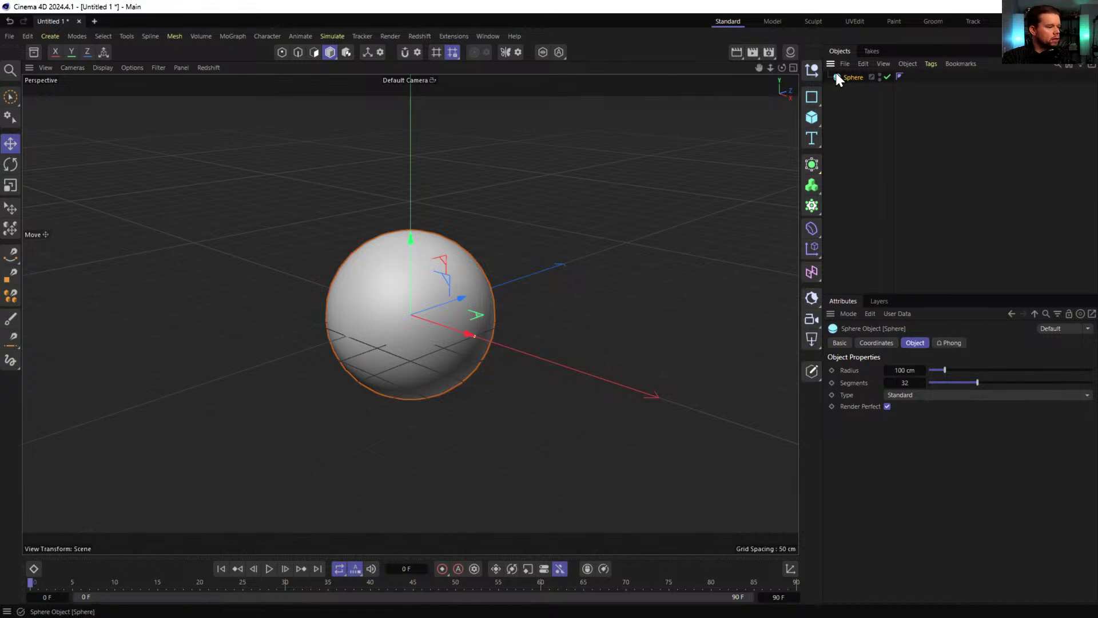
- Delete the sphere and add a cylinder primitive in its place
key(Delete)
click(815, 117)
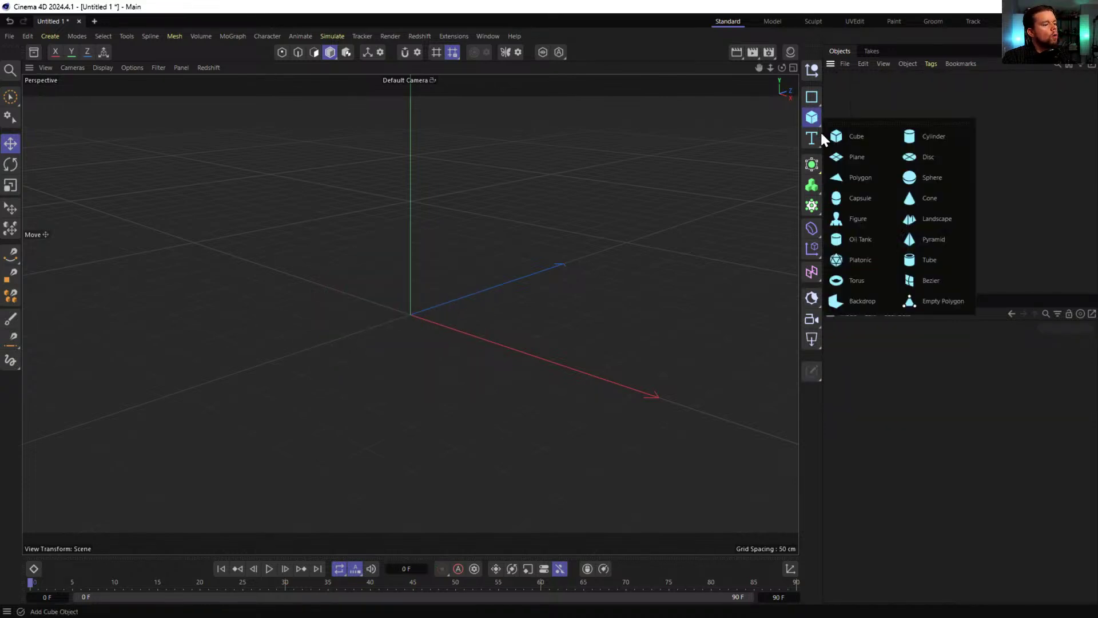
click(929, 138)
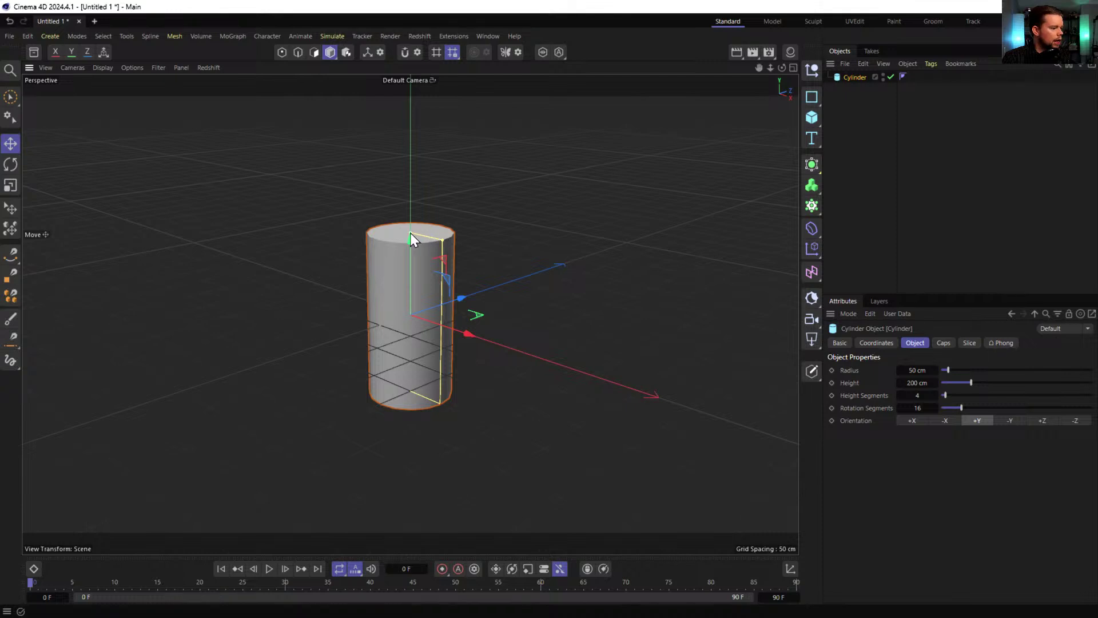
- Resize the cylinder to a radius of 20 cm and a height of 20 cm
drag(411, 232, 411, 305)
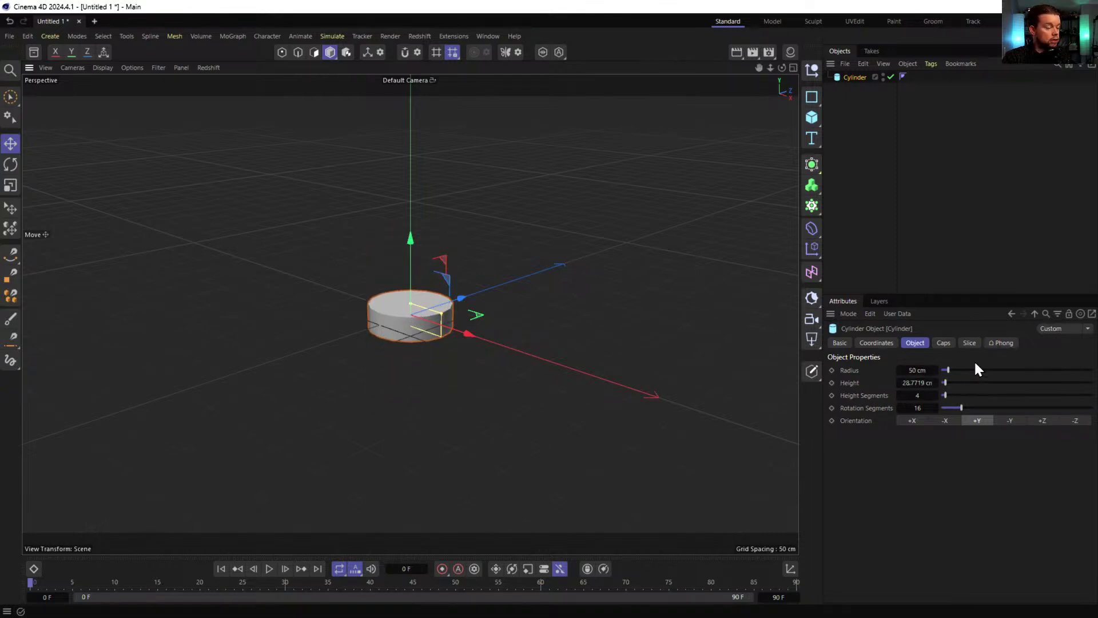
double_click(922, 372)
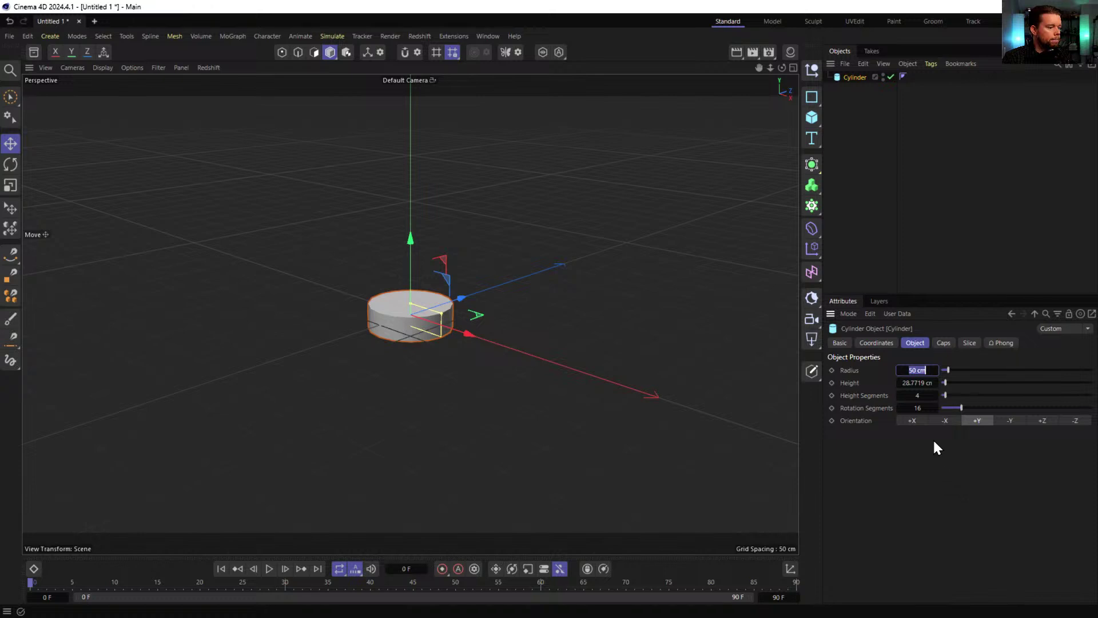
text(20)
key(Return)
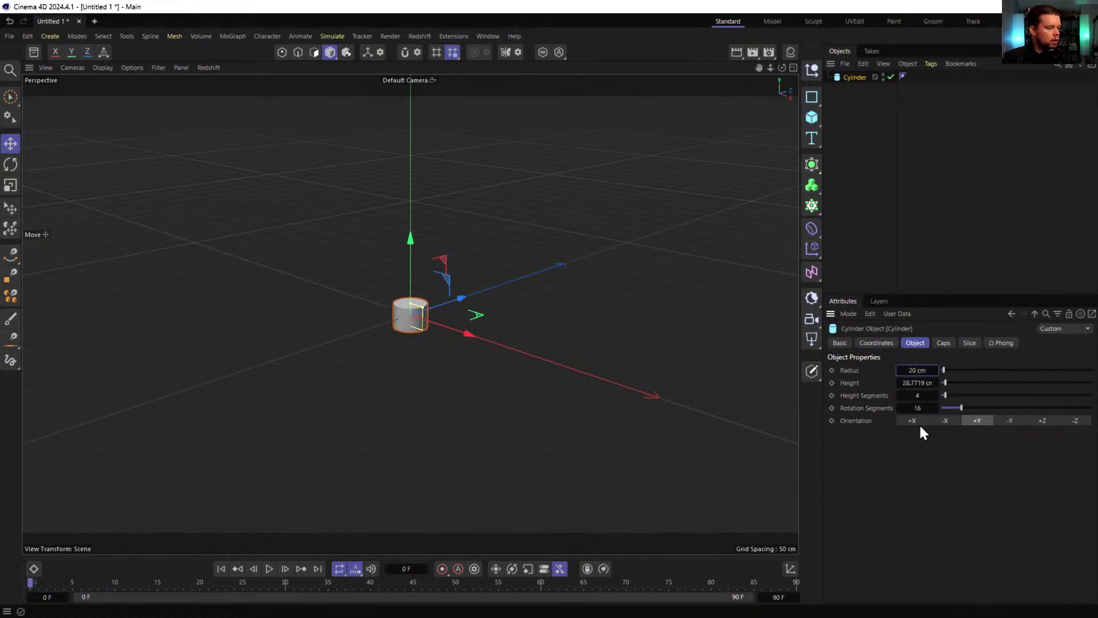
double_click(918, 382)
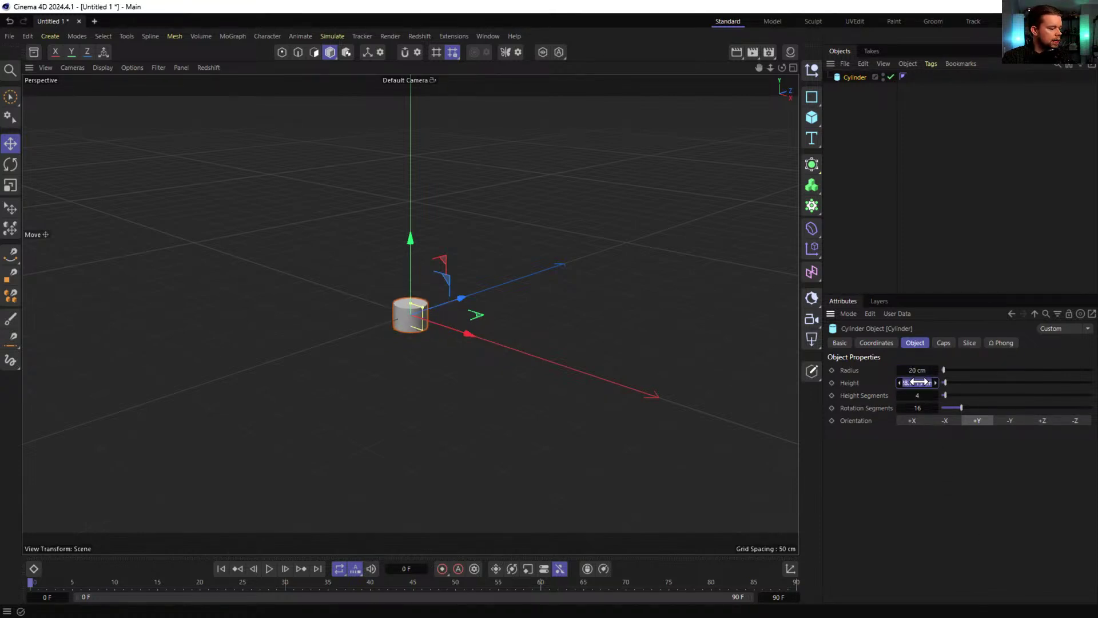
text(20)
key(Return)
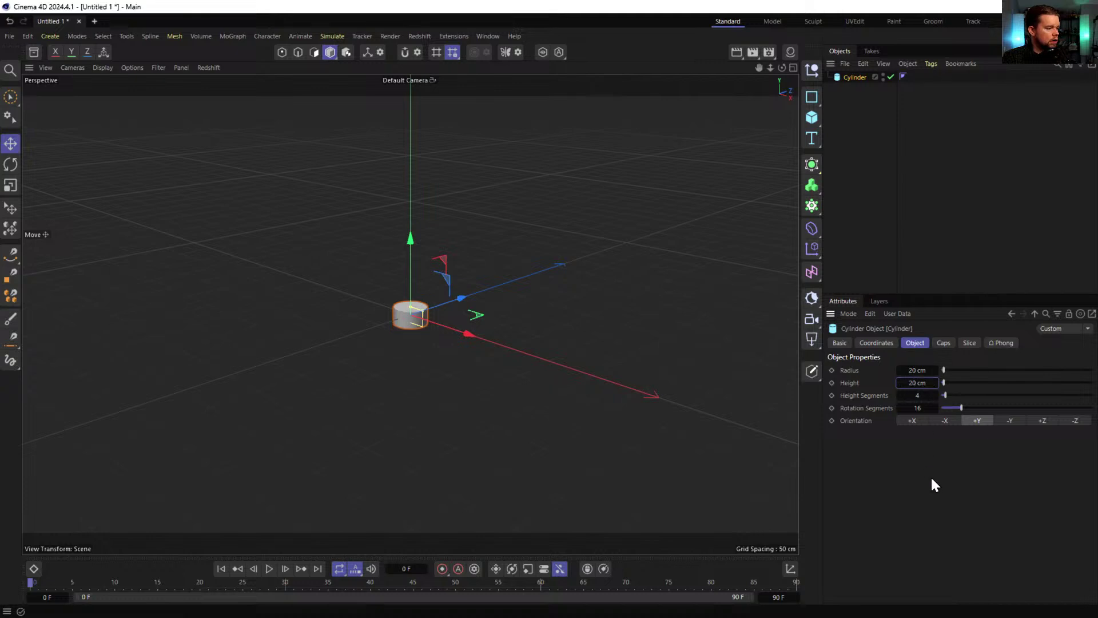
- Put the cylinder inside a Cloner and set the cloning mode to Linear
alt+click(812, 205)
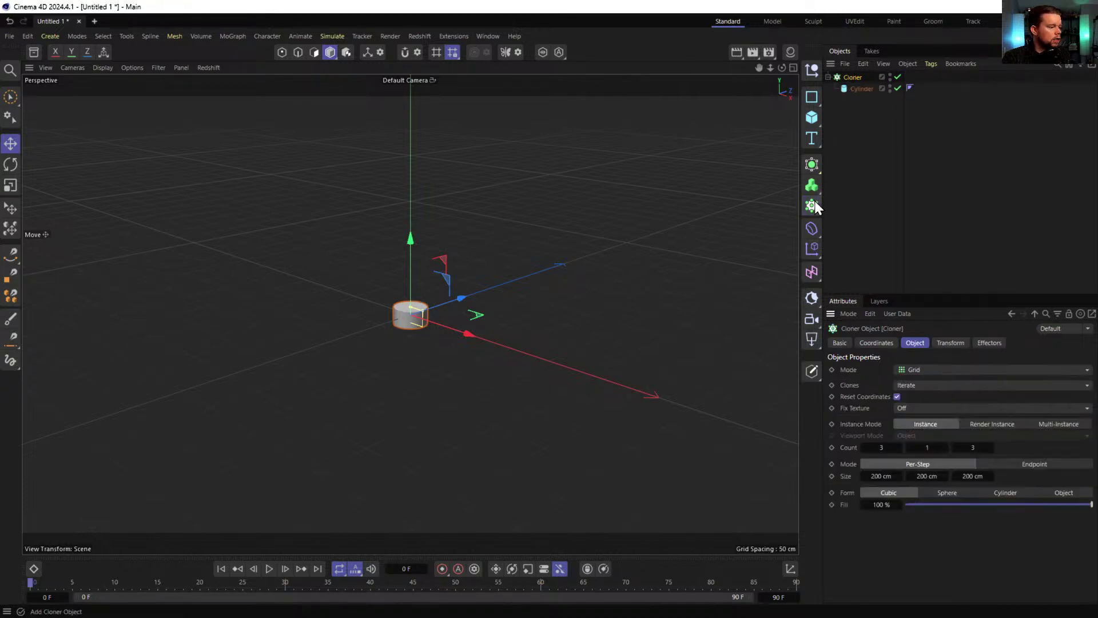
click(921, 369)
click(928, 386)
click(922, 372)
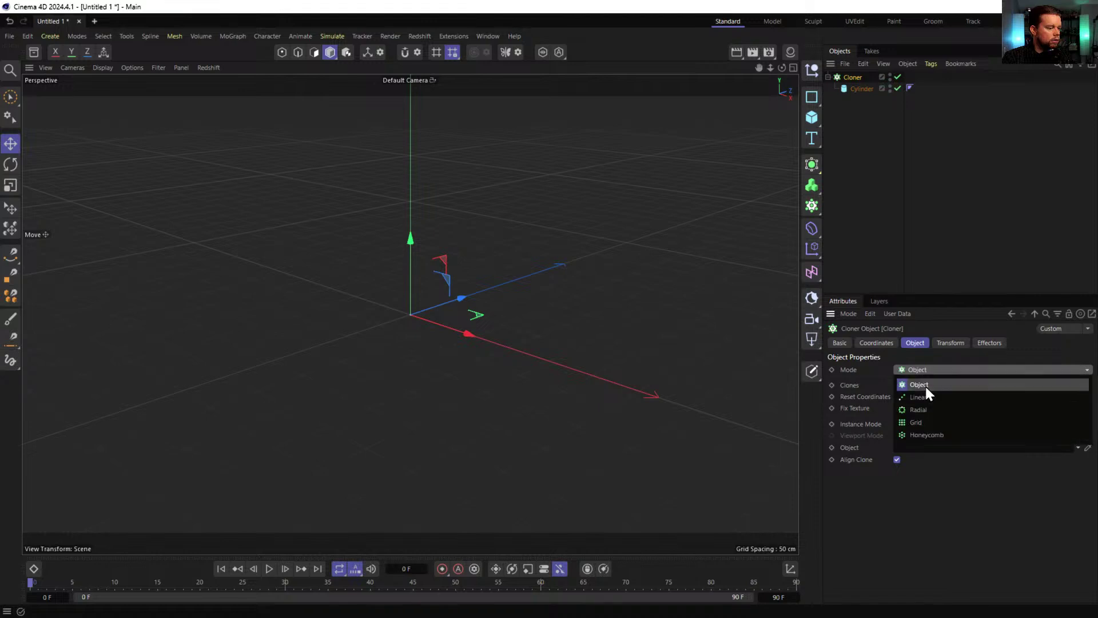
click(921, 397)
- Set the Cloner's per-step Y position to 21 cm and its count to 22 to build a tall stack
click(881, 513)
text(0)
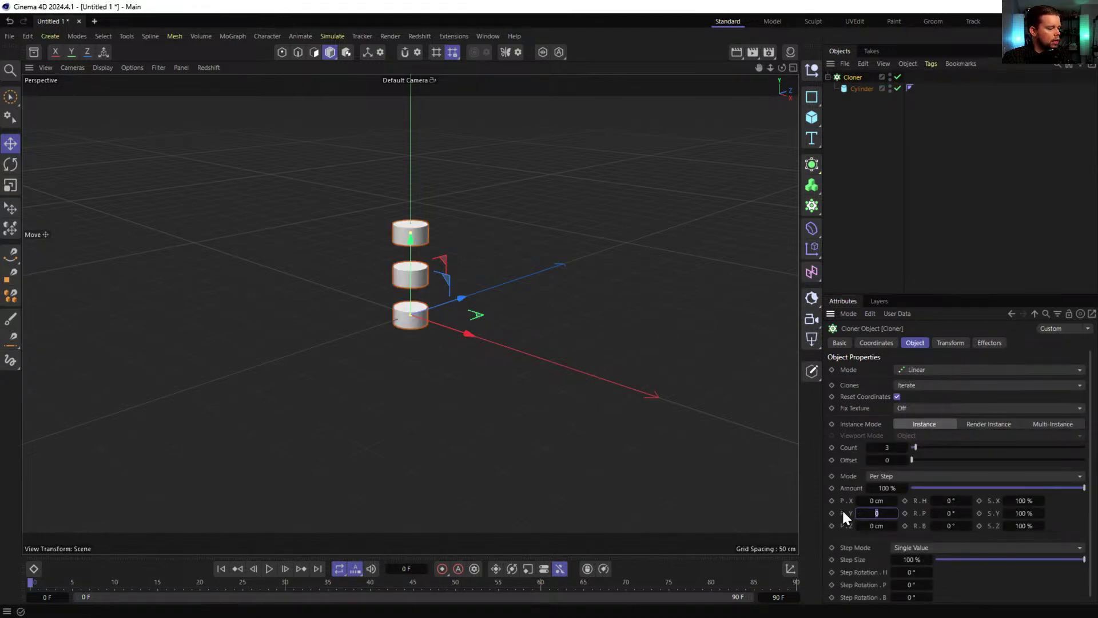
text(51)
key(Return)
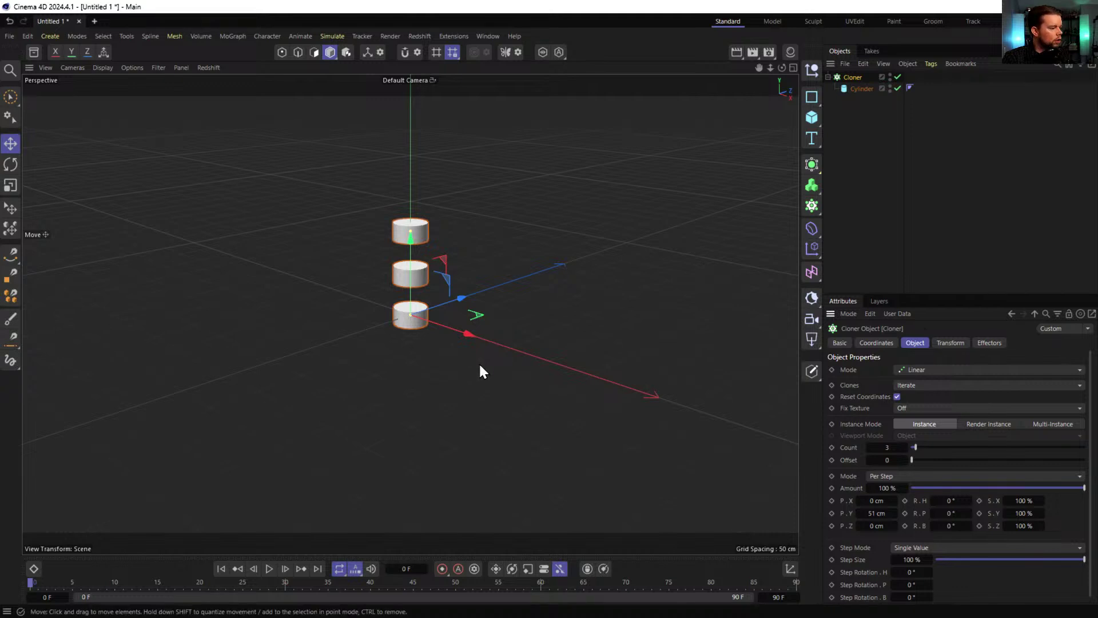
click(879, 512)
text(20)
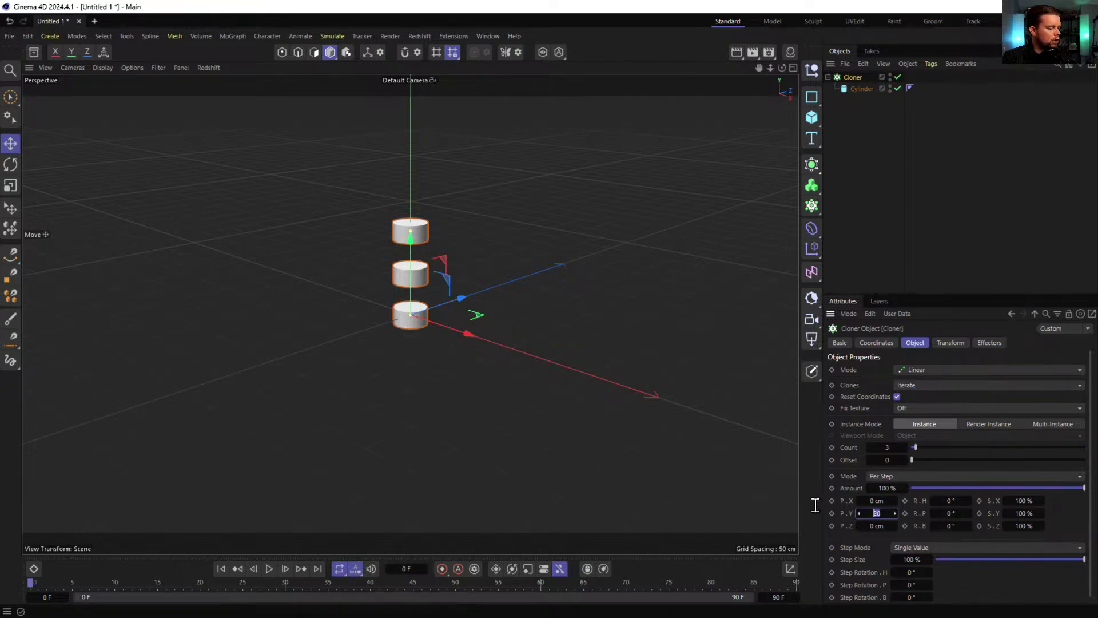
key(BackSpace)
key(Return)
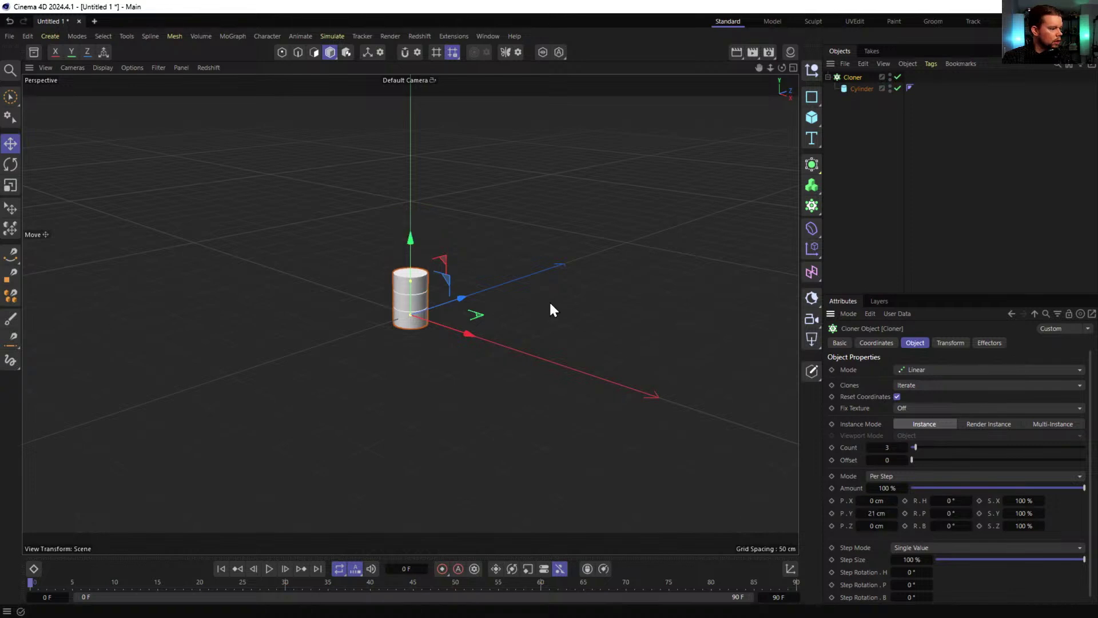
drag(921, 446, 941, 445)
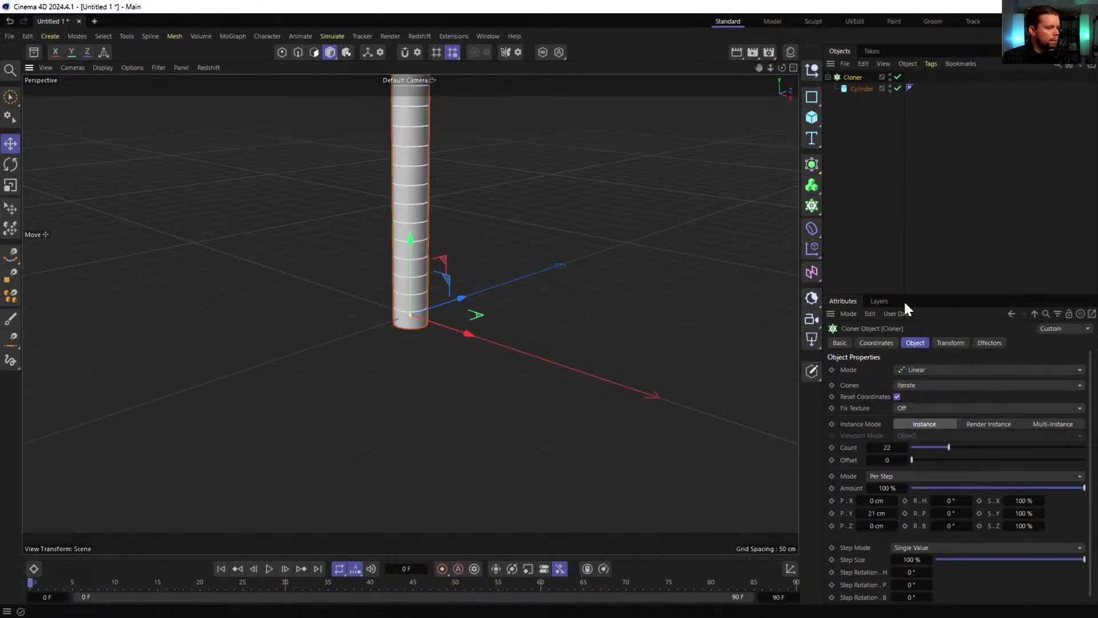
- Set the radius of the cylinder inside the Cloner to 10 cm
click(862, 87)
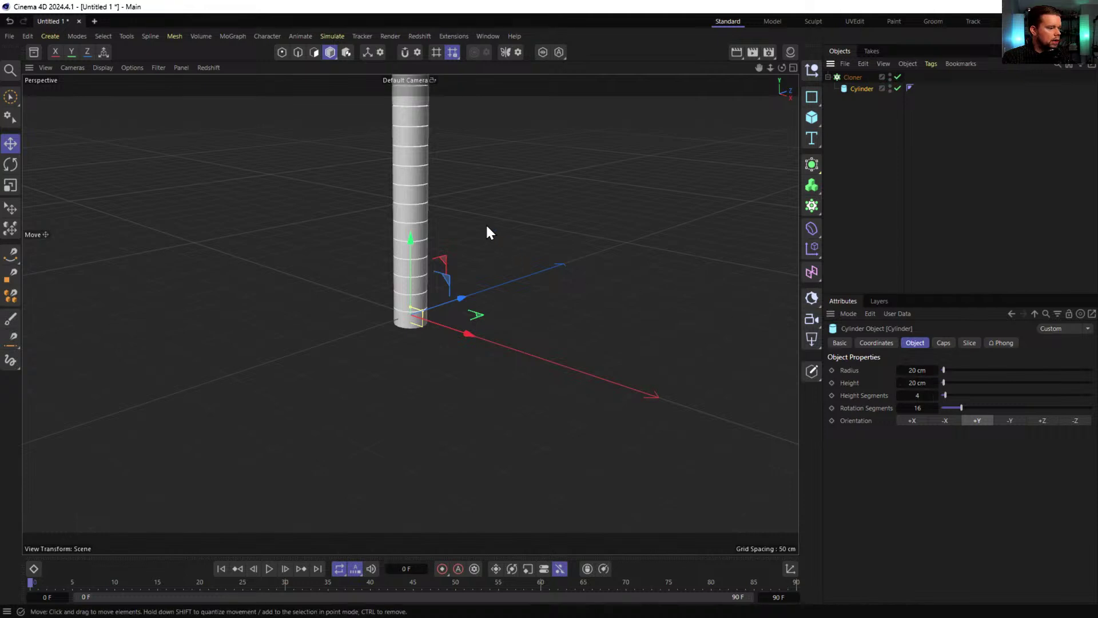
scroll(368, 228, down, 3)
scroll(501, 263, up, 2)
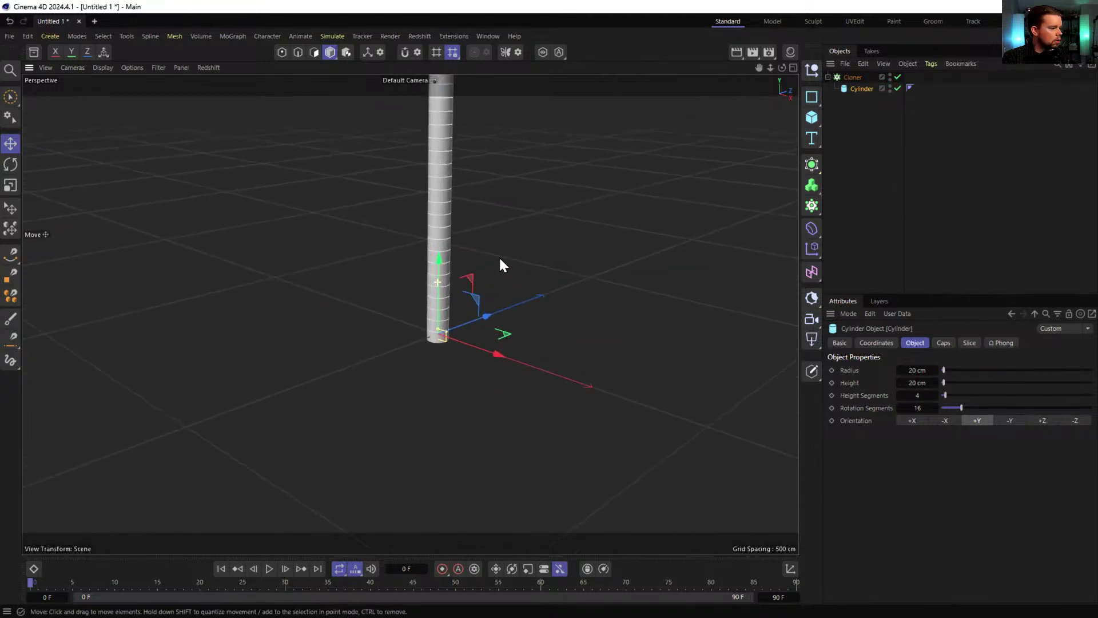
scroll(497, 258, up, 1)
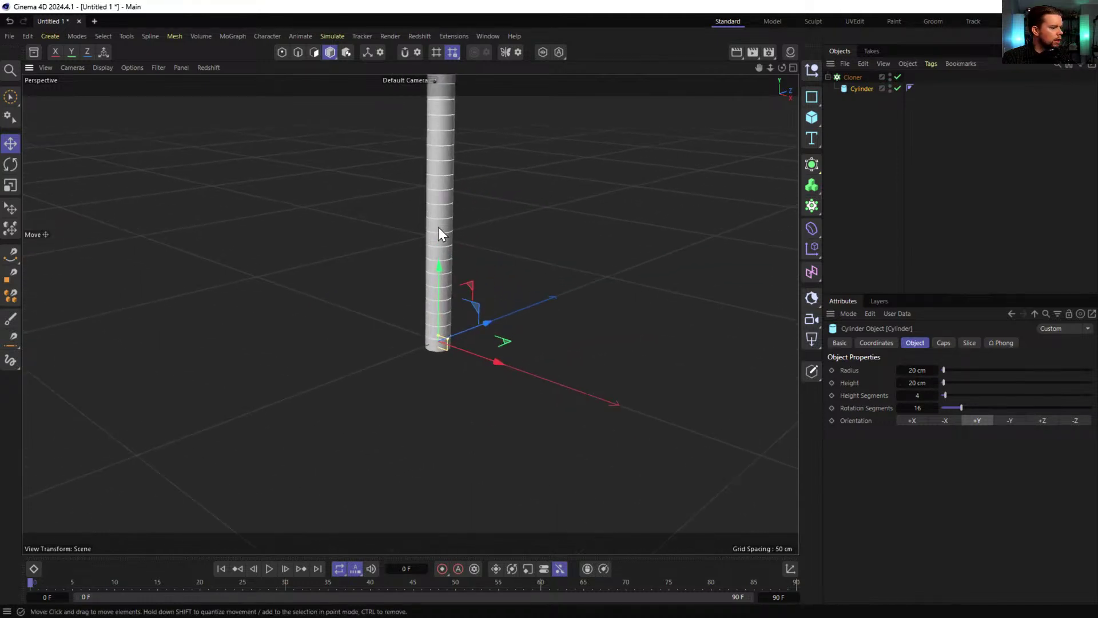
scroll(444, 222, down, 3)
alt+middle_drag(444, 223, 411, 351)
scroll(412, 352, up, 2)
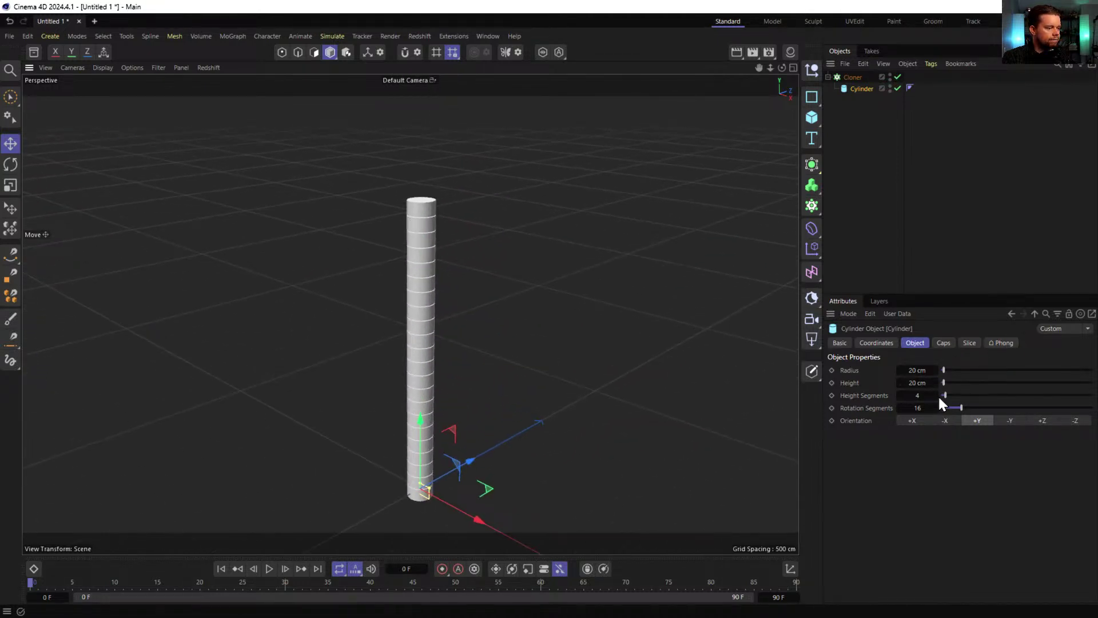
double_click(918, 370)
text(10)
key(Return)
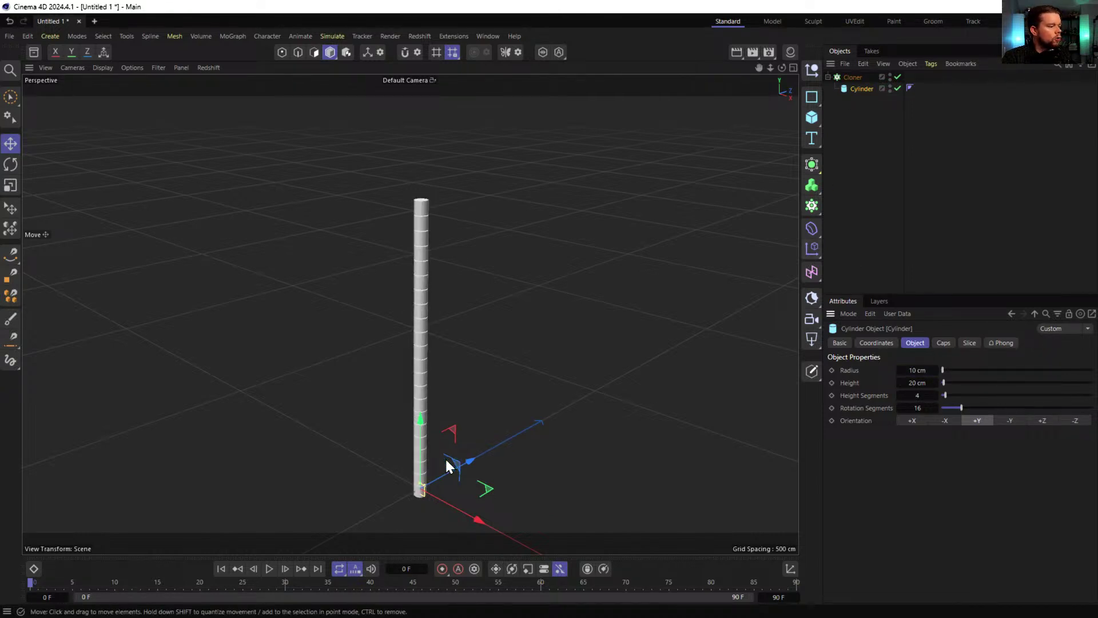
- Make a separate copy of the cylinder outside the Cloner and move it down to the base of the stack
click(841, 78)
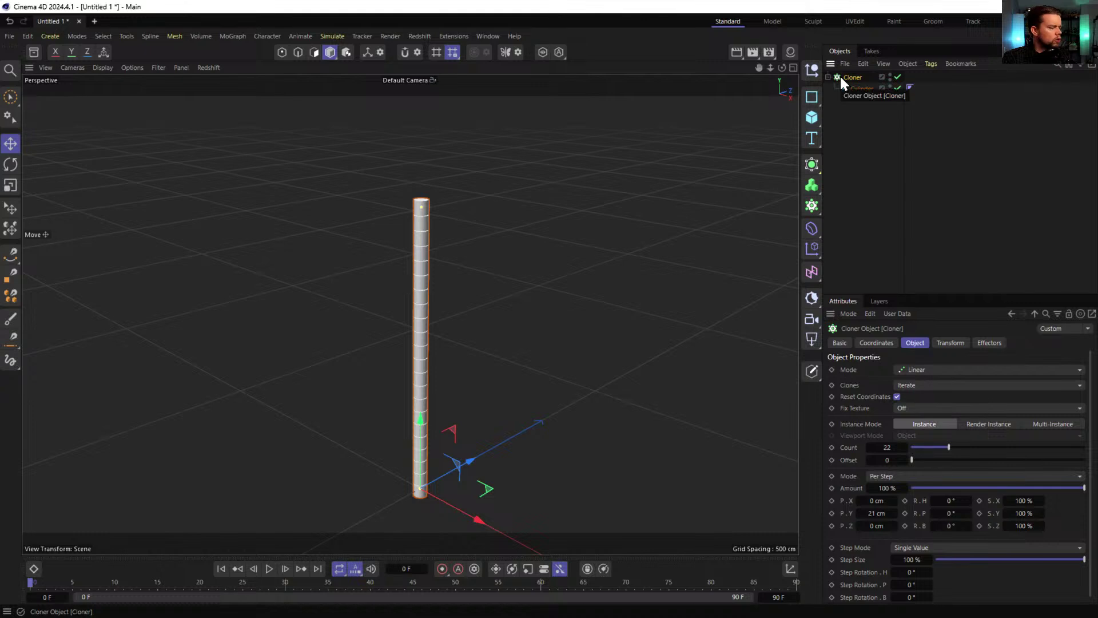
click(862, 101)
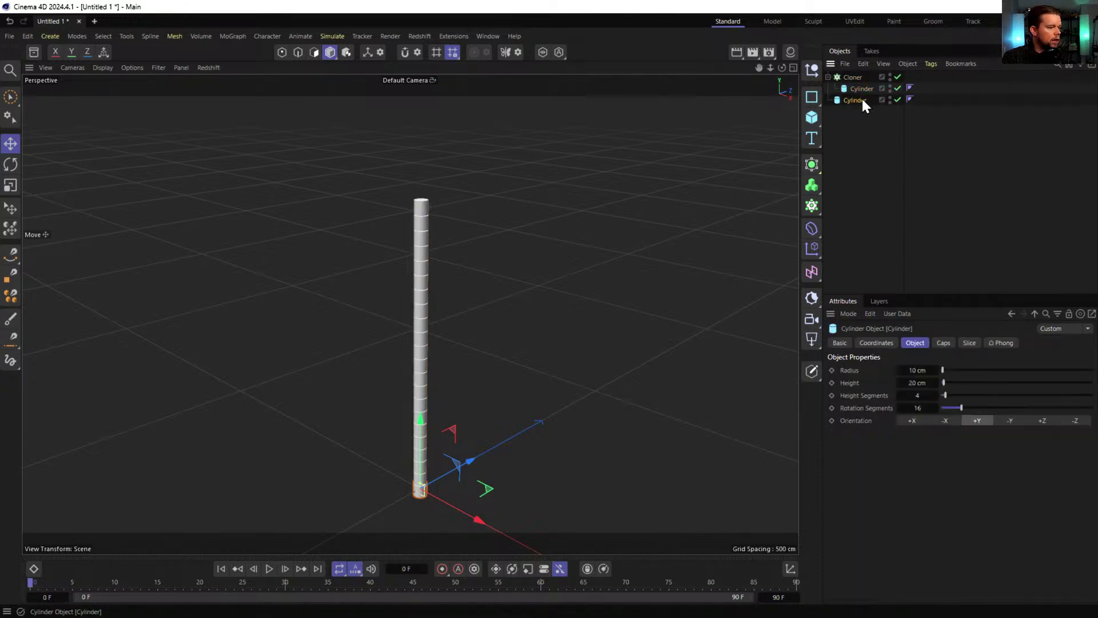
scroll(418, 484, up, 10)
scroll(366, 372, down, 5)
scroll(355, 426, up, 5)
key(e)
drag(382, 165, 395, 261)
scroll(412, 240, down, 5)
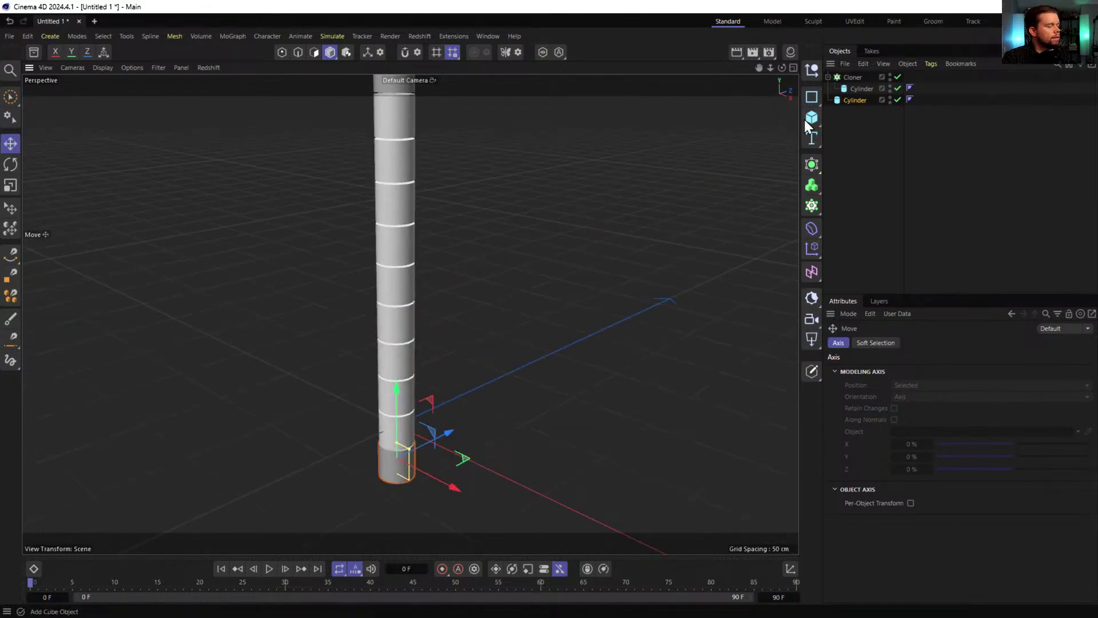
- Reorder the object hierarchy so the separate cylinder sits above the Cloner
drag(857, 100, 855, 74)
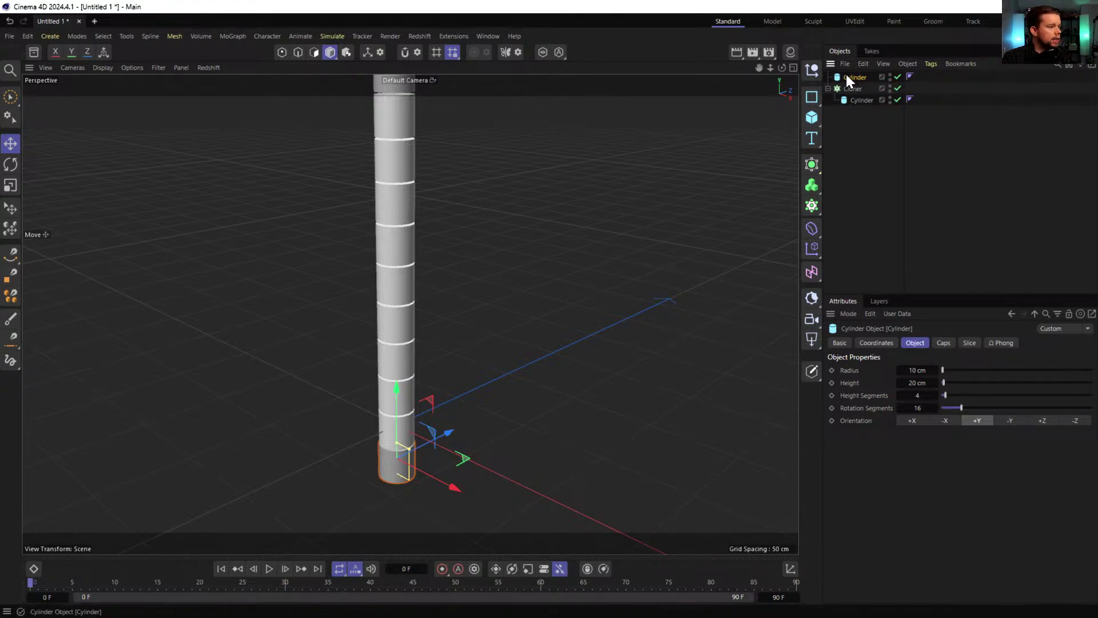
scroll(383, 218, down, 2)
scroll(403, 188, down, 8)
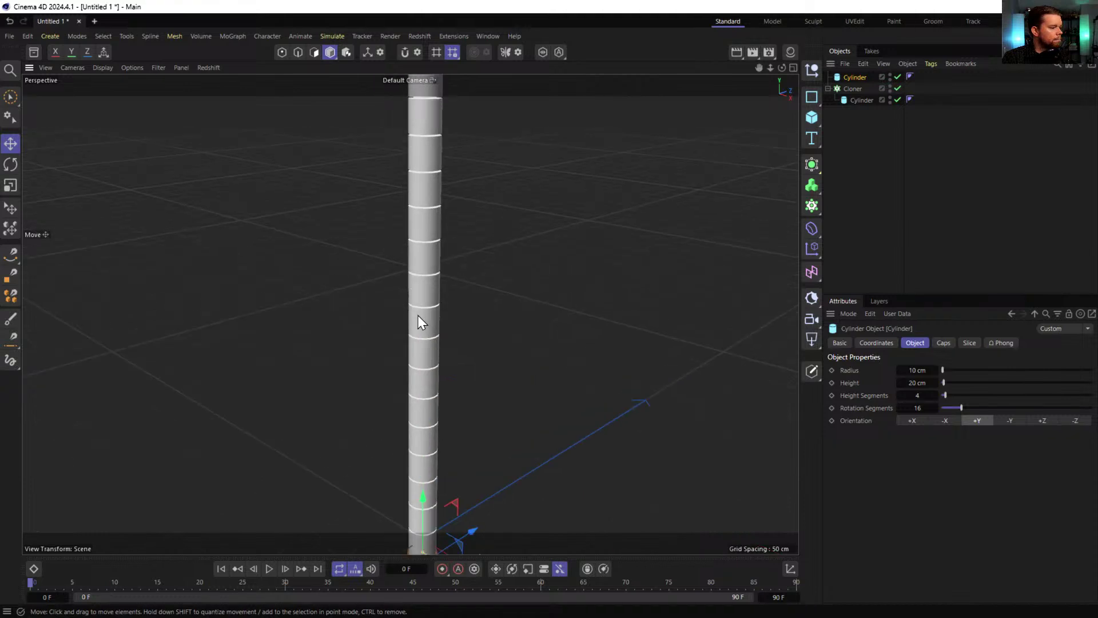
scroll(409, 283, up, 2)
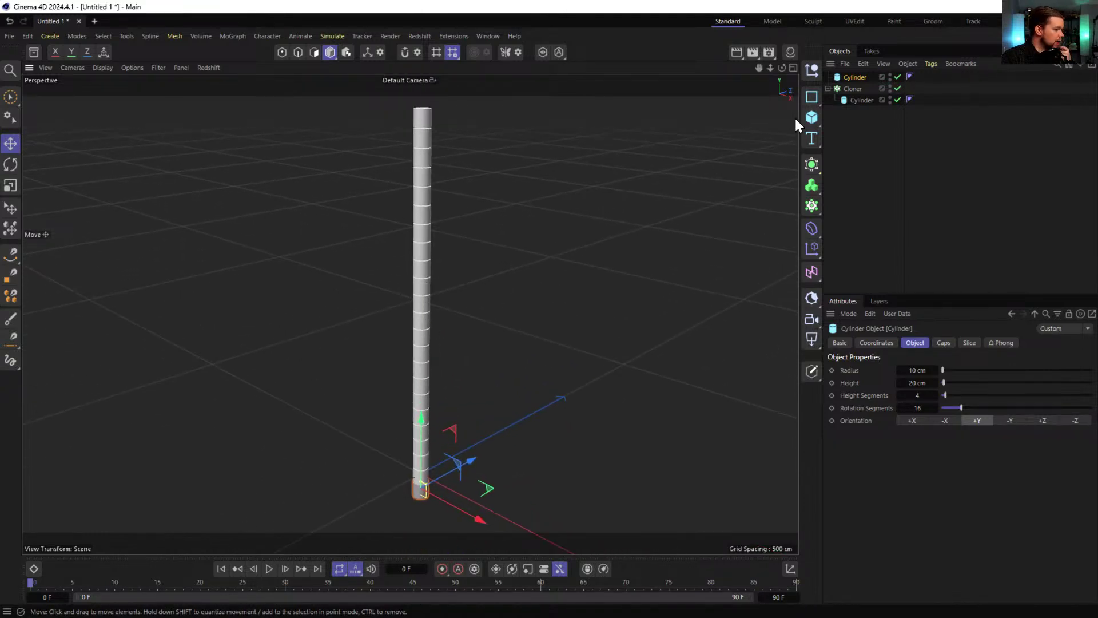
- Apply a Rigid Body simulation tag to the Cloner
right_click(847, 87)
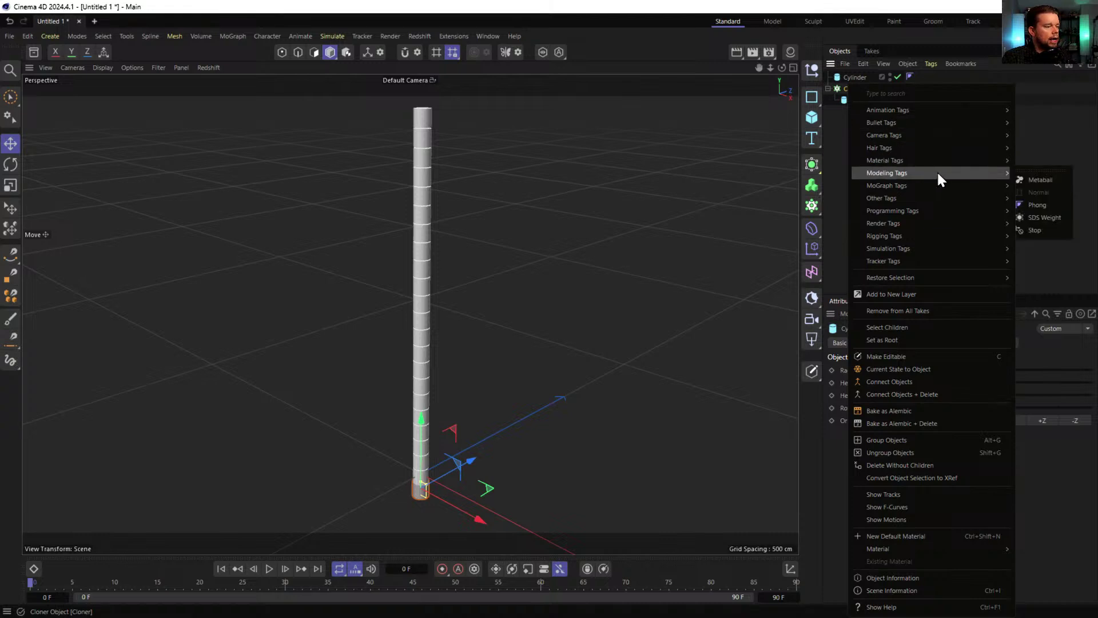
mouse_move(902, 247)
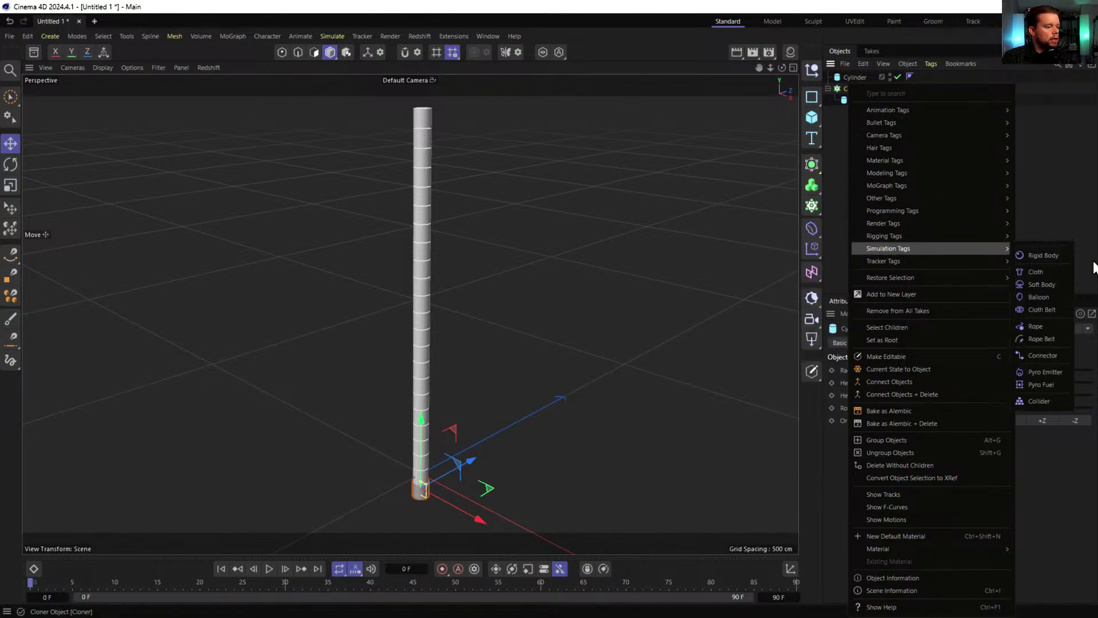
click(1052, 256)
click(844, 88)
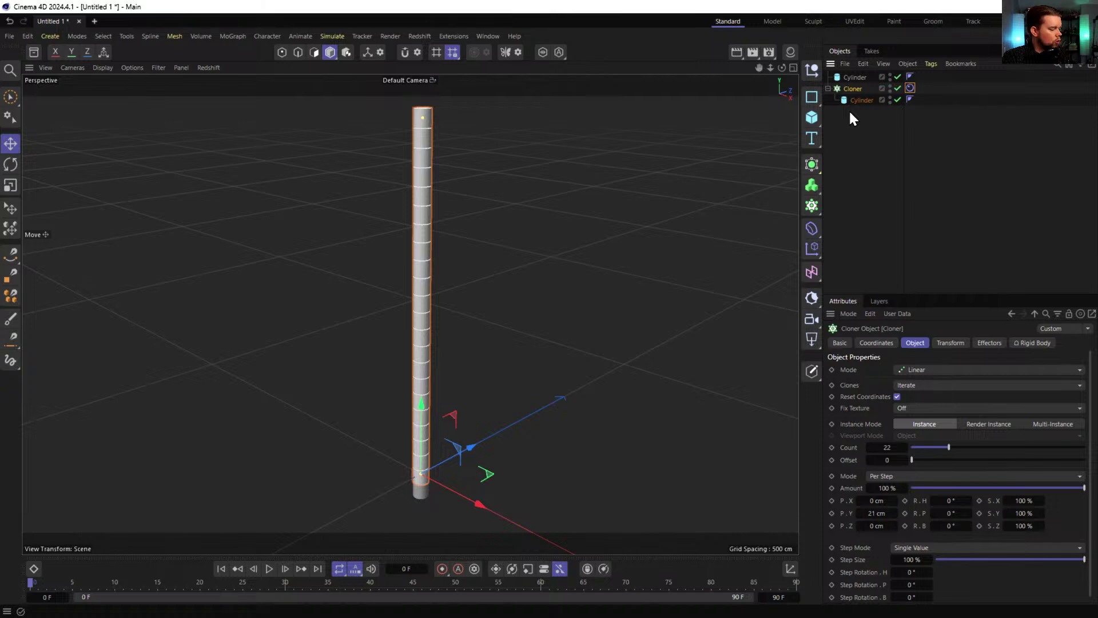
- Set the gravity in the project's simulation scene settings to 0 cm
click(852, 117)
click(1032, 343)
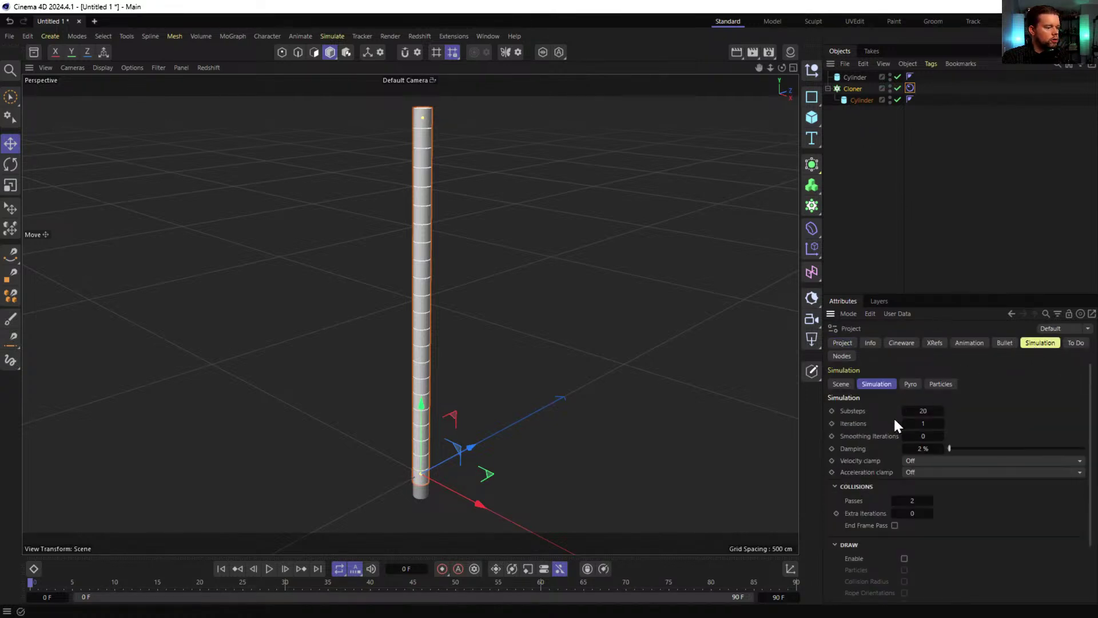
click(852, 385)
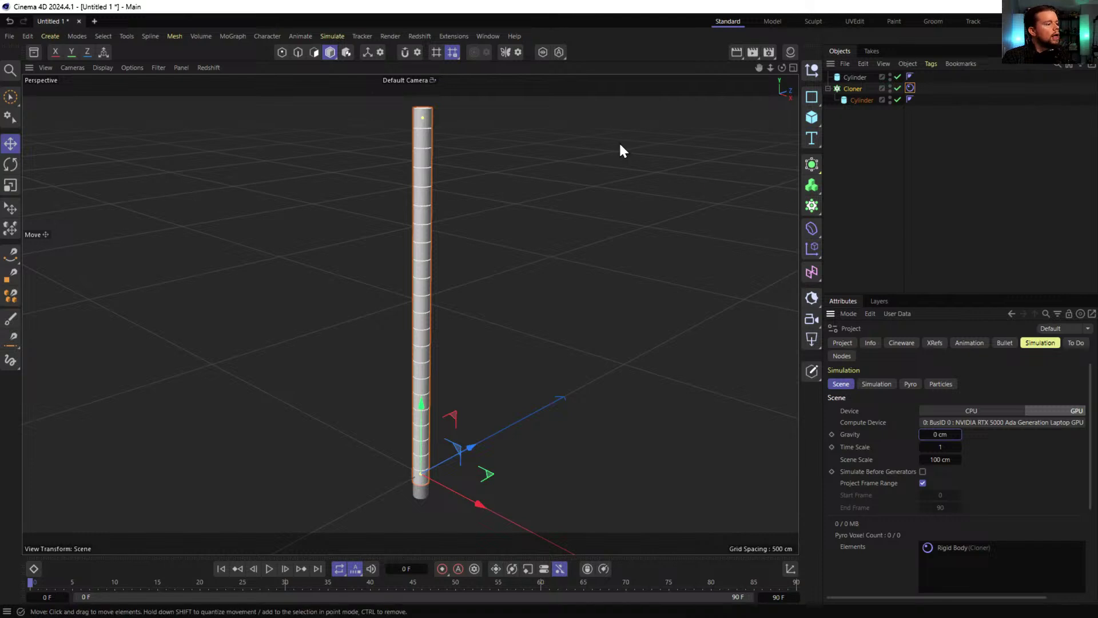
- Add a Turbulence force to the scene and set its strength to 55 cm
click(339, 35)
mouse_move(351, 59)
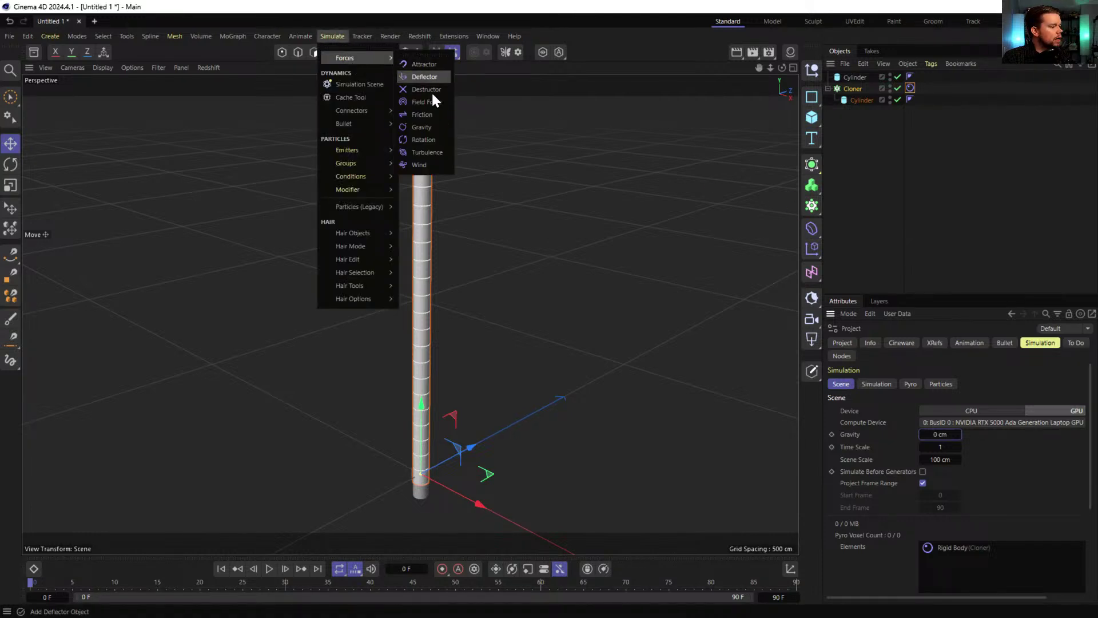
click(421, 153)
click(893, 370)
text(55)
key(Return)
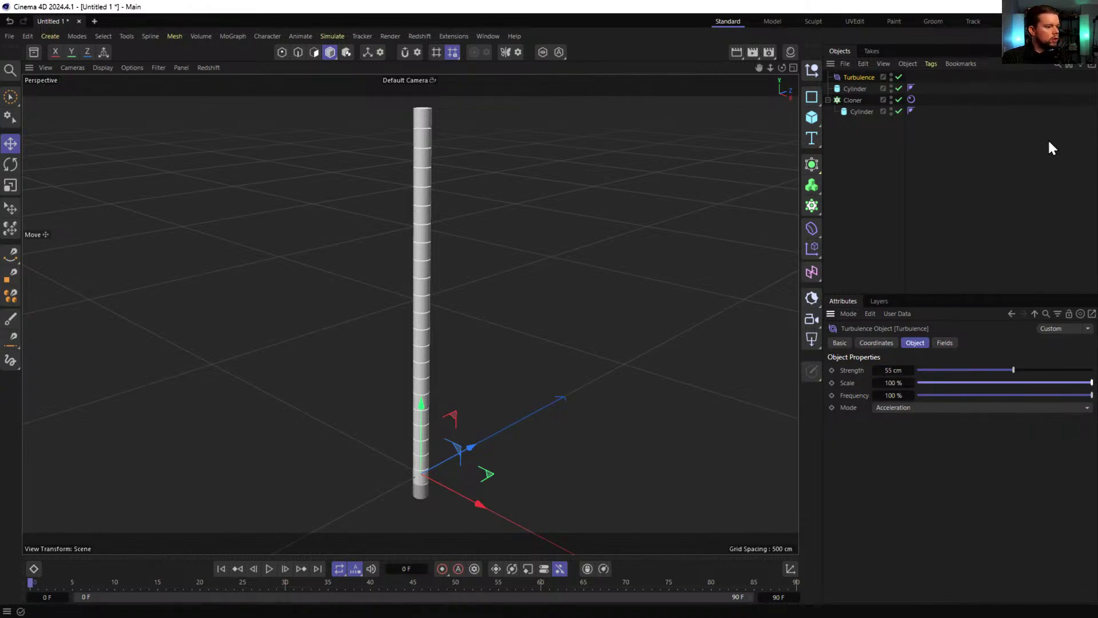
- Play the simulation to check how turbulence moves the clones, and return to the first frame
click(269, 565)
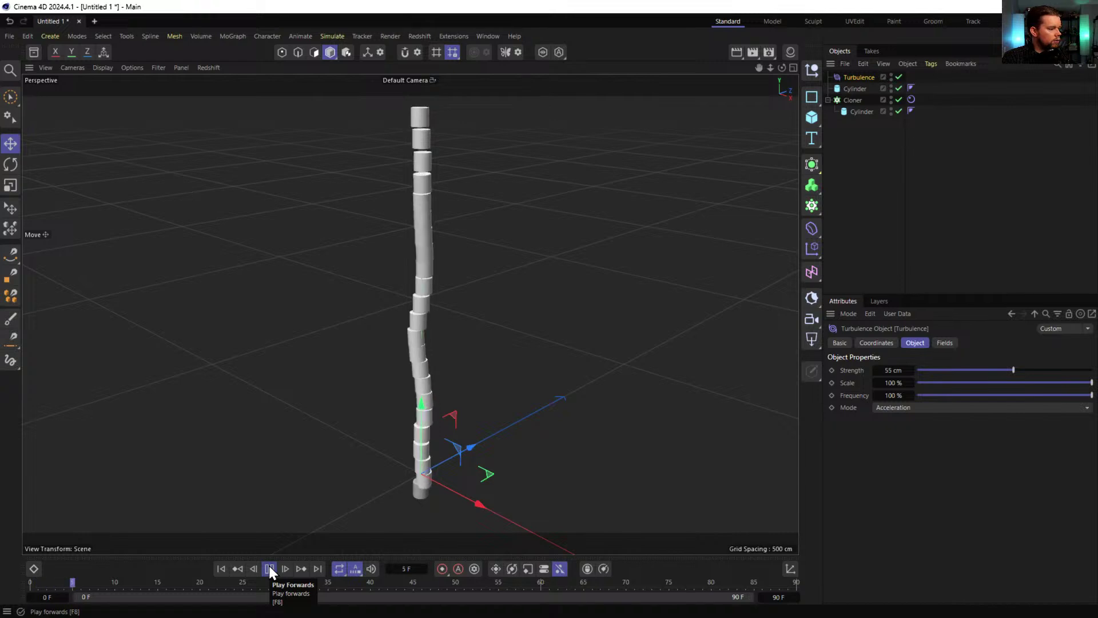
click(269, 569)
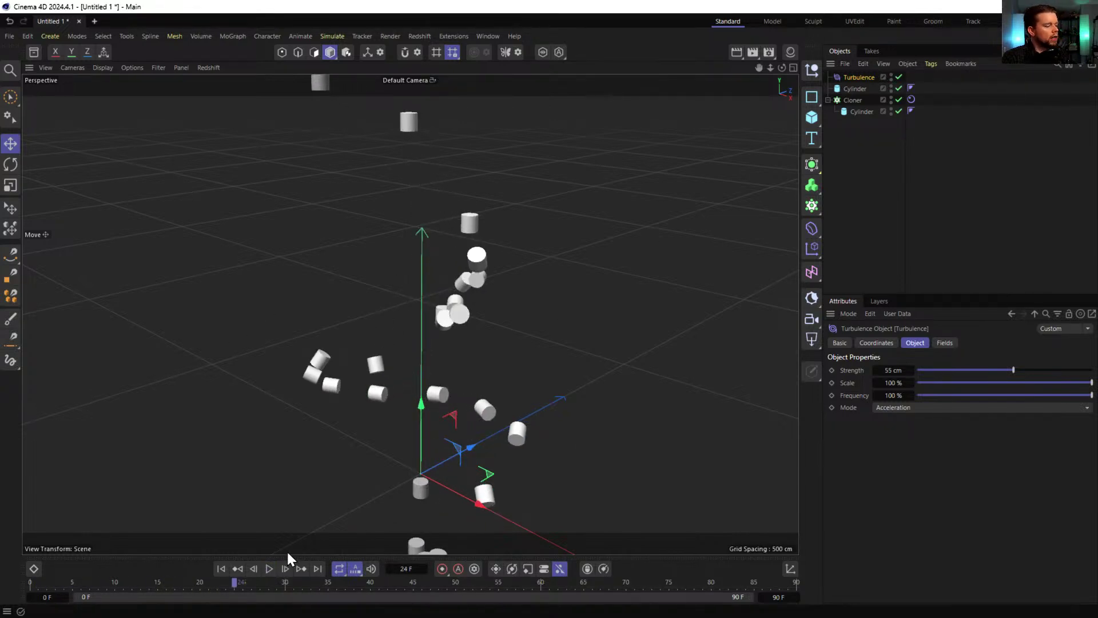
click(222, 569)
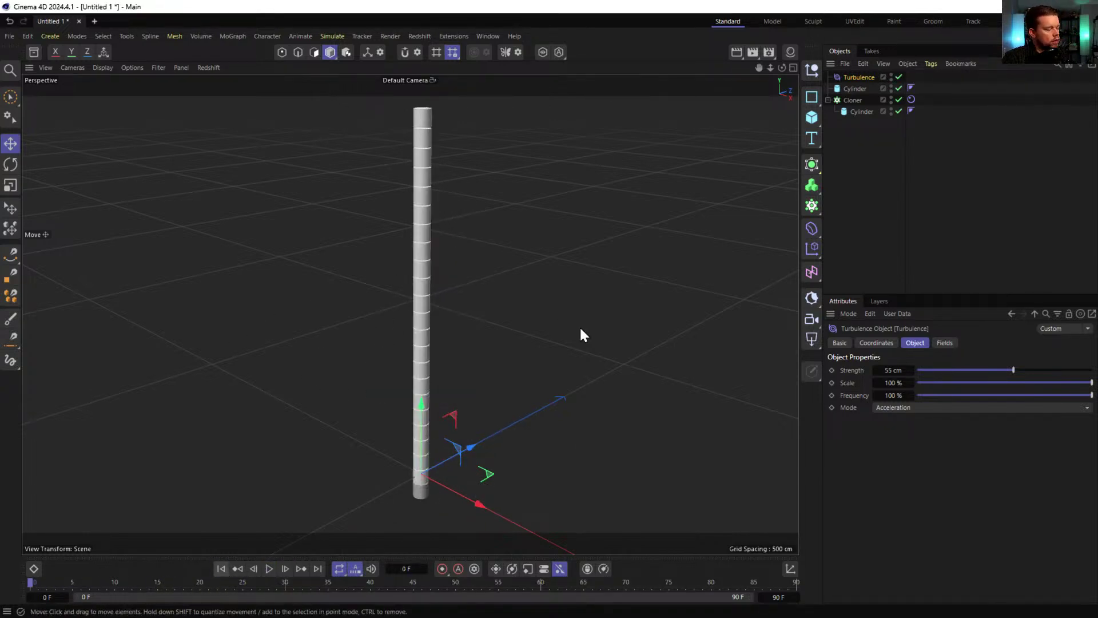
- Create a connector for the Cloner, place it below the Cloner in the object hierarchy, and set its type to Spherical
click(850, 101)
right_click(849, 100)
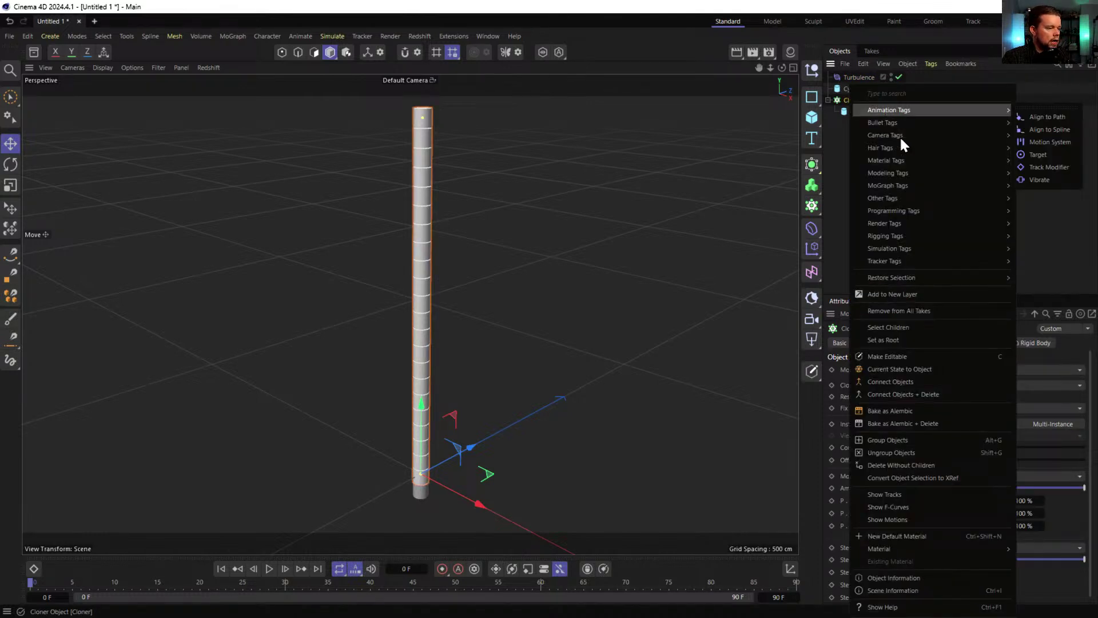
click(341, 36)
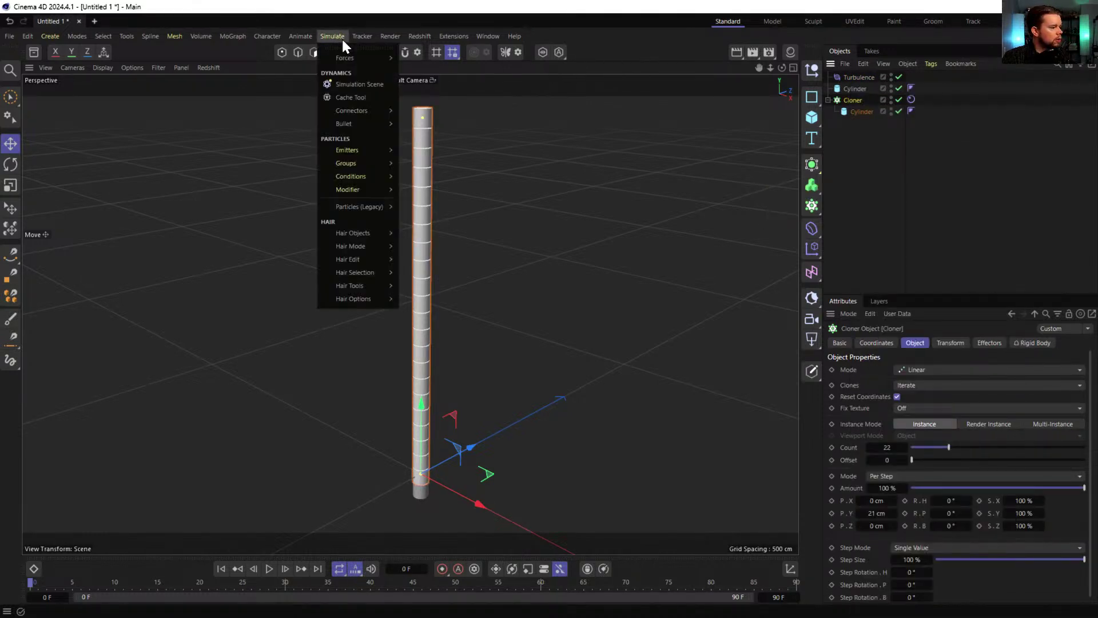
mouse_move(367, 108)
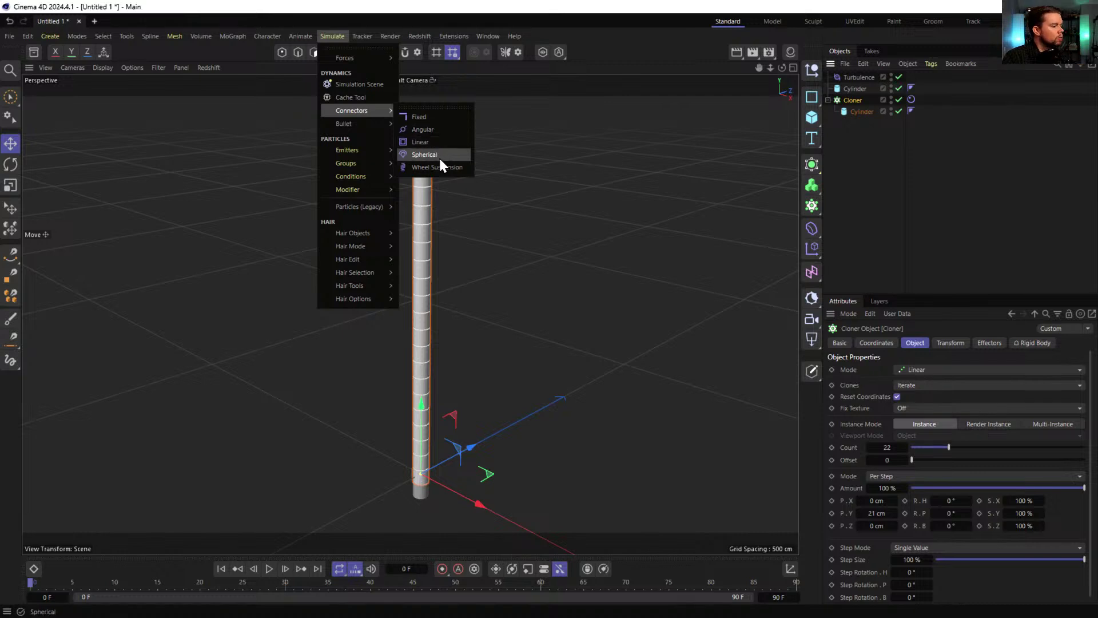
click(437, 126)
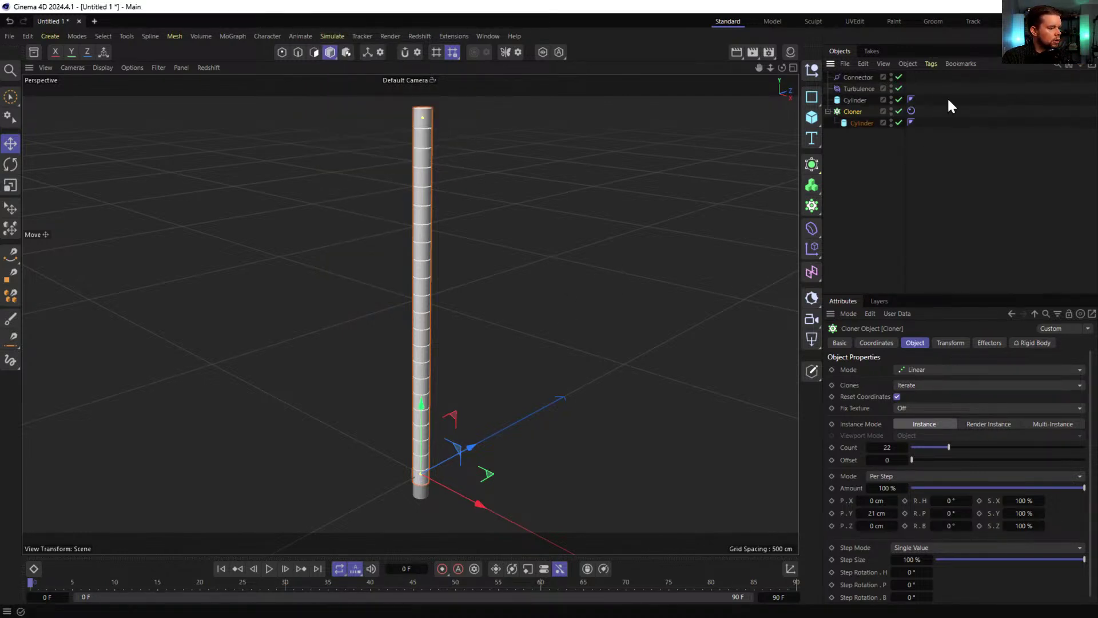
drag(854, 75, 855, 130)
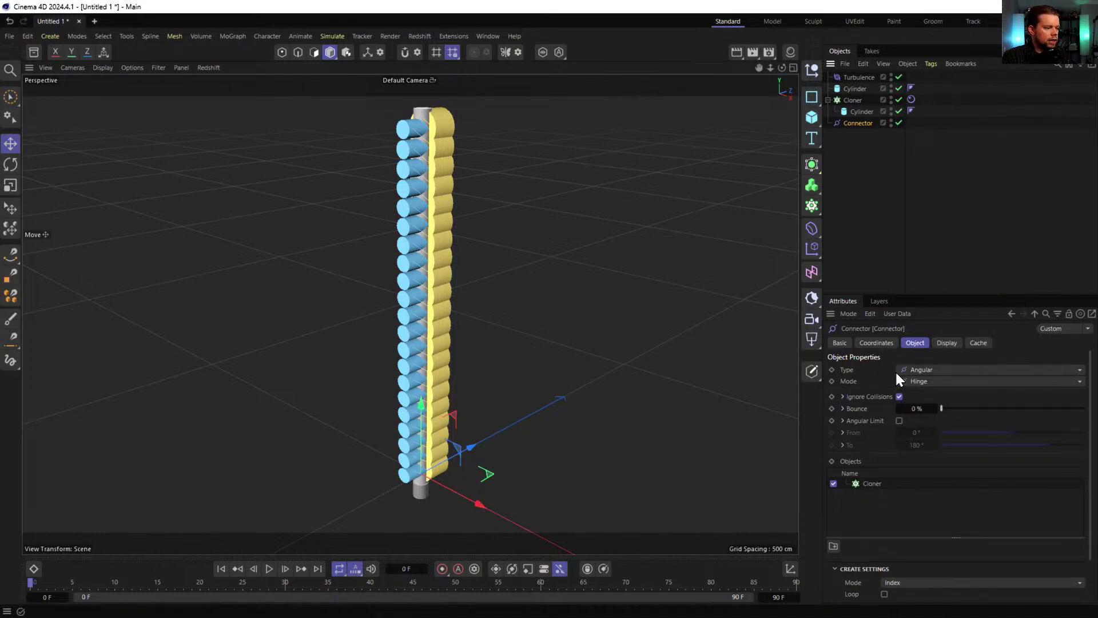
click(938, 370)
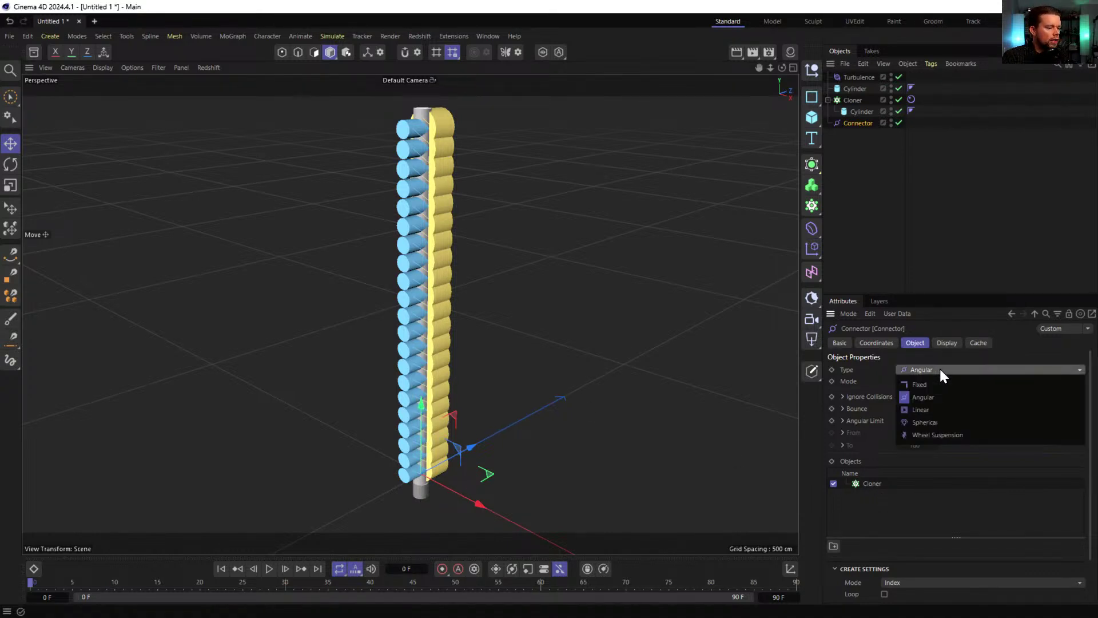
click(949, 423)
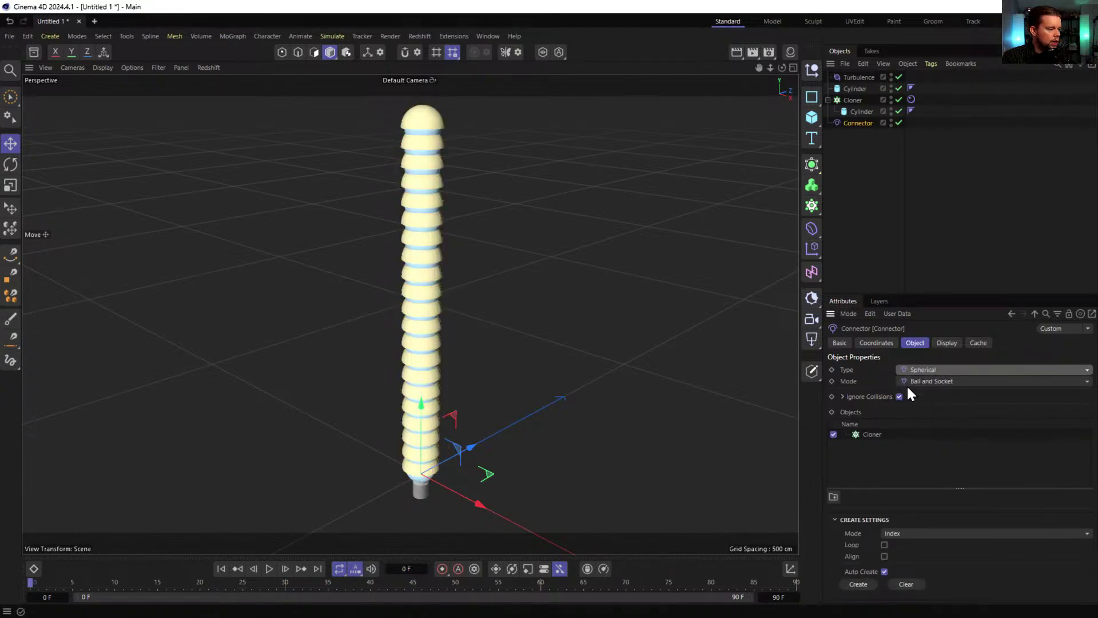
- Set the connector's draw size to 23 cm
alt+drag(442, 467, 464, 326)
alt+middle_drag(464, 326, 476, 240)
alt+right_drag(463, 359, 623, 295)
alt+drag(434, 206, 436, 252)
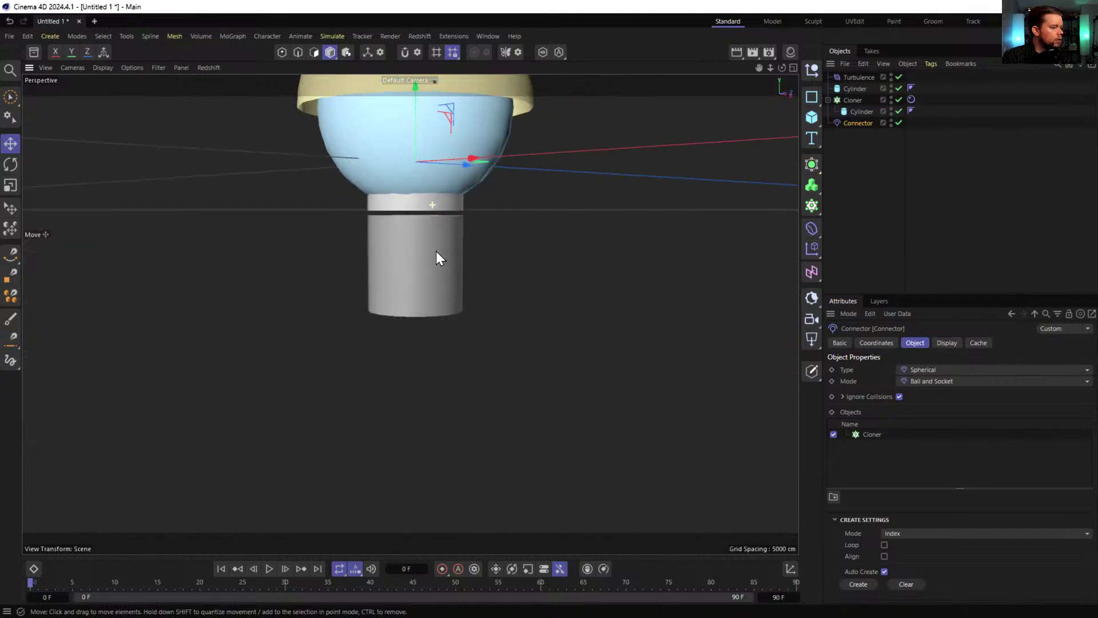
alt+right_drag(452, 204, 435, 198)
alt+drag(434, 198, 435, 272)
click(948, 344)
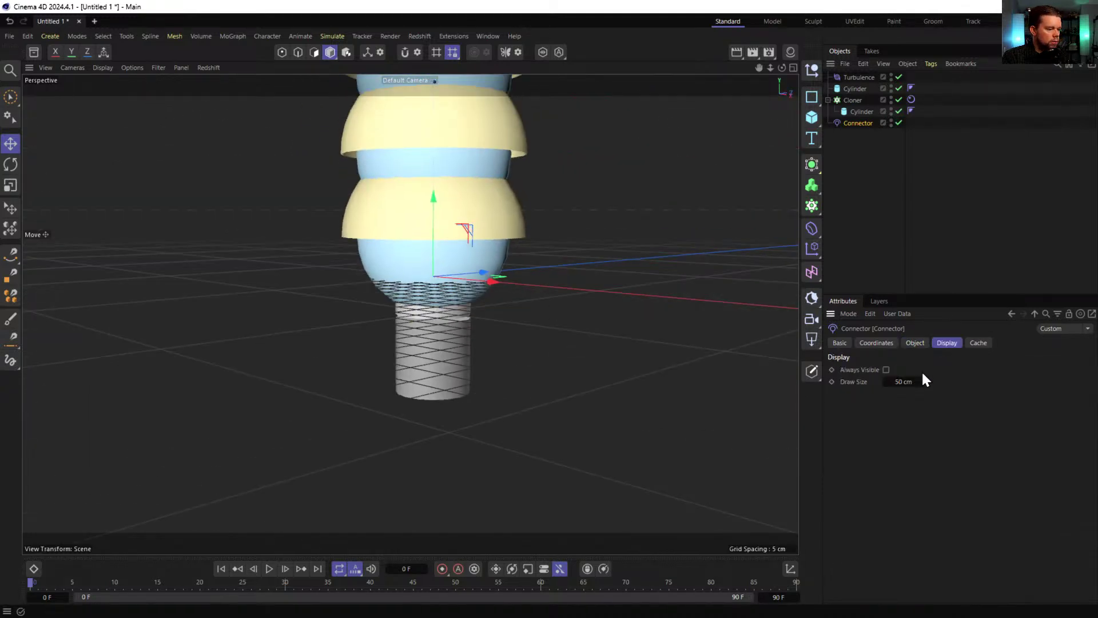
mouse_move(902, 385)
mouse_down()
mouse_move(886, 385)
mouse_move(915, 382)
mouse_up()
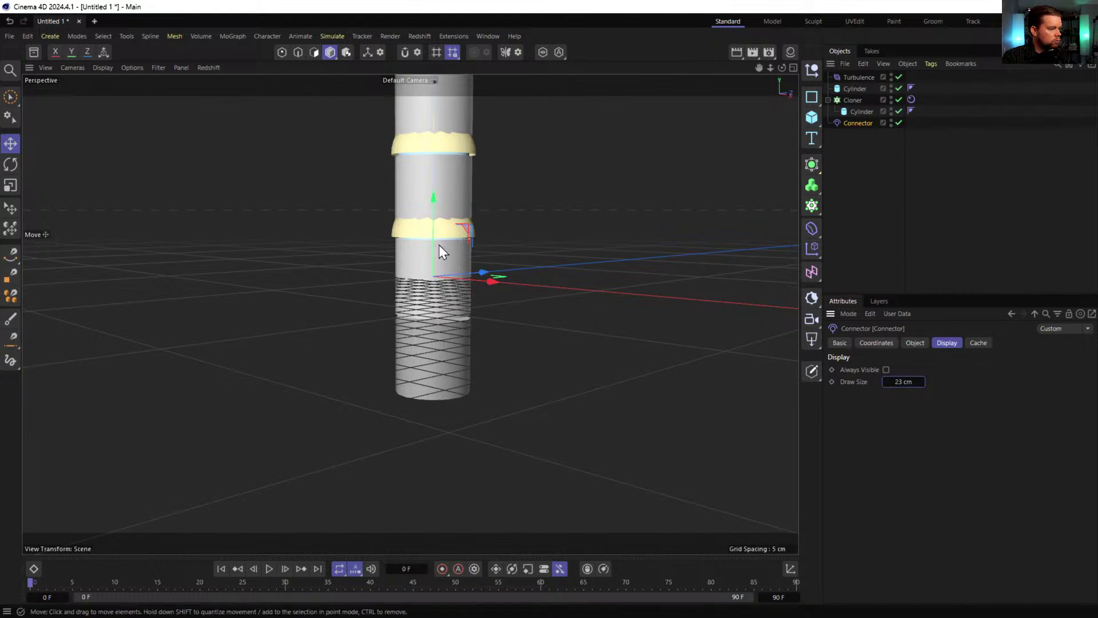
alt+drag(442, 245, 430, 243)
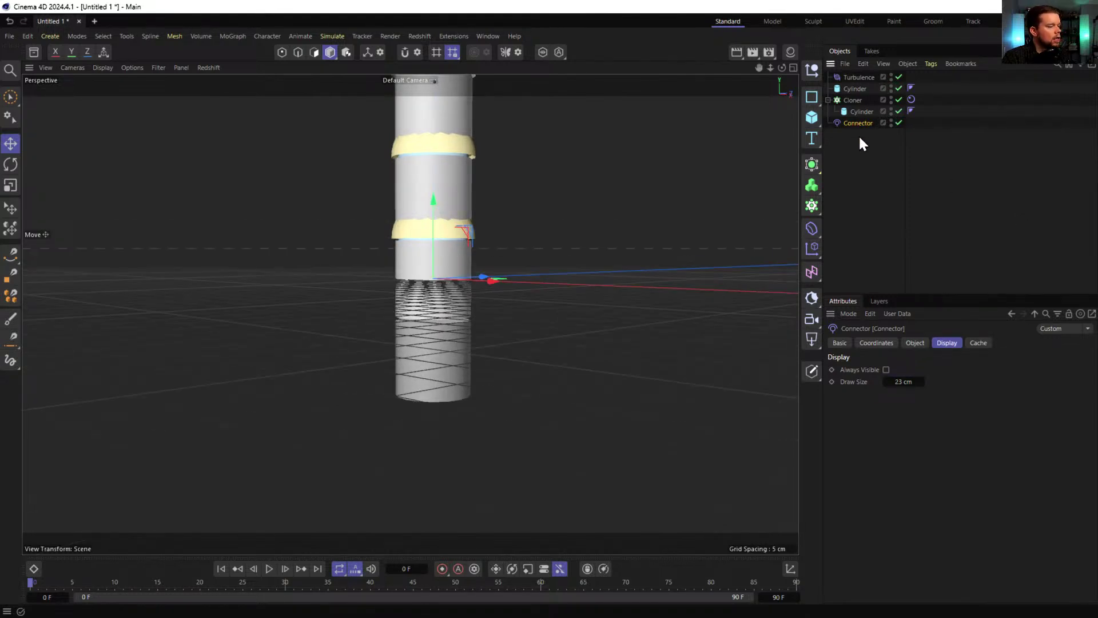
- Play the simulation to check how the chain of connected clones moves, and return to the first frame
click(915, 343)
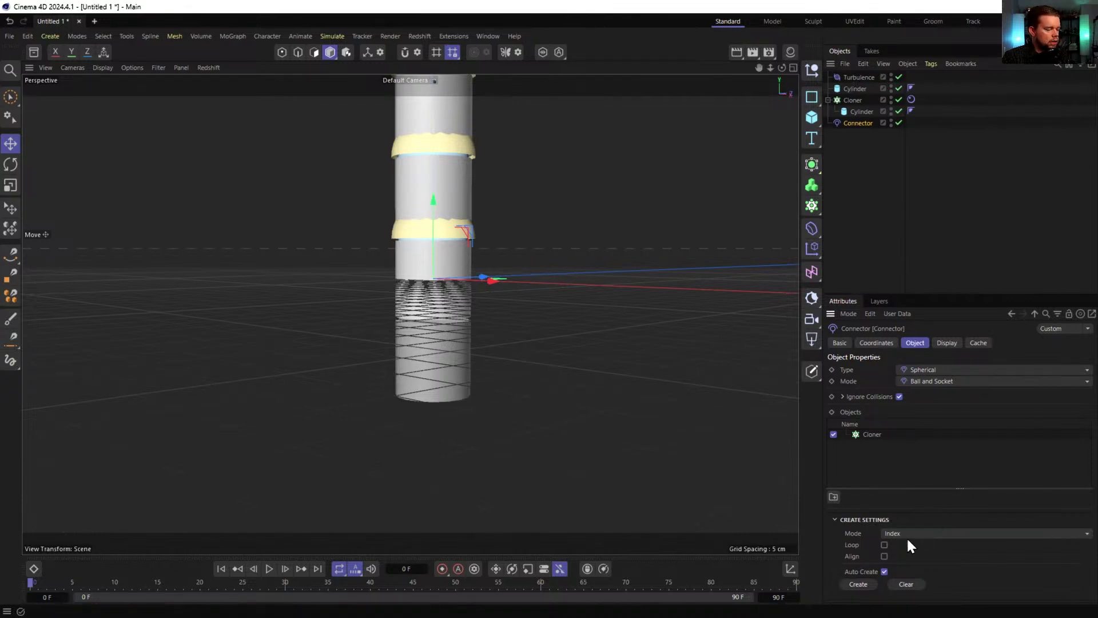
scroll(458, 252, down, 5)
alt+drag(427, 259, 504, 387)
alt+right_drag(503, 387, 438, 331)
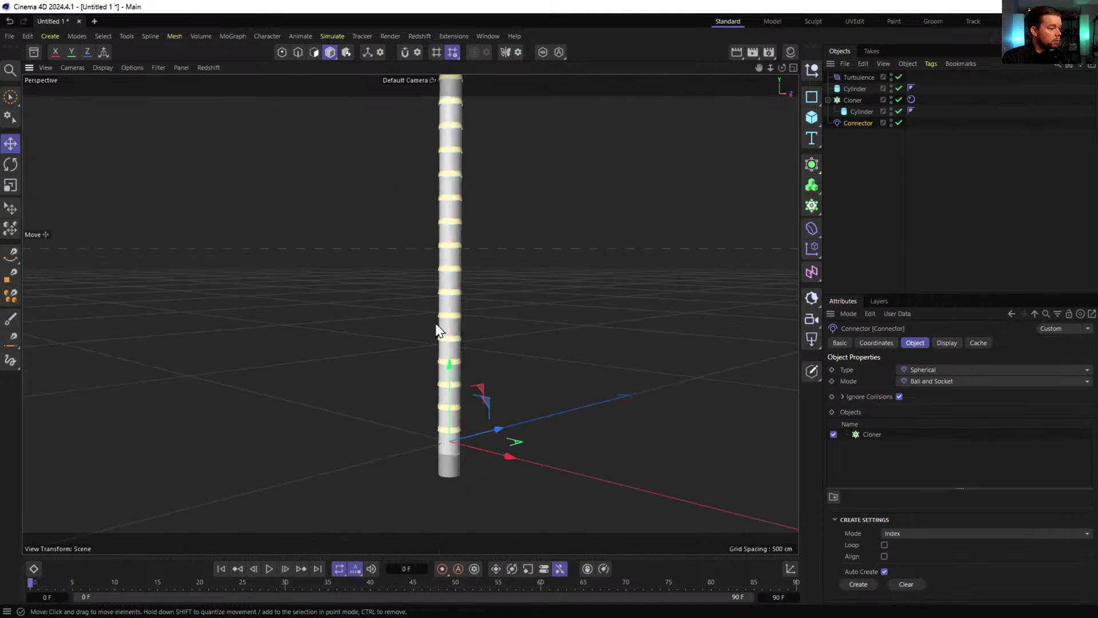
alt+drag(438, 331, 407, 337)
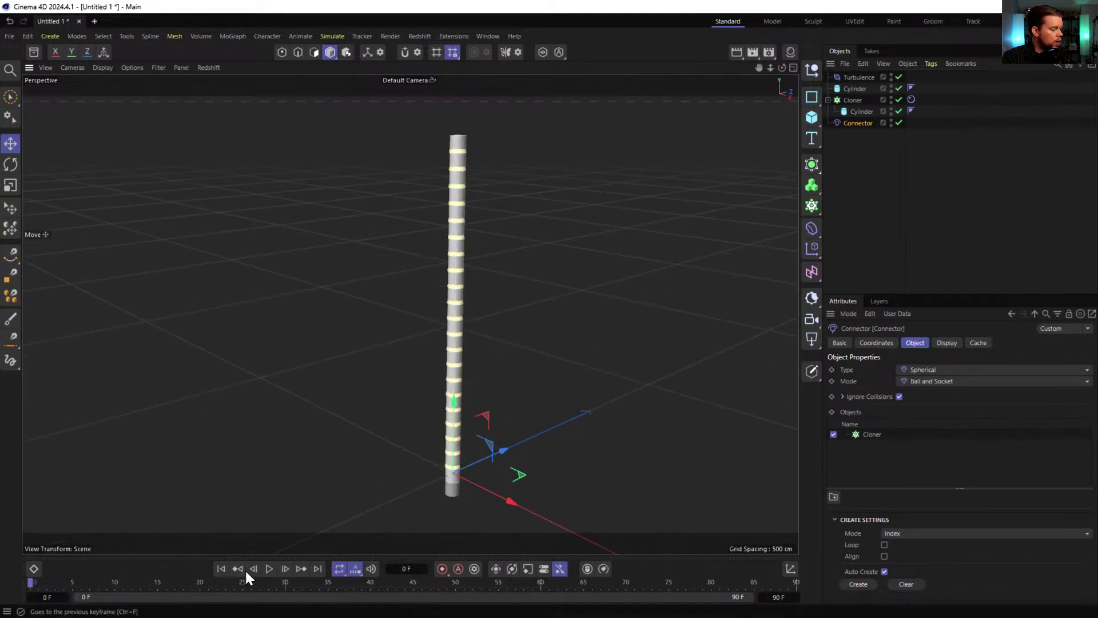
click(266, 568)
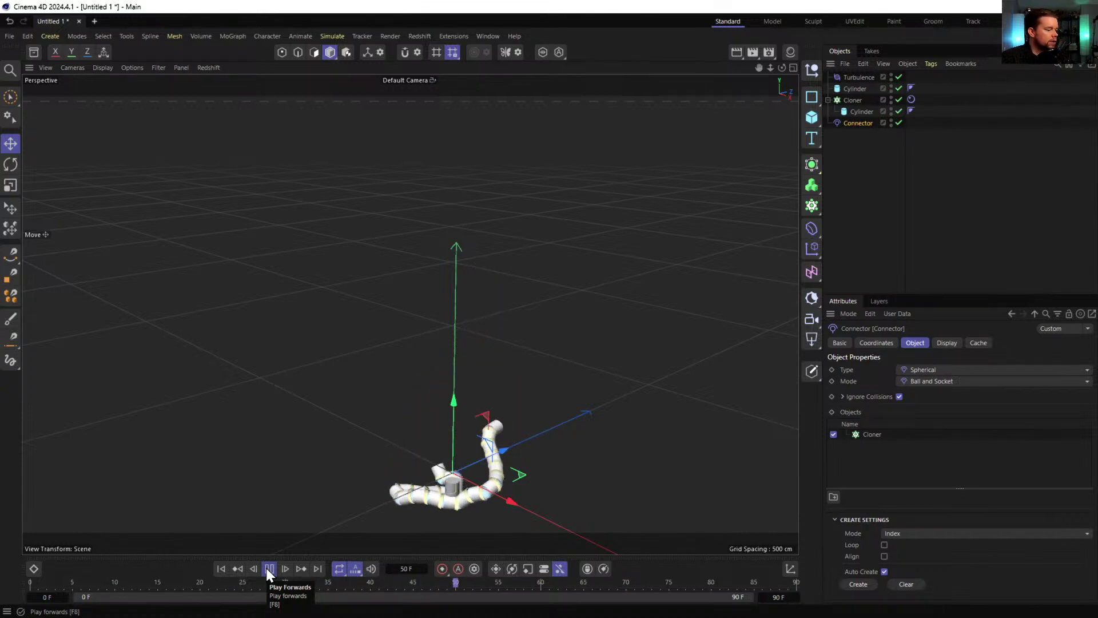
click(266, 568)
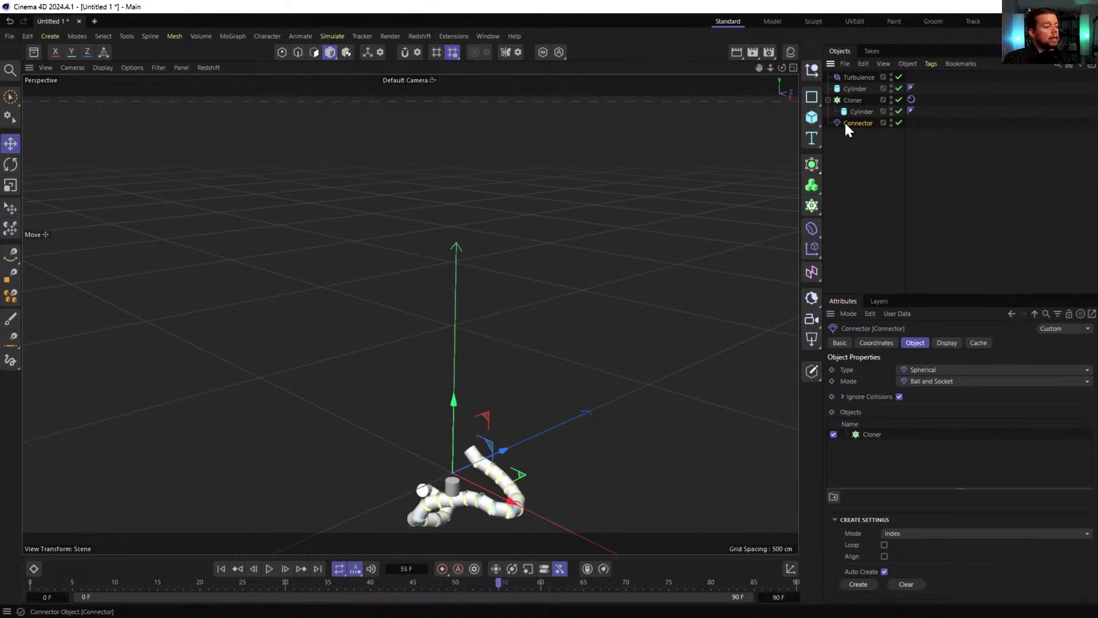
click(221, 568)
- Replay the simulation twice from the start to check how the chain behaves relative to the base cylinder, and rewind it
click(269, 569)
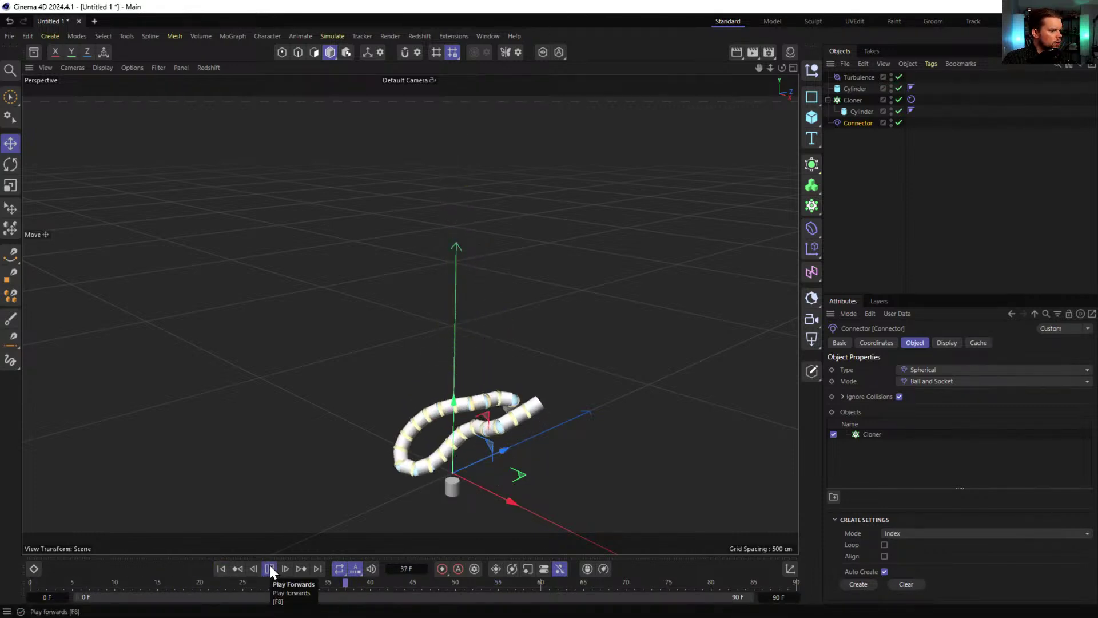
click(270, 569)
click(221, 569)
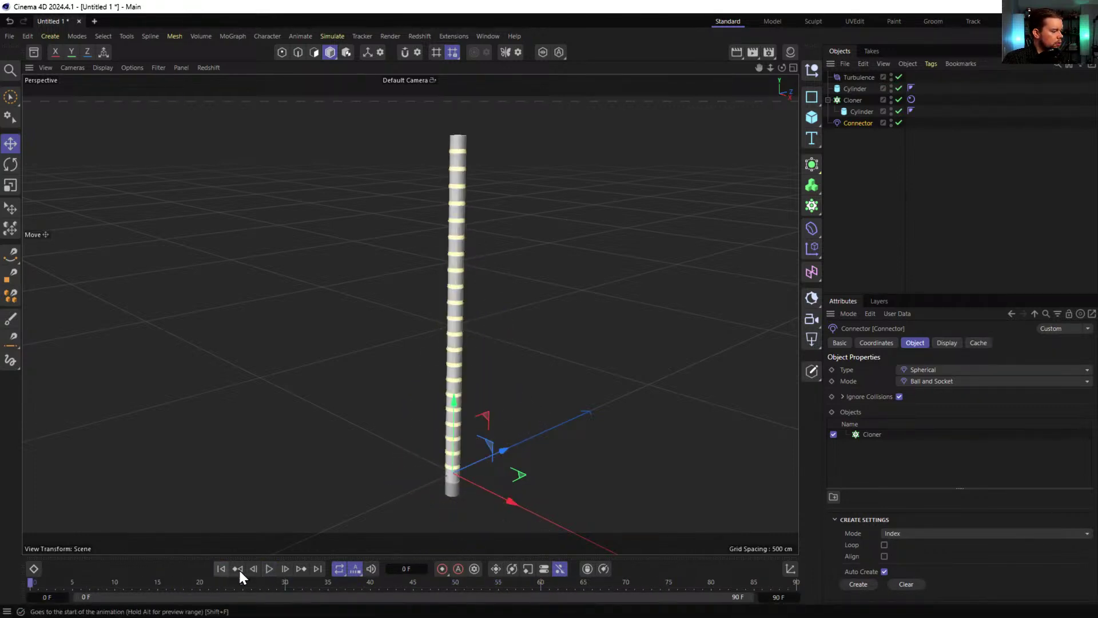
click(269, 568)
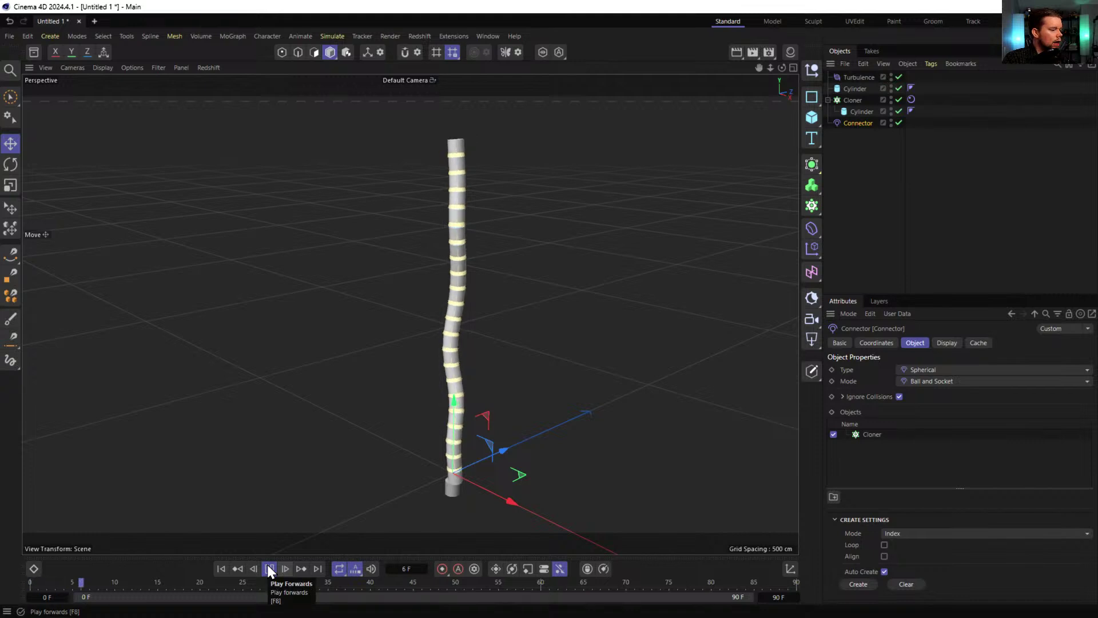
click(269, 569)
click(224, 568)
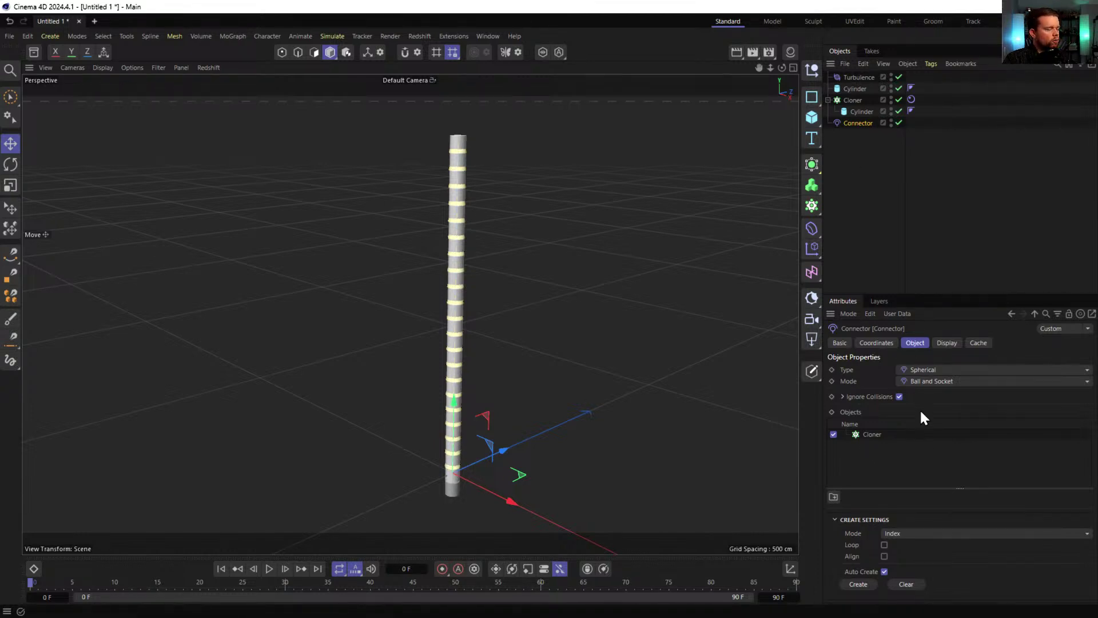
- Duplicate the connector and set the copy's type to Fixed
ctrl+drag(869, 124, 860, 136)
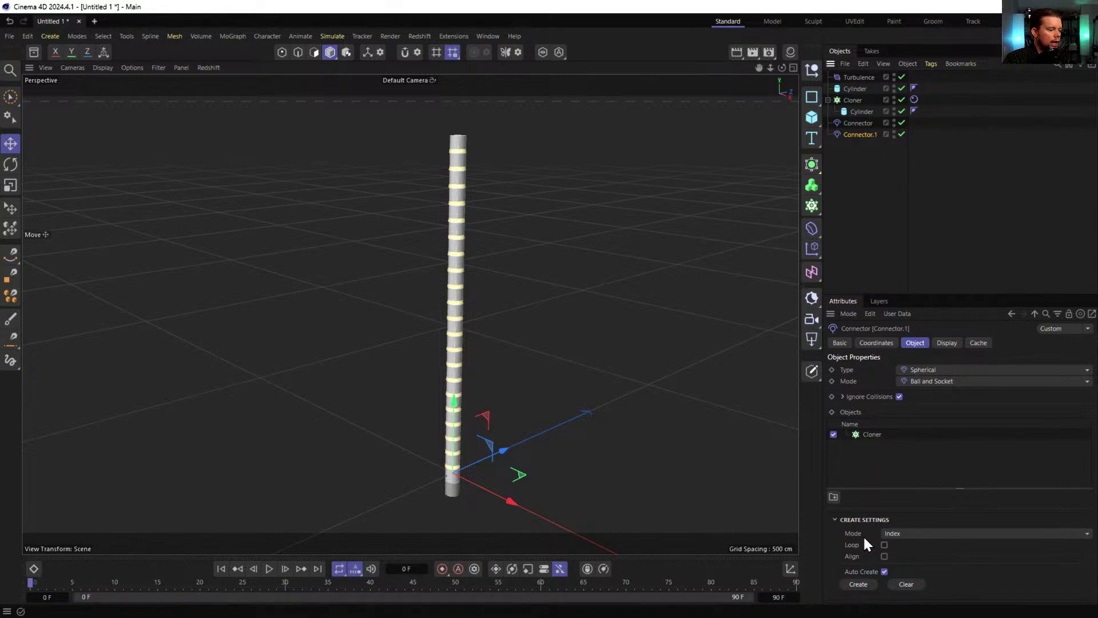
click(901, 534)
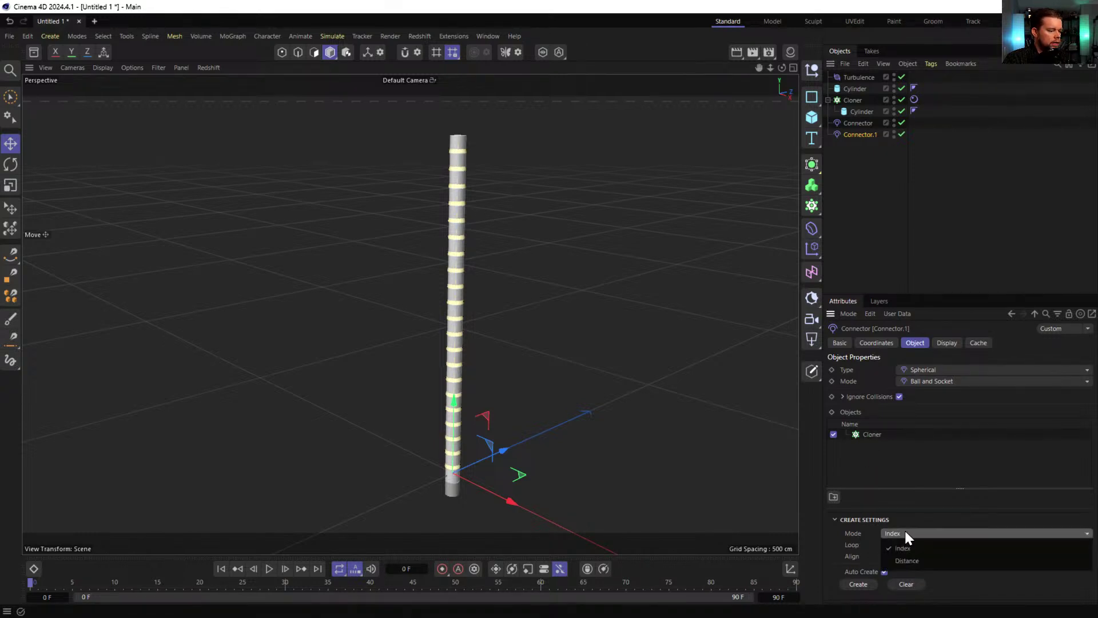
click(860, 542)
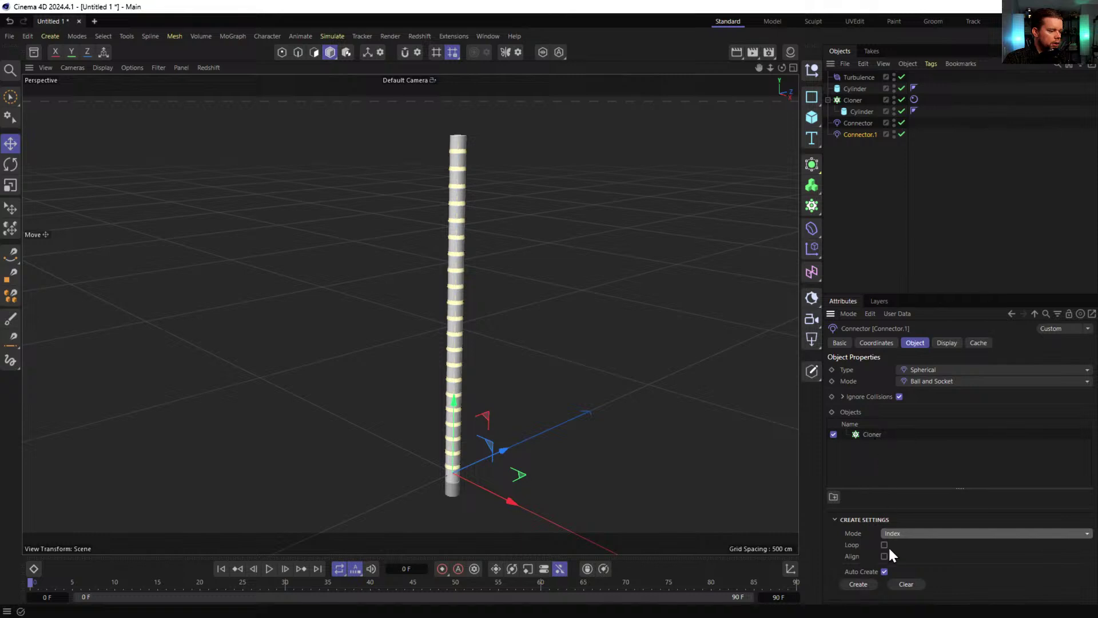
click(928, 369)
click(914, 384)
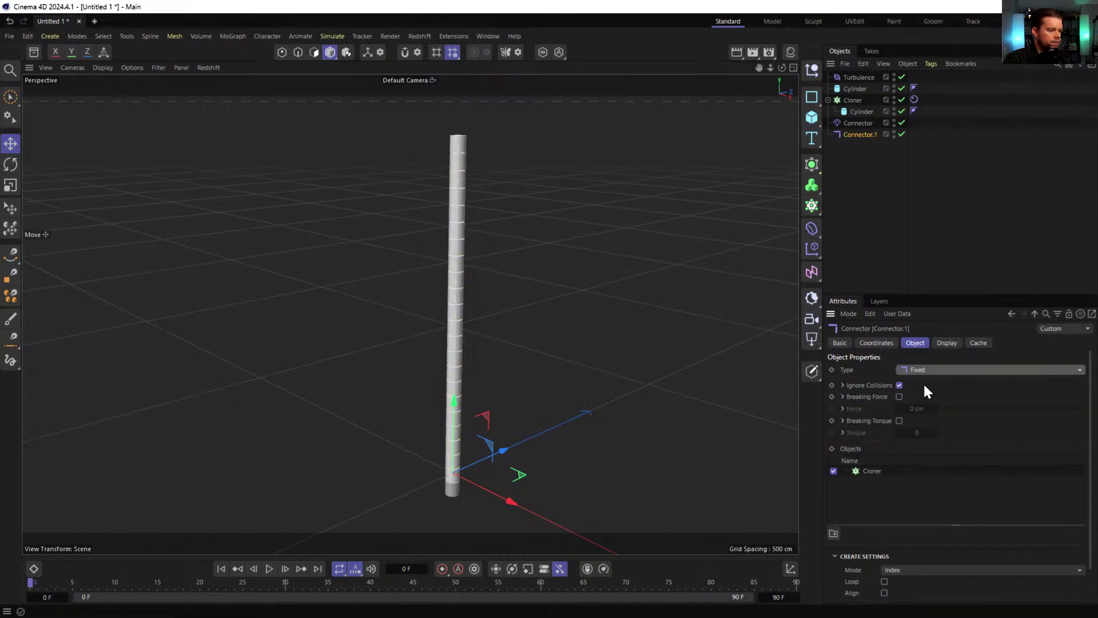
- Review the Fixed connector's creation mode and Ignore Collisions options, and delete this duplicate connector
scroll(866, 572, down, 2)
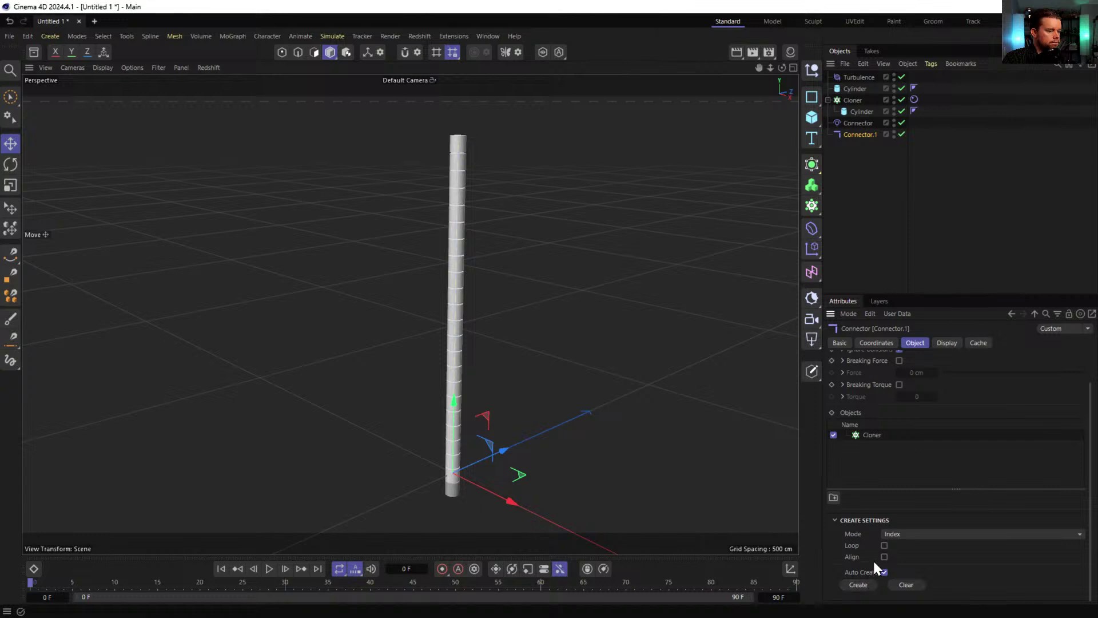
click(893, 531)
click(852, 527)
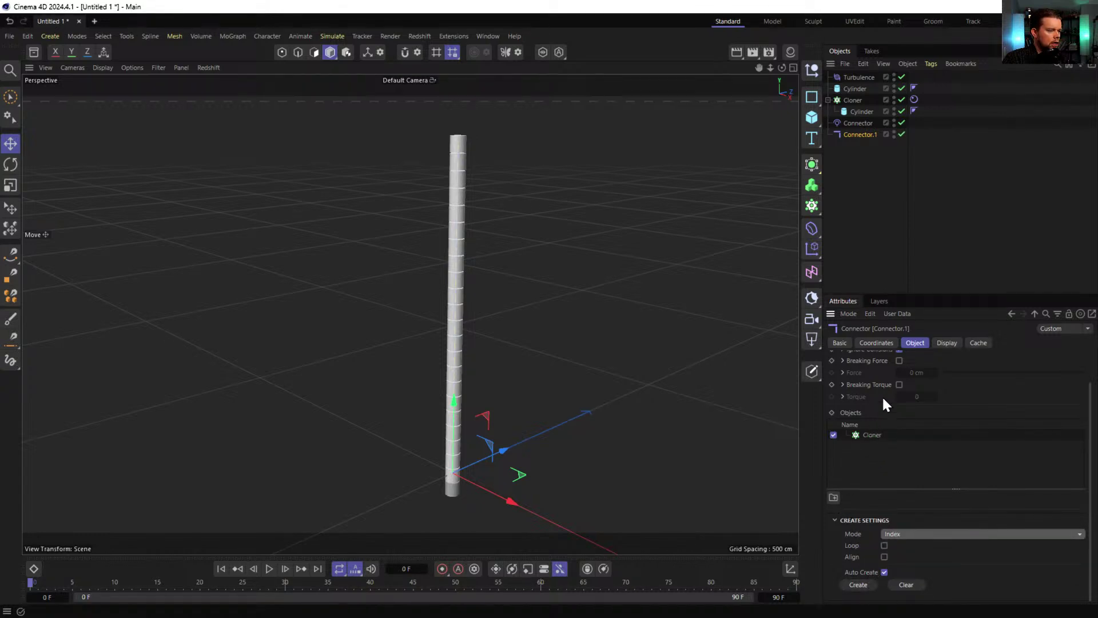
scroll(879, 396, up, 2)
click(843, 386)
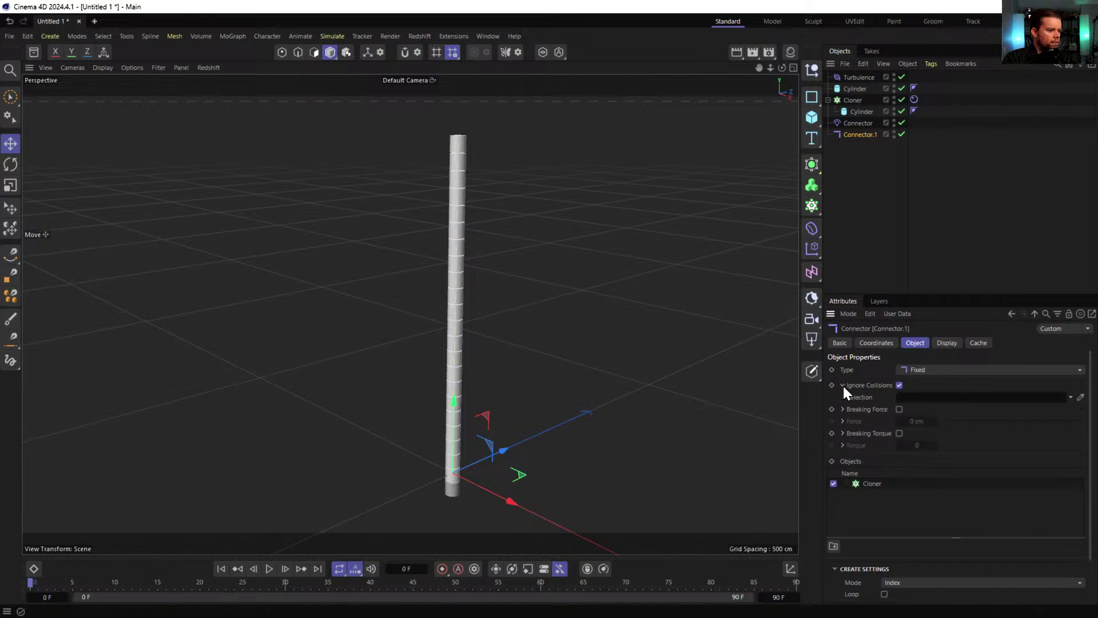
click(843, 386)
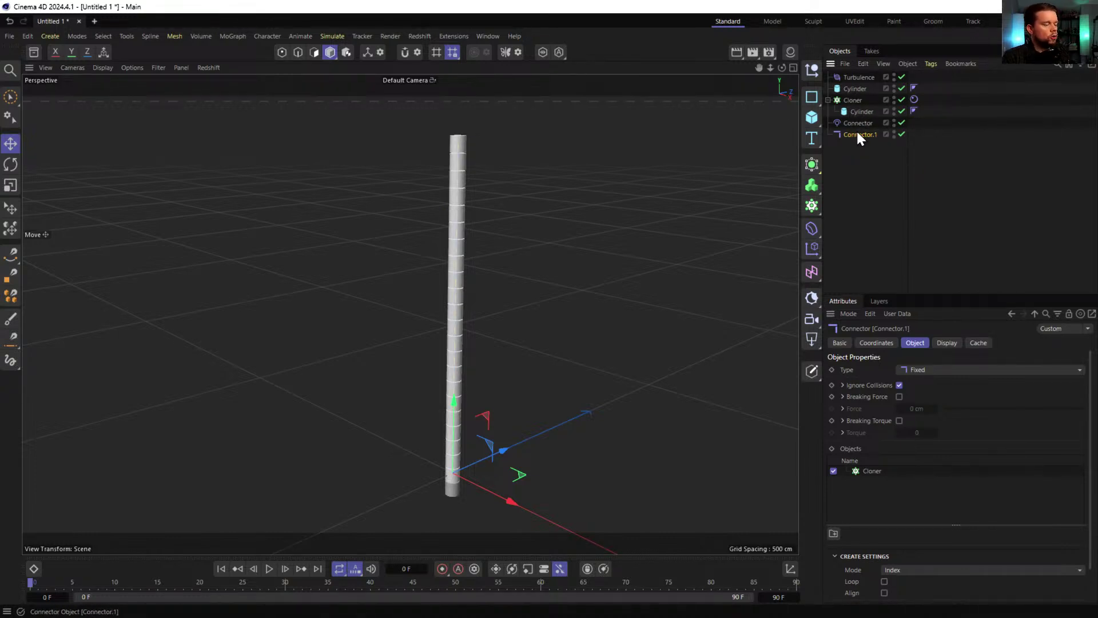
key(Delete)
- Apply a Rigid Body simulation tag to the separate base cylinder and rename the object as Static
right_click(851, 90)
mouse_move(887, 112)
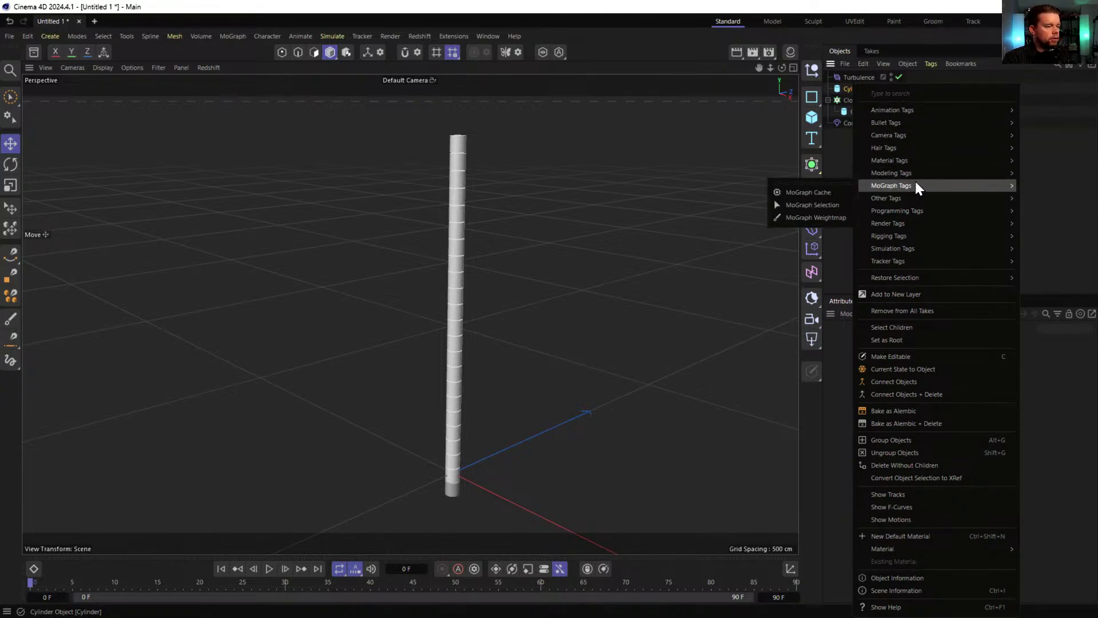
mouse_move(917, 175)
mouse_move(919, 247)
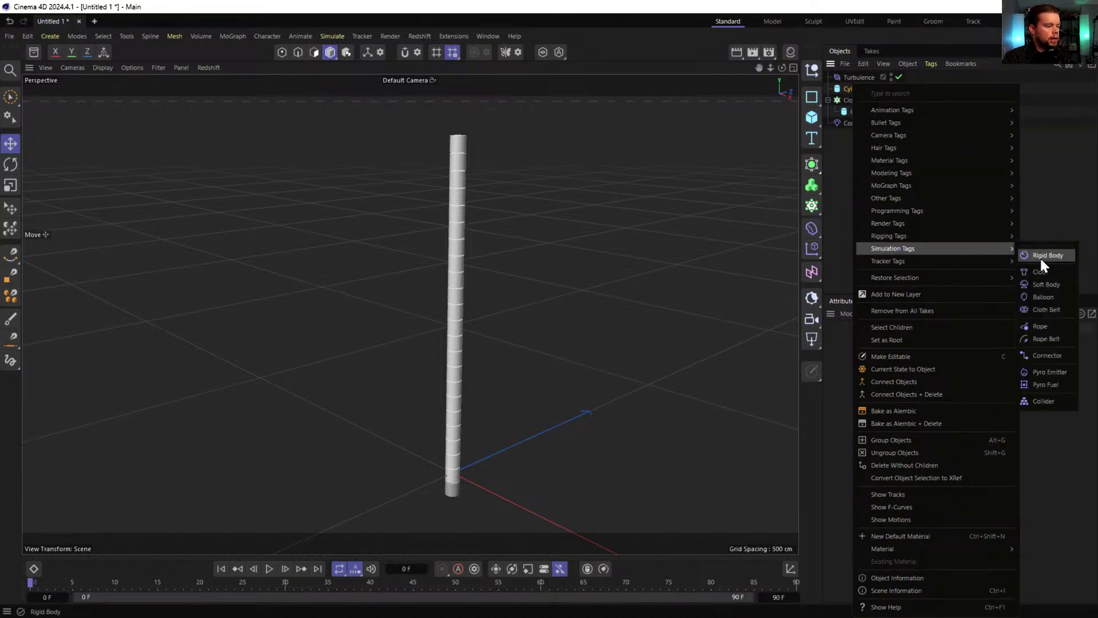
click(1047, 255)
click(859, 88)
double_click(859, 89)
text(static)
key(Return)
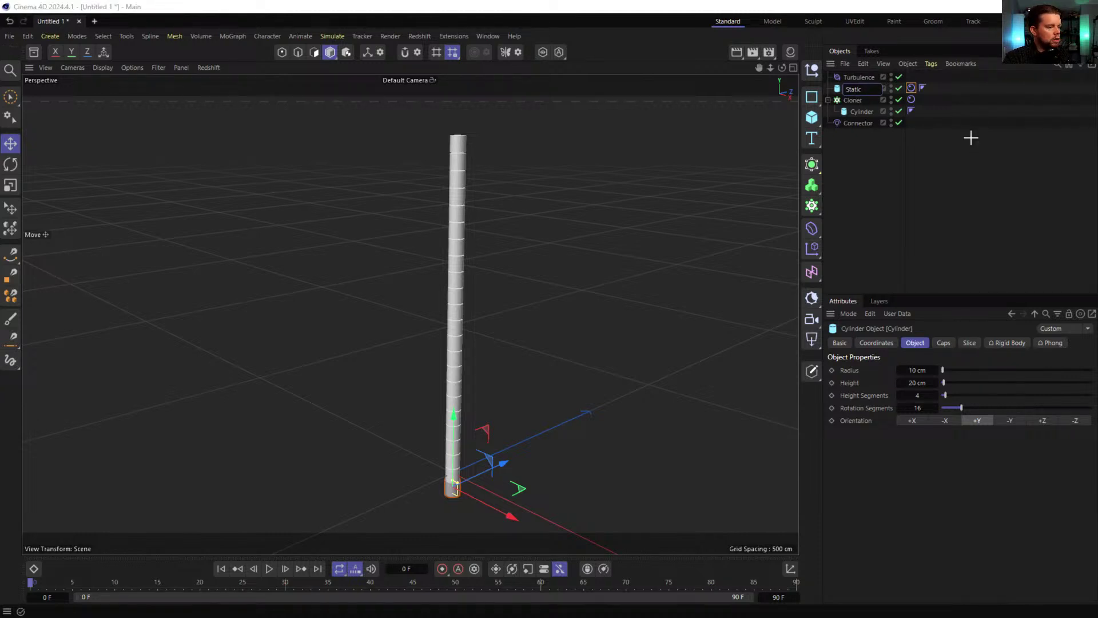
- Set both Follow Position and Follow Rotation of the Static object's Rigid Body tag to 55
click(911, 88)
click(971, 342)
key(Tab)
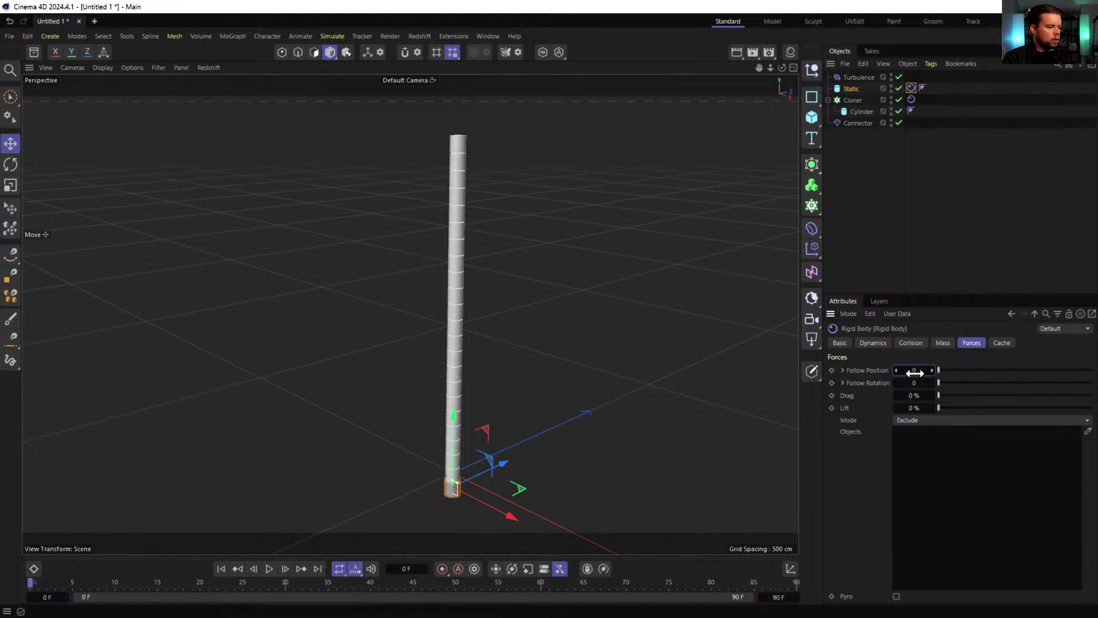
text(55)
key(Tab)
text(555)
key(BackSpace)
key(Return)
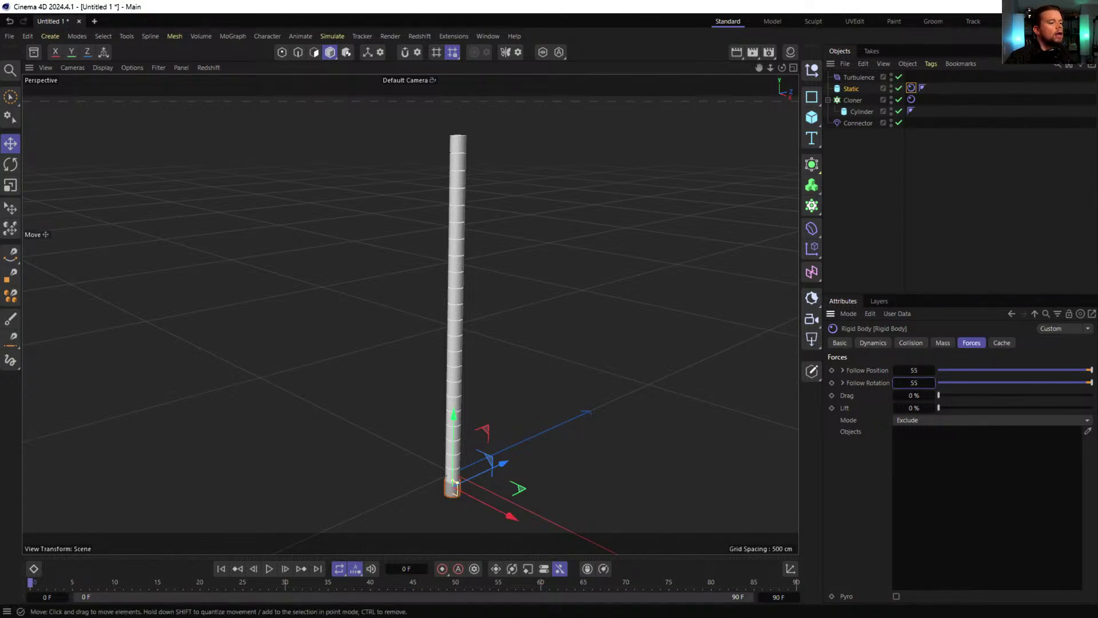
- Add the Static object above the Cloner in the connector's list of connected objects
click(856, 123)
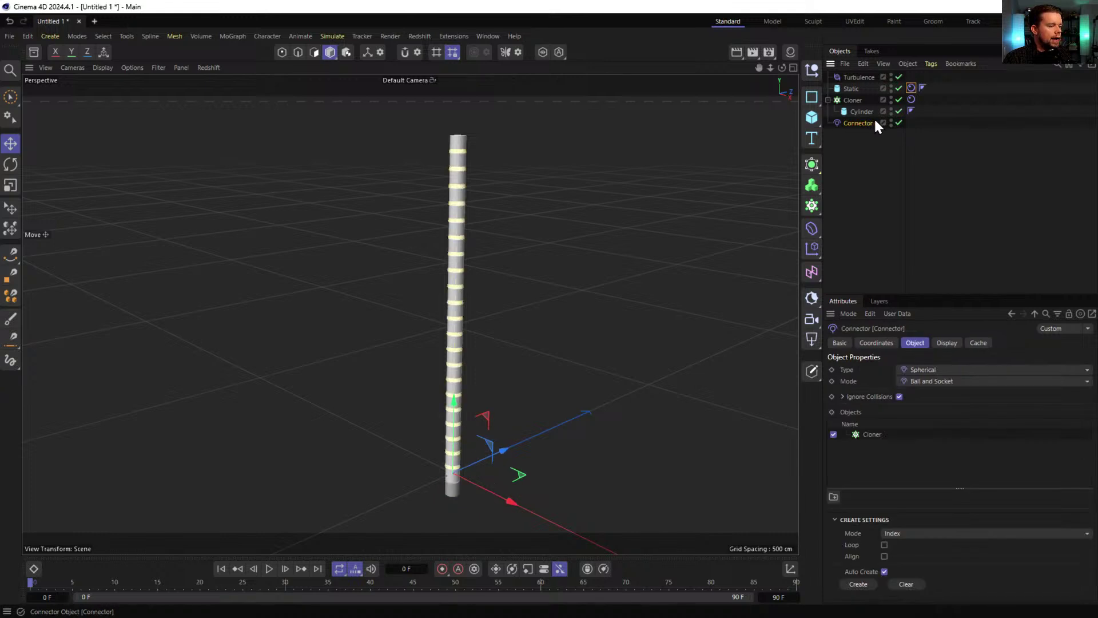
drag(848, 92, 875, 434)
scroll(459, 435, up, 5)
scroll(454, 410, up, 3)
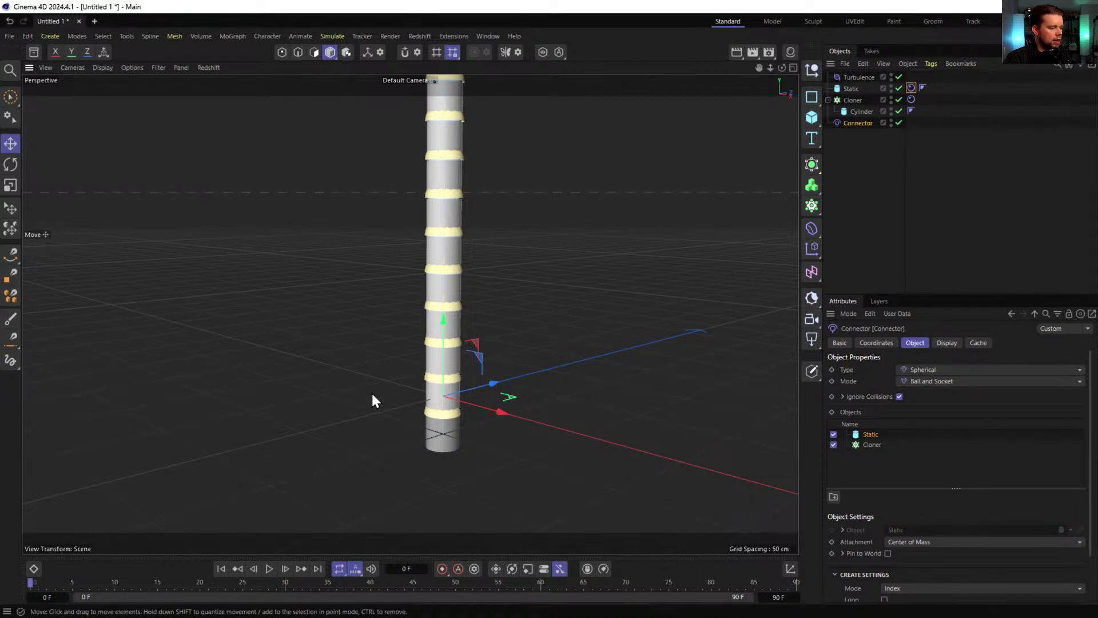
- Play the simulation of the anchored chain from another angle and check the connector types available
scroll(440, 314, down, 5)
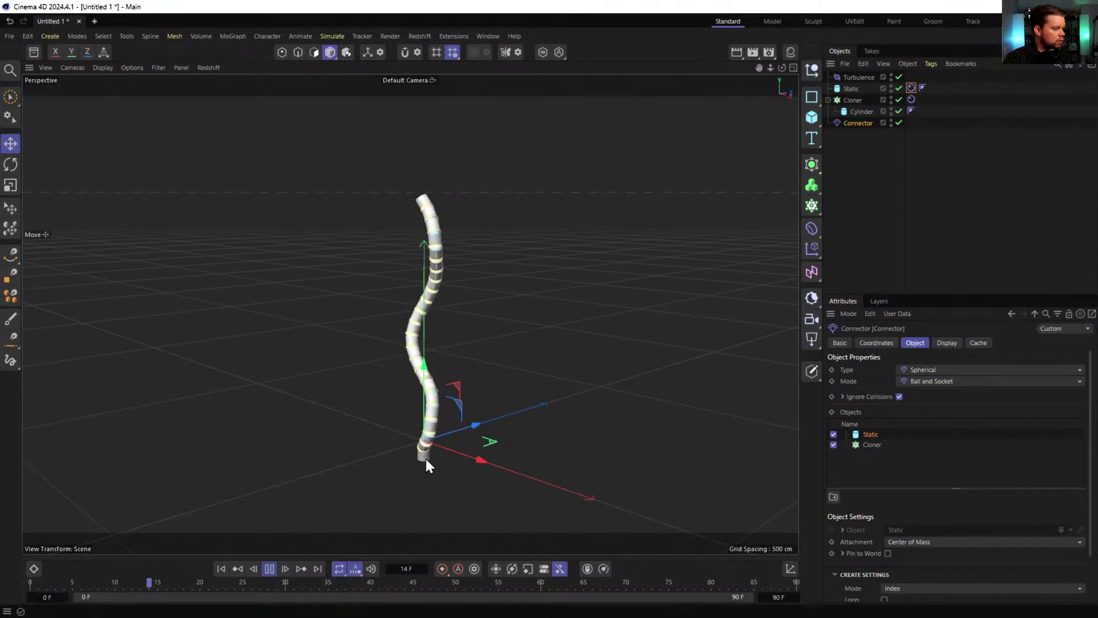
alt+drag(465, 452, 523, 435)
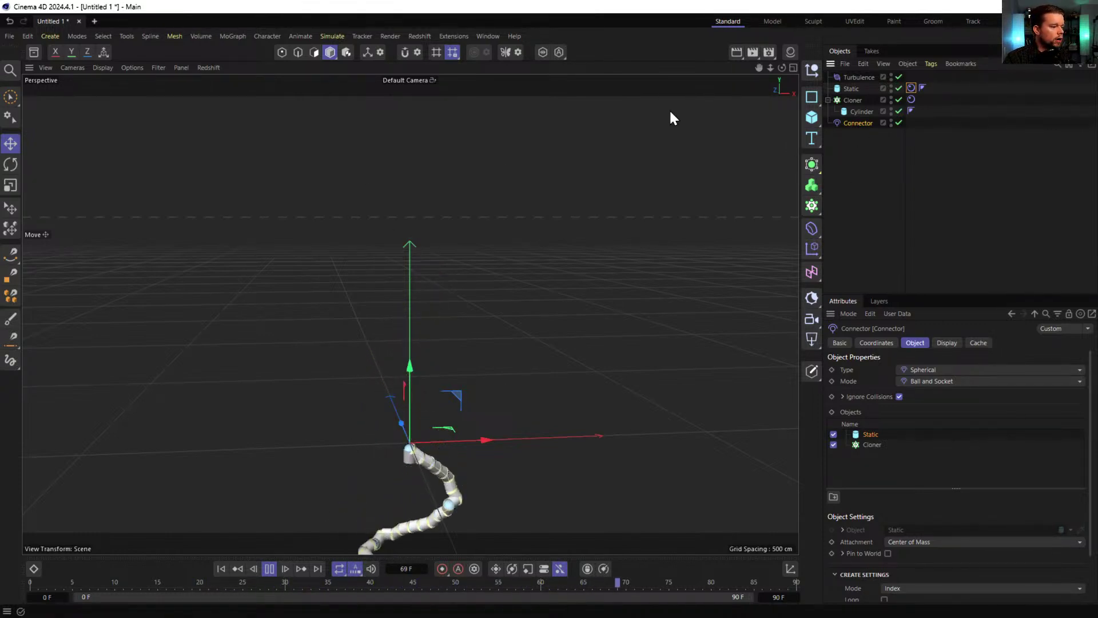
click(928, 370)
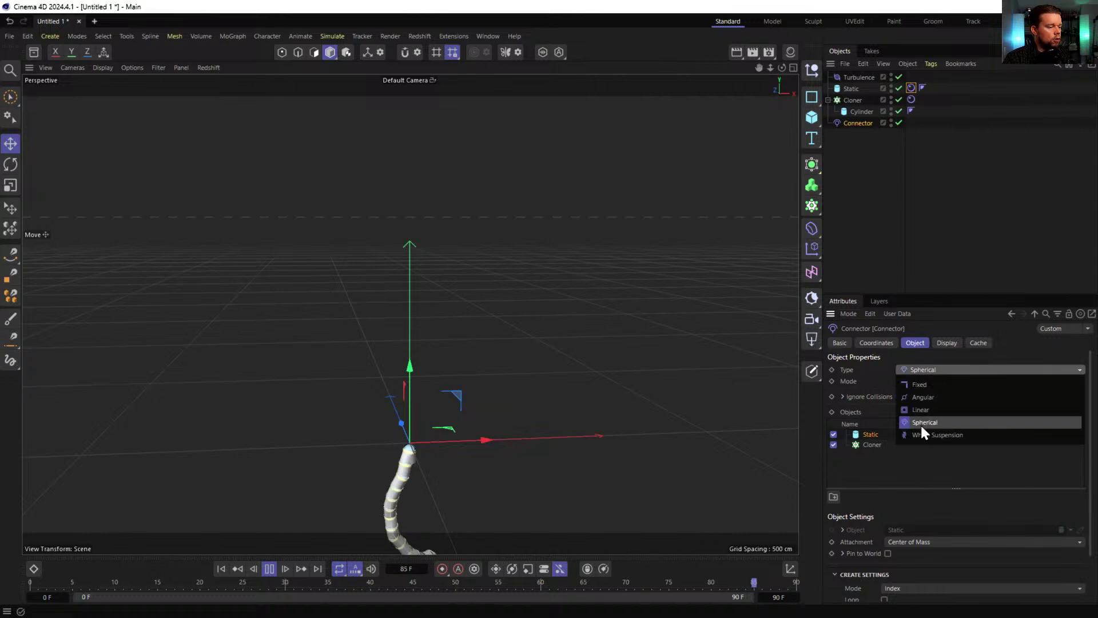
click(863, 372)
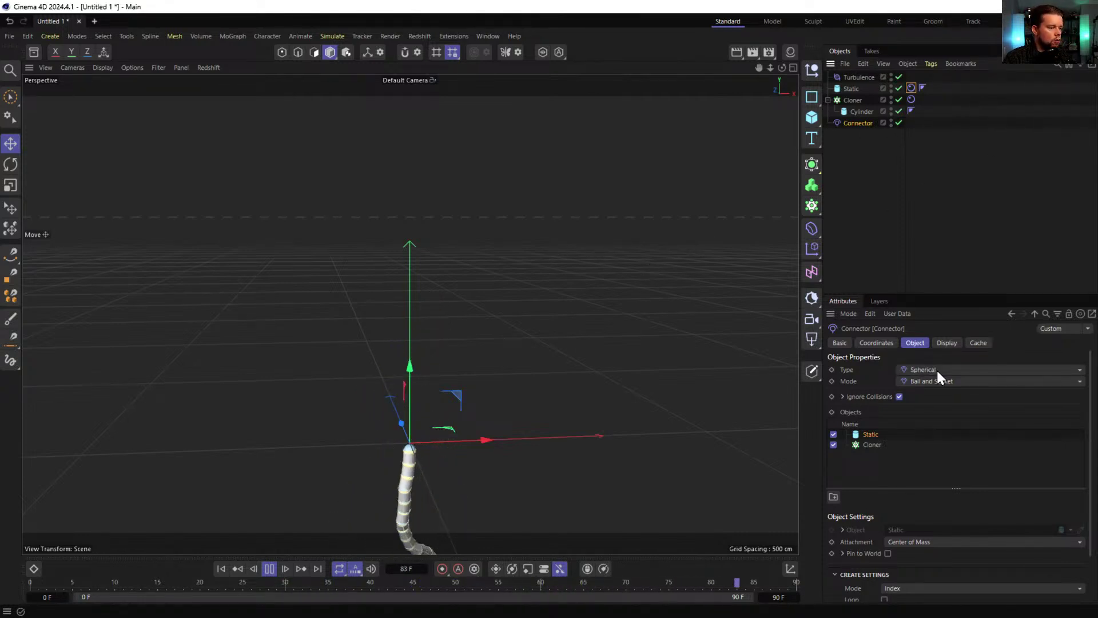
- Disable Ignore Collisions on the connector and replay the simulation from the first frame to inspect the segments up close
click(899, 397)
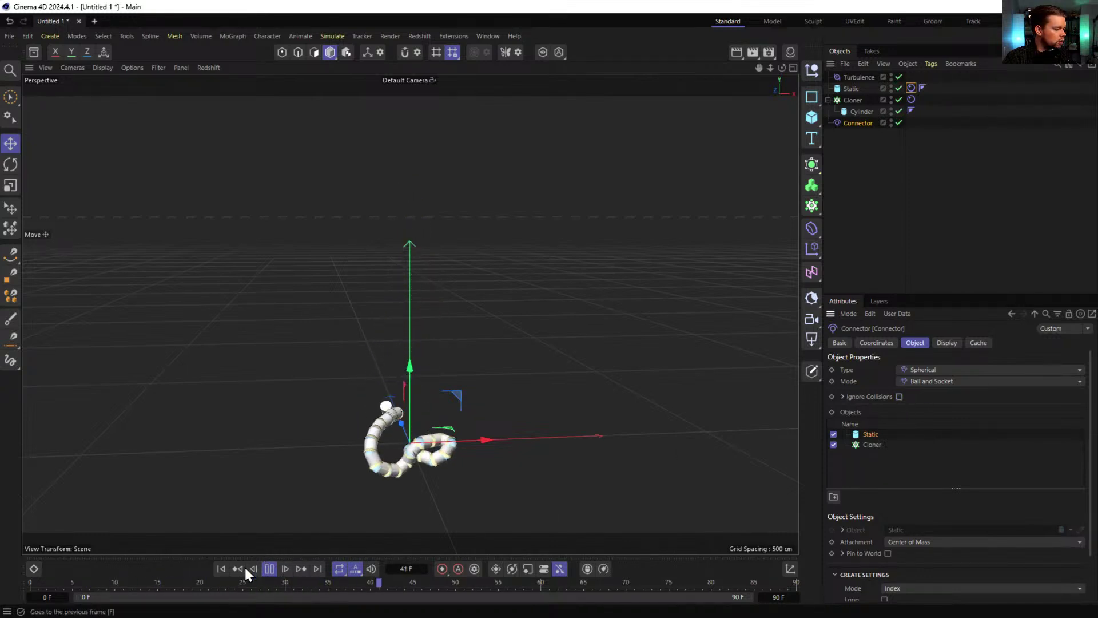
click(222, 569)
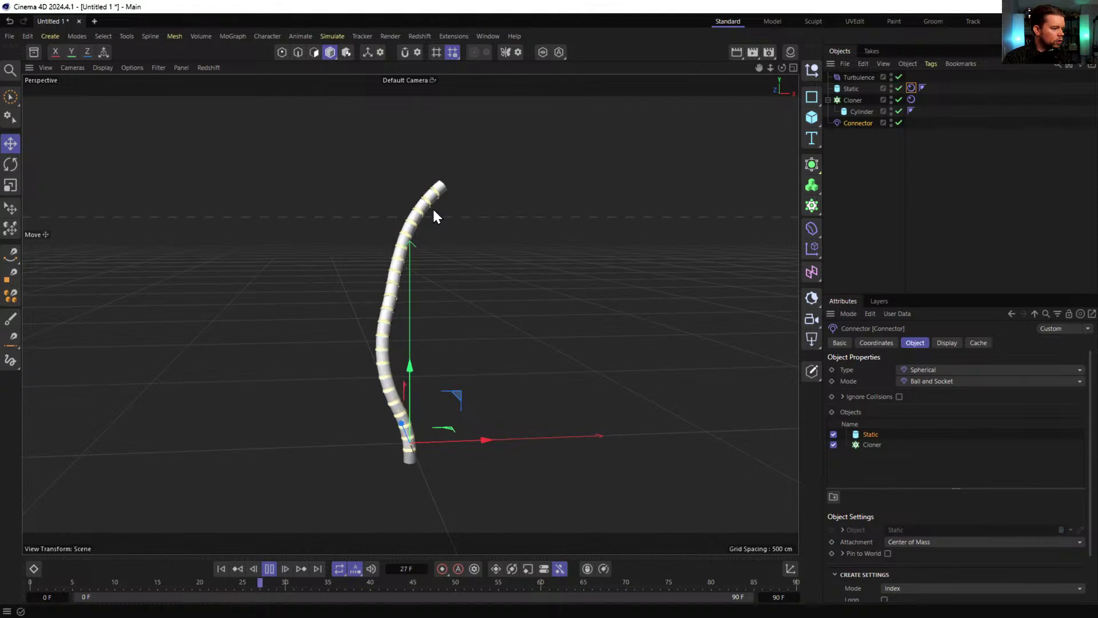
scroll(437, 358, up, 10)
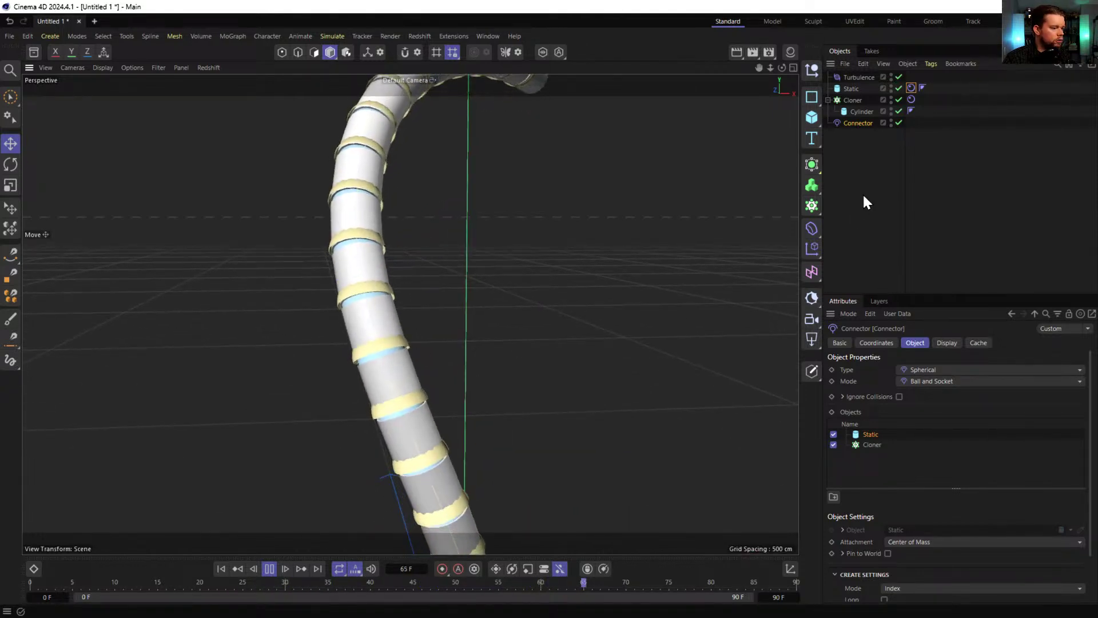
scroll(515, 320, down, 10)
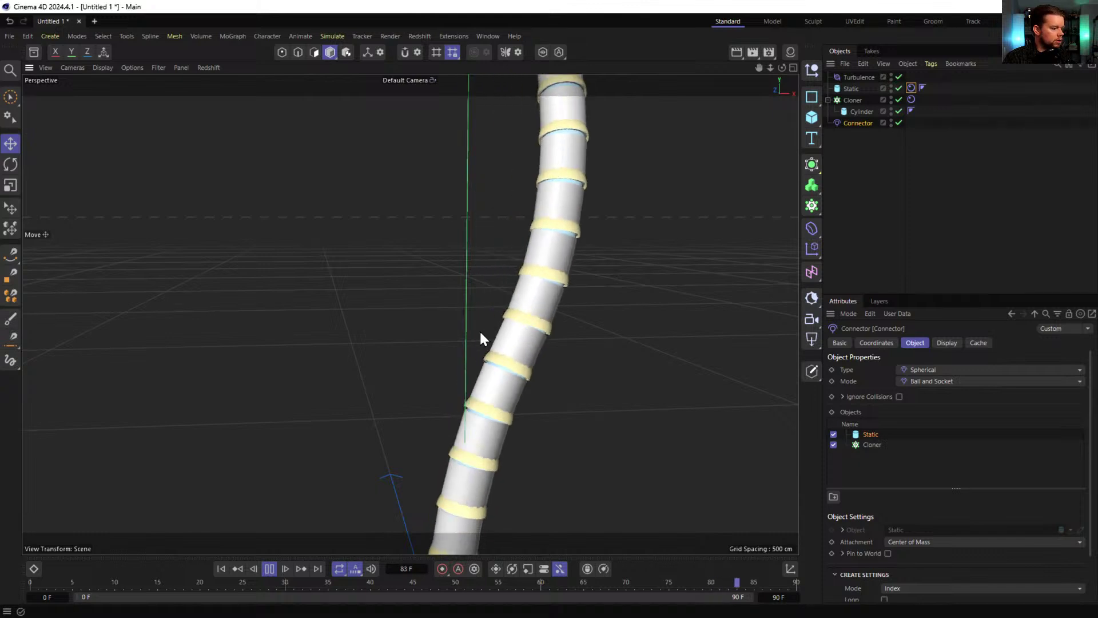
alt+middle_drag(506, 285, 415, 329)
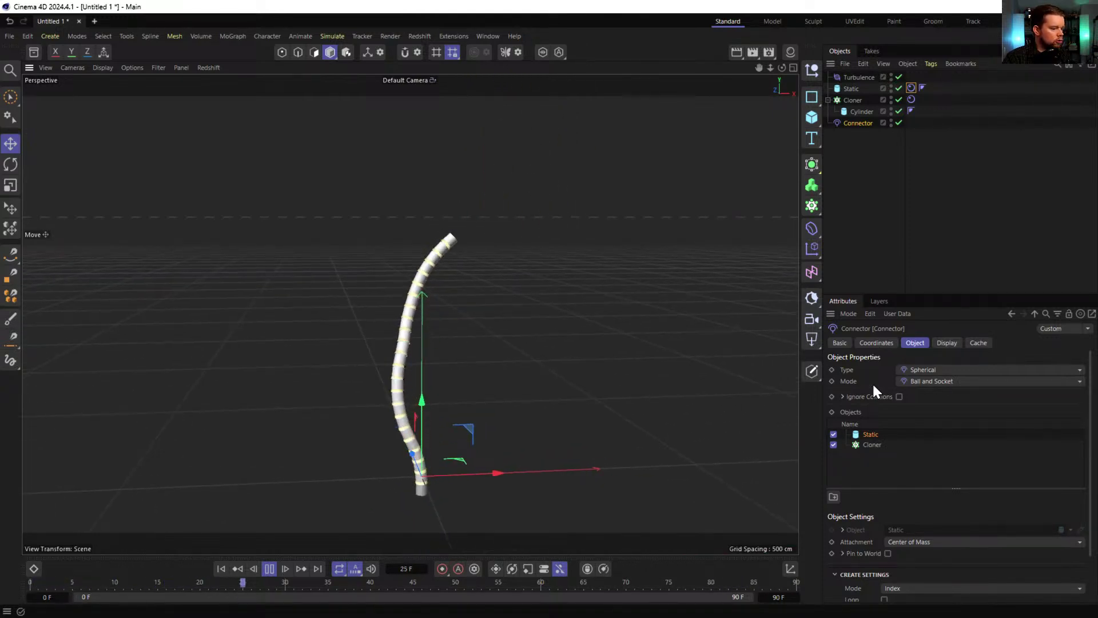
- Set the height of both the Static object and the cloned Cylinder to 18 cm and replay the simulation from the start
click(860, 111)
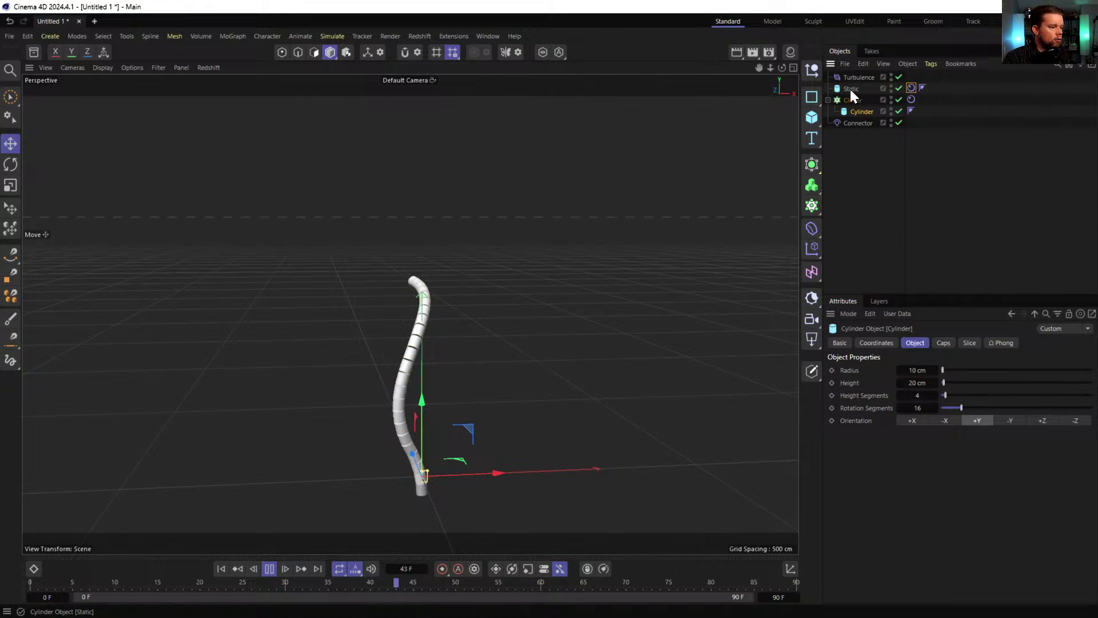
ctrl+click(850, 88)
click(899, 383)
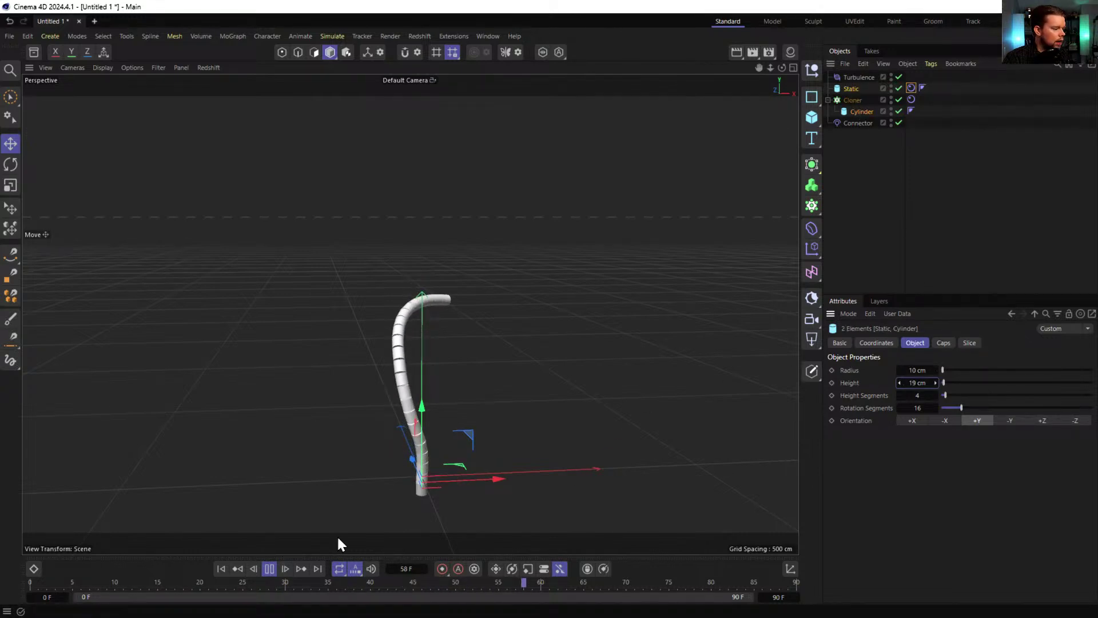
click(270, 569)
click(222, 569)
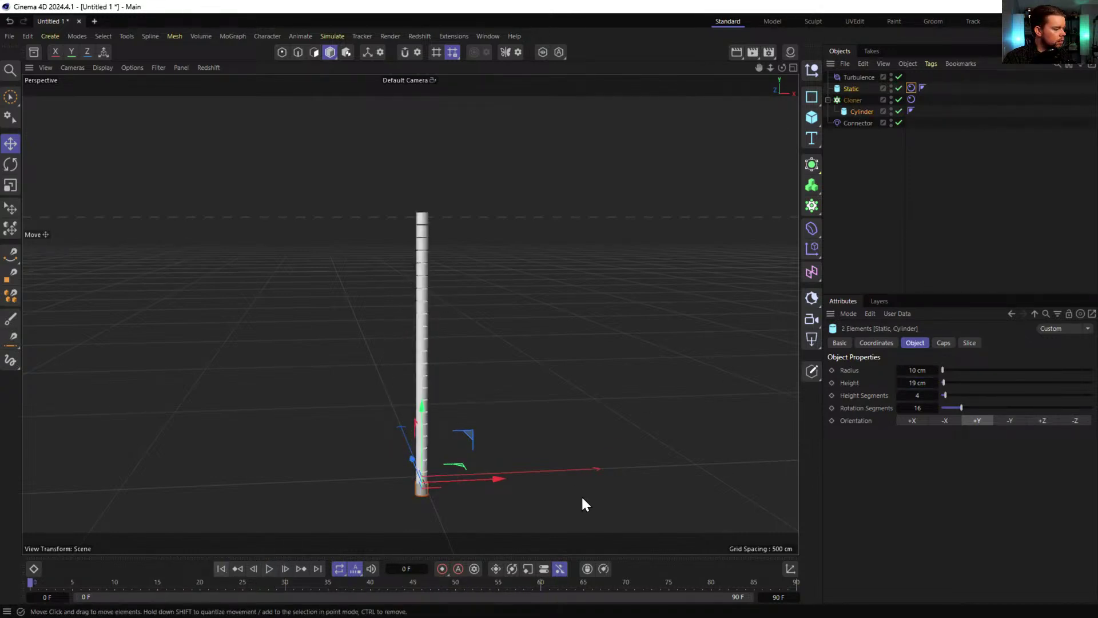
click(893, 384)
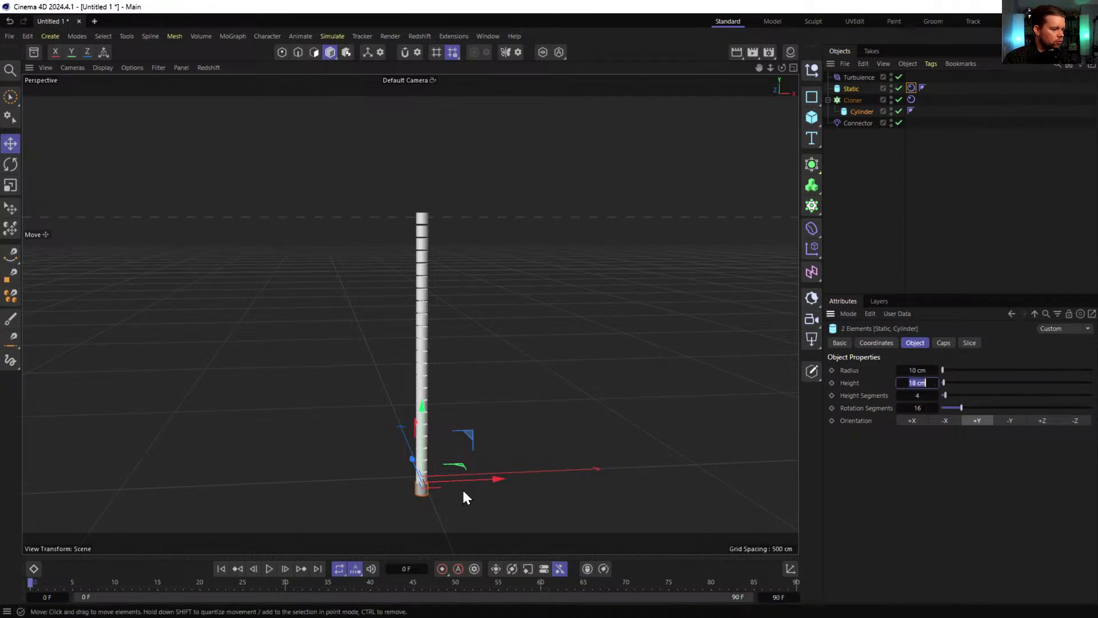
click(270, 568)
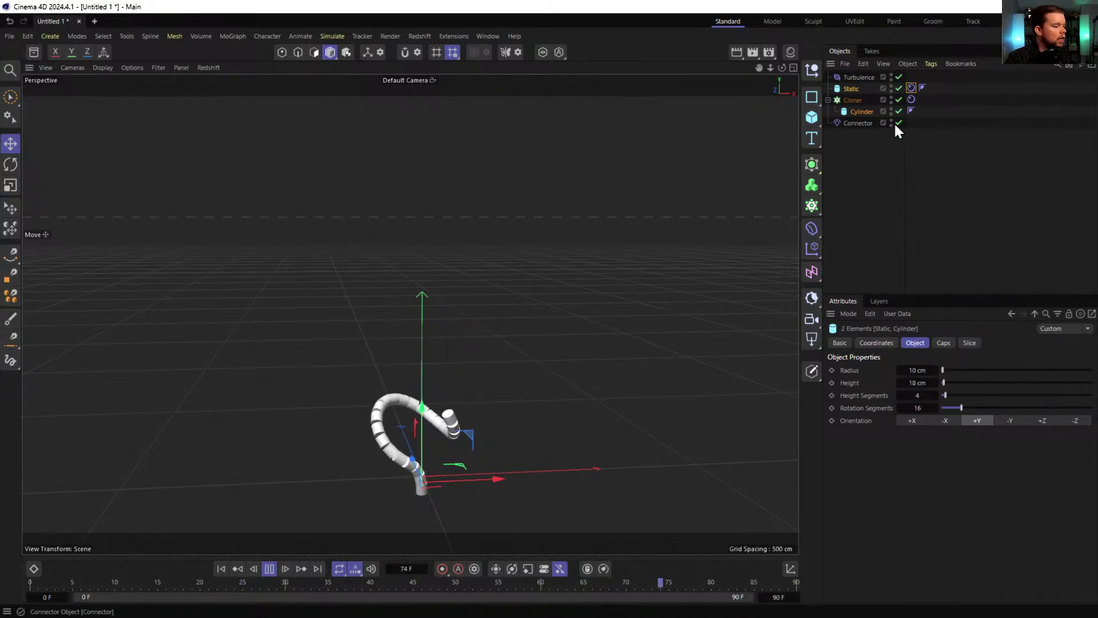
- Extend the timeline's end frame to 999, stop playback and rewind to the first frame
double_click(779, 597)
text(999)
key(Return)
click(269, 568)
click(221, 569)
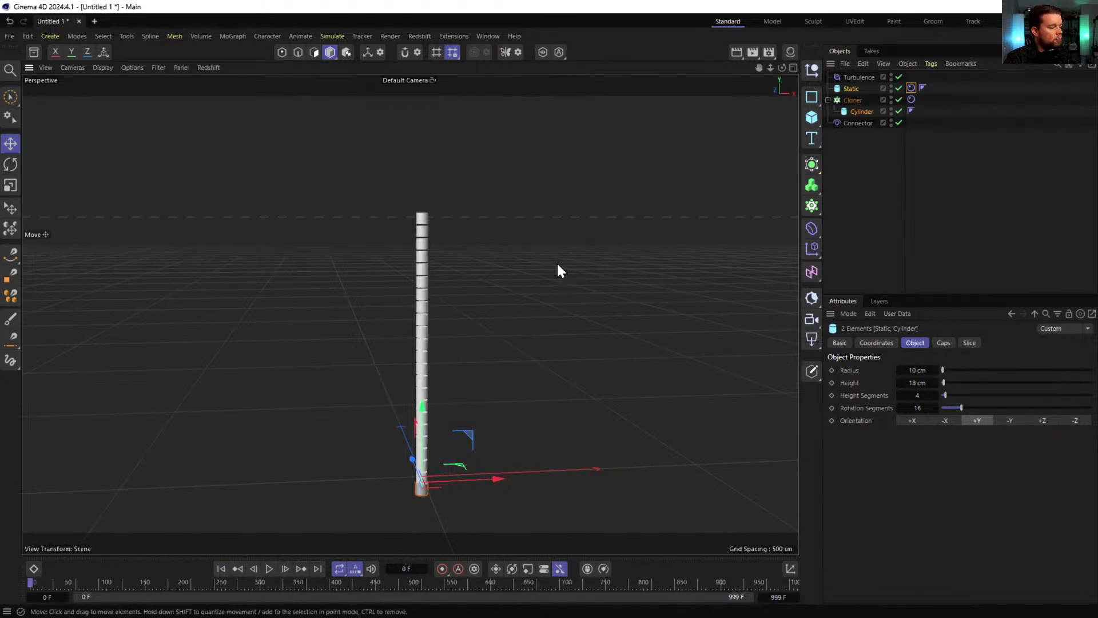
- Start saving the scene, go to _Laptop_Tower Quick Exchange > Rocket Lasso Live S6, and duplicate the Episode 6 folder as Episode 8
key(ctrl+s)
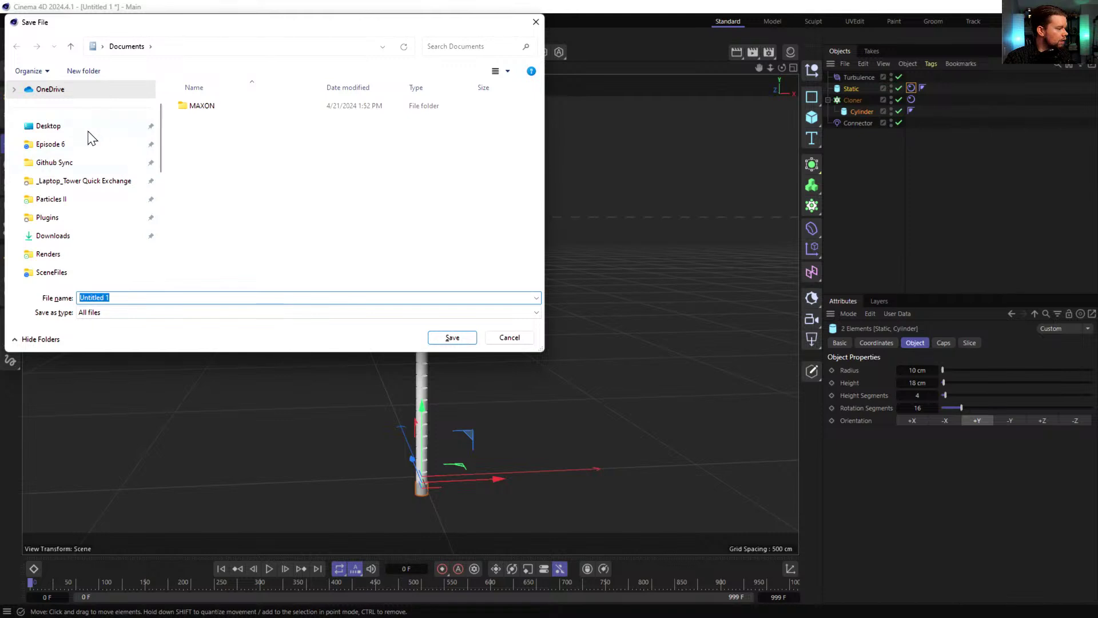
click(122, 182)
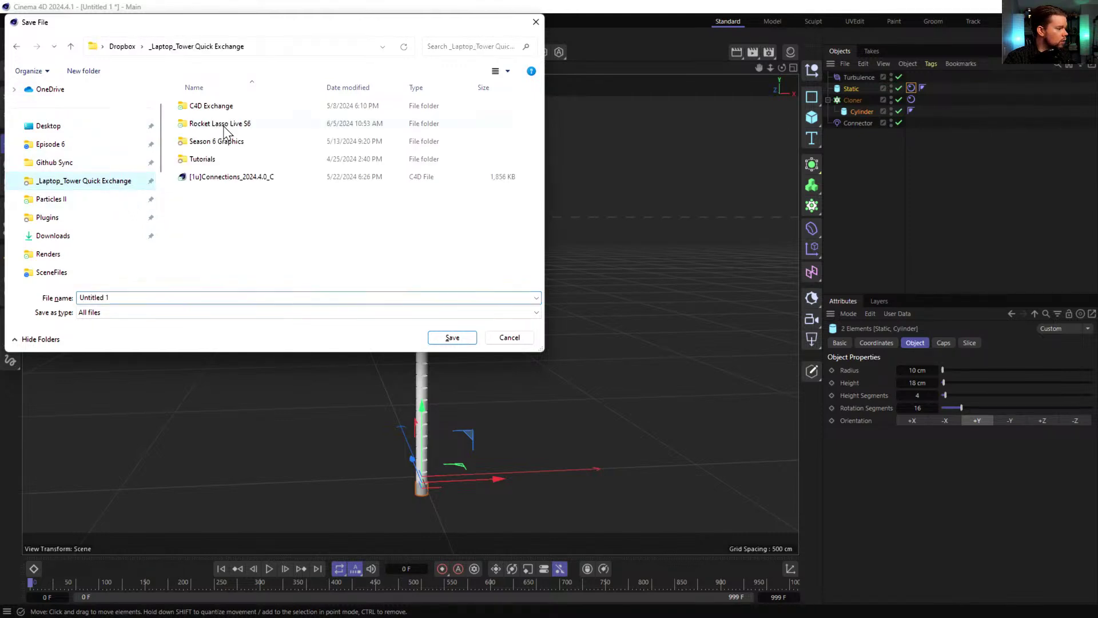
double_click(234, 130)
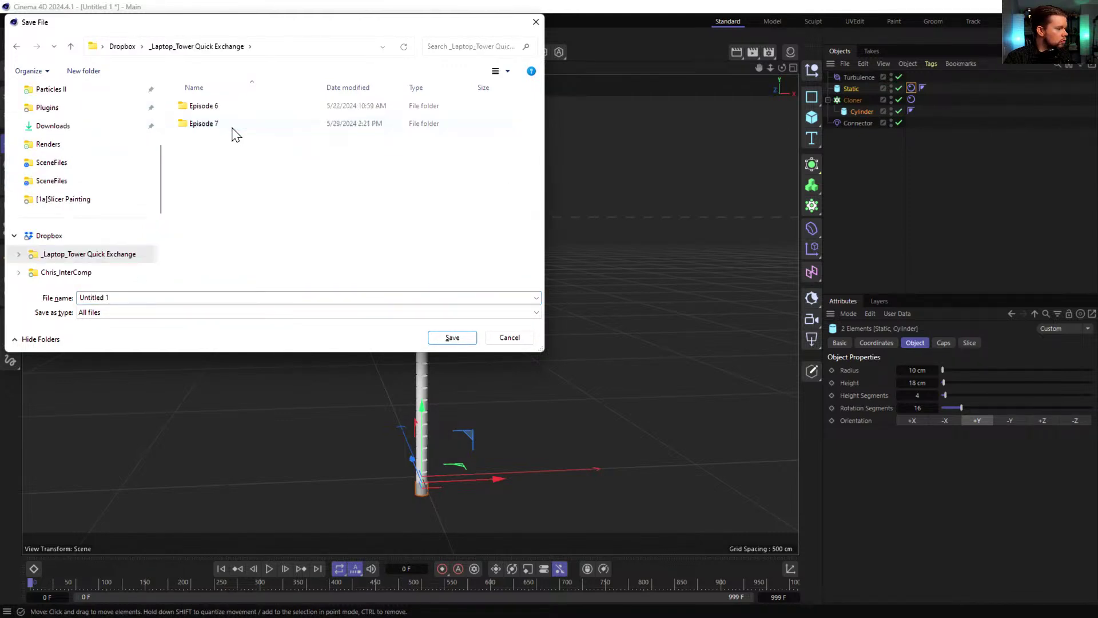
click(212, 110)
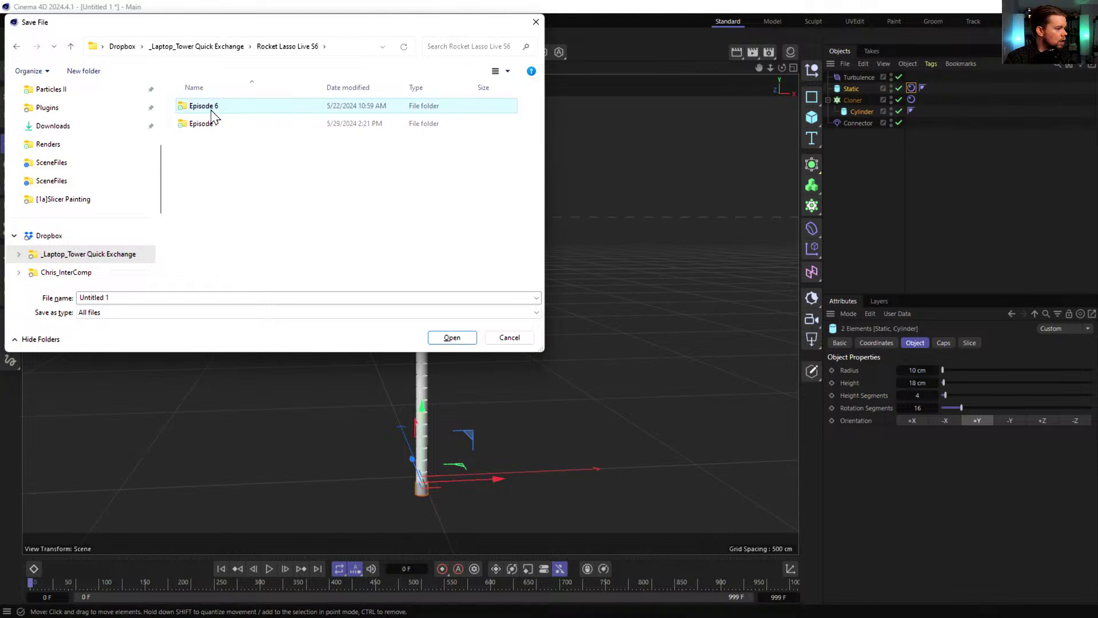
mouse_move(212, 116)
ctrl+mouse_down()
mouse_move(203, 189)
mouse_move(228, 149)
ctrl+mouse_up()
drag(218, 124, 436, 165)
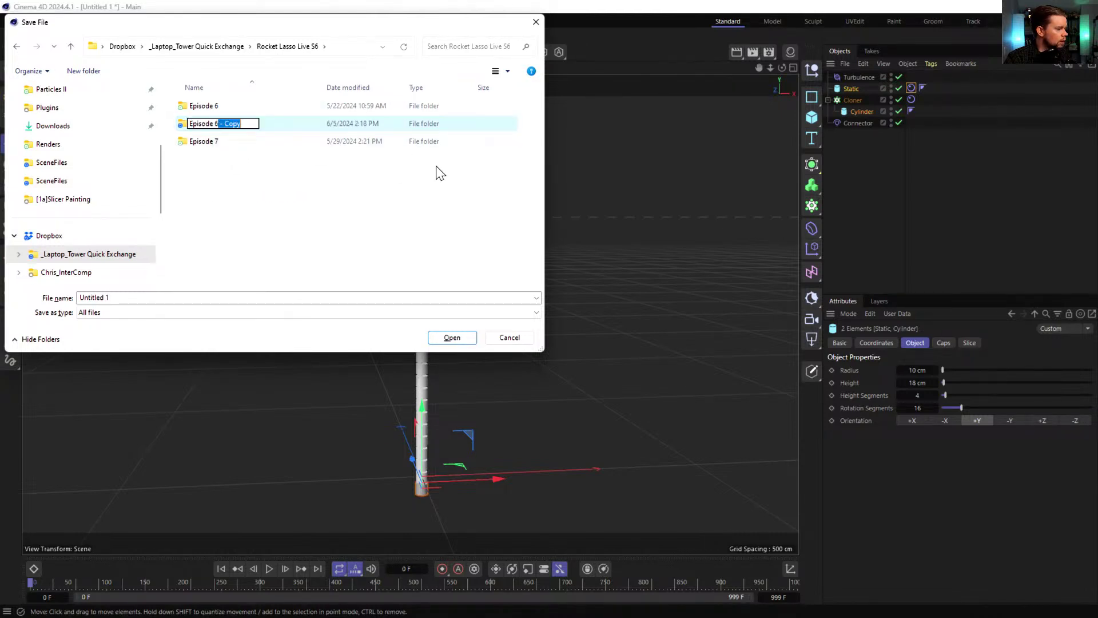
key(BackSpace)
key(BackSpace)
text(8)
key(Return)
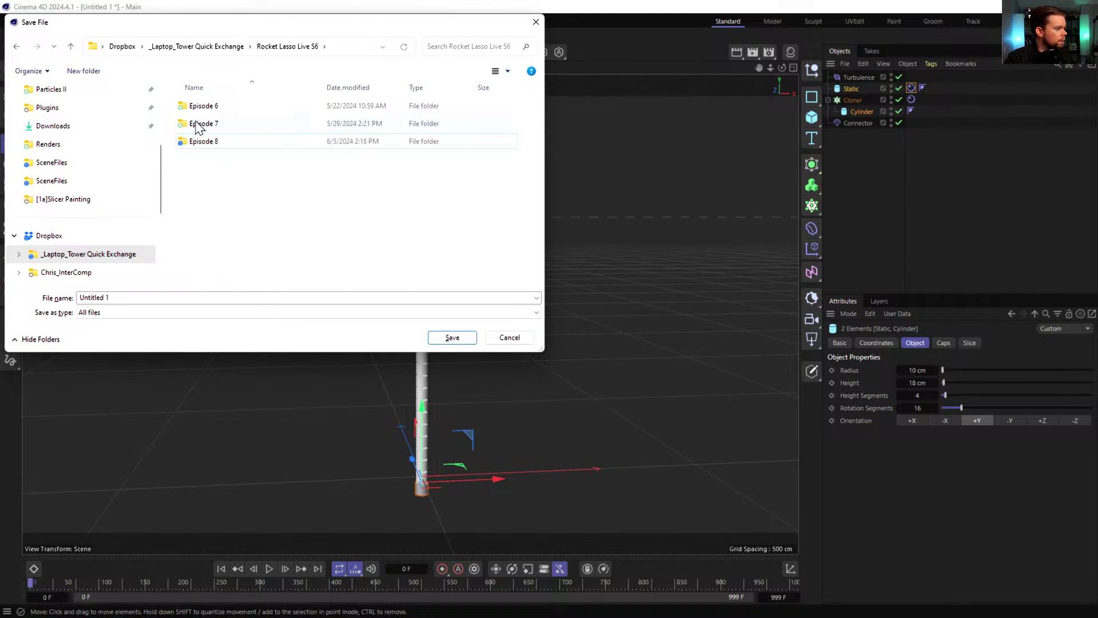
- Go into Episode 8's SceneFiles folder and take [1a]ParticleTrails as the starting file name
double_click(202, 147)
double_click(216, 159)
click(217, 160)
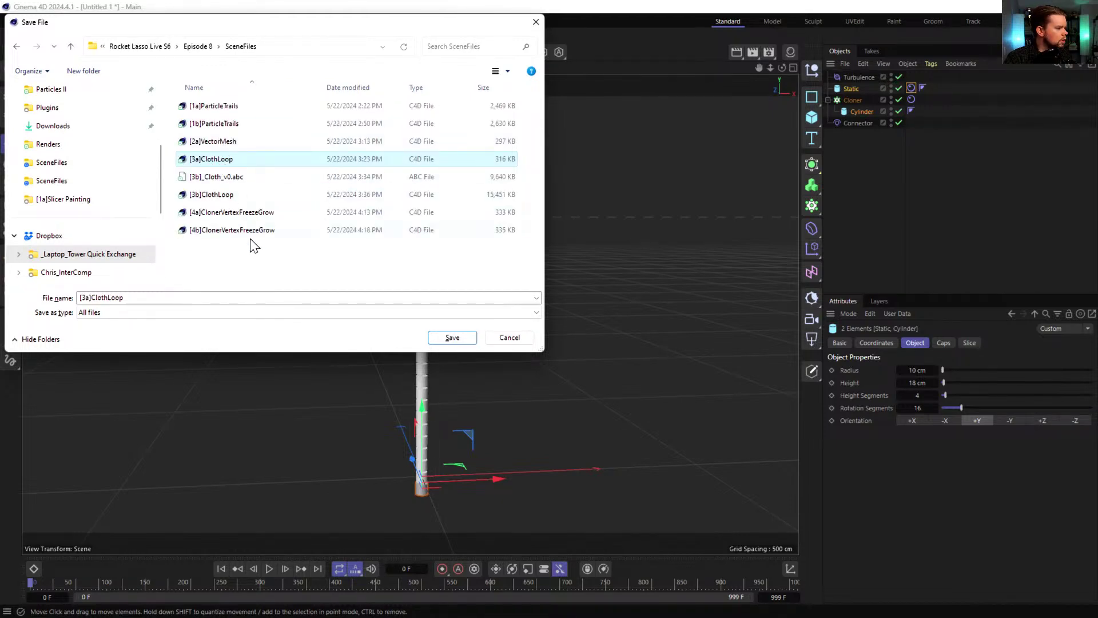
click(254, 258)
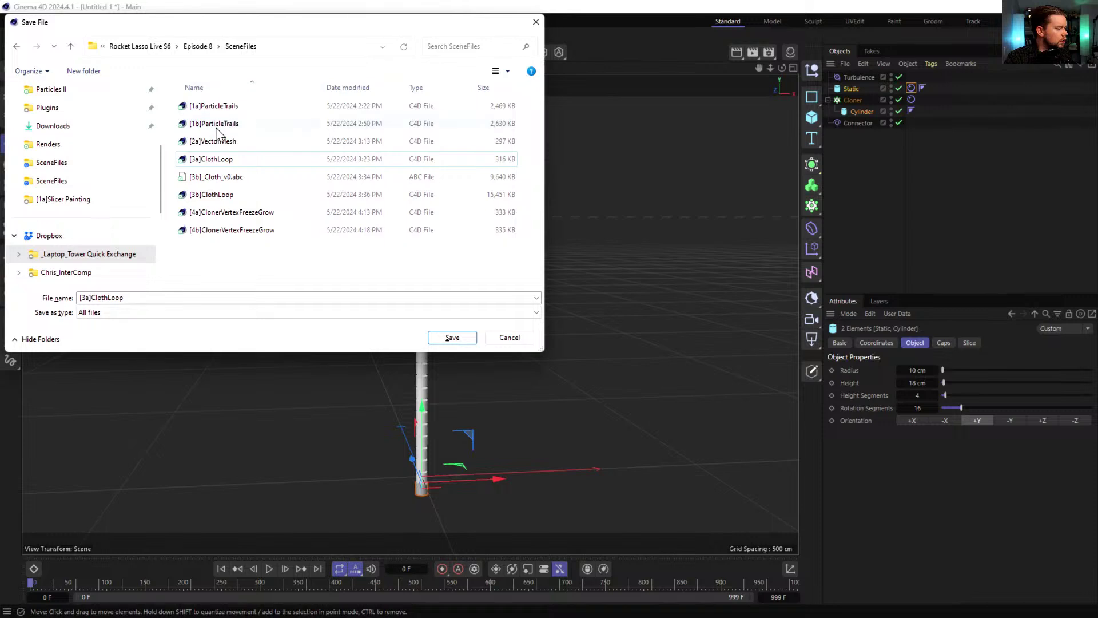
click(209, 112)
click(90, 298)
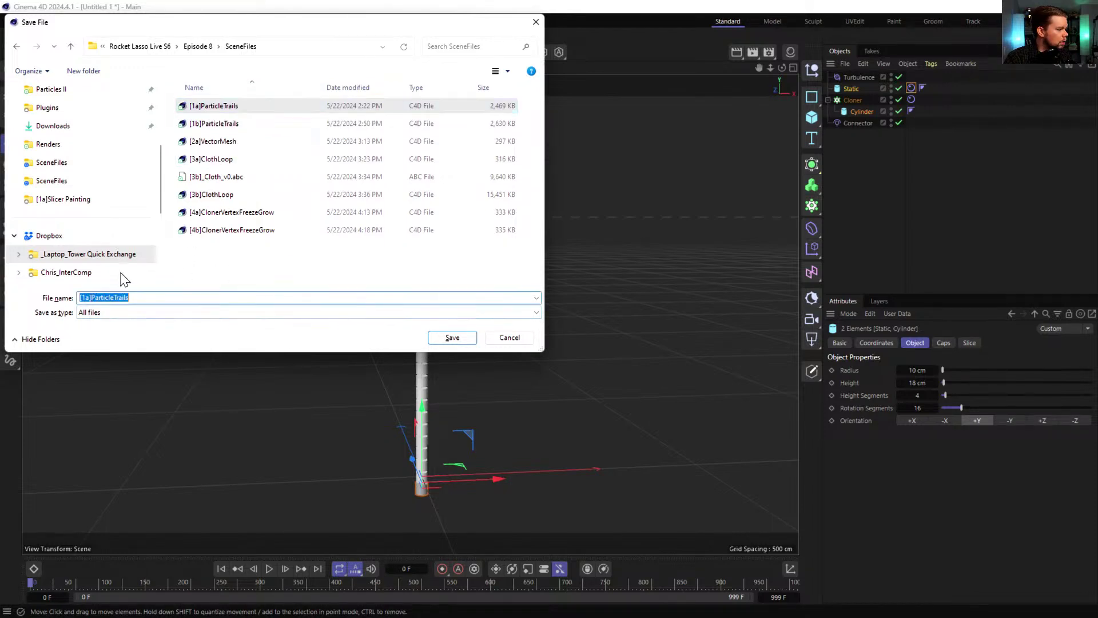
- Copy the path of Episode 8's SceneFiles folder and open that folder in a separate File Explorer window
click(292, 49)
key(alt+Tab)
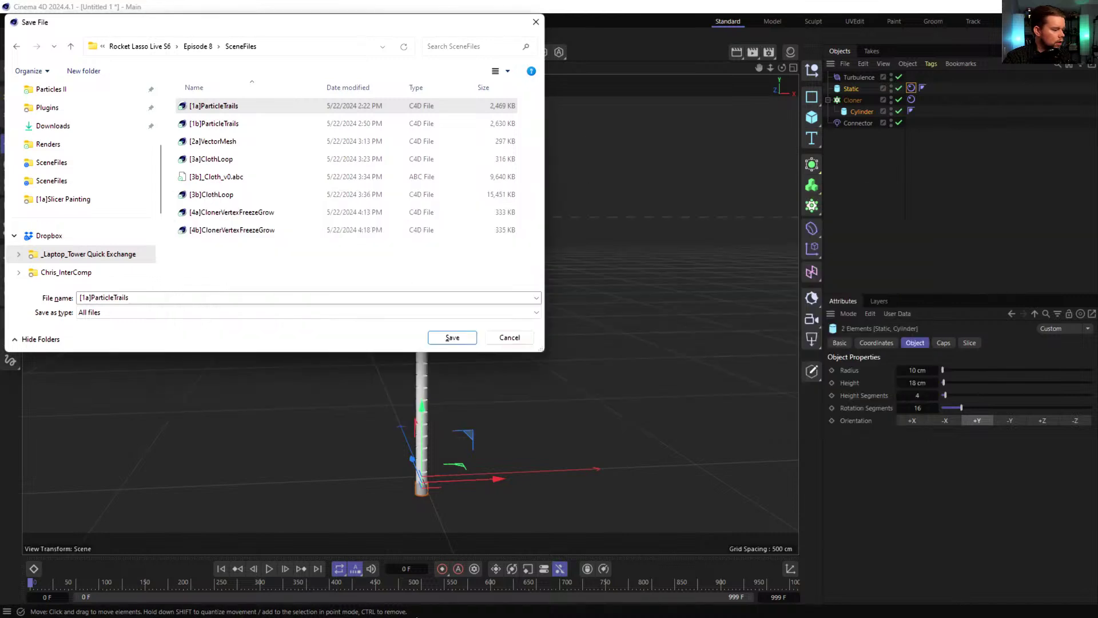
click(519, 609)
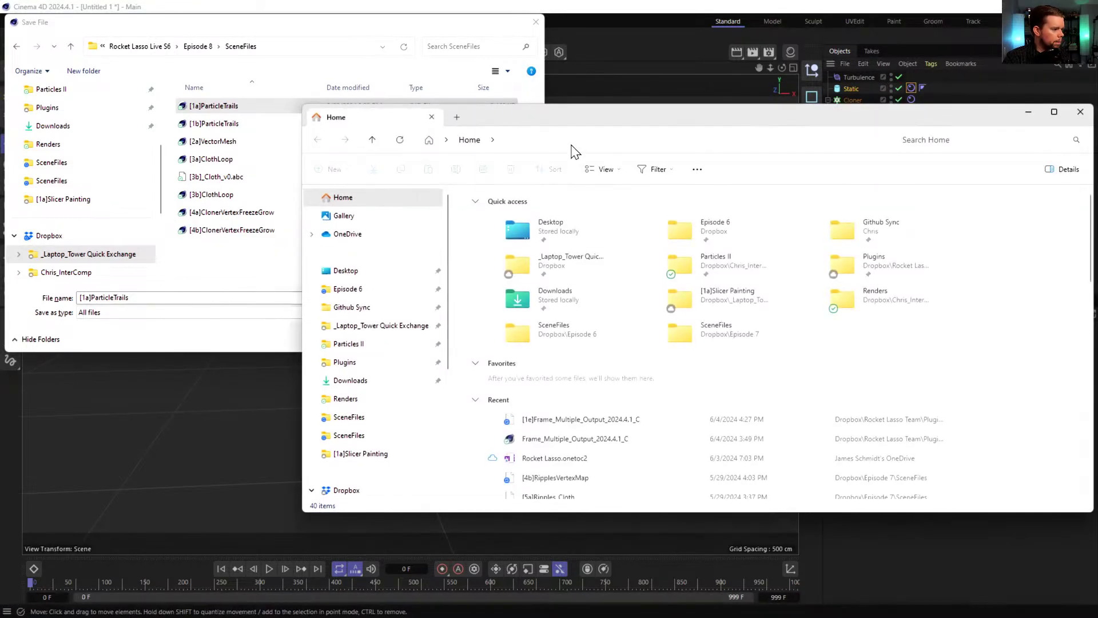
click(566, 138)
text(C:\Users\Chris\Dropbox\_Laptop_Tower Quick Exchange\Rocket Lasso Live S6\Episode 8\SceneFiles)
key(Return)
- Delete all the old files from Episode 8's SceneFiles folder, removing them everywhere from Dropbox
click(524, 213)
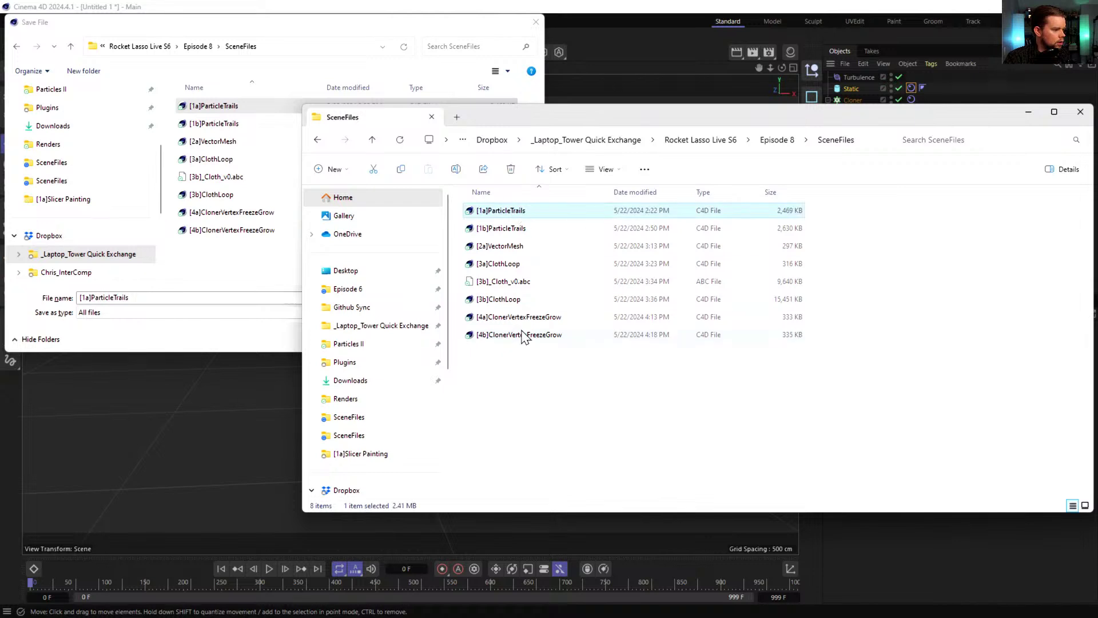
shift+click(525, 335)
right_click(525, 336)
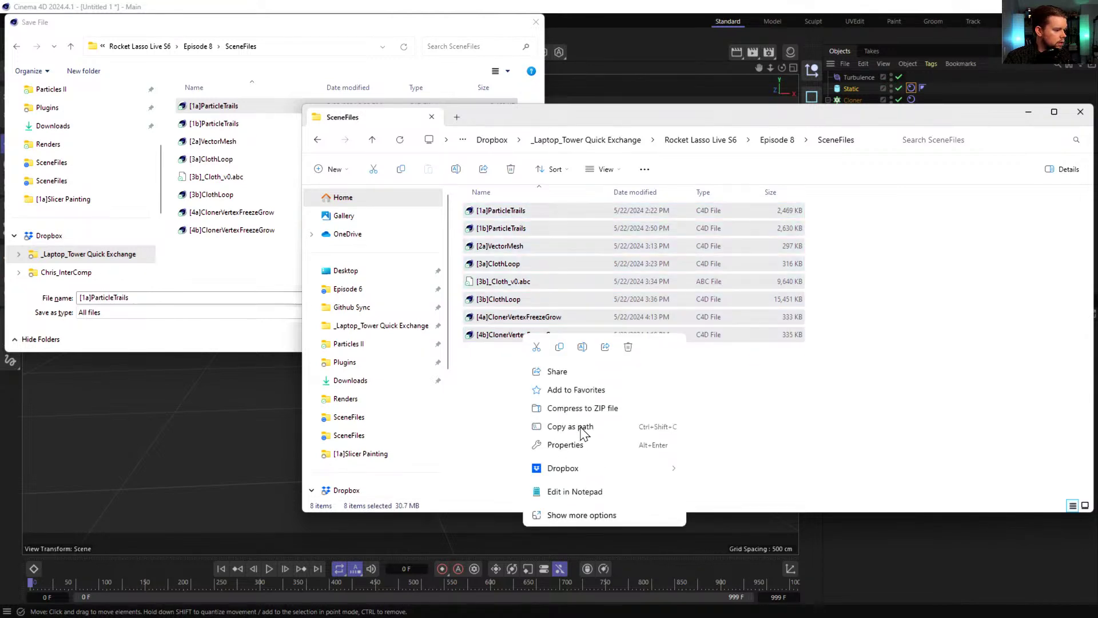
click(627, 347)
click(191, 162)
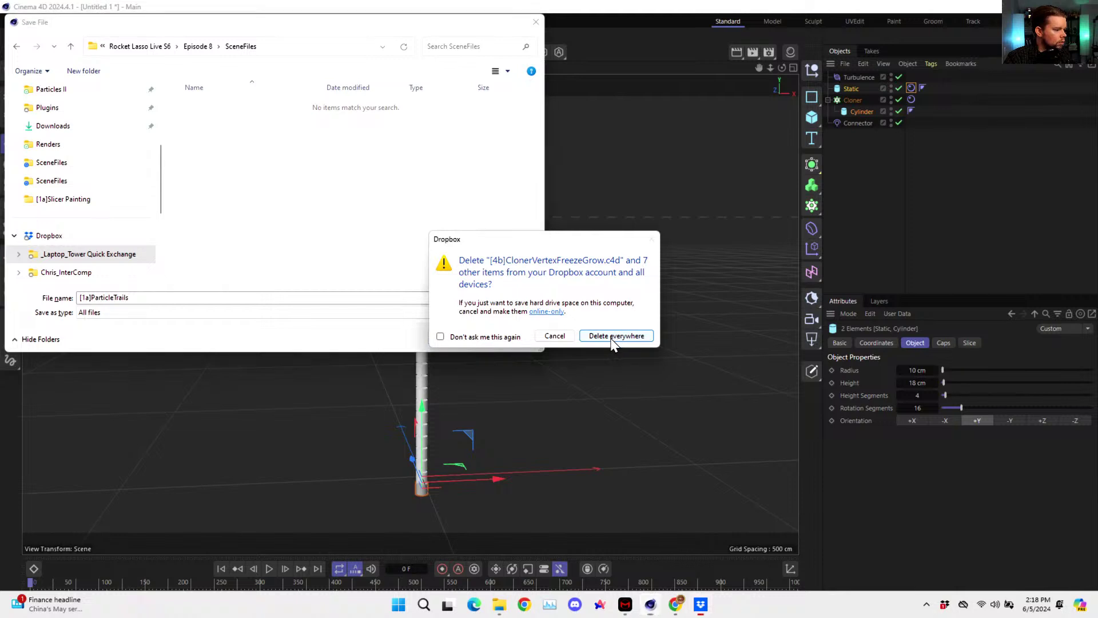
click(617, 337)
- Save the scene as [1a]Tenticle in Episode 8's SceneFiles folder
drag(135, 296, 93, 318)
text(Ten)
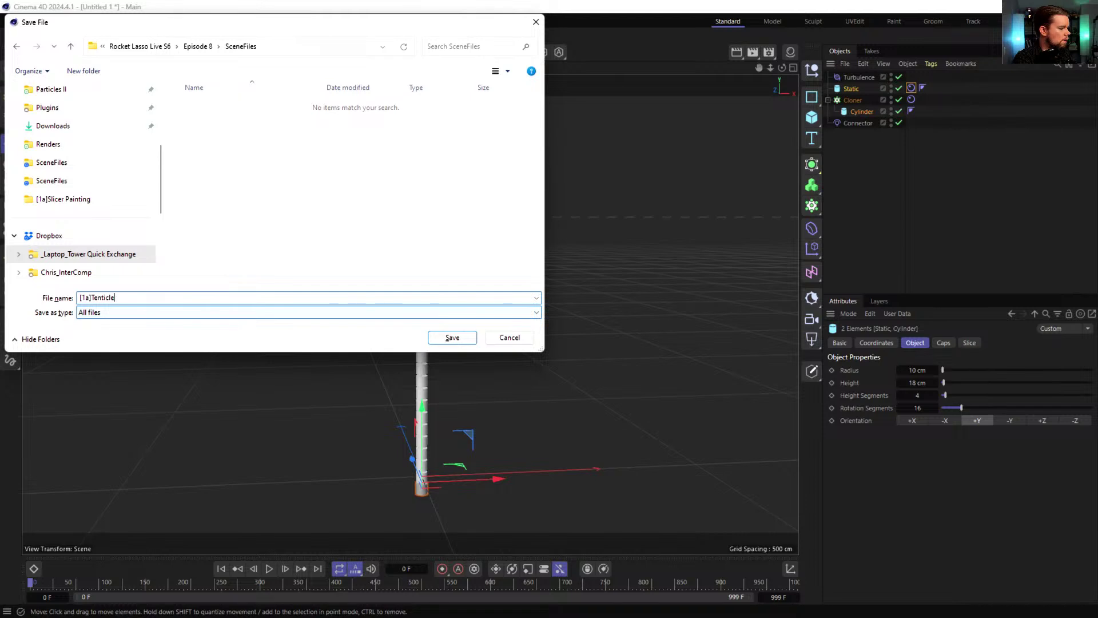
key(Return)
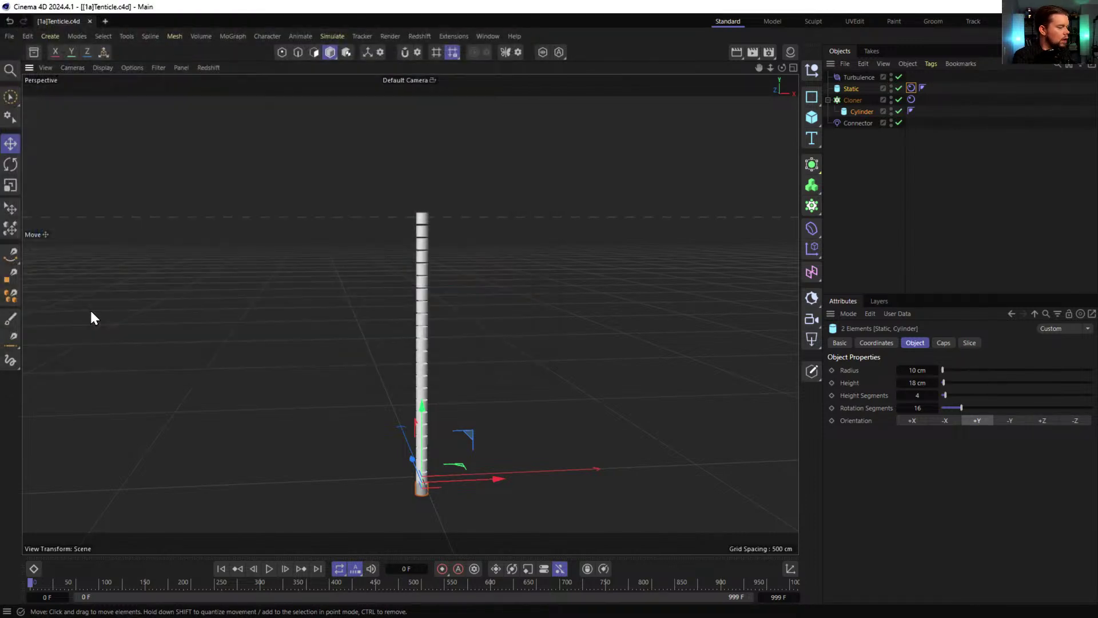
- Increase the Cloner's count to 43 to lengthen the chain of cylinders
click(849, 101)
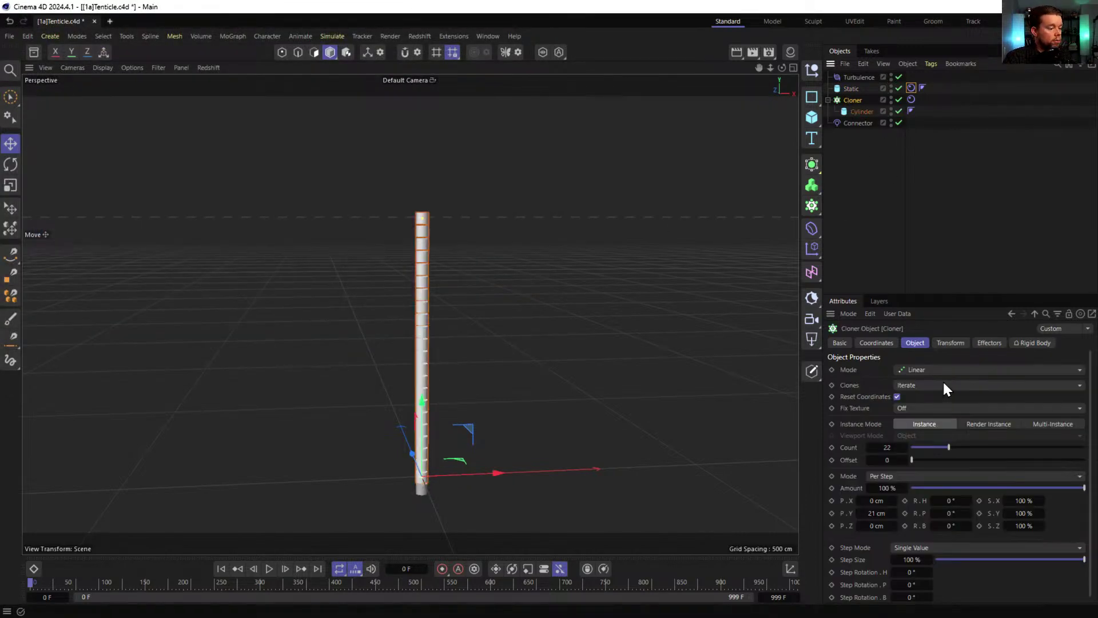
drag(952, 447, 986, 448)
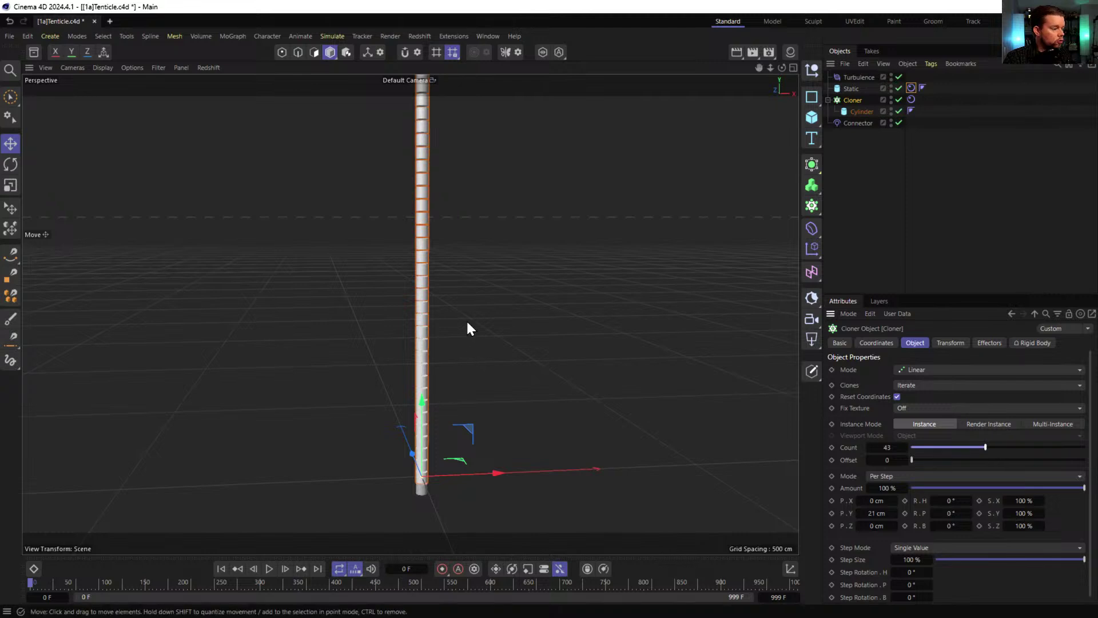
scroll(342, 355, down, 3)
scroll(424, 345, down, 3)
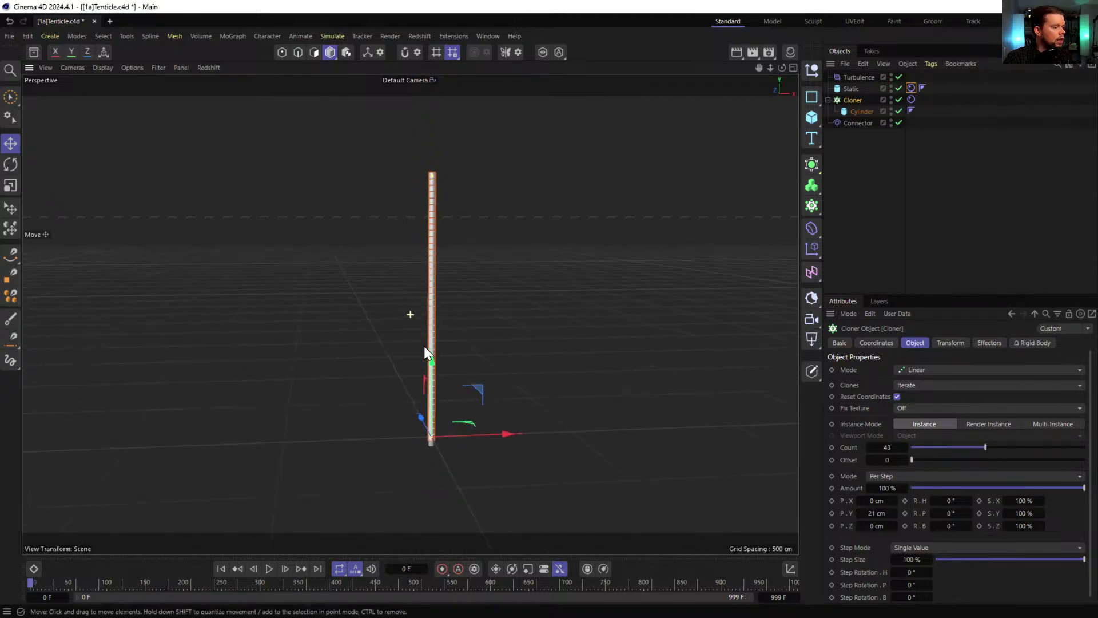
- Review the Connector's settings, play the simulation of the lengthened chain, then stop and return to the first frame
click(850, 123)
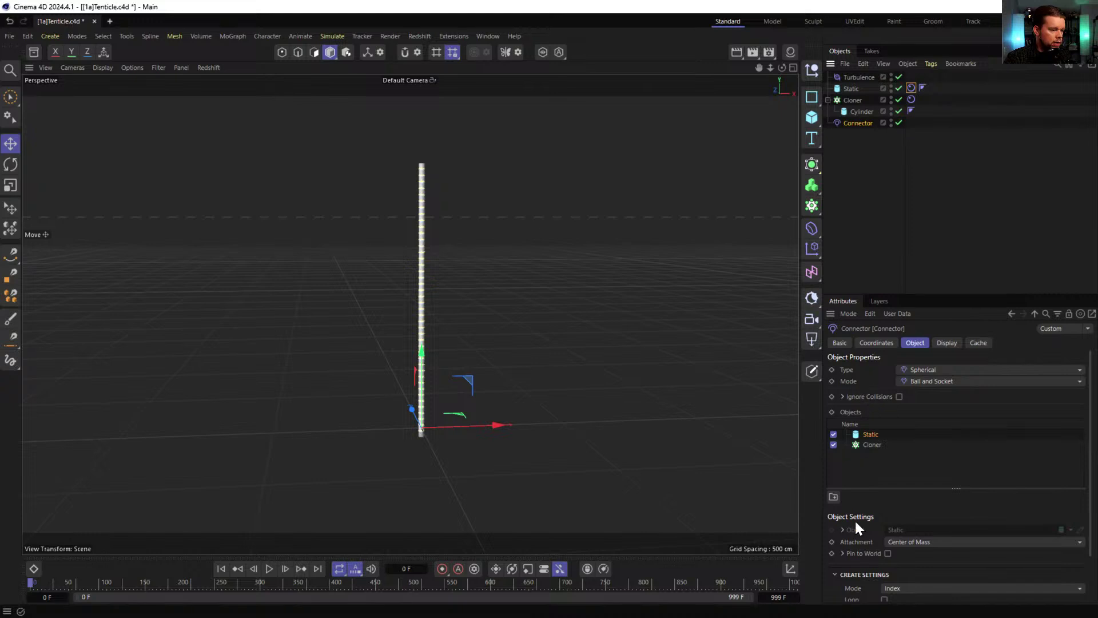
scroll(858, 511, down, 2)
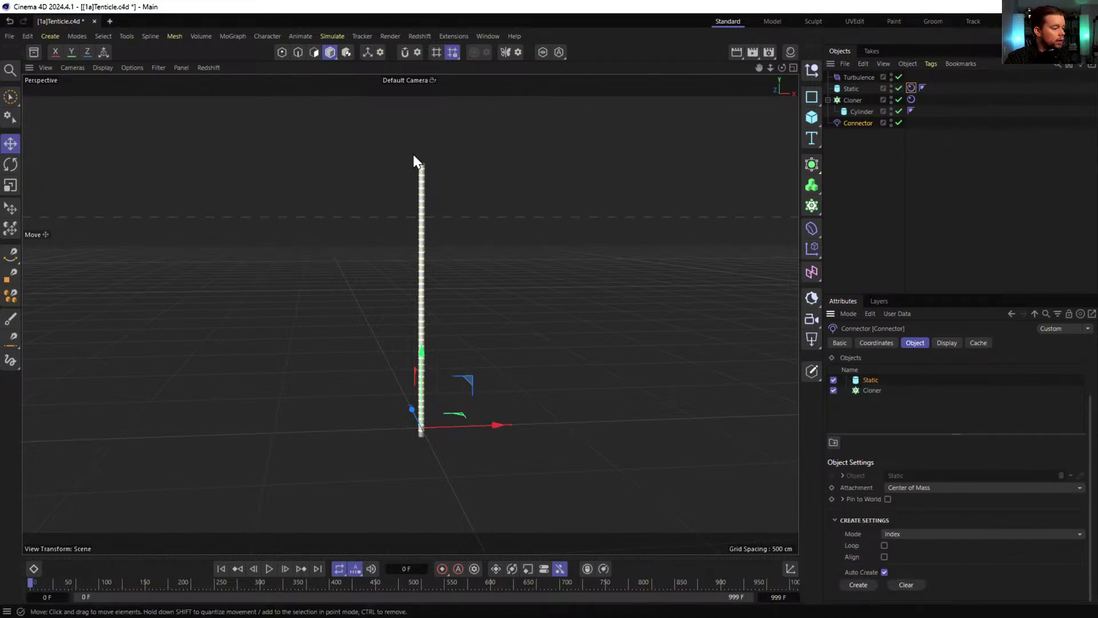
click(268, 568)
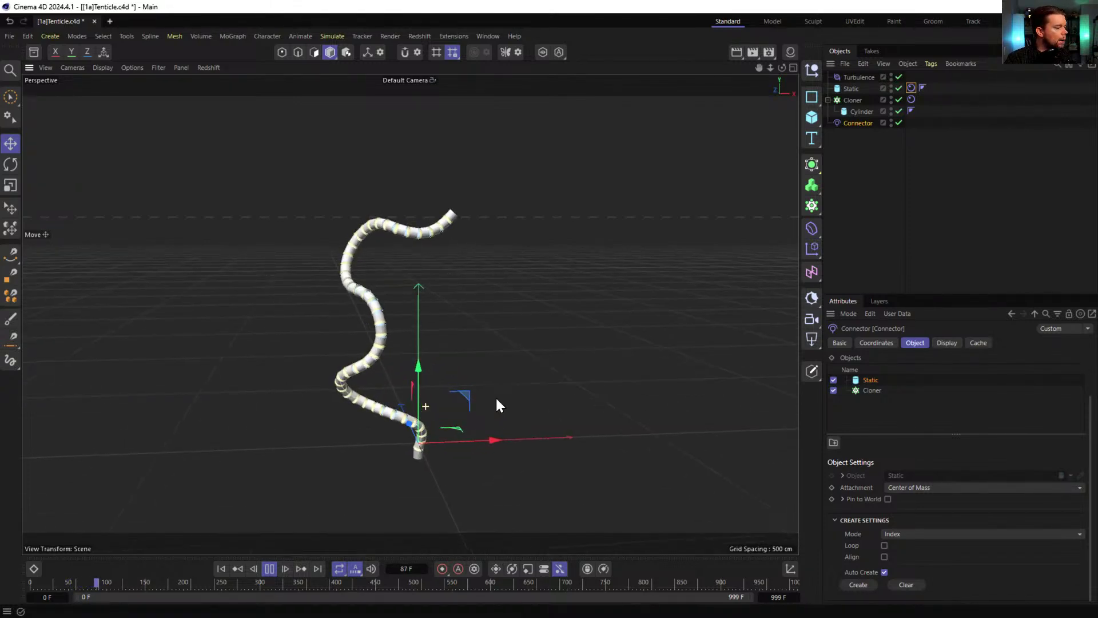
click(270, 569)
click(220, 569)
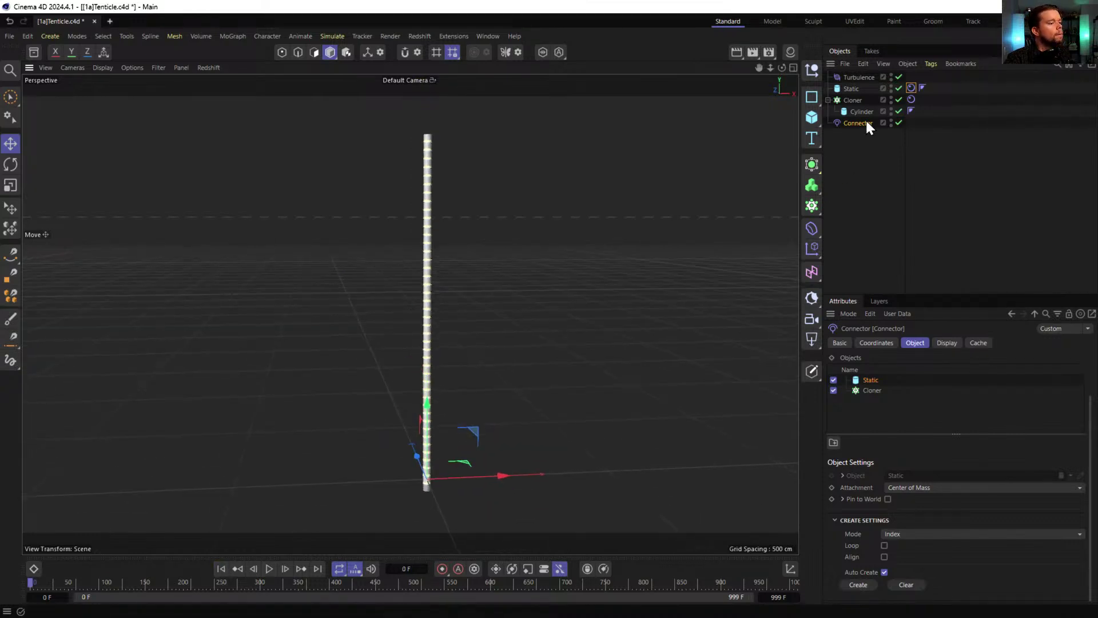
- Add a Plain effector to the Cloner, turning off its position effect and enabling scale
click(856, 102)
click(811, 252)
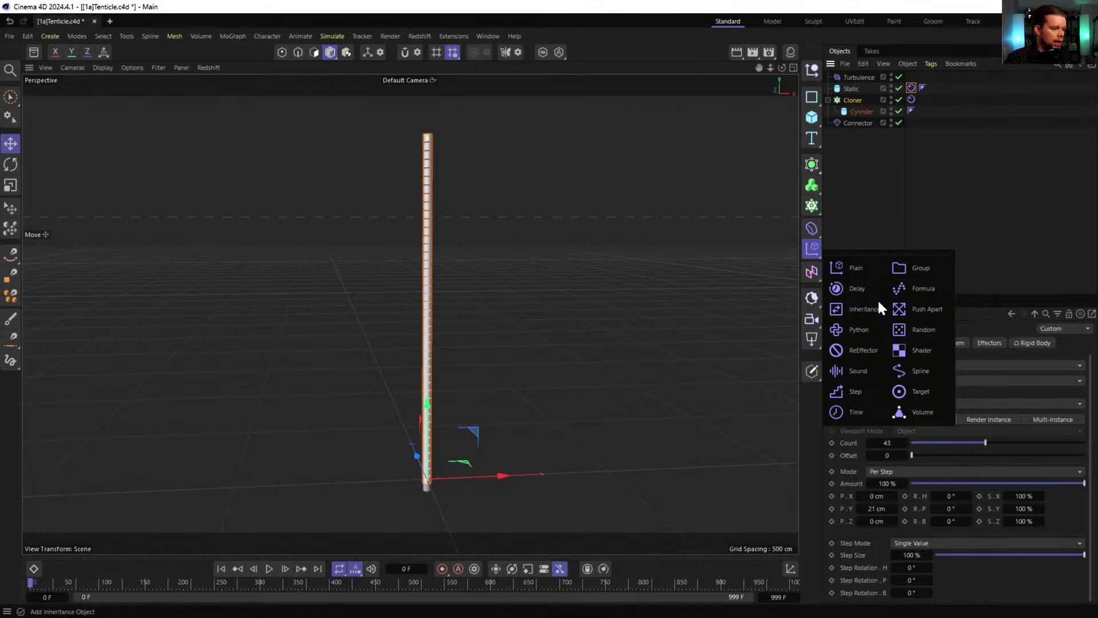
click(852, 266)
click(952, 342)
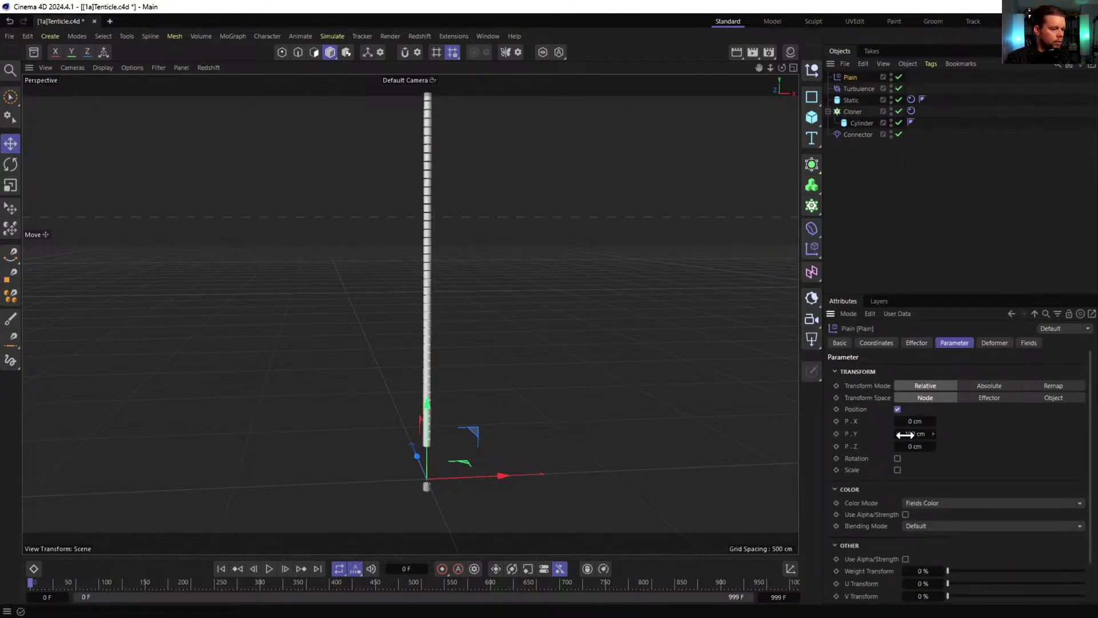
click(898, 409)
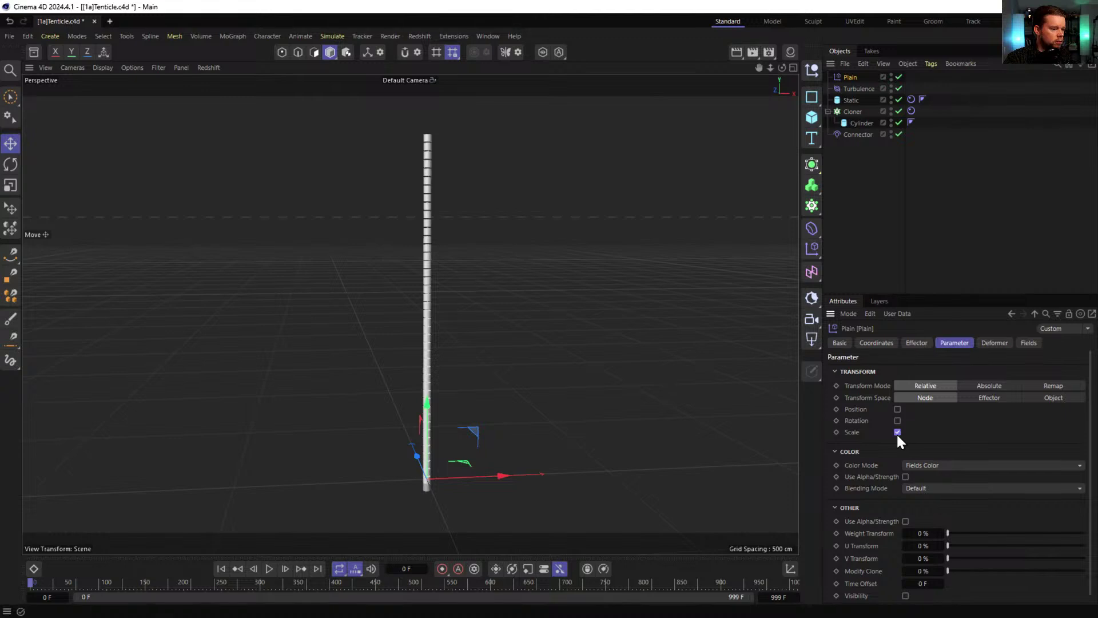
click(897, 432)
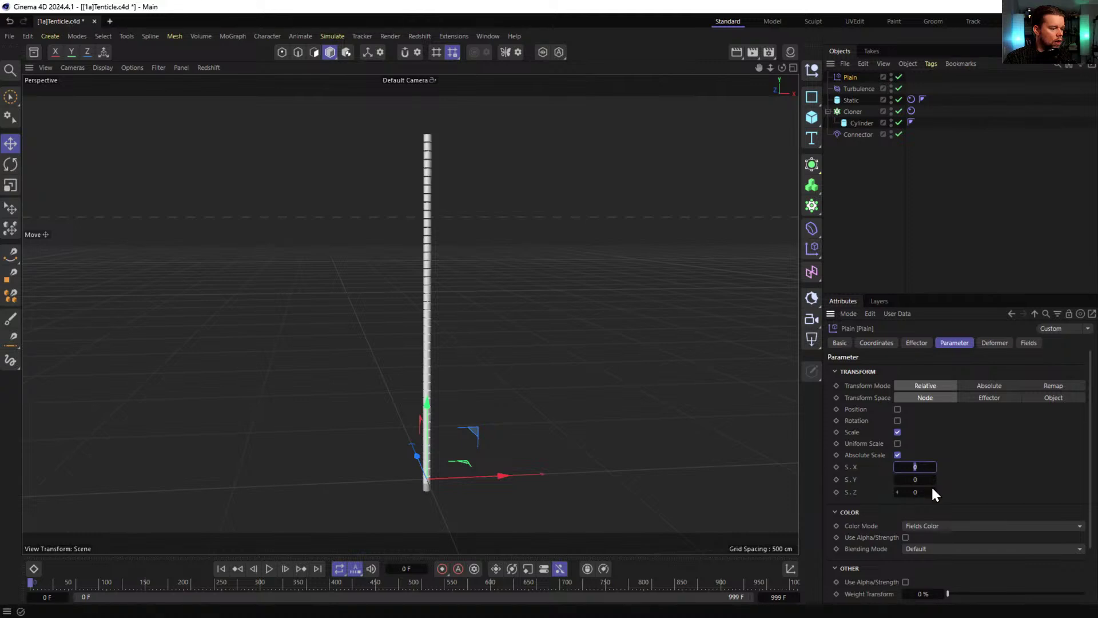
- Set the Plain effector's X and Y scale to -1
text(-1)
key(Return)
click(915, 492)
text(-1)
key(Return)
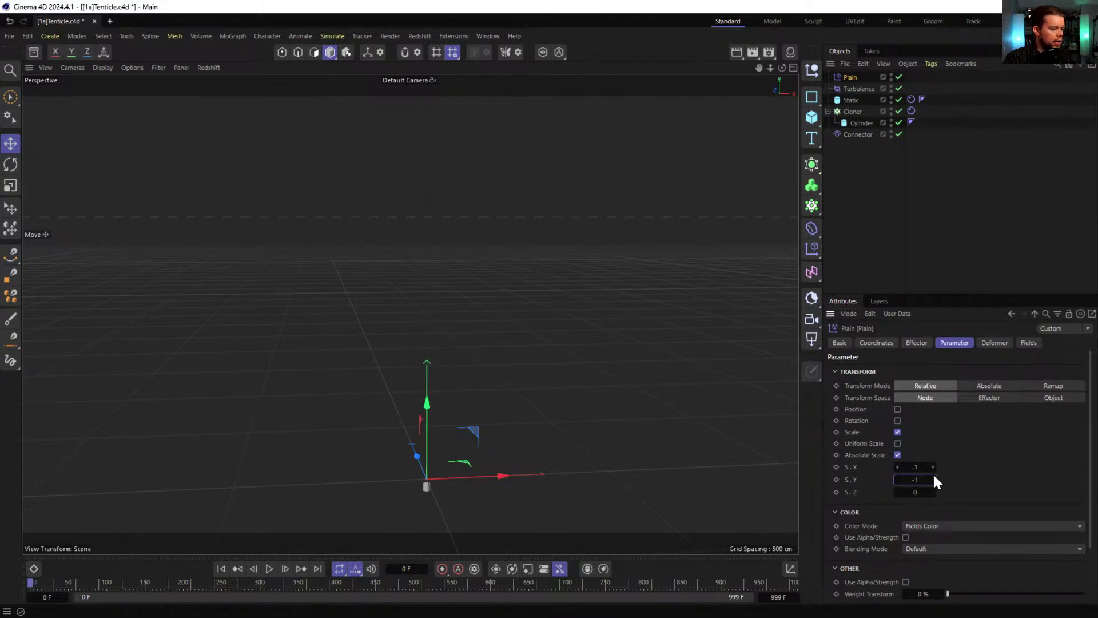
- Add a Step field layer to the Plain effector so the scaling progresses along the clones
click(1029, 344)
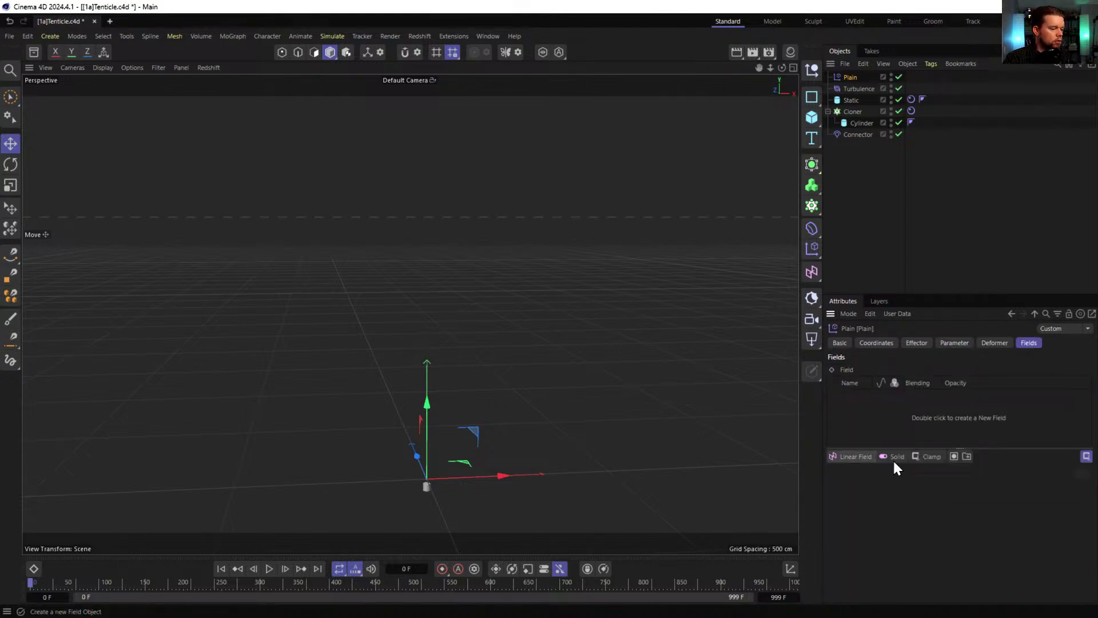
click(893, 457)
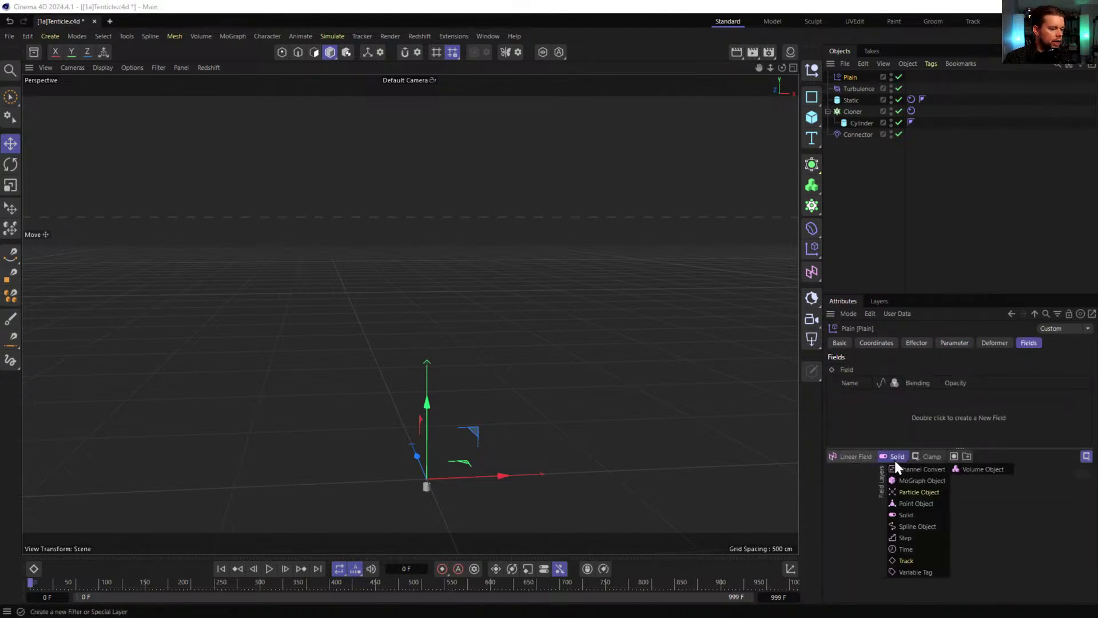
click(906, 539)
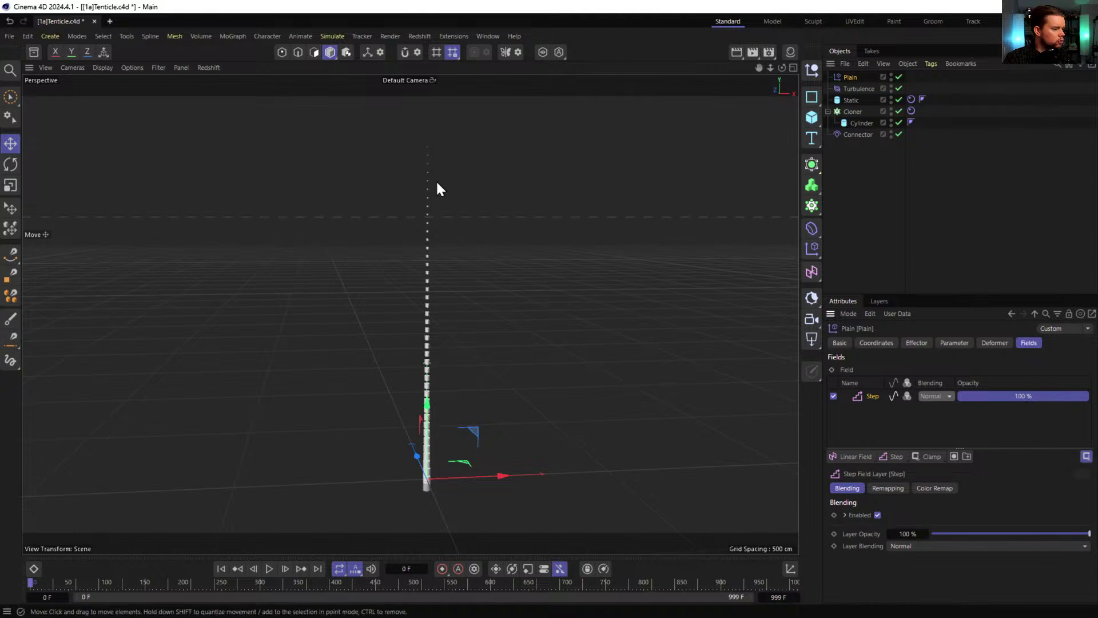
- Set the Plain effector's Y scale to 0 and Z scale to -1, and check the tapered chain with its connectors
click(916, 343)
click(957, 343)
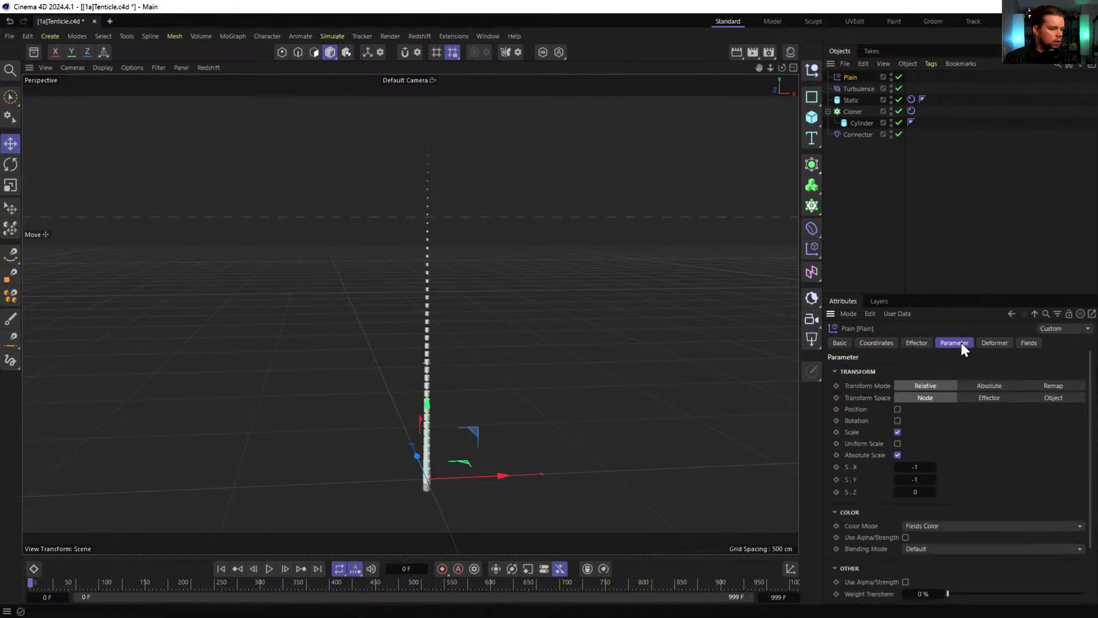
click(919, 479)
click(921, 492)
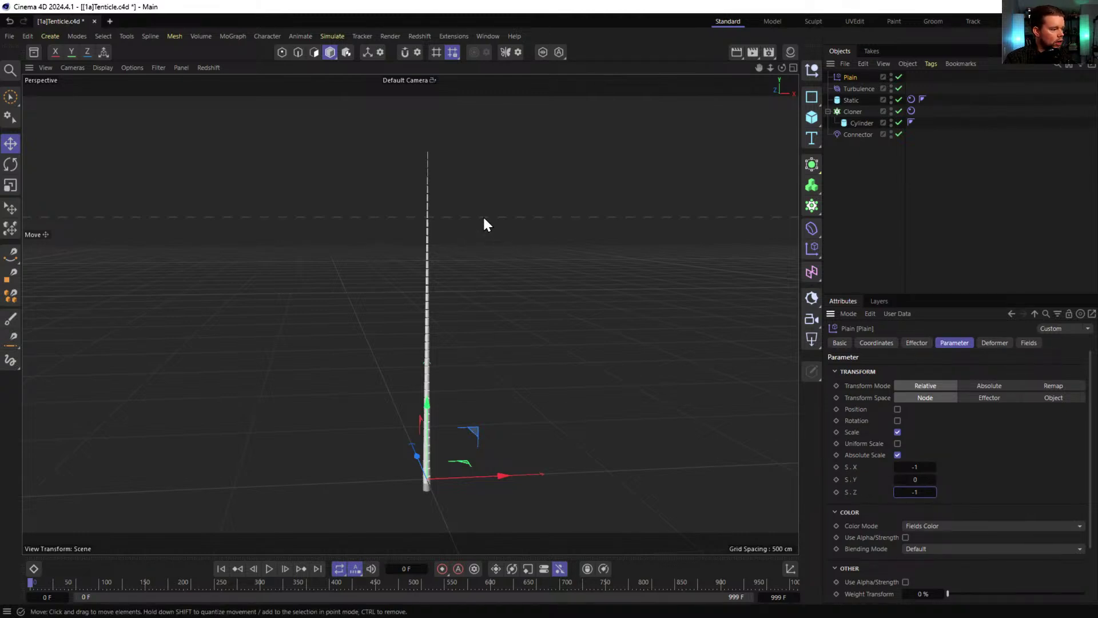
scroll(419, 186, up, 5)
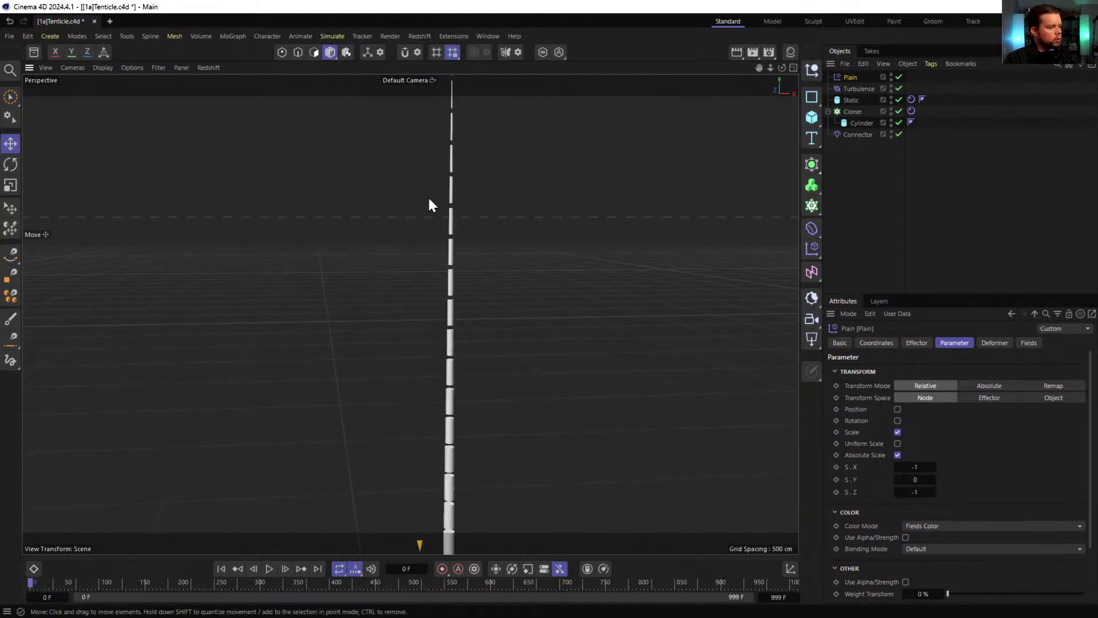
scroll(393, 279, down, 4)
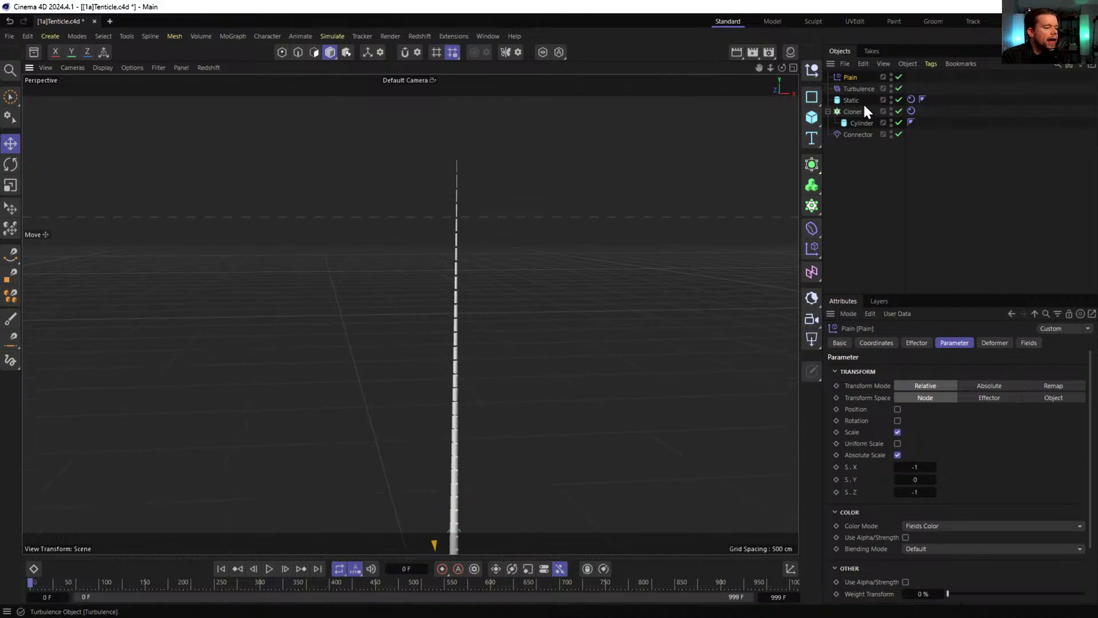
click(859, 134)
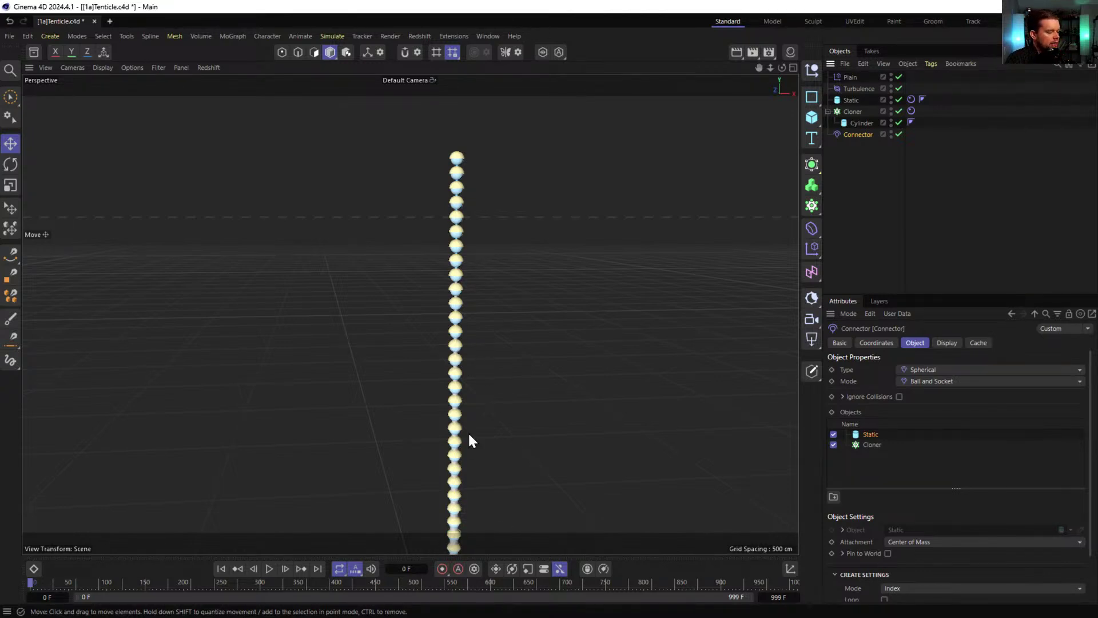
click(865, 191)
mouse_move(461, 297)
alt+mouse_down()
mouse_move(409, 314)
mouse_move(439, 336)
mouse_move(465, 419)
alt+mouse_up()
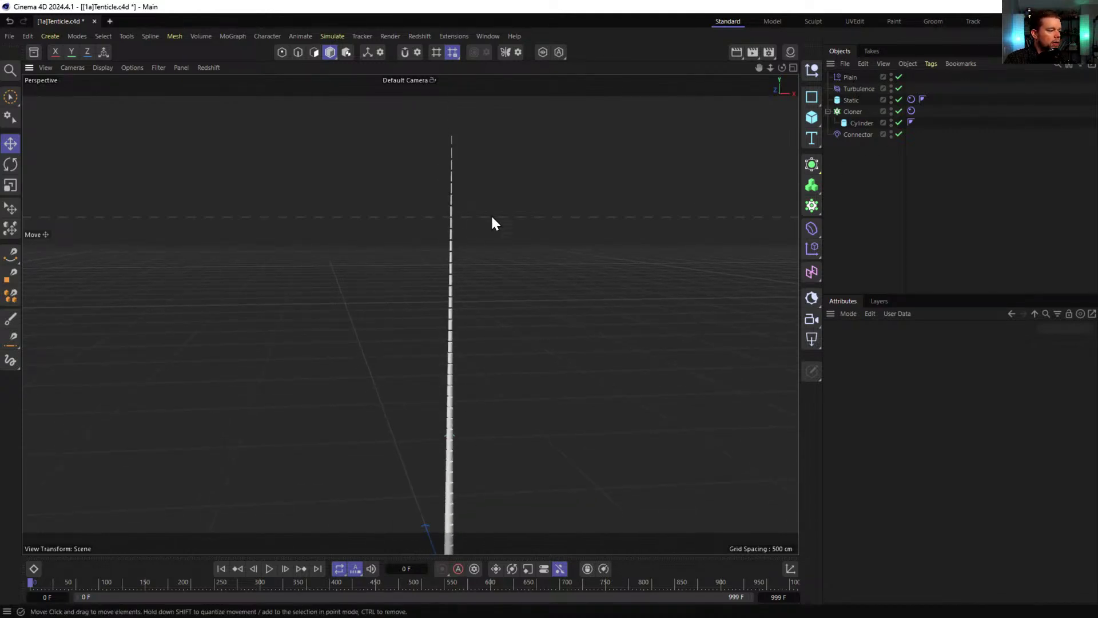
- Set the Plain effector's X and Z scale to 0.9
click(849, 77)
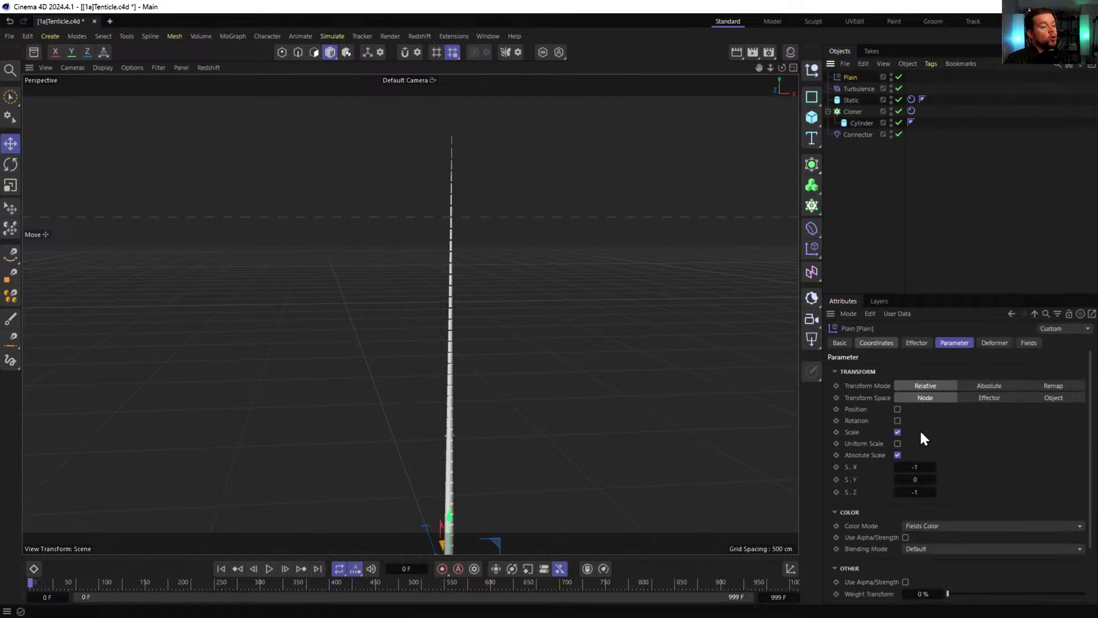
click(928, 468)
text(.9)
click(931, 492)
text(.9)
key(Return)
- Correct the Plain effector's X and Z scale to -0.9
click(920, 468)
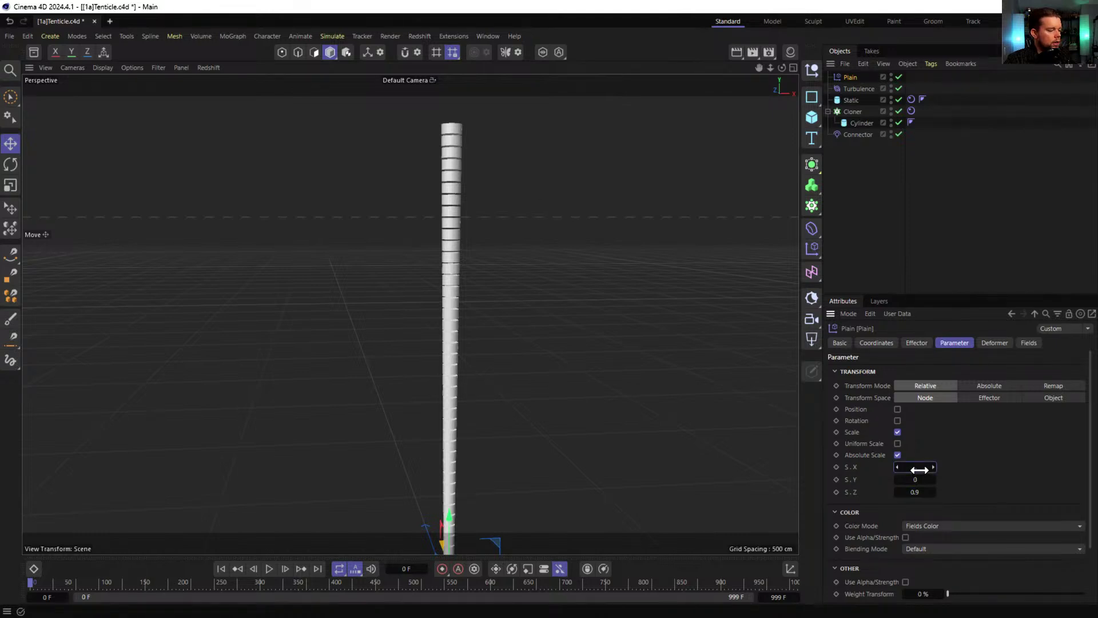
click(930, 492)
text(-.9)
key(Return)
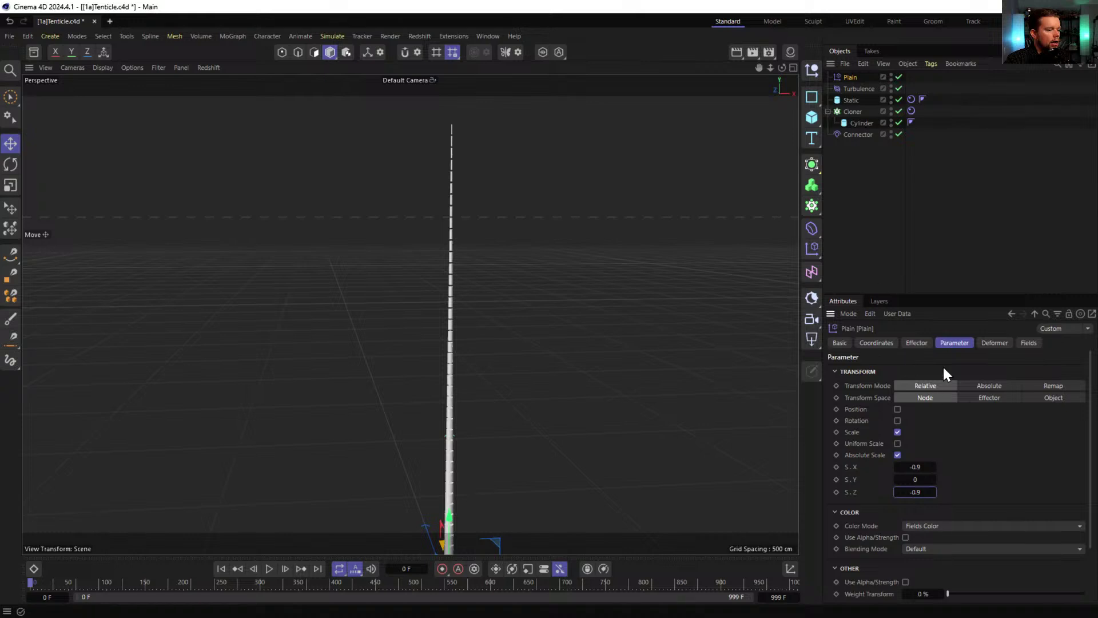
- Set the radius of both the Static base cylinder and the cloned Cylinder to 20 cm
click(861, 123)
ctrl+click(849, 101)
click(921, 383)
click(919, 370)
text(20)
key(Return)
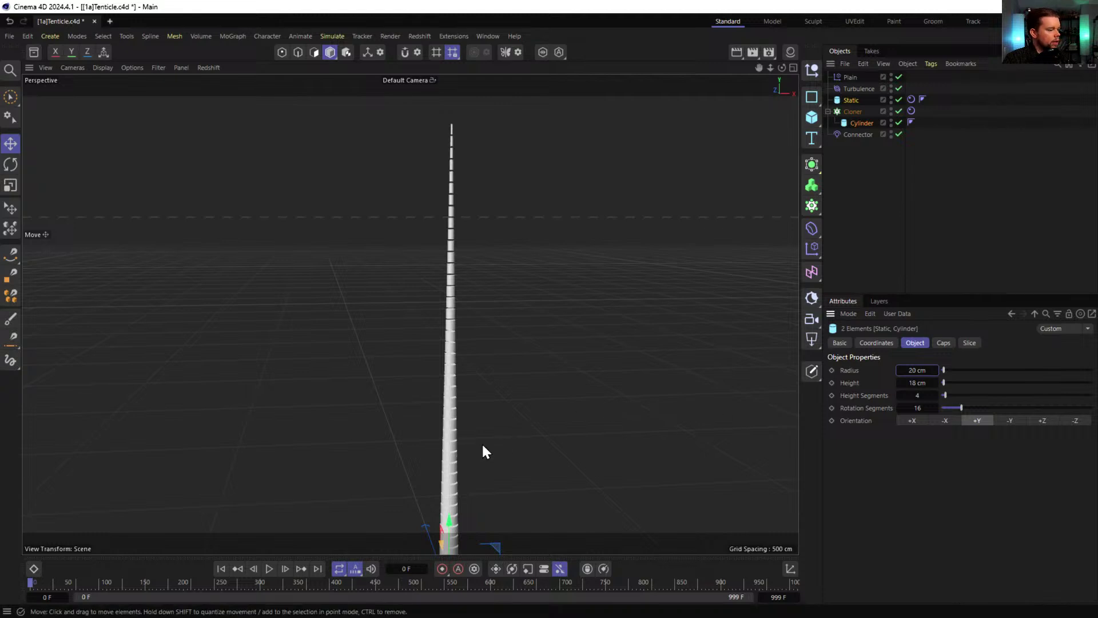
- Examine the thickened, tapered chain and its connectors up close, and play the simulation to watch the tentacle move
scroll(498, 434, up, 4)
scroll(441, 332, up, 2)
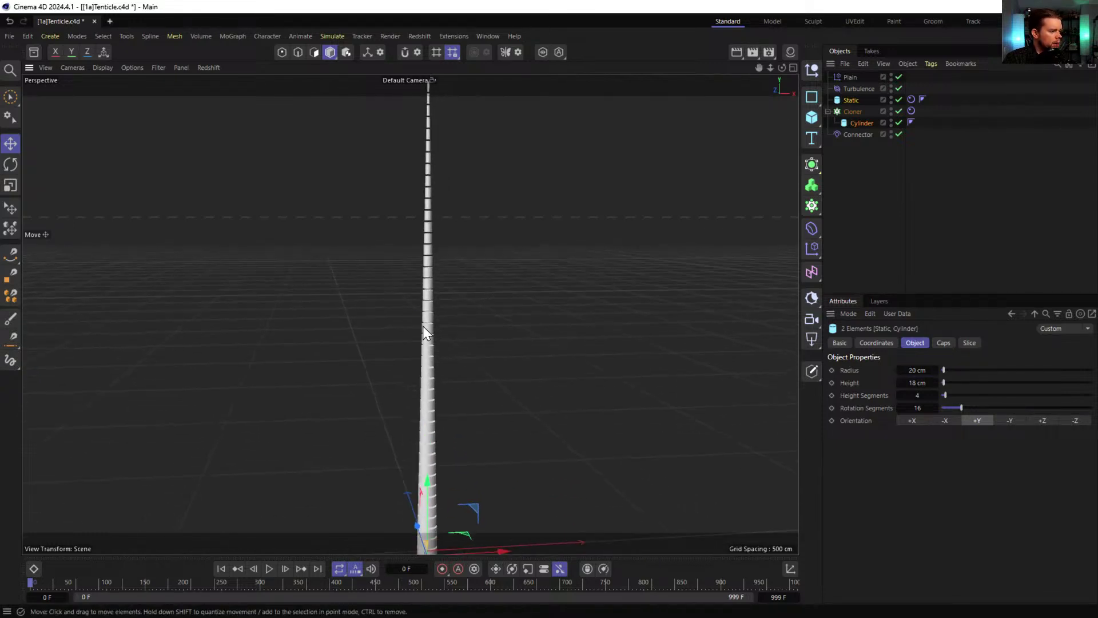
scroll(429, 355, down, 4)
click(882, 206)
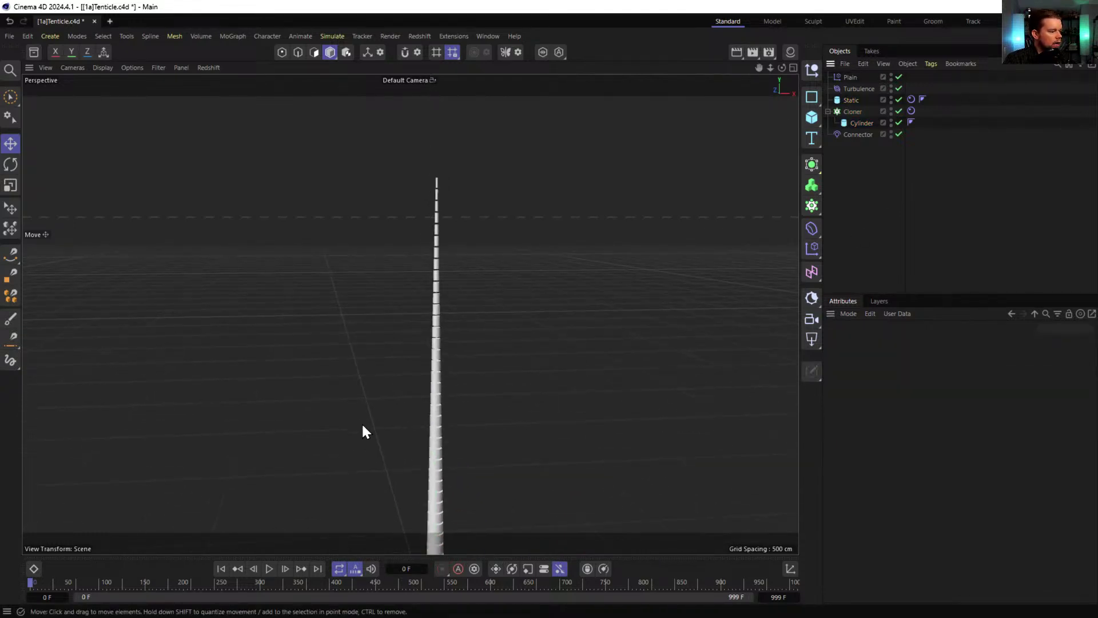
alt+drag(366, 432, 451, 336)
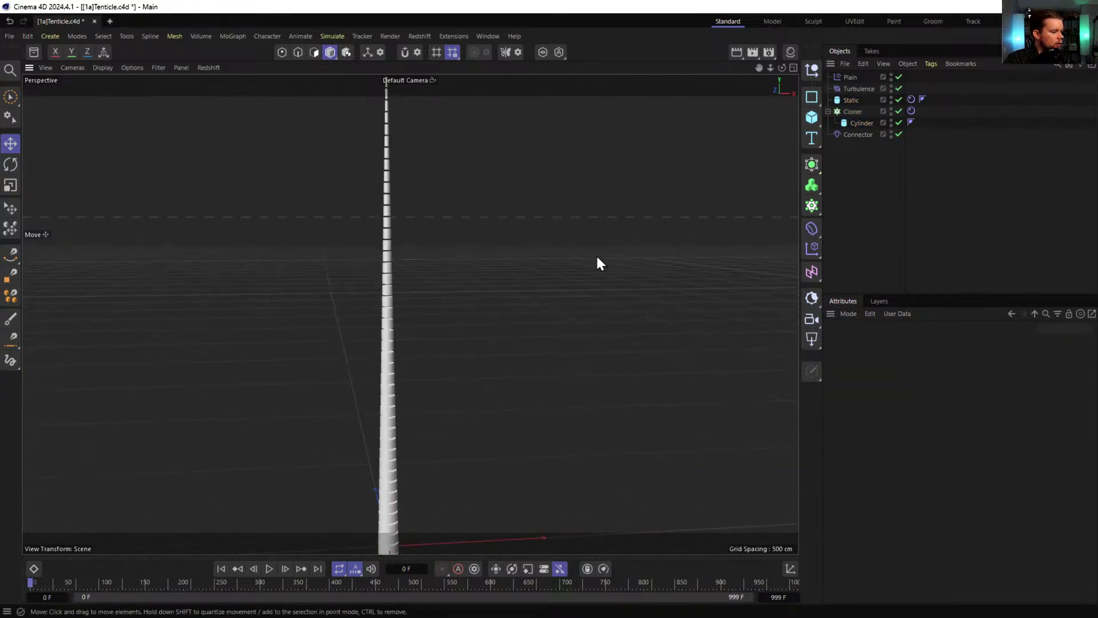
click(858, 135)
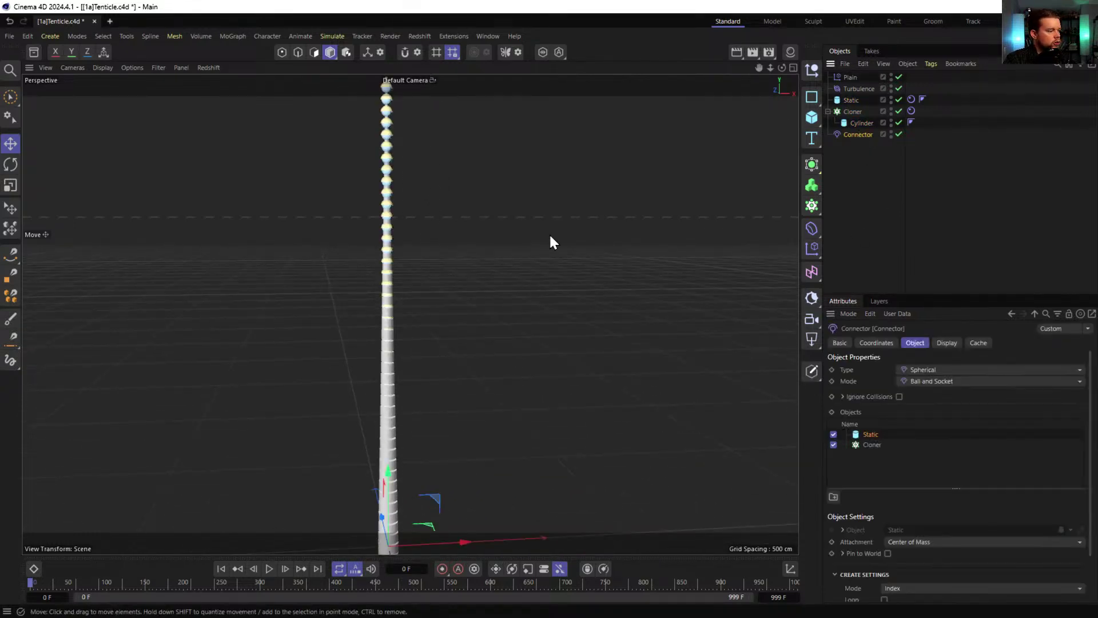
click(866, 198)
click(270, 569)
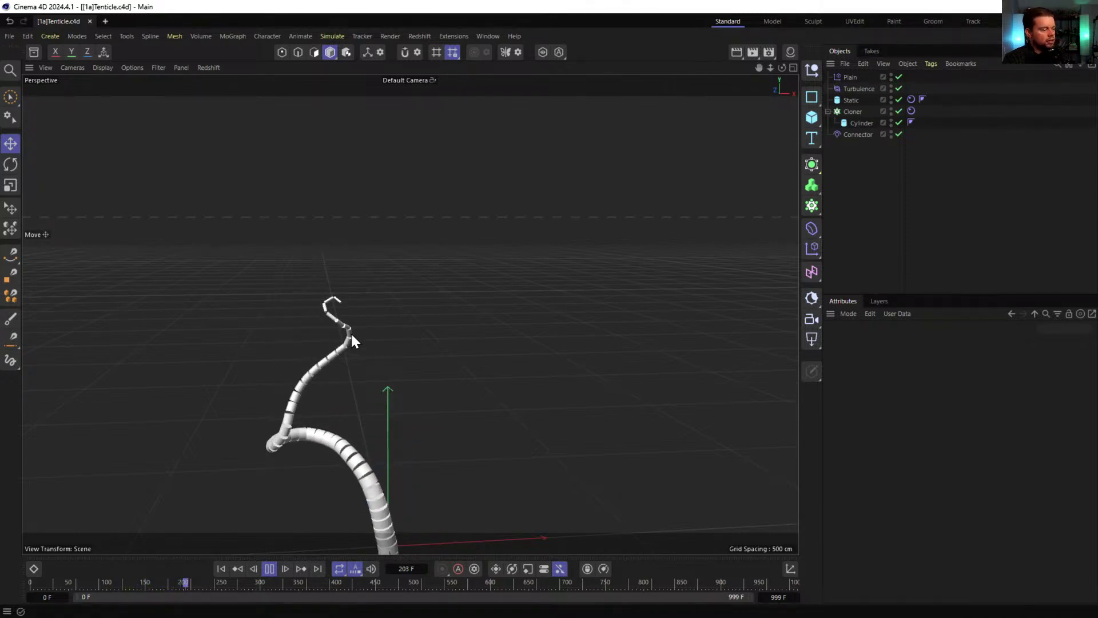
alt+middle_drag(378, 480, 346, 294)
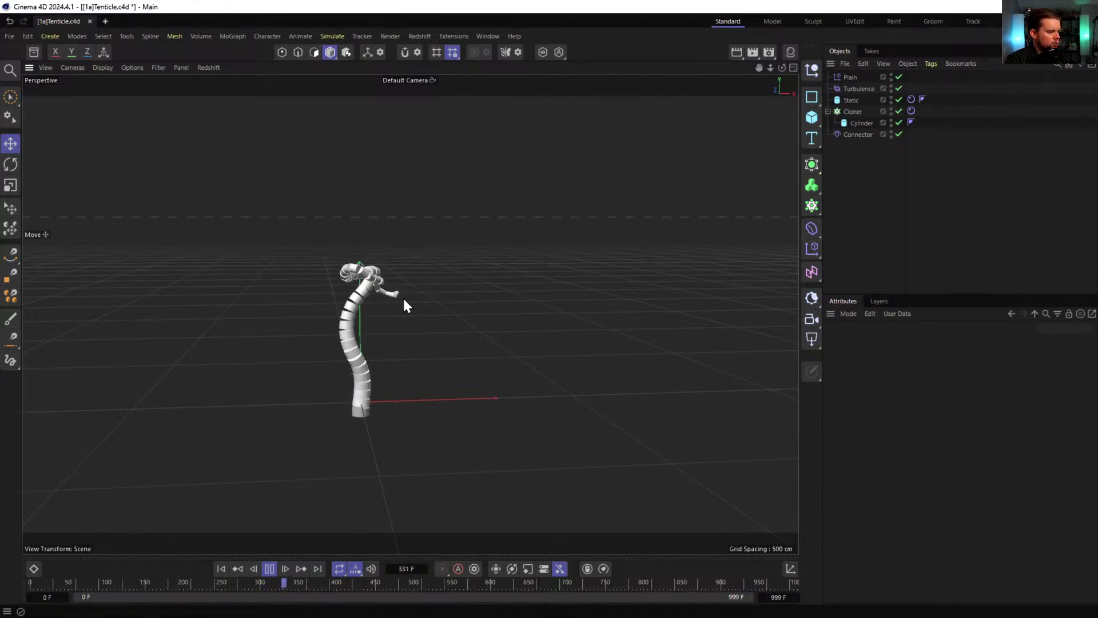
- Add a sphere primitive and position it beside the tentacle, raised above the ground grid
click(812, 117)
click(934, 176)
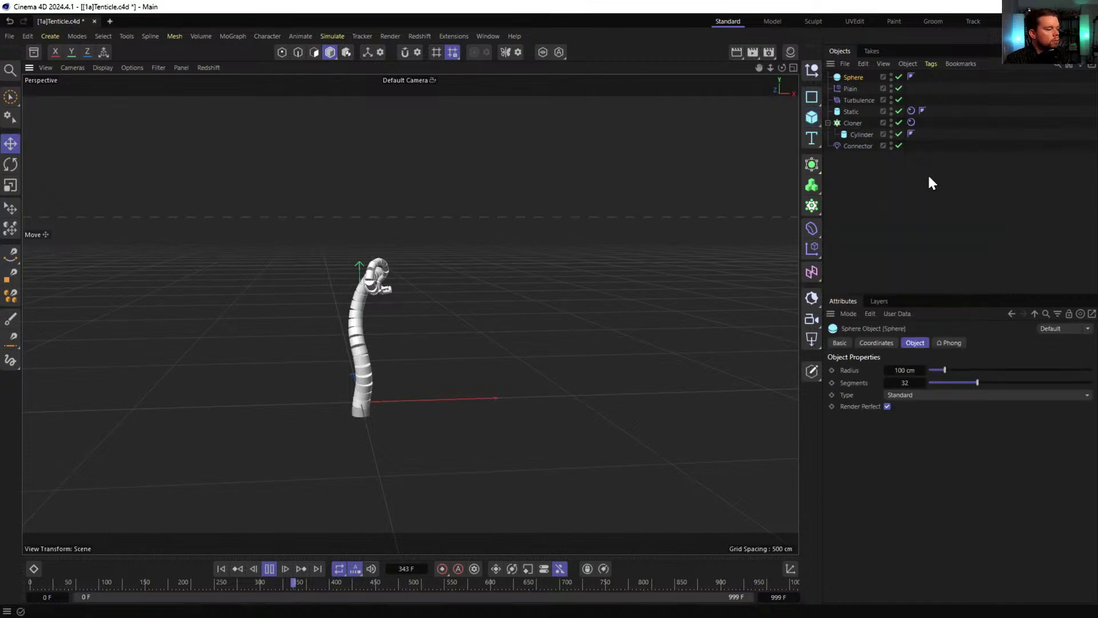
drag(404, 349, 532, 216)
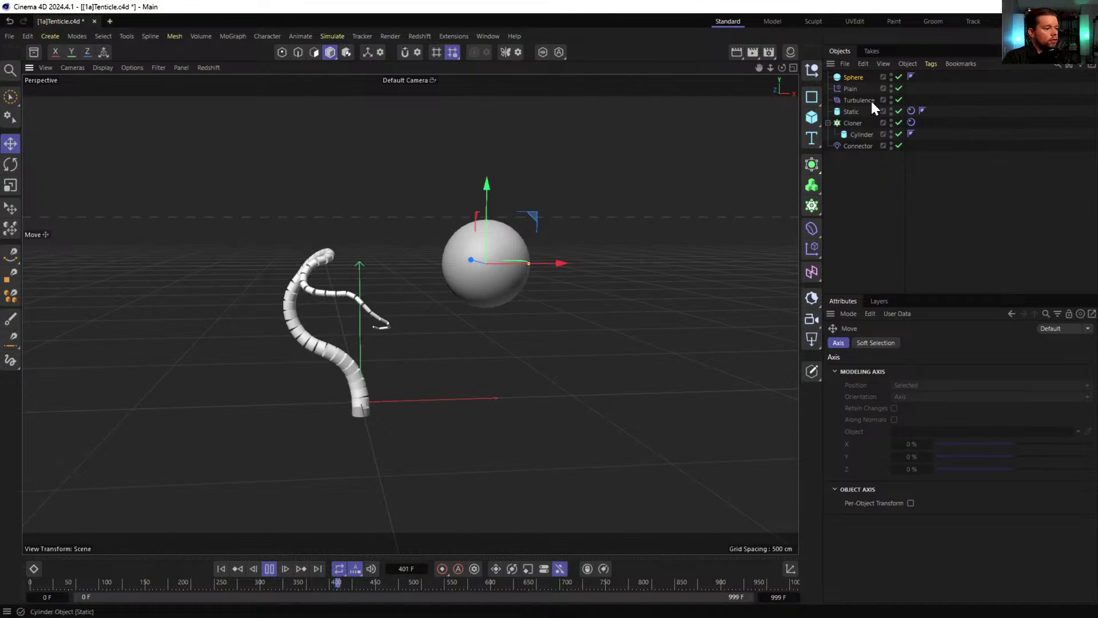
- Add a Field Force to the scene, set its strength to 55 and give it a Spherical Field
click(858, 77)
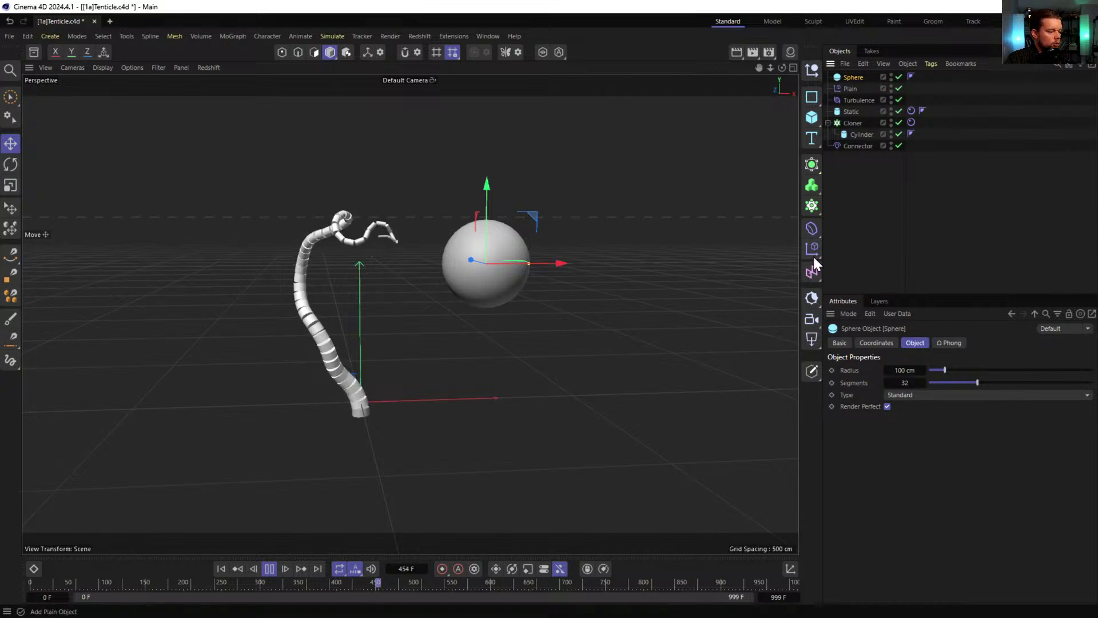
click(333, 36)
mouse_move(353, 57)
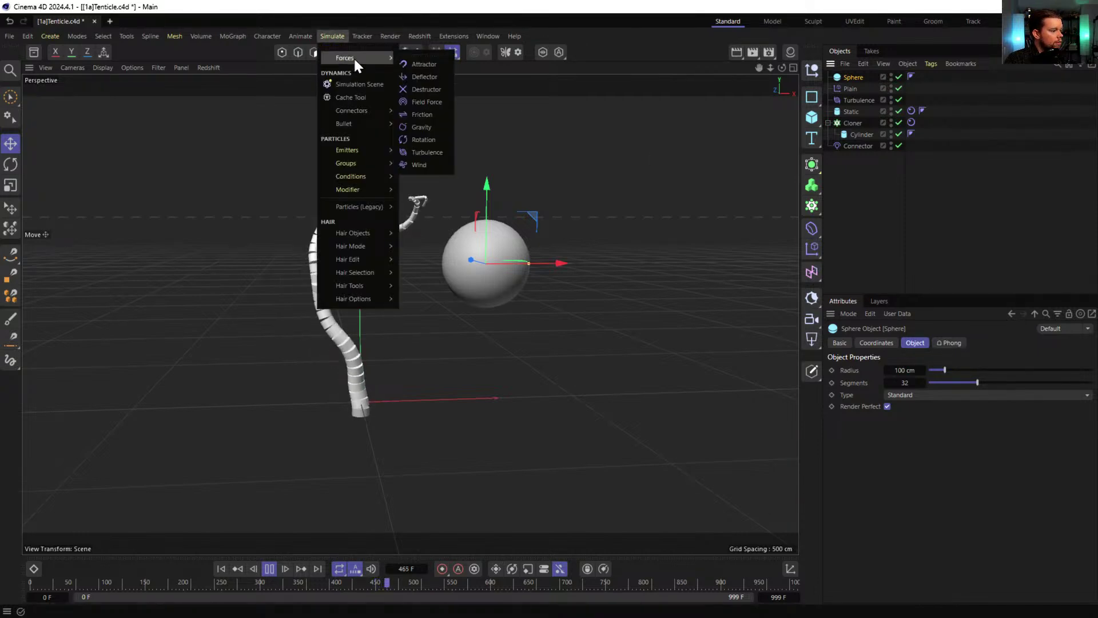
click(433, 101)
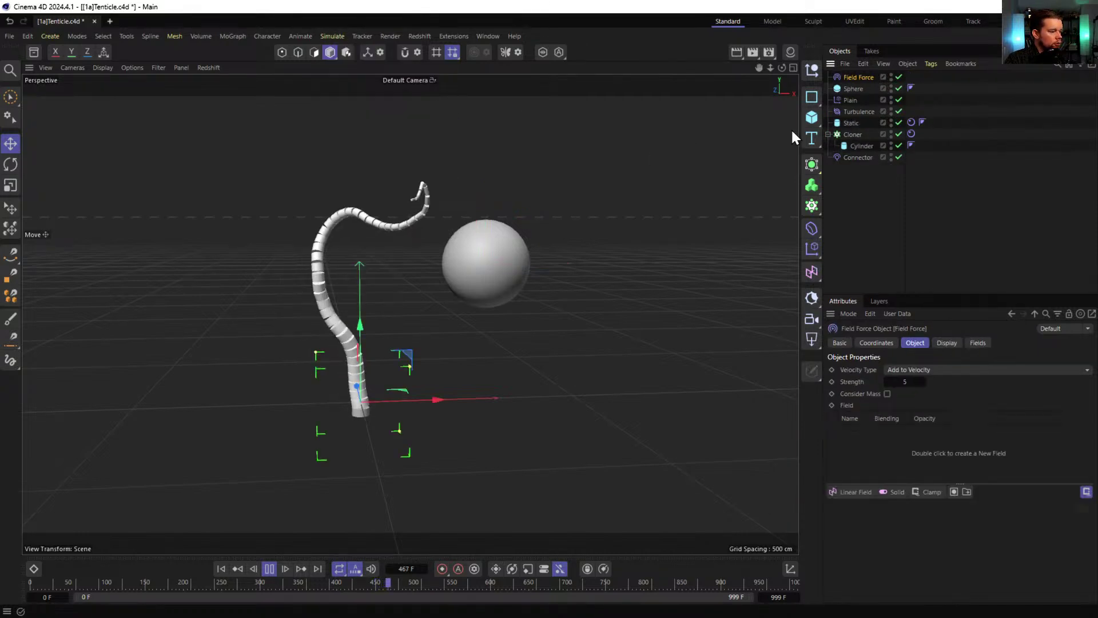
click(914, 381)
text(55)
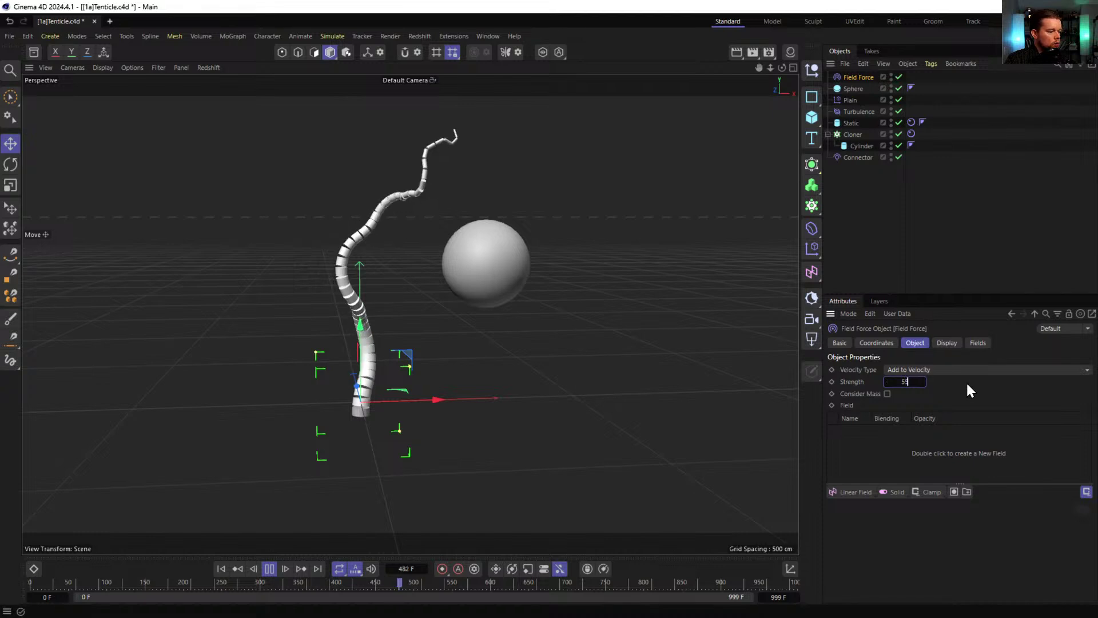
click(867, 491)
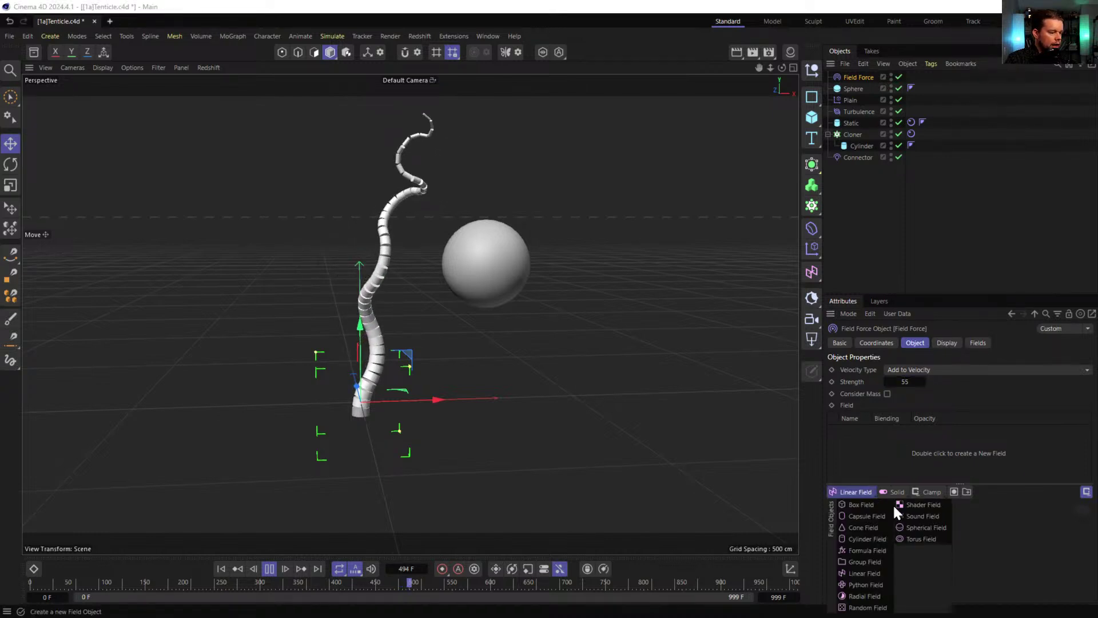
click(920, 527)
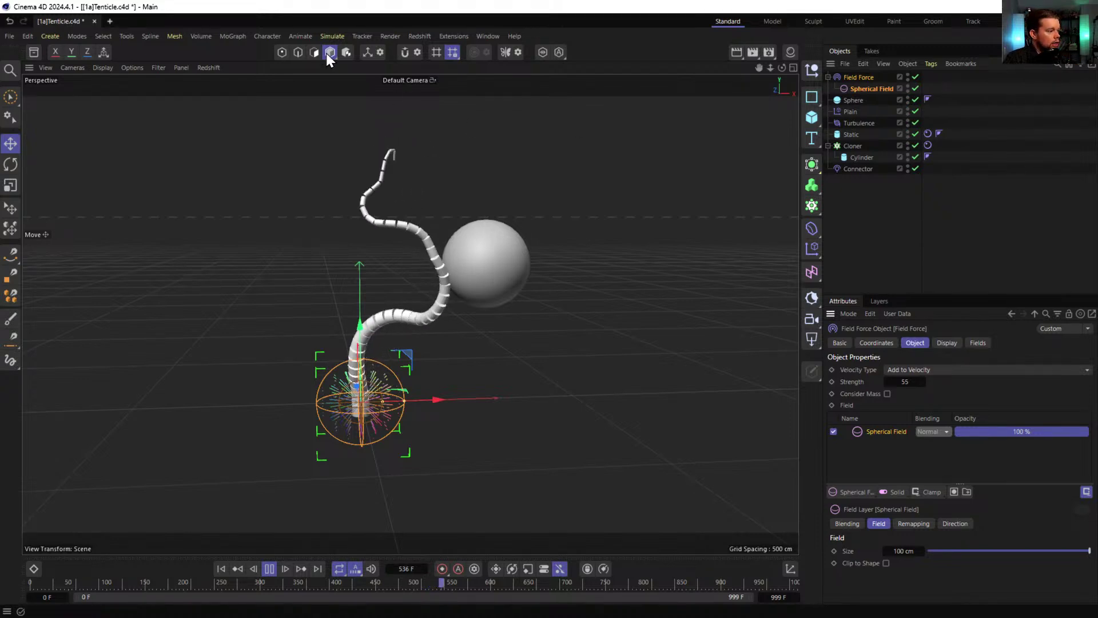
- Set the Spherical Field's inner offset to 100% and its size to 10000 cm
click(860, 90)
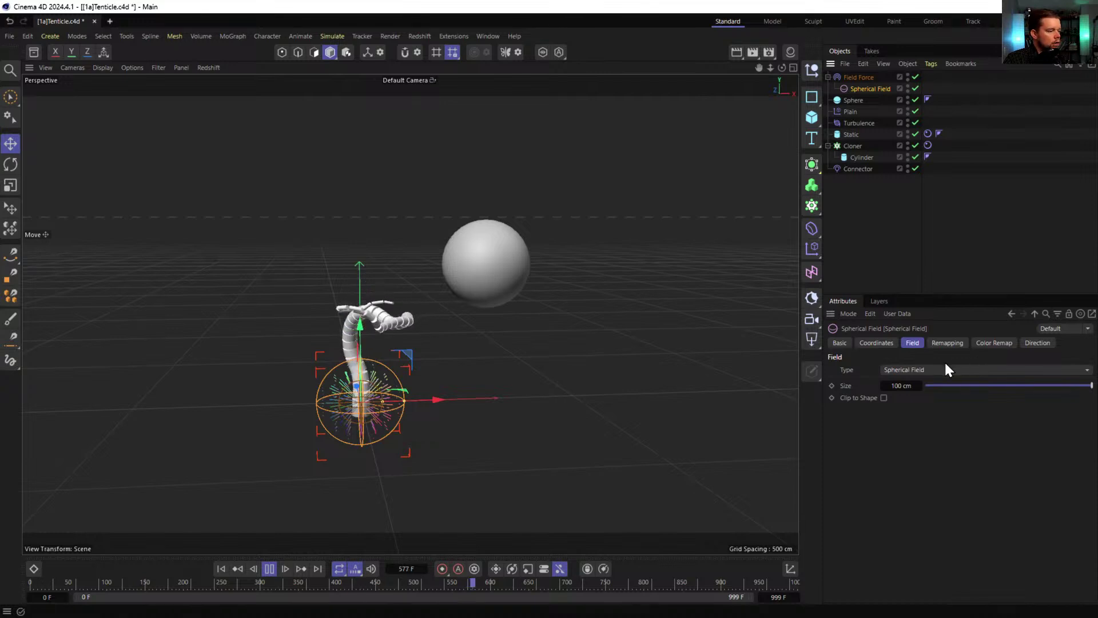
click(941, 343)
drag(1007, 473, 1093, 485)
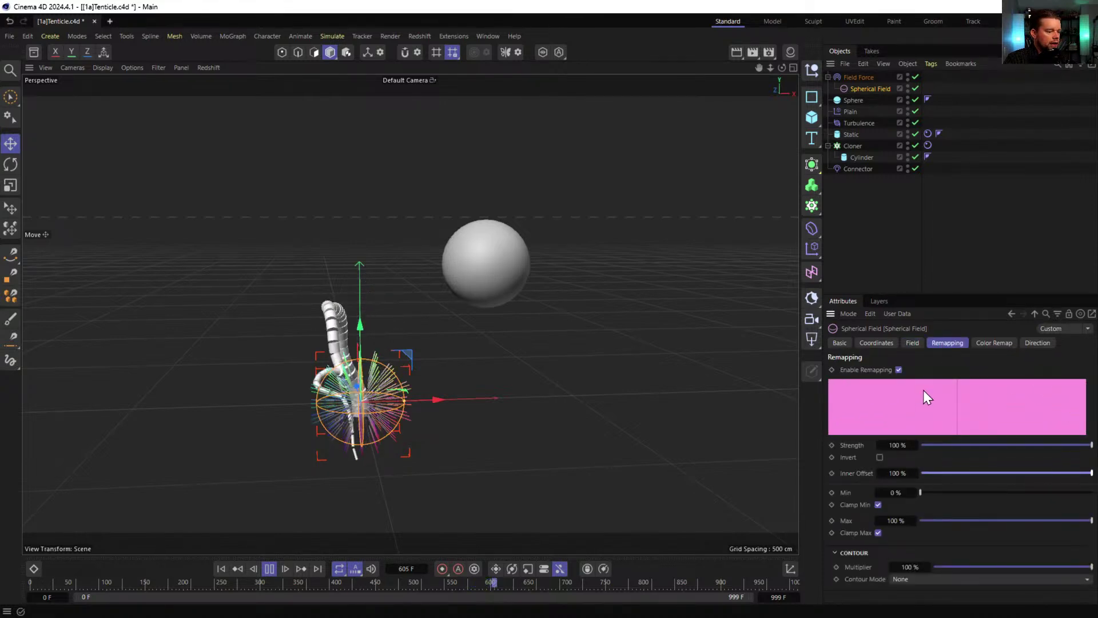
click(912, 343)
click(898, 387)
text(0000)
key(Return)
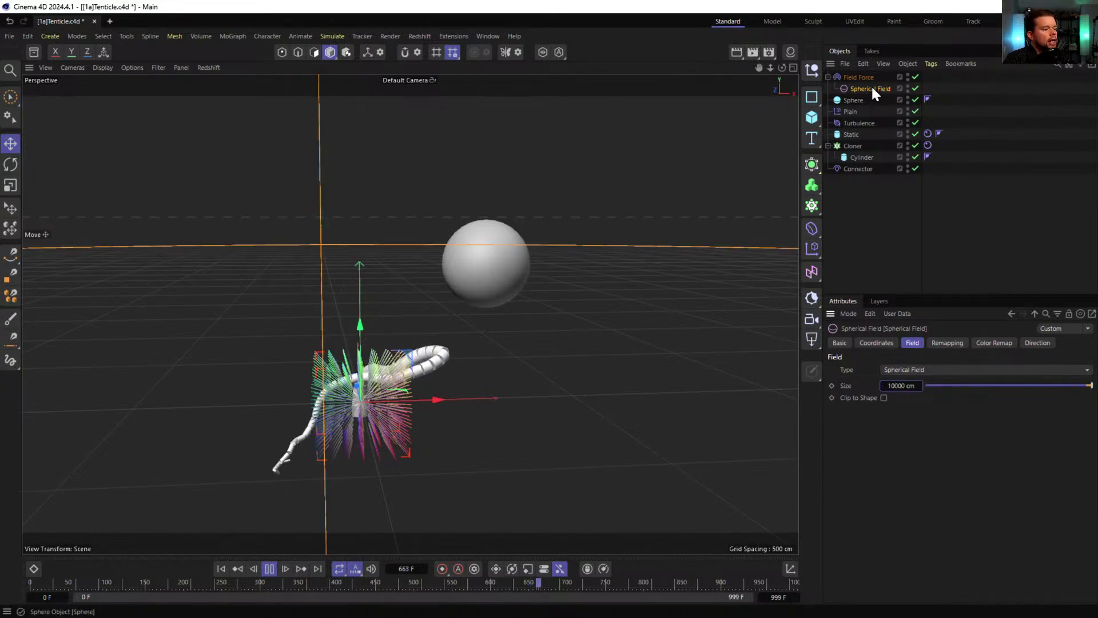
- Make the Spherical Field a child of the Sphere and reset its transform to centre it there
drag(870, 88, 855, 100)
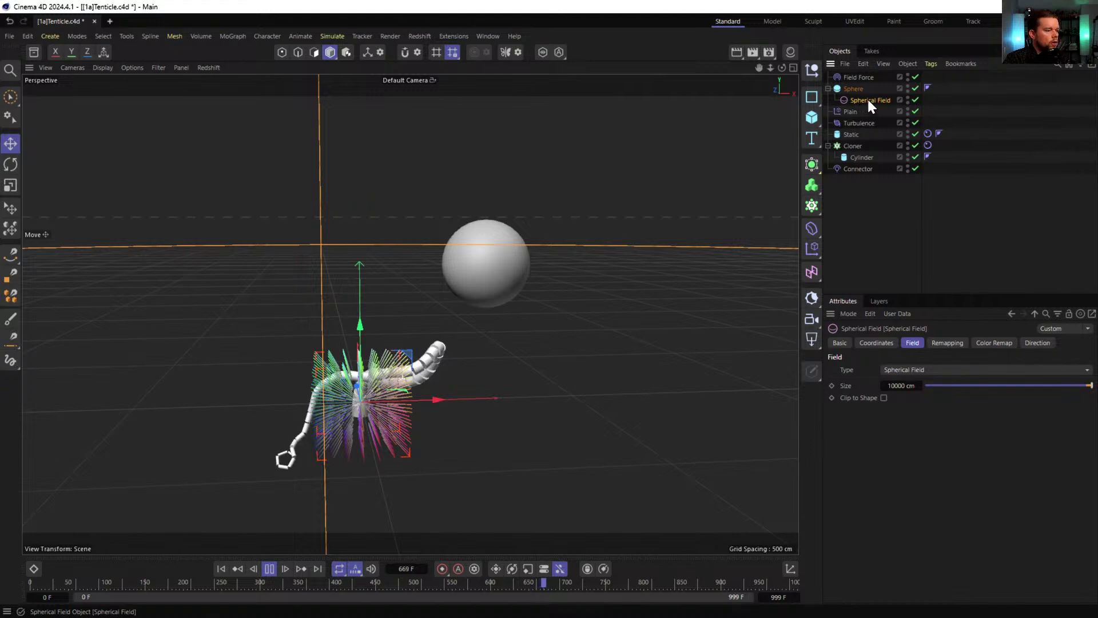
click(884, 343)
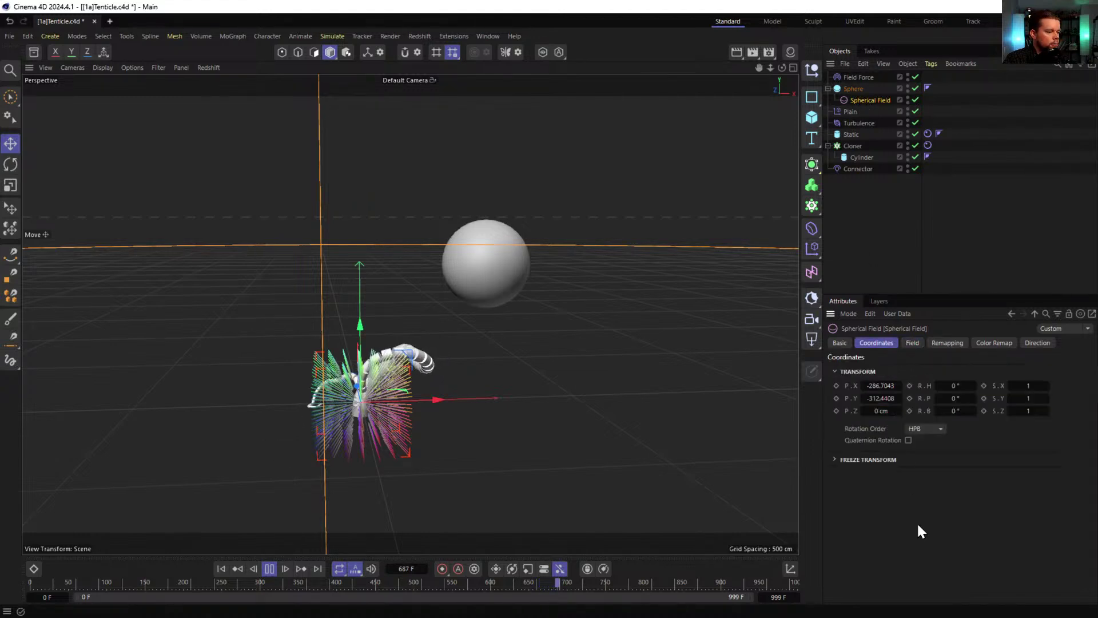
click(792, 569)
click(992, 556)
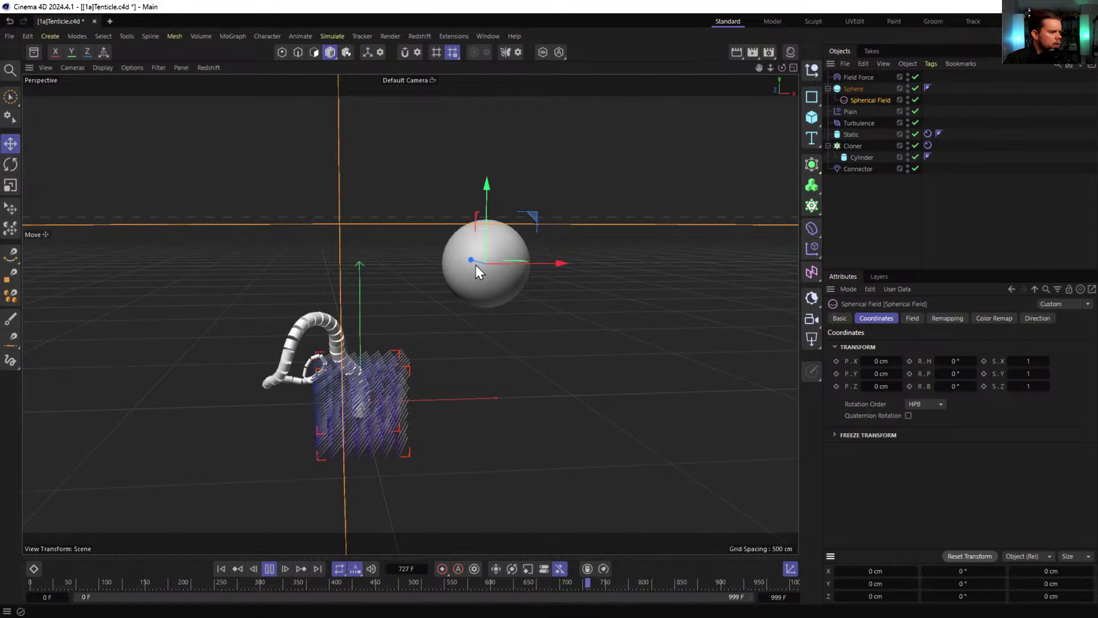
- Raise the Field Force strength to 555
click(852, 76)
click(914, 319)
click(905, 357)
text(555)
key(Return)
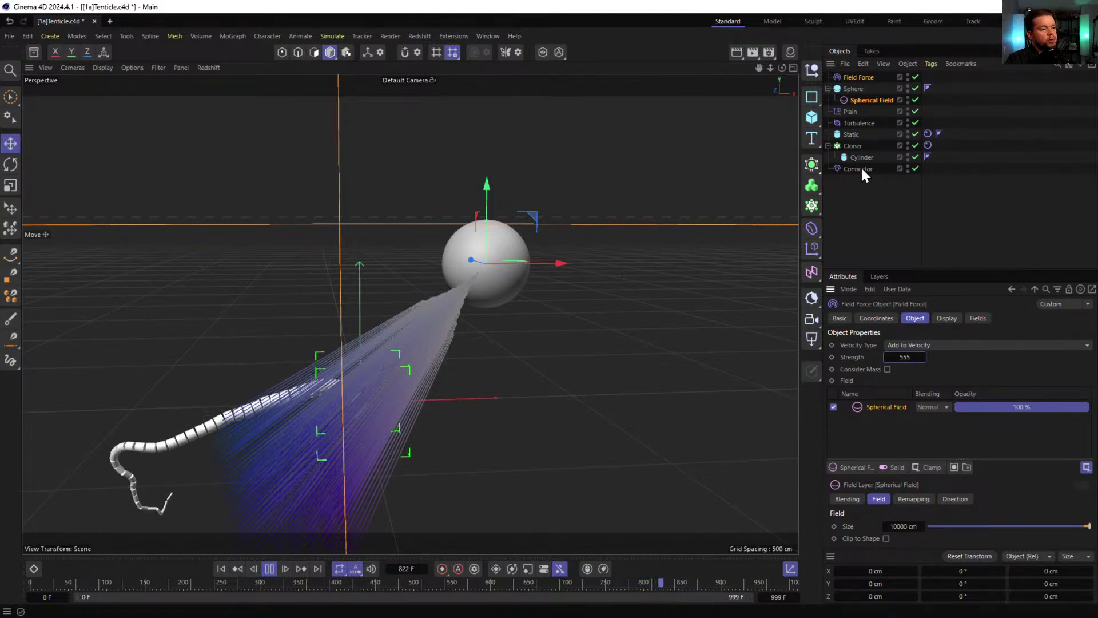
- Invert the direction of the Spherical Field layer in the Field Force
click(857, 76)
click(884, 407)
click(958, 498)
scroll(877, 521, down, 2)
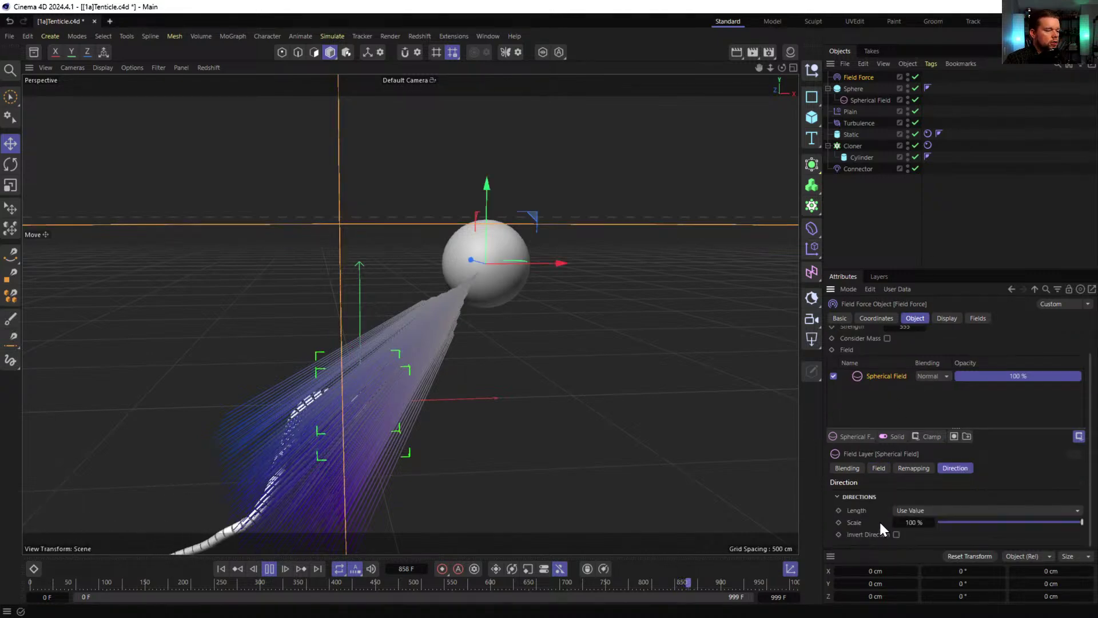
click(896, 534)
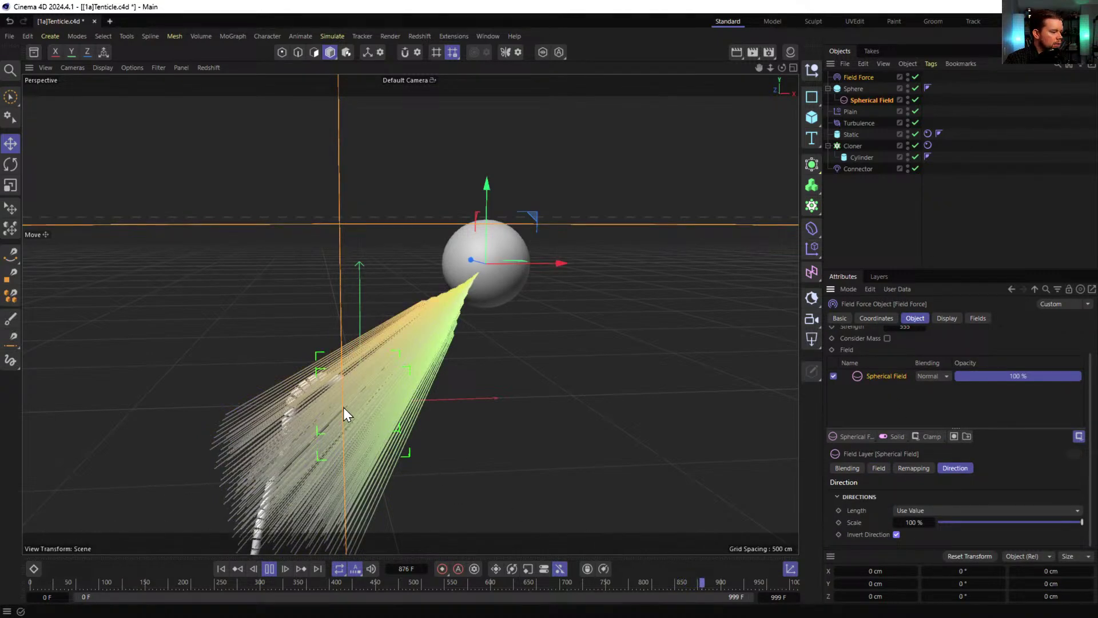
- Turn off the display box of the Field Force
click(872, 241)
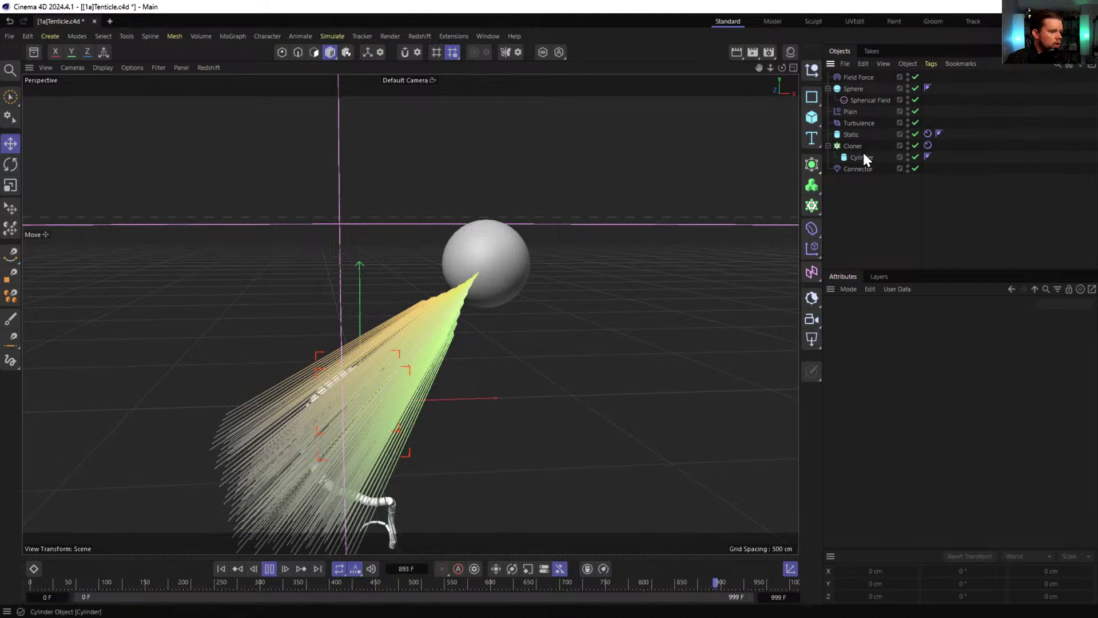
click(856, 76)
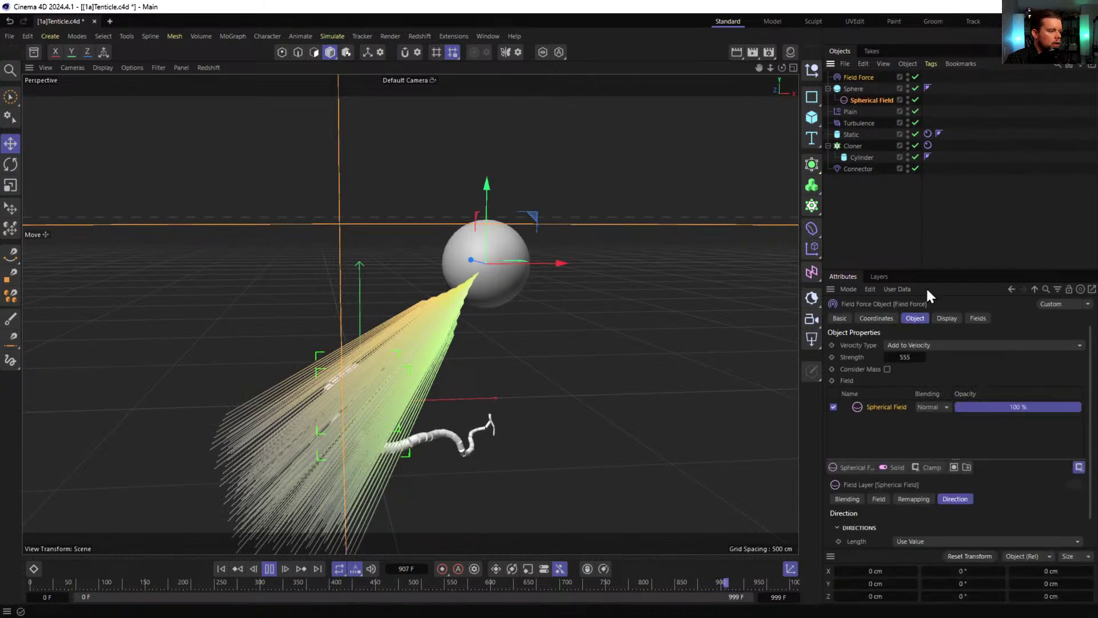
click(976, 318)
click(947, 318)
click(913, 345)
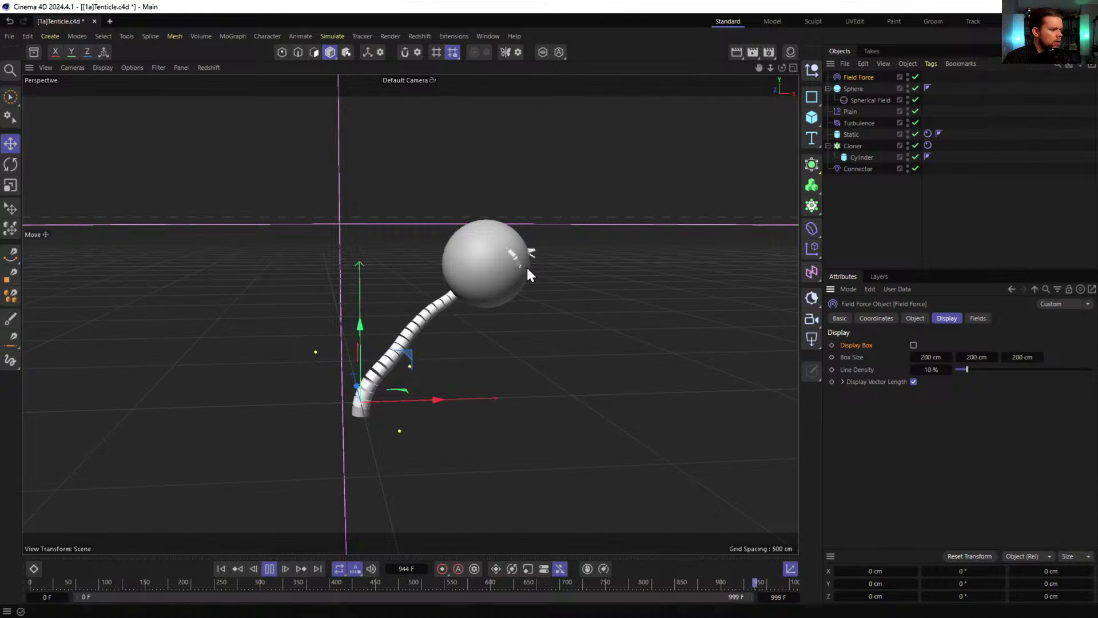
- Add a Collider simulation tag to the Sphere
right_click(855, 90)
mouse_move(915, 248)
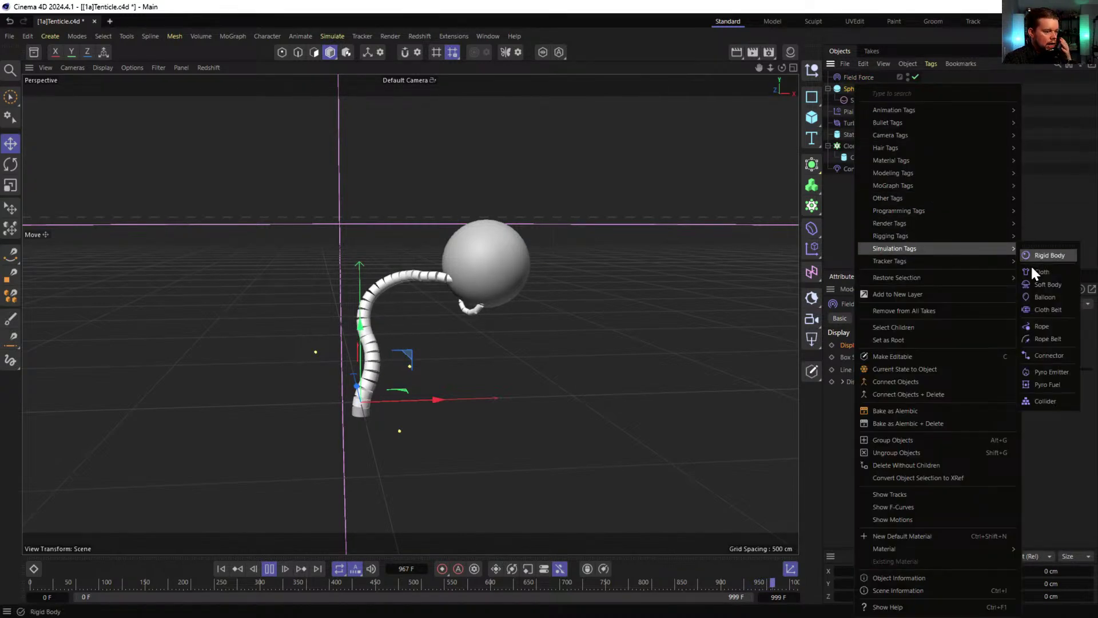
click(1045, 401)
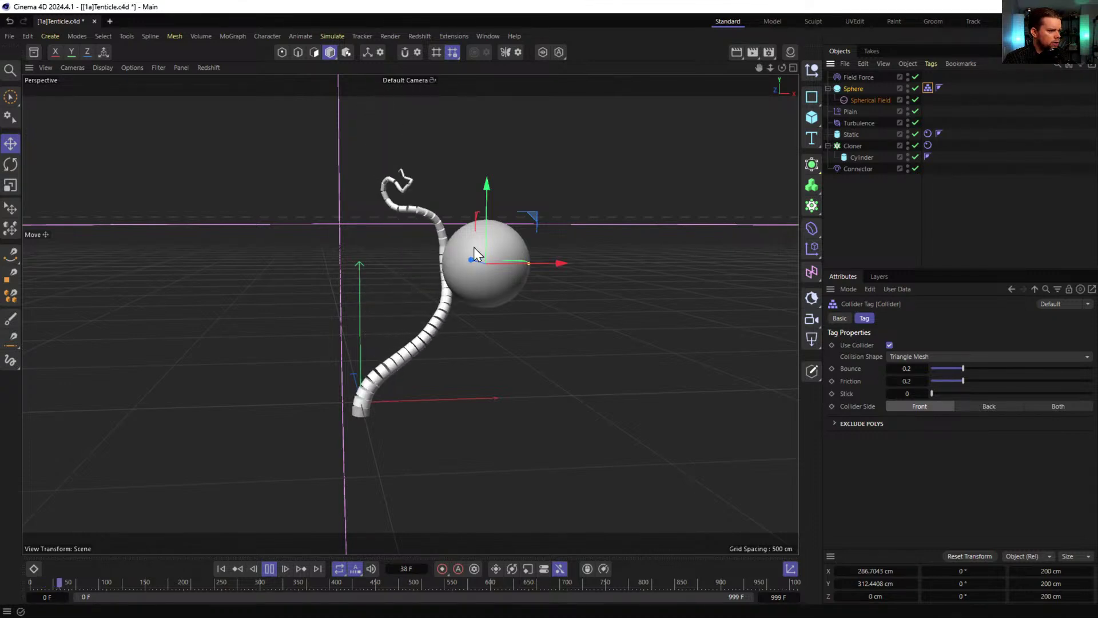
- Set the Field Force strength to 5555
click(855, 77)
click(915, 318)
double_click(907, 356)
text(5555)
key(Return)
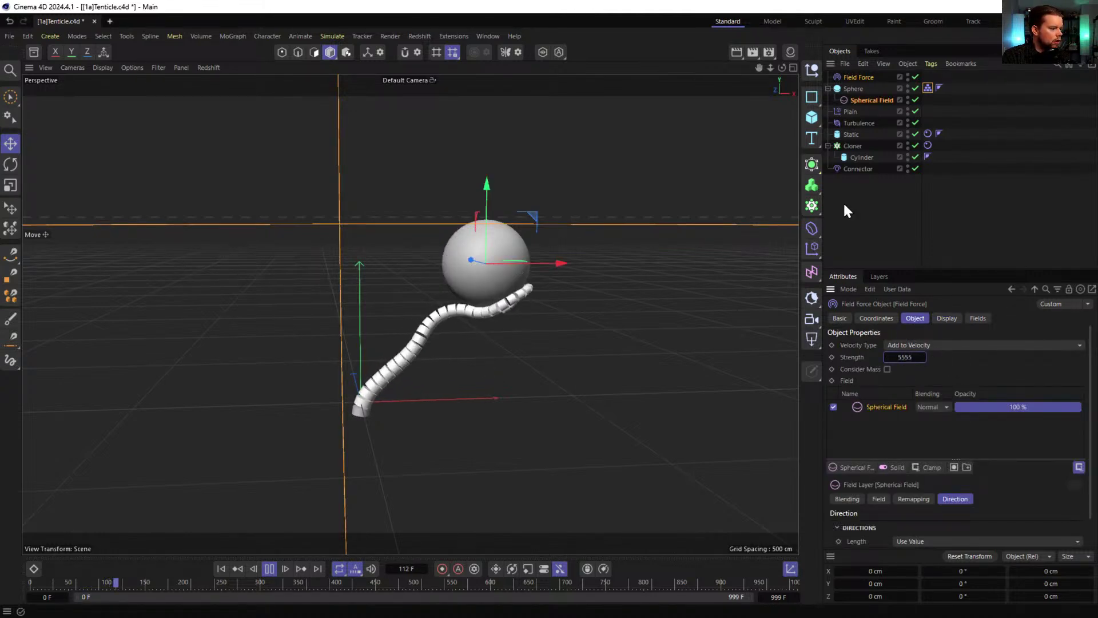
- Set the bounce and friction of the Sphere's Collider tag to 0
click(850, 75)
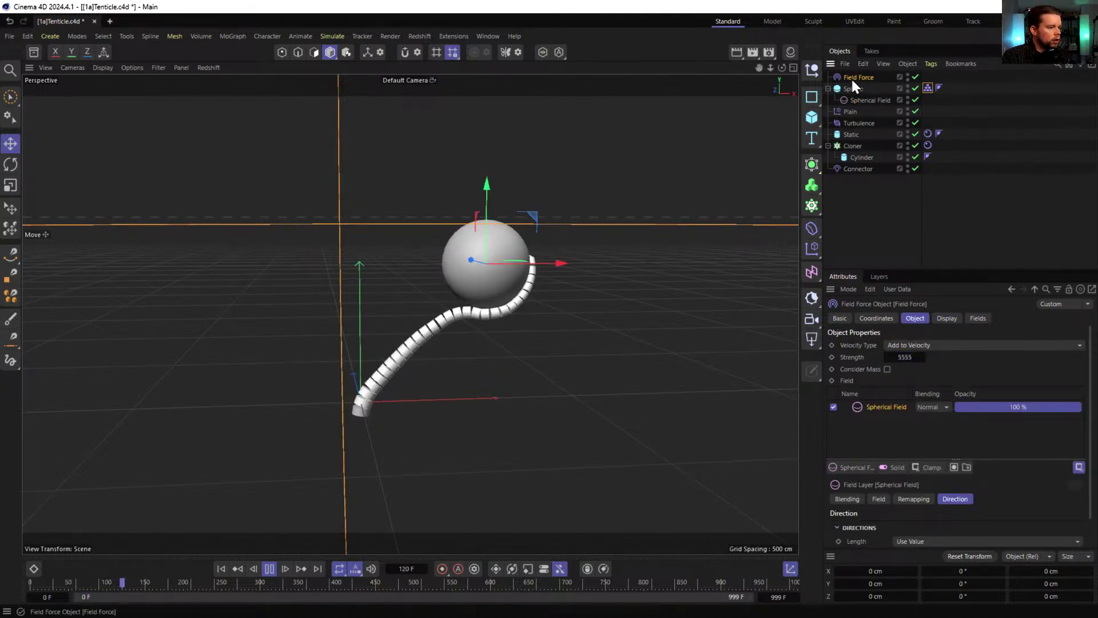
click(928, 88)
drag(924, 368, 914, 369)
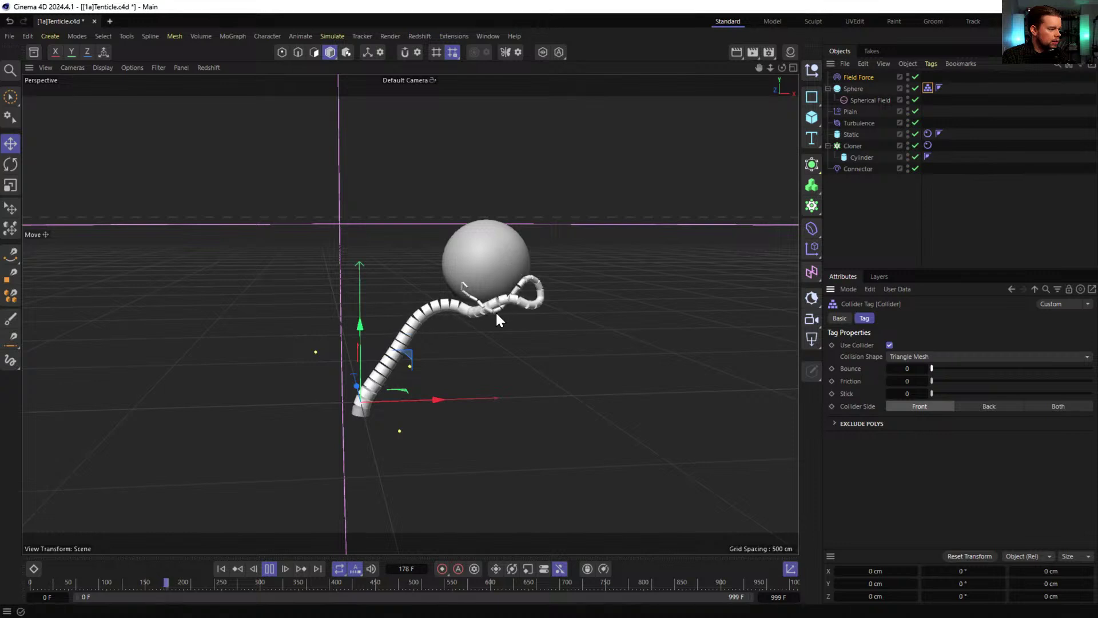
- Hide the Spherical Field in the viewport and move the Sphere across the tentacle to about X -286 cm, Y 440 cm
click(853, 88)
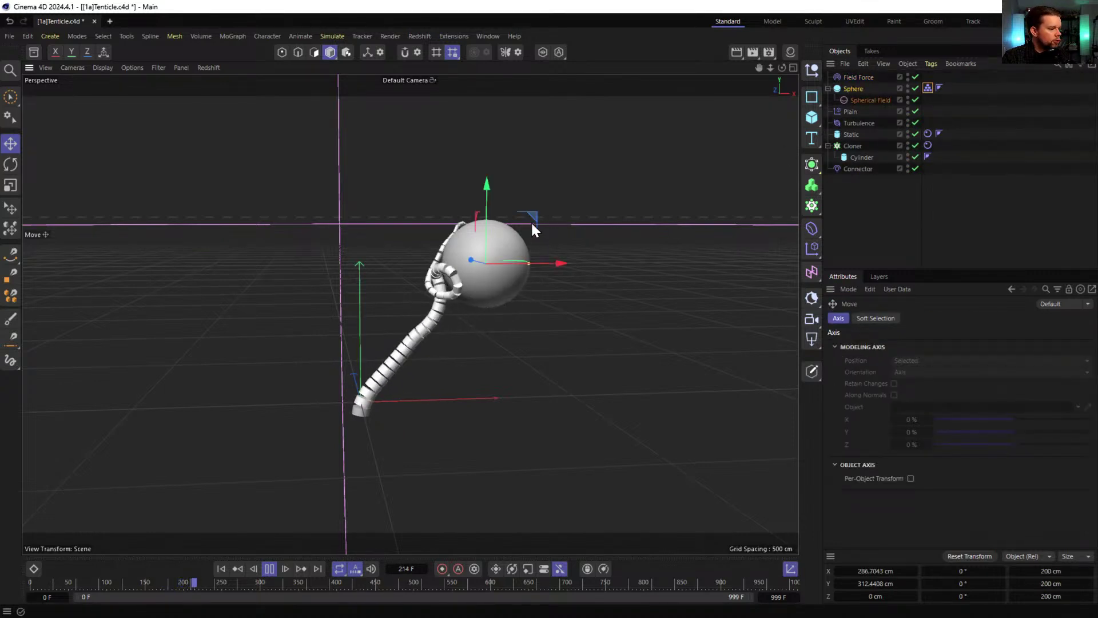
click(908, 97)
drag(532, 224, 270, 157)
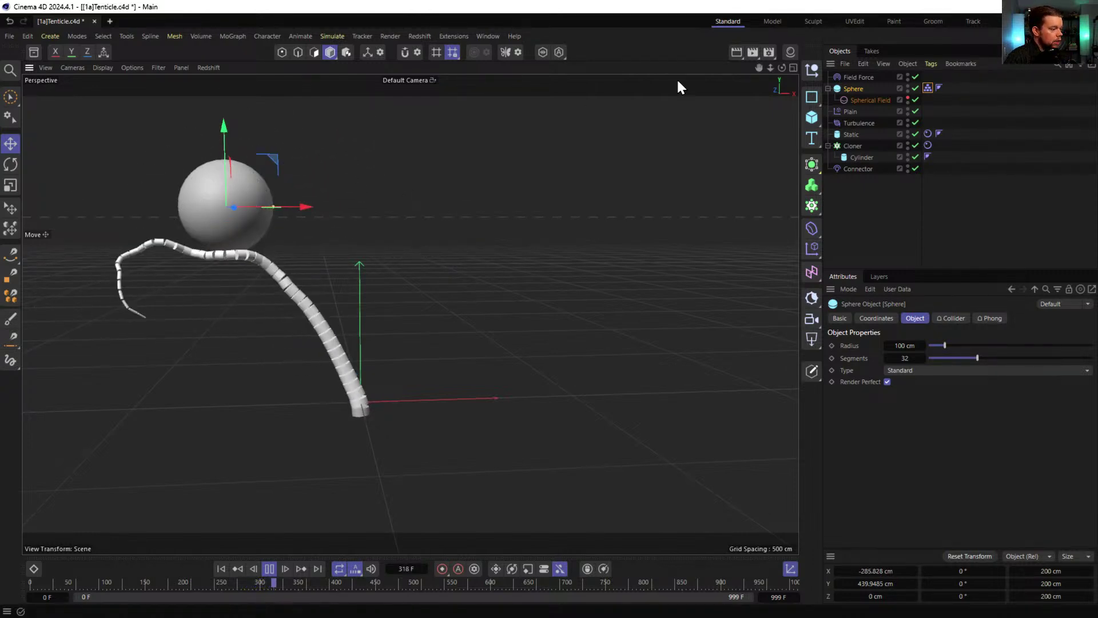
- Add a Friction force with a strength of 101 and replay the simulation from the start
click(333, 36)
mouse_move(353, 58)
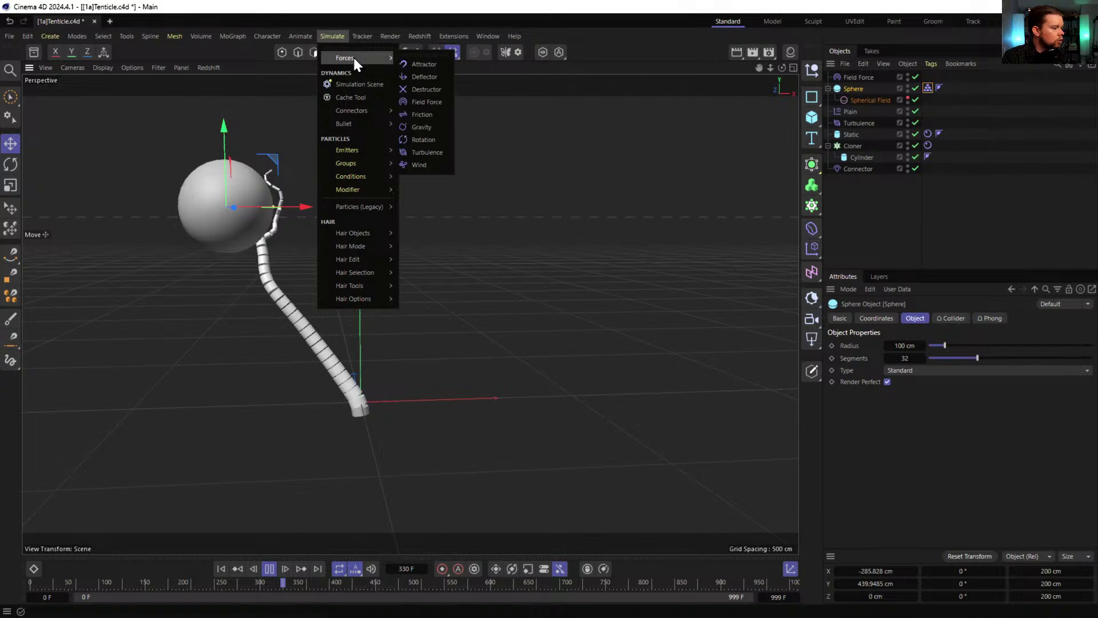
click(435, 114)
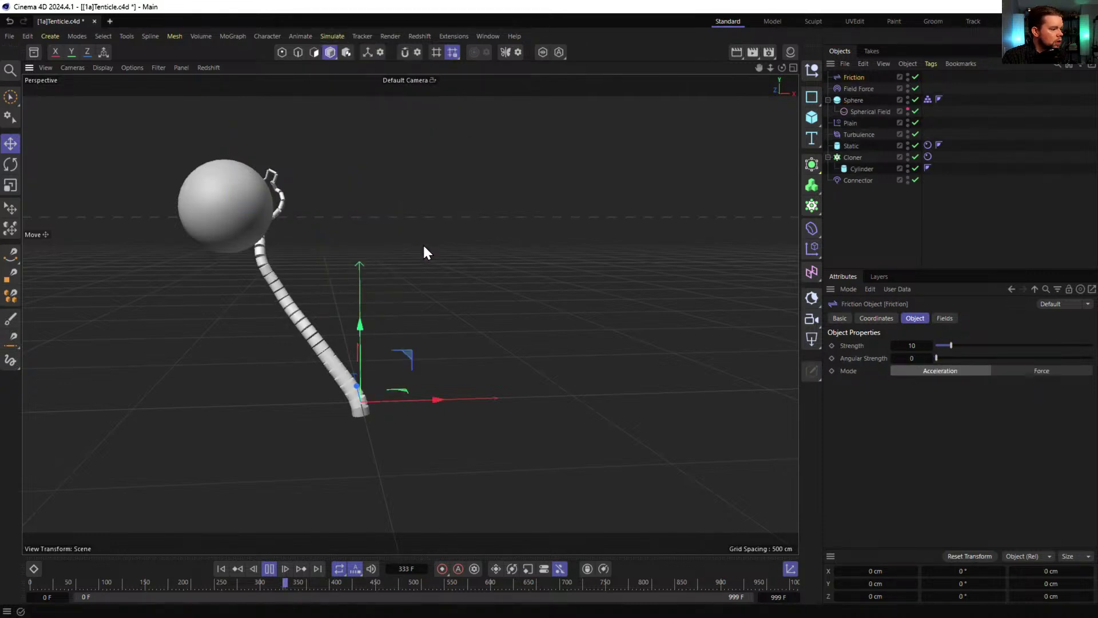
click(218, 566)
double_click(912, 346)
text(101)
key(Return)
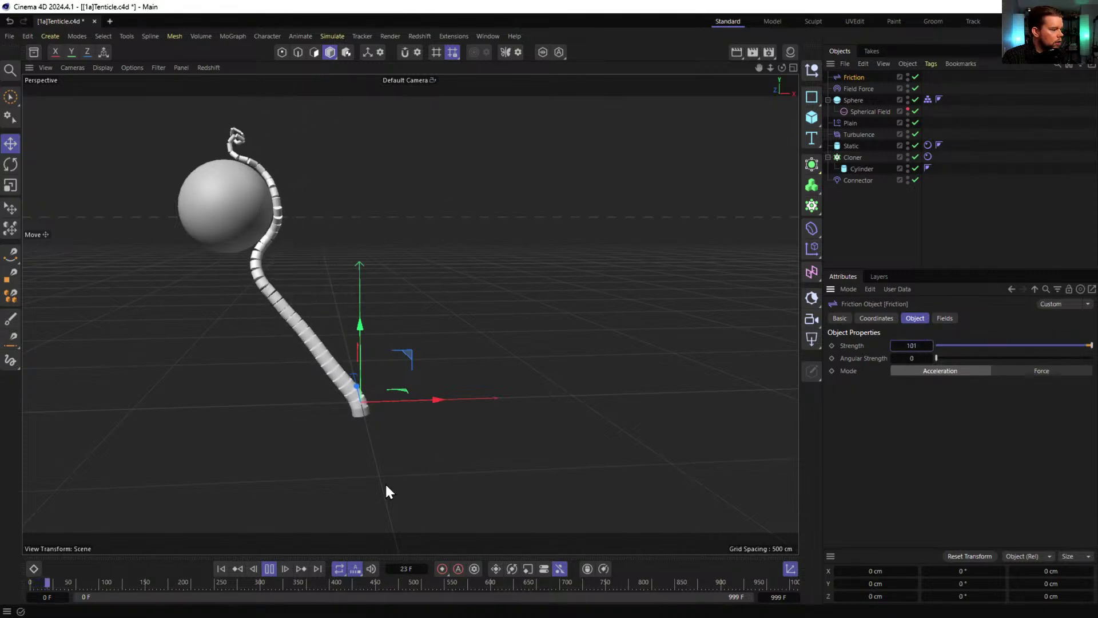
- Restart the simulation and set the Friction strength to 22
click(221, 568)
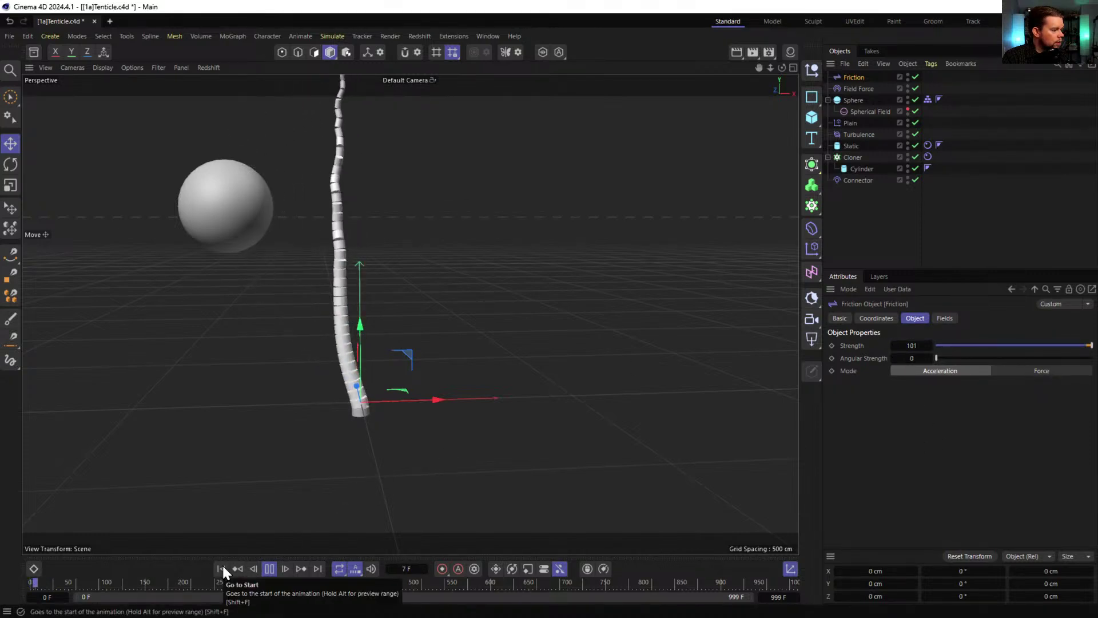
double_click(912, 346)
text(22)
key(Return)
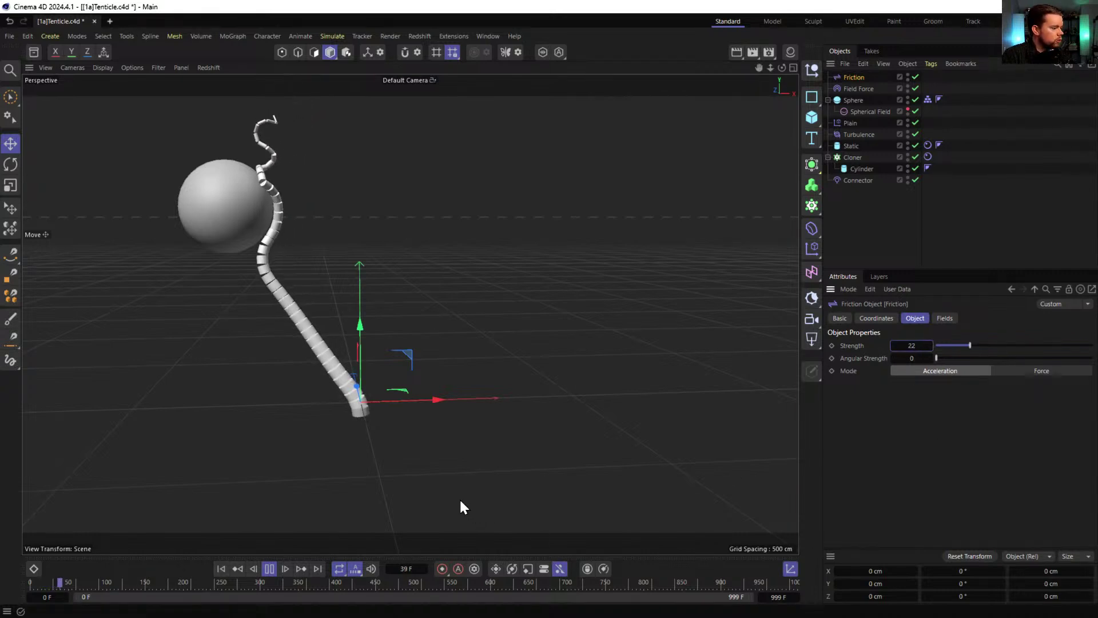
- Move the Sphere across the tentacle to about X 231 cm, Y 430 cm, Z -67 cm while the simulation plays
click(857, 88)
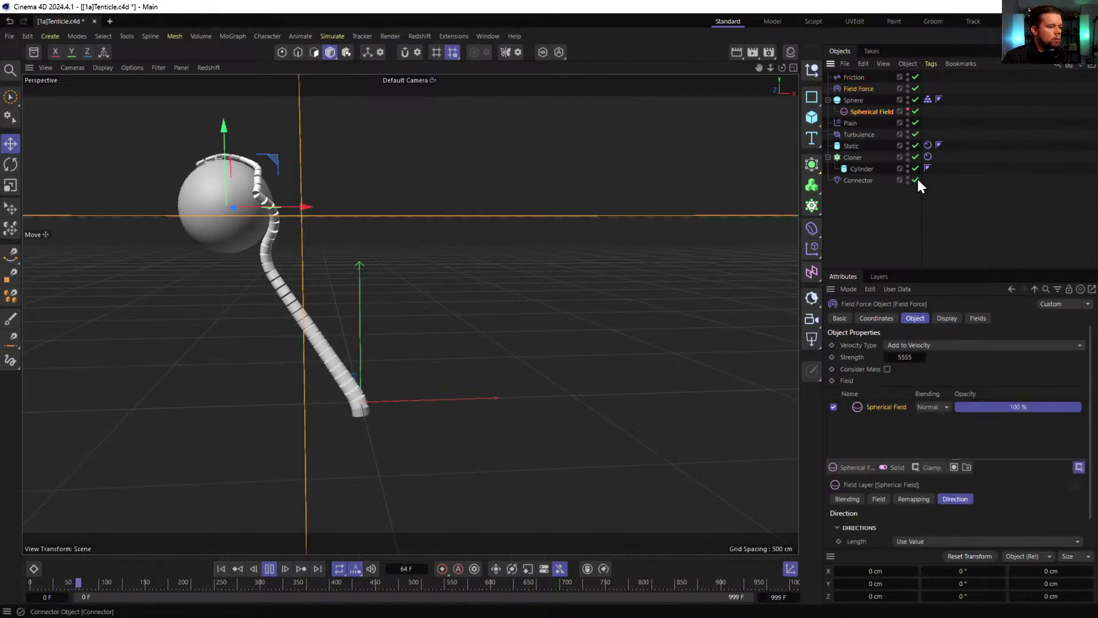
click(854, 98)
drag(293, 153, 581, 161)
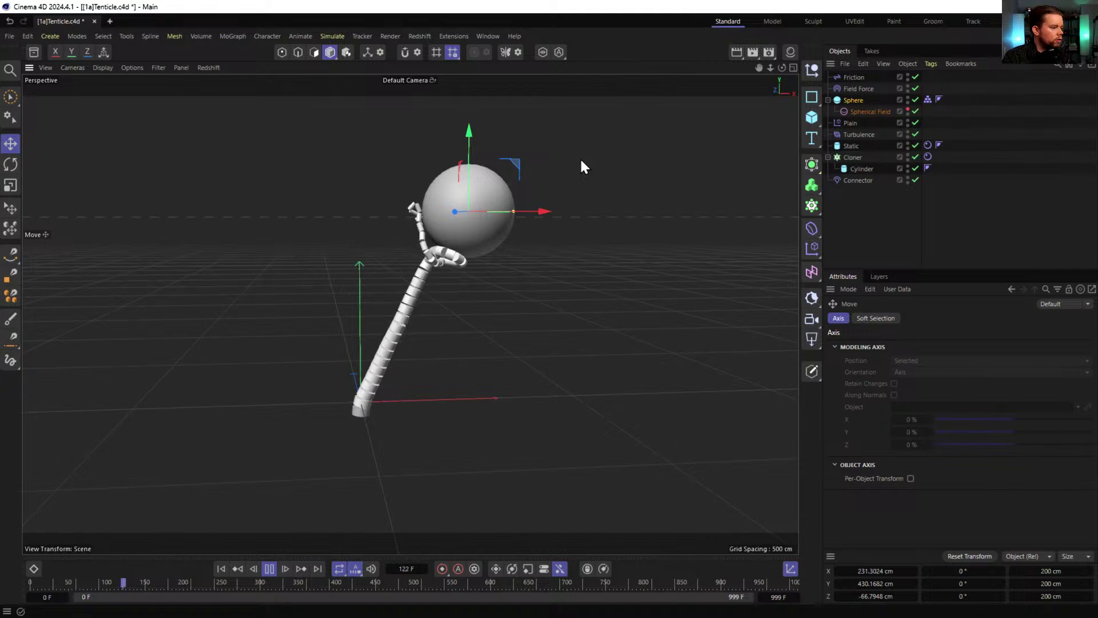
- Lower the Friction strength to 11
click(852, 78)
double_click(911, 346)
text(11)
key(Return)
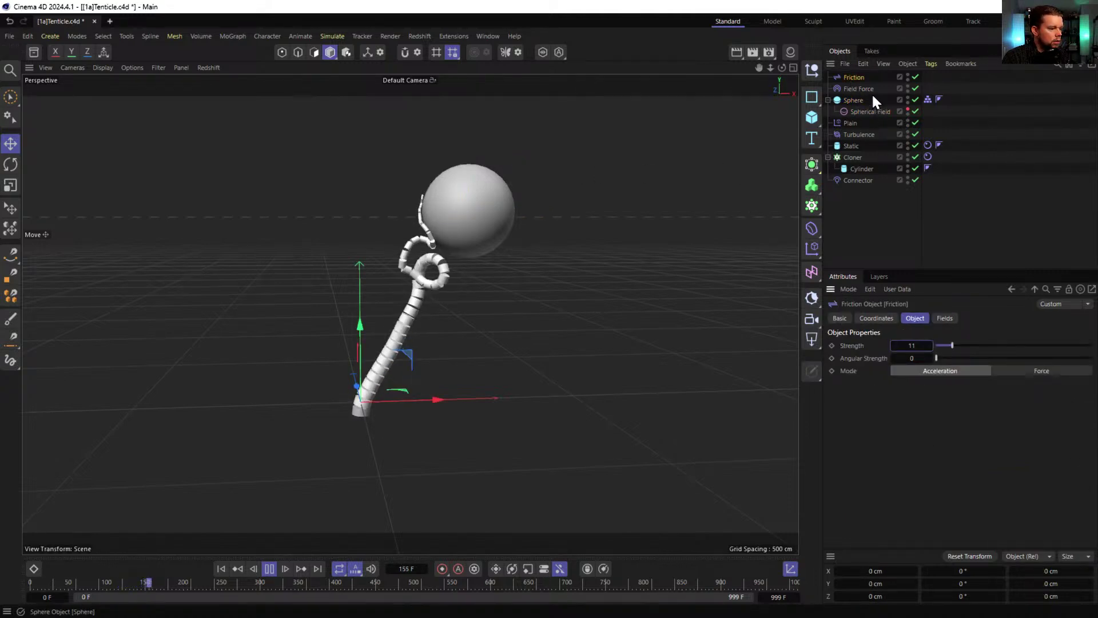
- Move the Sphere above the tentacle's base to about X -71 cm, Y 436 cm, Z -28 cm
click(866, 112)
click(852, 100)
drag(672, 229, 487, 269)
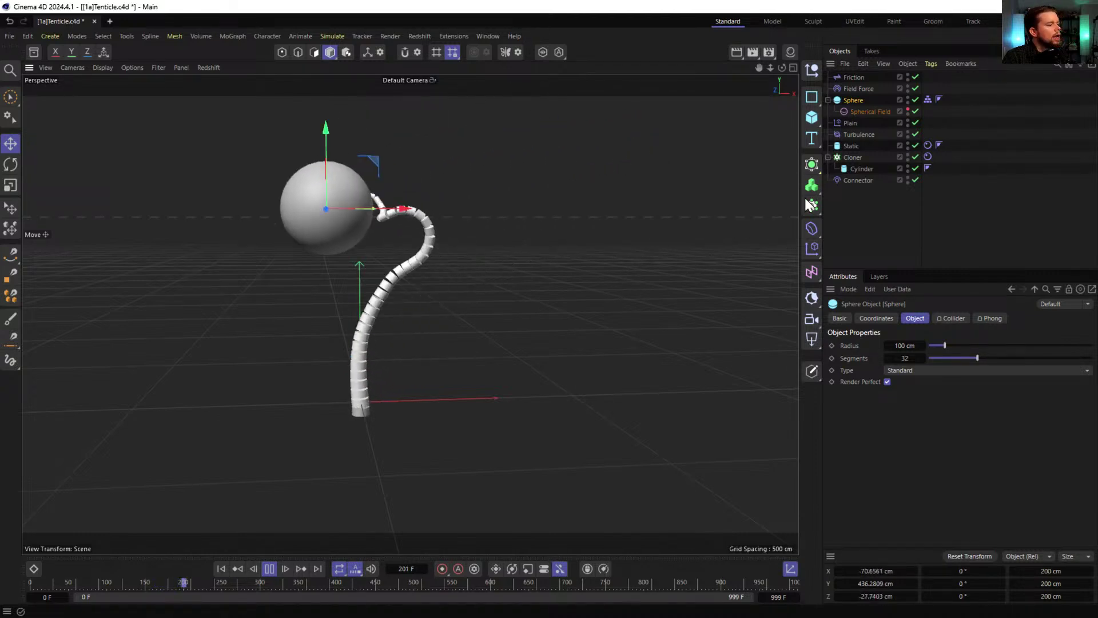
- Set the Turbulence strength to 155 cm
click(859, 134)
click(894, 346)
text(155)
key(Return)
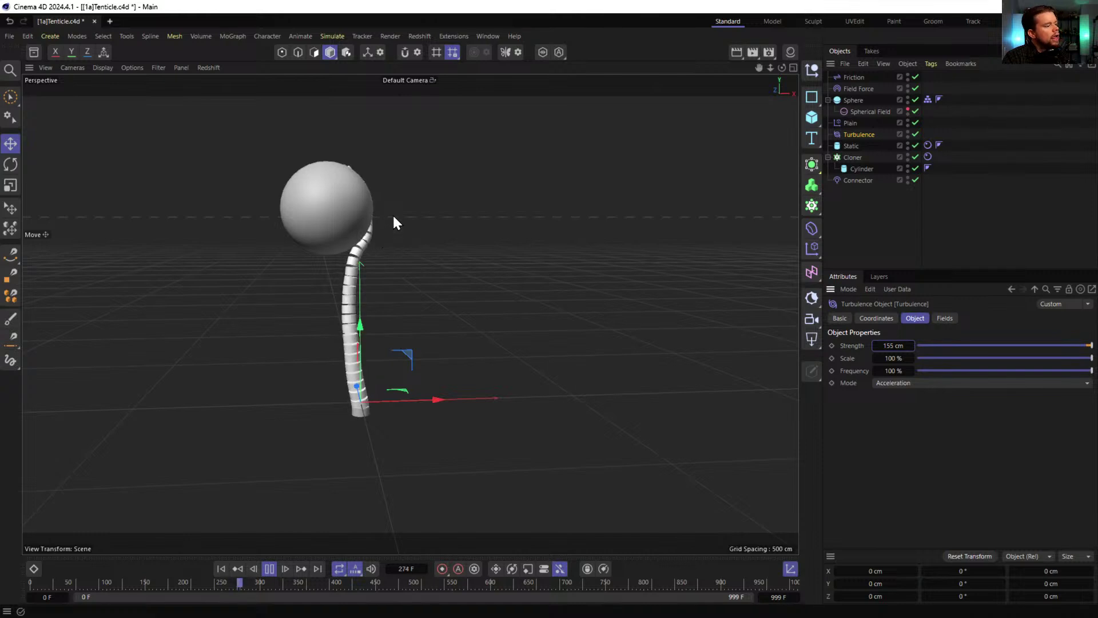
- Lower the Spherical Field's inner offset and set the field's size to 289 cm
click(869, 111)
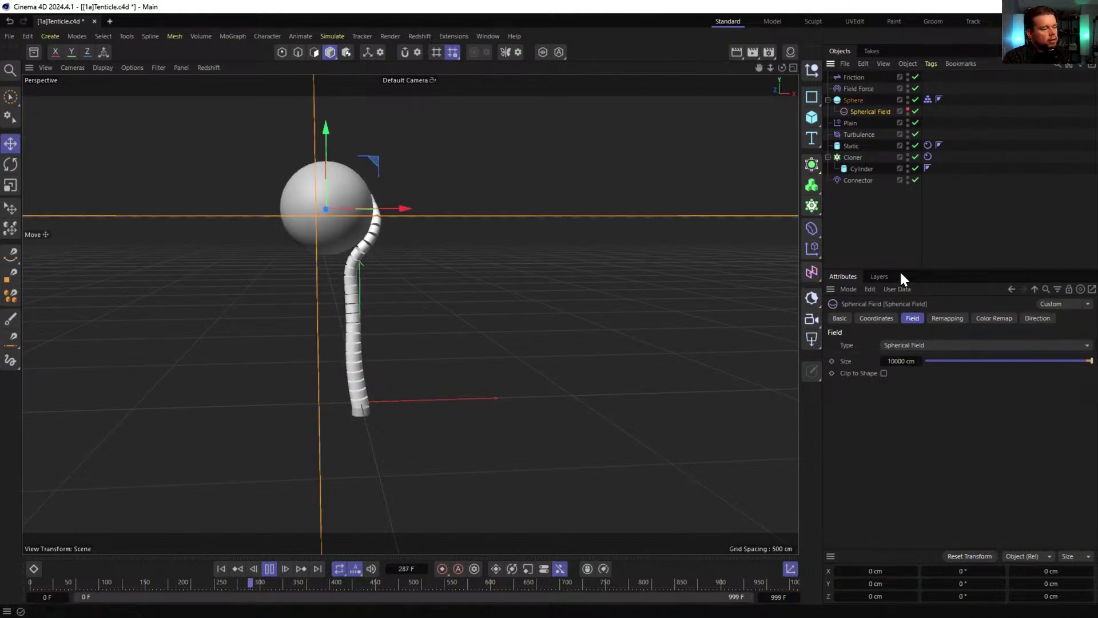
click(958, 320)
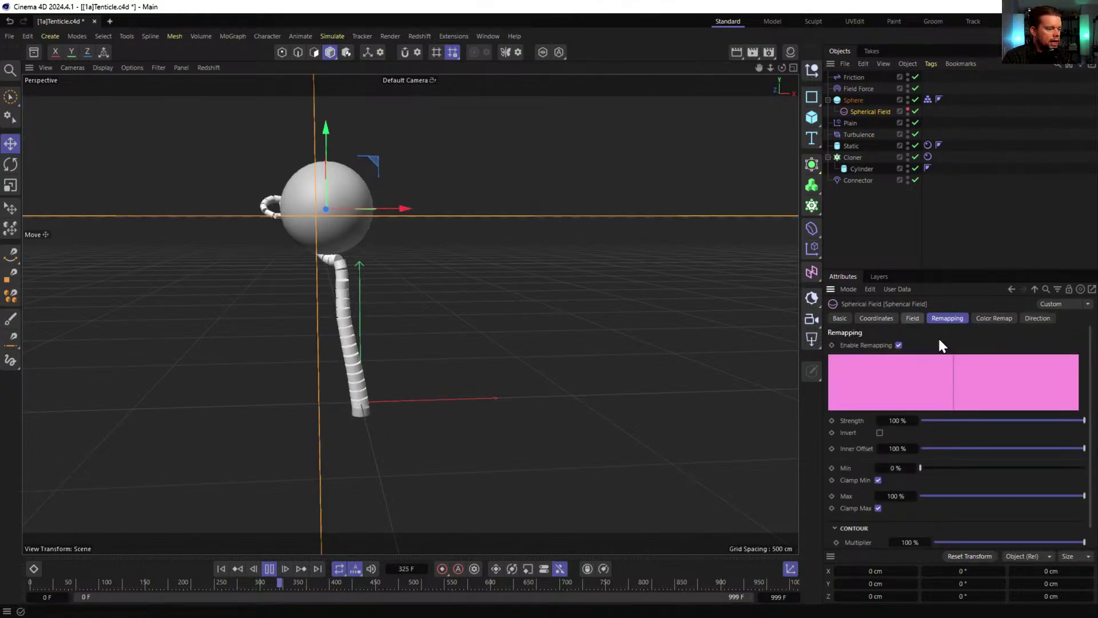
click(954, 448)
click(912, 318)
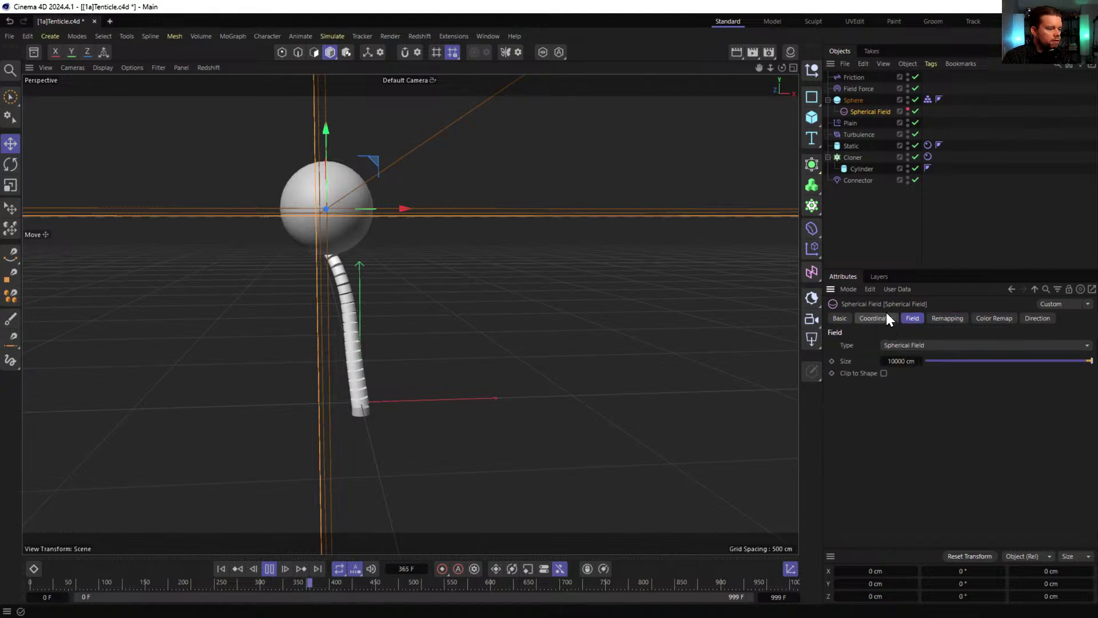
double_click(902, 361)
text(100)
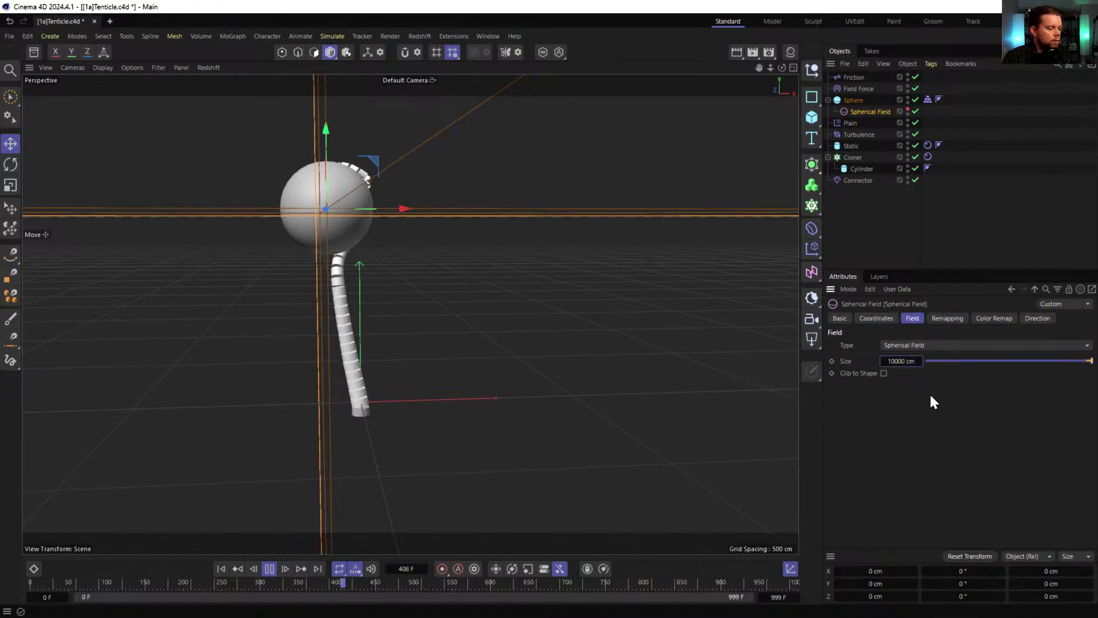
key(Return)
drag(903, 360, 1011, 361)
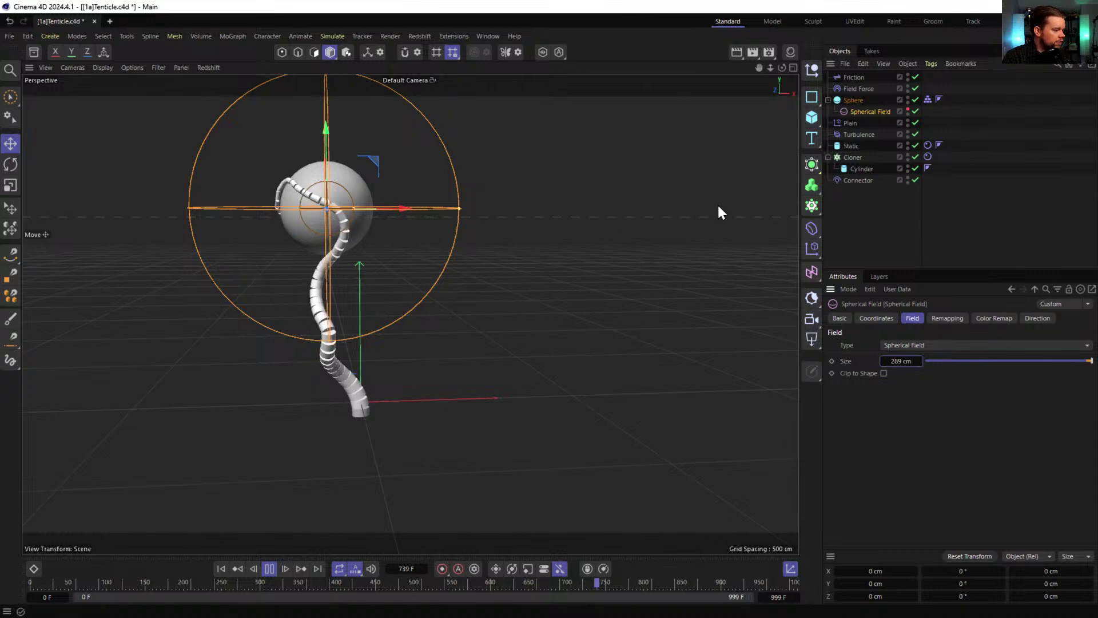
- Stop the simulation at frame 0 and save the scene
click(268, 569)
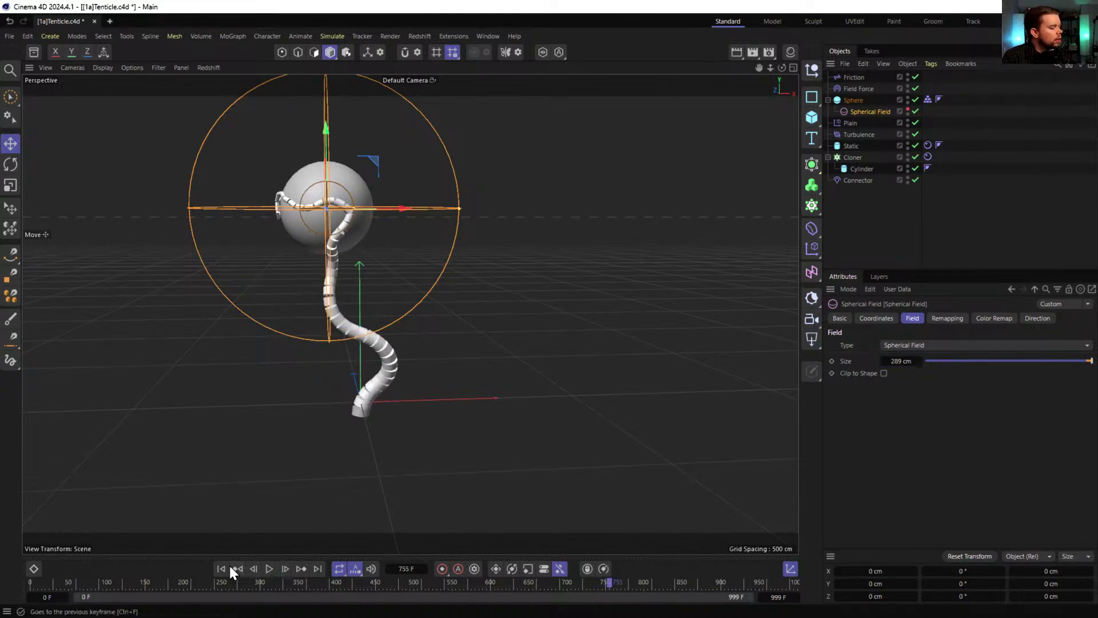
click(221, 568)
key(ctrl+s)
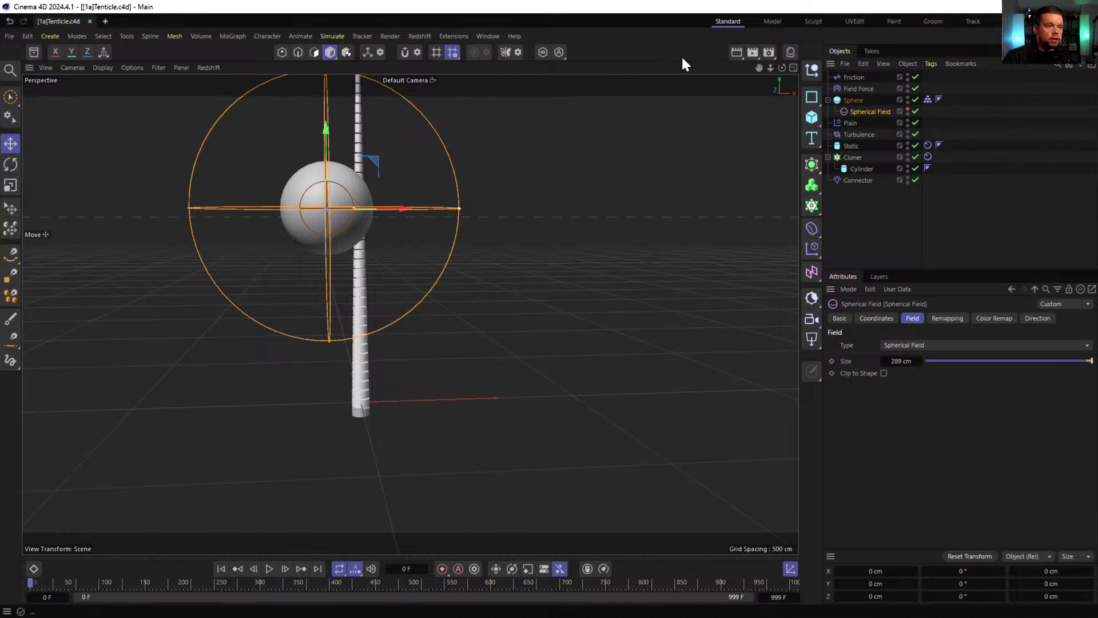
- Move the Sphere away from the tentacle to about X -163 cm, Y 451 cm, Z -28 cm
mouse_move(409, 225)
alt+mouse_down()
mouse_move(351, 228)
mouse_move(302, 248)
mouse_move(366, 197)
alt+mouse_up()
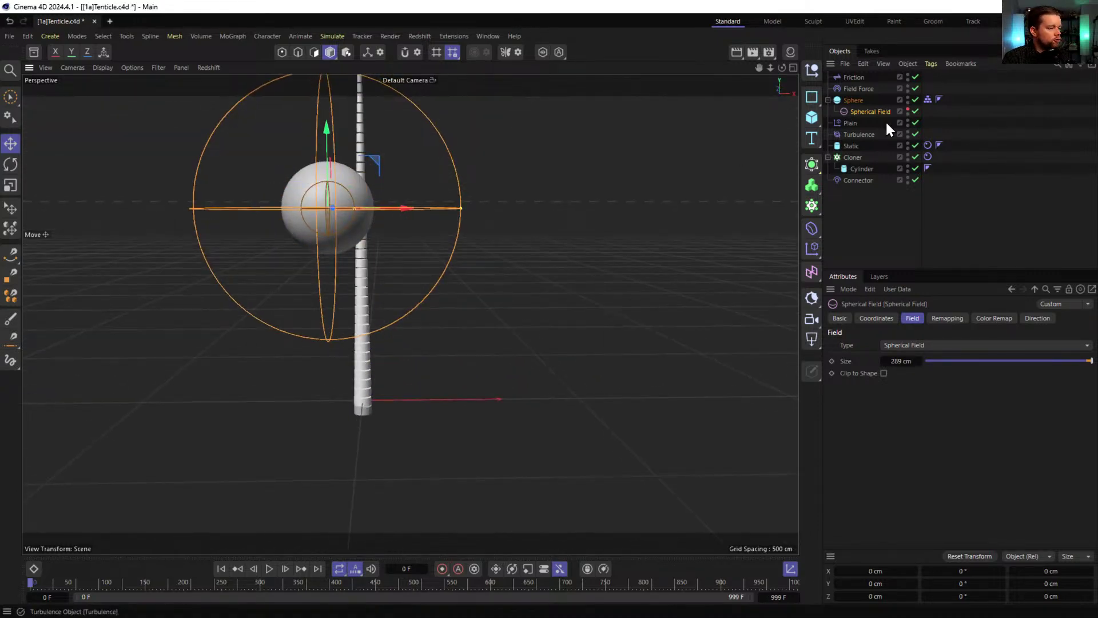
click(851, 99)
key(e)
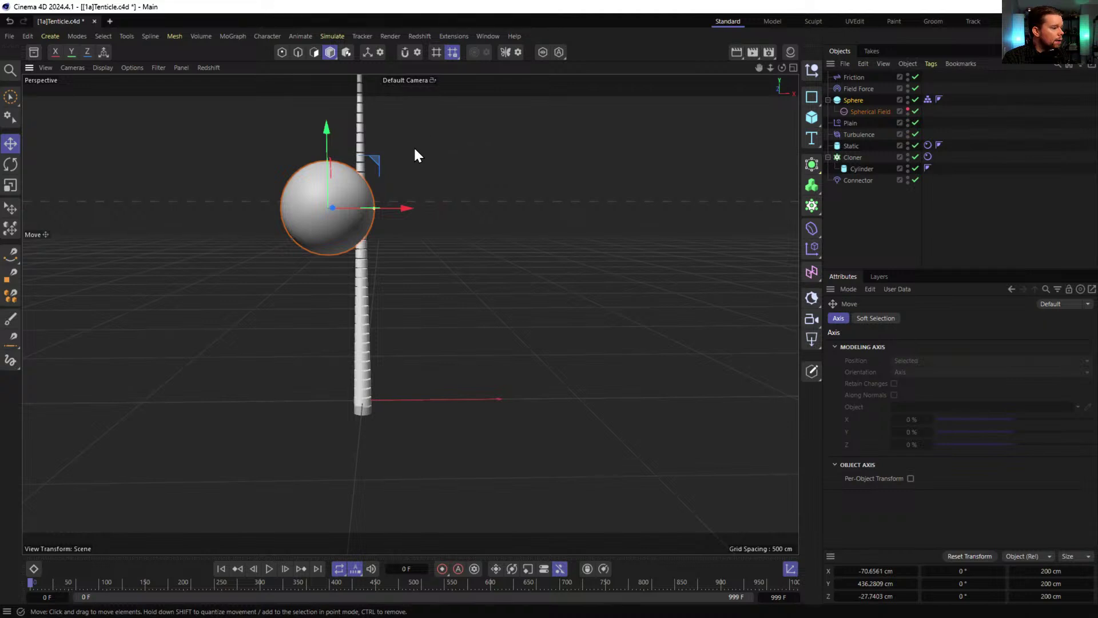
drag(379, 160, 335, 158)
mouse_move(369, 167)
alt+middle_down()
mouse_move(355, 253)
mouse_move(369, 266)
alt+middle_up()
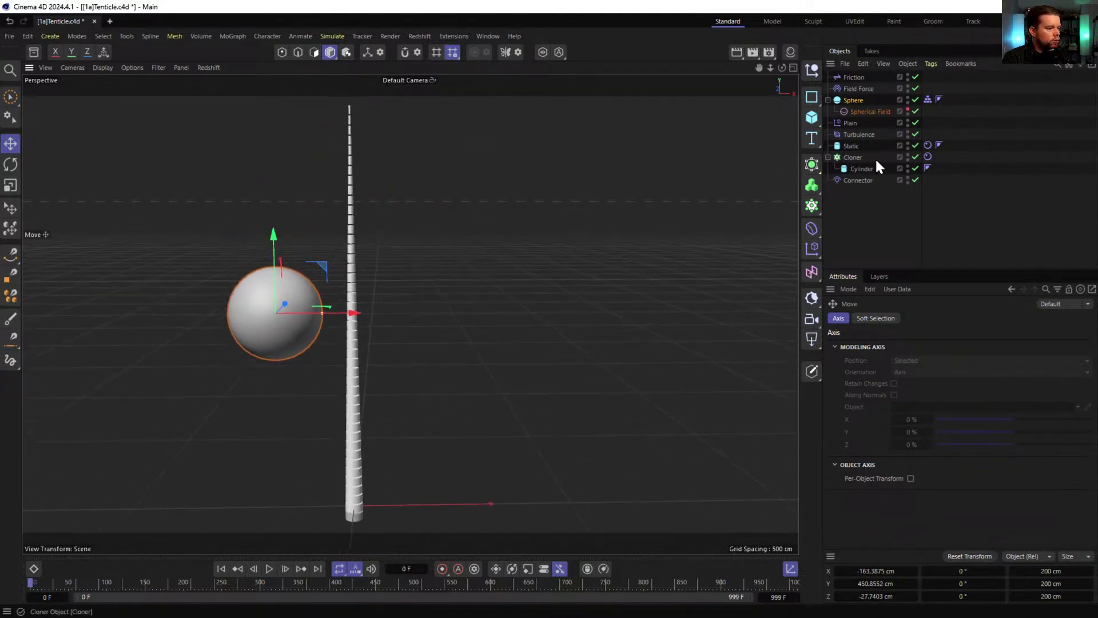
- Create a Tracer linked to Static and the Cloner and place it below the Connector in the object hierarchy
click(855, 156)
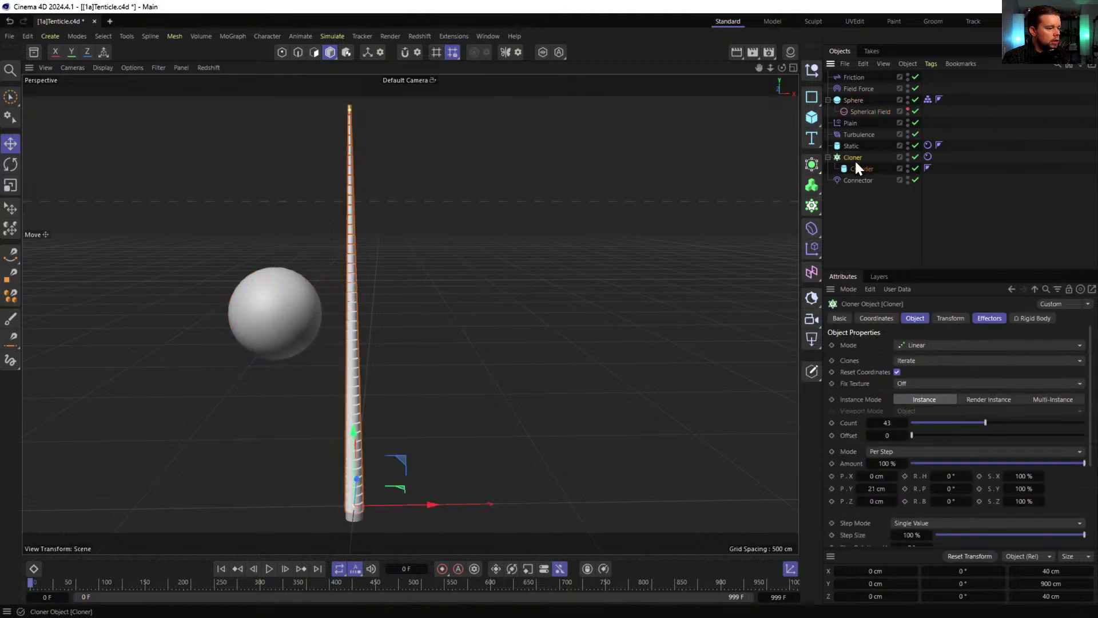
ctrl+click(850, 146)
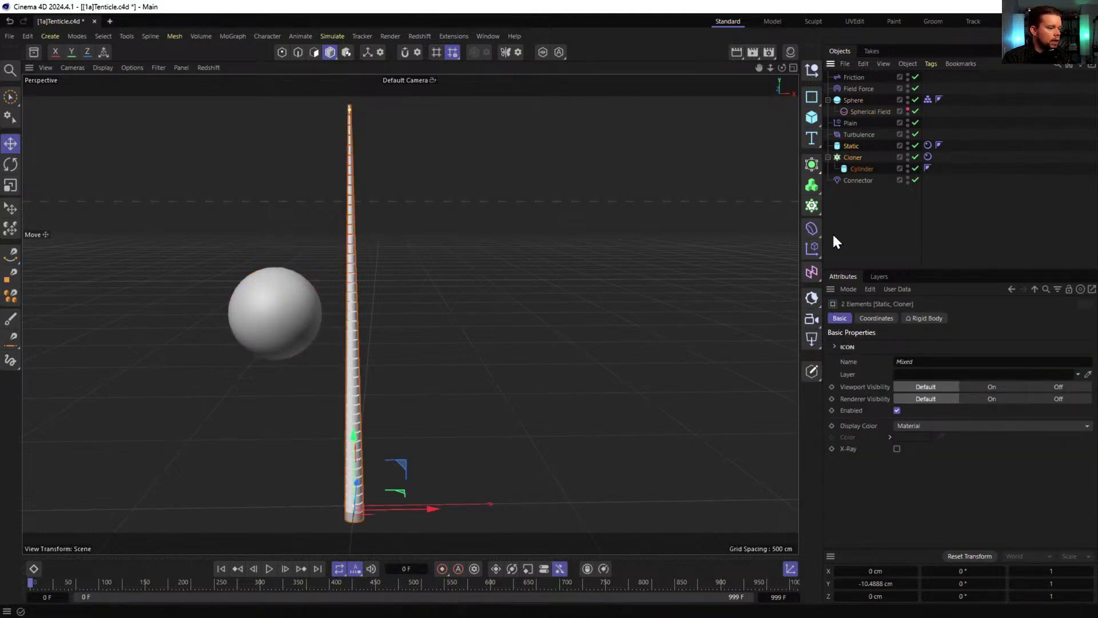
click(811, 206)
click(883, 324)
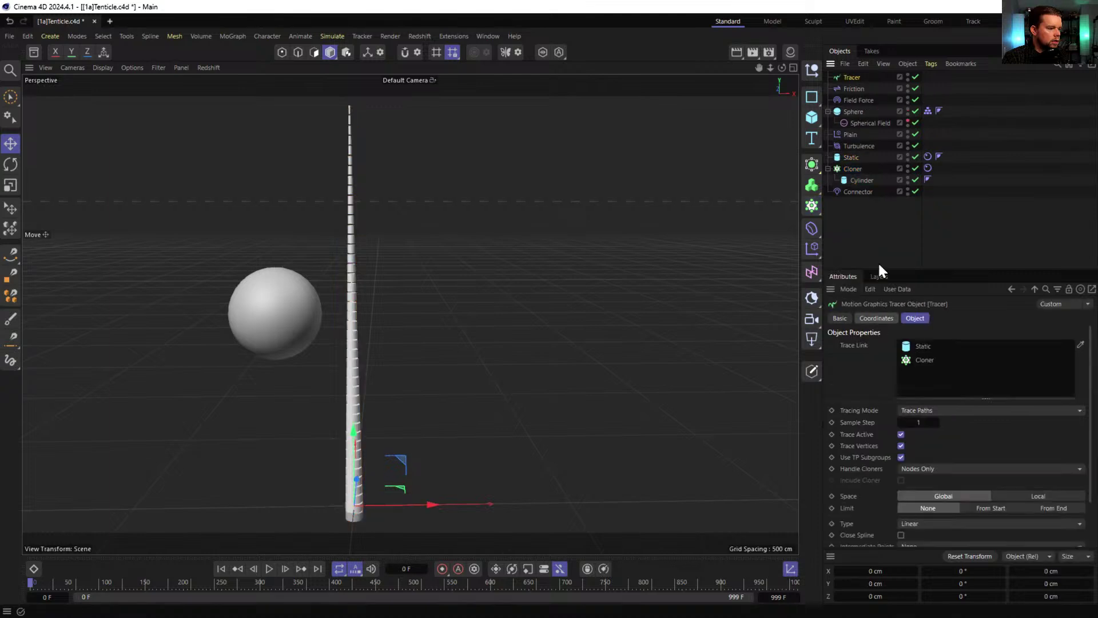
drag(863, 87, 886, 251)
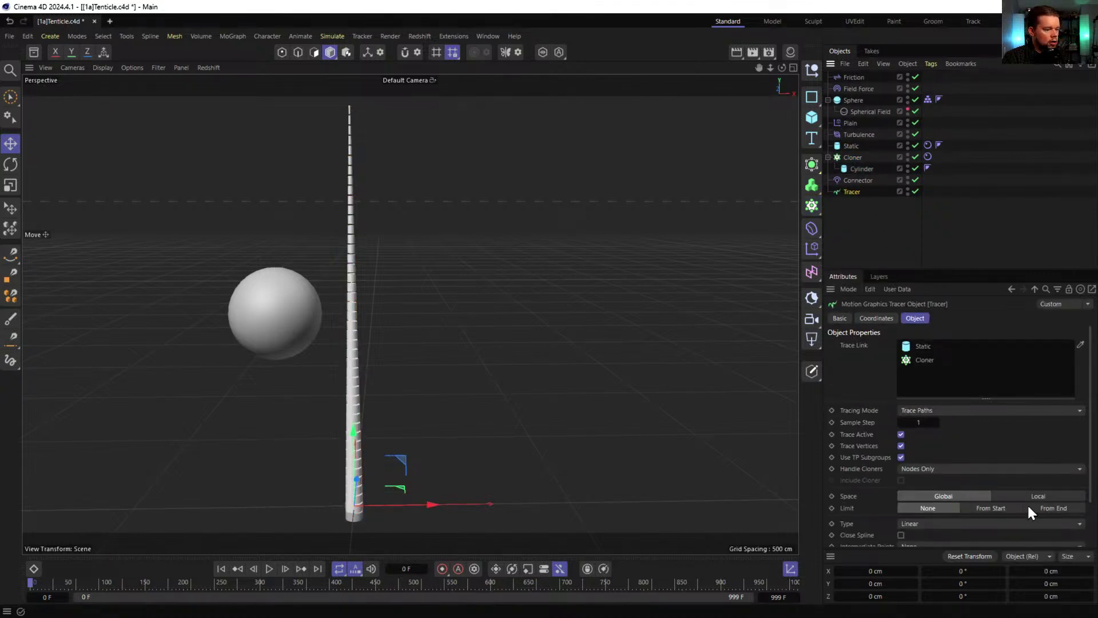
- Hide the Cloner in the viewport and set the Tracer to Connect All Objects with Trace Vertices off
double_click(908, 155)
click(932, 409)
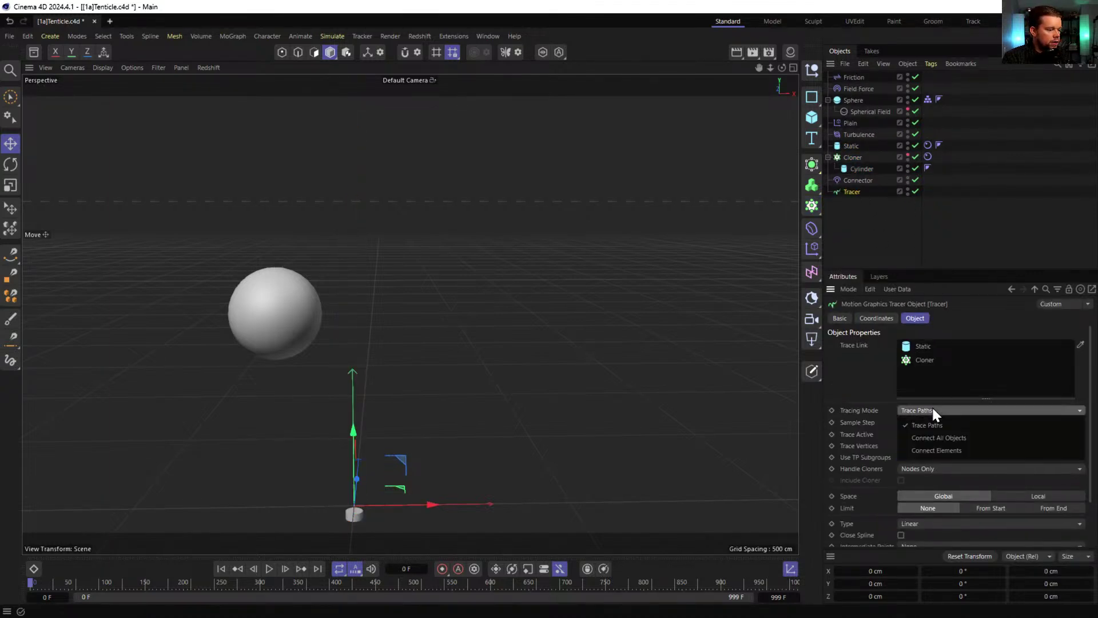
click(973, 439)
click(901, 445)
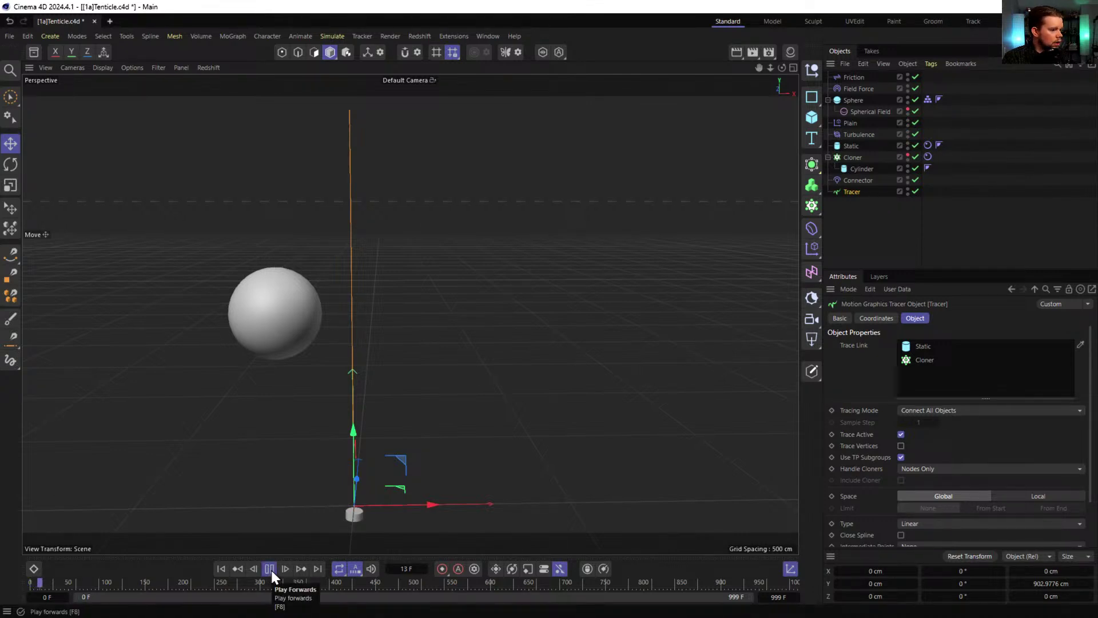
- Toggle the Cloner's viewport visibility during playback to compare the tentacle's motion with the traced spline
click(907, 154)
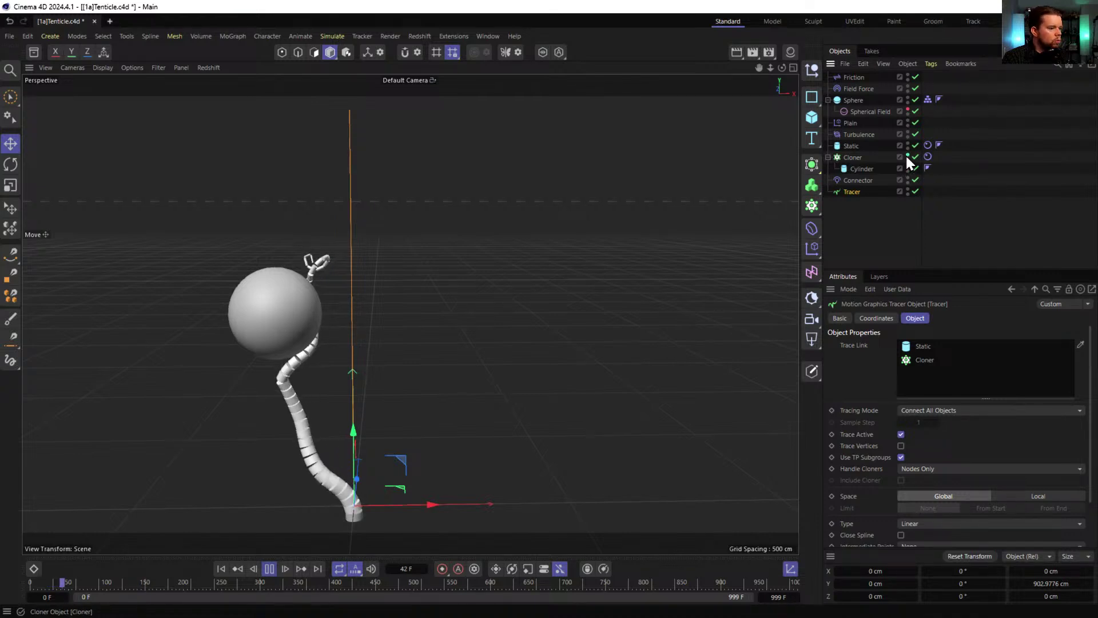
click(907, 153)
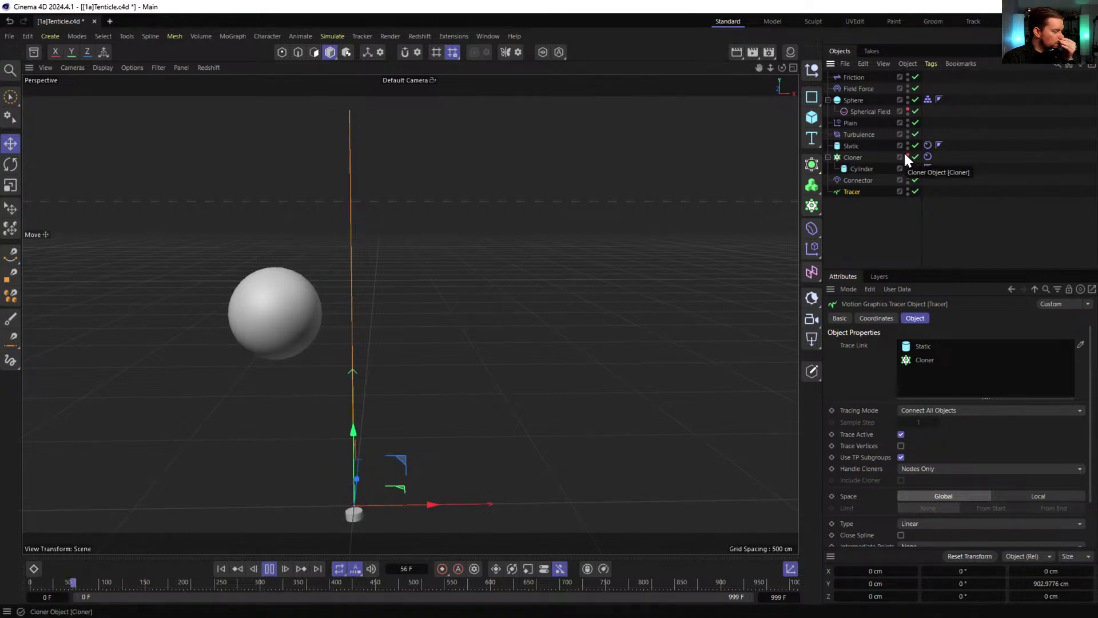
click(906, 153)
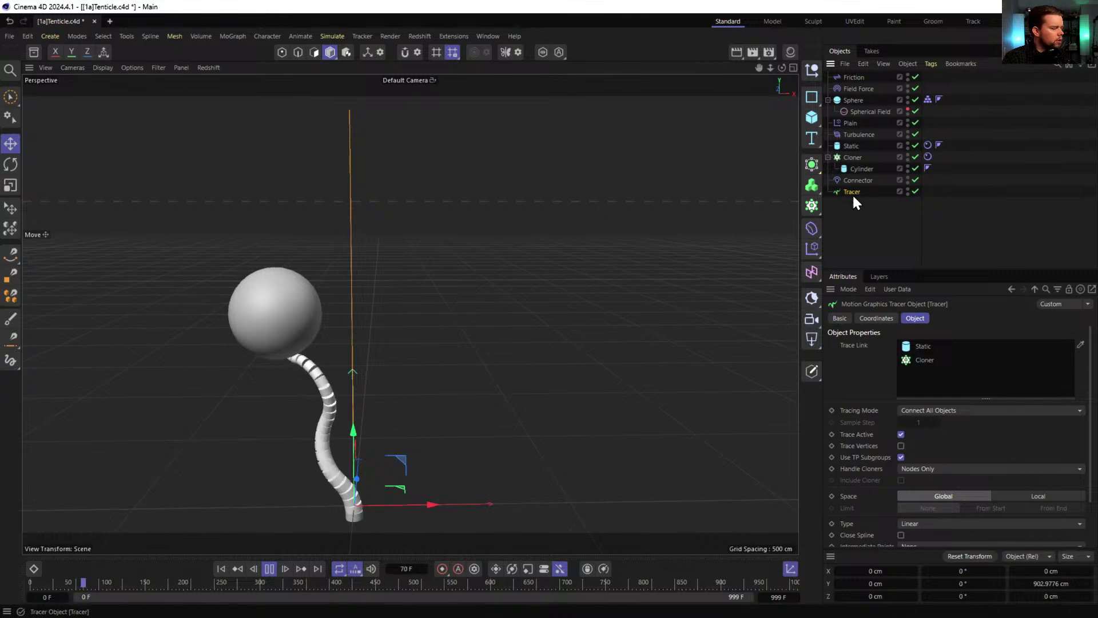
- Add a Matrix in Object mode and assign the Cloner as its object
click(812, 205)
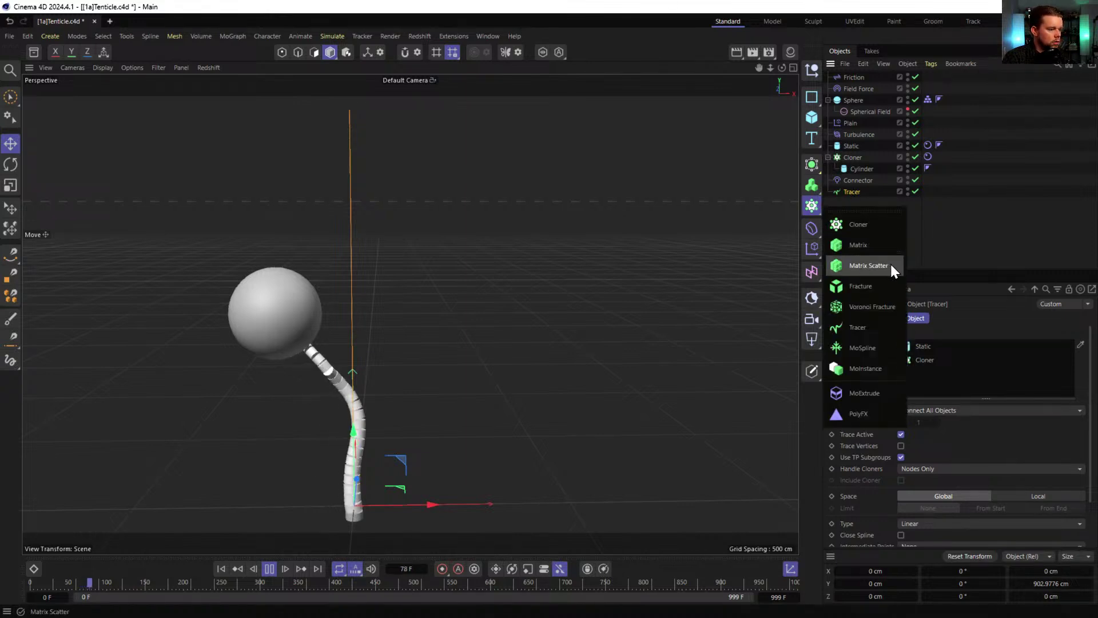
click(870, 244)
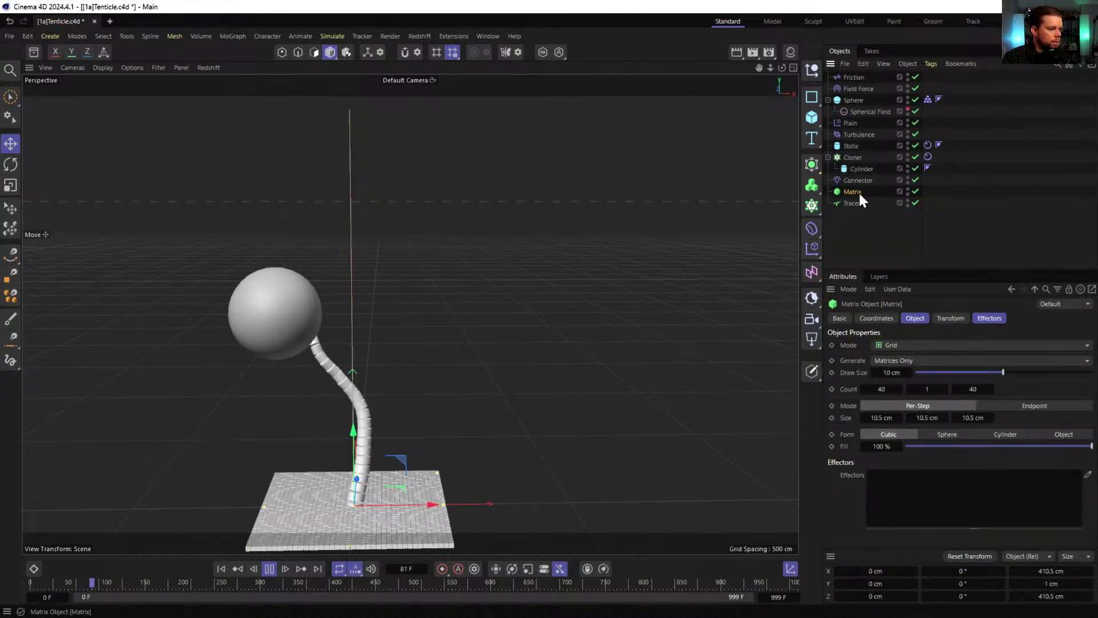
click(914, 345)
click(905, 362)
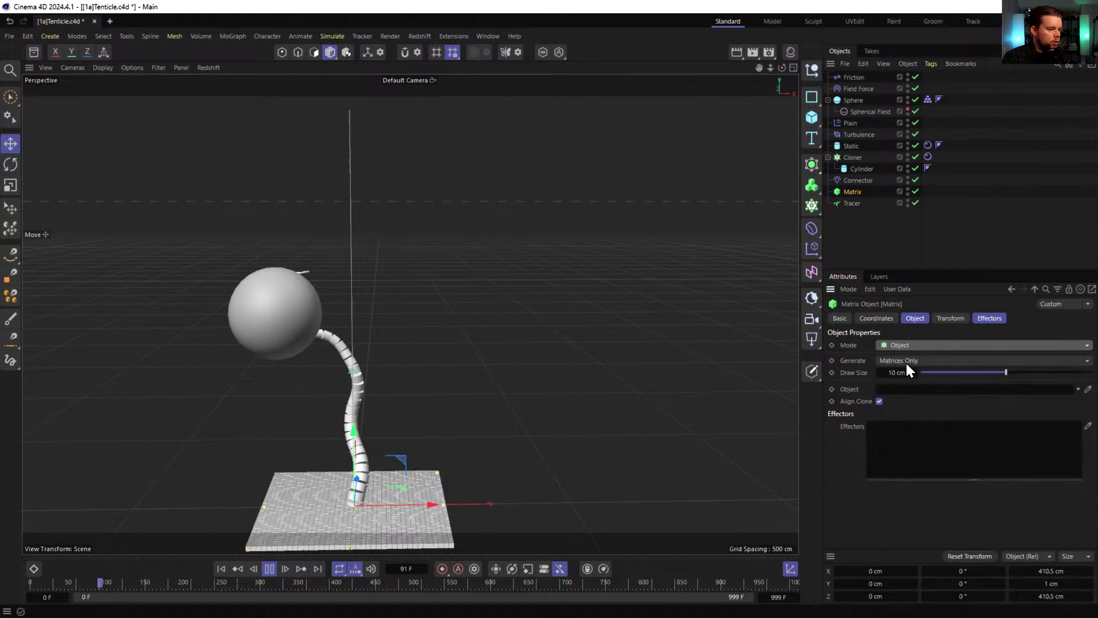
drag(851, 158, 928, 463)
drag(853, 153, 904, 391)
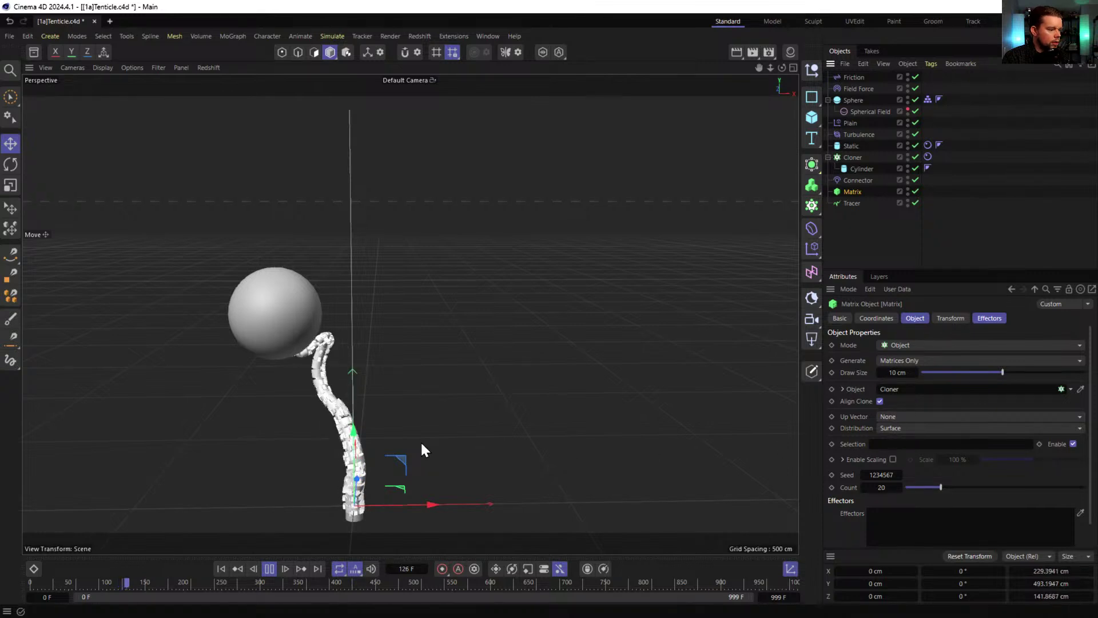
- Set the Matrix distribution to Axis
click(897, 417)
click(901, 428)
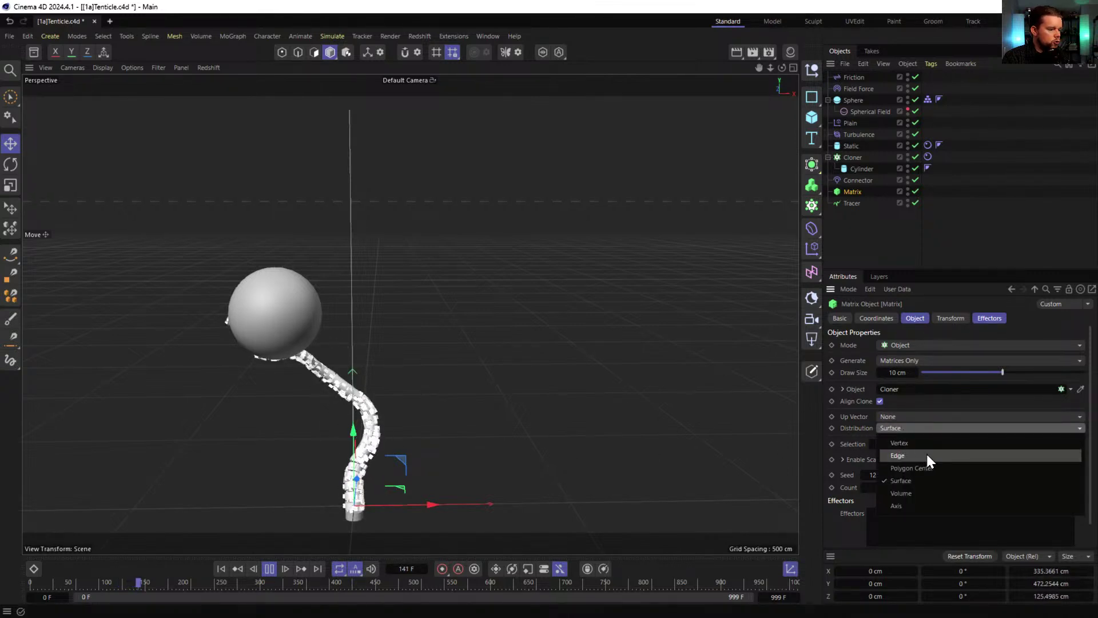
click(923, 506)
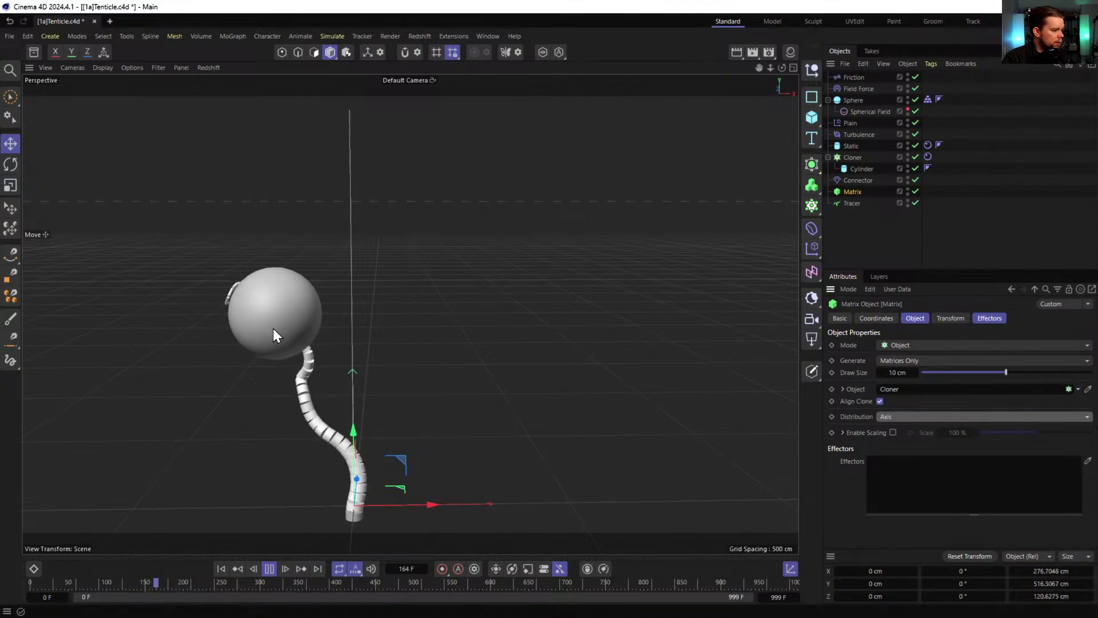
- Replace the Cloner with the Matrix in the Tracer's Trace Link list
click(853, 204)
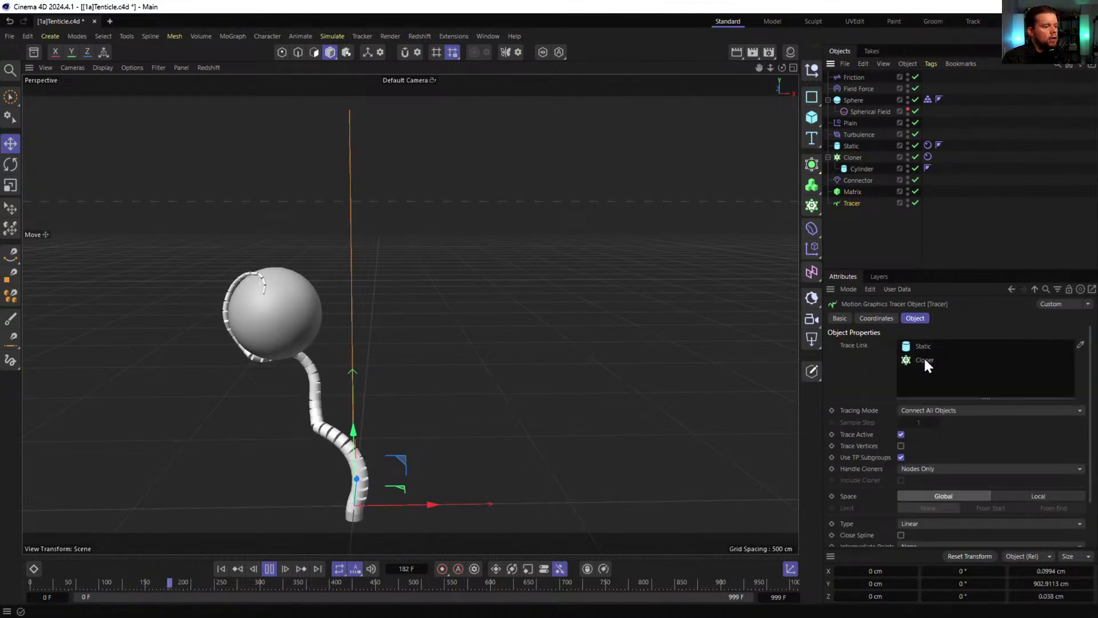
drag(849, 194, 926, 362)
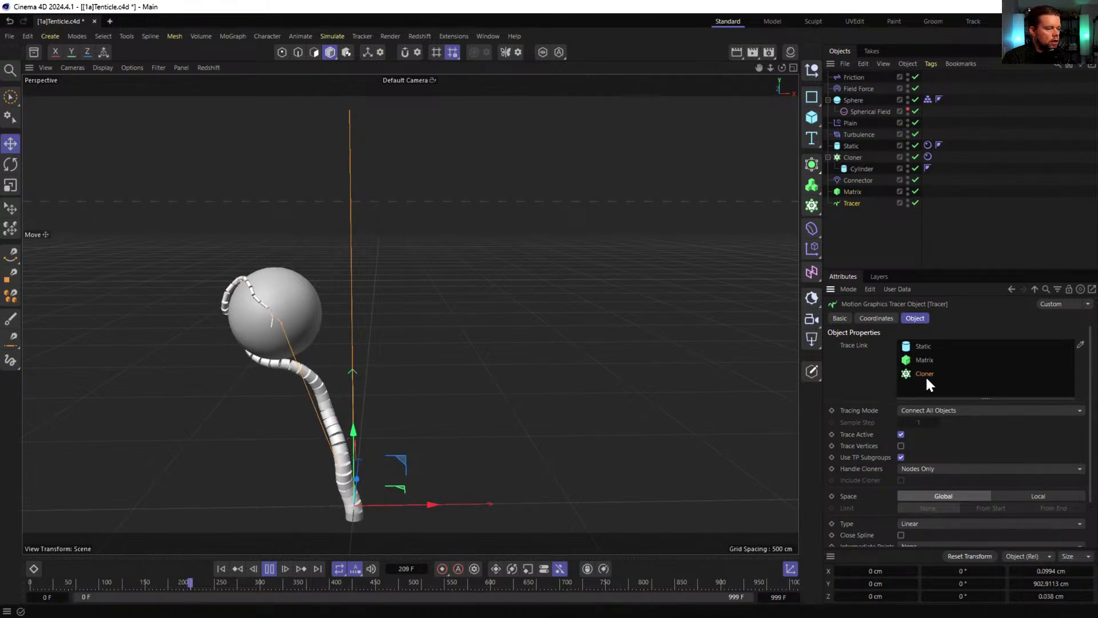
key(Delete)
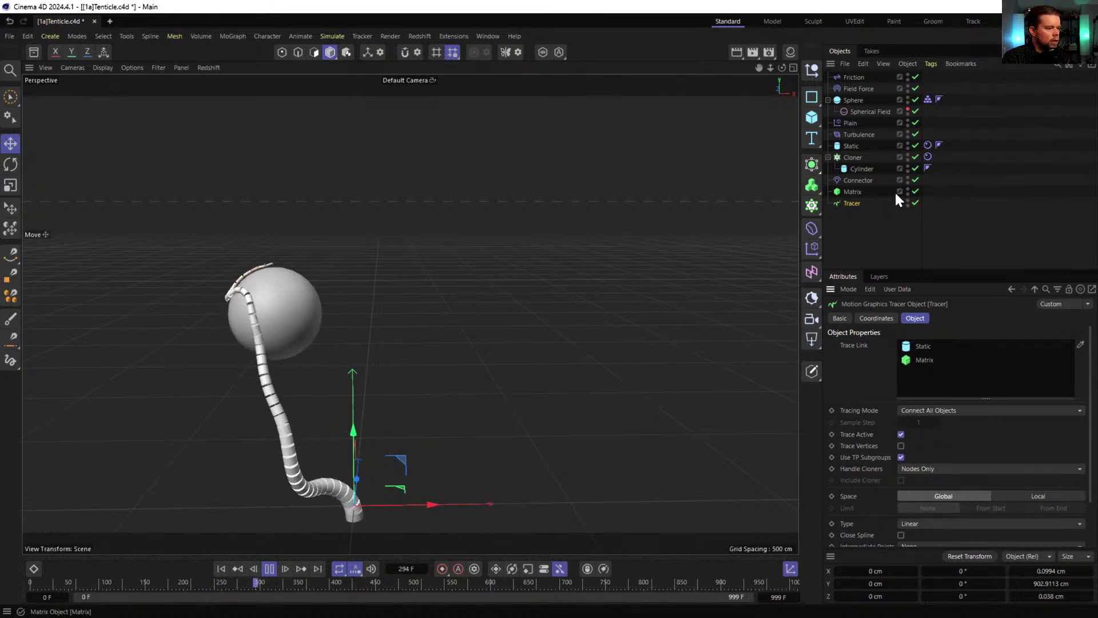
- Hide the Matrix in the viewport and check the traced spline with the Cloner temporarily hidden
click(908, 154)
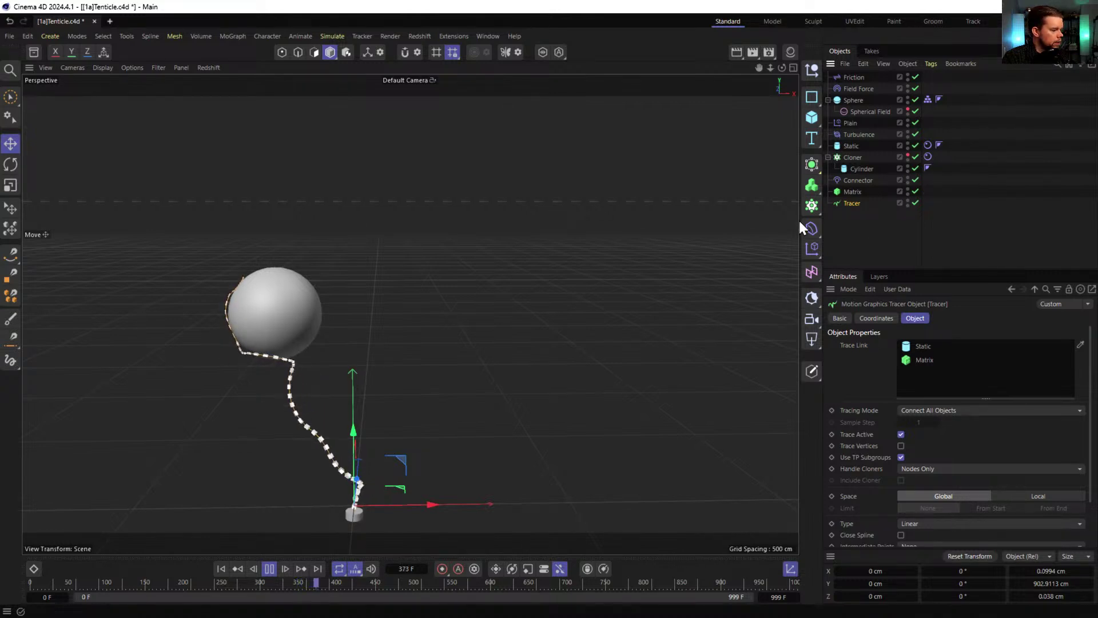
click(906, 188)
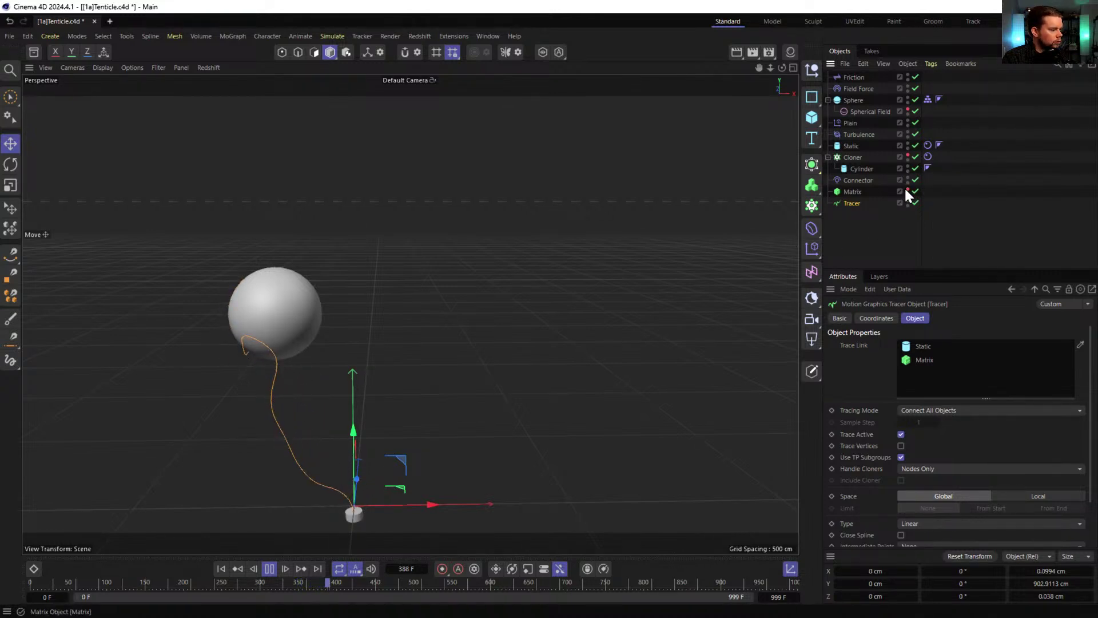
click(907, 155)
- Wrap the Tracer in a Sweep and add an n-Side spline as its profile
click(849, 157)
click(850, 202)
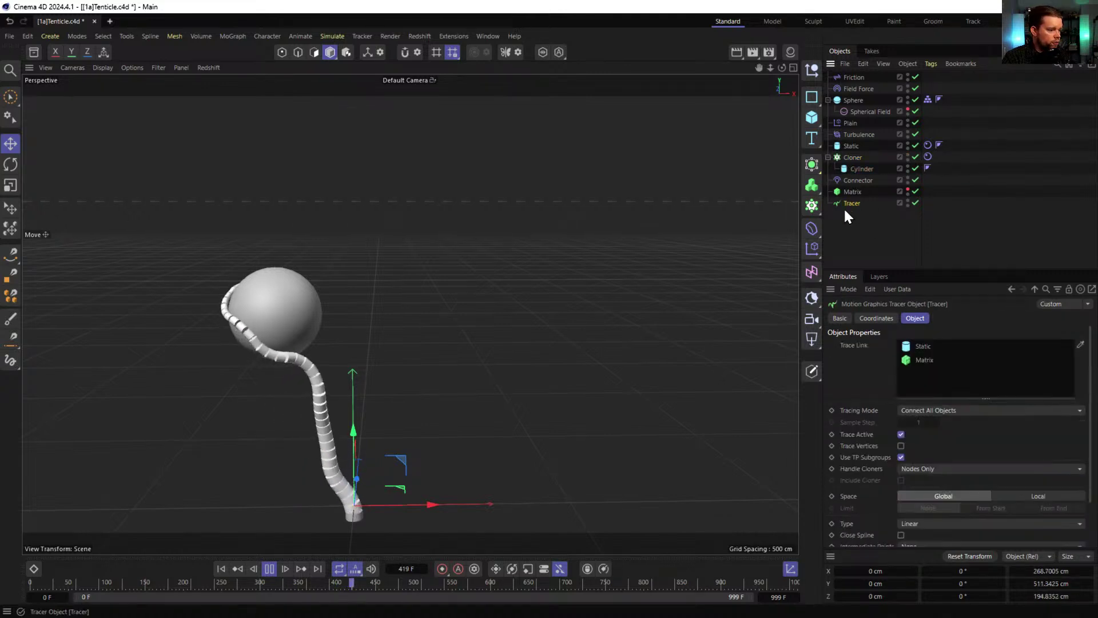
click(812, 164)
click(934, 228)
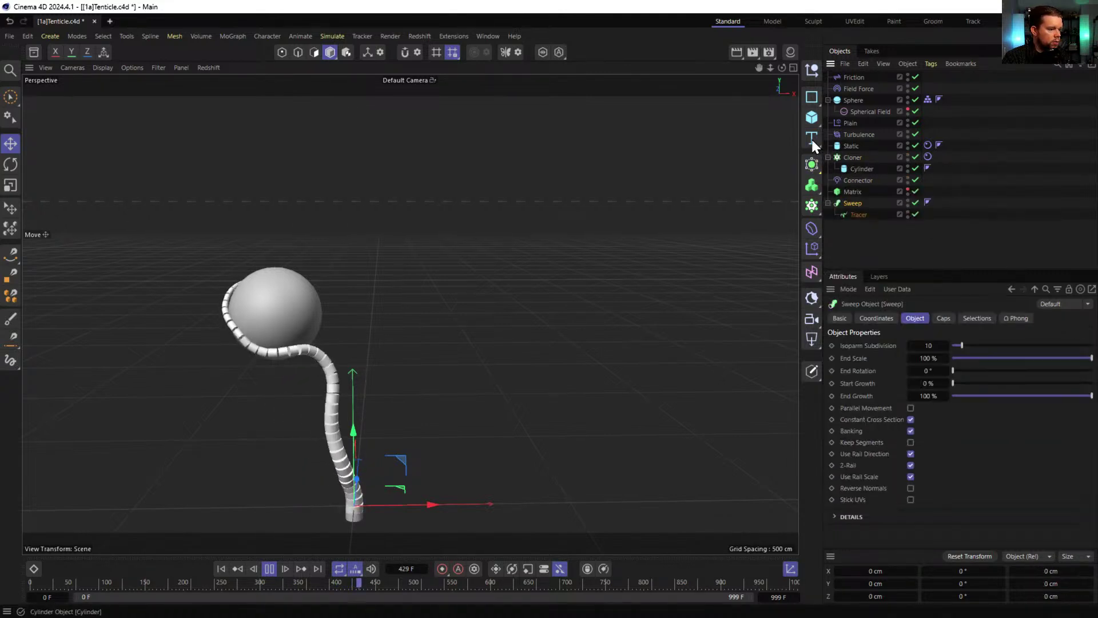
click(812, 97)
shift+click(911, 136)
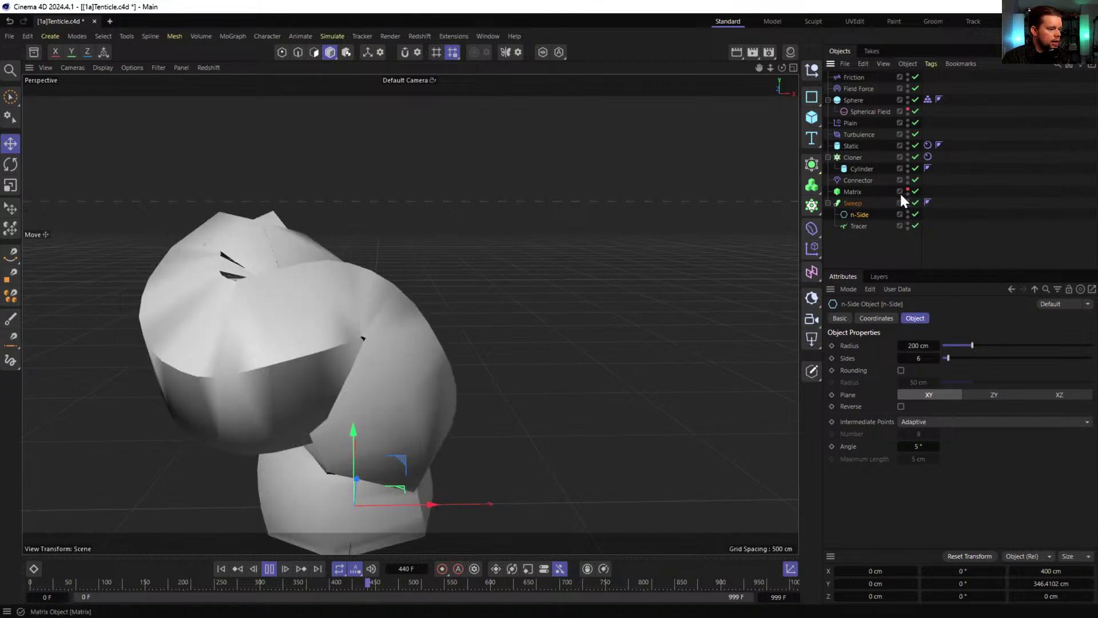
- Scale the n-Side profile down to a radius of about 29.2 cm and set its sides to 12
key(t)
drag(612, 258, 332, 366)
click(859, 214)
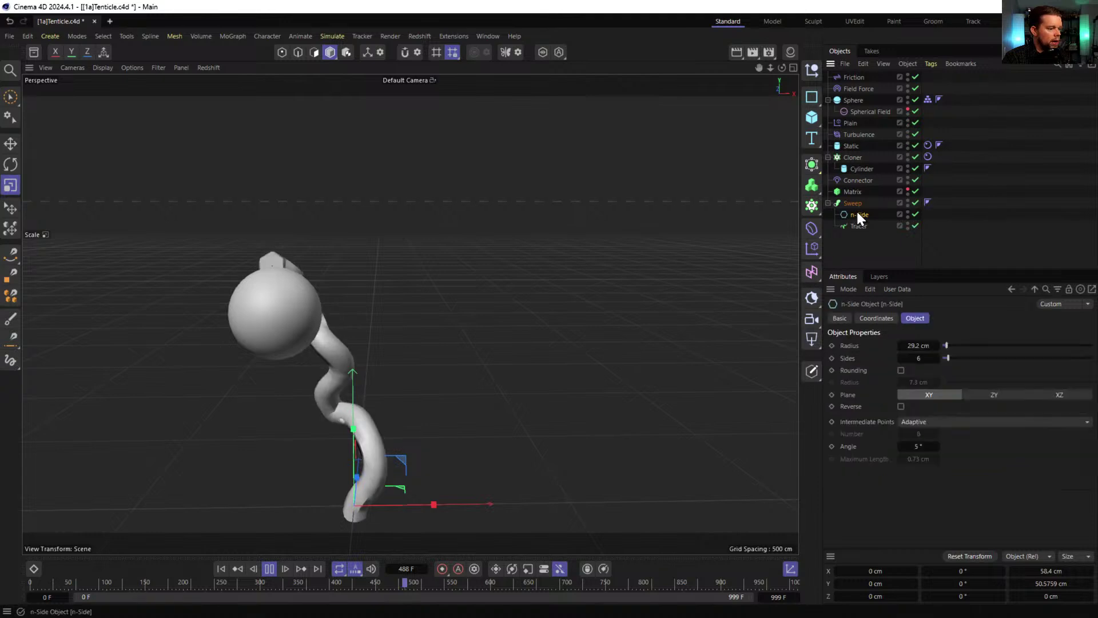
click(919, 359)
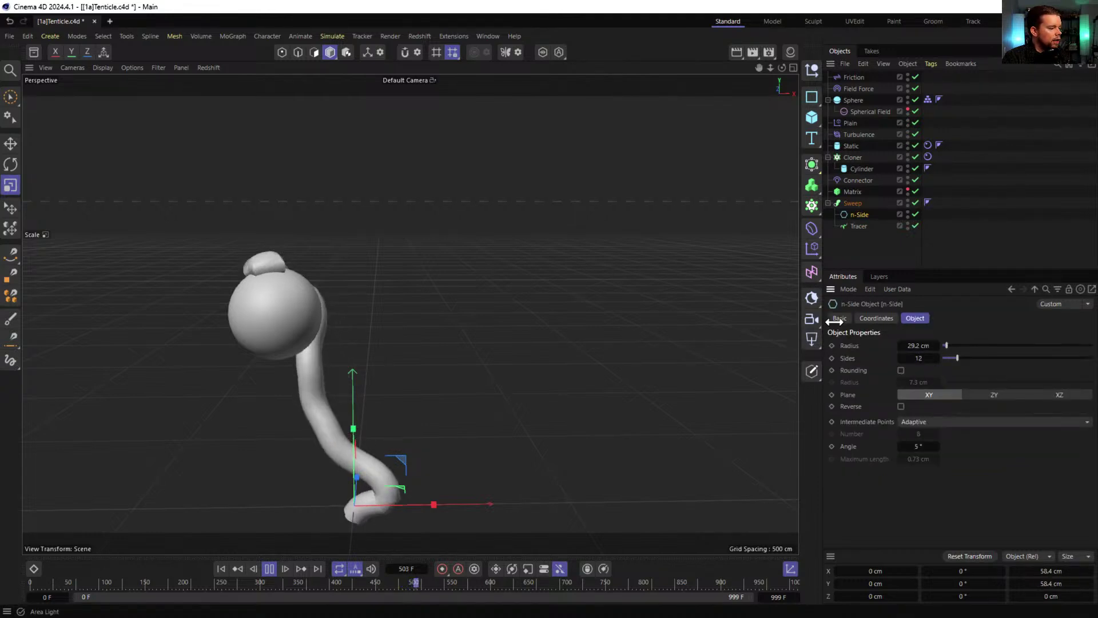
- Taper the Sweep with an End Scale of 12% and hide the Cloner in the viewport
click(853, 204)
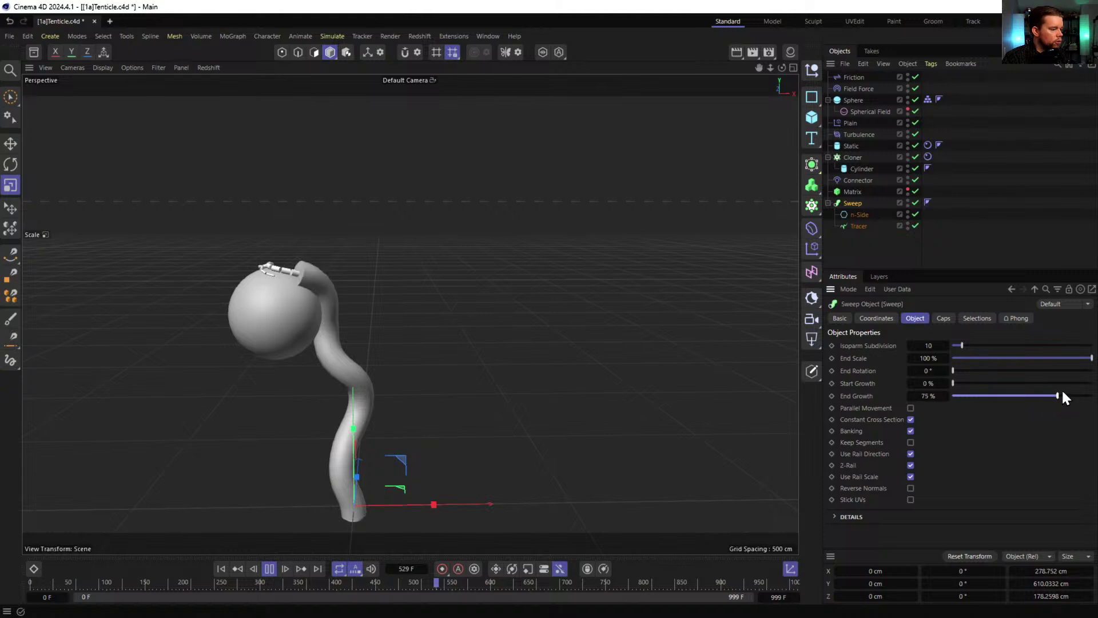
drag(1025, 360, 969, 376)
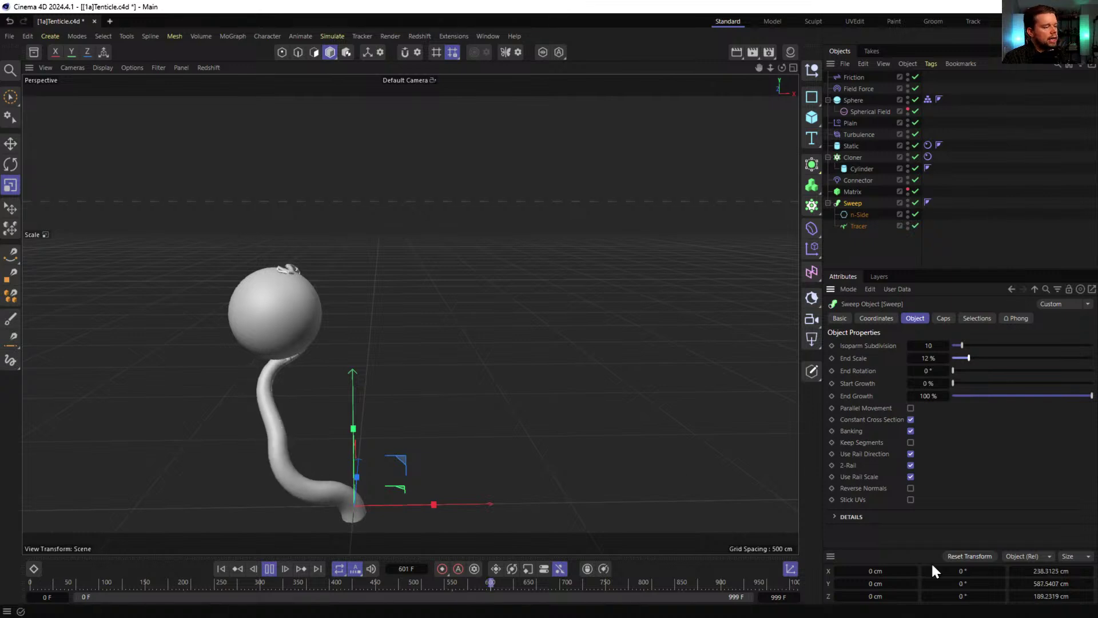
click(851, 516)
scroll(874, 424, down, 4)
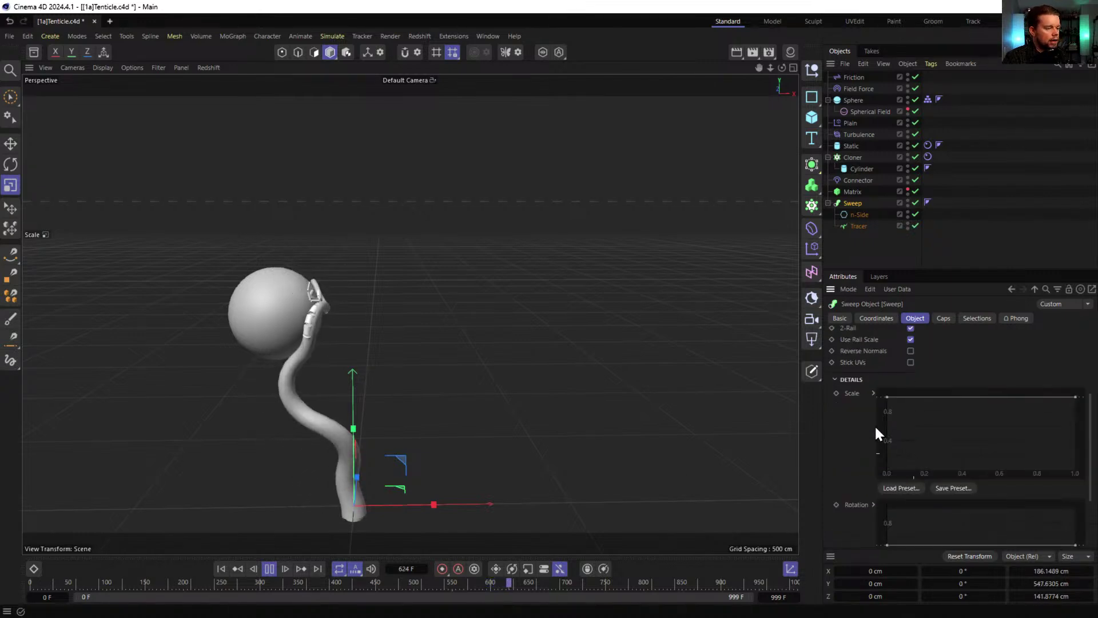
click(851, 379)
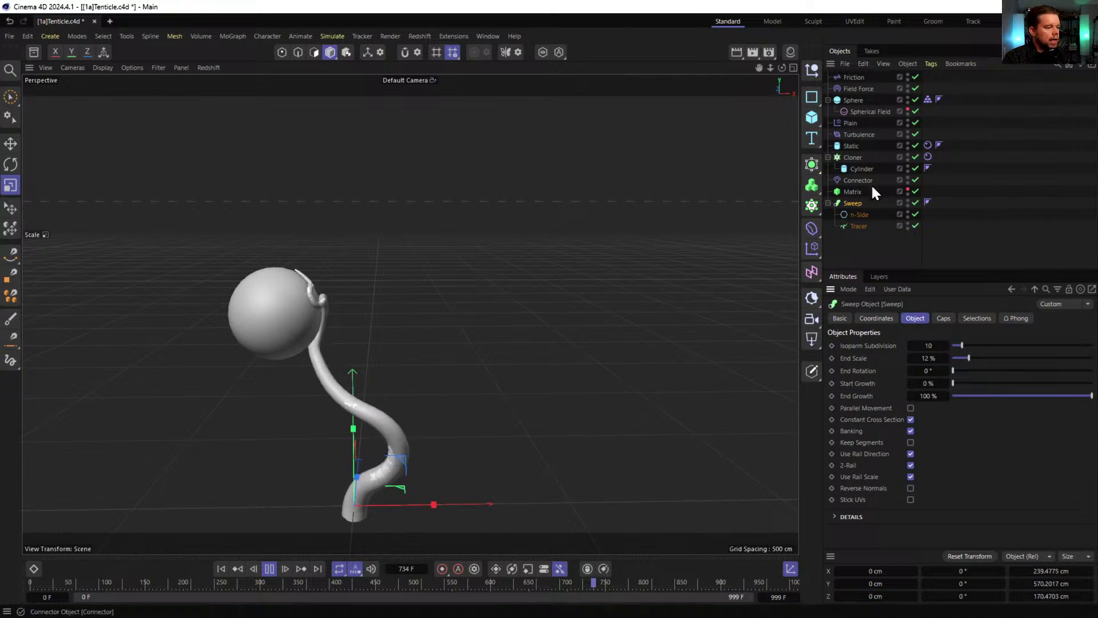
click(908, 155)
alt+drag(327, 369, 268, 360)
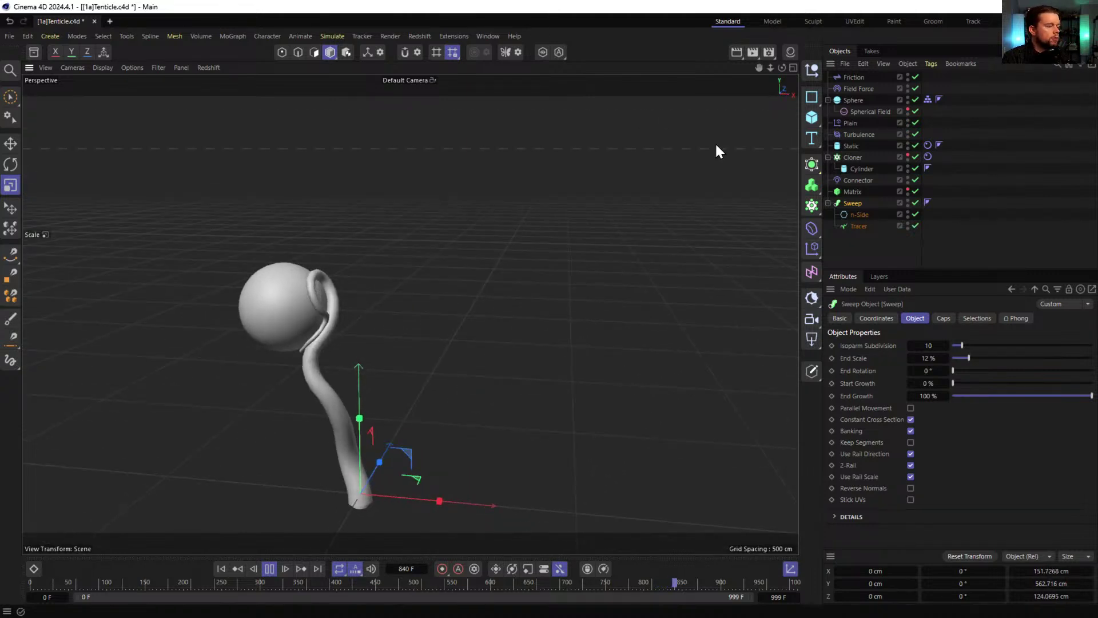
- Create a Null and group the Static cylinder, Cloner, Connector, Matrix and Sweep inside it
click(810, 70)
drag(846, 76, 855, 154)
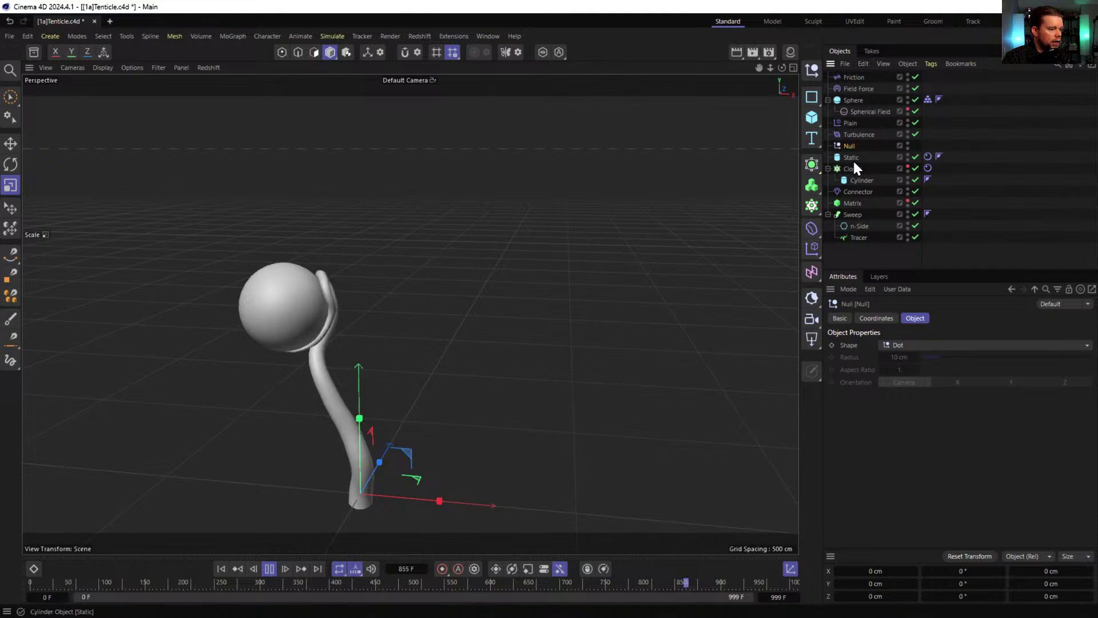
click(853, 160)
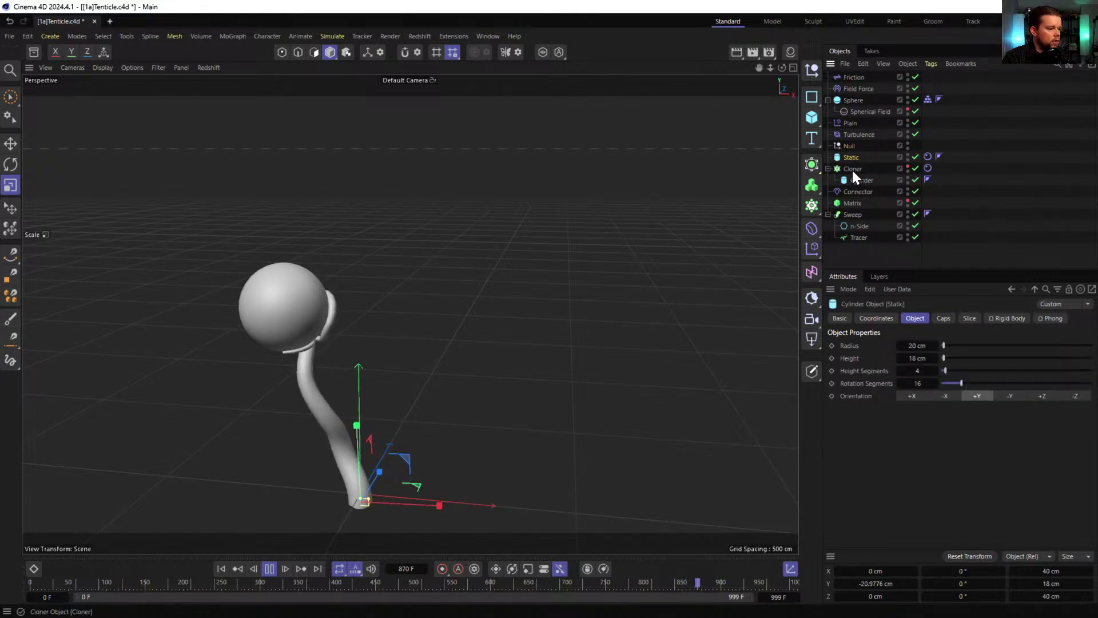
ctrl+click(853, 169)
ctrl+click(855, 193)
ctrl+click(852, 204)
ctrl+click(847, 215)
drag(849, 147, 848, 146)
click(849, 146)
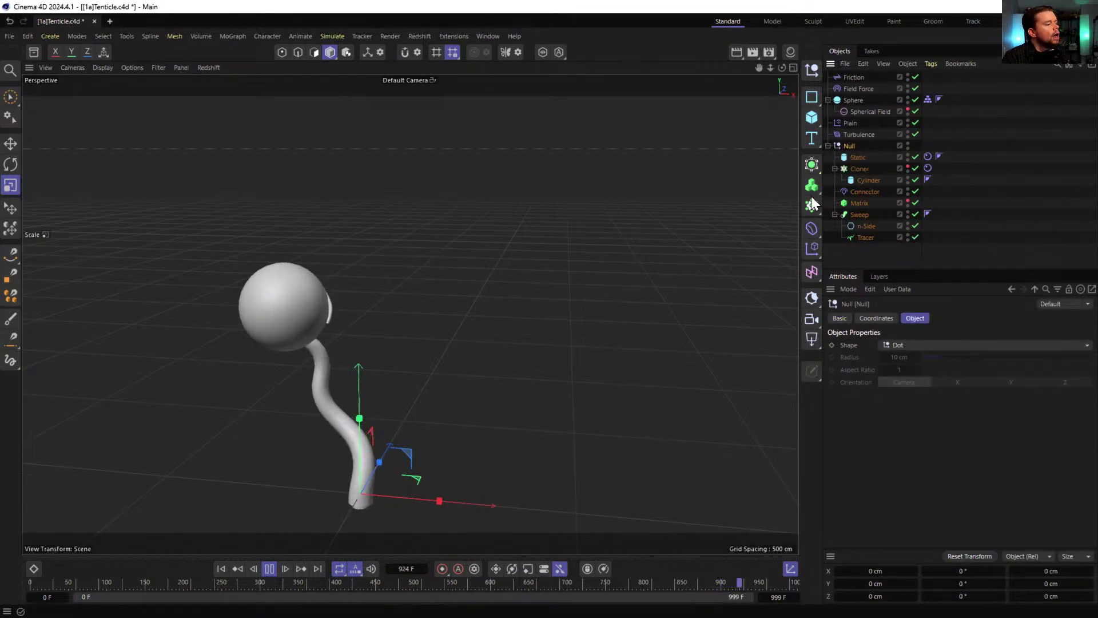
- Save the scene, then replay the simulation from the start and pull on the Static base to test the tentacle
click(858, 203)
key(e)
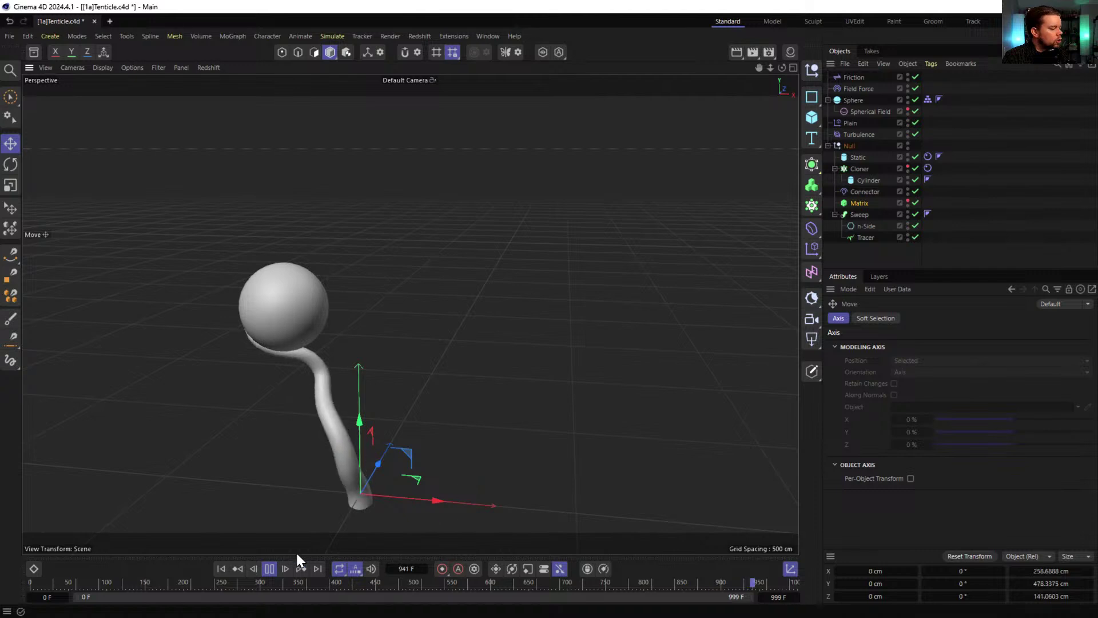
click(221, 568)
key(ctrl+s)
click(269, 568)
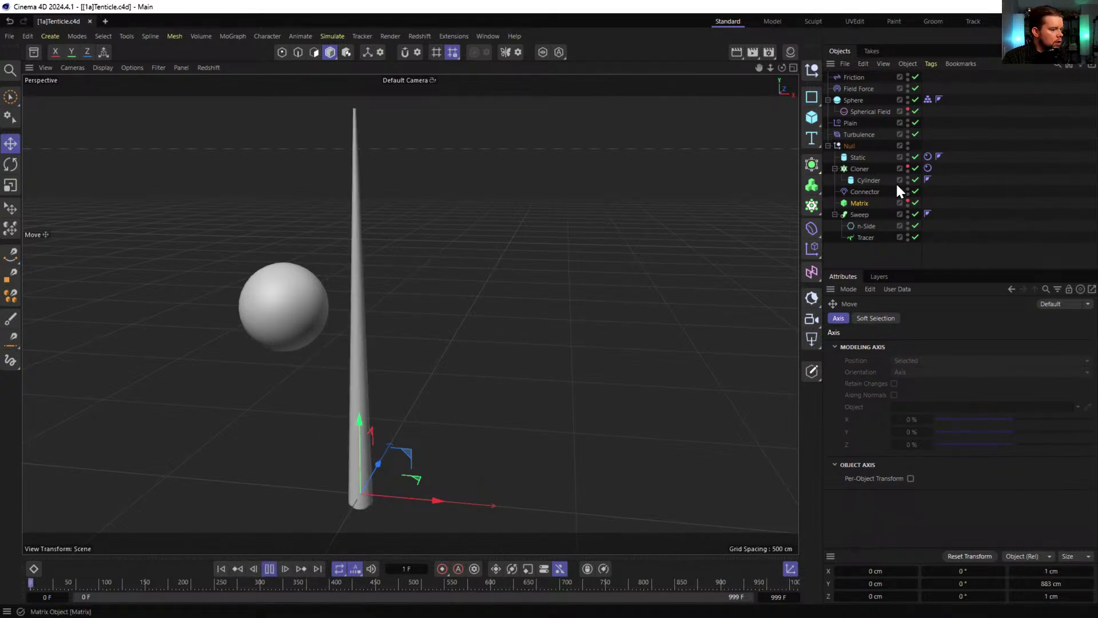
click(859, 156)
drag(417, 478, 564, 356)
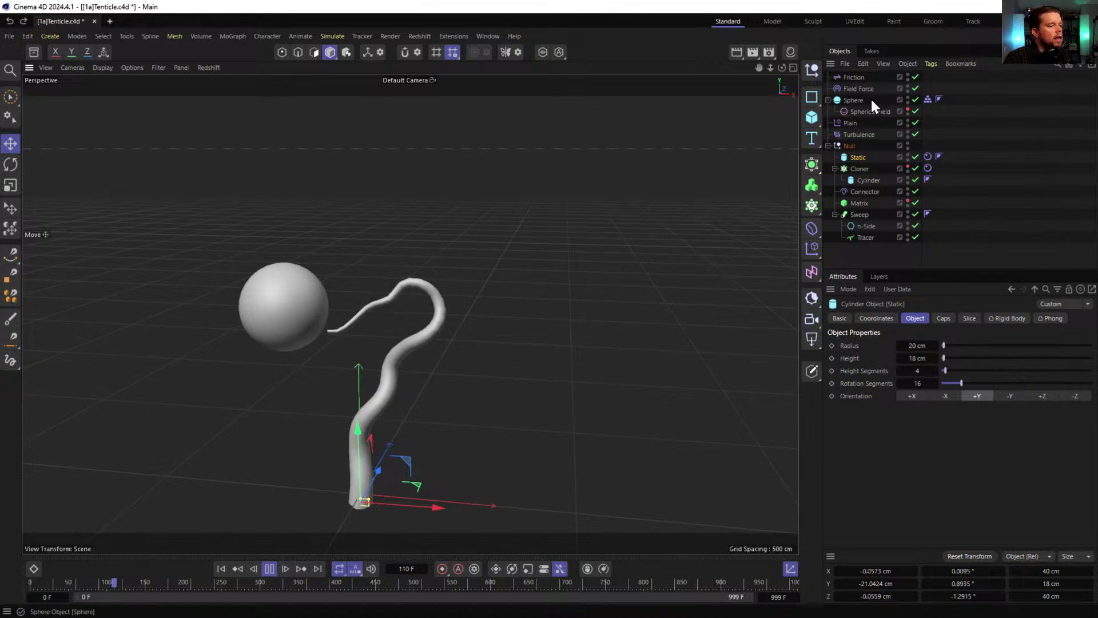
- Collapse the tentacle's Null, rename it as 1 and duplicate it
click(828, 146)
double_click(849, 146)
text(1)
key(Return)
ctrl+drag(842, 144, 843, 86)
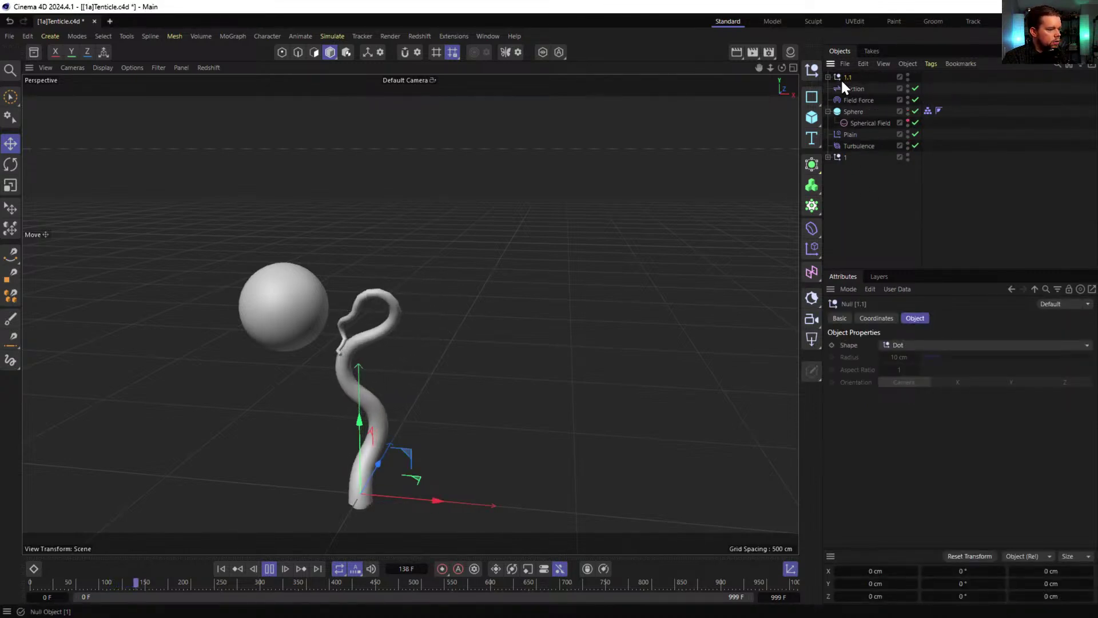
- Rewind the animation, place the duplicated Null below Null 1 and rename it as 2
click(269, 568)
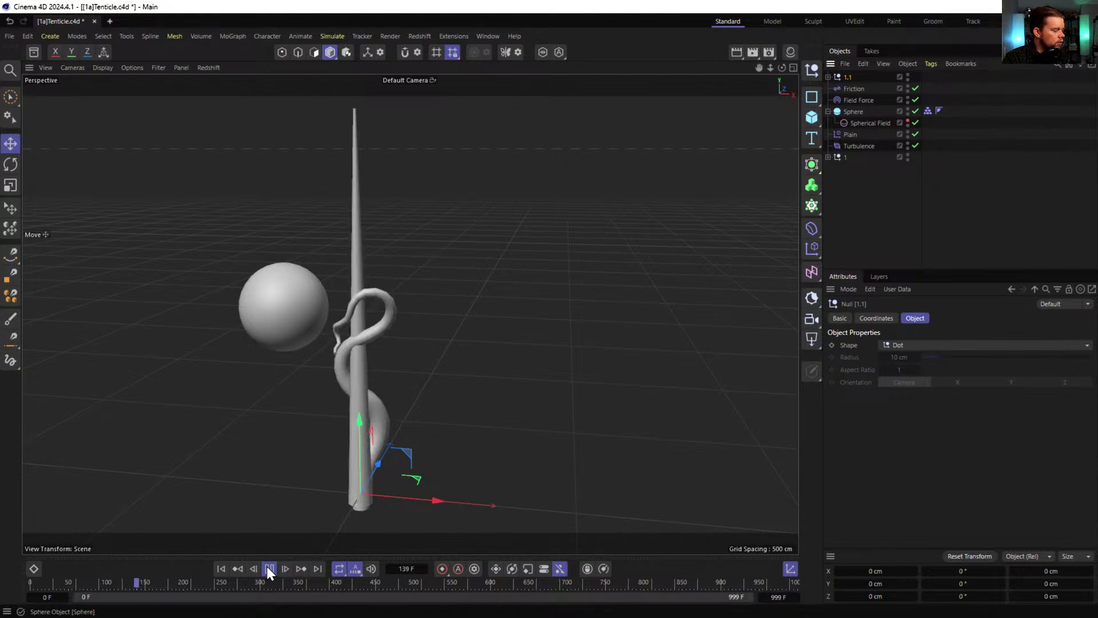
click(220, 568)
drag(844, 77, 843, 166)
double_click(850, 157)
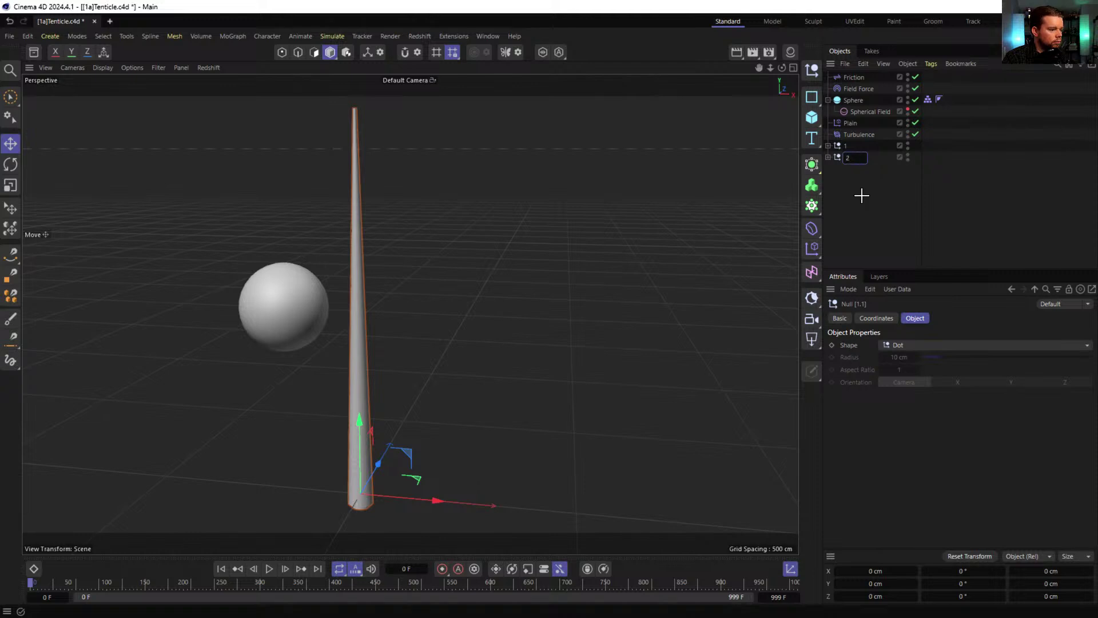
click(861, 195)
- Move Null 2 about 164 cm along Z and start playing the simulation
click(839, 159)
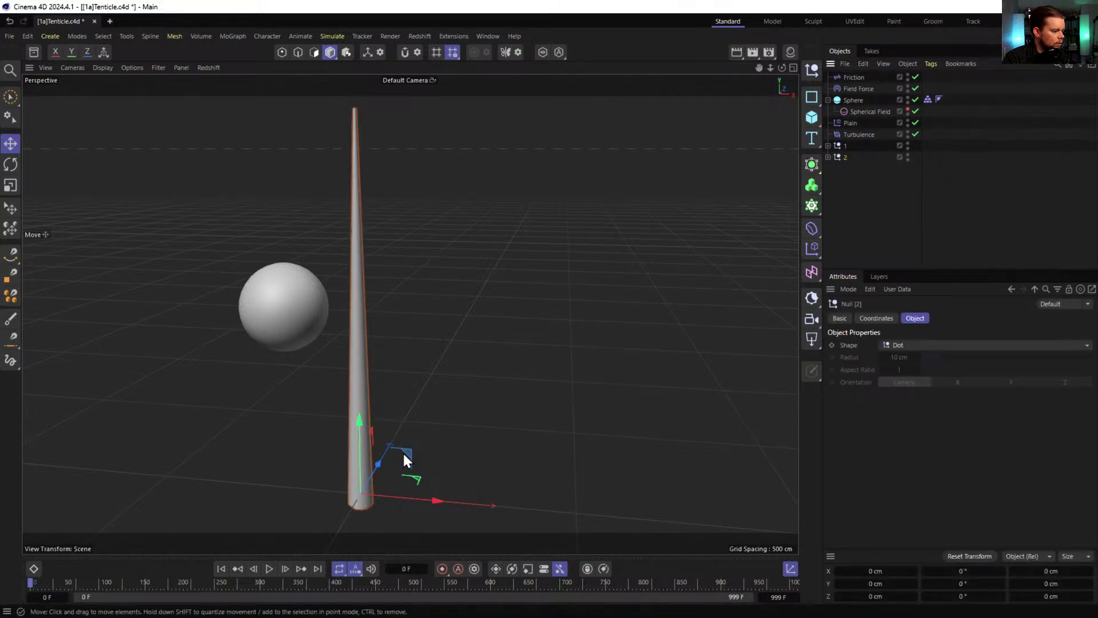
mouse_move(379, 463)
mouse_down()
mouse_move(400, 447)
mouse_move(274, 469)
mouse_move(366, 462)
mouse_up()
click(269, 569)
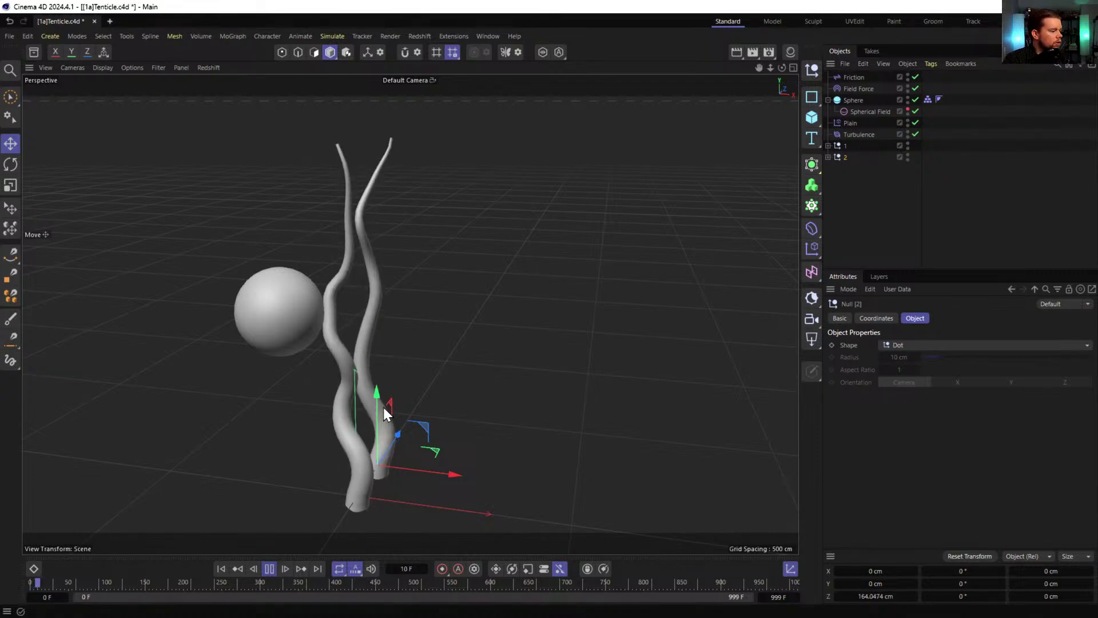
- Examine from several angles how the two tentacles collide and wrap around the sphere, then rewind the animation
alt+drag(297, 380, 283, 380)
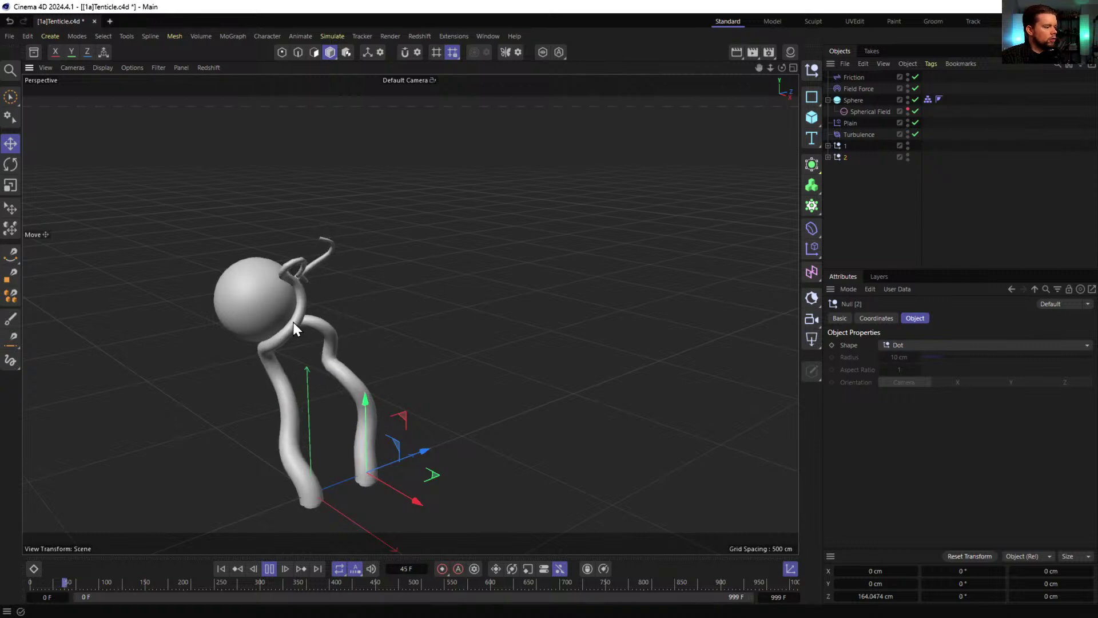
alt+drag(295, 312, 373, 452)
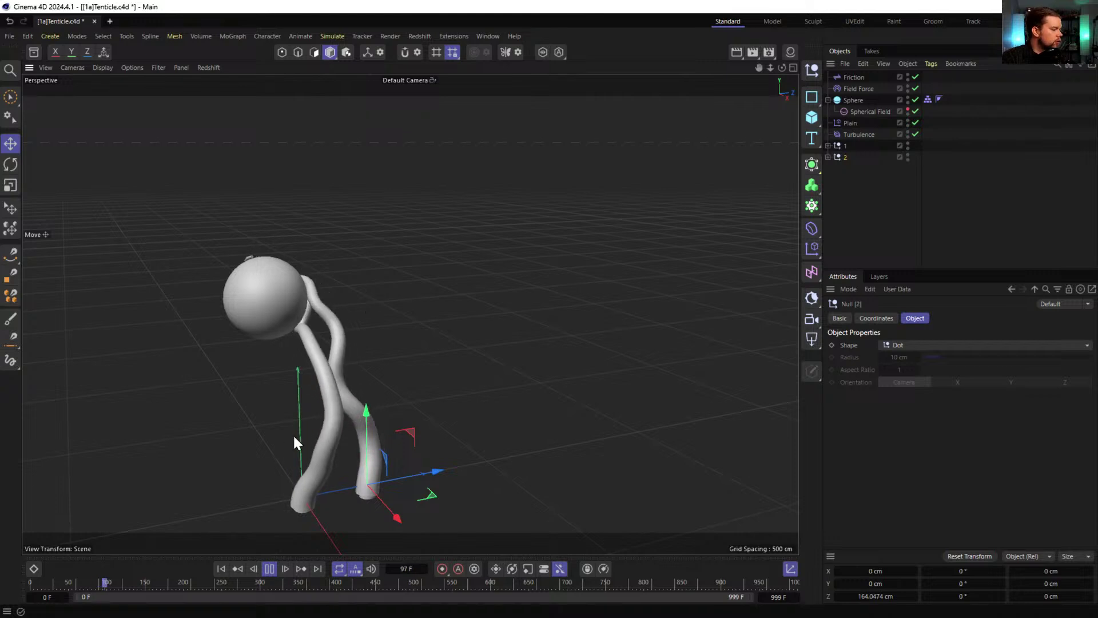
alt+drag(331, 391, 561, 371)
scroll(391, 316, up, 3)
alt+drag(393, 312, 552, 314)
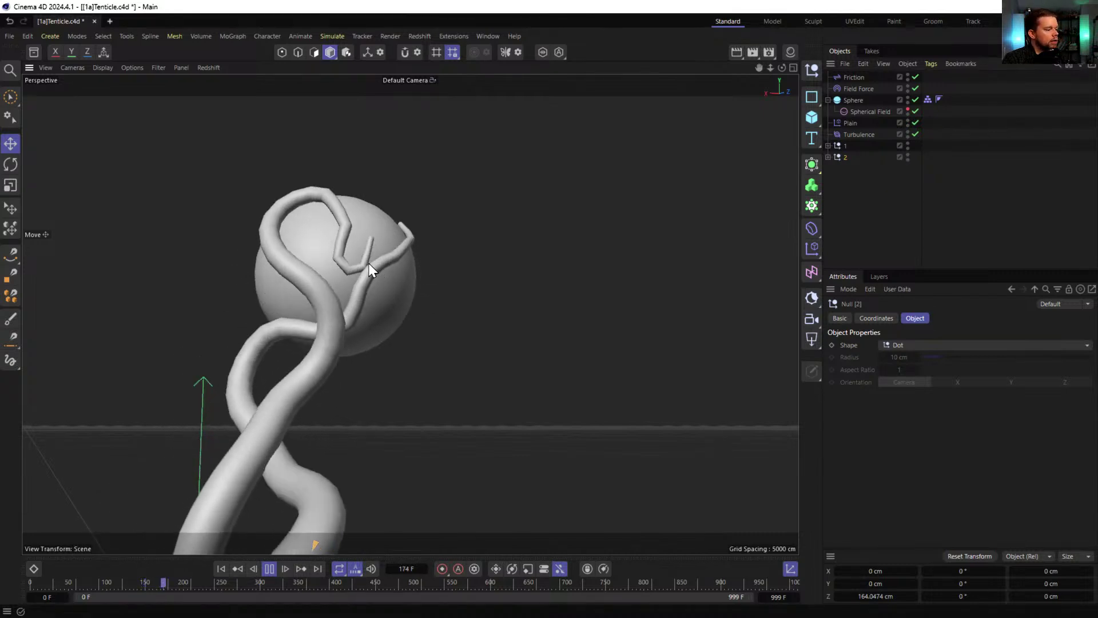
scroll(369, 293, down, 5)
alt+drag(292, 303, 367, 304)
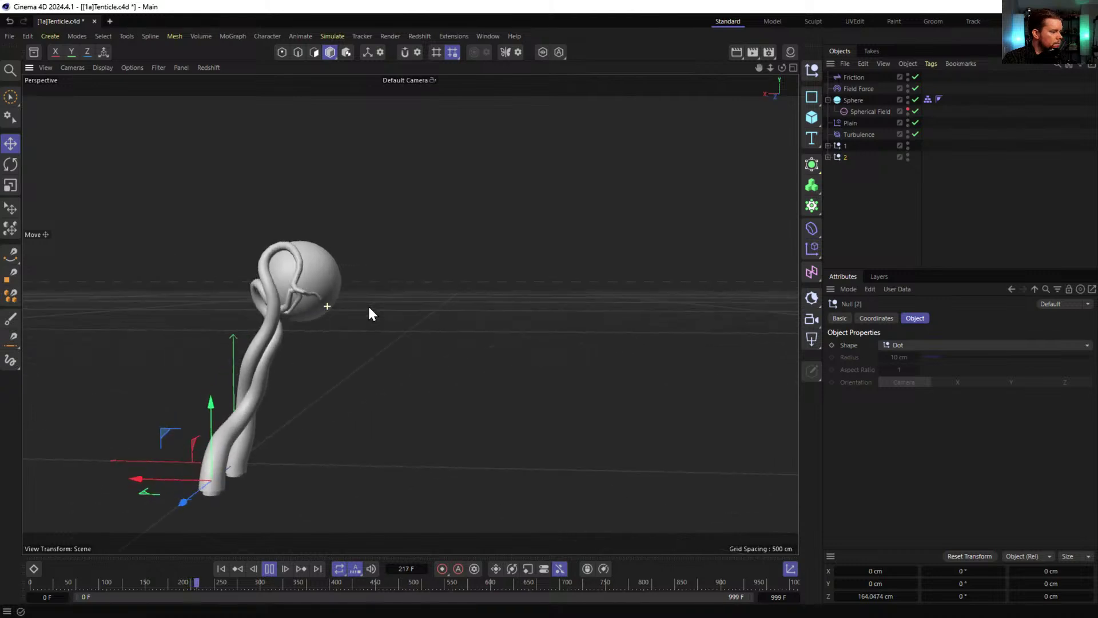
click(269, 569)
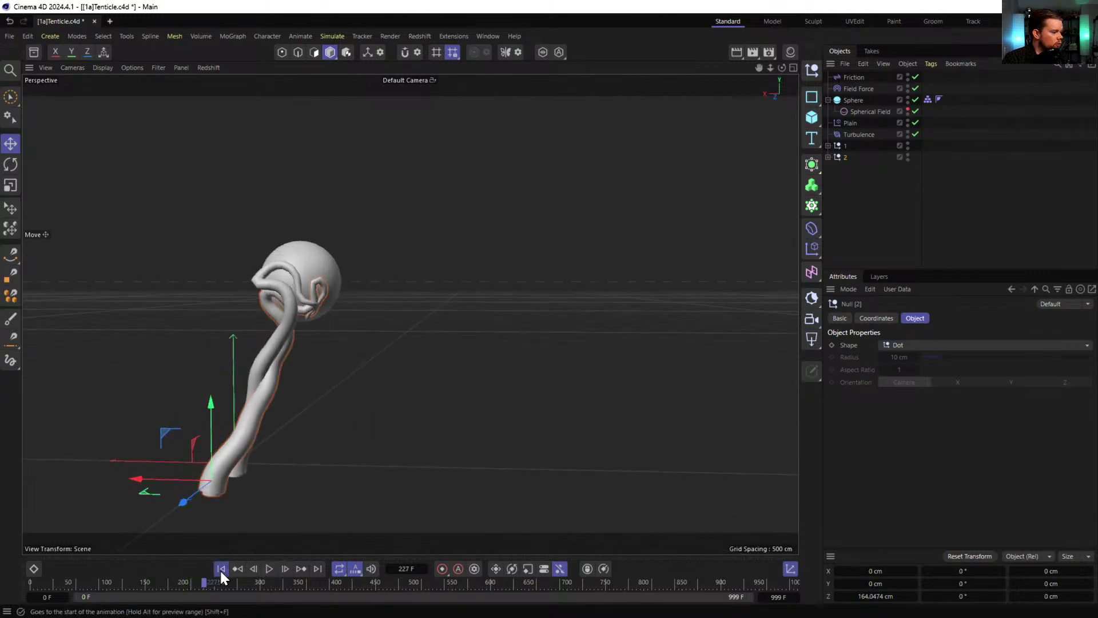
click(221, 568)
- Set the Count of both tentacles' Cloners to 55
click(827, 156)
click(828, 145)
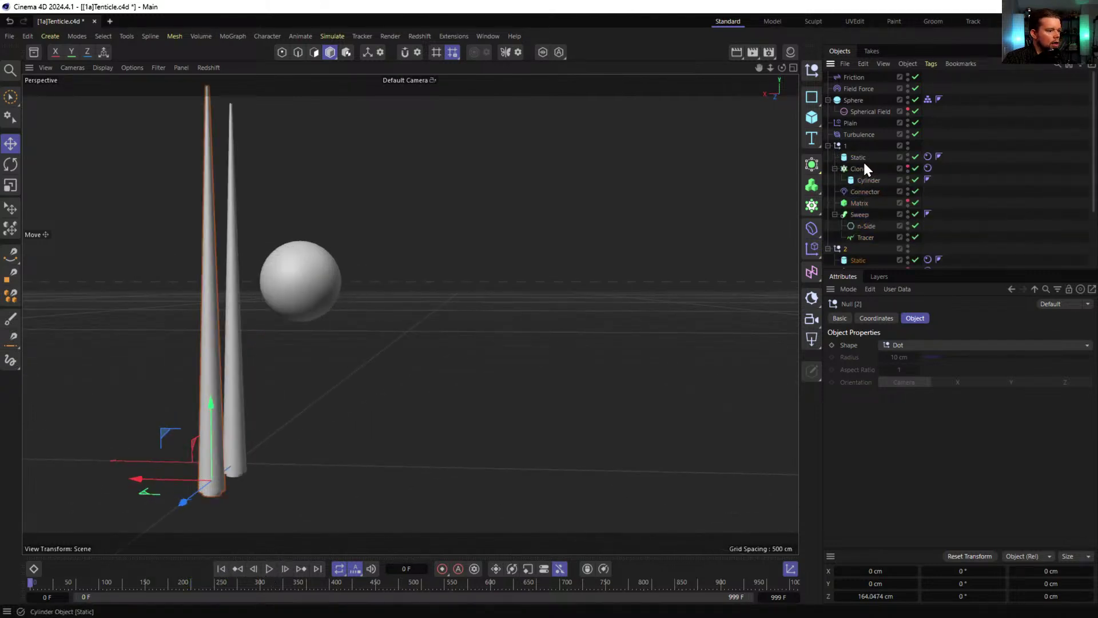
click(864, 166)
scroll(865, 171, down, 3)
ctrl+click(864, 203)
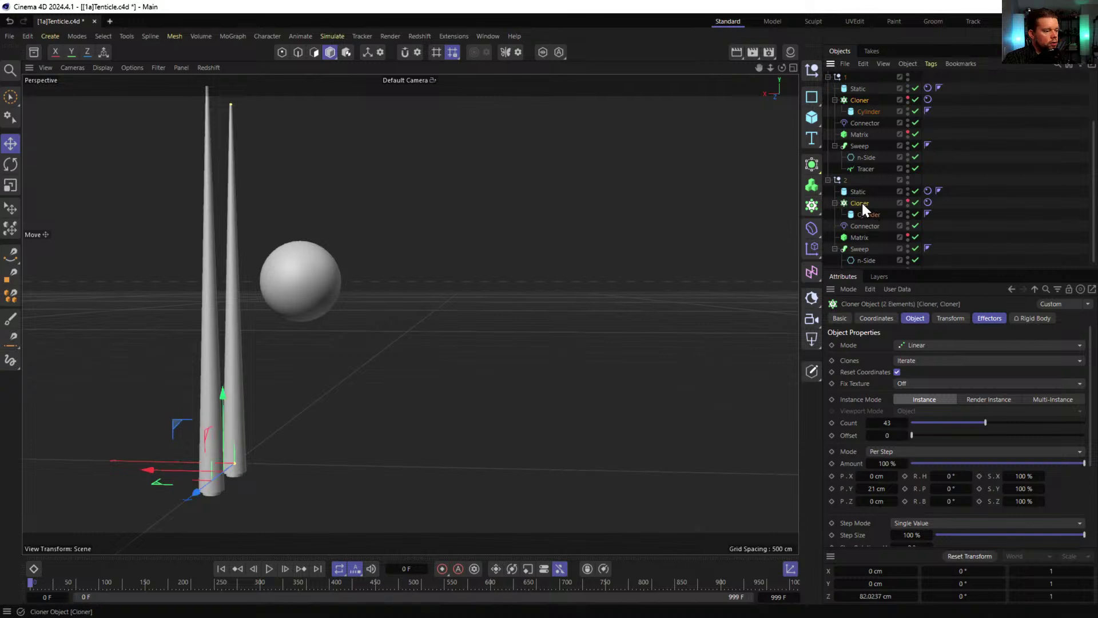
double_click(890, 423)
text(55)
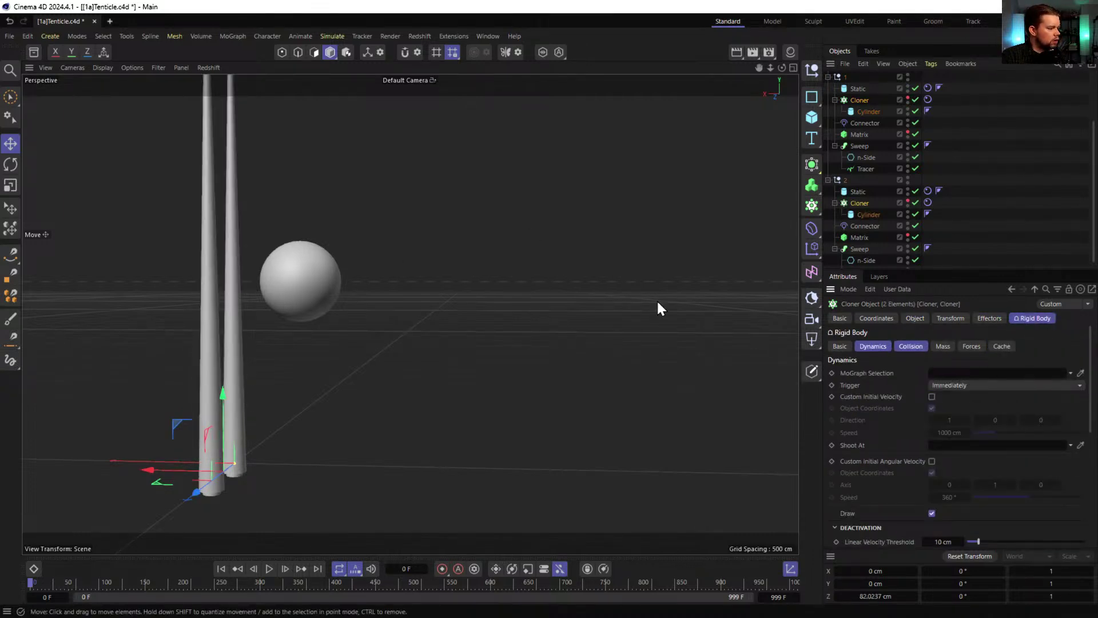
- Play the simulation from the start twice to check the lengthened tentacles, rewinding each time
scroll(878, 240, down, 1)
alt+middle_drag(309, 364, 324, 462)
scroll(331, 393, down, 3)
click(270, 568)
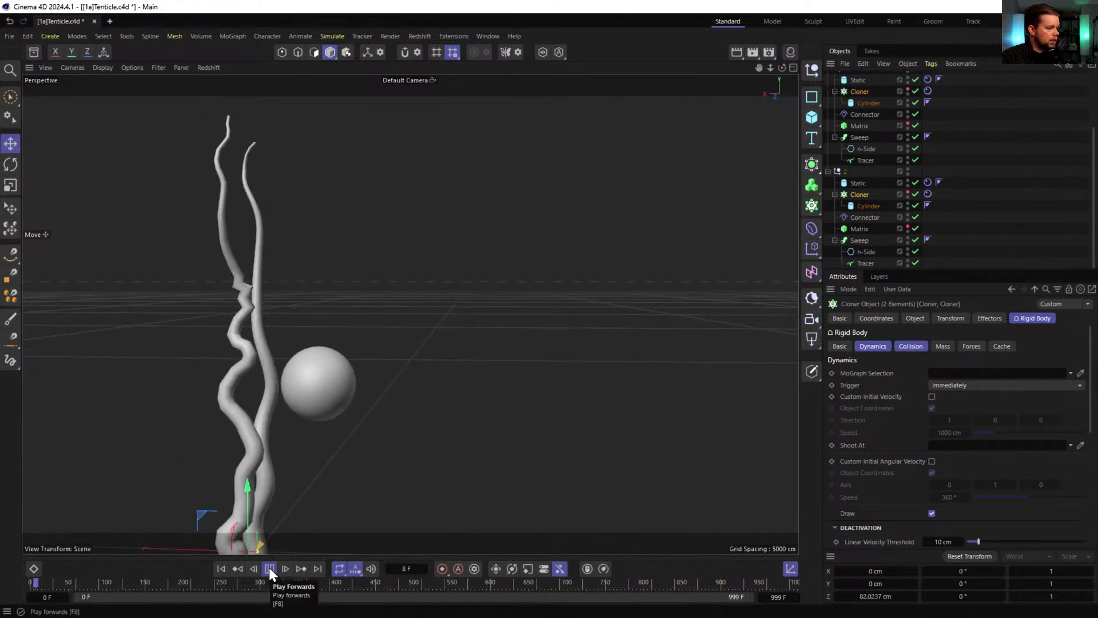
click(270, 568)
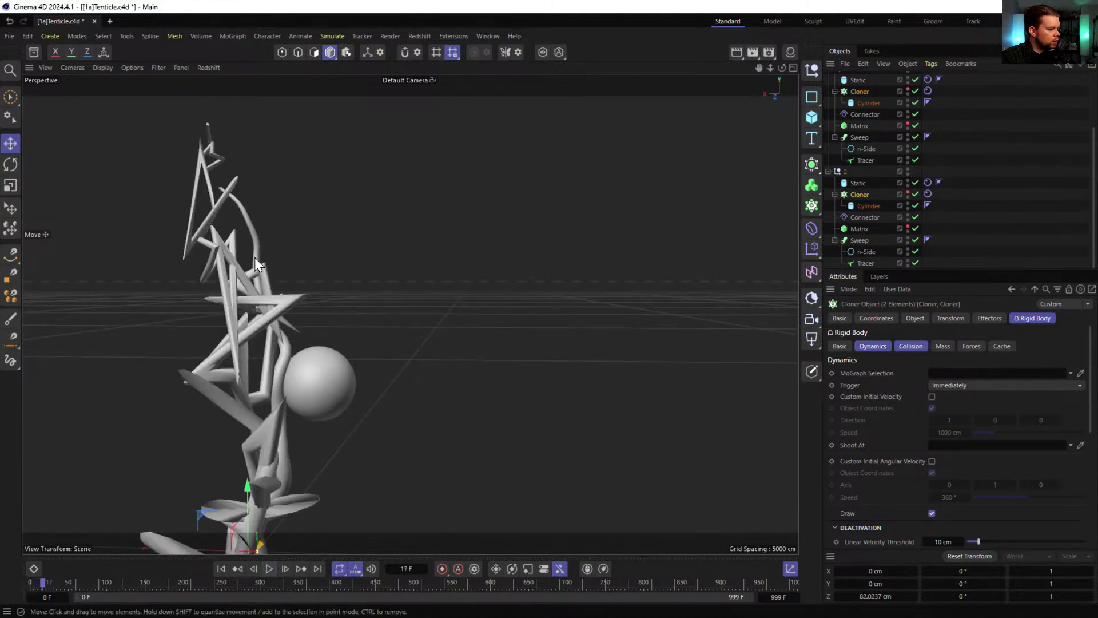
click(221, 568)
click(267, 568)
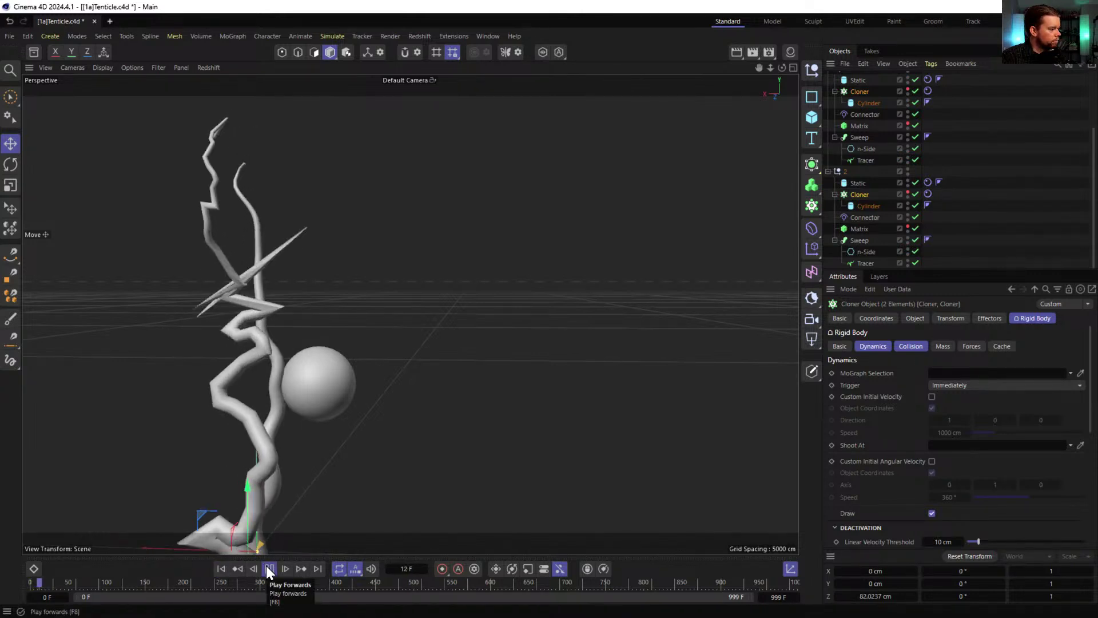
click(268, 568)
click(221, 569)
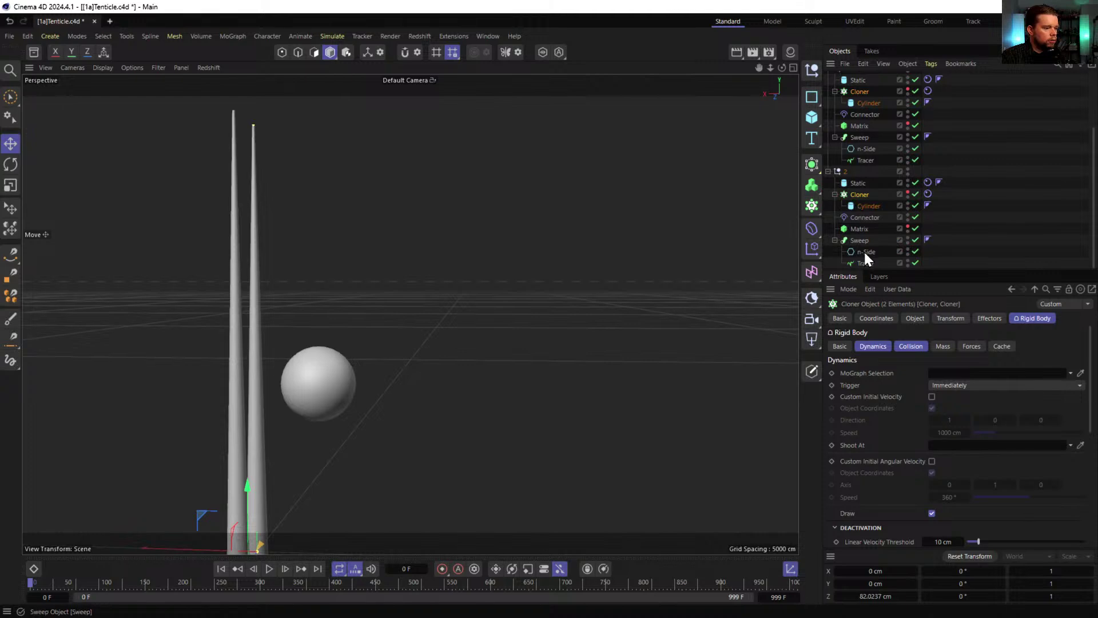
- Select the Connectors of both tentacles and inspect where their connections sit relative to the segments
click(860, 216)
ctrl+click(863, 114)
alt+drag(233, 240, 203, 255)
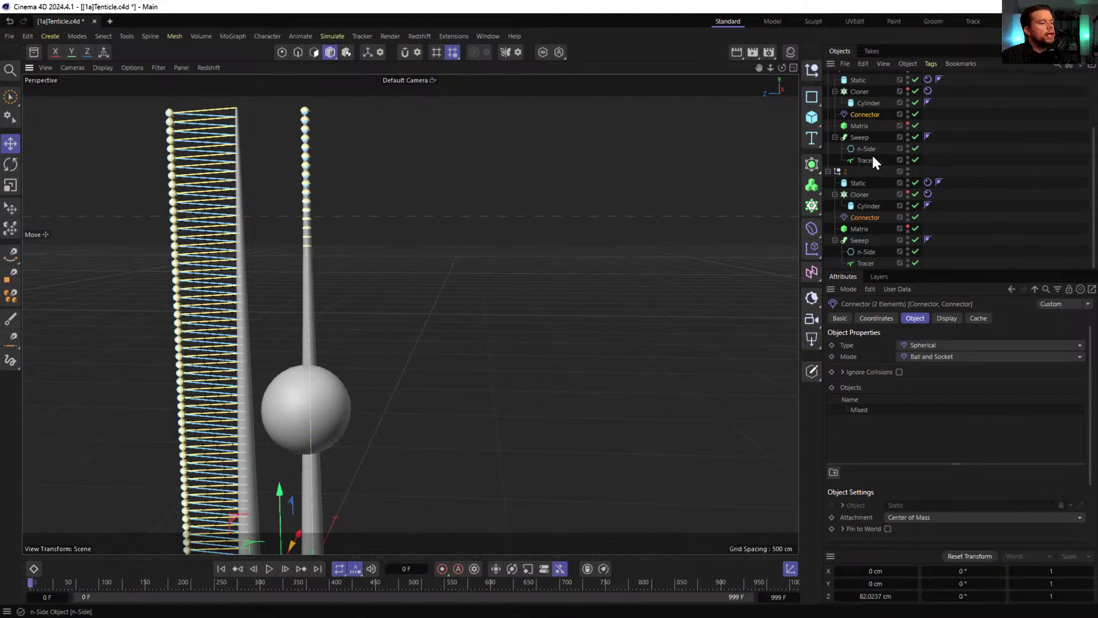
scroll(270, 303, down, 5)
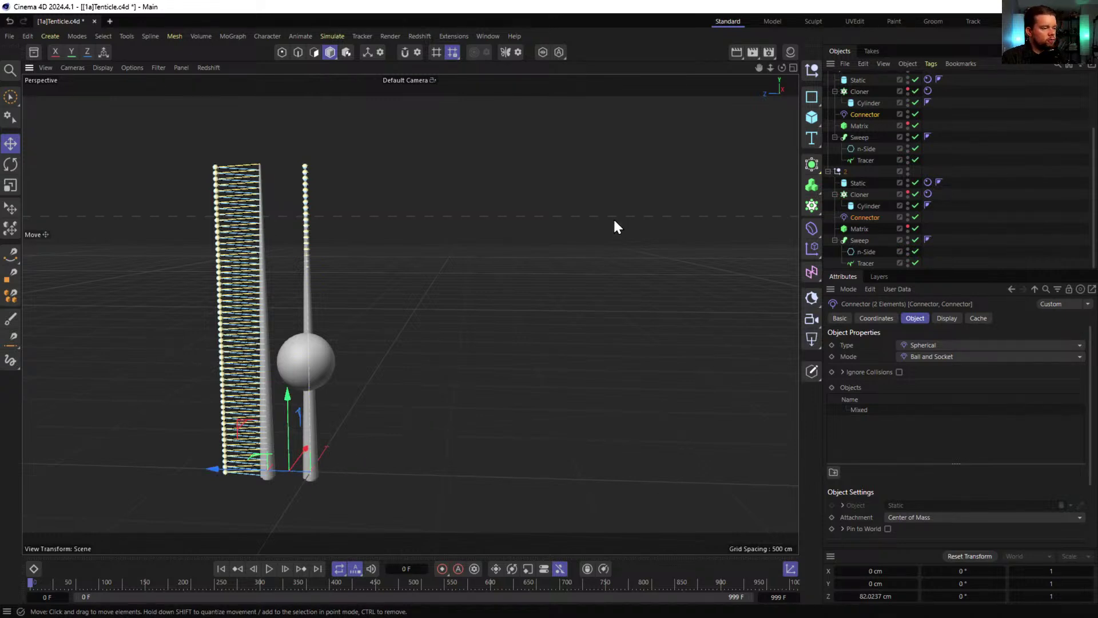
- Add a Constraint tag to the Connector in Null 1 and enable its Transform constraint
click(861, 115)
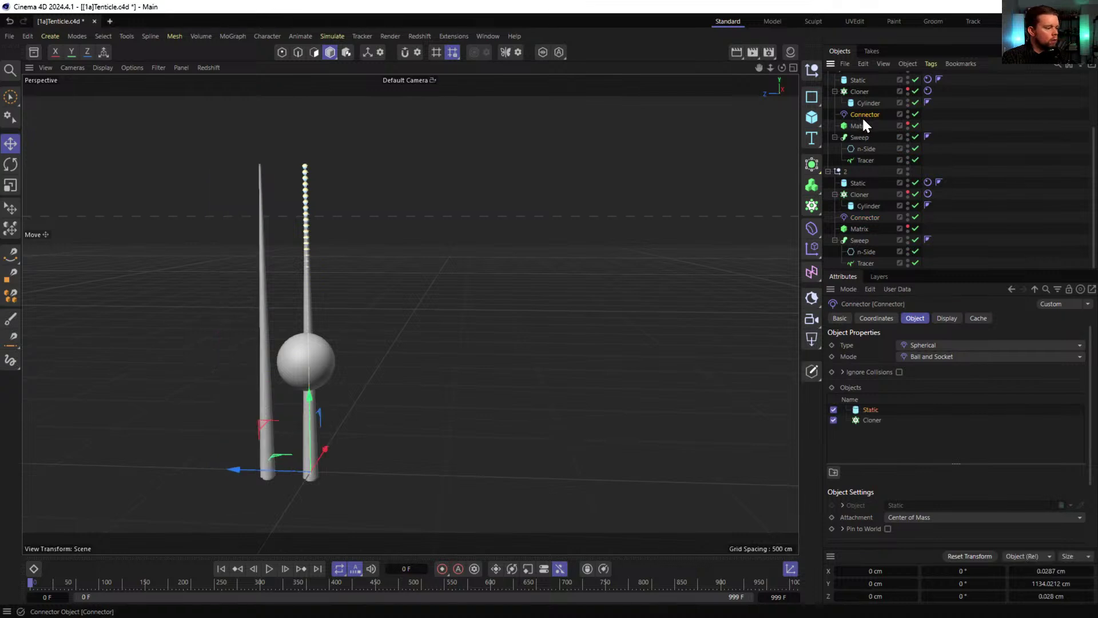
right_click(866, 113)
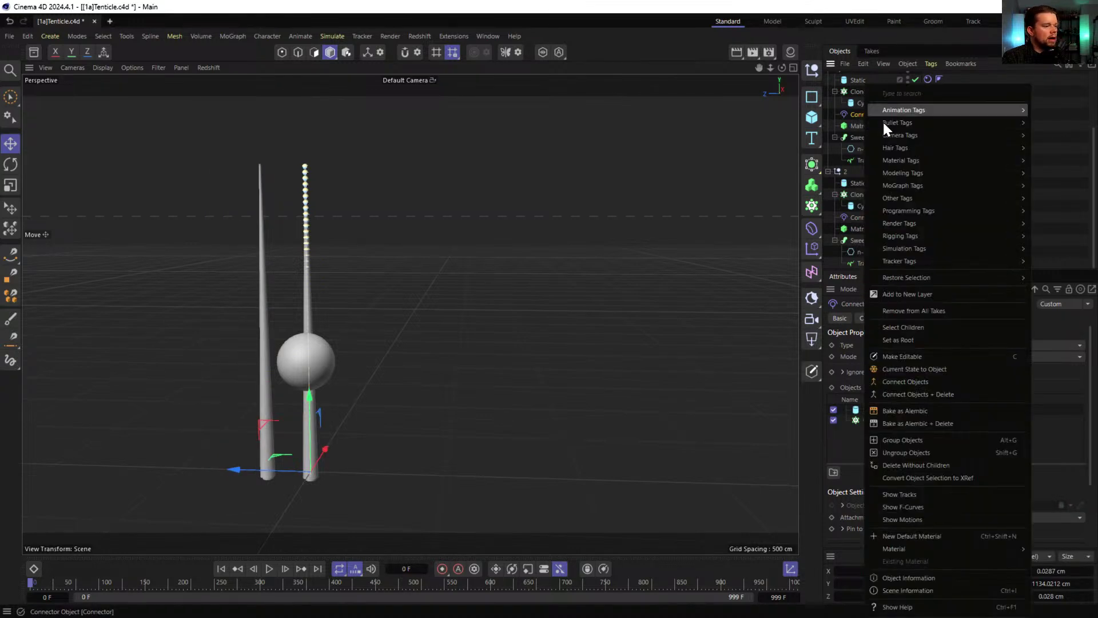
mouse_move(911, 109)
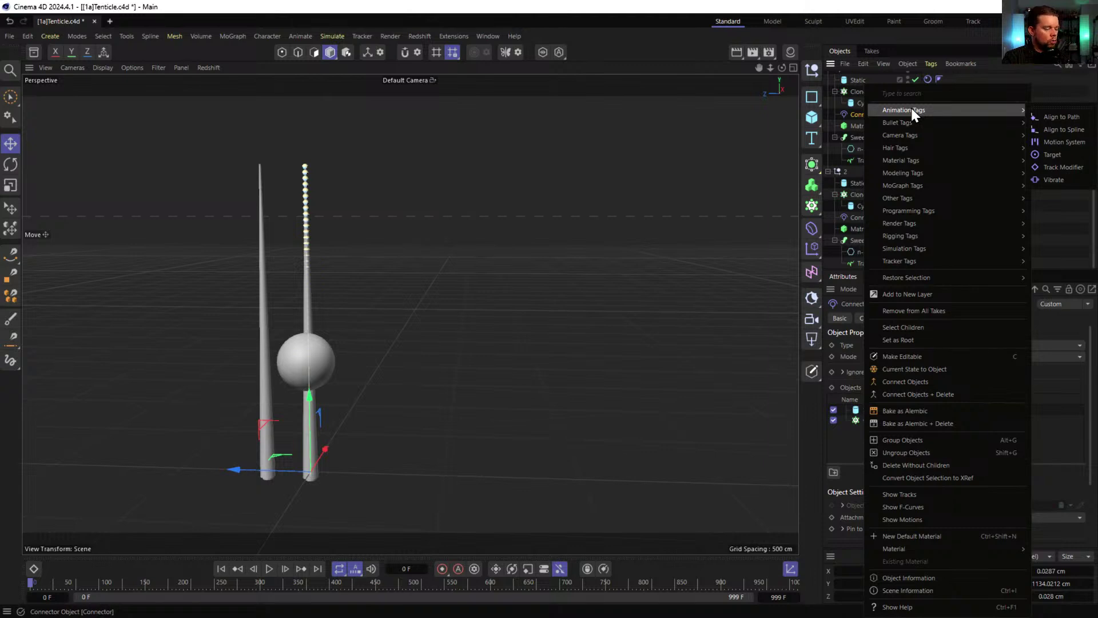
mouse_move(909, 242)
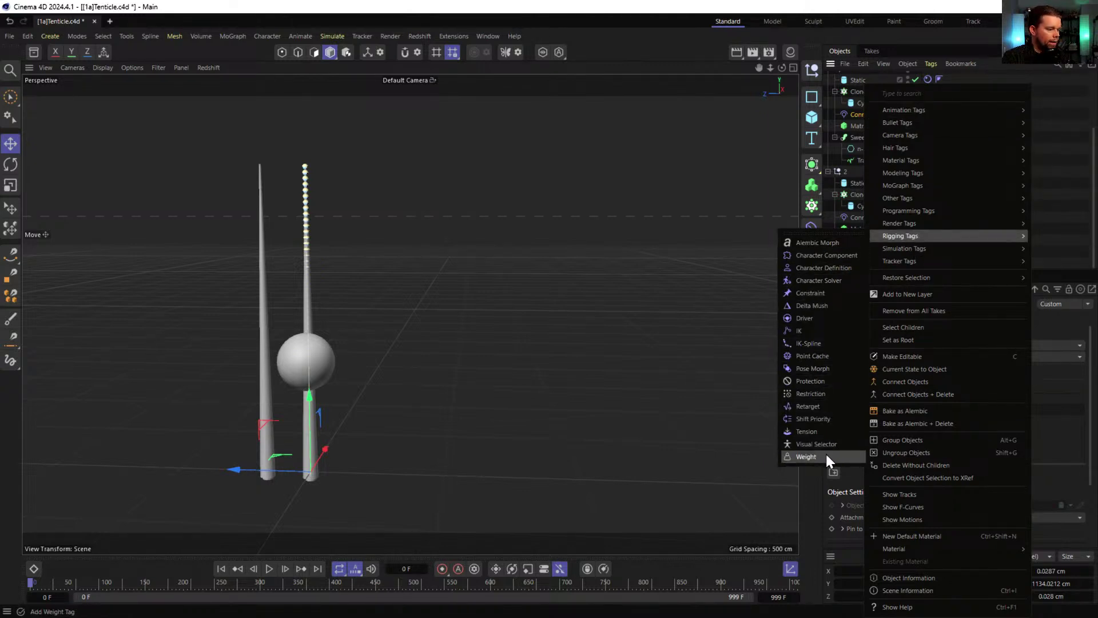
click(811, 293)
click(895, 426)
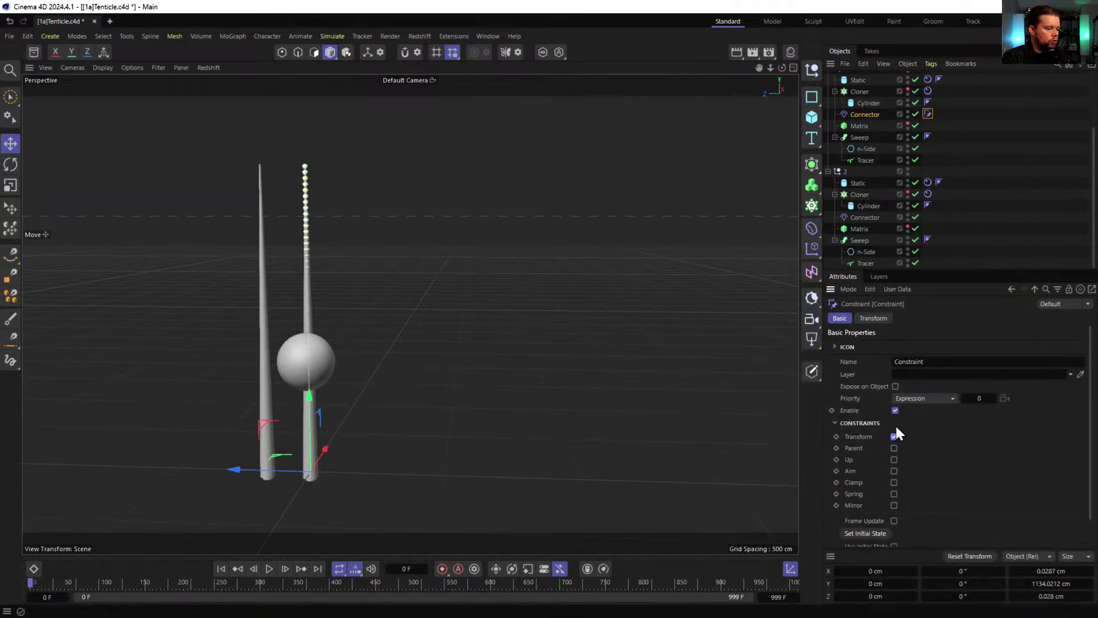
- Add a null at the scene origin and rename it Zero to serve as the Connector constraint's target
click(874, 318)
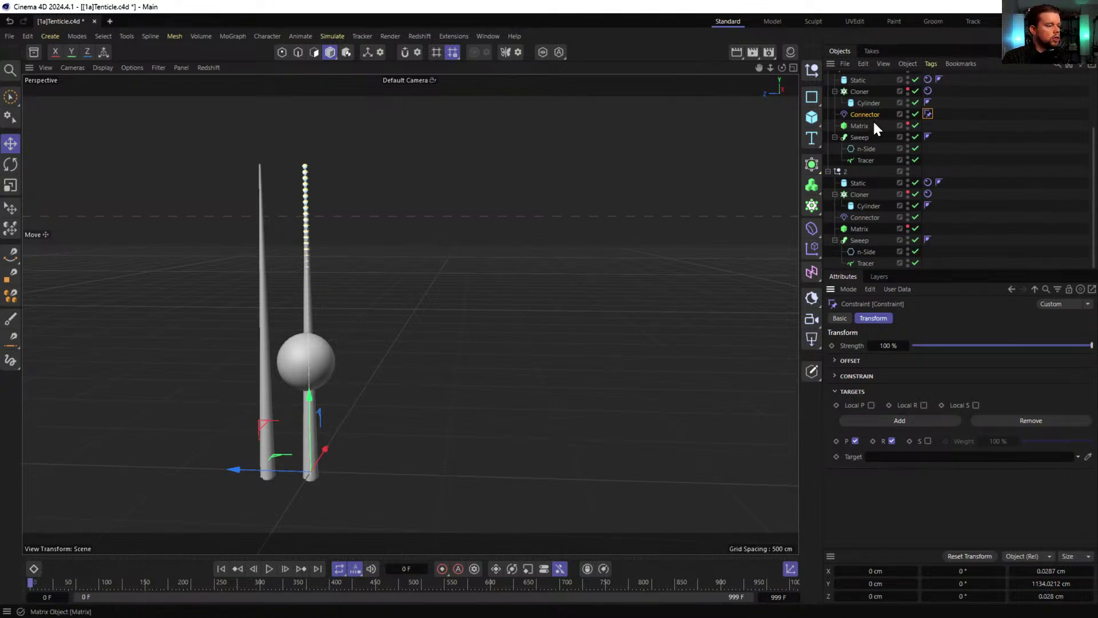
scroll(873, 115, up, 3)
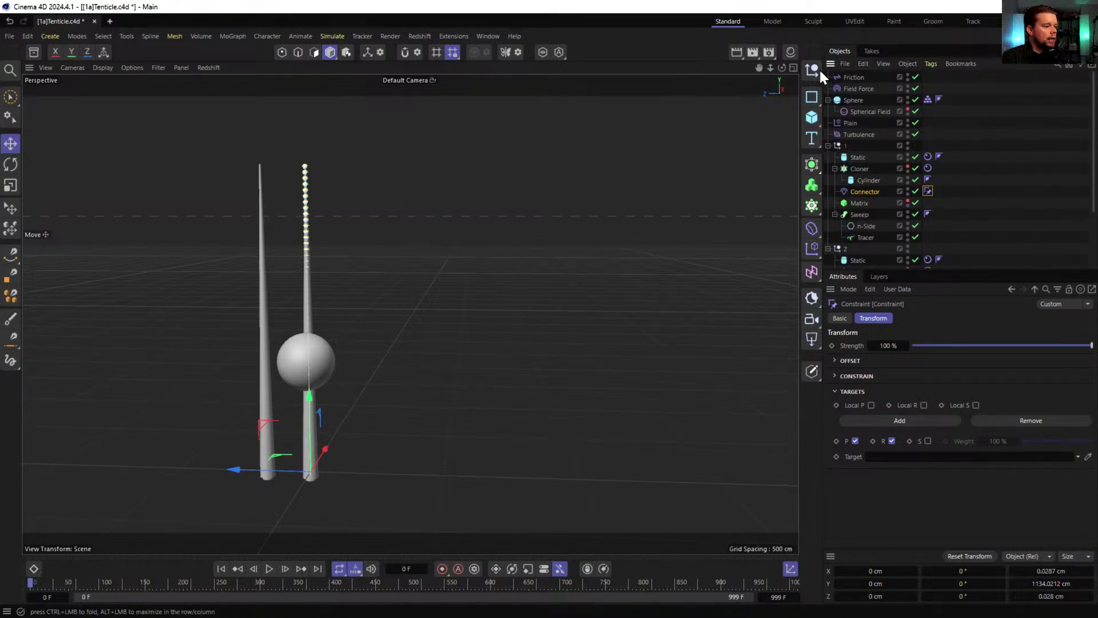
click(817, 69)
double_click(851, 79)
text(2)
text(ero)
key(Return)
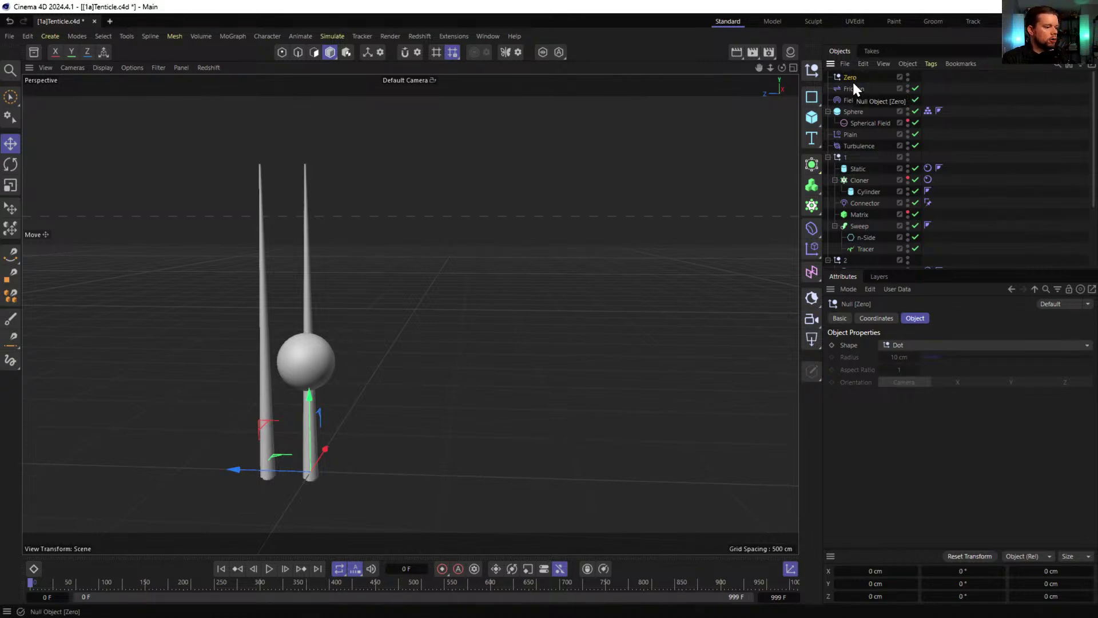
- Set Zero as the Transform target of the Constraint tag in Null 1 and copy the tag to the Connector in Null 2
click(928, 203)
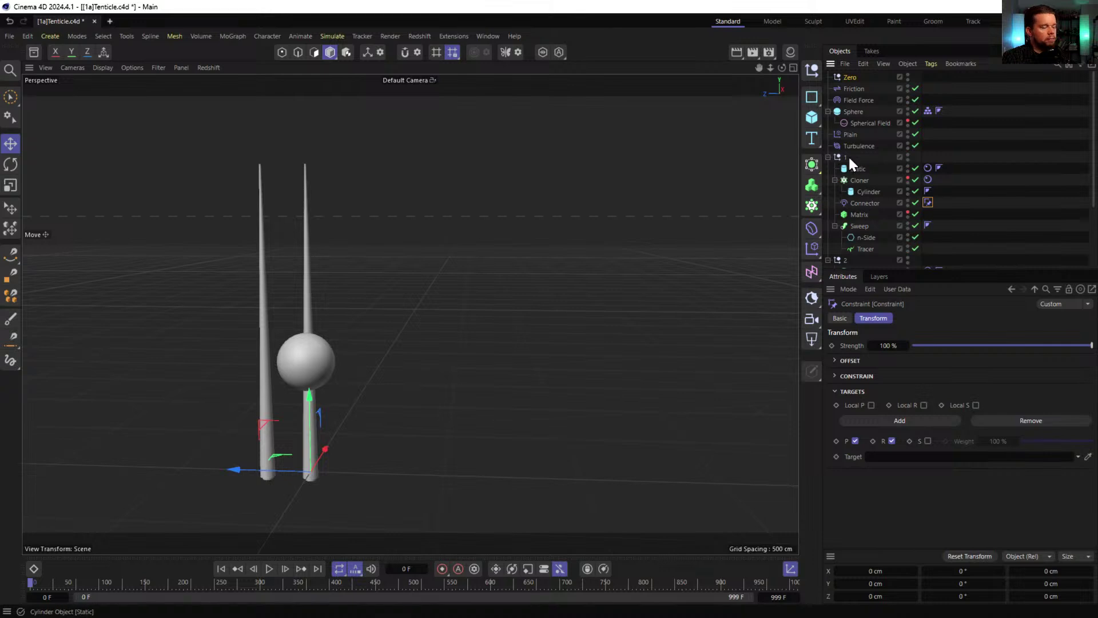
drag(850, 78, 890, 458)
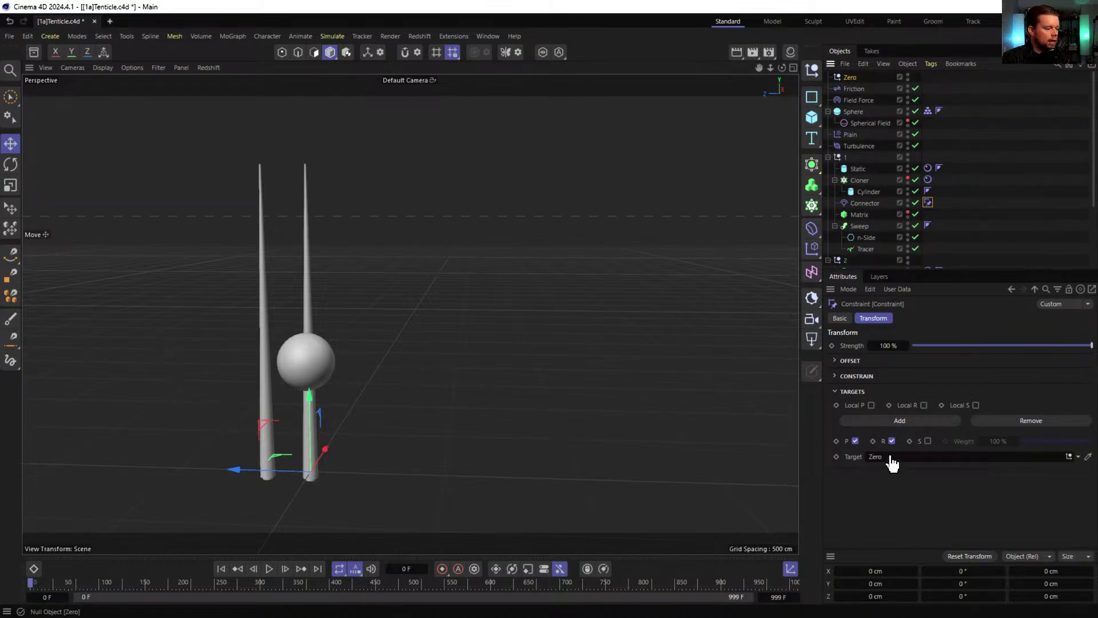
scroll(915, 188, down, 3)
ctrl+drag(926, 133, 942, 246)
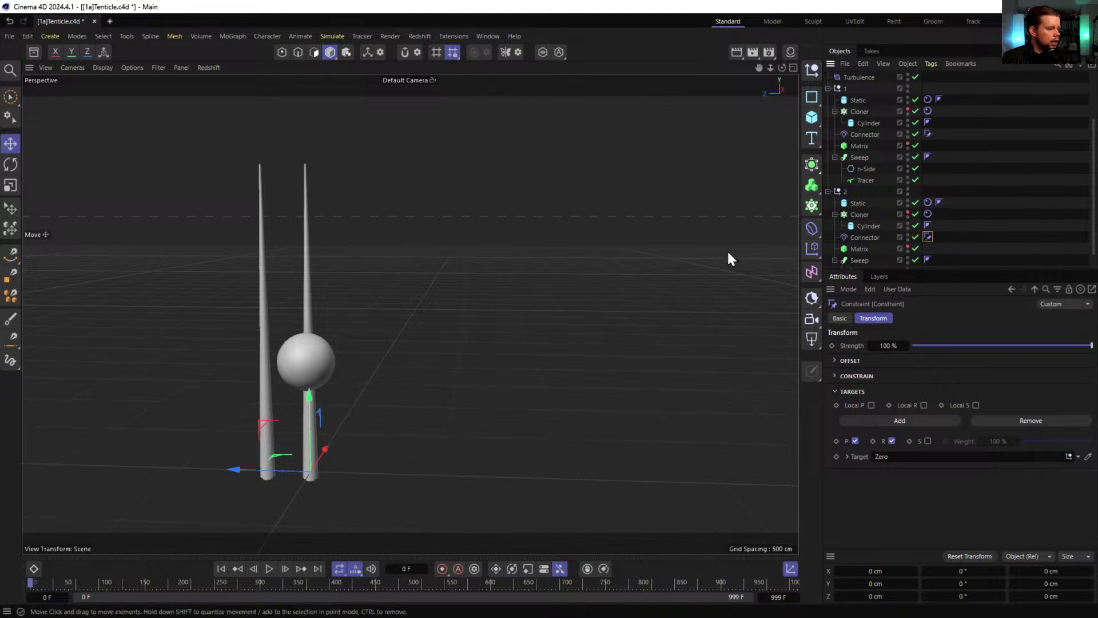
click(857, 238)
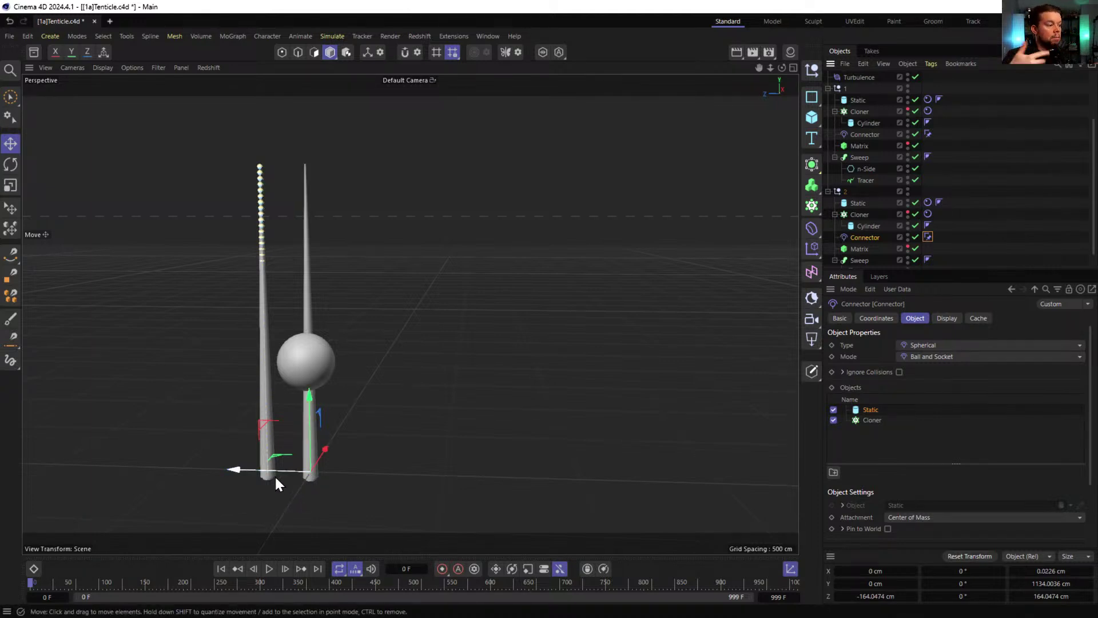
click(998, 217)
- Play the two-tentacle simulation, examine how both tentacles wrap the sphere from several sides, and rewind to the start
click(308, 365)
alt+drag(317, 376, 400, 449)
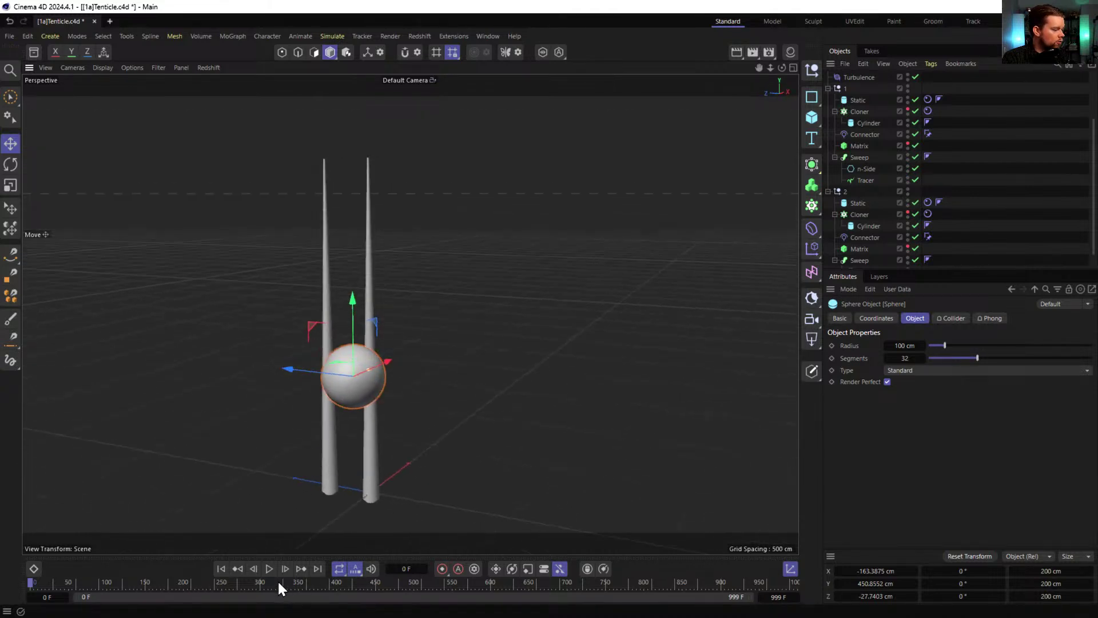
click(269, 568)
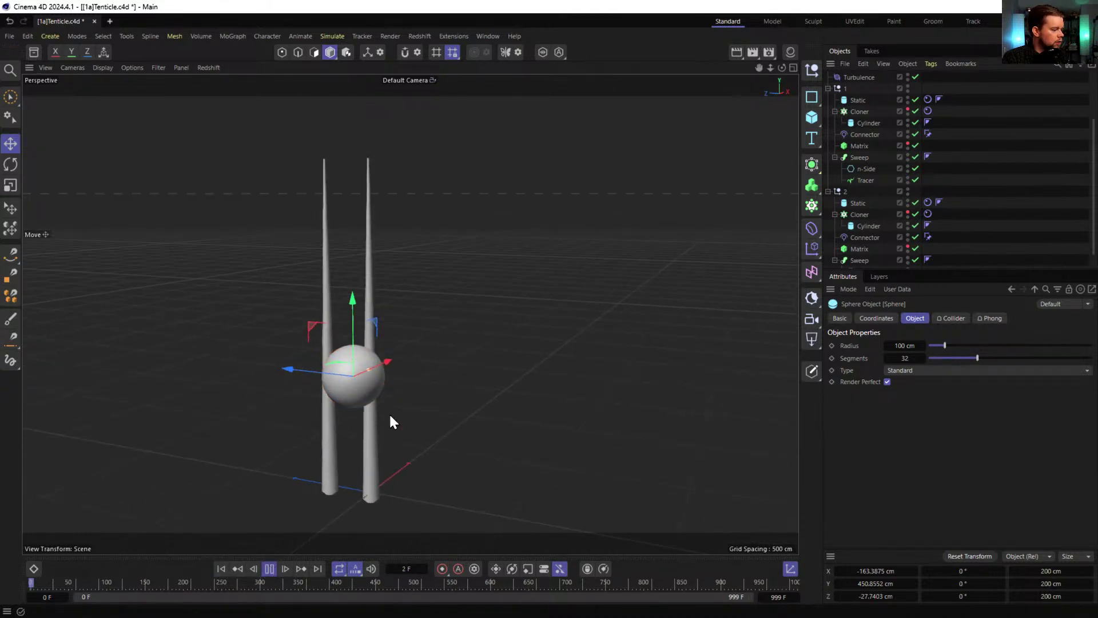
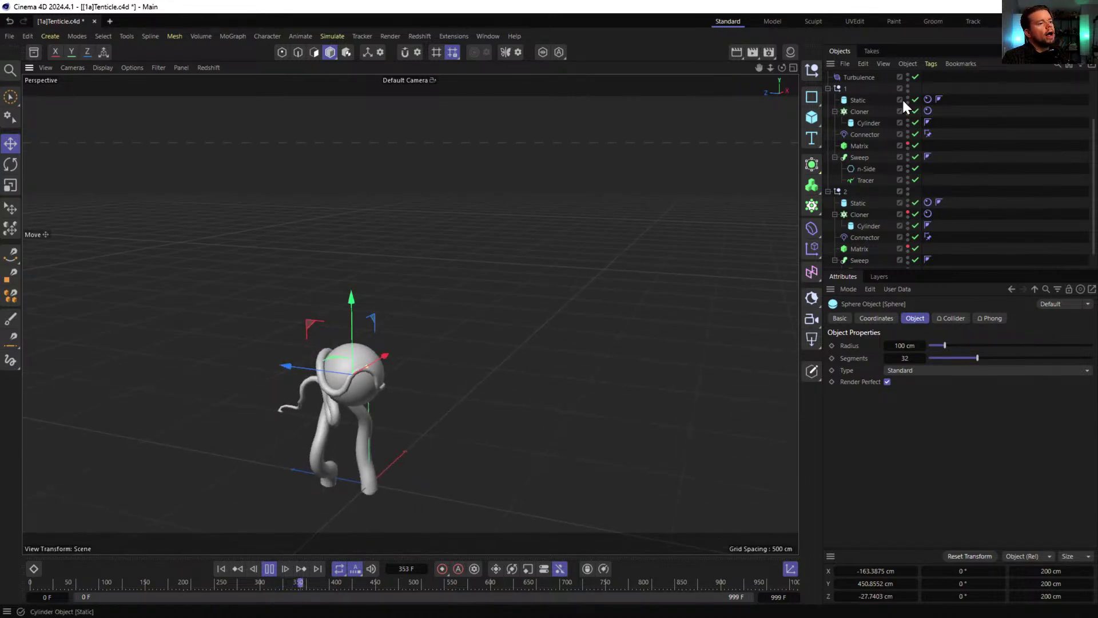
drag(369, 371, 285, 313)
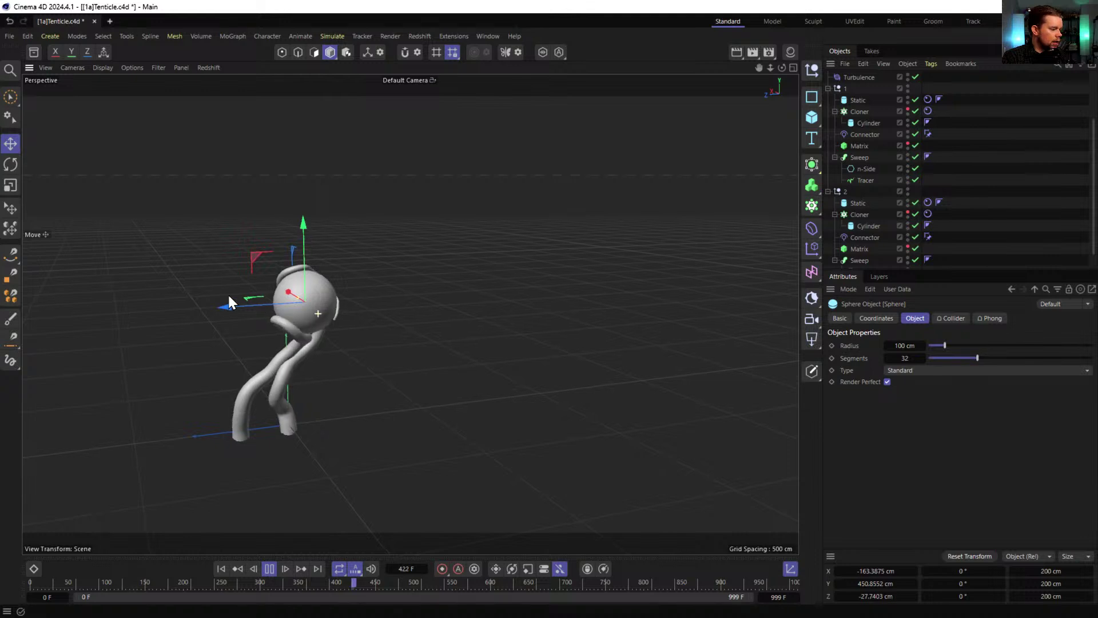
alt+drag(243, 303, 351, 376)
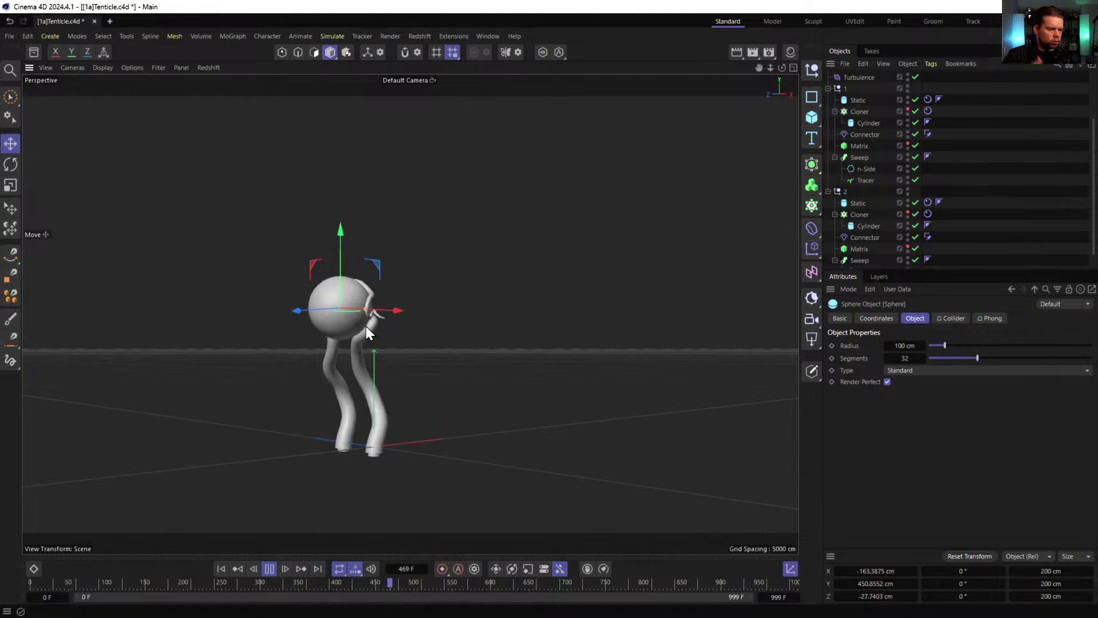
alt+drag(338, 300, 605, 327)
click(269, 569)
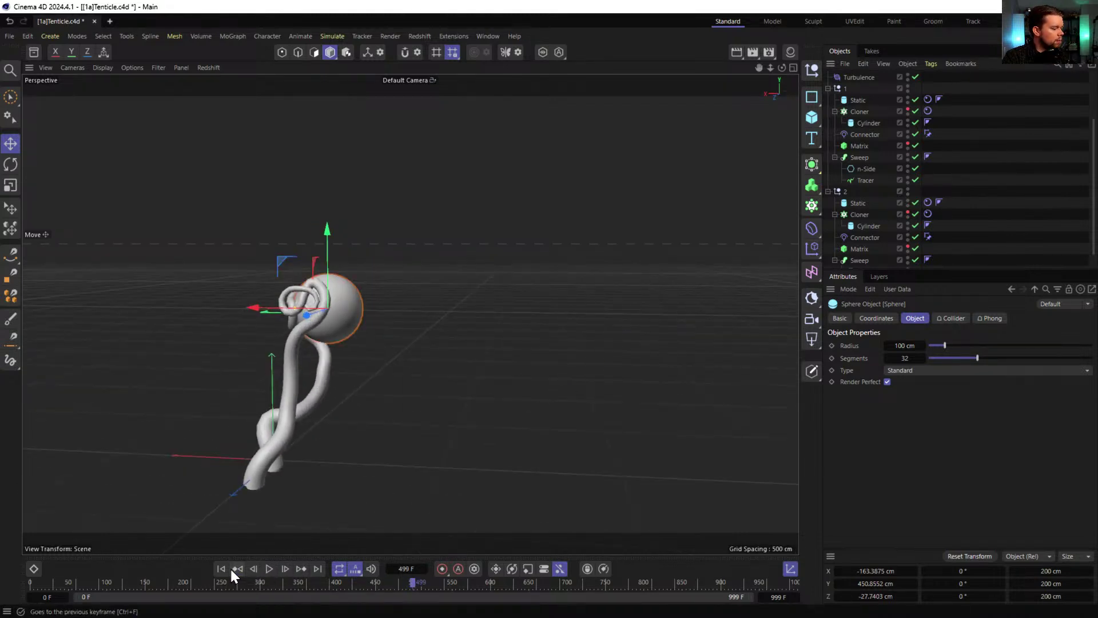
click(221, 568)
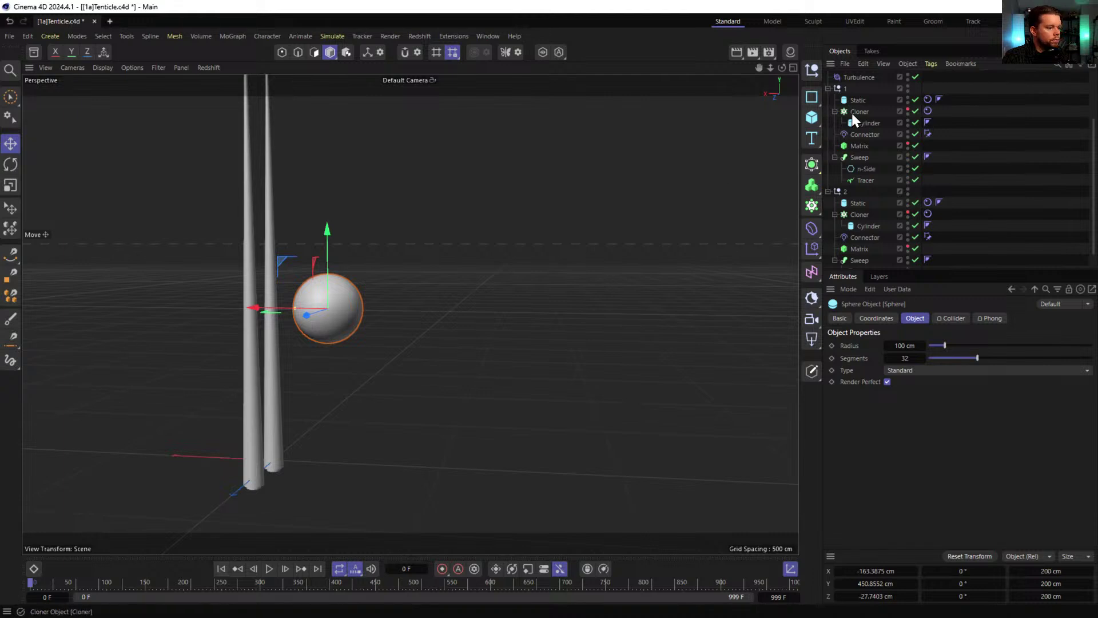
- Duplicate Nulls 1 and 2 together and move the copies along X to about -423 cm, across from the originals
click(828, 88)
click(829, 168)
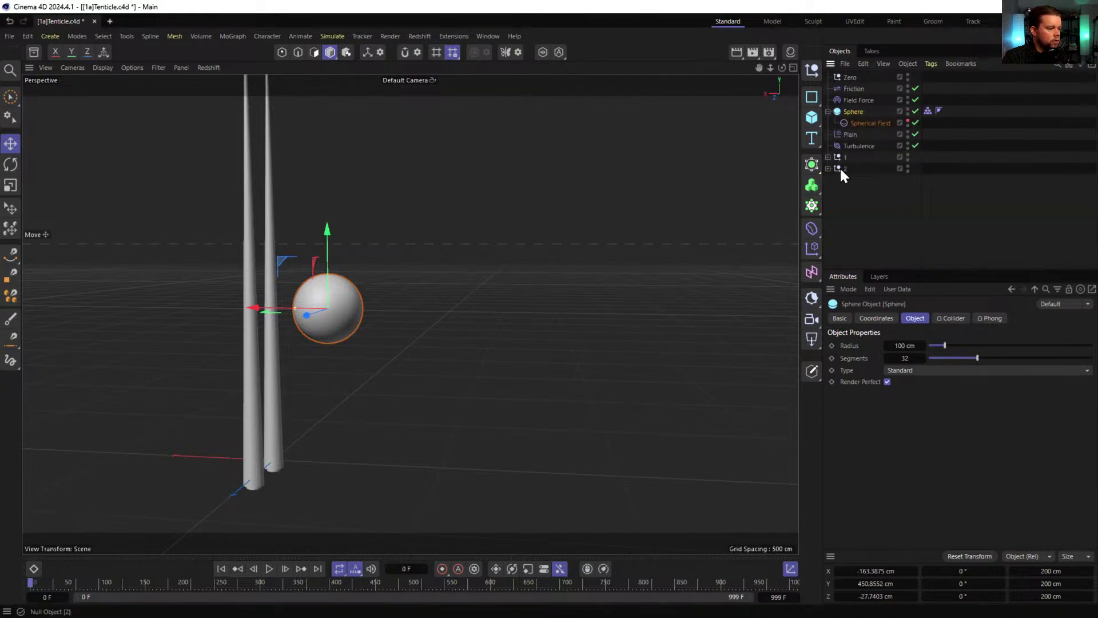
click(845, 157)
shift+click(845, 169)
key(ctrl+c)
key(ctrl+v)
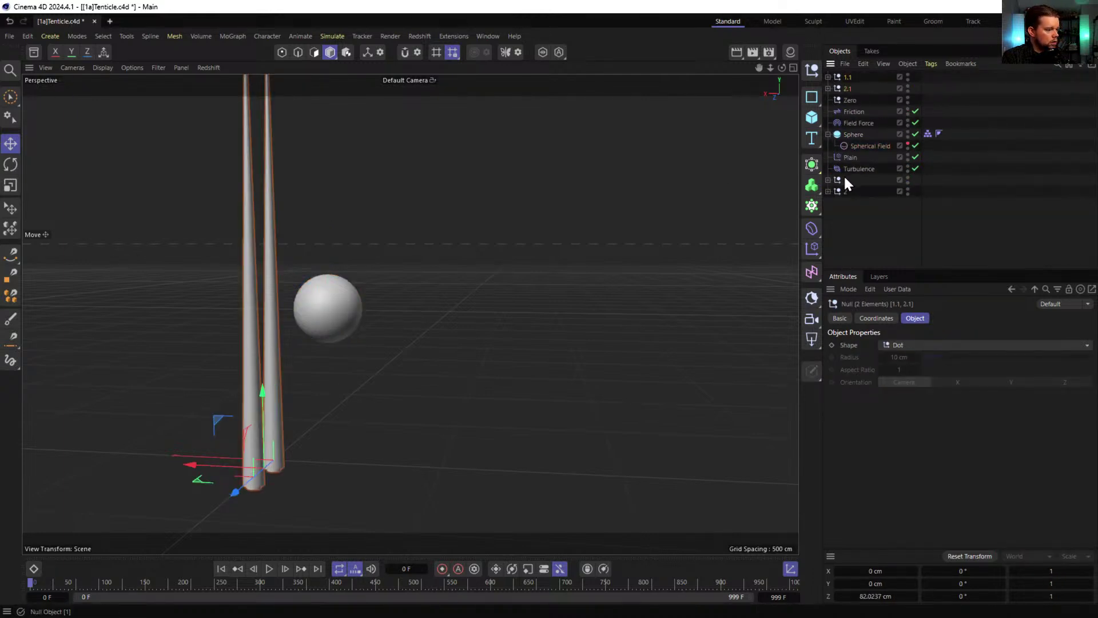
drag(213, 463, 345, 465)
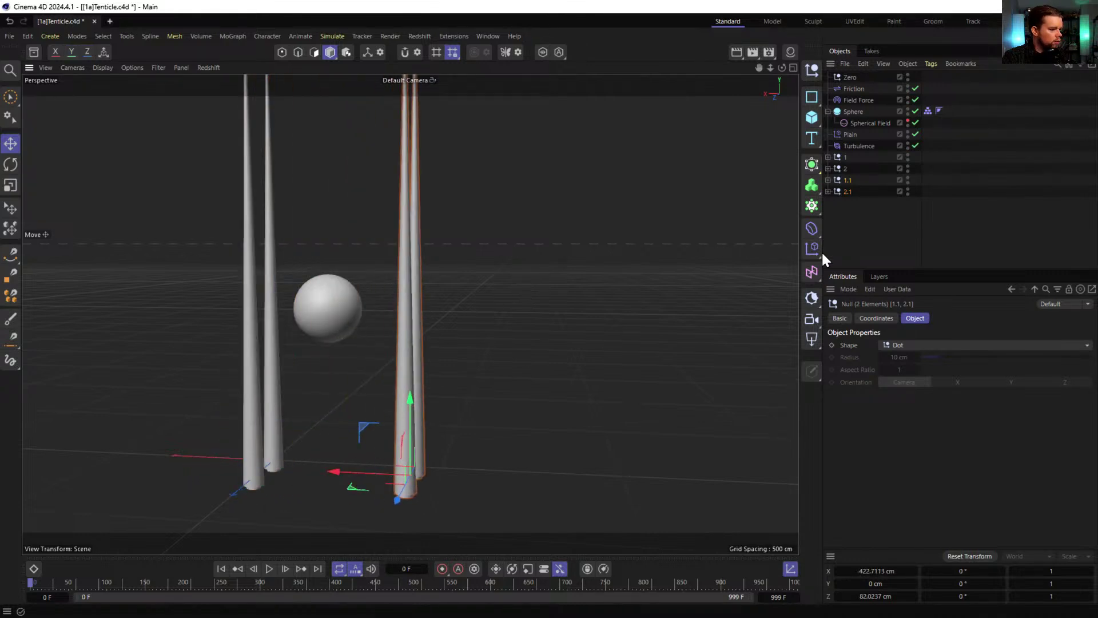
- Play the four-tentacle simulation and scale the sphere's Spherical Field up to about twice its size
click(269, 569)
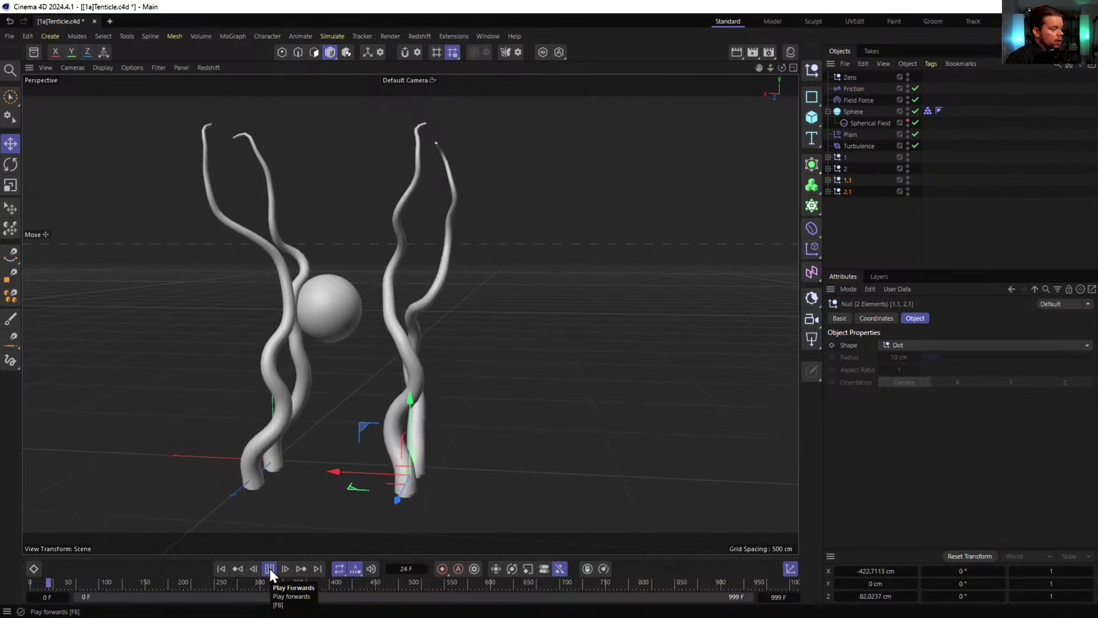
click(842, 239)
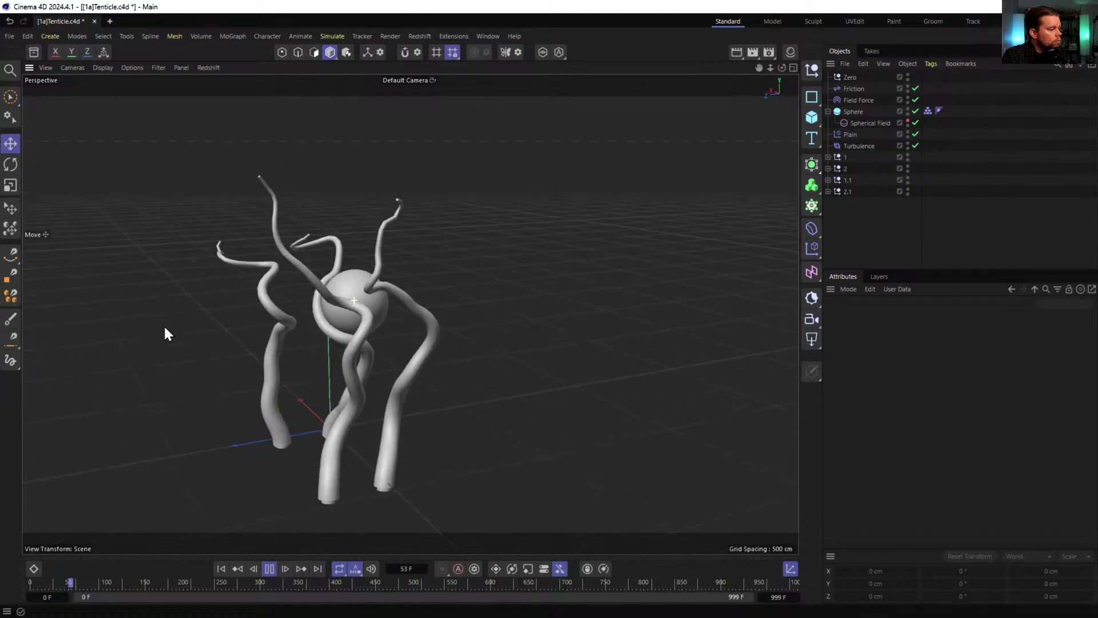
alt+drag(180, 334, 157, 326)
click(863, 123)
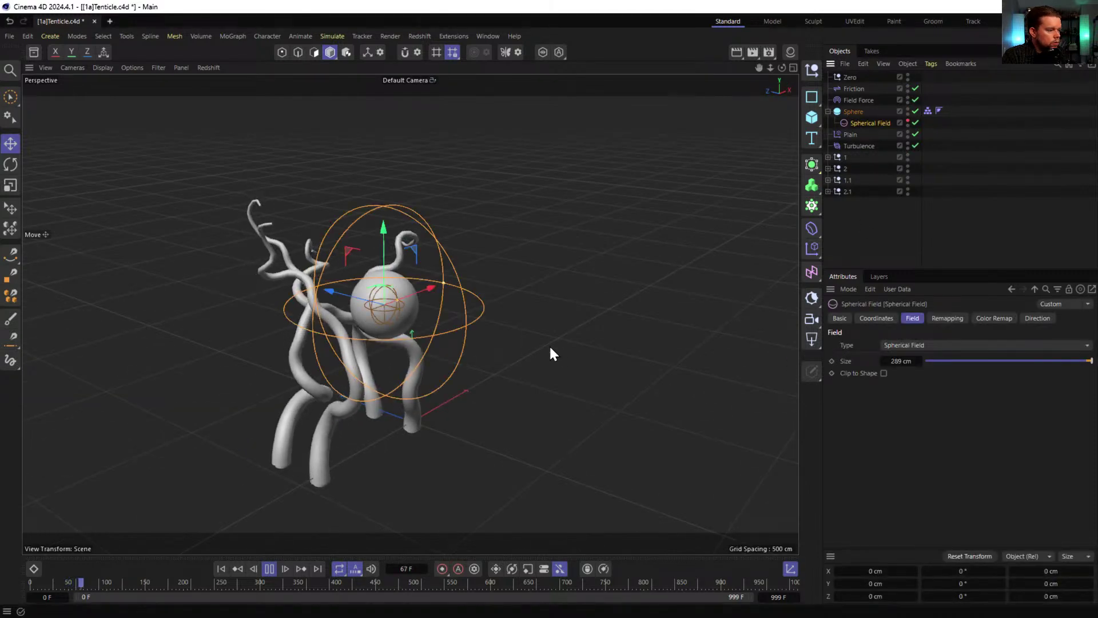
key(t)
drag(517, 388, 521, 305)
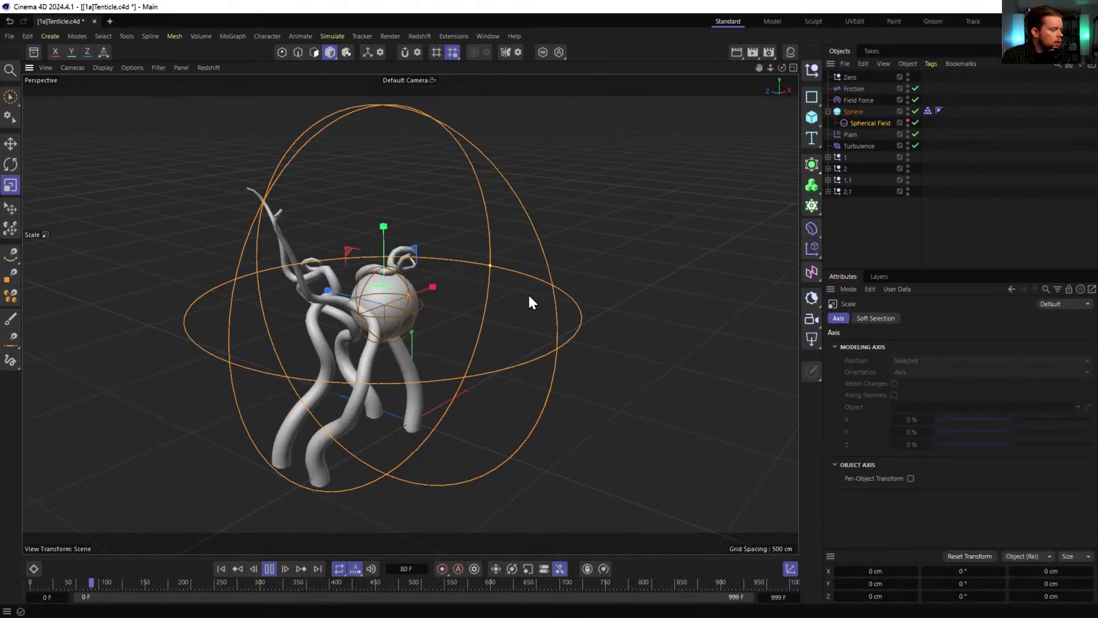
- Examine the running simulation from several angles and distances, and check the Turbulence force's object settings
click(862, 234)
alt+drag(311, 304, 618, 302)
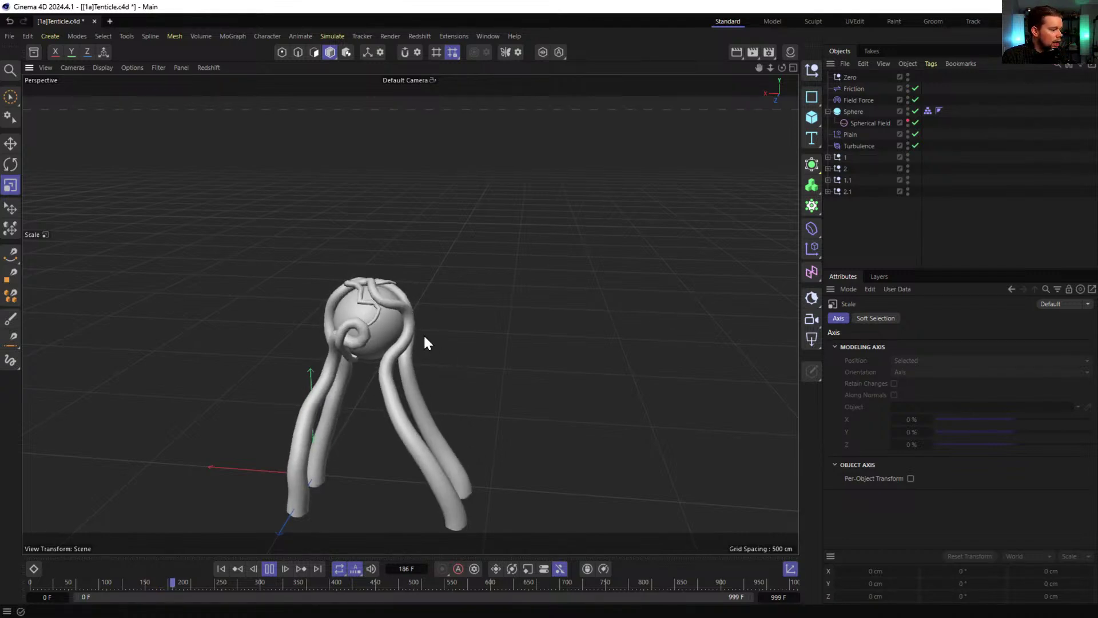
click(406, 448)
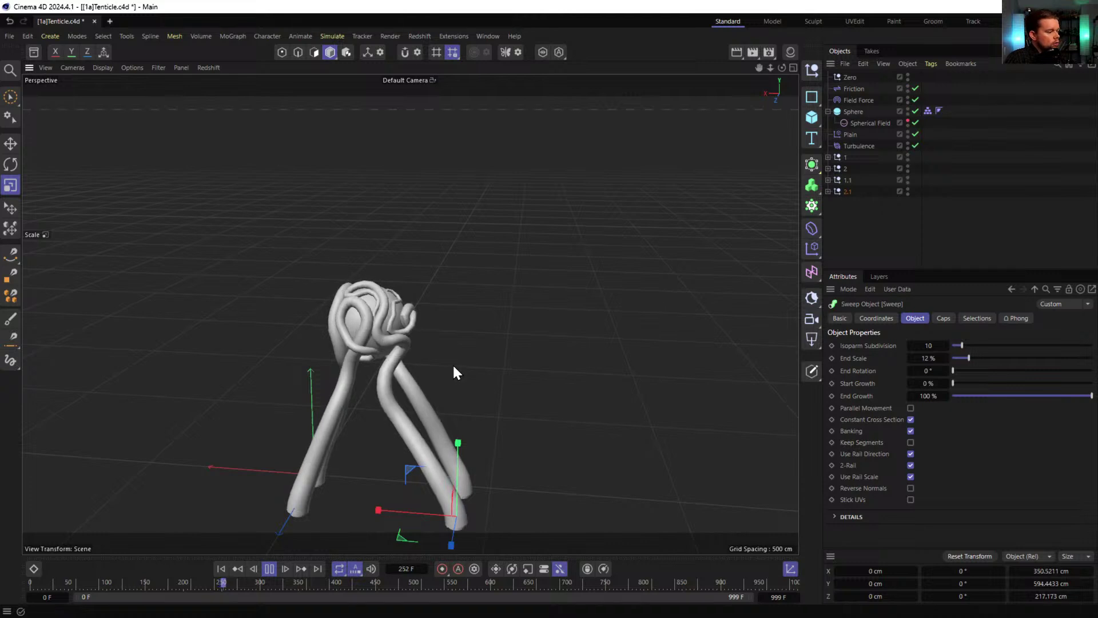
alt+right_drag(479, 305, 515, 305)
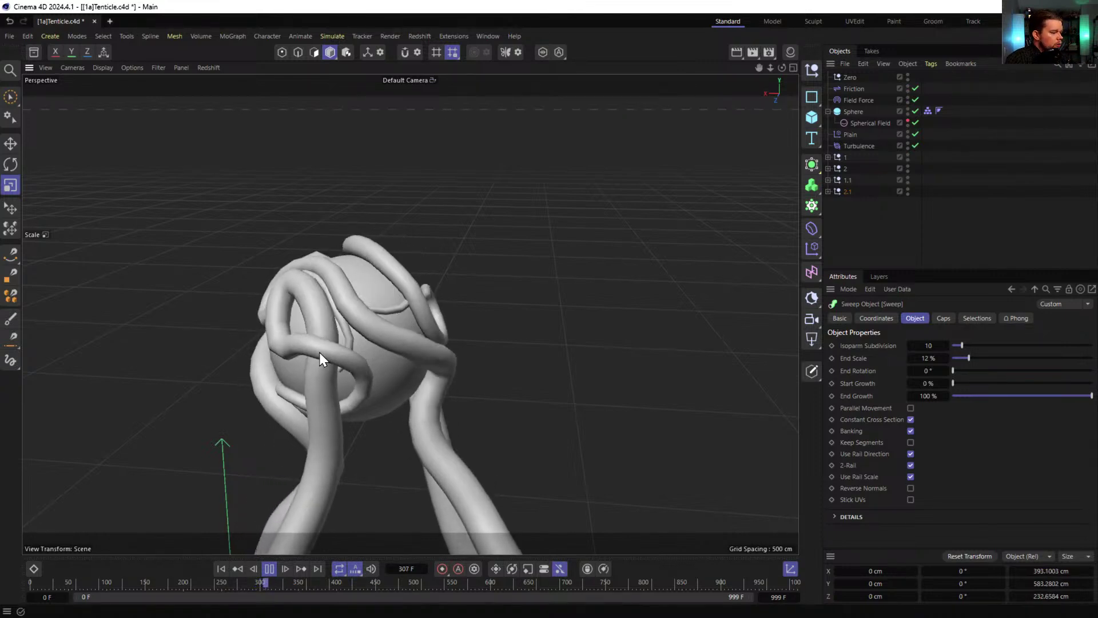
scroll(376, 389, down, 4)
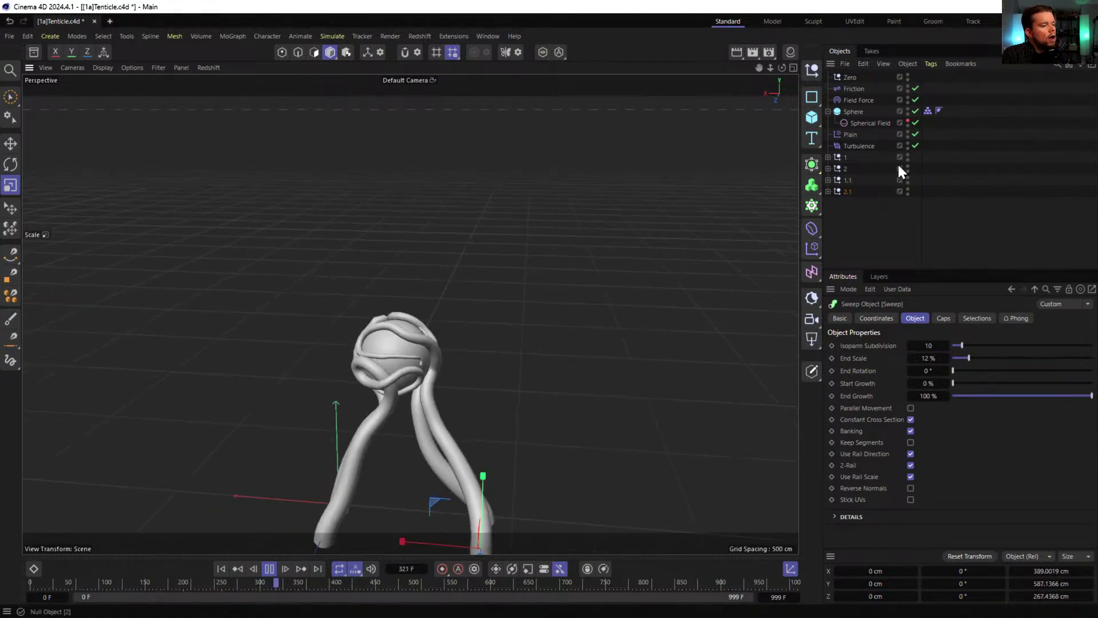
scroll(516, 284, up, 4)
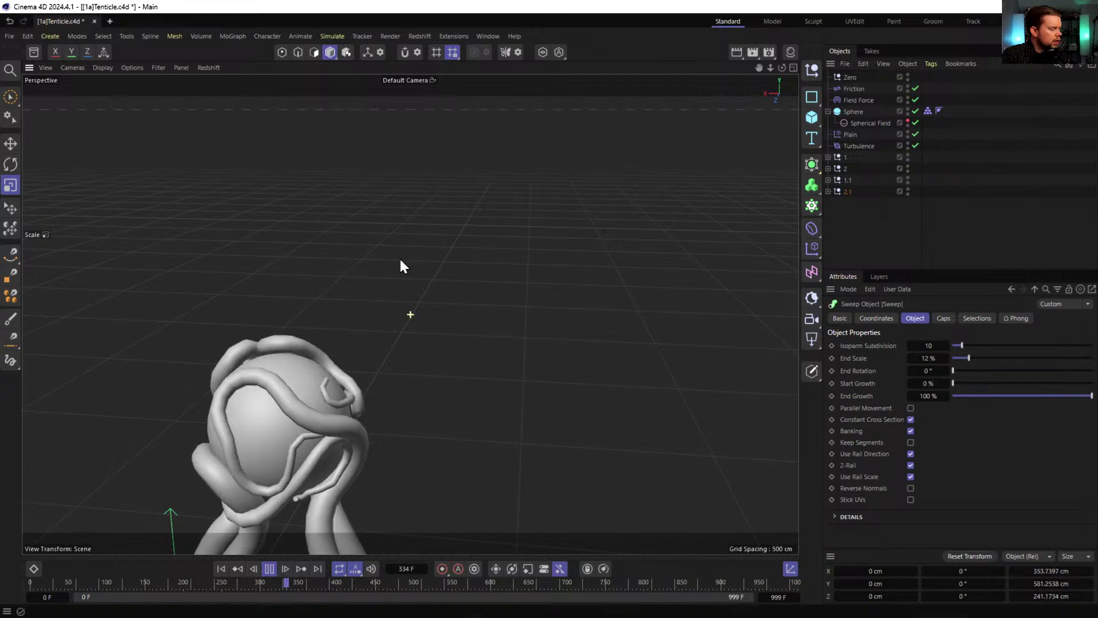
alt+middle_drag(389, 275, 460, 167)
scroll(458, 212, down, 3)
alt+middle_drag(464, 215, 411, 250)
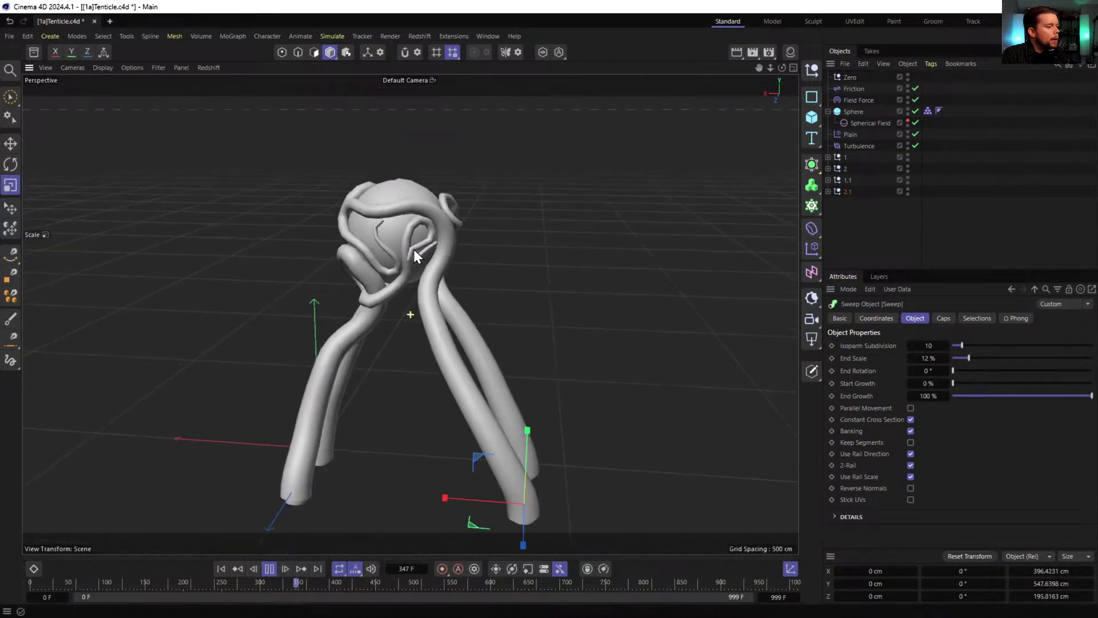
click(857, 146)
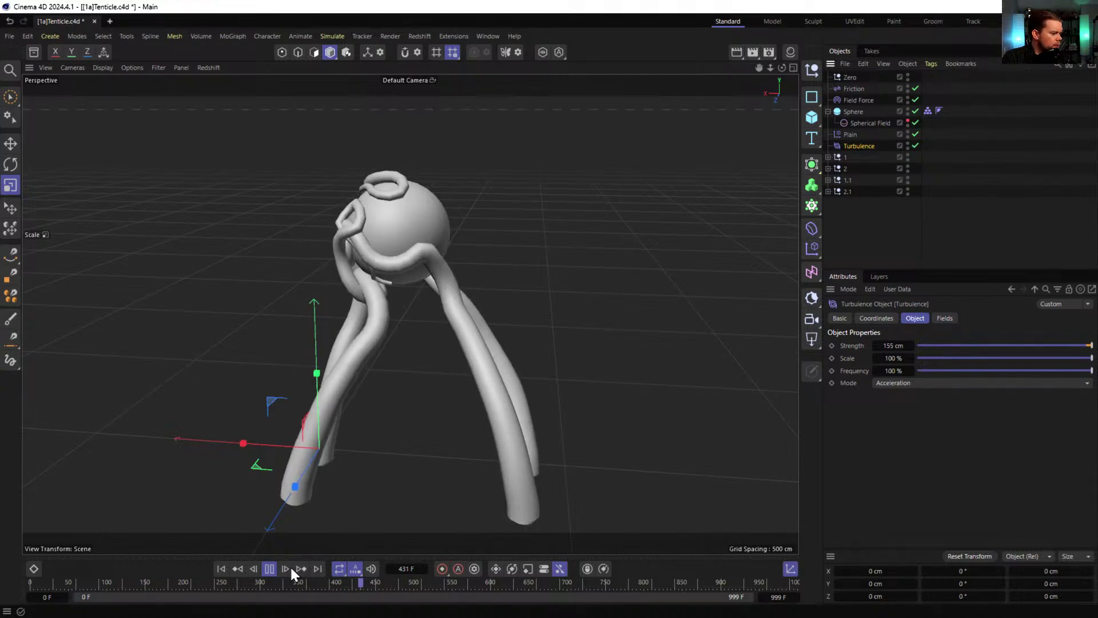
- Rewind the simulation to the first frame and save the scene as a new version, [1b]Tenticle.c4d
click(221, 569)
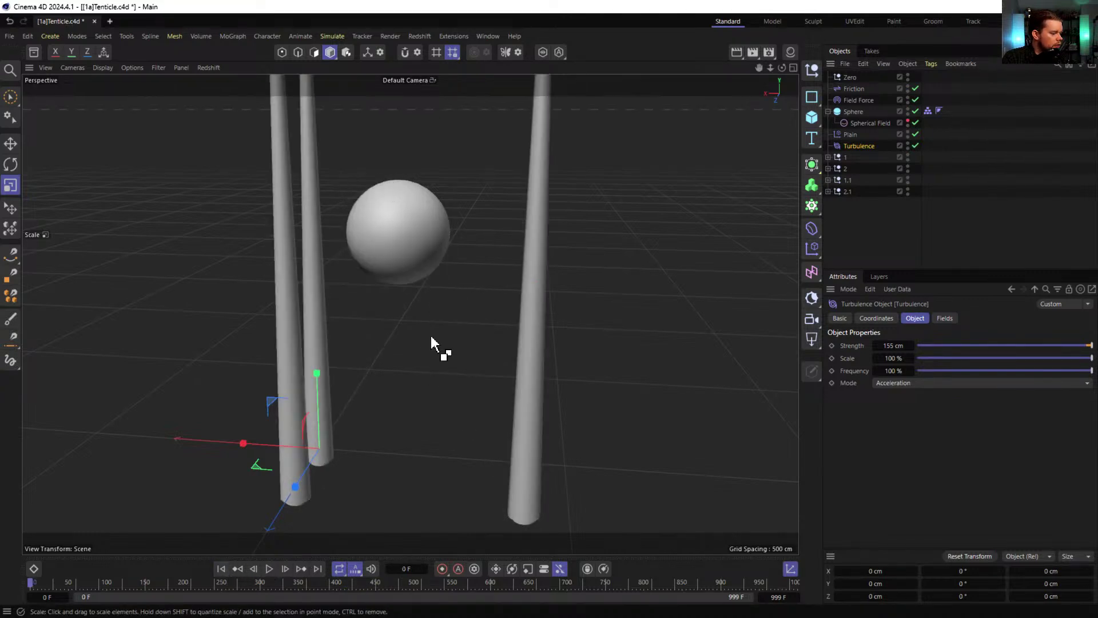
key(ctrl+shift+s)
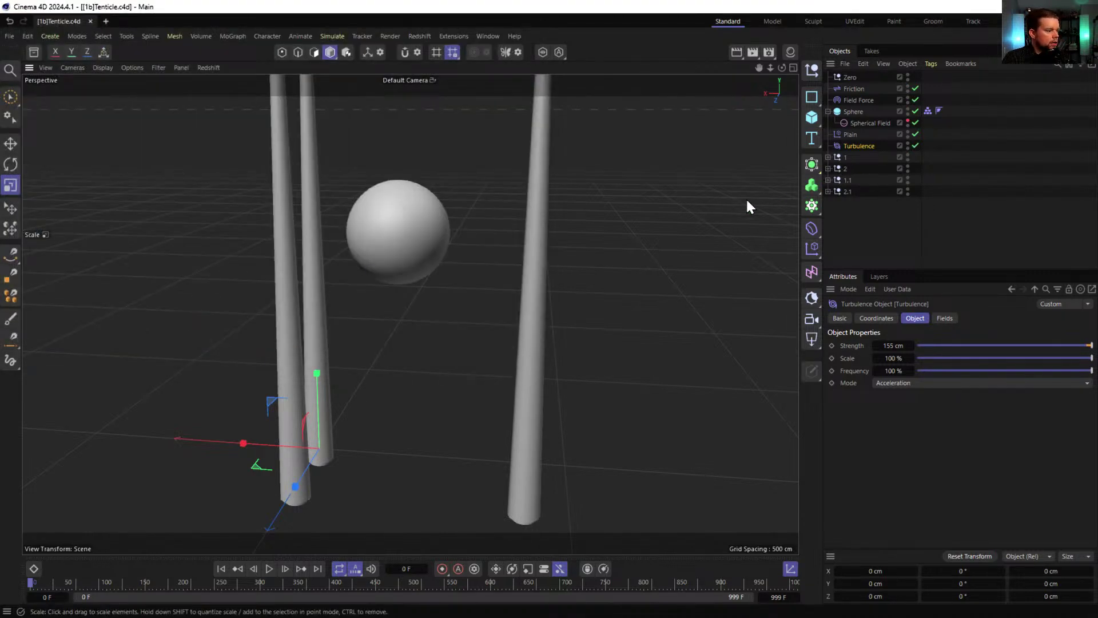
alt+drag(463, 303, 564, 315)
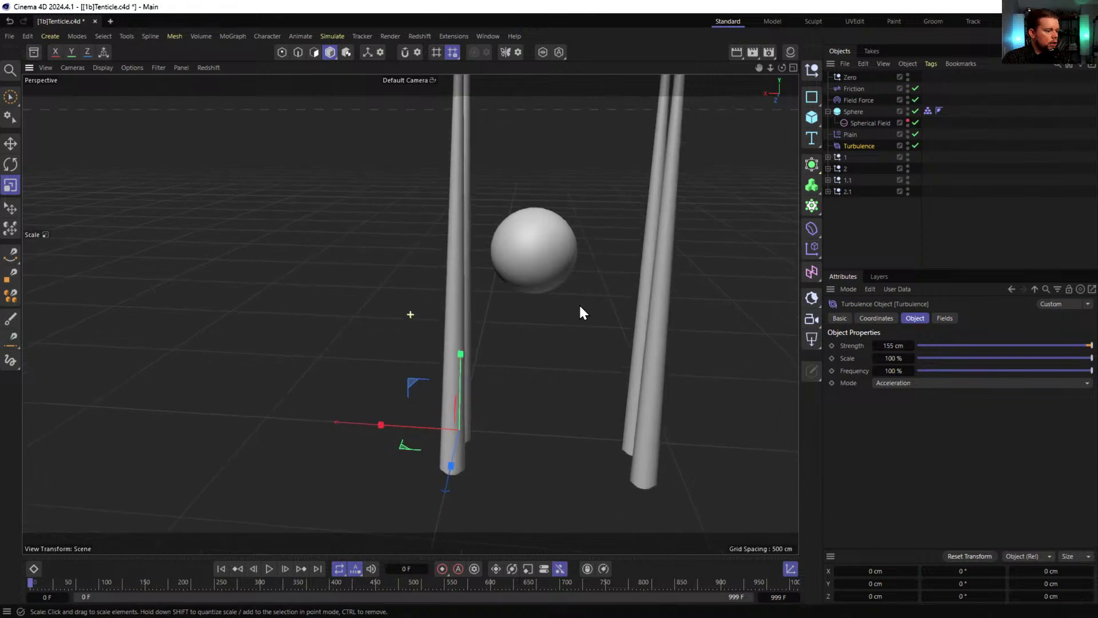
- Set the Count of the Cloner in Null 1 to 75 to lengthen that tentacle
click(846, 158)
alt+drag(654, 274, 412, 348)
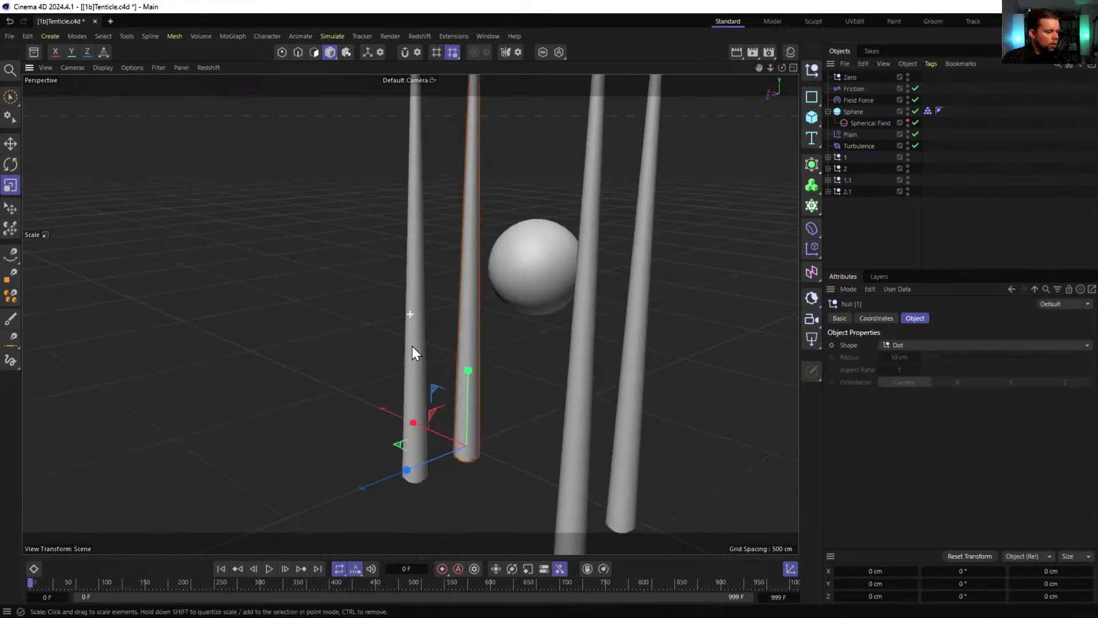
click(828, 158)
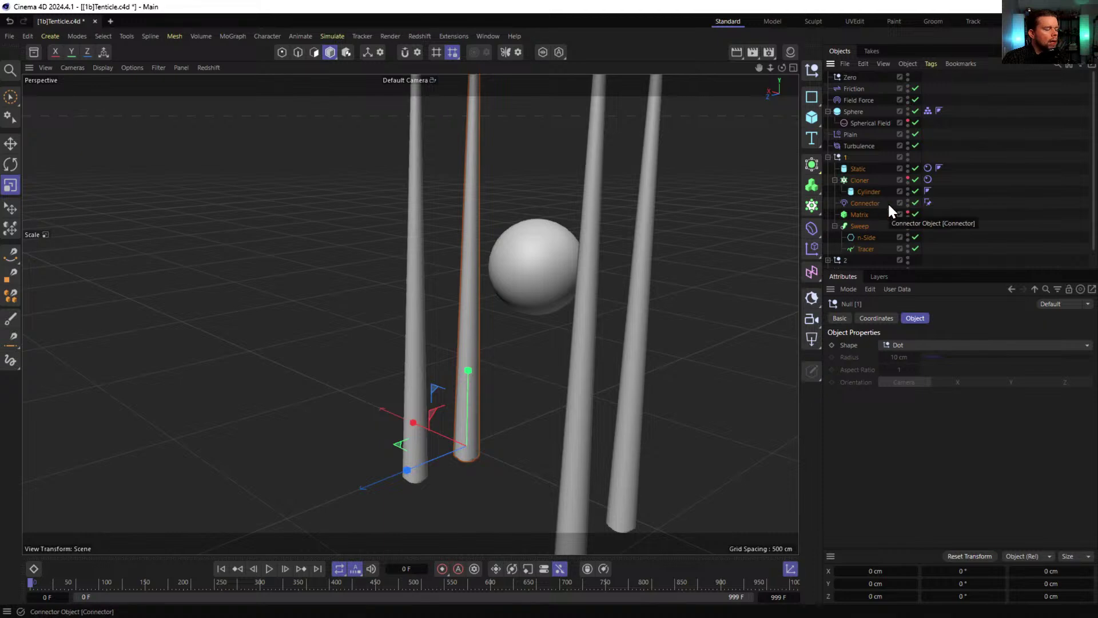
click(860, 180)
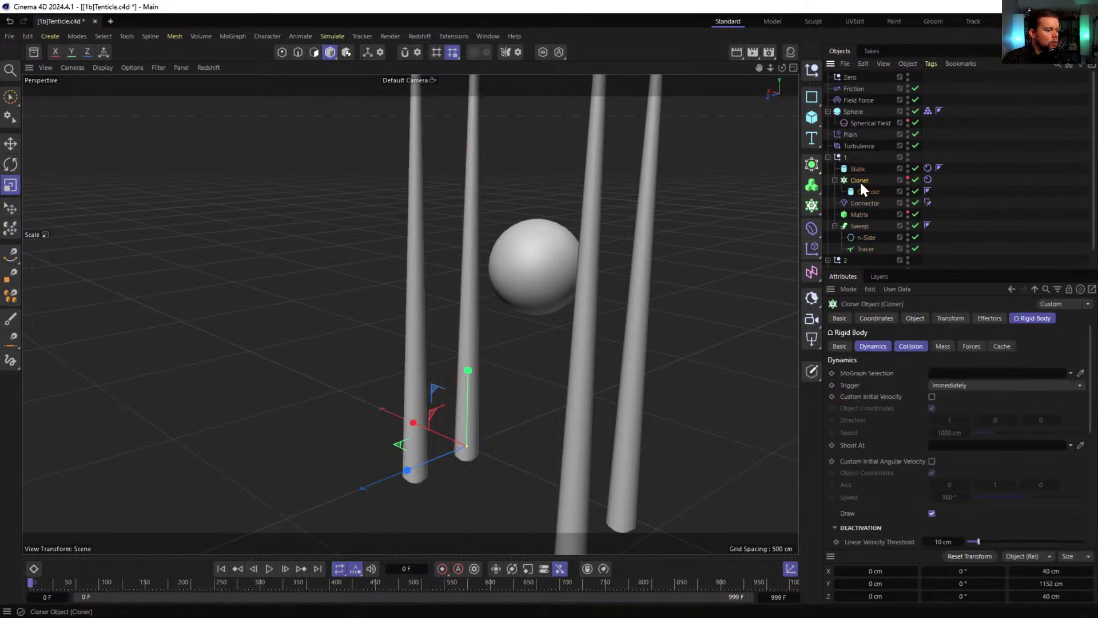
click(910, 346)
click(915, 318)
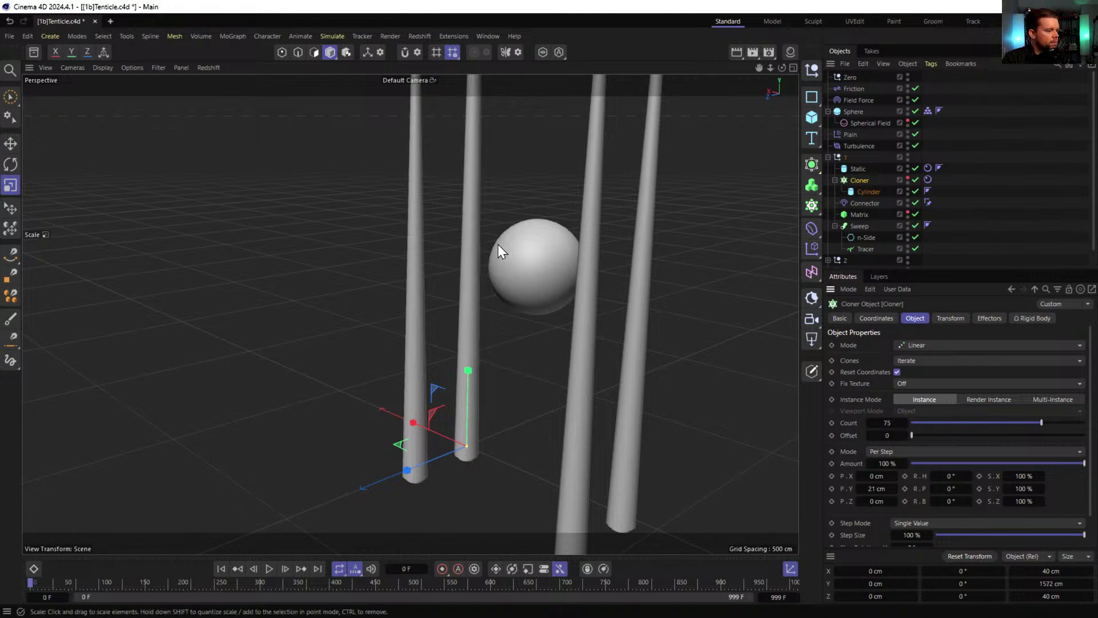
- Show the Cloner in Null 1 and scale its sweep's n-Side profile to about 33 cm radius so it covers the cylinders
click(865, 191)
ctrl+click(858, 169)
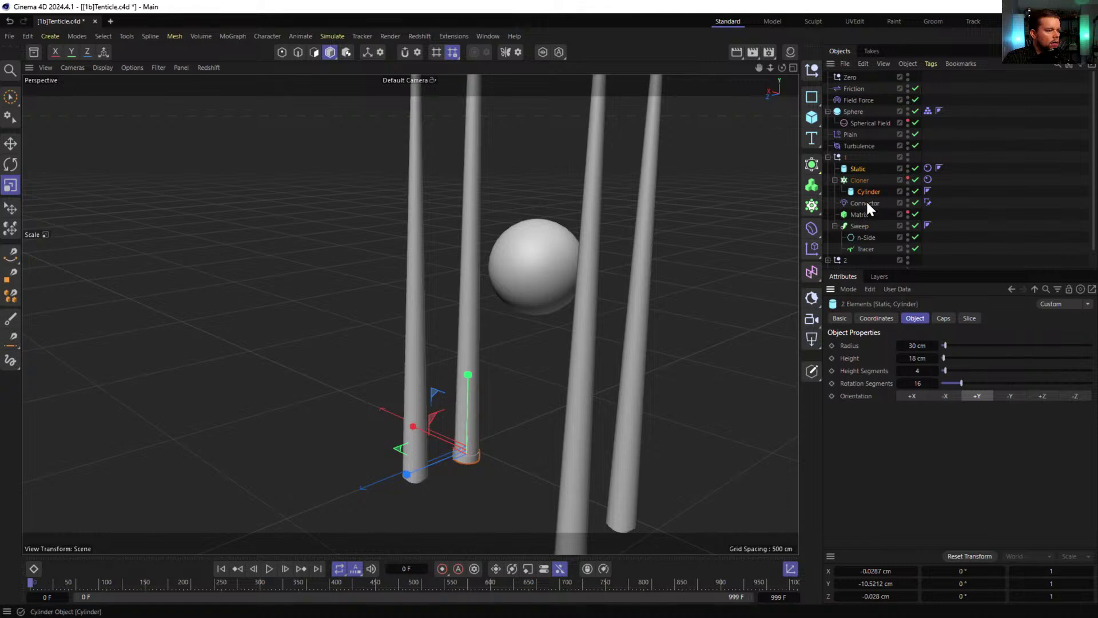
click(867, 236)
drag(553, 242, 246, 332)
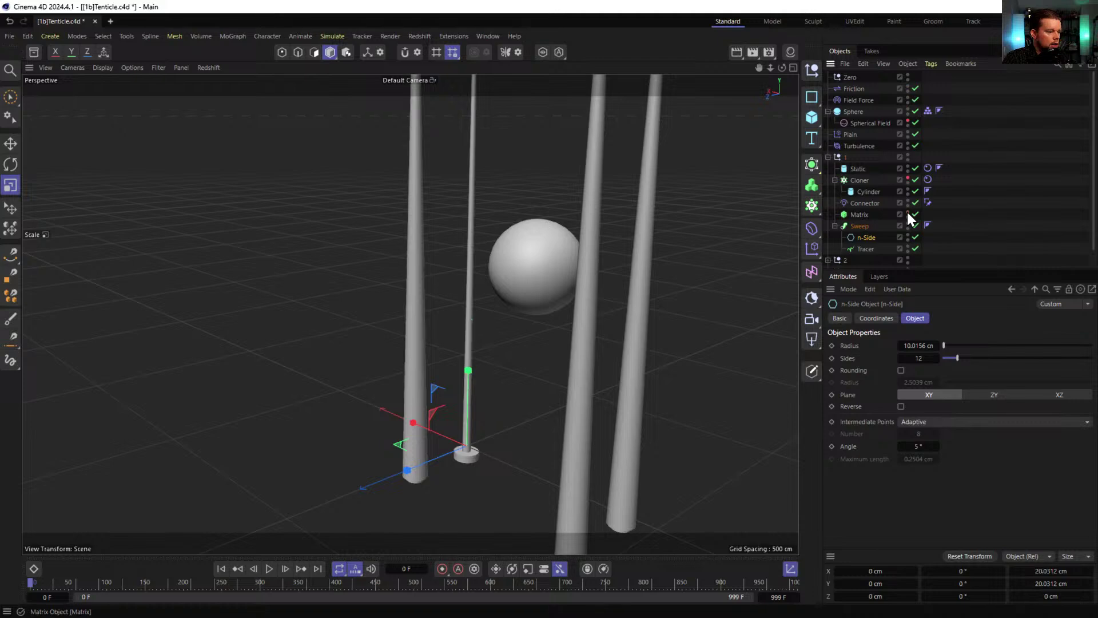
click(908, 179)
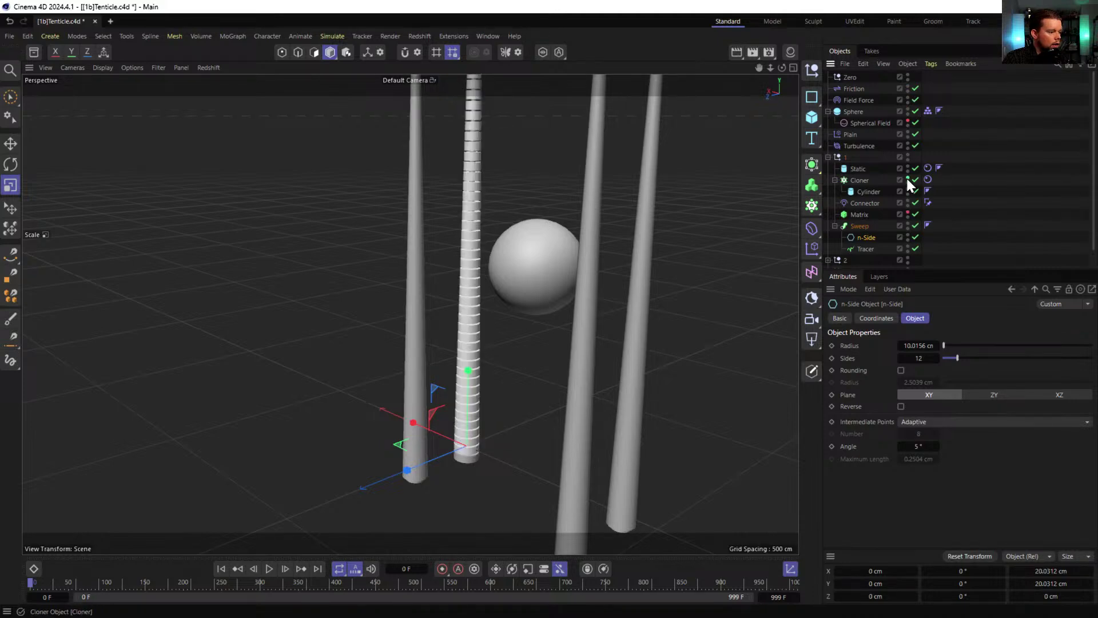
click(861, 227)
click(864, 236)
drag(514, 322, 585, 332)
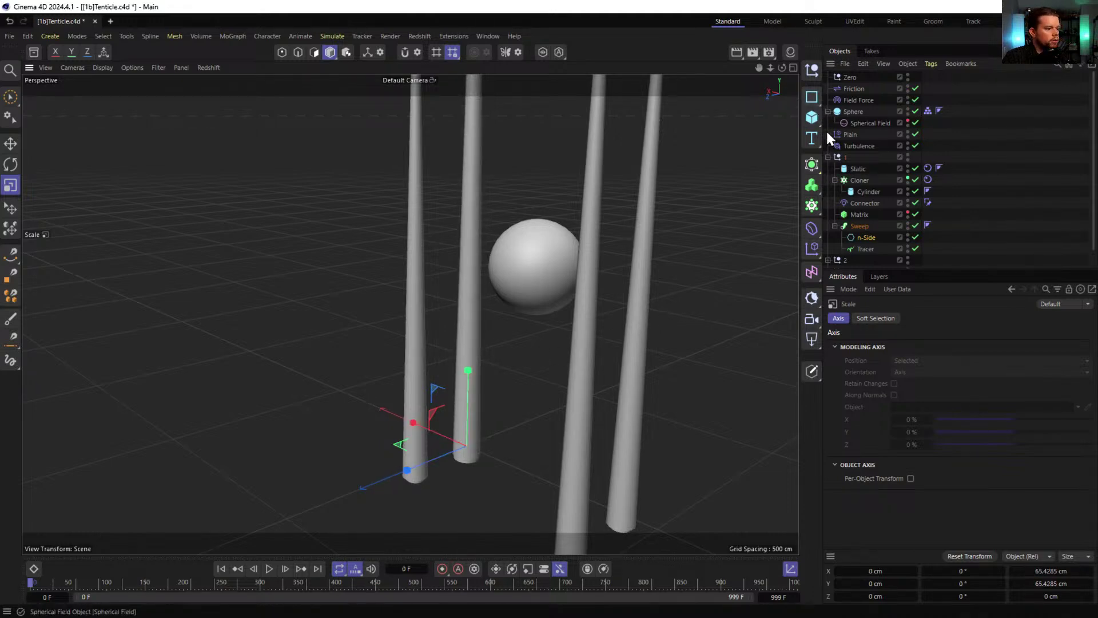
- Set the display color of the Sweep in Null 1 to Automatic with a light purple, RGB 139, 133, 255
click(858, 226)
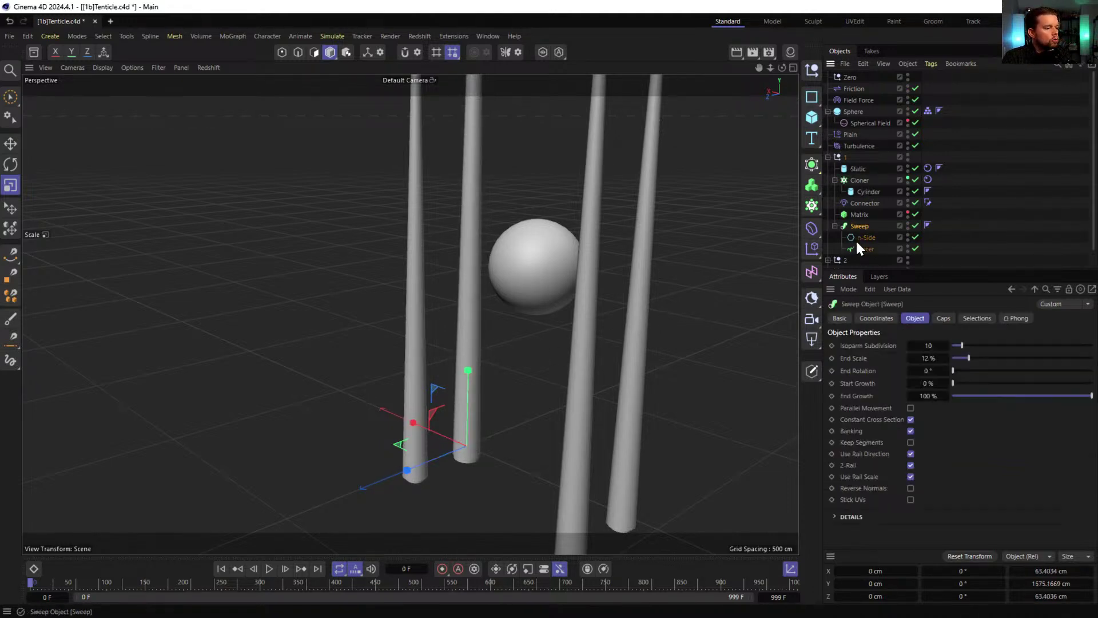
click(840, 319)
click(912, 426)
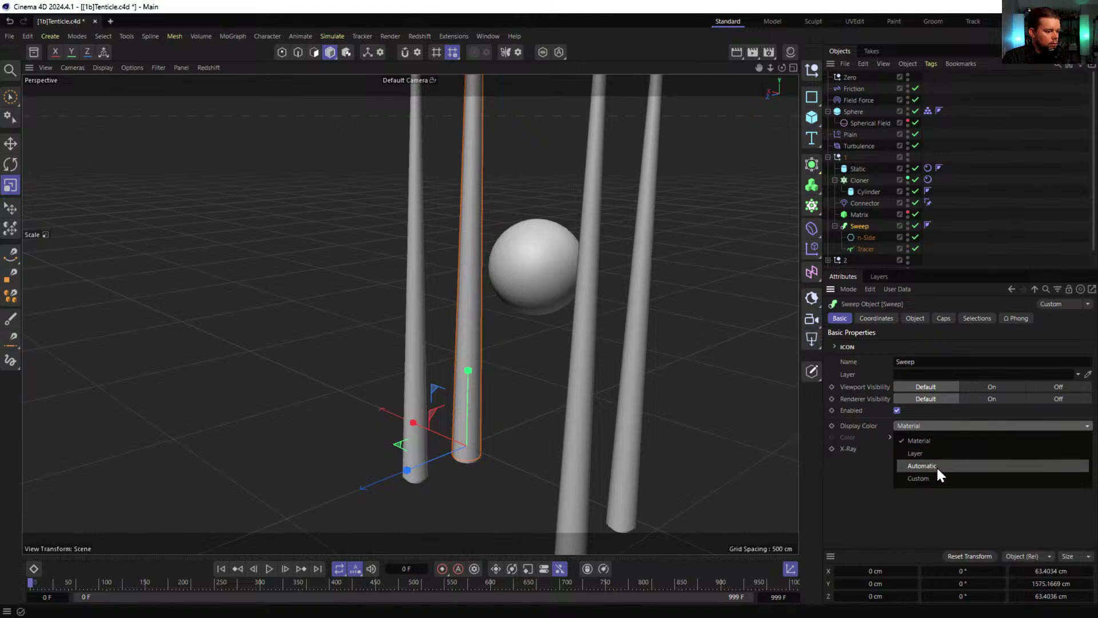
click(922, 466)
click(915, 437)
drag(961, 555, 999, 546)
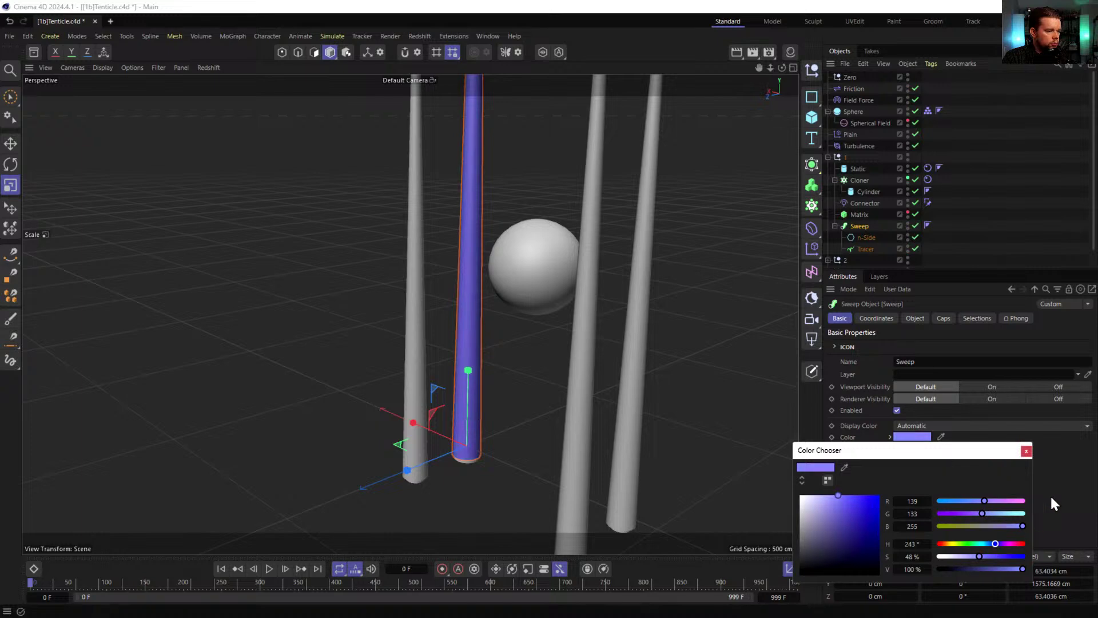
- Move Null 2 closer to the purple tentacle, to about X 75 cm and Z 24 cm
alt+drag(491, 253, 462, 365)
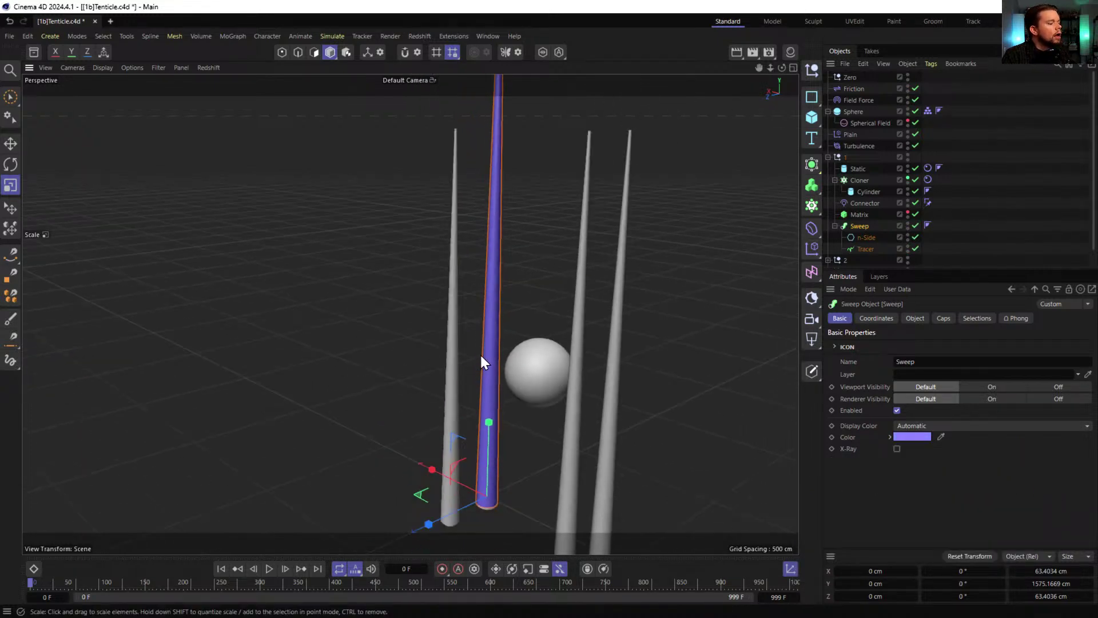
click(829, 157)
click(846, 168)
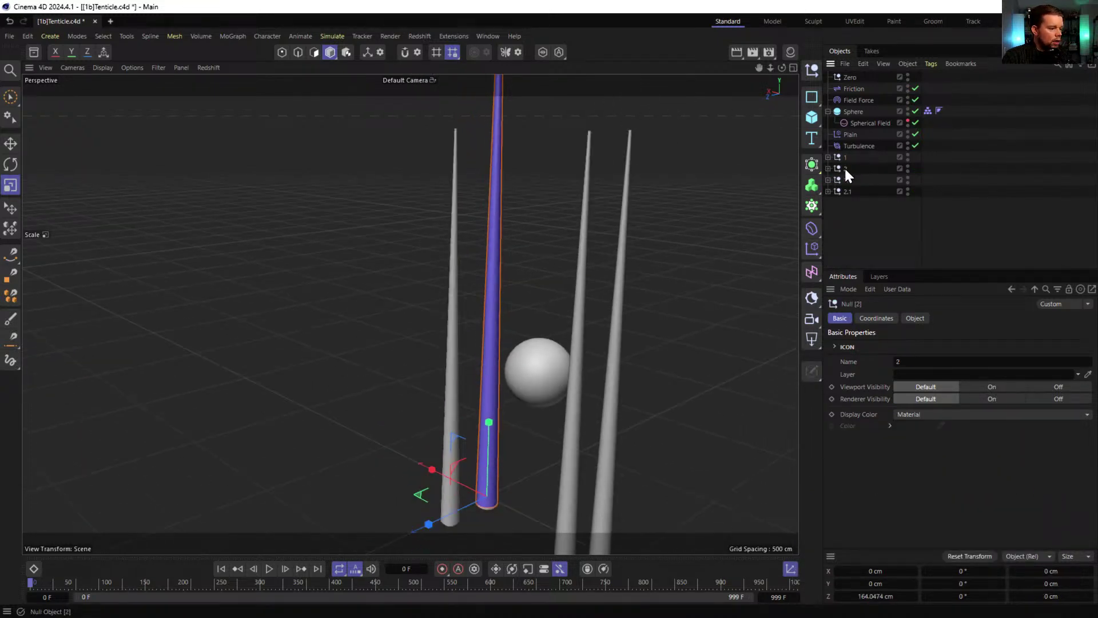
key(e)
drag(386, 509, 398, 488)
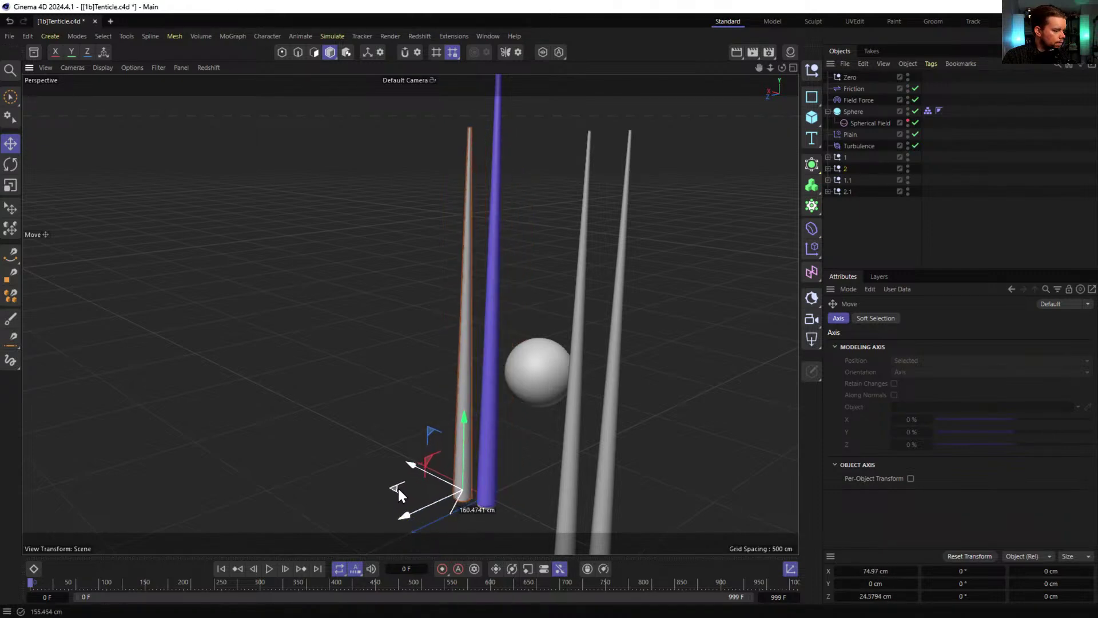
- Move Null 1.1 in toward the purple tentacle, to about X -65 cm and Z 173 cm
click(847, 180)
alt+middle_drag(641, 443, 566, 316)
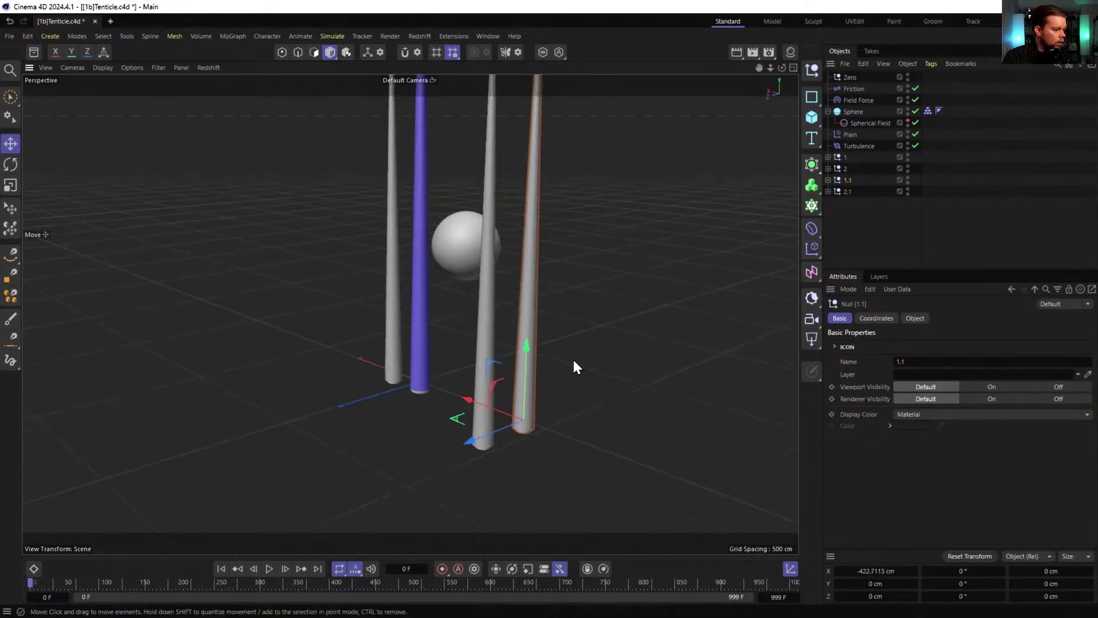
drag(456, 423, 322, 395)
- Move Null 2.1 in beside the other tentacles and shift Null 1.1 to about X -46 cm and Z 128 cm
click(848, 192)
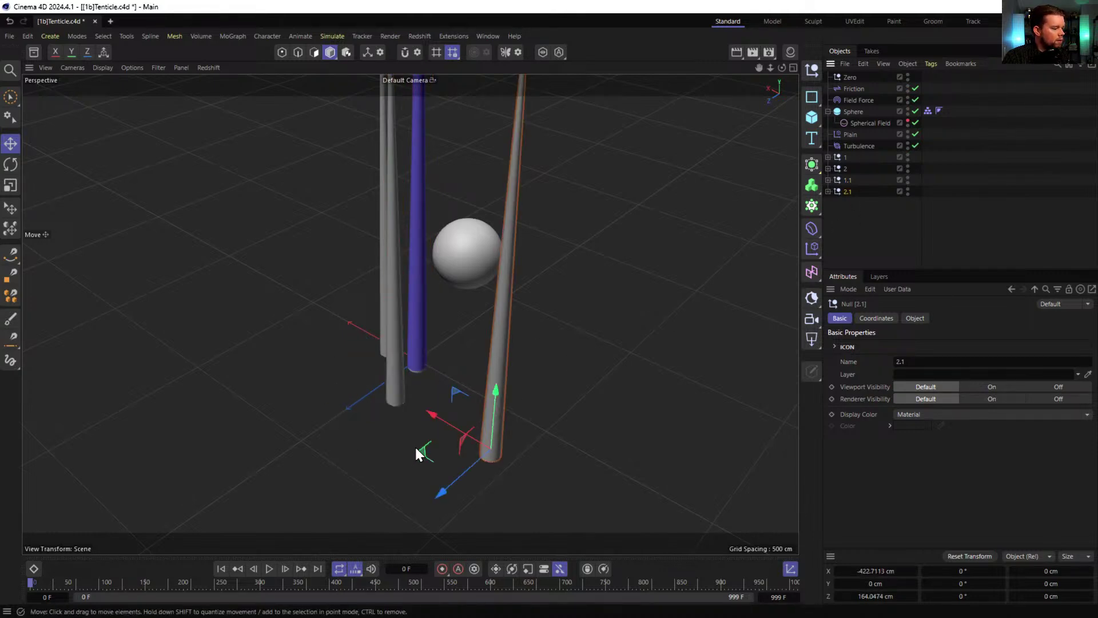
drag(425, 451, 395, 366)
alt+drag(431, 274, 469, 386)
drag(393, 417, 432, 419)
click(836, 180)
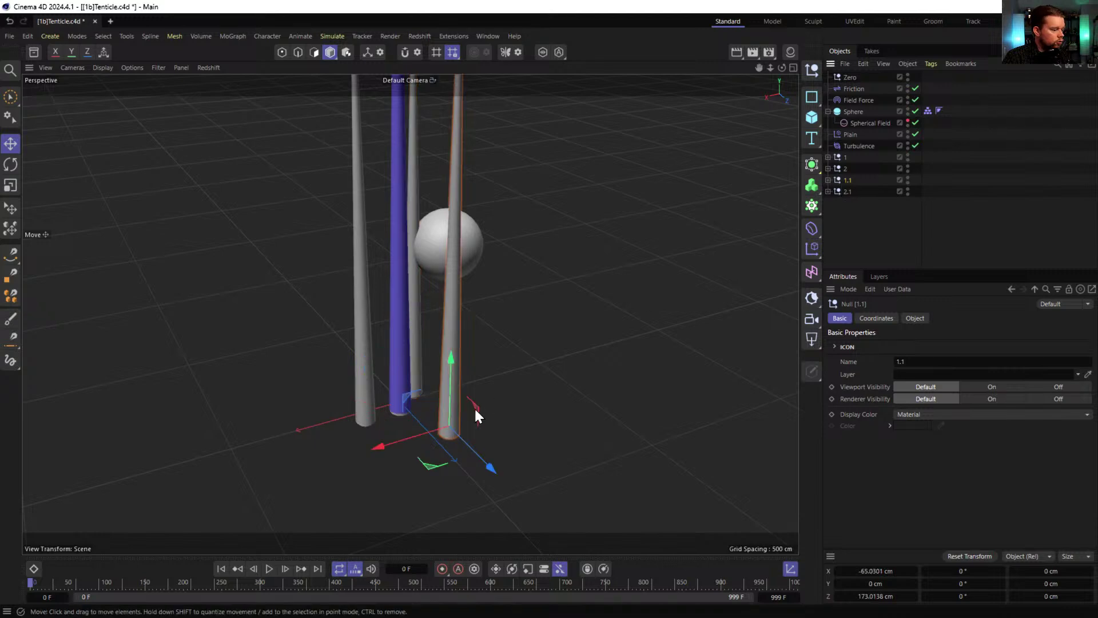
drag(433, 468, 483, 376)
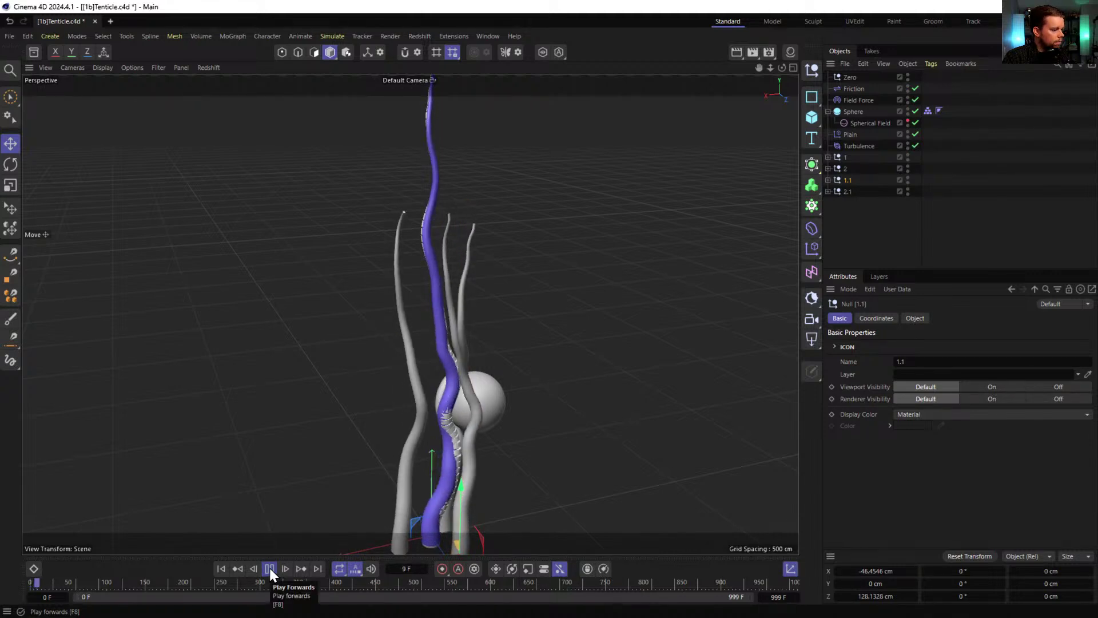
- Hide the Cloner in Null 1 and examine the running simulation from other angles
click(829, 157)
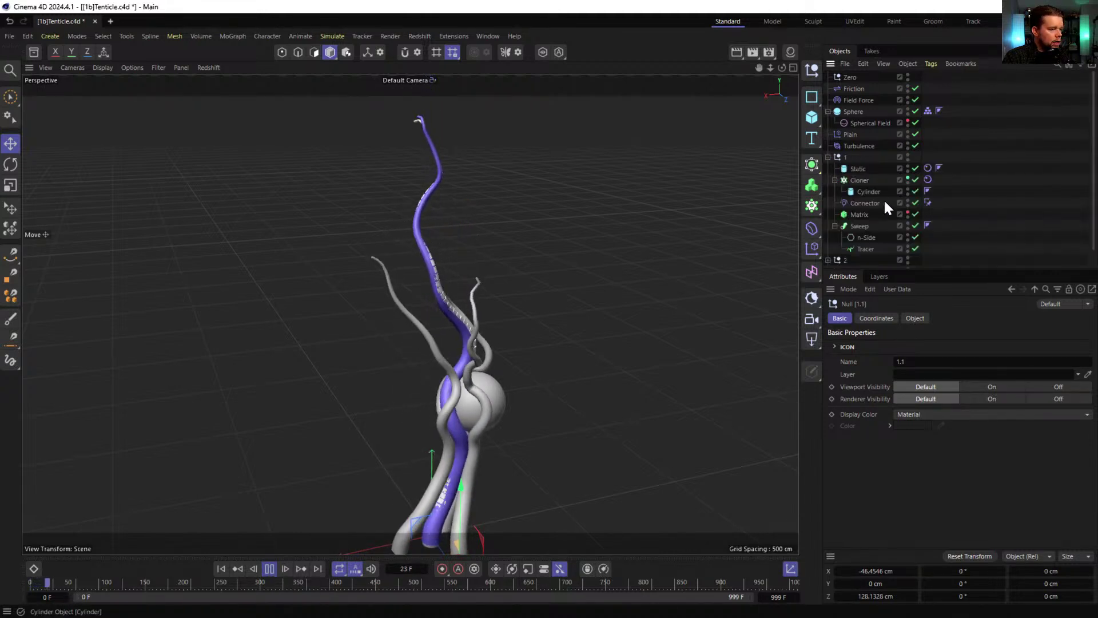
click(908, 178)
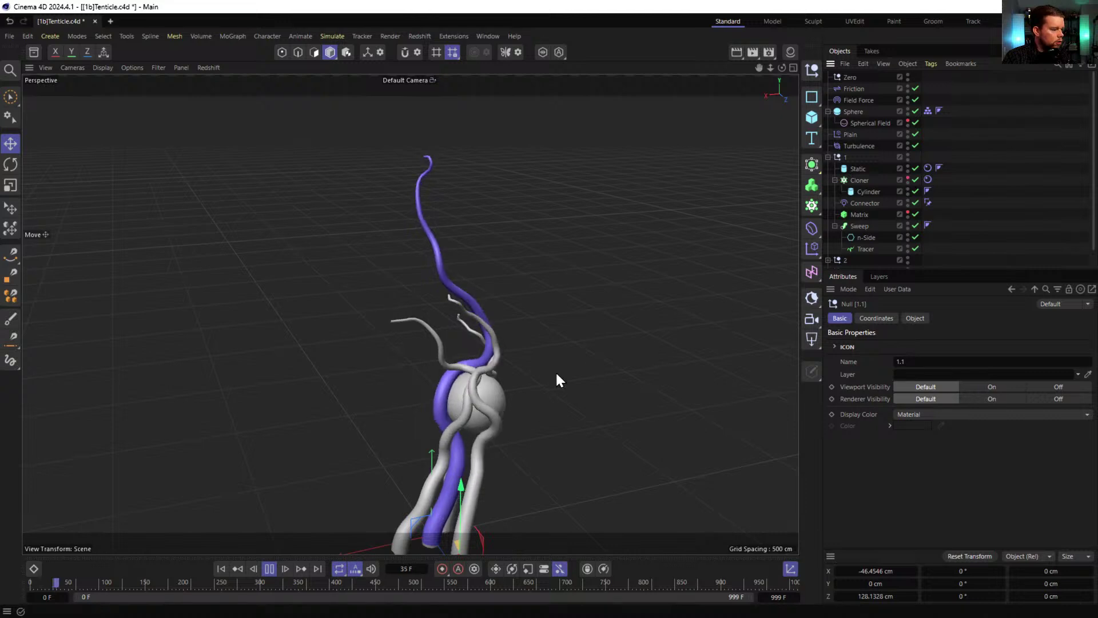
alt+drag(516, 385, 716, 369)
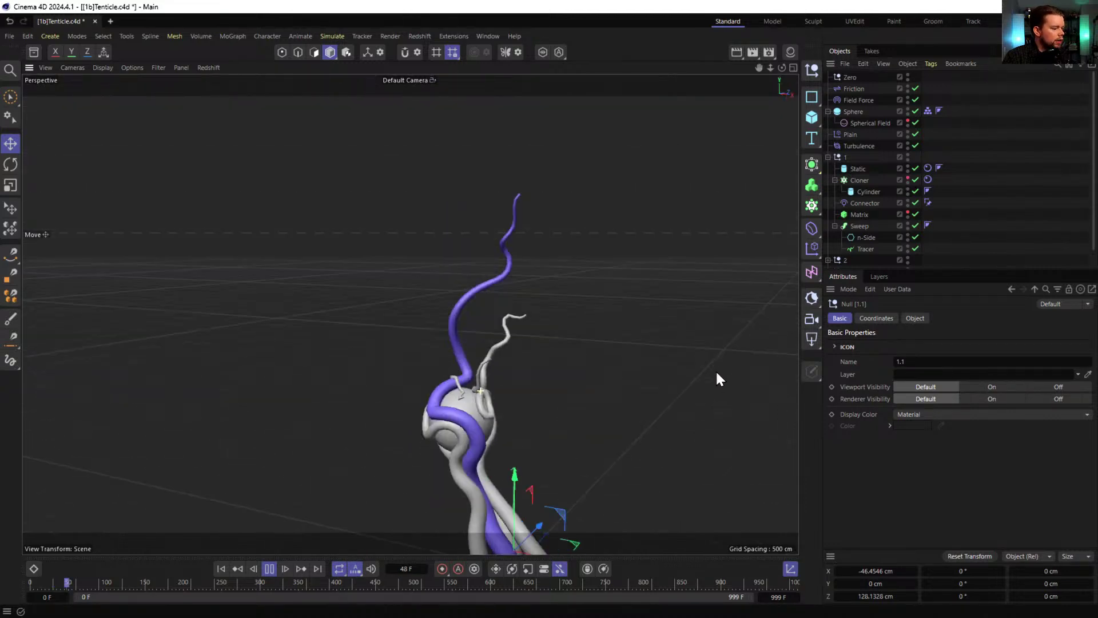
alt+drag(438, 366, 358, 300)
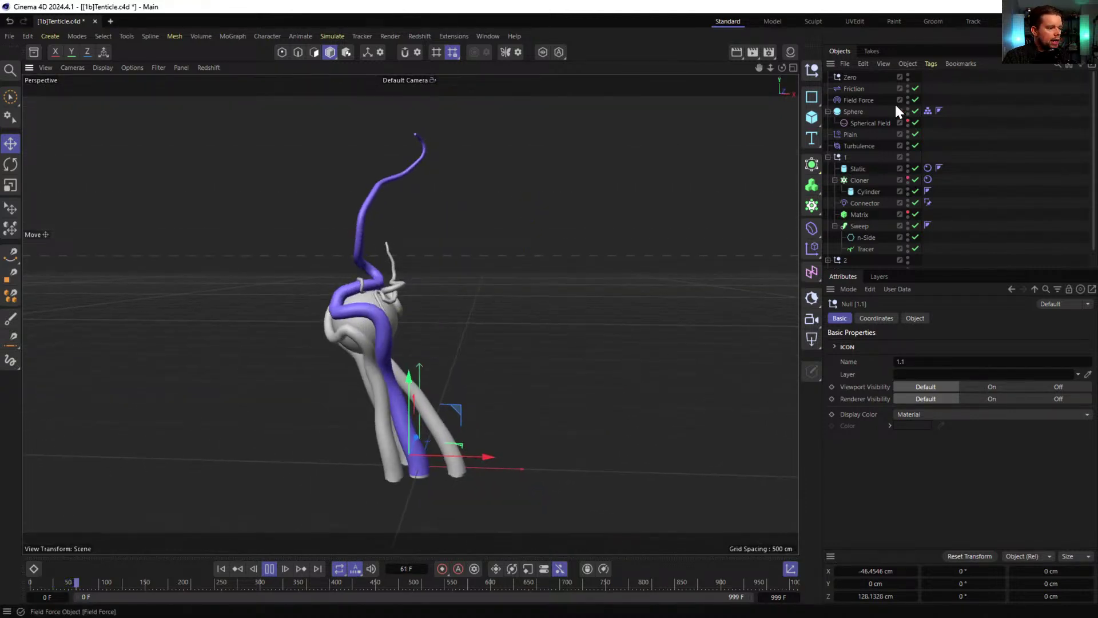
- Remove the Spherical Field from the Field Force's field list and delete the Sphere together with its child field
click(858, 100)
click(915, 318)
click(877, 405)
key(Delete)
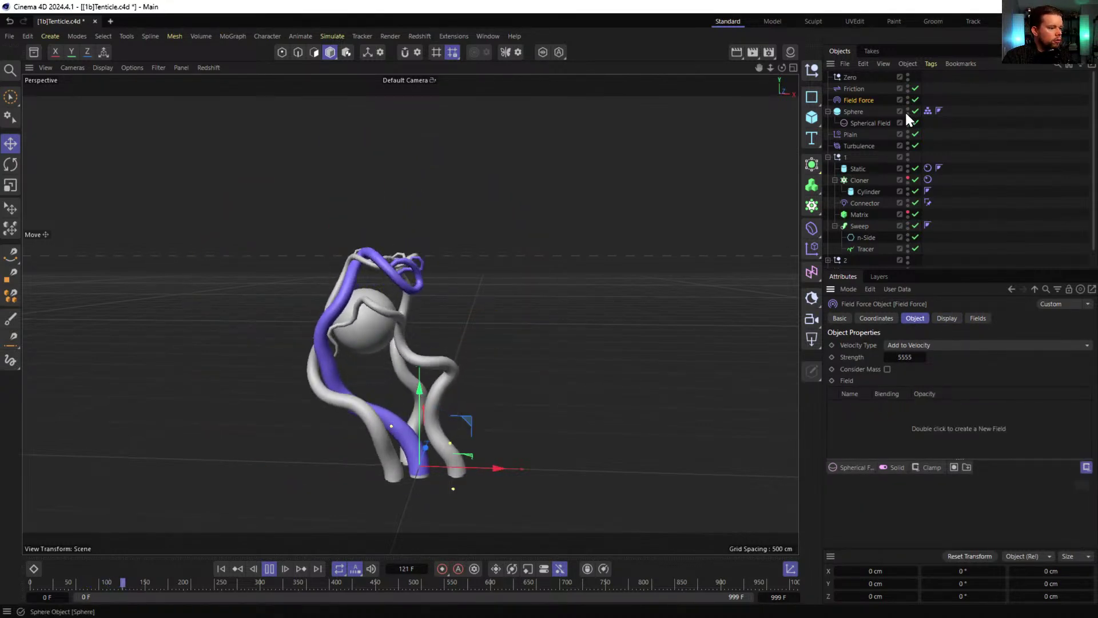
click(854, 111)
key(Delete)
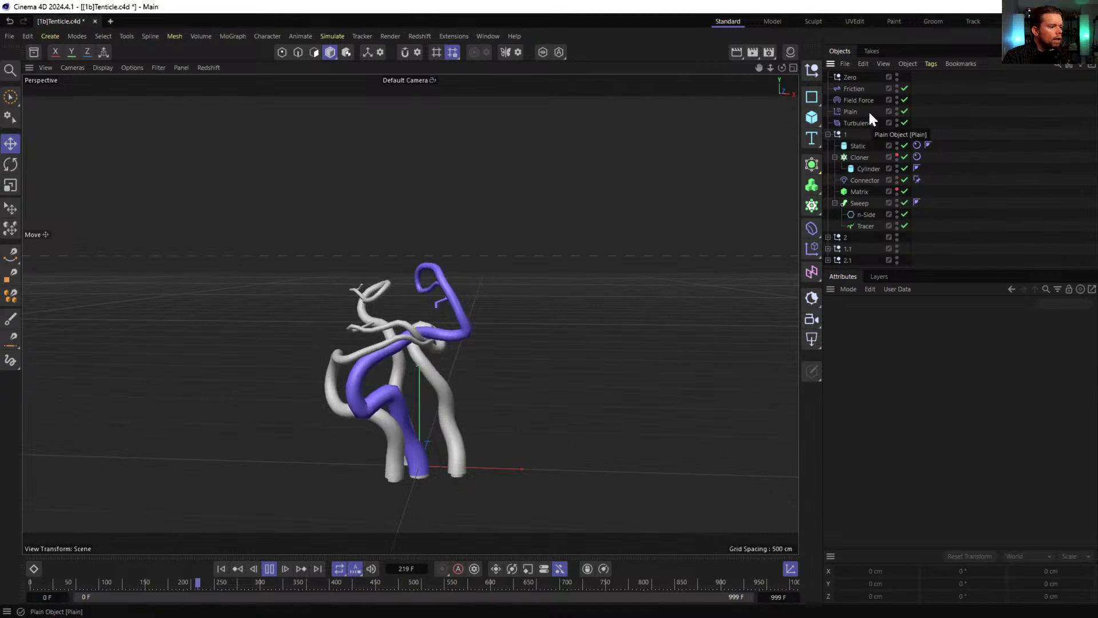
- Add the Tracer from Null 1 as a field of the Field Force and stop playback
click(857, 100)
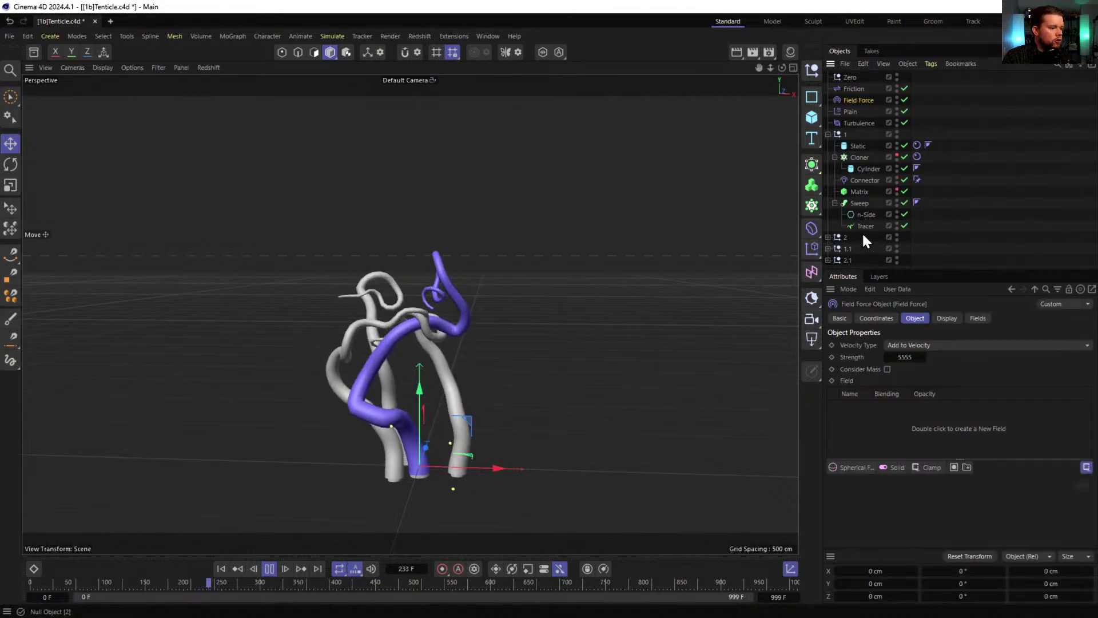
drag(862, 226, 876, 410)
click(879, 408)
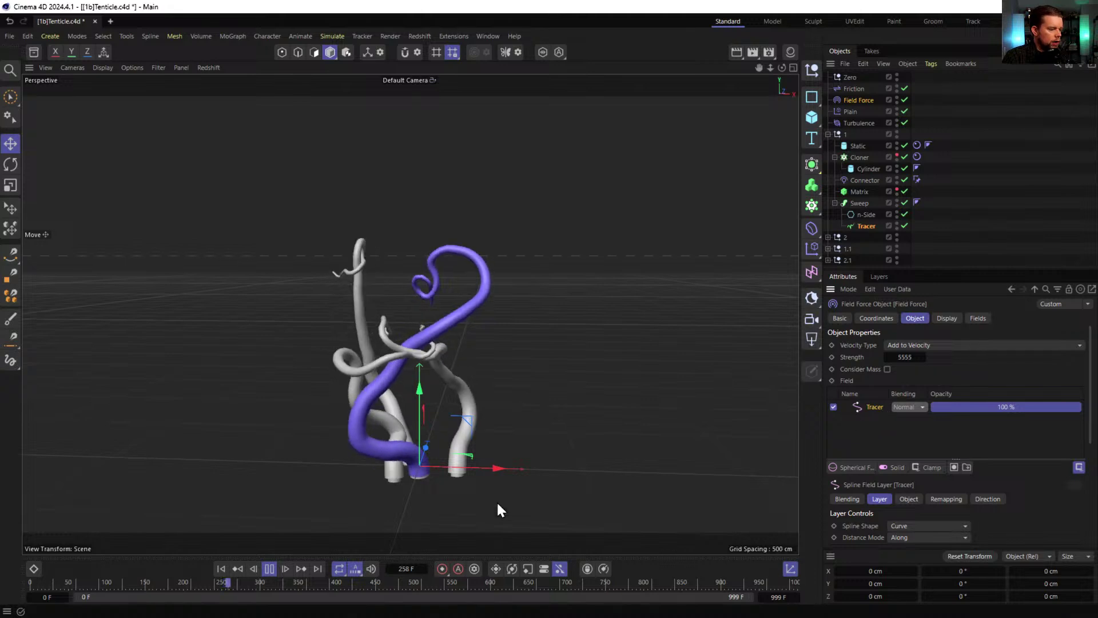
click(268, 569)
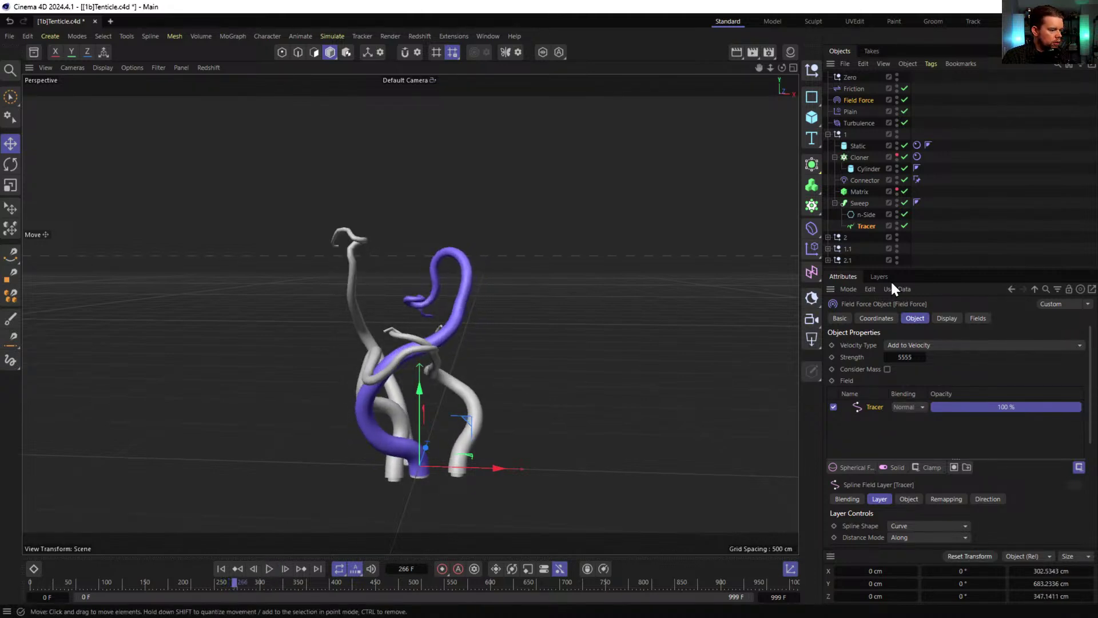
- Enable the Field Force's Display Box and set its Box Size to 2222 cm on all three axes
click(949, 320)
click(975, 318)
click(954, 318)
click(914, 345)
alt+drag(468, 448, 435, 441)
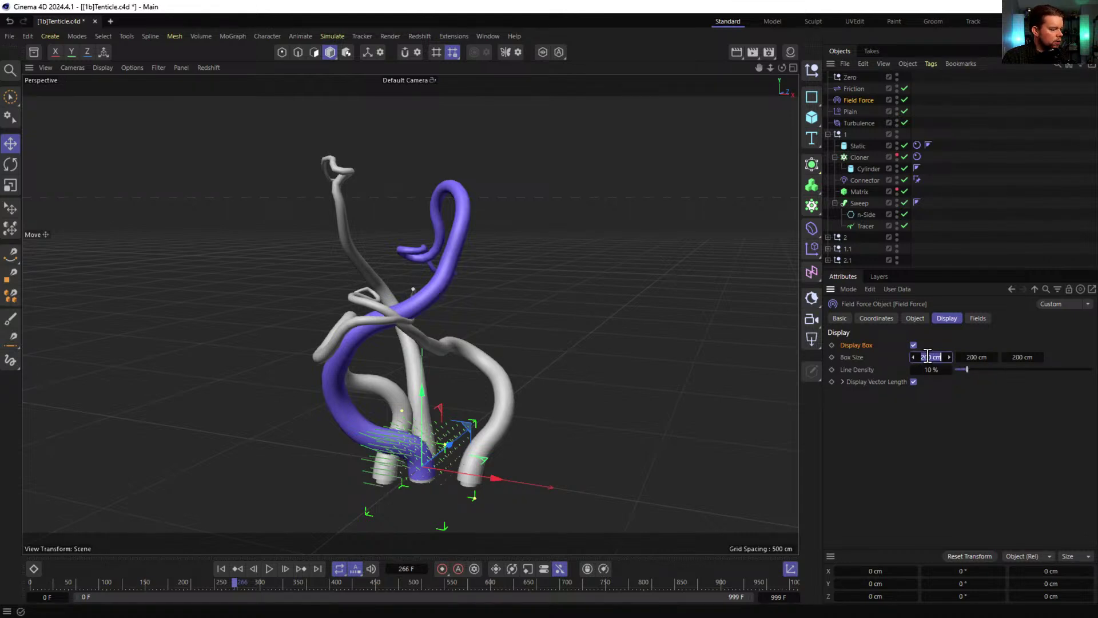
text(2222)
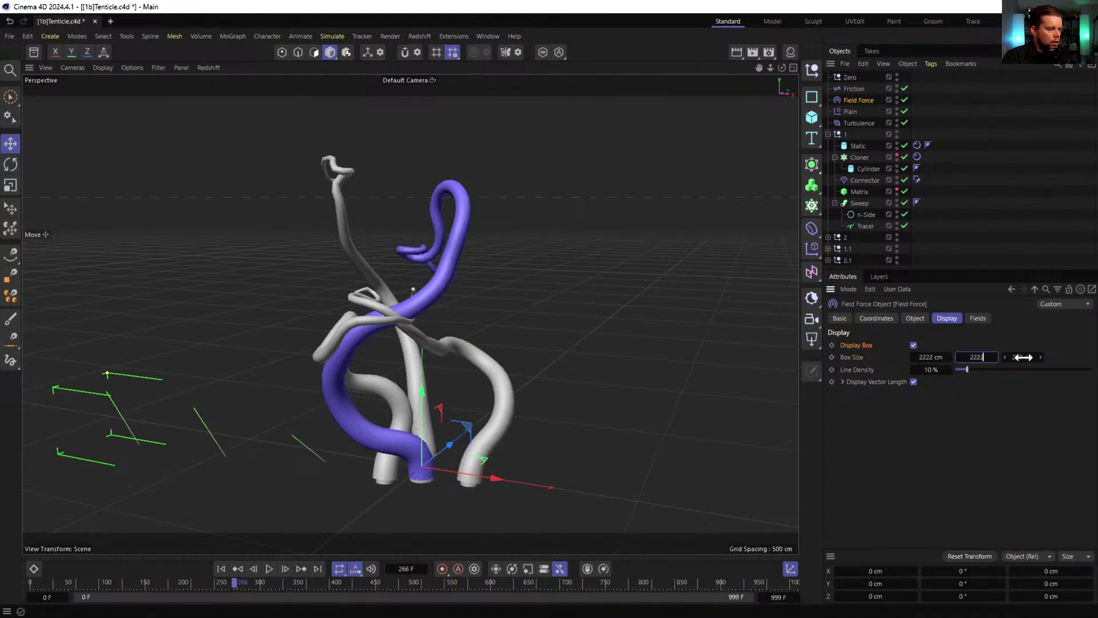
click(1023, 357)
text(2222)
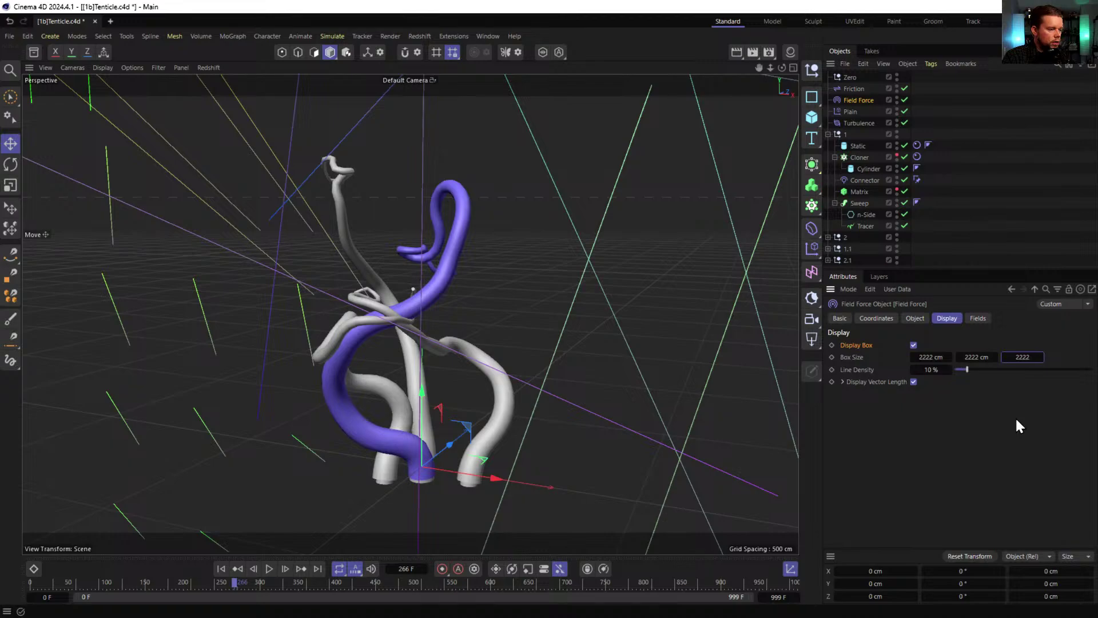
- Disable Display Vector Length, raise Line Density to 35 %, and set the display box's third dimension to 222 cm
click(914, 382)
drag(971, 372, 1024, 354)
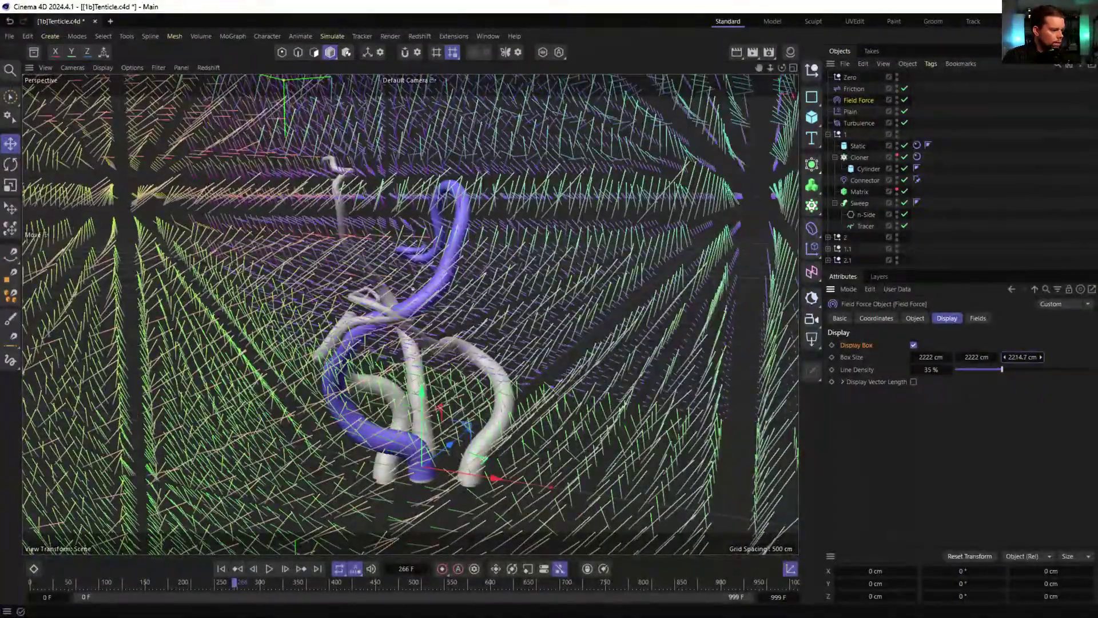
text(55)
key(Return)
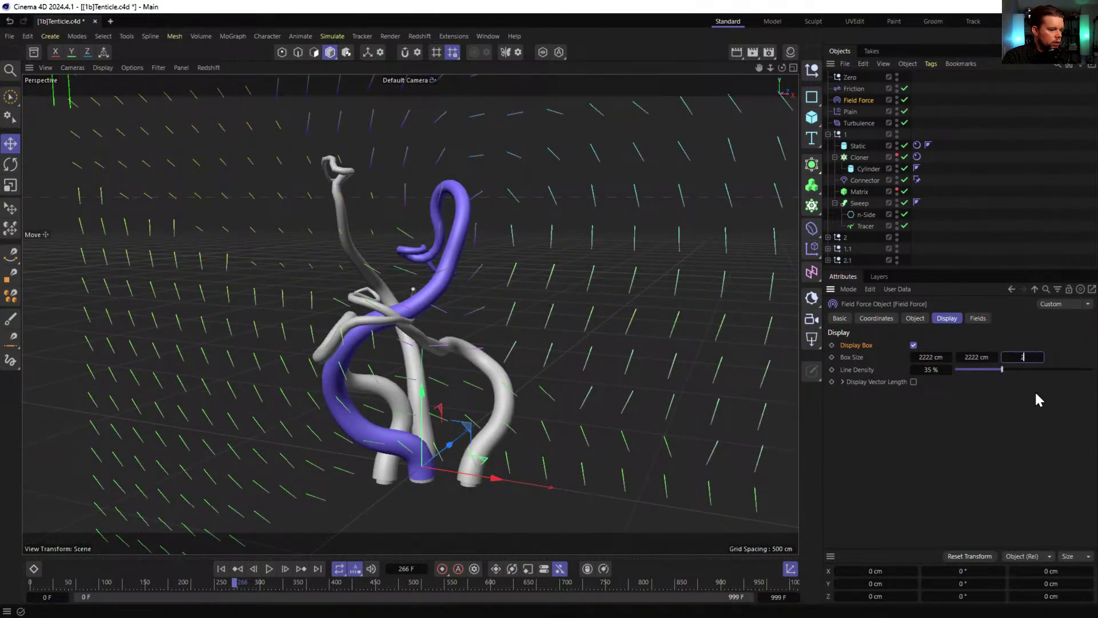
key(Return)
alt+drag(542, 314, 442, 458)
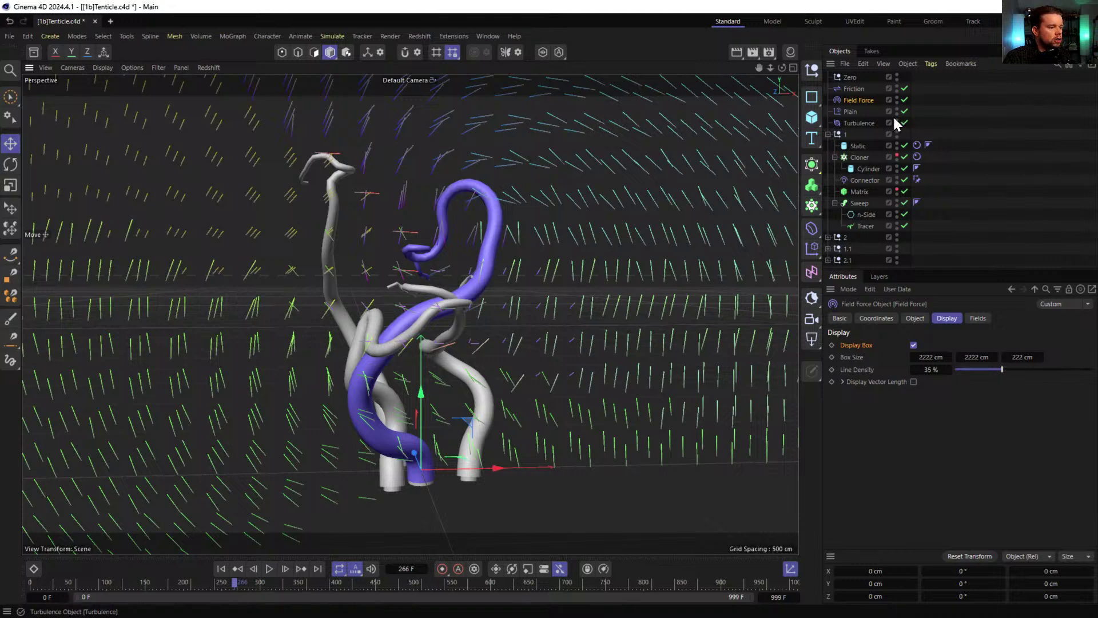
- Set the Offset of the Field Force's Tracer field layer to 100 %
click(923, 318)
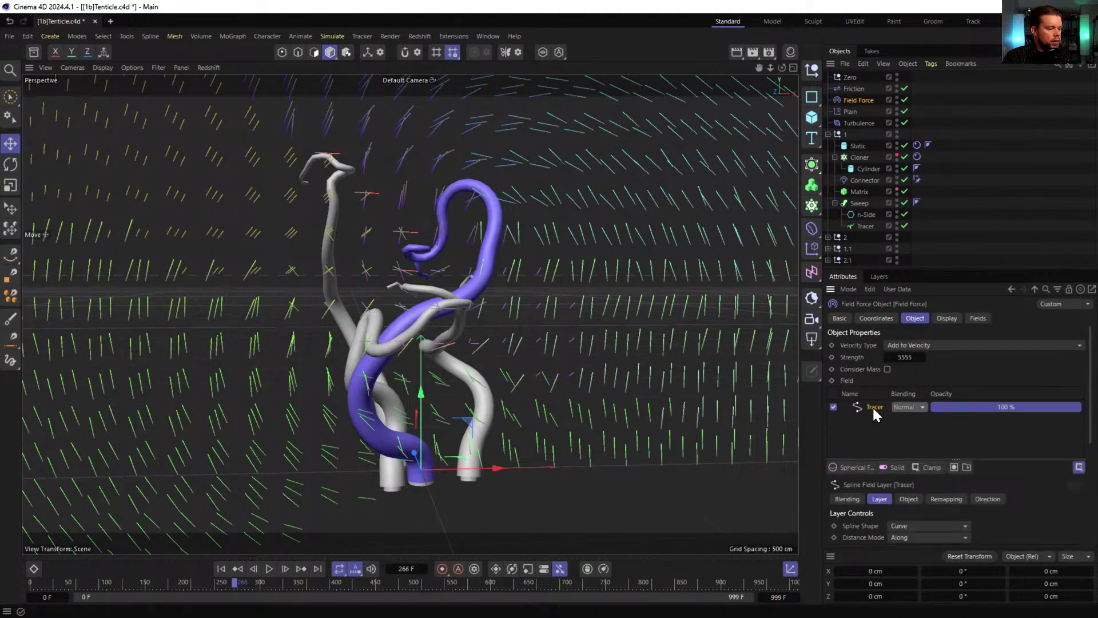
scroll(911, 470, down, 3)
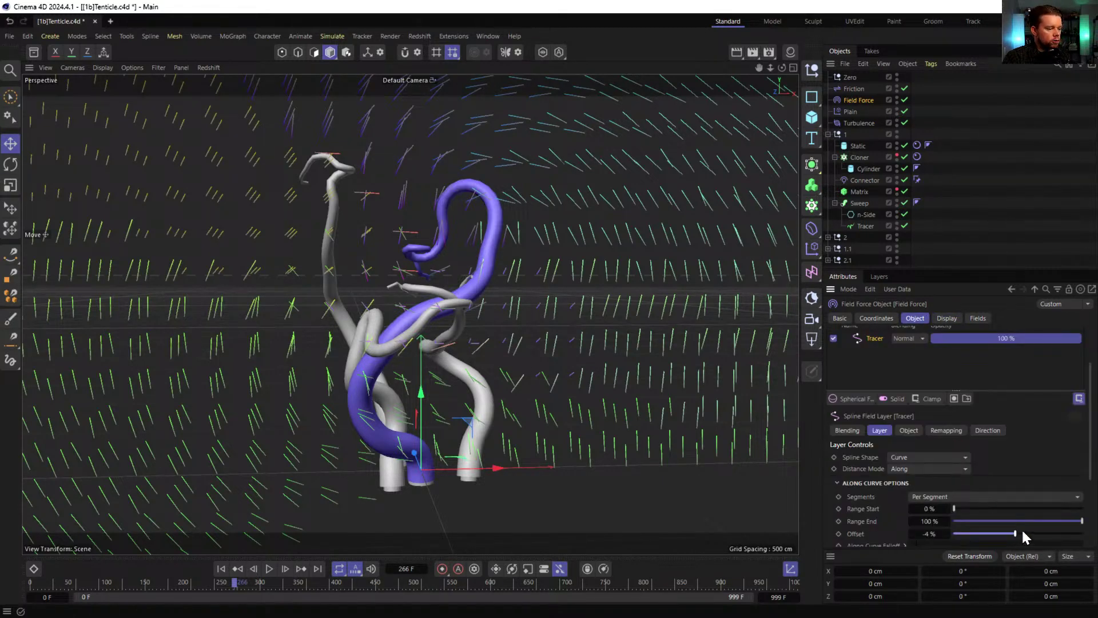
drag(1018, 532, 1076, 526)
scroll(575, 415, down, 3)
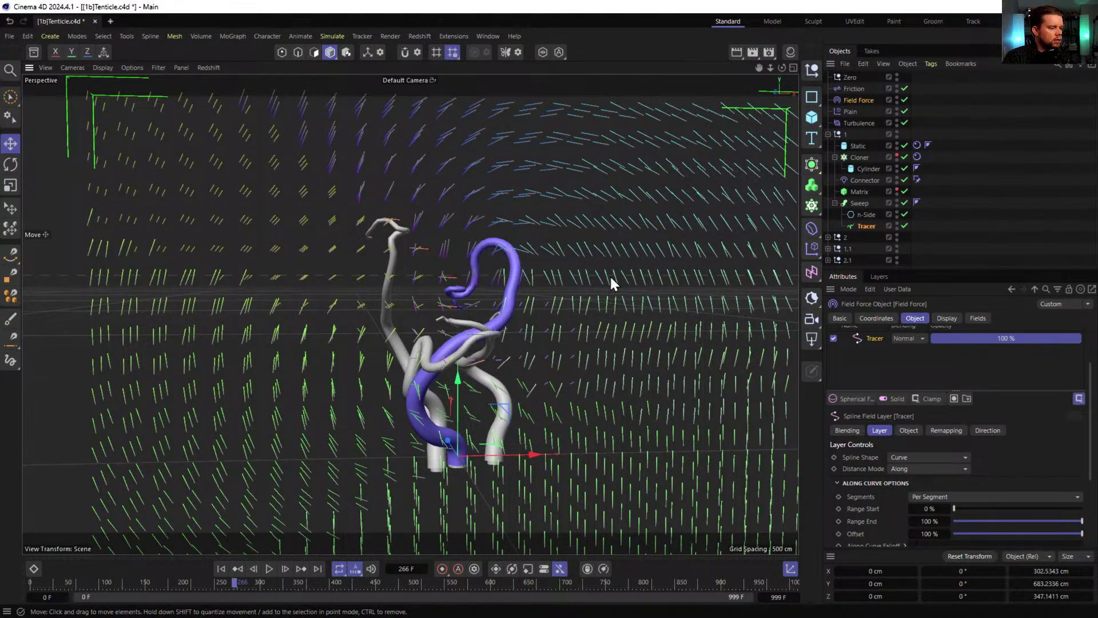
- Replay the simulation from the first frame, switching the Field Force off and on again to compare its effect
click(229, 566)
click(270, 568)
alt+middle_drag(463, 288, 464, 355)
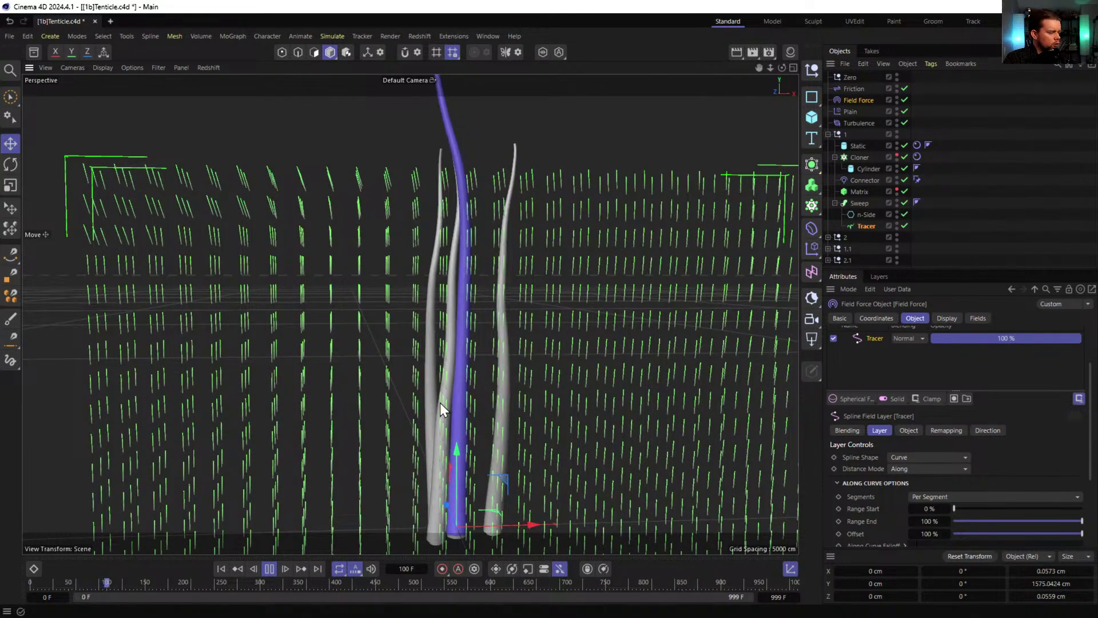
click(904, 100)
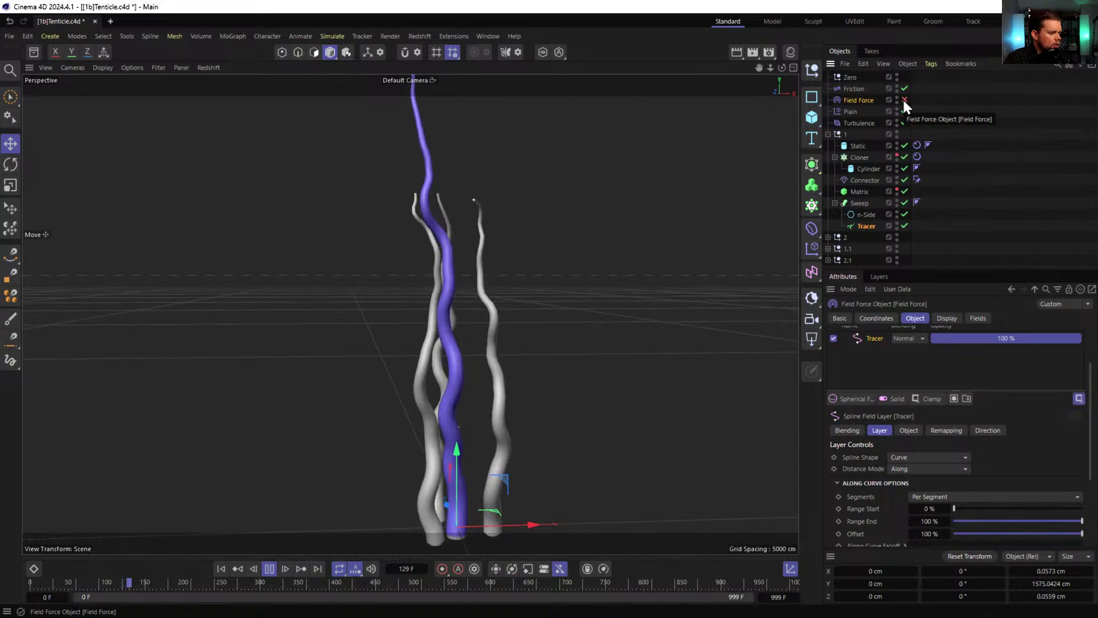
click(904, 100)
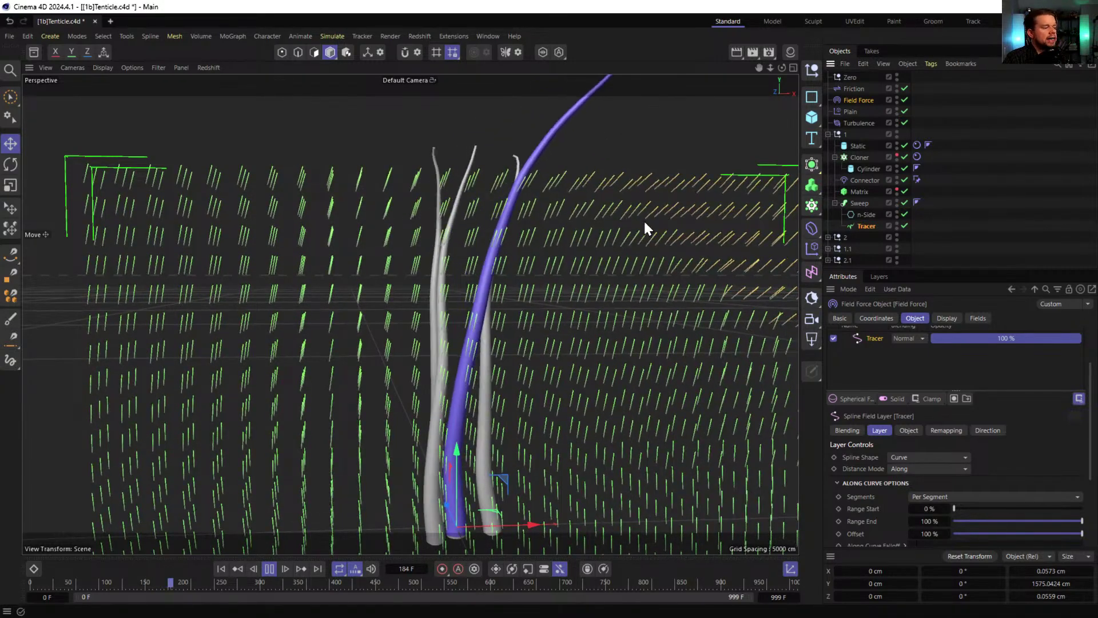
- Try Invert Direction on the Field Force's Tracer layer, examine the tentacles from several angles, and switch the option off again
alt+middle_drag(456, 311, 343, 317)
alt+right_drag(379, 300, 360, 346)
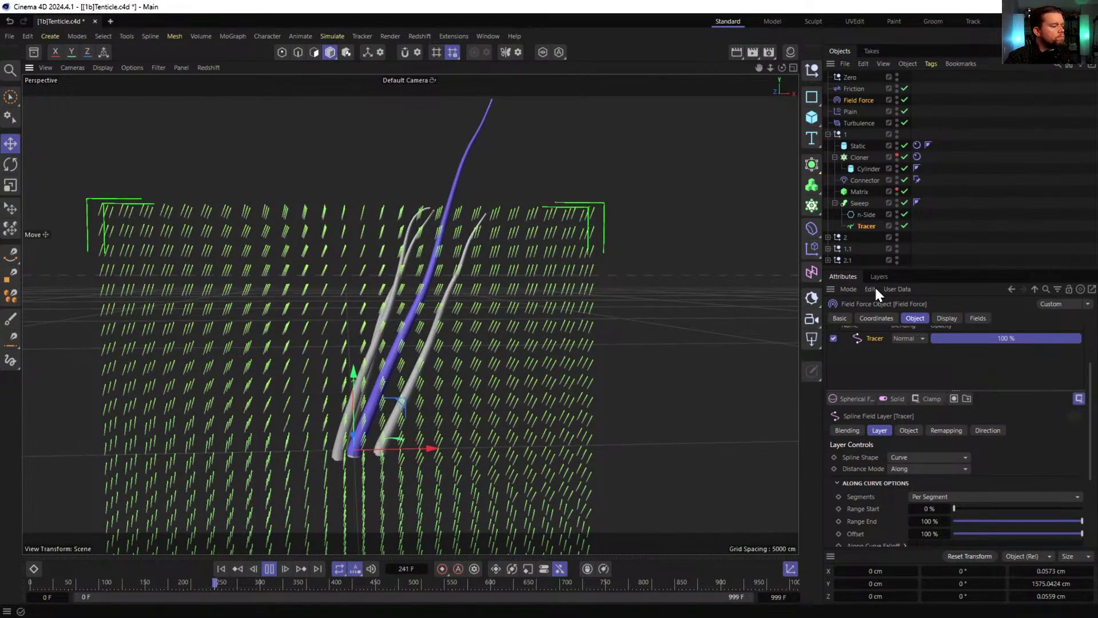
scroll(869, 496, up, 3)
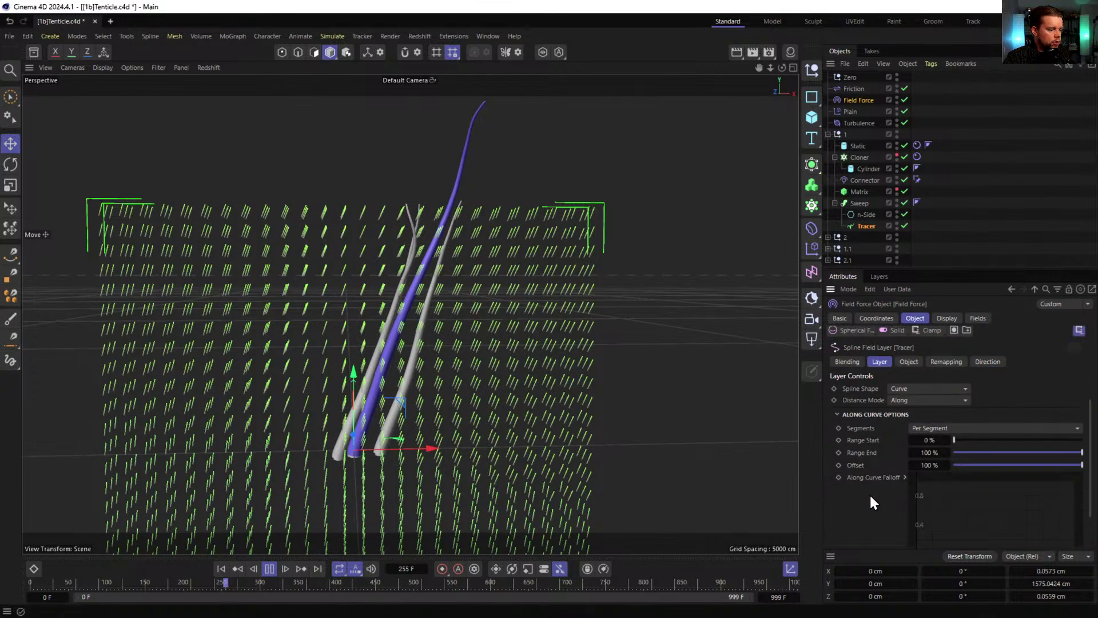
click(988, 468)
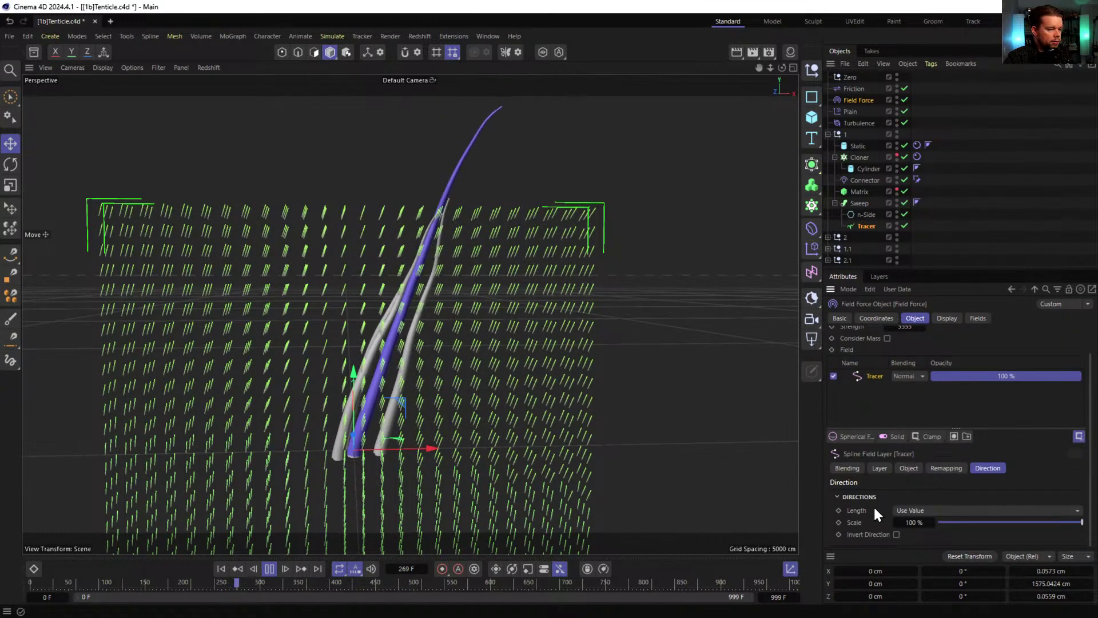
click(897, 534)
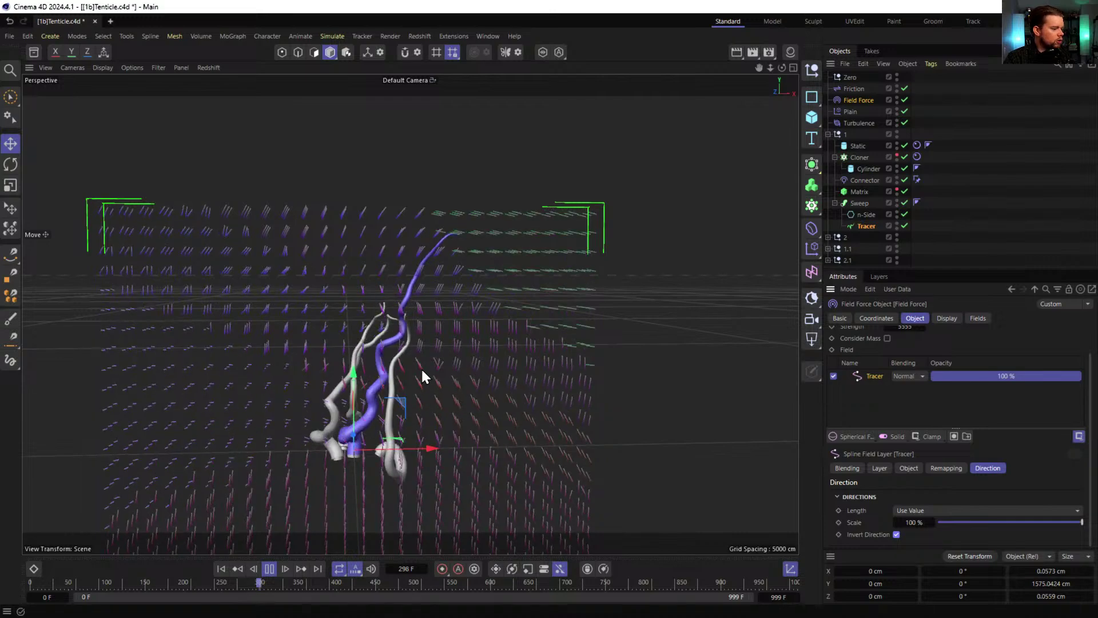
scroll(403, 427, up, 10)
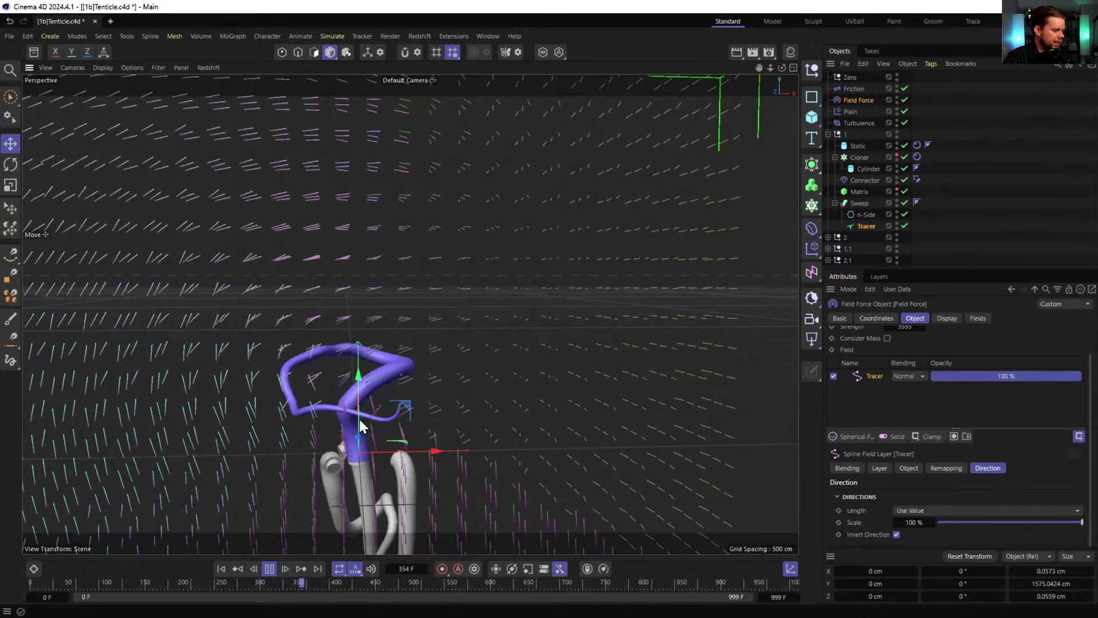
alt+drag(329, 408, 302, 372)
alt+middle_drag(302, 366, 248, 333)
alt+right_drag(325, 351, 429, 337)
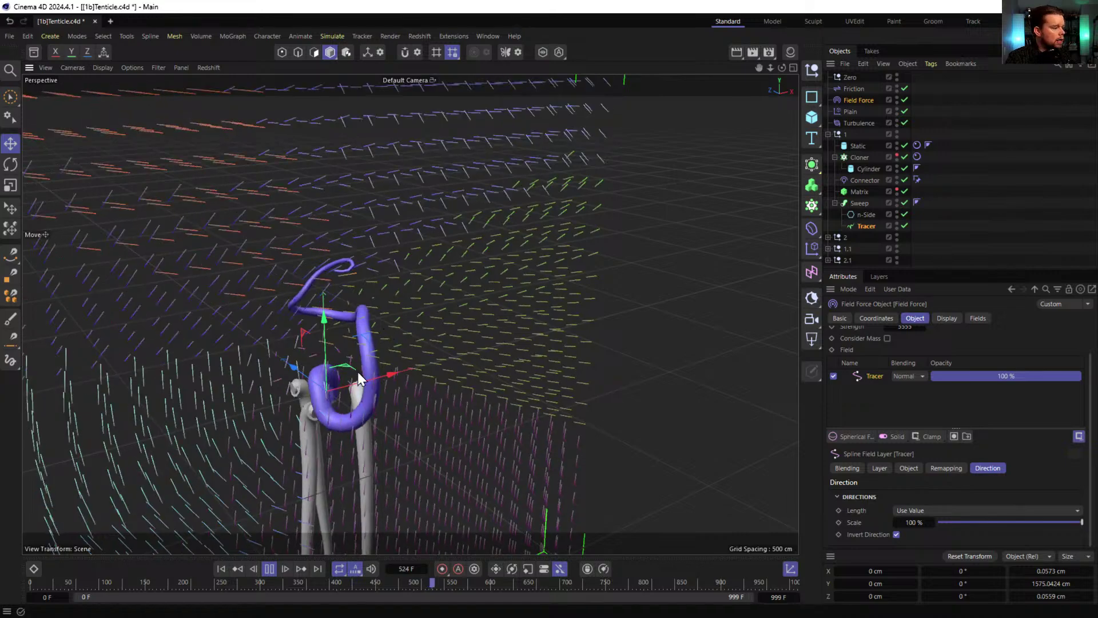
alt+drag(355, 337, 275, 300)
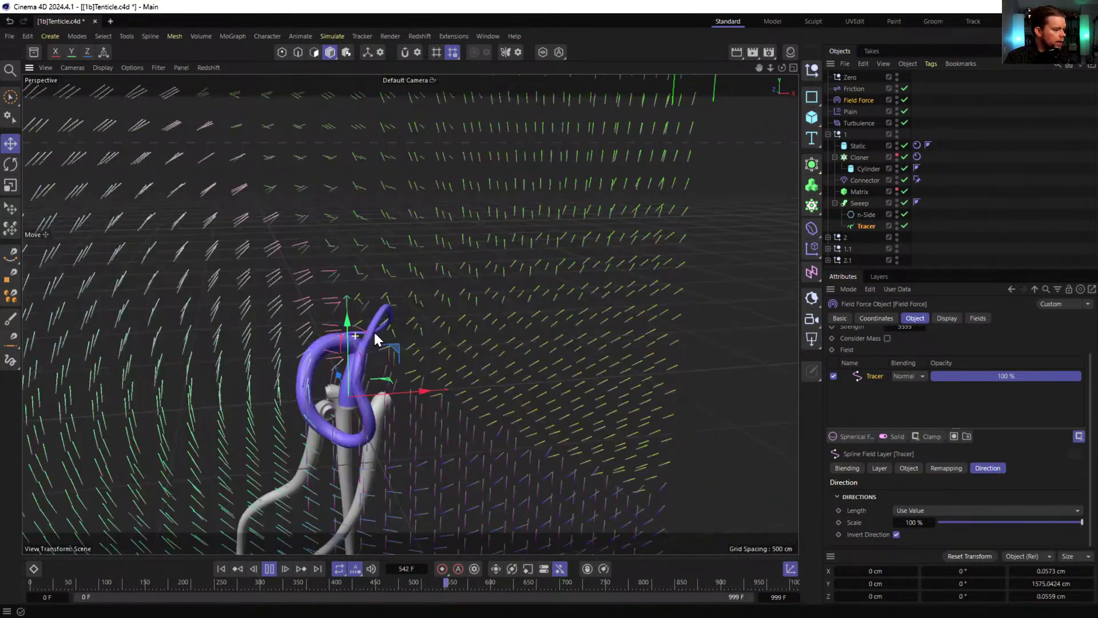
click(896, 534)
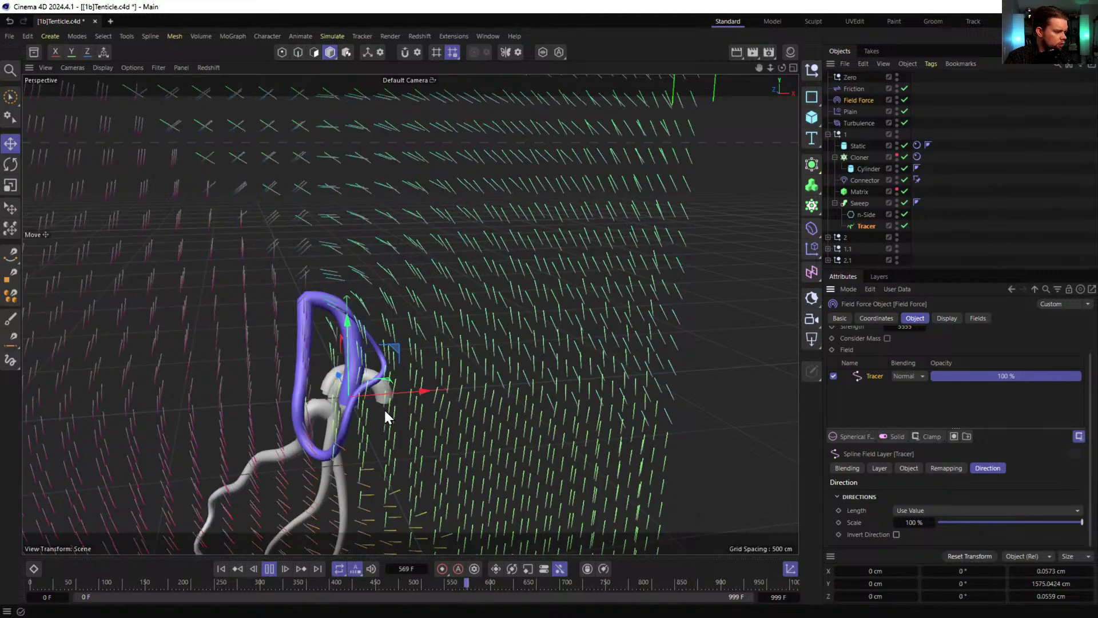
alt+drag(388, 375, 414, 388)
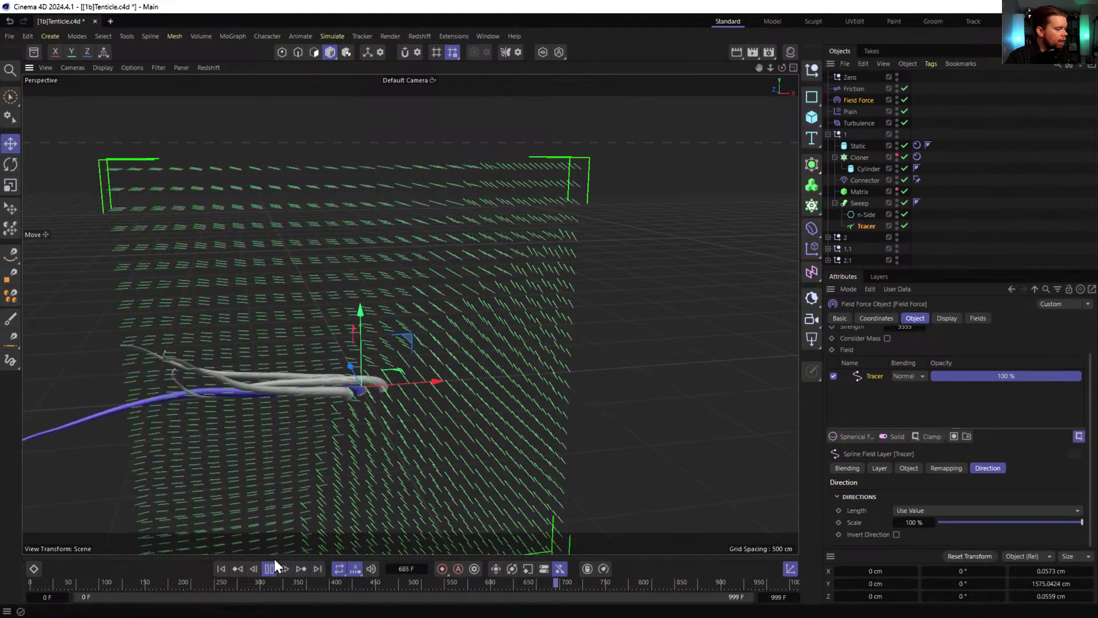
- Return the simulation to the first frame and rename the null group 1 as Main Snake
click(221, 569)
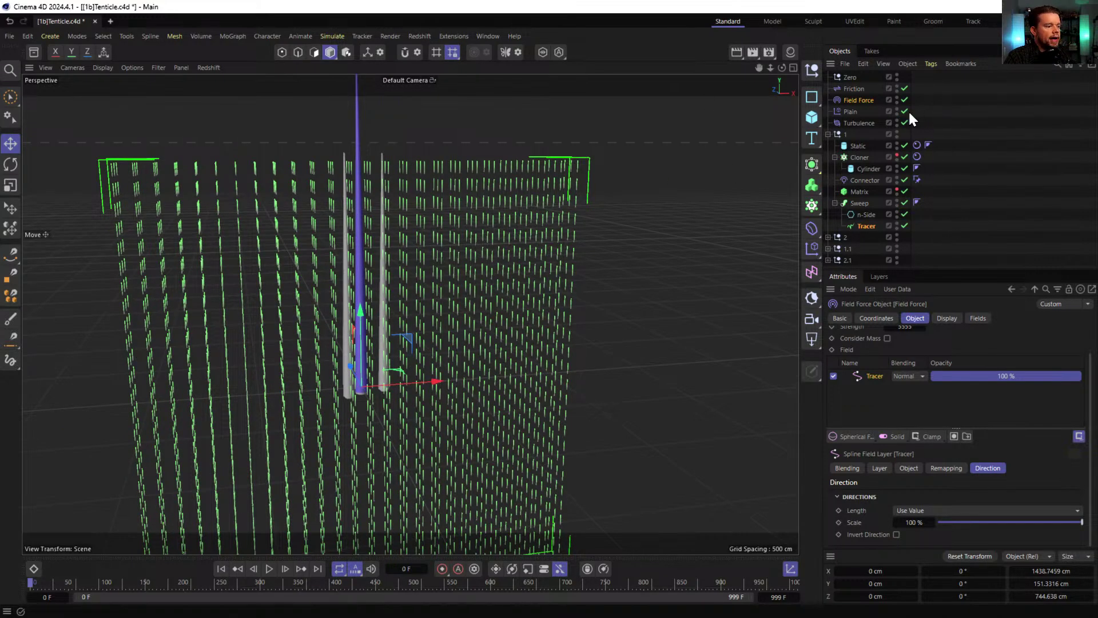
click(917, 156)
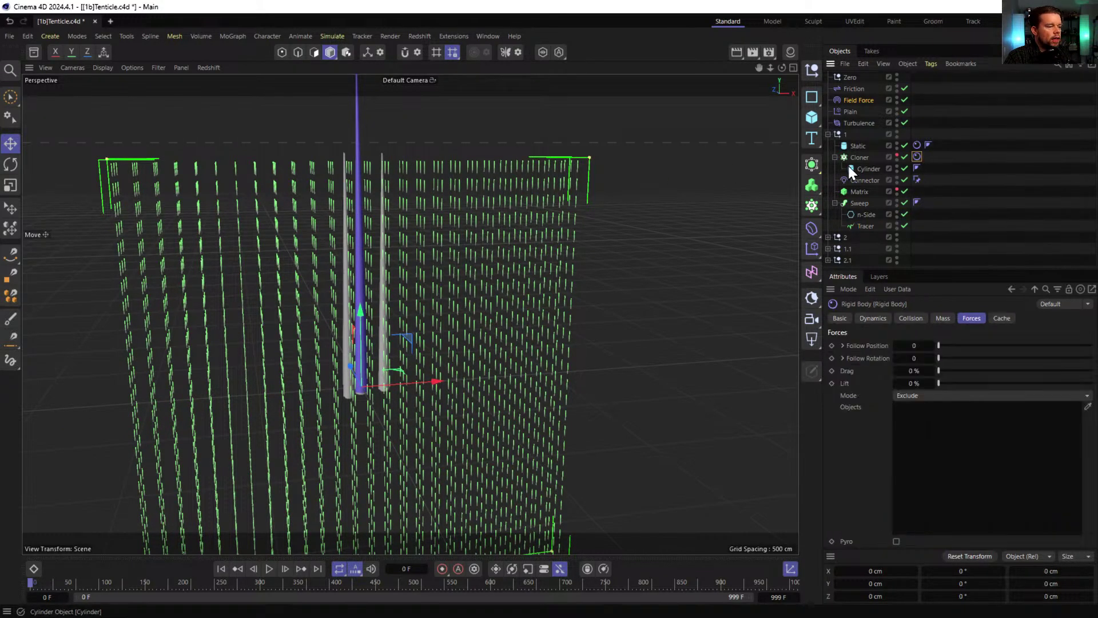
double_click(843, 135)
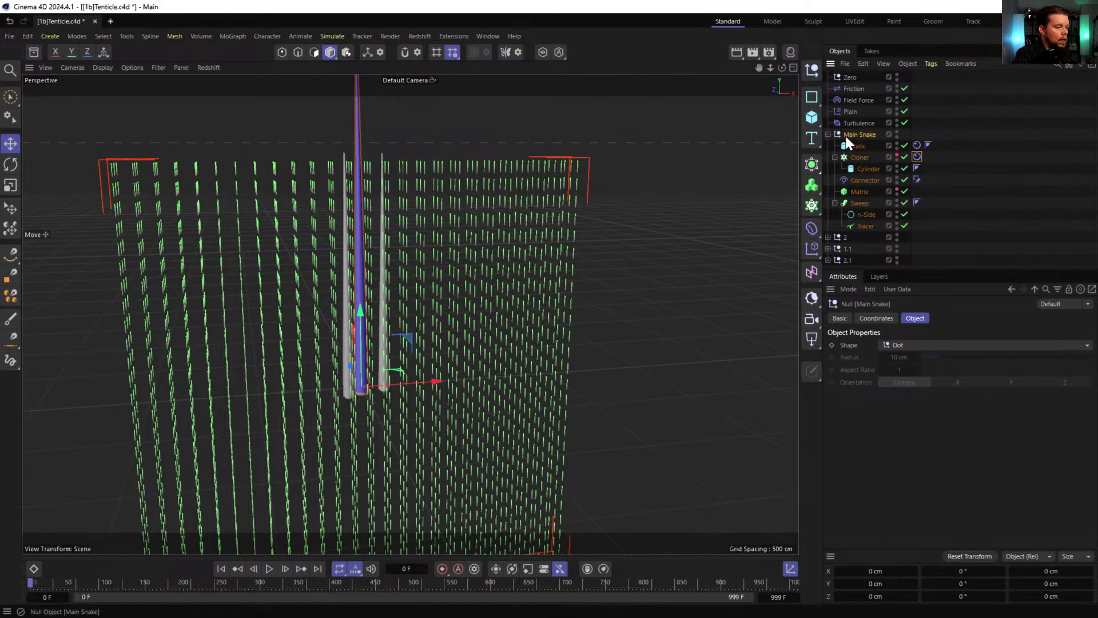
- Add the Field Force to the Exclude list in the Forces settings of Main Snake's Cloner rigid body and replay the simulation
click(917, 156)
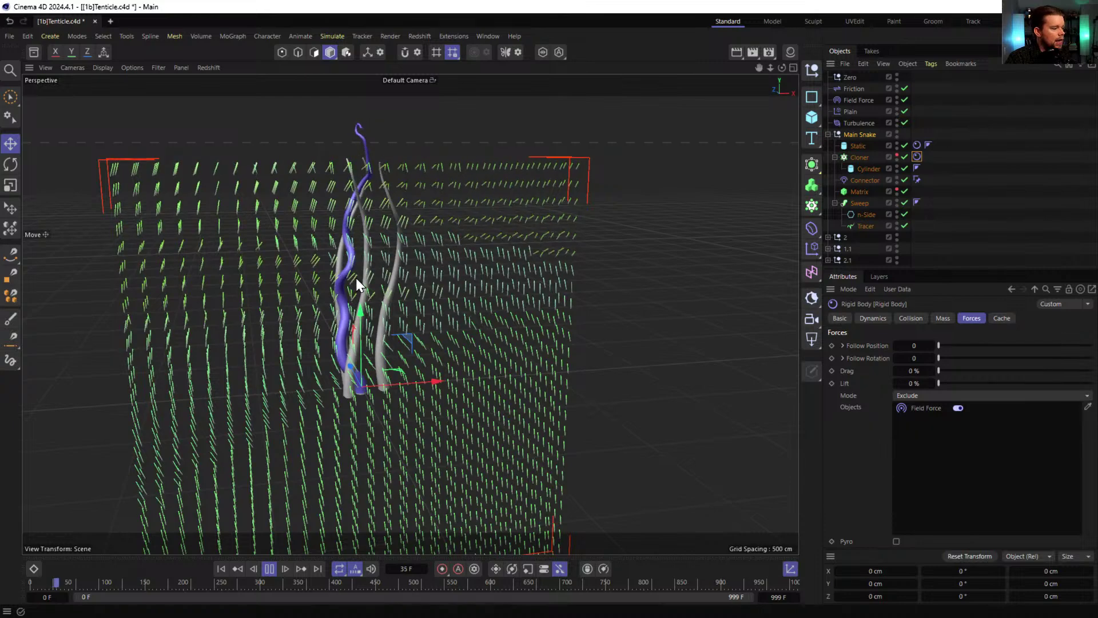
scroll(396, 267, up, 3)
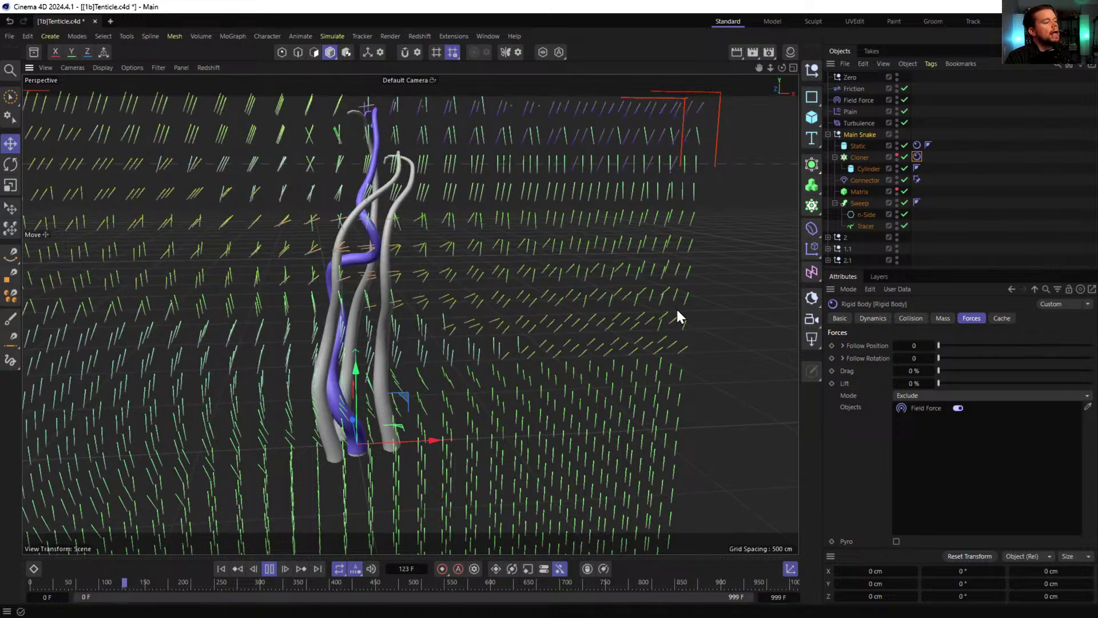
- Disable the Field Force's existing Tracer layer and add Main Snake's Tracer as a second field layer above it
click(855, 100)
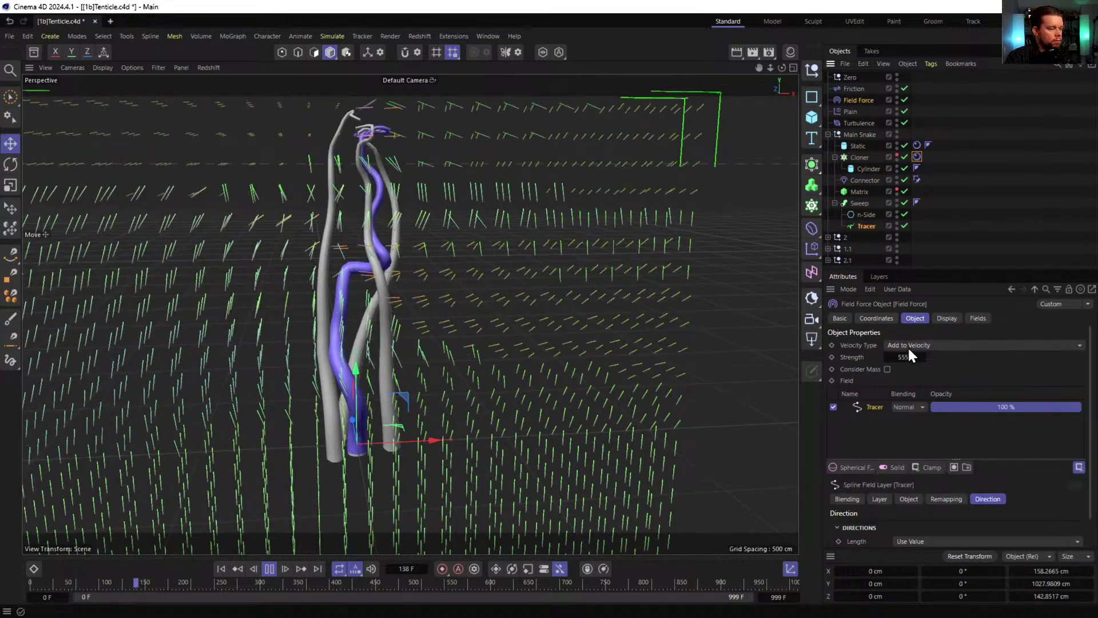
click(834, 406)
drag(867, 226, 877, 403)
- Rename the new field layer as Tracer.Radius and the disabled one as Tracer.Along
double_click(881, 407)
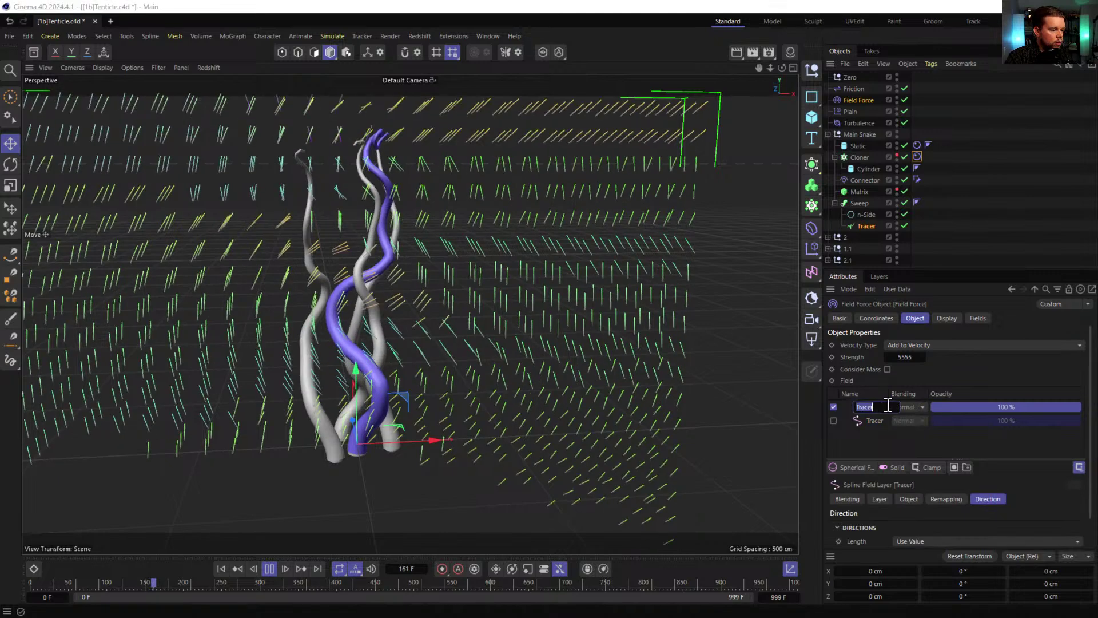
text(.Radius)
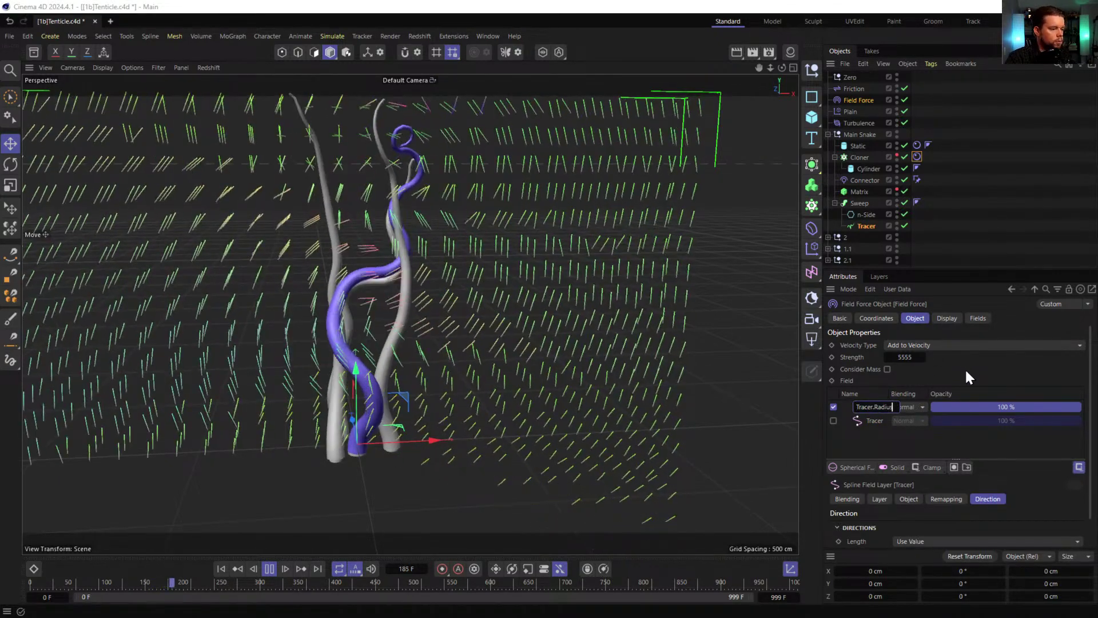
key(Return)
double_click(876, 421)
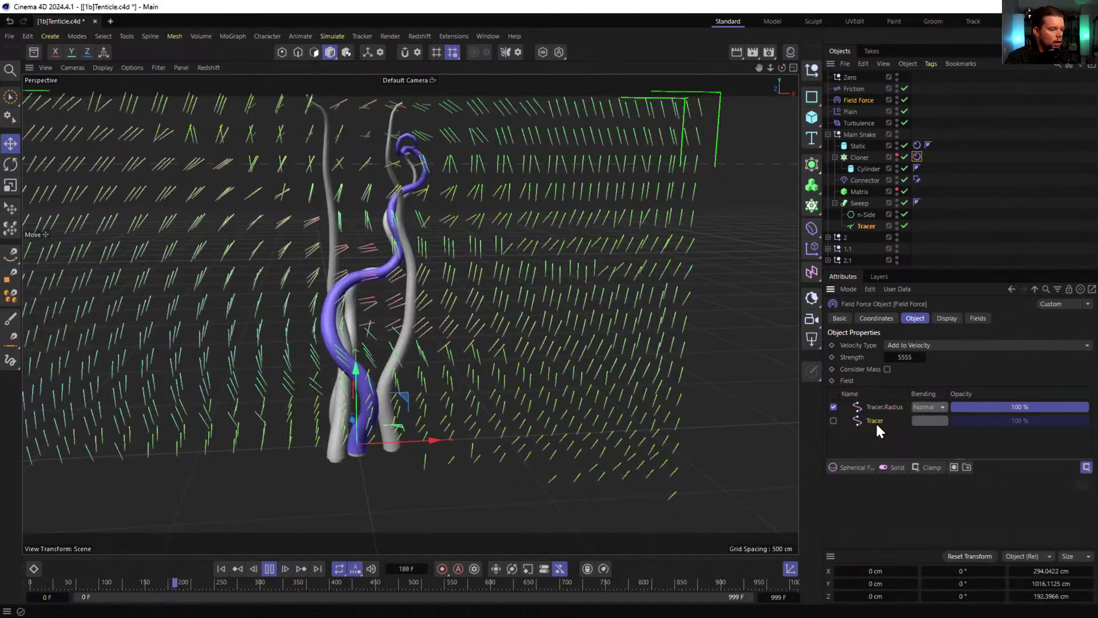
text(.Along)
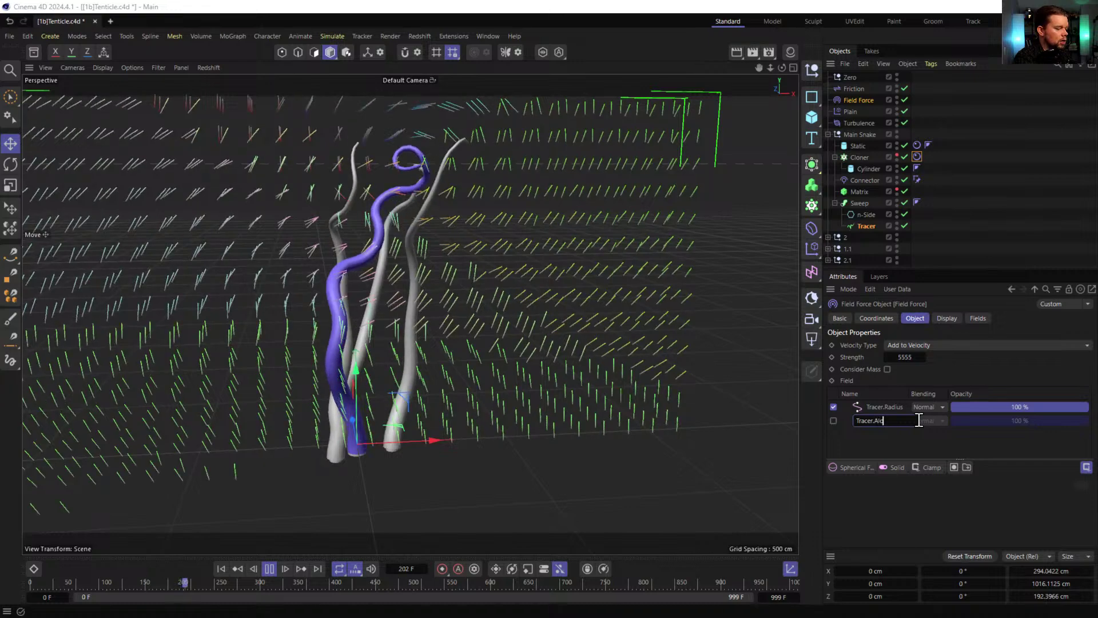
key(Return)
- Set the Tracer.Radius layer's Distance Mode to Radius with a radius of 1000 cm
click(864, 405)
scroll(873, 524, down, 1)
click(909, 468)
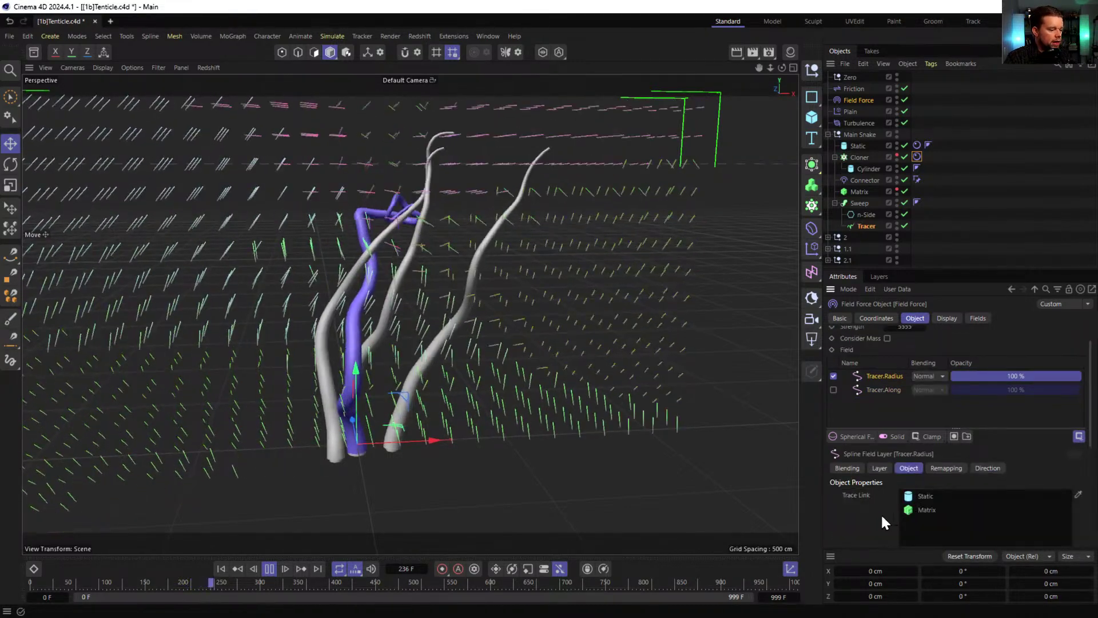
click(880, 468)
scroll(899, 486, down, 2)
click(911, 438)
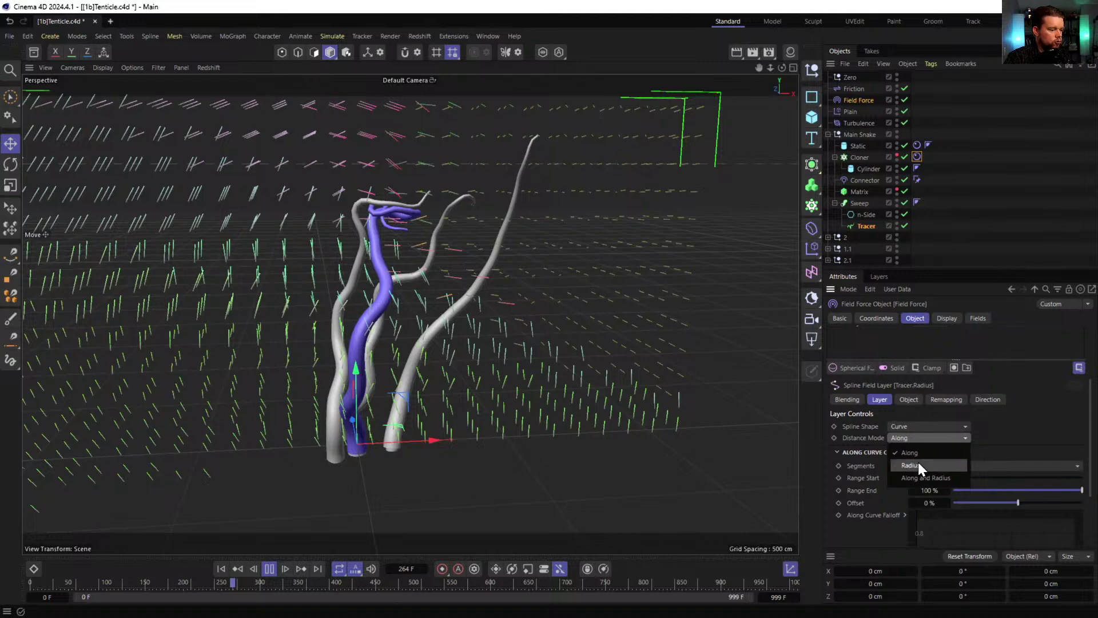
click(918, 460)
drag(918, 462, 1038, 463)
double_click(914, 466)
text(1000)
key(Return)
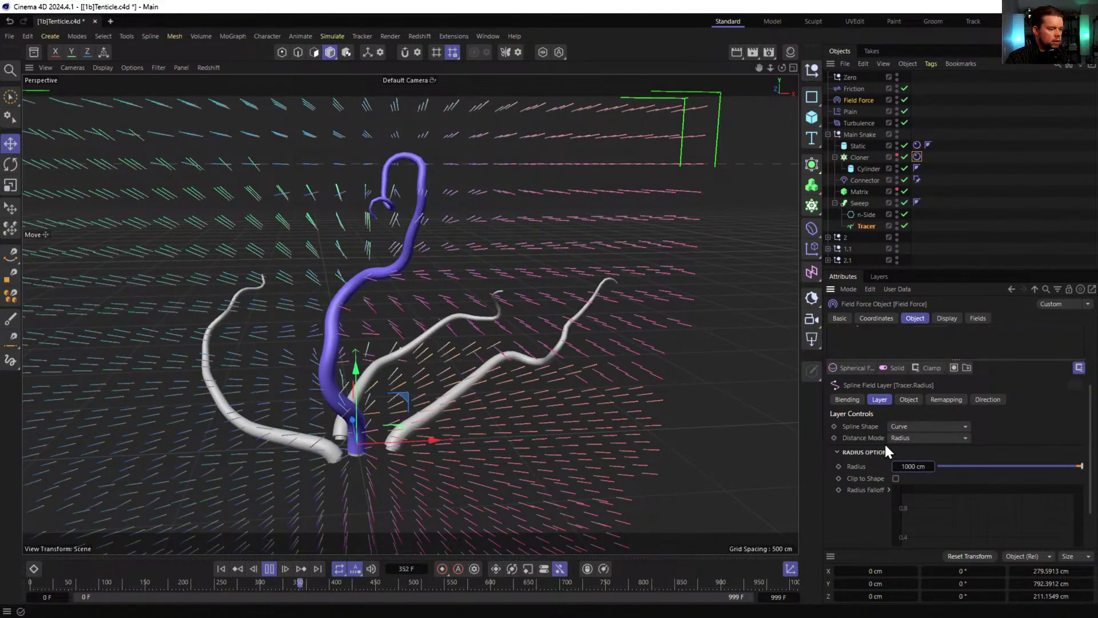
- Open the direction settings of the Tracer.Radius field layer
click(983, 398)
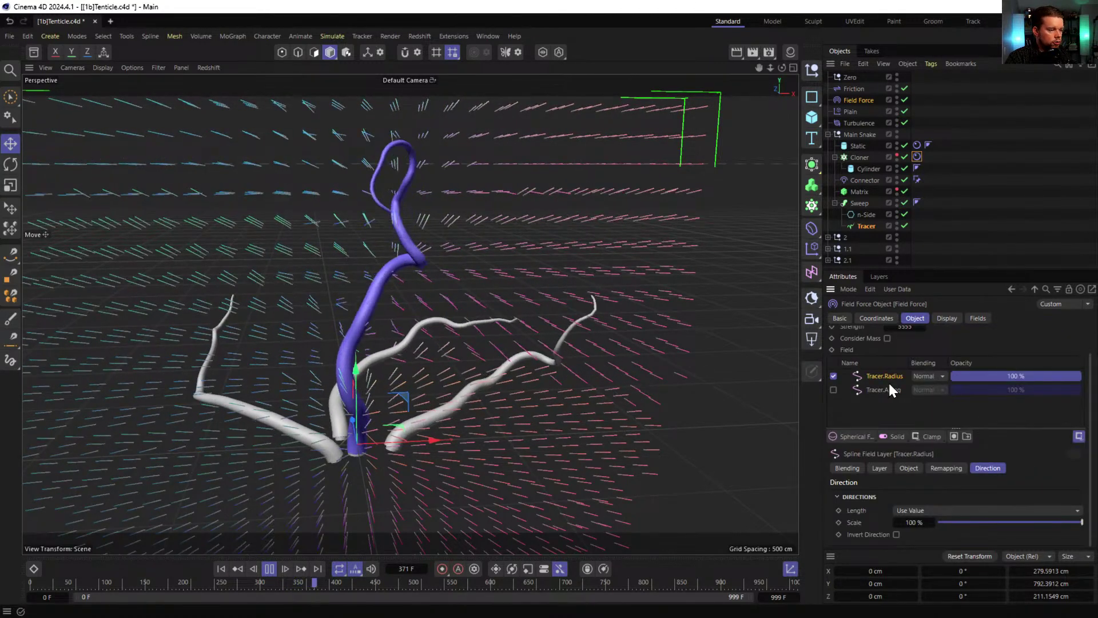
- Invert the direction of the Tracer.Radius field layer in the Field Force
click(896, 534)
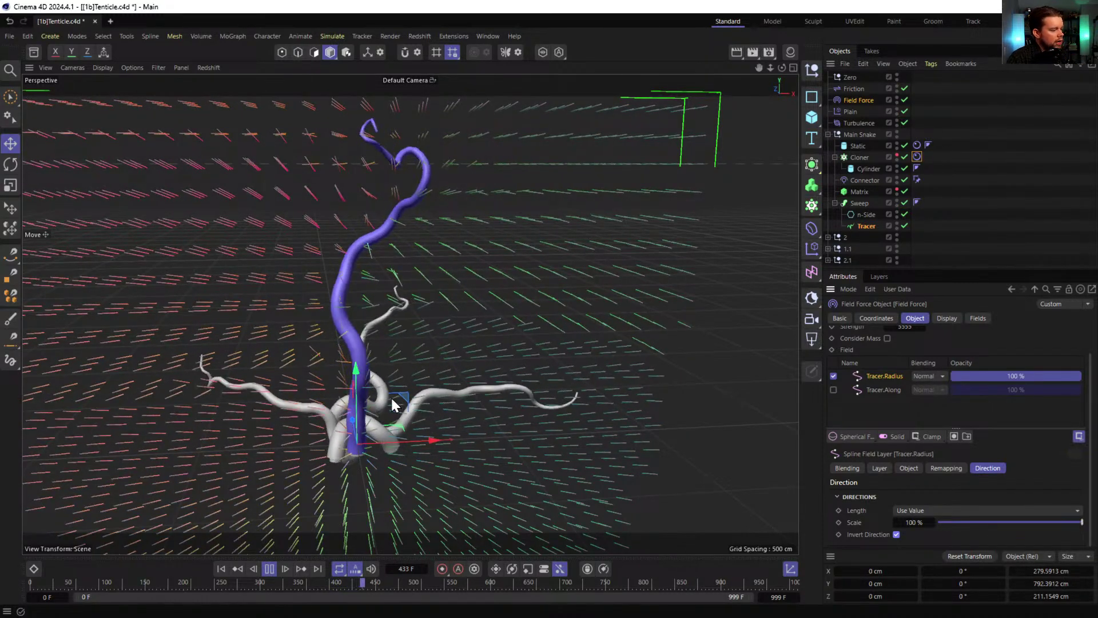
alt+drag(344, 417, 362, 430)
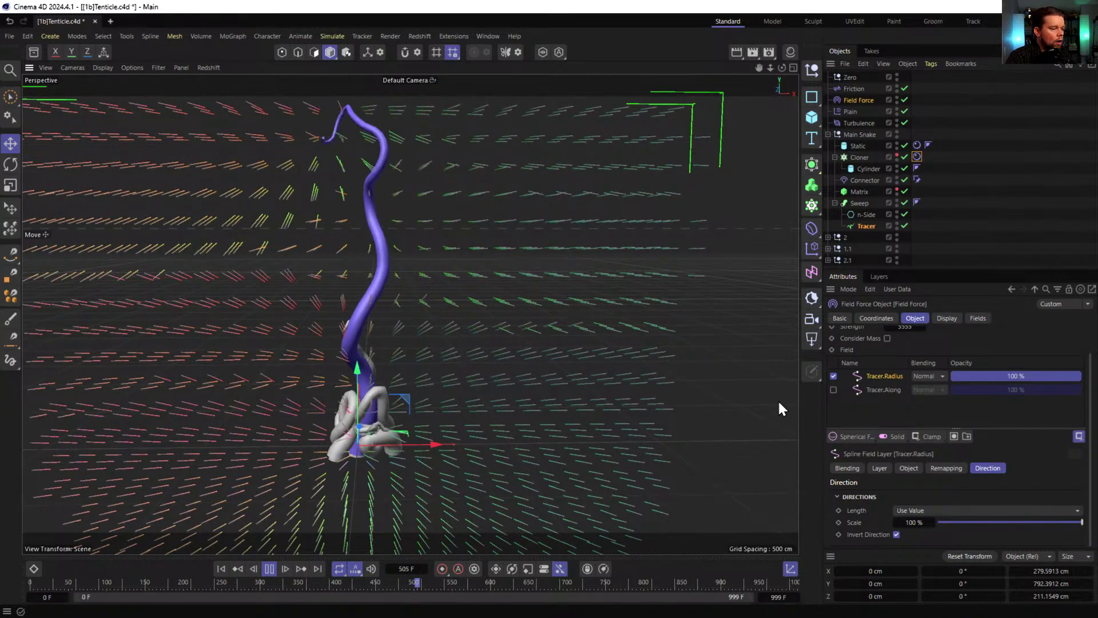
- Enable the Tracer.Along field layer and set the Tracer.Radius layer's blending to Add
click(833, 389)
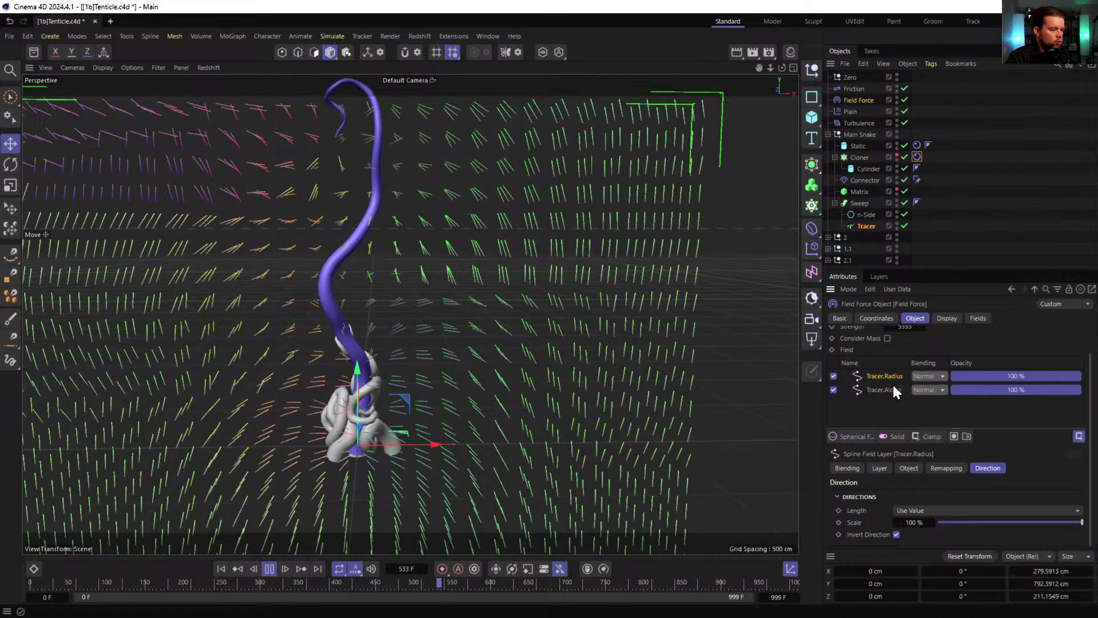
click(928, 376)
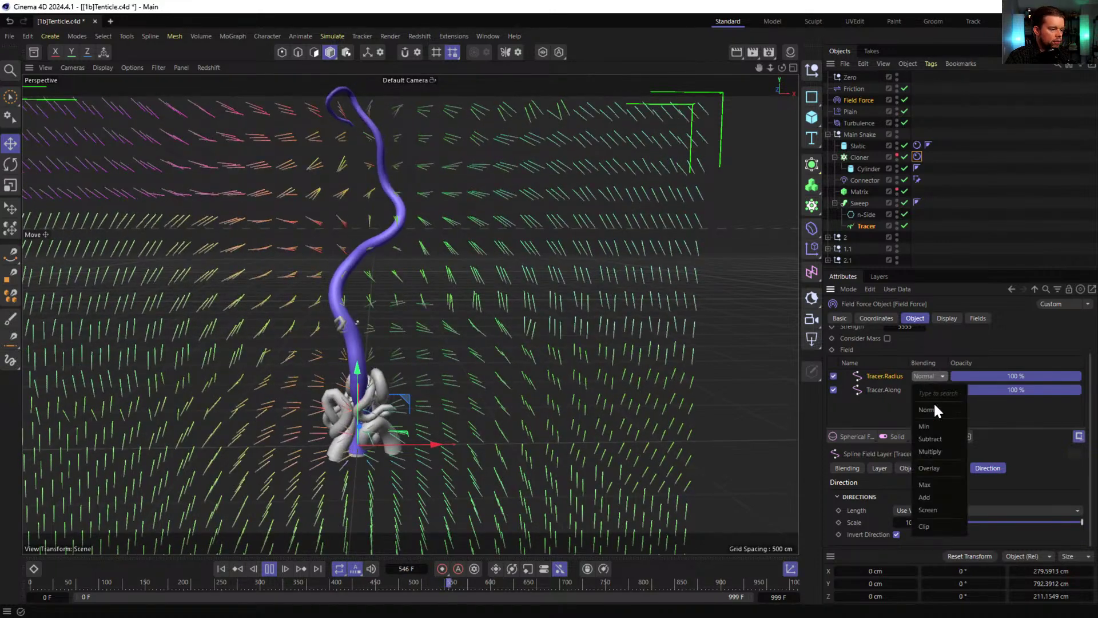
click(932, 502)
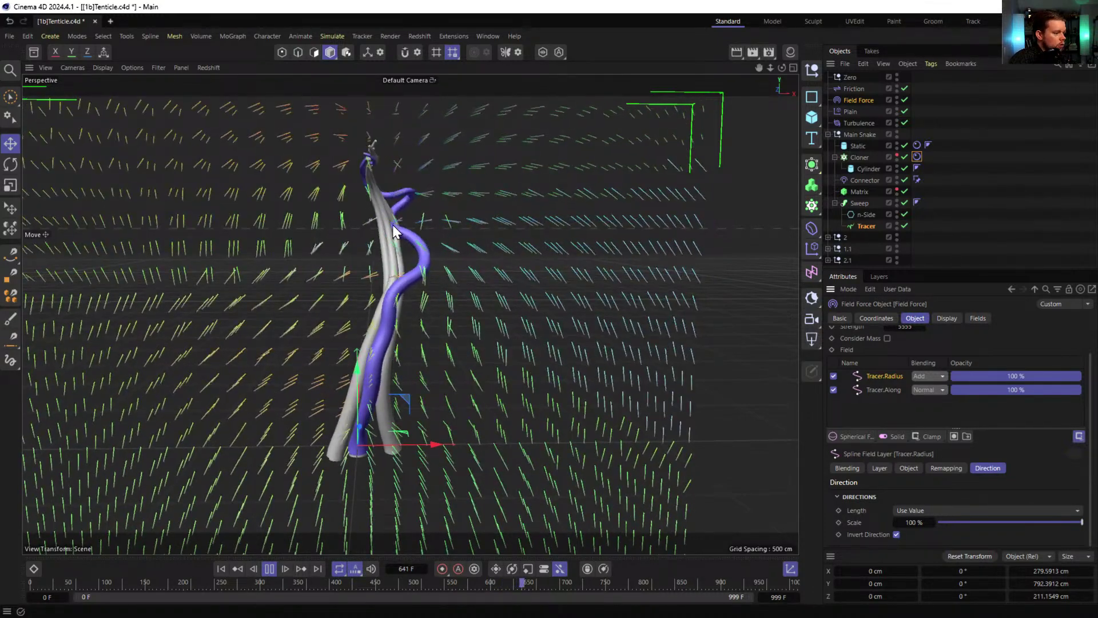
- Set the mass density to 11 on the rigid body tags of Main Snake's Static cylinder and Cloner
click(859, 156)
shift+click(917, 146)
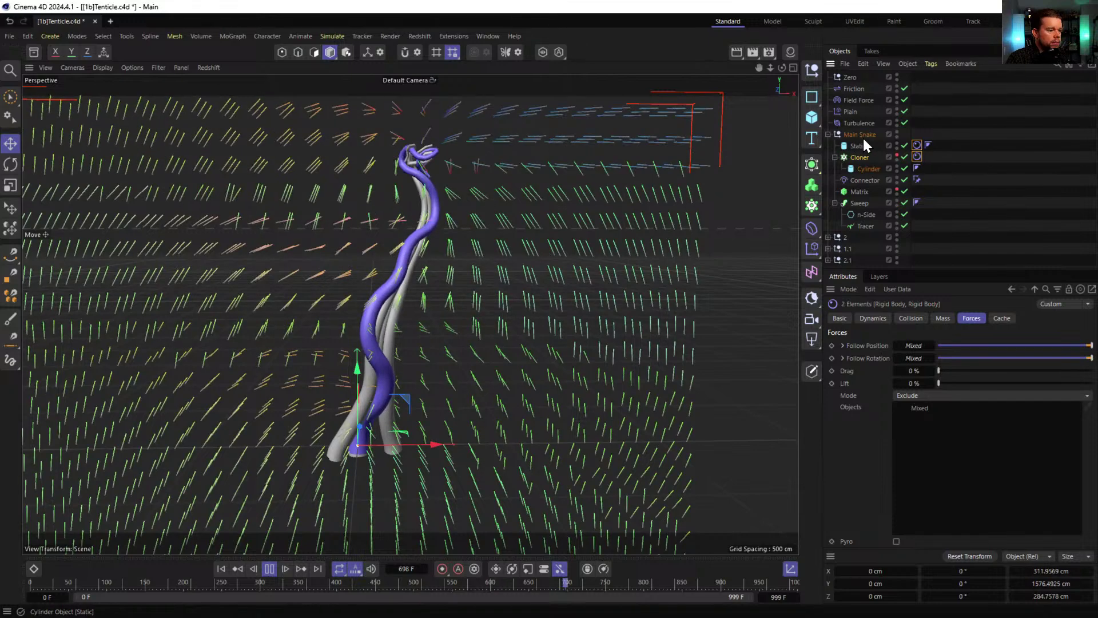
click(943, 318)
click(909, 357)
text(11)
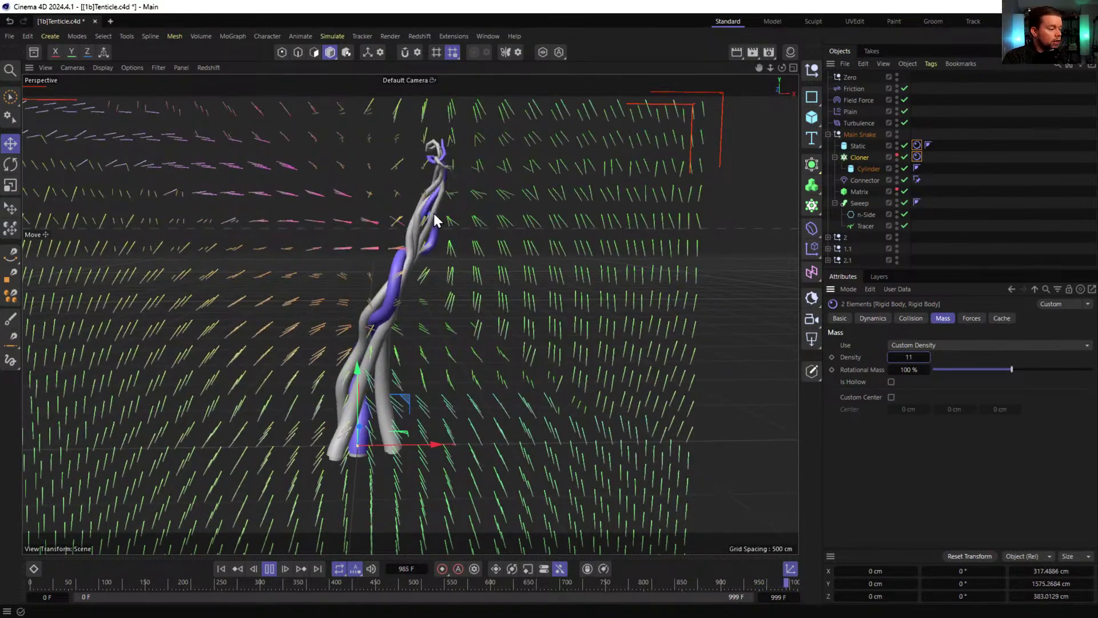
alt+drag(391, 250, 384, 304)
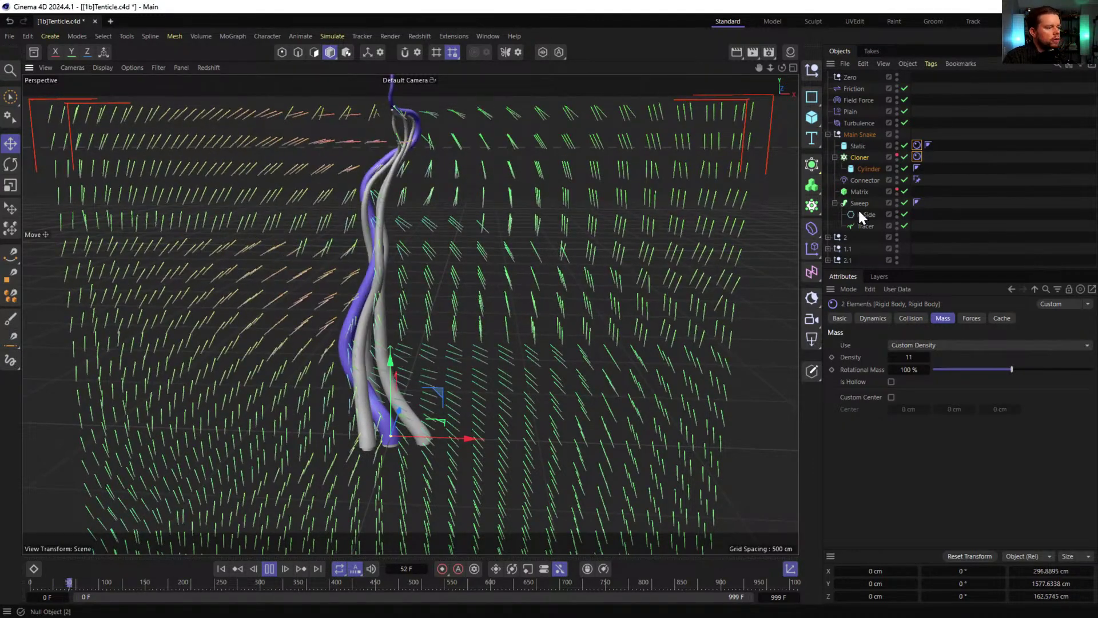
- Exclude Turbulence from the forces affecting the Cloner rigid bodies in groups 2, 1.1 and 2.1
click(828, 237)
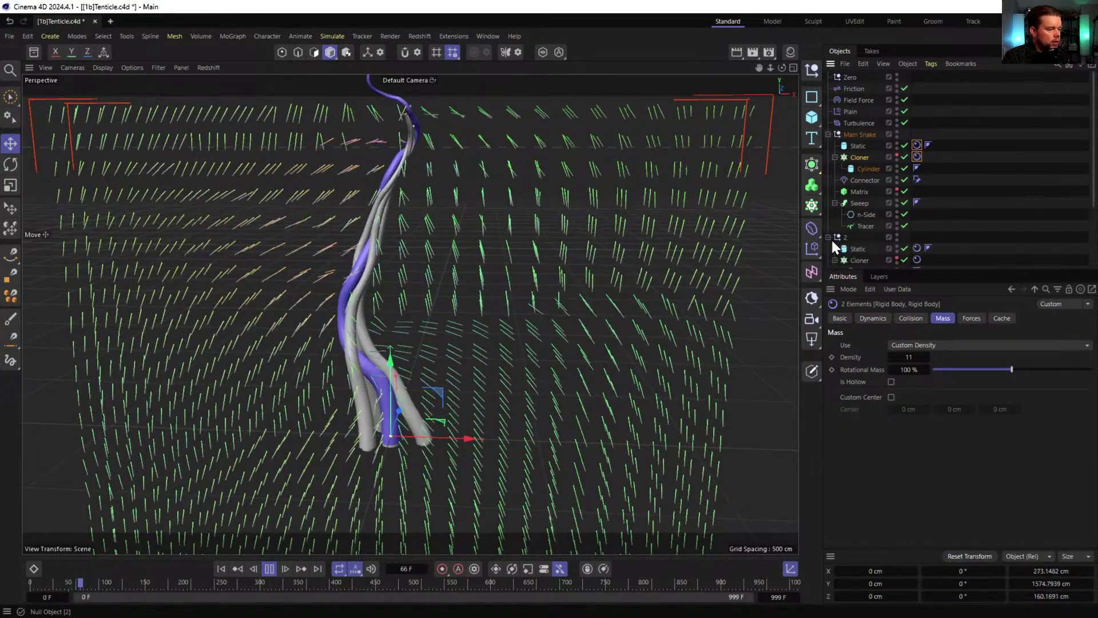
scroll(832, 255, down, 3)
click(828, 252)
scroll(842, 246, down, 3)
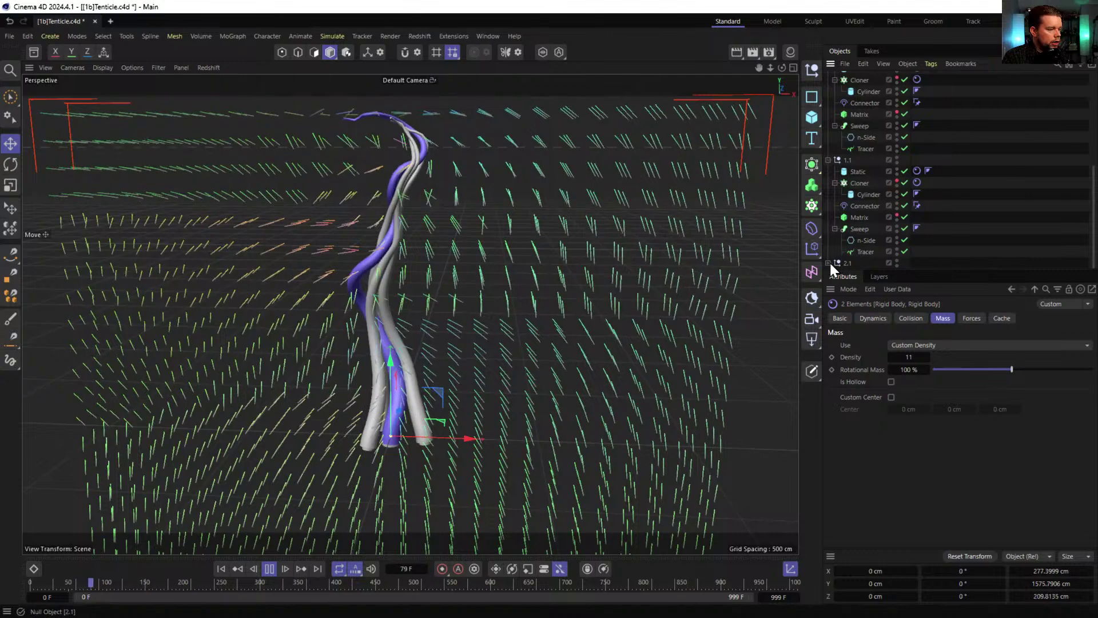
scroll(915, 246, down, 3)
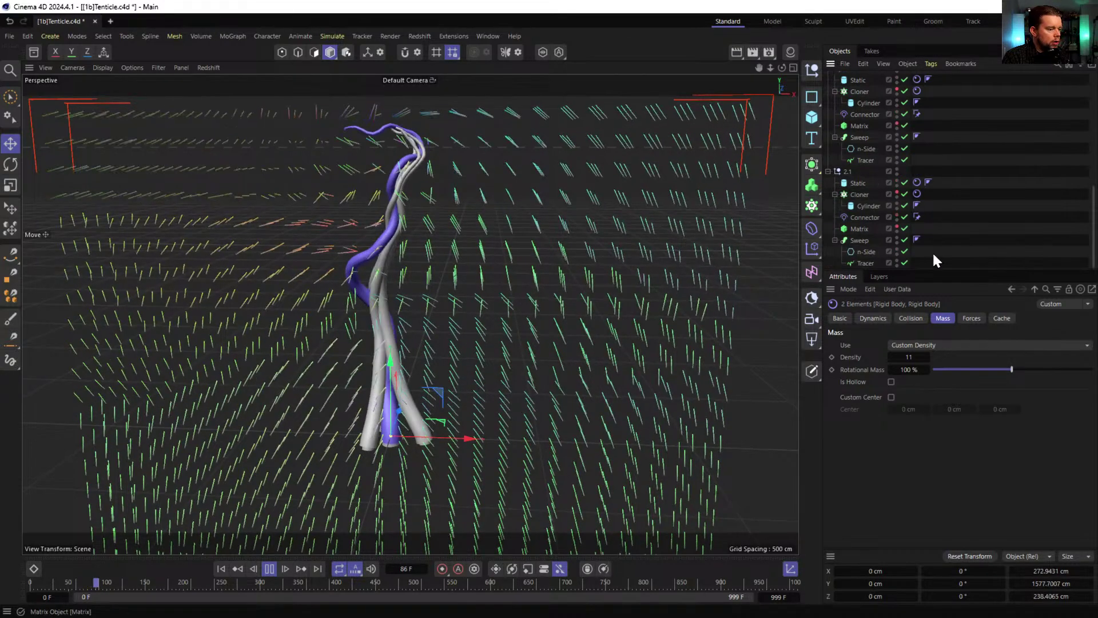
click(917, 194)
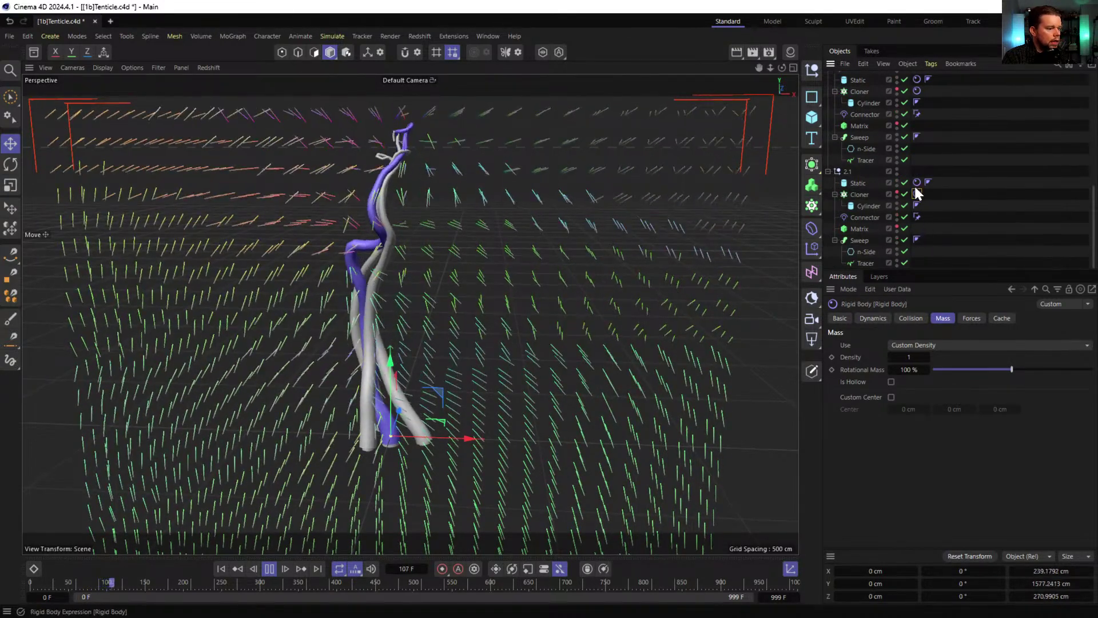
ctrl+click(917, 91)
scroll(921, 102, up, 2)
scroll(938, 128, up, 2)
ctrl+click(917, 125)
click(975, 316)
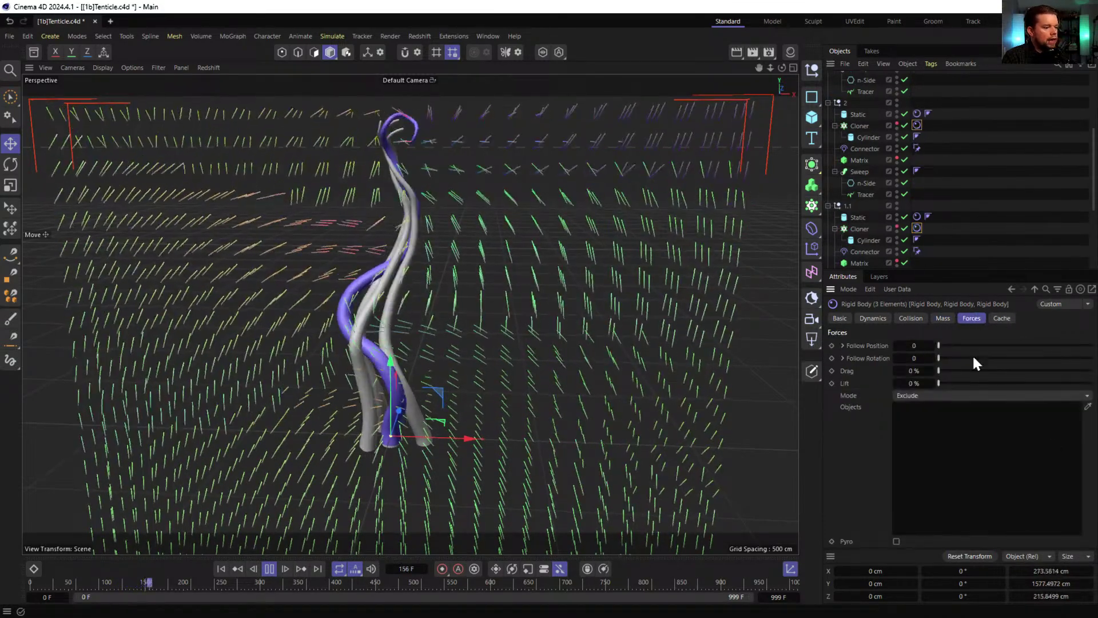
scroll(853, 143, up, 4)
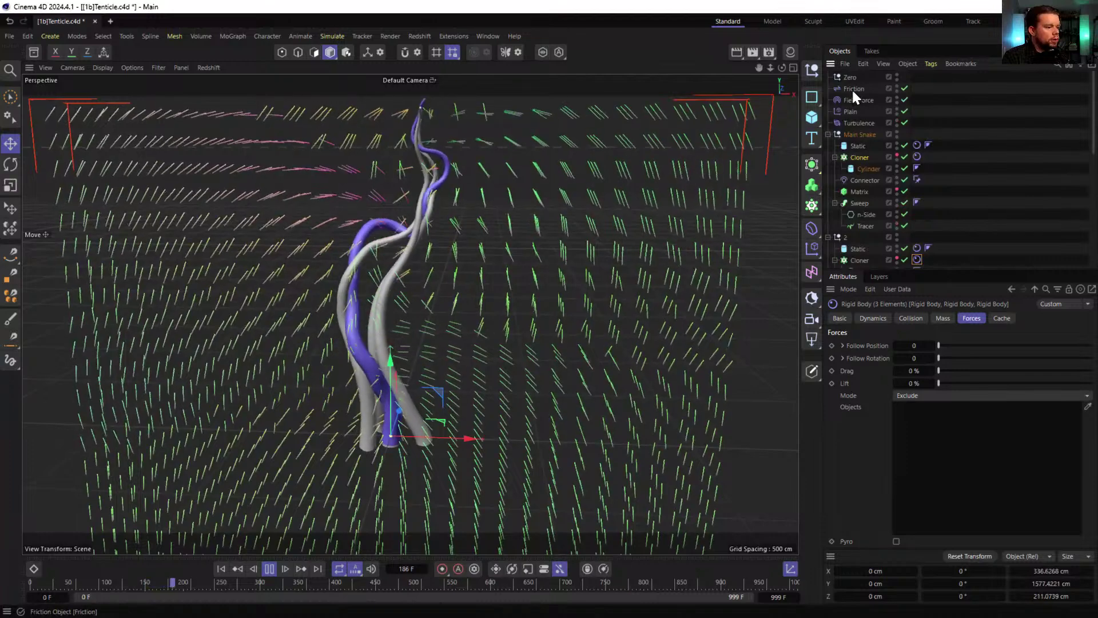
drag(856, 121, 981, 515)
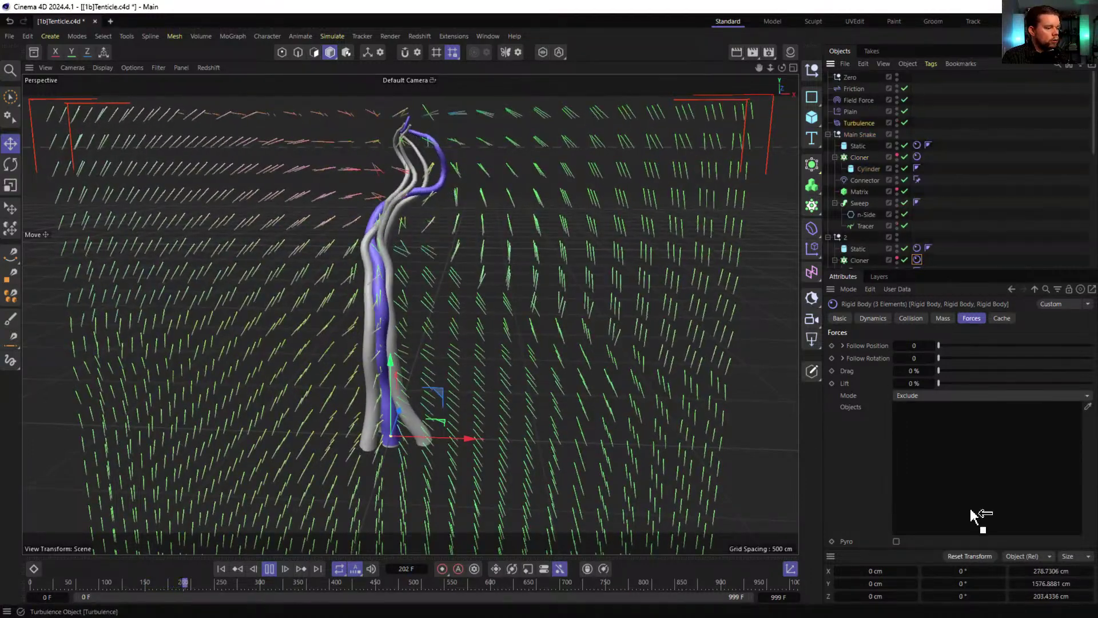
click(991, 223)
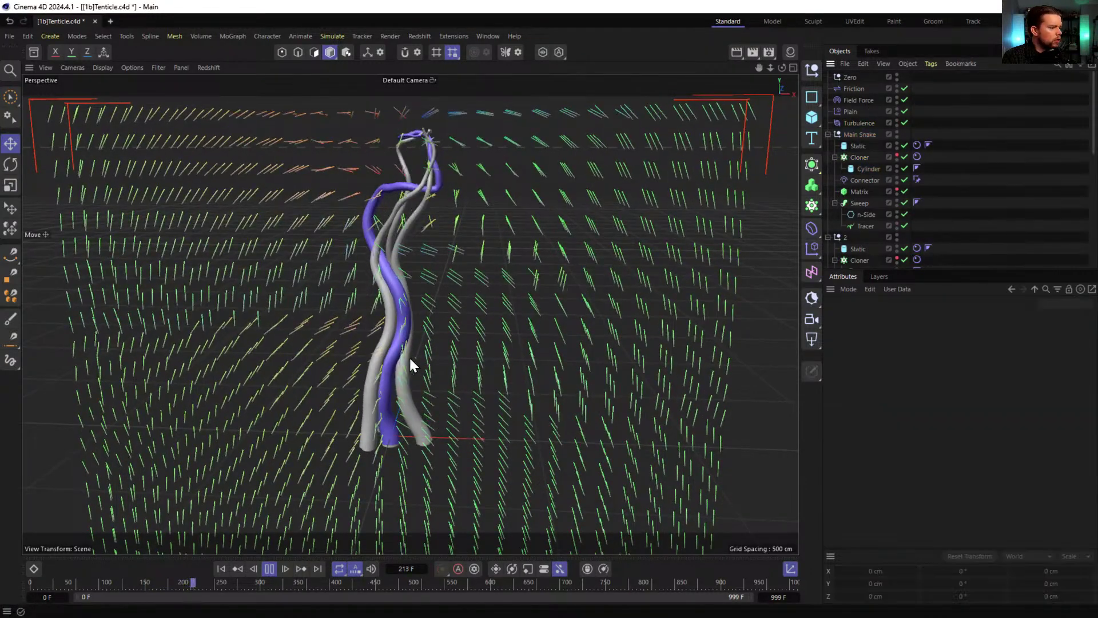
- Replay the simulation from the start and examine the tentacles around the main snake with the Field Force selected
click(221, 569)
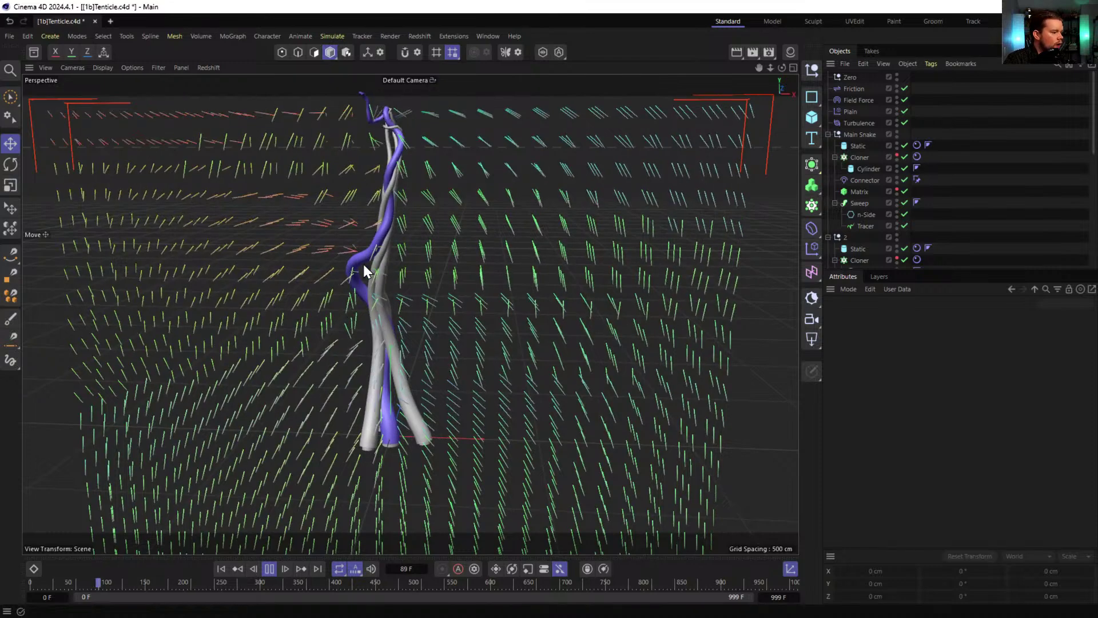
alt+drag(419, 283, 348, 380)
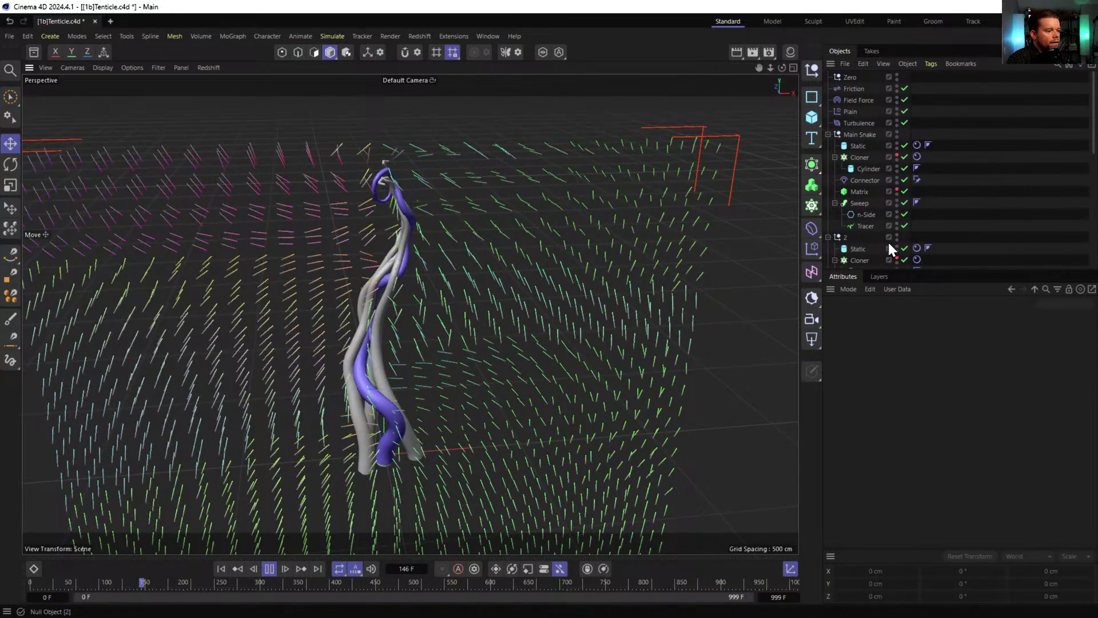
click(855, 101)
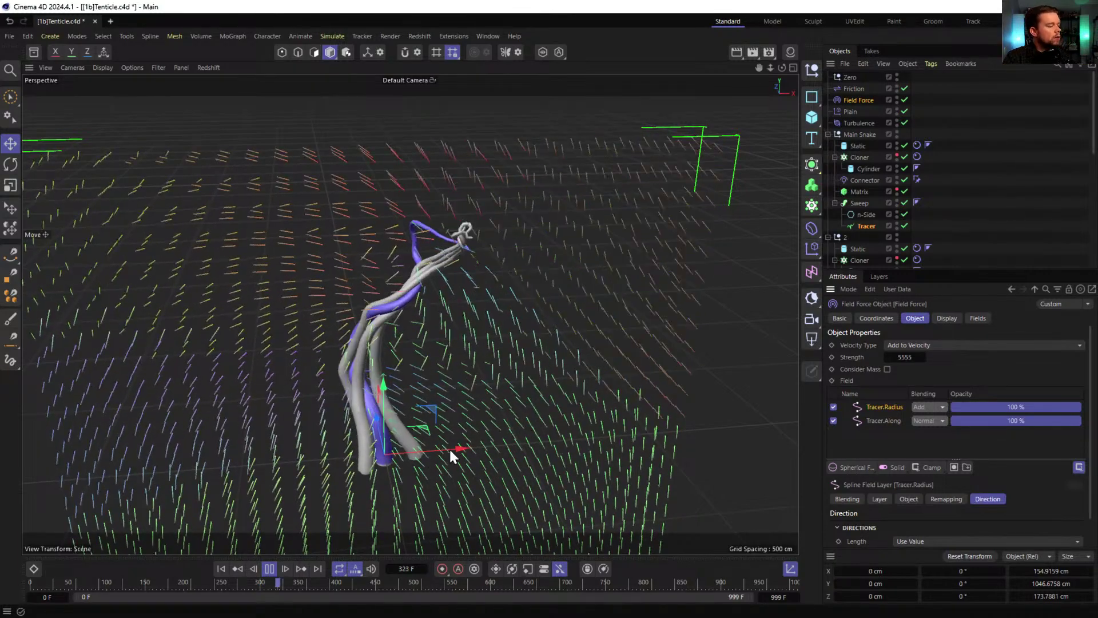
alt+drag(349, 424, 422, 245)
scroll(437, 237, down, 4)
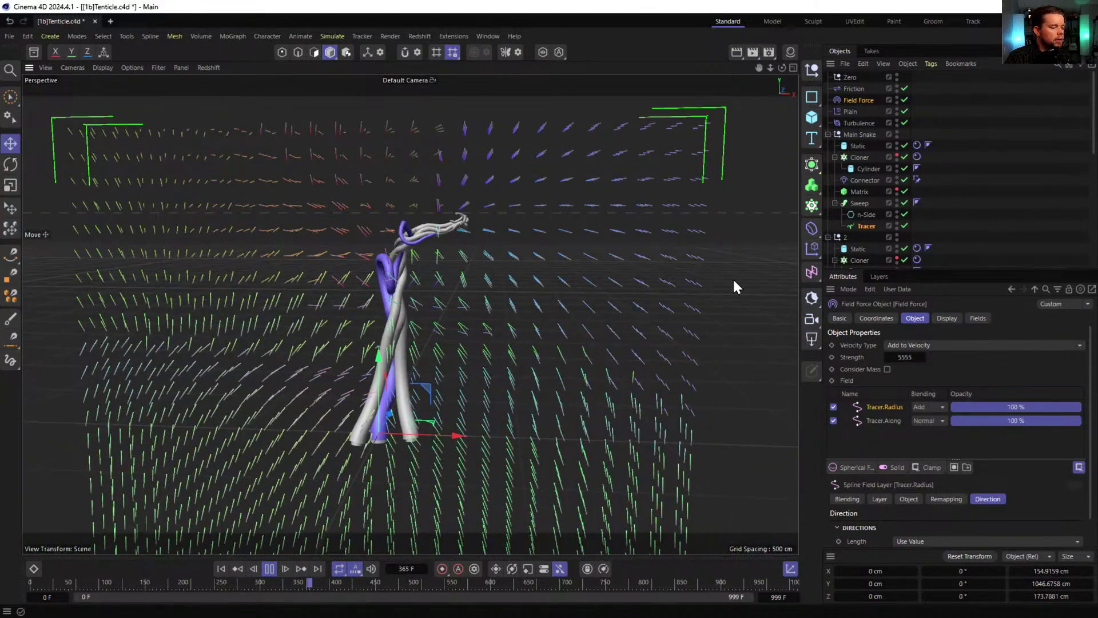
- Stop the simulation, rewind to frame 0 and disable the Field Force
click(269, 569)
click(220, 568)
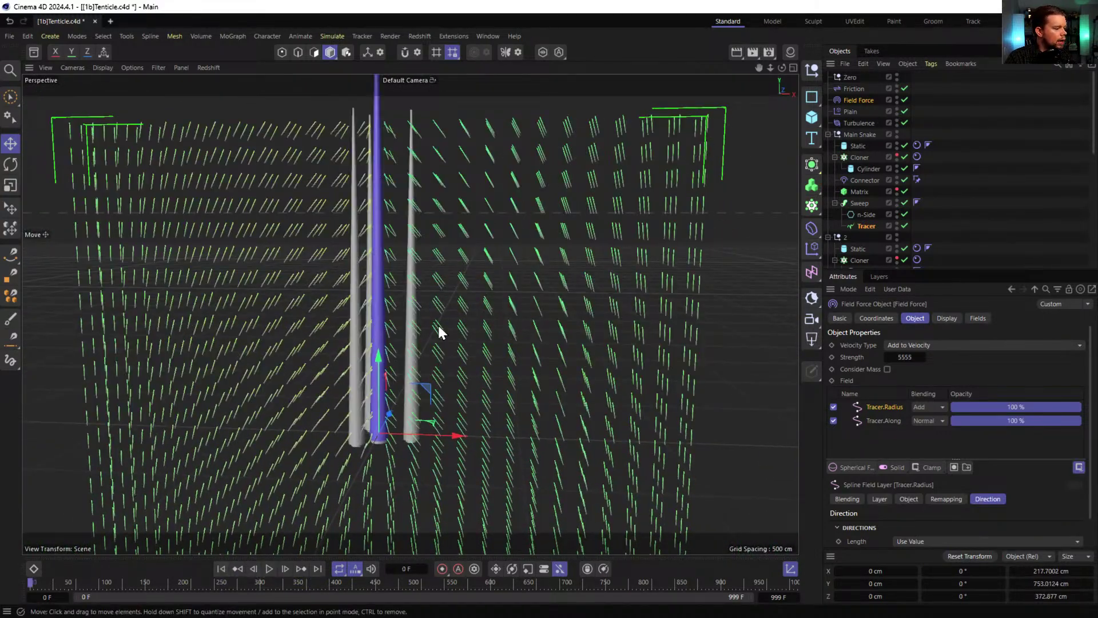
click(903, 100)
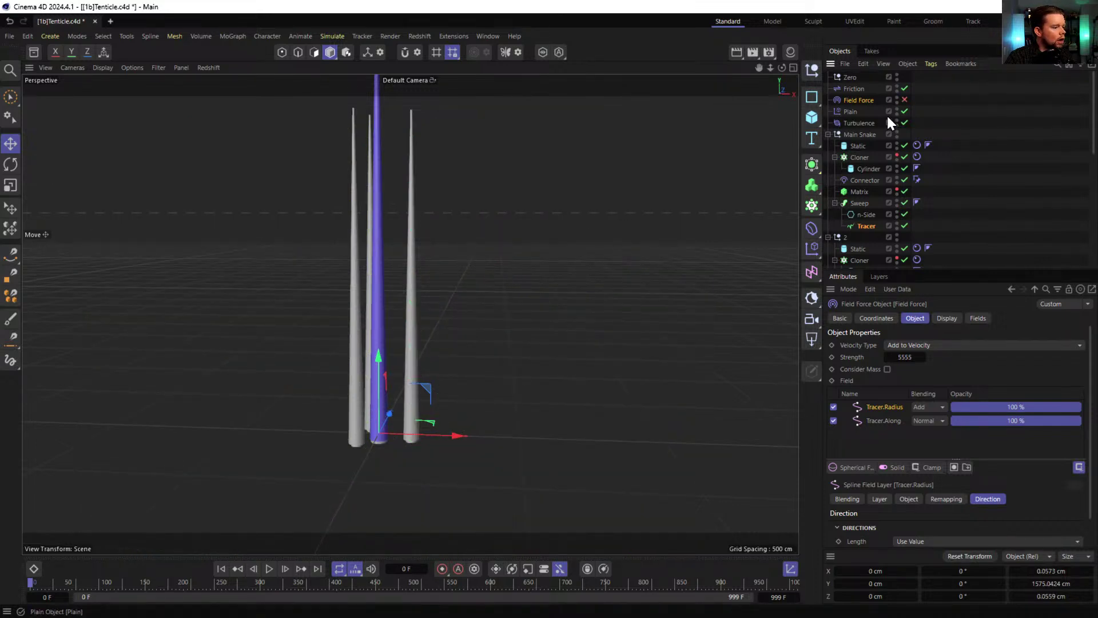
- Add a Helix spline on the XZ plane with a height of 2000 cm
click(812, 98)
click(855, 135)
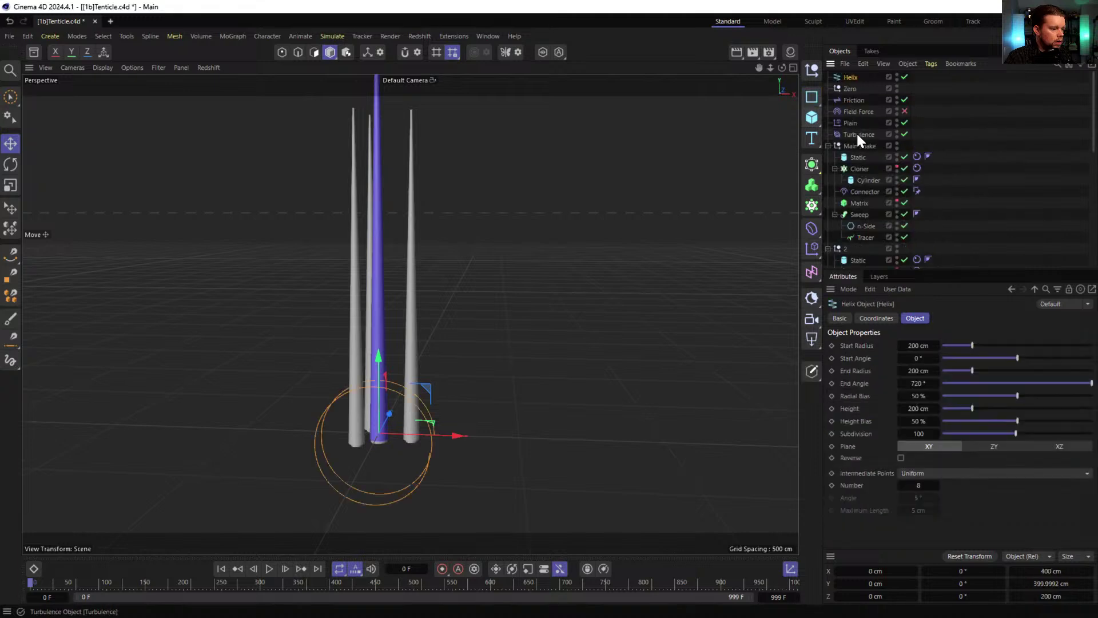
click(994, 445)
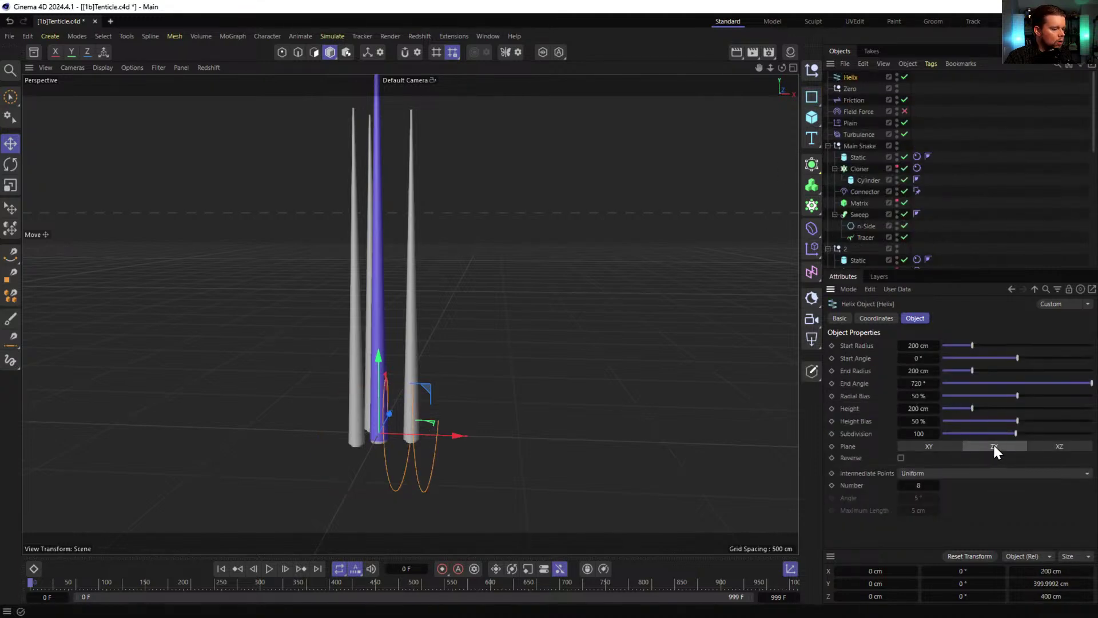
click(1059, 447)
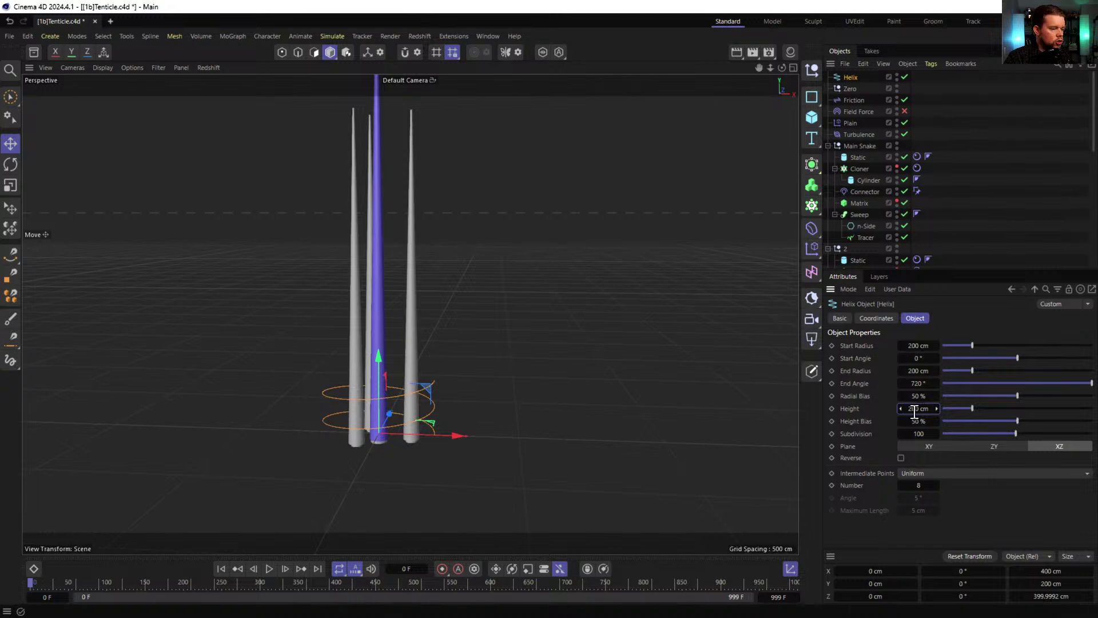
key(Return)
scroll(498, 268, down, 5)
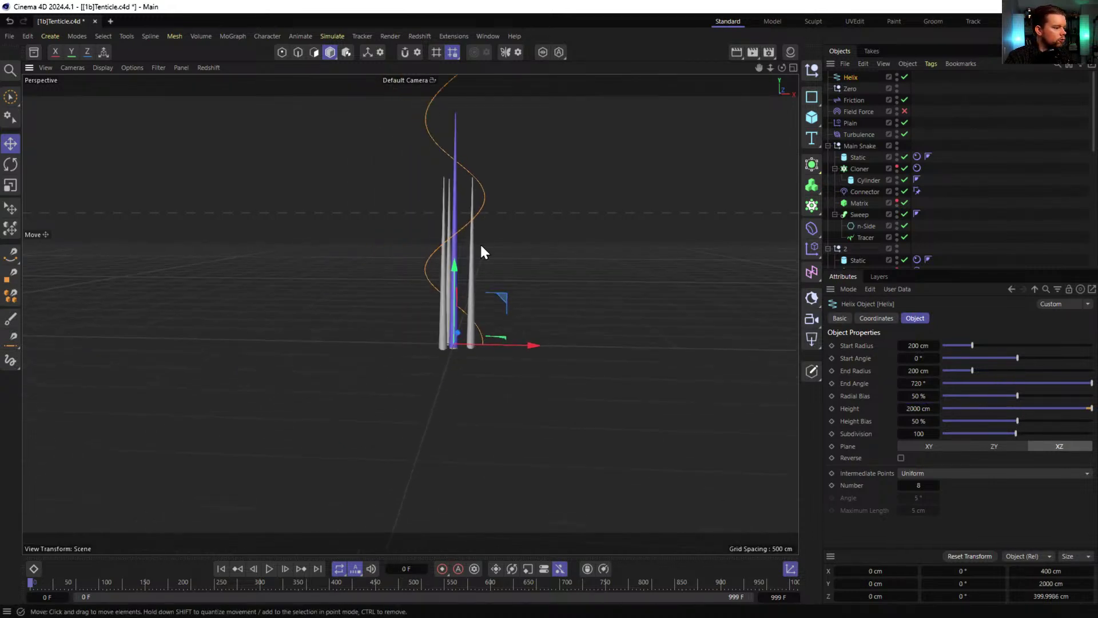
alt+middle_drag(483, 282, 431, 417)
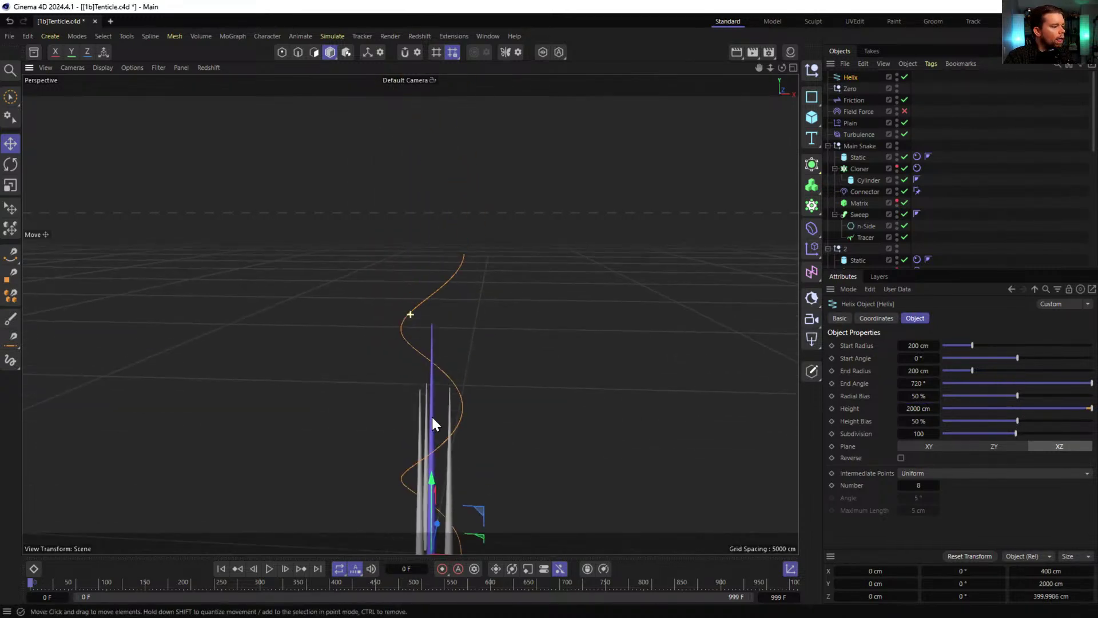
- Set the Helix end angle to 7200°
click(917, 383)
key(Return)
text(0)
key(Return)
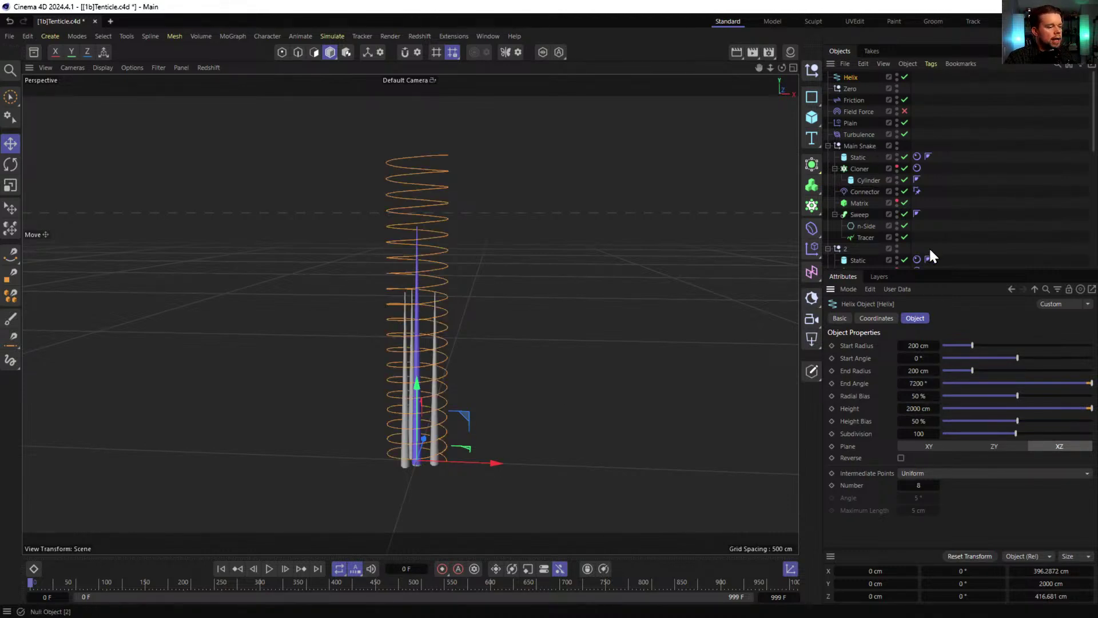
- Move the Helix into the Main Snake group, below the Sweep
drag(846, 77, 858, 239)
right_click(859, 239)
key(Escape)
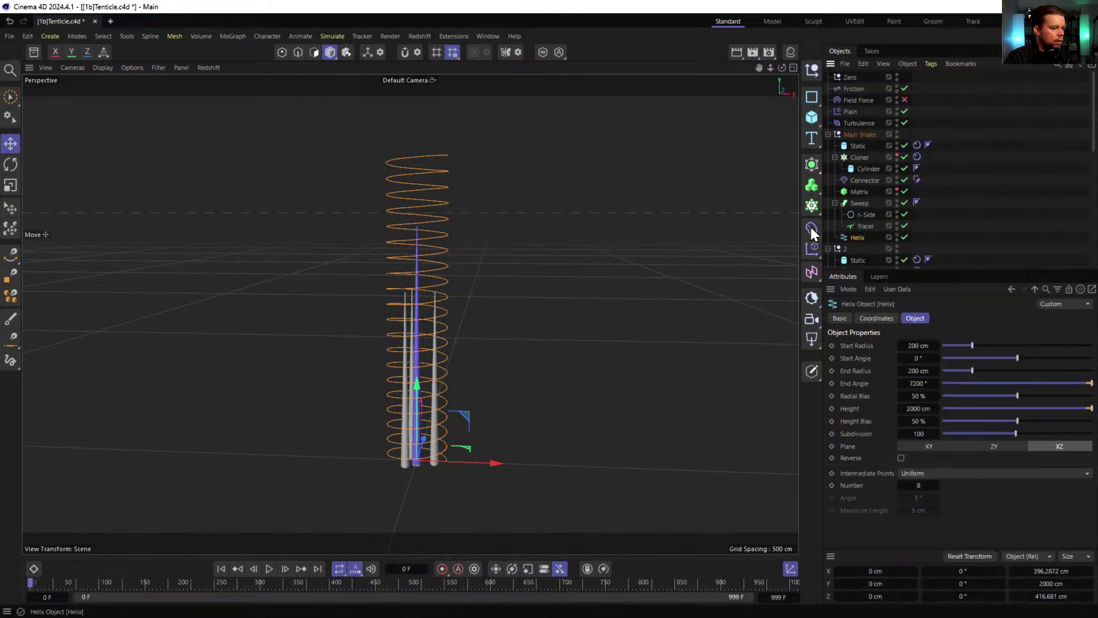
- Add a Spline Wrap deformer under the Helix, using Main Snake's Tracer as the spline and +Y as the axis
click(812, 228)
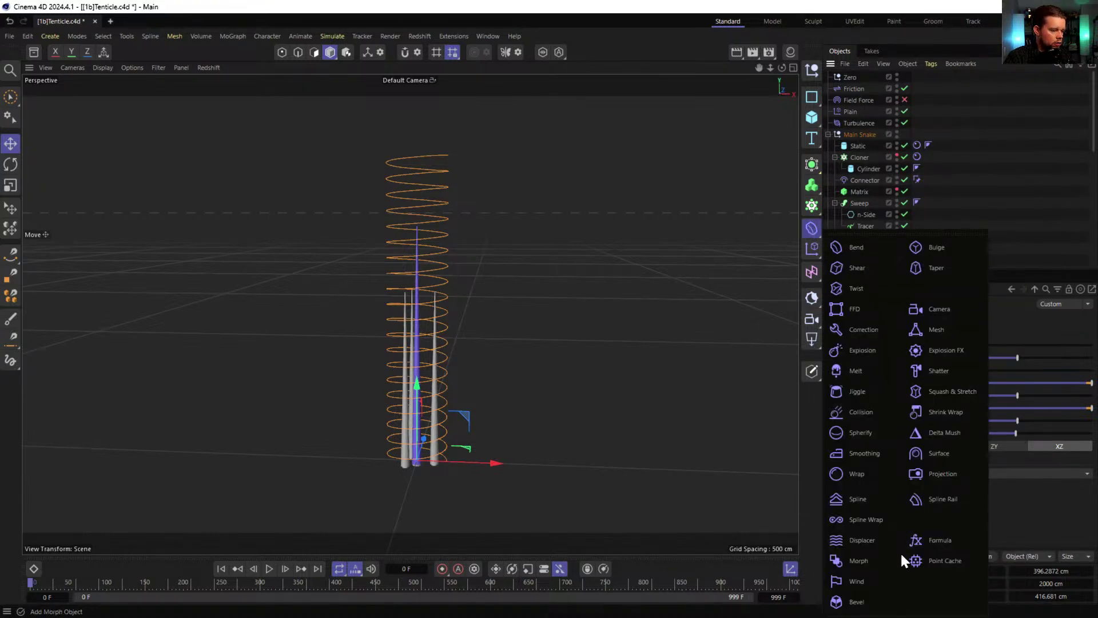
click(874, 517)
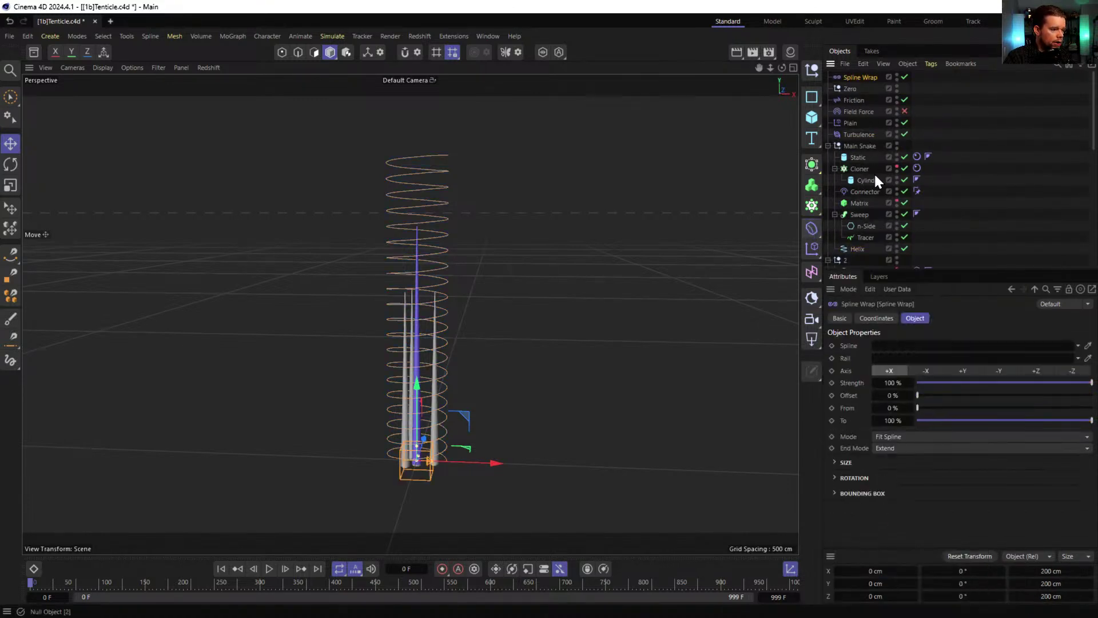
drag(846, 78, 896, 345)
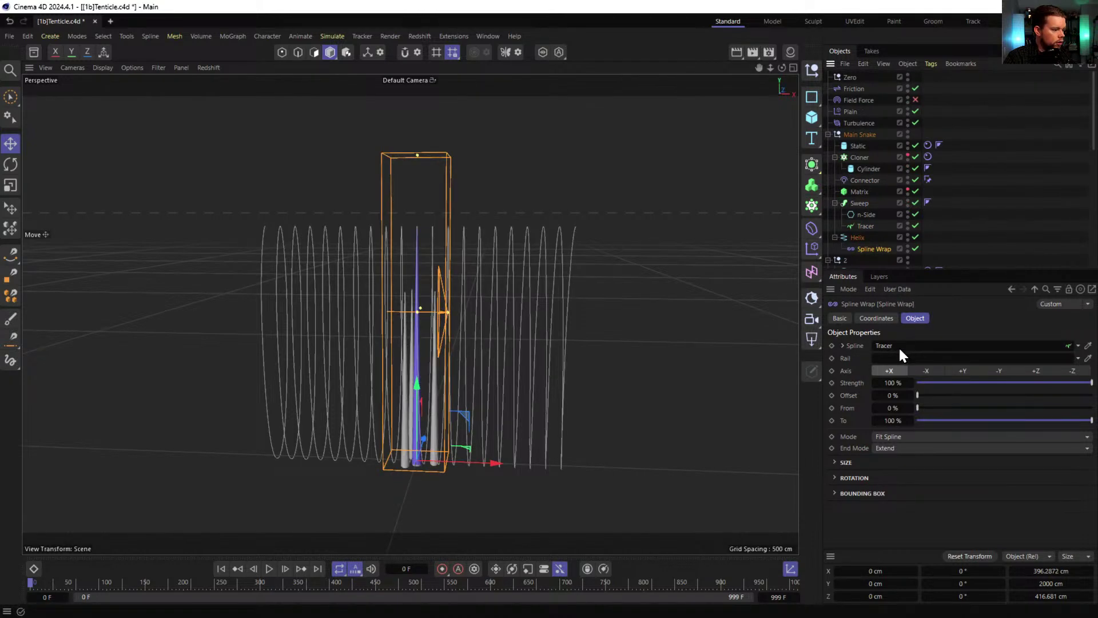
click(962, 372)
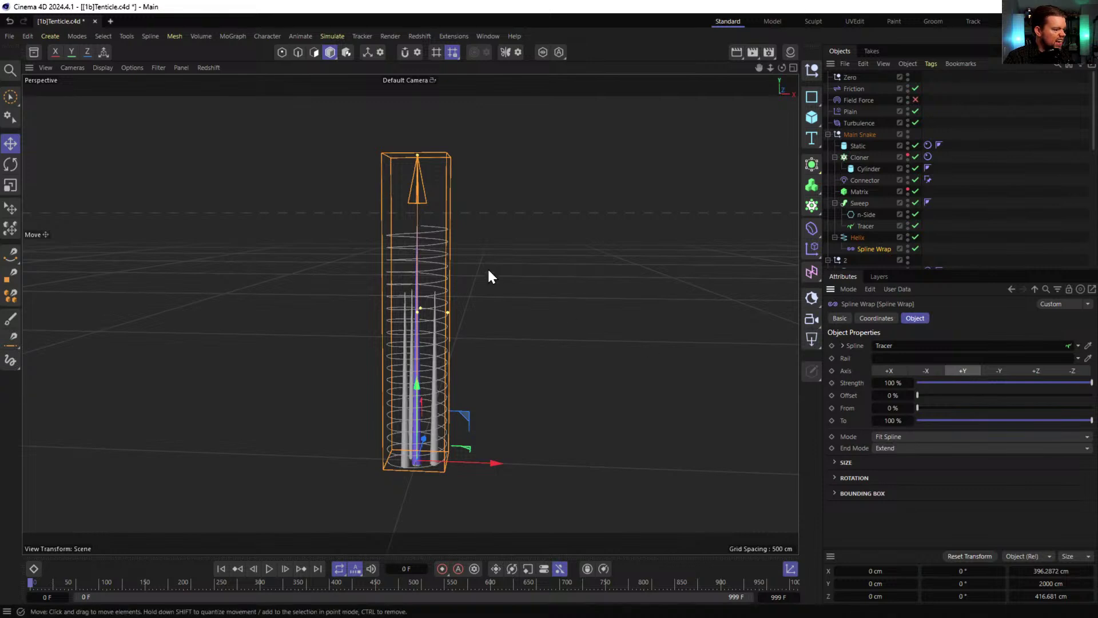
- Play the simulation to check how the wrapped Helix follows the main snake
alt+right_drag(458, 268, 490, 261)
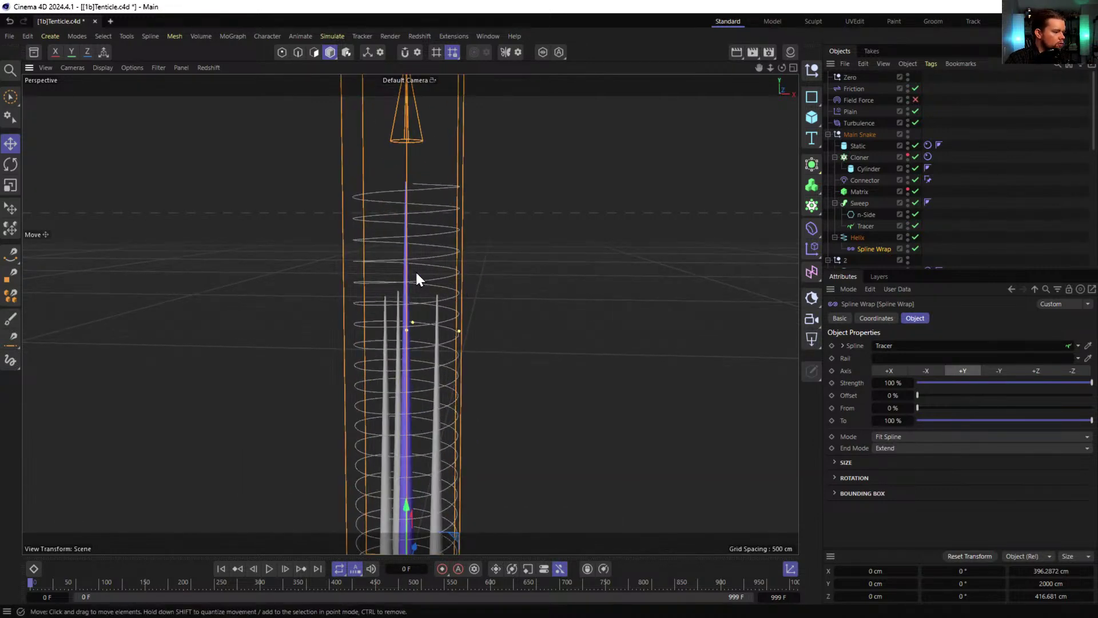
alt+middle_drag(439, 280, 420, 215)
alt+right_drag(420, 215, 380, 246)
click(271, 568)
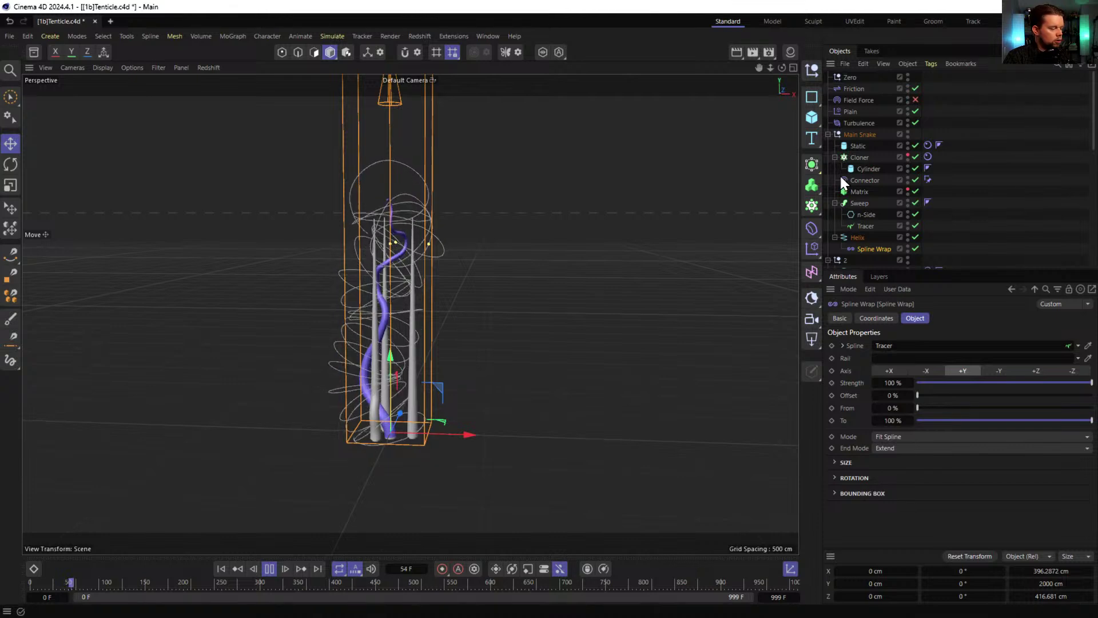
- Set both the start radius and the end radius of the Main Snake's Helix to 33 cm
click(859, 237)
click(918, 346)
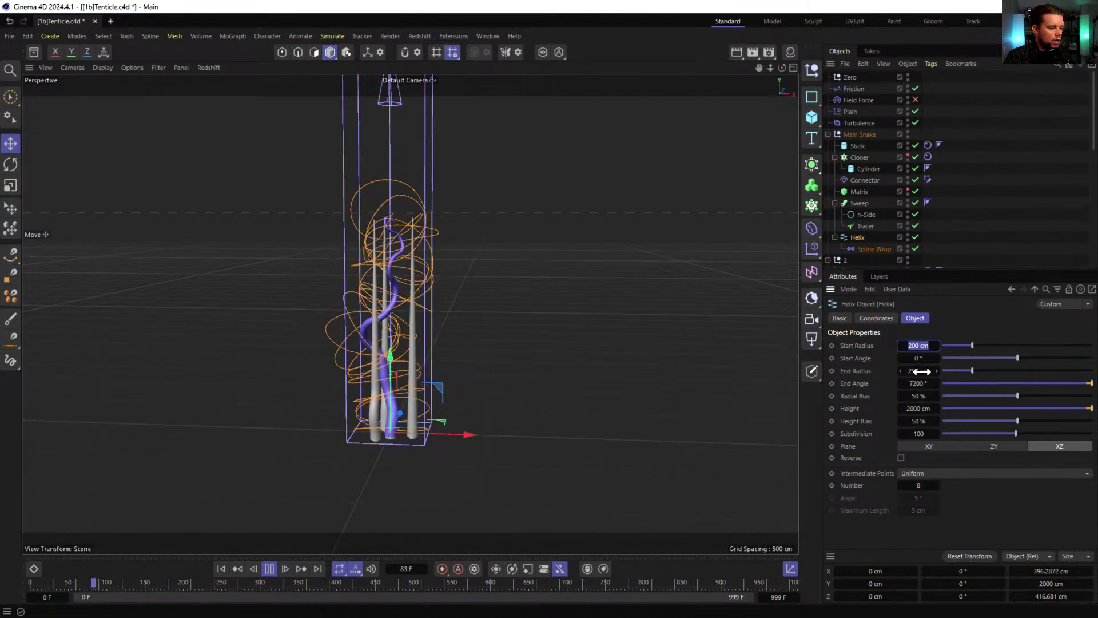
text(33)
click(922, 371)
text(33)
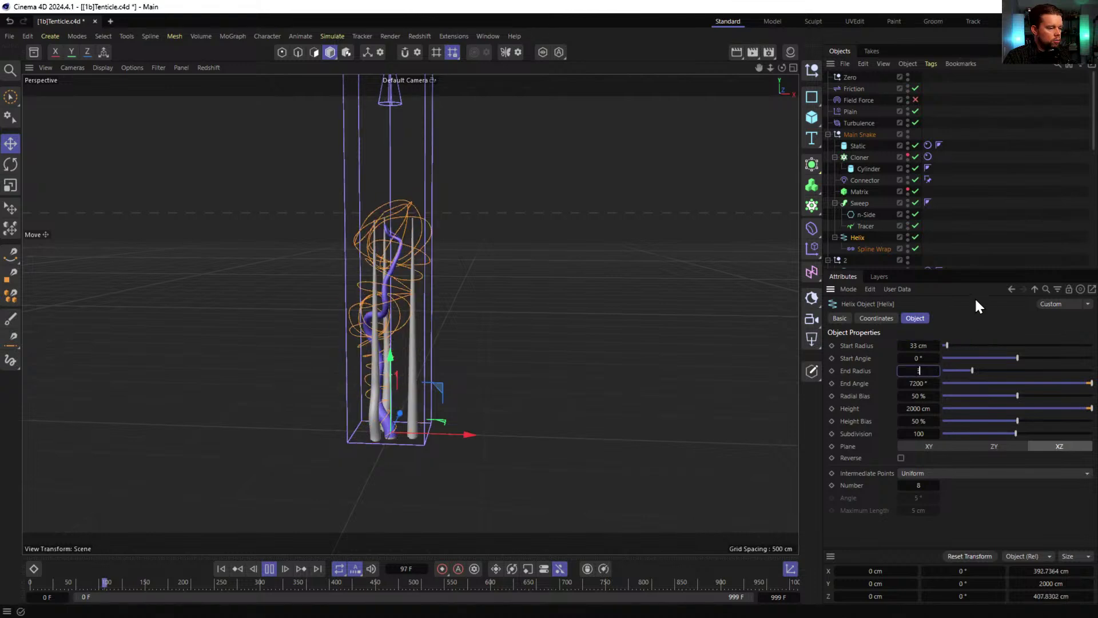
key(Return)
scroll(458, 235, up, 3)
scroll(475, 240, up, 3)
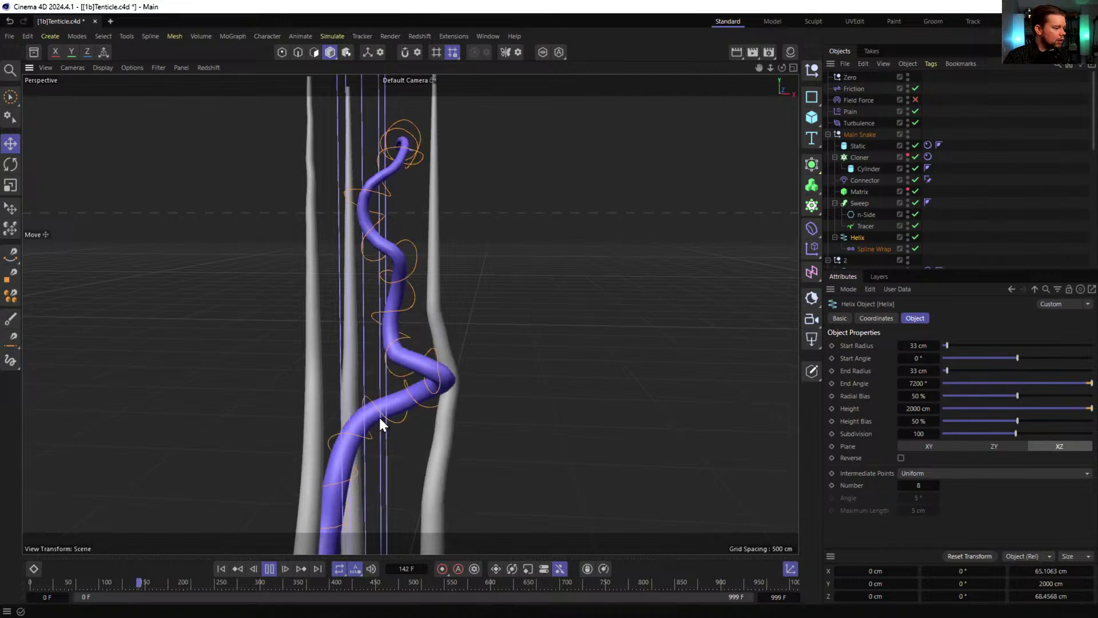
scroll(287, 455, down, 3)
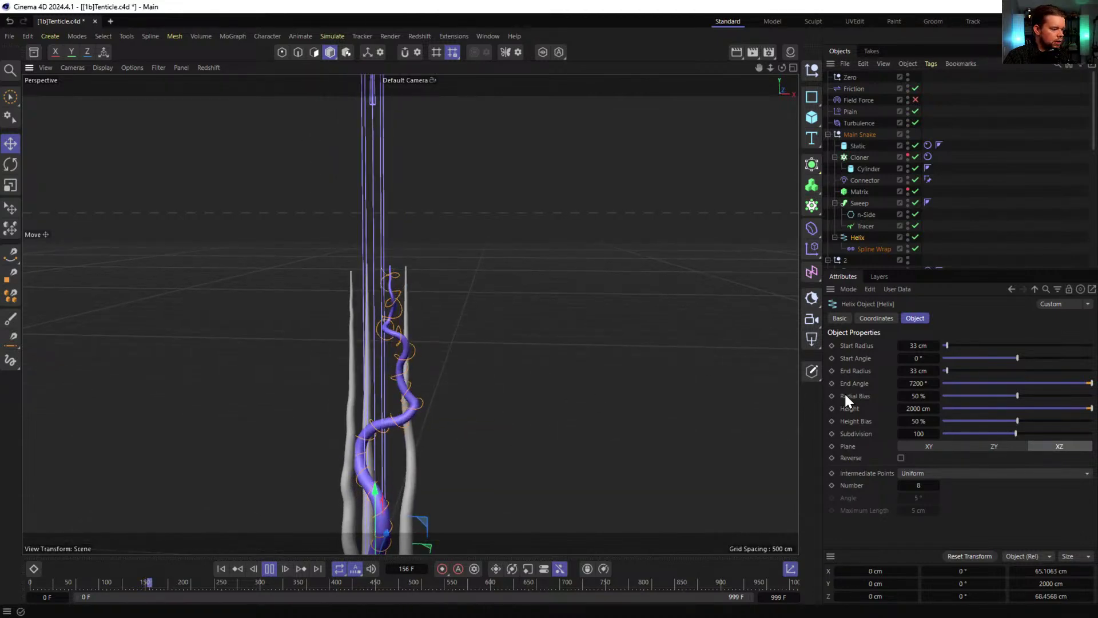
- Set the Helix end angle to 14200°, check the tighter coils during playback, and rewind to frame 0
click(912, 384)
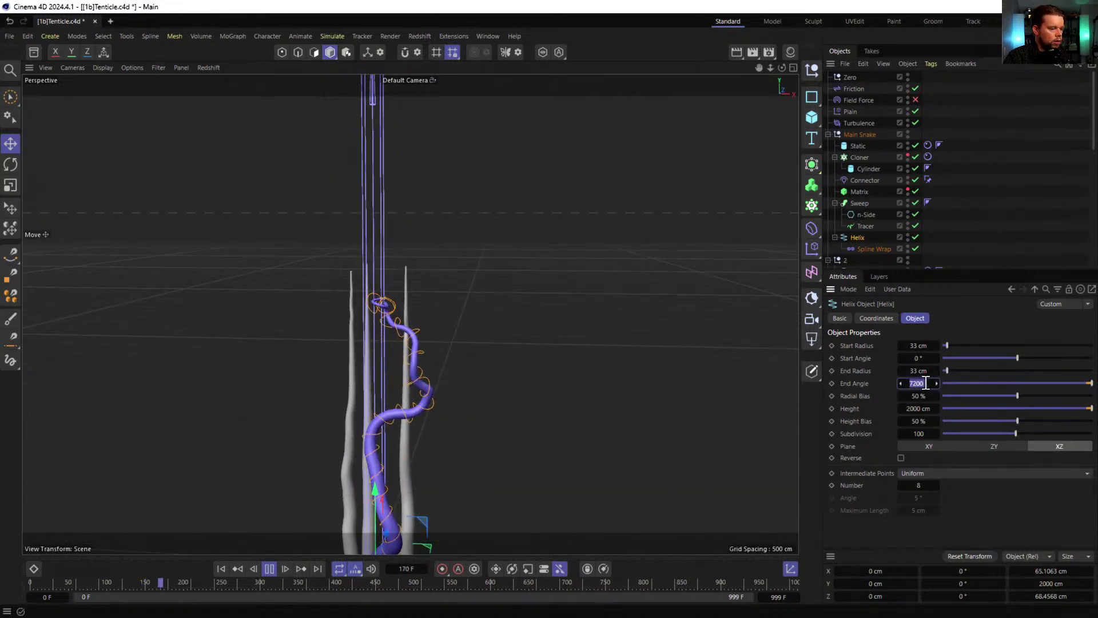
click(905, 384)
text(14)
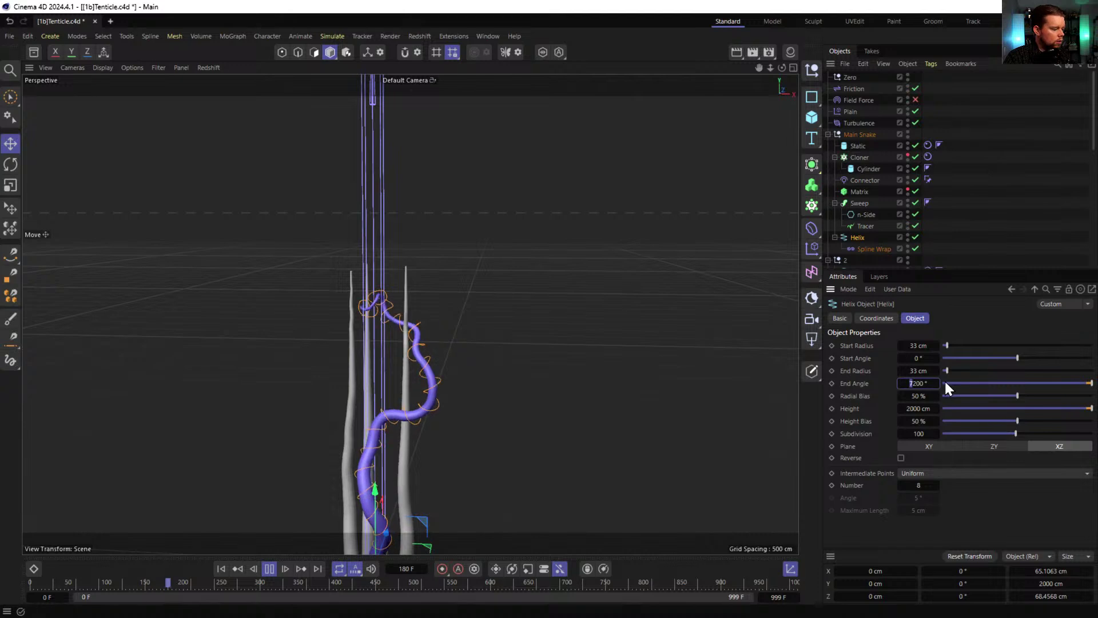
key(Return)
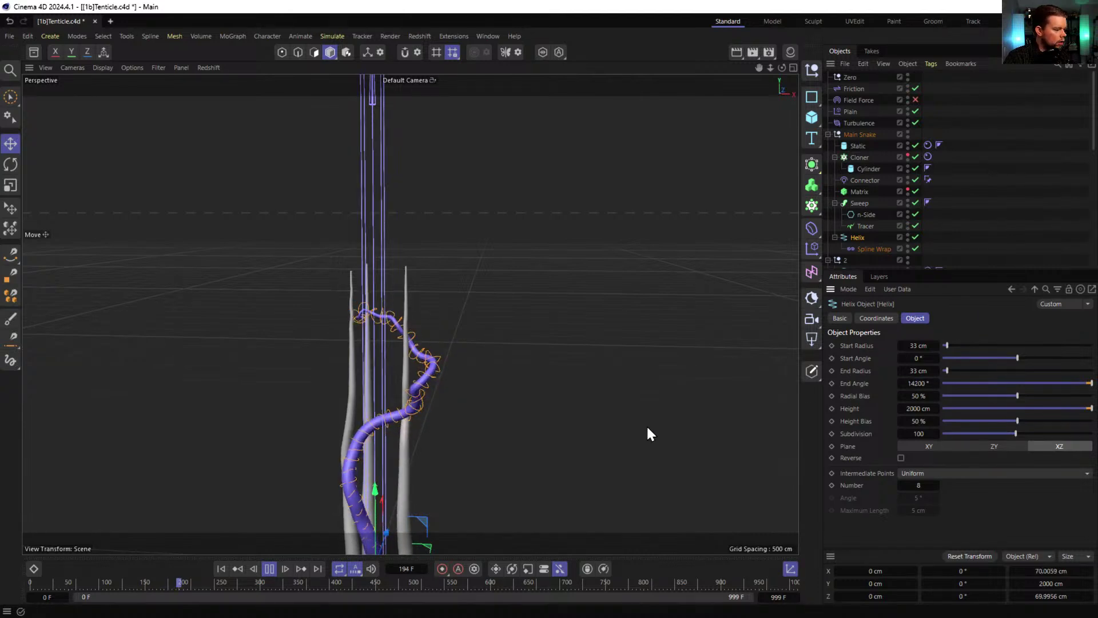
mouse_move(422, 381)
alt+right_down()
mouse_move(485, 349)
mouse_move(647, 326)
alt+right_up()
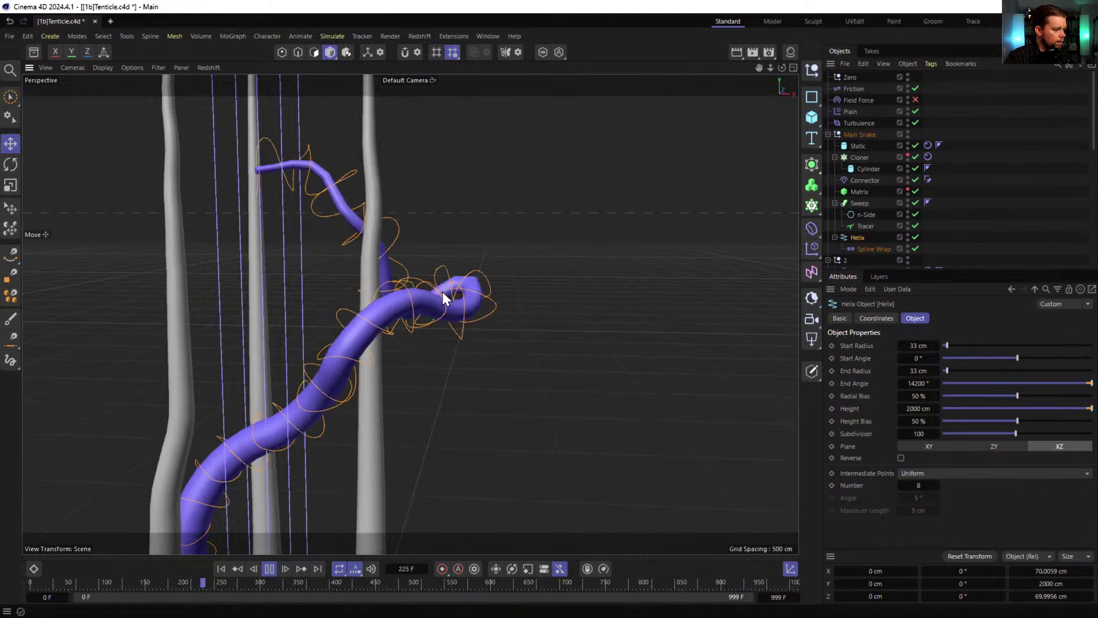
alt+right_drag(389, 375, 264, 407)
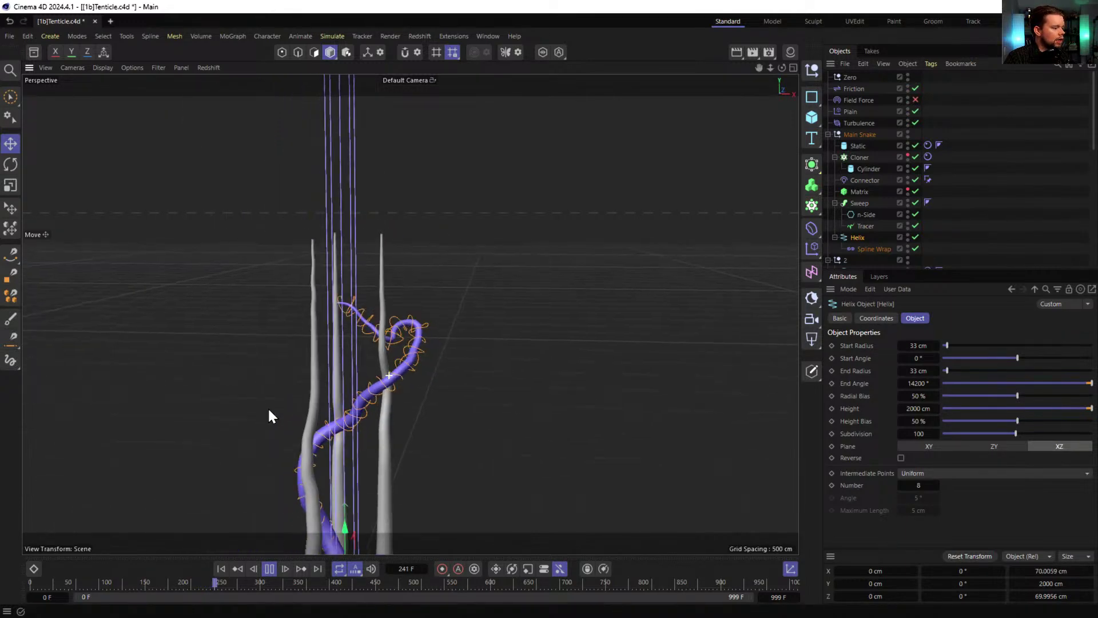
alt+middle_drag(416, 393, 413, 263)
click(269, 569)
click(221, 569)
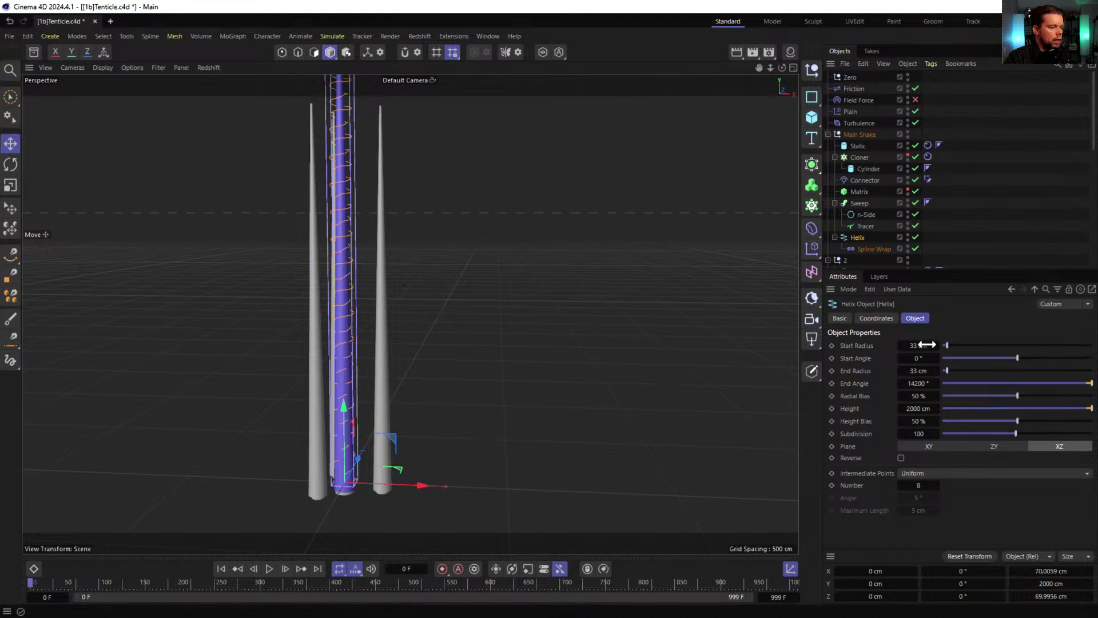
- Set the Helix subdivision to 222, keeping the XZ plane
click(922, 445)
click(1059, 445)
click(918, 434)
text(222)
key(Return)
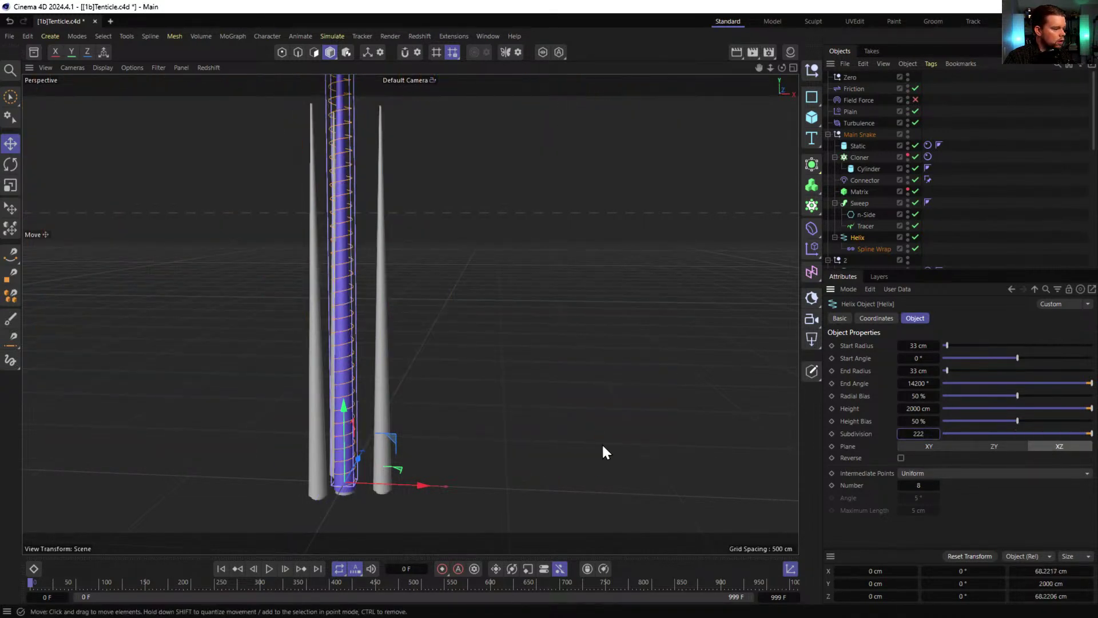
- Set the Helix intermediate points to None and its subdivision to 333
click(932, 473)
click(935, 486)
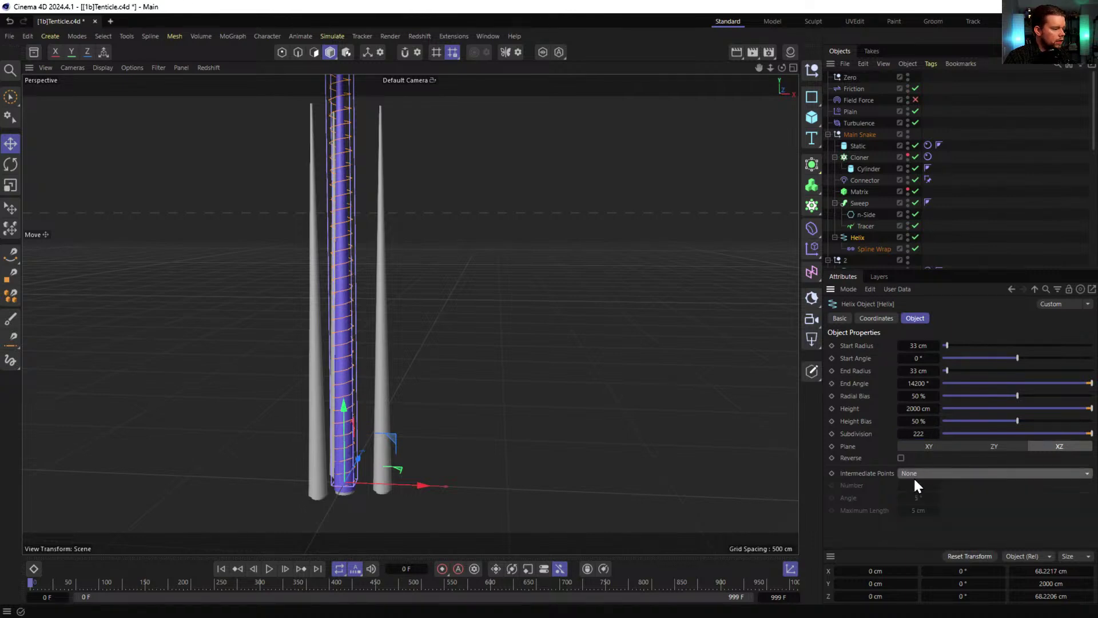
click(918, 434)
text(333)
key(Return)
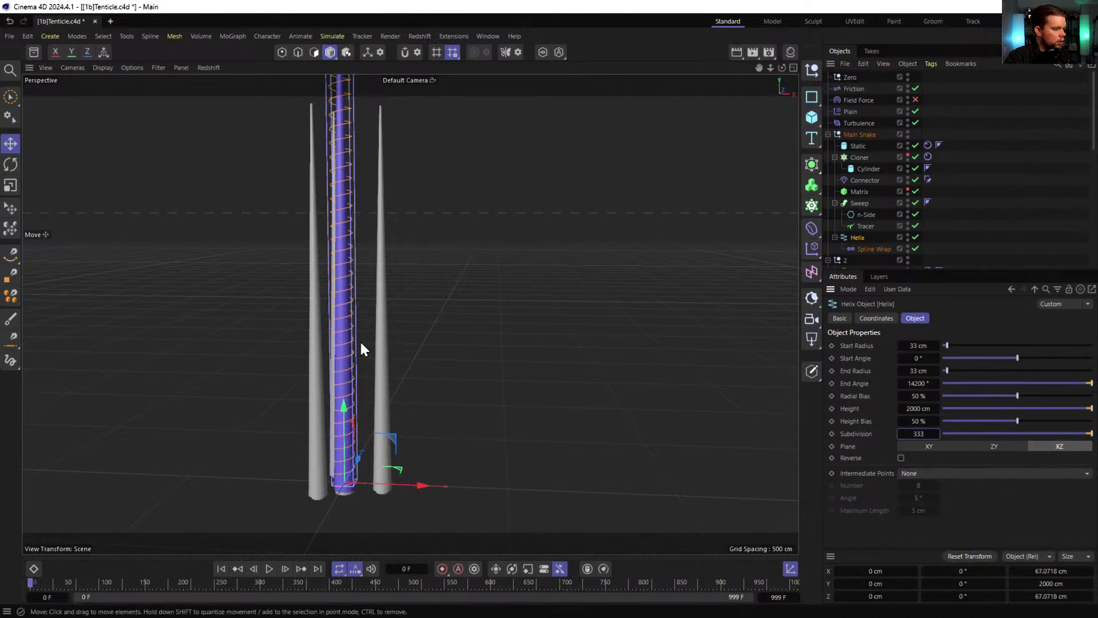
scroll(351, 311, up, 5)
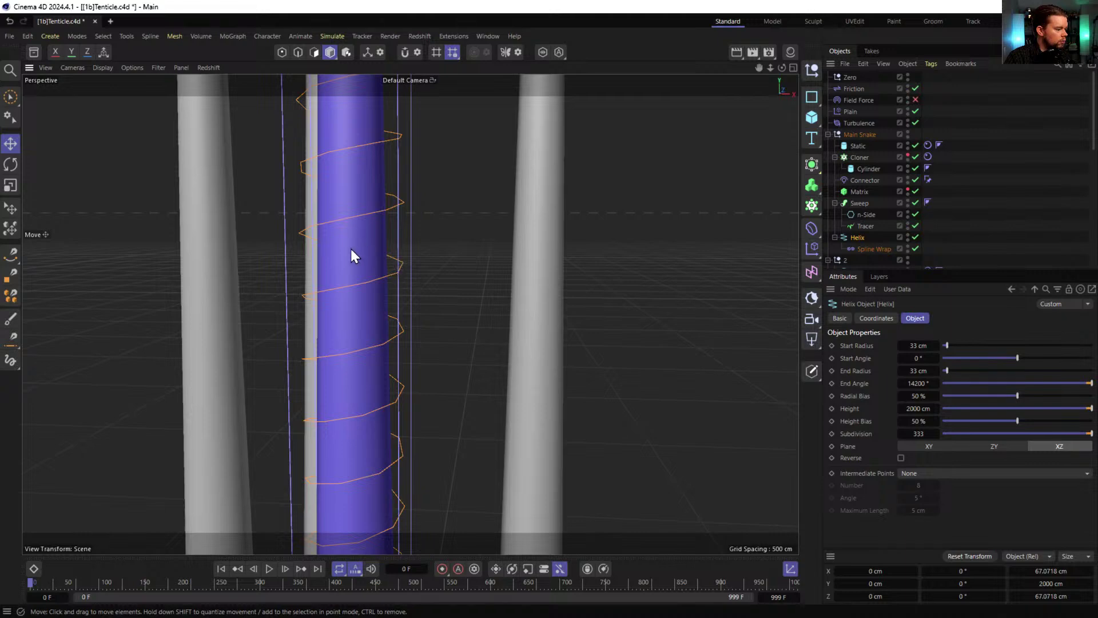
scroll(353, 254, down, 8)
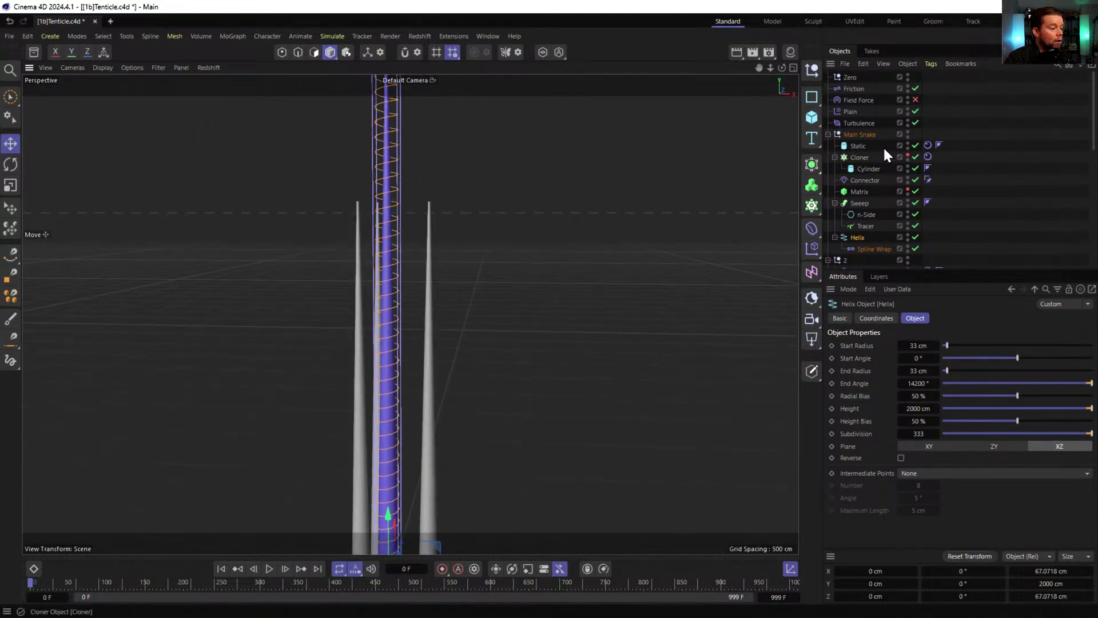
- Enable the Field Force and play the simulation to about frame 30
mouse_move(206, 604)
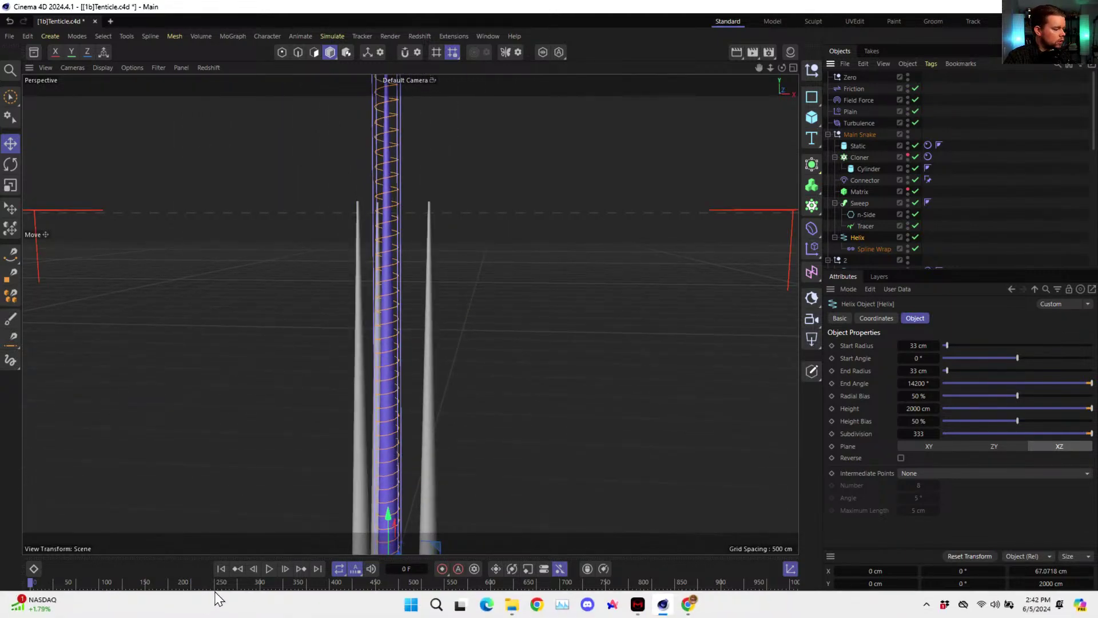
click(268, 568)
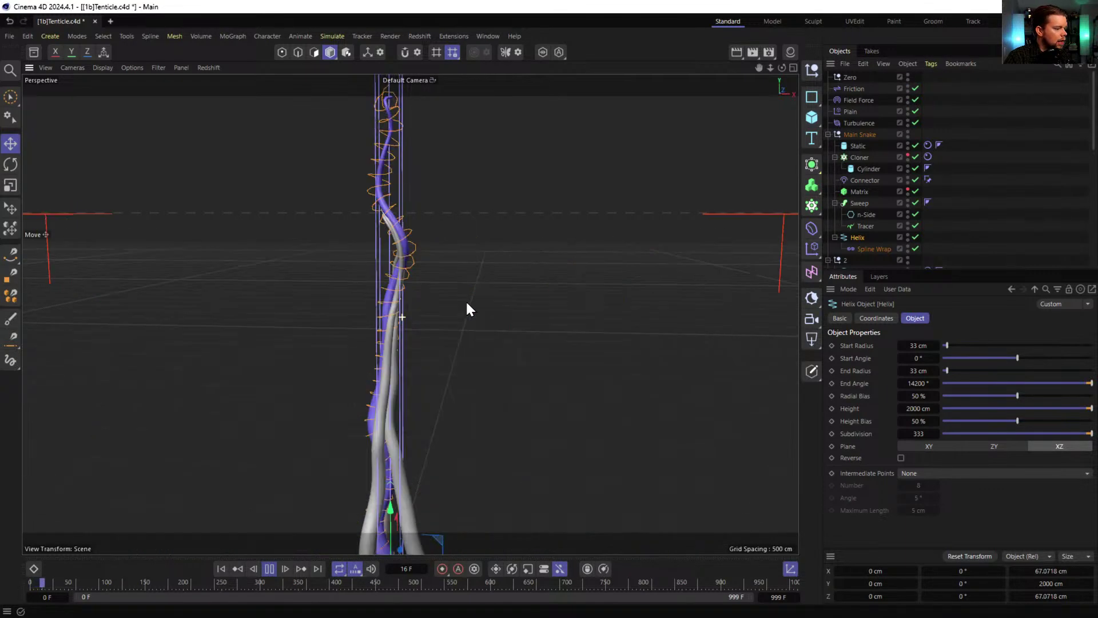
click(267, 569)
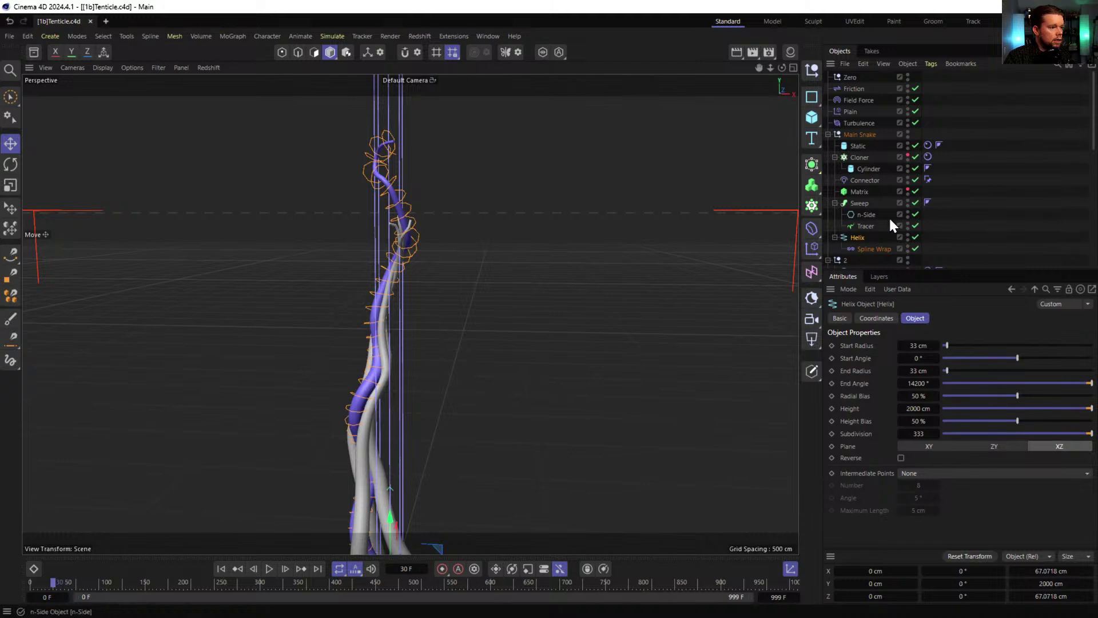
- Add the Helix as a spline layer above the tracer layers in the Field Force and disable Tracer.Radius and Tracer.Along
click(863, 101)
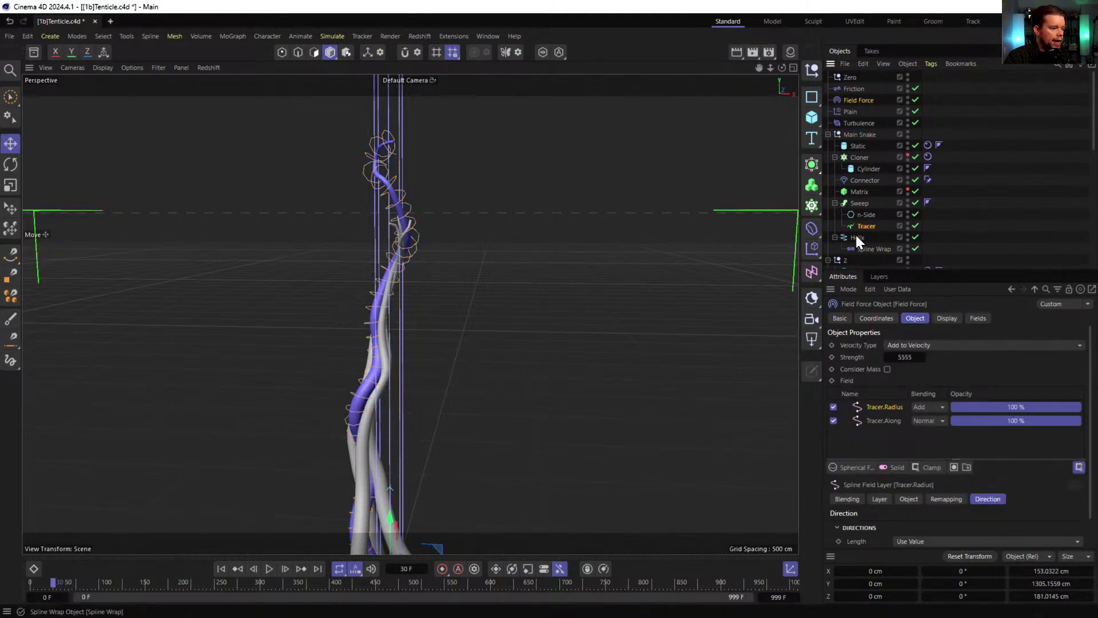
drag(857, 237, 877, 415)
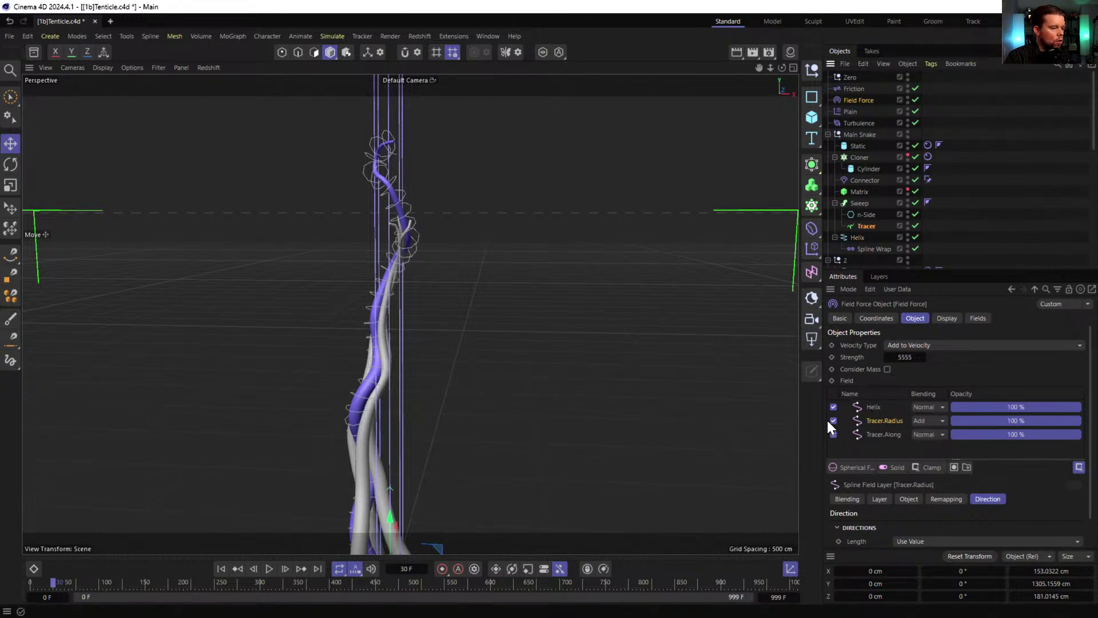
click(833, 421)
click(833, 434)
- Configure the Field Force's Helix layer with Along distance mode and a 100% offset
click(865, 405)
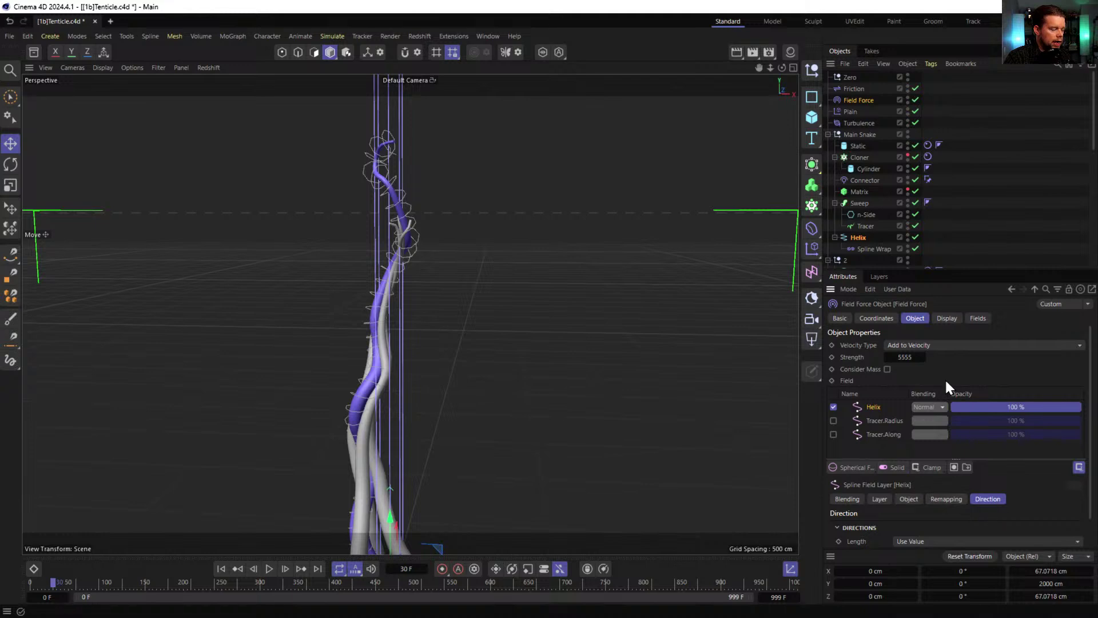
click(890, 501)
click(926, 526)
click(928, 532)
scroll(909, 518, down, 3)
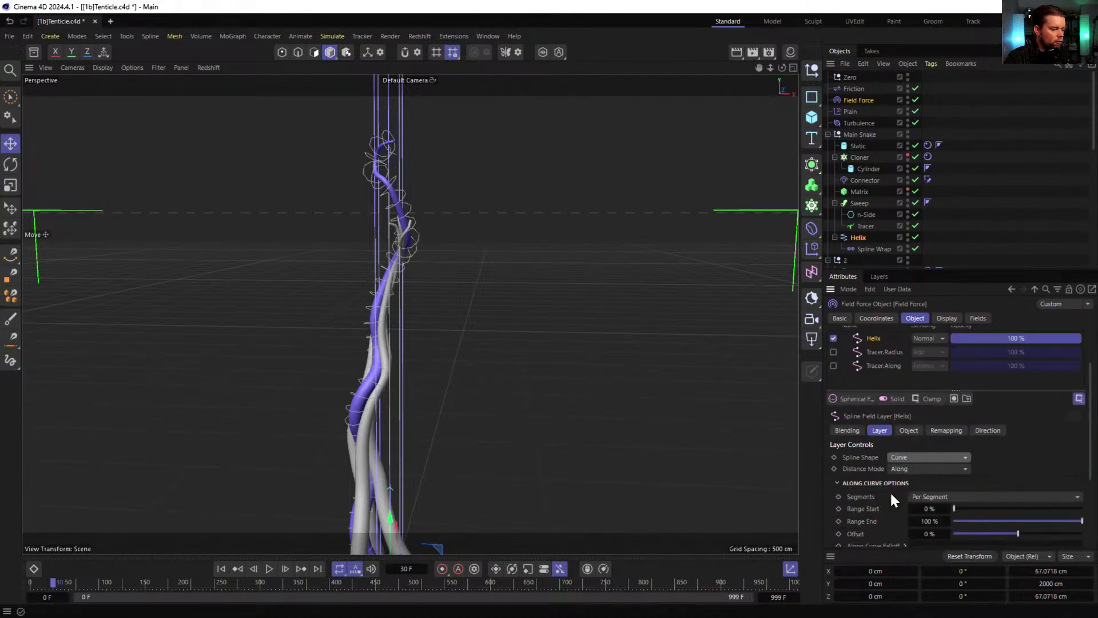
drag(1017, 533, 1057, 520)
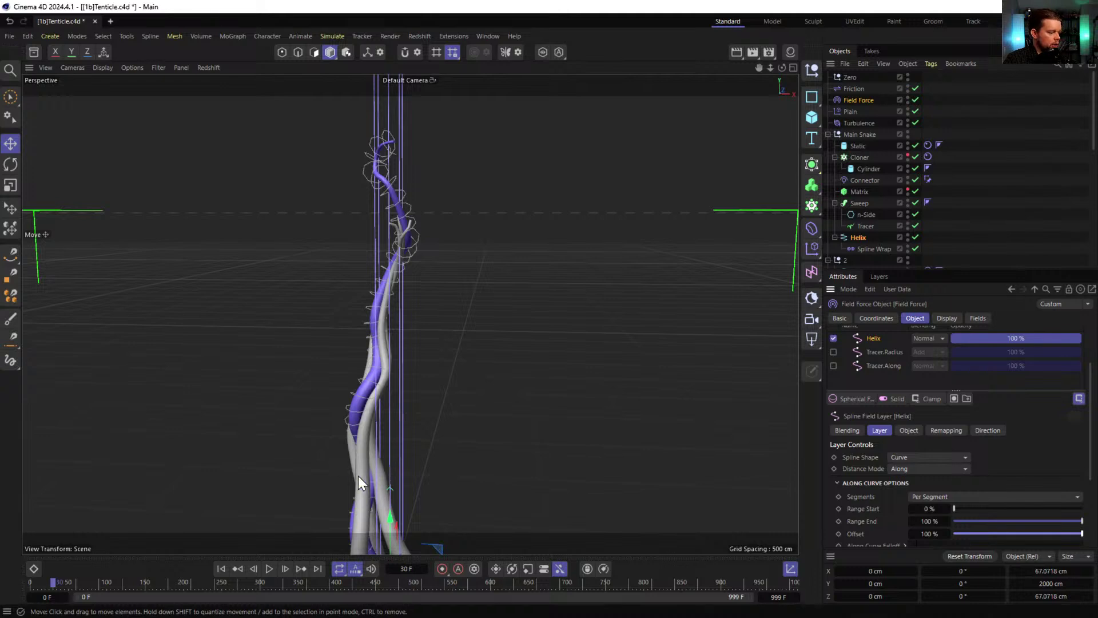
drag(349, 423, 406, 456)
key(ctrl+z)
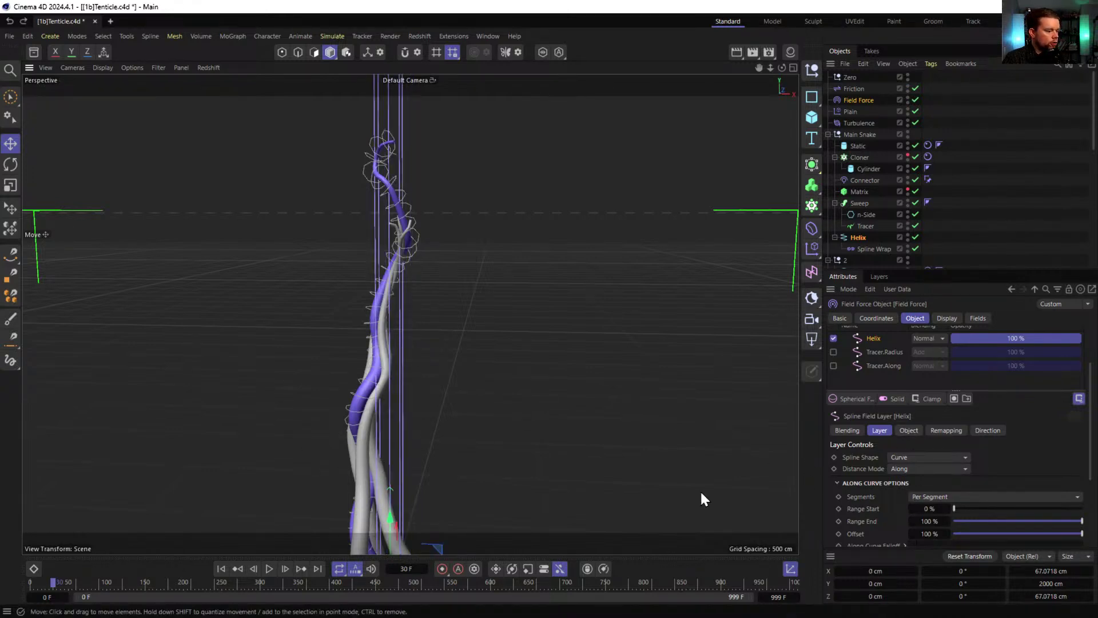
- Play the simulation with only the Helix layer to examine how the tentacles coil, then rewind to frame 0
click(269, 568)
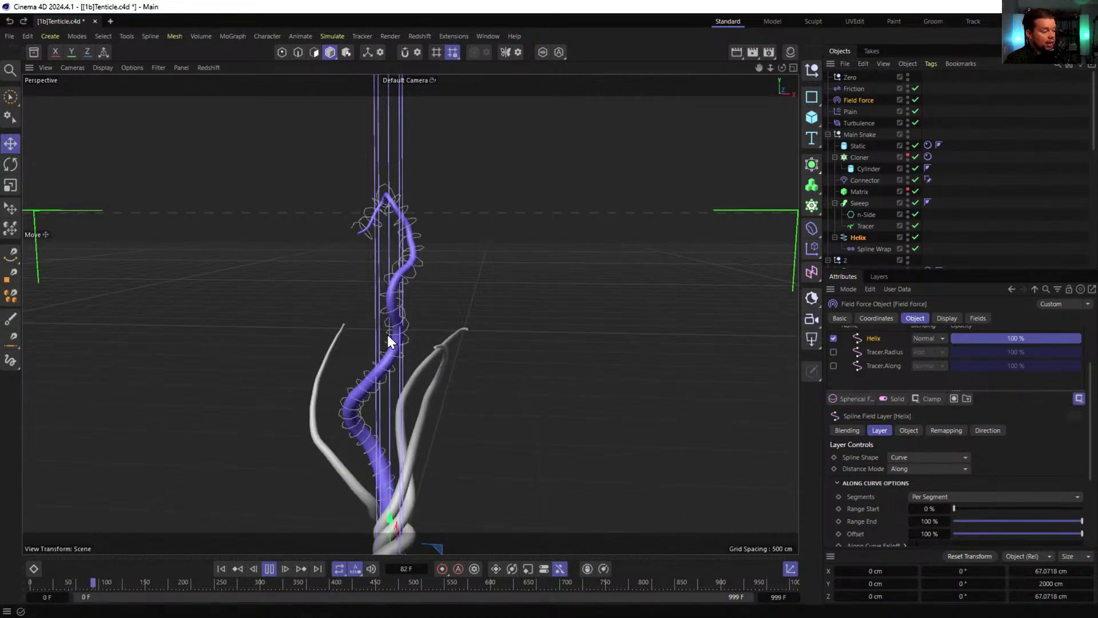
alt+middle_drag(388, 446, 376, 351)
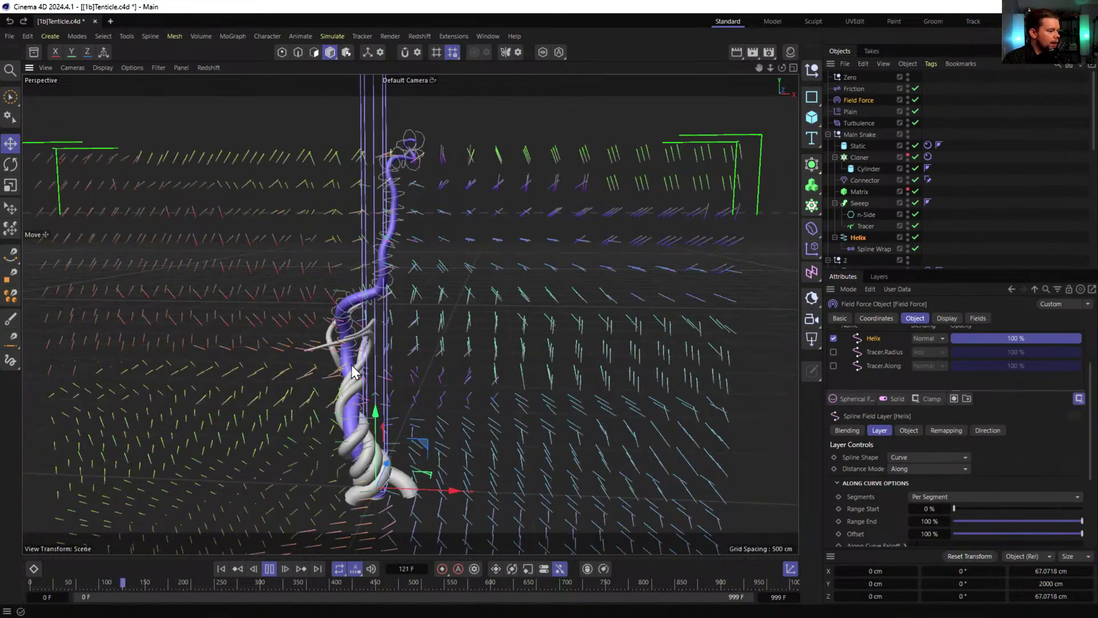
alt+right_drag(359, 352, 407, 343)
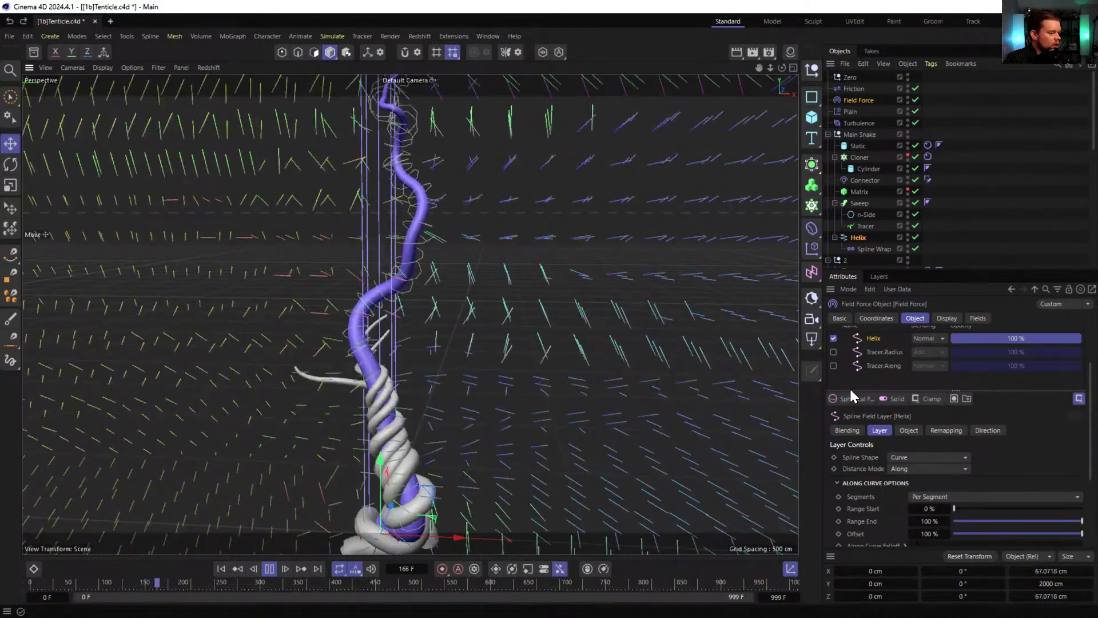
alt+right_drag(433, 353, 411, 364)
click(269, 568)
click(221, 569)
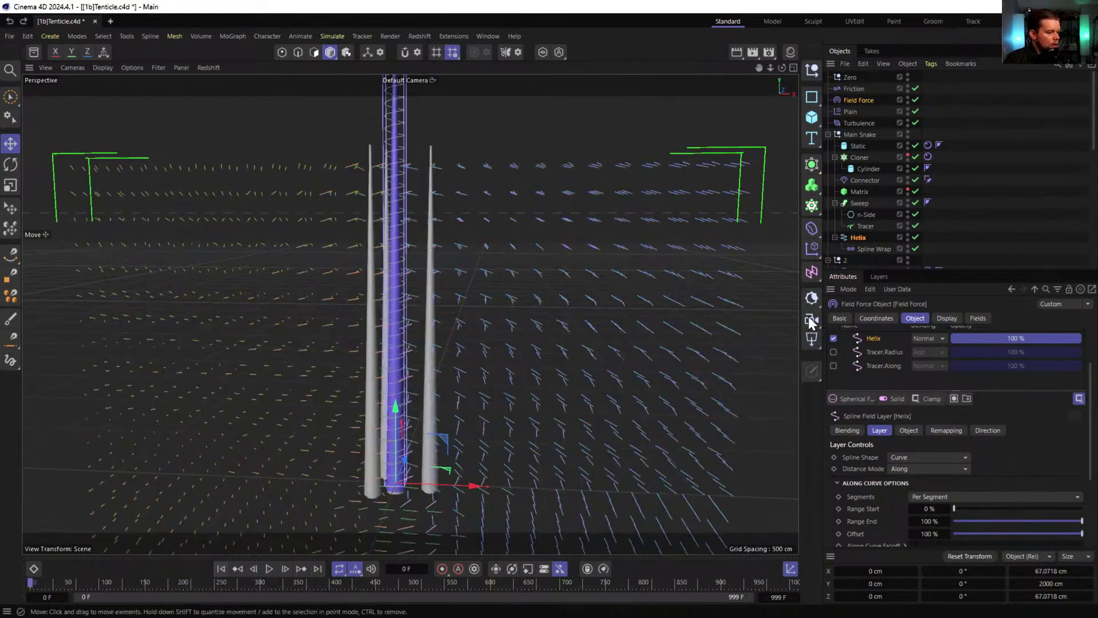
- Re-enable the Tracer.Radius and Tracer.Along layers and set the Helix layer's blending to Add
click(834, 352)
click(833, 366)
click(936, 338)
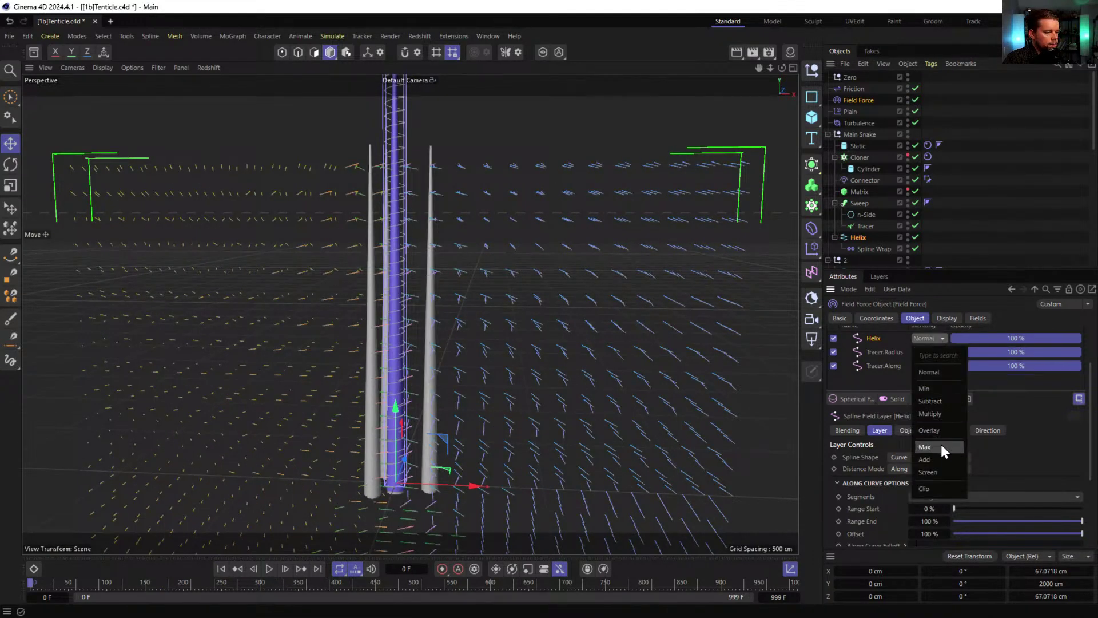
click(938, 459)
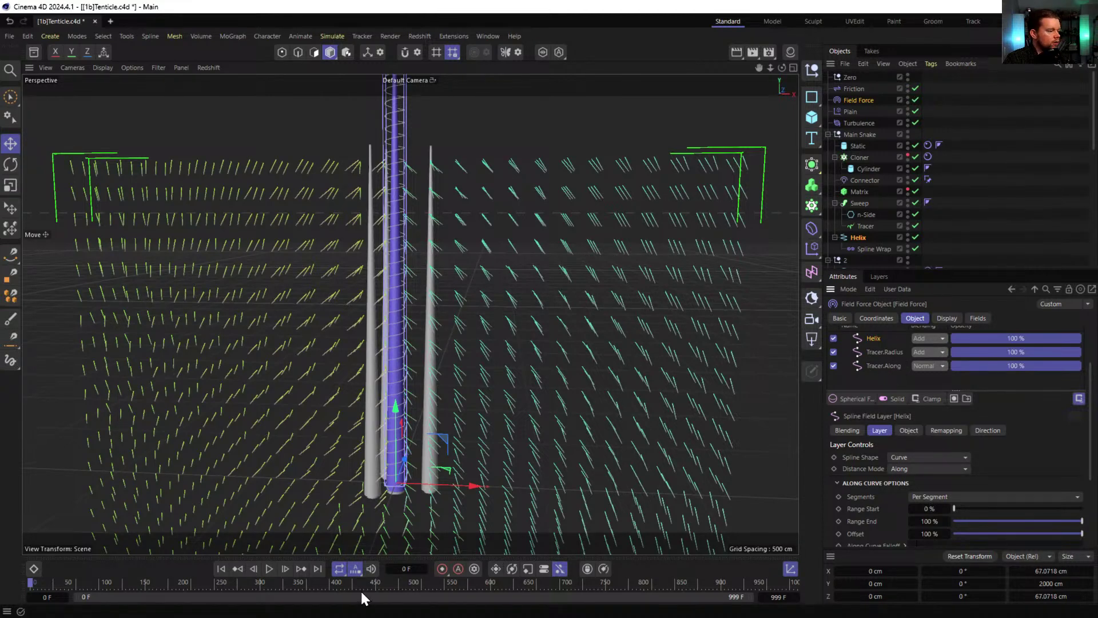
- Play the simulation with all three field layers and inspect how the tentacles wrap around the main snake
click(269, 568)
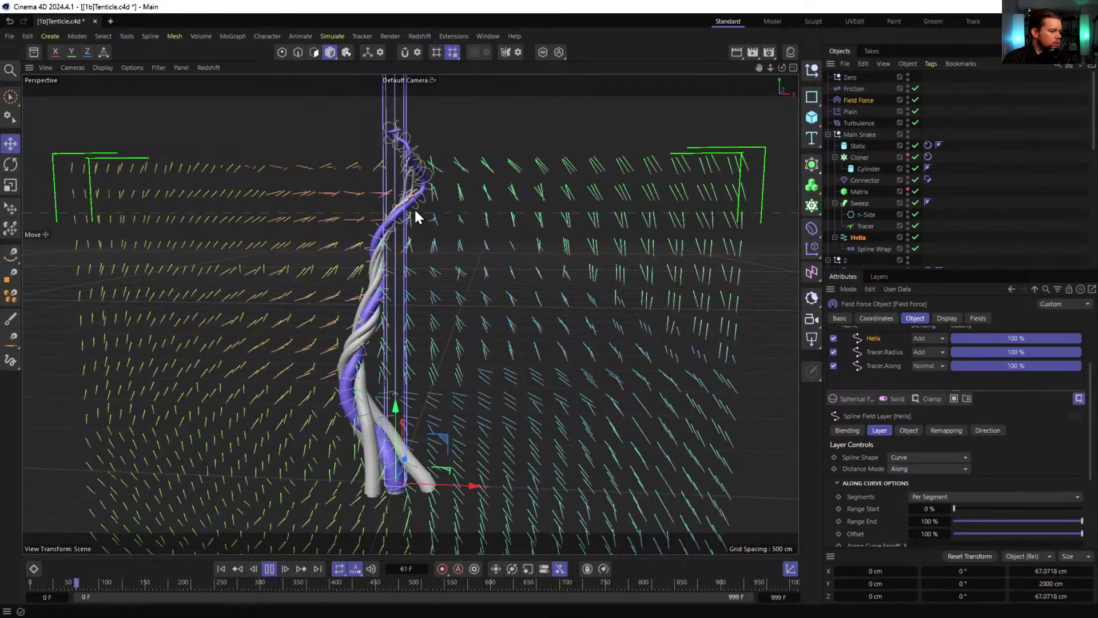
alt+drag(437, 220, 423, 238)
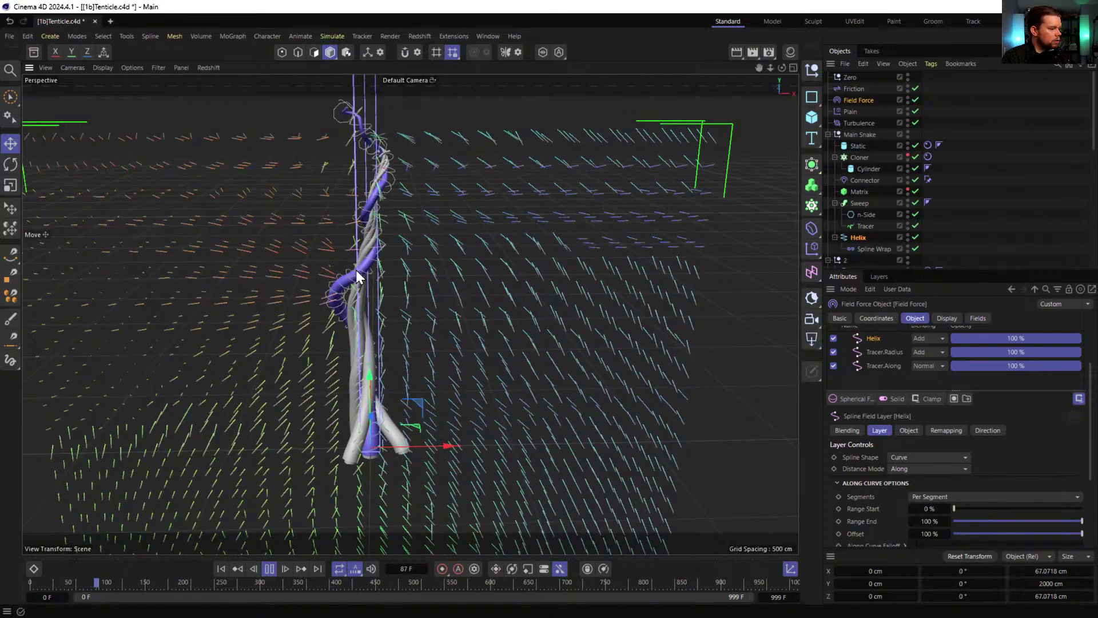
scroll(395, 282, up, 5)
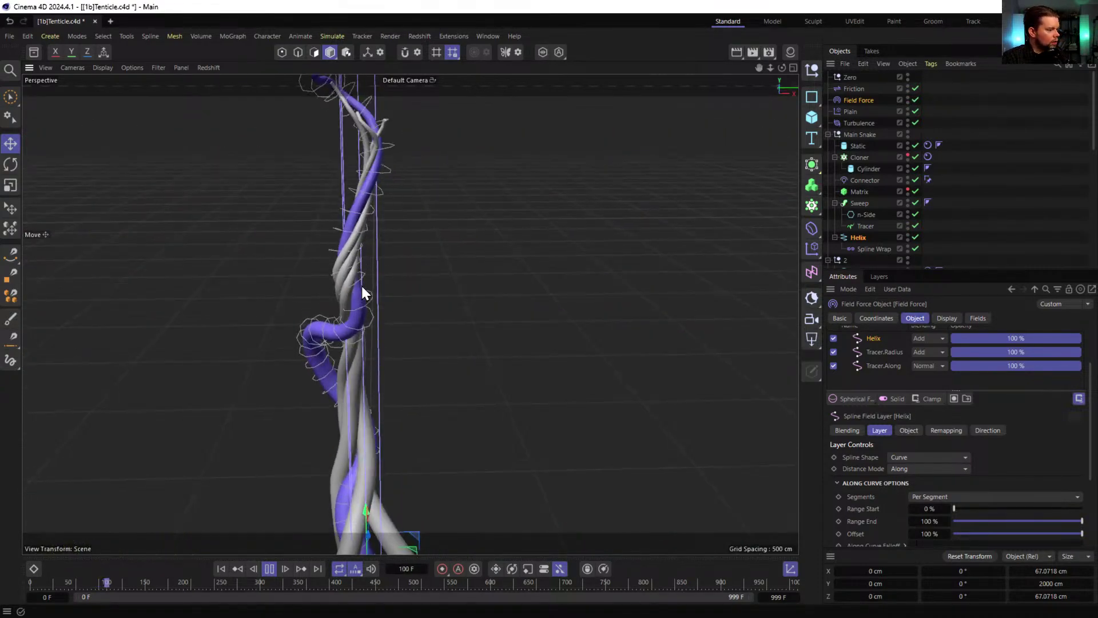
alt+drag(349, 321, 368, 303)
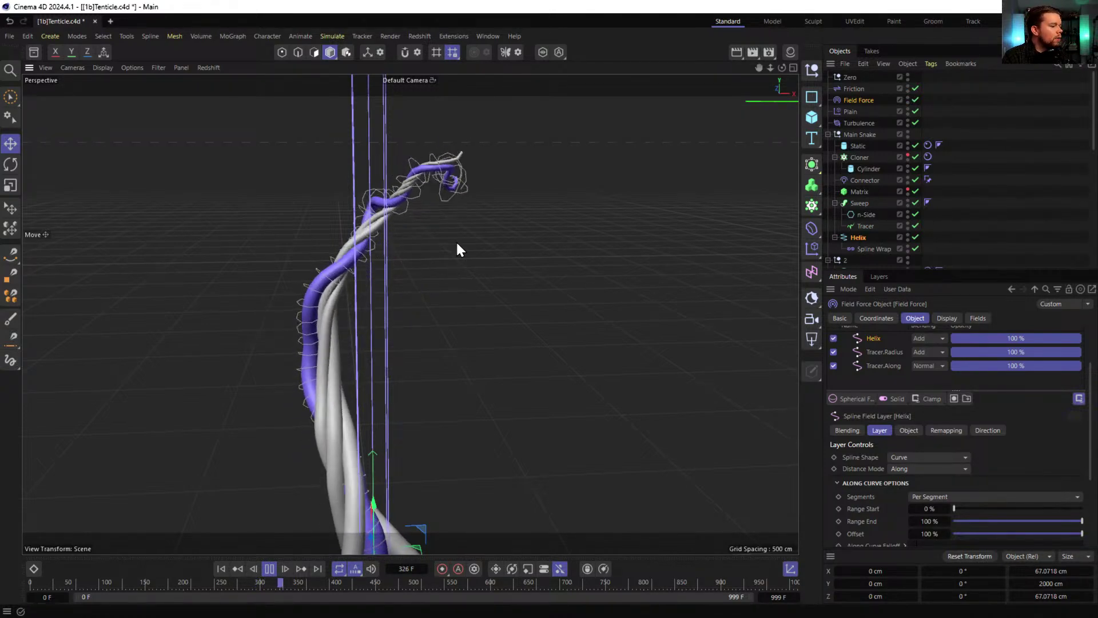
scroll(849, 171, down, 3)
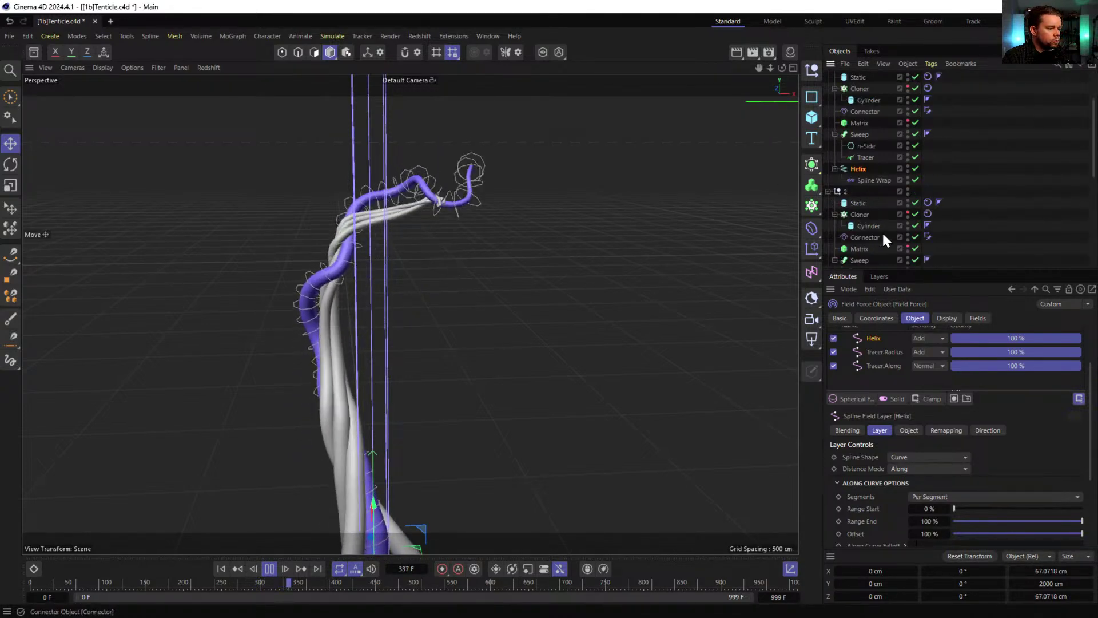
- Hide the Main Snake's Helix in the viewport, stop the playback and rewind to frame 0
click(907, 167)
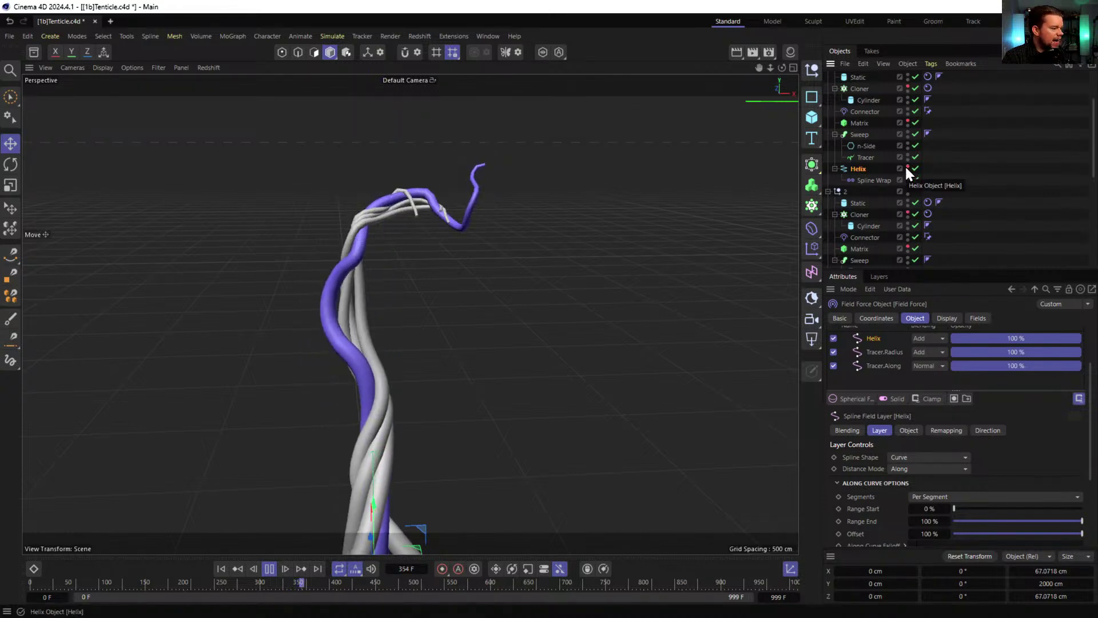
click(270, 568)
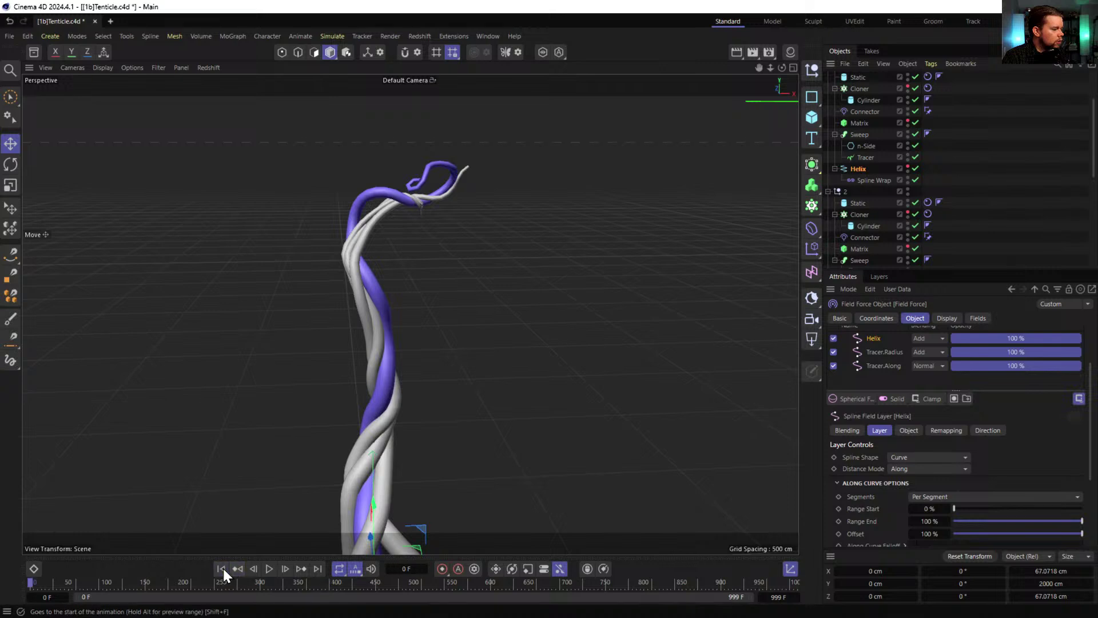
click(222, 568)
- Set the clone count to 75 on the Cloners of tentacle groups 2, 1.1 and 2.1 together
scroll(865, 143, up, 3)
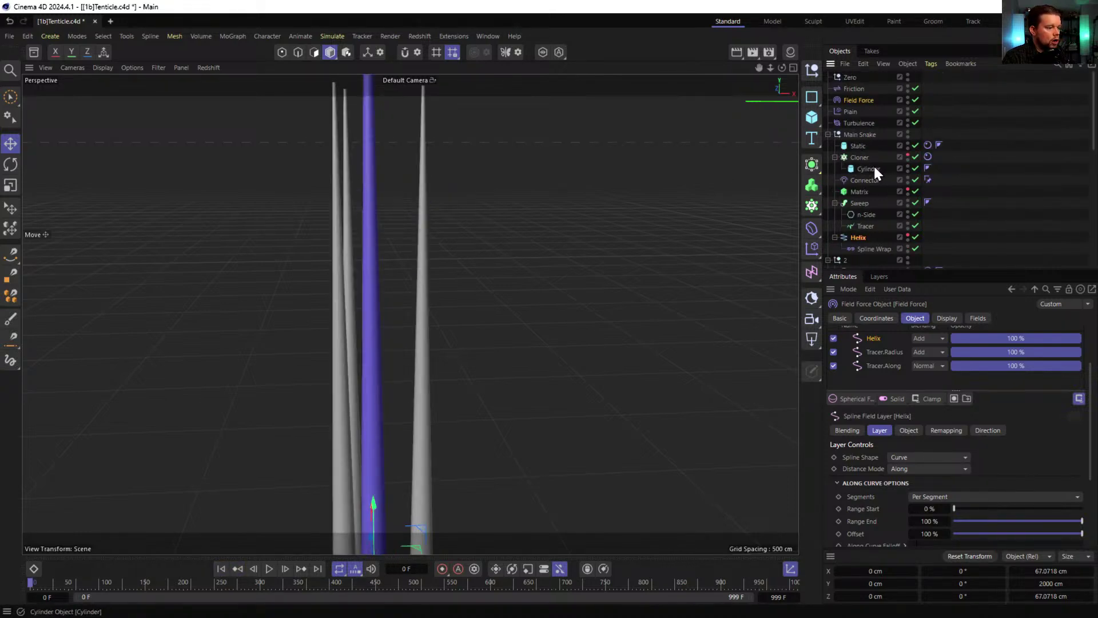
scroll(874, 160, down, 5)
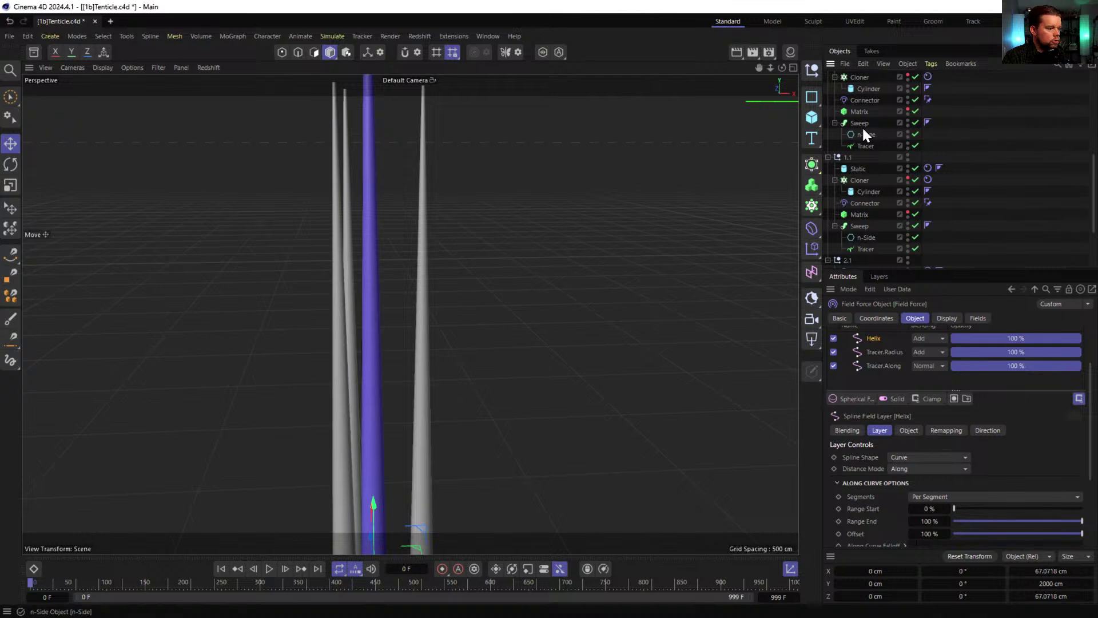
click(853, 77)
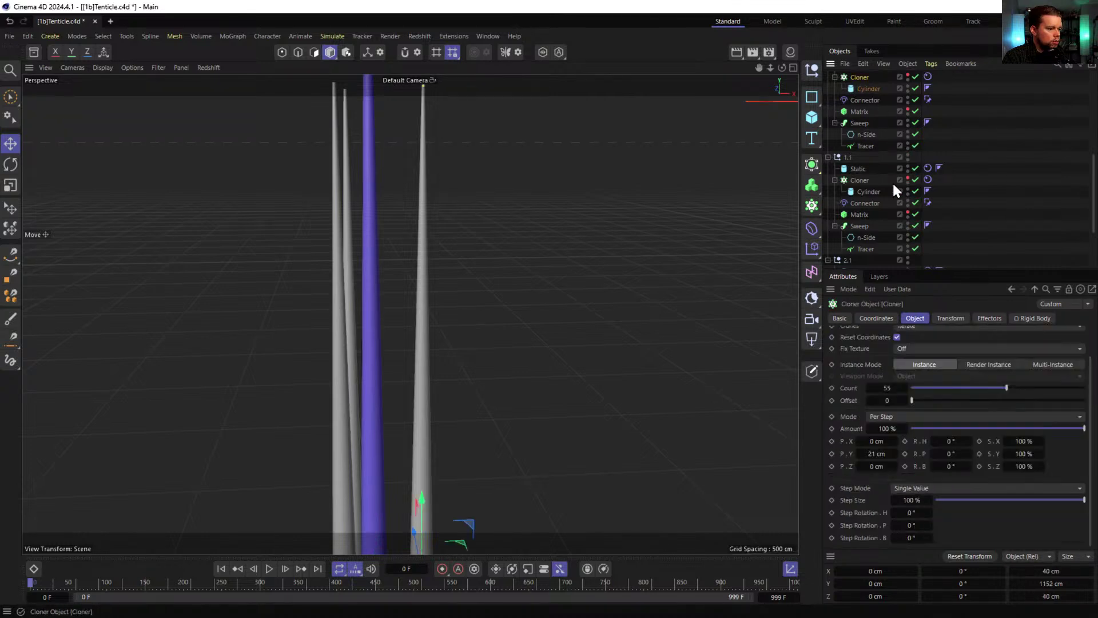
ctrl+click(855, 179)
scroll(869, 182, down, 2)
ctrl+click(857, 195)
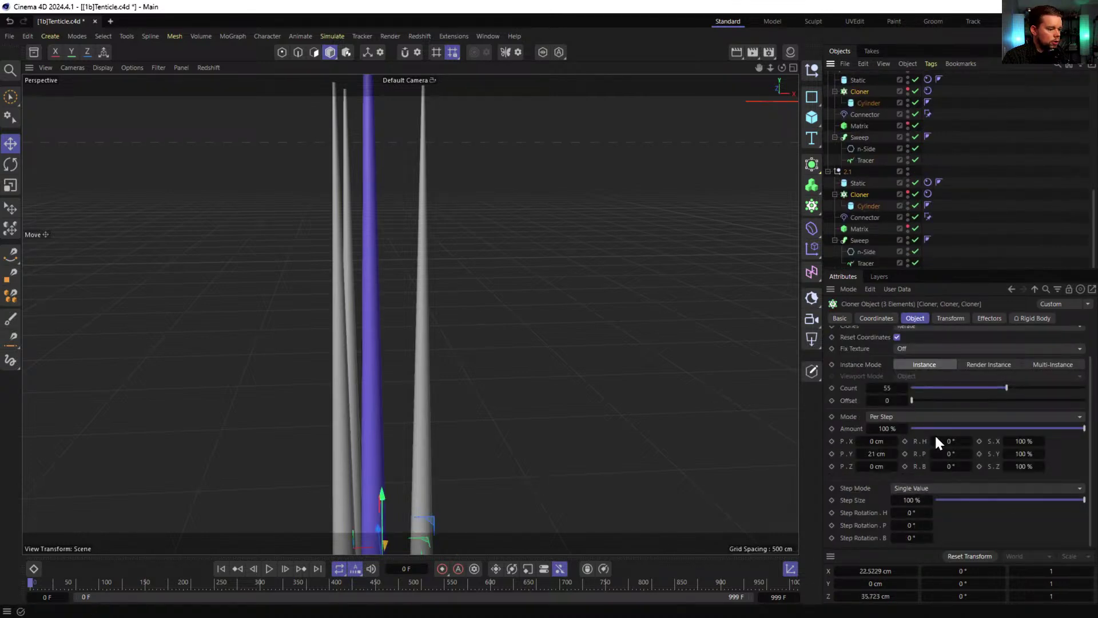
double_click(888, 388)
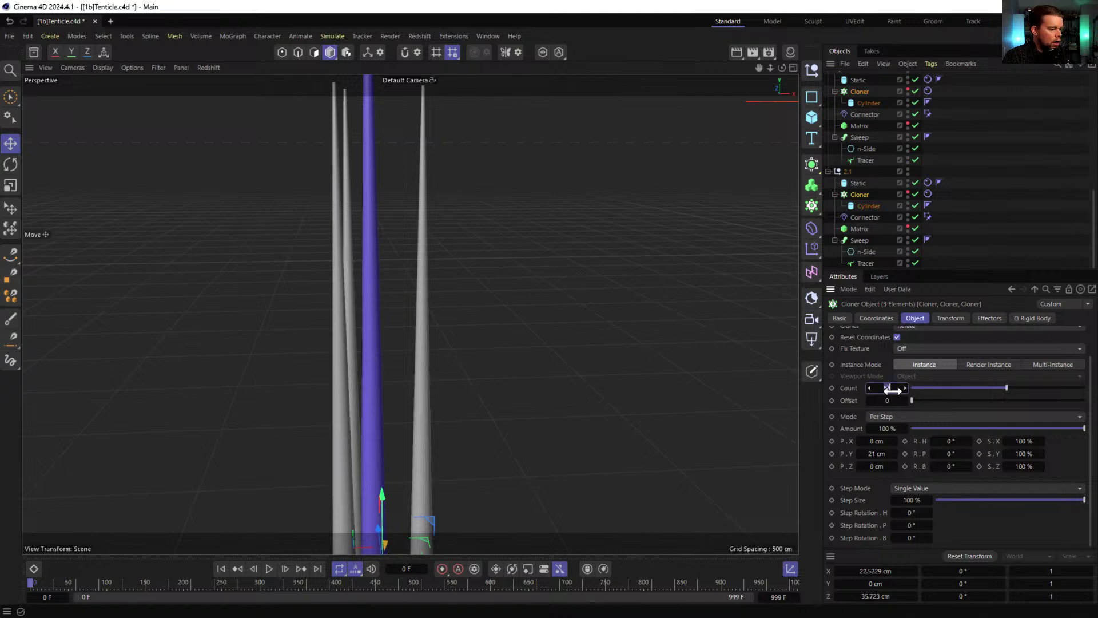
text(75)
key(Return)
- Set the clone count to 95 for group 1.1's Cloner and 45 for group 2.1's Cloner
click(856, 92)
double_click(887, 387)
text(95)
key(Return)
click(858, 195)
double_click(887, 388)
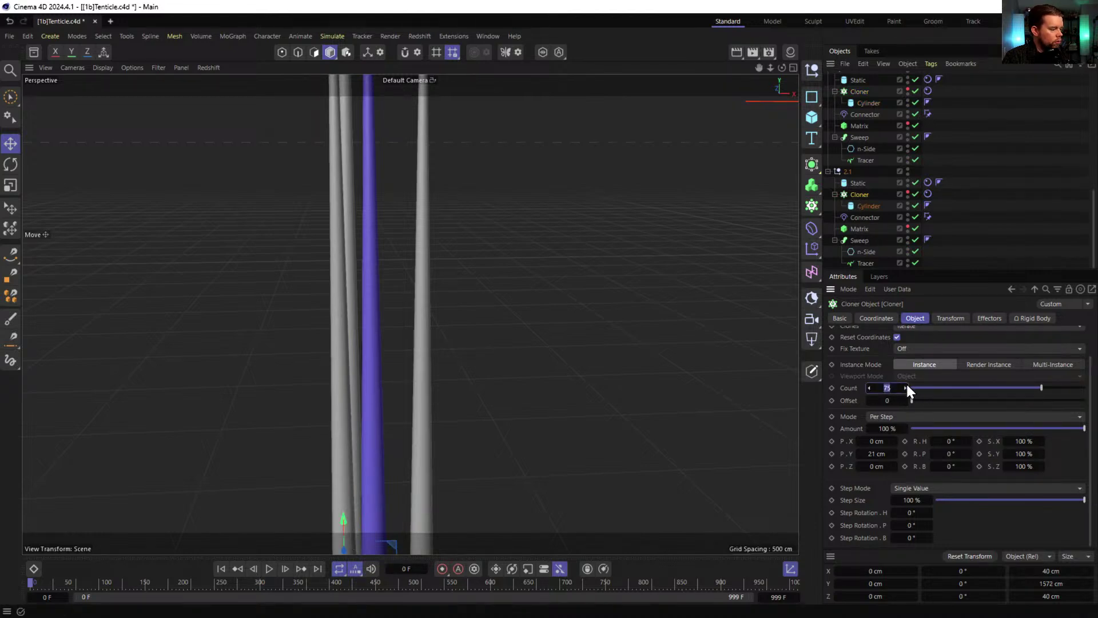
text(45)
key(Return)
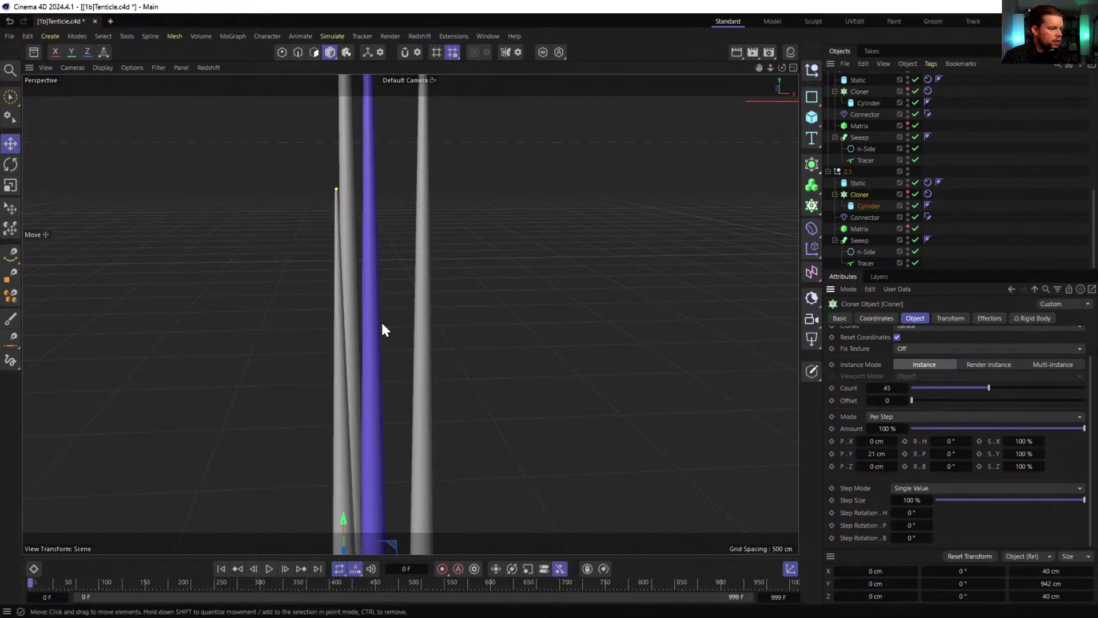
- Turn off the Display Box of the Field Force
scroll(414, 245, down, 5)
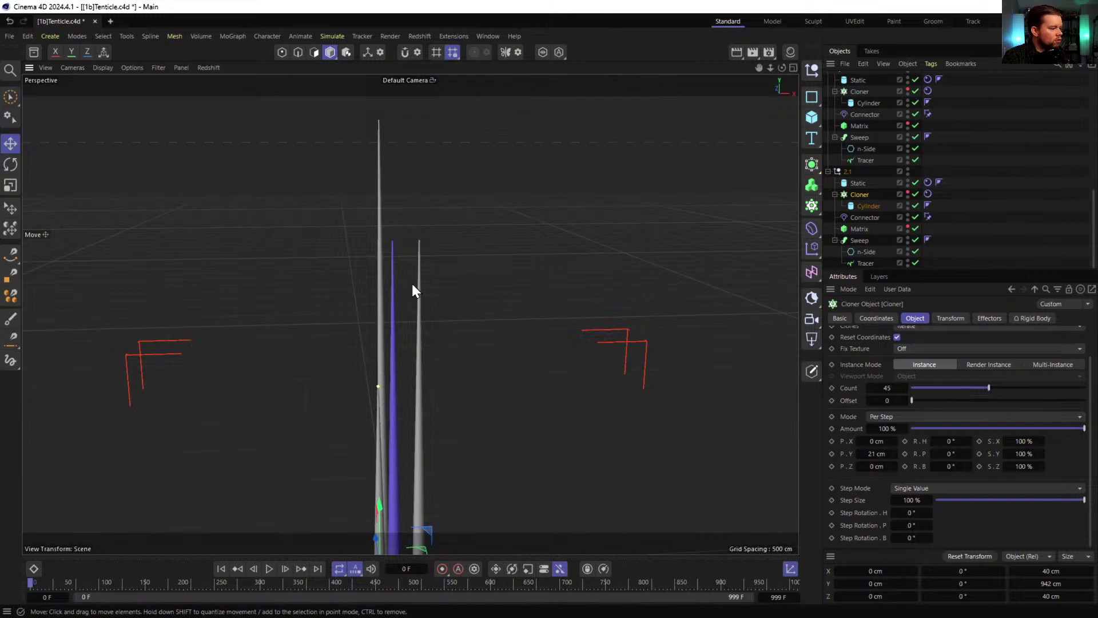
alt+drag(419, 397, 648, 236)
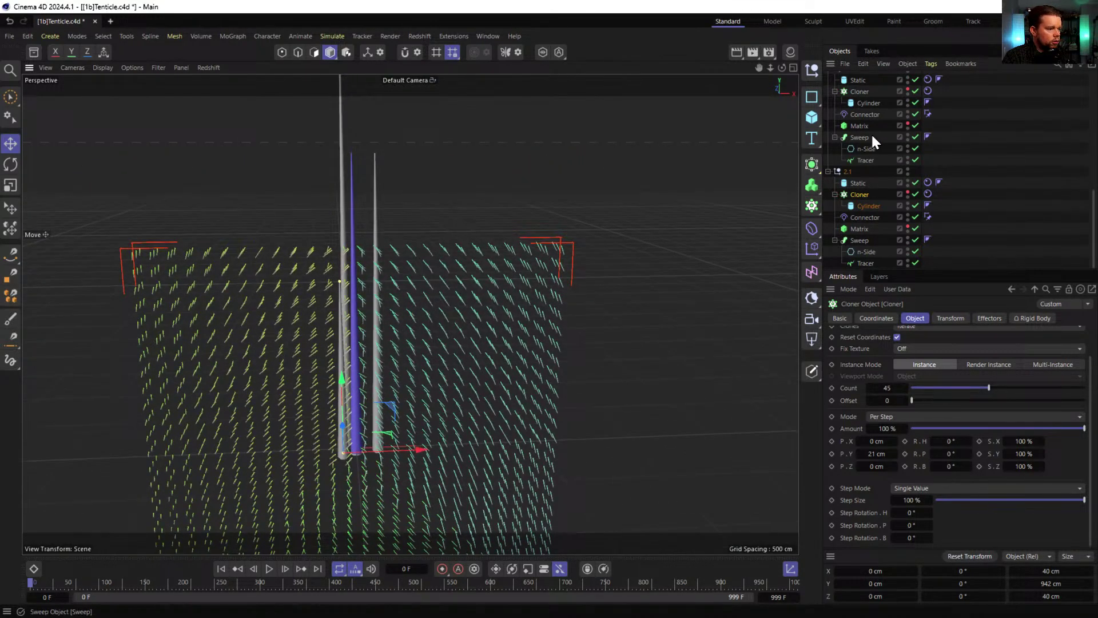
scroll(871, 132, up, 5)
click(859, 99)
click(947, 318)
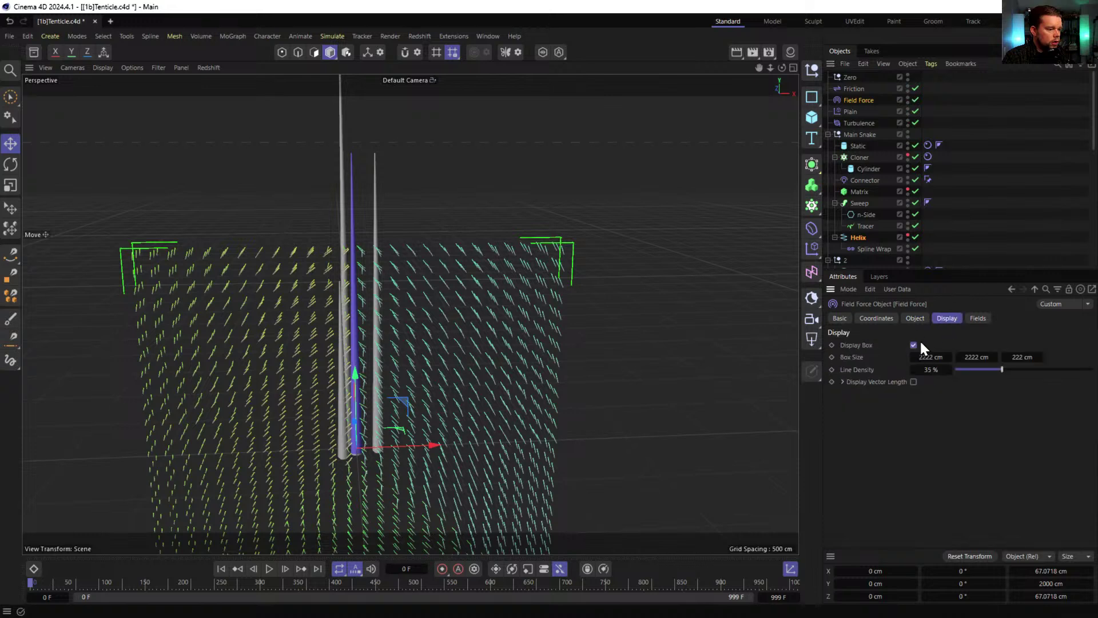
click(913, 346)
- Play the simulation and inspect how the tentacles of different lengths wrap around the main snake
click(270, 569)
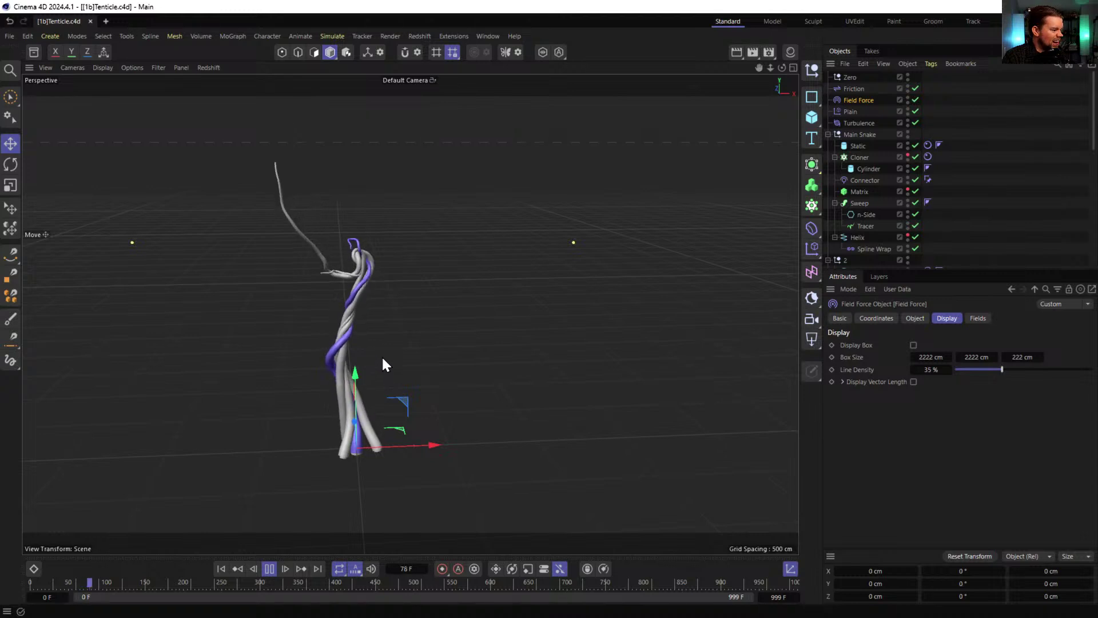
scroll(342, 322, up, 5)
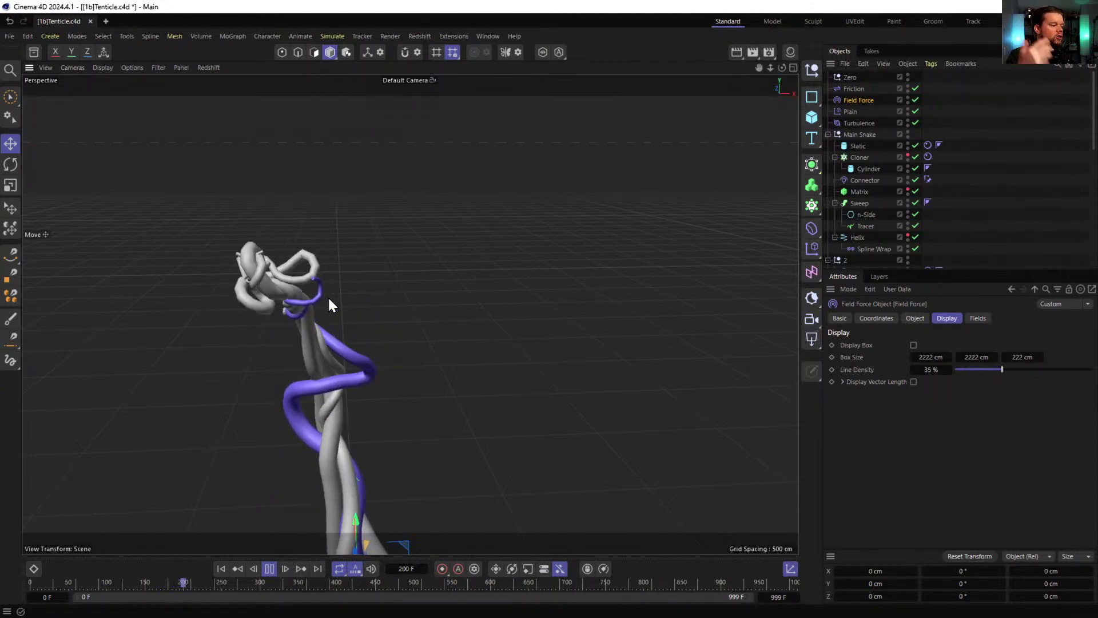
alt+middle_drag(318, 249, 326, 324)
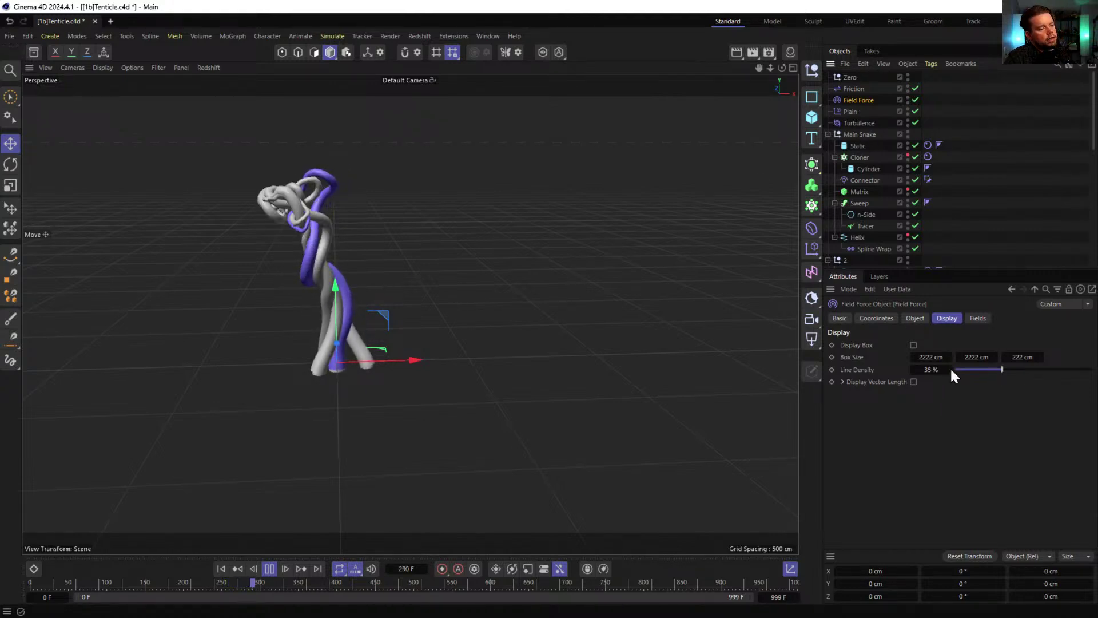
- Disable the Field Force's Tracer.Radius and Tracer.Along layers in turn, replaying the simulation from the start after each change
click(979, 318)
click(913, 318)
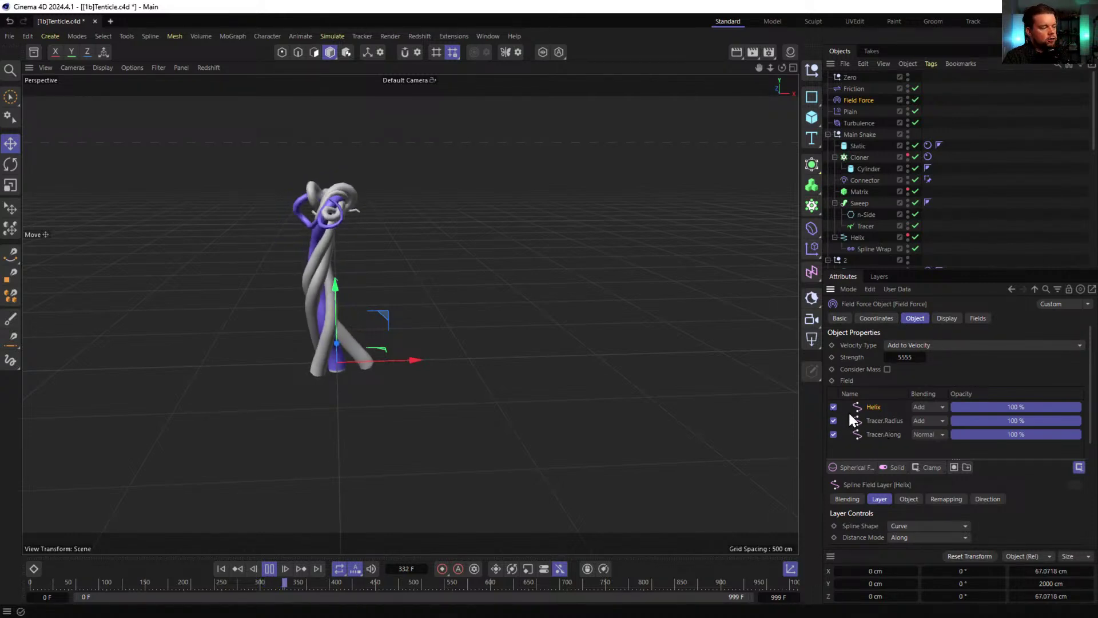
click(833, 420)
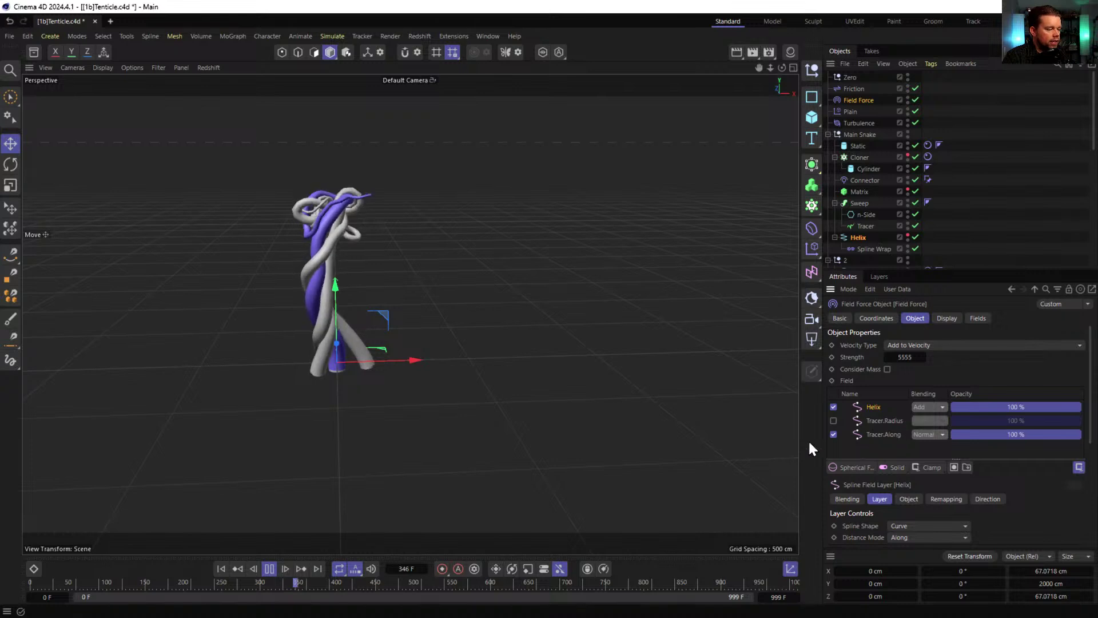
click(222, 569)
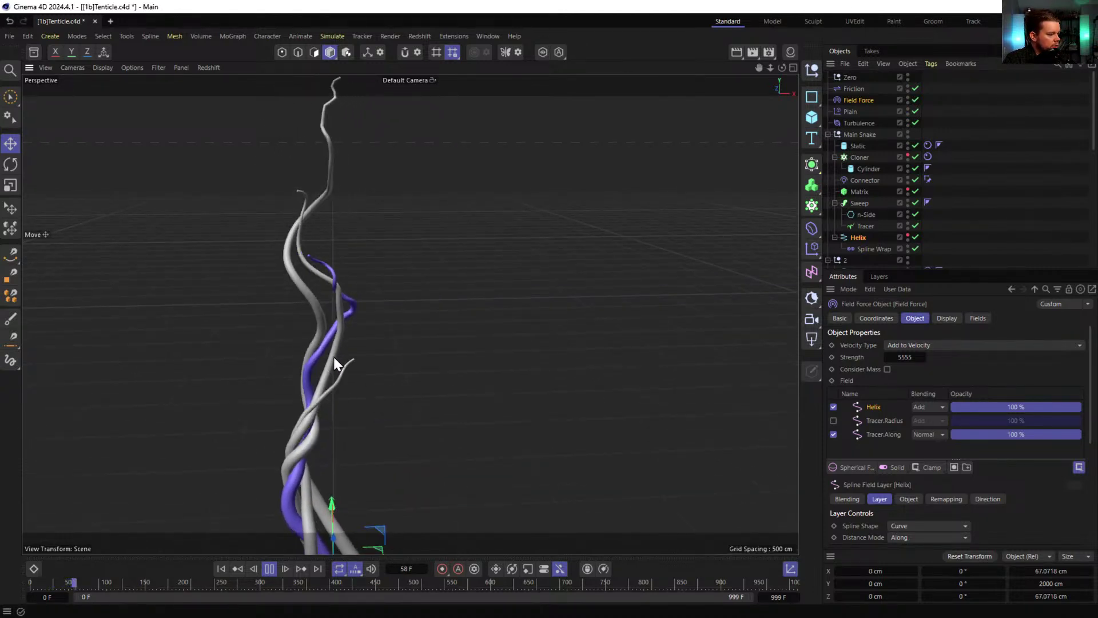
scroll(319, 270, down, 3)
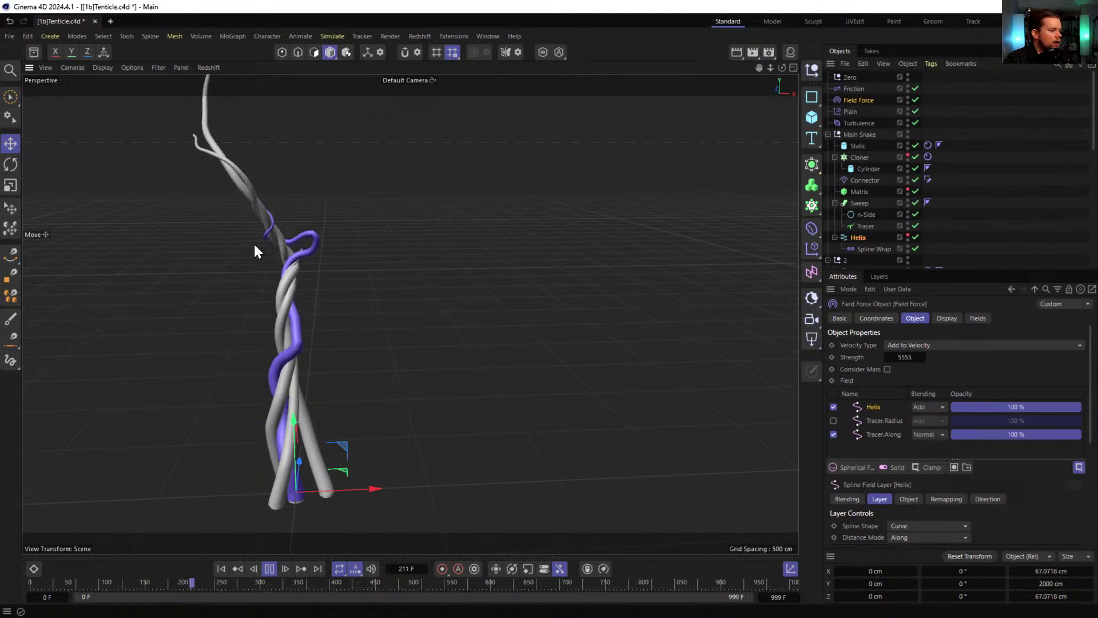
click(834, 434)
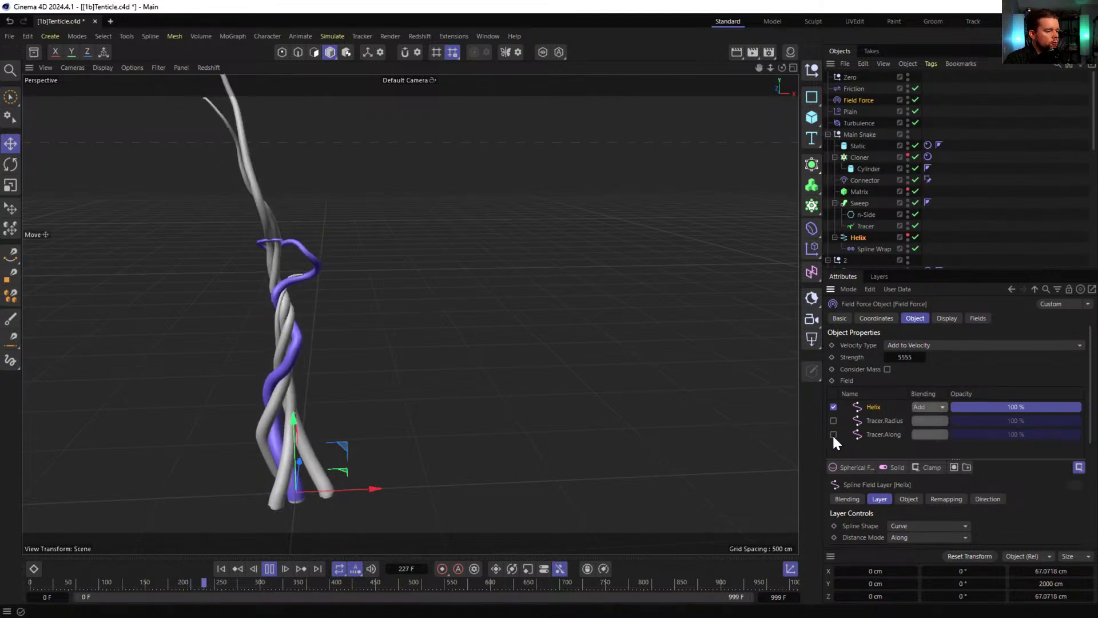
click(222, 569)
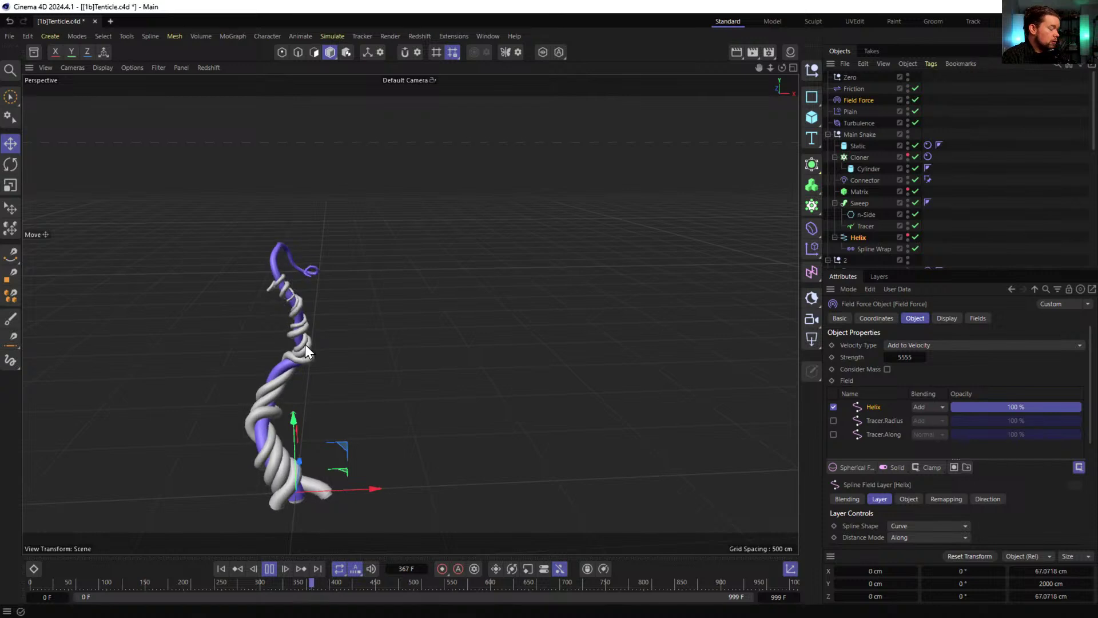
- Temporarily re-enable Tracer.Along, then Tracer.Radius, during playback to compare each with the Helix layer, and return to Helix only at frame 0
click(834, 434)
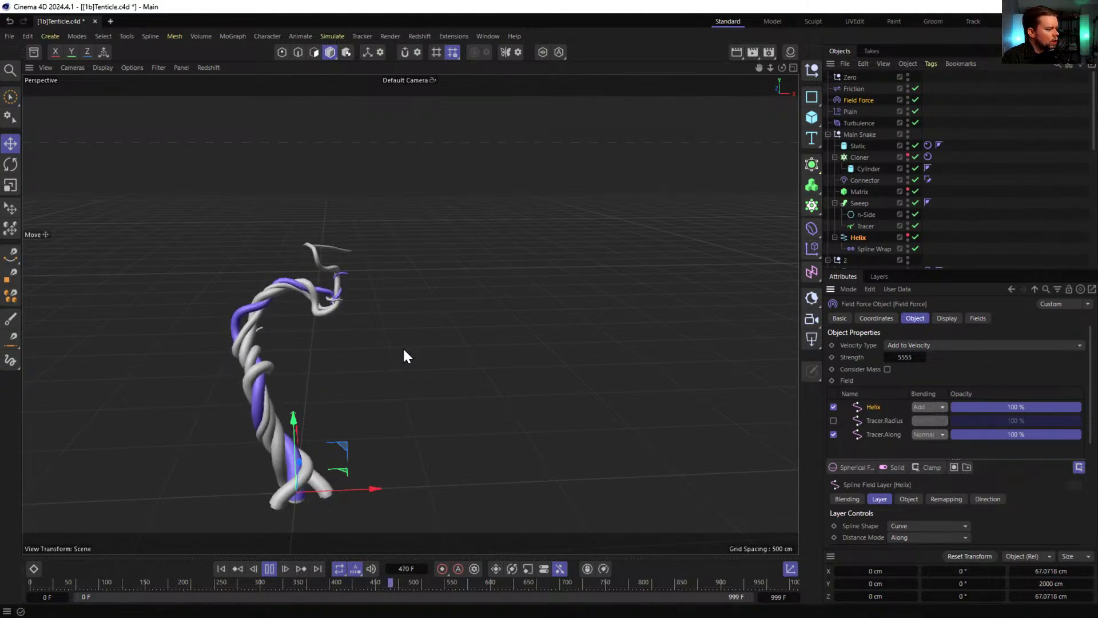
click(878, 435)
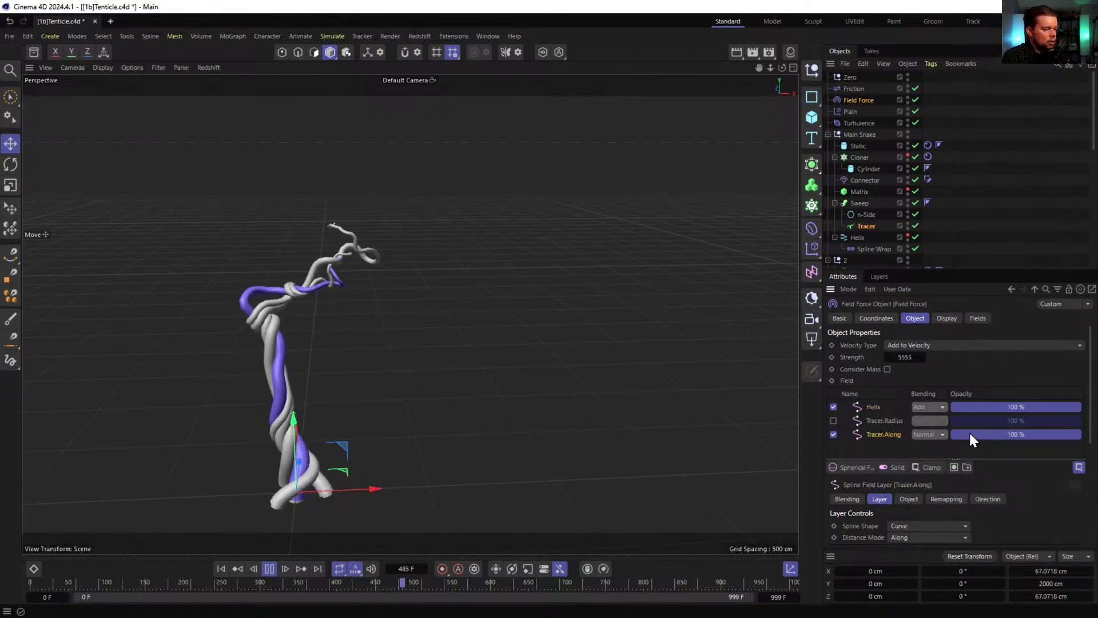
click(834, 434)
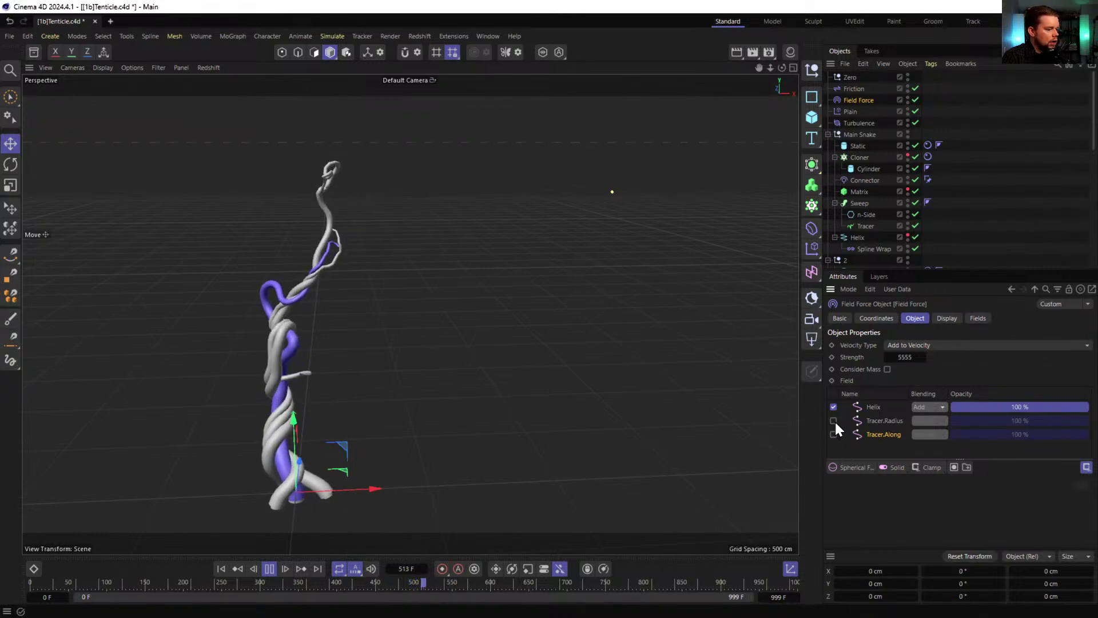
click(834, 420)
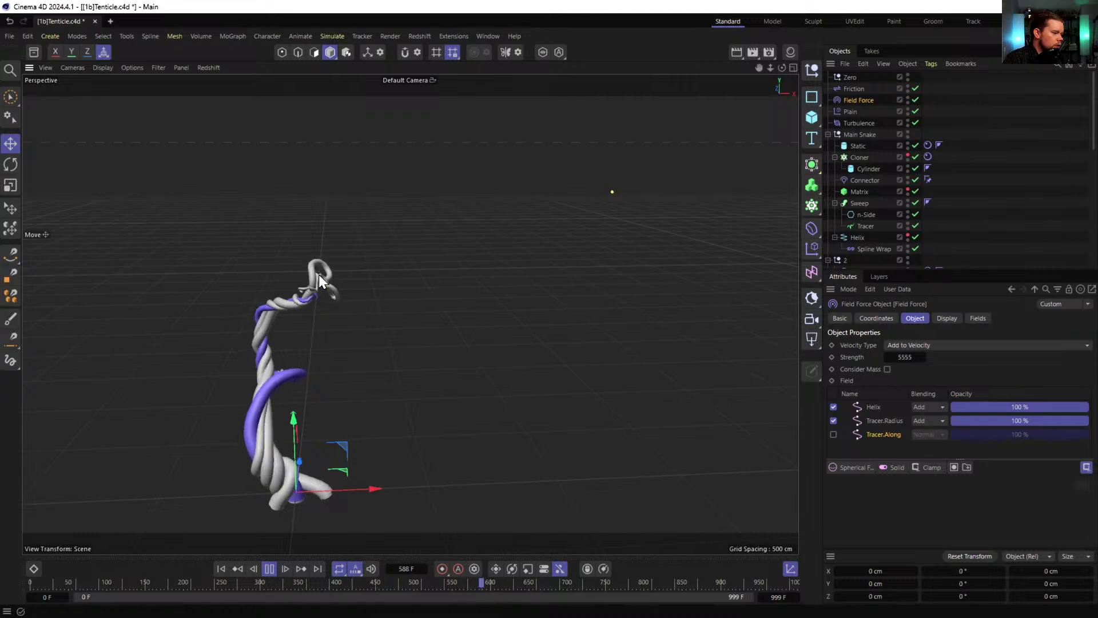
click(833, 420)
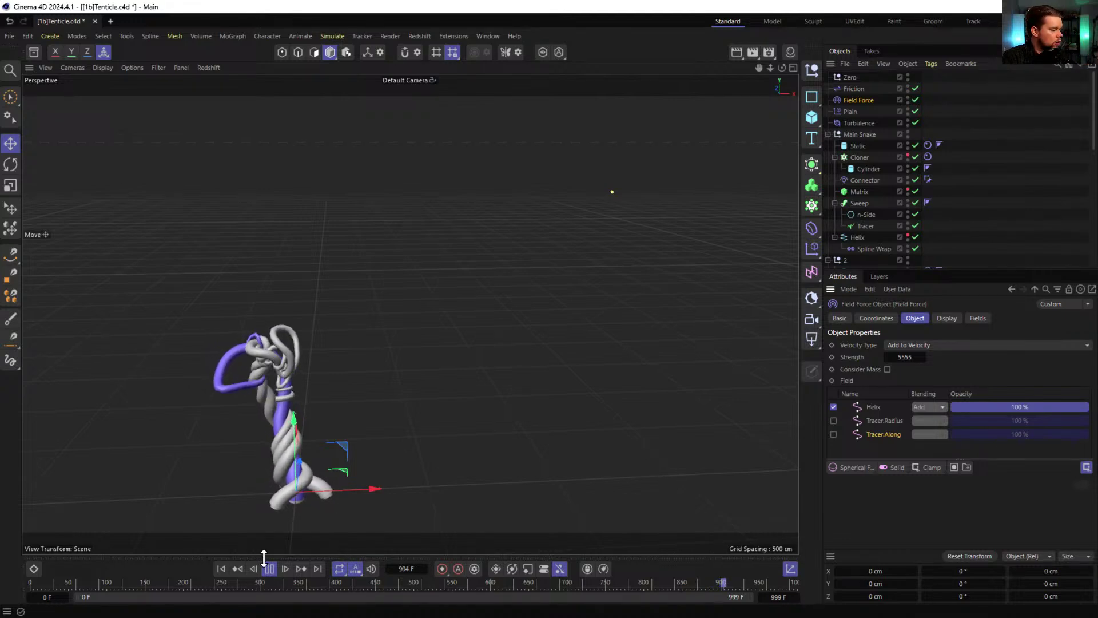
click(221, 568)
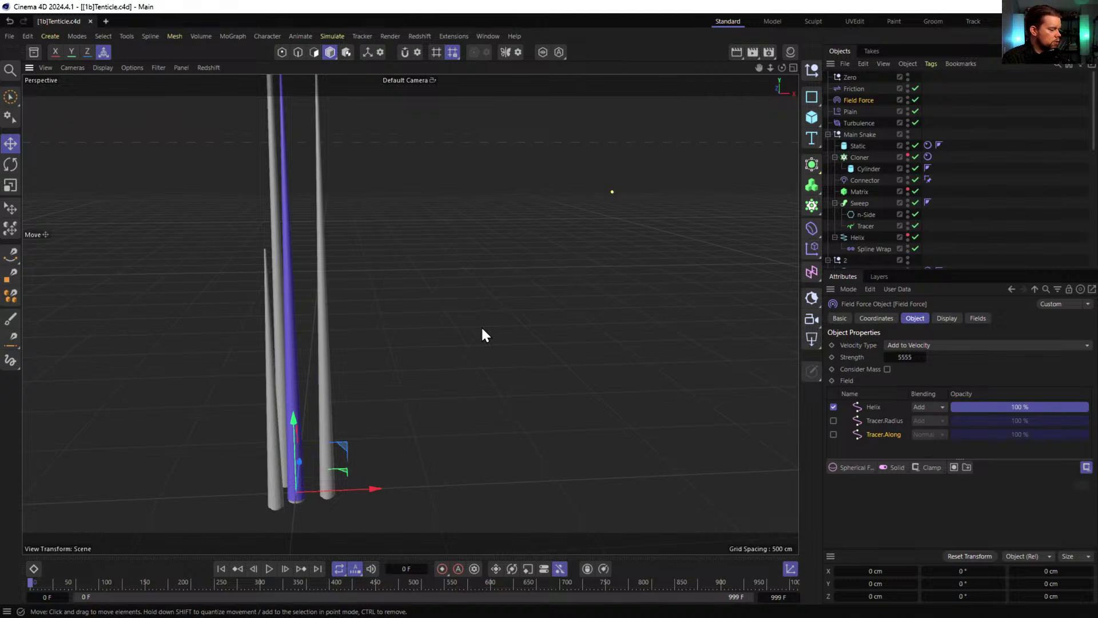
- Try the Multi-Instance mode on group 2's Cloner while playing the simulation, and switch it back to Instance
alt+drag(278, 250, 330, 355)
alt+drag(325, 347, 294, 347)
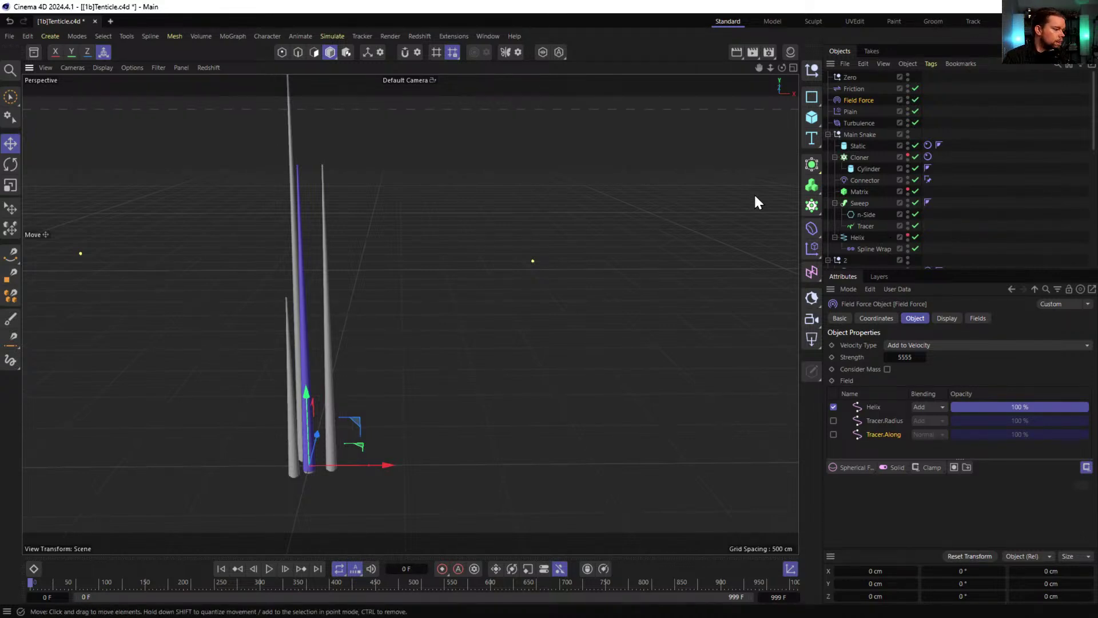
alt+drag(331, 297, 324, 271)
click(325, 270)
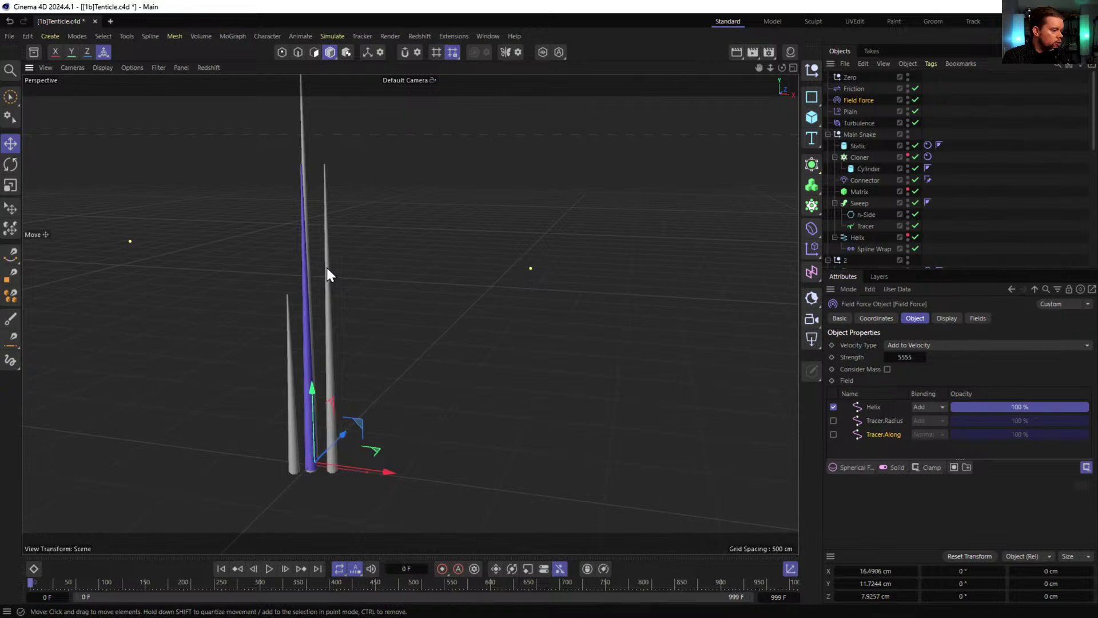
scroll(880, 208, down, 5)
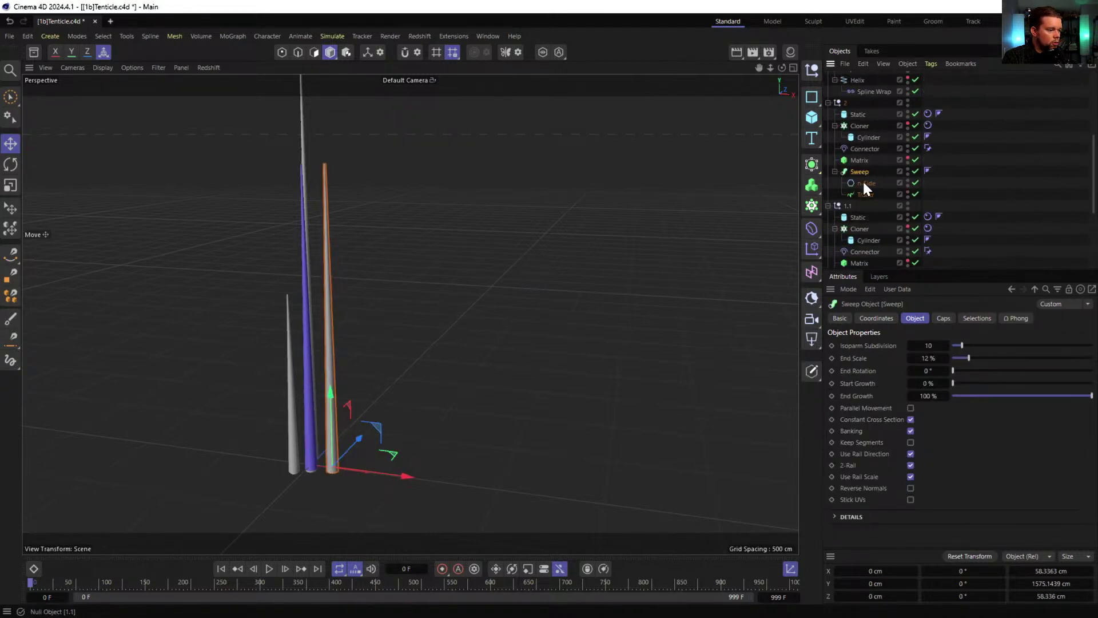
click(860, 126)
click(1053, 398)
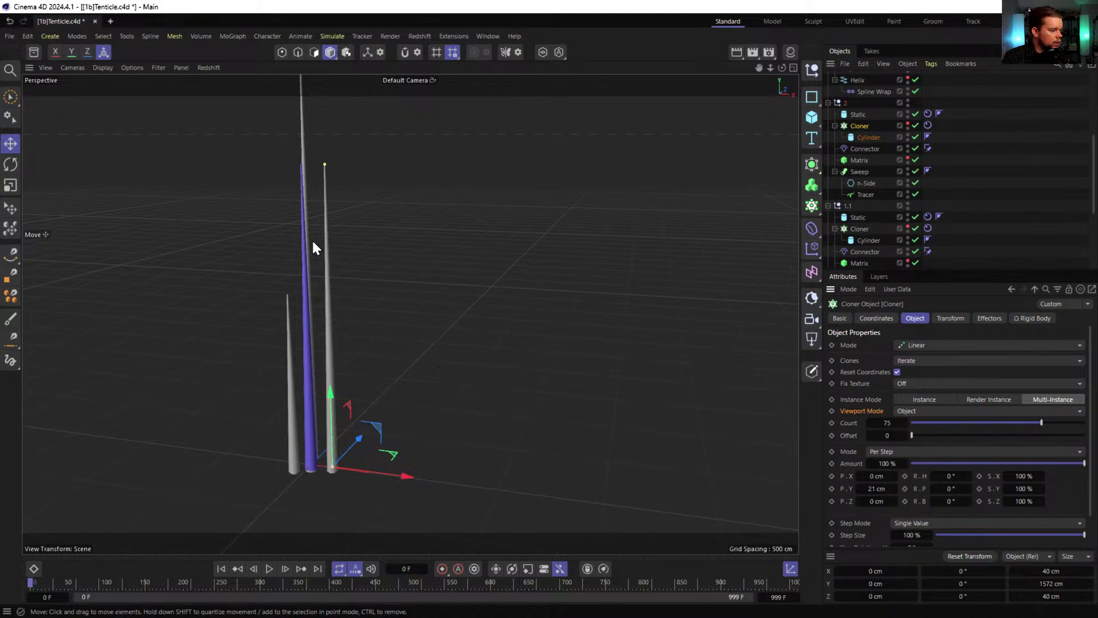
click(270, 569)
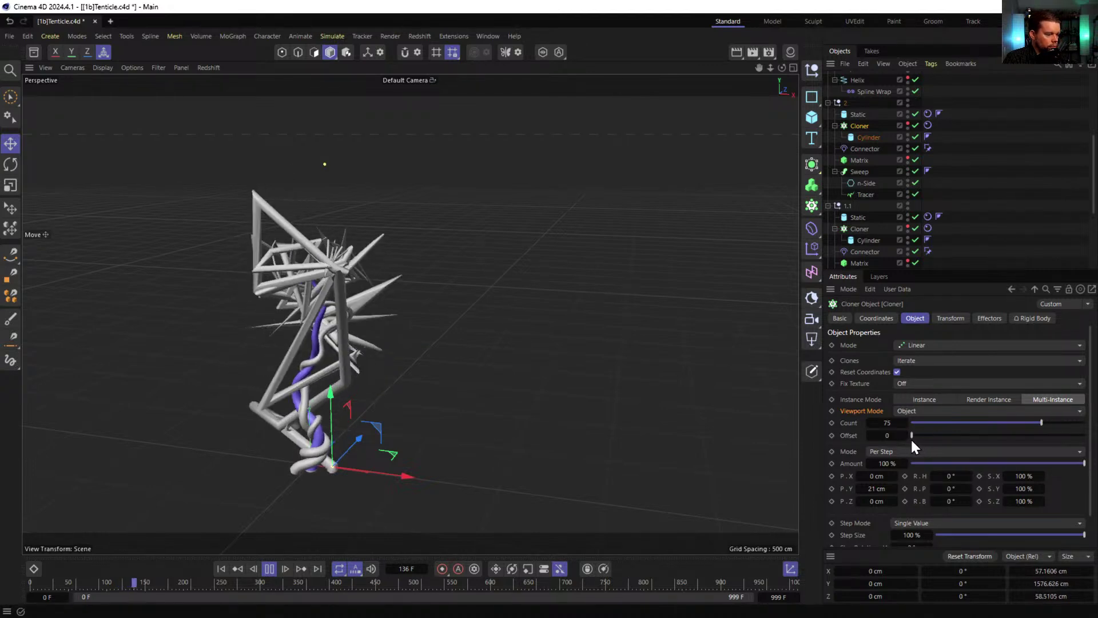
click(908, 401)
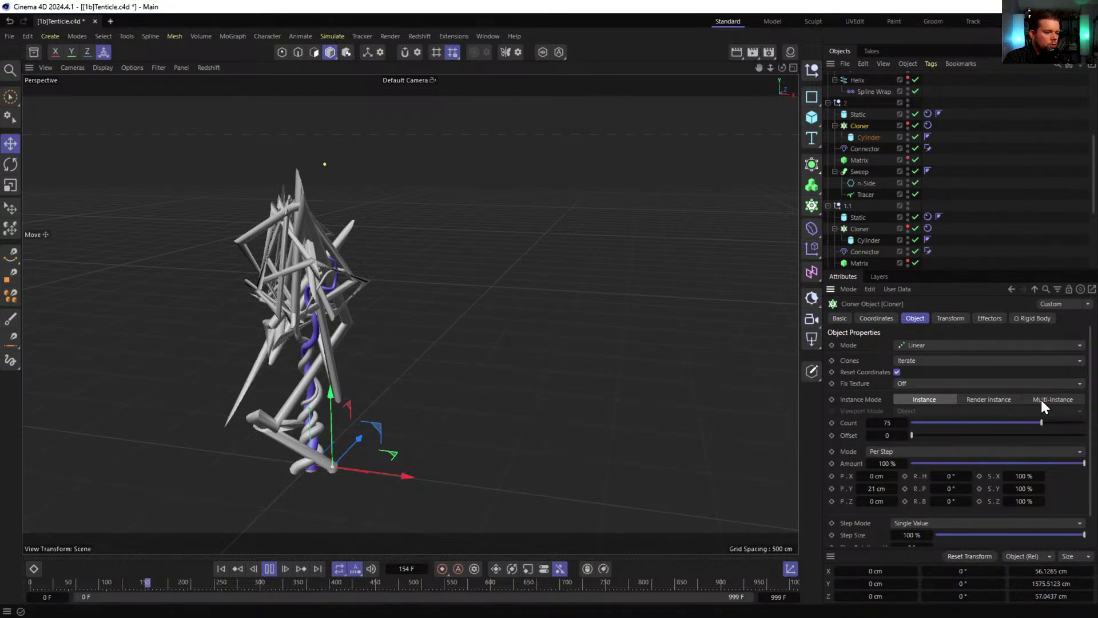
- Rewind to frame 0 and replay the simulation with the Cloner in Instance mode to check the tentacles
click(225, 569)
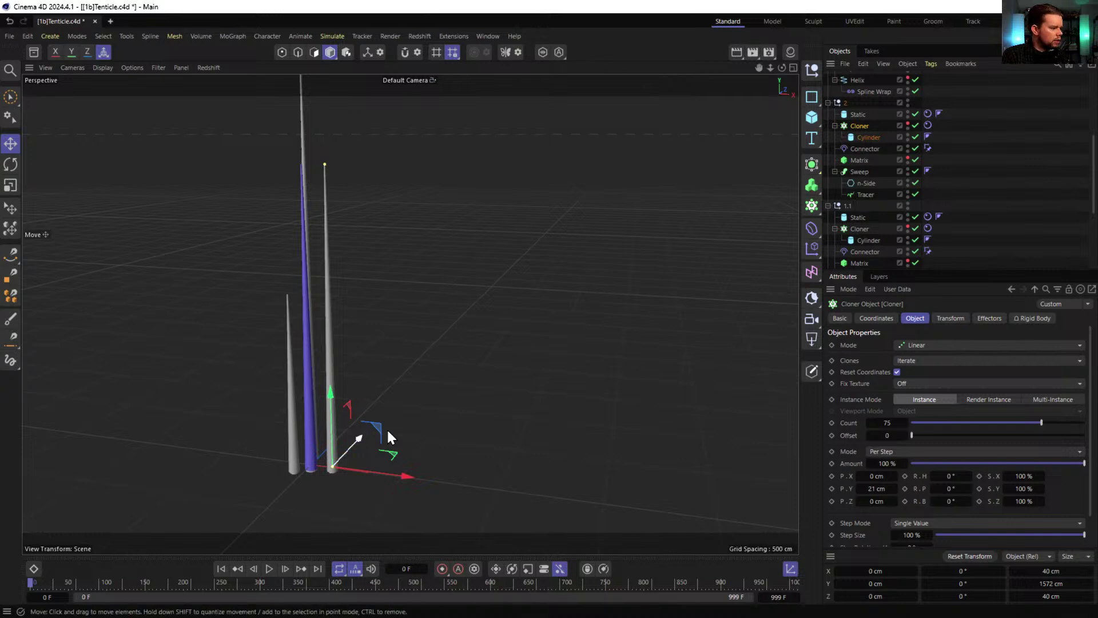
click(269, 570)
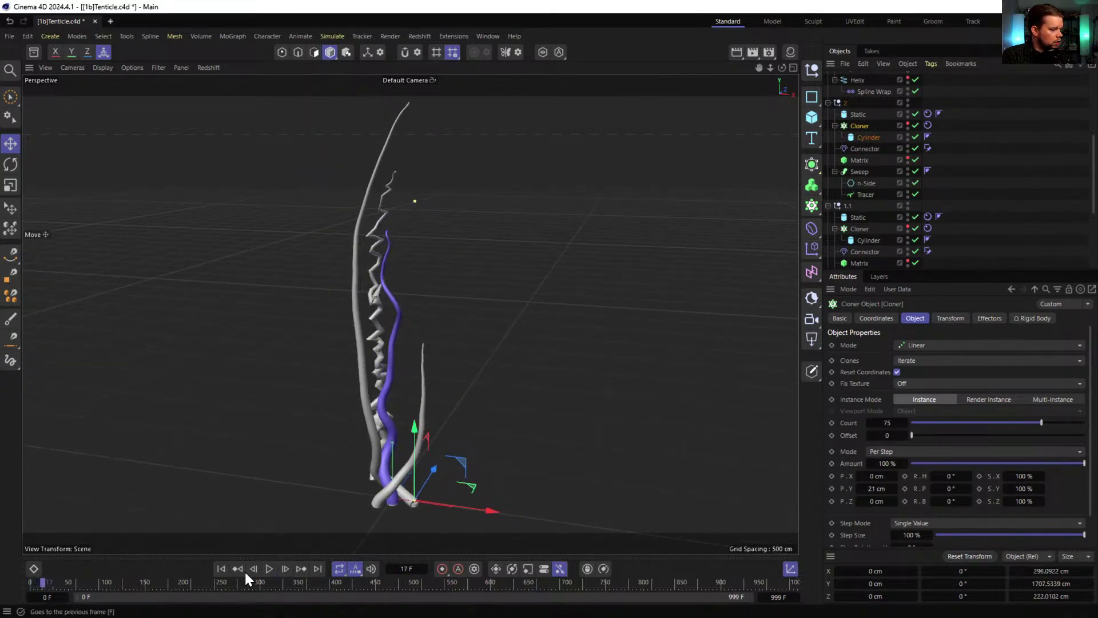
- Rewind to frame 0, review the objects linked in group 2's Connector, and replay the simulation
click(222, 568)
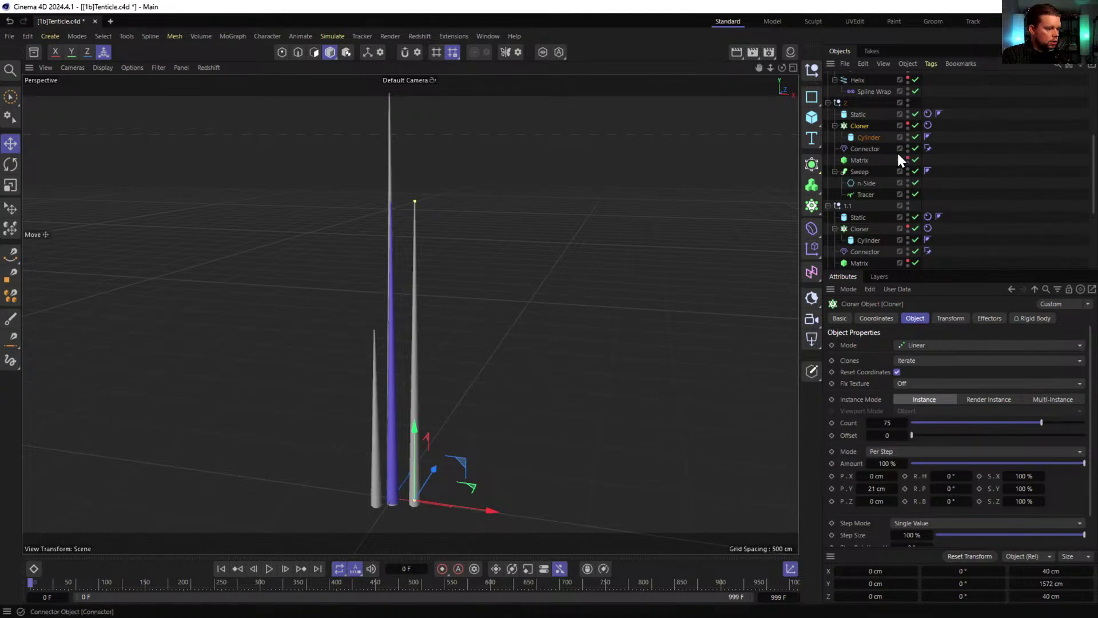
click(873, 149)
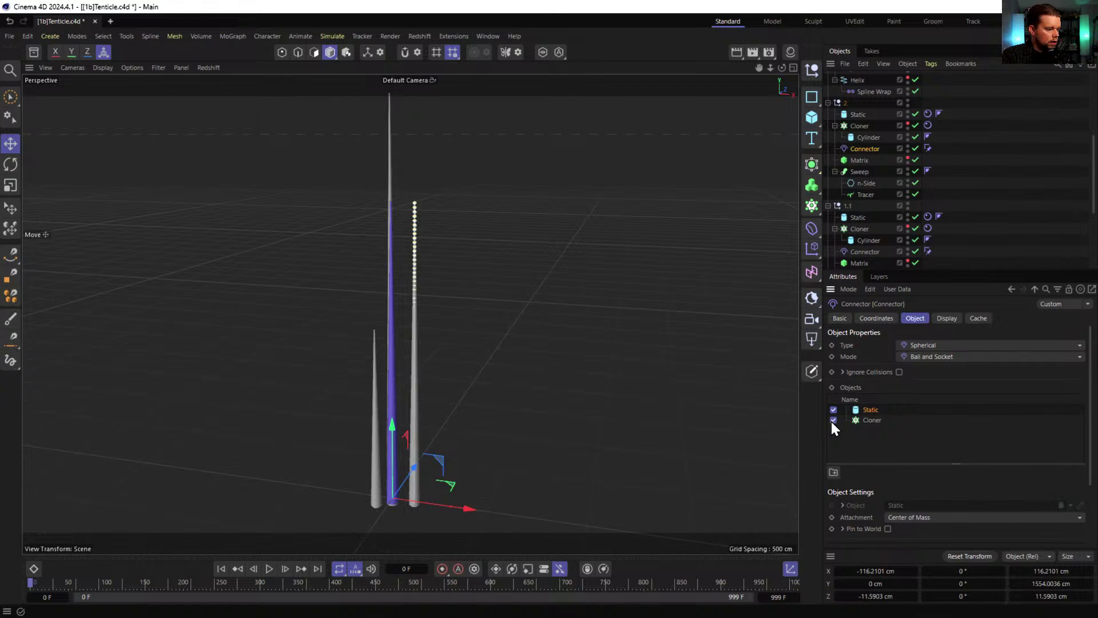
click(983, 211)
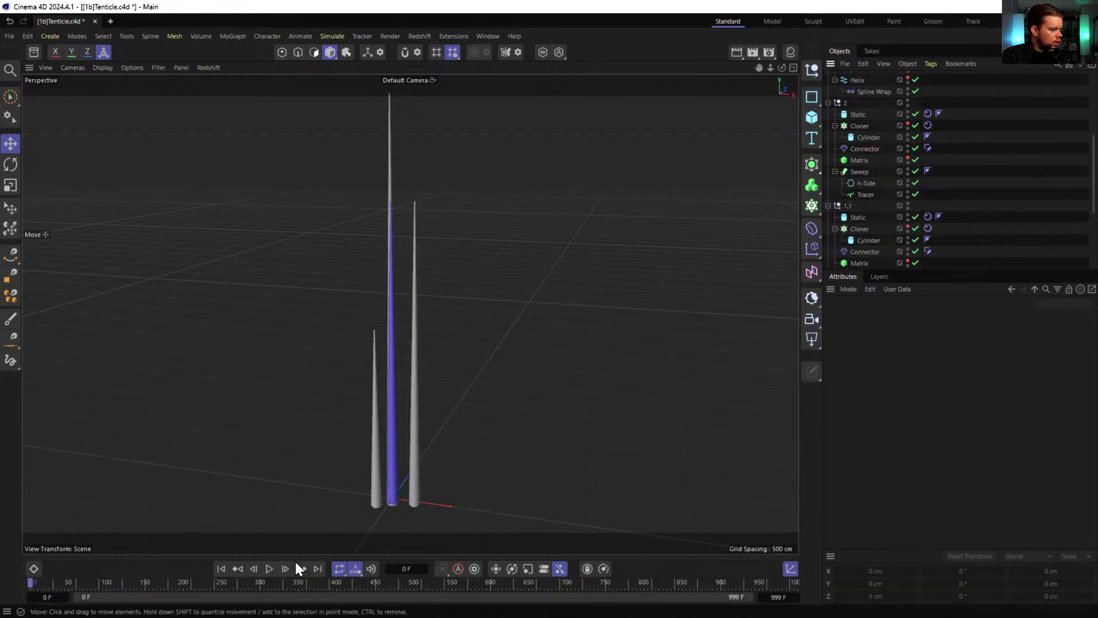
click(269, 568)
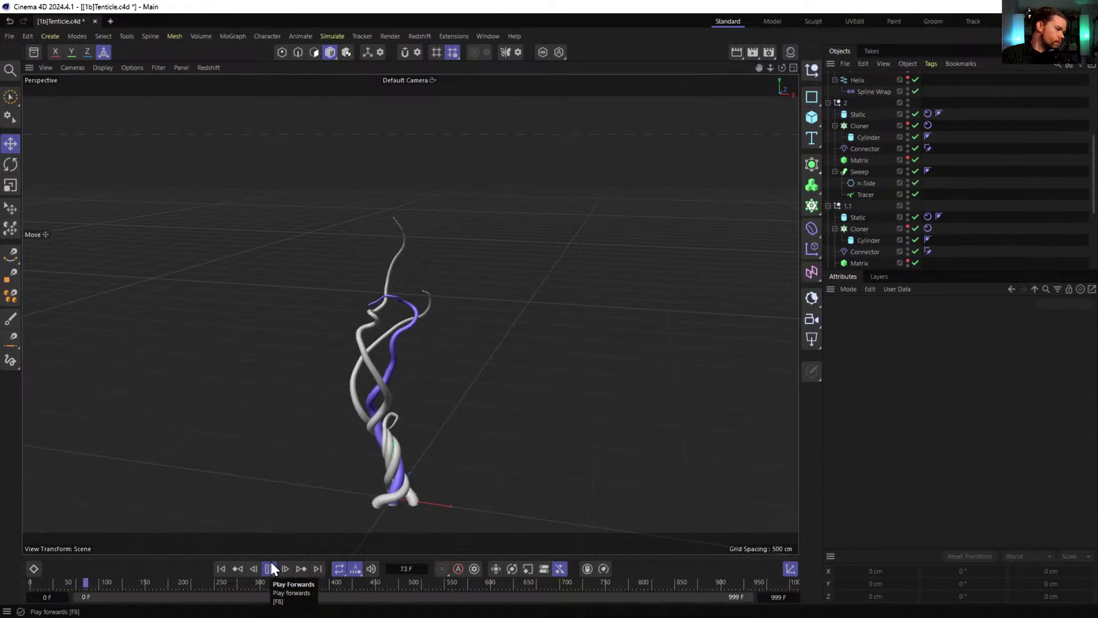
- Examine the layer settings of the Field Force's Helix spline layer while the simulation plays
scroll(873, 97, up, 3)
click(858, 101)
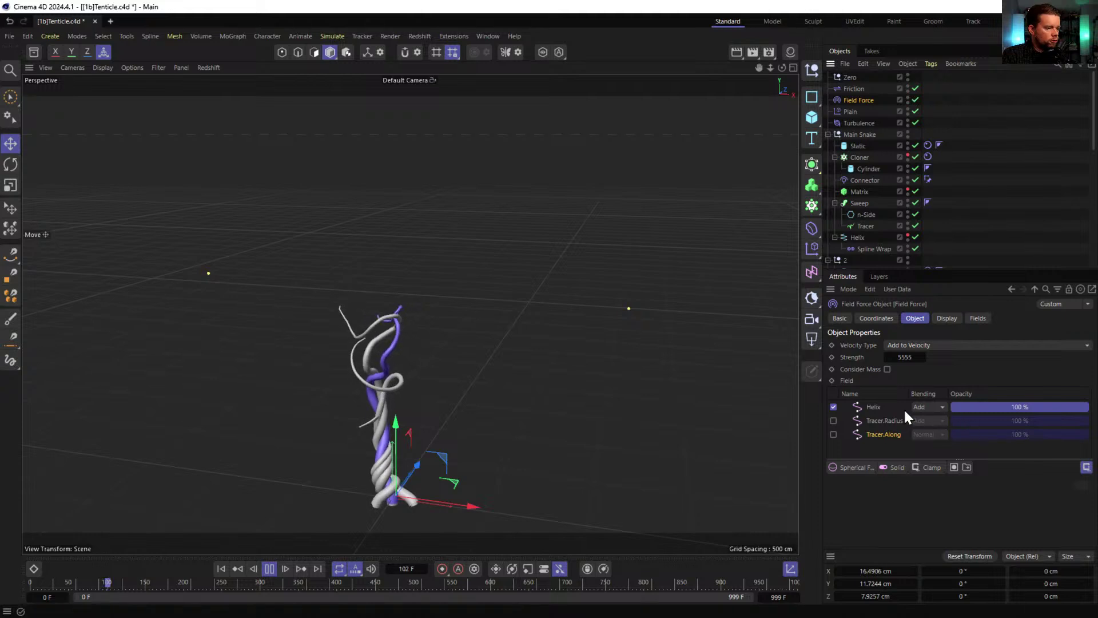
click(871, 406)
scroll(853, 518, down, 2)
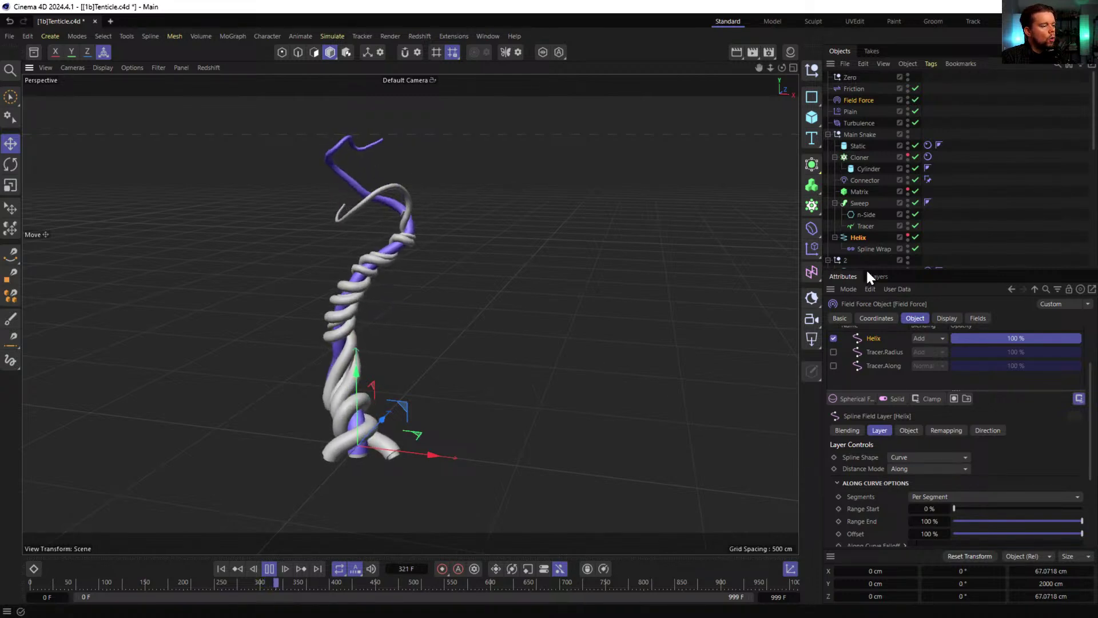
- Try an End Angle of 1420° on the Main Snake's Helix during playback, and undo the change
click(860, 237)
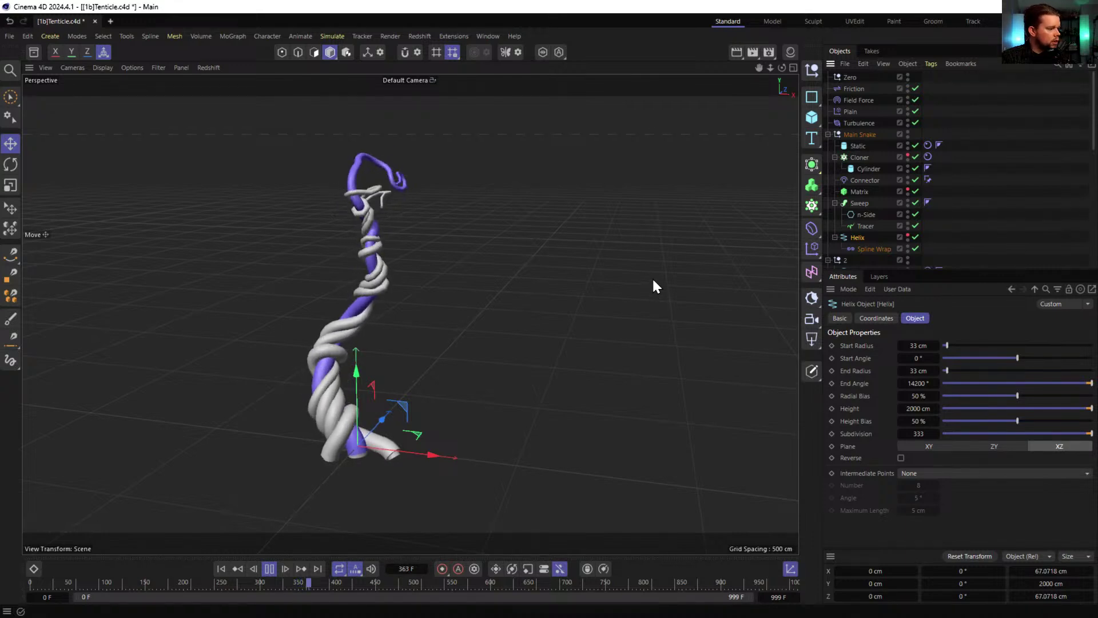
click(918, 384)
text(1420)
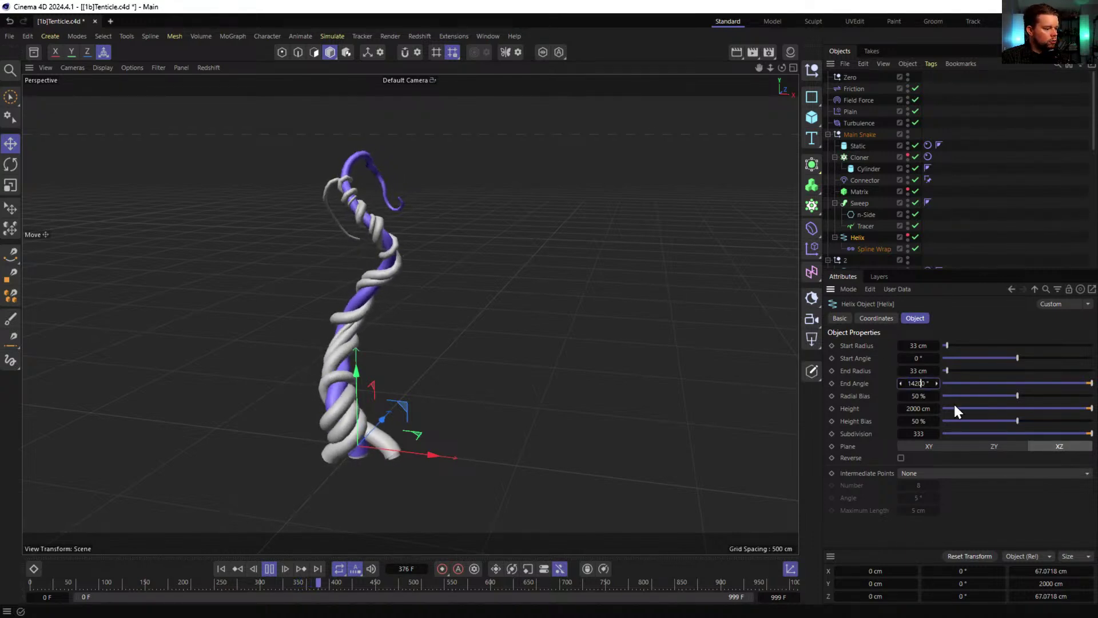
key(Return)
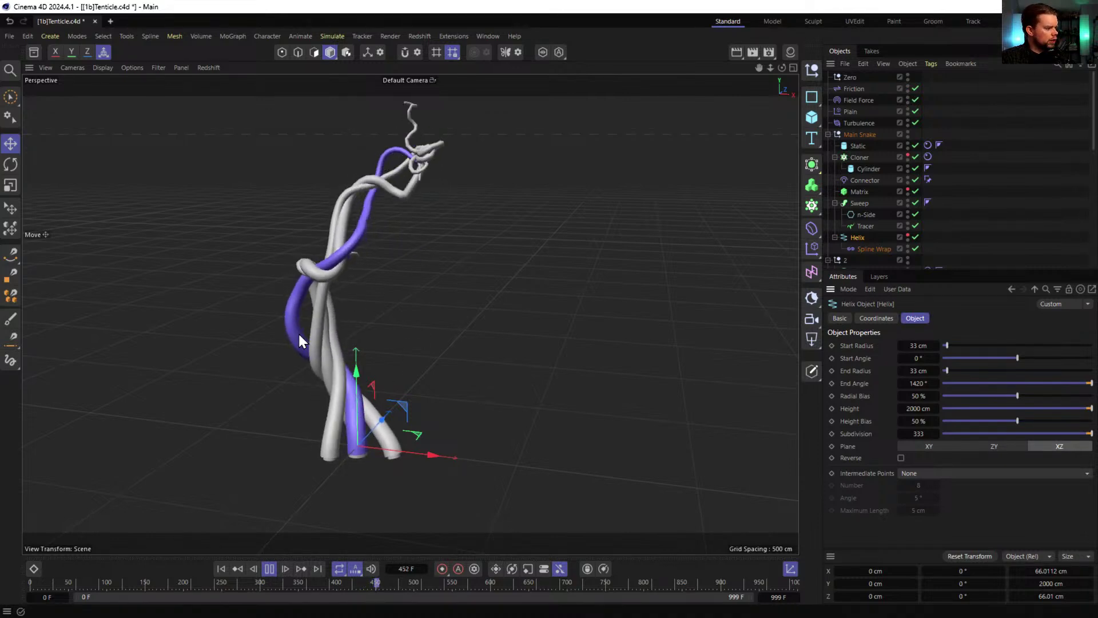
key(ctrl+z)
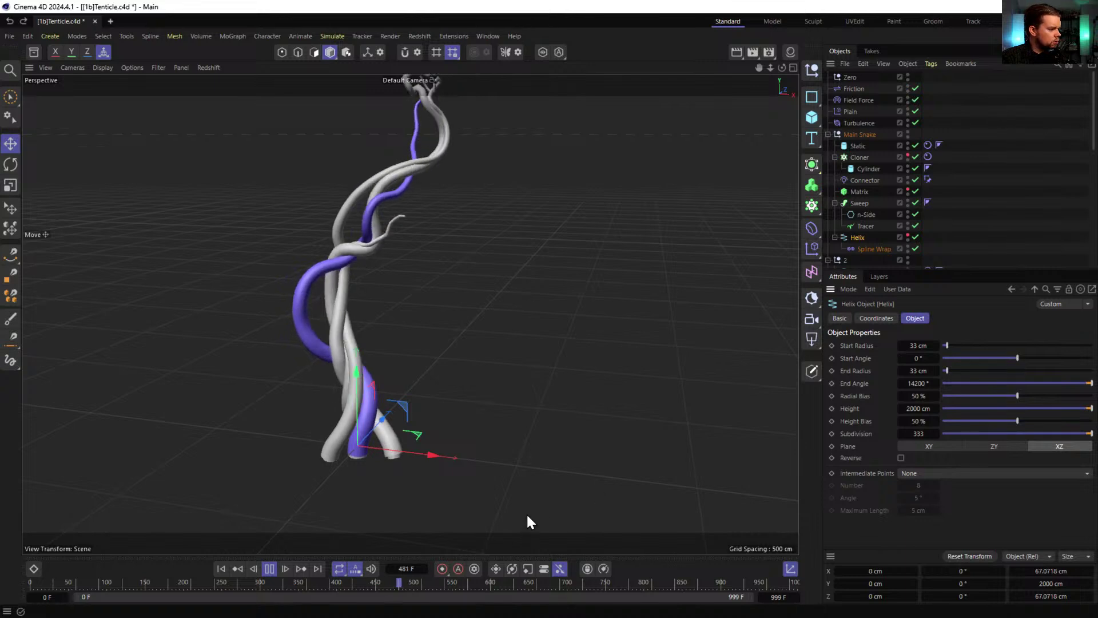
- Restart the simulation from the first frame and invert the direction of the Field Force's Helix layer
click(221, 569)
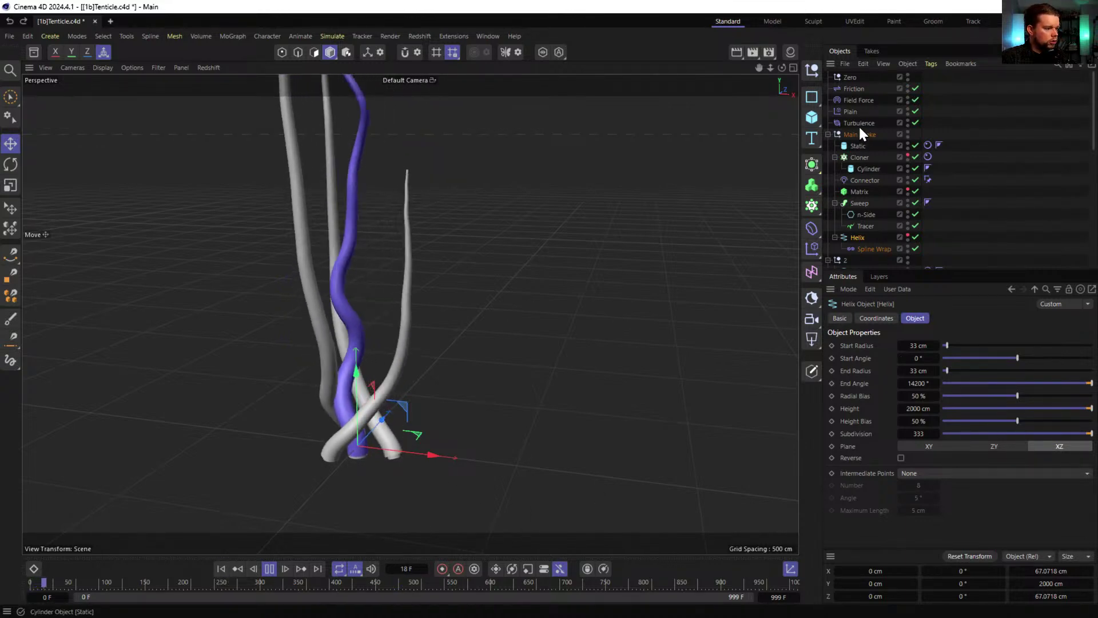
click(851, 100)
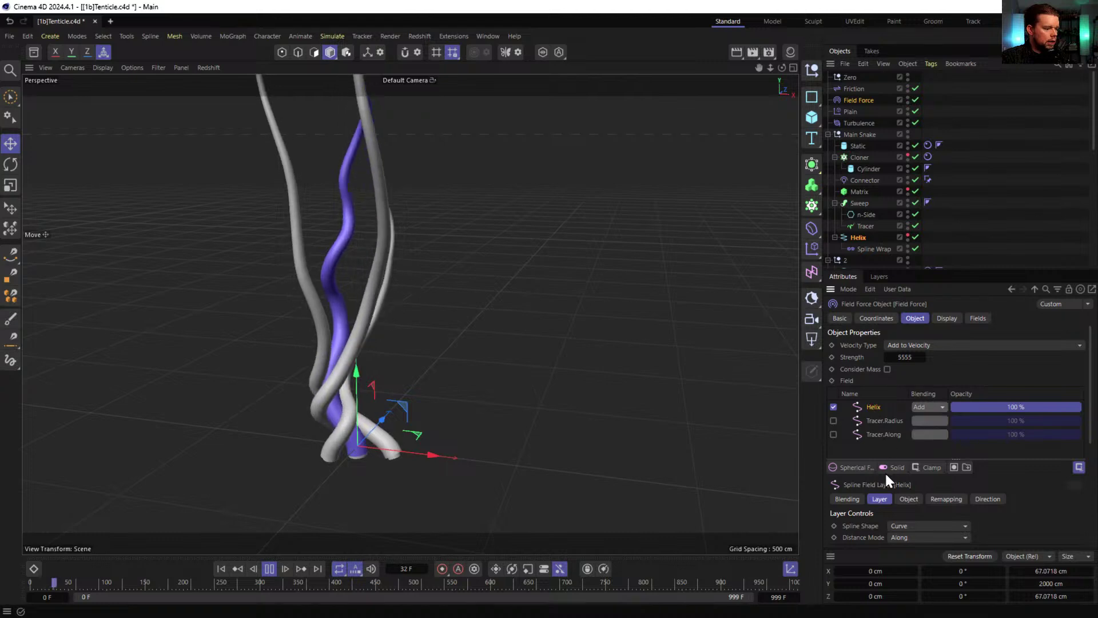
click(983, 499)
scroll(874, 526, down, 1)
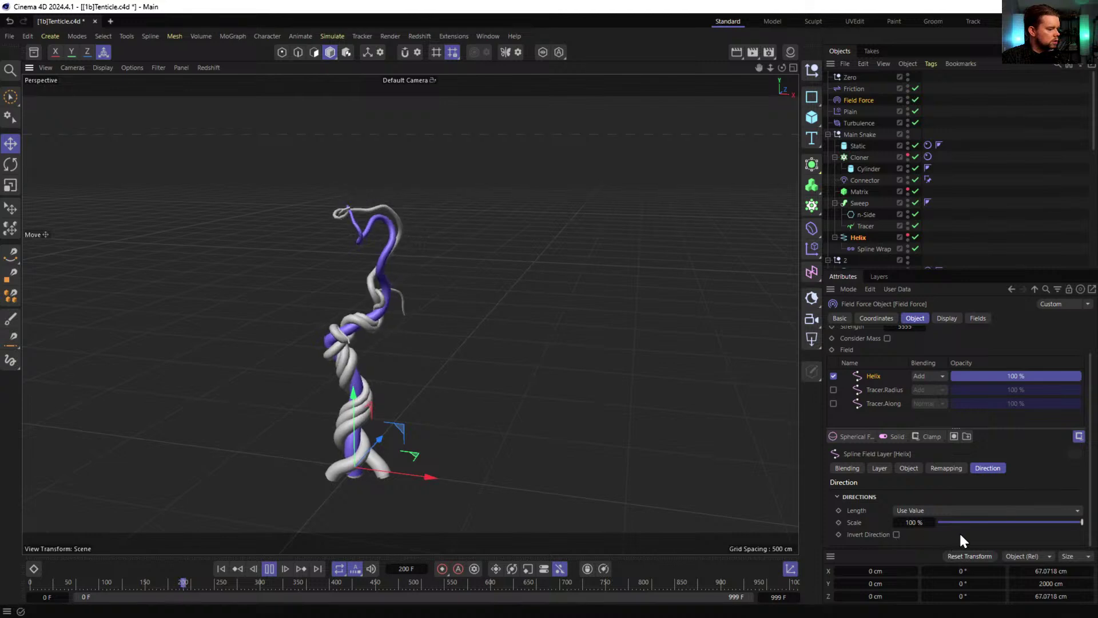
click(896, 534)
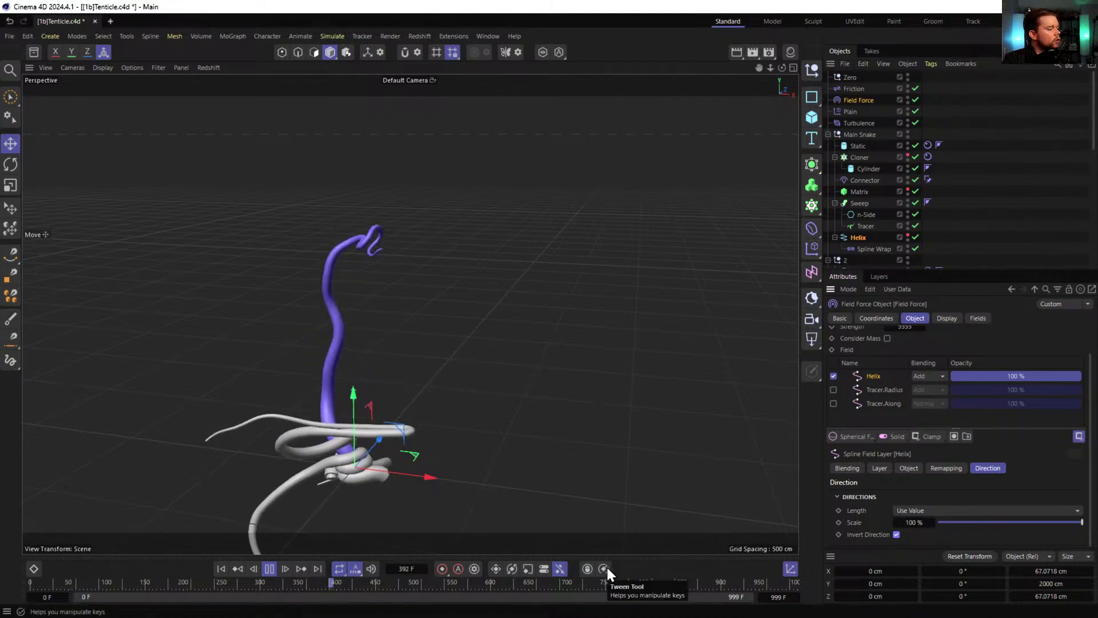
- Temporarily enable the Tracer.Along layer alongside the inverted Helix, disable it again, and stop and rewind the simulation to frame 0
click(834, 403)
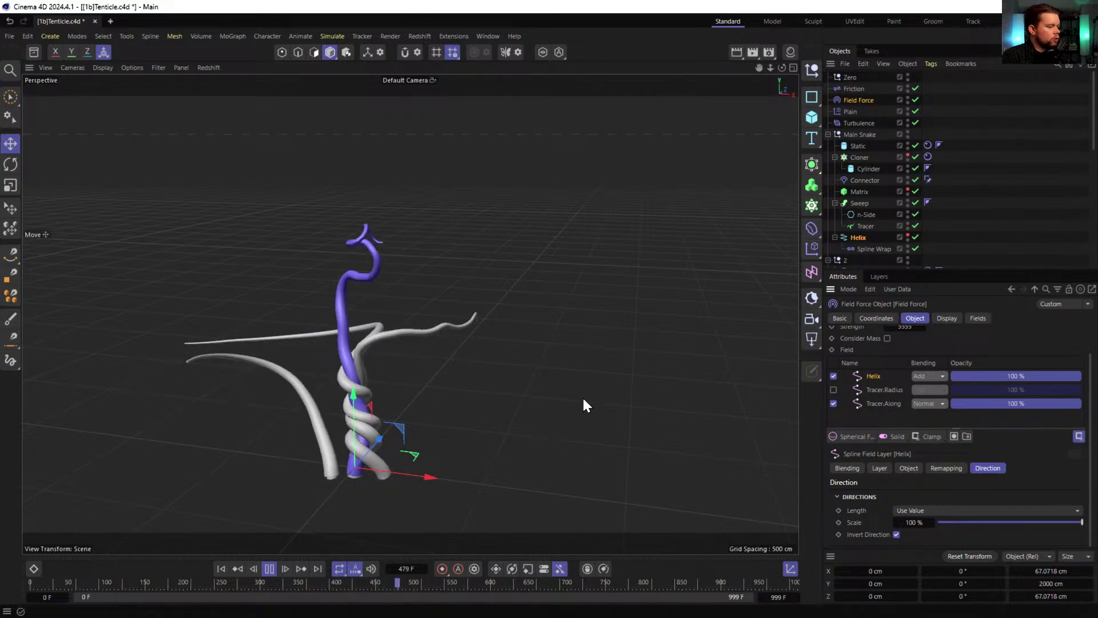
click(833, 403)
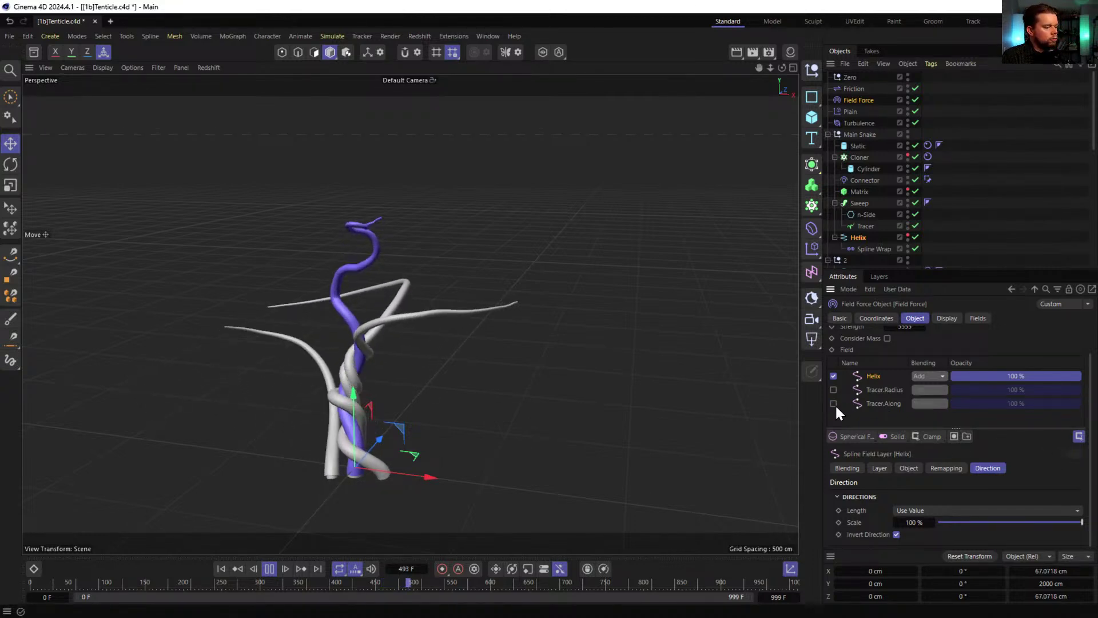
click(269, 568)
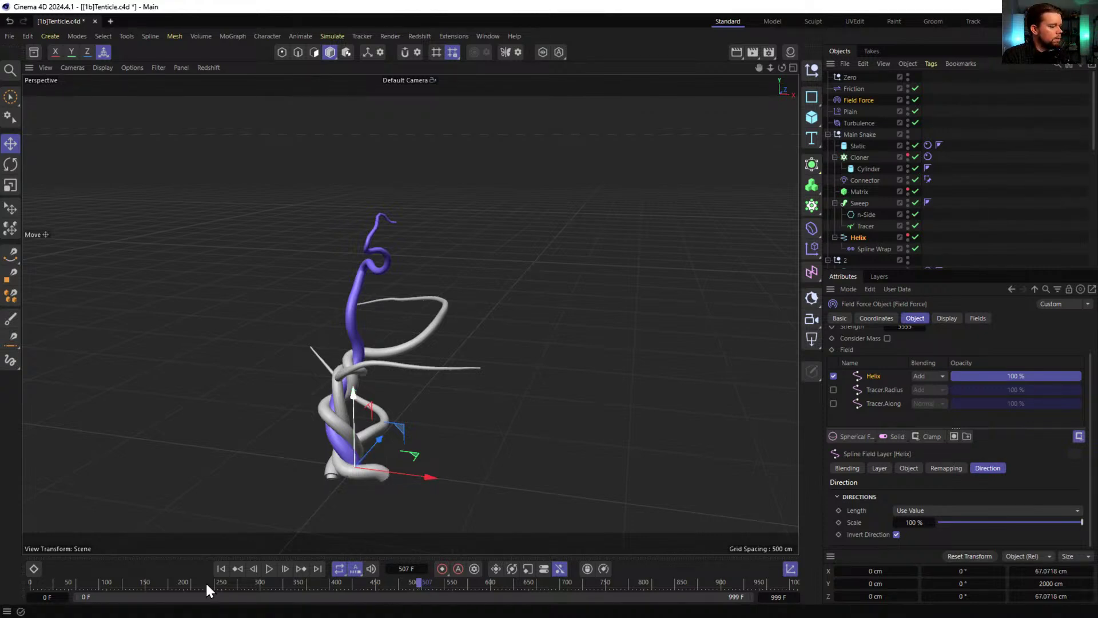
click(221, 570)
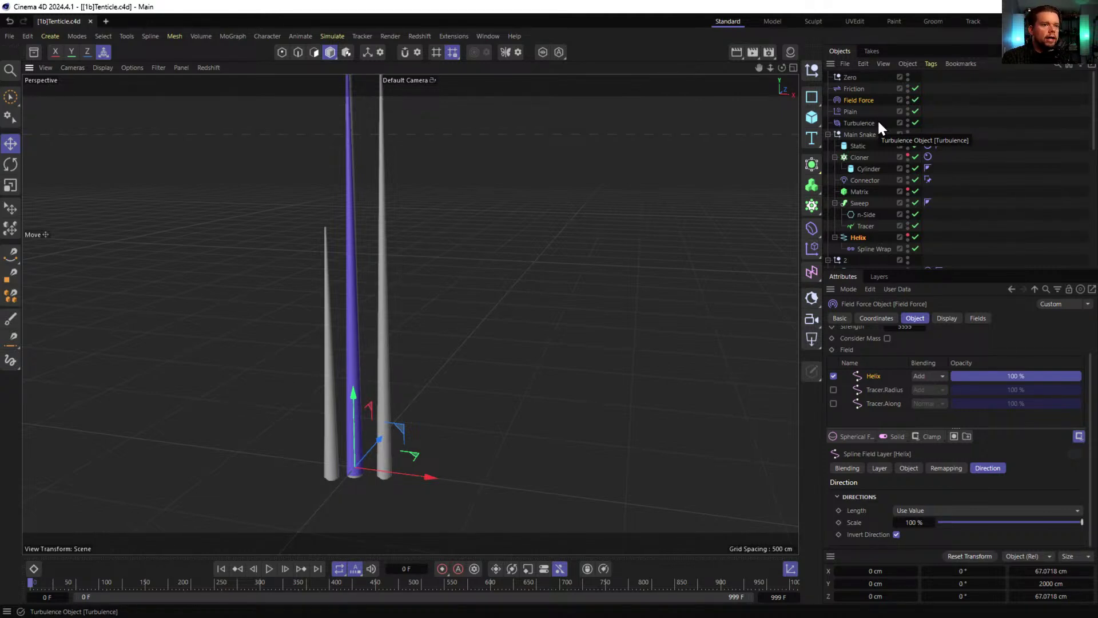
- Switch to Chrome and open the YouTube video "No Keyframes. Cool Cinema4D project [480 p]"
key(alt+Tab)
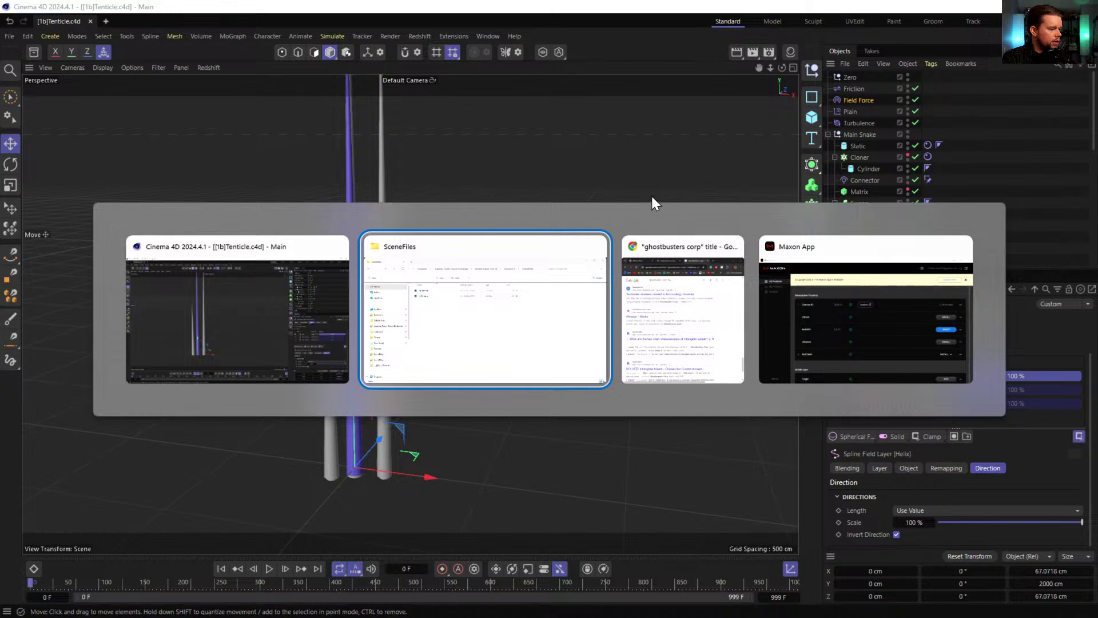
click(683, 309)
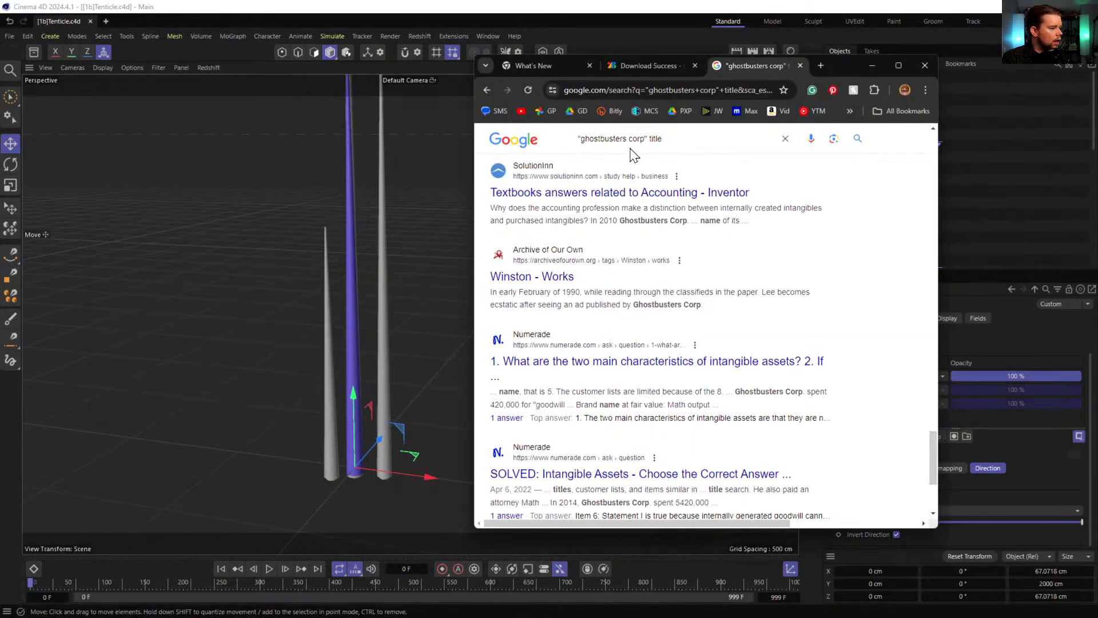
click(717, 90)
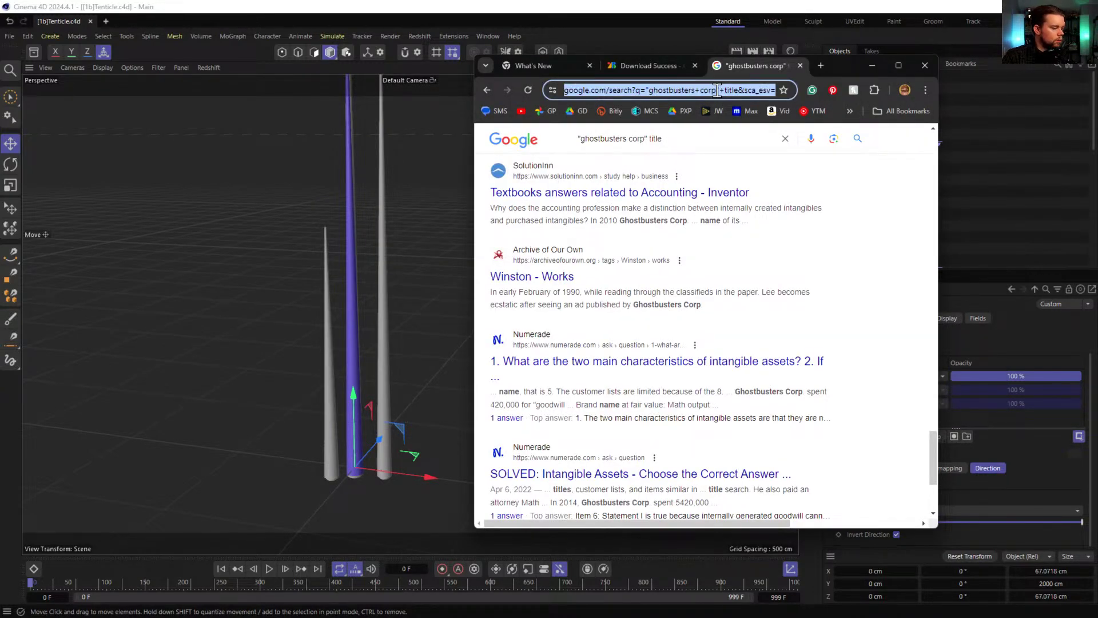
text(youtube.com/watch?v=PfM4qUPsskE)
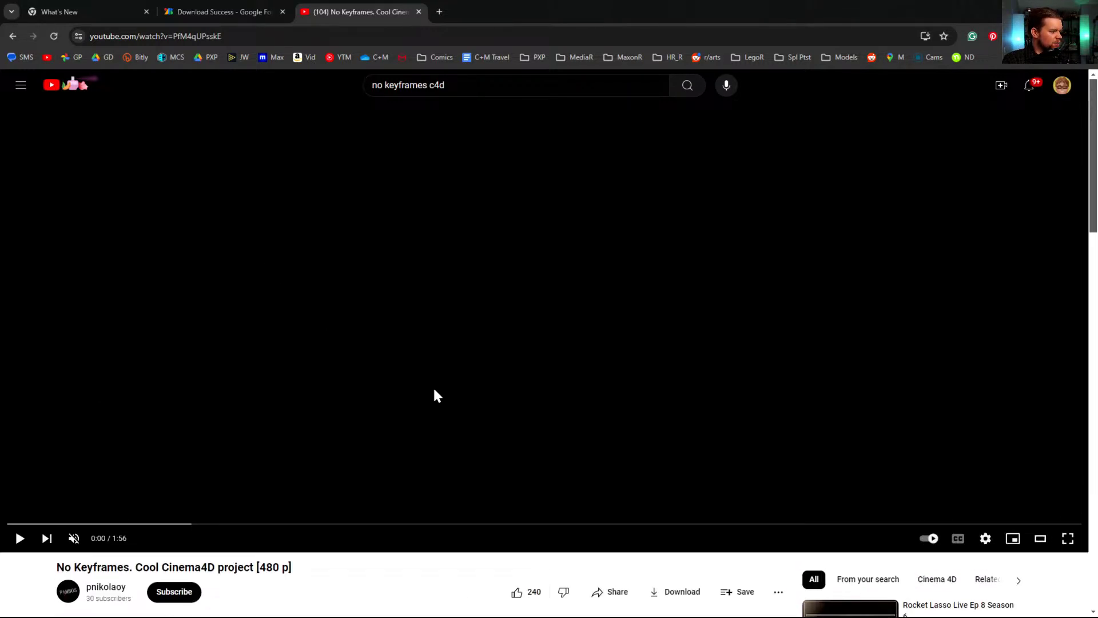
- Watch the No Keyframes video, skip back to review its last part, and pause it at 1:42
scroll(240, 504, up, 2)
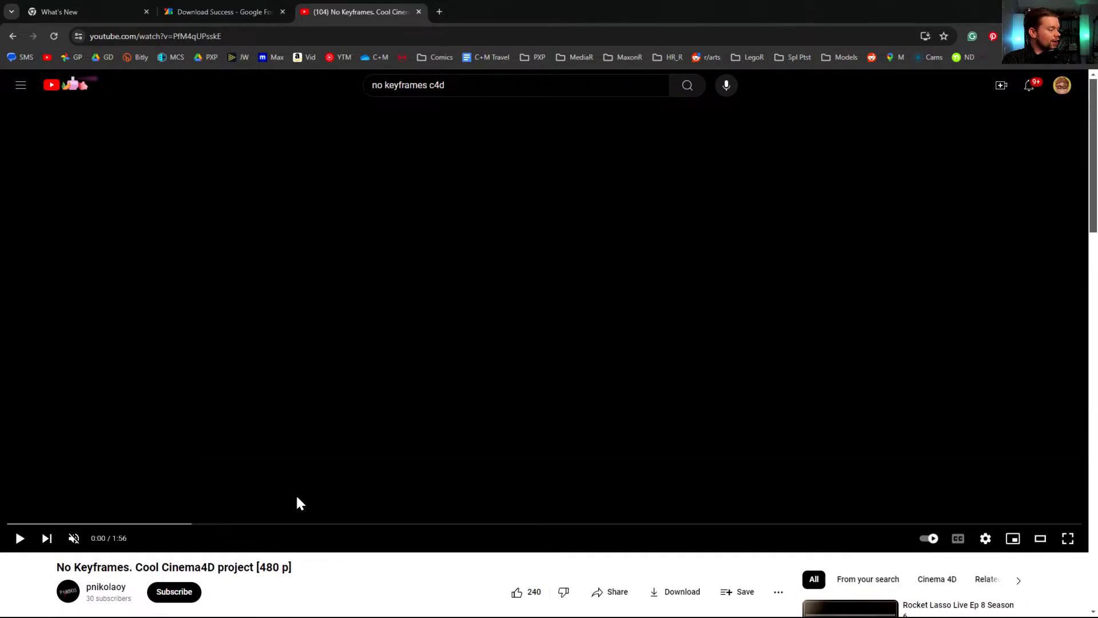
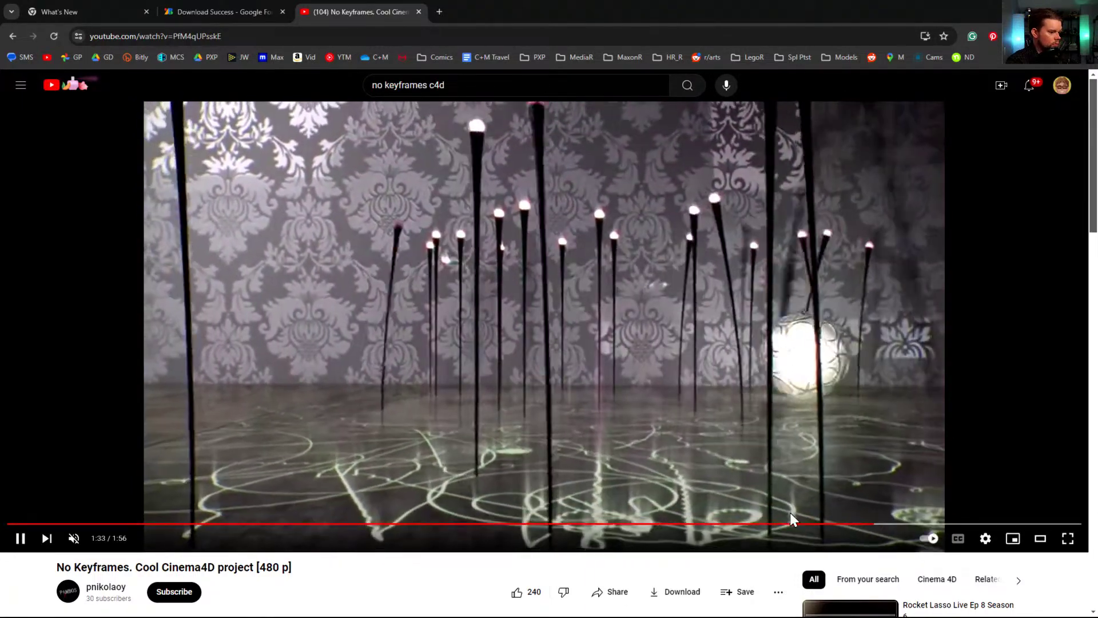
drag(790, 532, 752, 535)
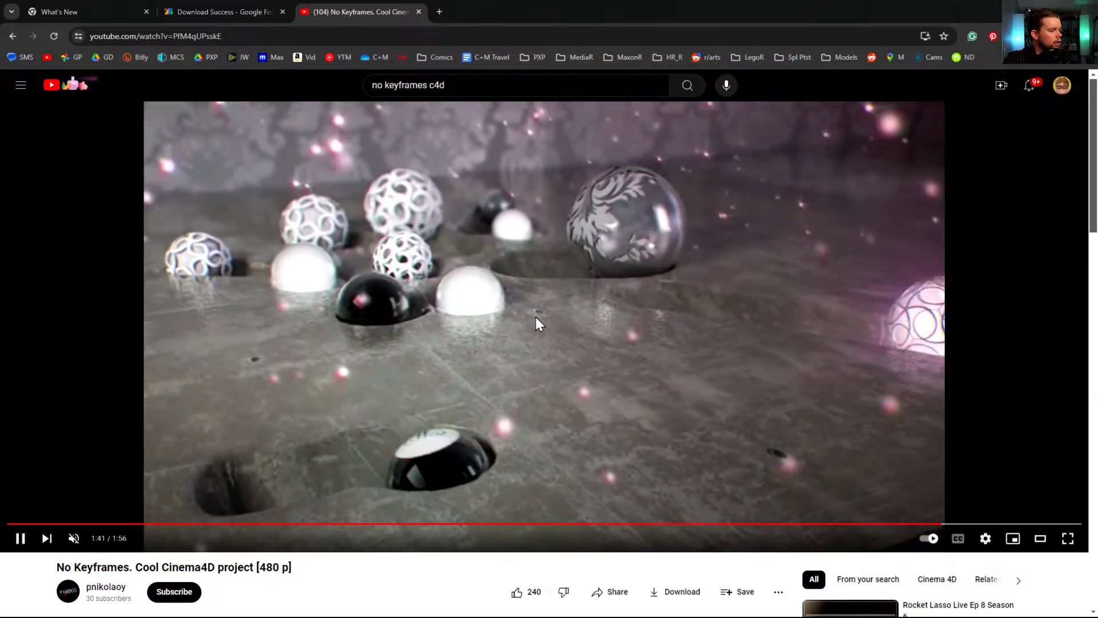
click(586, 280)
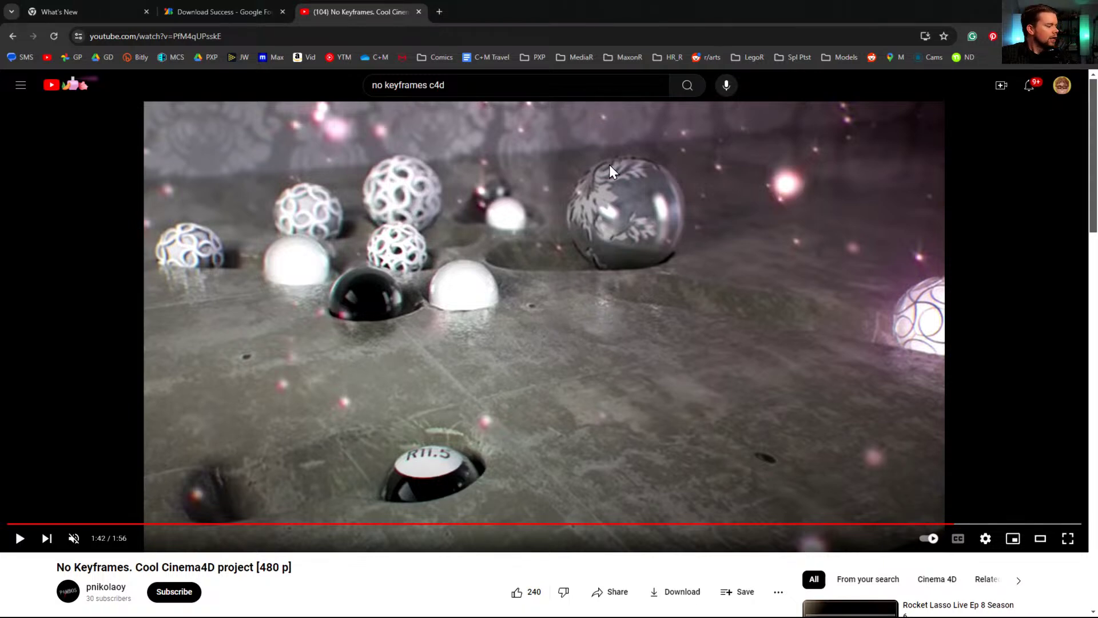
- Switch back to Cinema 4D and create a new empty project
key(alt+Tab)
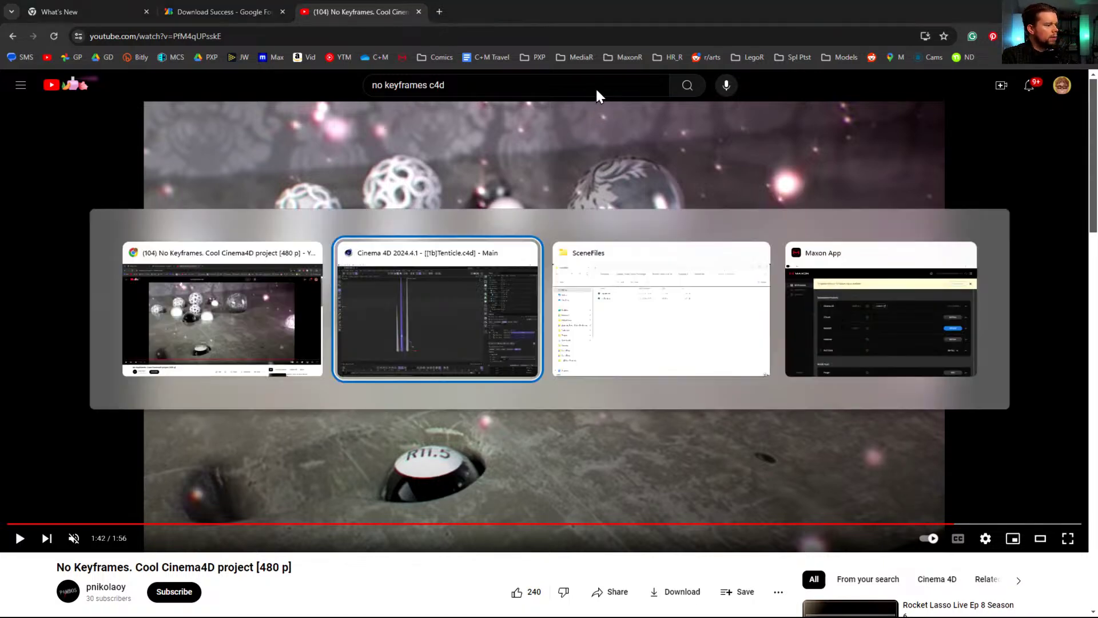
click(515, 310)
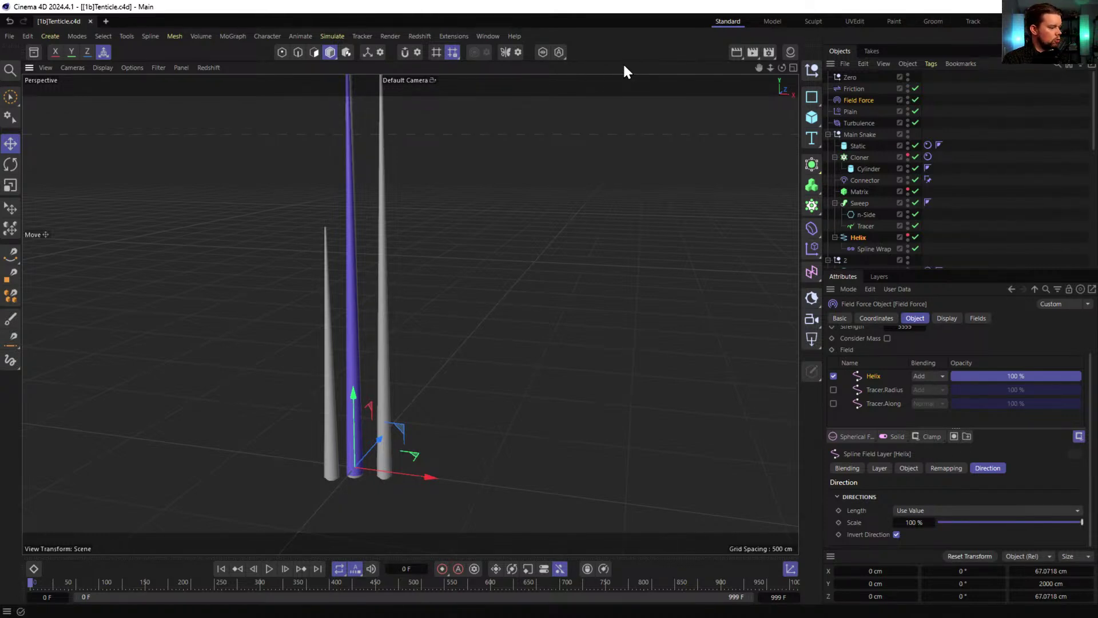
key(ctrl+n)
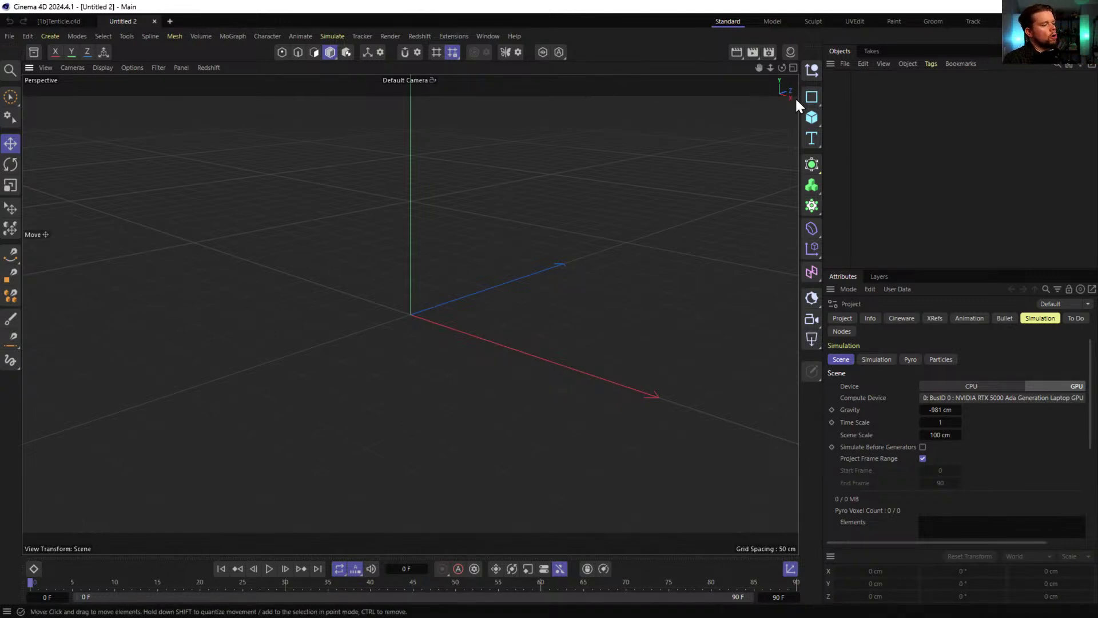
- Add a Plane as the floor and scale it to about 952 cm square
click(811, 114)
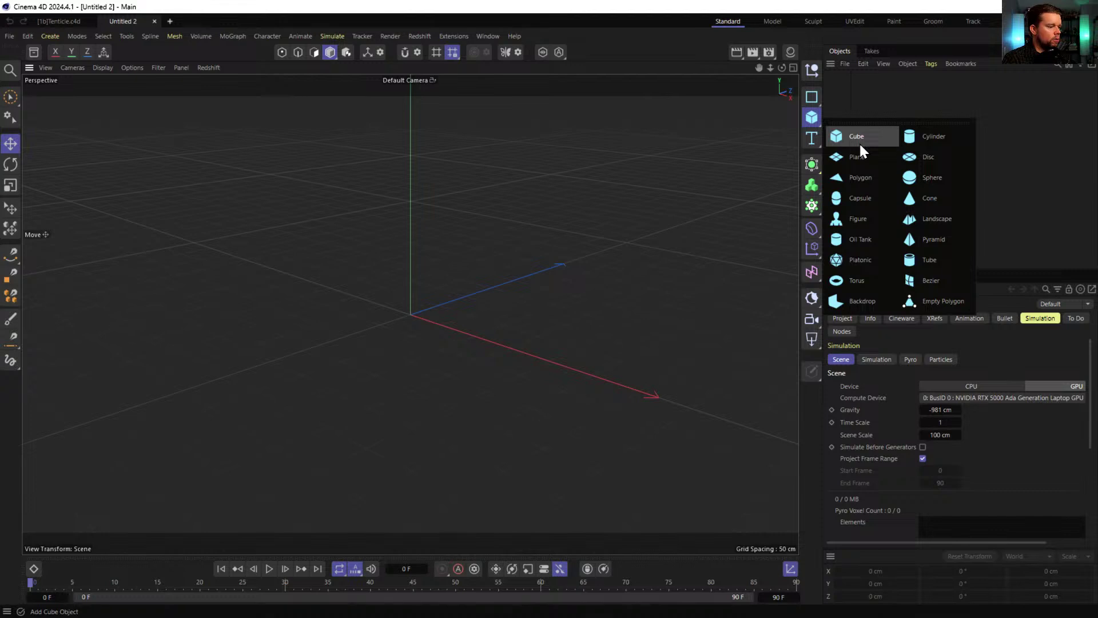
click(853, 157)
key(t)
drag(358, 243, 218, 241)
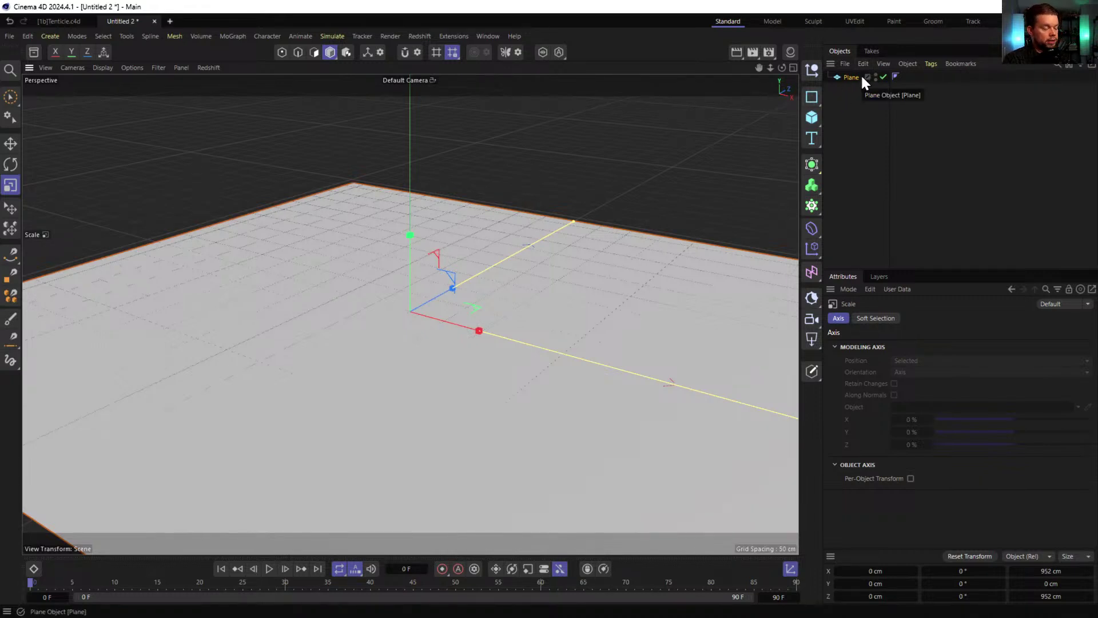
- Add a Cylinder with a 50 cm radius, 20 cm height and +Z orientation, and raise it to about 60 cm above the floor
click(813, 119)
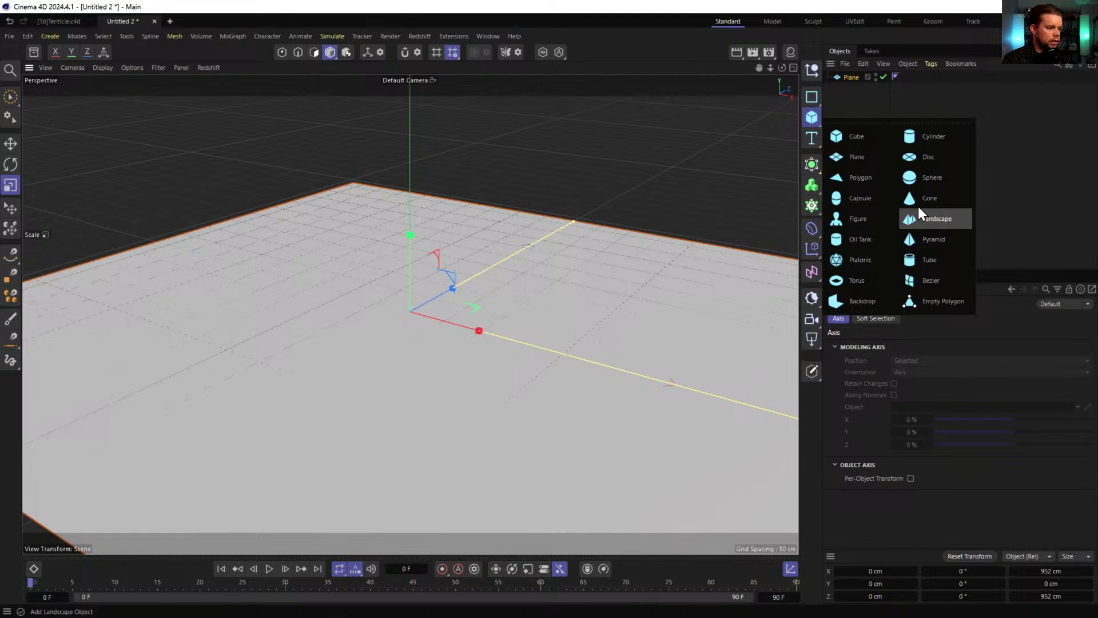
click(918, 138)
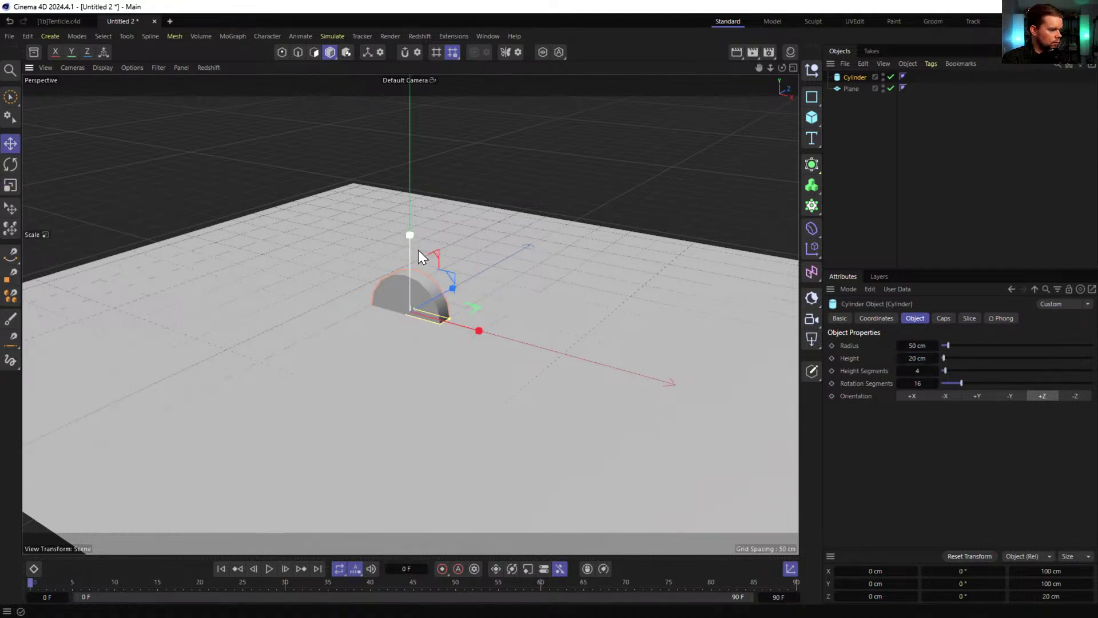
key(e)
drag(408, 246, 427, 198)
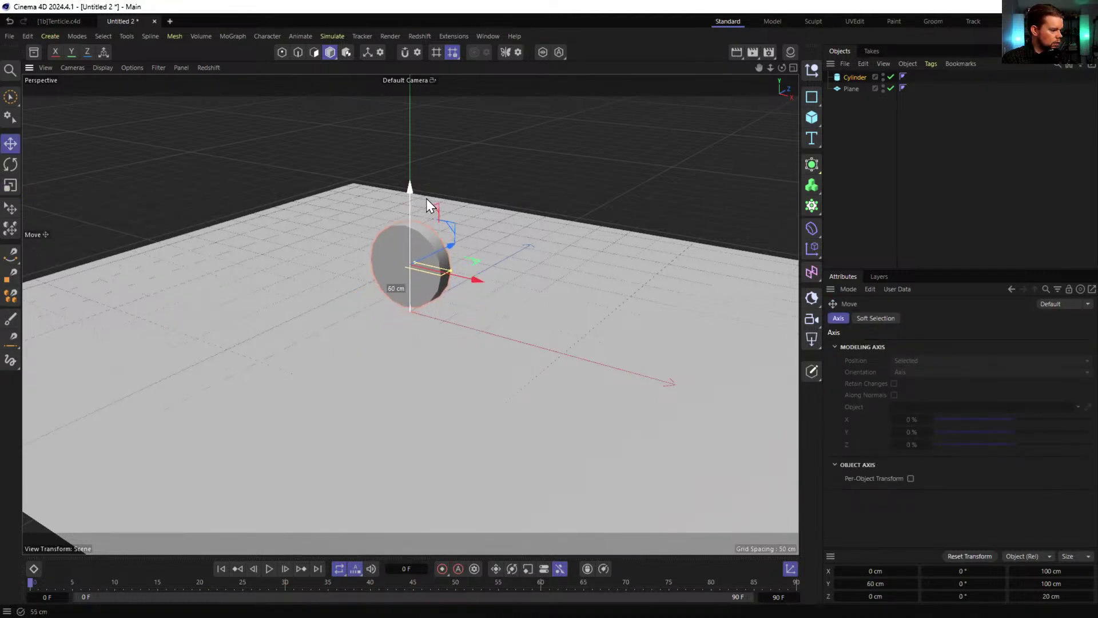
- Add a simulation Collider tag to the Plane so it acts as the floor
click(852, 89)
right_click(855, 88)
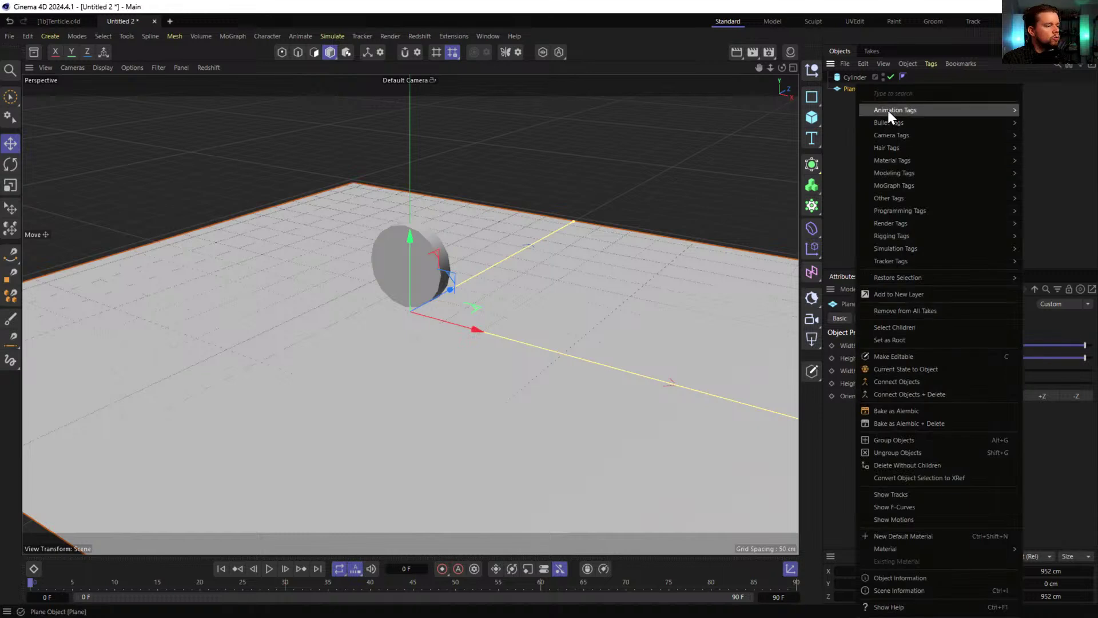
mouse_move(913, 248)
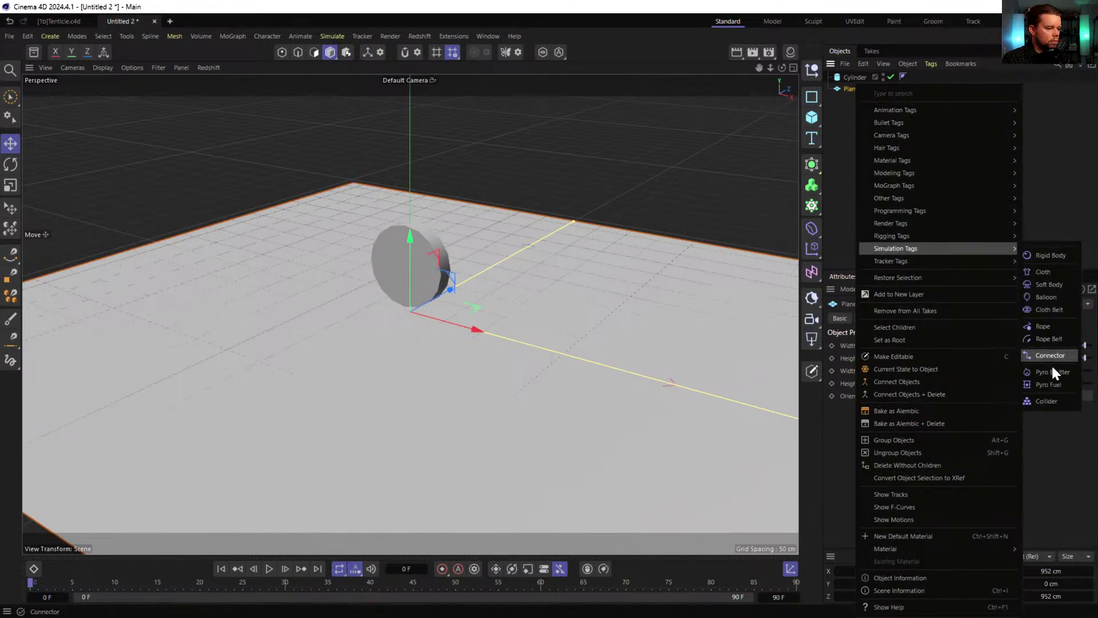
click(1053, 401)
- Add a simulation Rigid Body tag to the Cylinder
click(847, 76)
right_click(847, 76)
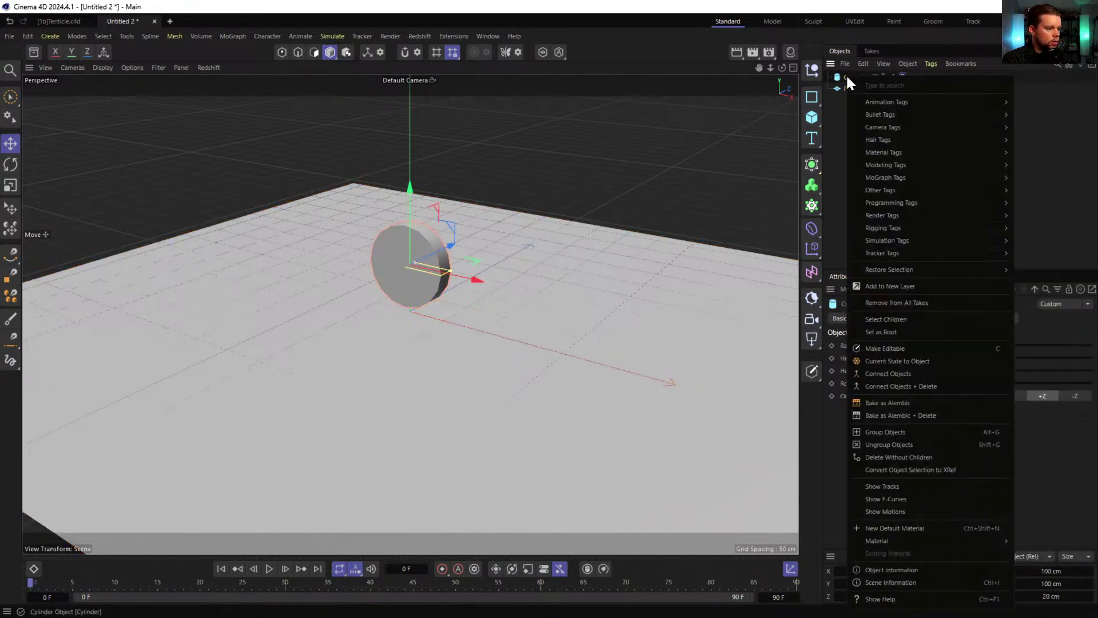
mouse_move(919, 242)
click(1033, 249)
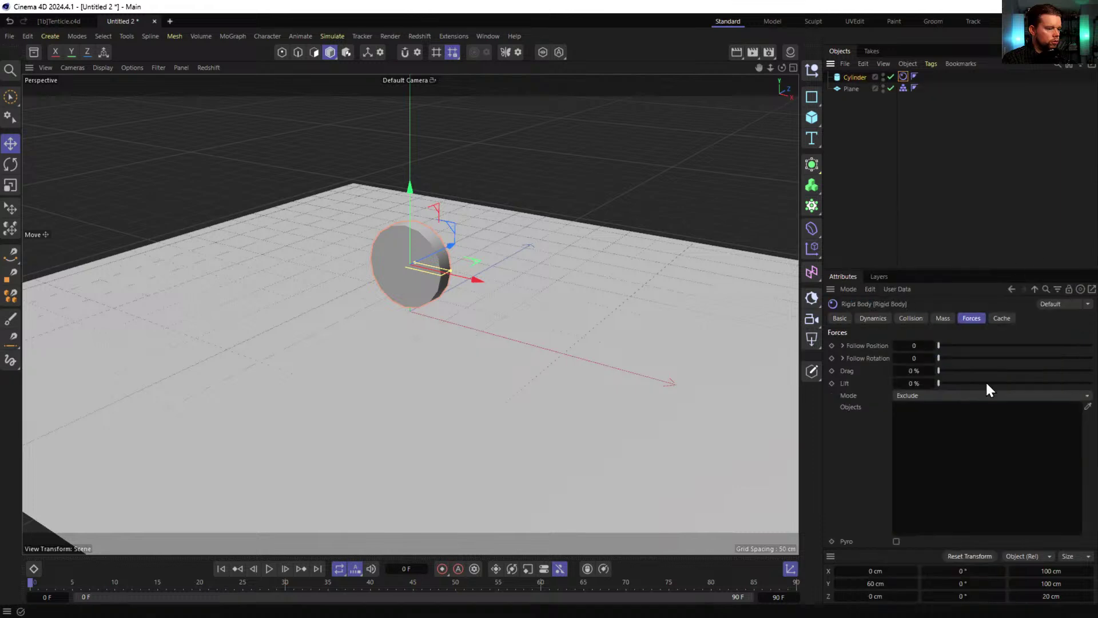
- Give the cylinder's rigid body a custom initial angular velocity about axis 0, 1, 0 at a speed of 3600°
click(874, 319)
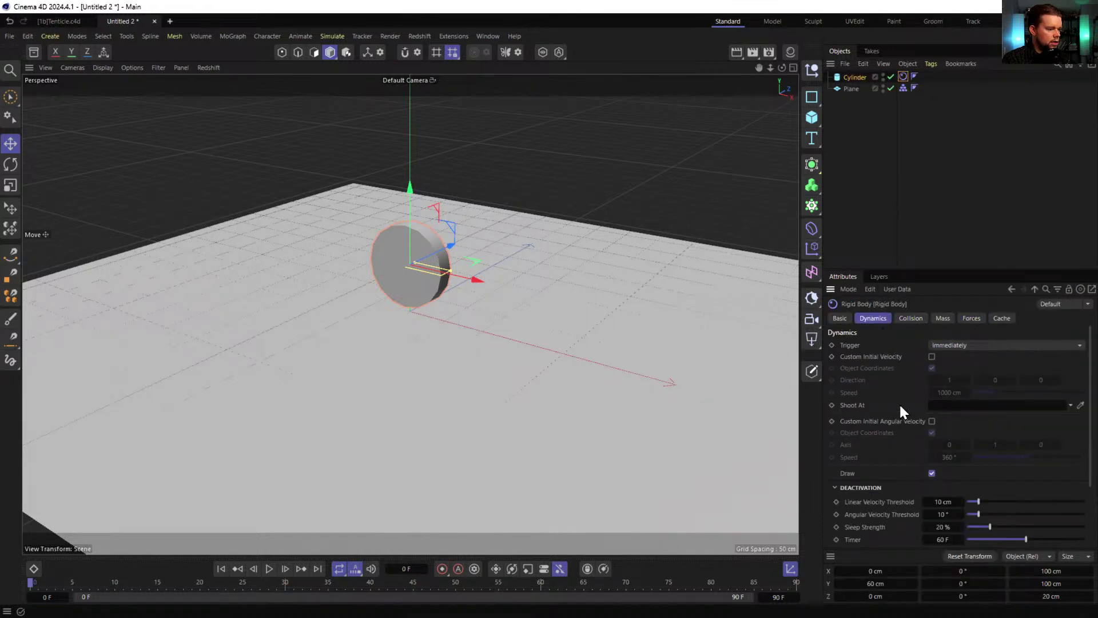
click(932, 357)
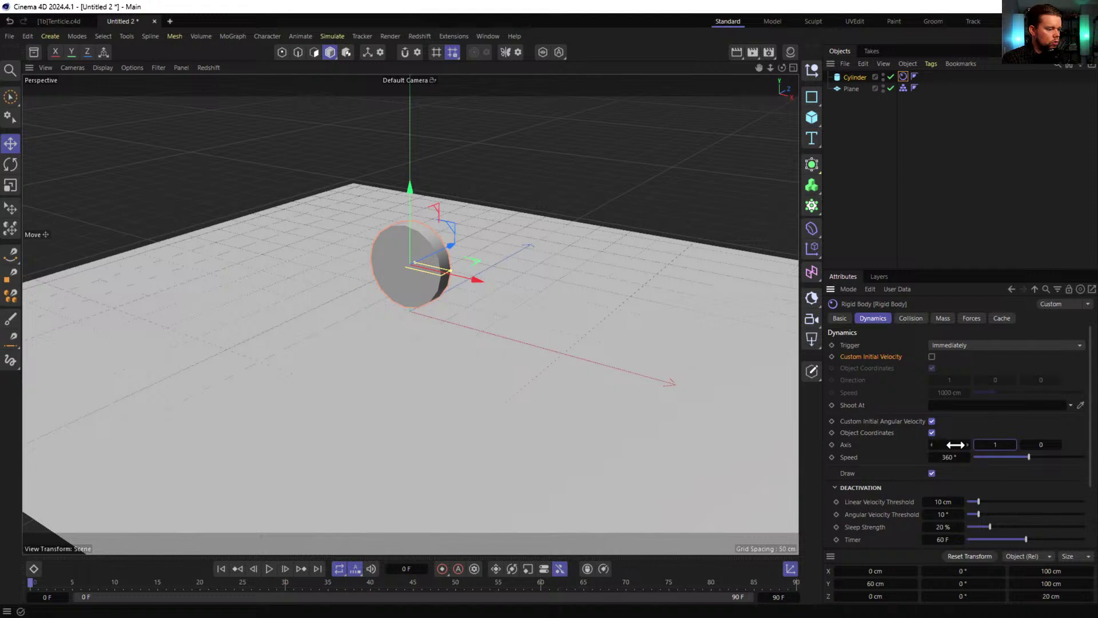
click(270, 569)
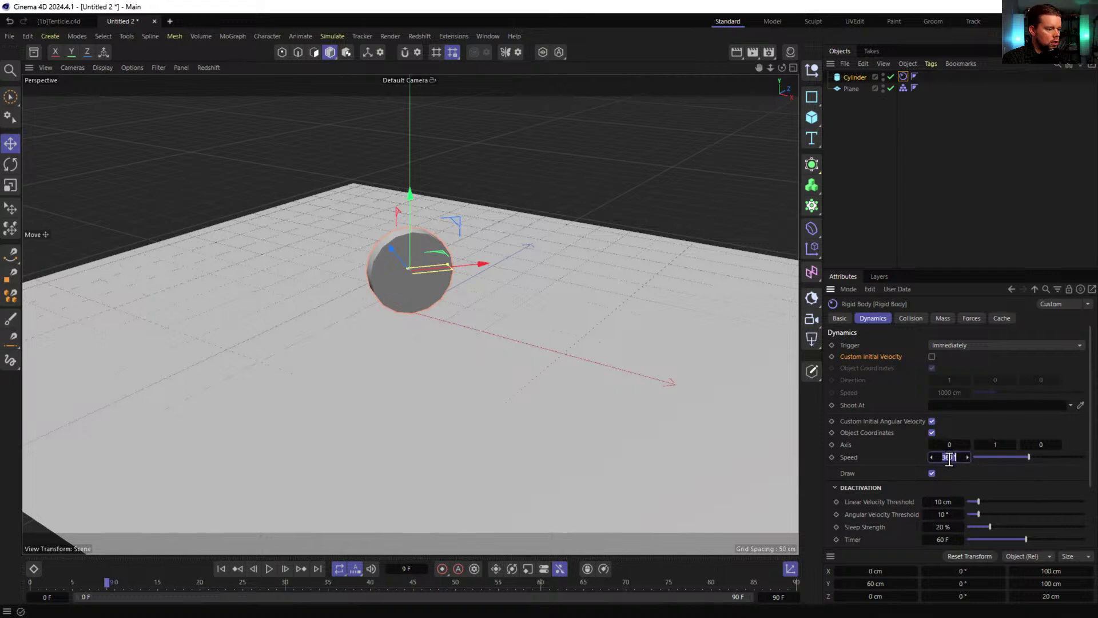
text(0)
- Set the cylinder to 55 rotation segments and 10 cm height, and show shading with lines in the viewport
drag(961, 382, 1023, 383)
text(10)
key(Return)
key(n)
key(b)
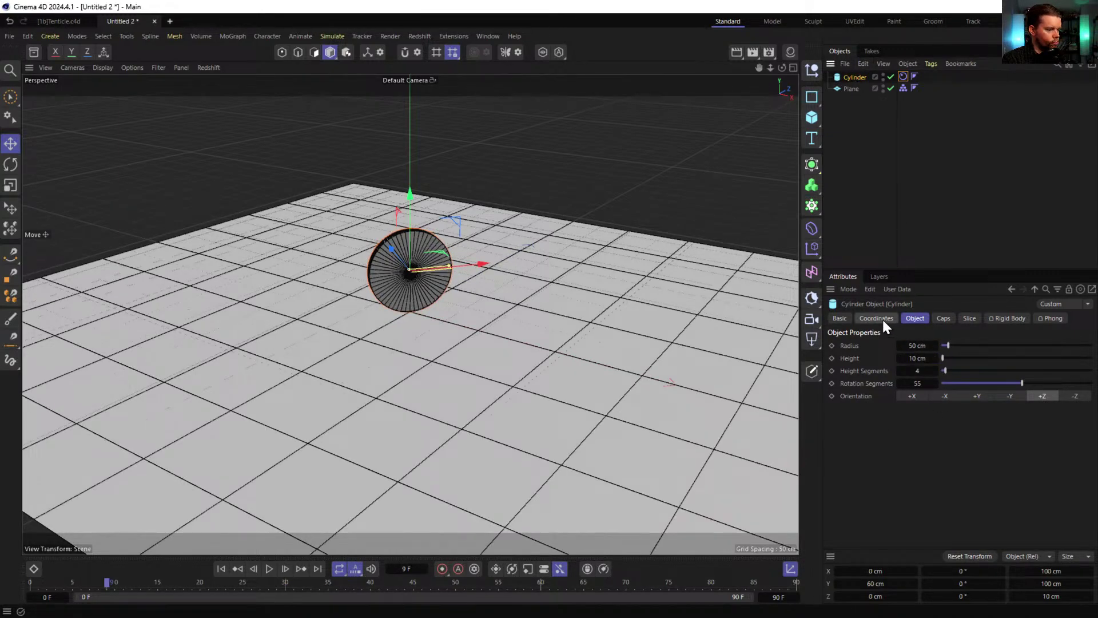
- Set the cylinder's display colour to golden orange with RGB 255, 184, 62
click(840, 319)
click(918, 426)
click(946, 465)
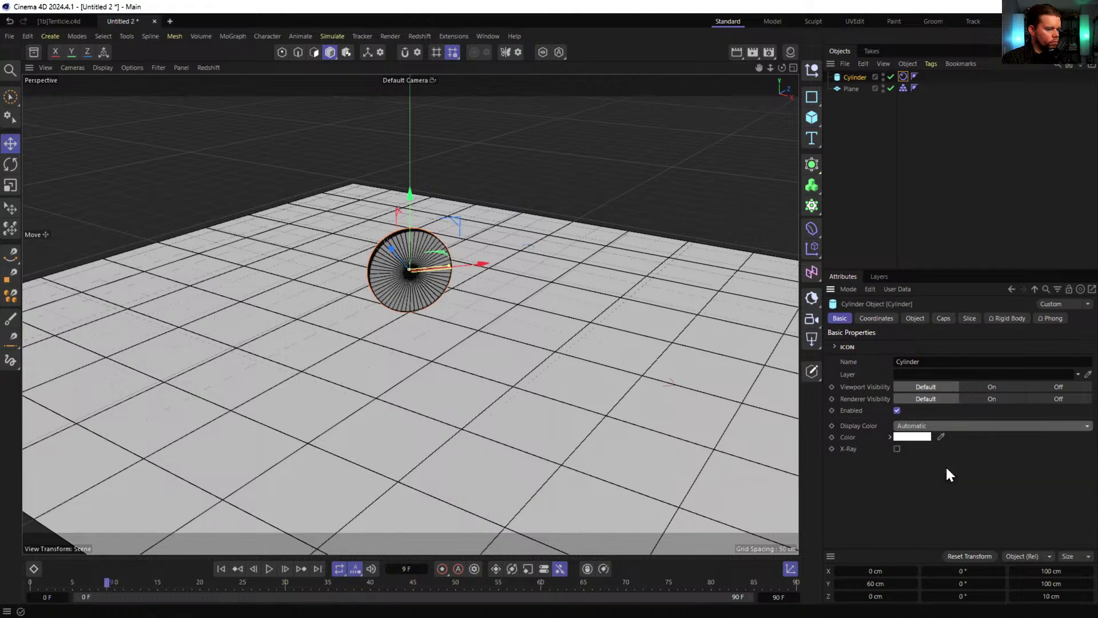
click(921, 437)
drag(968, 526, 1000, 512)
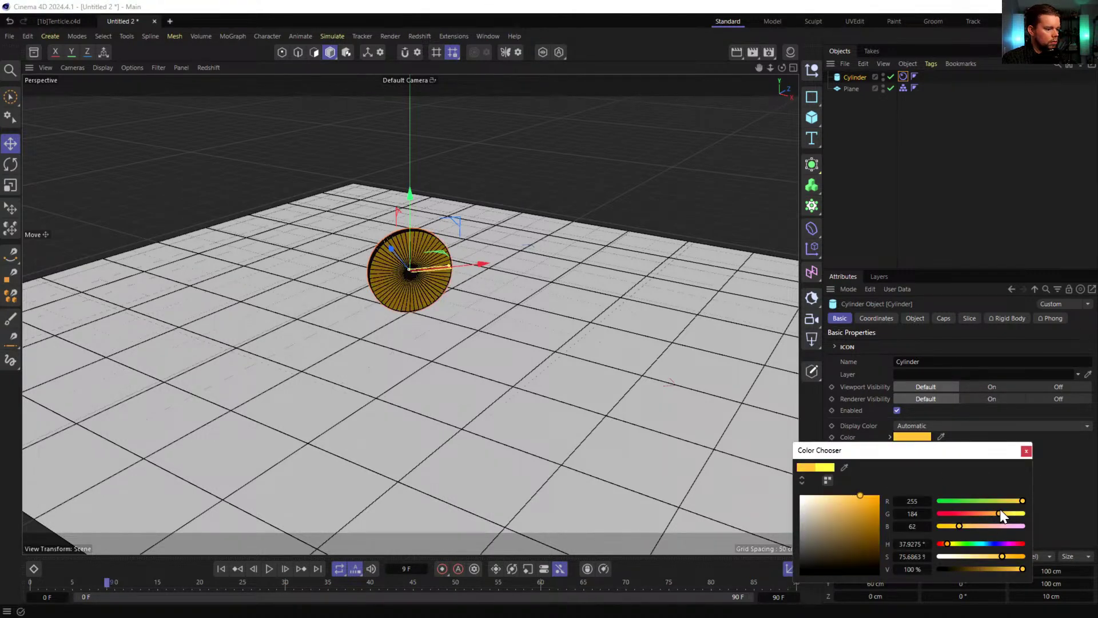
click(851, 236)
- Play the simulation from the start and set the floor collider's friction to 0
scroll(373, 331, up, 5)
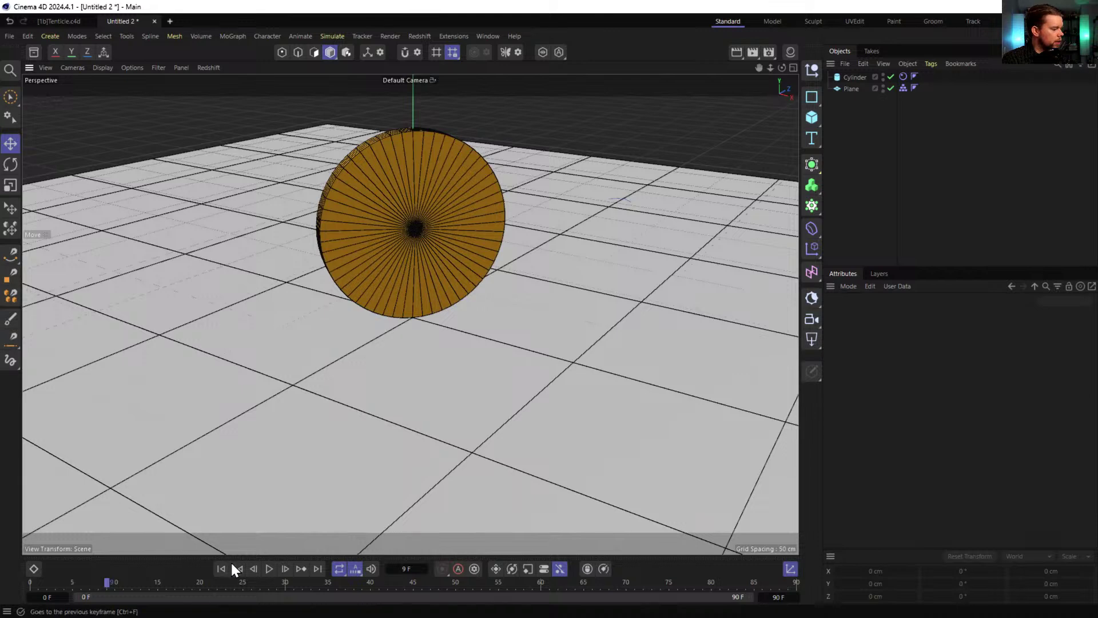
click(220, 569)
click(269, 569)
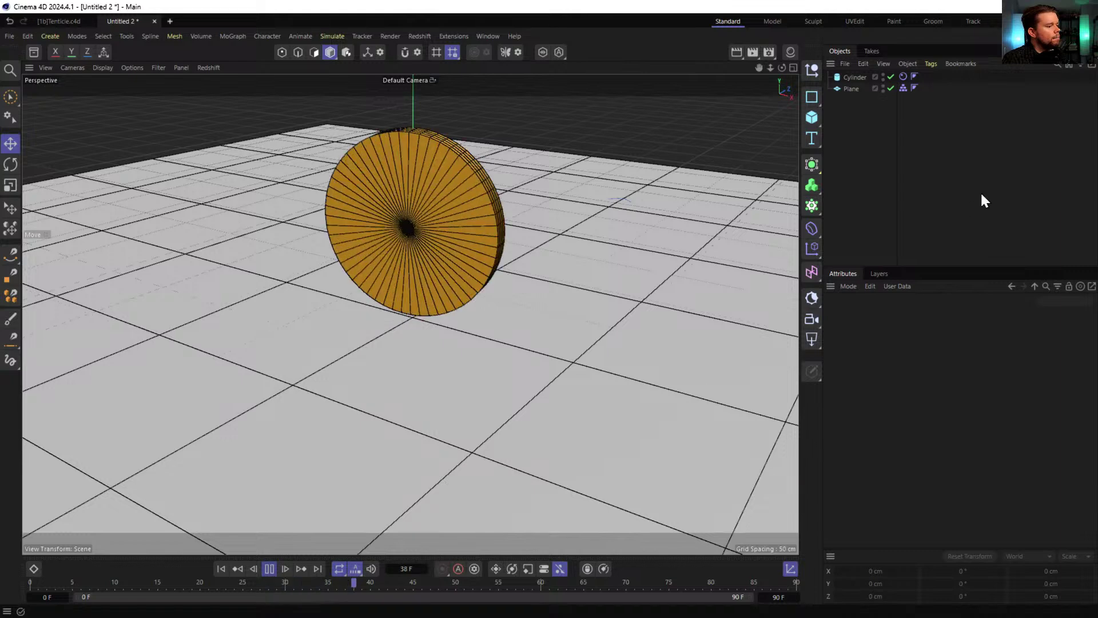
click(903, 88)
drag(949, 379, 922, 365)
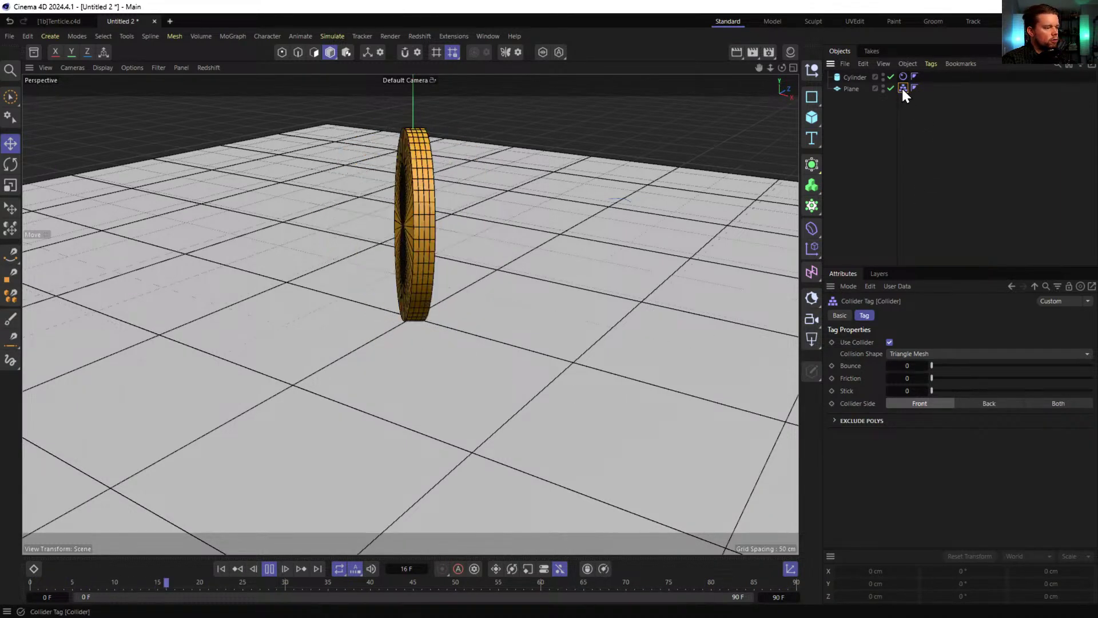
- Examine the project's Simulation solver settings while the simulation plays, and rewind it
key(ctrl+d)
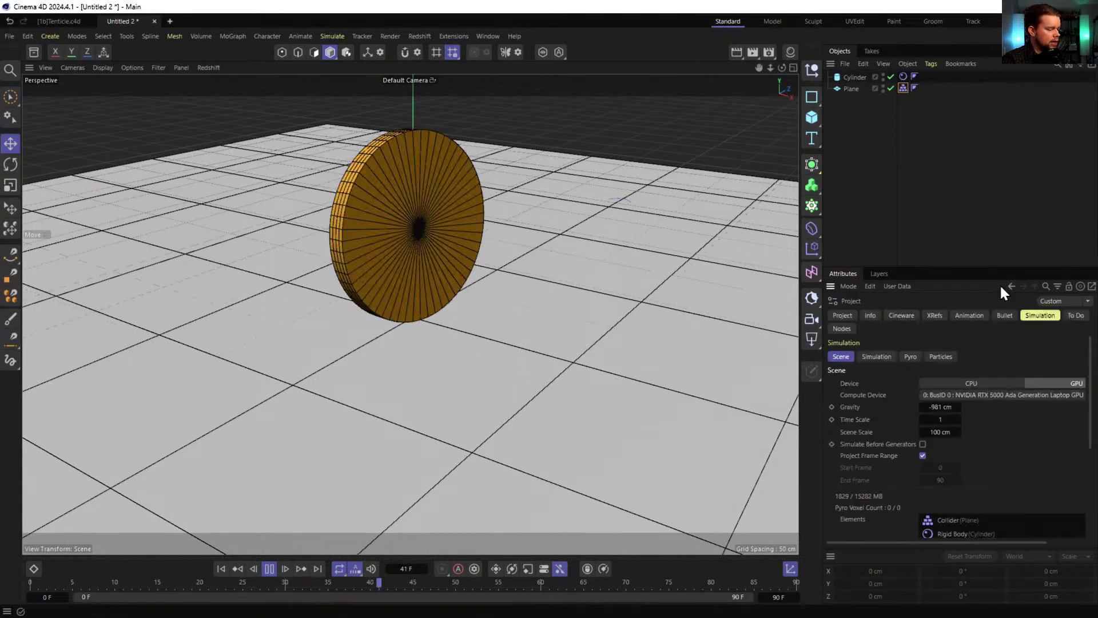
click(881, 357)
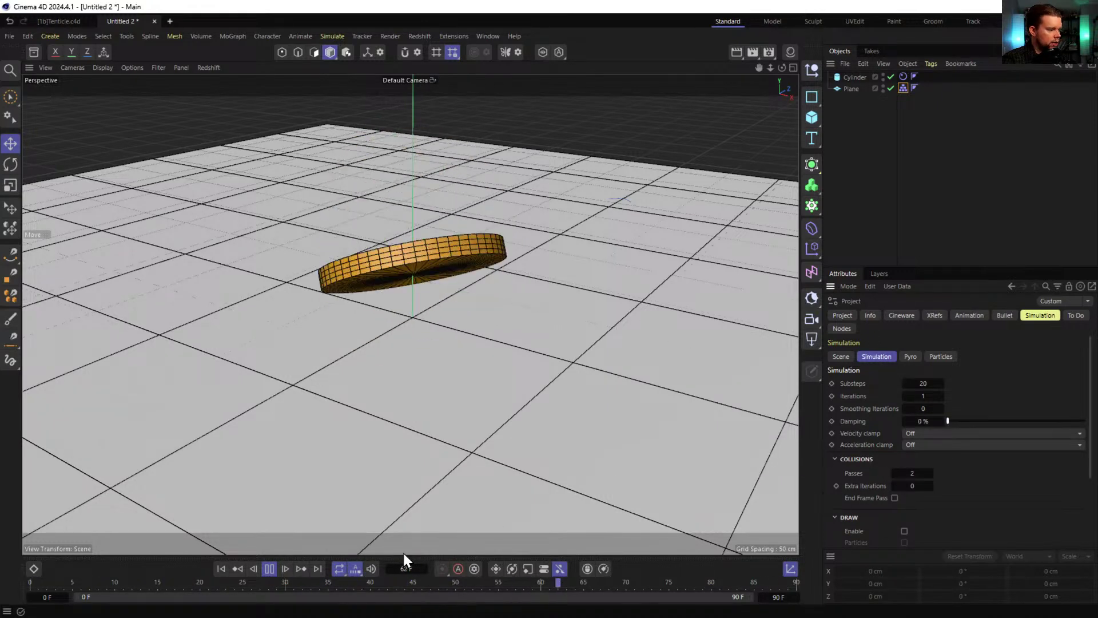
click(221, 569)
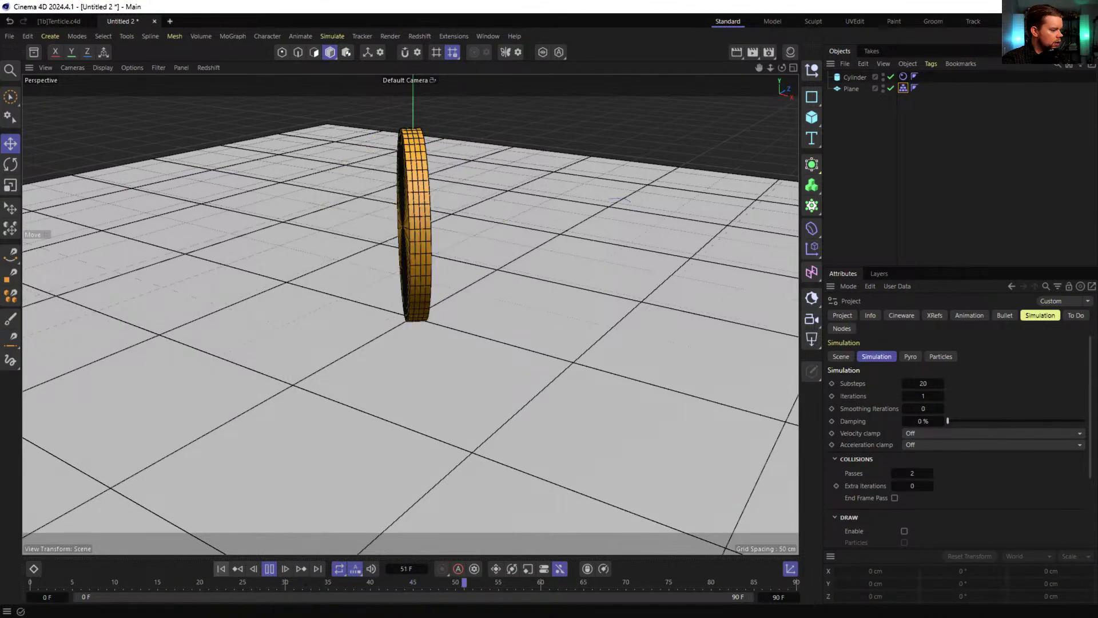
- Extend the project to 999 frames, let the coin spin out, and return to the first frame
double_click(780, 596)
text(999)
key(Return)
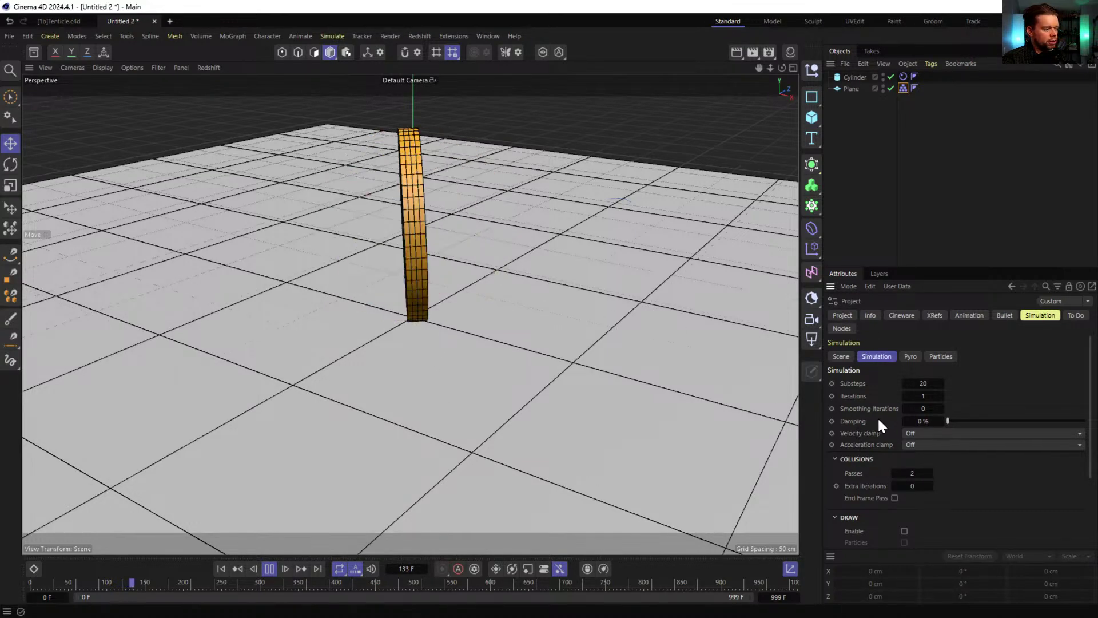
click(863, 420)
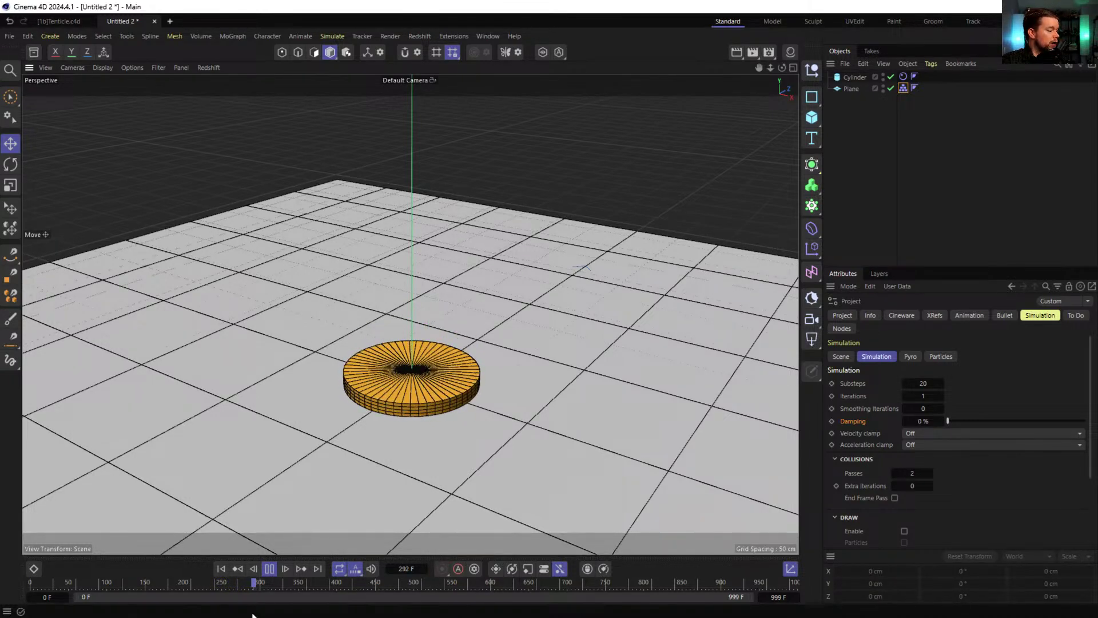
click(269, 568)
click(221, 569)
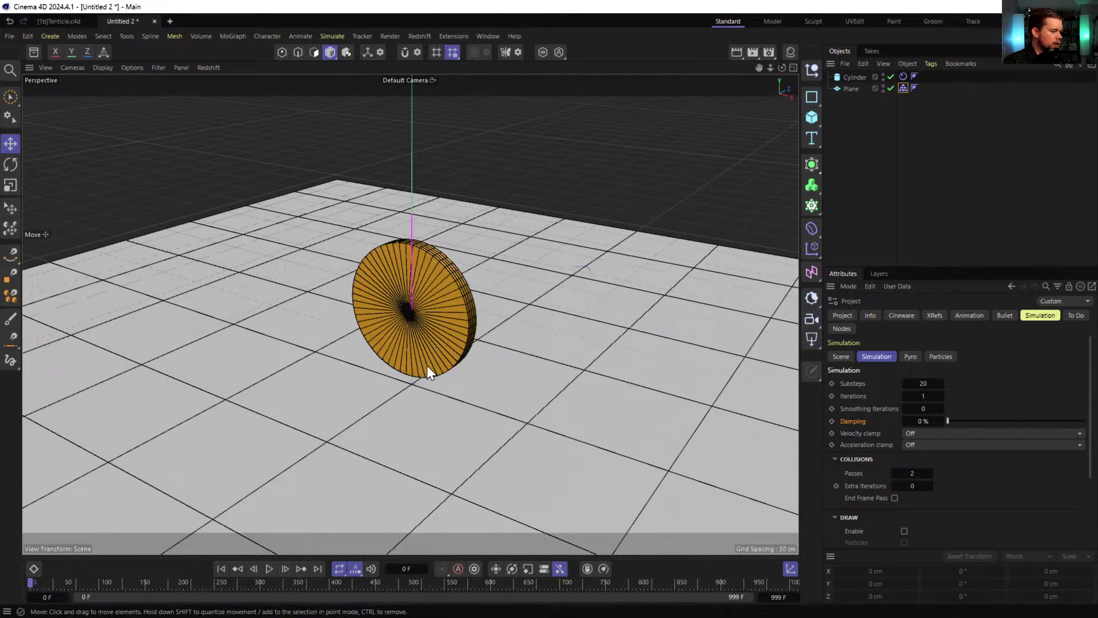
- Enable a custom initial velocity on the cylinder's rigid body in direction 1, 0, 0 with a speed of 222 cm
click(903, 76)
click(932, 353)
click(950, 377)
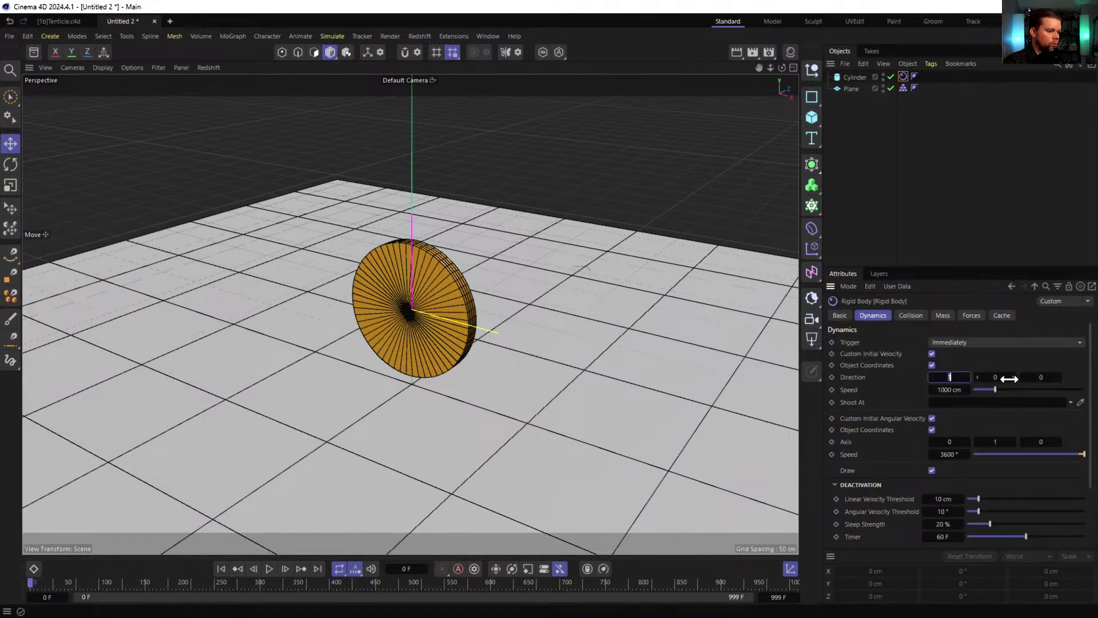
click(269, 569)
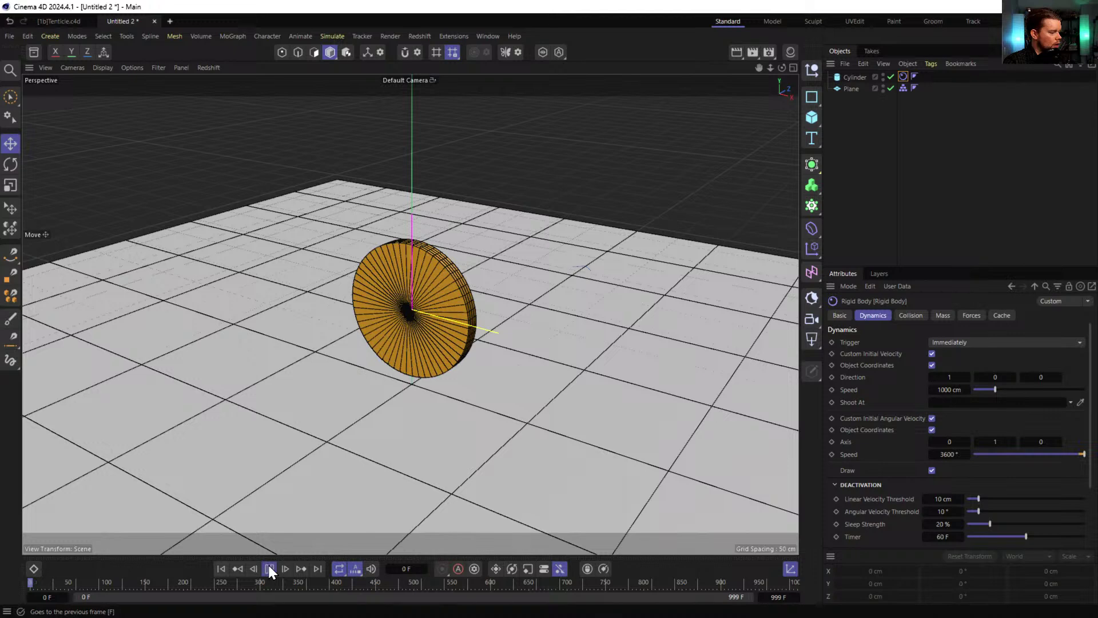
click(964, 389)
text(222)
key(Return)
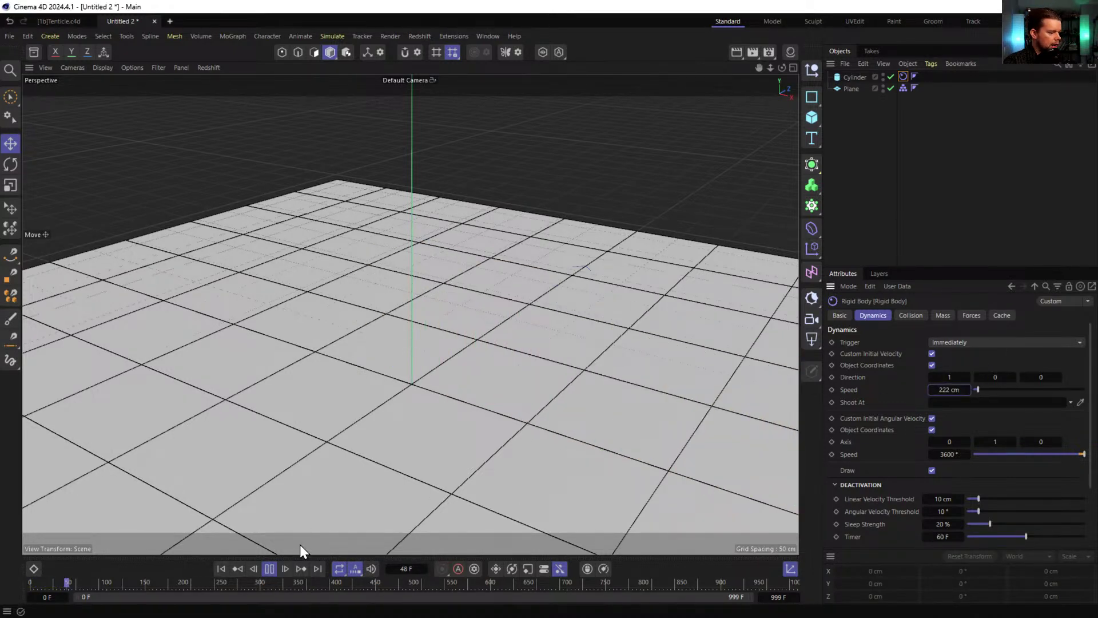
- Replay the simulation to watch the spinning cylinder travel across the floor, and return to the first frame
click(221, 568)
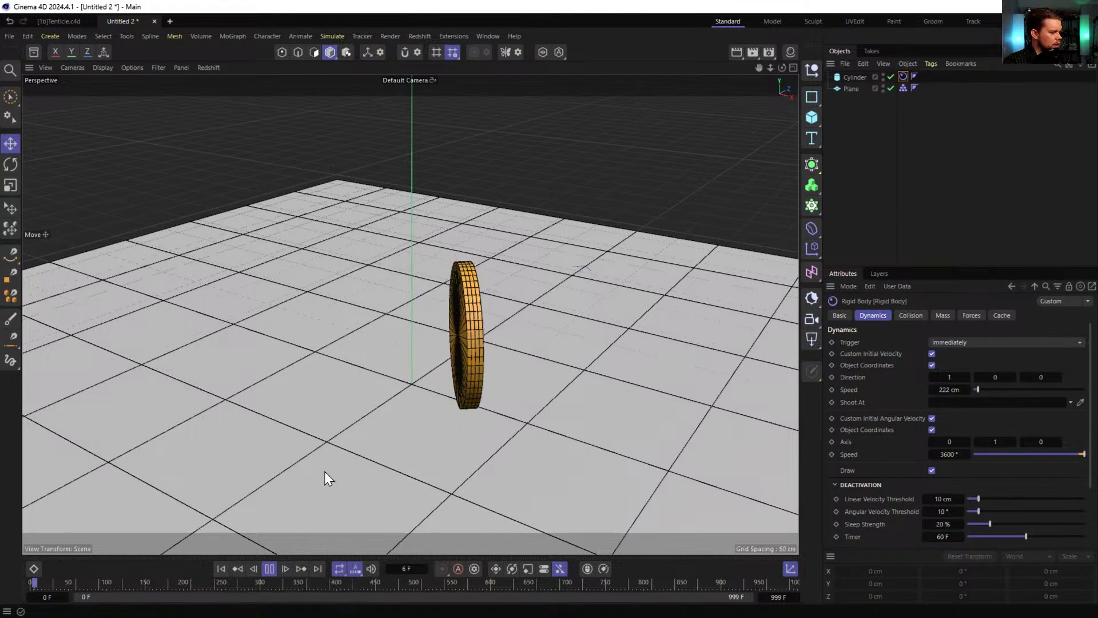
scroll(565, 455, down, 8)
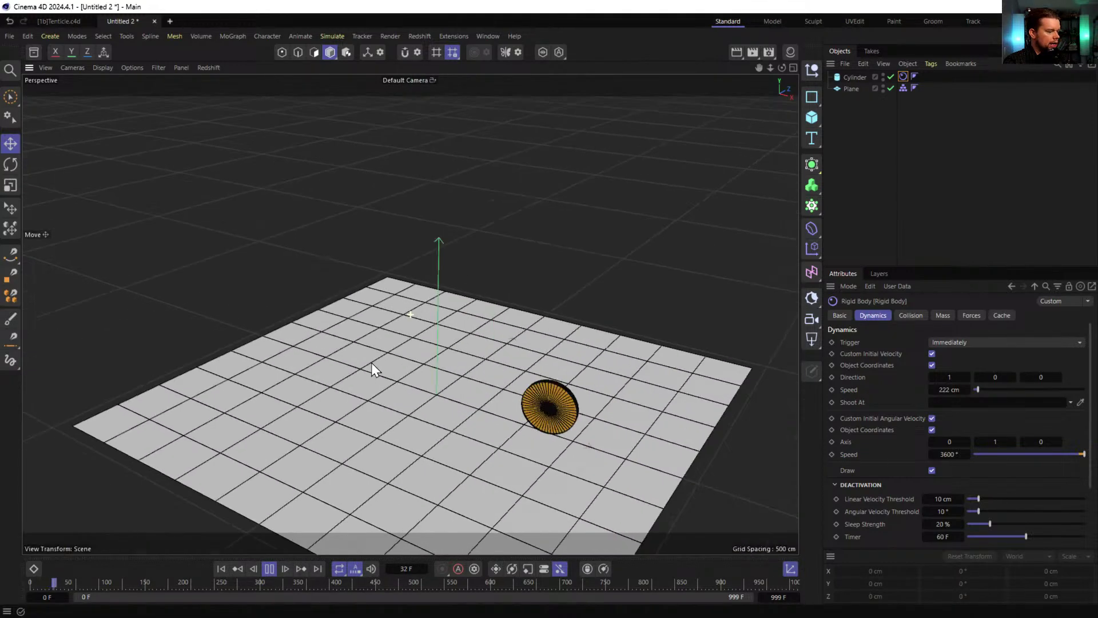
alt+drag(398, 379, 389, 356)
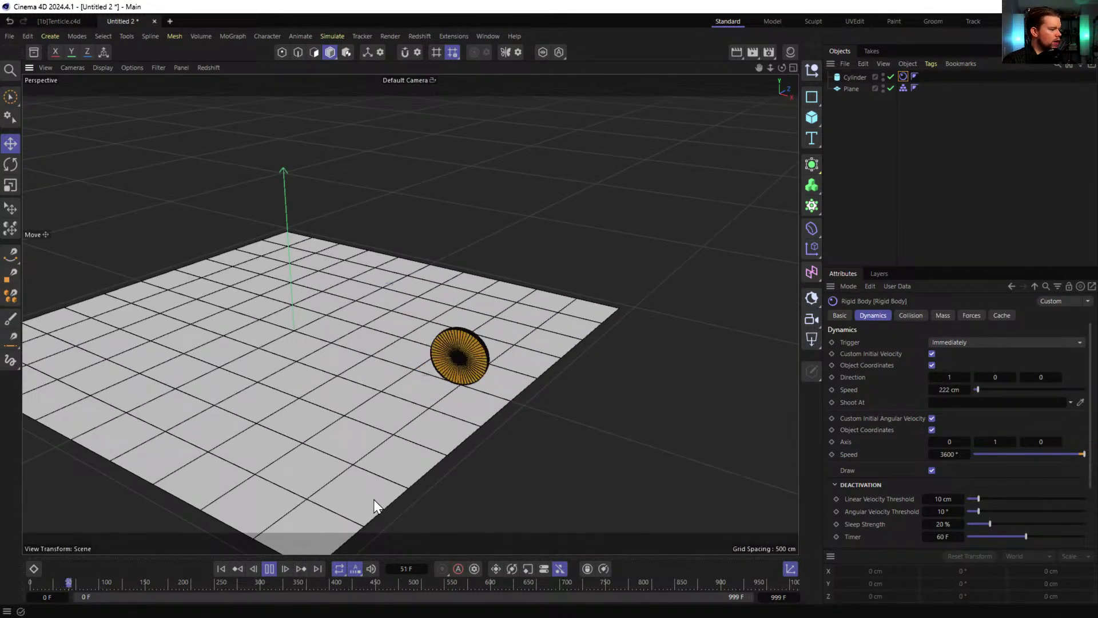
click(269, 568)
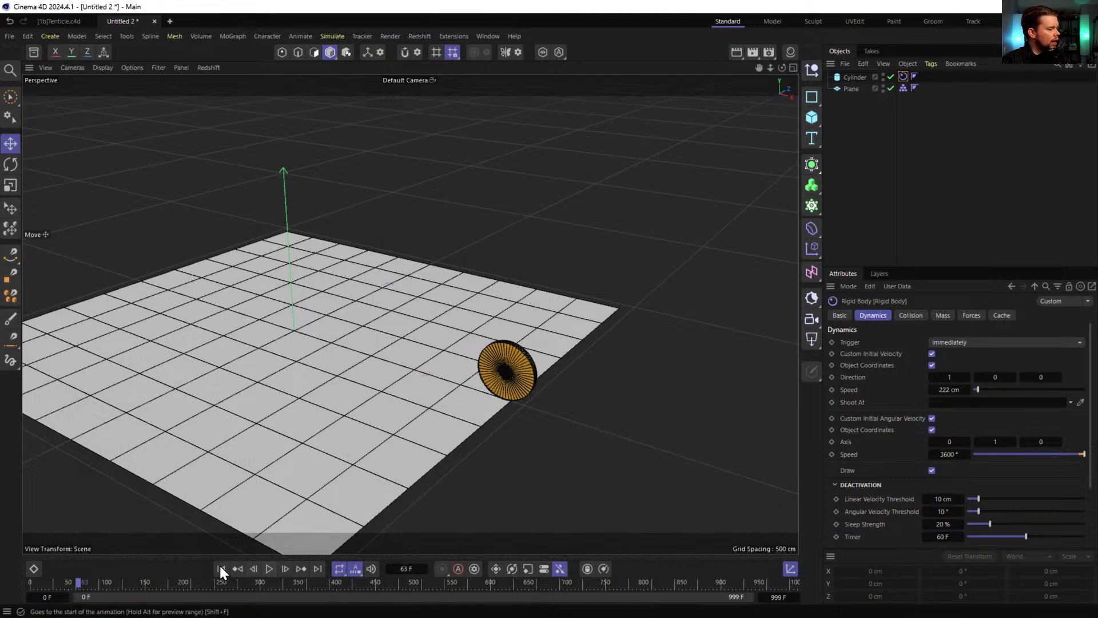
click(221, 568)
scroll(322, 304, up, 10)
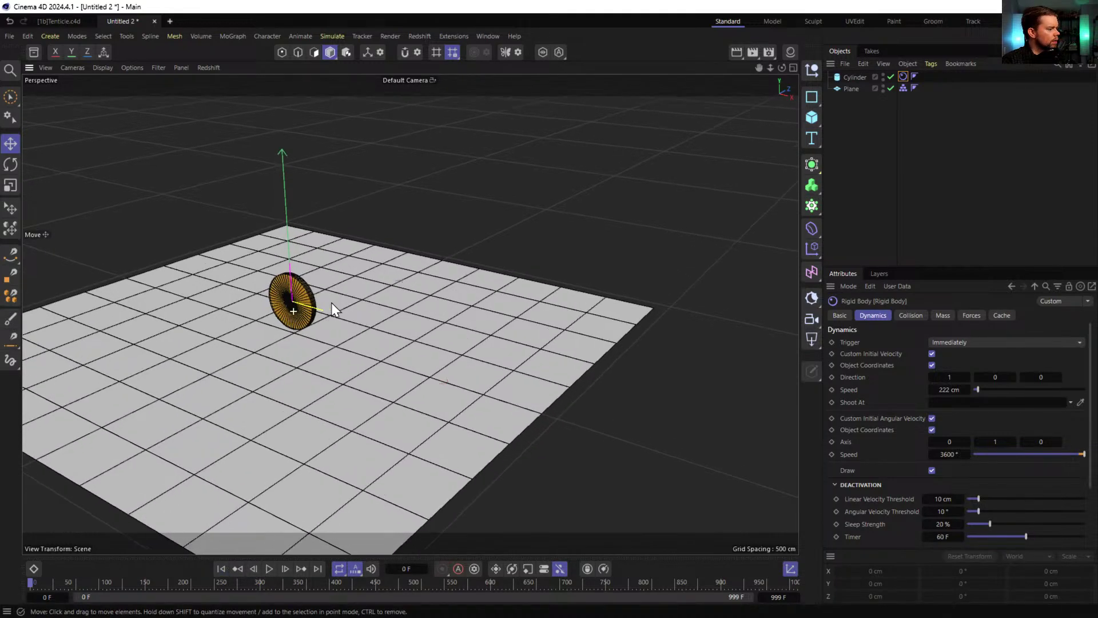
scroll(429, 318, down, 1)
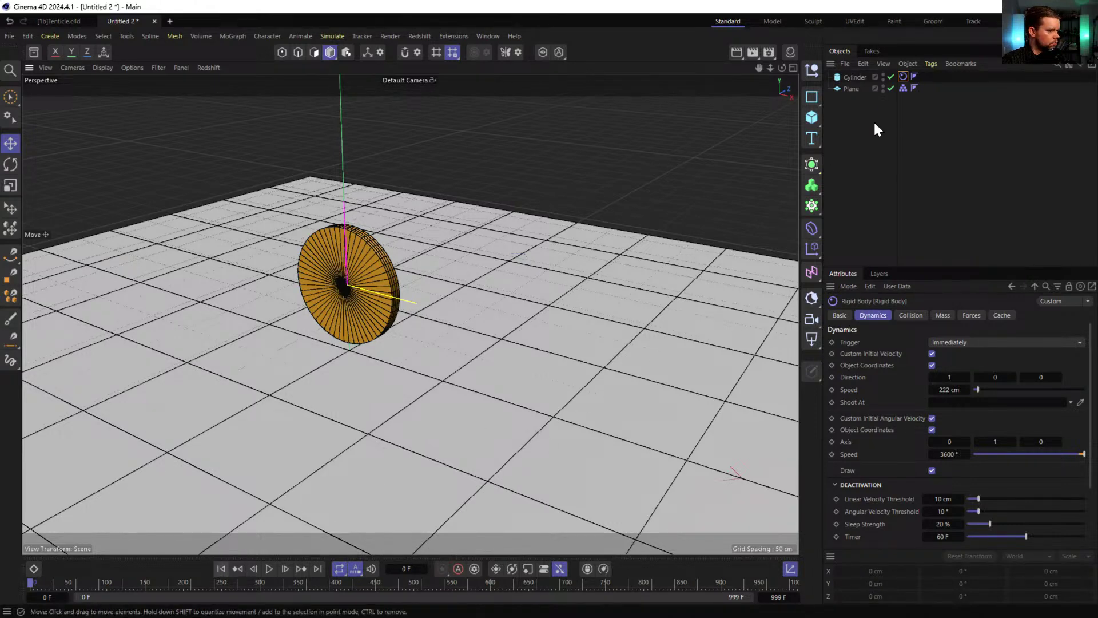
- Try shrinking the cylinder to a 5 cm radius and 1 cm height, lowered to about 7.4 cm above the floor
click(857, 78)
click(915, 316)
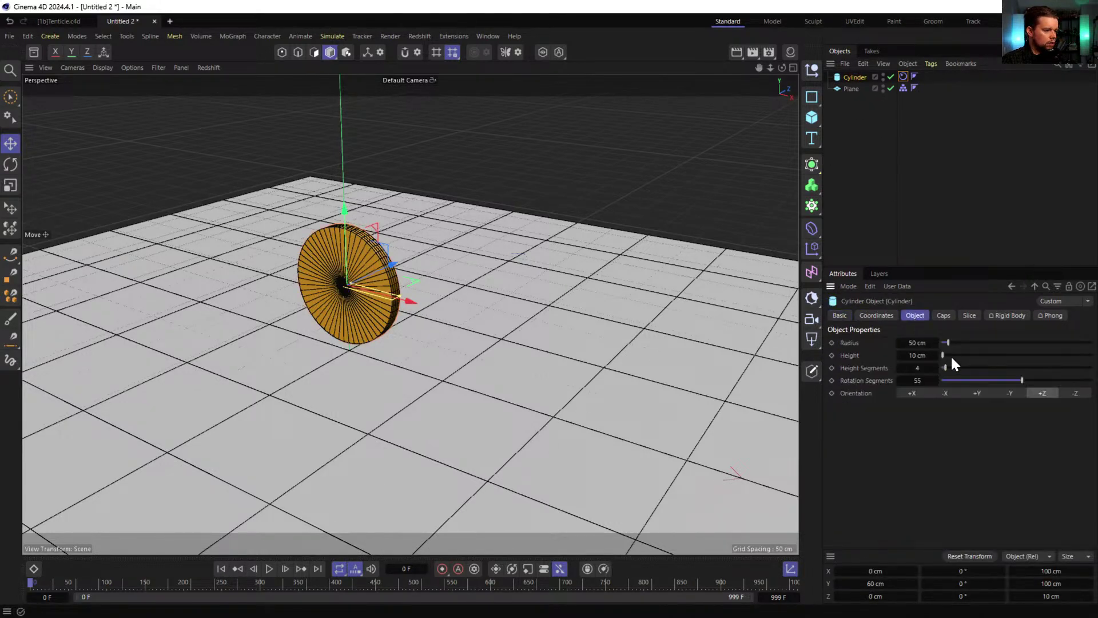
double_click(921, 351)
text(1)
double_click(920, 341)
text(5)
key(Return)
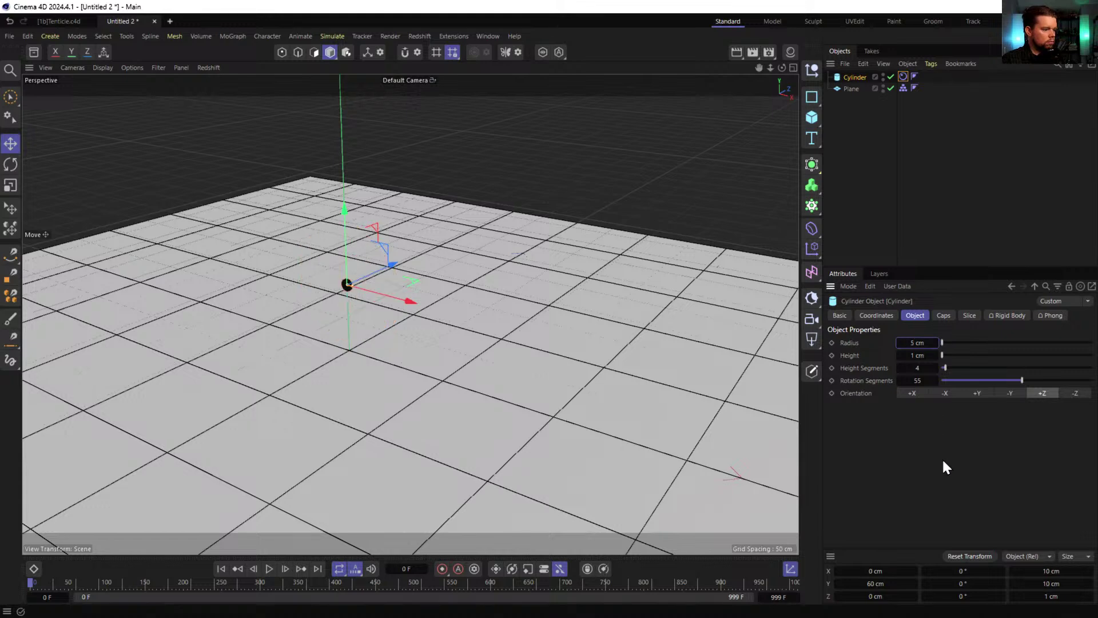
drag(345, 210, 347, 265)
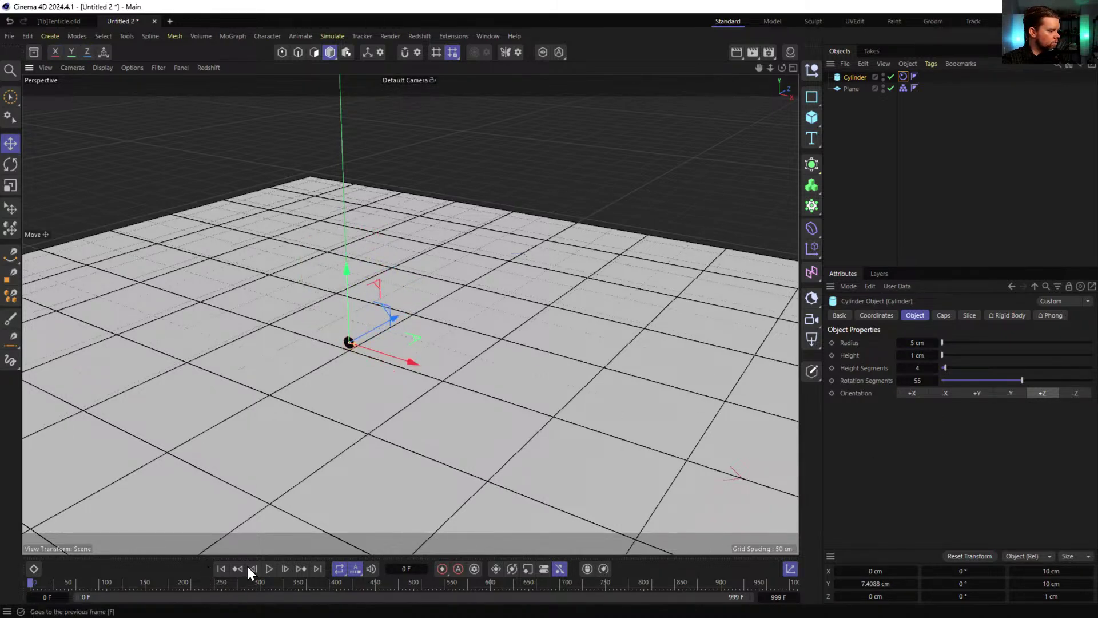
- Play the simulation with the small cylinder, rewind it, and undo the cylinder's resizing and move
click(269, 568)
click(850, 217)
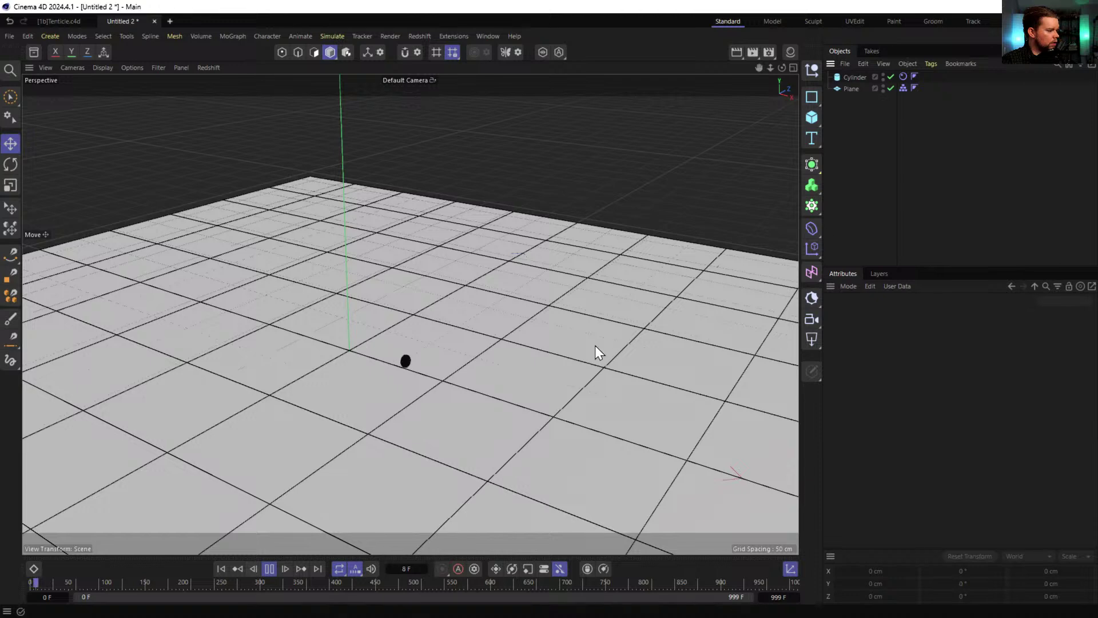
click(581, 443)
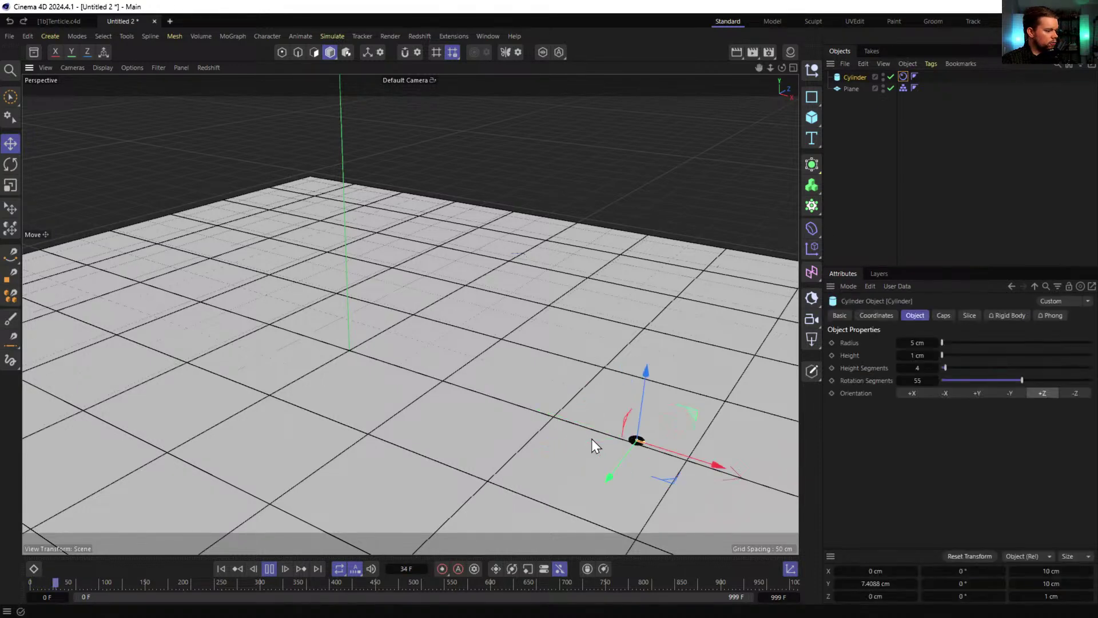
click(220, 569)
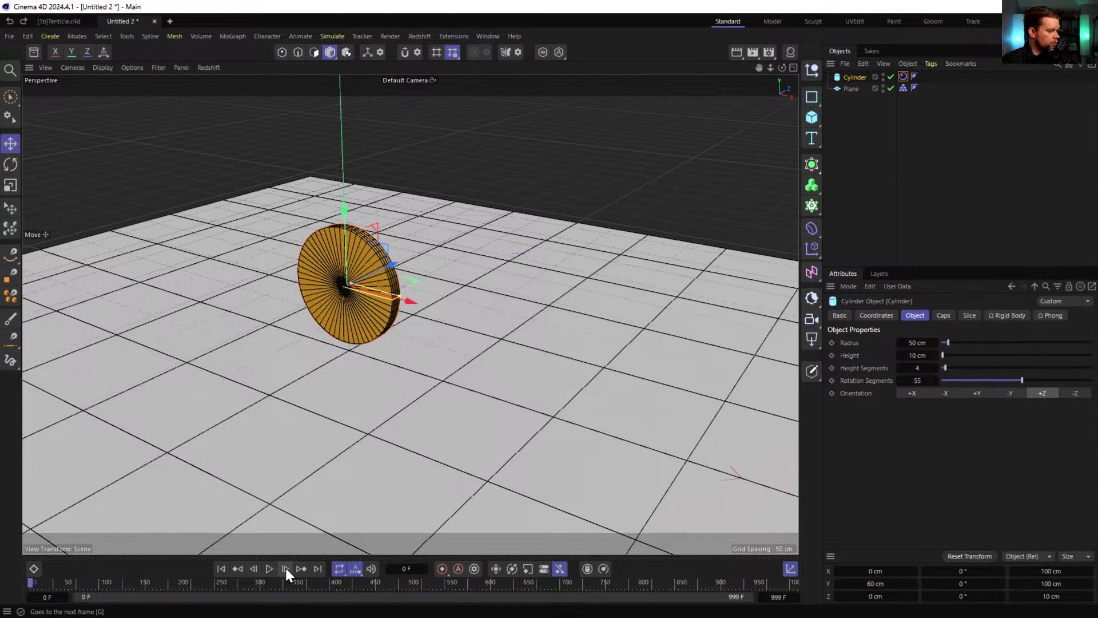
- Scale the floor plane up to about 2110 cm square
click(577, 342)
key(t)
drag(430, 448, 491, 445)
scroll(491, 445, down, 5)
alt+middle_drag(440, 442, 307, 390)
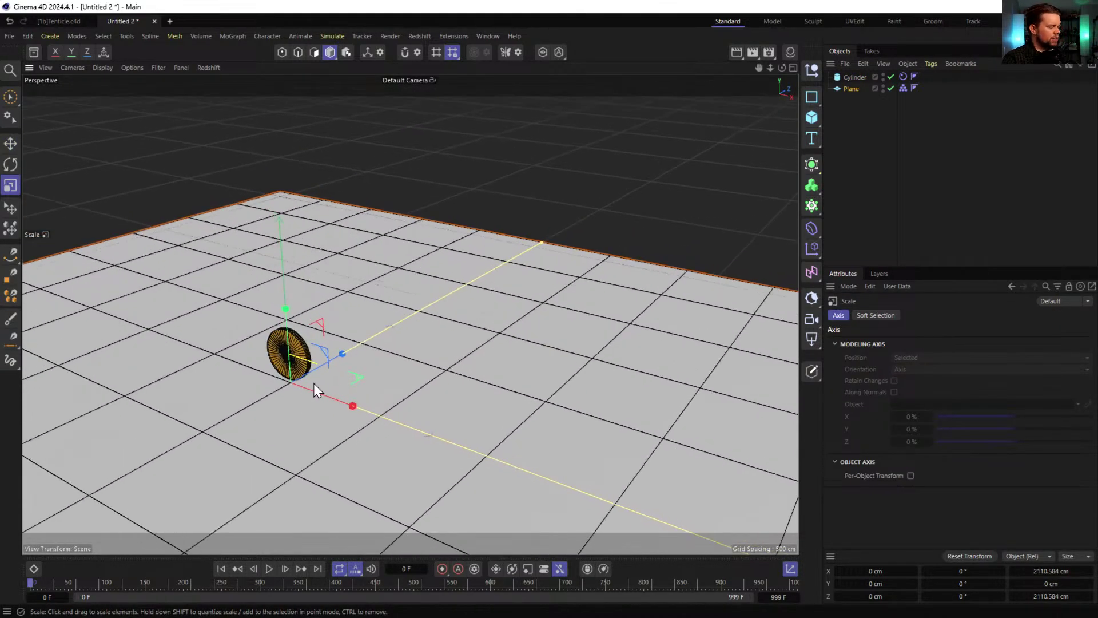
- Try adding a Matrix in Object mode that uses the cylinder with Axis distribution, and play the simulation briefly
click(842, 76)
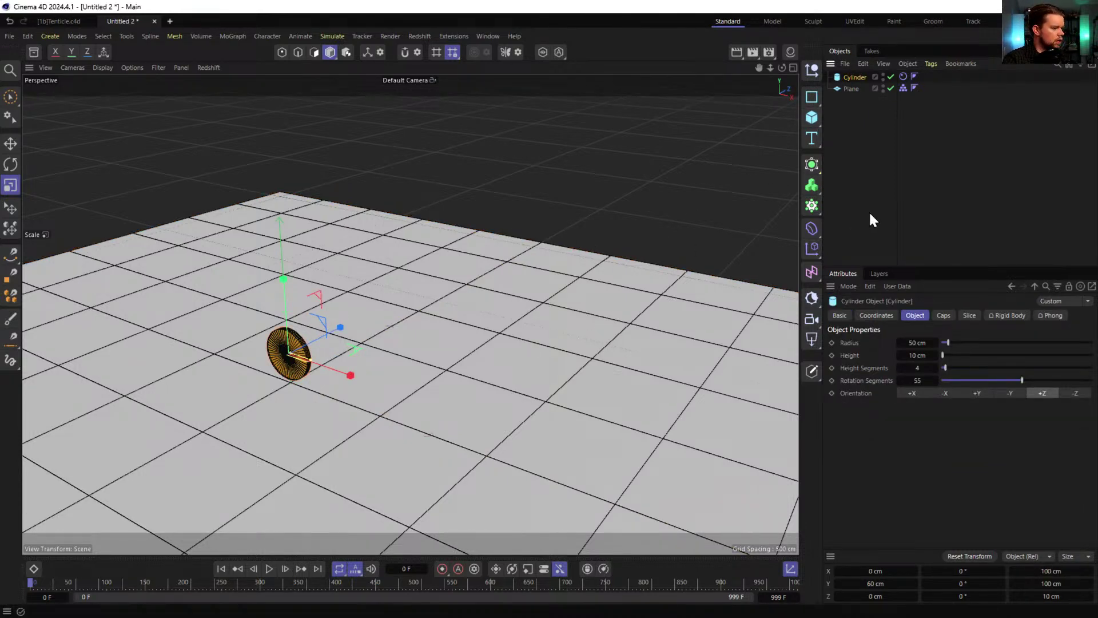
drag(812, 205, 871, 242)
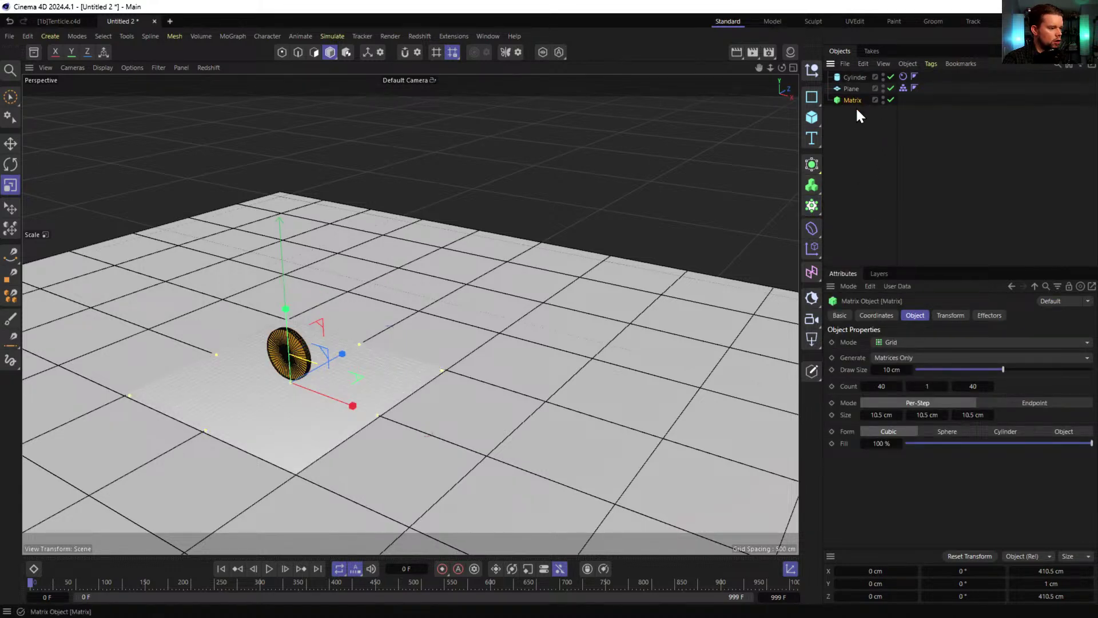
click(913, 342)
click(914, 349)
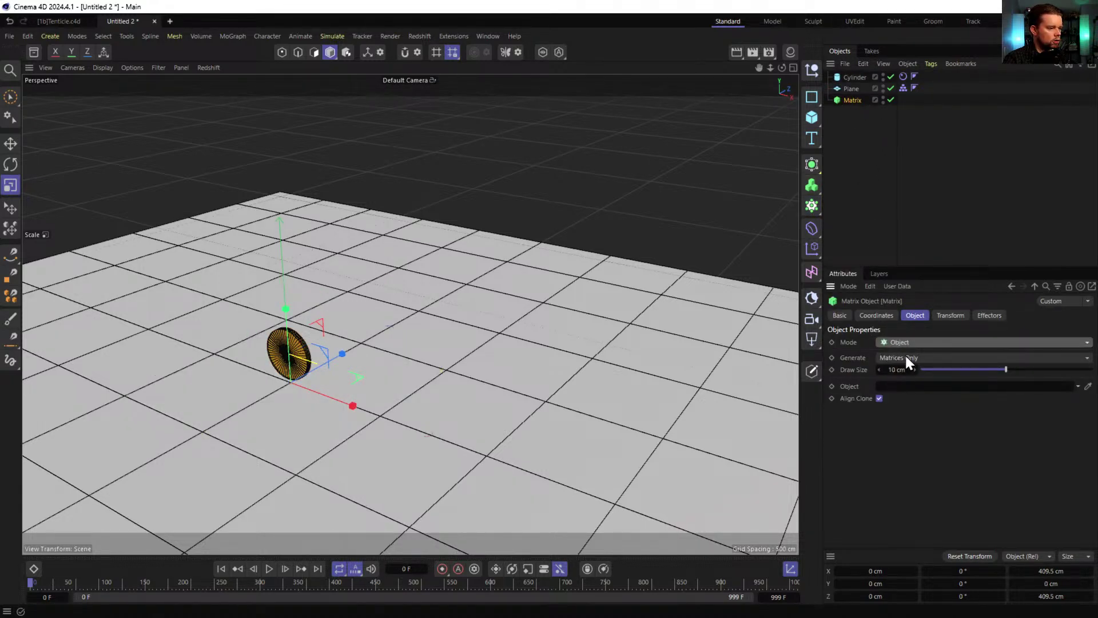
drag(856, 79, 897, 386)
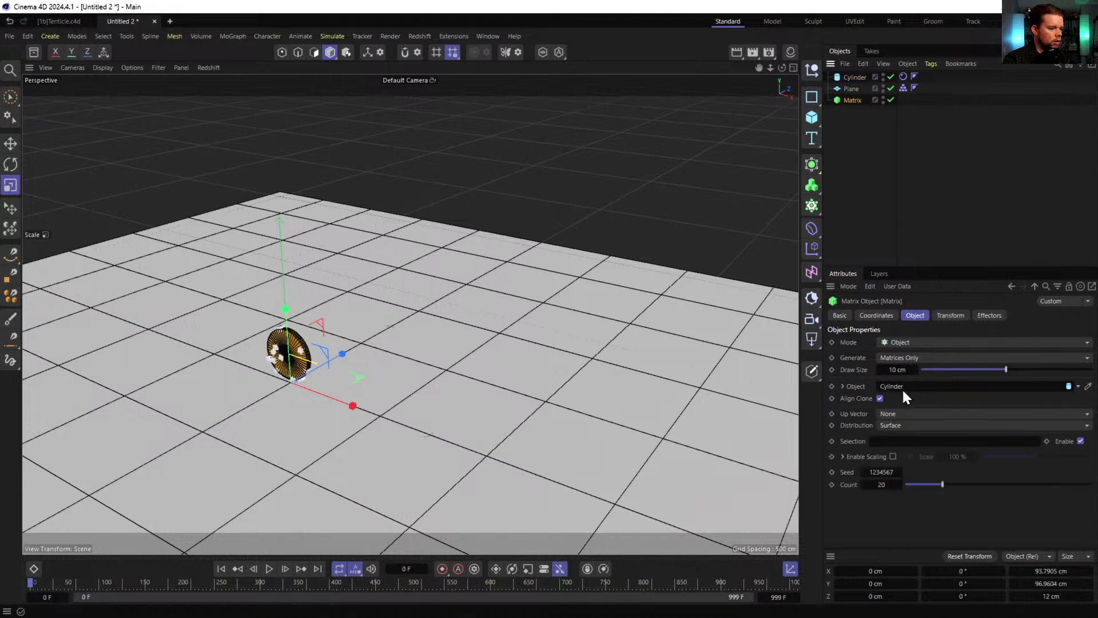
click(909, 425)
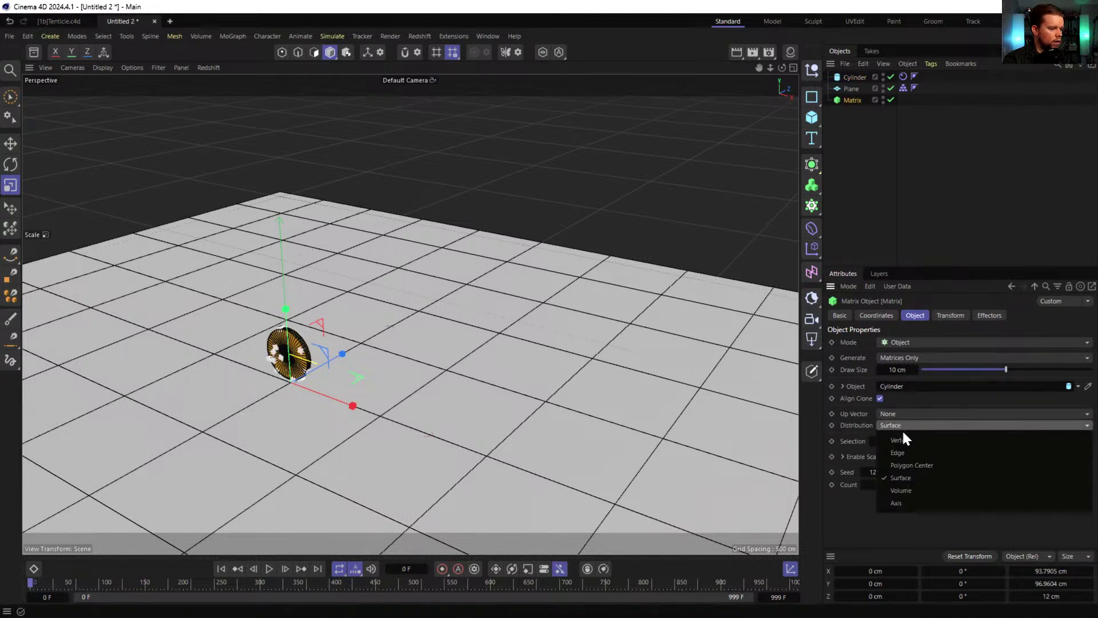
click(929, 501)
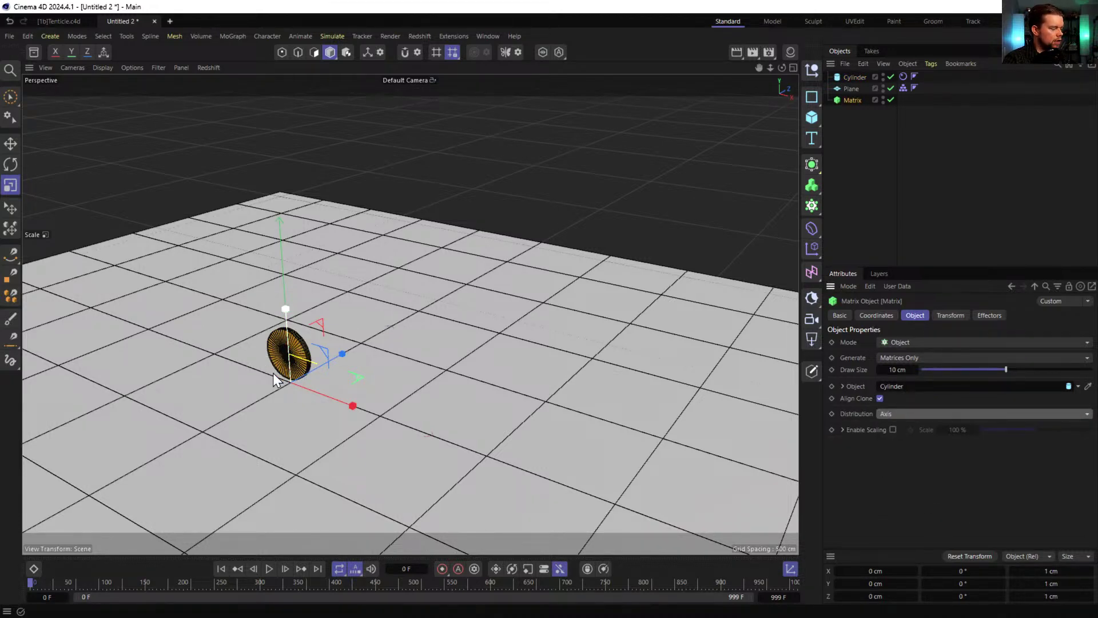
click(269, 566)
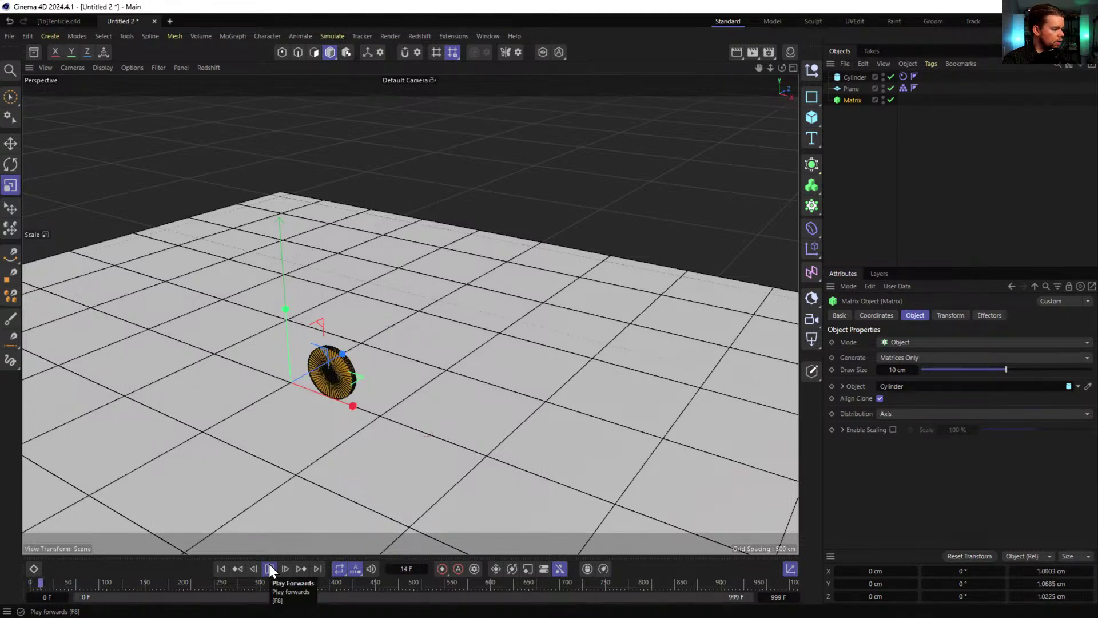
click(269, 568)
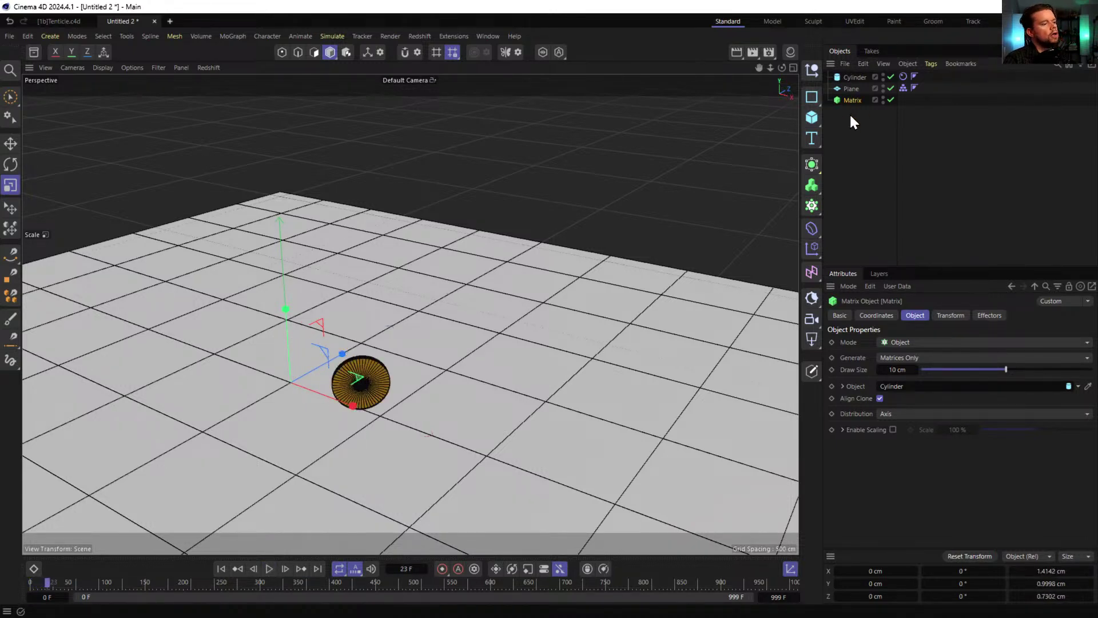
- Add a cone with -Y orientation, a height of 500 cm and a bottom radius of 25 cm
click(812, 118)
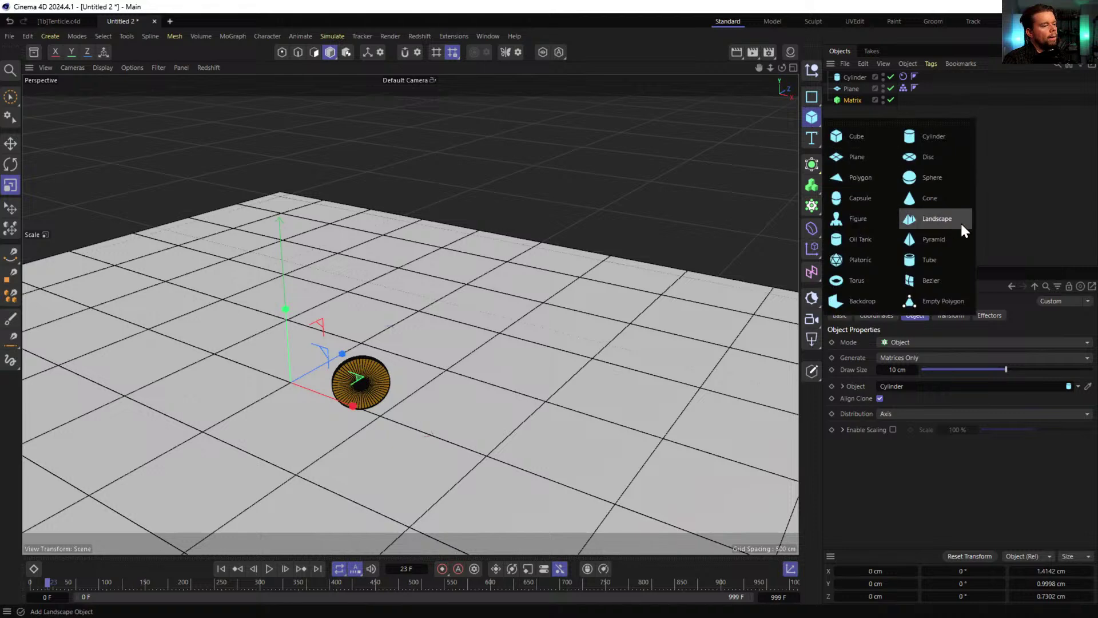
click(929, 197)
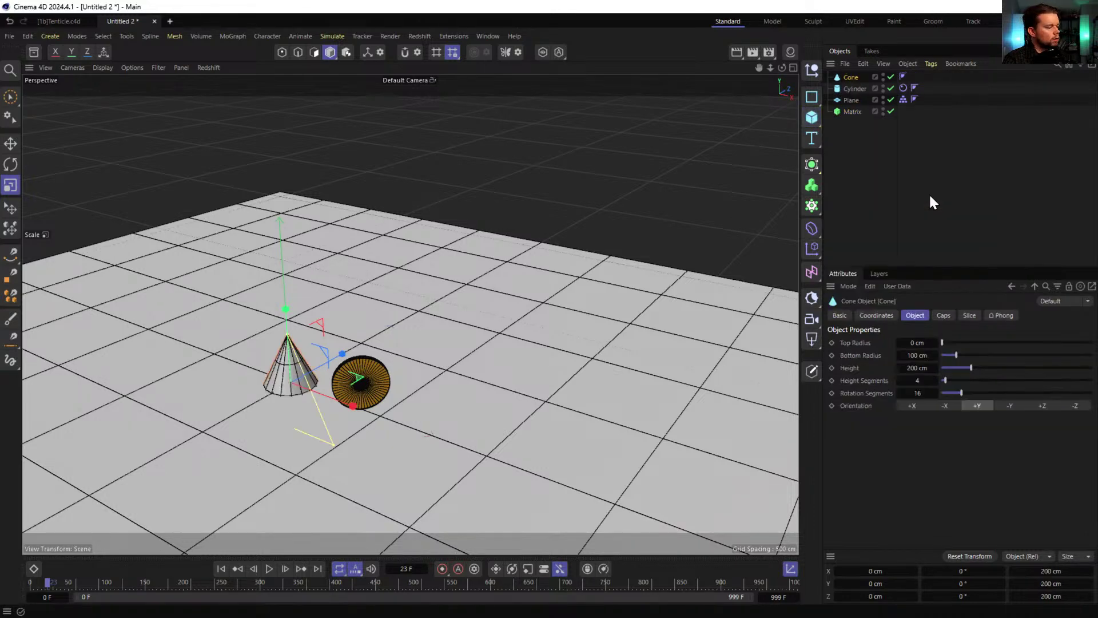
click(1012, 407)
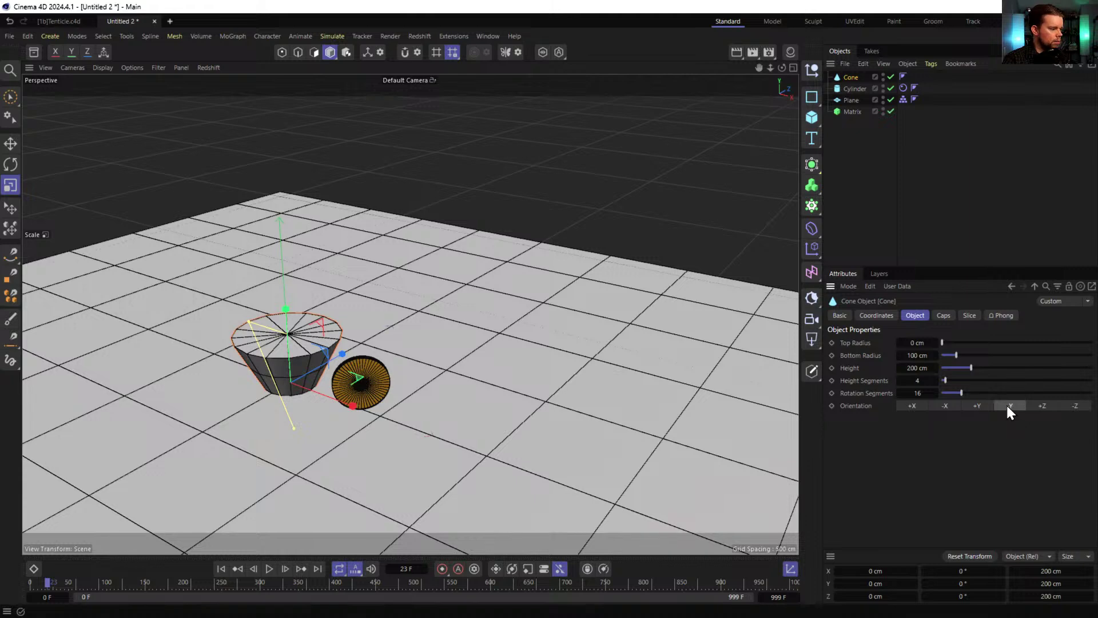
click(921, 368)
text(500)
key(shift+Tab)
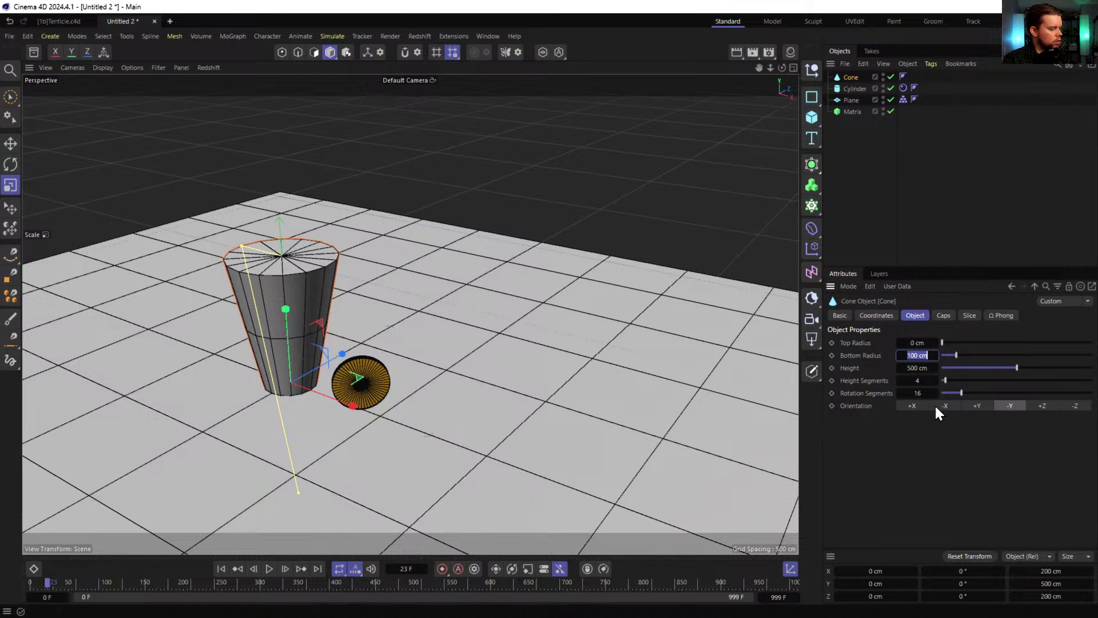
text(25)
key(Return)
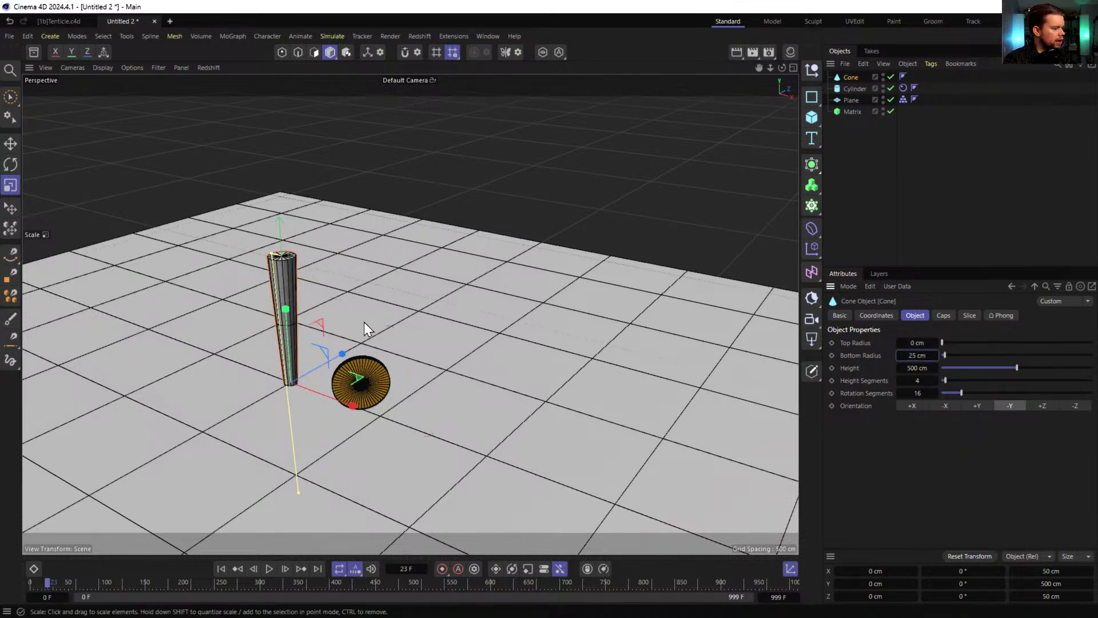
- Add a Geometry Axis deformer under the cone with Axis Y at 100%, and place the cone below the Matrix in the hierarchy
click(221, 569)
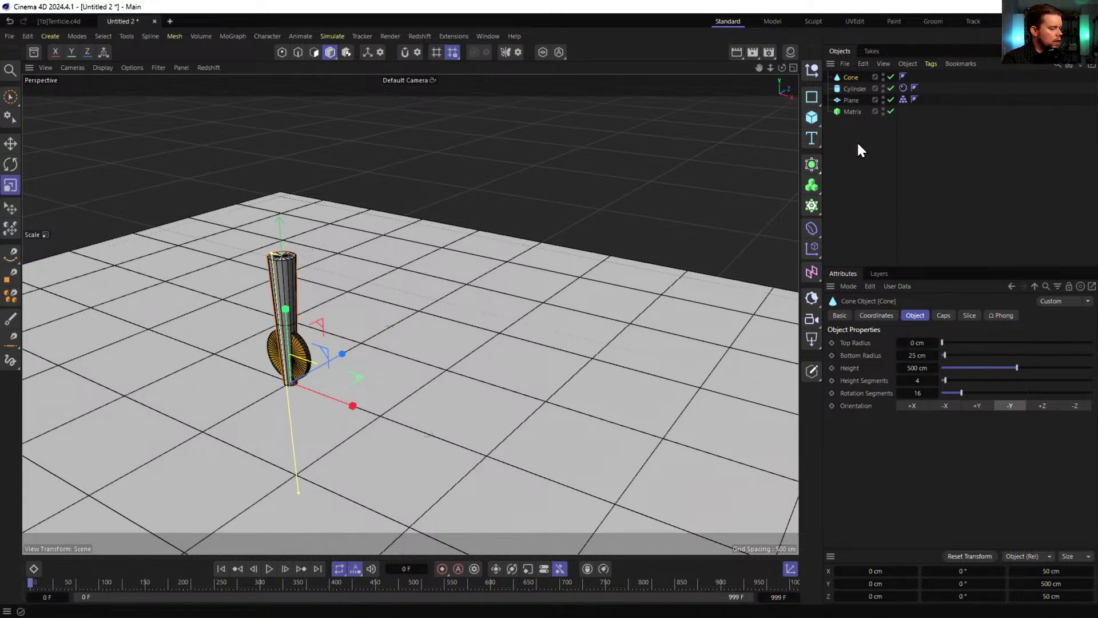
key(shift+c)
text(axis)
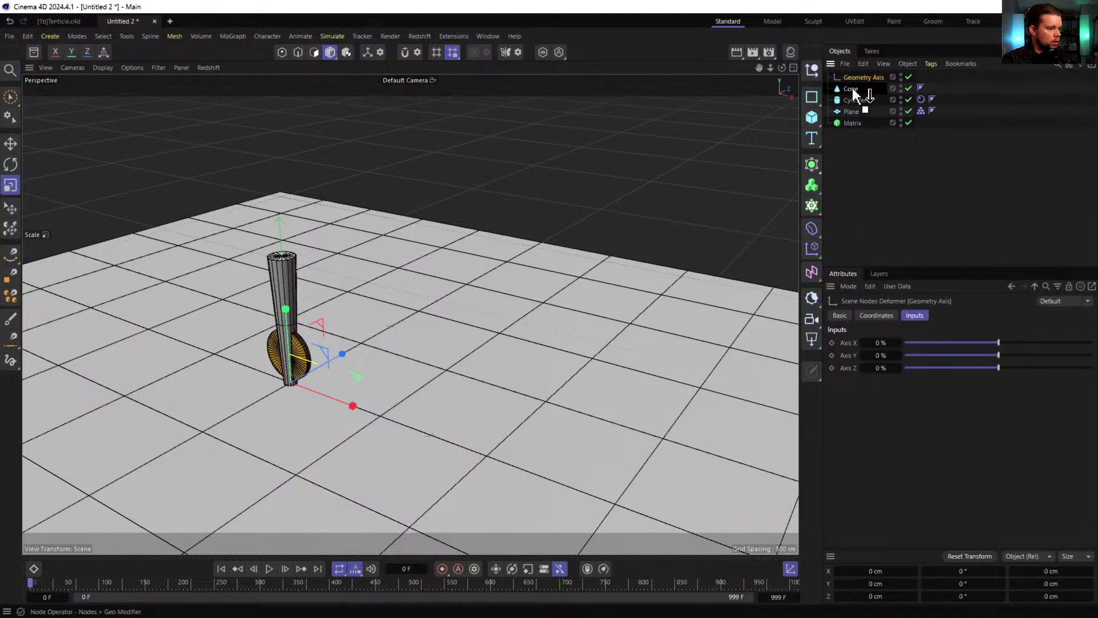
drag(980, 355, 1092, 355)
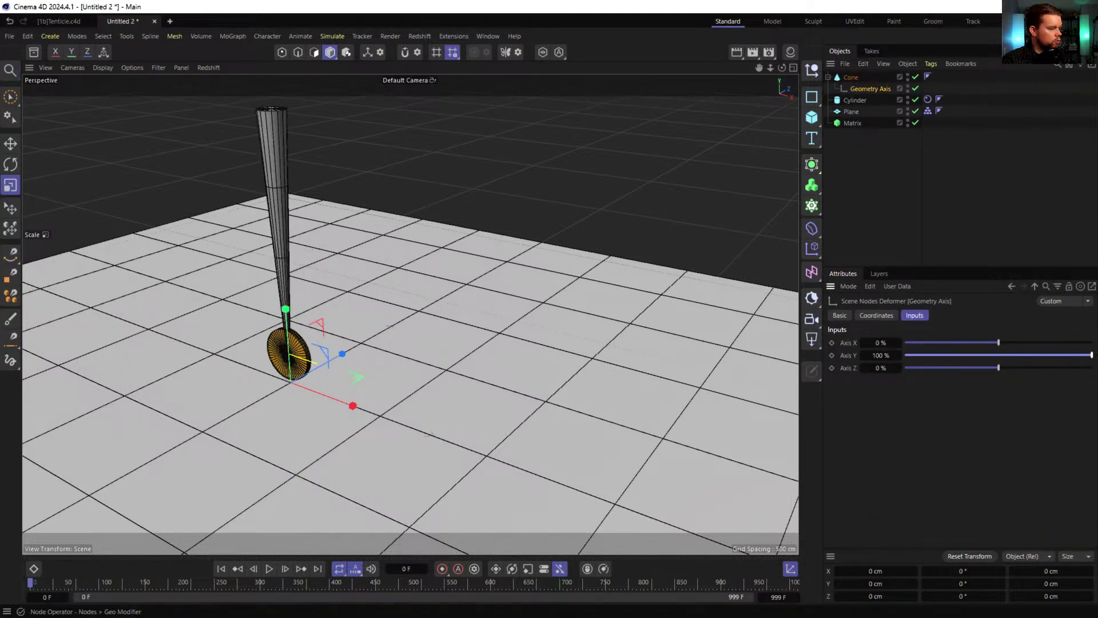
alt+drag(284, 352, 309, 343)
drag(849, 77, 841, 128)
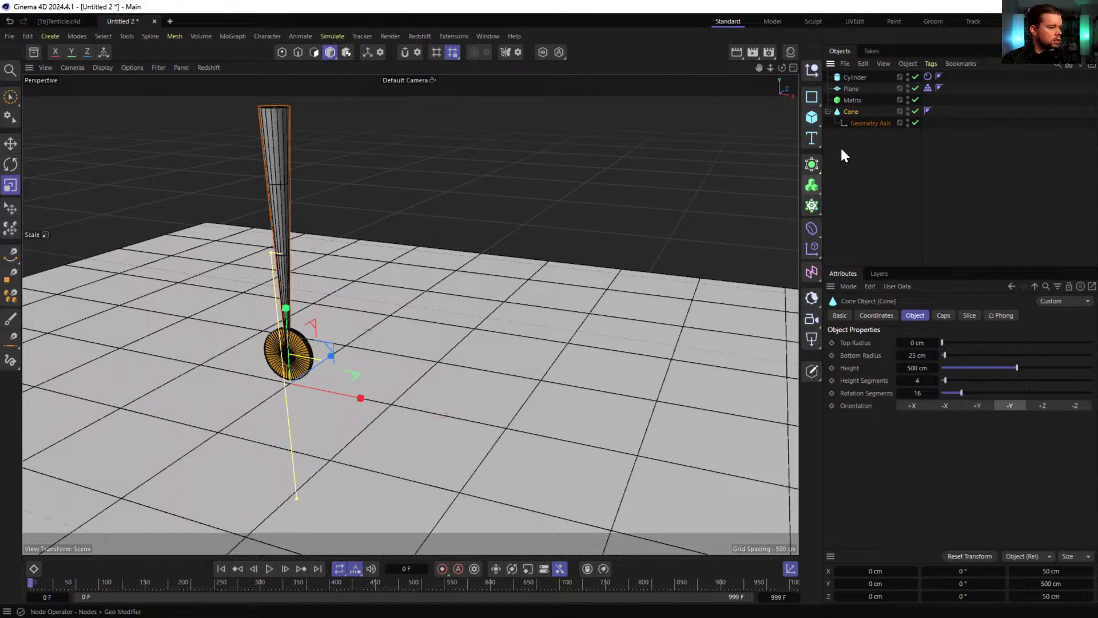
- Try the Matrix in Linear mode with a count of 1, and delete the Matrix
click(854, 99)
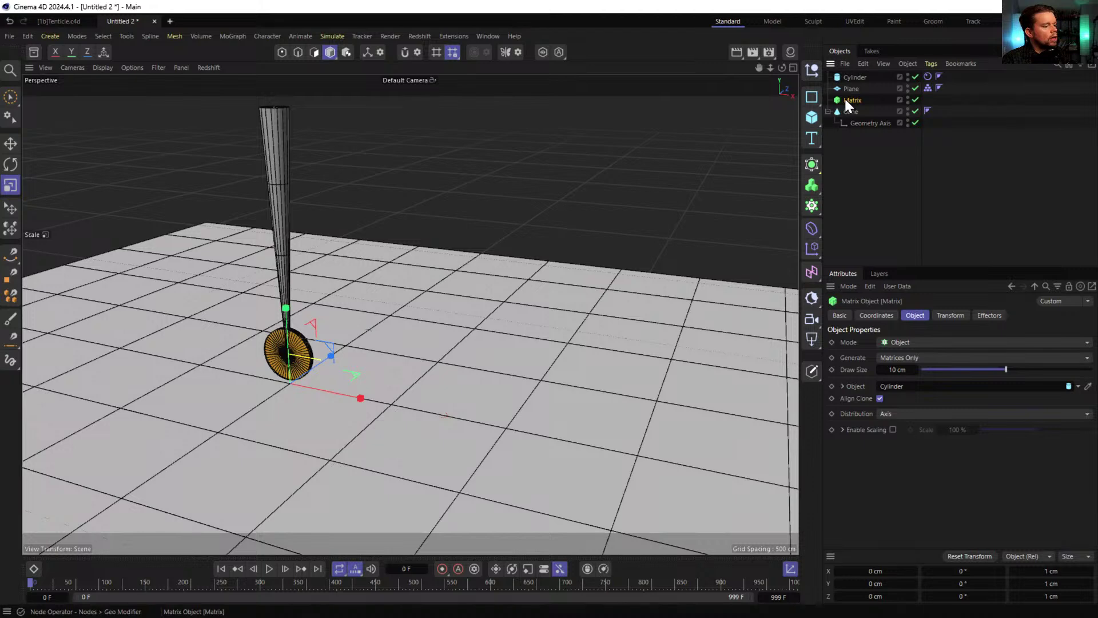
click(909, 343)
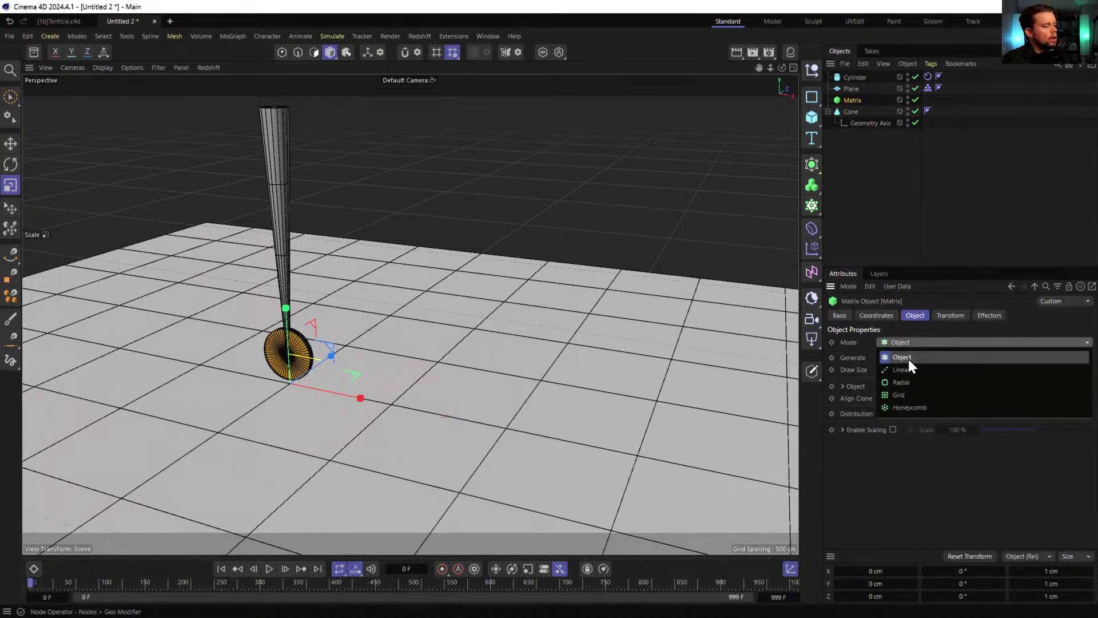
click(908, 370)
click(887, 386)
text(1)
key(Return)
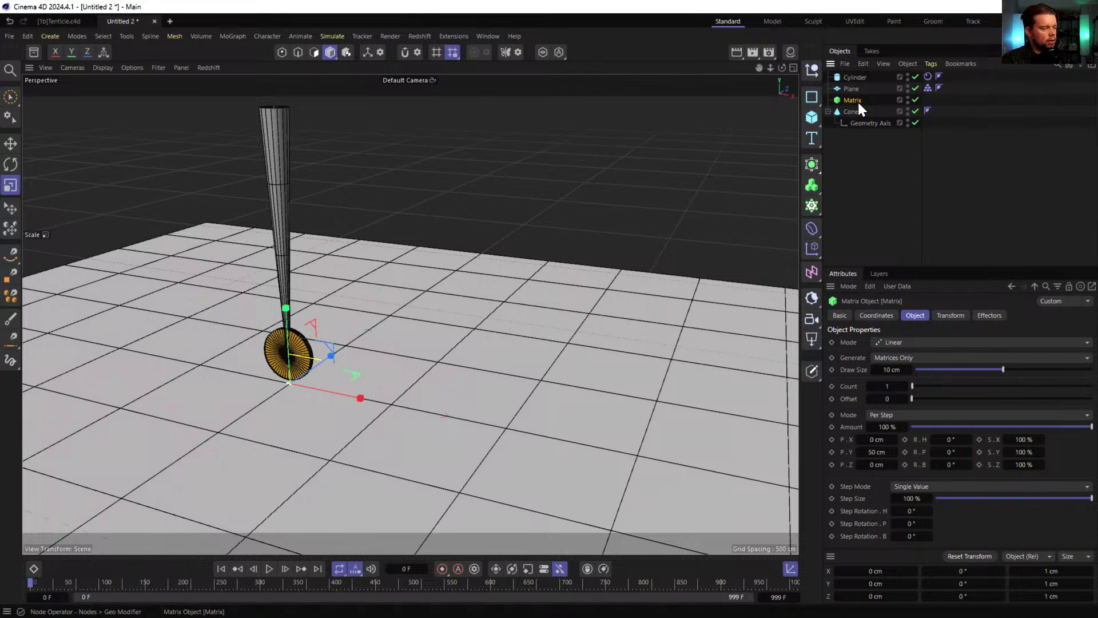
key(Delete)
- Add a null with a Constraint tag and enable a Transform constraint that targets the cylinder
click(813, 70)
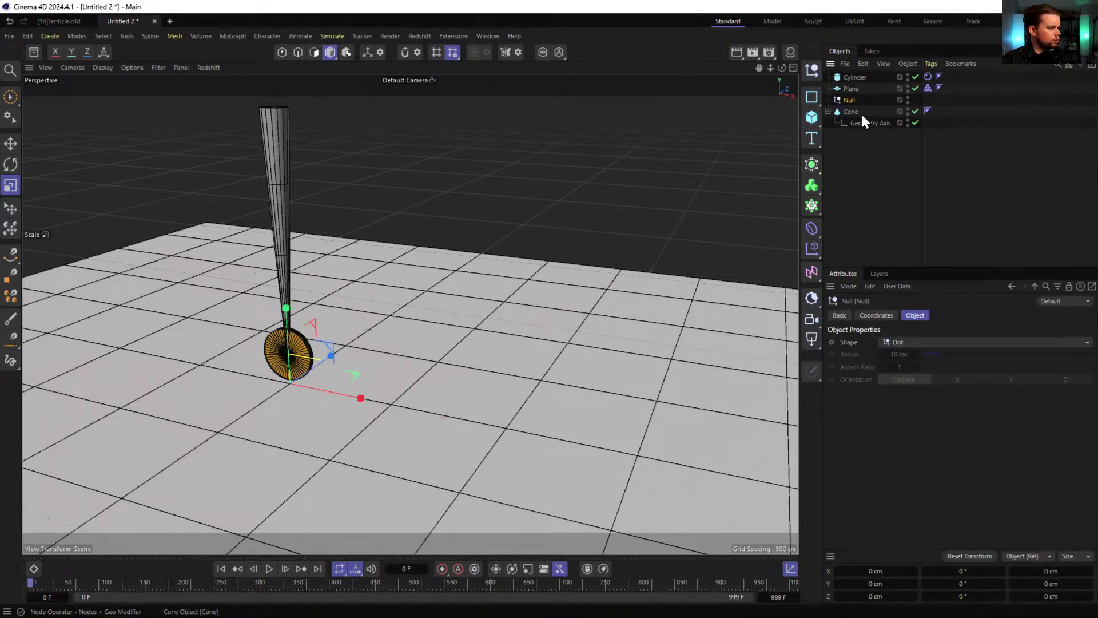
right_click(846, 99)
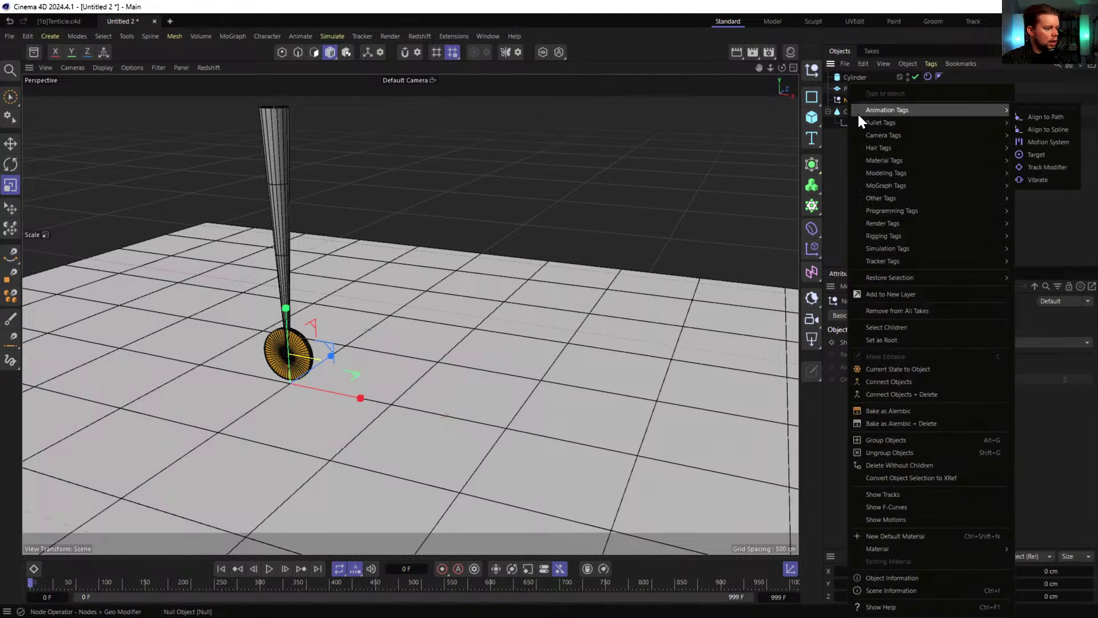
mouse_move(894, 237)
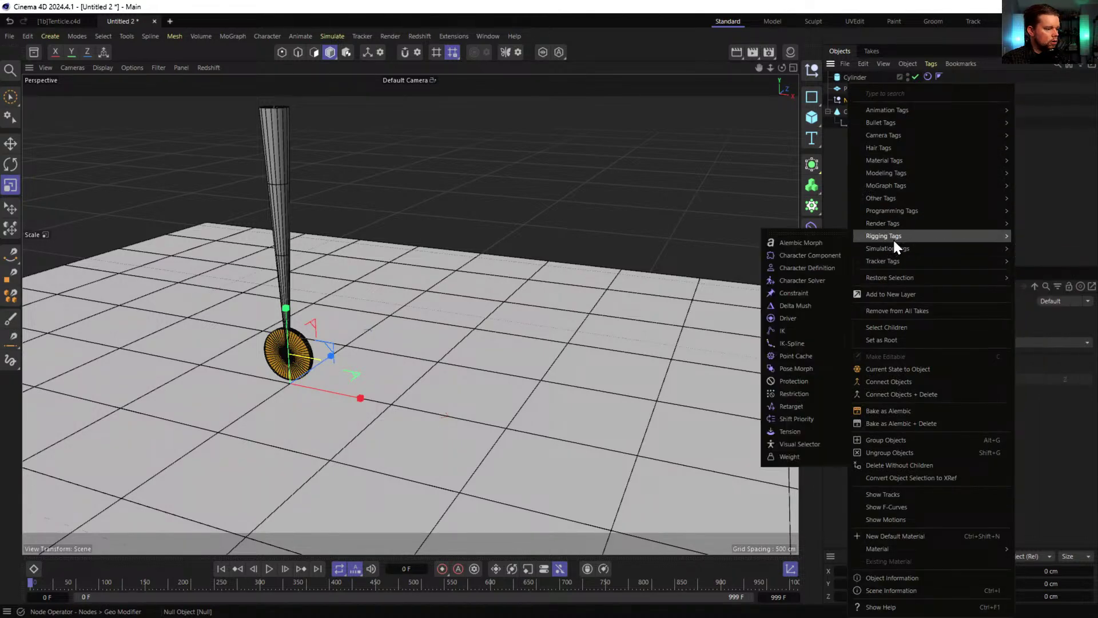
click(804, 295)
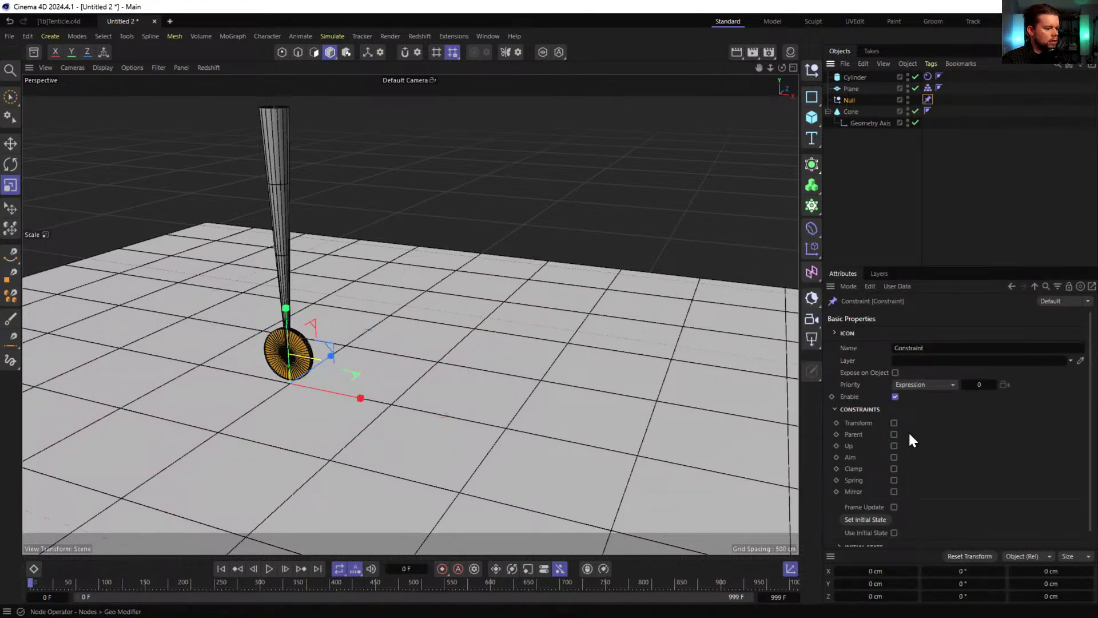
click(894, 423)
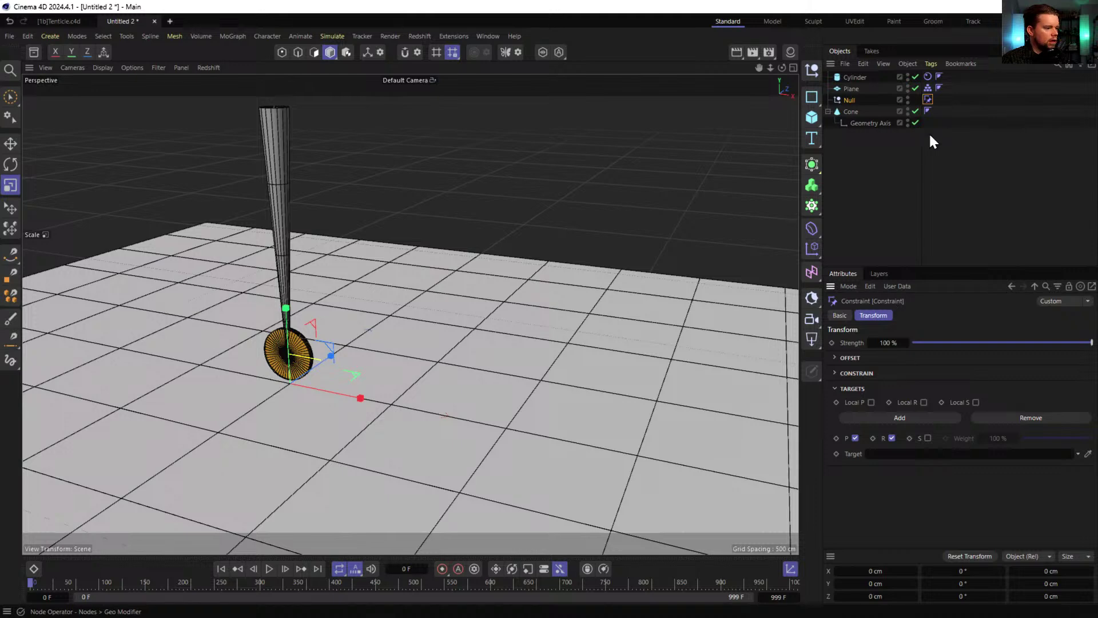
drag(847, 78, 885, 457)
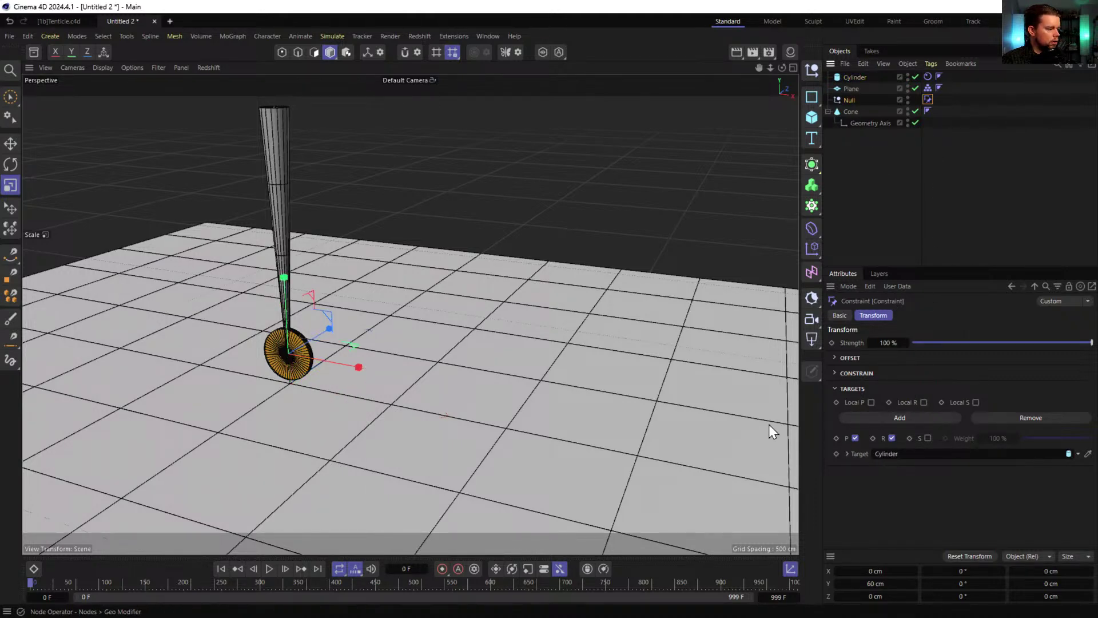
- Play the simulation to check how the constrained null follows the cylinder, and return to the first frame
click(850, 100)
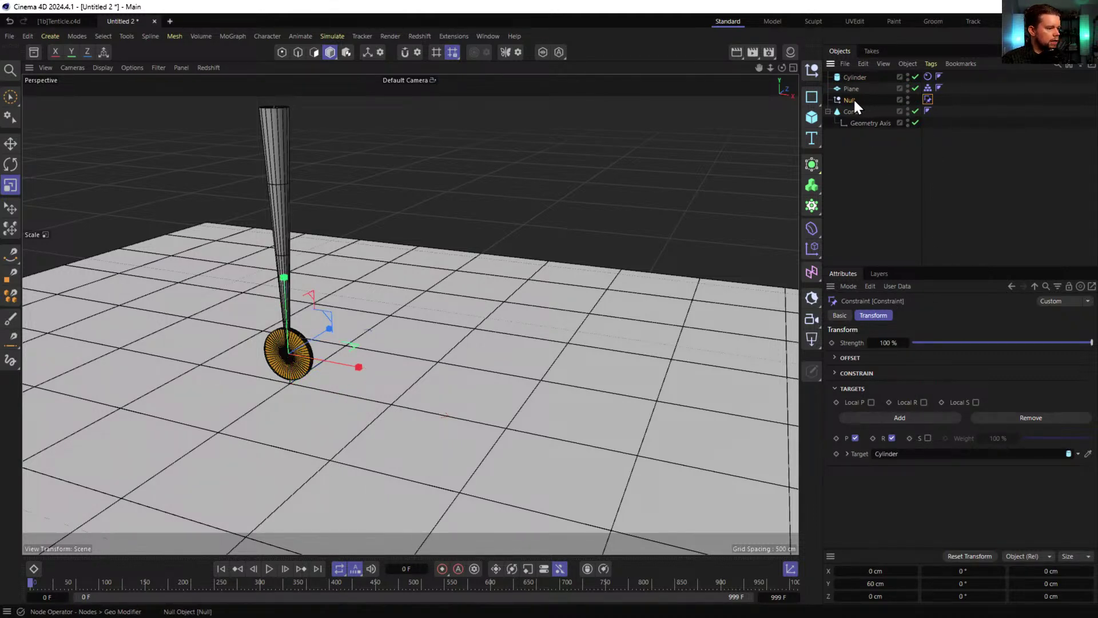
click(269, 568)
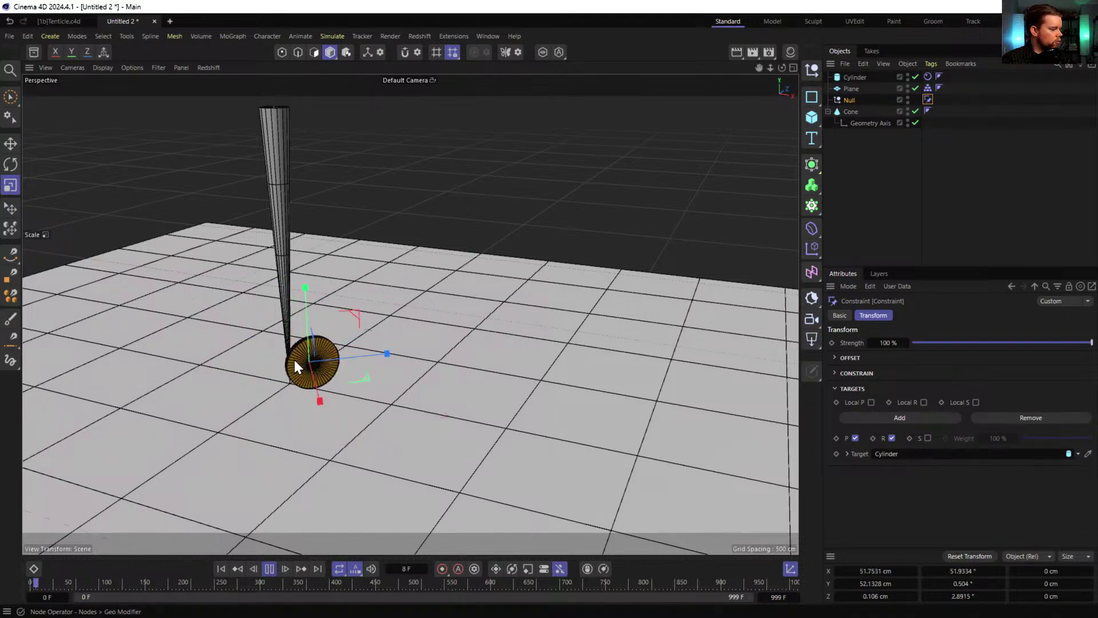
click(269, 569)
click(221, 569)
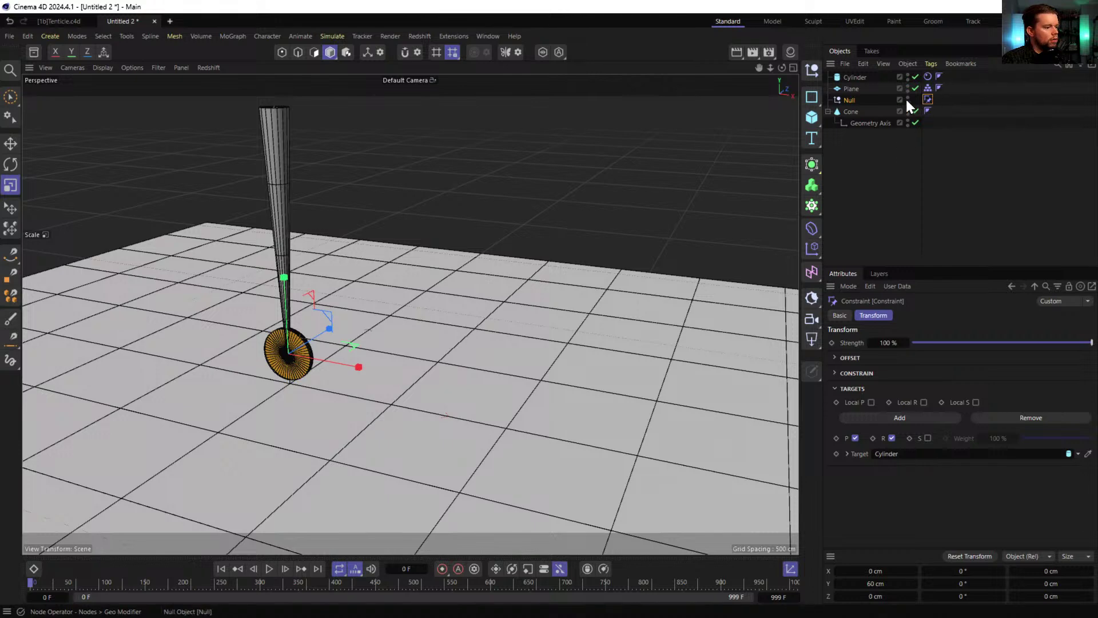
click(852, 111)
right_click(848, 112)
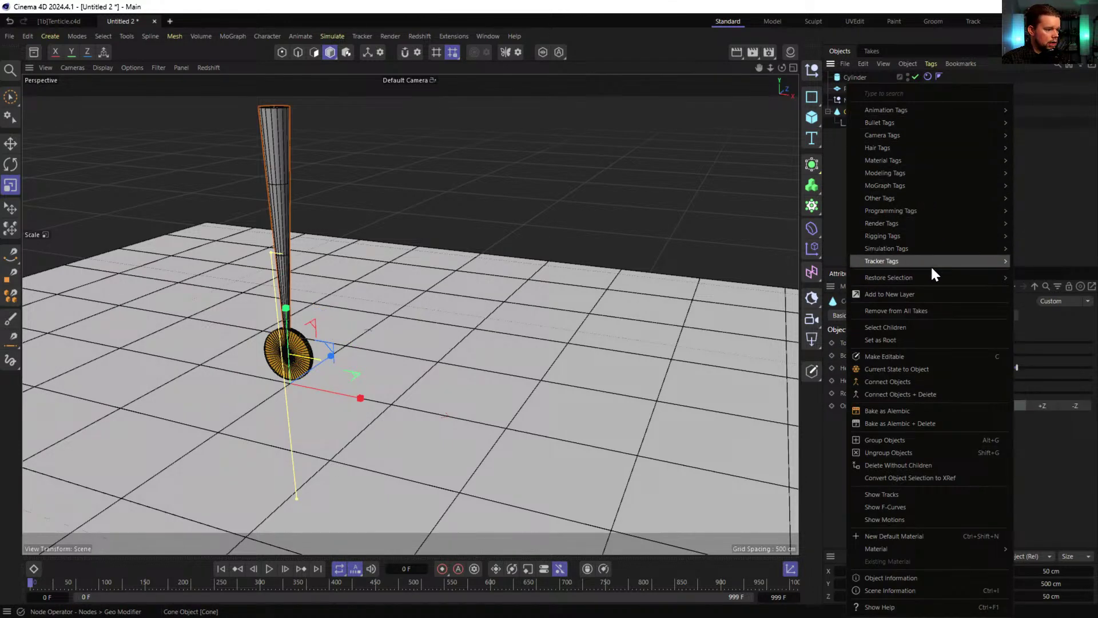
mouse_move(905, 236)
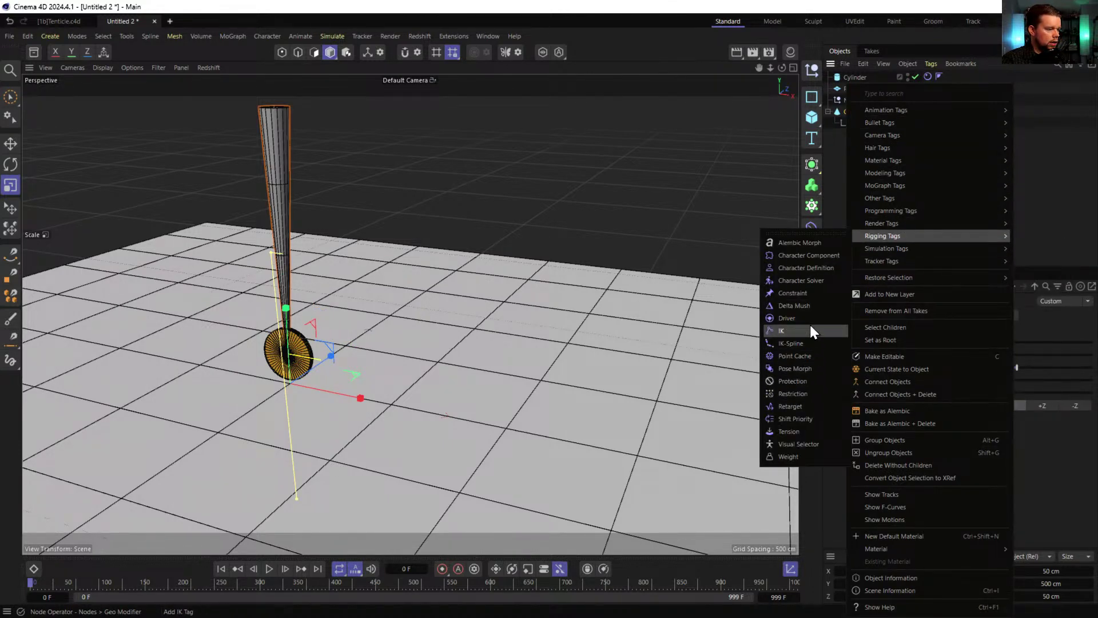
click(1056, 144)
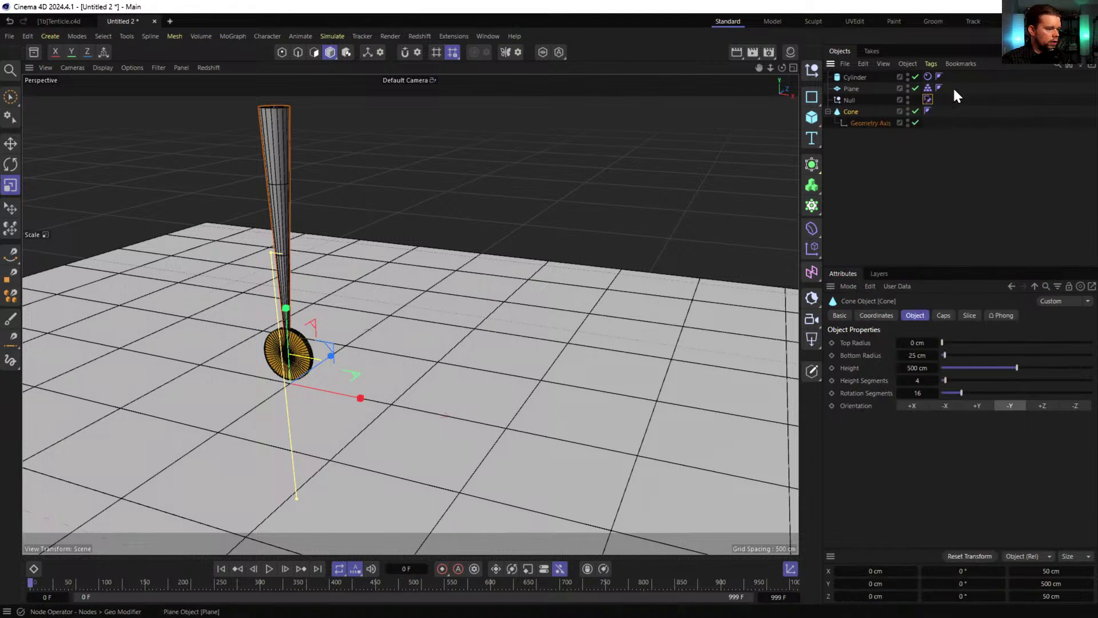
- Copy the null's Transform constraint to the cone with rotation turned off, and play the simulation
click(940, 111)
click(892, 439)
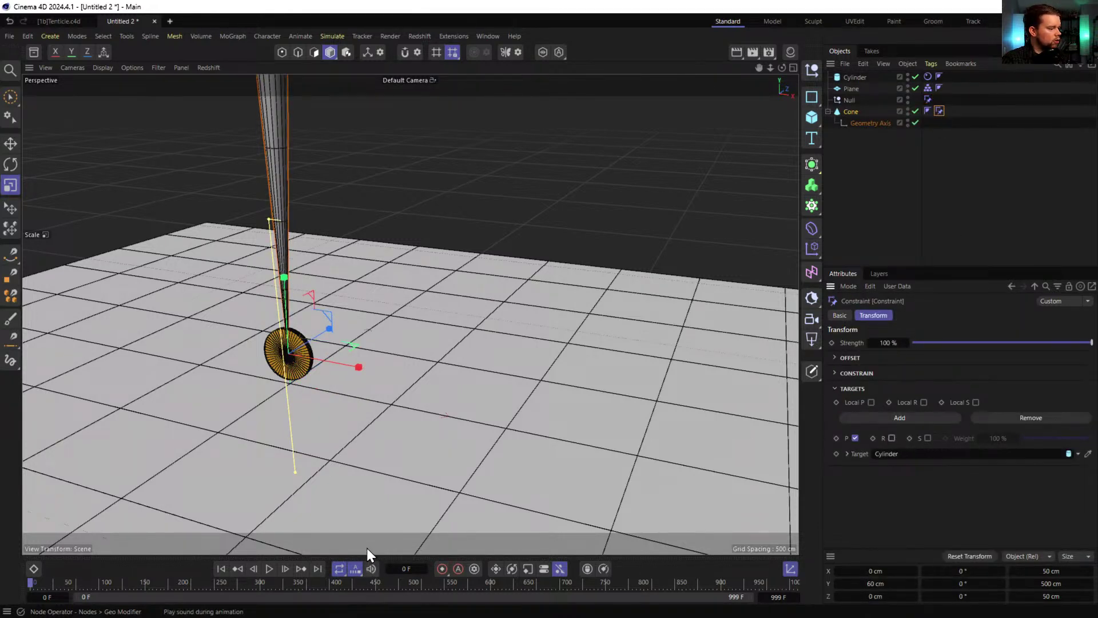
click(272, 568)
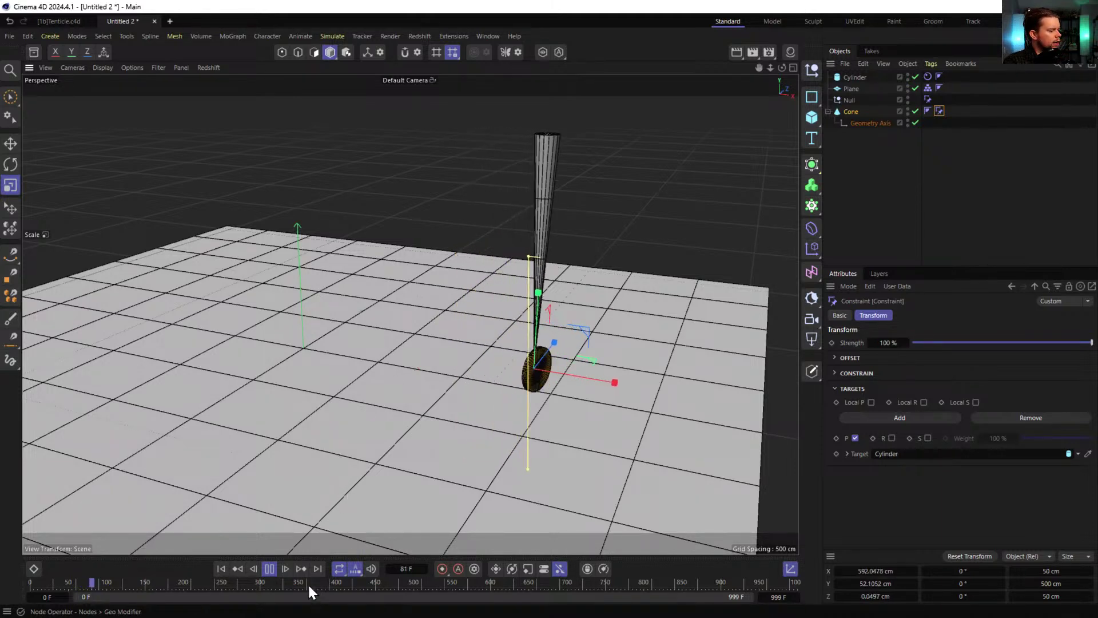
click(268, 568)
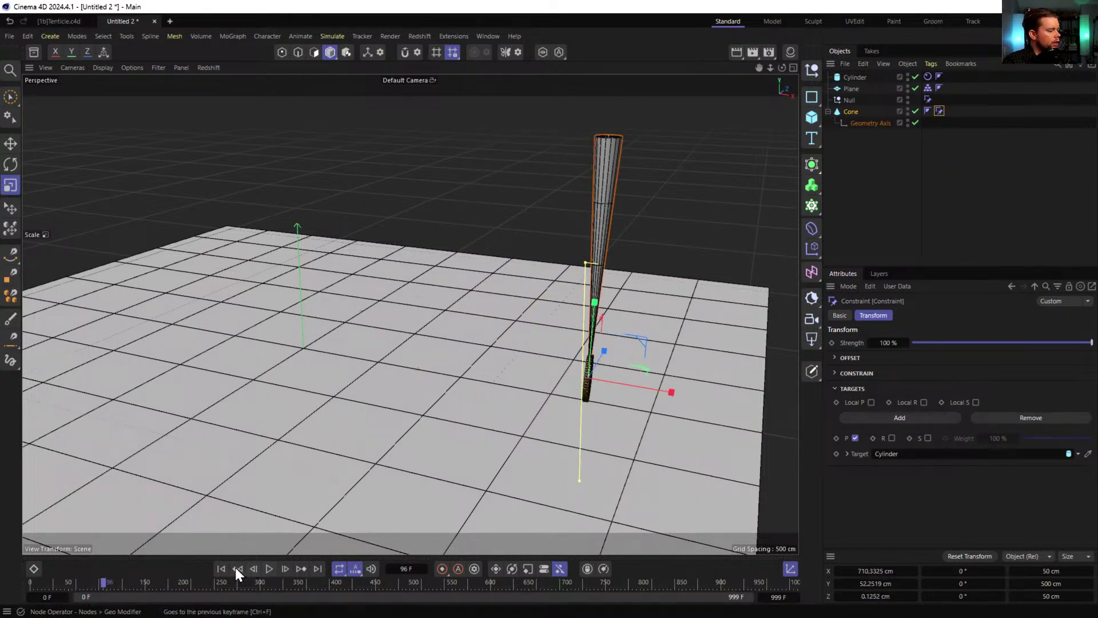
- Return to the first frame and set the cone's height segments to 12
click(221, 568)
click(850, 89)
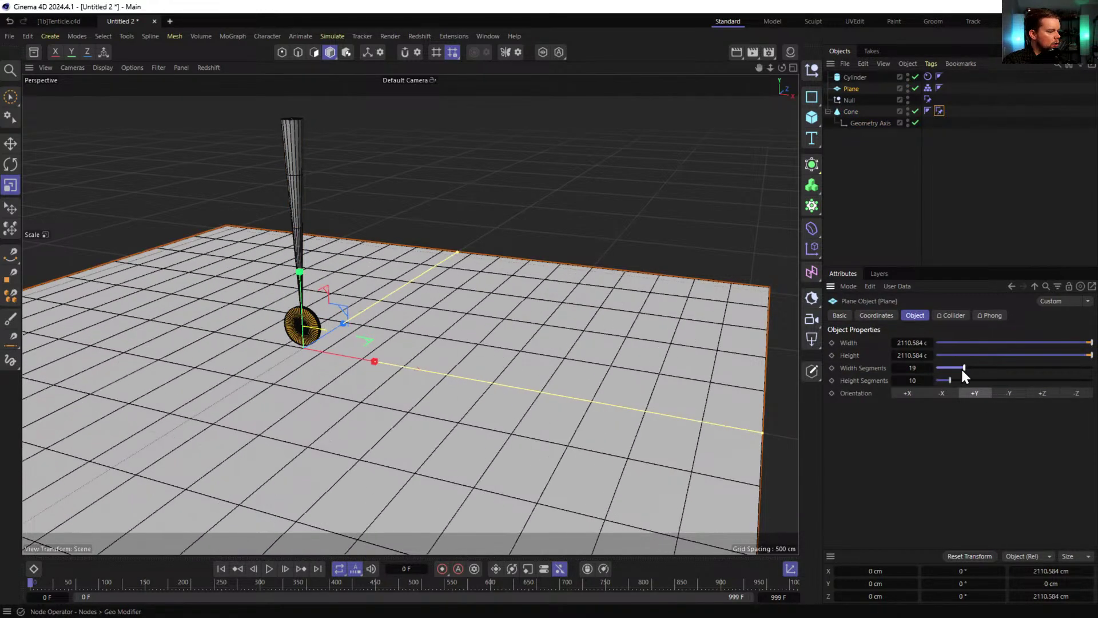
click(849, 111)
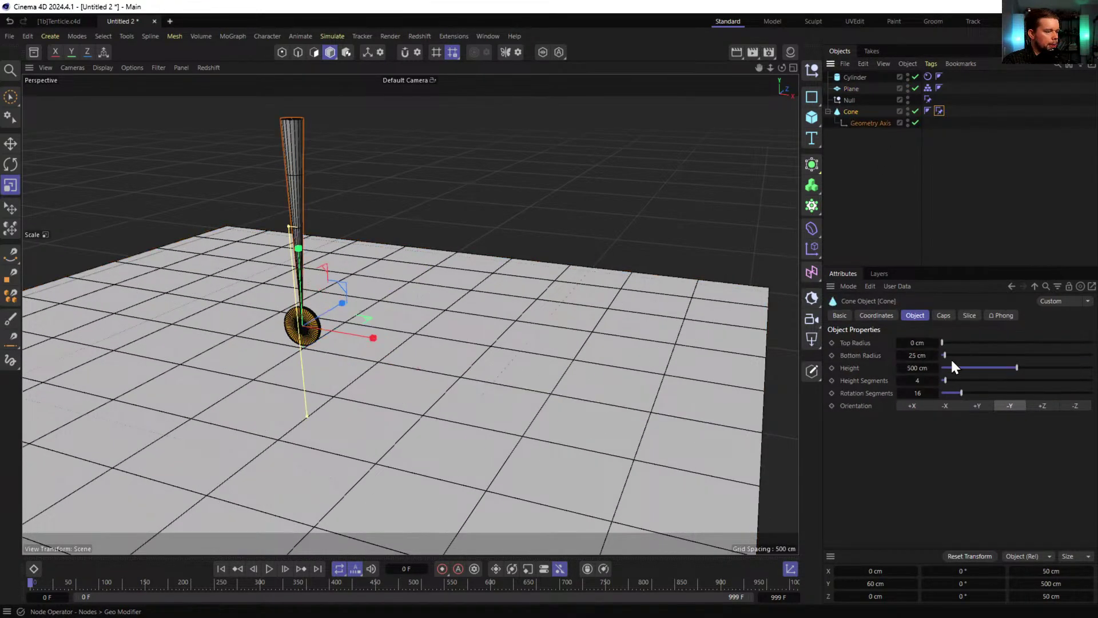
drag(945, 380, 958, 380)
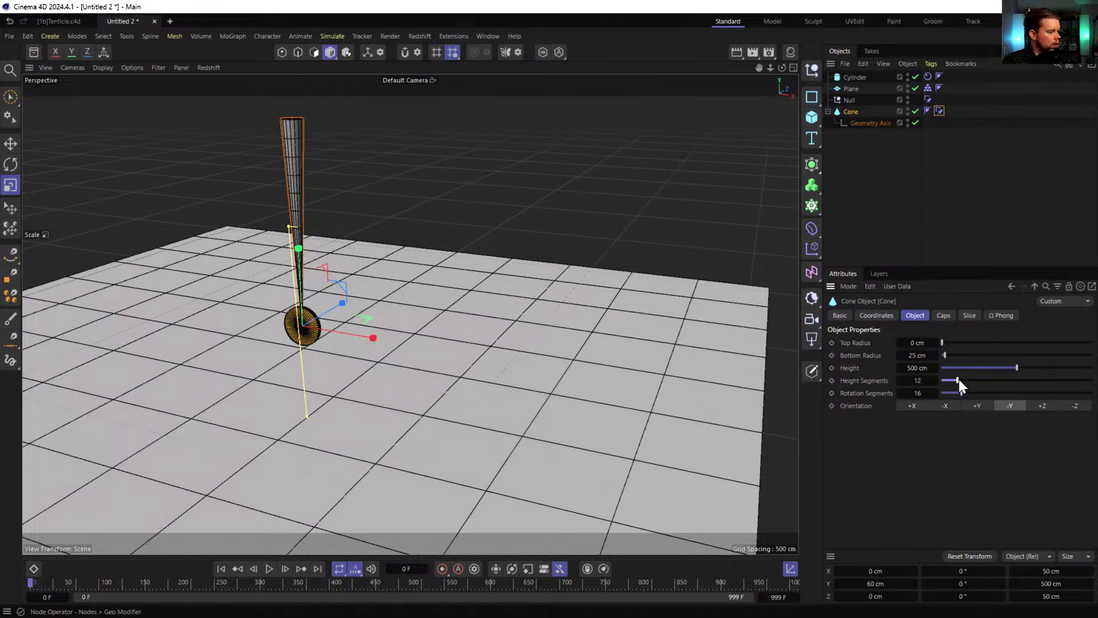
- Add a Taper deformer as the cone's first child, above Geometry Axis, and fit it to the cone
click(811, 230)
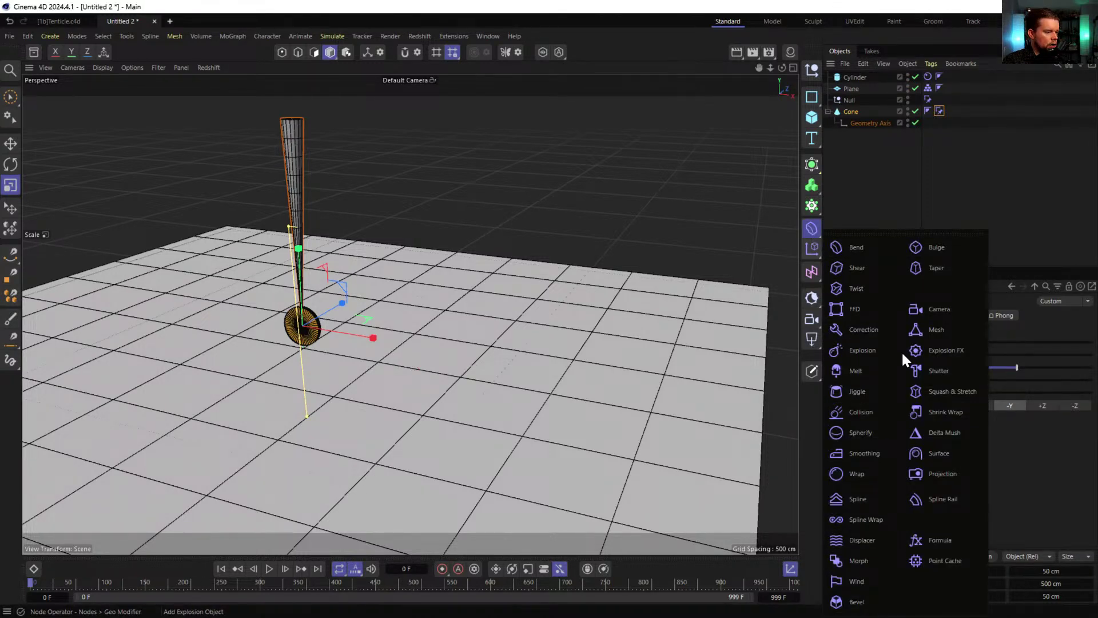
click(936, 267)
mouse_move(845, 80)
mouse_down()
mouse_move(866, 129)
mouse_move(884, 136)
mouse_up()
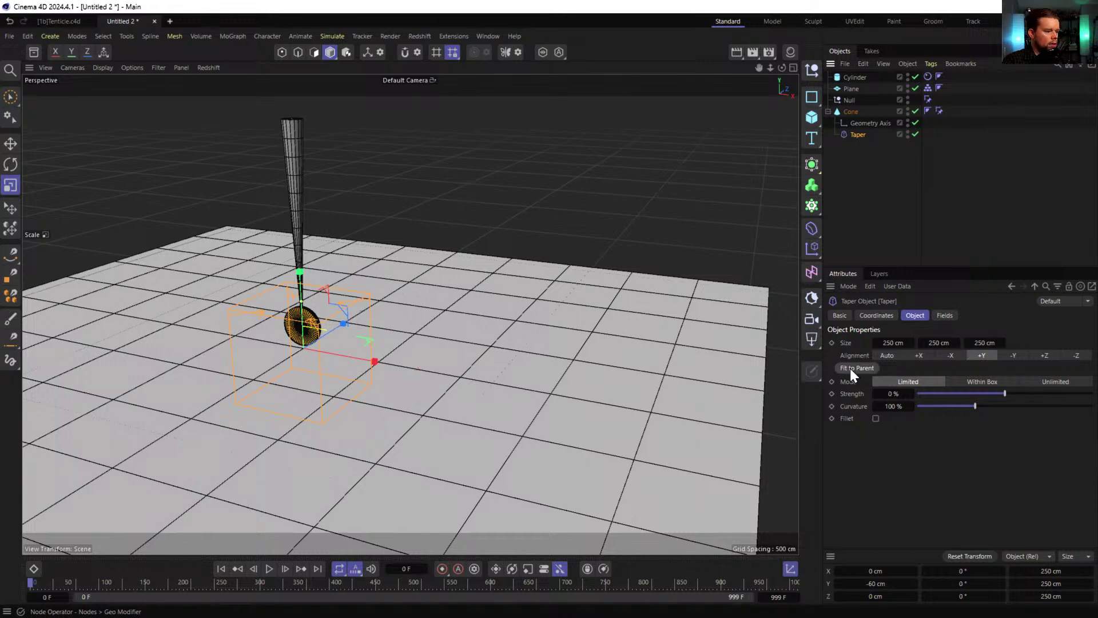
click(850, 369)
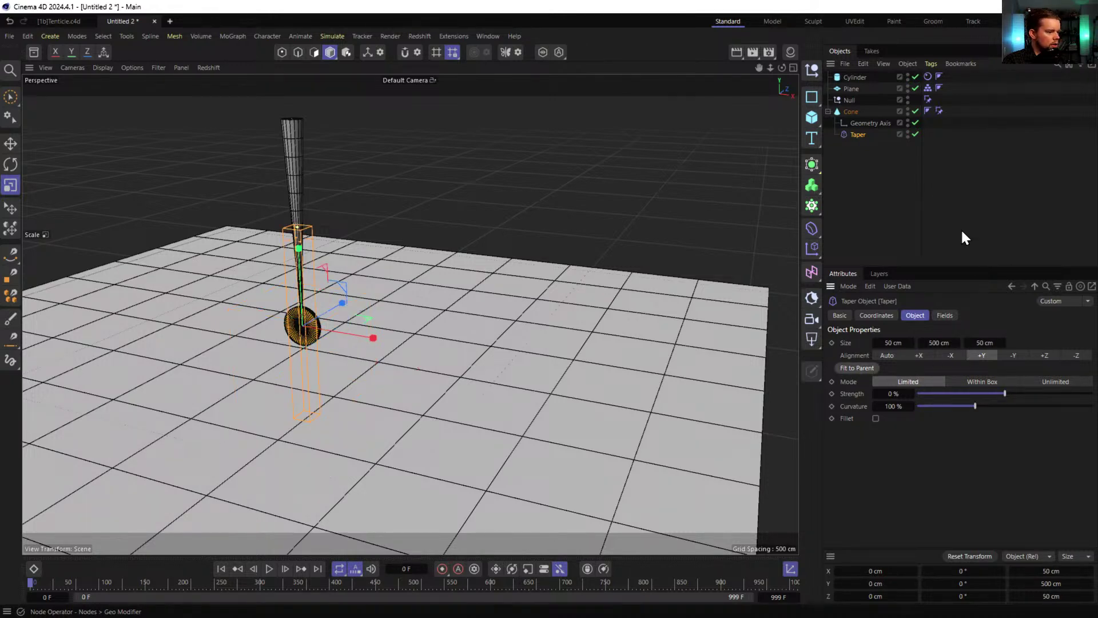
drag(861, 133, 857, 114)
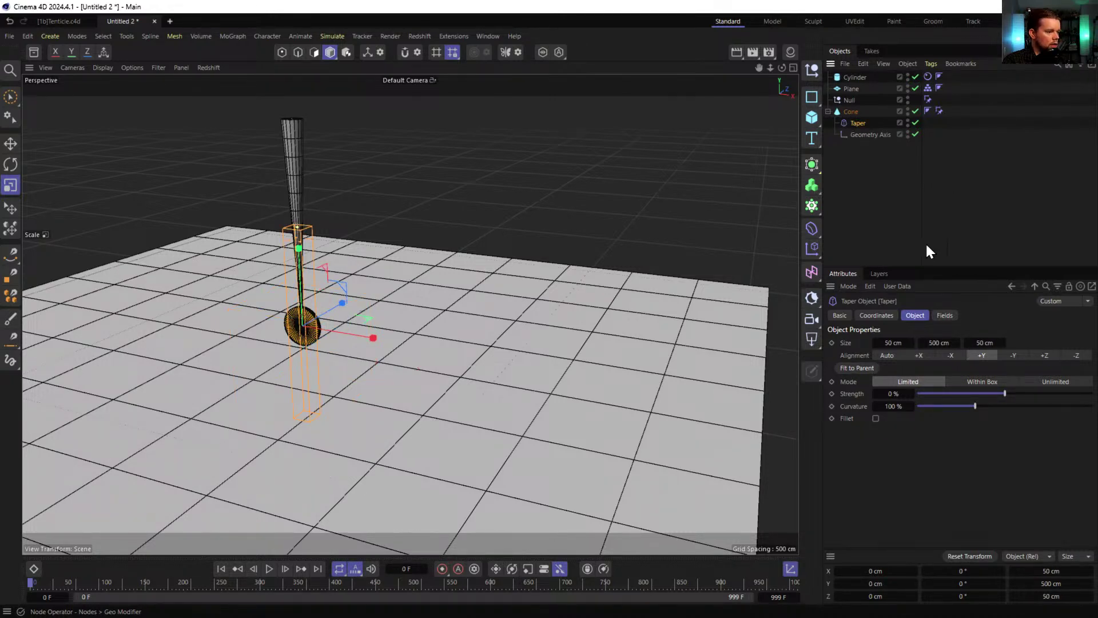
- Flare the cone's upper end by setting the Taper's strength to -288% with +Y alignment
drag(1007, 395, 1069, 397)
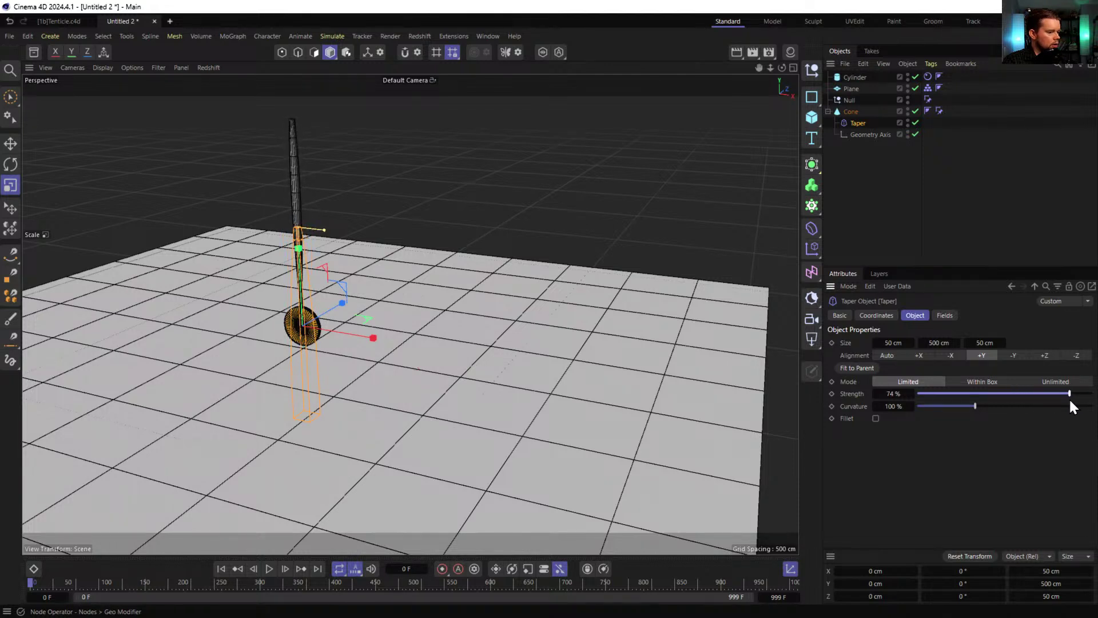
click(1013, 355)
click(860, 367)
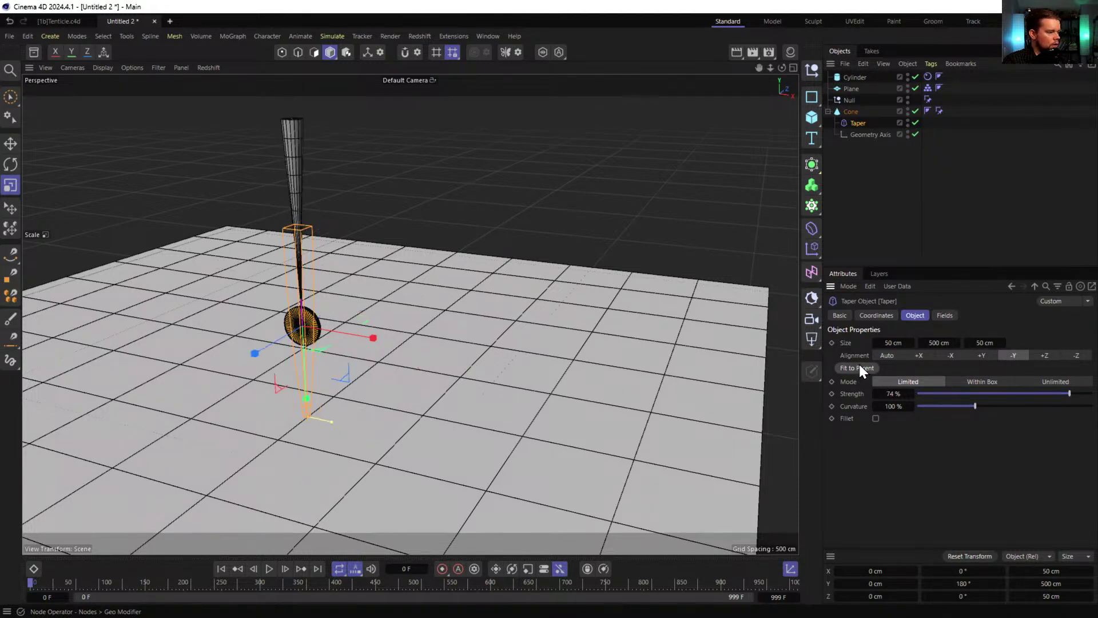
drag(1042, 398, 792, 379)
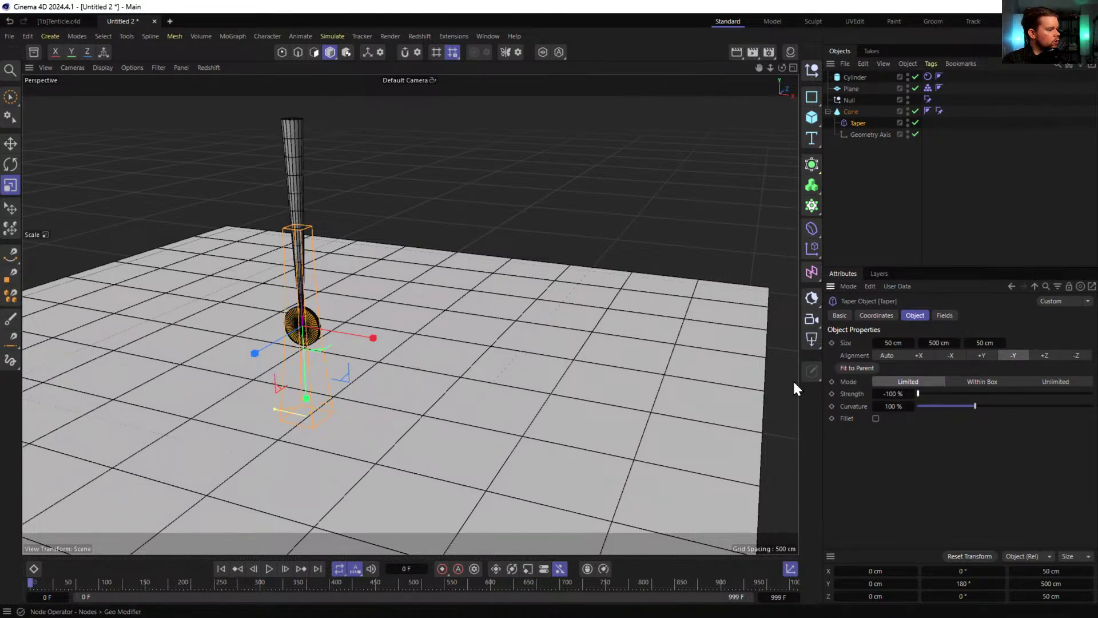
drag(909, 393, 881, 394)
click(984, 355)
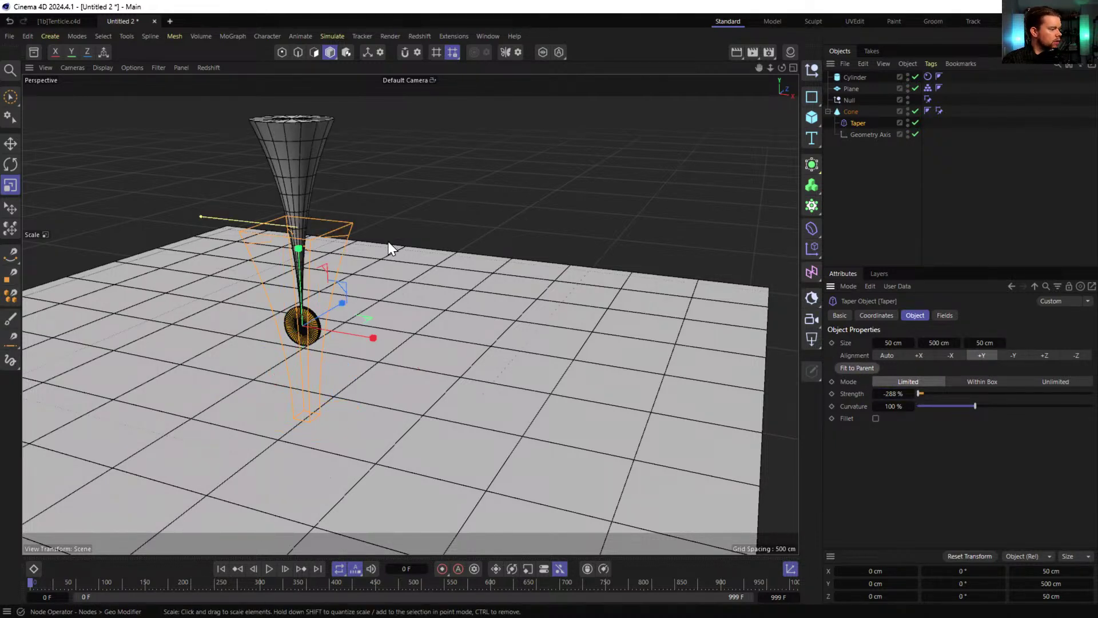
- Hide the Taper's cage in the viewport, play the simulation to check the flared cone, and return to the first frame
click(879, 186)
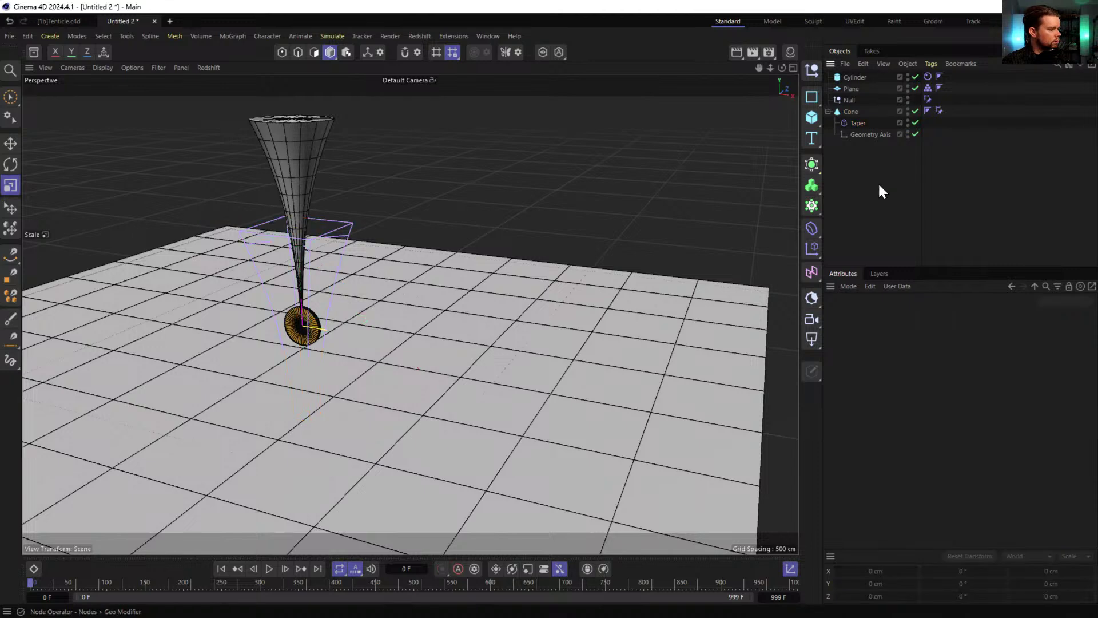
click(909, 122)
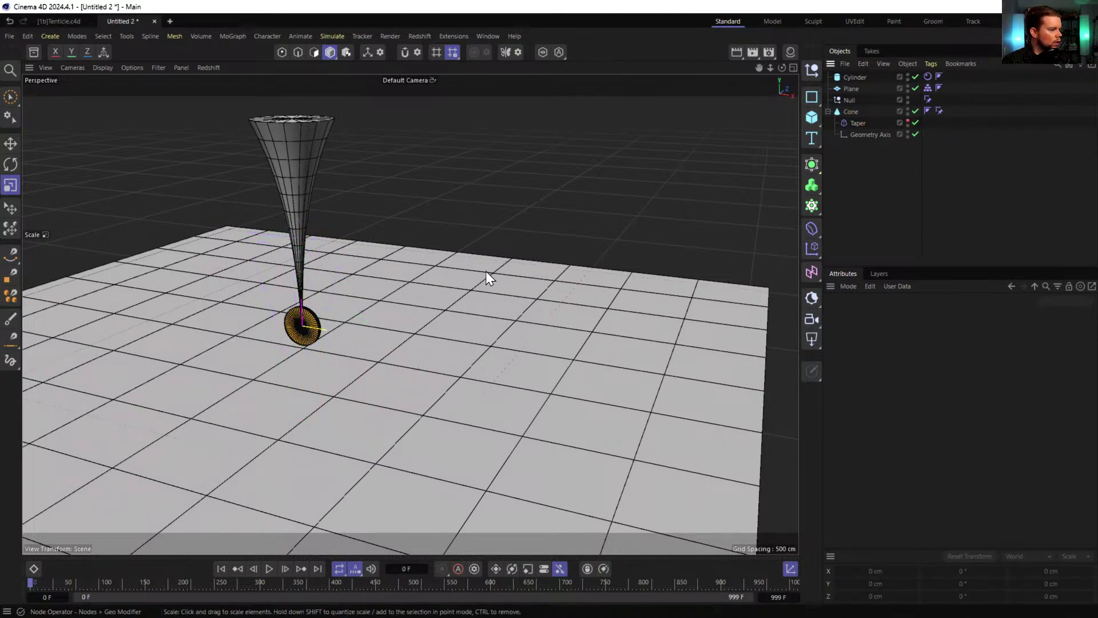
alt+right_drag(300, 290, 378, 387)
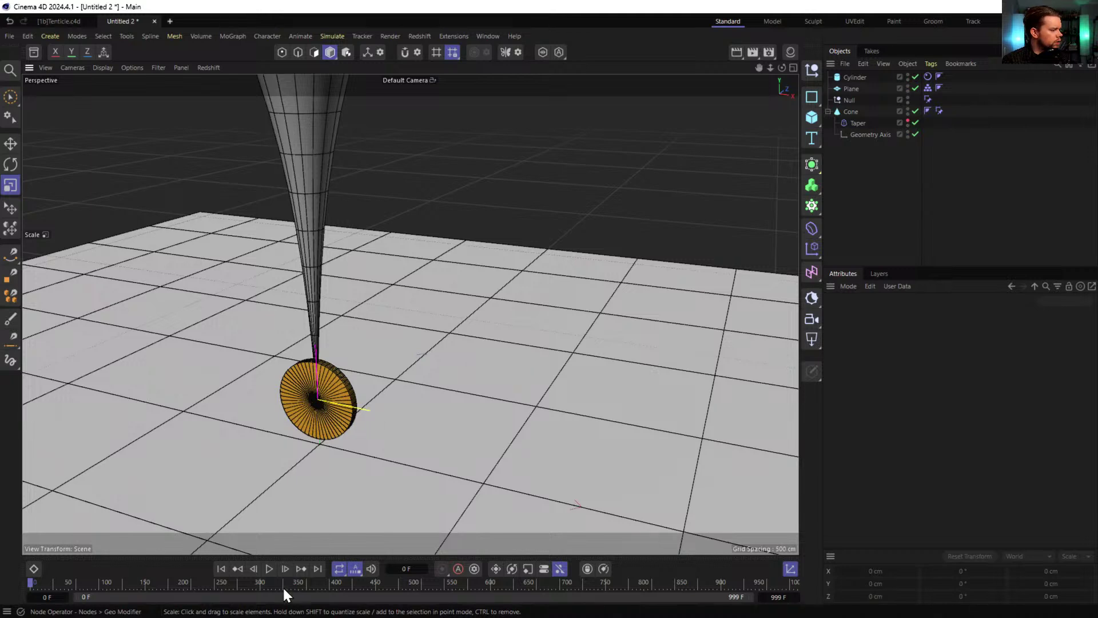
click(269, 569)
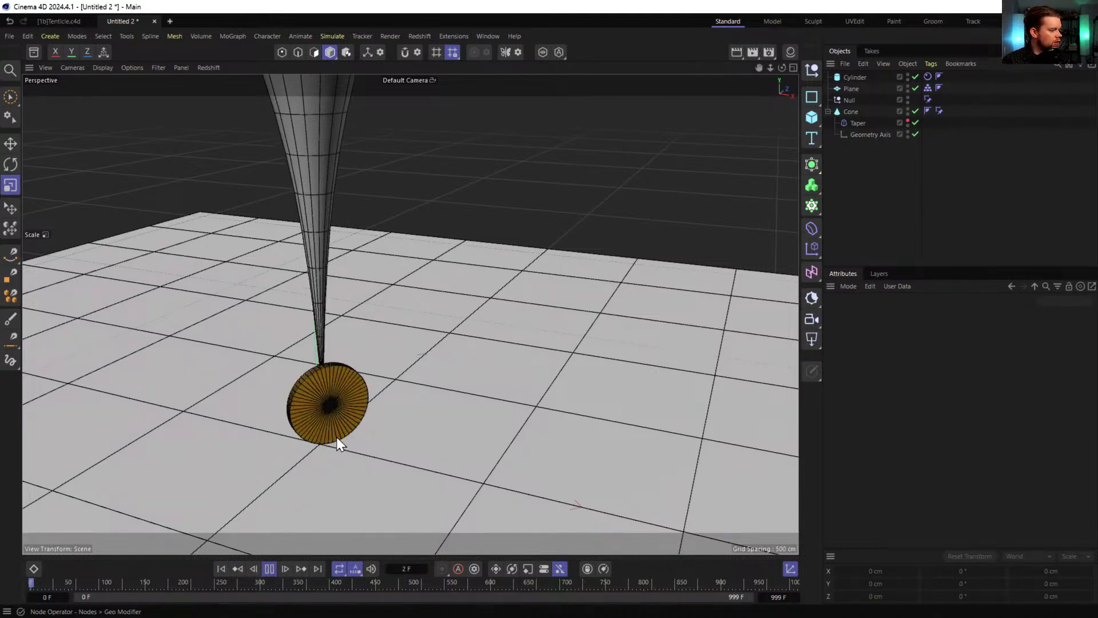
alt+right_drag(459, 483, 394, 372)
click(268, 569)
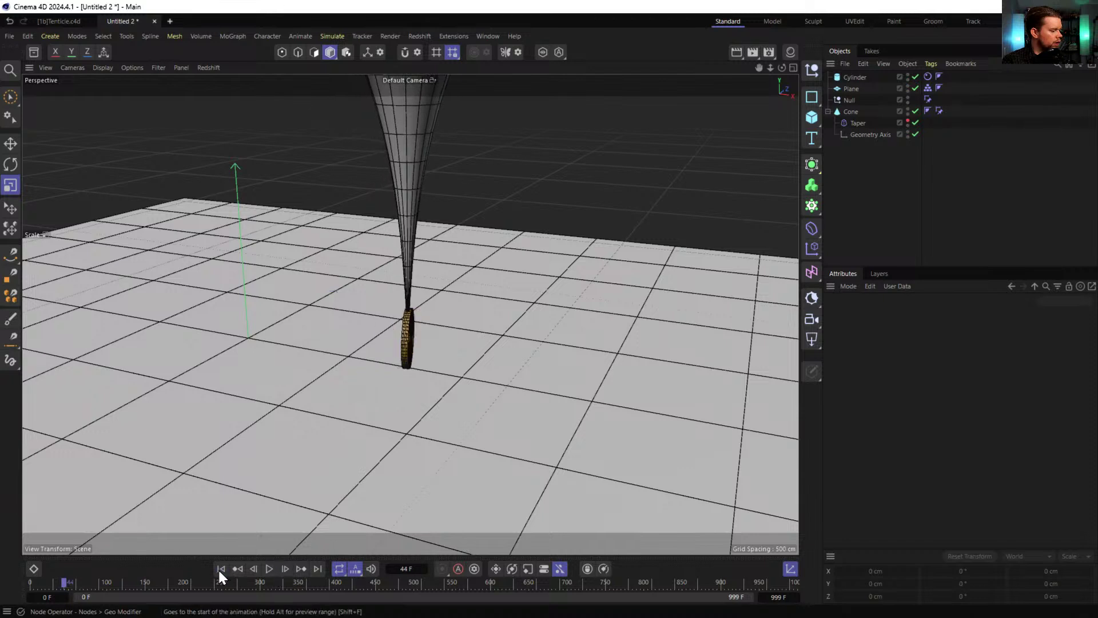
click(220, 569)
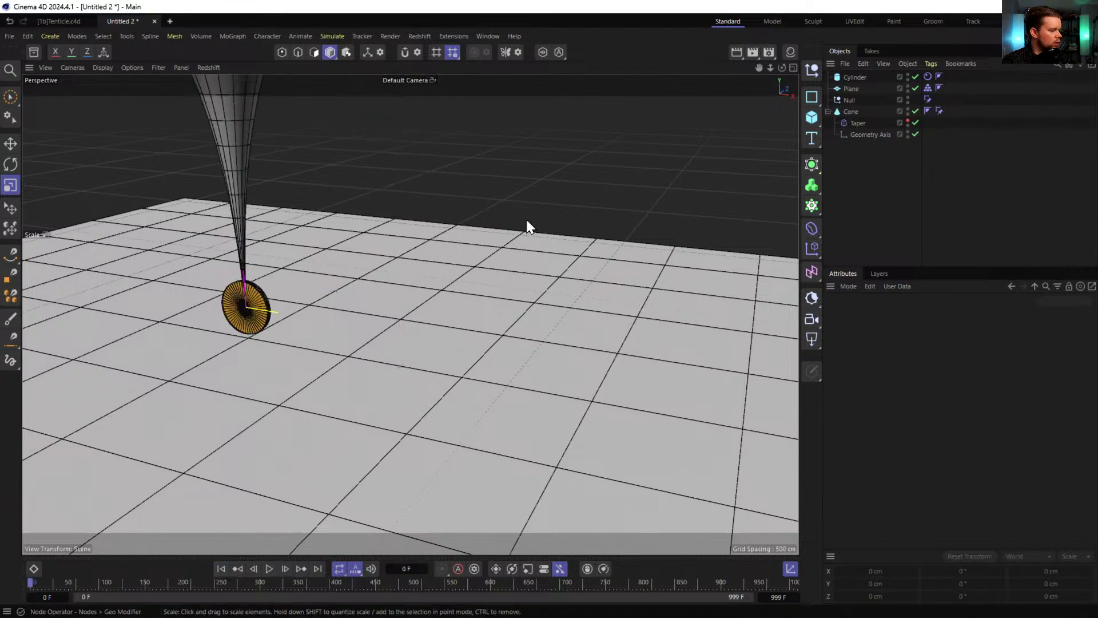
- Set the X component of the cylinder's initial angular velocity axis to 0.02, and play the simulation
click(927, 77)
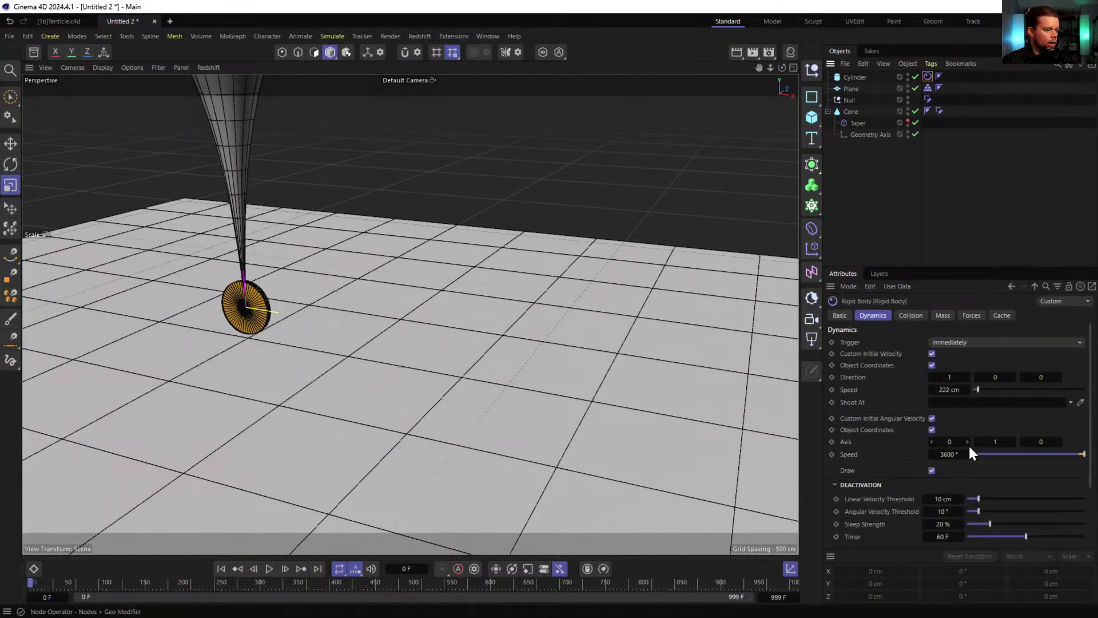
click(950, 444)
text(.01)
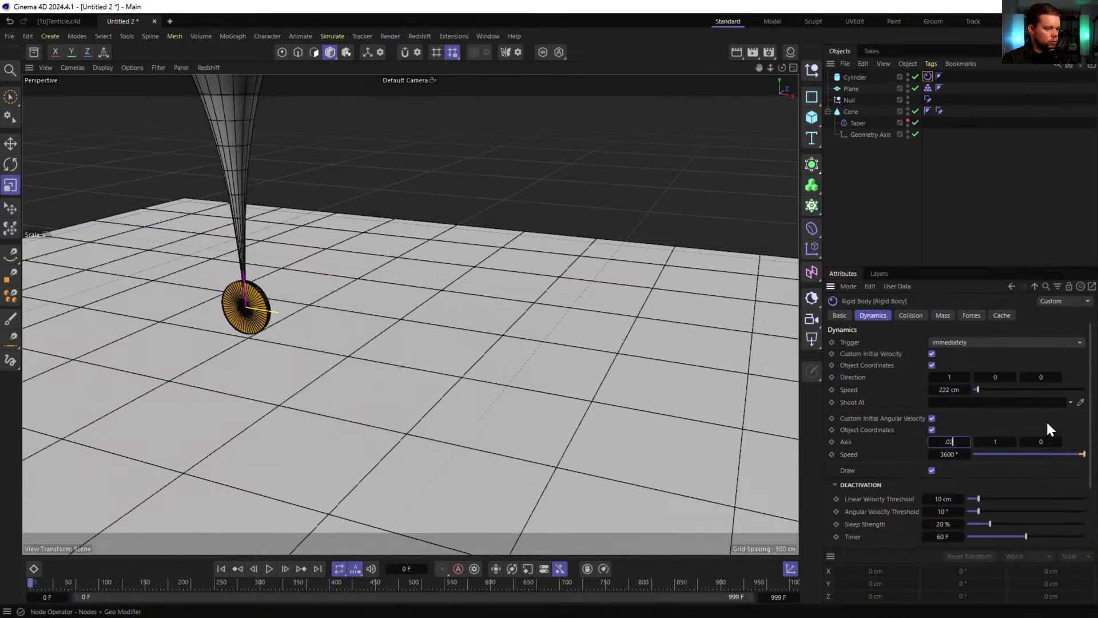
key(Return)
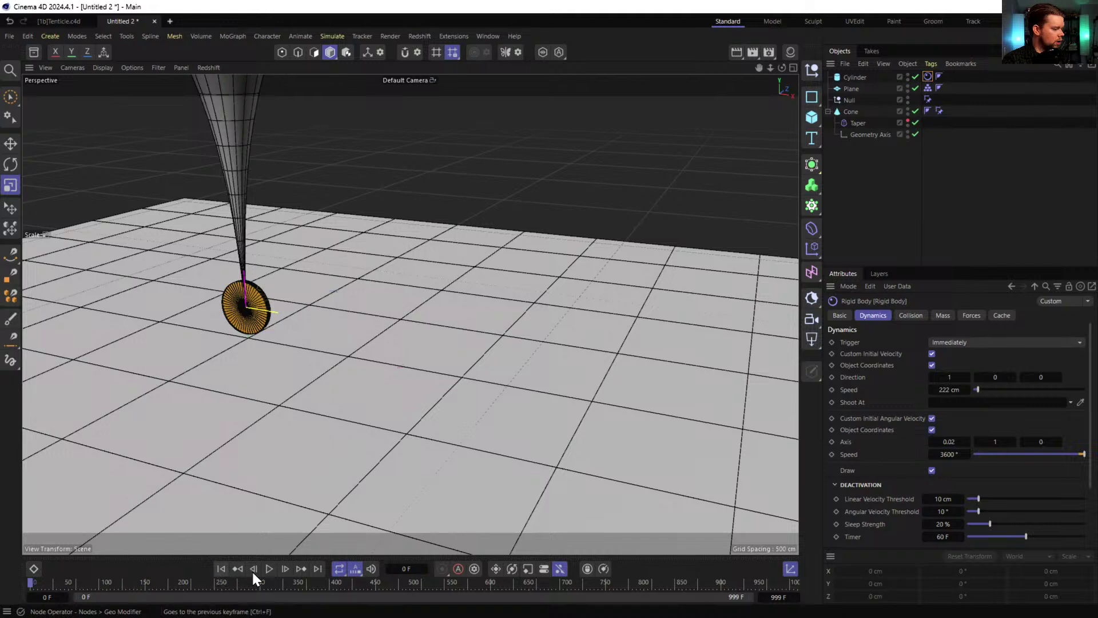
click(269, 569)
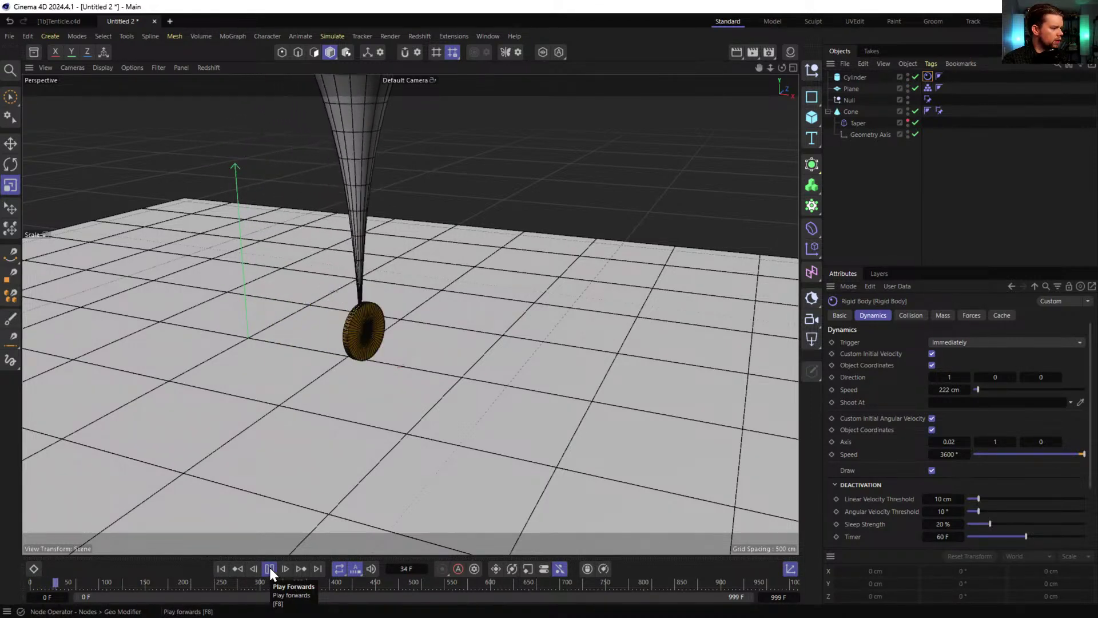
click(270, 568)
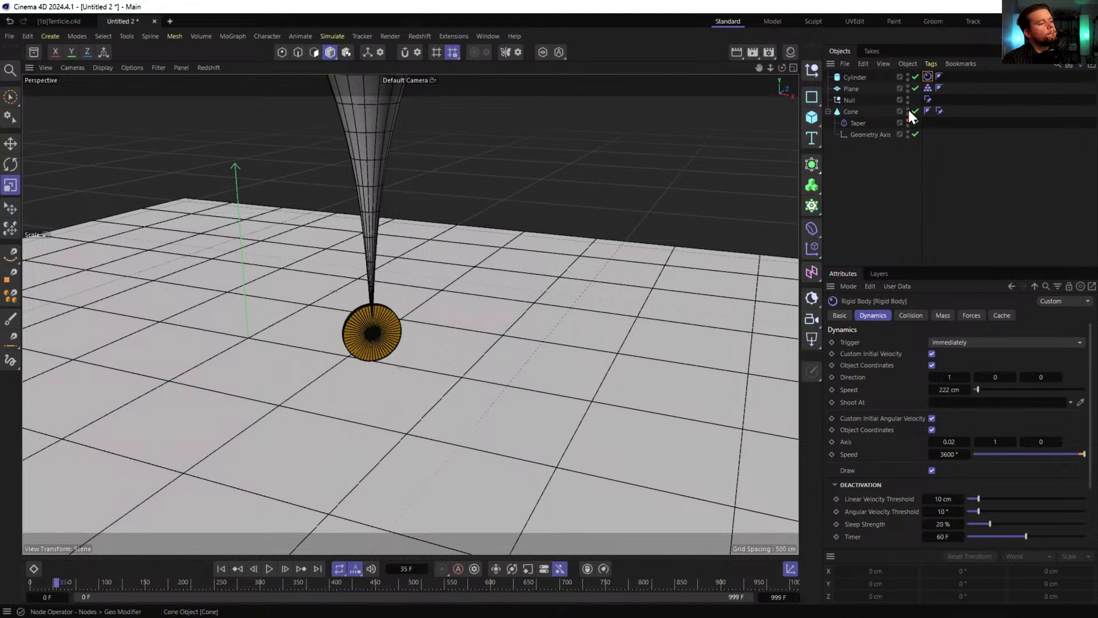
- Return to the first frame, nest a second null under the constrained null, and remove the child's Constraint tag
click(844, 101)
scroll(407, 314, up, 5)
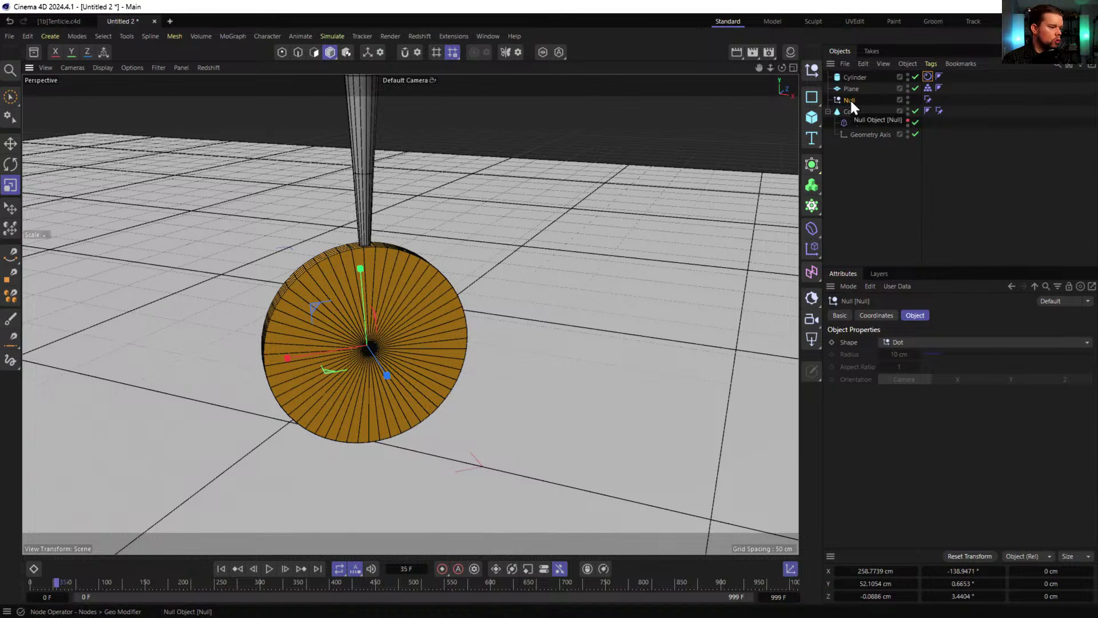
double_click(850, 100)
key(alt+g)
click(222, 568)
click(928, 111)
key(Delete)
alt+middle_drag(300, 294, 611, 321)
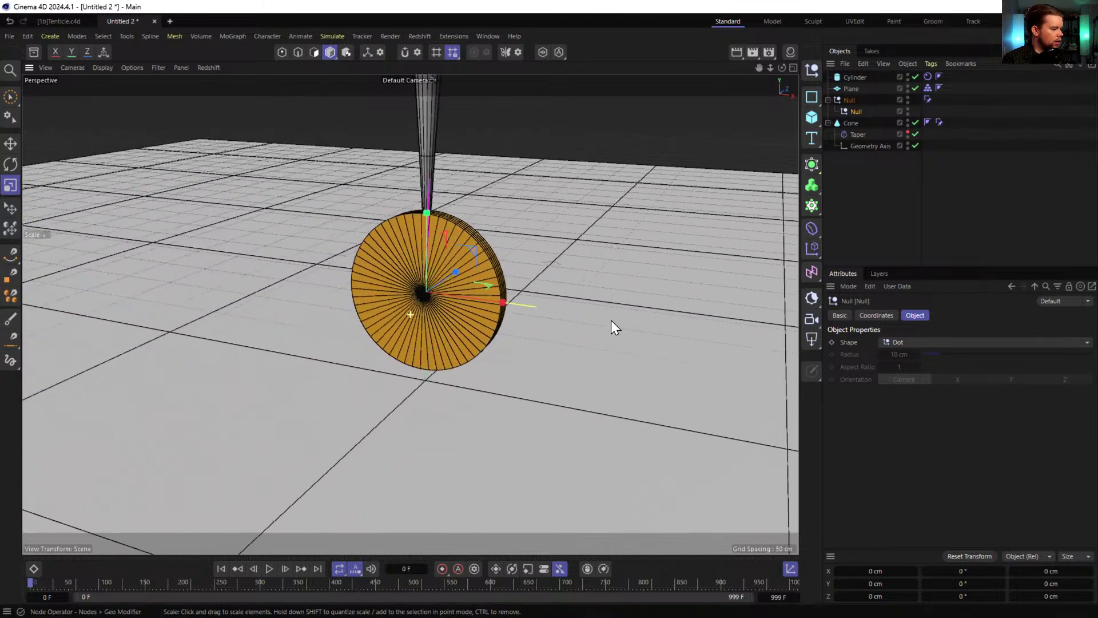
- Move the child null down to Y -50 cm, at the cylinder's lower edge
key(e)
drag(427, 219, 417, 297)
scroll(448, 337, up, 5)
scroll(462, 331, down, 3)
scroll(472, 325, up, 3)
scroll(422, 362, down, 3)
alt+drag(422, 369, 434, 377)
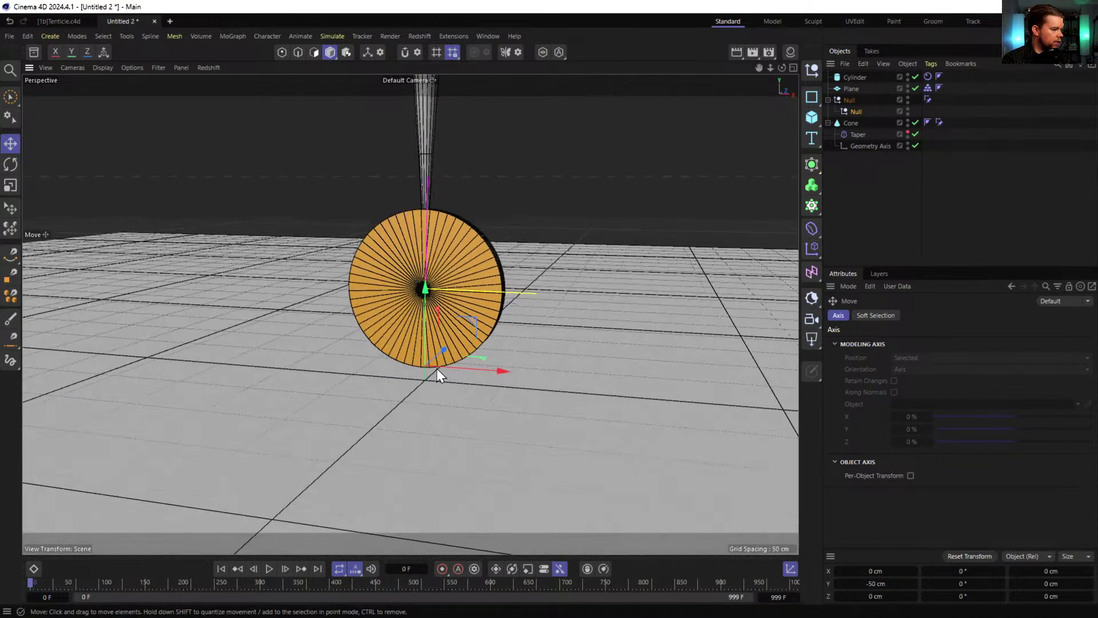
- Retarget the cone's Transform constraint to the child null and enable rotation following
click(940, 122)
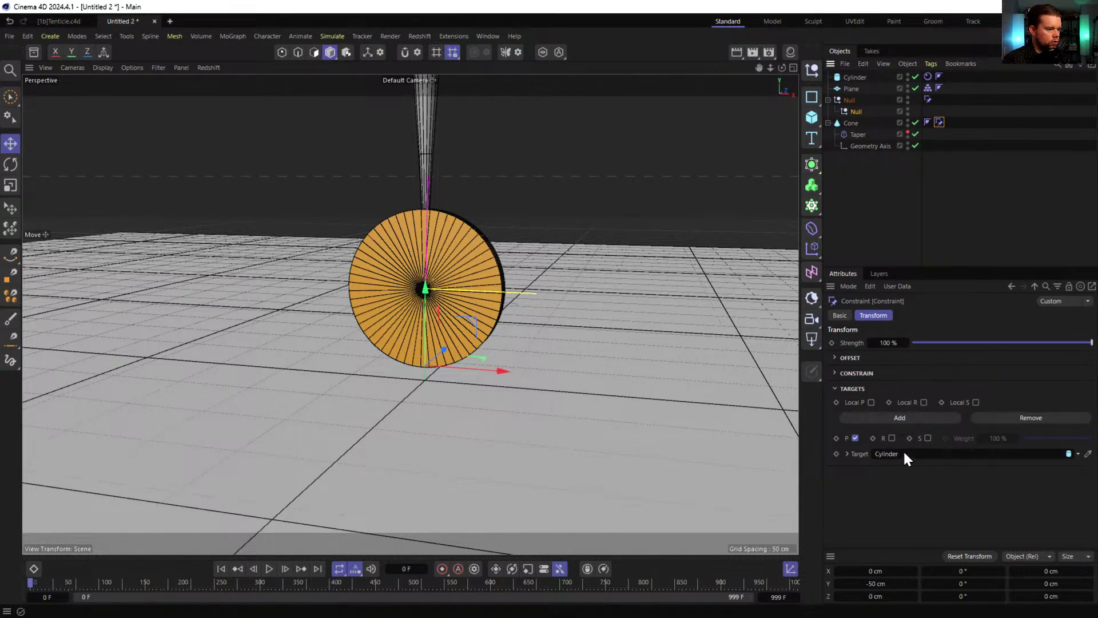
drag(856, 112, 902, 458)
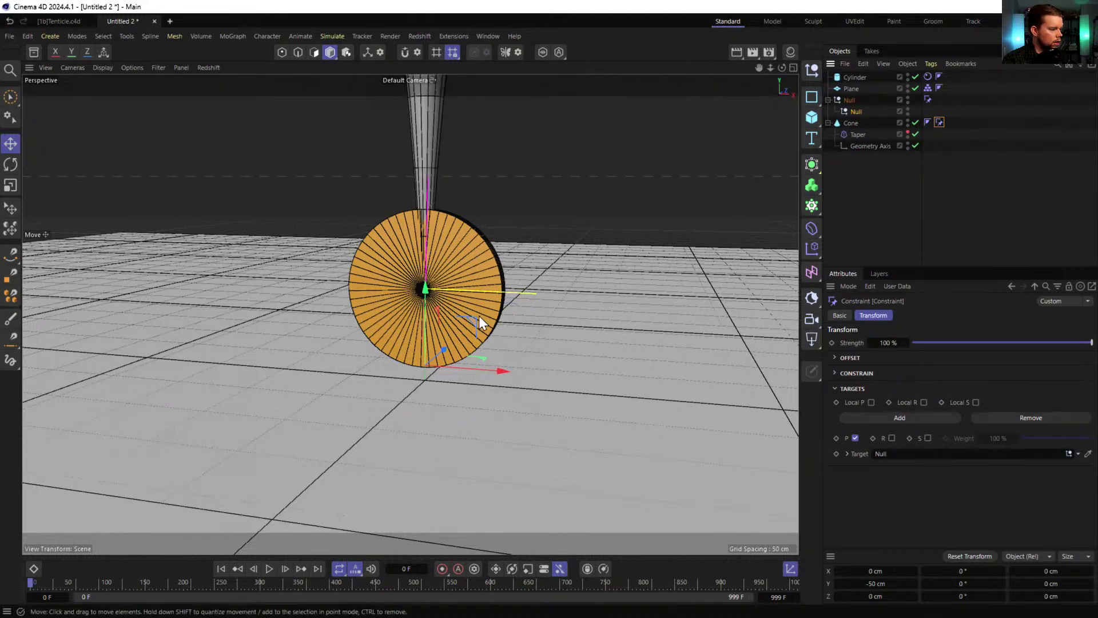
click(891, 438)
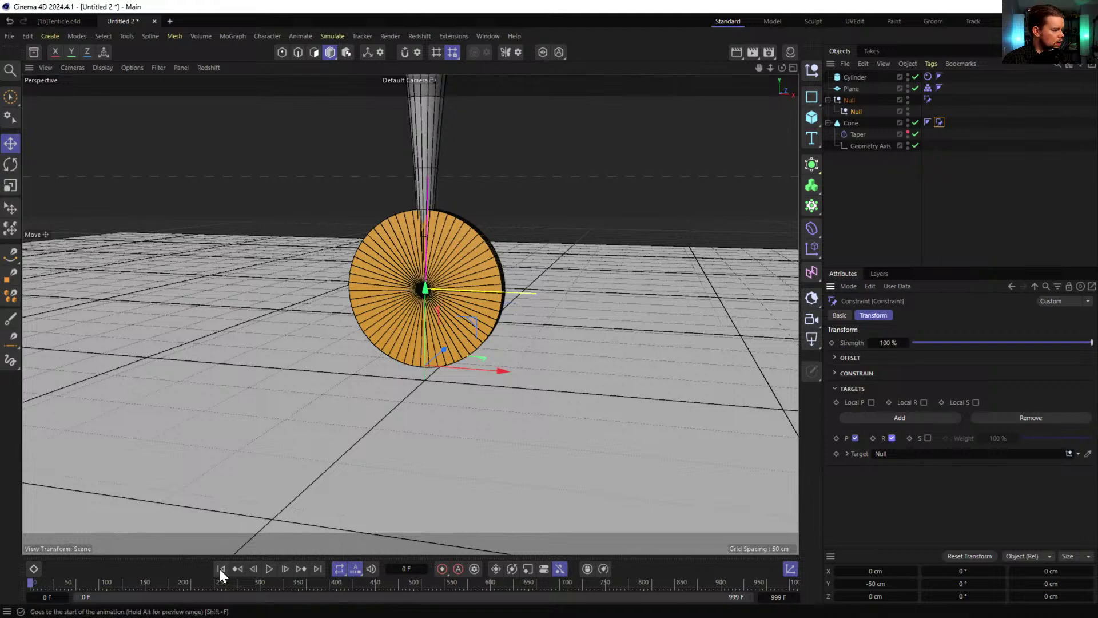
- Play the simulation to check how the cone follows the child null, and return to the first frame
click(269, 569)
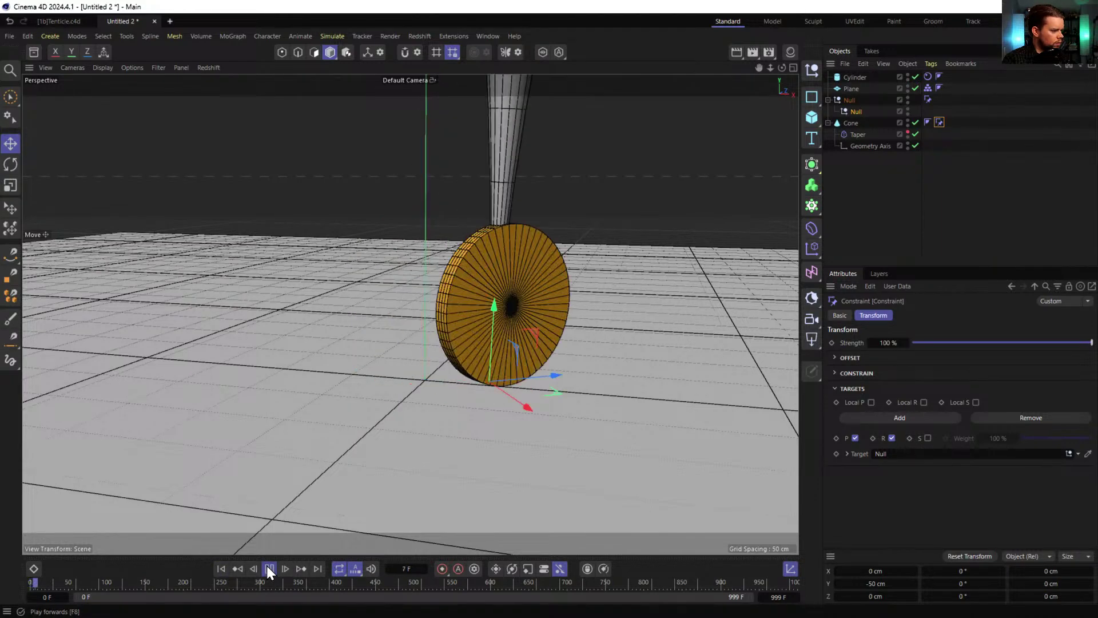
click(269, 569)
scroll(608, 294, down, 10)
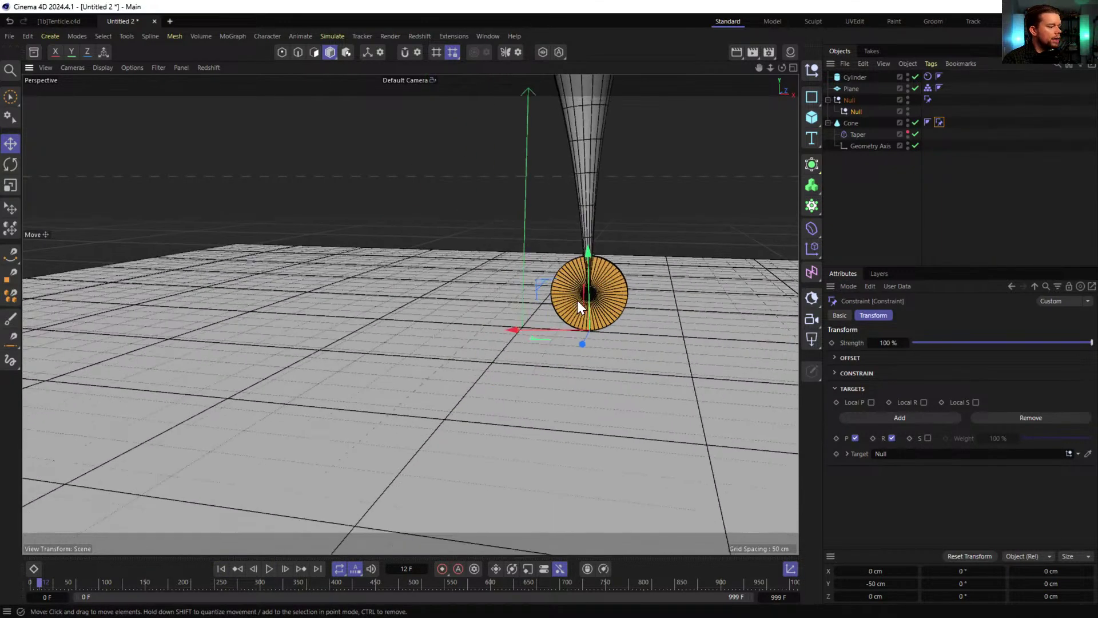
scroll(434, 359, up, 3)
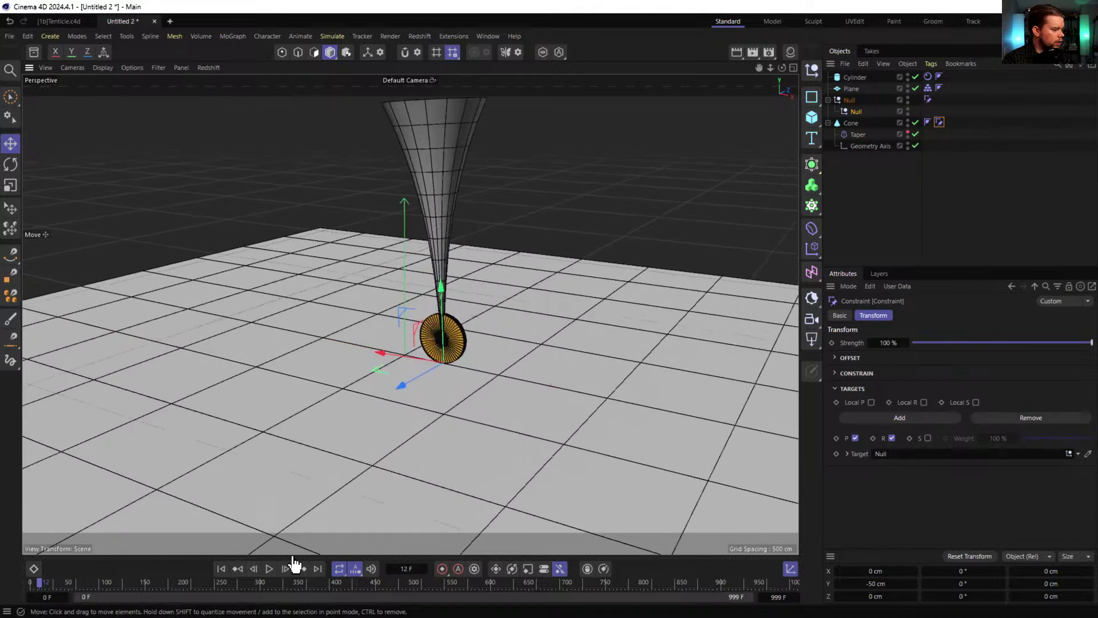
click(269, 568)
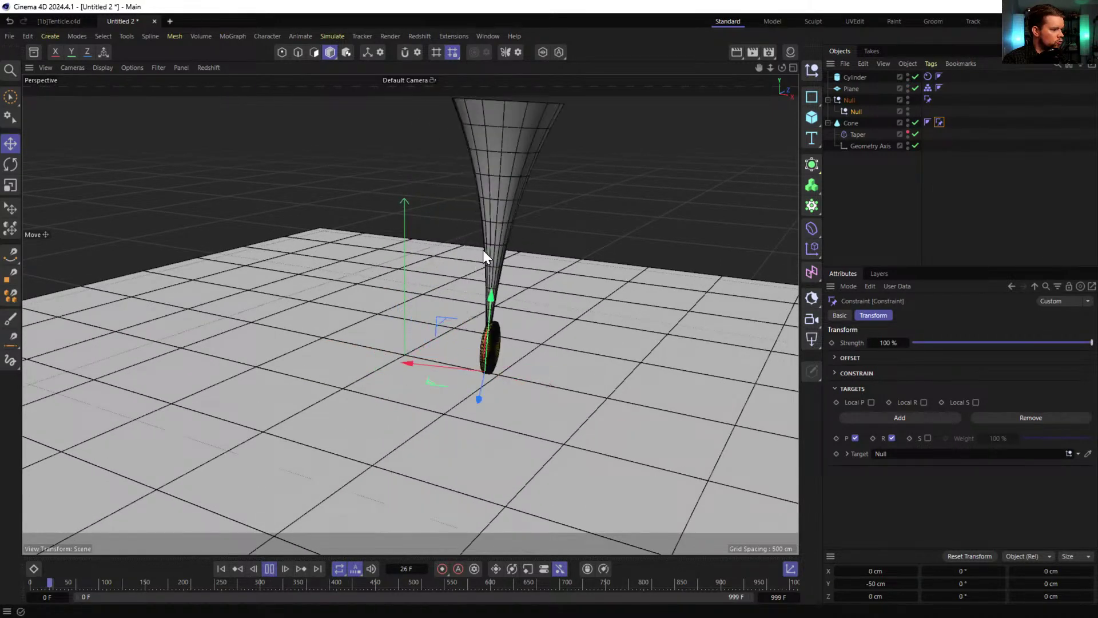
scroll(550, 146, down, 2)
scroll(500, 263, up, 2)
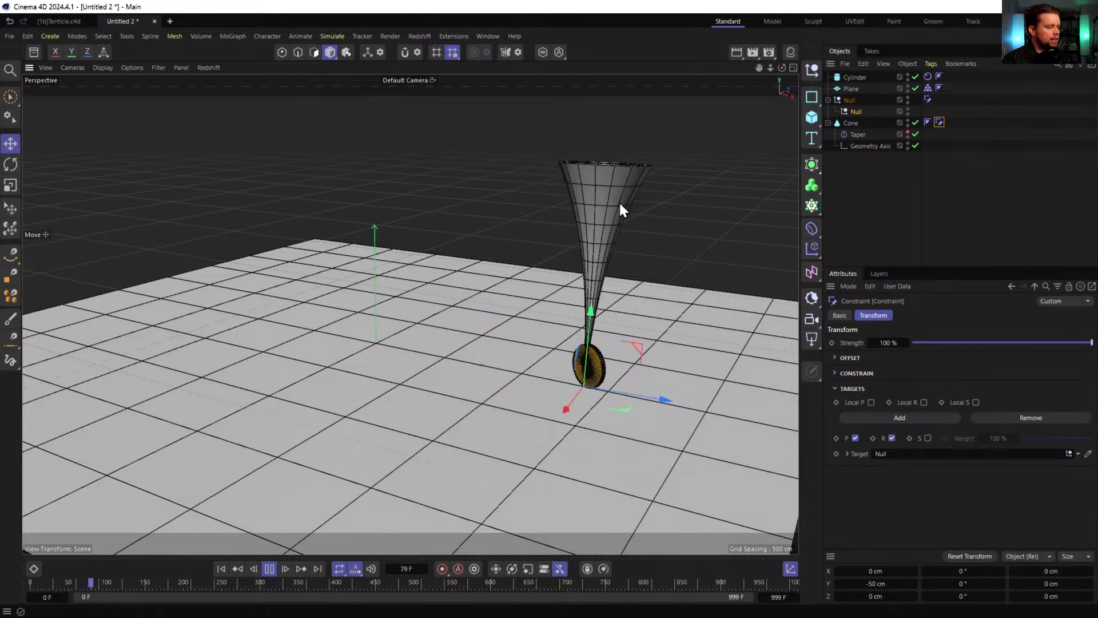
alt+middle_drag(662, 346, 509, 338)
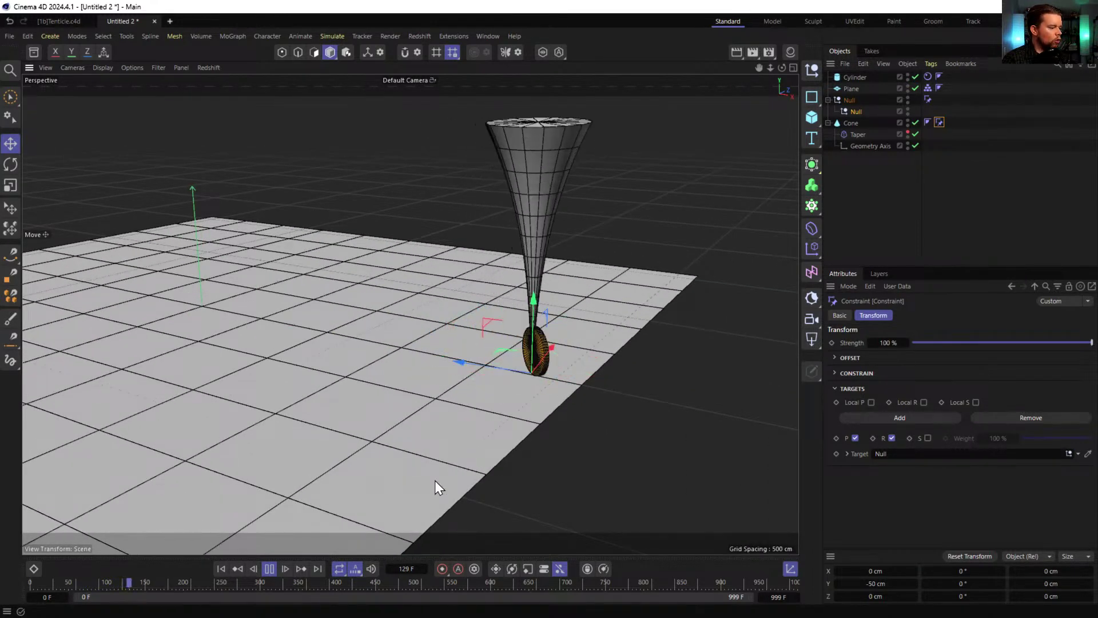
click(222, 569)
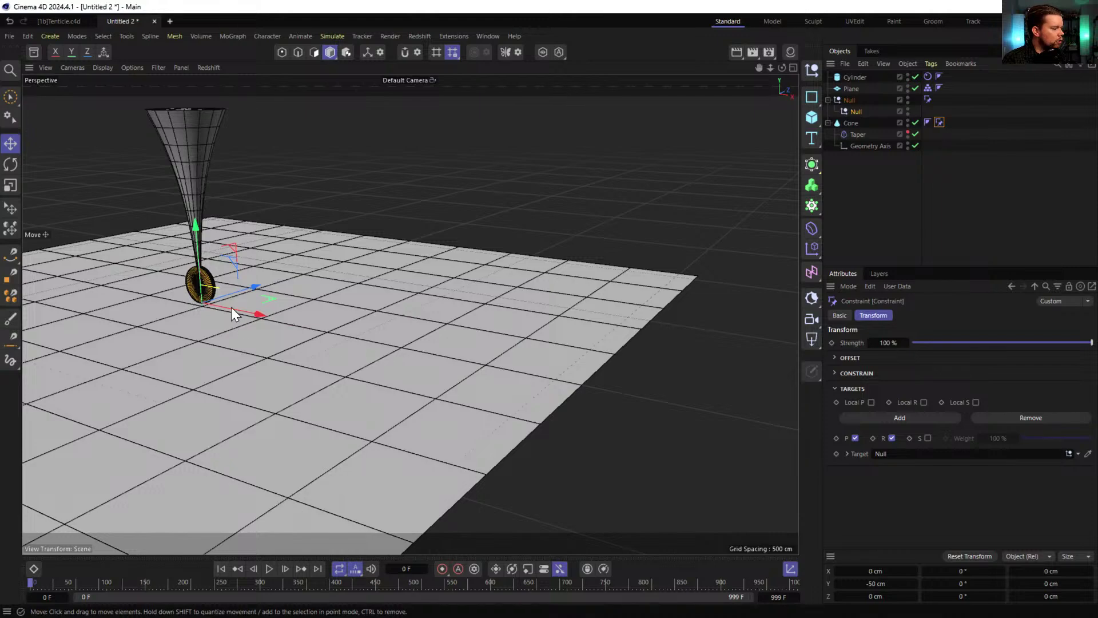
- Turn off rotation following in the cone's Transform constraint and shift the child null to about 4.26 cm in X
scroll(238, 309, up, 10)
alt+drag(344, 294, 366, 289)
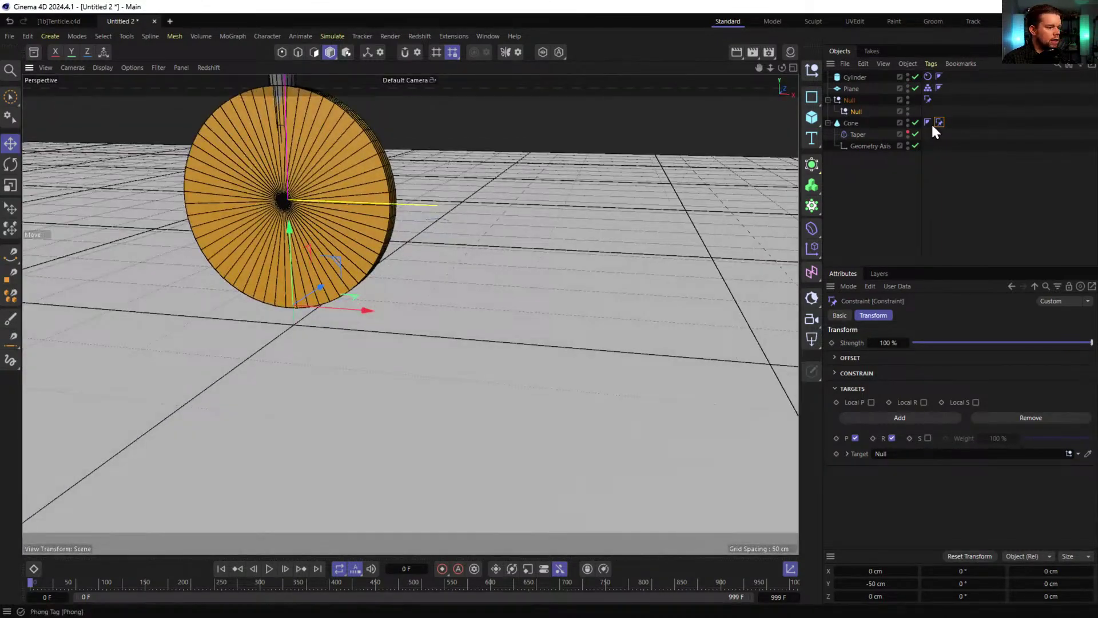
click(893, 437)
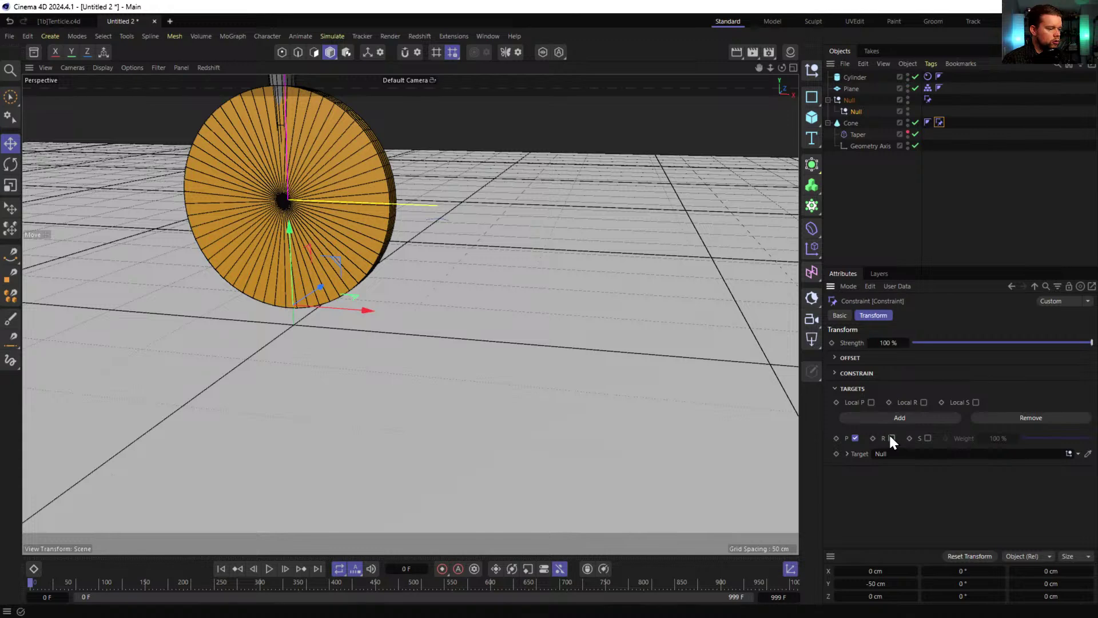
click(857, 112)
alt+drag(459, 268, 360, 312)
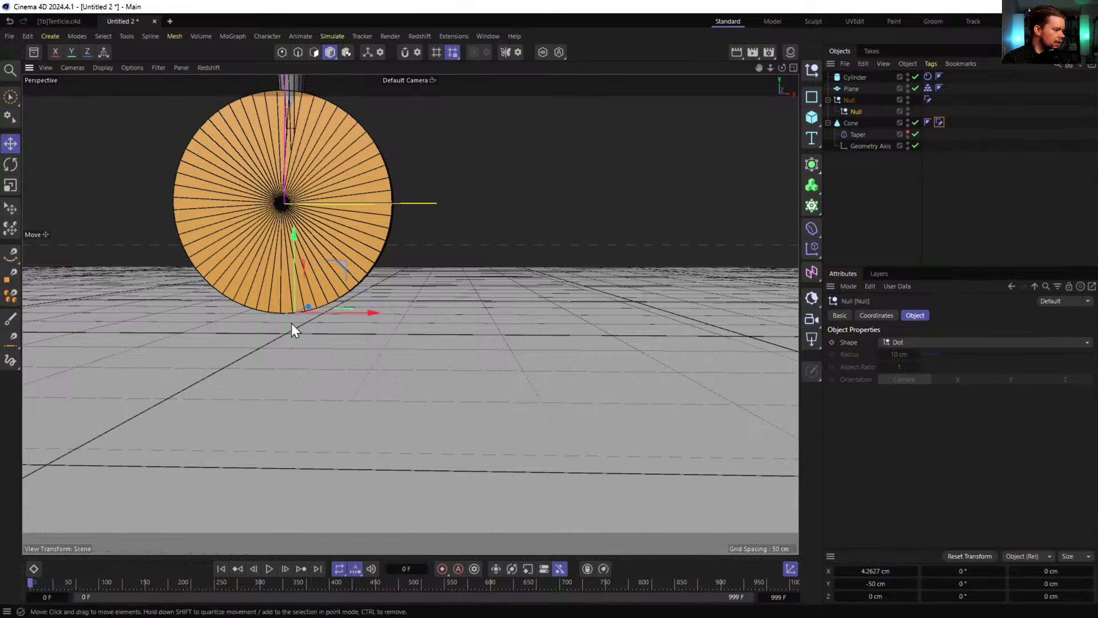
alt+drag(326, 276, 334, 378)
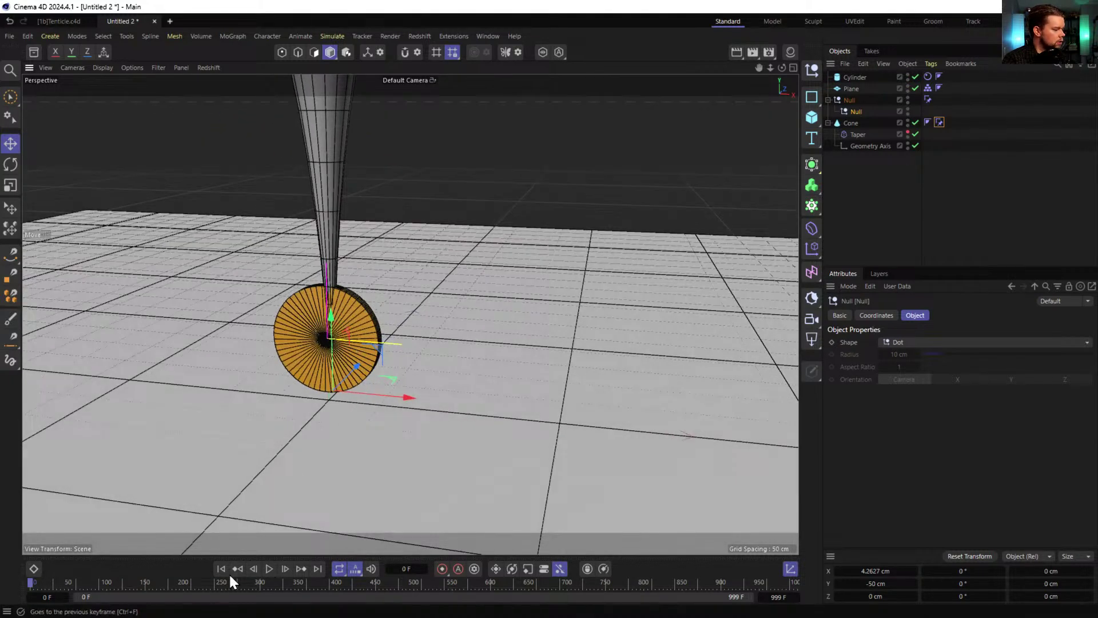
- Play the simulation to check how the cone follows the offset null without rotation, and return to the first frame
click(265, 568)
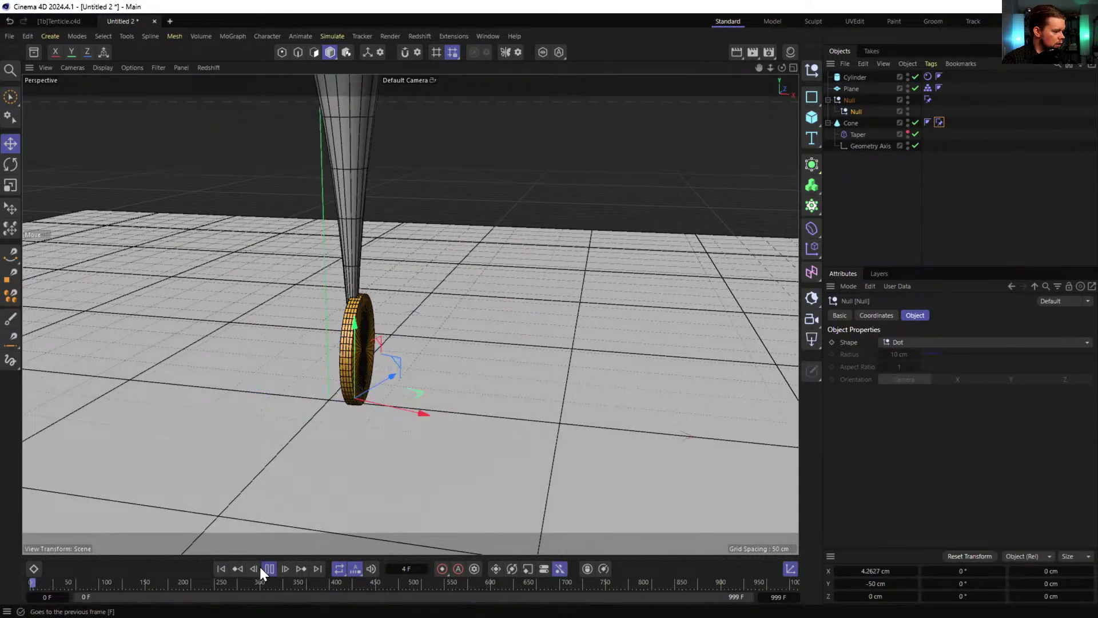
scroll(514, 361, down, 5)
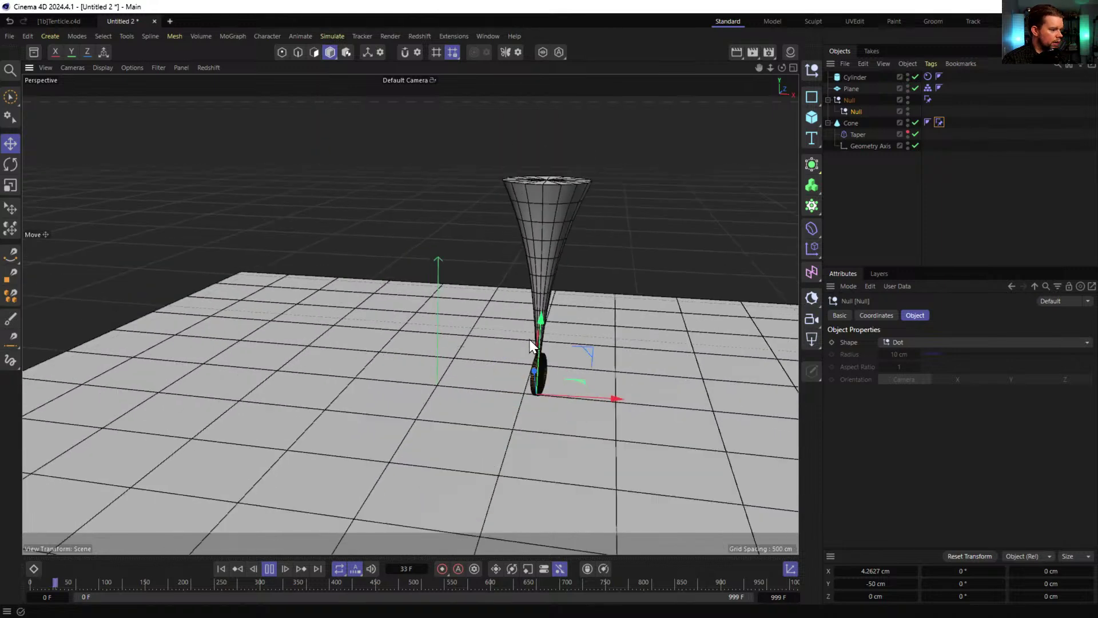
alt+drag(527, 341, 538, 249)
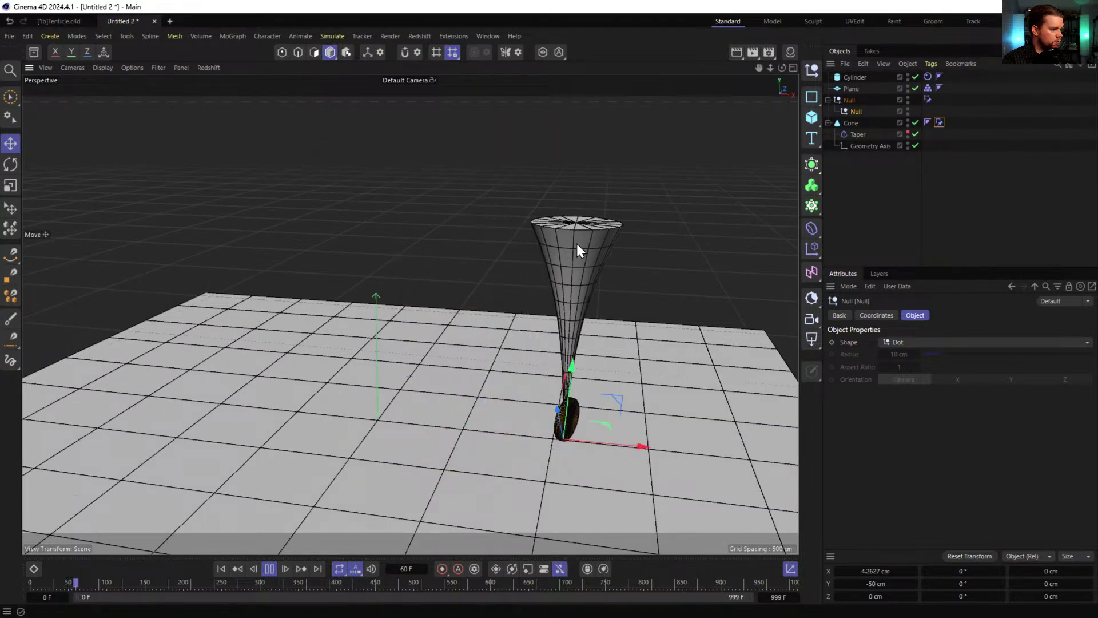
click(269, 569)
click(221, 568)
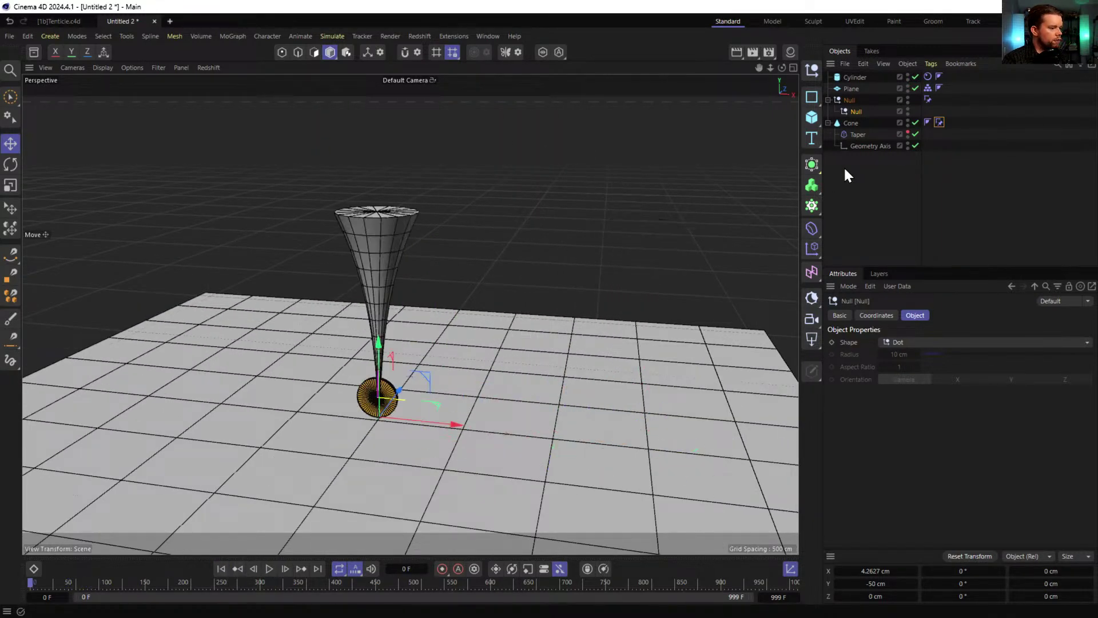
- Add a Tracer linked to the cone and turn off Trace Vertices
click(852, 123)
click(828, 123)
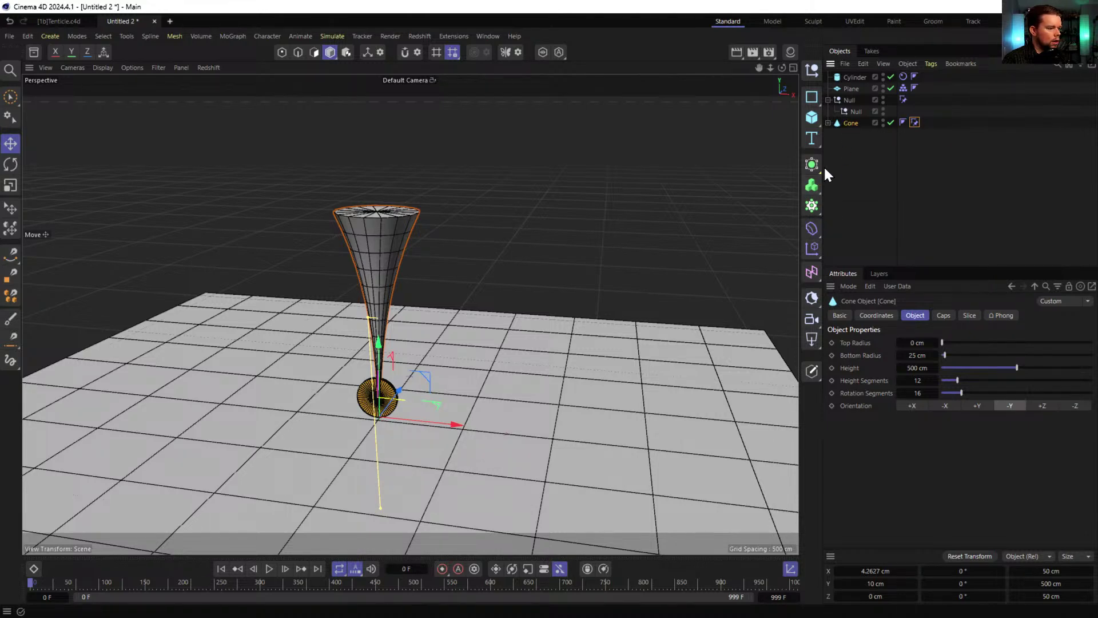
drag(813, 206, 863, 163)
drag(849, 78, 863, 165)
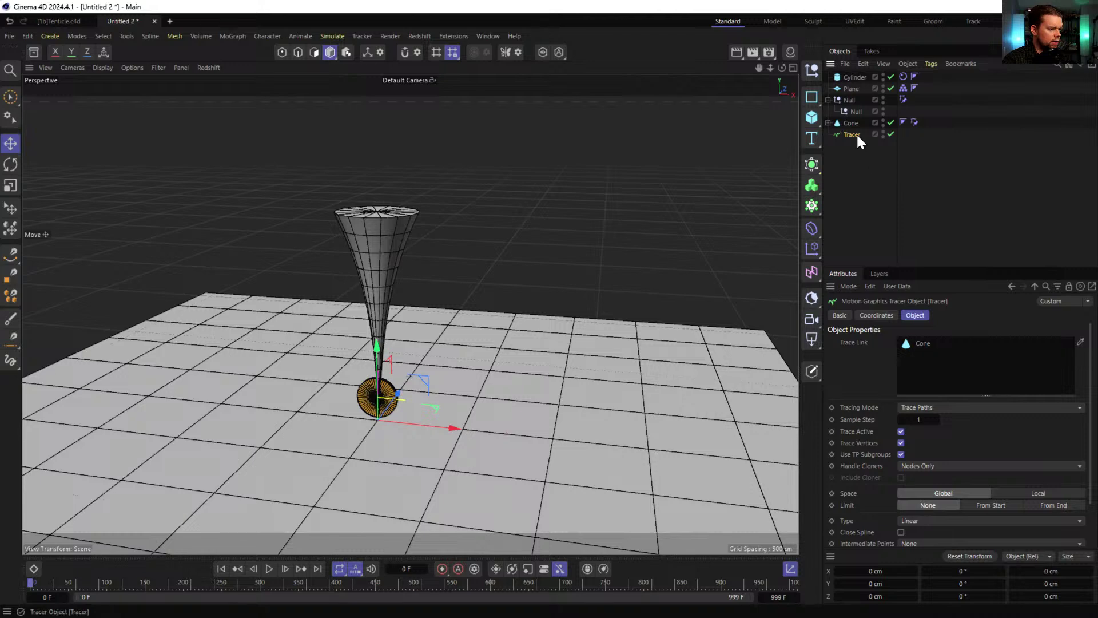
scroll(476, 397, up, 8)
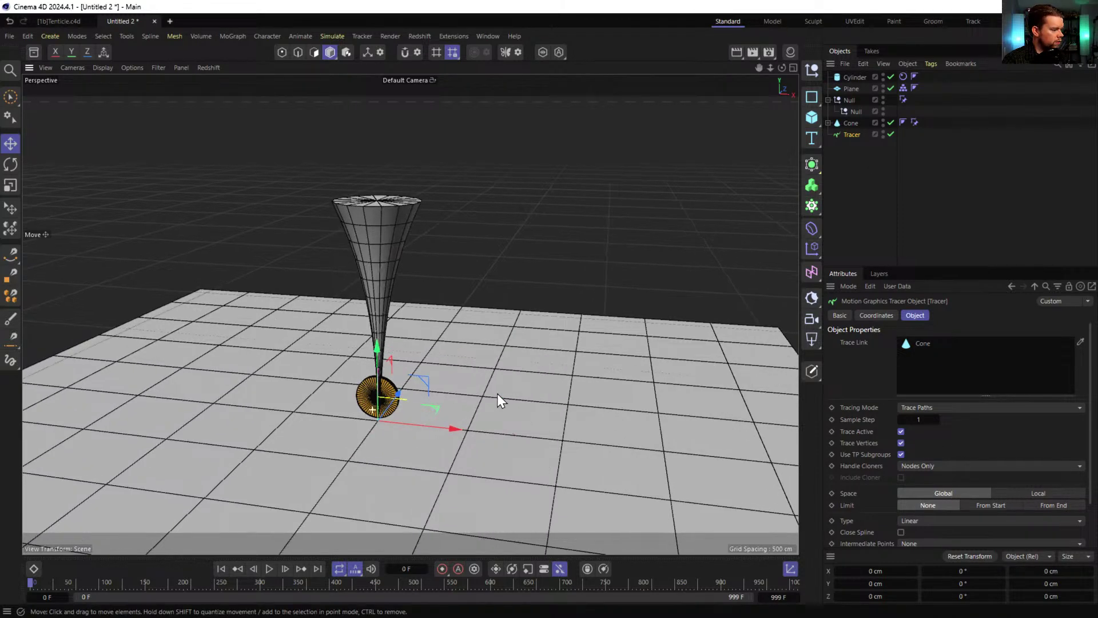
click(902, 444)
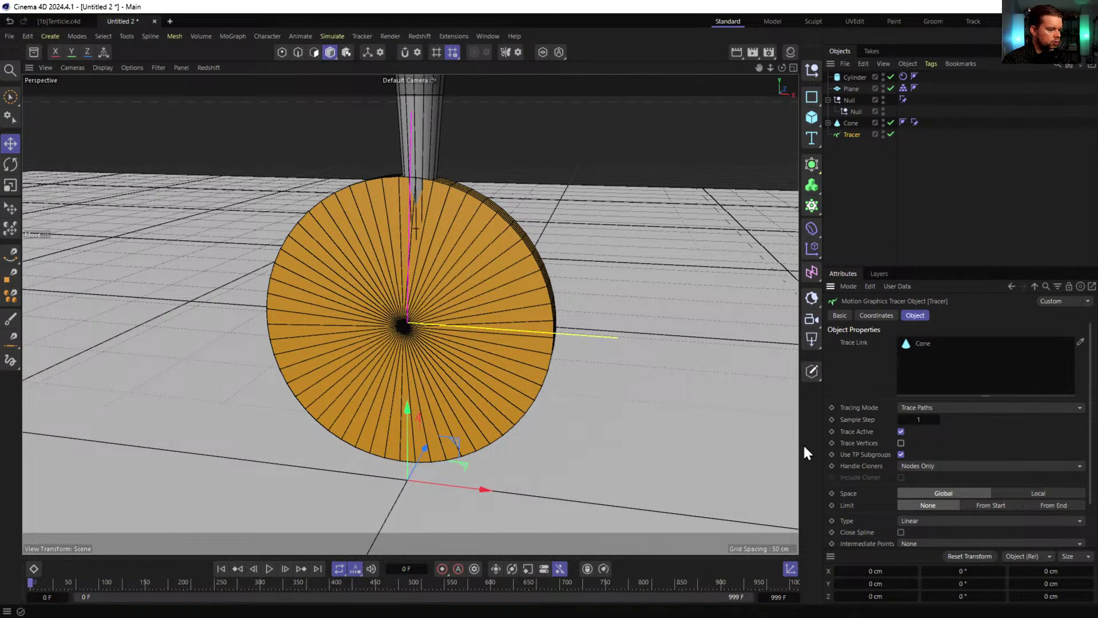
- Hide the floor plane and the workplane grid in the viewport
scroll(352, 389, down, 4)
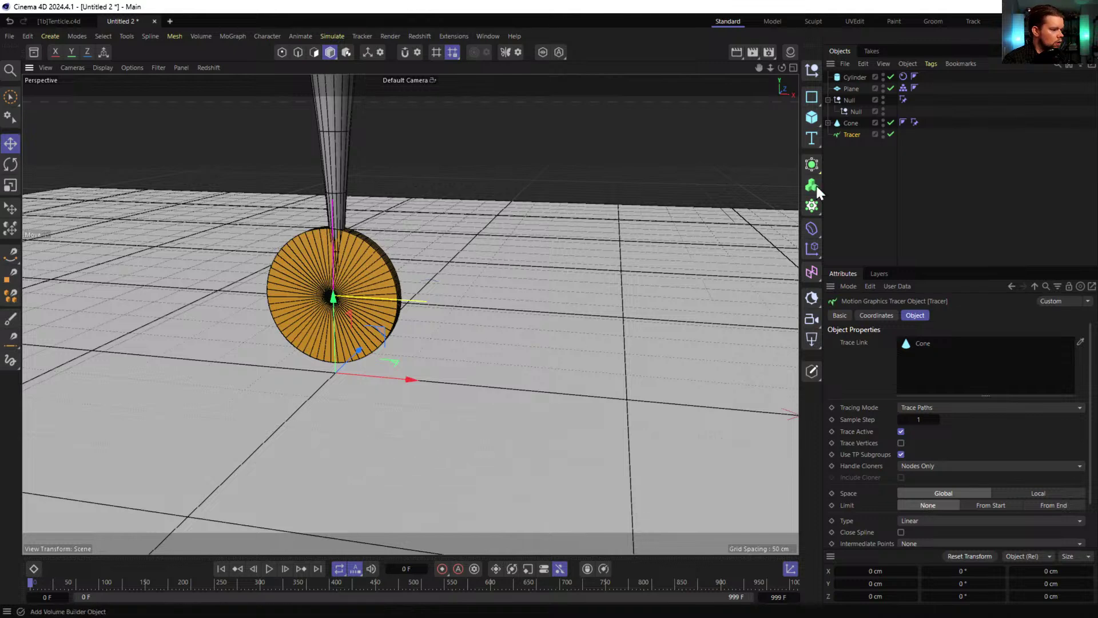
click(883, 87)
click(158, 67)
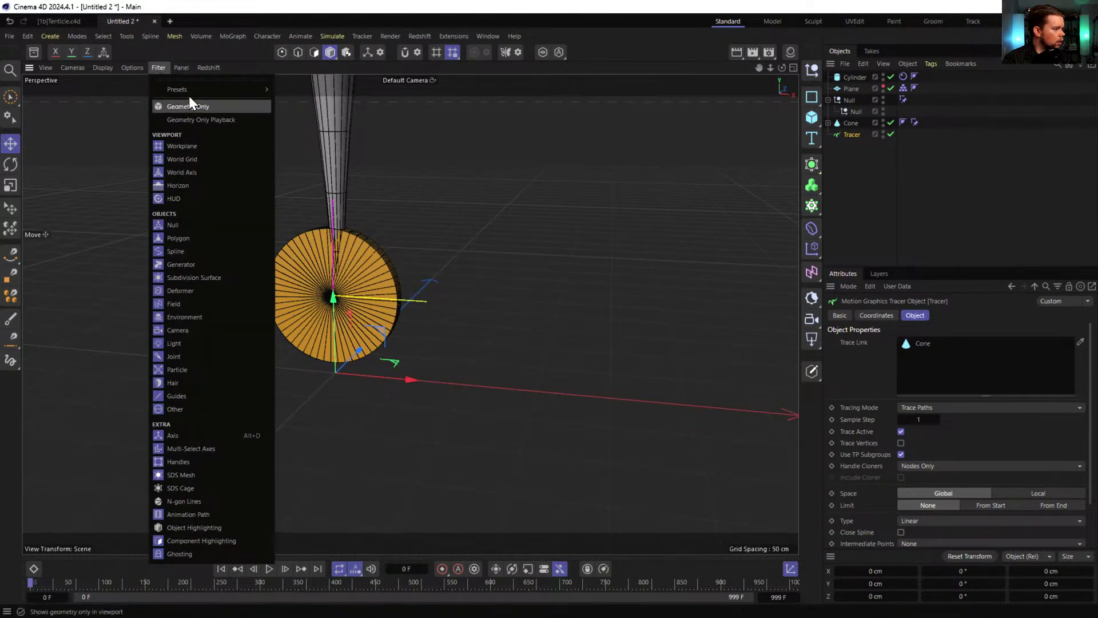
click(199, 144)
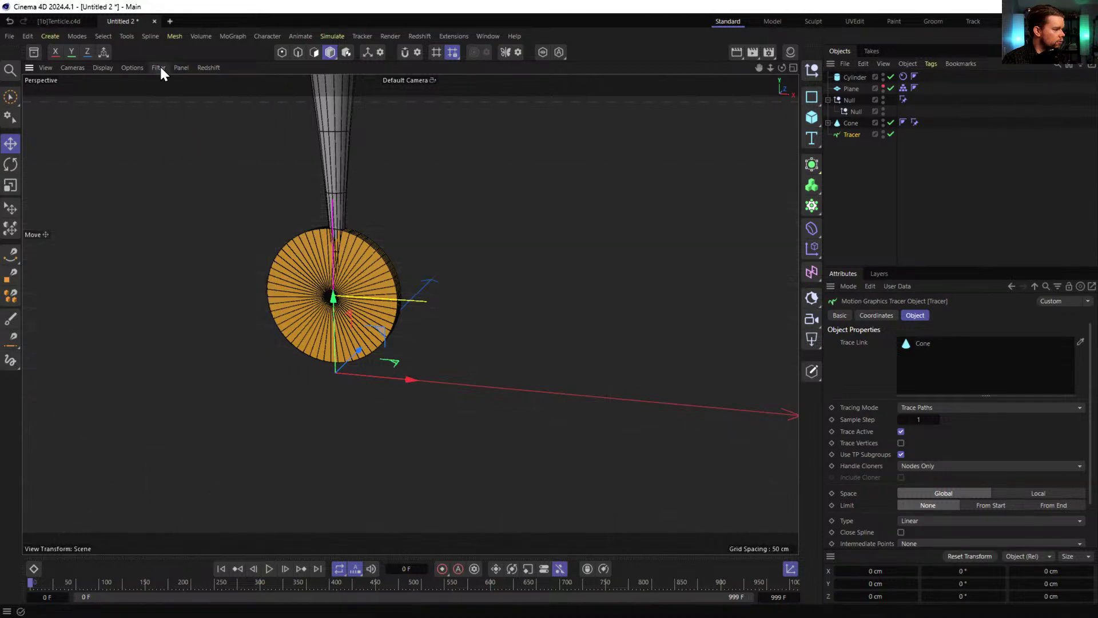
- Play the simulation and examine the path traced by the cone's tip from several angles, and return to the first frame
click(270, 568)
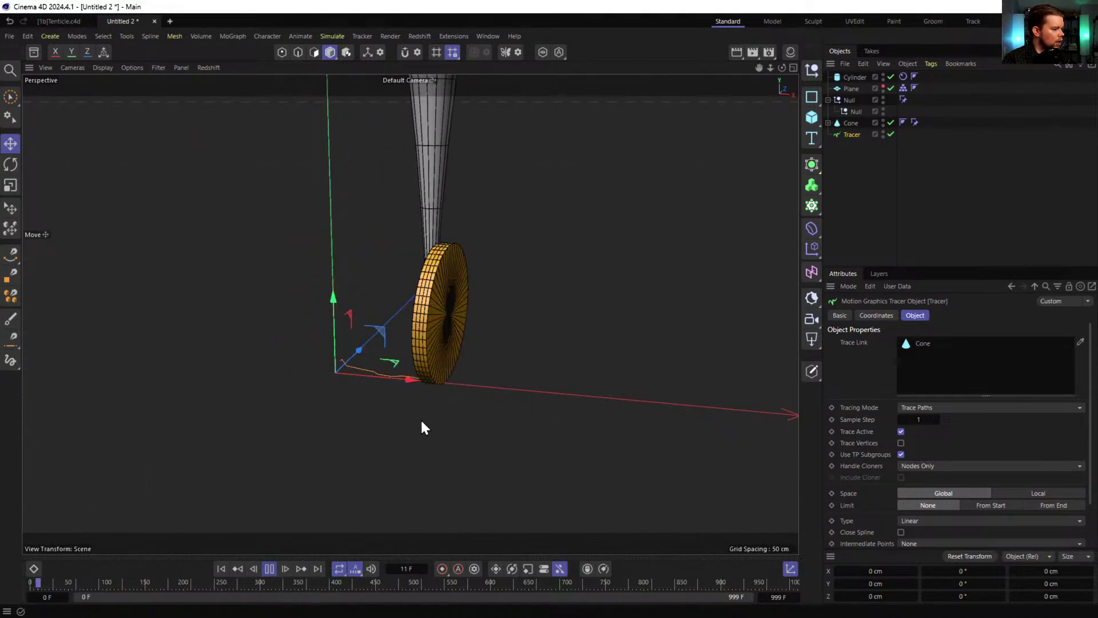
alt+drag(501, 376, 699, 428)
mouse_move(410, 314)
alt+mouse_down()
mouse_move(314, 322)
mouse_move(492, 368)
mouse_move(493, 420)
mouse_move(569, 343)
alt+mouse_up()
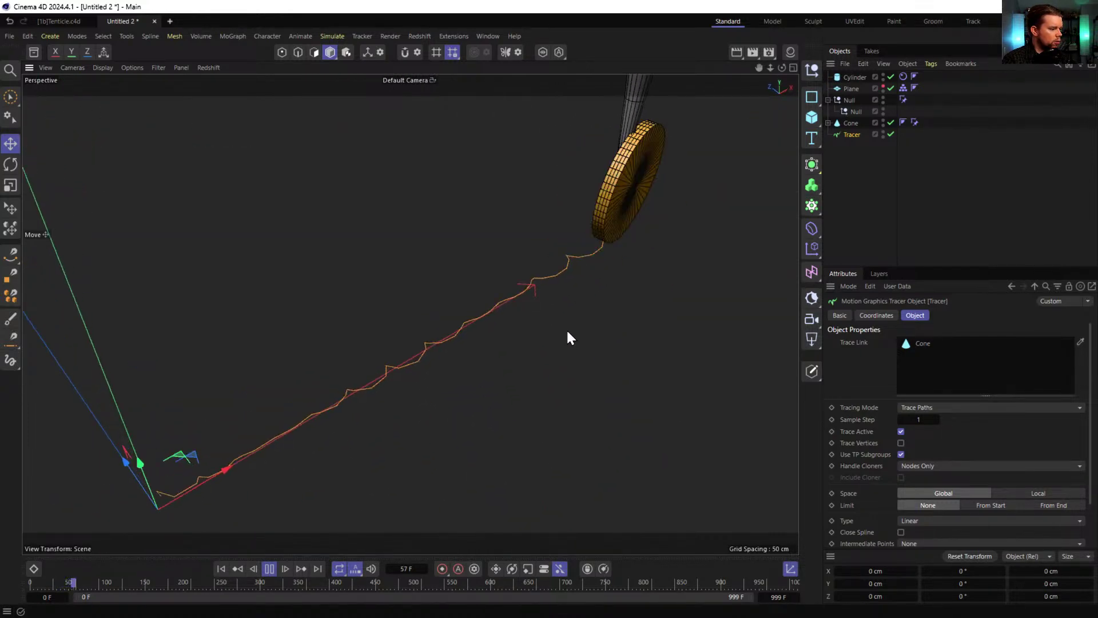
alt+middle_drag(647, 222, 524, 295)
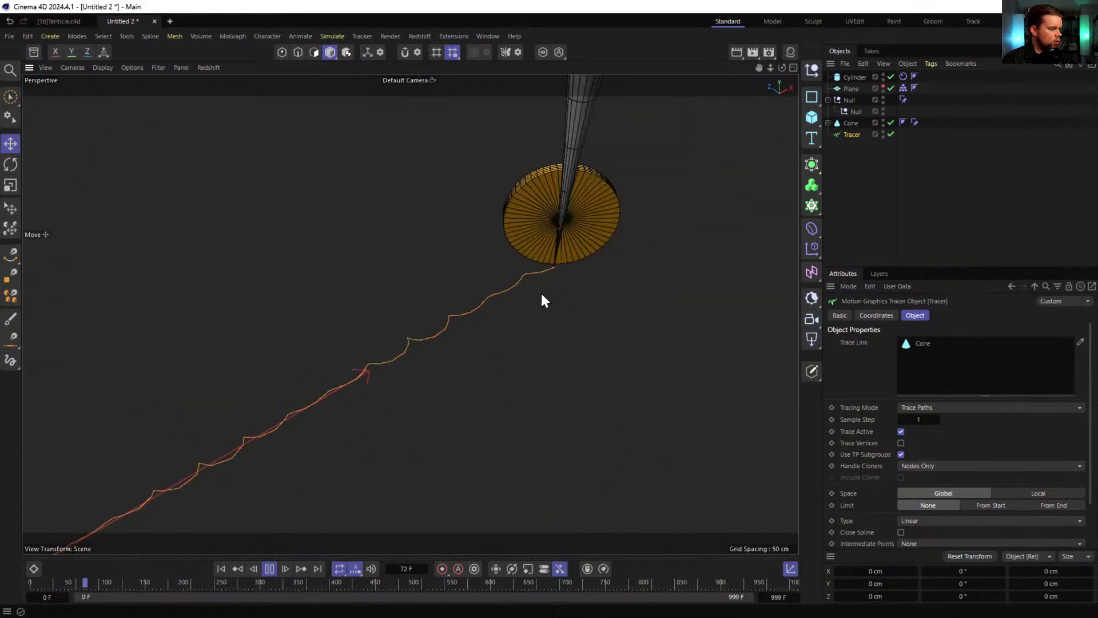
mouse_move(537, 250)
alt+mouse_down()
mouse_move(490, 244)
mouse_move(512, 285)
mouse_move(532, 289)
alt+mouse_up()
alt+middle_drag(533, 293, 351, 355)
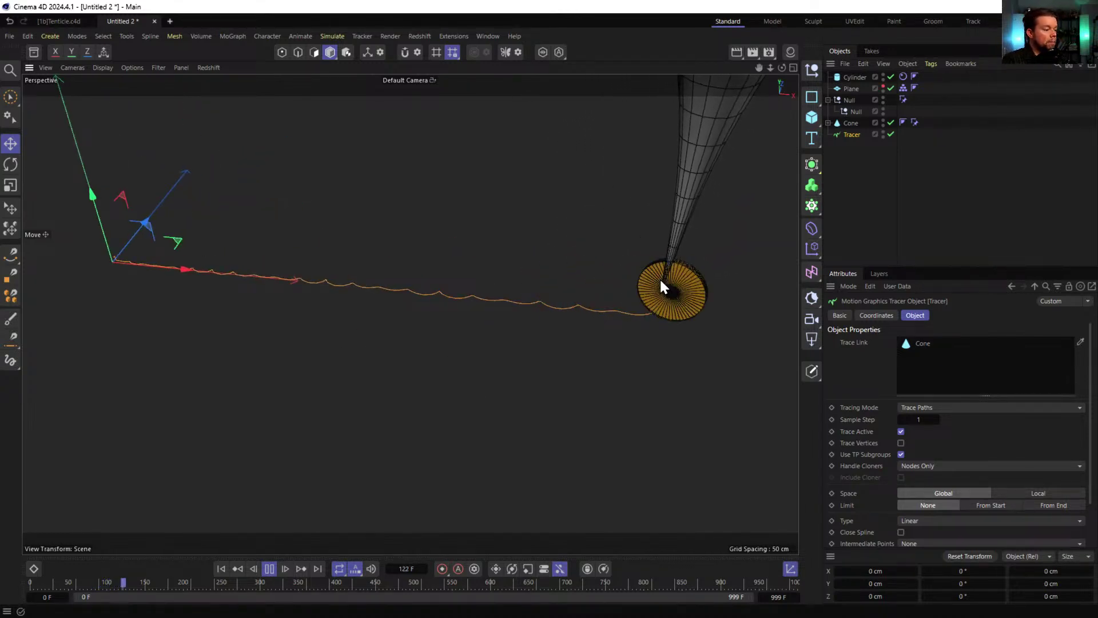
mouse_move(702, 318)
alt+middle_down()
mouse_move(567, 327)
mouse_move(612, 325)
alt+middle_up()
scroll(607, 334, down, 5)
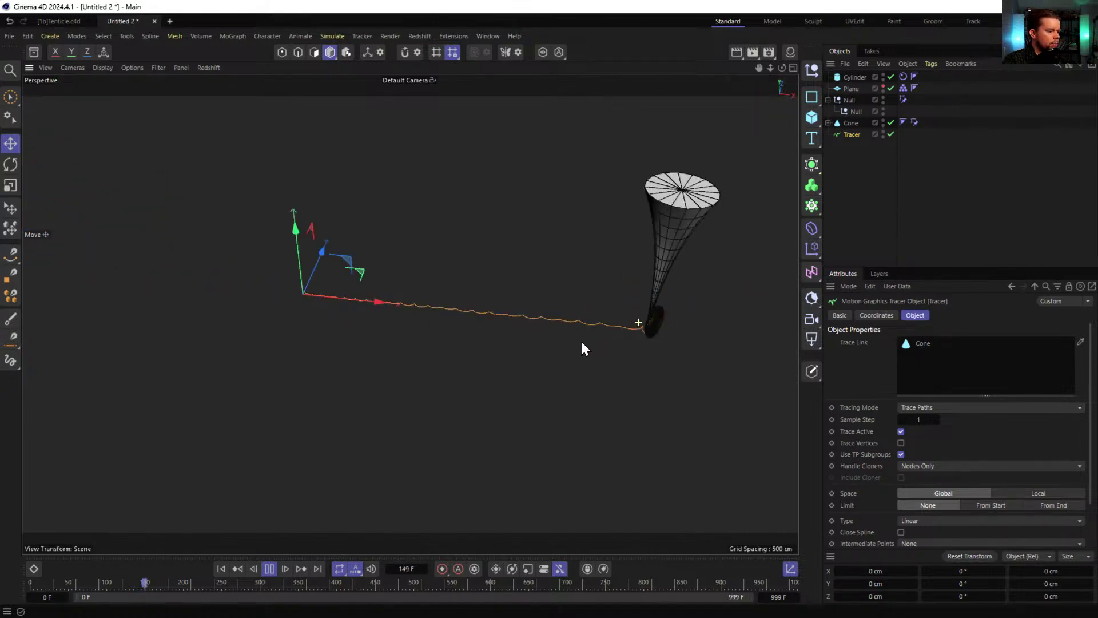
alt+middle_drag(531, 324, 462, 311)
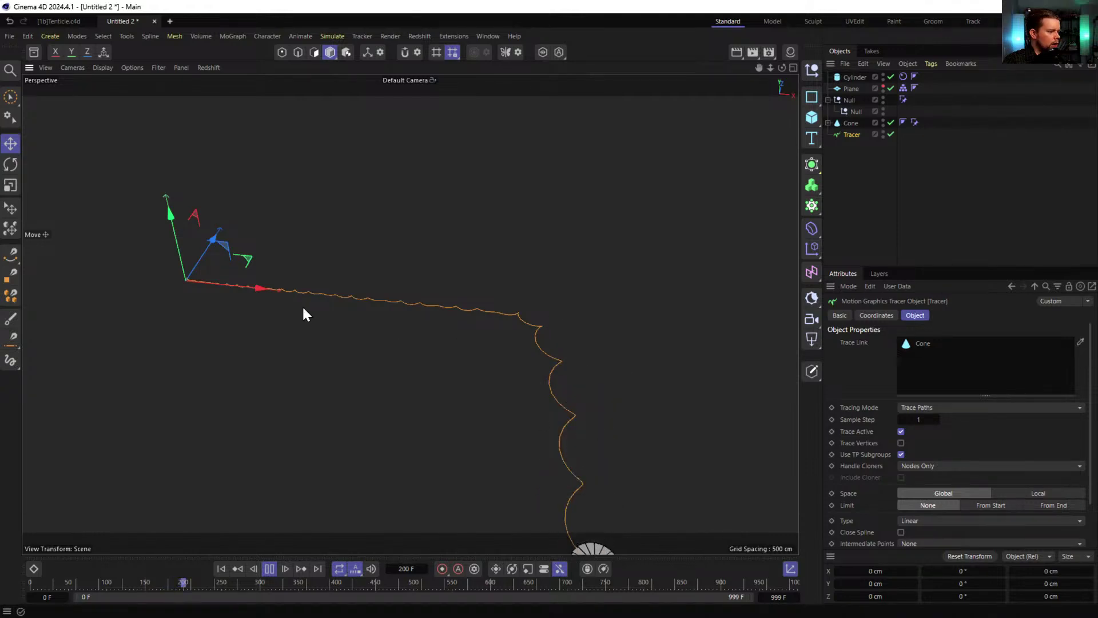
mouse_move(422, 254)
alt+middle_down()
mouse_move(459, 287)
mouse_move(354, 409)
mouse_move(482, 446)
mouse_move(478, 465)
alt+middle_up()
mouse_move(478, 469)
alt+mouse_down()
mouse_move(415, 348)
mouse_move(417, 321)
mouse_move(491, 436)
mouse_move(441, 302)
mouse_move(508, 379)
mouse_move(563, 398)
mouse_move(439, 537)
alt+mouse_up()
click(269, 569)
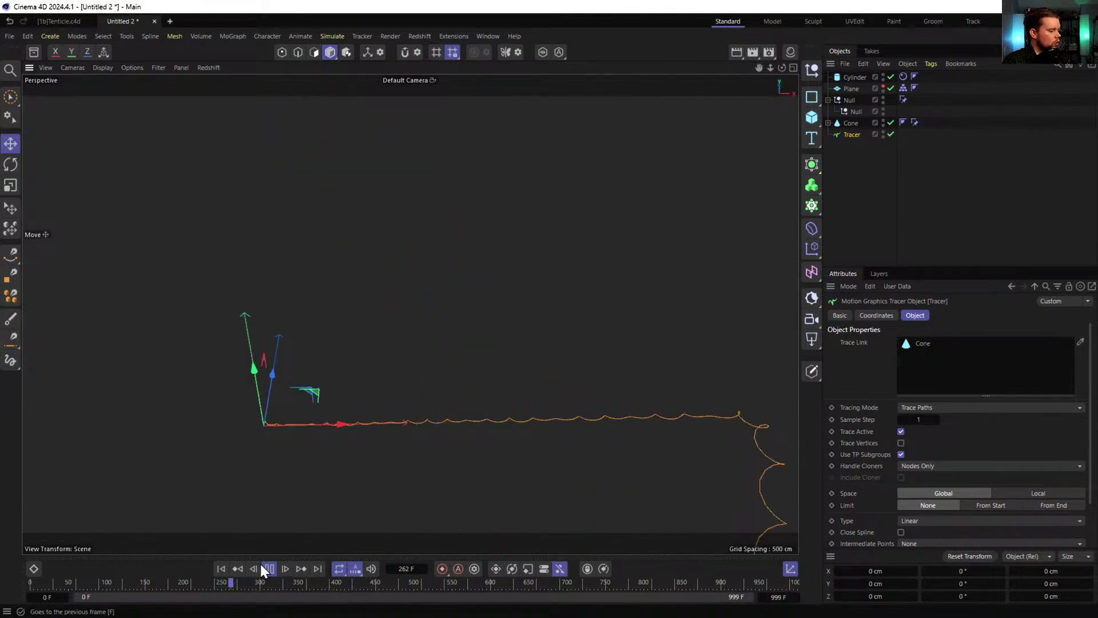
click(221, 569)
- Replay the start of the simulation to recheck the traced path, and rewind to frame 0
click(269, 568)
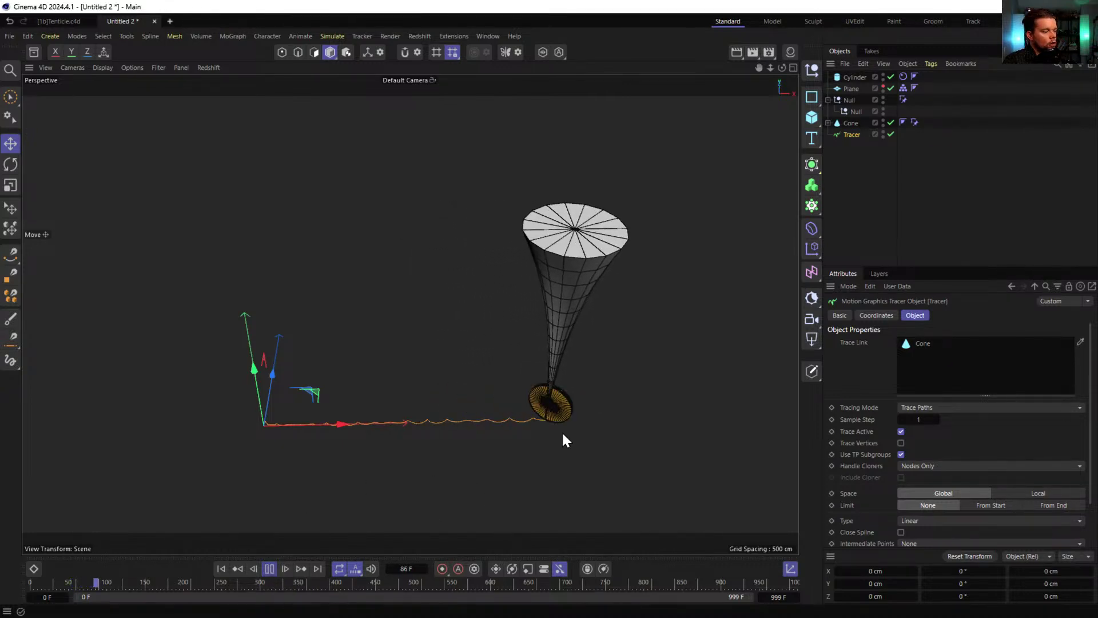
click(268, 569)
click(221, 569)
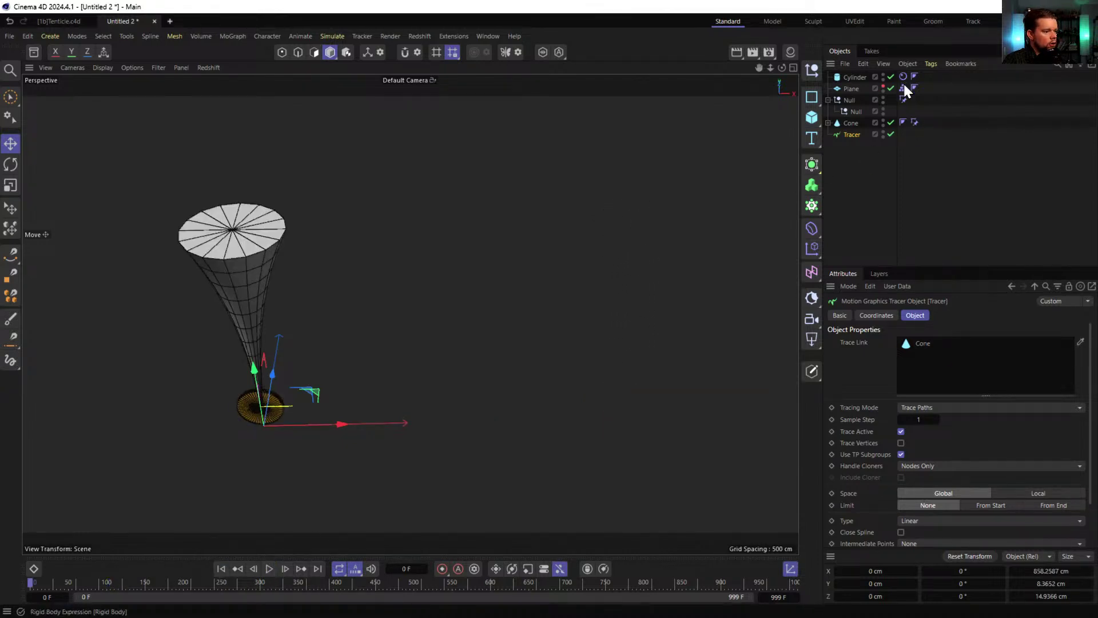
- Set the cylinder's Rigid Body initial angular velocity axis to 0, 1, 0.02
click(903, 88)
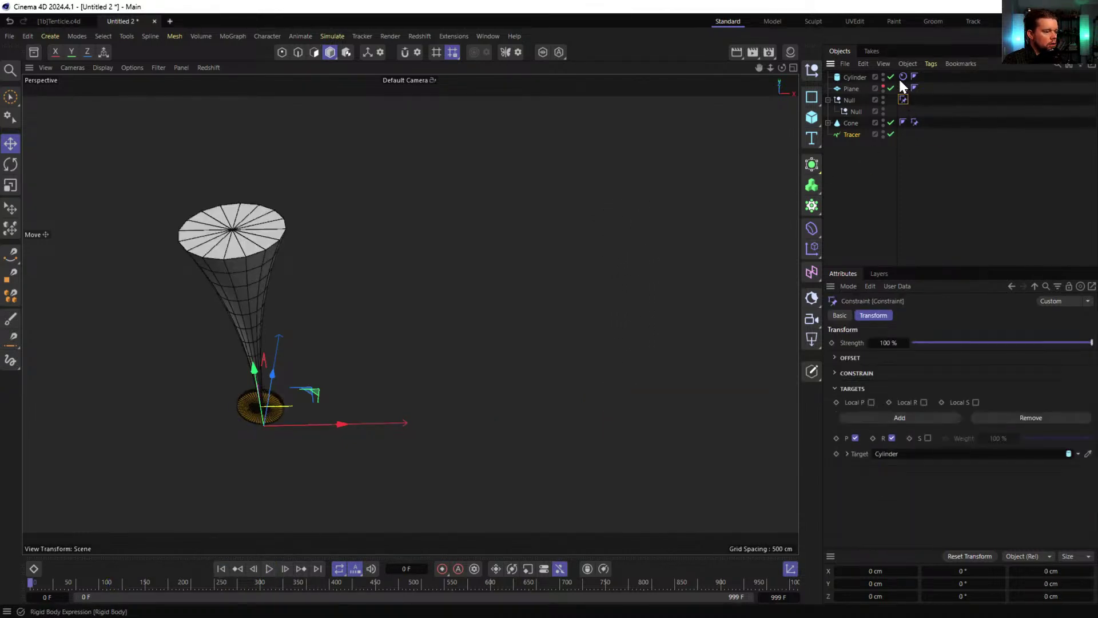
click(903, 77)
double_click(945, 443)
key(ctrl+x)
double_click(1041, 443)
key(ctrl+v)
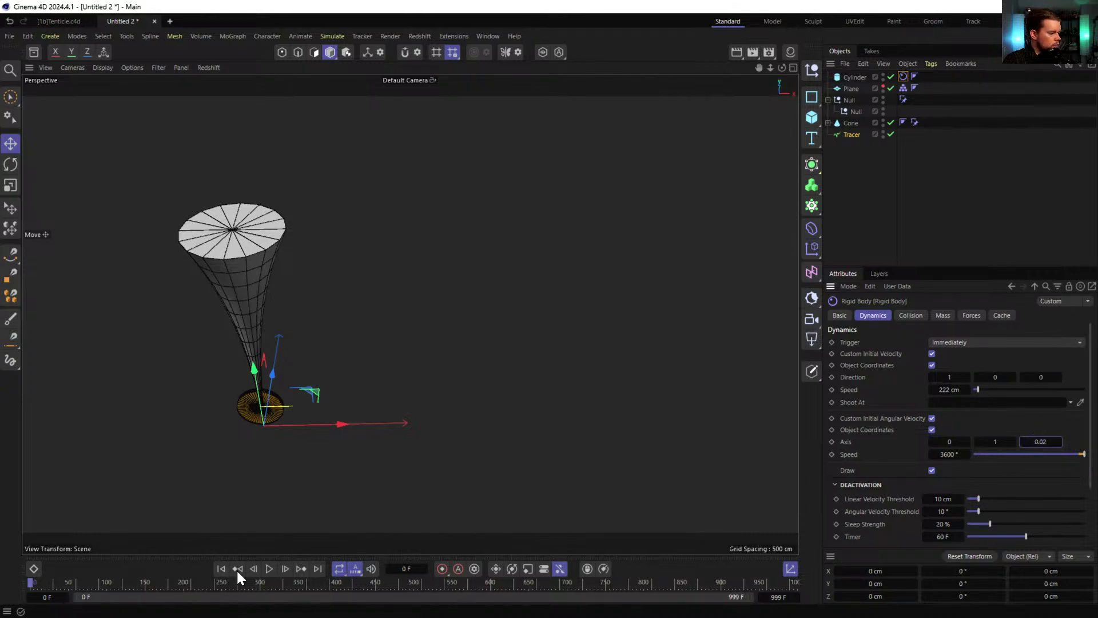
- Play the simulation to frame 176 and examine the path traced with the new spin axis
click(268, 569)
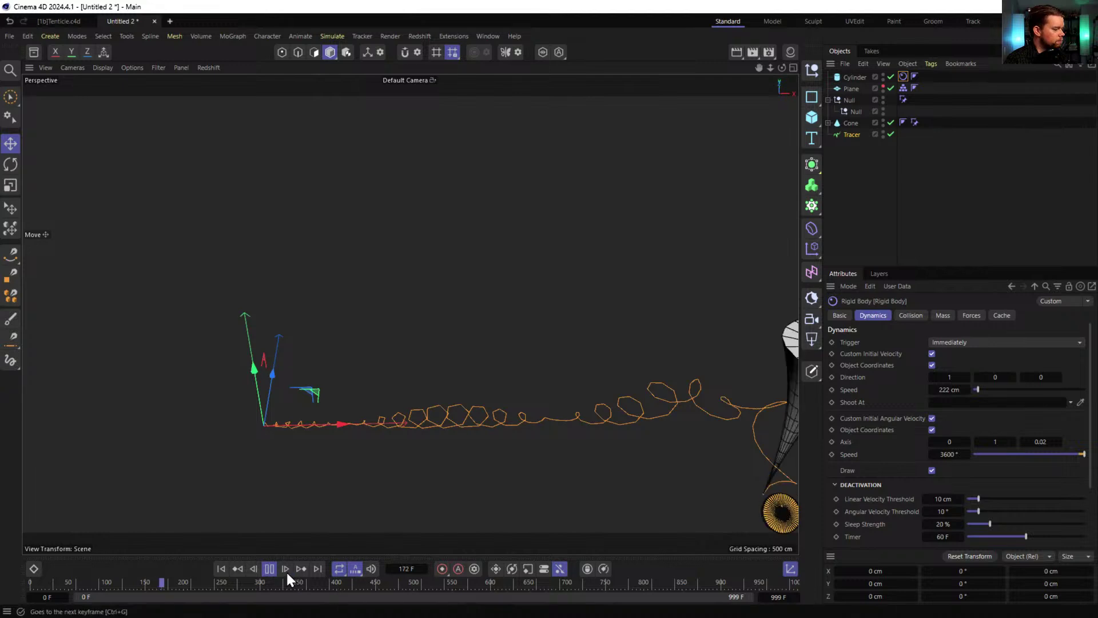
click(269, 568)
alt+middle_drag(596, 411, 620, 369)
alt+drag(513, 267, 527, 234)
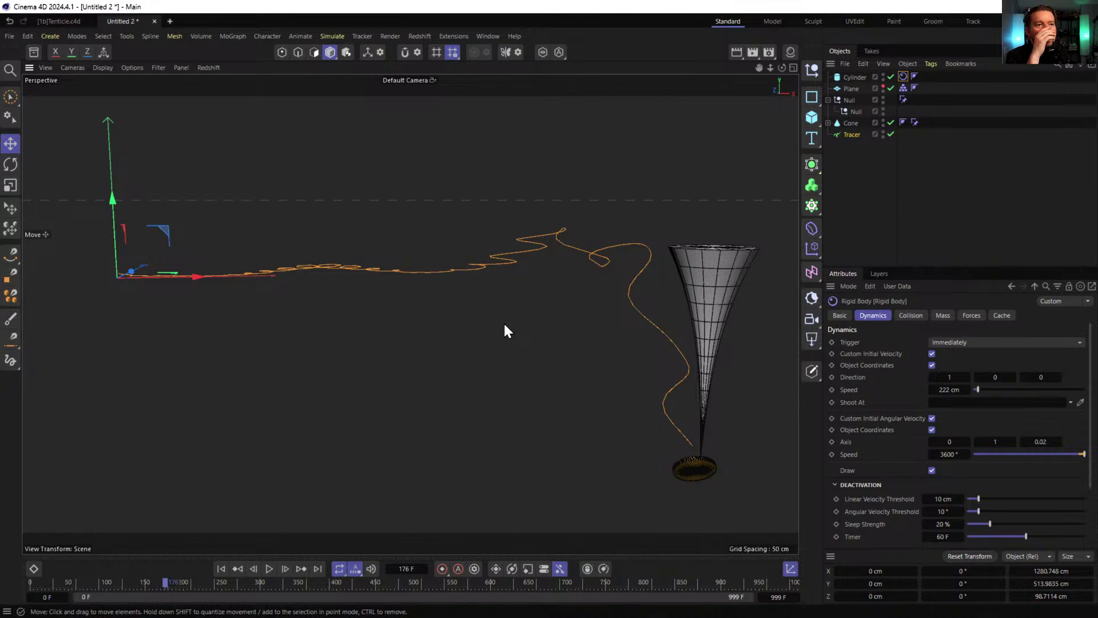
alt+drag(568, 245, 360, 378)
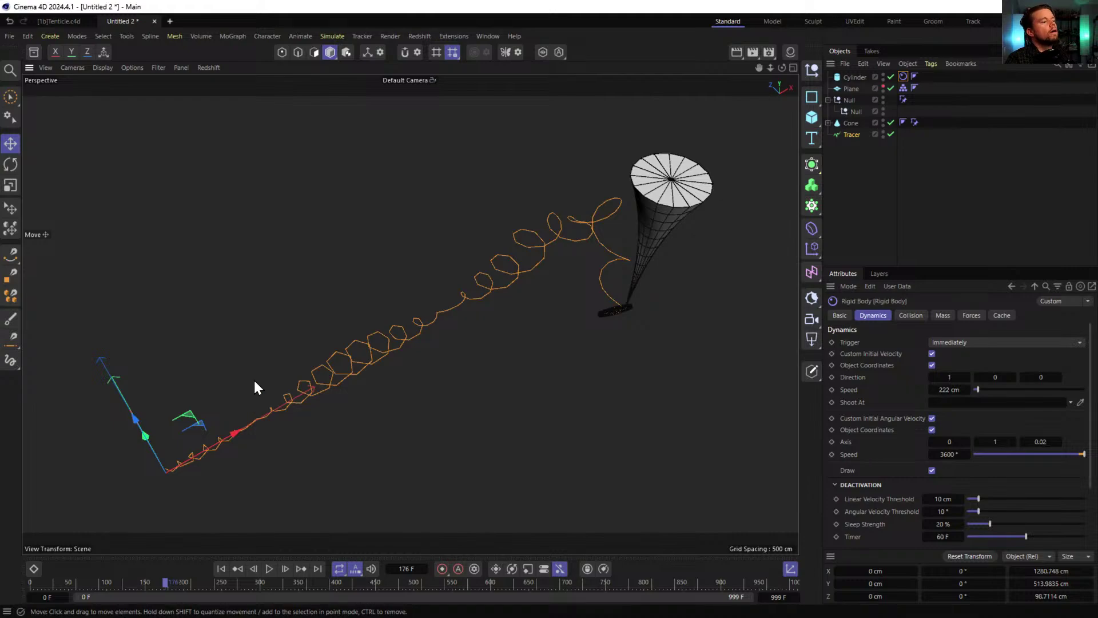
- Switch to the No Keyframes video in the browser, view the floor trails at 1:33, and return to Cinema 4D
key(alt+Tab)
click(510, 286)
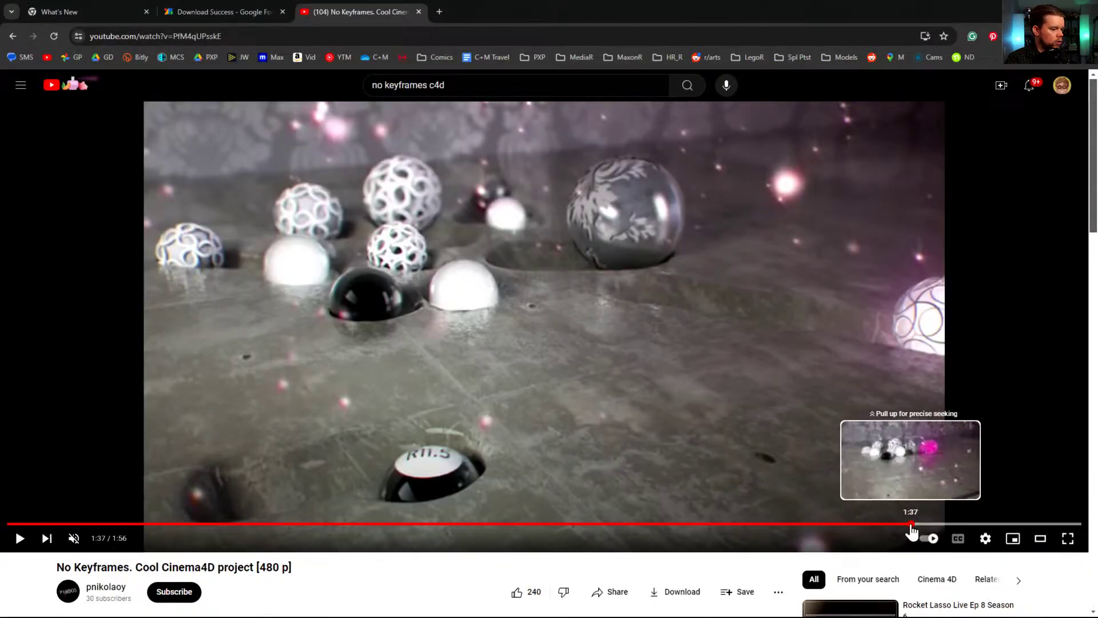
drag(909, 524, 871, 524)
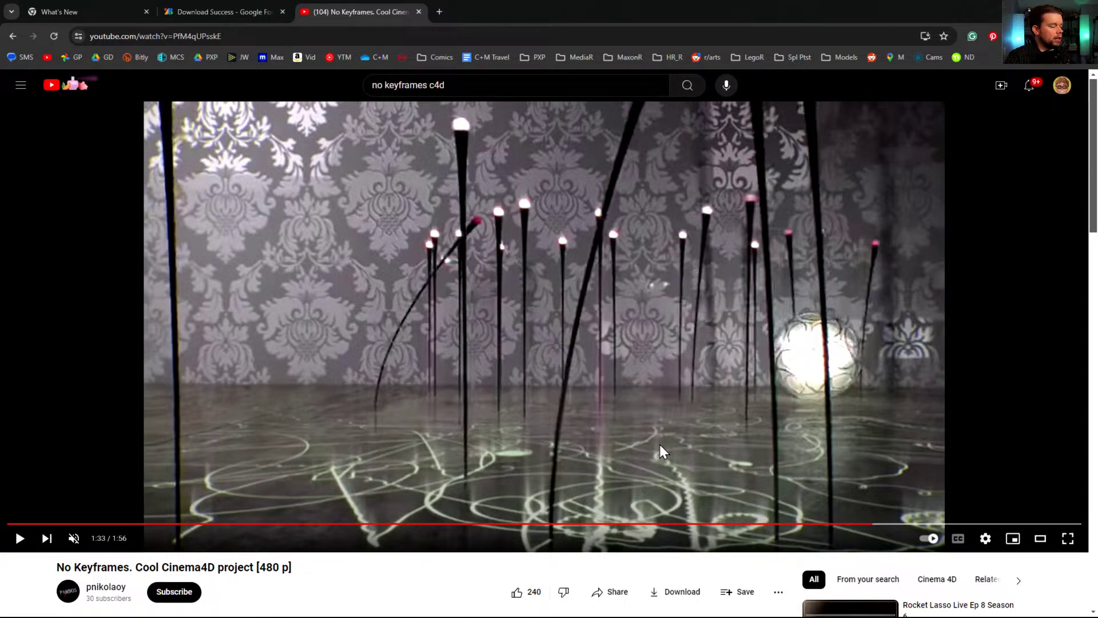
key(alt+Tab)
click(455, 343)
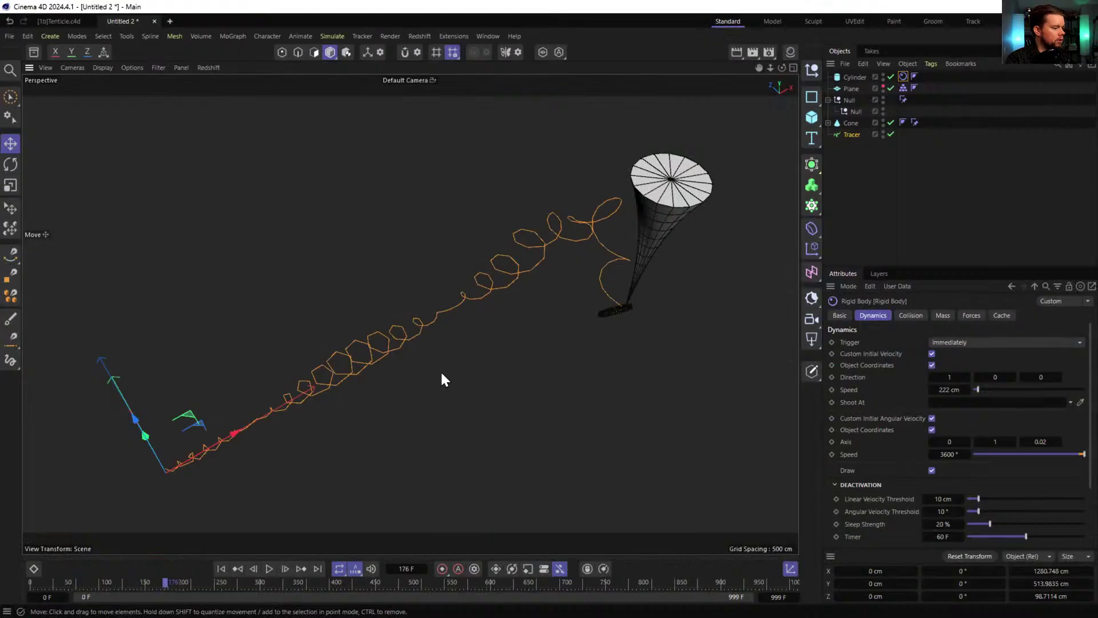
- Examine the loops along the traced path up close and from different angles
alt+drag(445, 306, 404, 292)
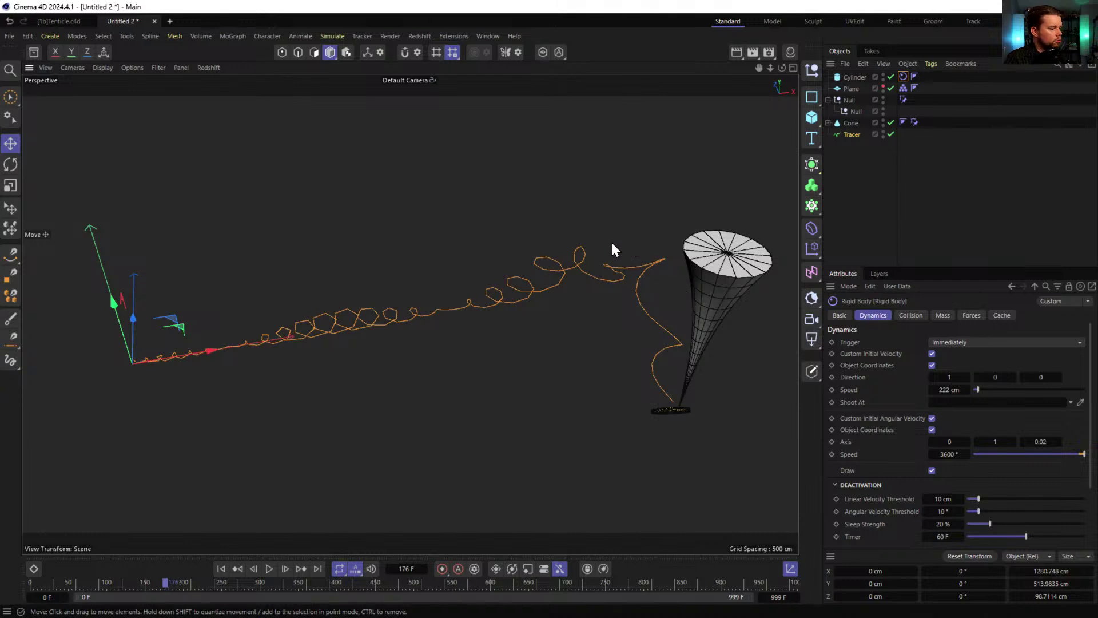
alt+drag(548, 287, 412, 348)
scroll(435, 298, up, 6)
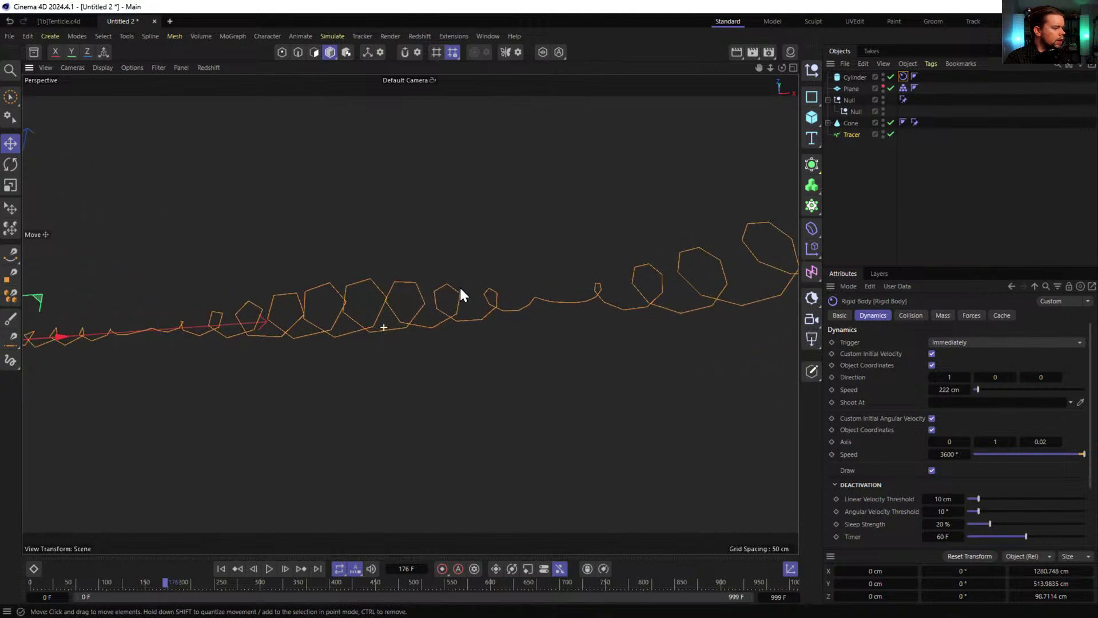
scroll(421, 300, down, 6)
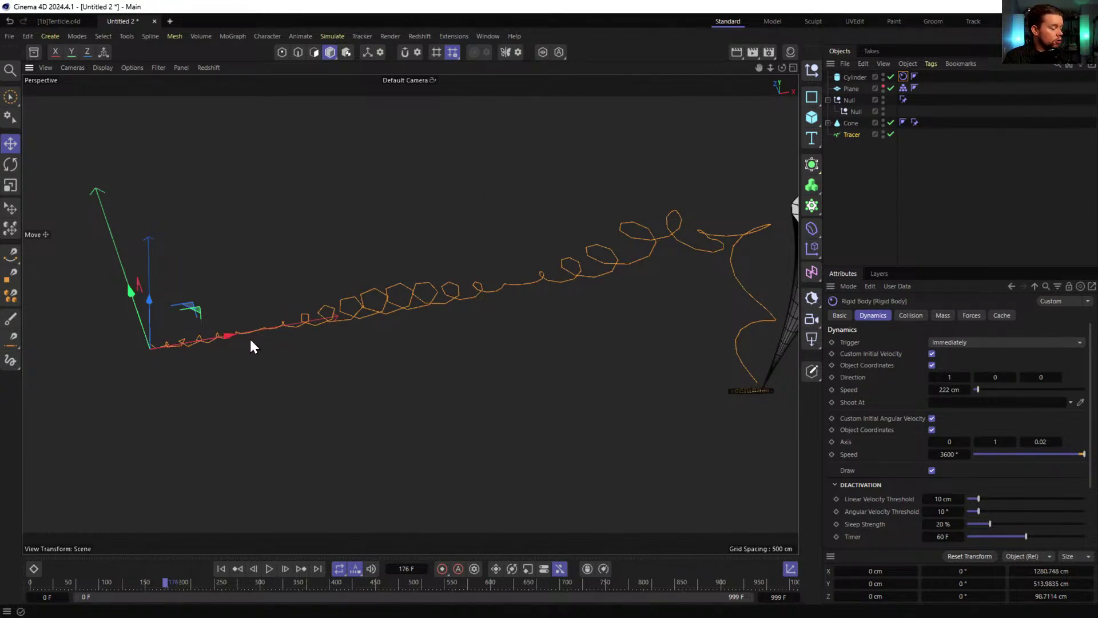
- Compare the traced loops with the floor trails in the browser's No Keyframes video, returning to Cinema 4D
alt+drag(601, 289, 569, 304)
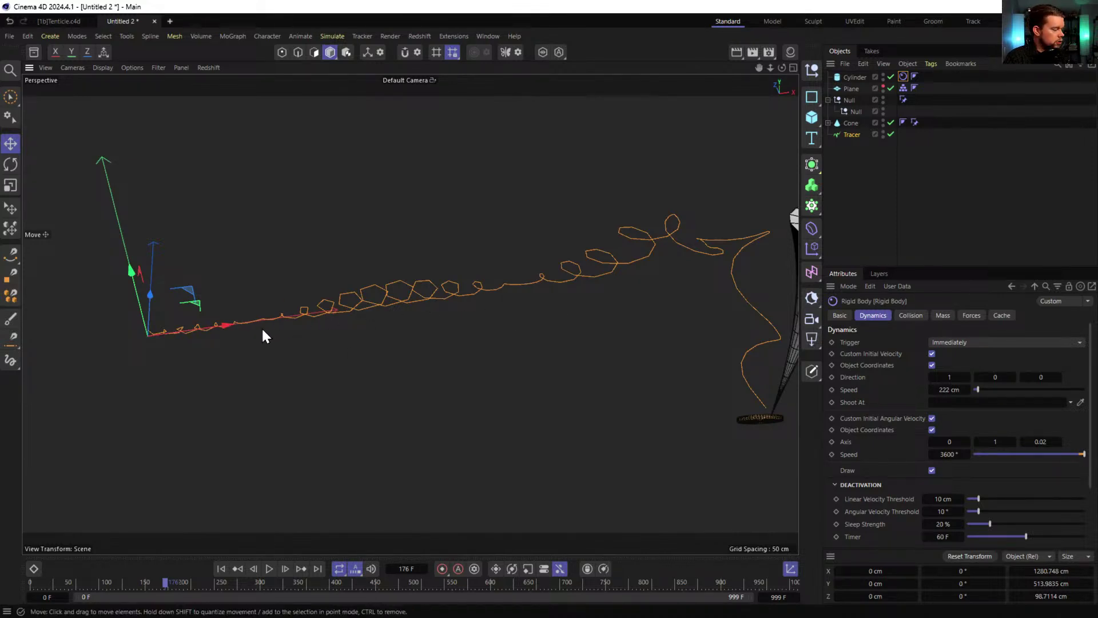
key(alt+Tab)
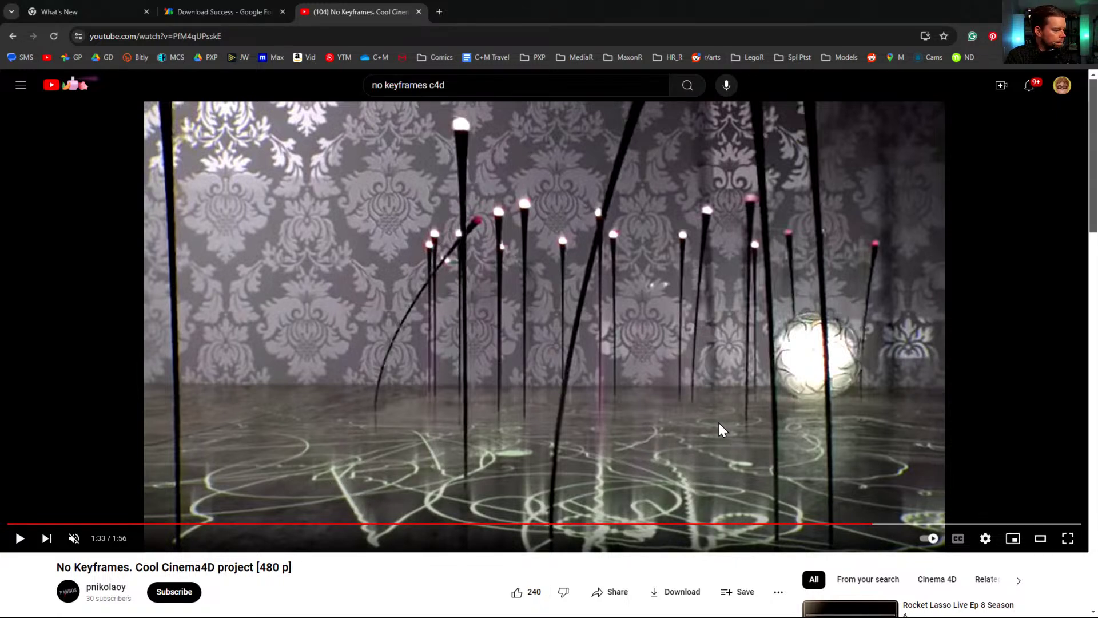
key(alt+Tab)
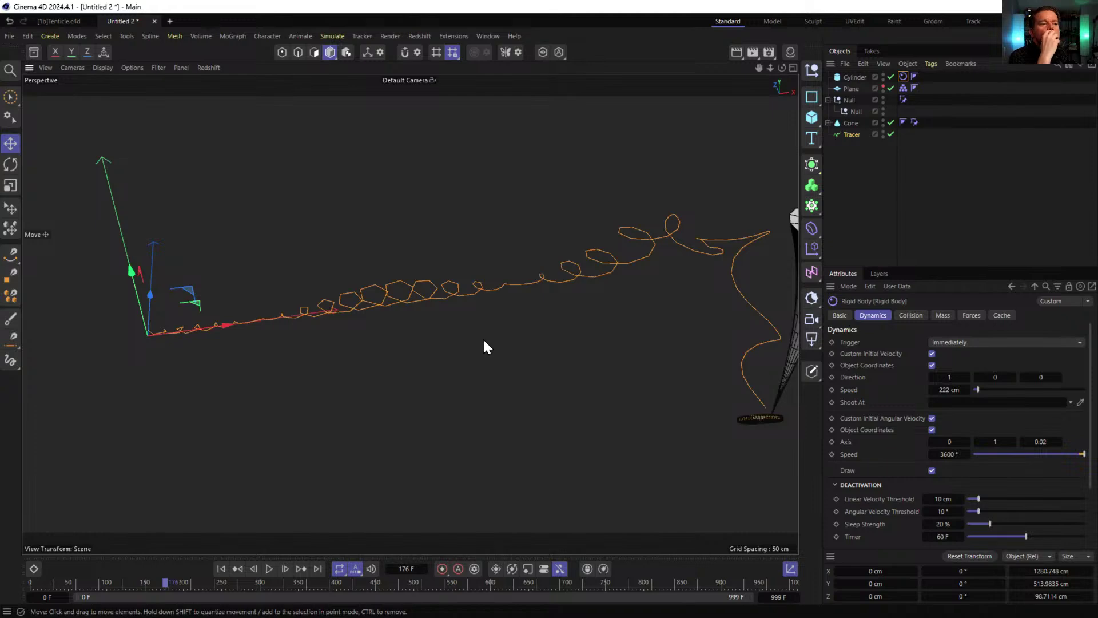
key(alt+Tab)
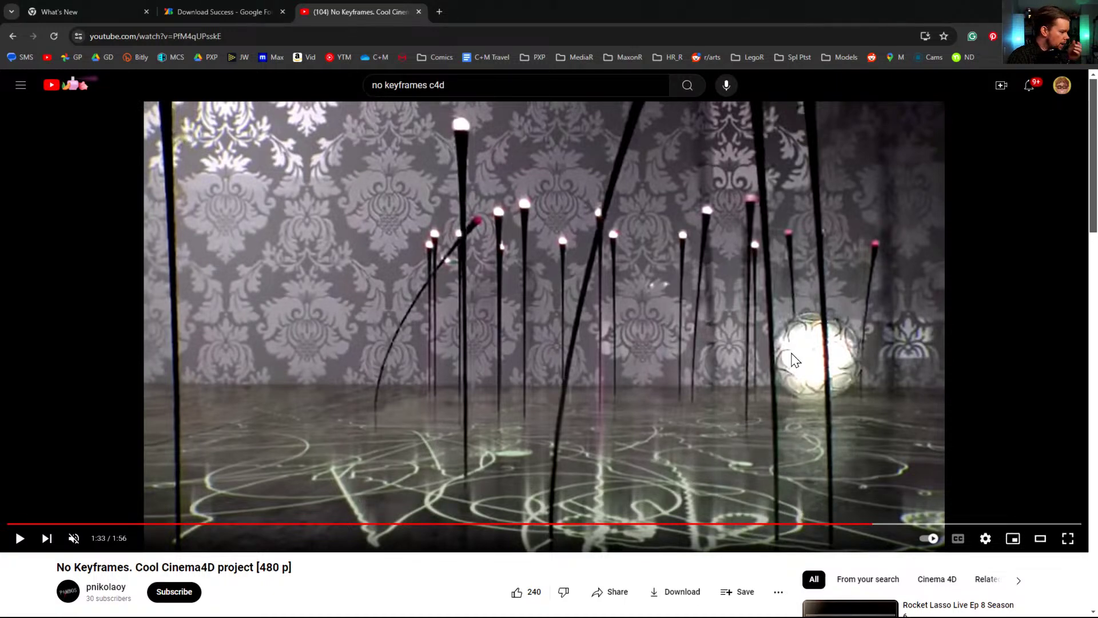
key(alt+Tab)
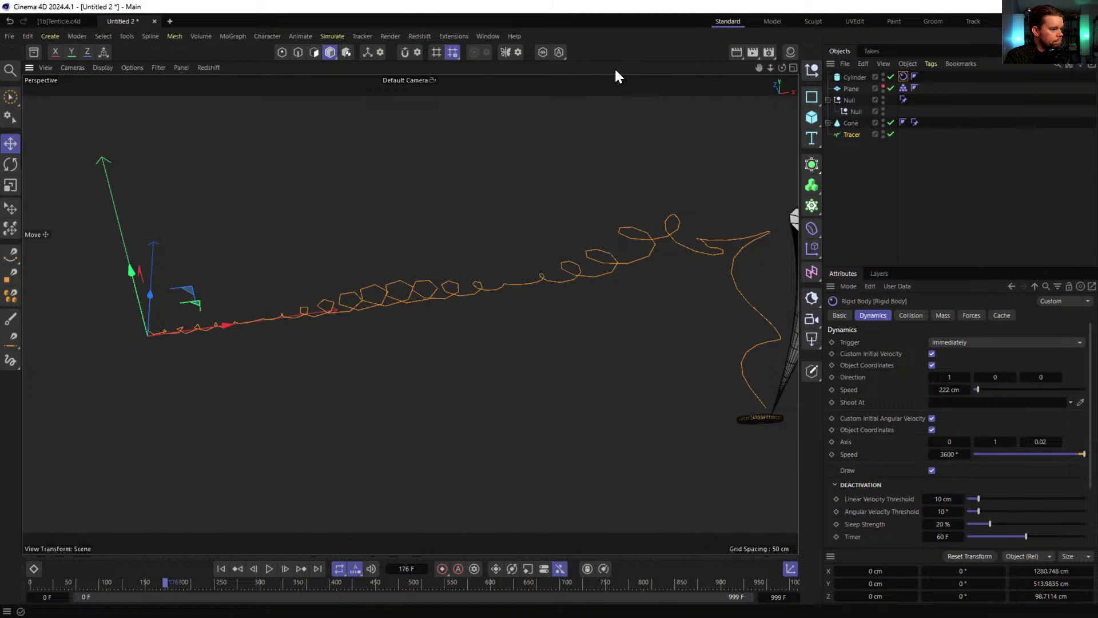
- Convert the Tracer to an editable spline, copy it, and undo the conversion in this scene
click(849, 135)
key(c)
key(ctrl+z)
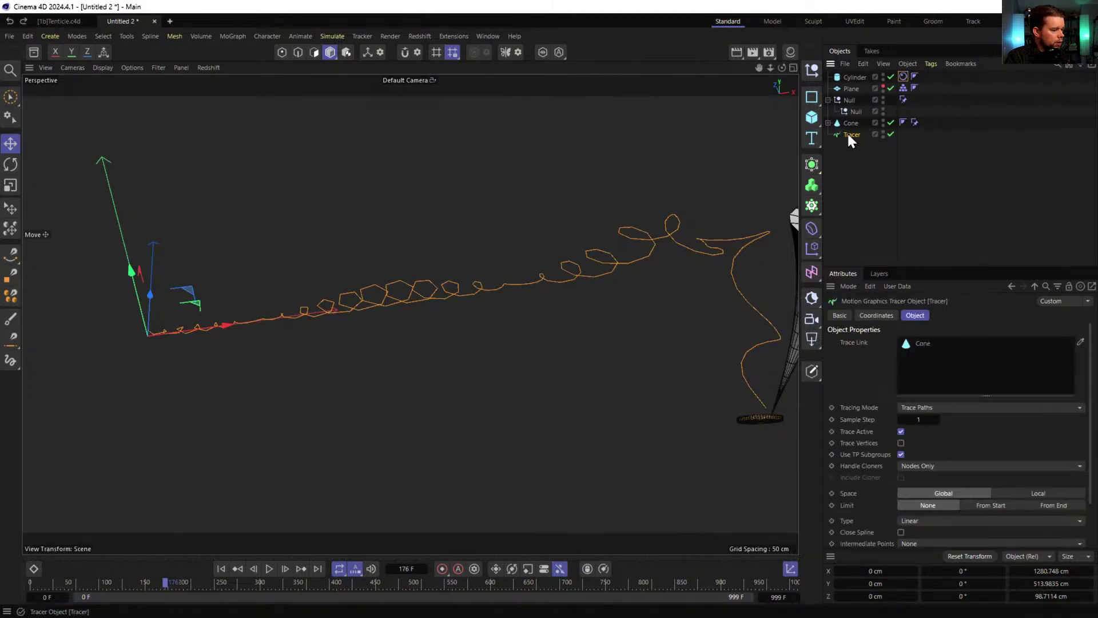
- Return the timeline to frame 0 and save the scene as [2a]SpinningCoinTrail in the SceneFiles folder
click(221, 569)
key(ctrl+s)
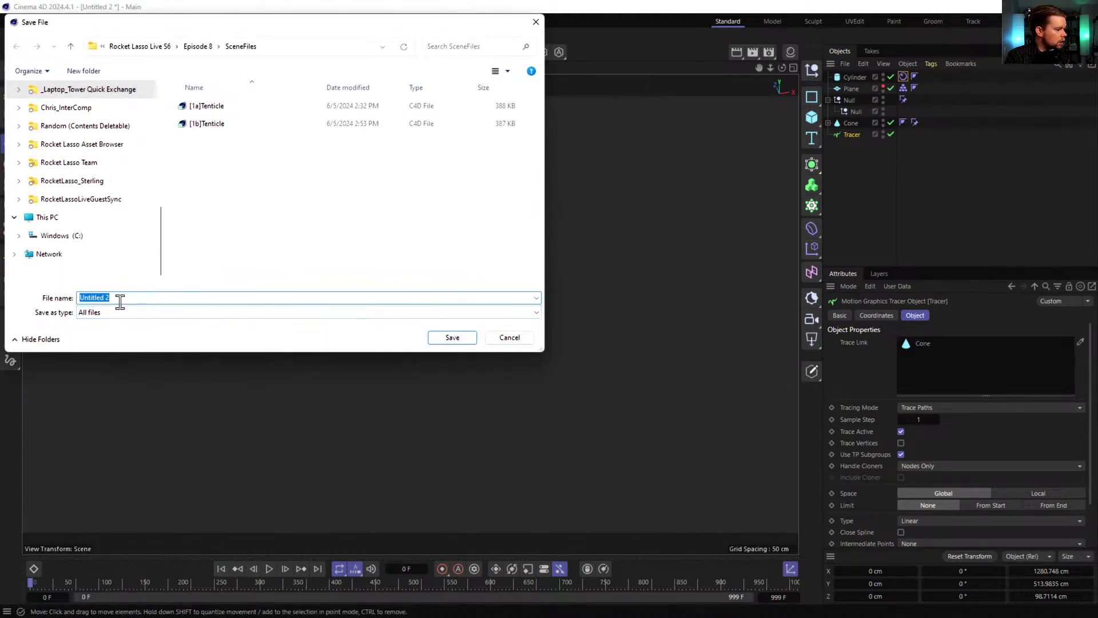
text([)
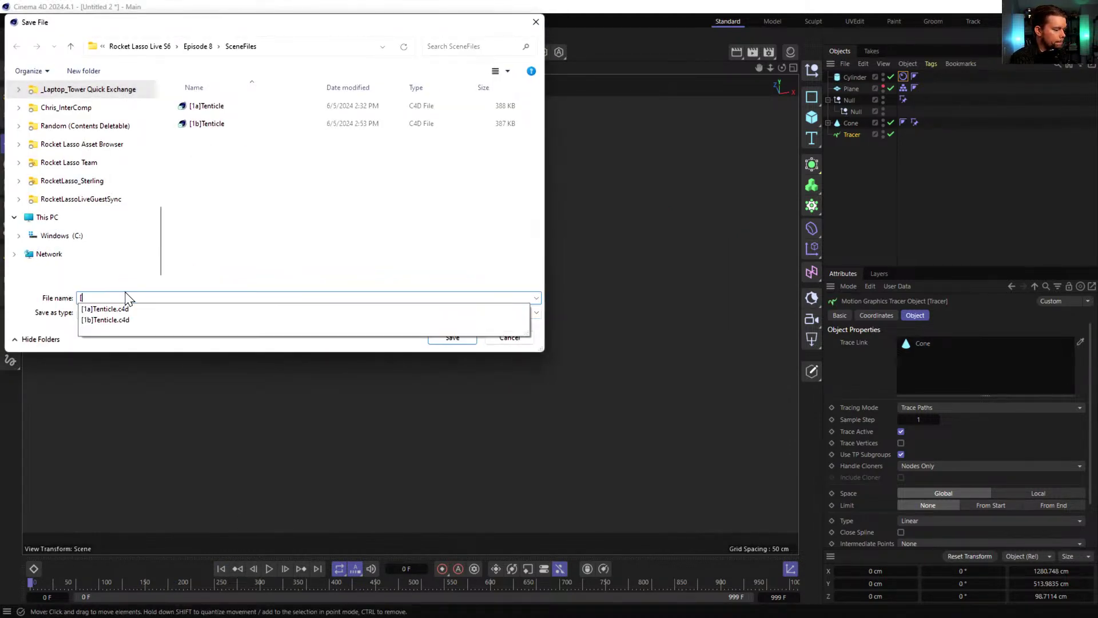
text(2a]Spinn)
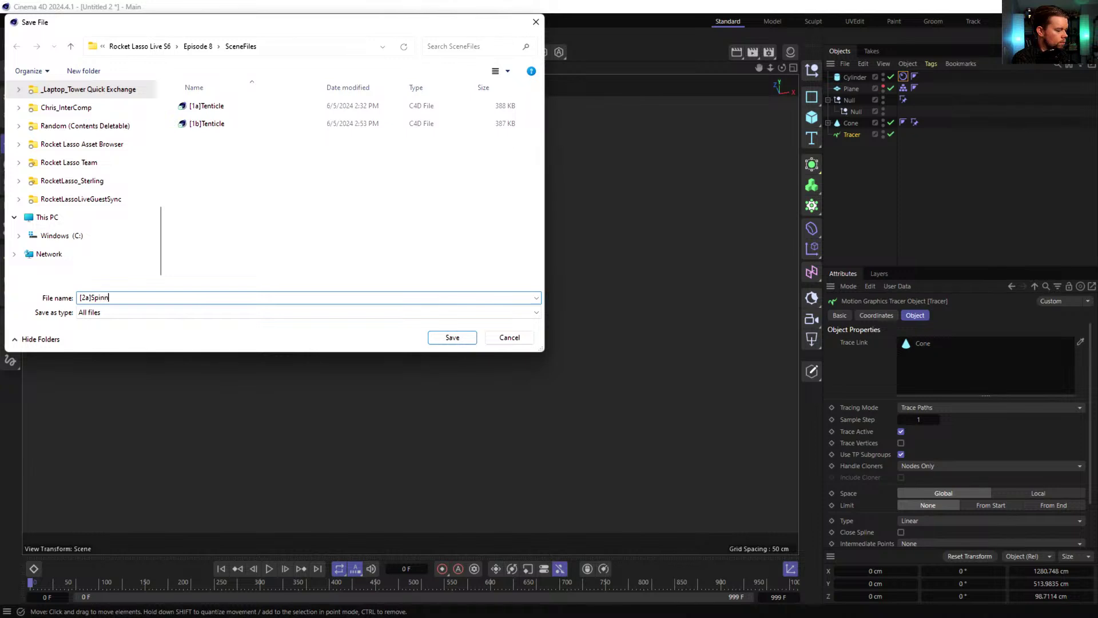
text(ingCoinTrail)
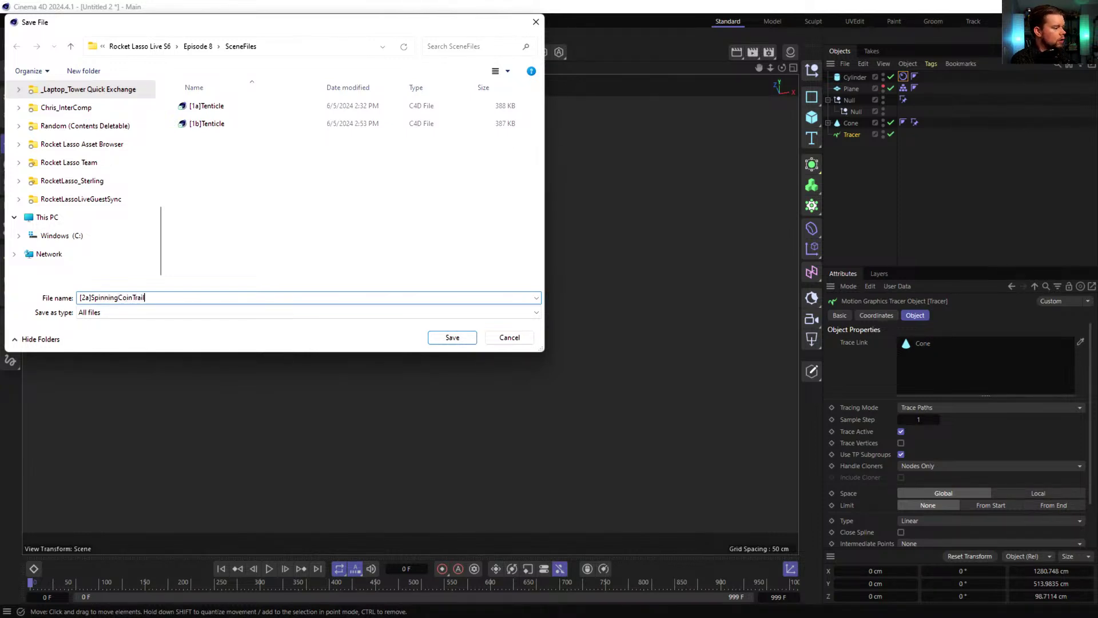
key(Return)
- Create a new project and paste the copied trail spline into it
key(ctrl+n)
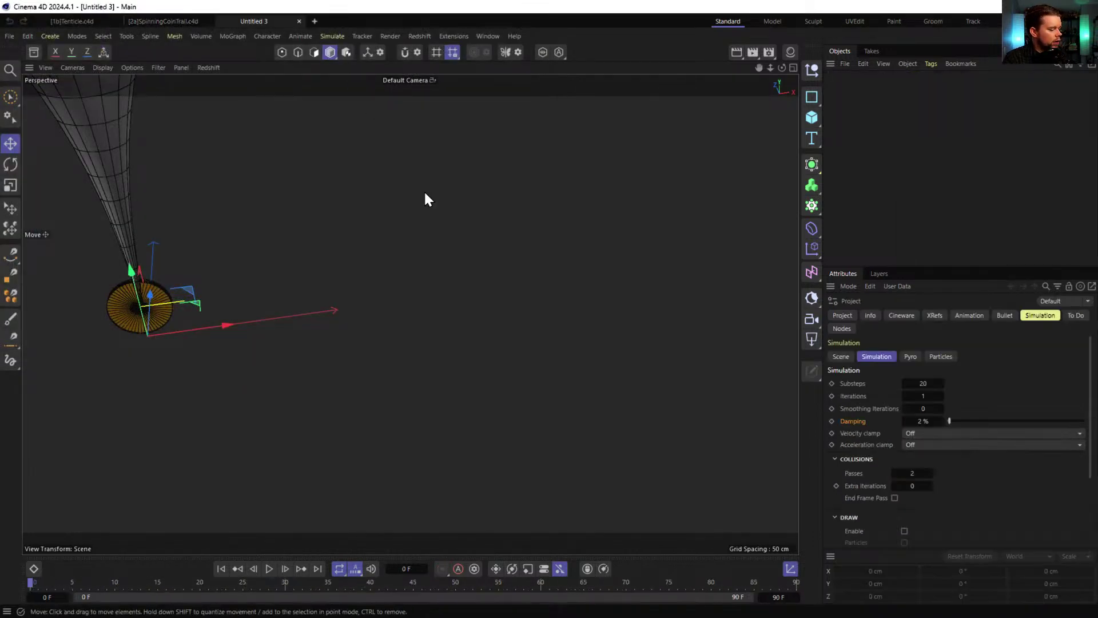
key(ctrl+v)
alt+drag(521, 272, 503, 367)
- Flatten all of the spline's points to a Y size of 0 and set their Y position to 0 cm
click(281, 52)
key(ctrl+a)
key(t)
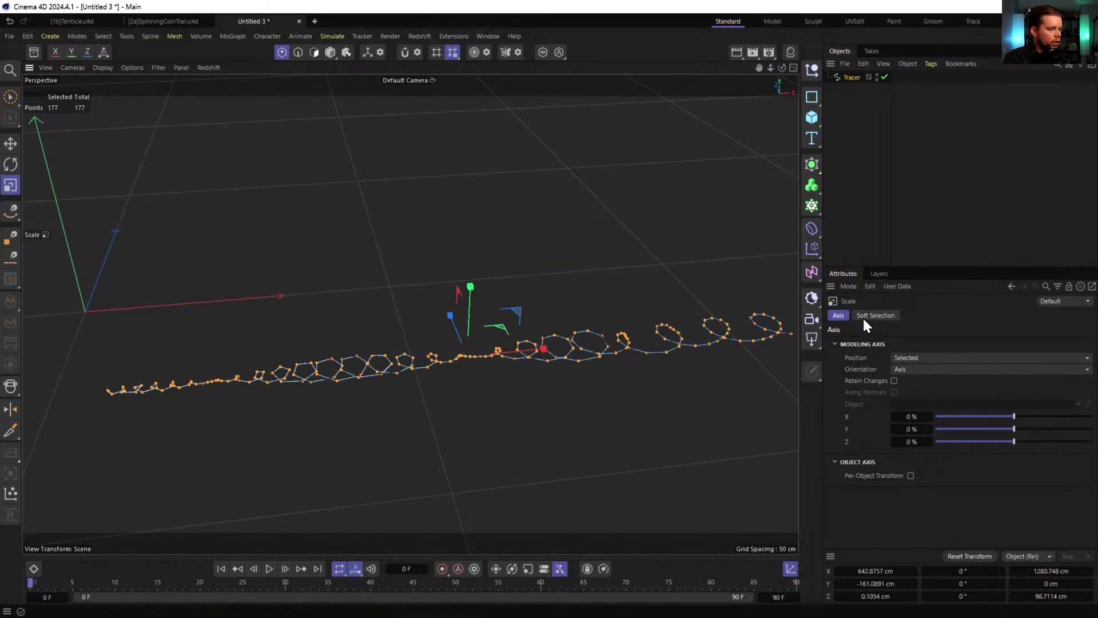
double_click(876, 583)
text(0)
key(Return)
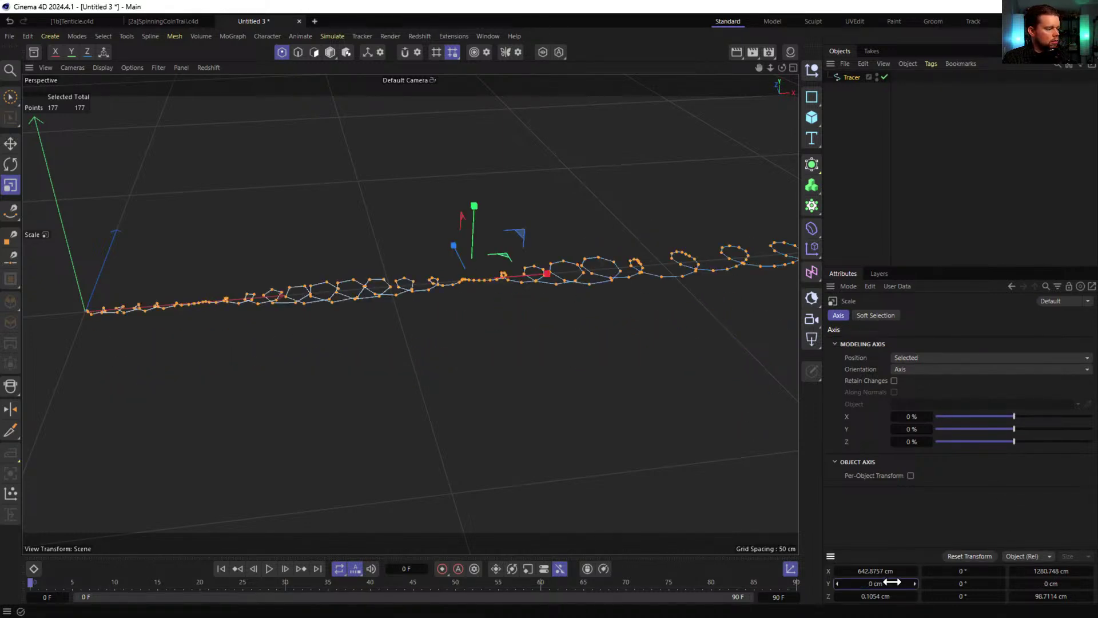
click(330, 52)
alt+drag(443, 207, 482, 272)
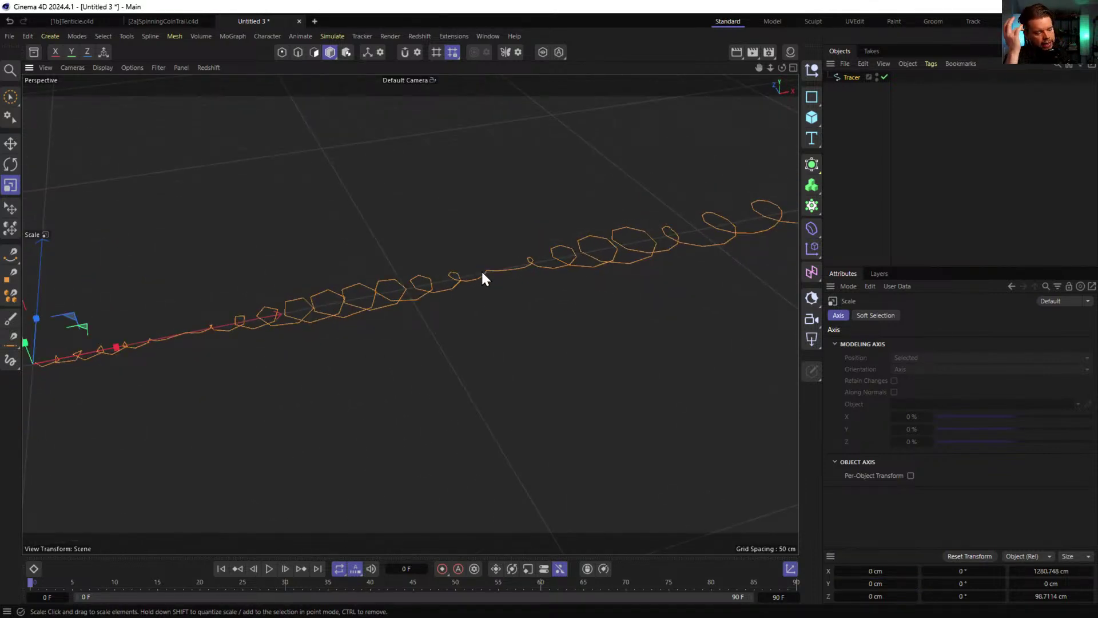
- Compare the flattened spline with the trails in the browser's No Keyframes video, then return and inspect its object properties
key(alt+Tab)
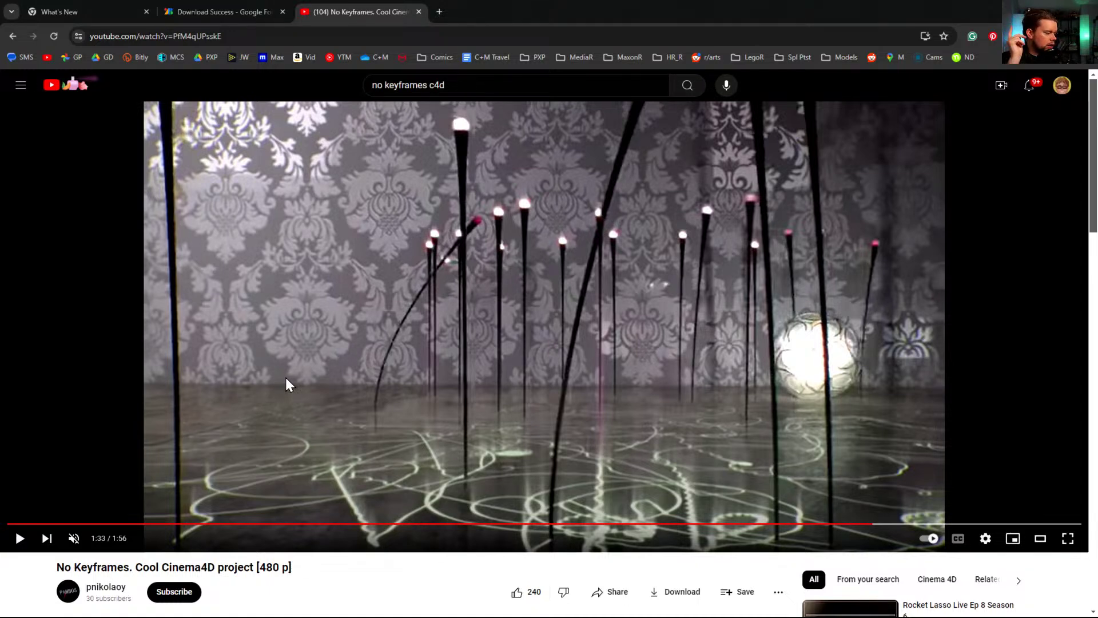
key(alt+Tab)
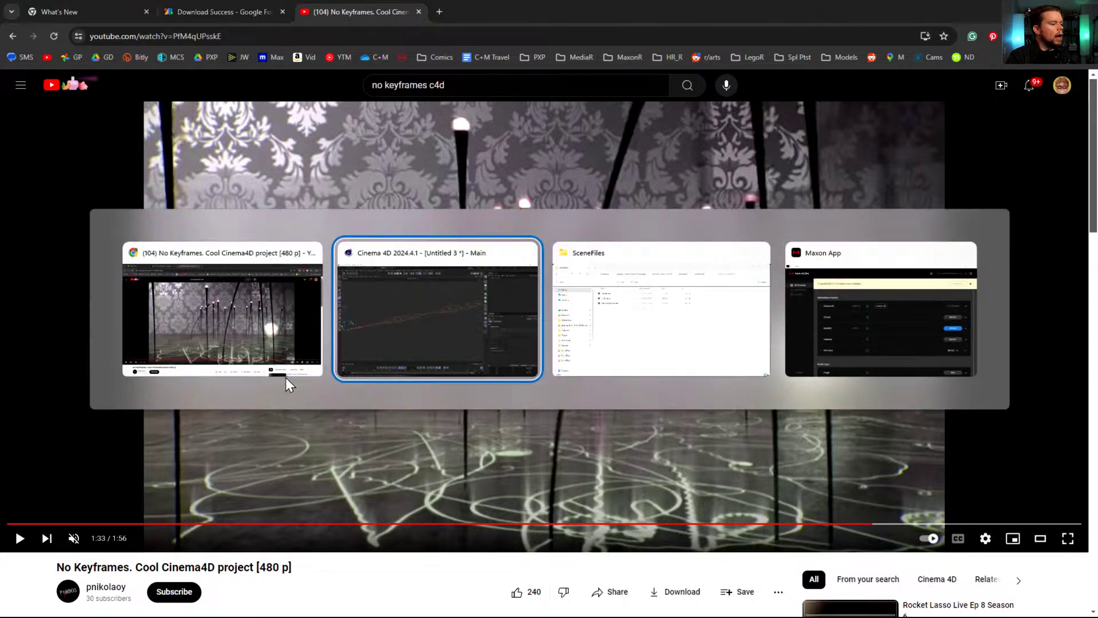
click(425, 347)
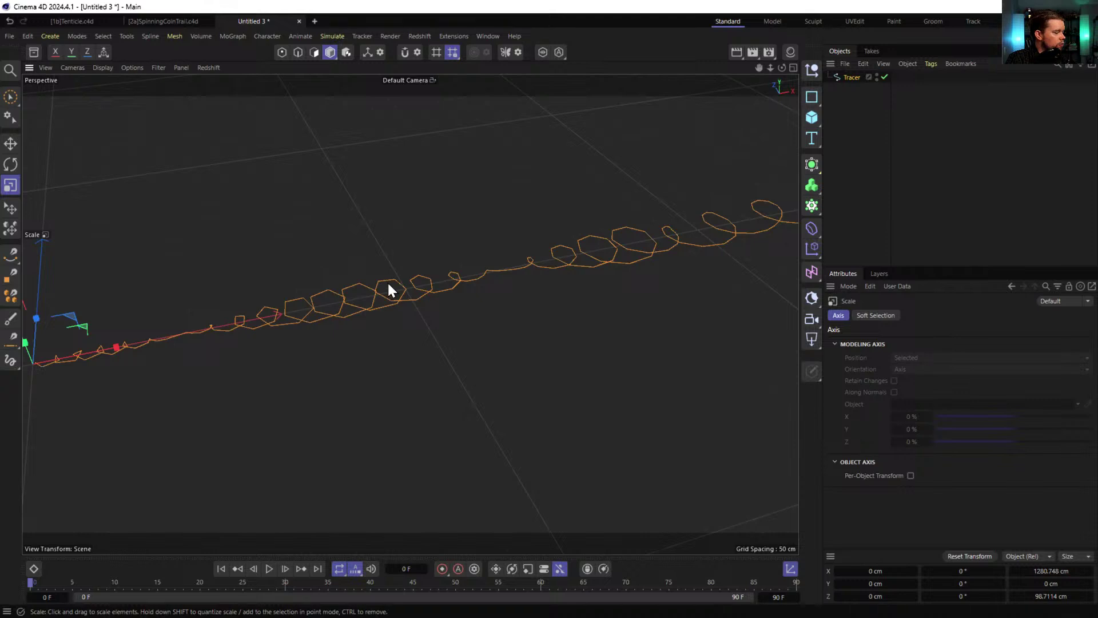
alt+drag(384, 302, 481, 257)
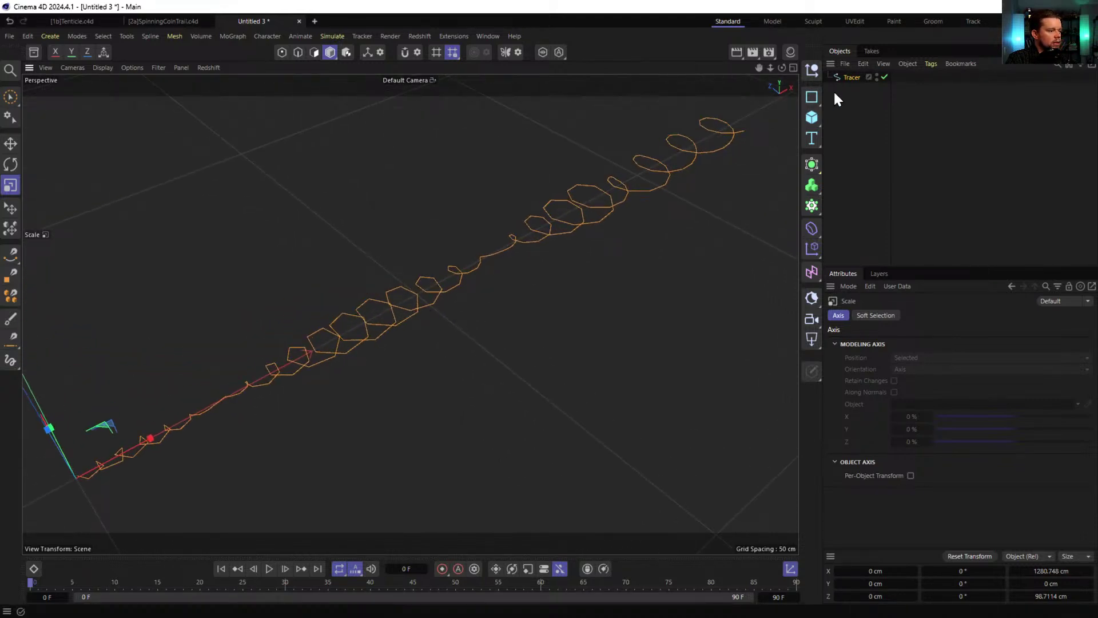
click(852, 78)
scroll(441, 320, down, 10)
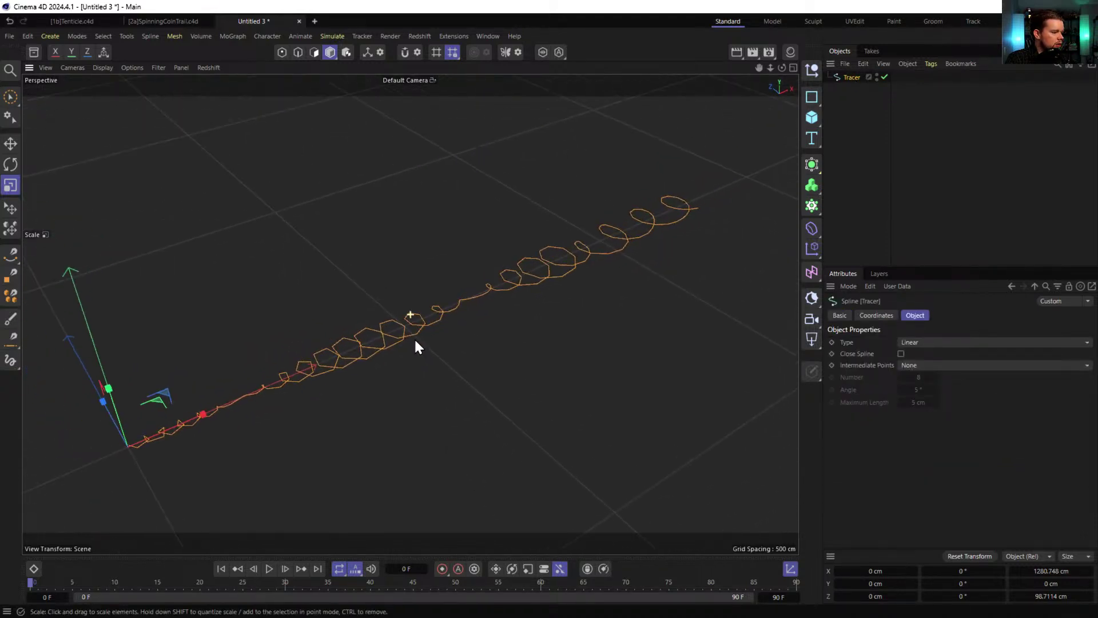
alt+drag(414, 346, 444, 290)
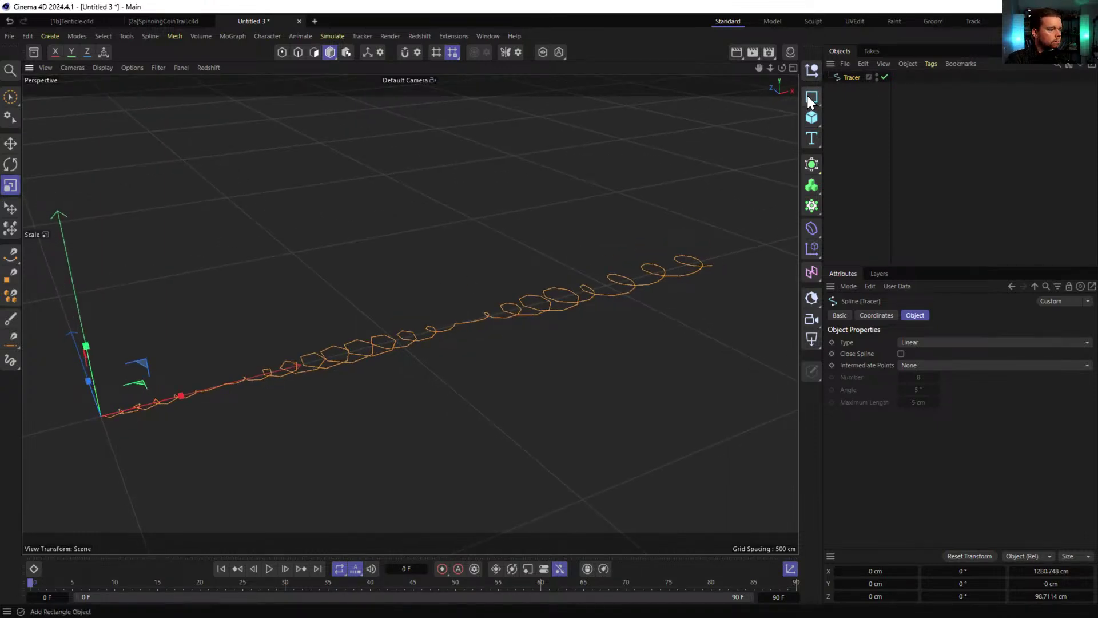
- Change the project's renderer to Physical in the render settings
key(ctrl+b)
click(738, 65)
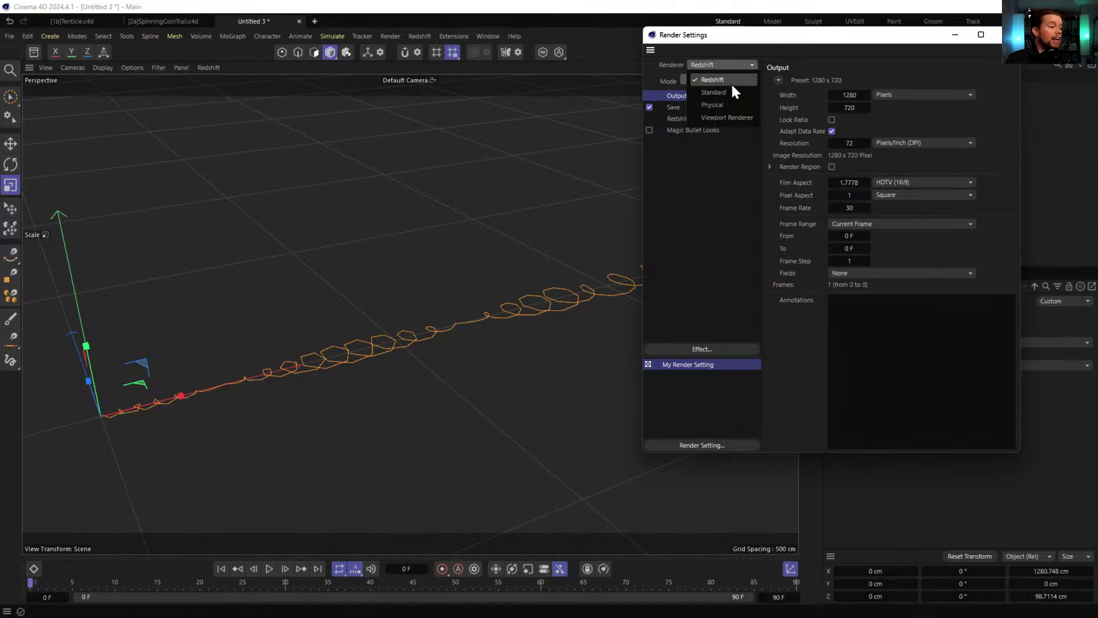
click(734, 105)
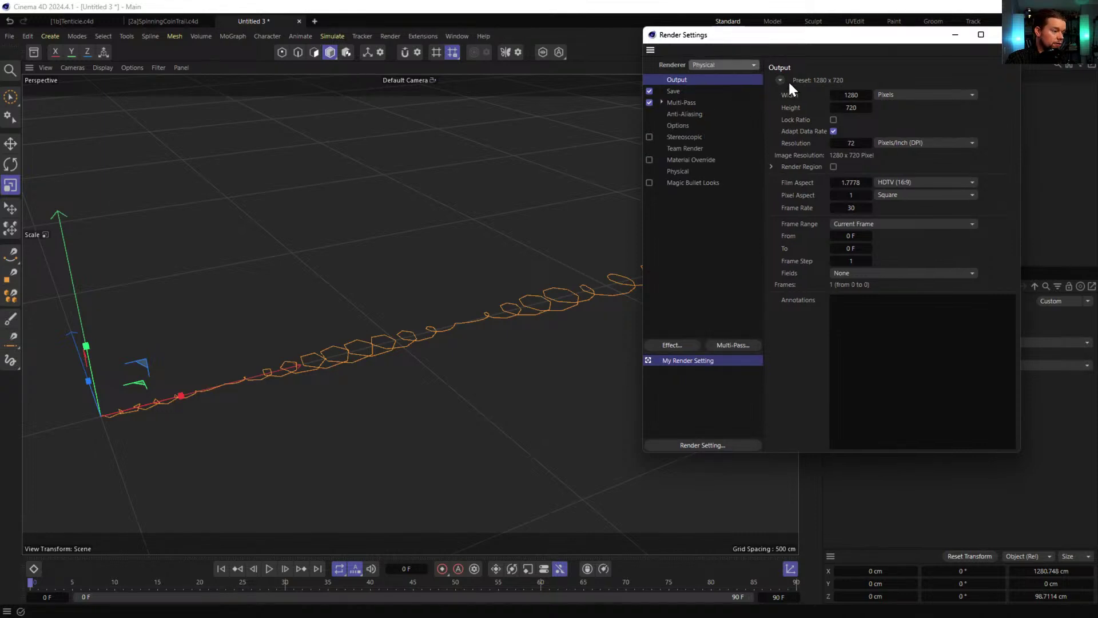
click(1002, 35)
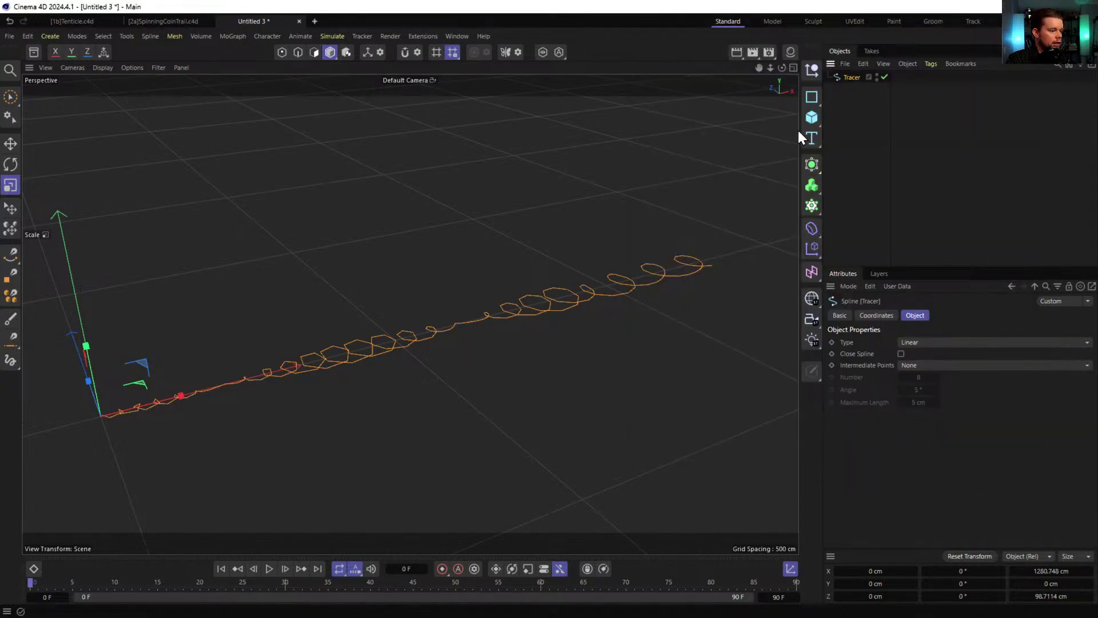
- Place the trail spline in a Sweep and add an n-Side spline as its profile
click(811, 185)
alt+click(983, 229)
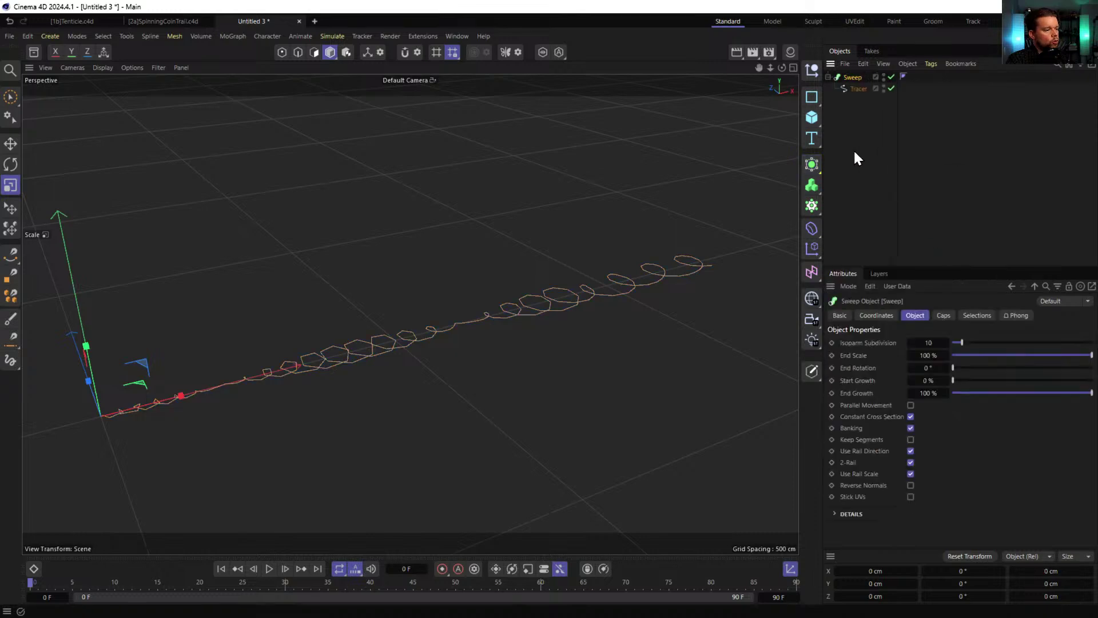
click(812, 97)
shift+click(897, 155)
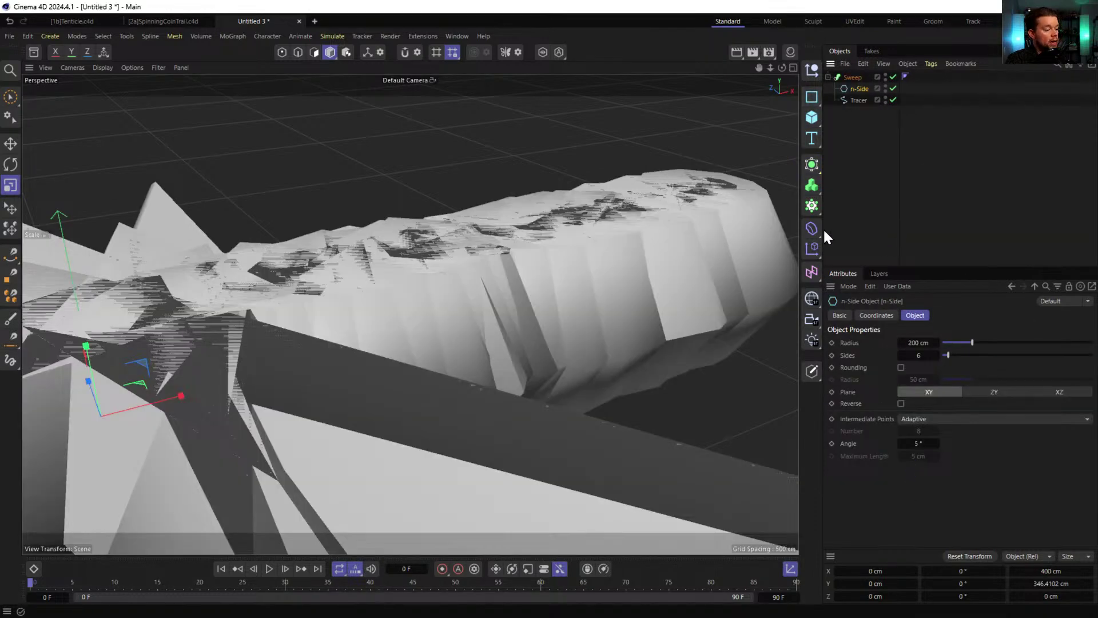
- Set the n-Side profile to 2 sides and scale it down to about 10.4 cm wide
drag(922, 358, 898, 358)
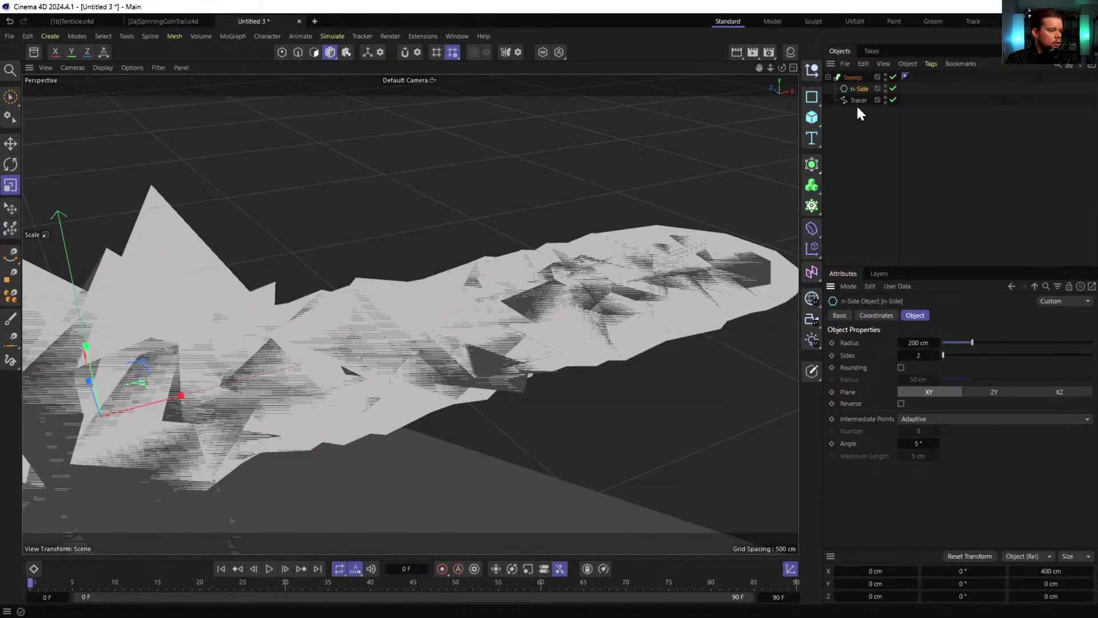
drag(640, 246, 290, 362)
scroll(553, 337, up, 5)
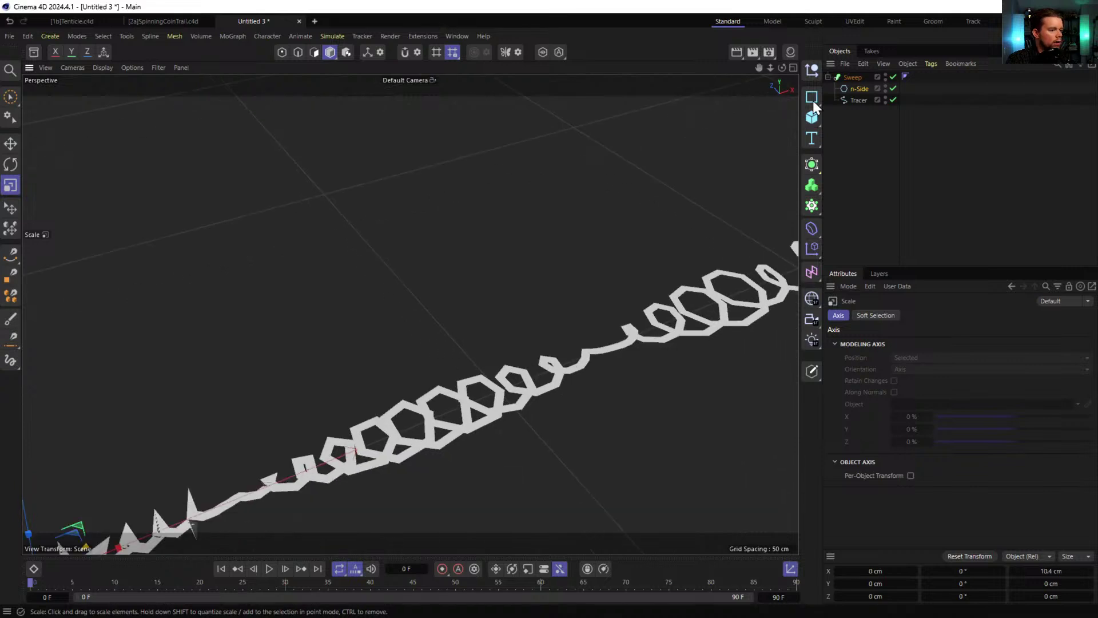
- Smooth the Sweep with a parent Subdivision Surface and wrap that in a Connect object
click(854, 76)
drag(811, 170, 863, 187)
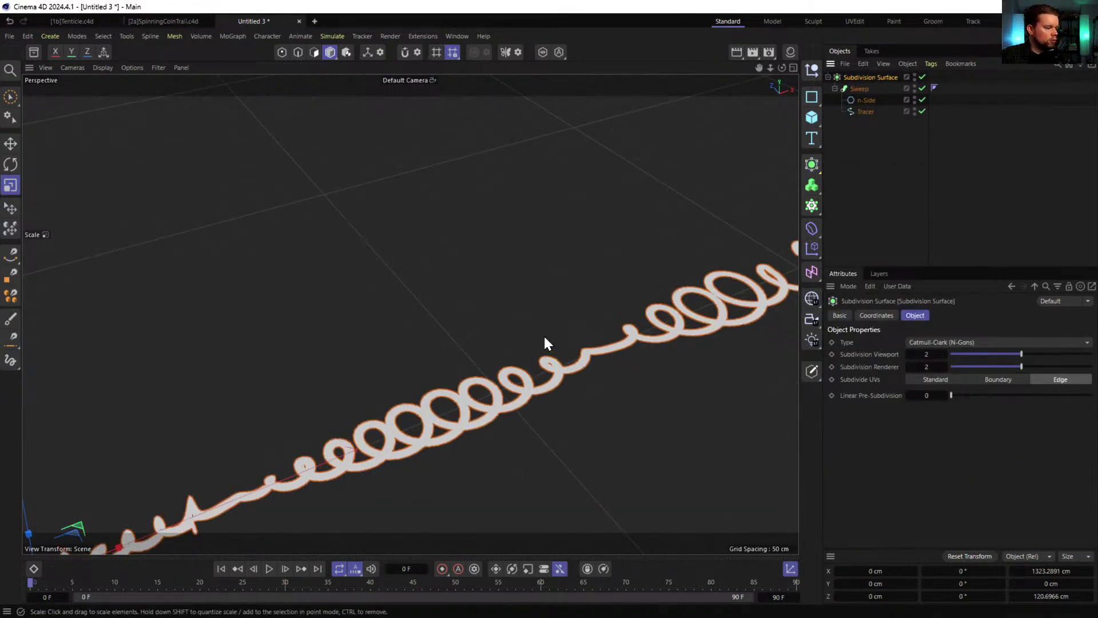
scroll(540, 345, up, 1)
scroll(540, 345, down, 2)
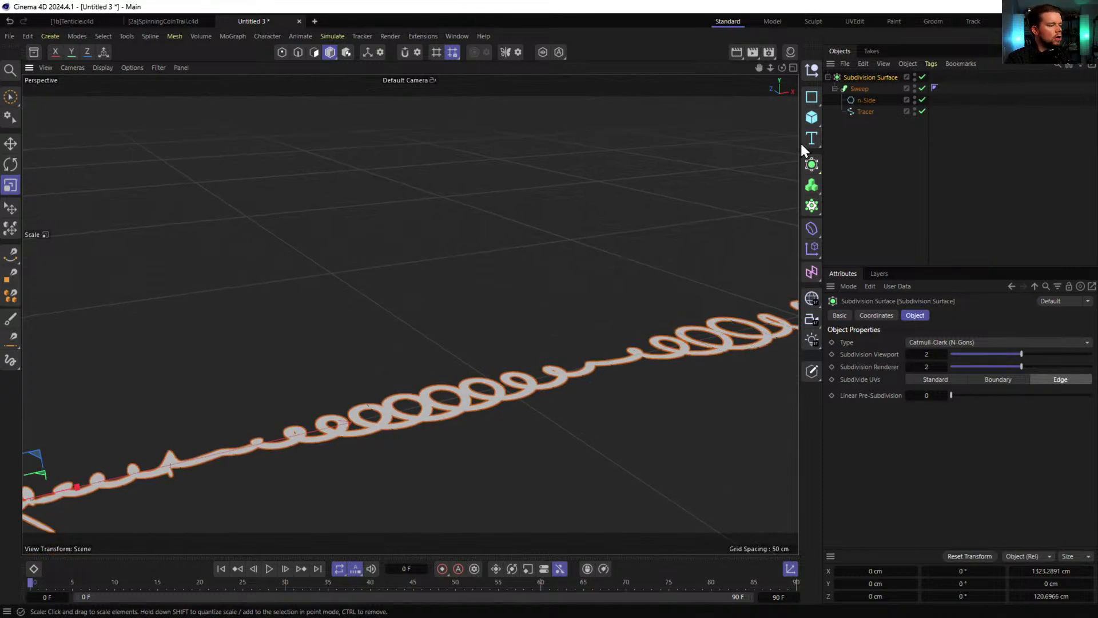
drag(809, 162, 870, 274)
click(828, 77)
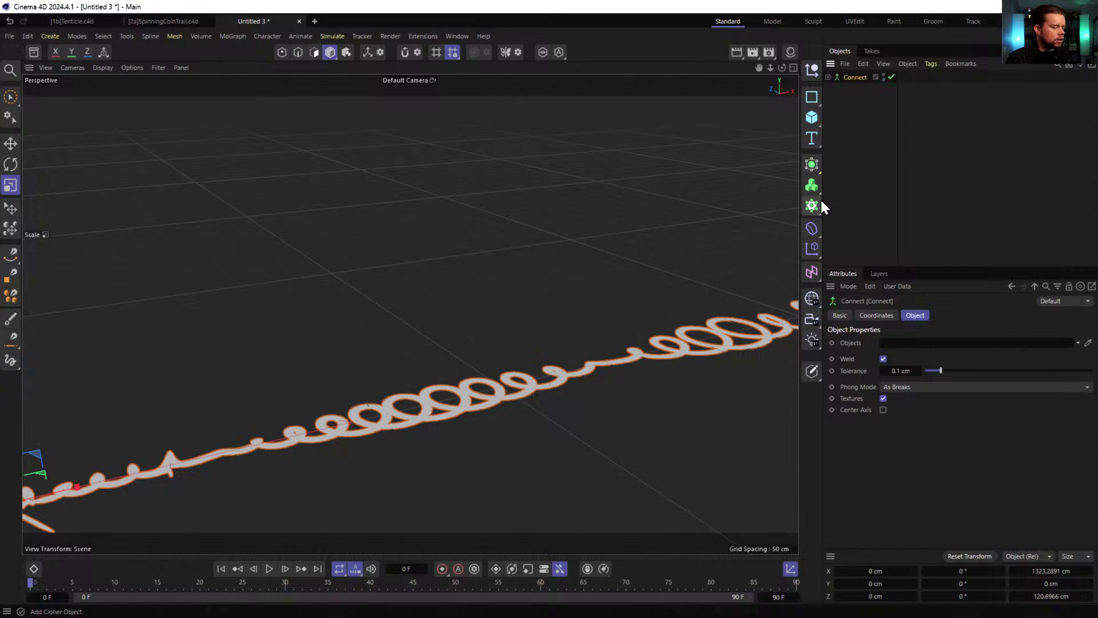
- Add a Spot Light at the origin and rotate its pitch to 90° so it points straight up
click(812, 341)
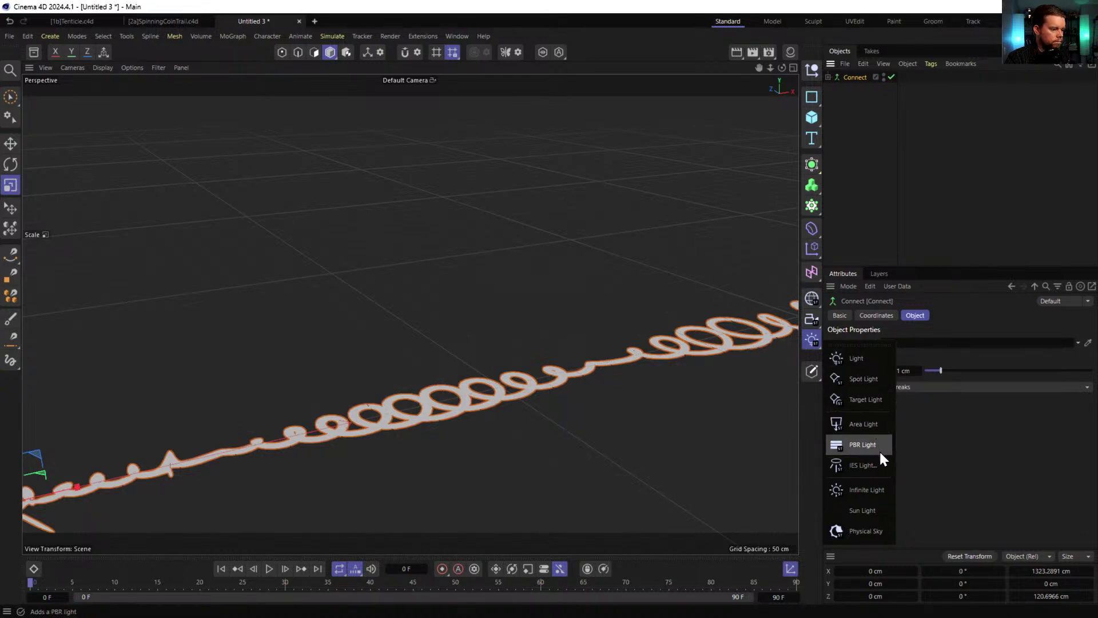
click(867, 385)
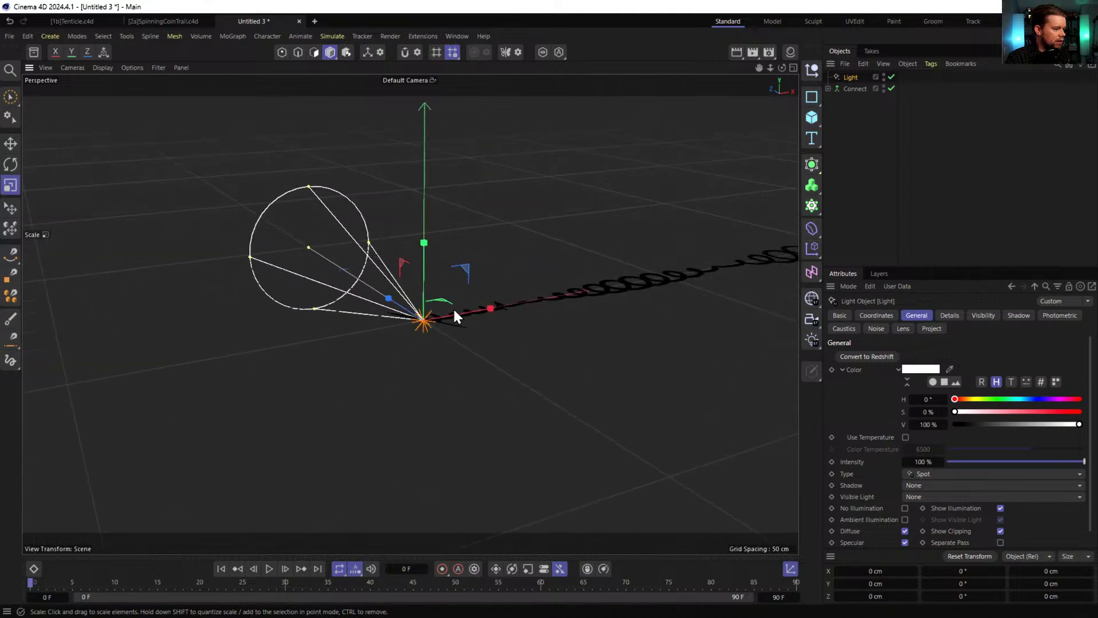
key(r)
drag(434, 290, 442, 350)
- Change the light's type to Square Parallel Spot
click(848, 79)
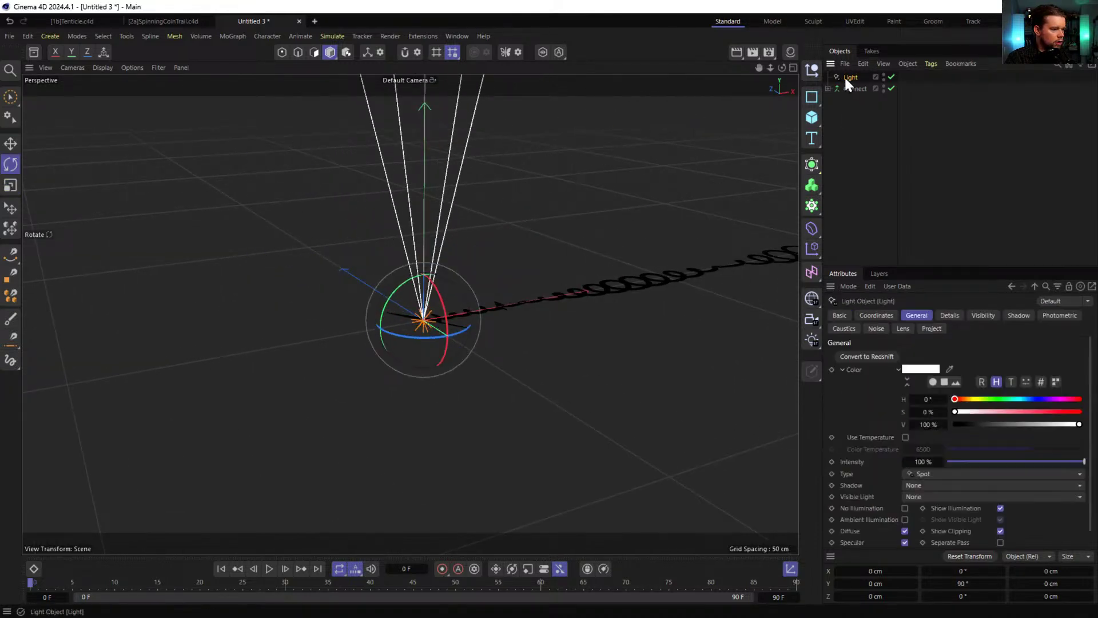
click(919, 475)
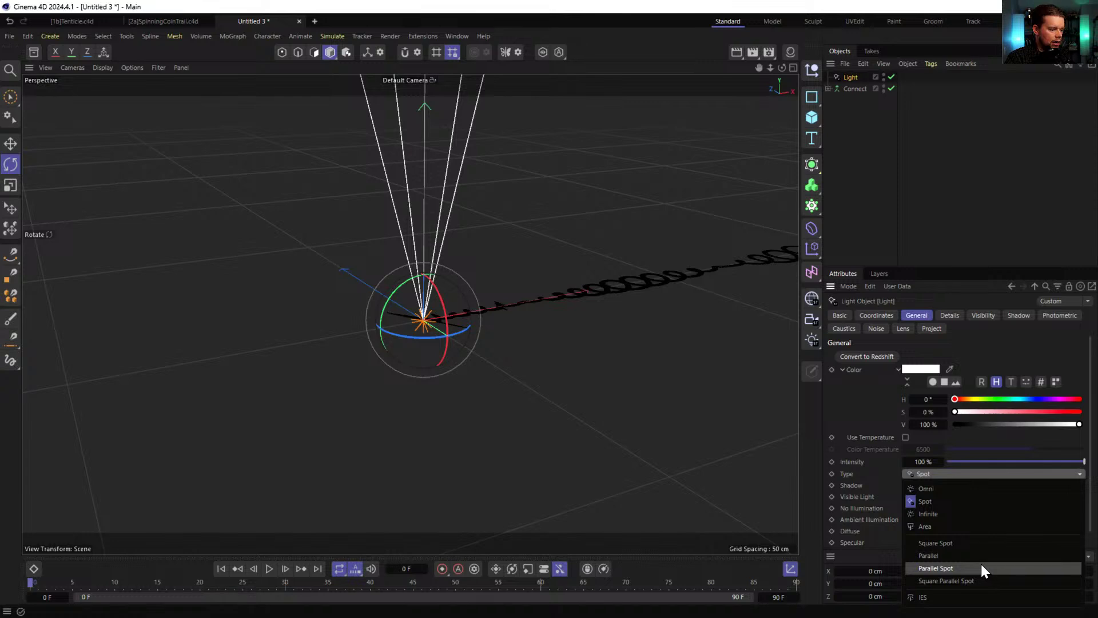
click(981, 579)
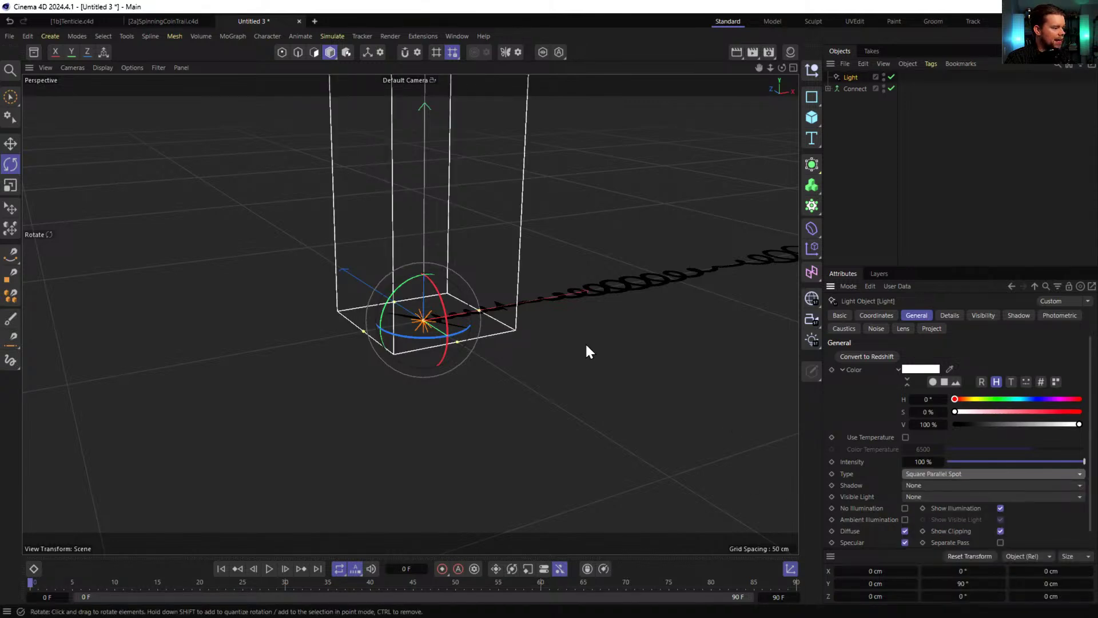
- Set the Visible Light option of the parallel spot to Visible
scroll(465, 309, down, 5)
key(e)
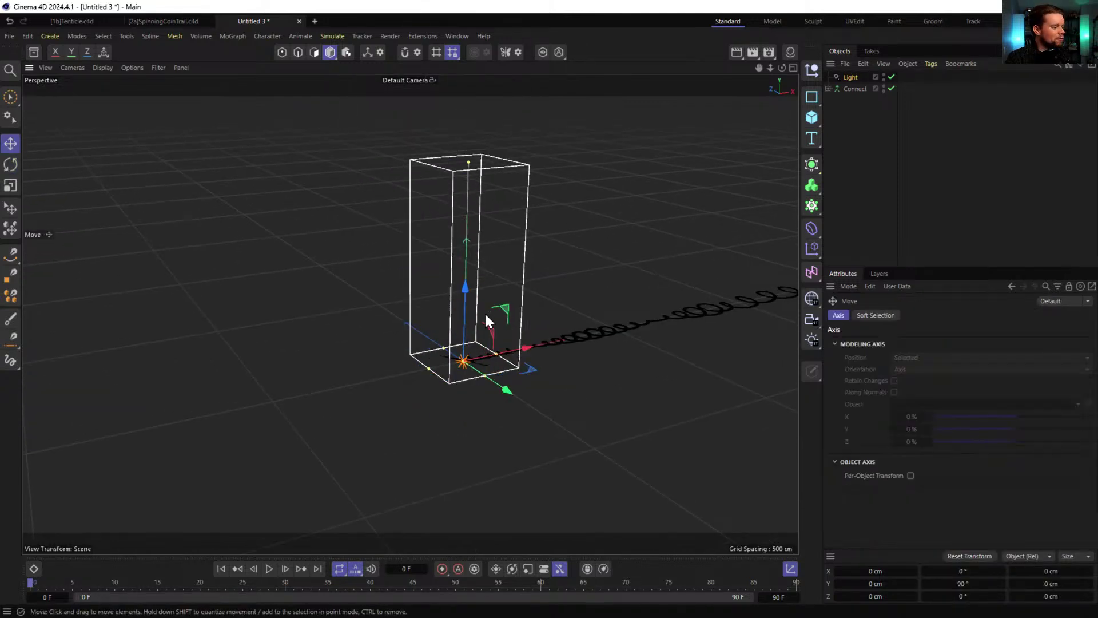
click(850, 76)
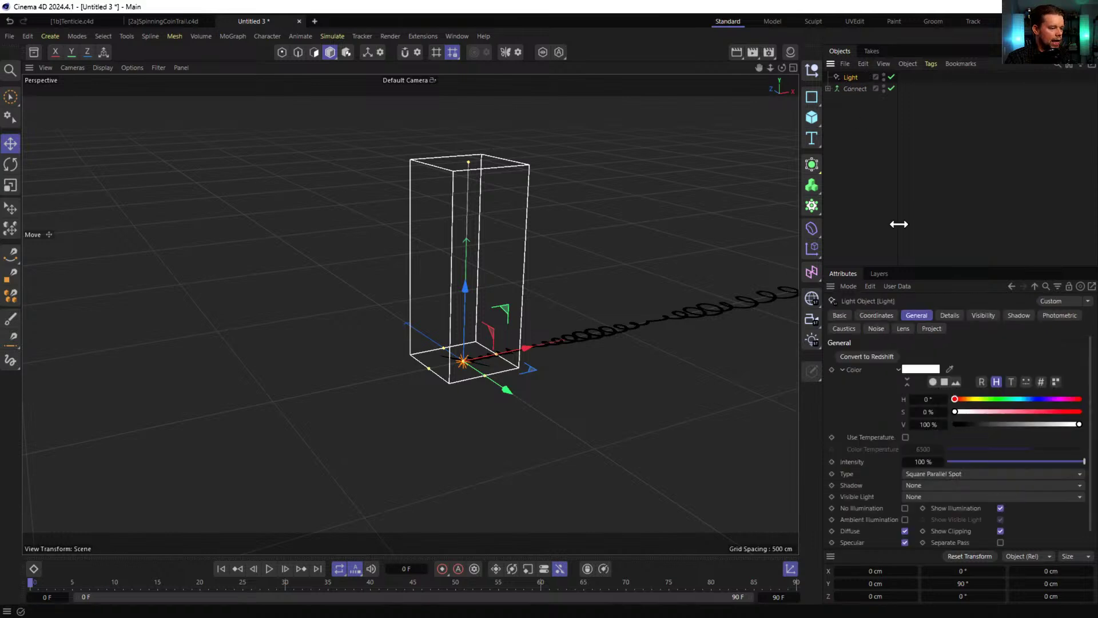
click(982, 315)
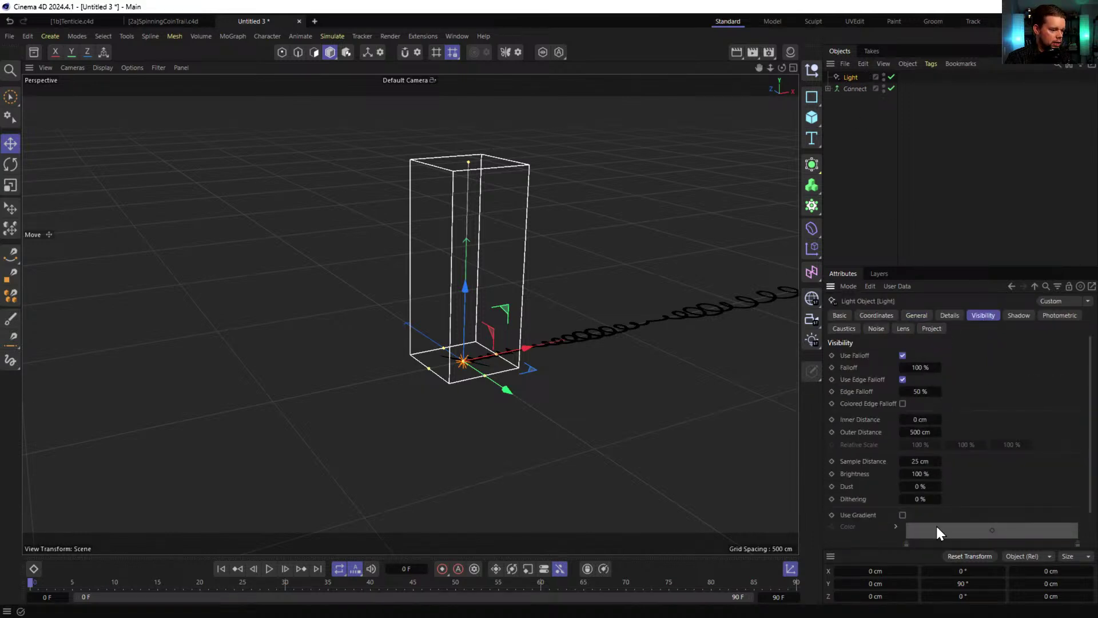
scroll(871, 496, down, 2)
click(916, 315)
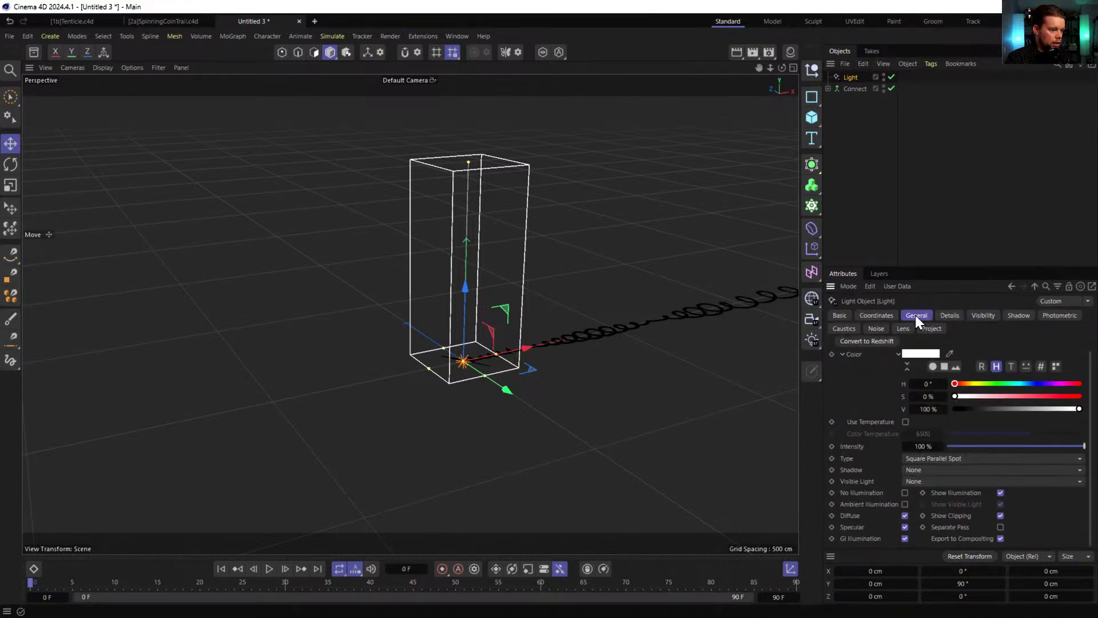
click(910, 480)
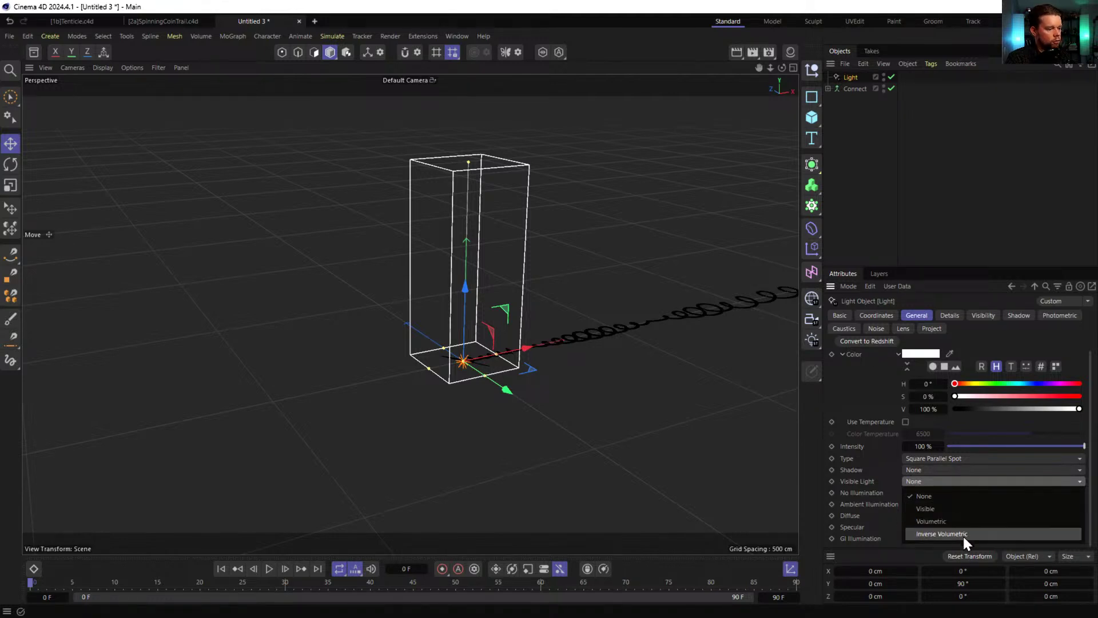
click(927, 509)
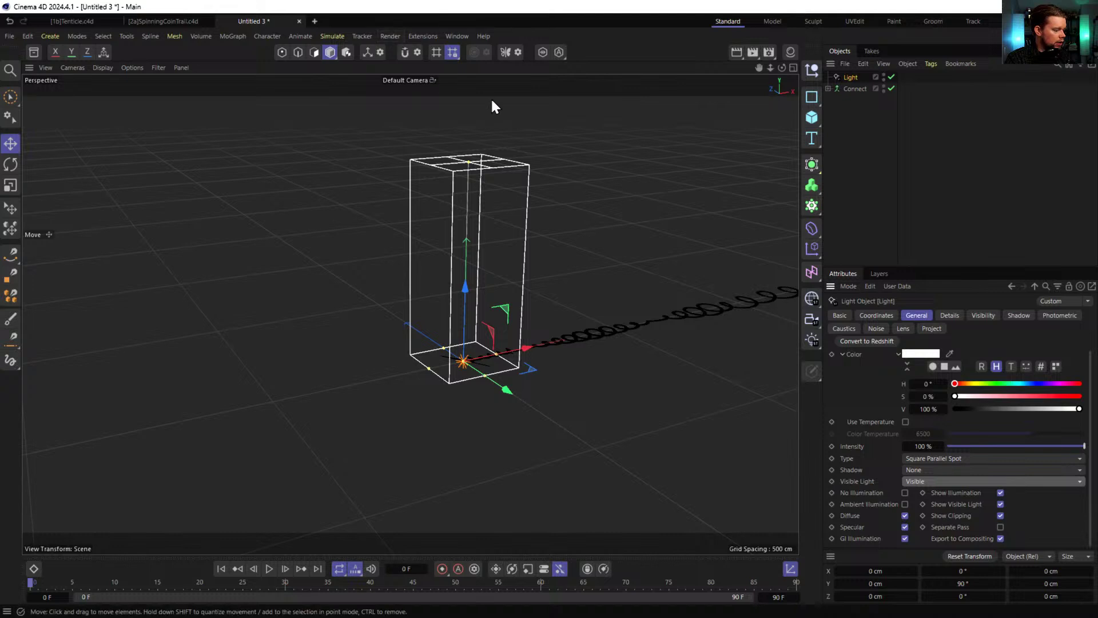
- Turn on the Interactive Render Region over the perspective view to preview the light
key(alt+r)
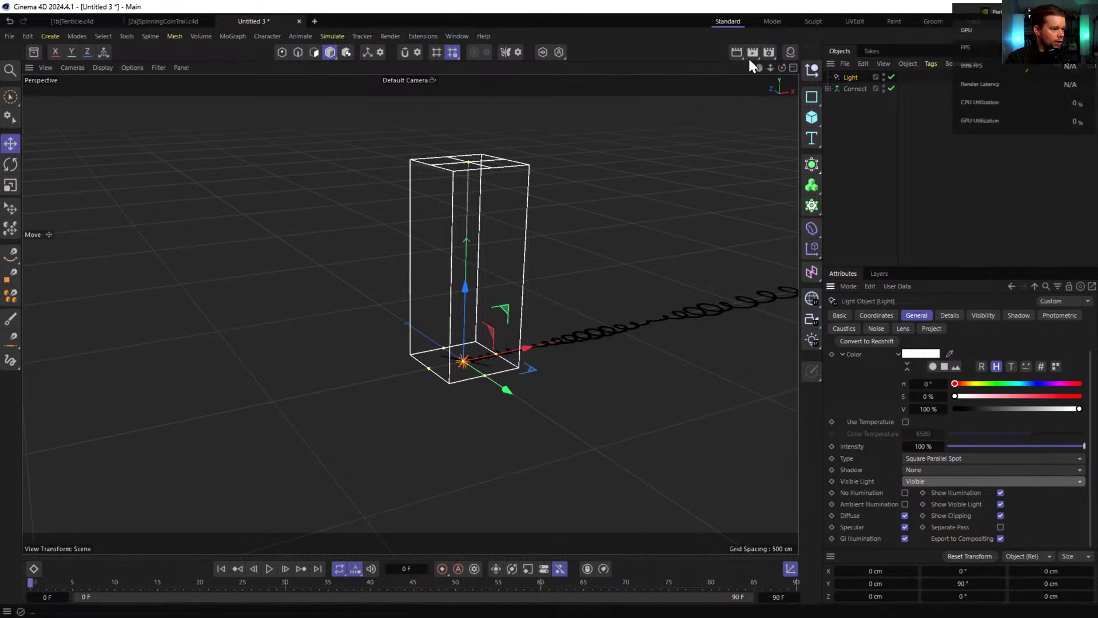
key(alt+r)
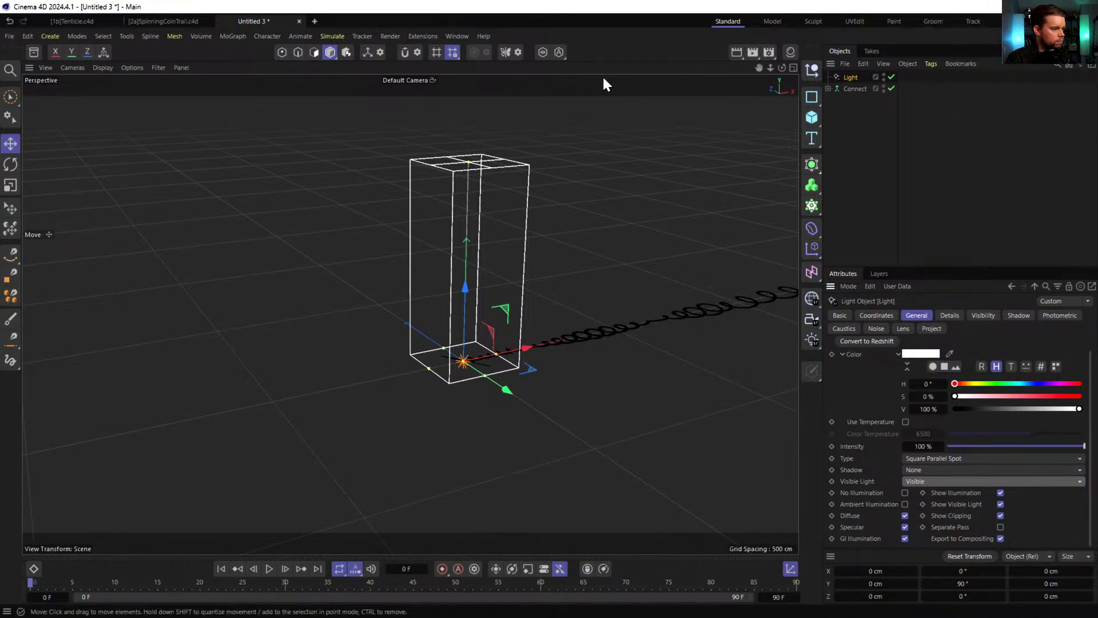
click(392, 37)
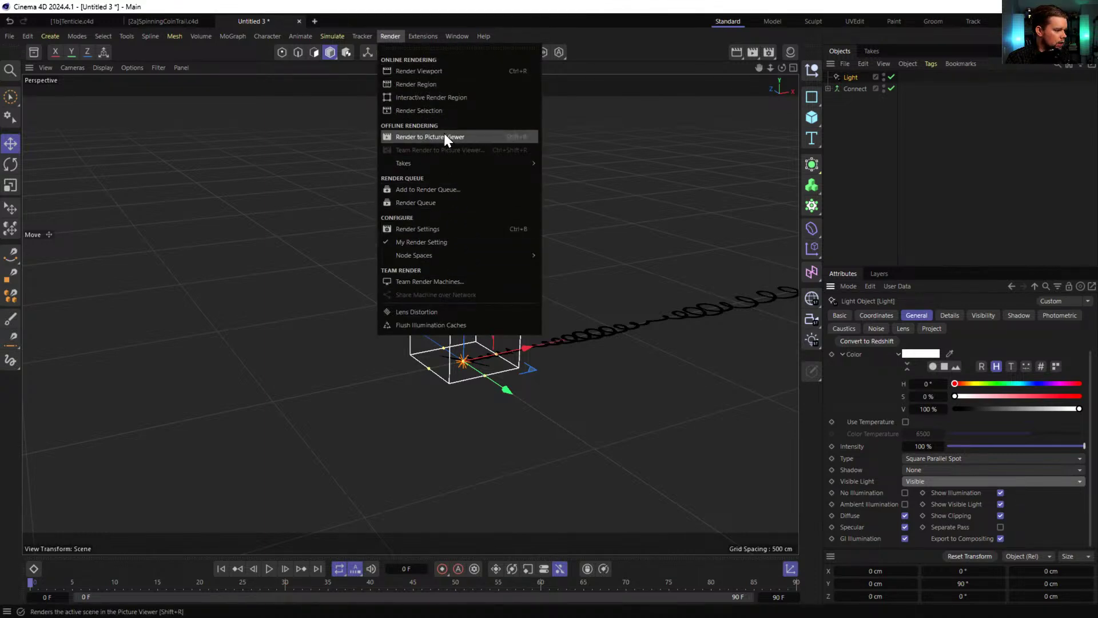
click(444, 99)
drag(507, 269, 485, 279)
key(ctrl+z)
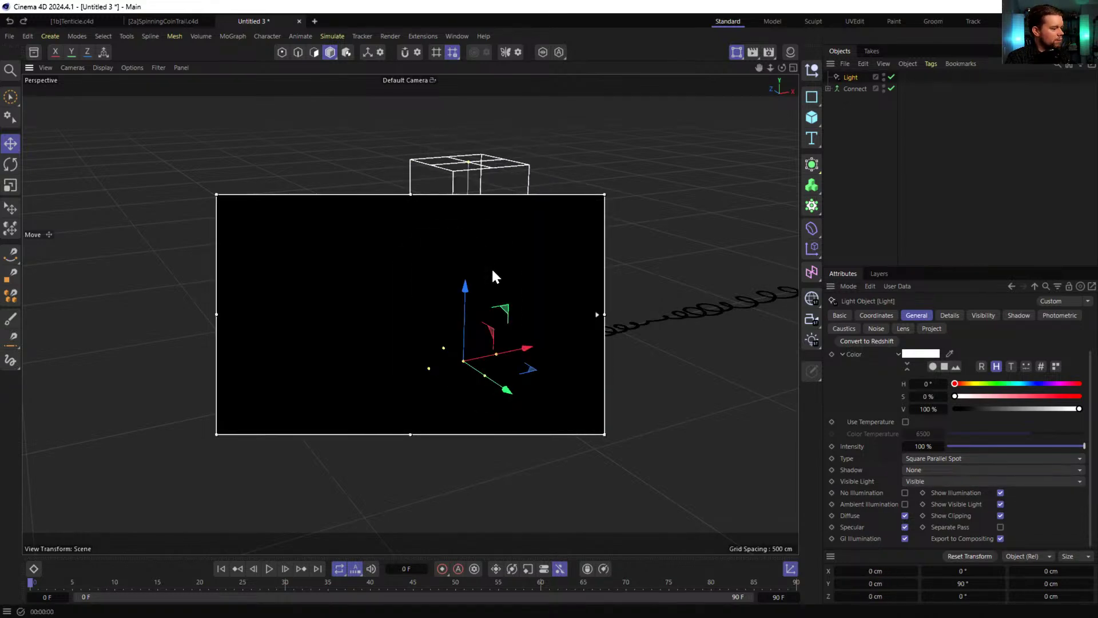
- Move the light along and below the looping trail mesh, to about X 369 cm and Y -116 cm
alt+middle_drag(529, 279, 441, 262)
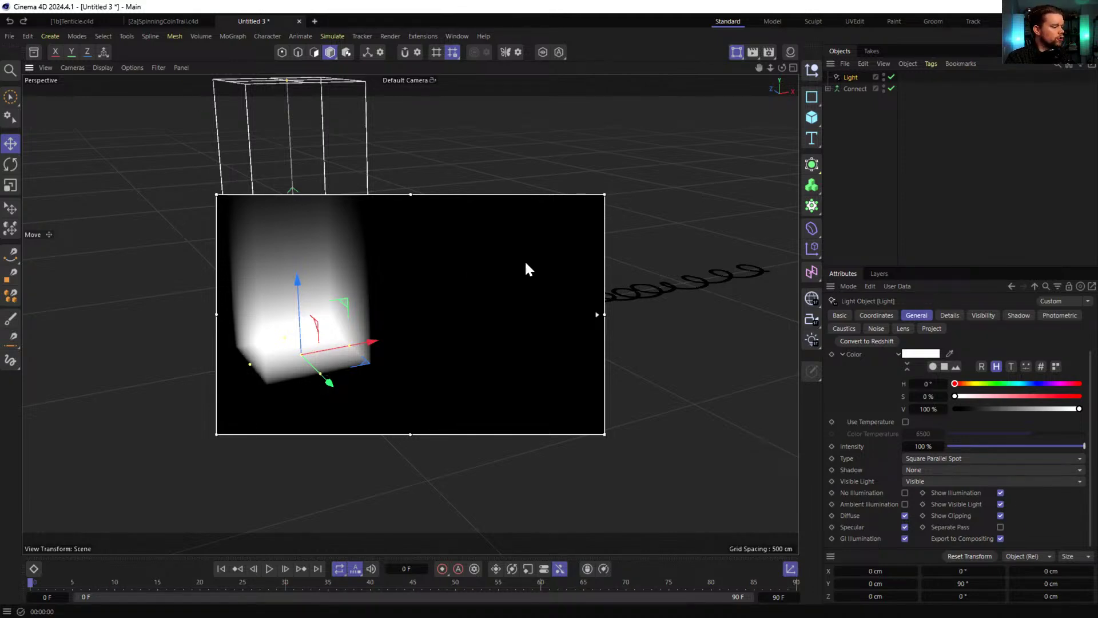
key(e)
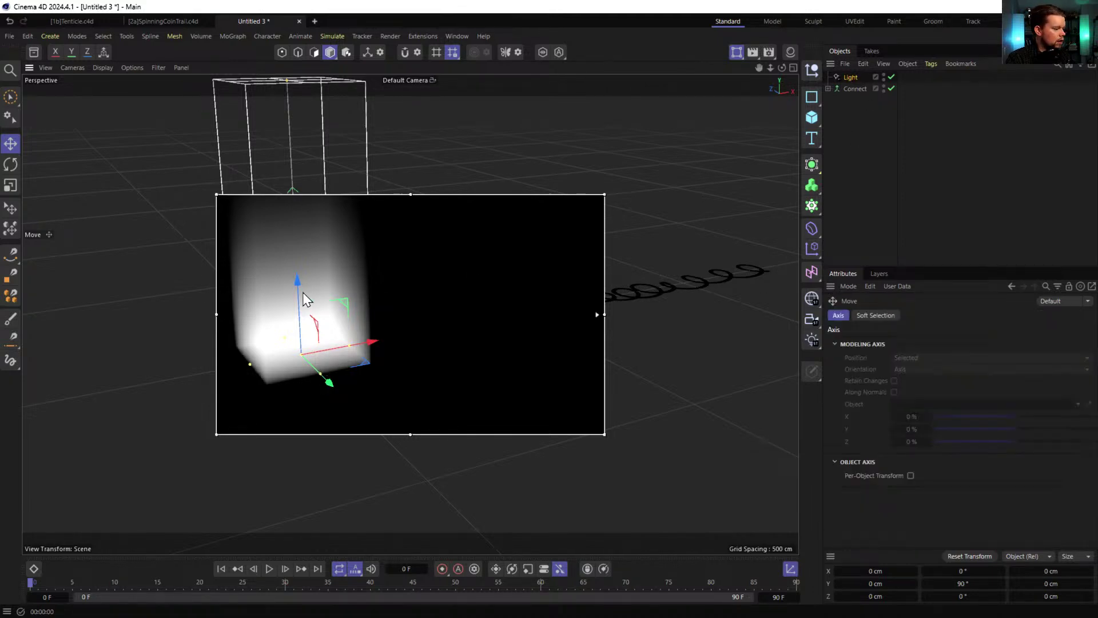
drag(346, 307, 506, 323)
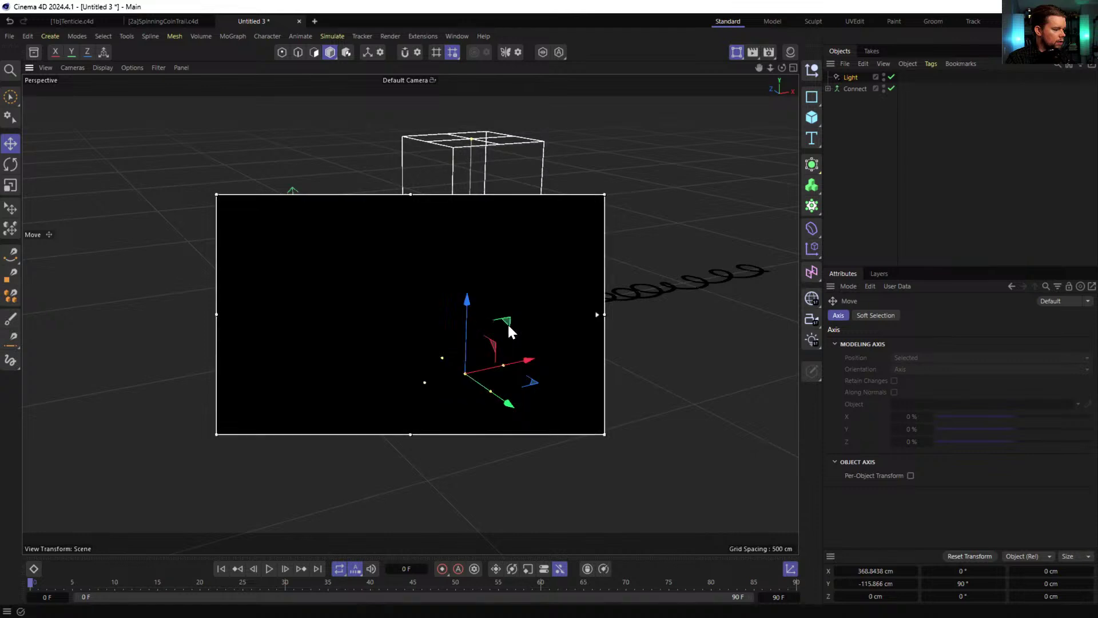
- Try Volumetric for the light's Visible Light option, set it to Inverse Volumetric, and open the light's detail settings
click(850, 78)
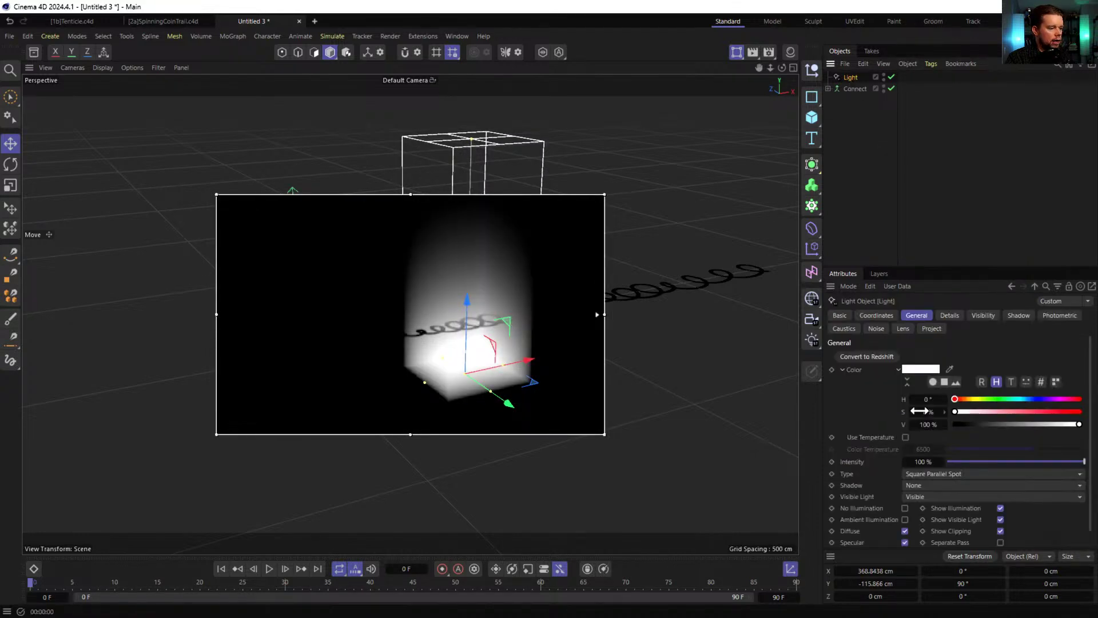
click(929, 496)
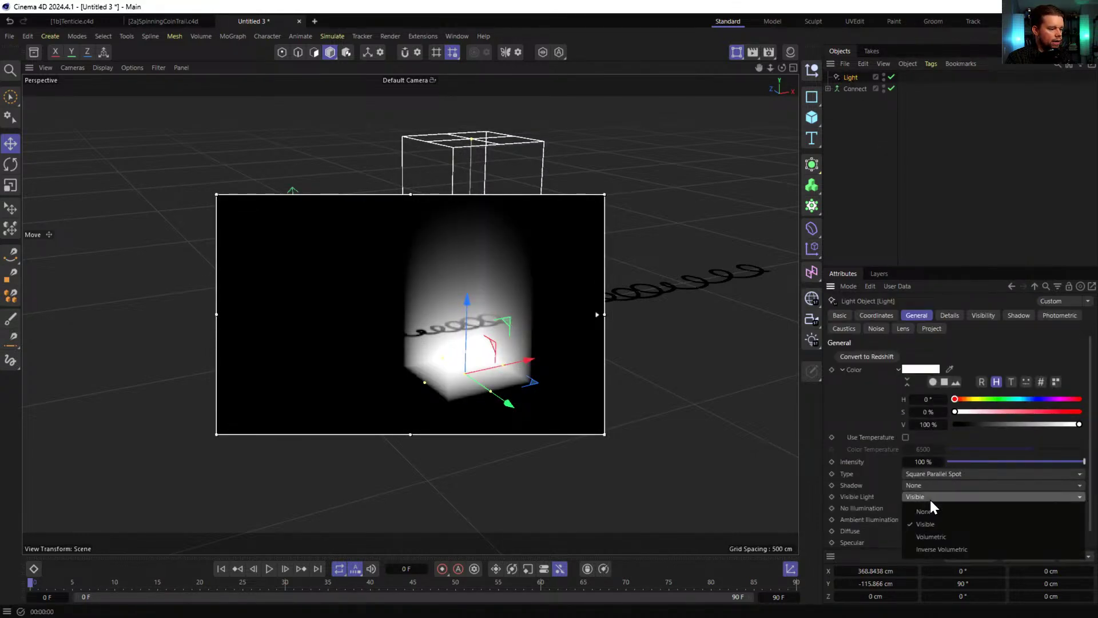
click(939, 537)
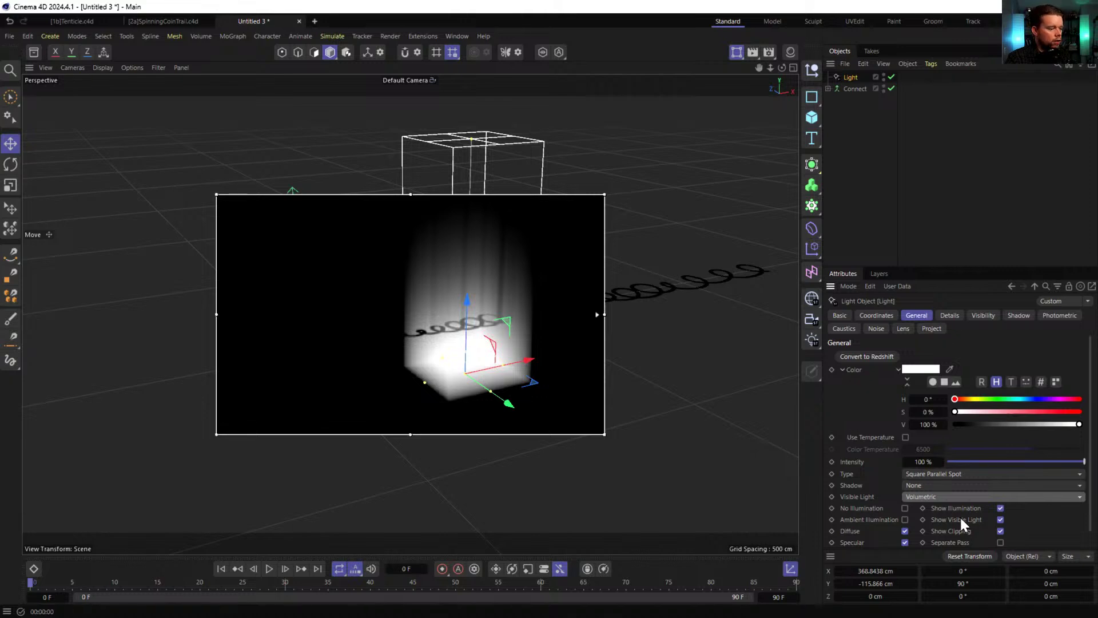
click(950, 496)
click(951, 549)
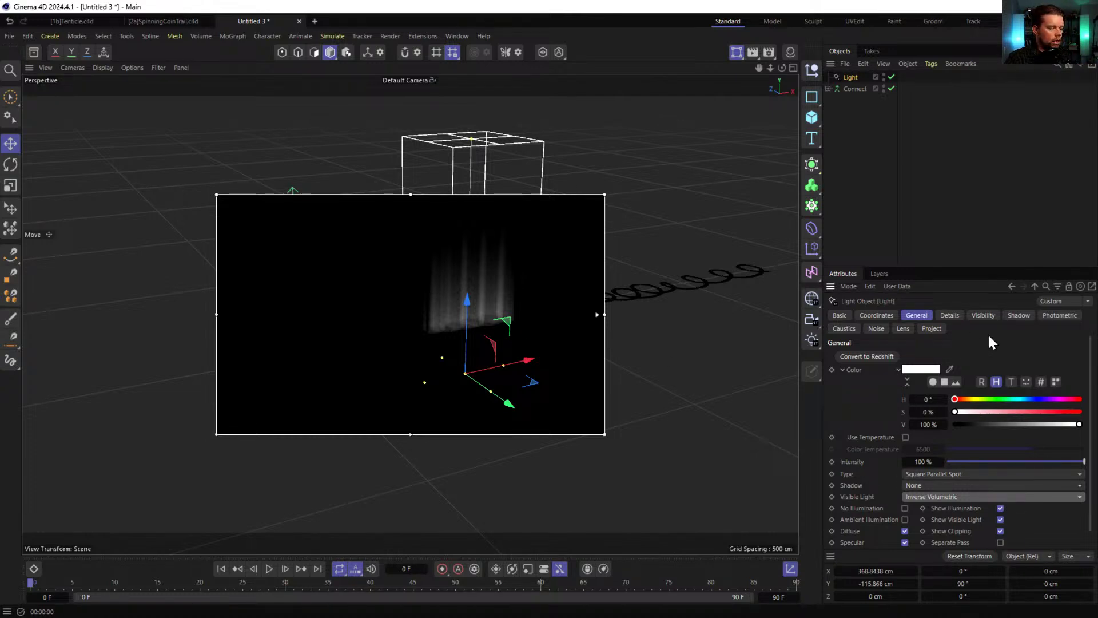
click(960, 315)
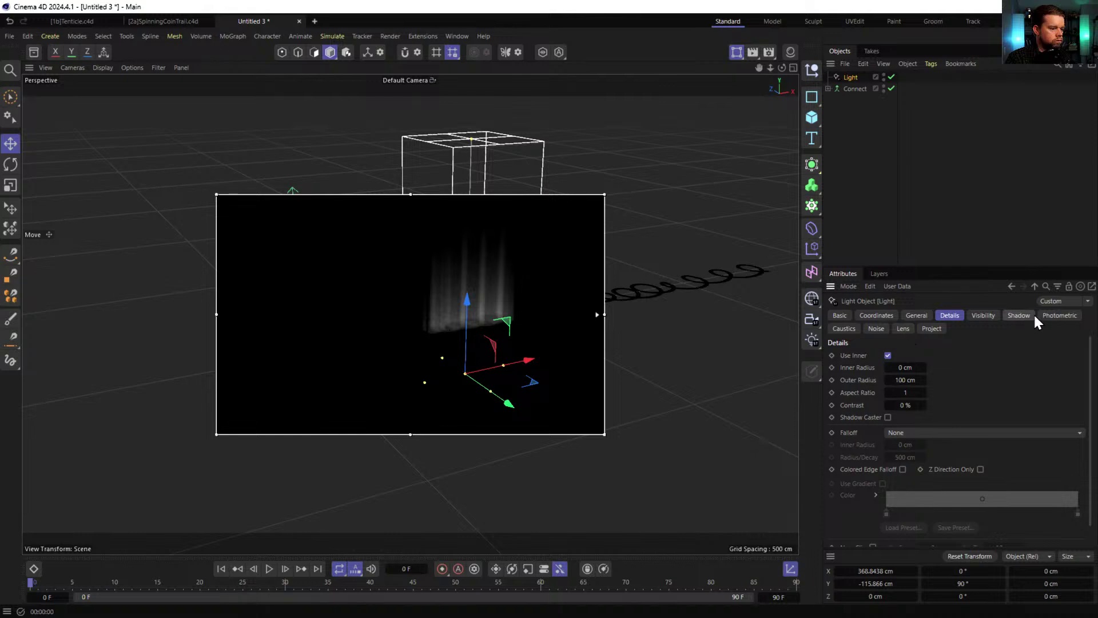
- Set the light's visibility sample distance to 5 cm
click(985, 317)
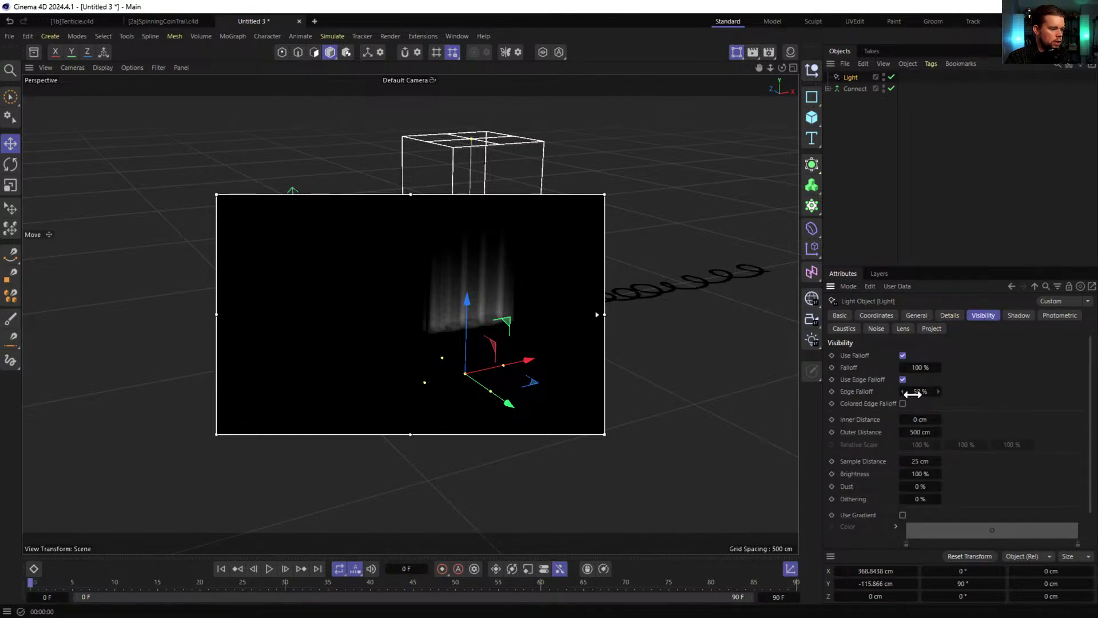
click(921, 461)
text(5)
key(Return)
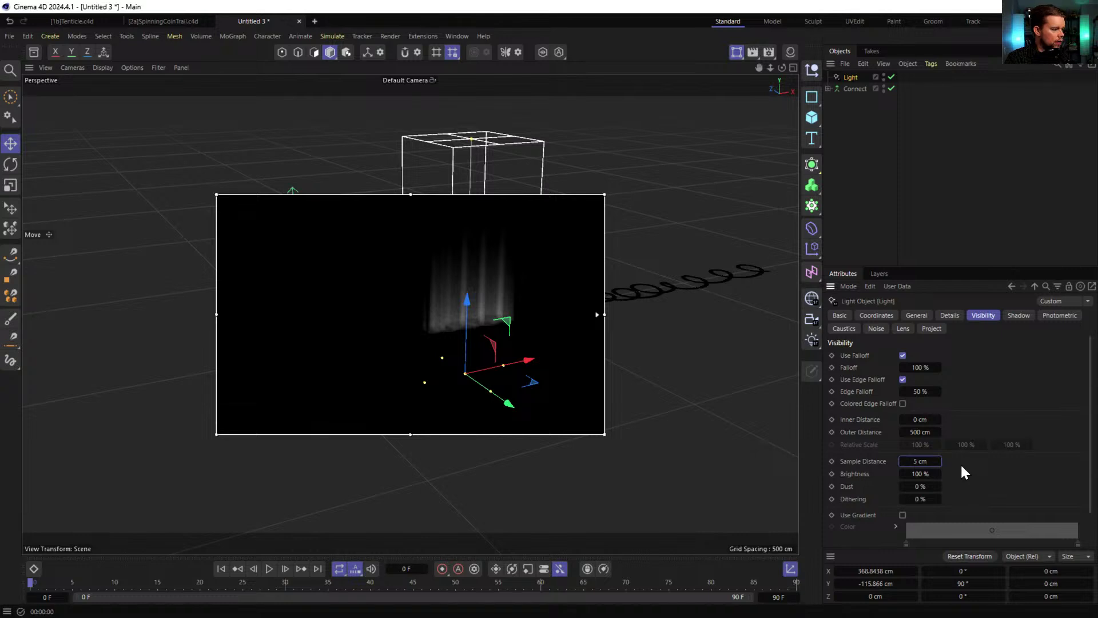
scroll(544, 312, up, 10)
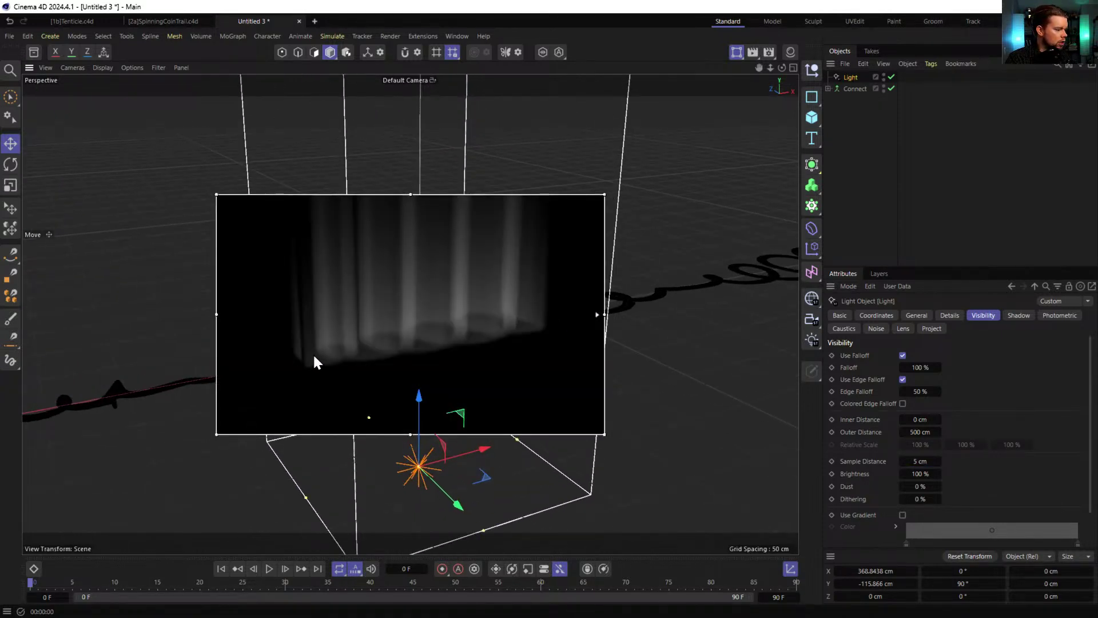
- Color the light green with hue 102° and saturation 70%, and set its intensity to 333%
click(916, 315)
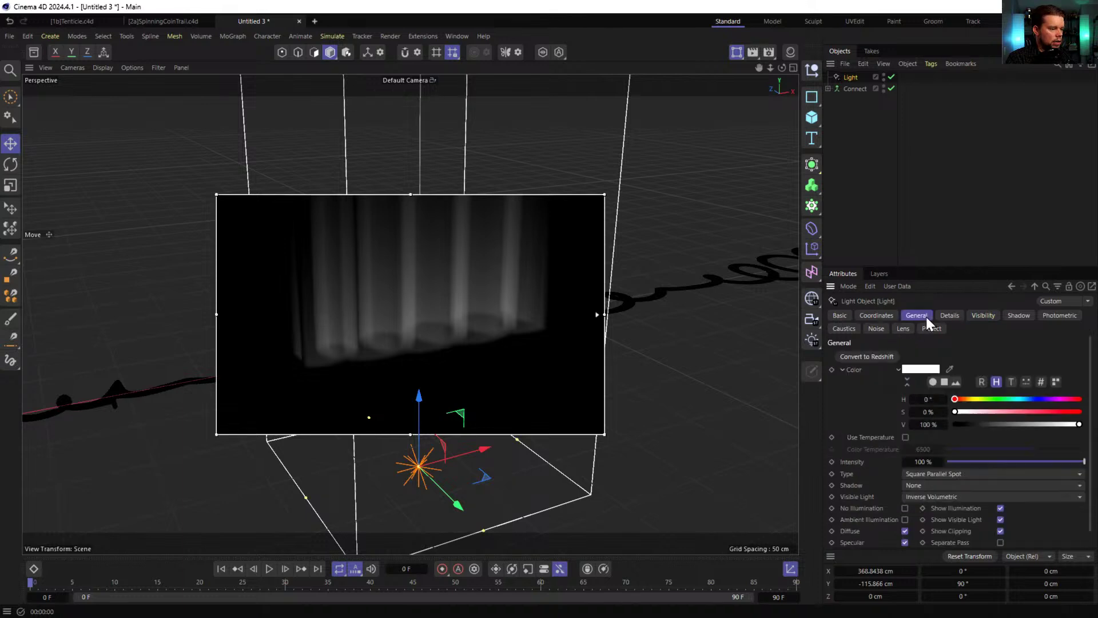
click(991, 399)
drag(991, 412, 1042, 412)
double_click(935, 462)
text(333)
key(Return)
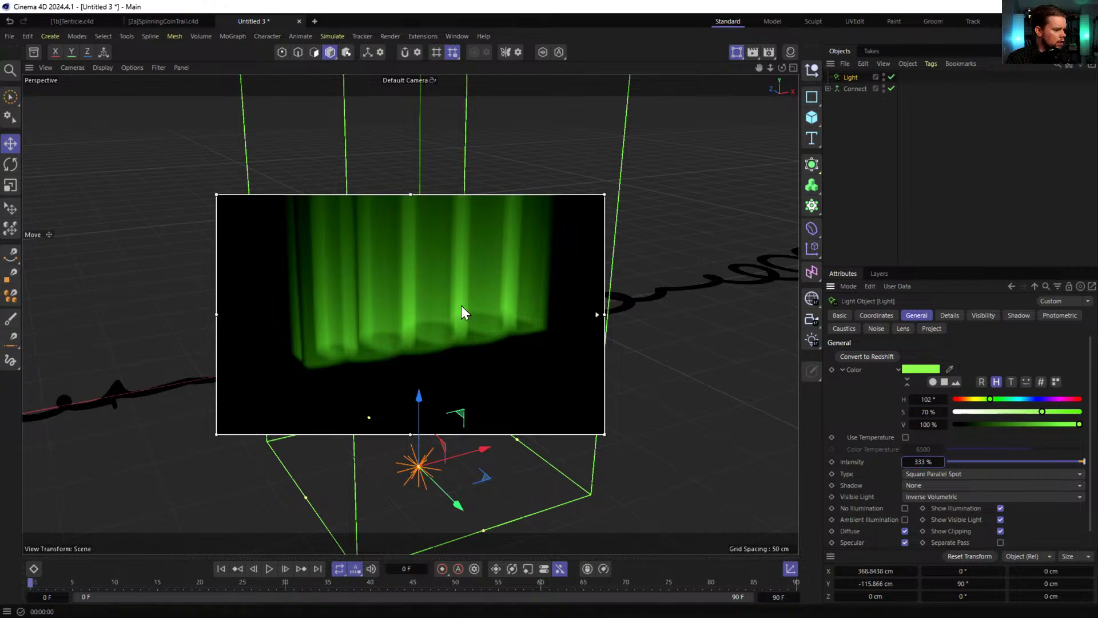
- Raise the light vertically toward the looping trail, to about Y -39.5 cm
key(o)
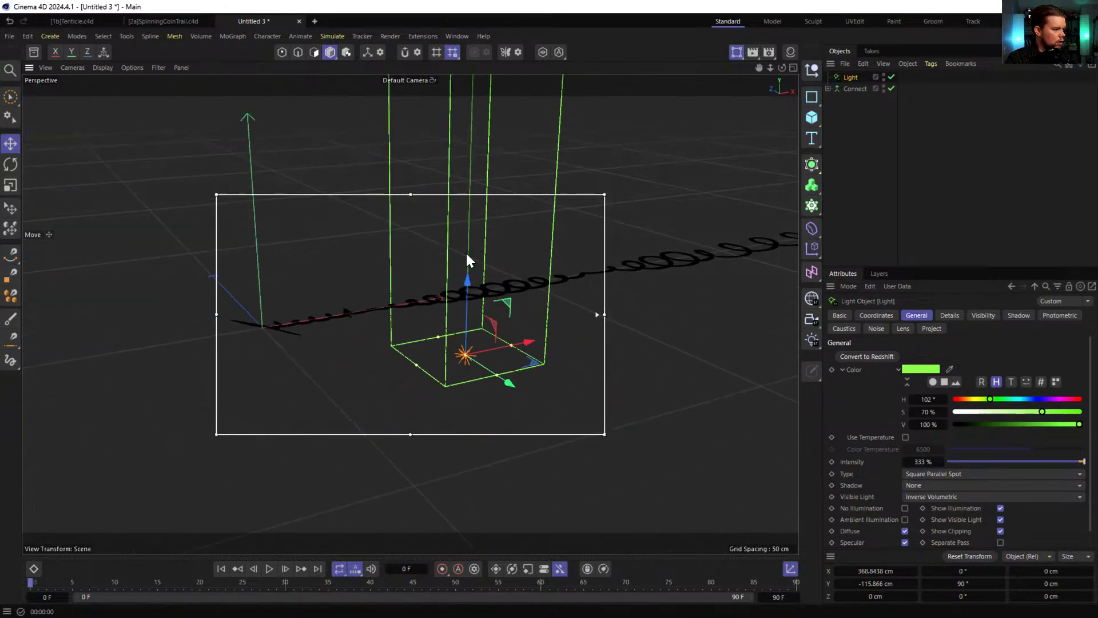
drag(458, 157, 454, 262)
drag(450, 382, 451, 350)
alt+right_drag(452, 384, 515, 340)
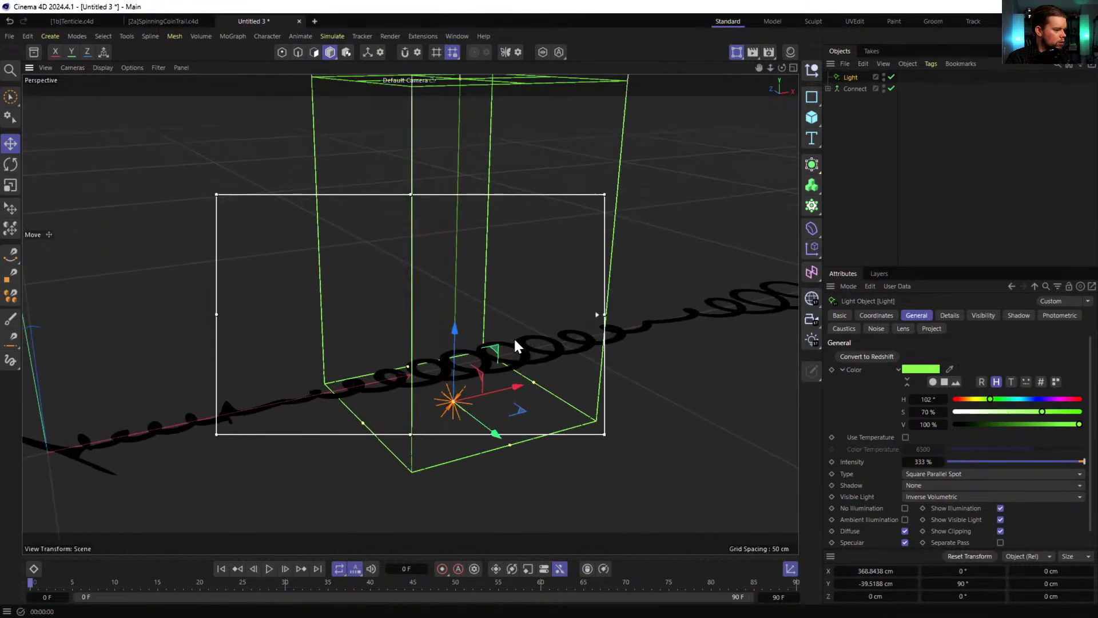
alt+drag(505, 311, 465, 343)
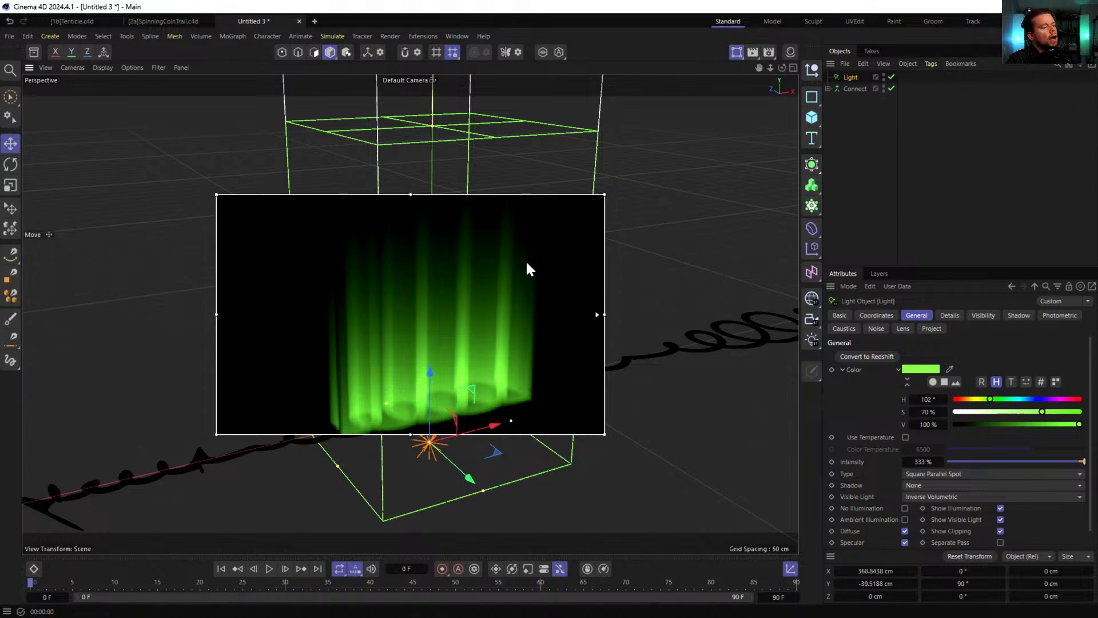
- Turn off the Interactive Render Region
click(325, 37)
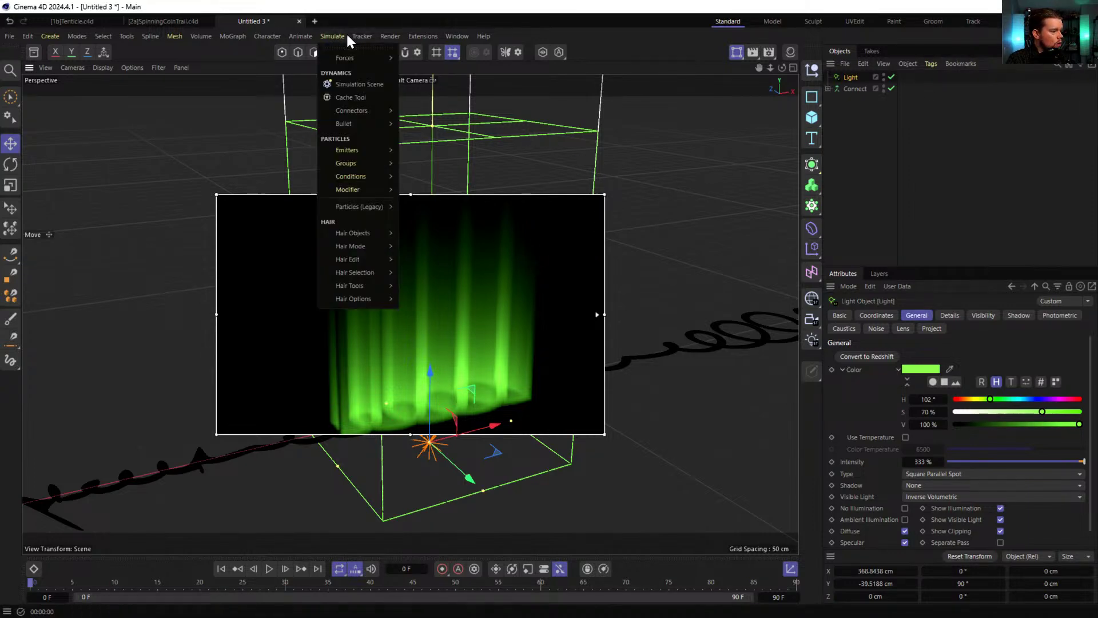
mouse_move(390, 36)
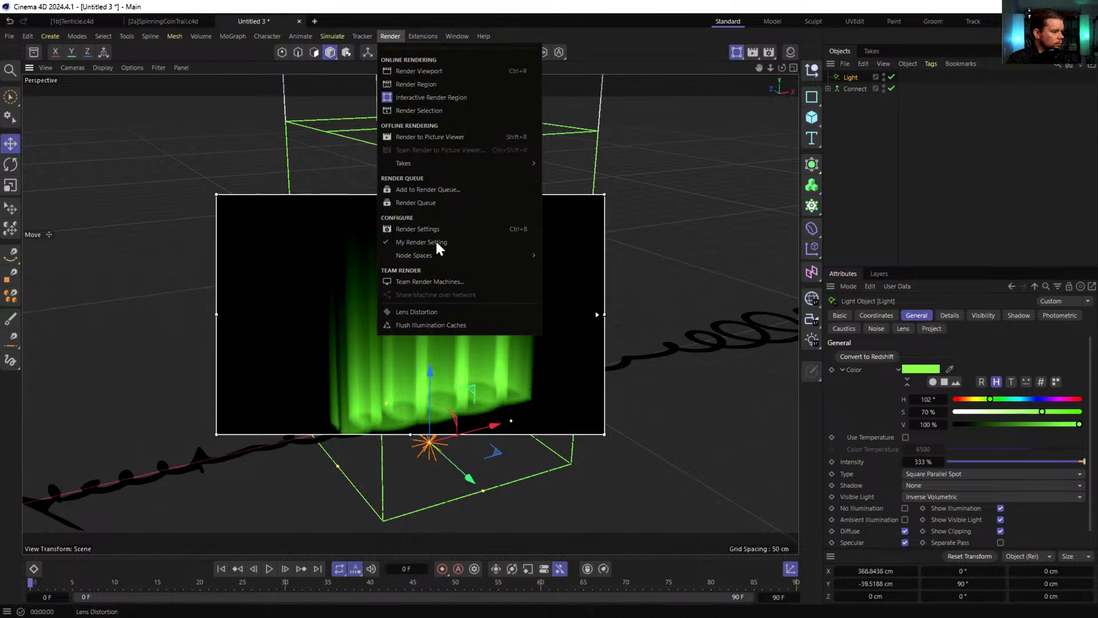
click(423, 97)
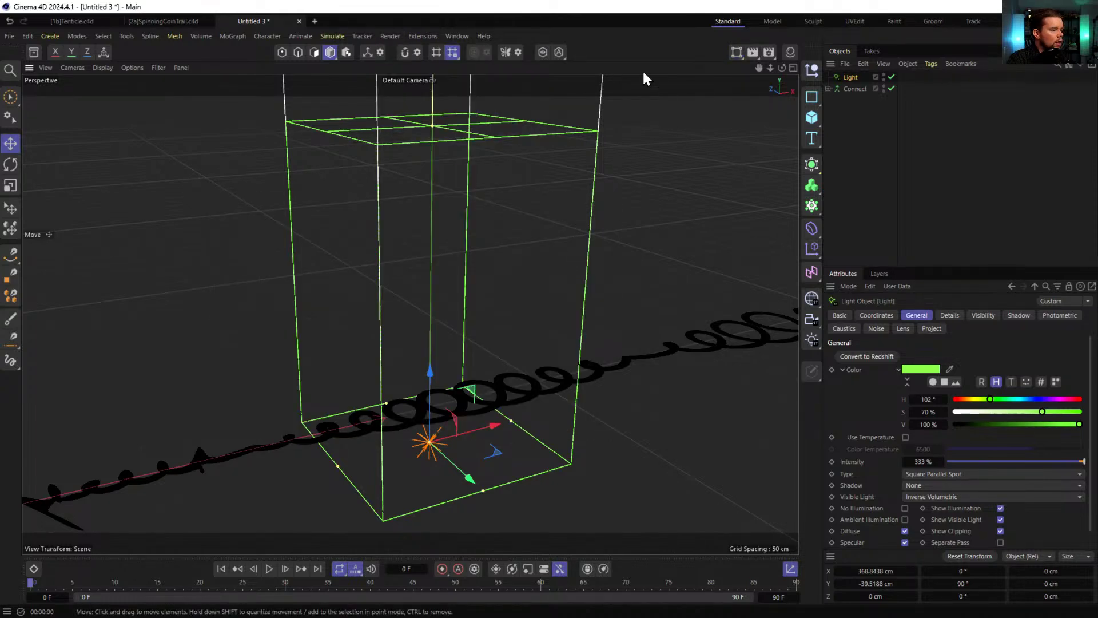
- Save the scene in the SceneFiles folder as [2b]InverseVolumetric_PhysicalRenderer
key(ctrl+s)
click(249, 143)
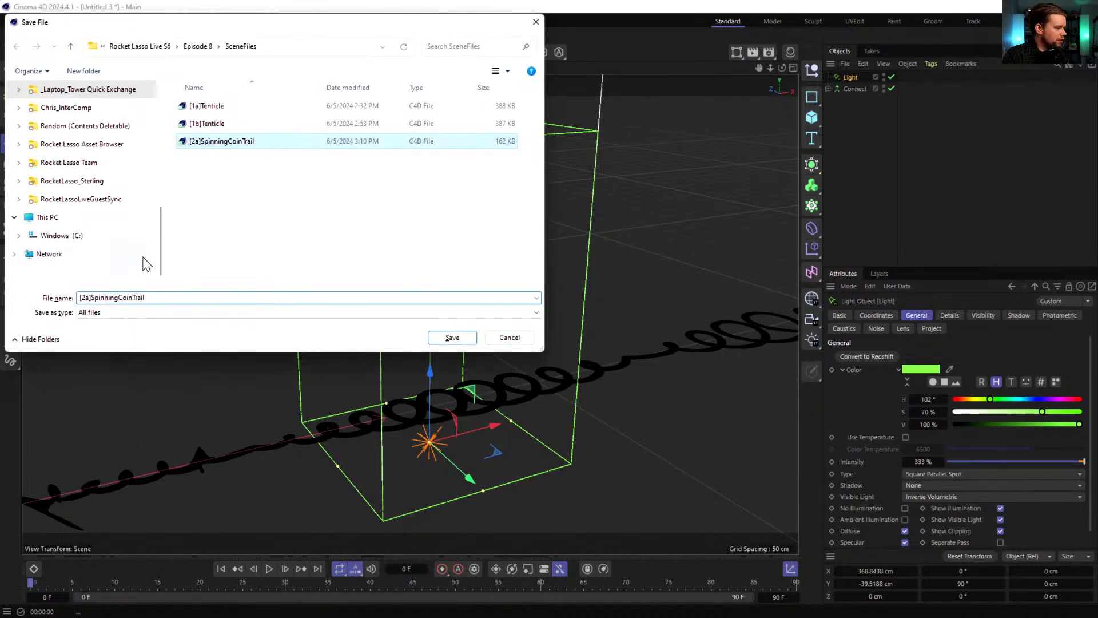
click(89, 296)
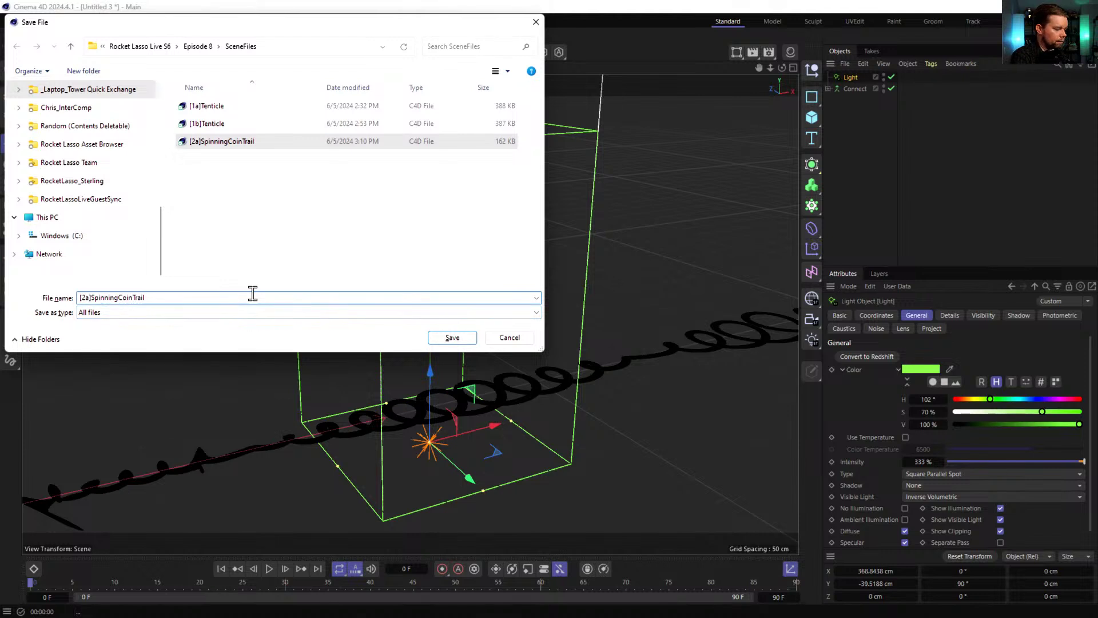
key(BackSpace)
text(b)
key(shift+End)
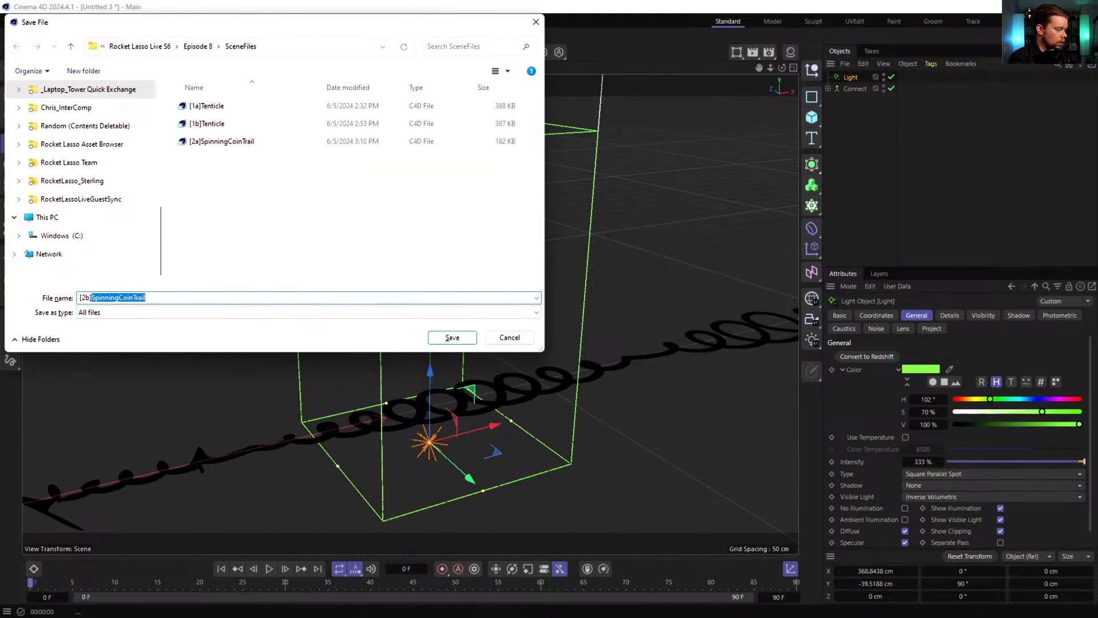
text(InverseVolumetricPh)
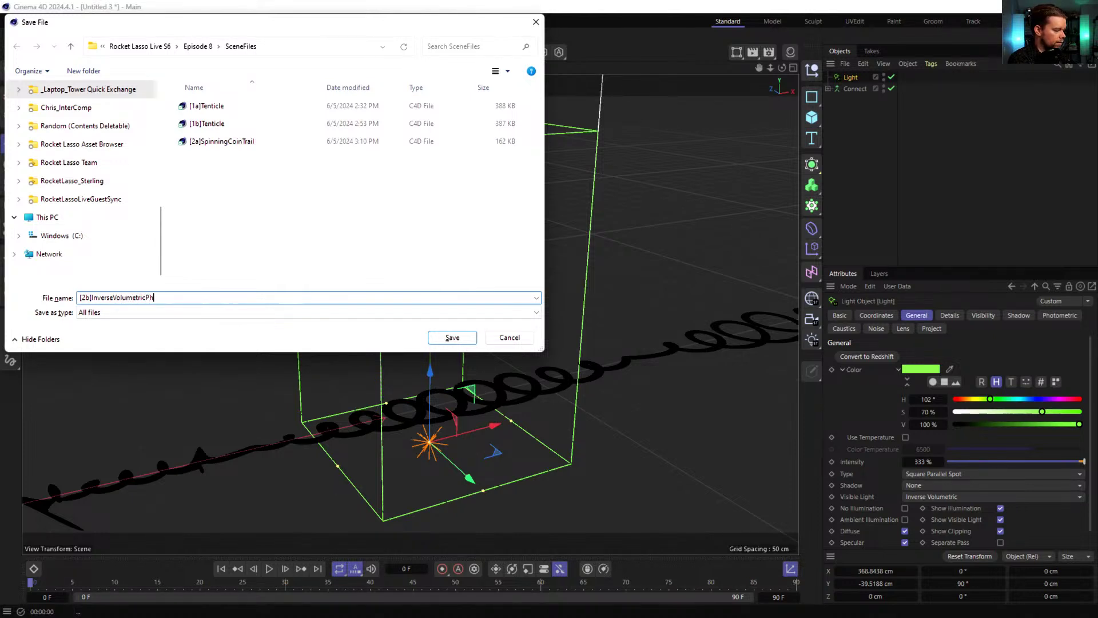
text(ysicalRne)
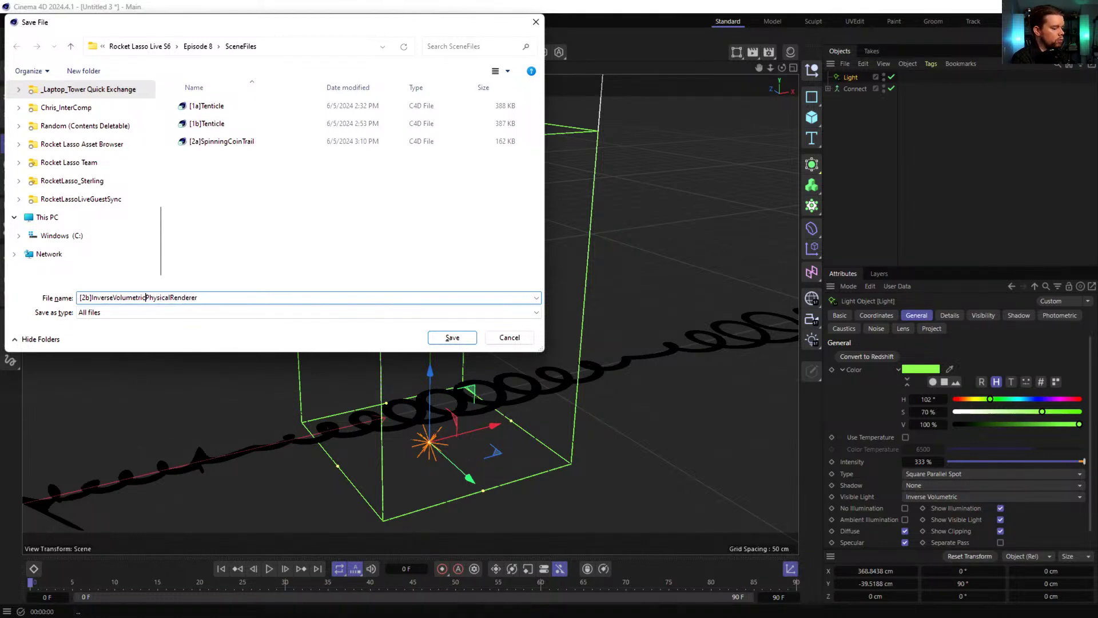
text(_)
click(460, 339)
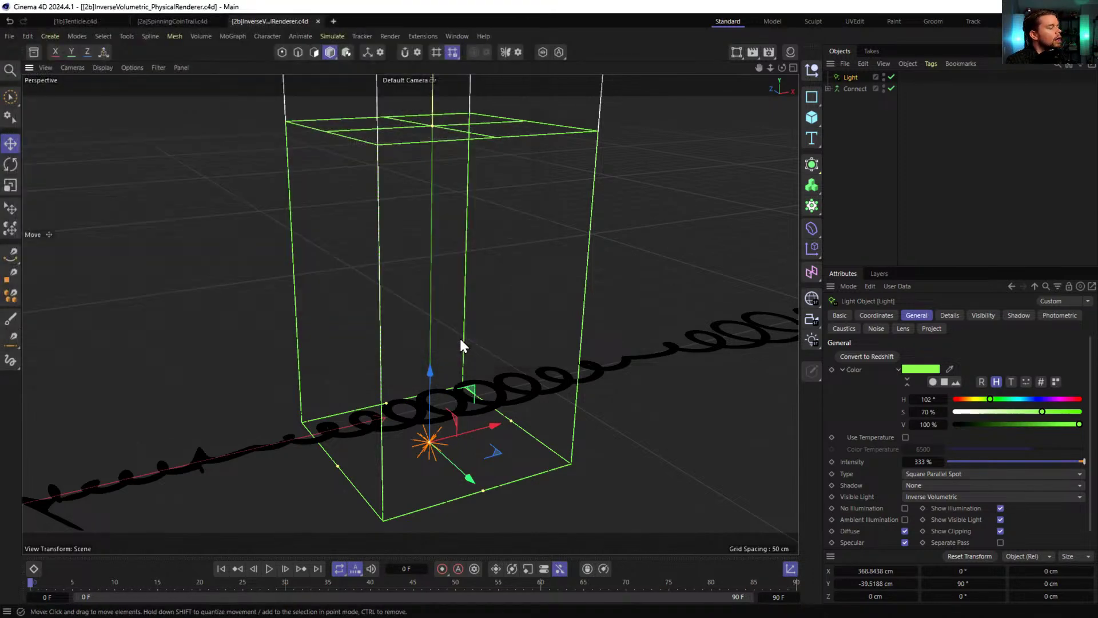
- Delete the light and switch the scene's renderer to Redshift
click(846, 77)
key(Delete)
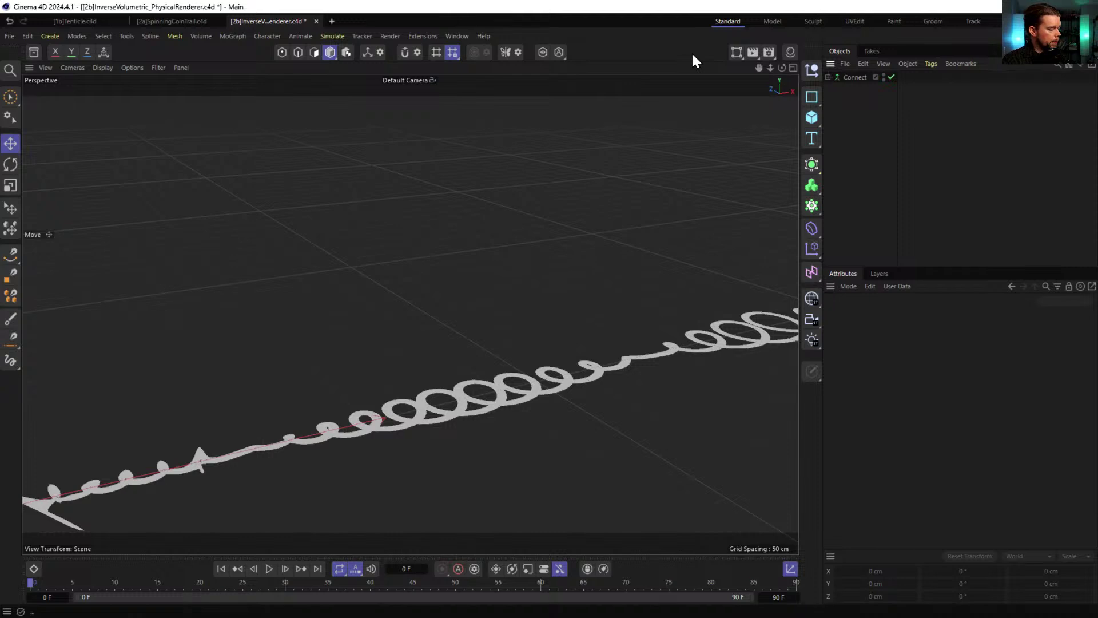
scroll(568, 280, down, 5)
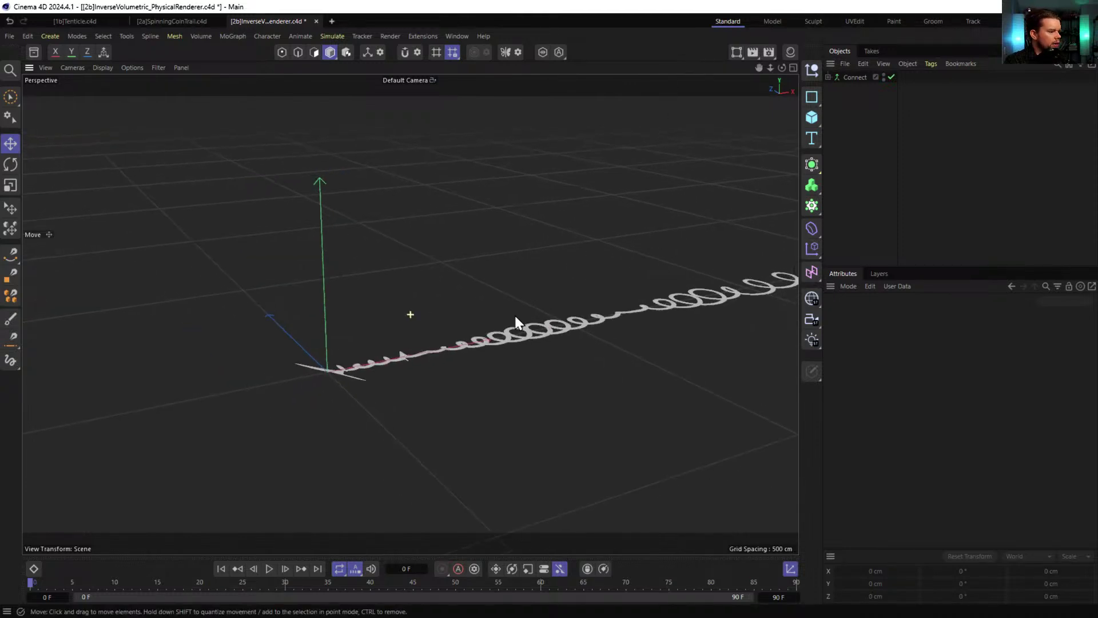
key(ctrl+b)
click(644, 230)
click(641, 258)
click(906, 200)
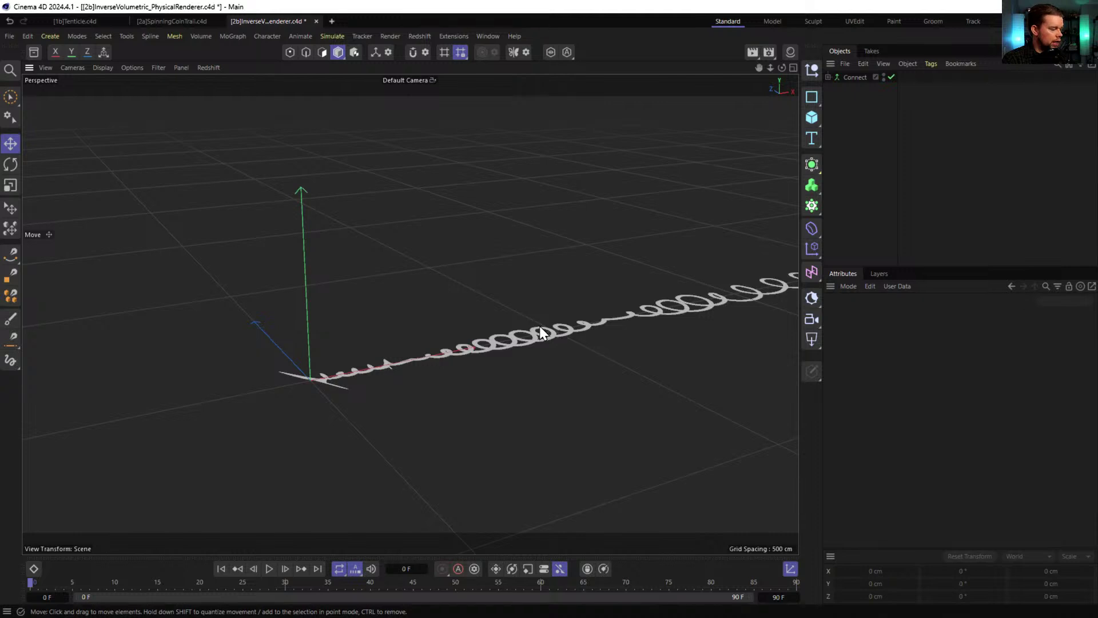
- Scale the n-Side profile inside the Sweep down to about 4.27 cm to thin the looping trail
scroll(540, 326, up, 5)
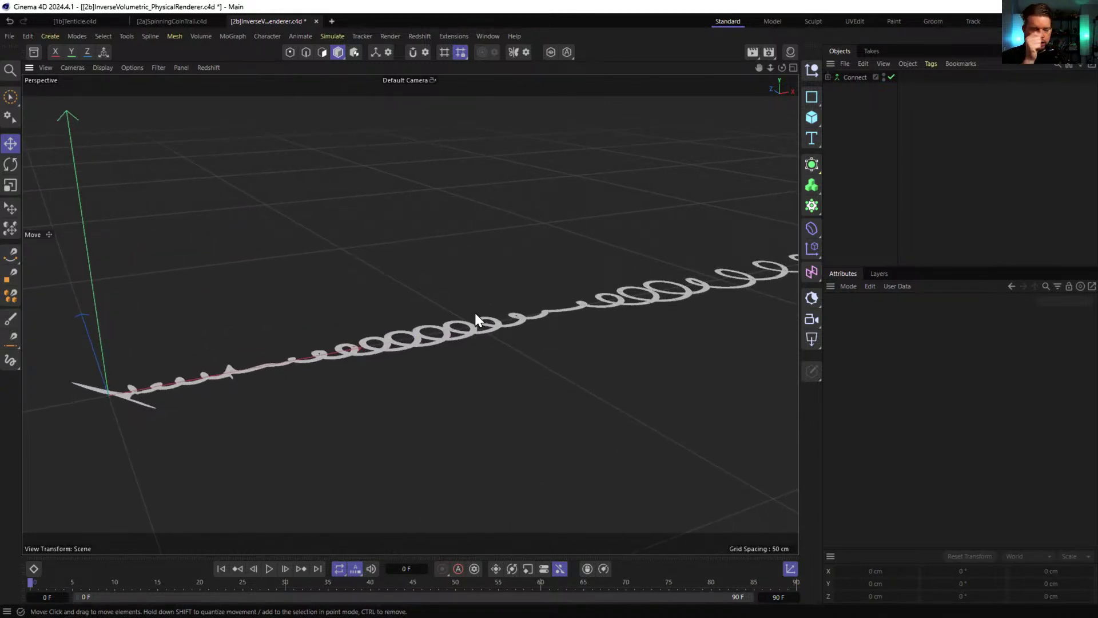
ctrl+click(828, 77)
click(874, 124)
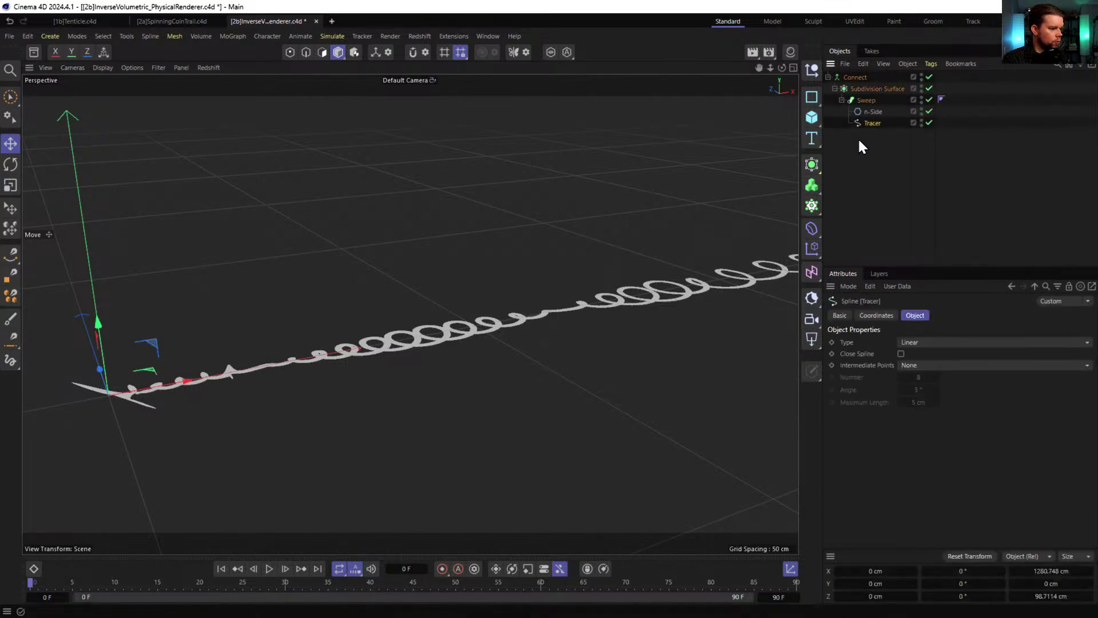
click(872, 112)
key(t)
drag(687, 206, 580, 273)
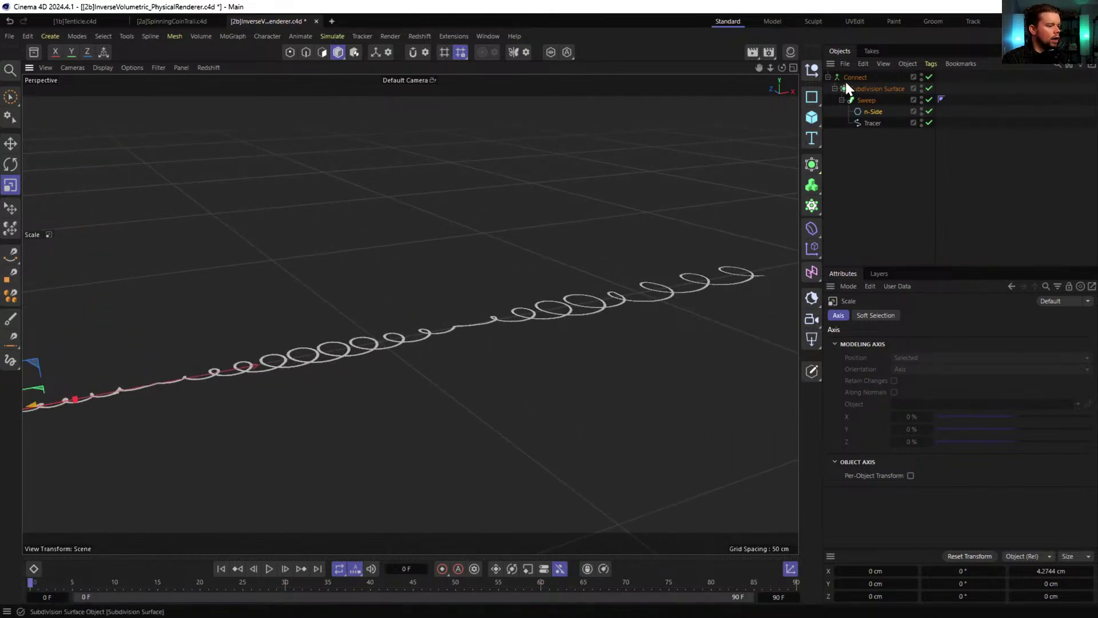
- Create a new material and assign it to the Connect object
click(790, 52)
double_click(761, 121)
drag(761, 120, 852, 80)
click(744, 105)
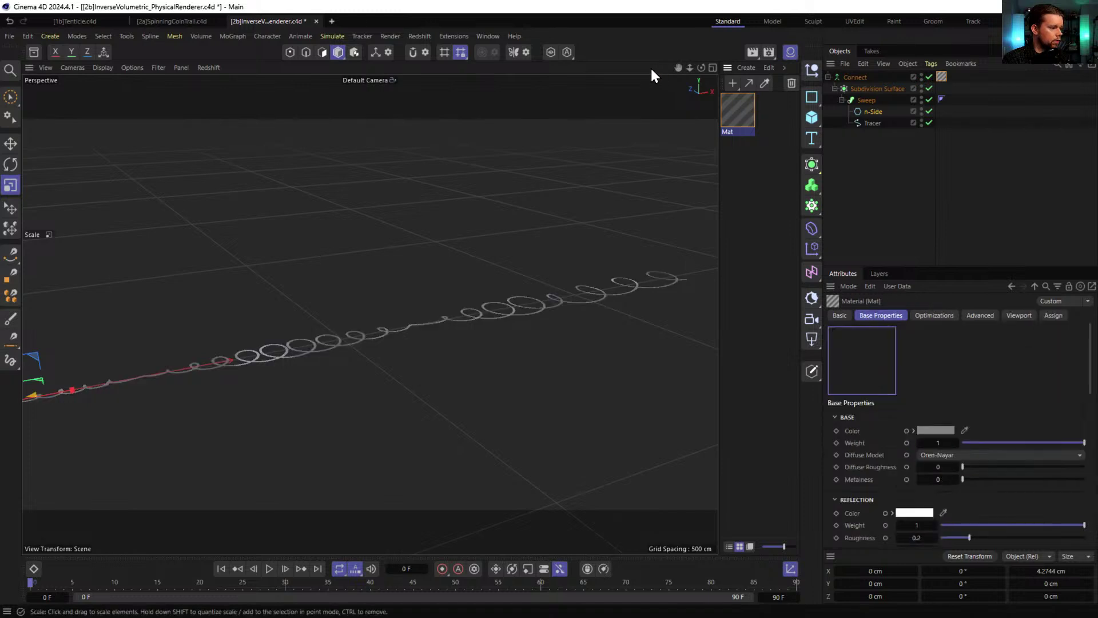
- Open the Redshift RenderView, move it clear of the objects list and start the live render
click(420, 36)
click(464, 129)
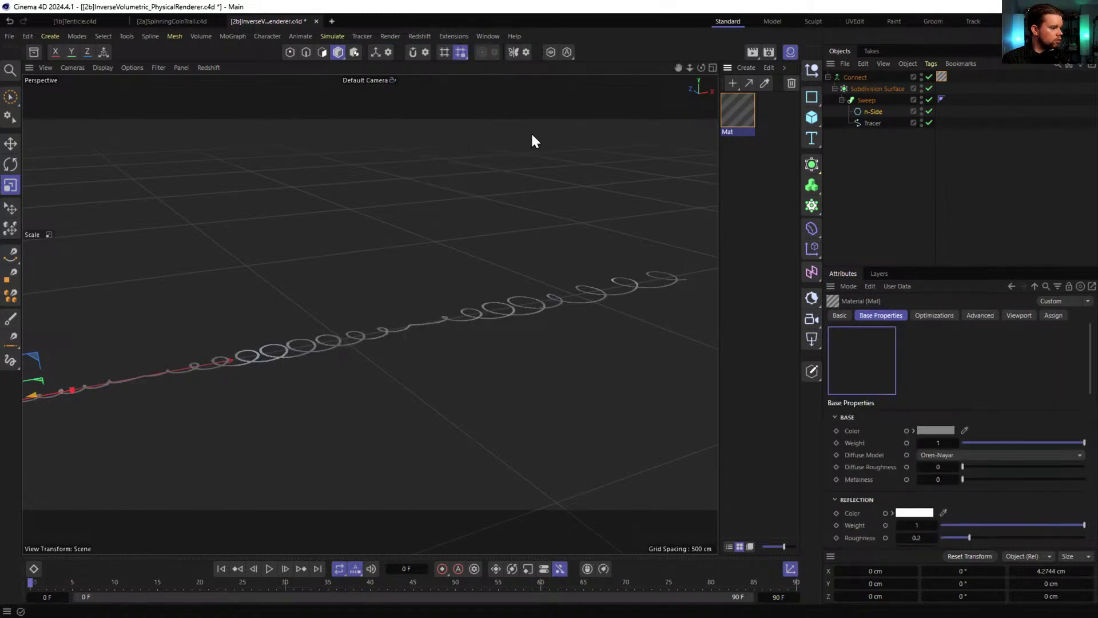
drag(538, 129, 112, 96)
click(64, 133)
- Open the new material in the Node Editor and set the RS Standard node's base and reflection weights to 0
click(744, 123)
double_click(737, 116)
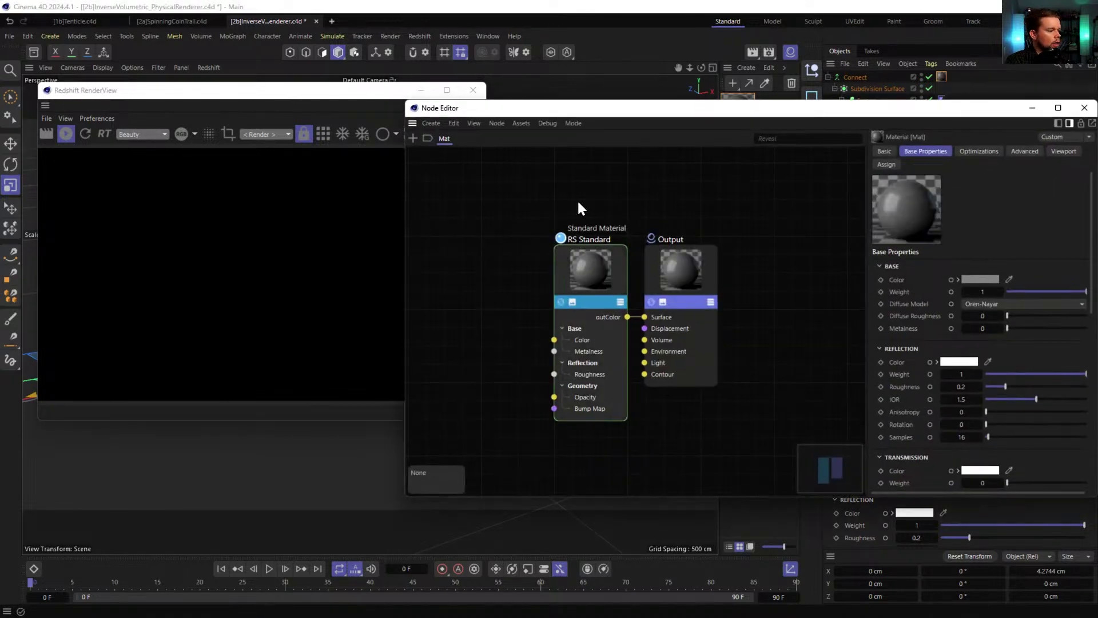
click(601, 289)
drag(1086, 372, 1009, 371)
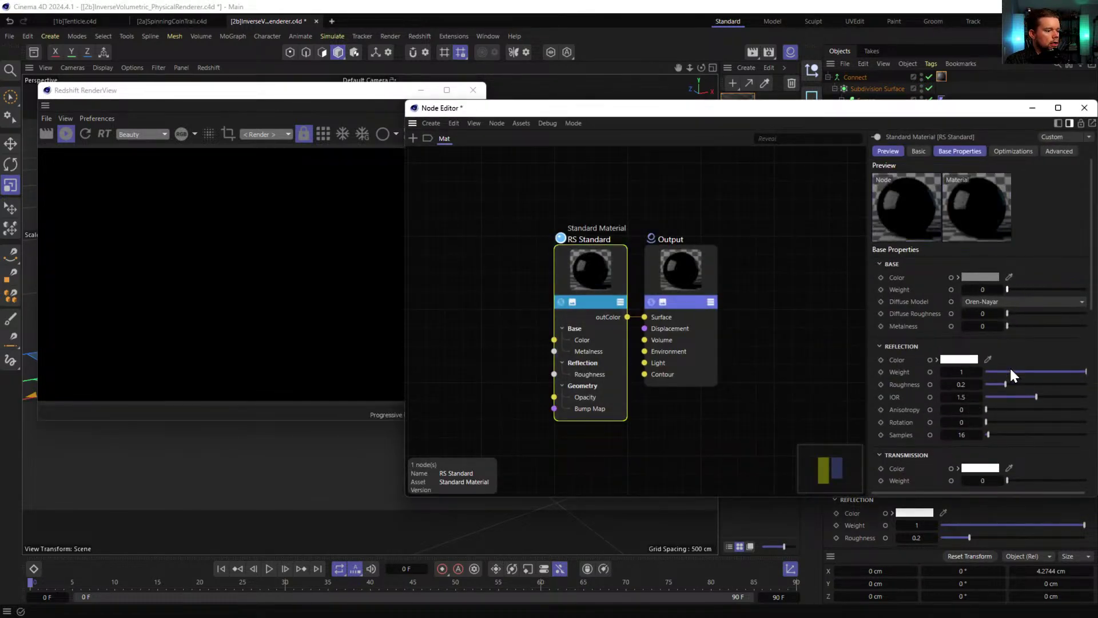
- Set the RS Standard material's emission weight to 5 and its emission color to a turquoise green
scroll(925, 347, down, 5)
scroll(913, 380, down, 3)
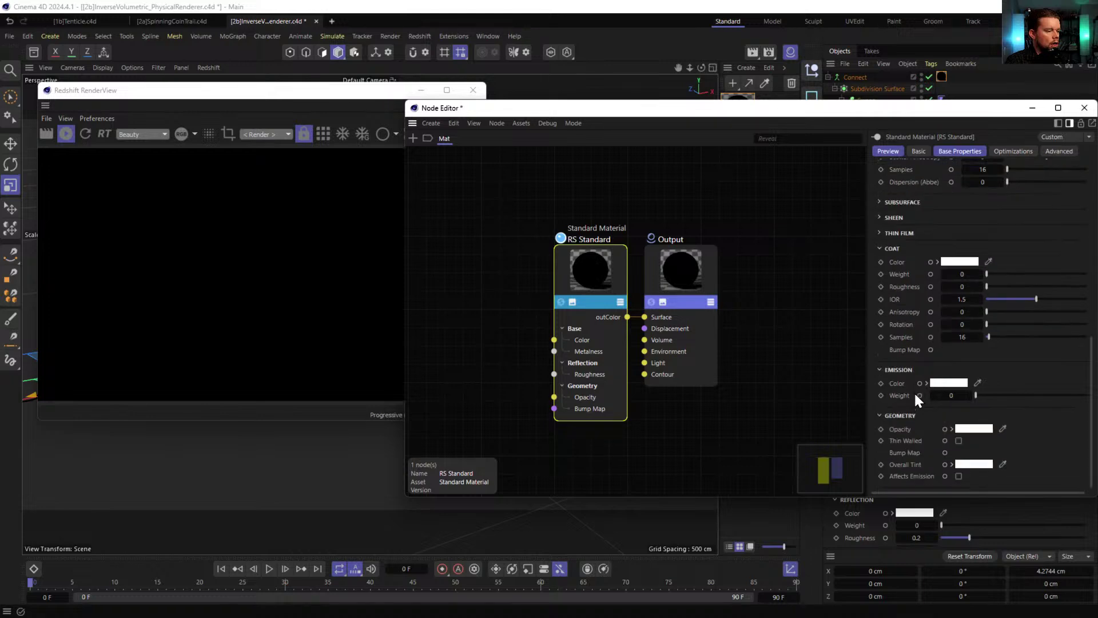
click(950, 395)
text(5)
key(Return)
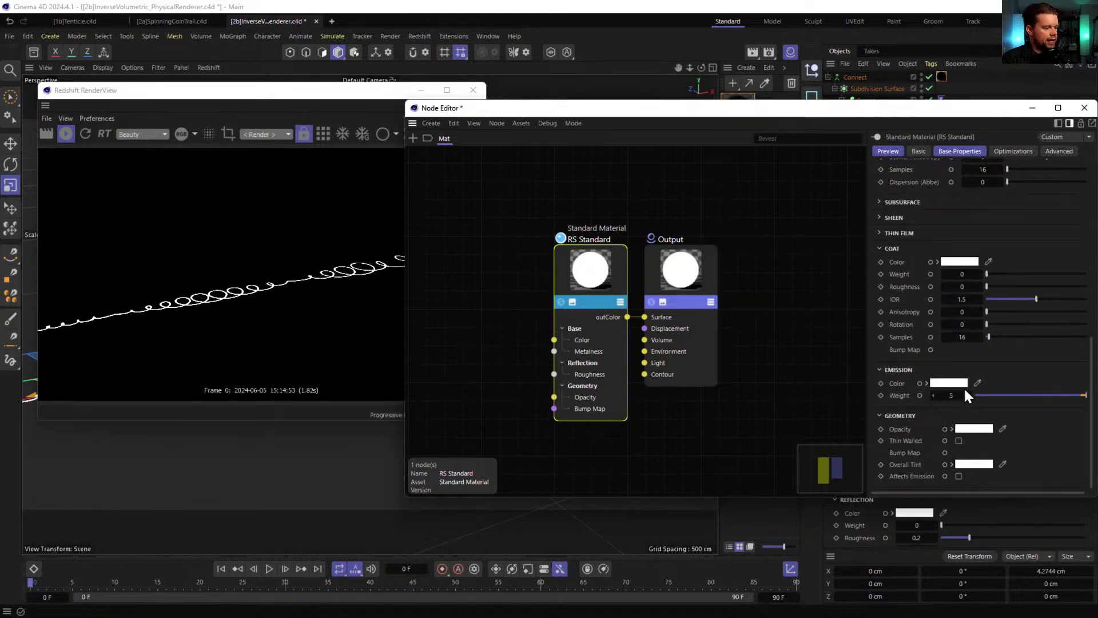
click(958, 382)
click(1010, 490)
drag(1024, 503, 1048, 503)
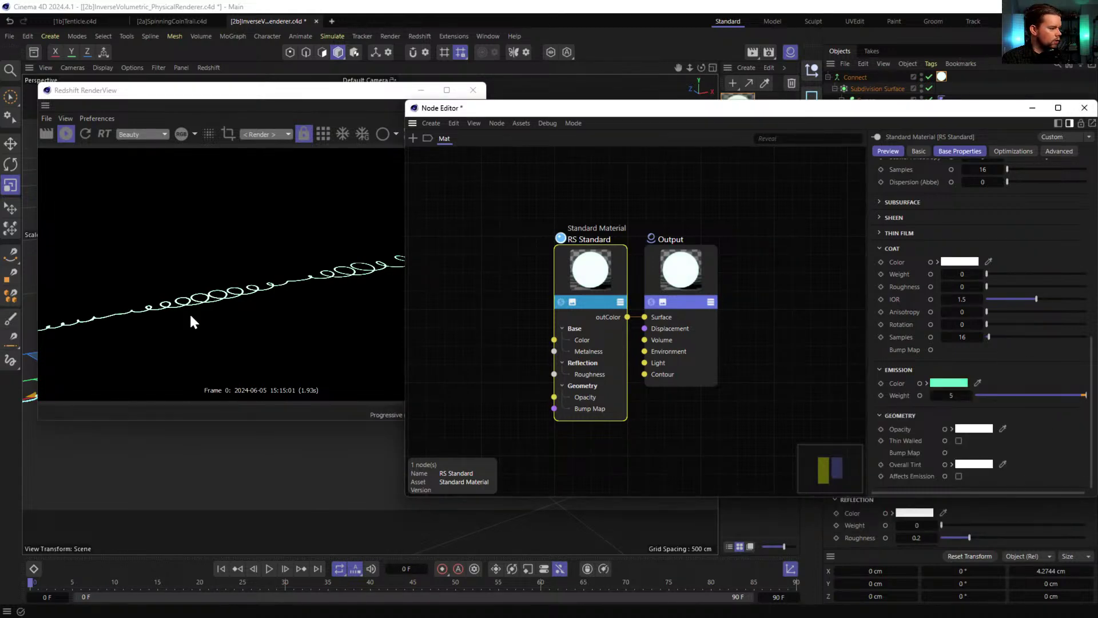
- Add RS Post-Effects to the render settings, enable Bloom with a threshold of 5 and close the settings
key(ctrl+b)
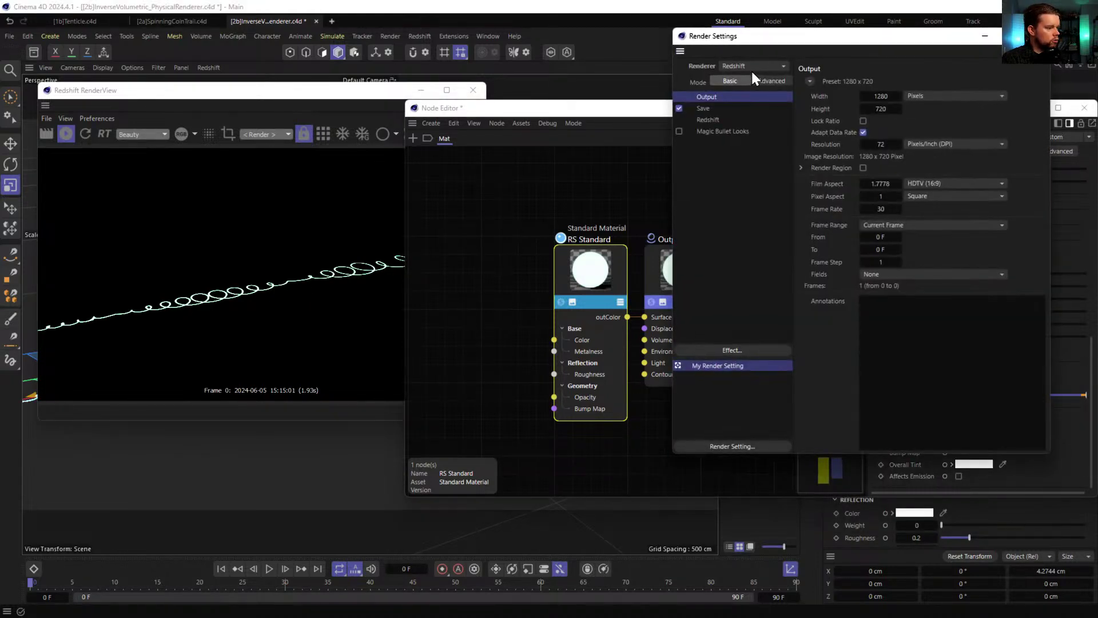
right_click(734, 182)
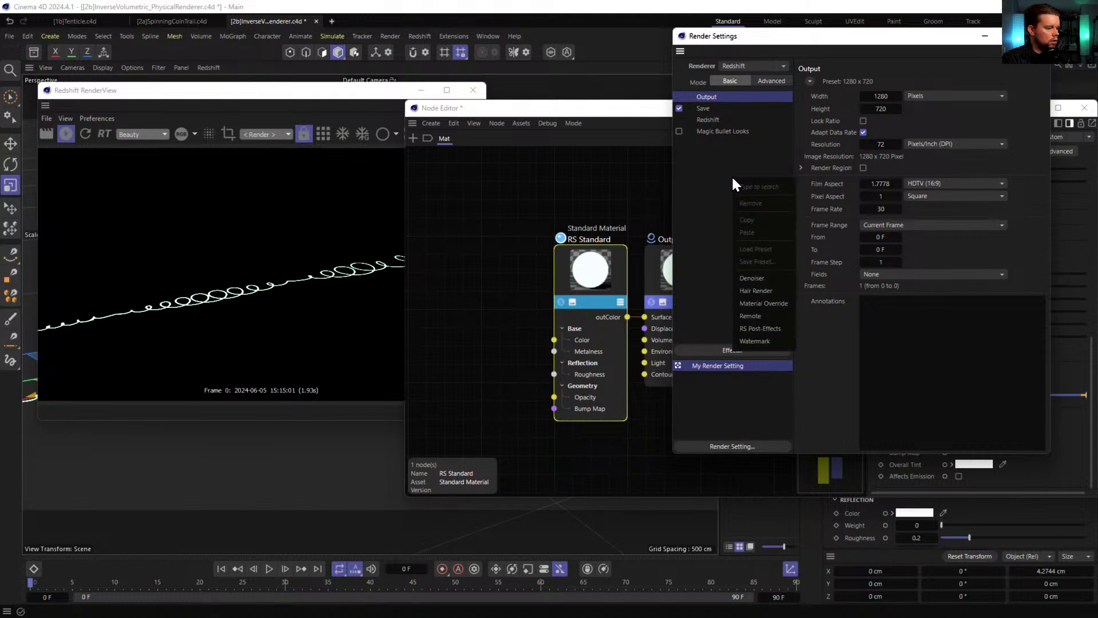
click(772, 329)
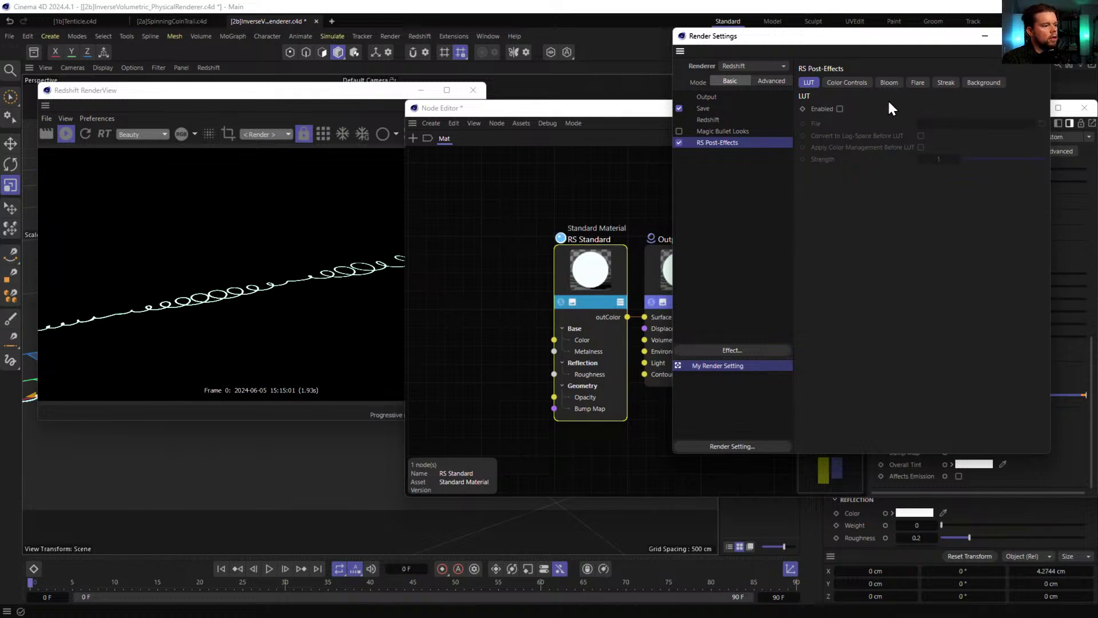
click(889, 83)
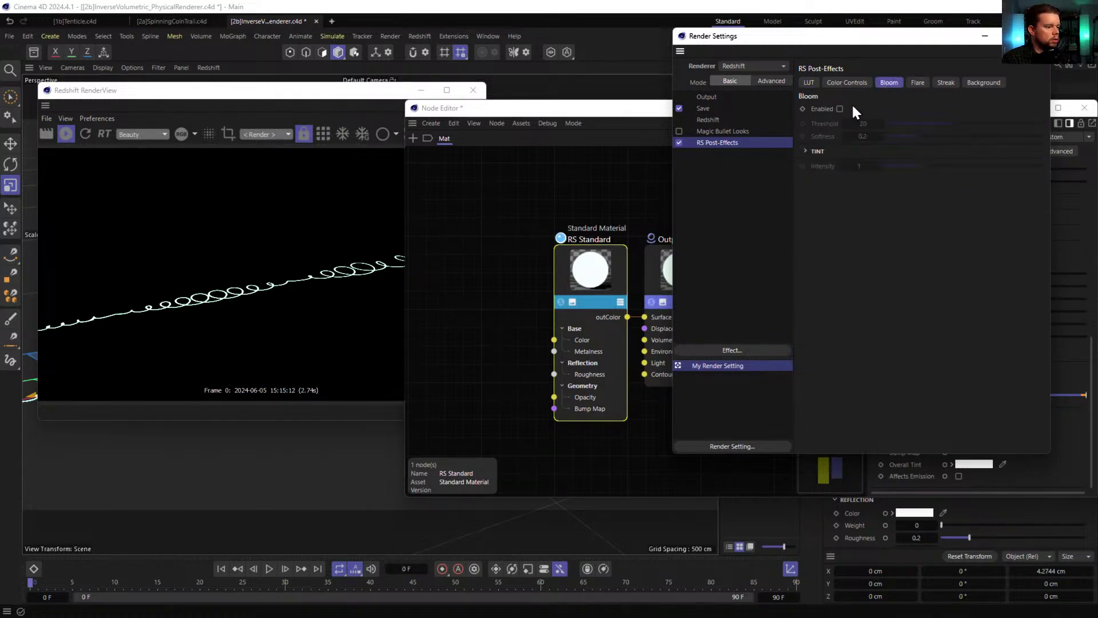
click(840, 108)
double_click(862, 123)
text(5)
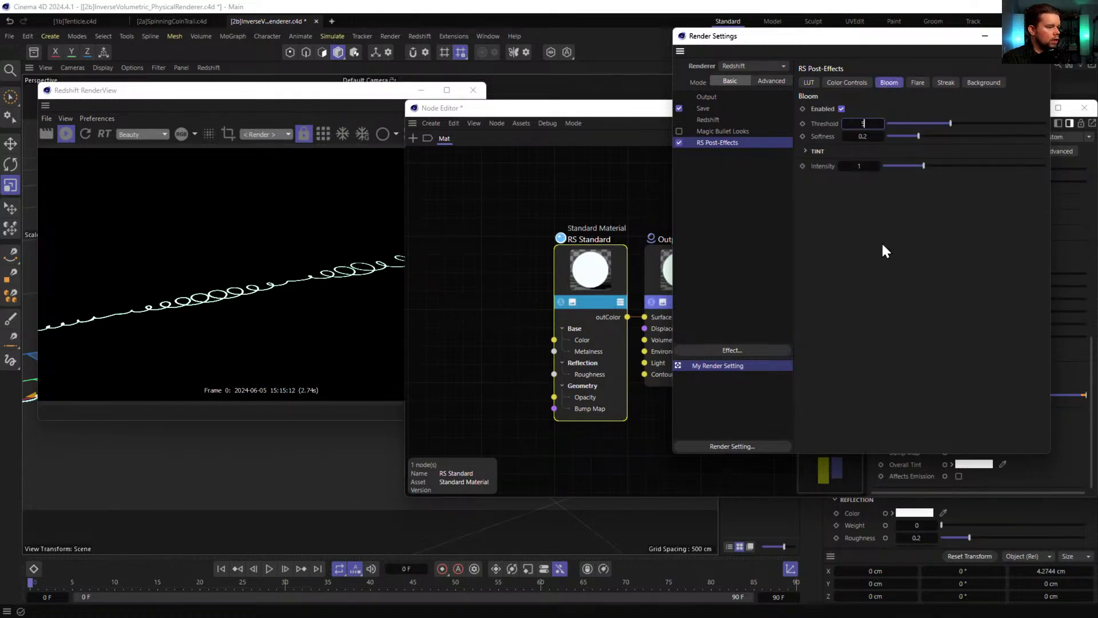
key(Return)
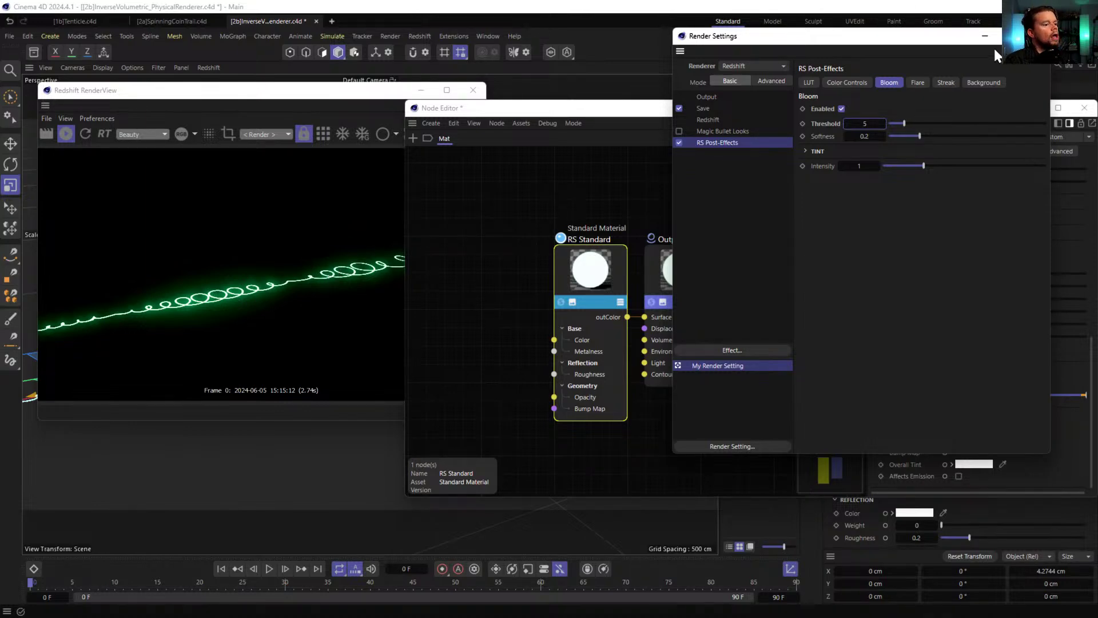
click(1037, 36)
- Close the Node Editor and move the Redshift RenderView down, clear of the trail in the viewport
drag(963, 120, 764, 115)
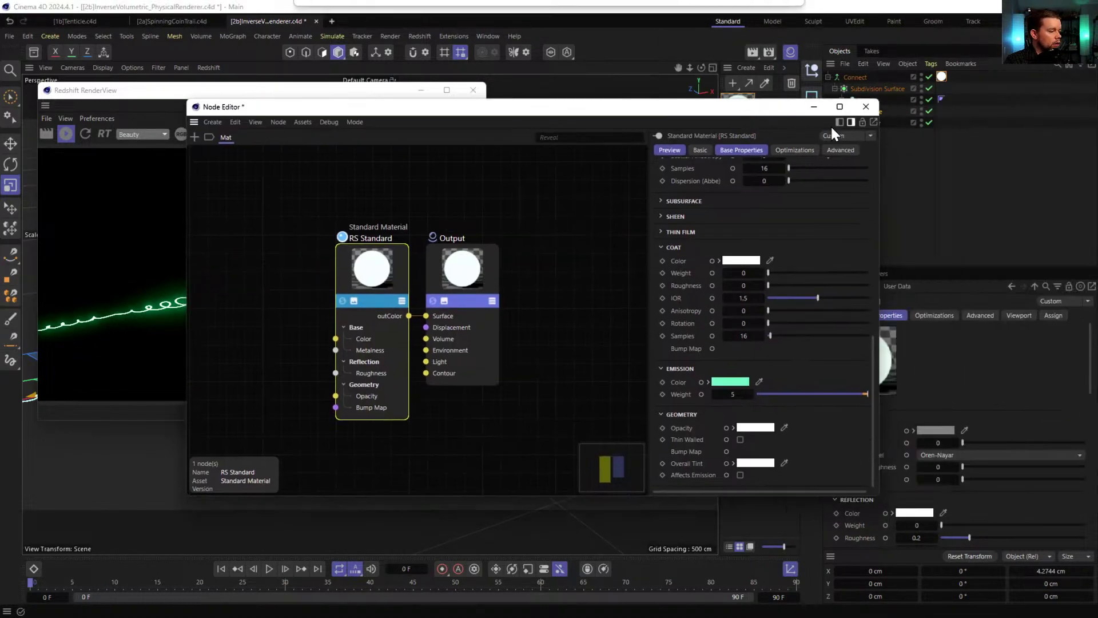
click(869, 110)
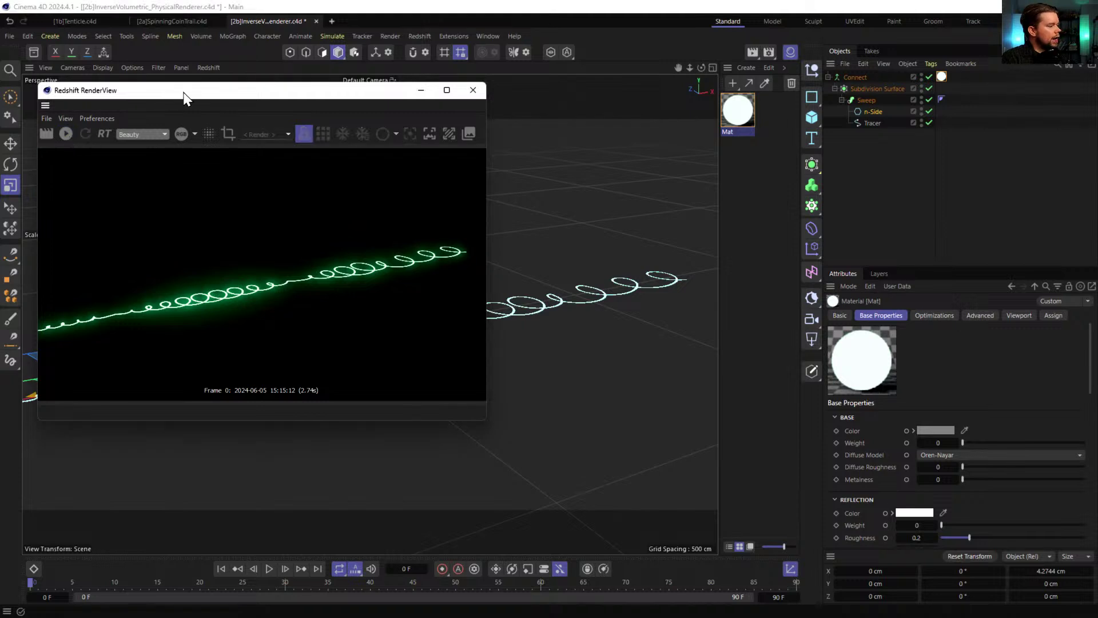
drag(187, 92, 345, 451)
- Duplicate the Connect hierarchy and replace the copy's Tracer with a new instance of the original Tracer
click(874, 123)
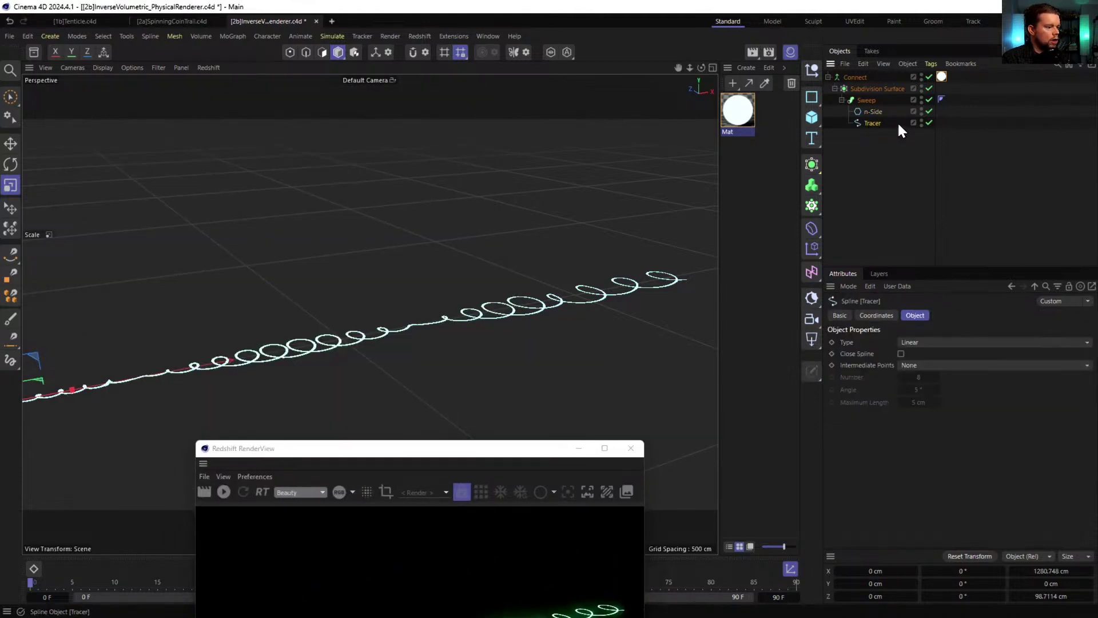
click(812, 165)
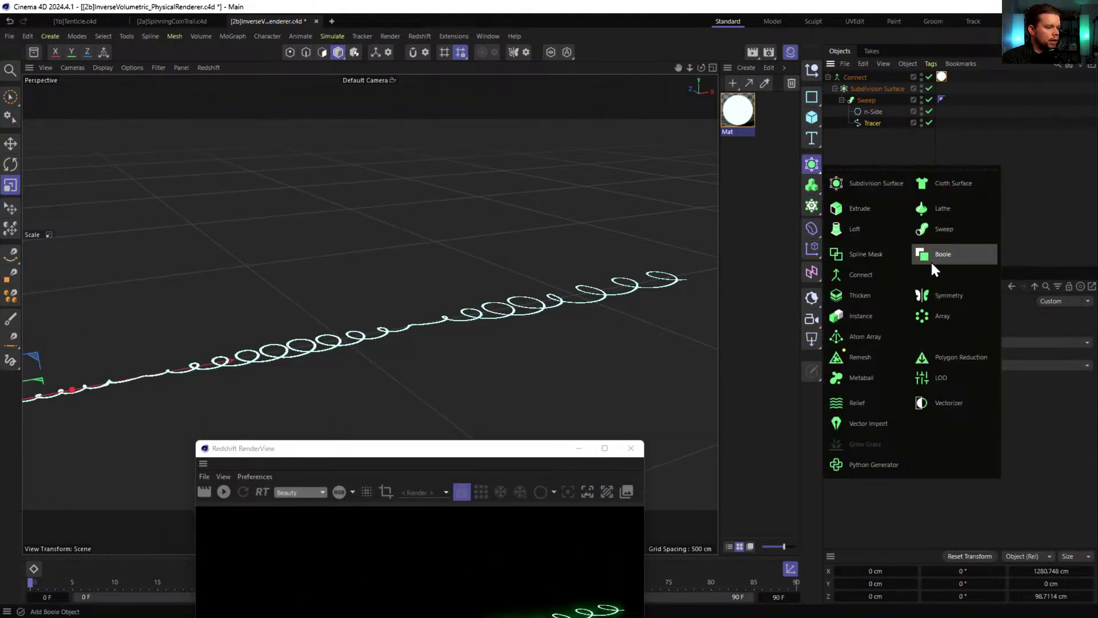
click(861, 316)
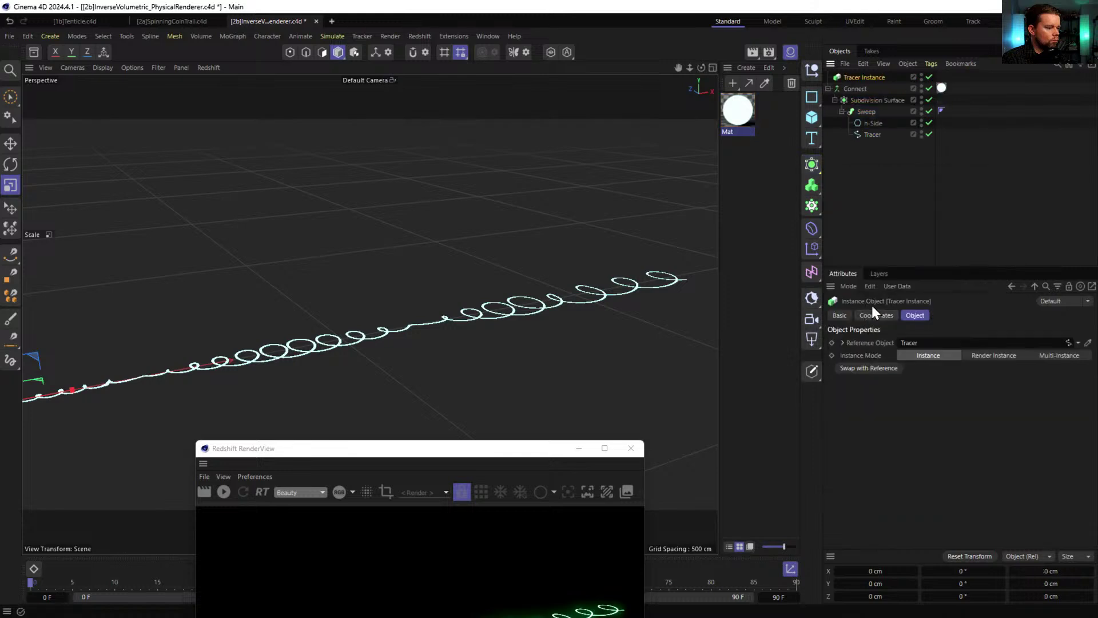
drag(853, 79, 876, 213)
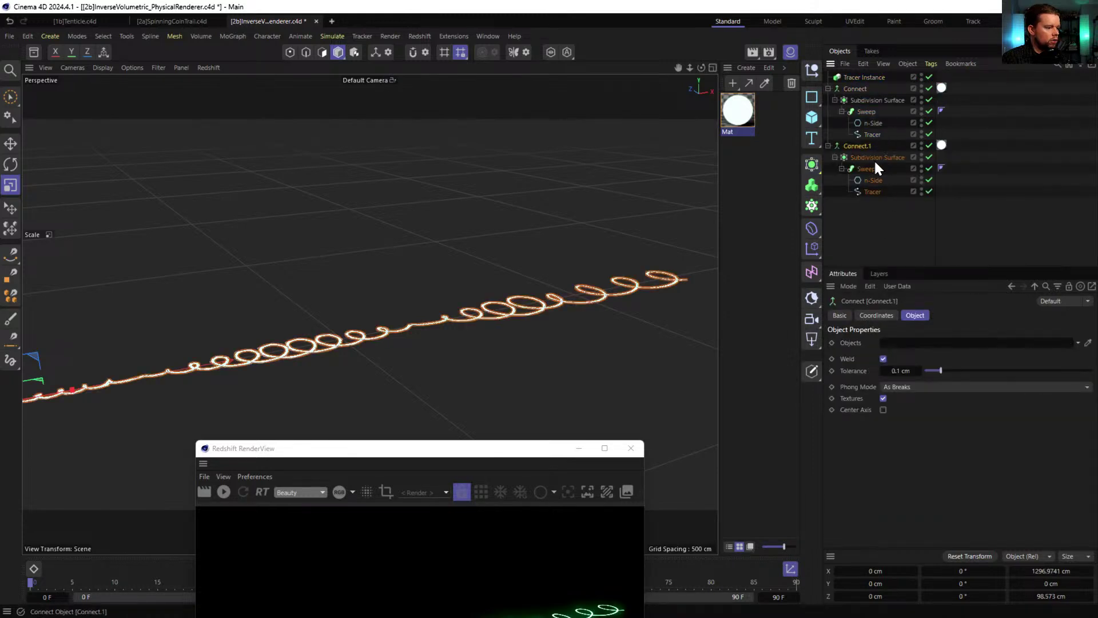
click(872, 192)
key(Delete)
drag(852, 77, 867, 183)
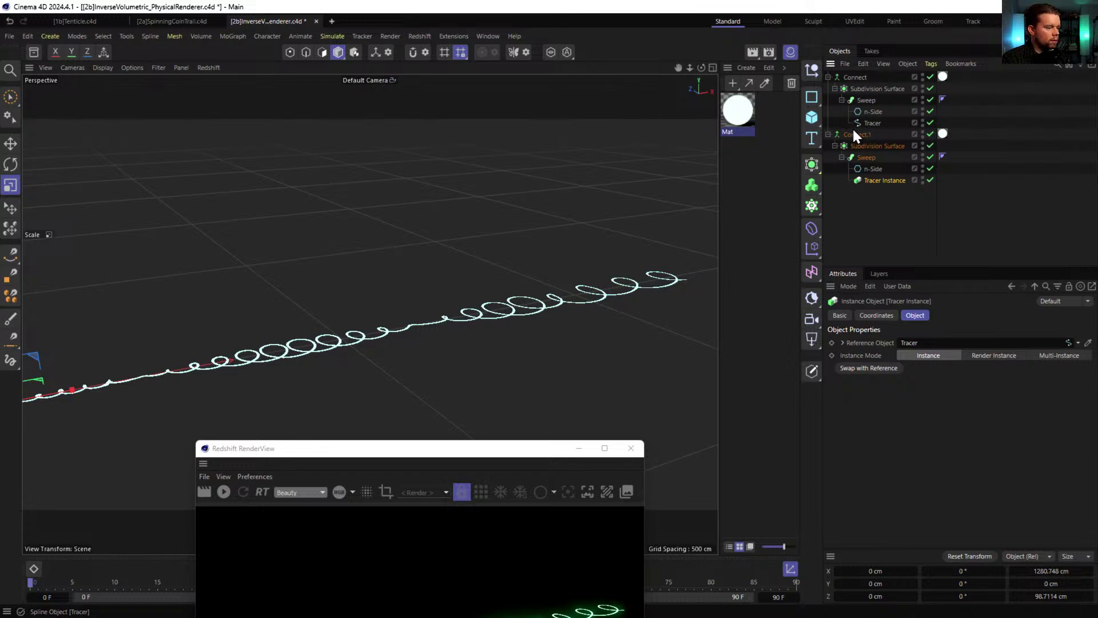
- Replace the n-Side profile in the duplicated Sweep with a Segment spline, placed above the Tracer Instance
click(872, 169)
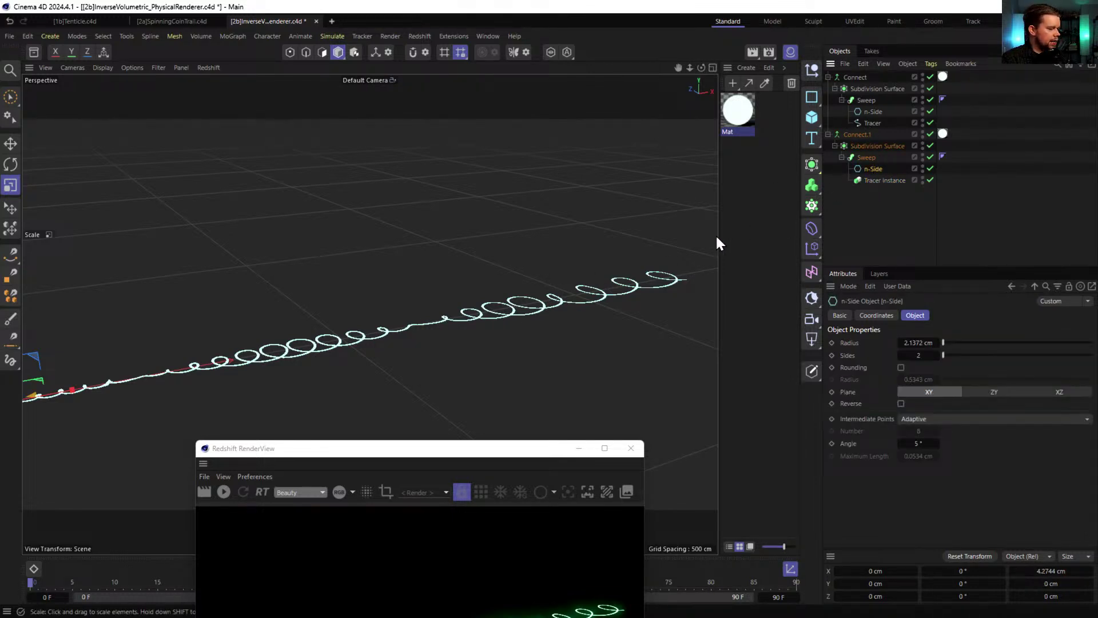
key(Delete)
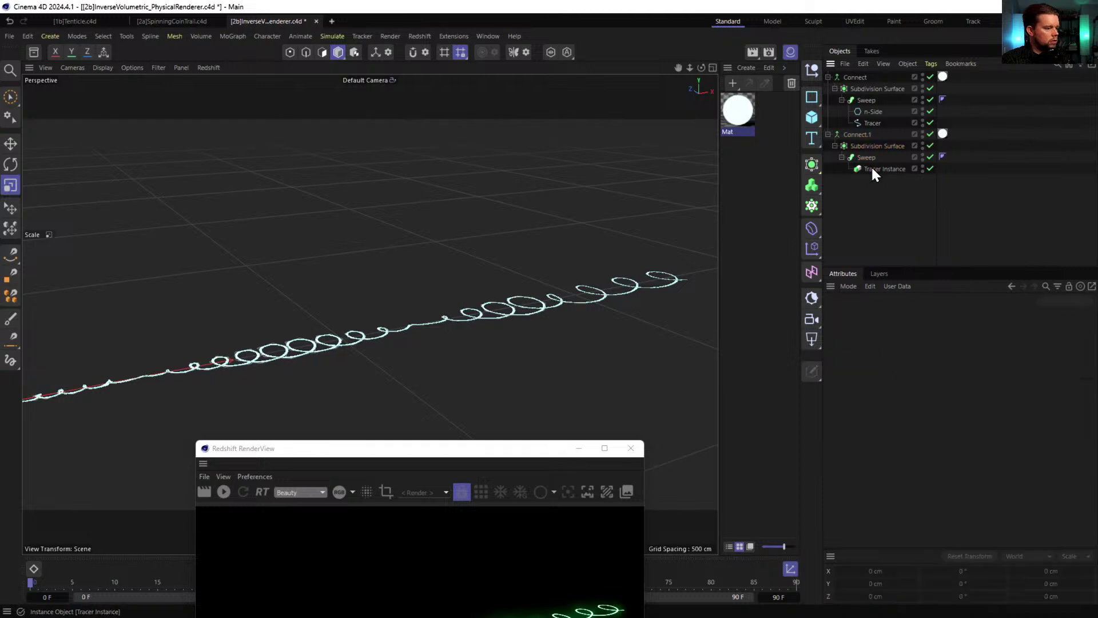
key(shift+c)
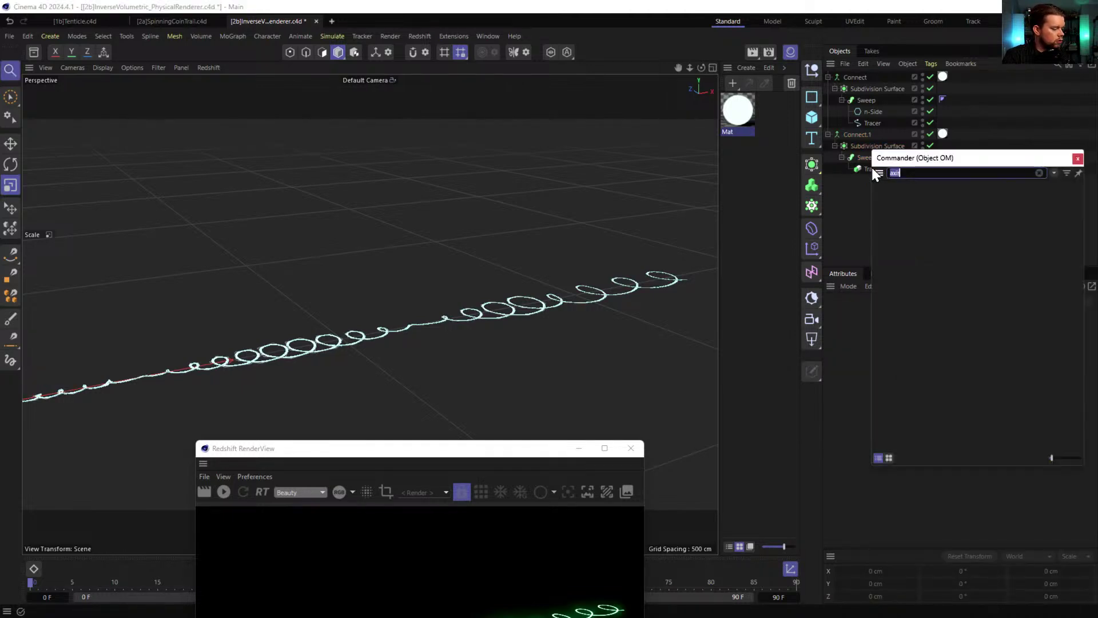
text(seg)
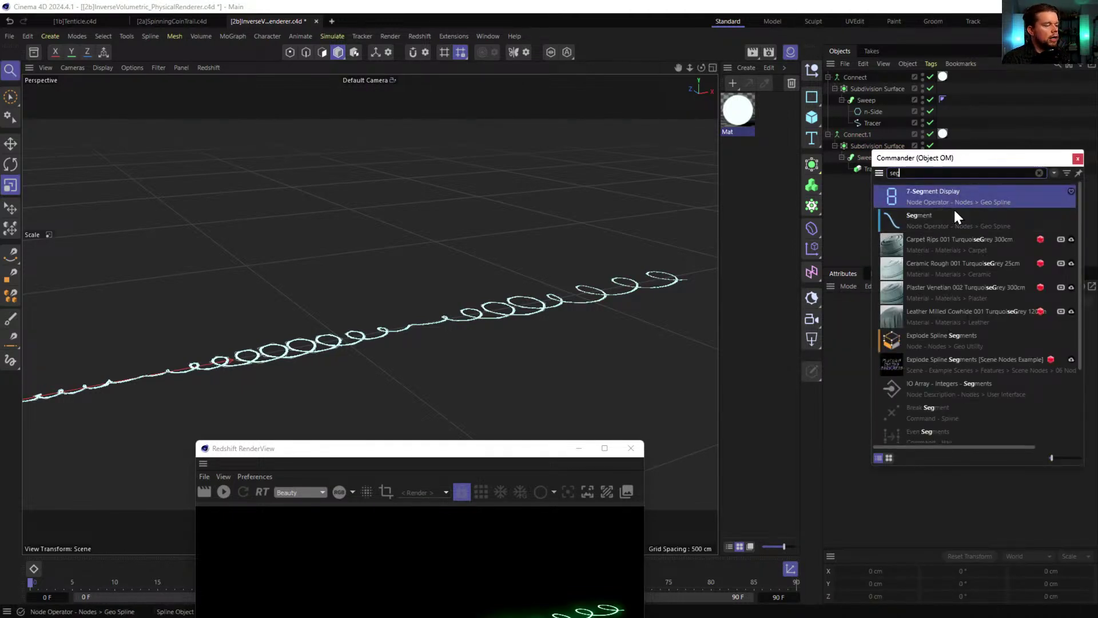
click(911, 225)
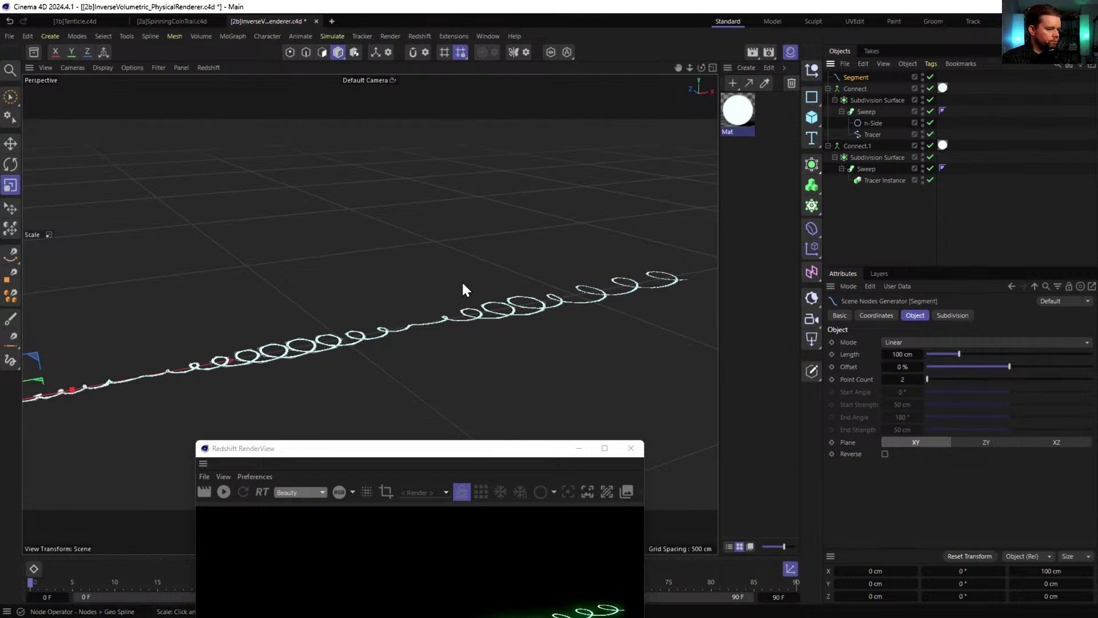
alt+right_drag(437, 311, 606, 291)
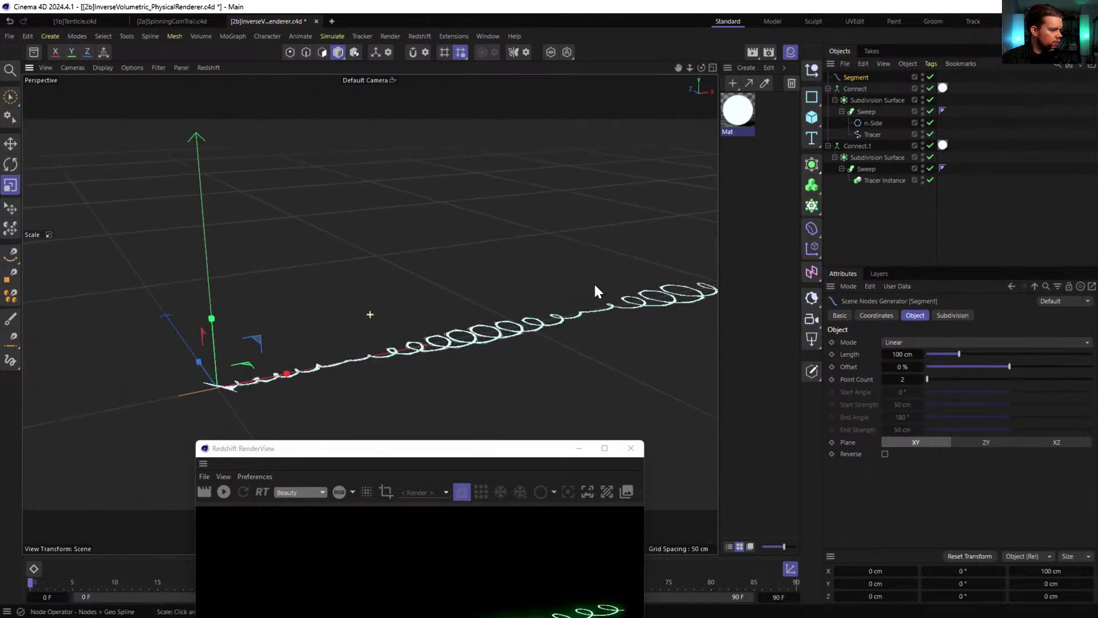
scroll(350, 351, up, 3)
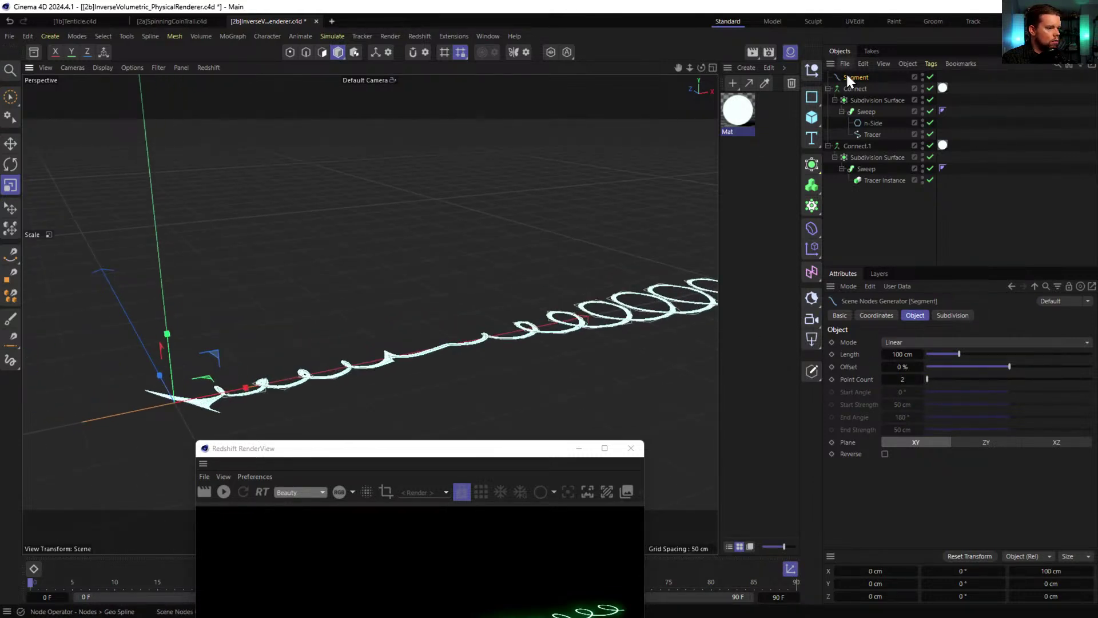
drag(849, 80, 891, 175)
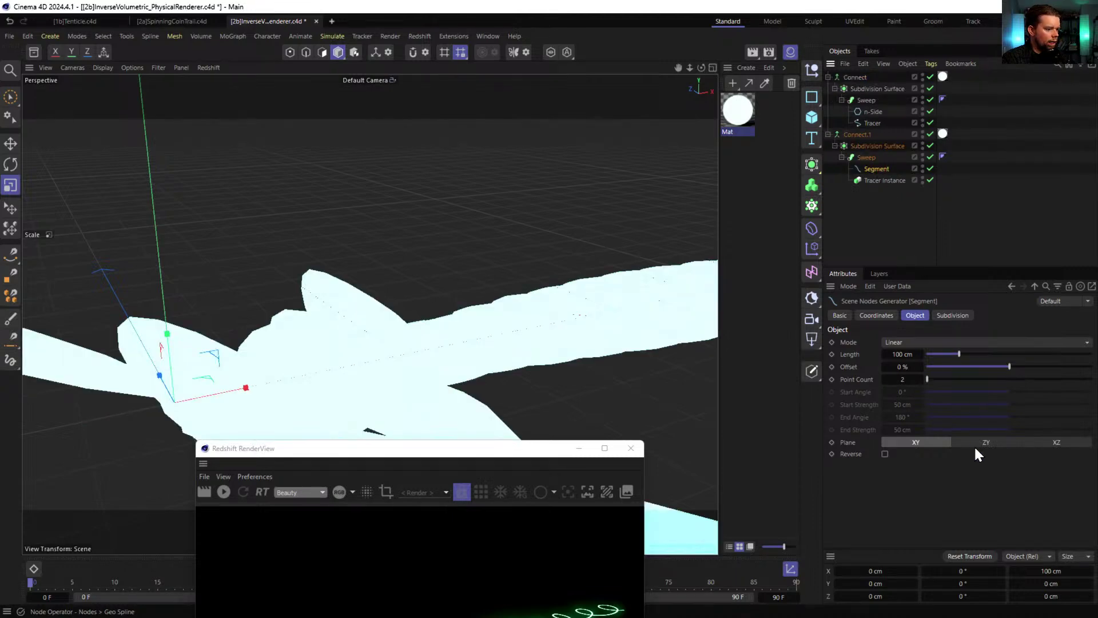
- Compare the Segment's plane orientations on the swept ribbon and set its plane to XZ
click(1026, 443)
alt+drag(598, 357, 560, 343)
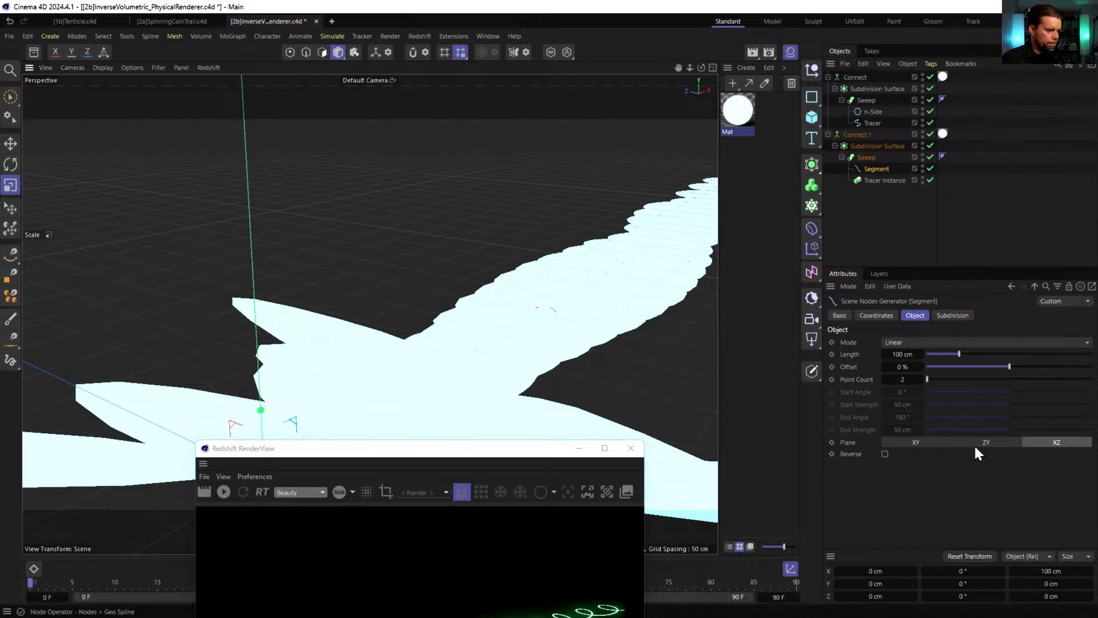
click(974, 444)
click(923, 442)
click(1002, 445)
click(1024, 442)
click(928, 443)
alt+drag(619, 332, 589, 302)
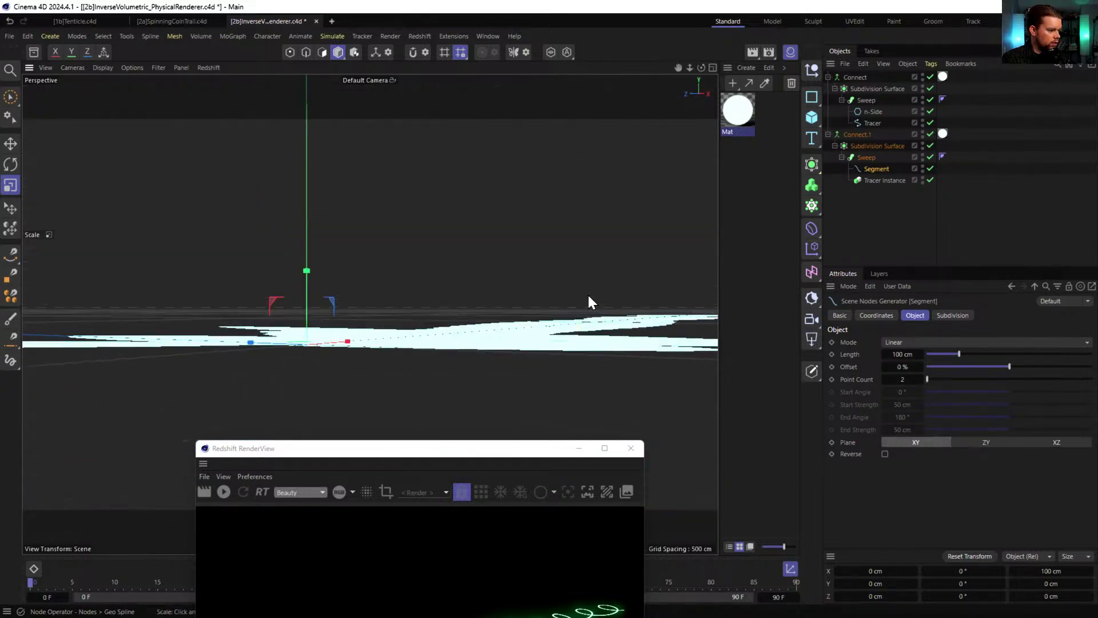
click(983, 444)
click(1056, 442)
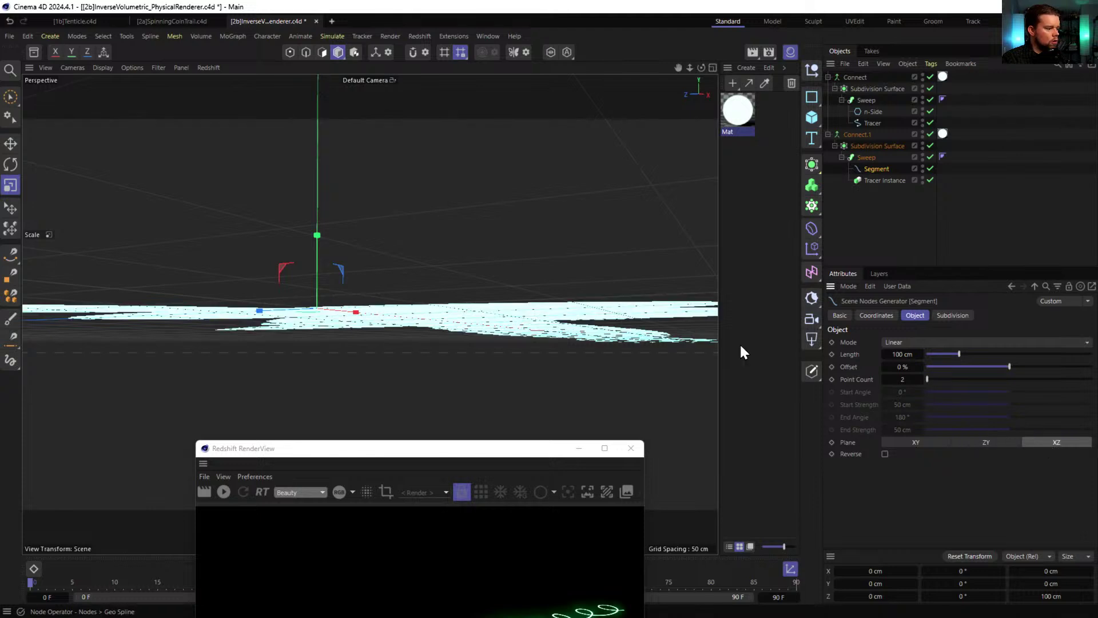
- Duplicate the Tracer Instance below itself in the Sweep and move the copy up about 24 cm as a rail
ctrl+drag(873, 178, 880, 190)
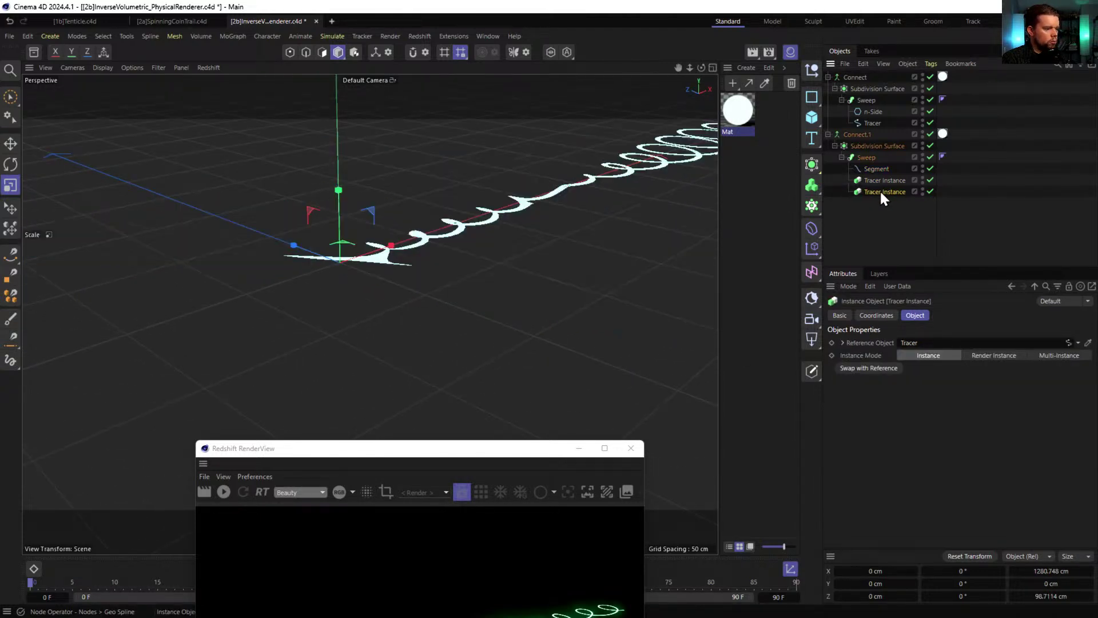
key(e)
mouse_move(335, 194)
mouse_down()
mouse_move(346, 140)
mouse_move(573, 149)
mouse_move(611, 140)
mouse_move(503, 165)
mouse_move(524, 180)
mouse_up()
alt+middle_drag(524, 181, 370, 318)
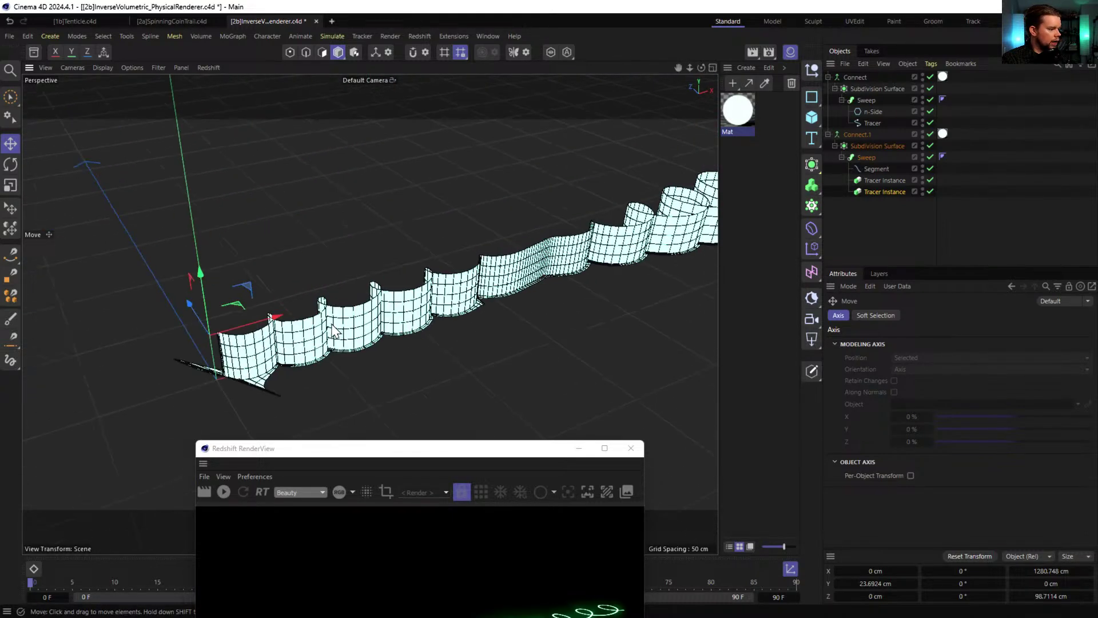
mouse_move(521, 271)
alt+mouse_down()
mouse_move(493, 200)
mouse_move(499, 252)
alt+mouse_up()
- Try a Segment offset of -25 % and undo the change
click(870, 170)
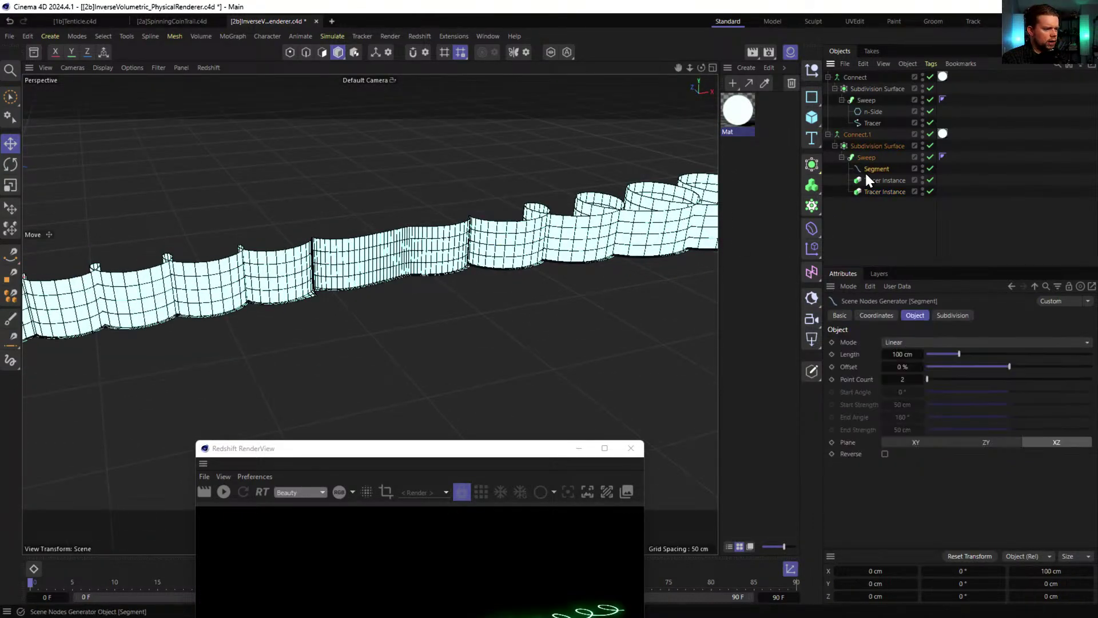
drag(995, 366, 971, 362)
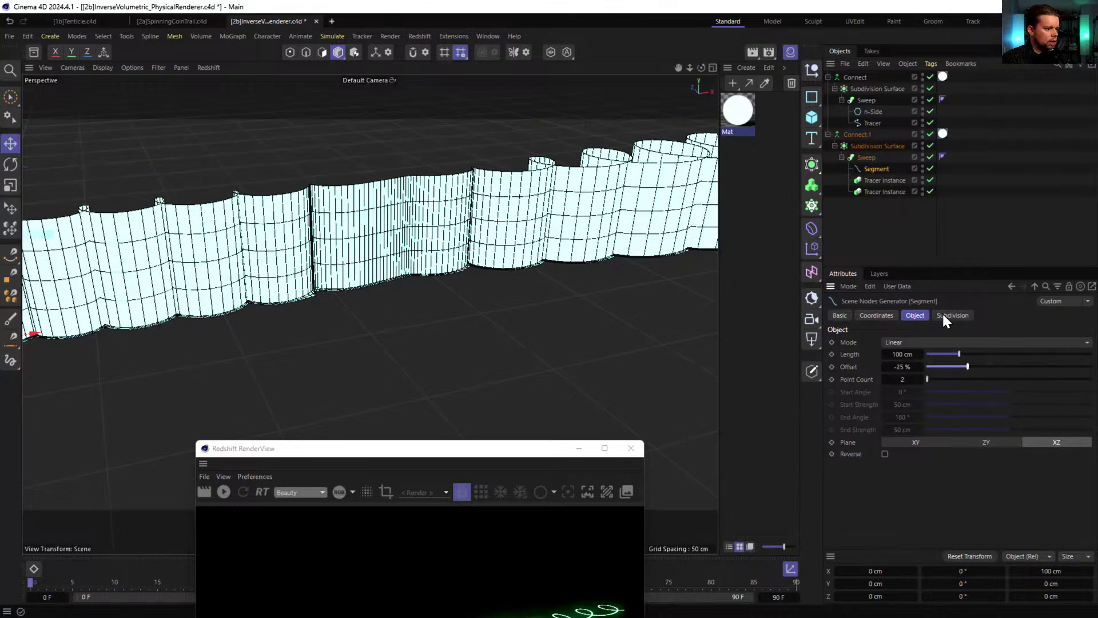
key(ctrl+z)
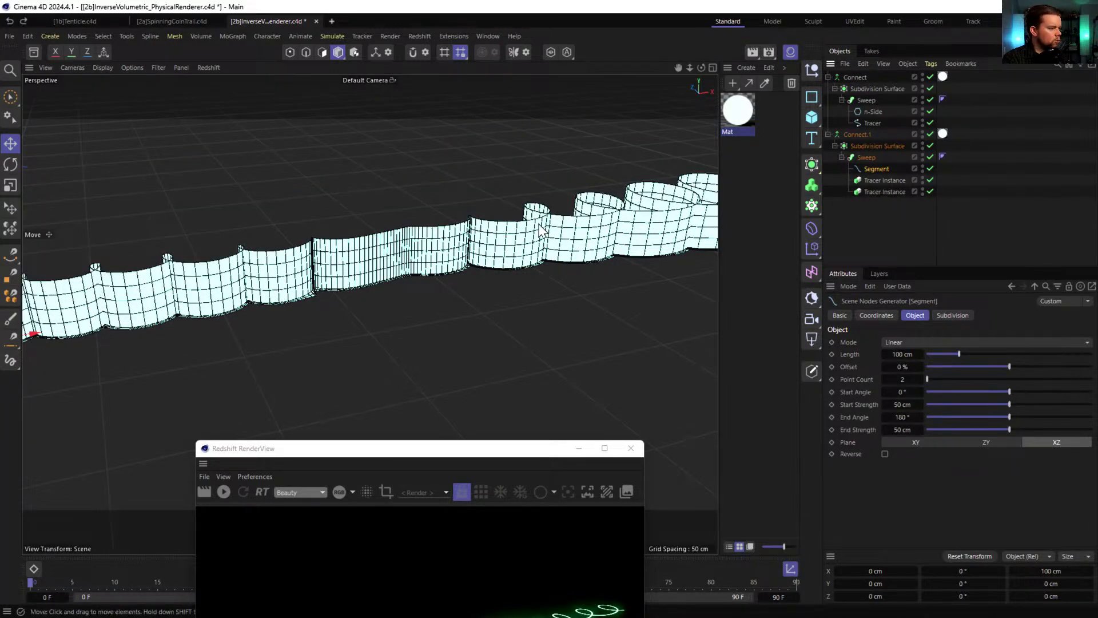
- Bring the RenderView back up, duplicate the emissive material and open the copy in the Node Editor
scroll(618, 231, down, 10)
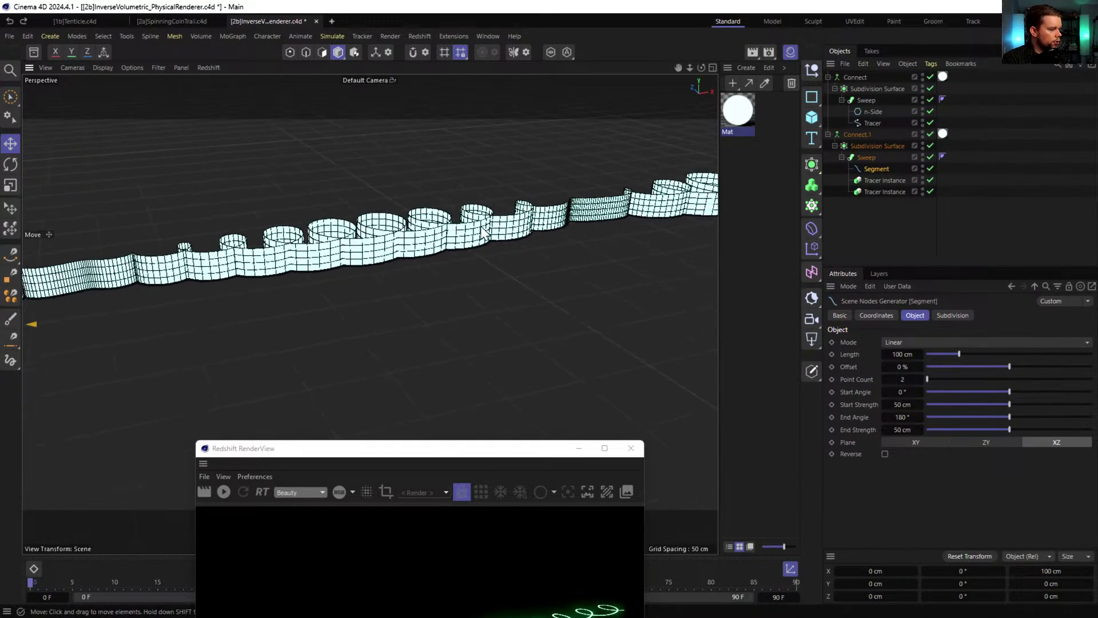
scroll(591, 227, up, 10)
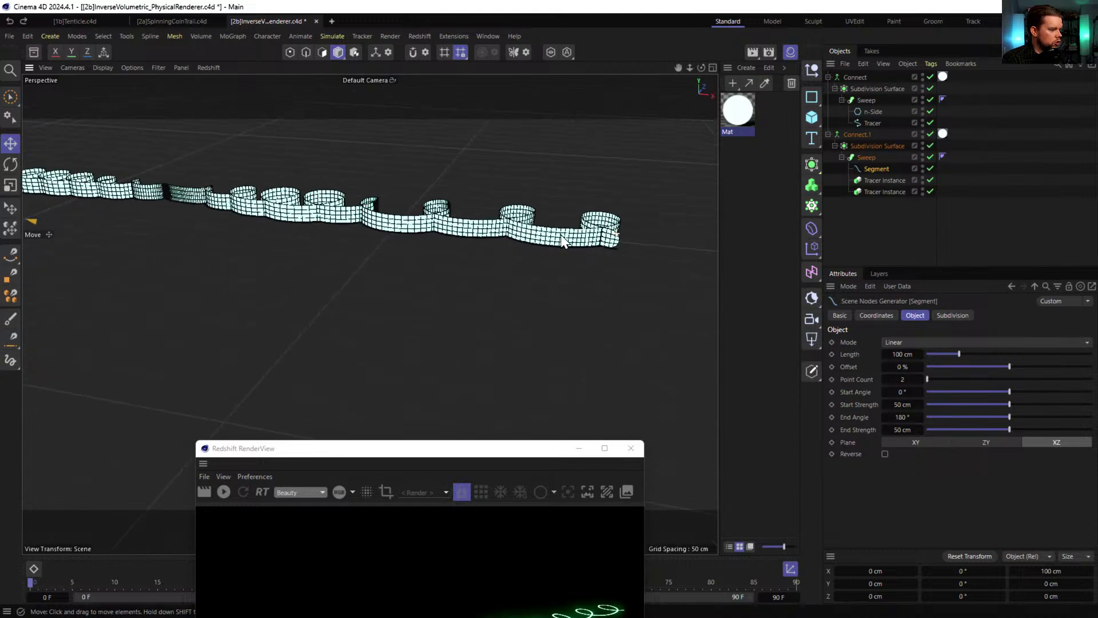
alt+drag(532, 276, 361, 155)
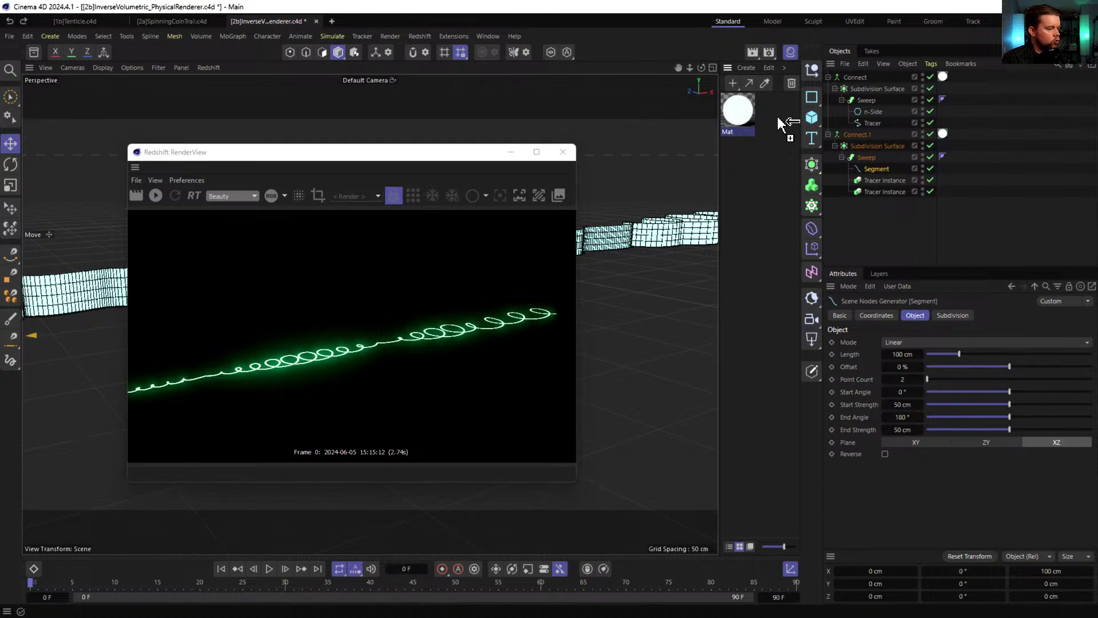
double_click(777, 116)
double_click(777, 116)
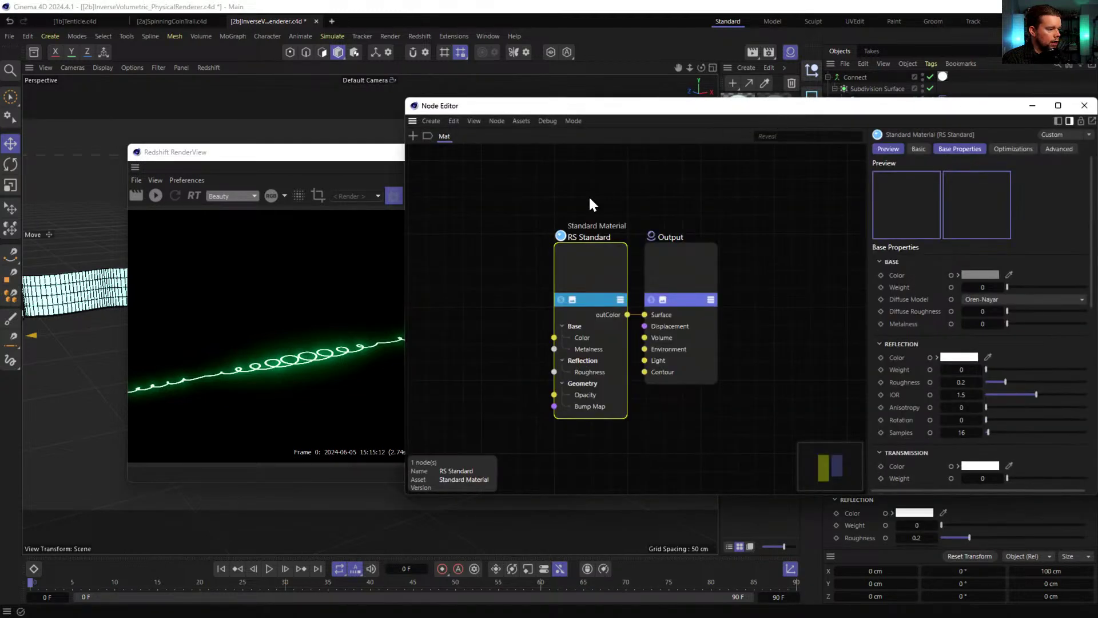
- Add a Ramp node, connect its output to the RS Standard node's Opacity and move the Node Editor clear of the objects list
key(Tab)
text(Ramp)
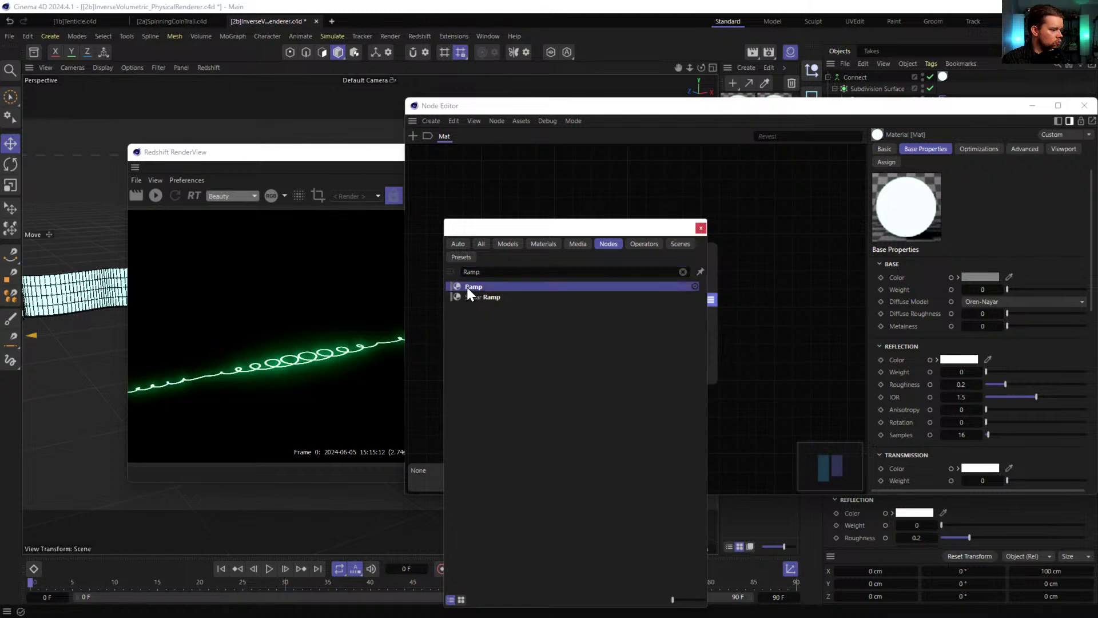
double_click(466, 287)
drag(555, 395, 480, 254)
drag(567, 109, 280, 209)
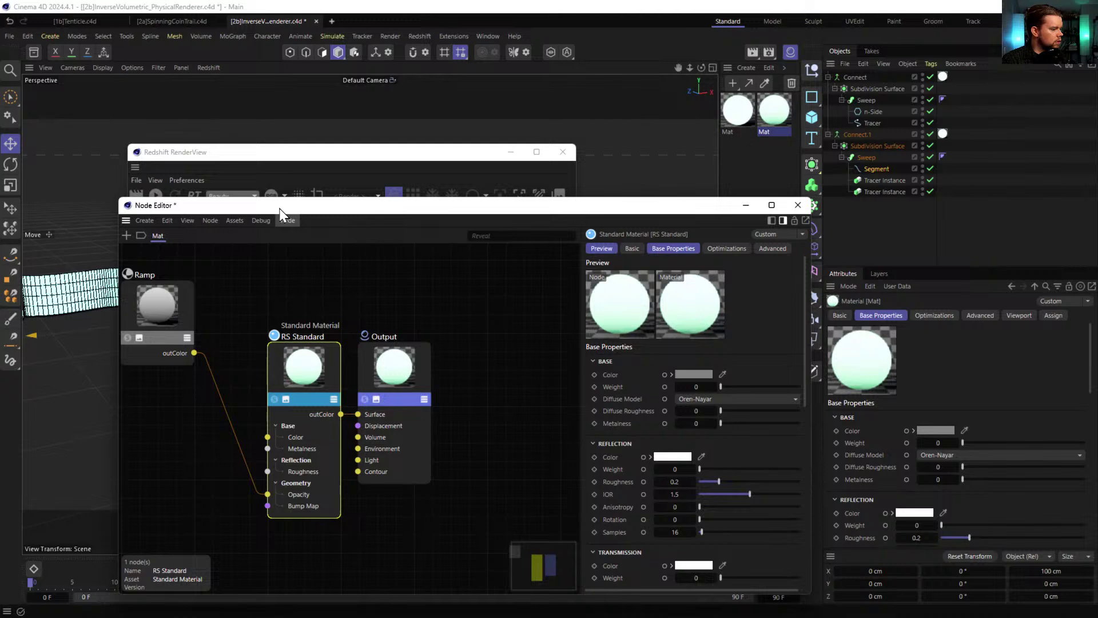
- Rename the duplicated material Ramp and assign it to the Connect.1 object
double_click(777, 133)
text(Ramp)
click(782, 103)
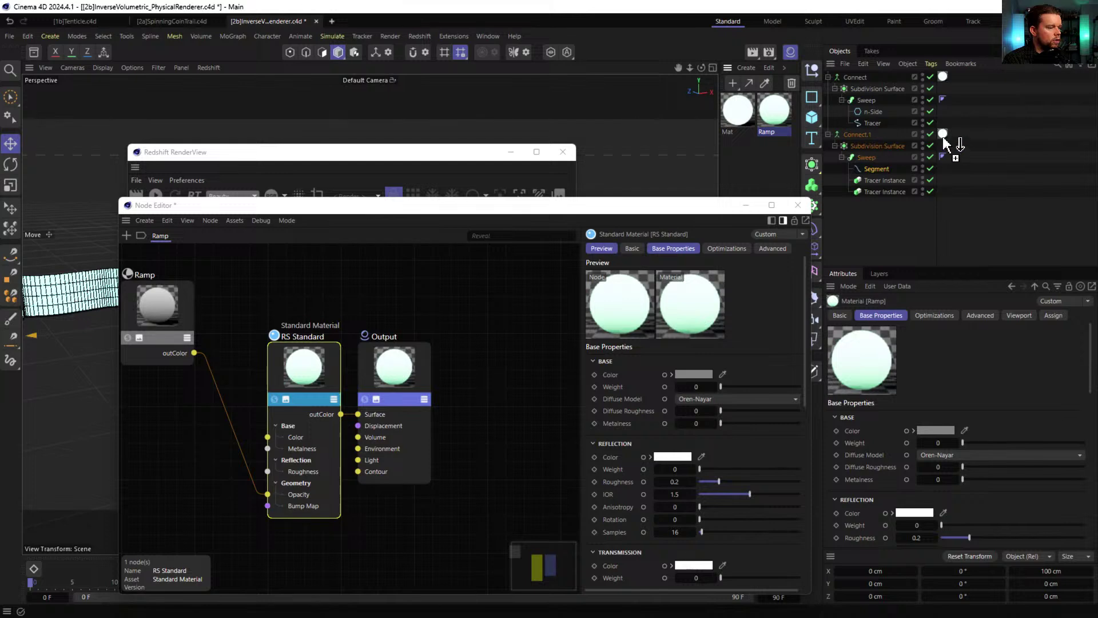
- Arrange the RenderView and Node Editor clear of each other and start the live render with the whole trail in view
drag(456, 161, 369, 45)
click(69, 75)
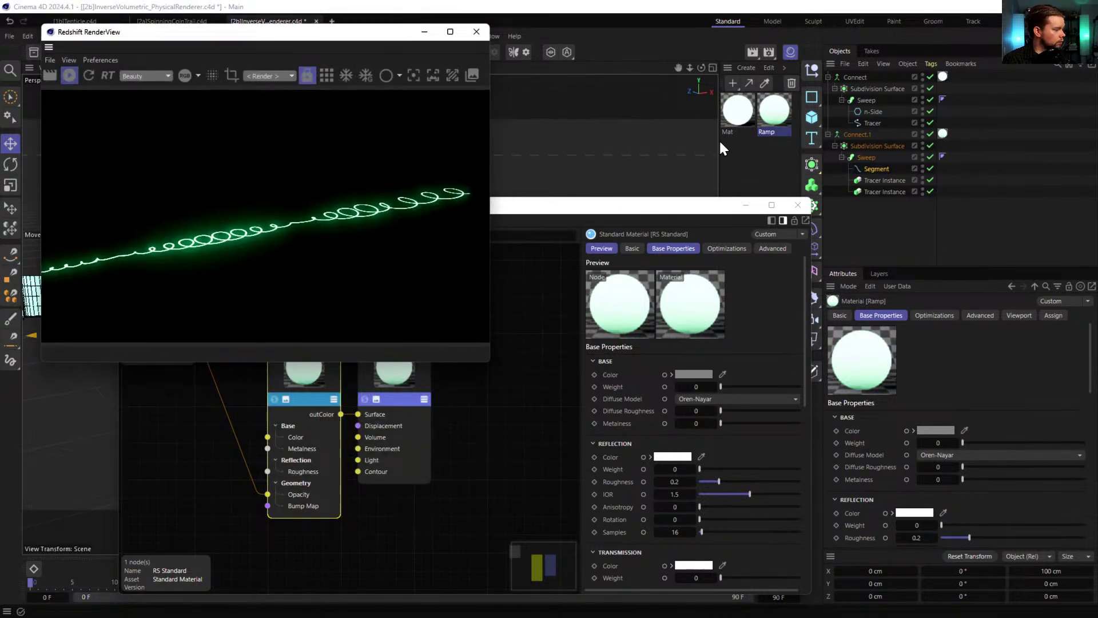
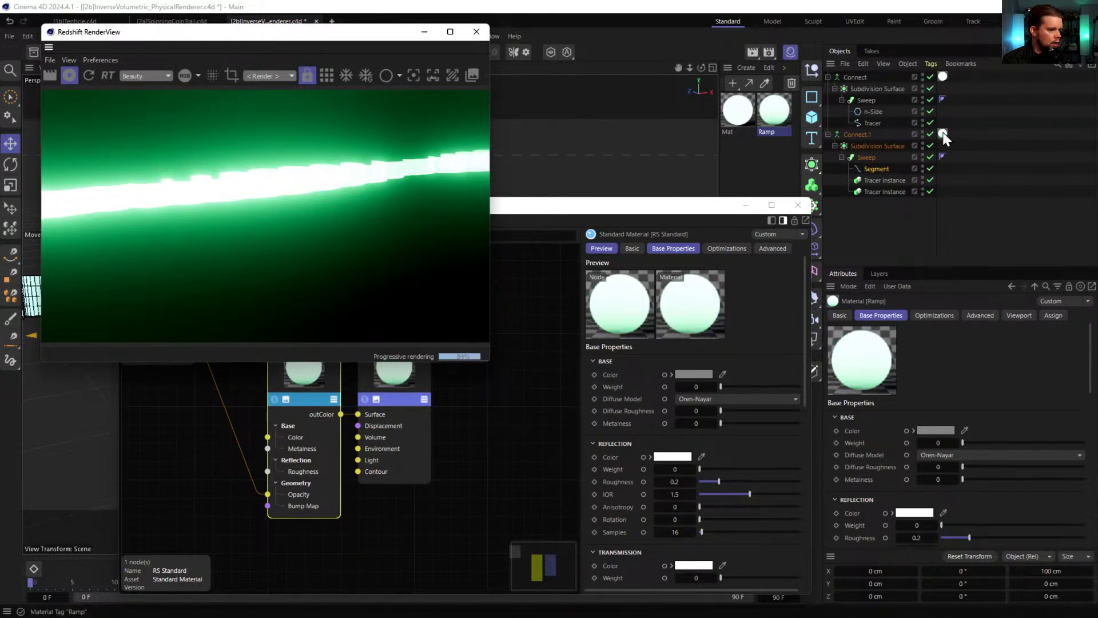
drag(573, 214, 633, 400)
alt+drag(608, 348, 459, 262)
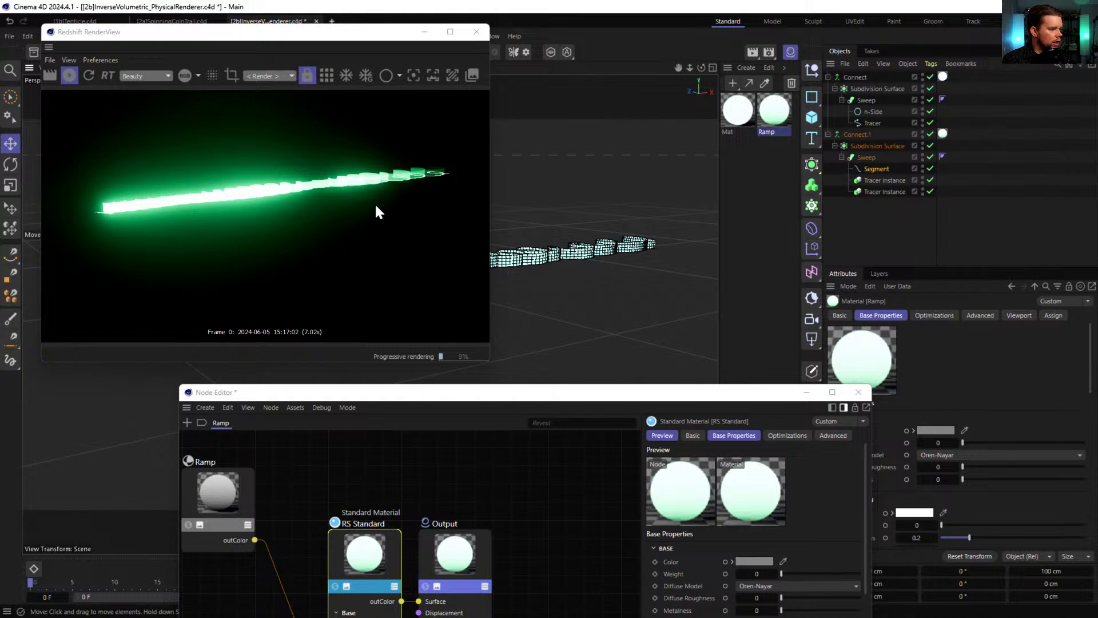
- Set the Ramp node's Mapping to Horizontal and move the Node Editor clear of the render
drag(452, 392, 426, 135)
click(215, 246)
click(723, 344)
click(738, 386)
drag(536, 140, 540, 304)
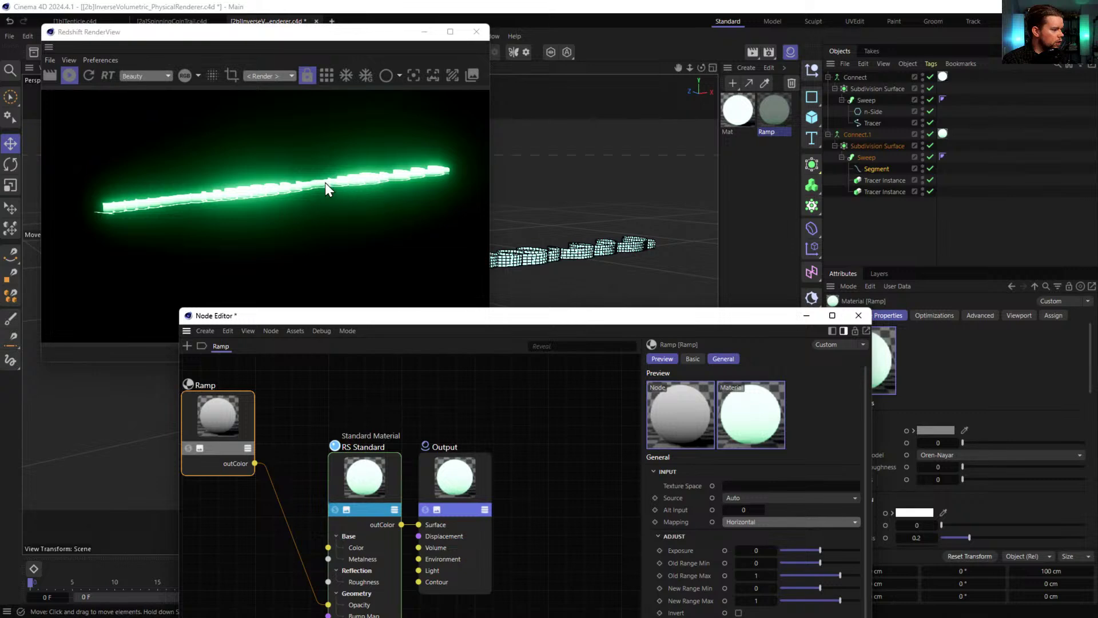
- Invert the Ramp node's gradient so it runs from white to black
click(218, 427)
drag(661, 323, 622, 136)
right_click(706, 503)
click(726, 522)
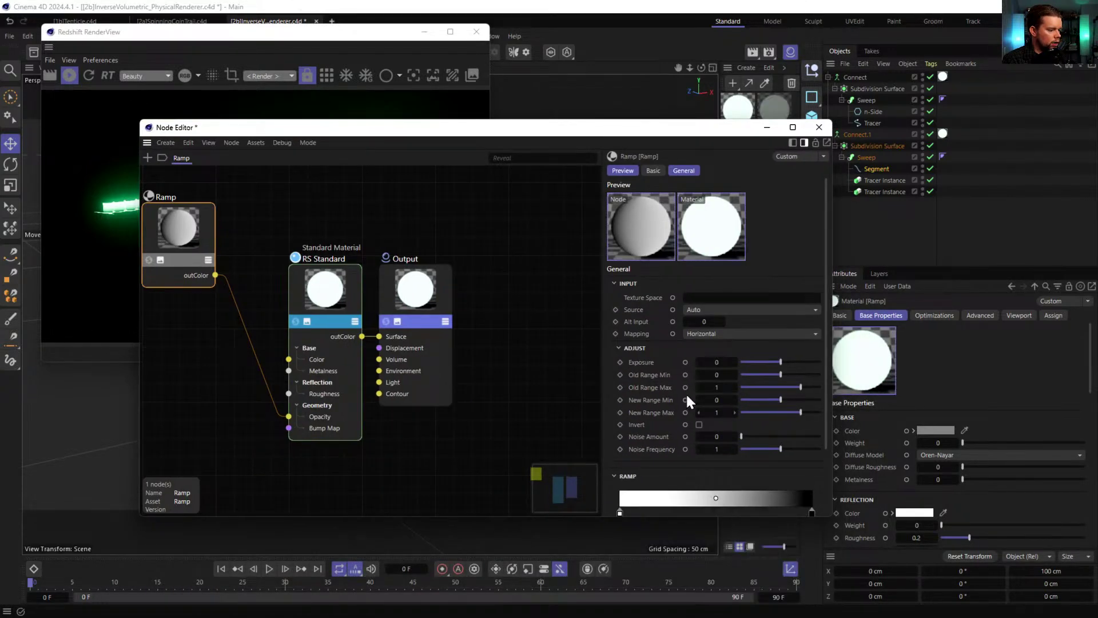
- Check the ribbon's glow up close and lower the emission strength of the RS Standard node
drag(498, 133, 554, 367)
alt+right_drag(526, 291, 698, 234)
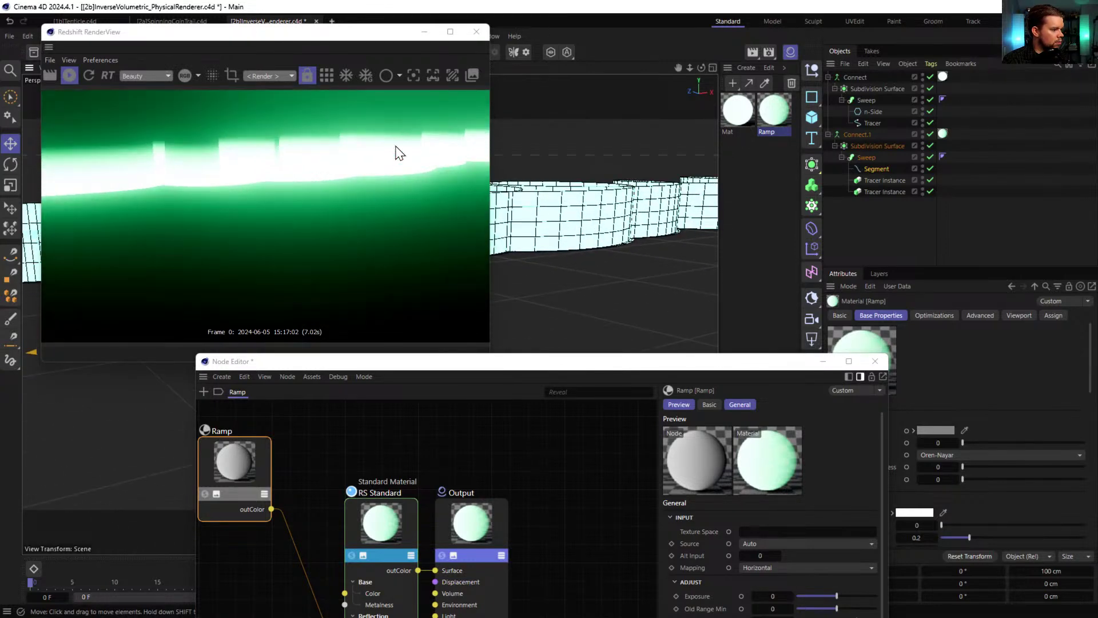
mouse_move(591, 233)
alt+mouse_down()
mouse_move(592, 269)
mouse_move(577, 234)
alt+mouse_up()
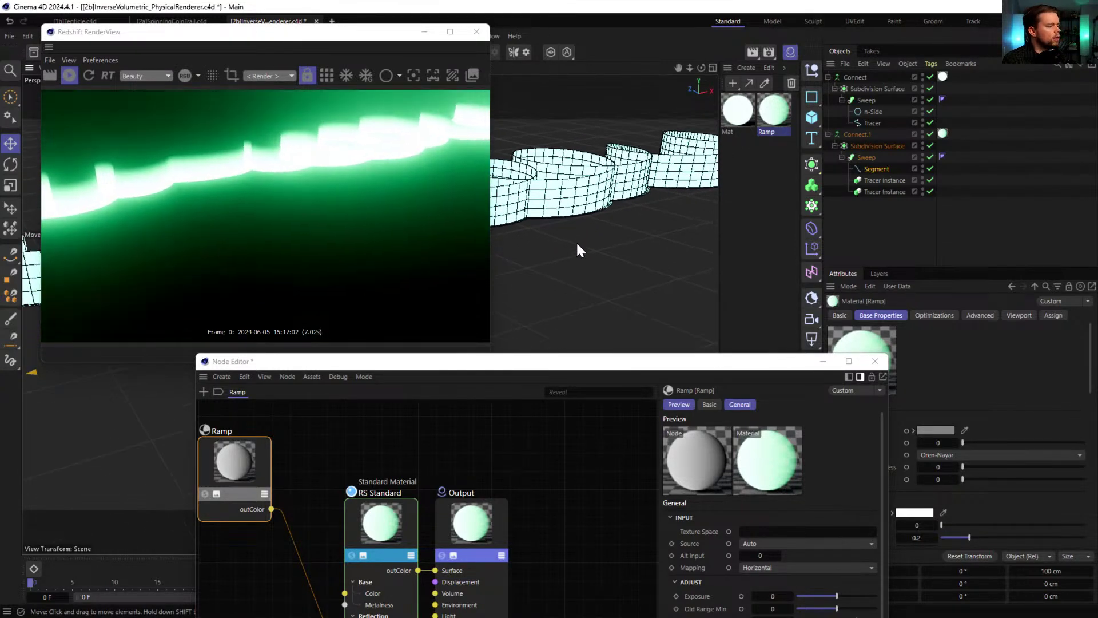
drag(621, 372, 518, 151)
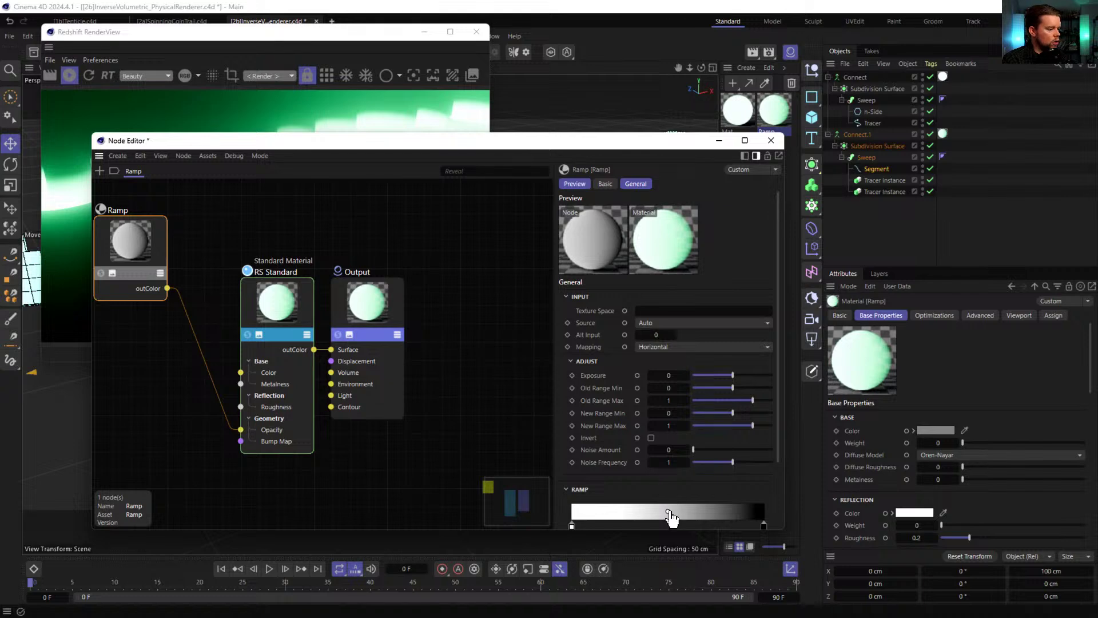
click(275, 220)
scroll(567, 400, down, 6)
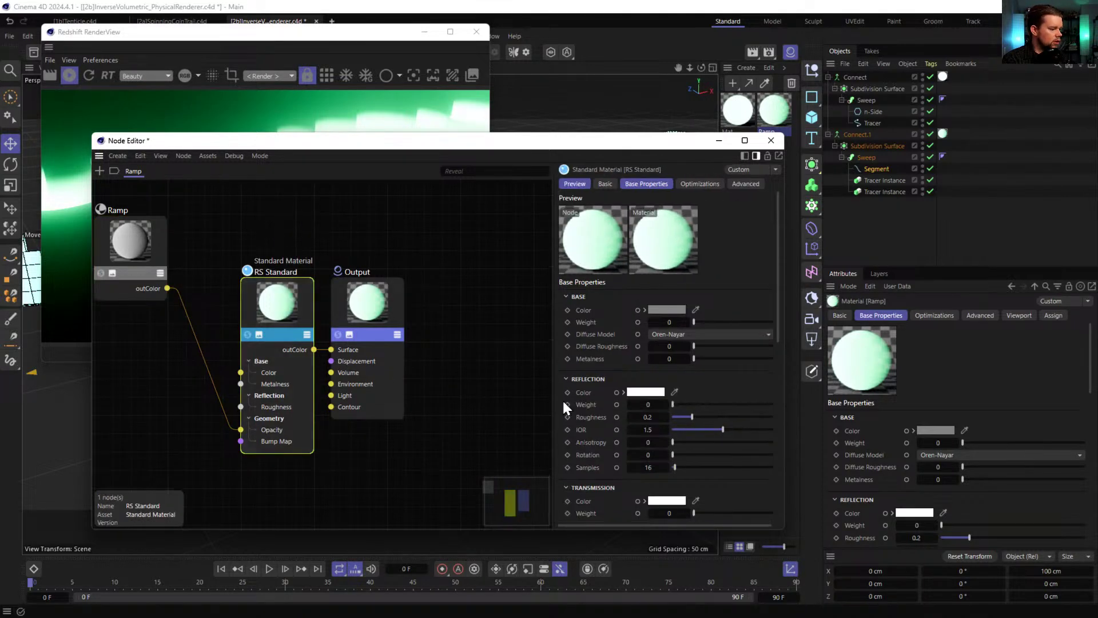
scroll(589, 433, down, 5)
key(Return)
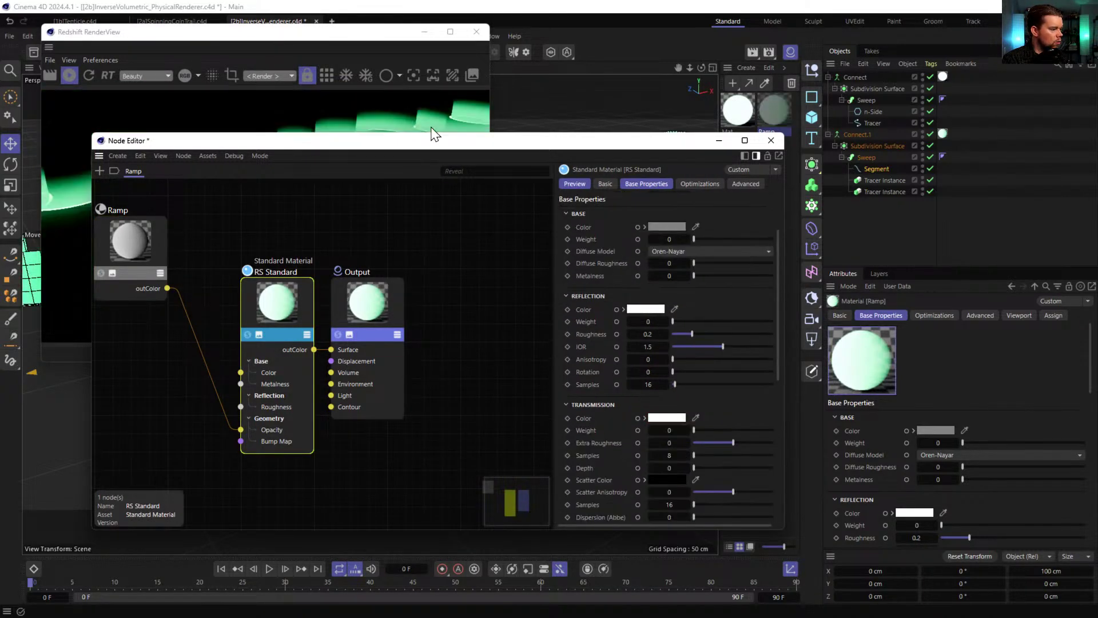
drag(434, 148, 433, 192)
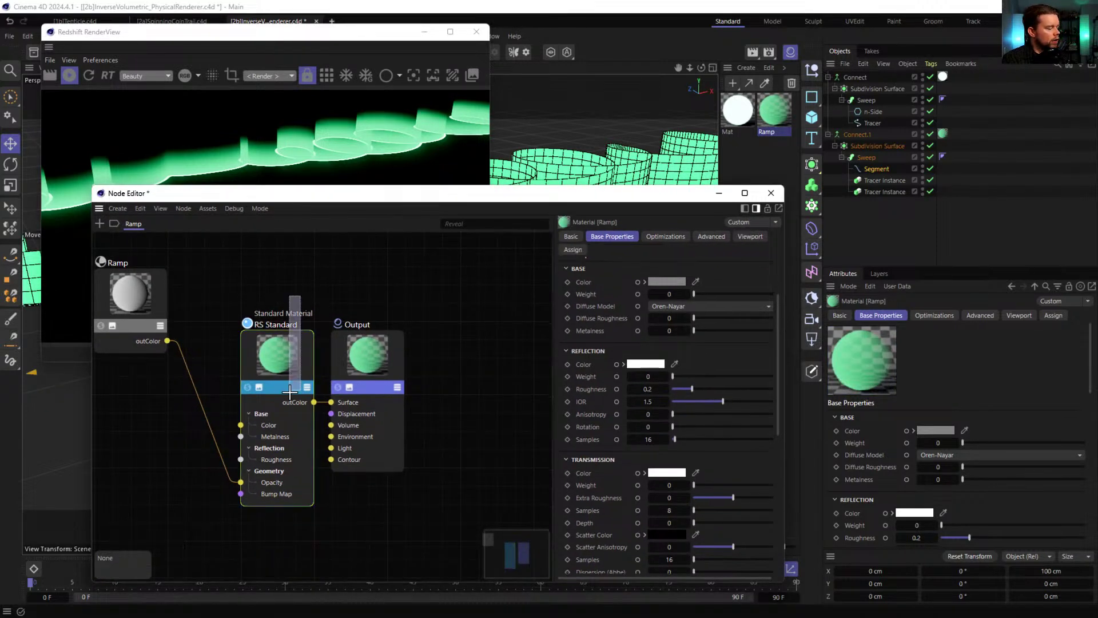
- Shift the Ramp gradient's bias position to 38.1 % to shorten the ribbon's opacity fade
drag(568, 202, 540, 129)
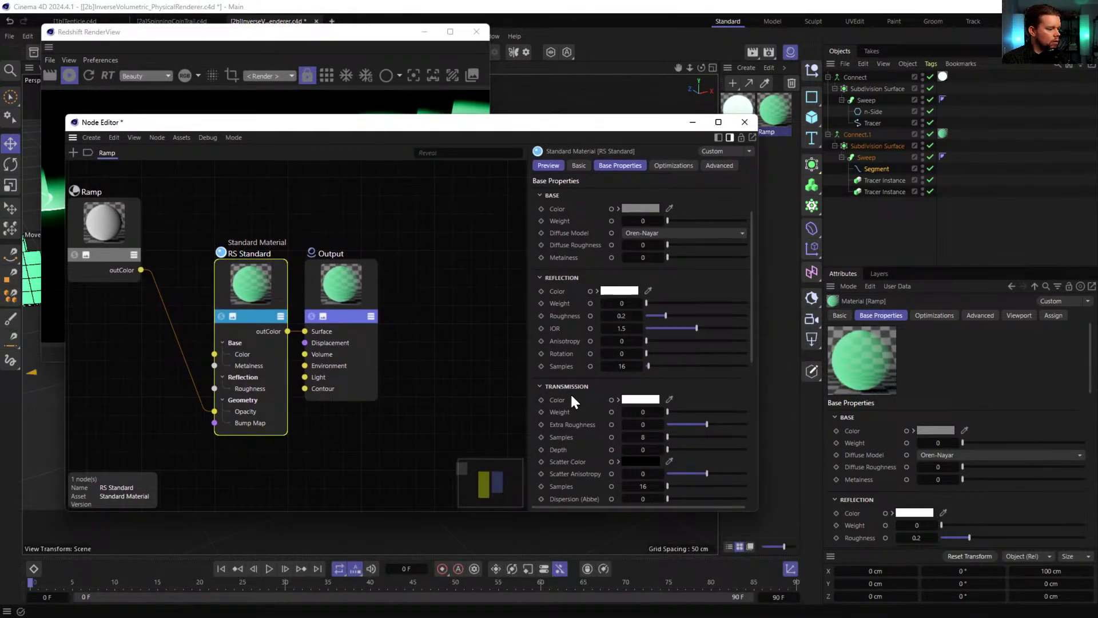
scroll(570, 393, down, 5)
click(106, 226)
drag(245, 123, 519, 125)
mouse_move(919, 409)
mouse_down()
mouse_move(970, 417)
mouse_move(865, 417)
mouse_move(895, 416)
mouse_up()
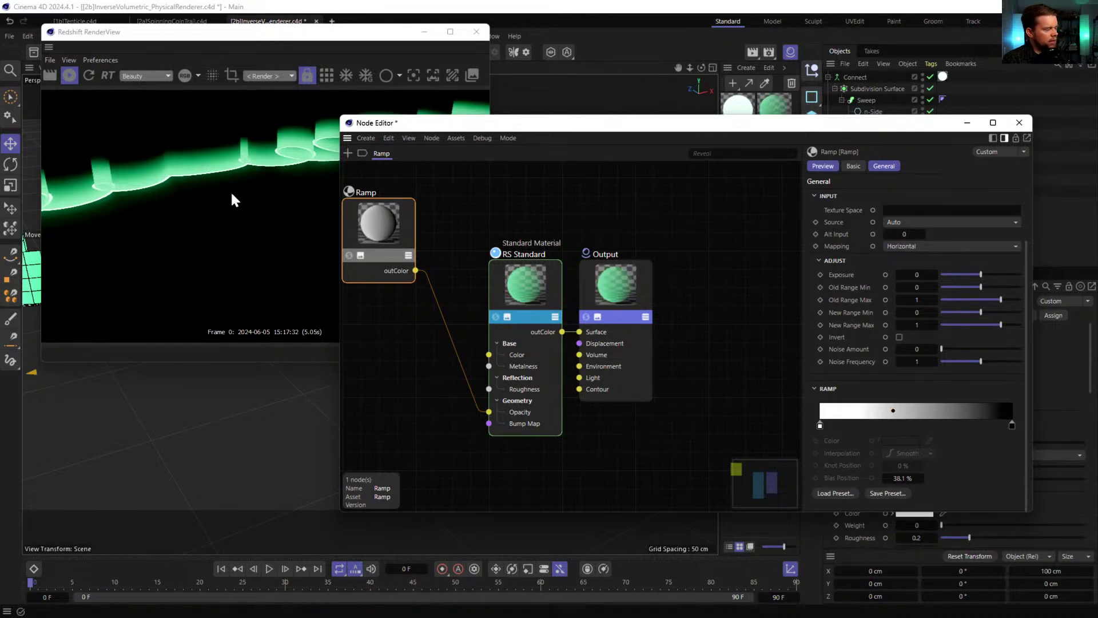
- Make room in the node graph and add a Maxon Noise node and a Color Composite node before RS Standard
drag(510, 204, 663, 260)
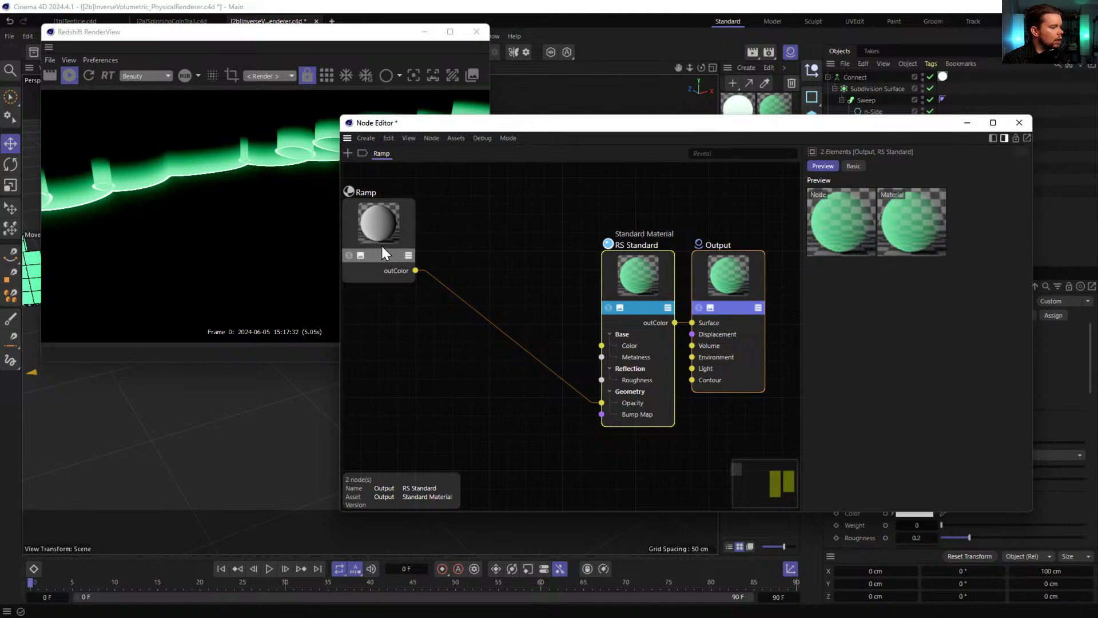
double_click(461, 257)
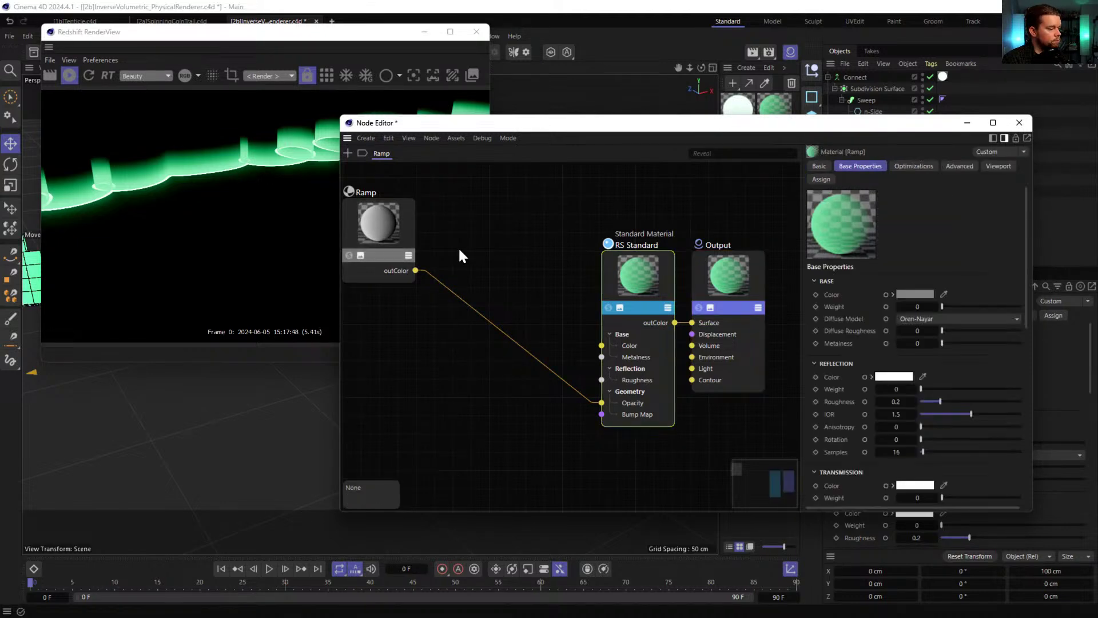
text(Max)
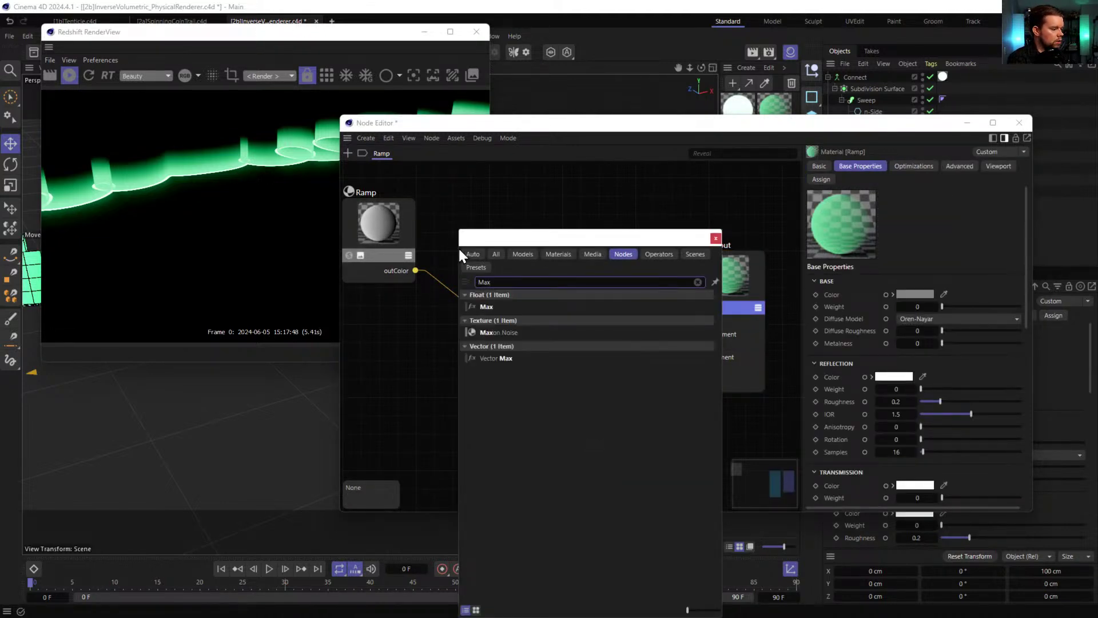
double_click(501, 331)
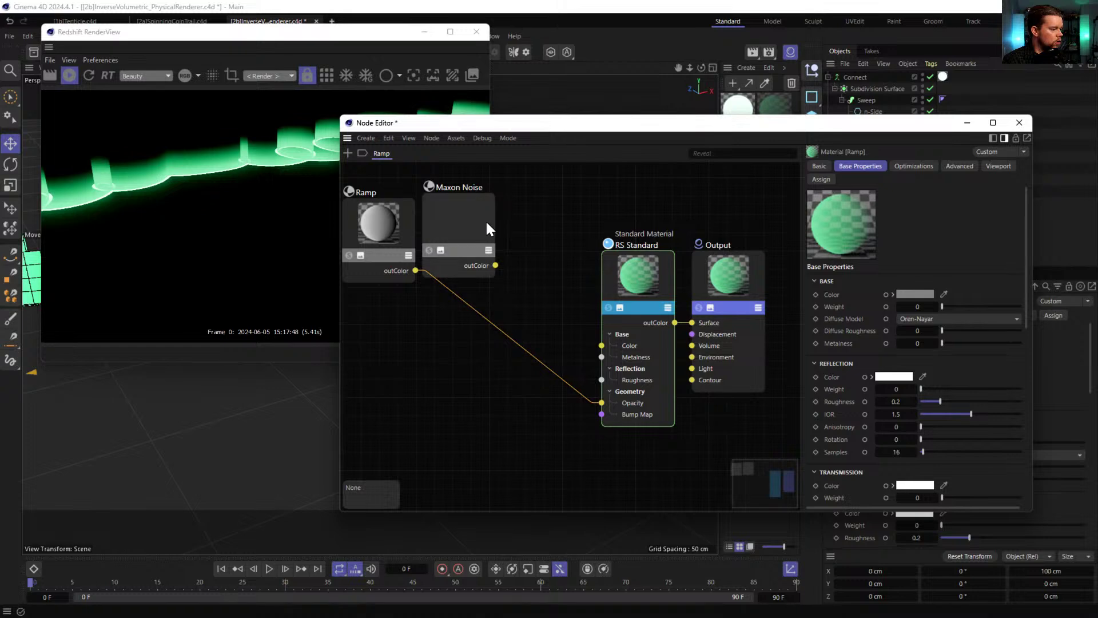
double_click(534, 225)
text(compo)
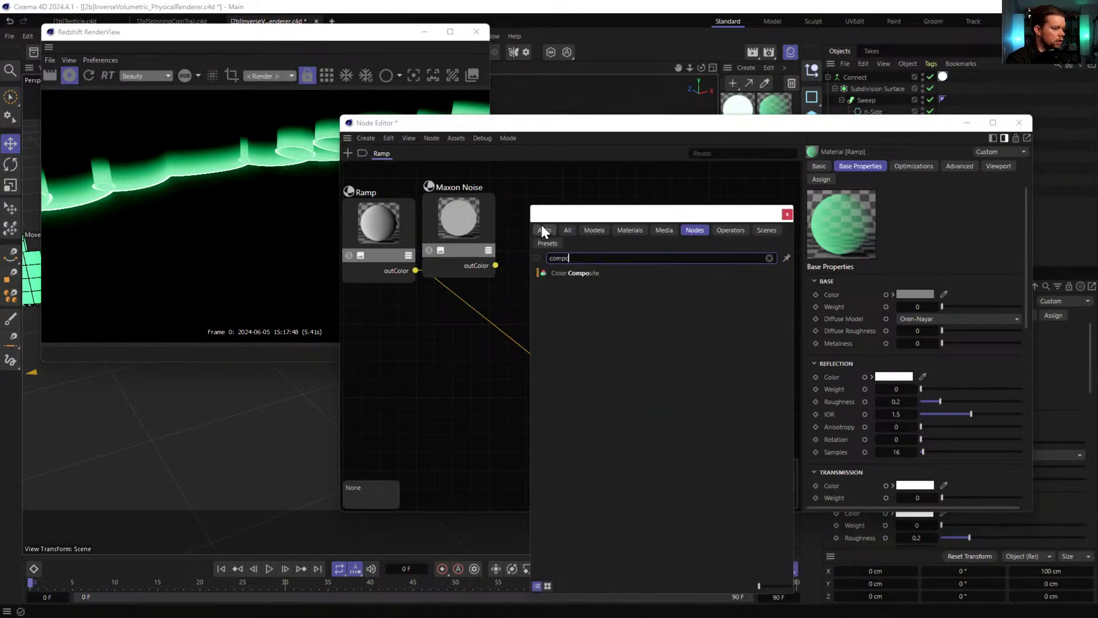
double_click(602, 272)
drag(542, 229, 528, 357)
- Connect Ramp to the Color Composite's Base Color, Maxon Noise to its Blend Color, and the composite's output to RS Standard's Opacity
drag(416, 270, 480, 390)
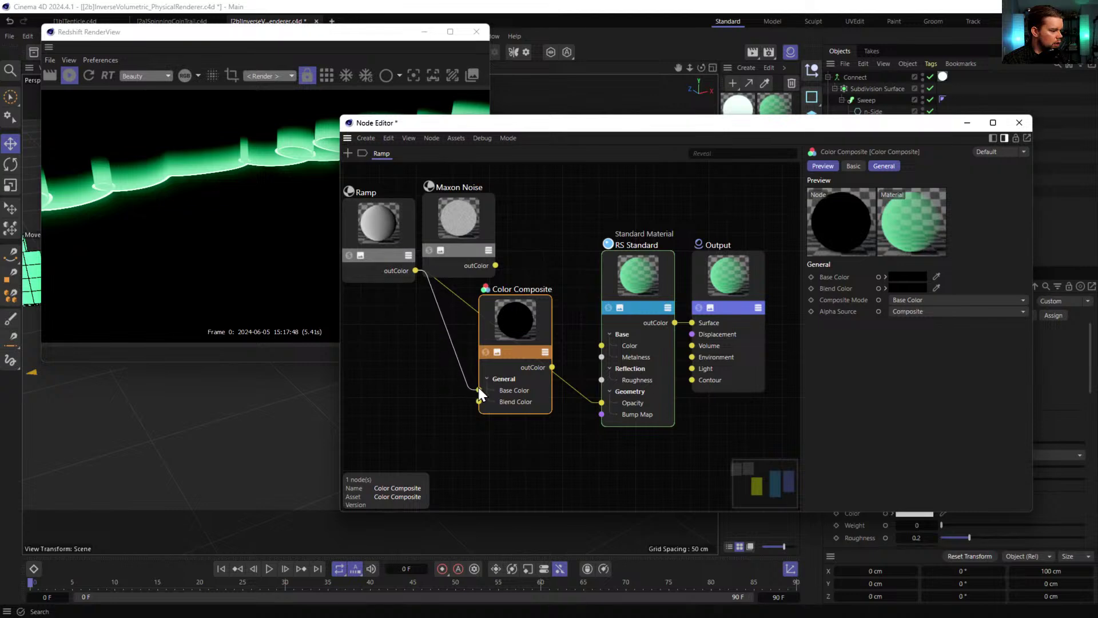
drag(490, 245, 411, 382)
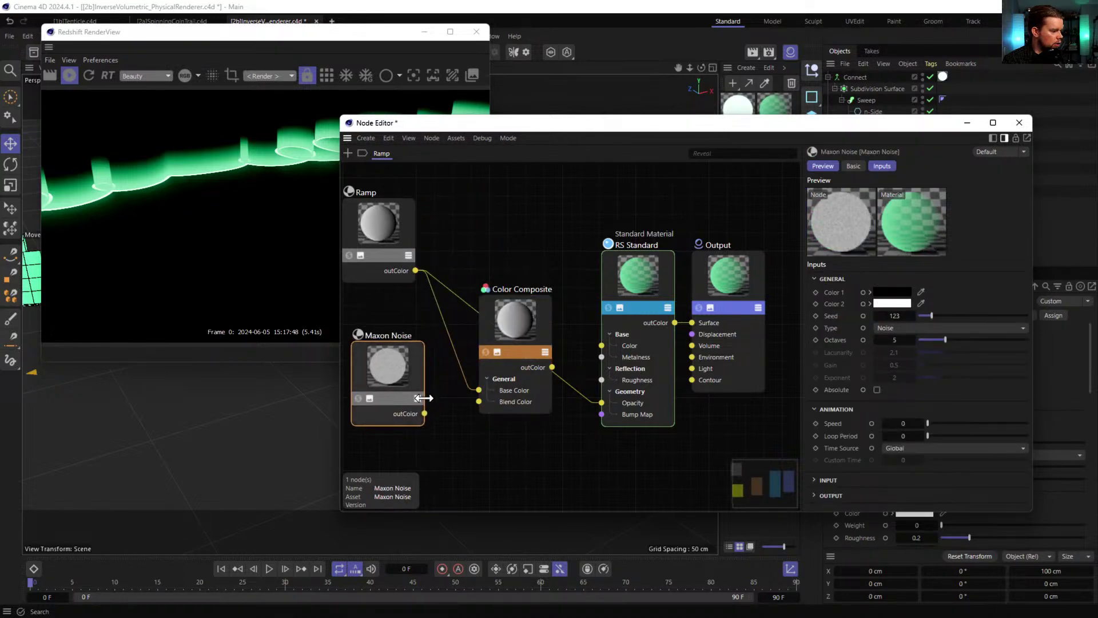
drag(509, 401, 479, 401)
drag(550, 365, 602, 404)
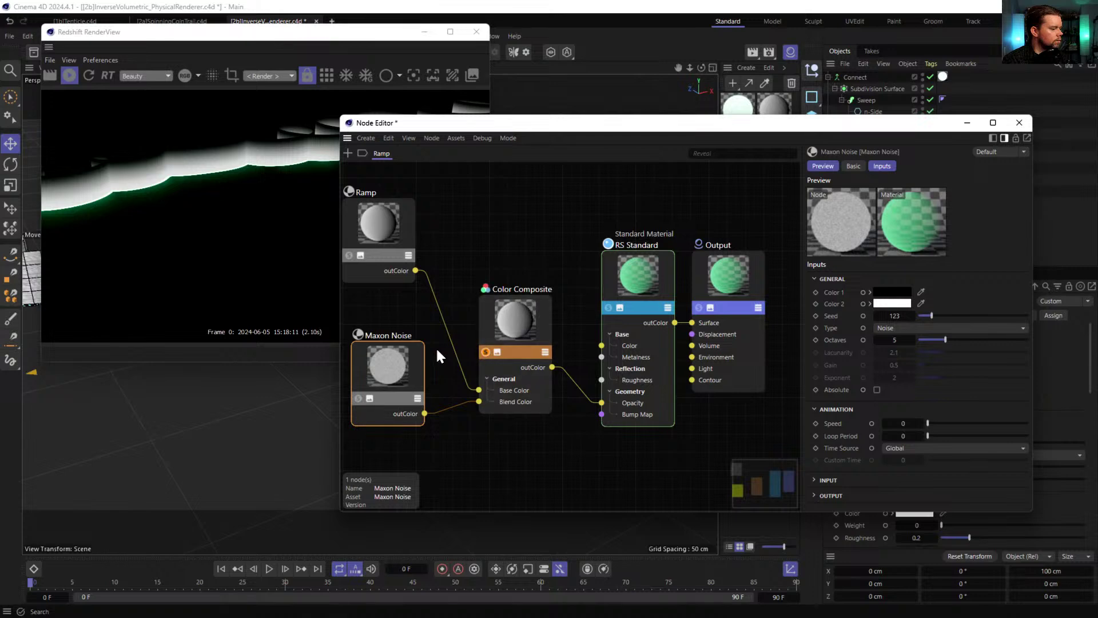
- Solo the Maxon Noise and stretch it into vertical streaks with a Y Scale of 431 and an Overall Scale of 26.58
click(358, 399)
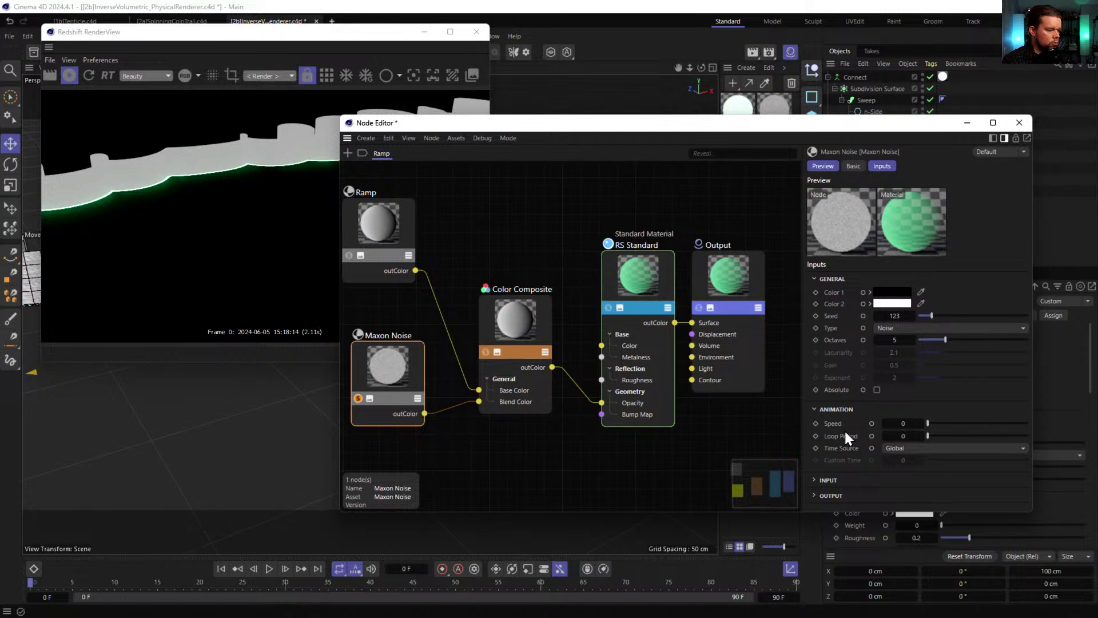
click(827, 481)
scroll(841, 458, down, 2)
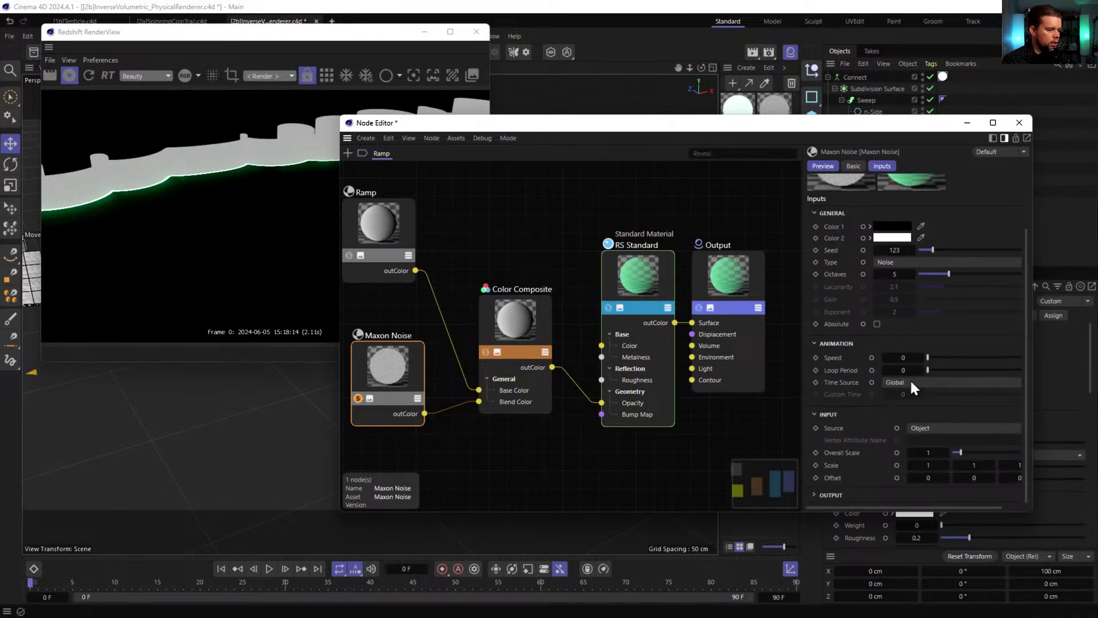
drag(969, 463, 972, 463)
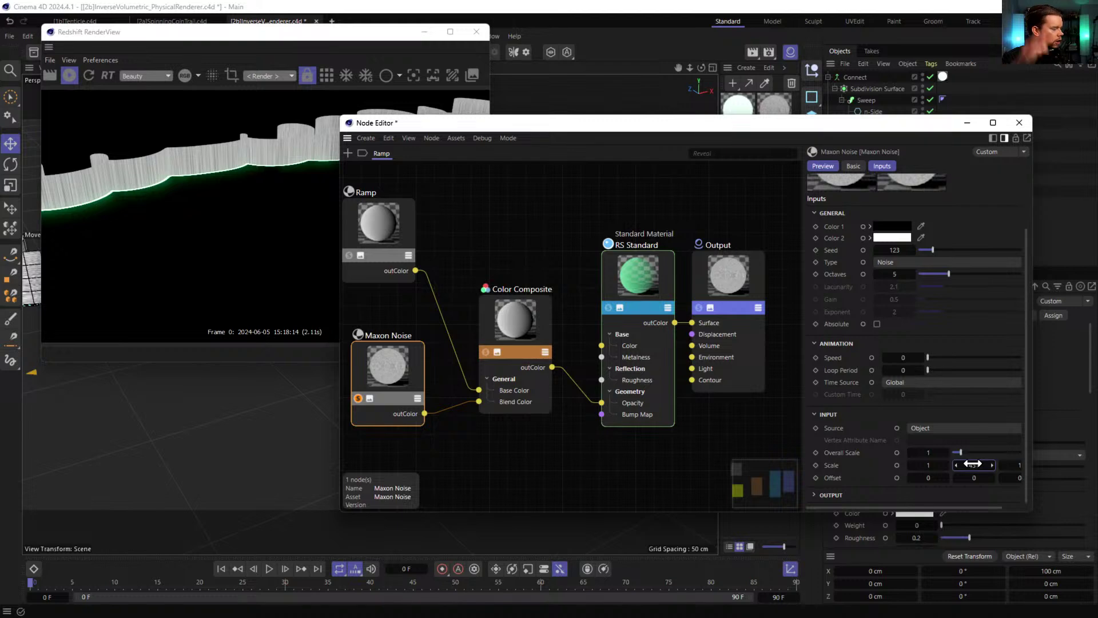
drag(972, 452, 993, 453)
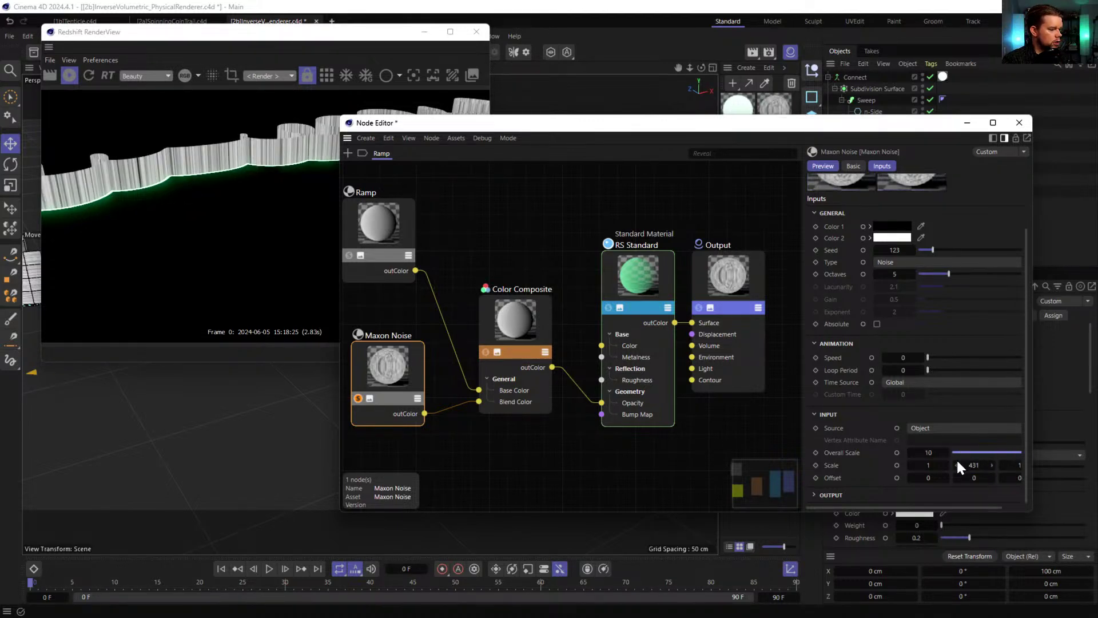
drag(923, 453, 996, 453)
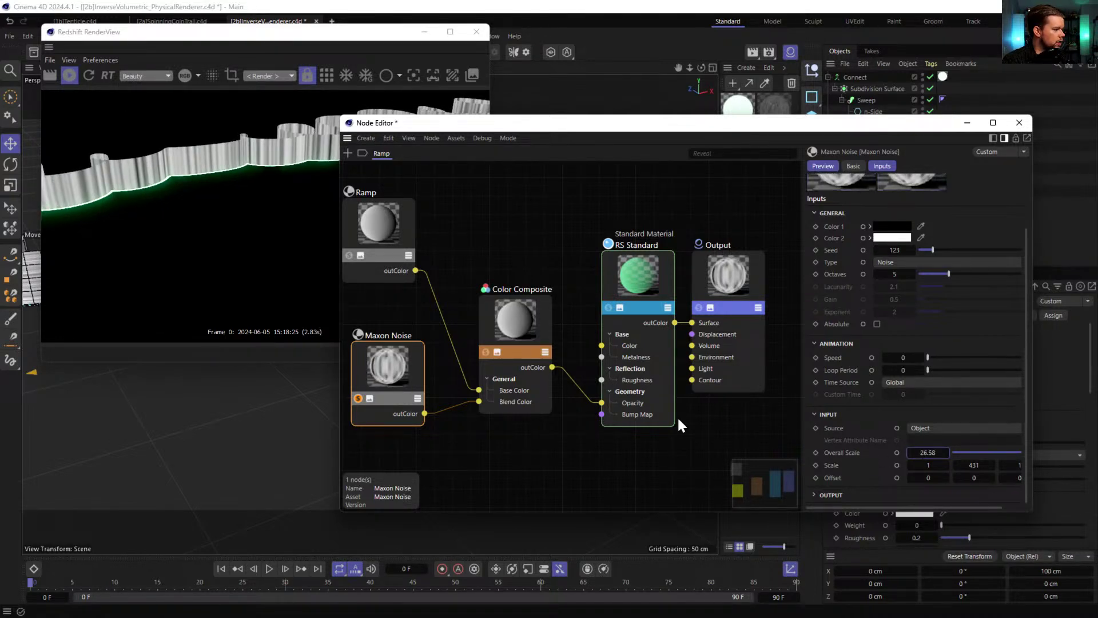
- Solo the Color Composite, try Overlay as its Composite Mode, and set it to Multiply
click(528, 332)
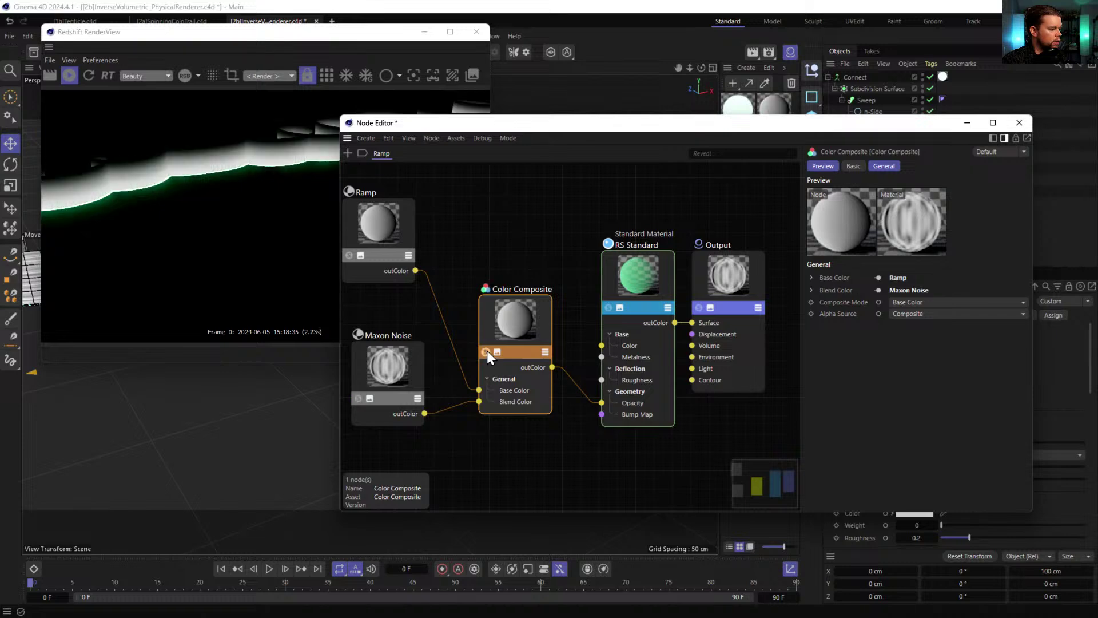
click(924, 315)
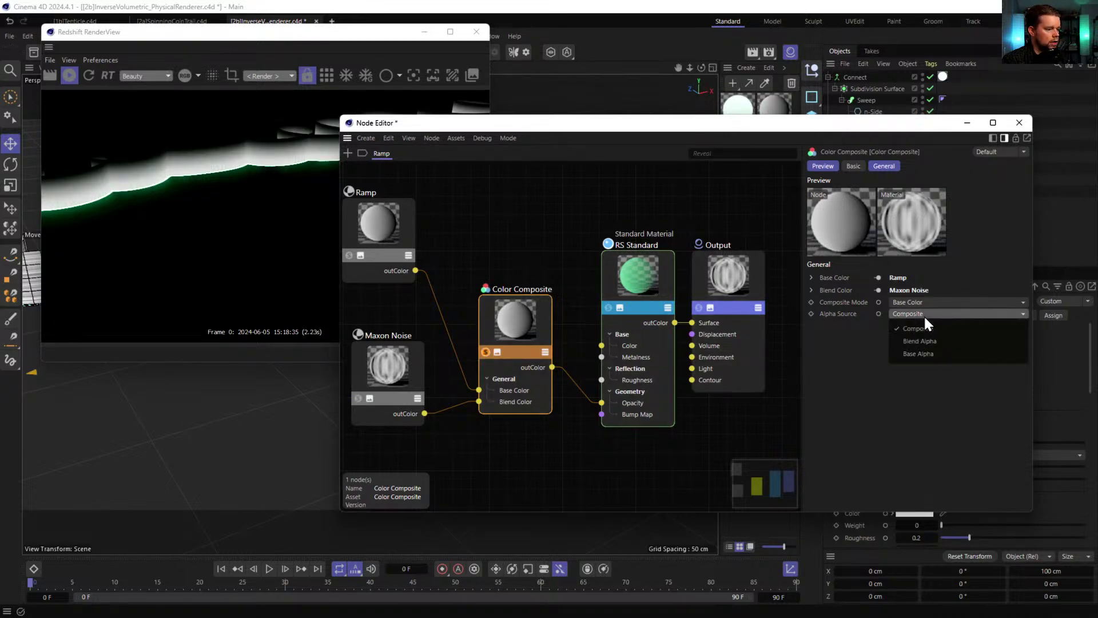
click(917, 301)
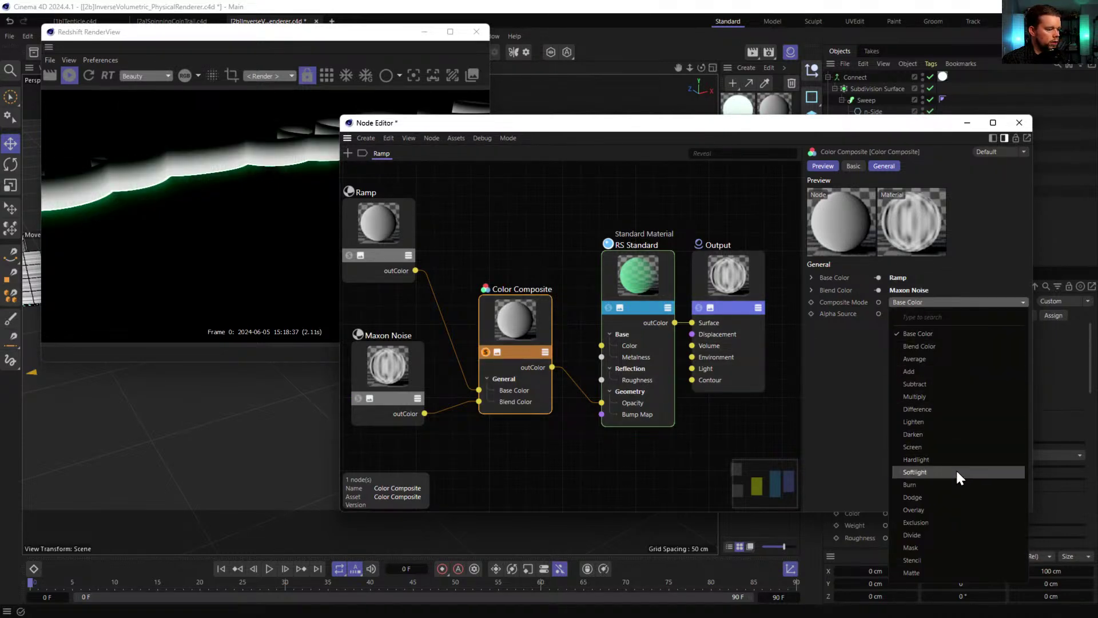
click(951, 510)
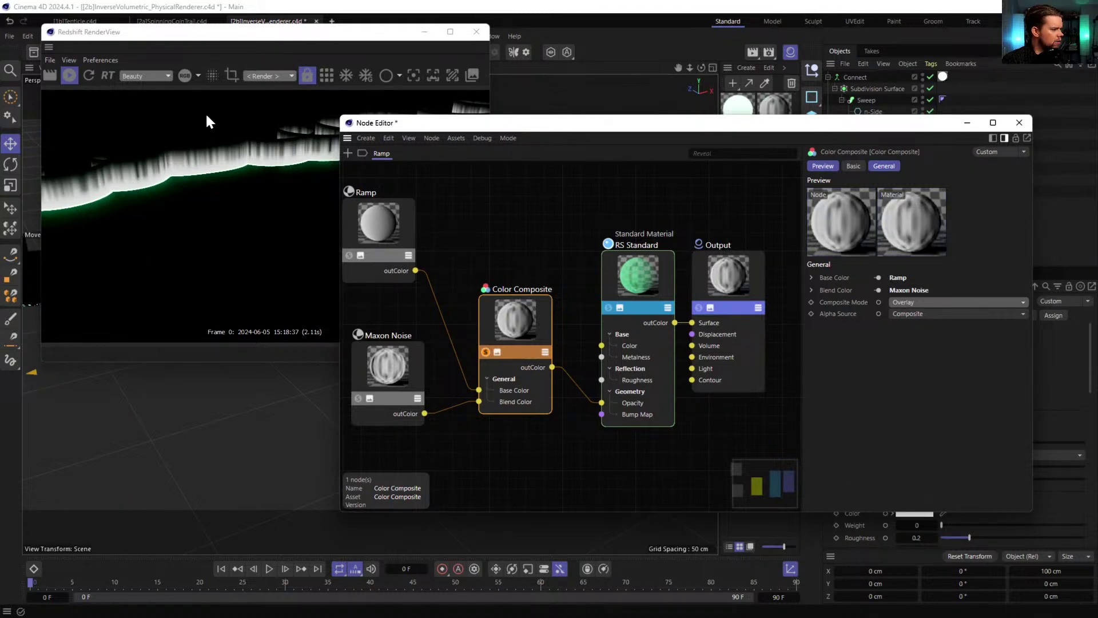
click(911, 302)
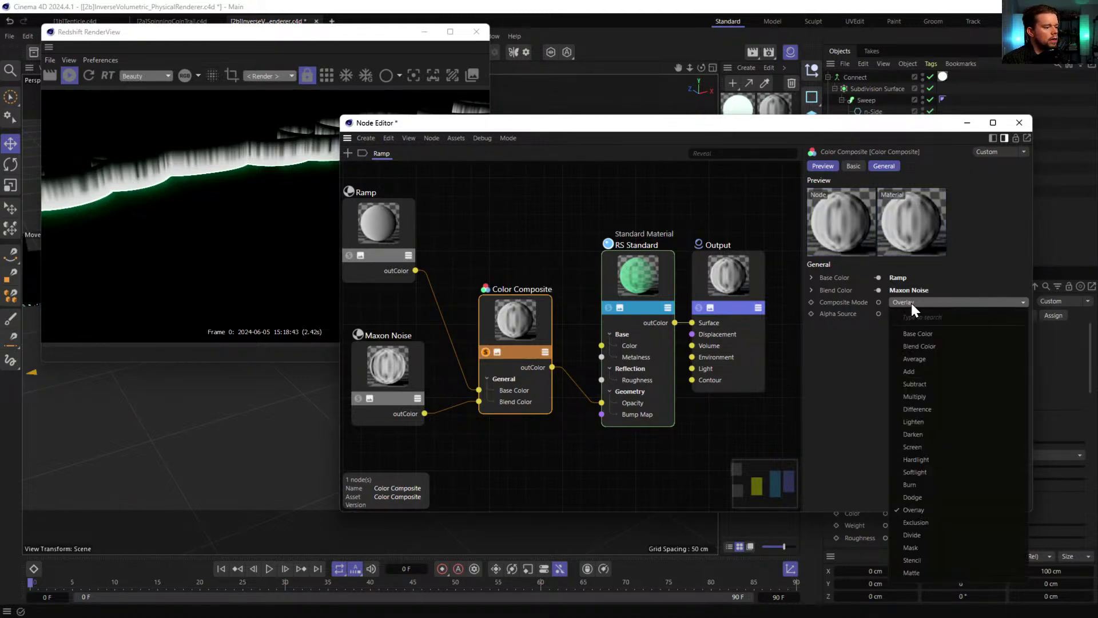
click(957, 395)
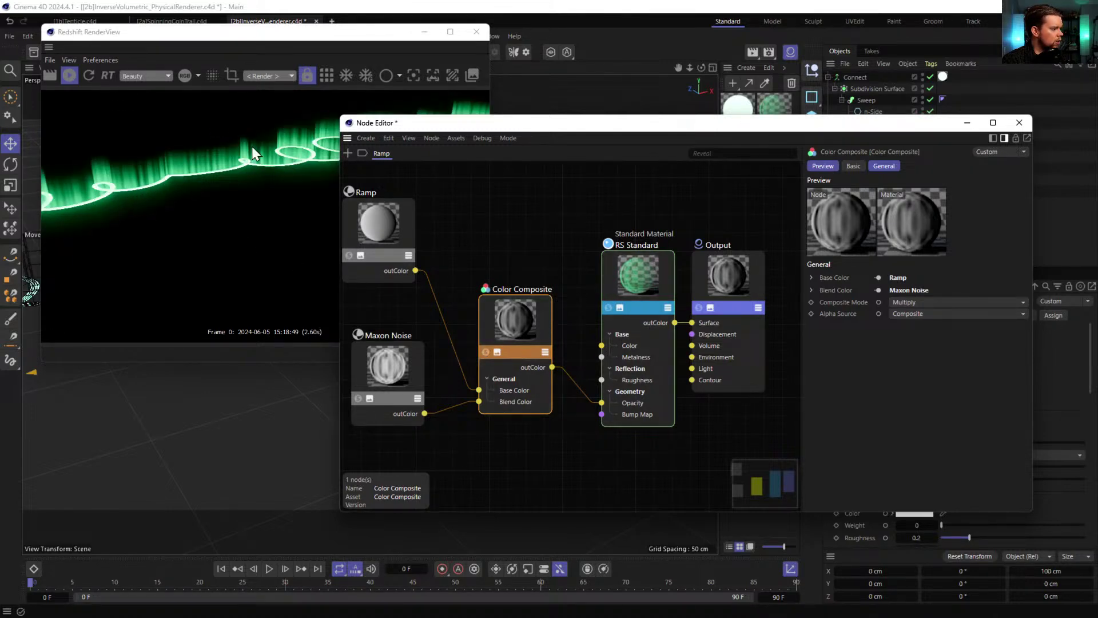
- Lighten the Maxon Noise's Color 1 from black to grey
click(387, 366)
click(892, 307)
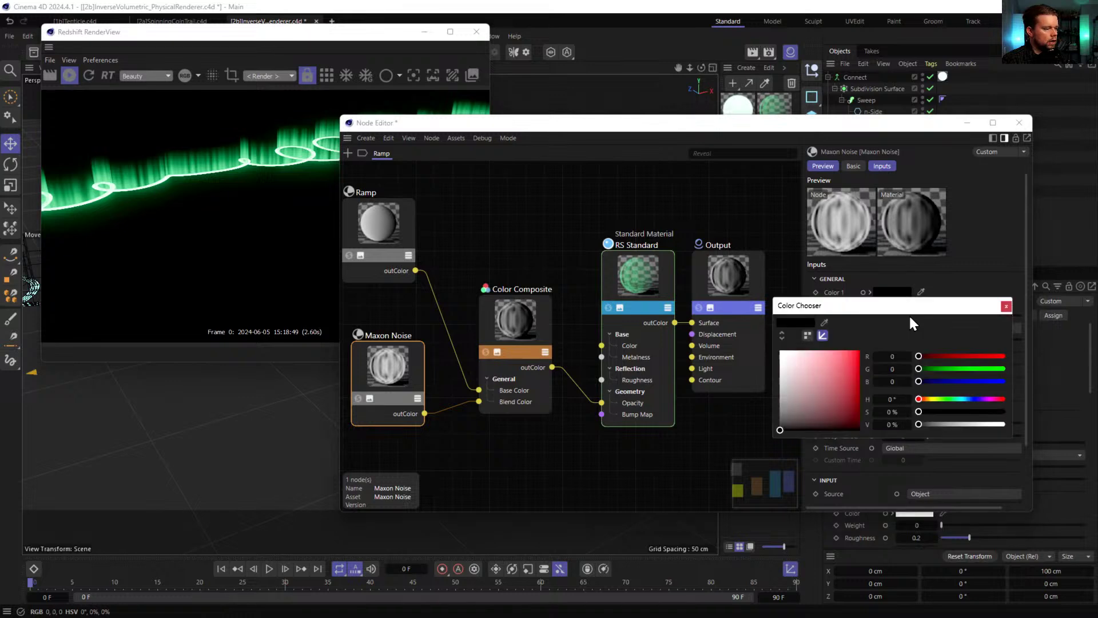
click(937, 424)
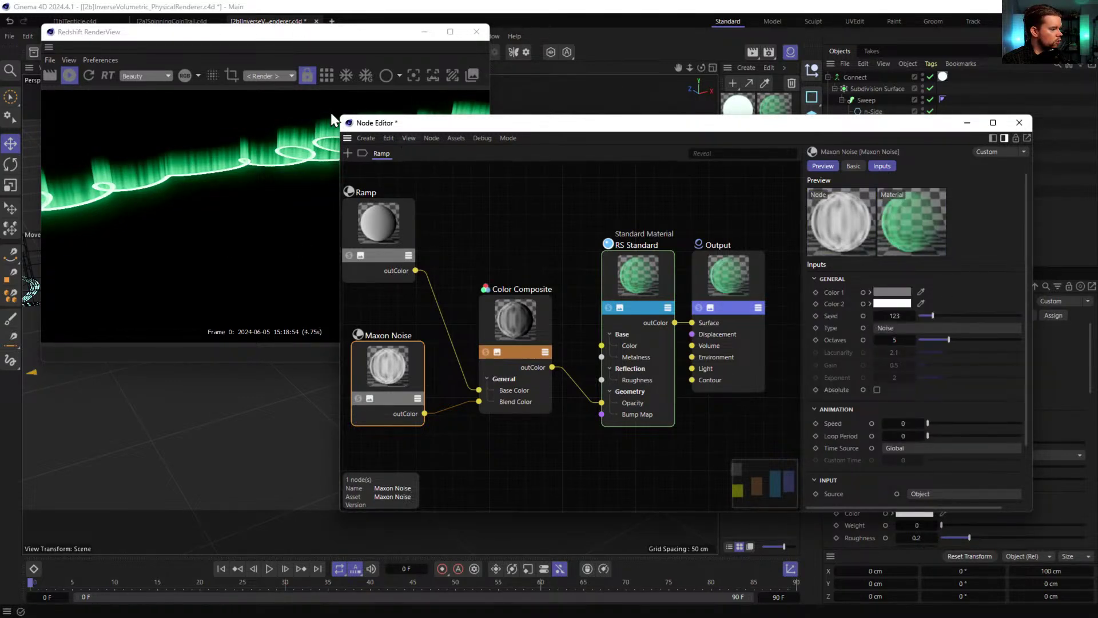
- Lighten the Maxon Noise's Color 1 to a grey with V 35 %, re-render the trail and close the Node Editor
click(91, 79)
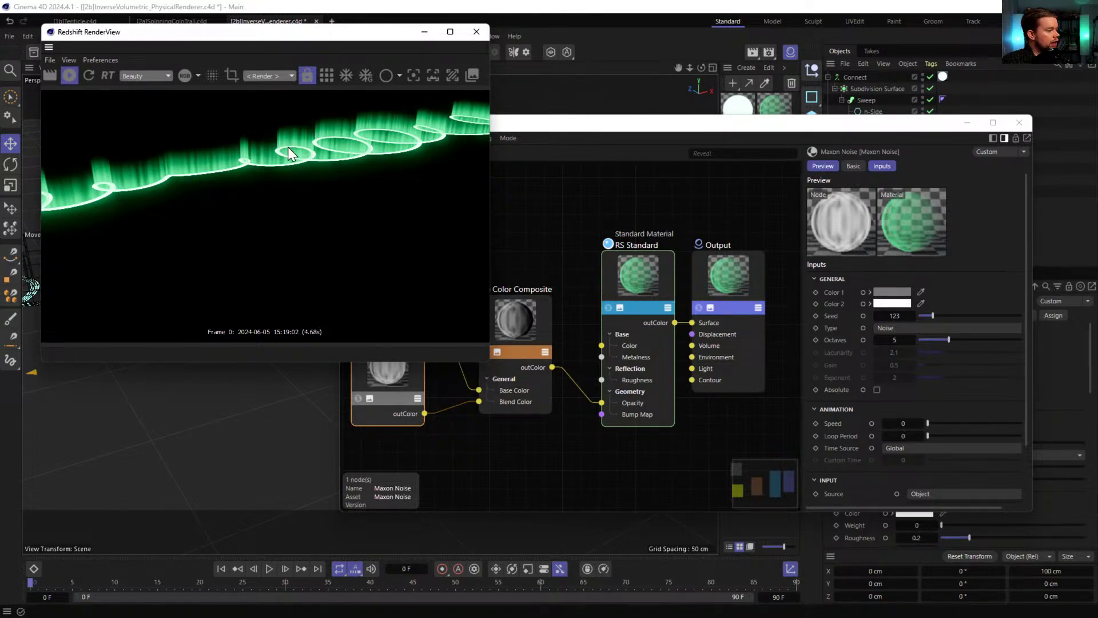
click(491, 389)
click(542, 309)
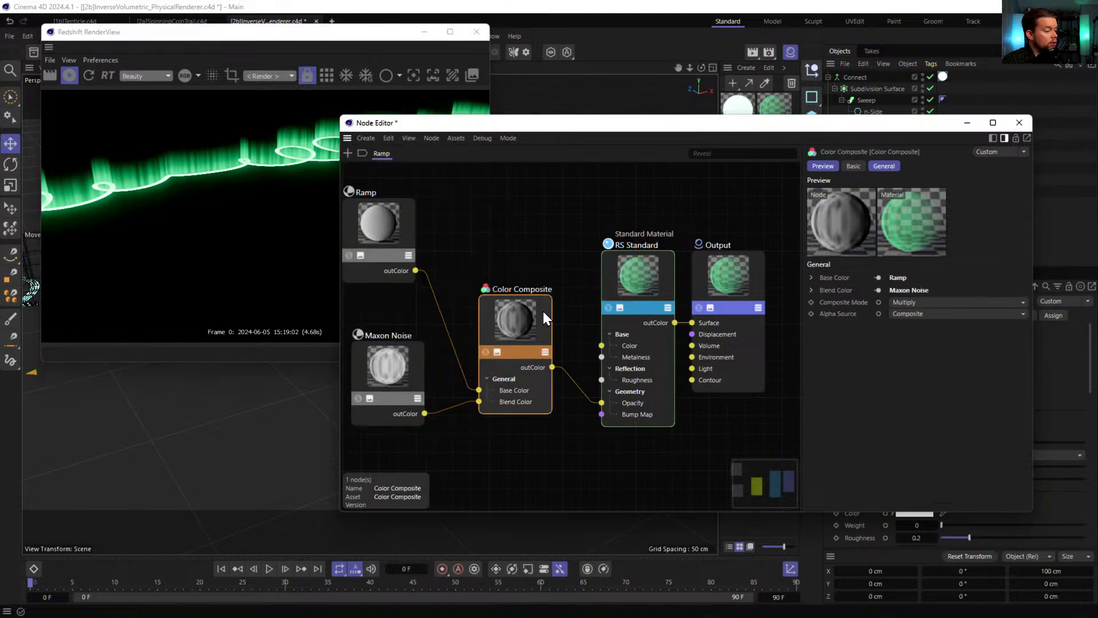
click(395, 349)
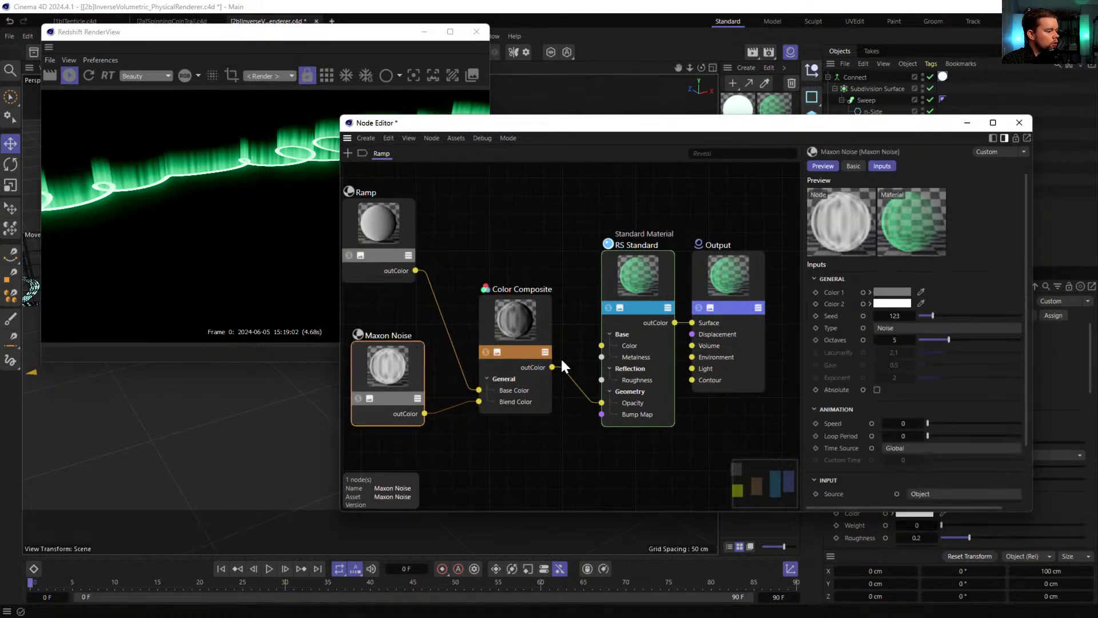
click(893, 292)
drag(939, 424, 949, 423)
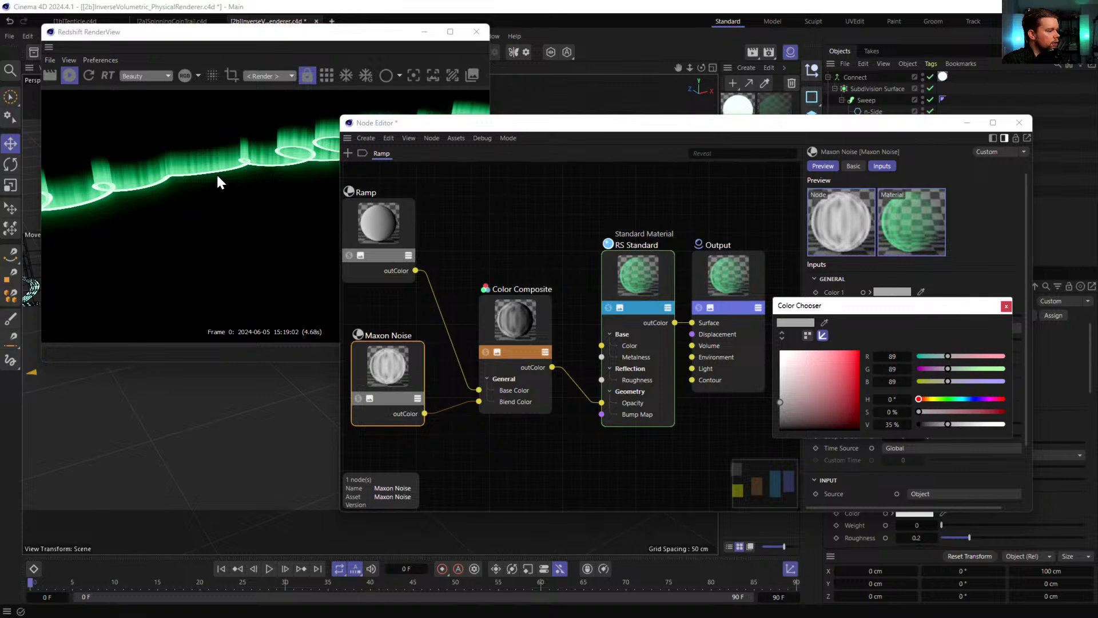
click(964, 234)
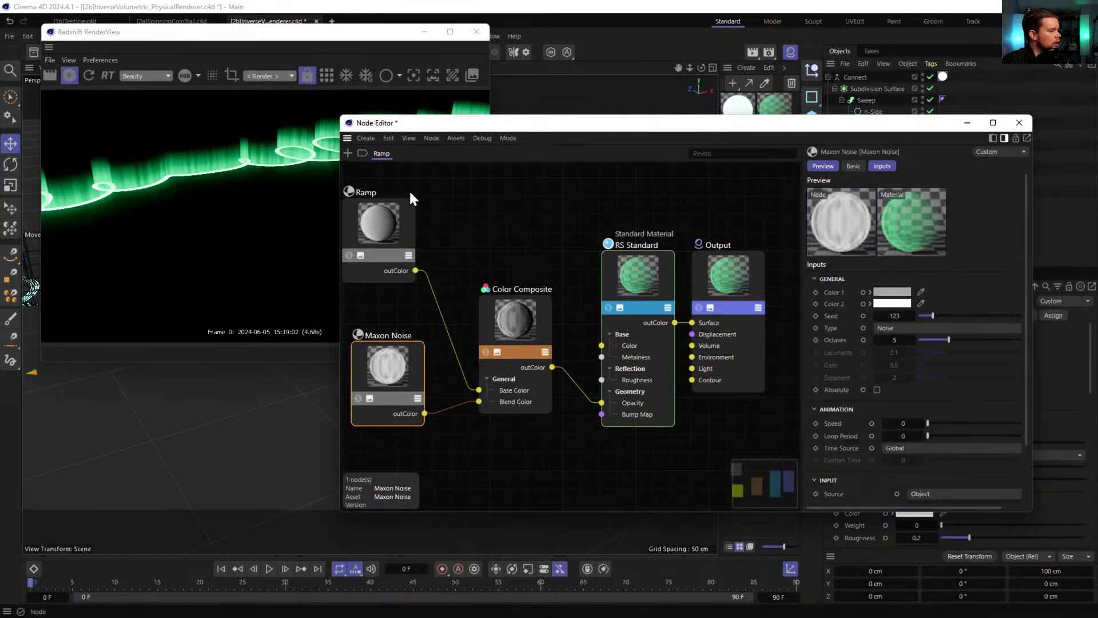
click(89, 77)
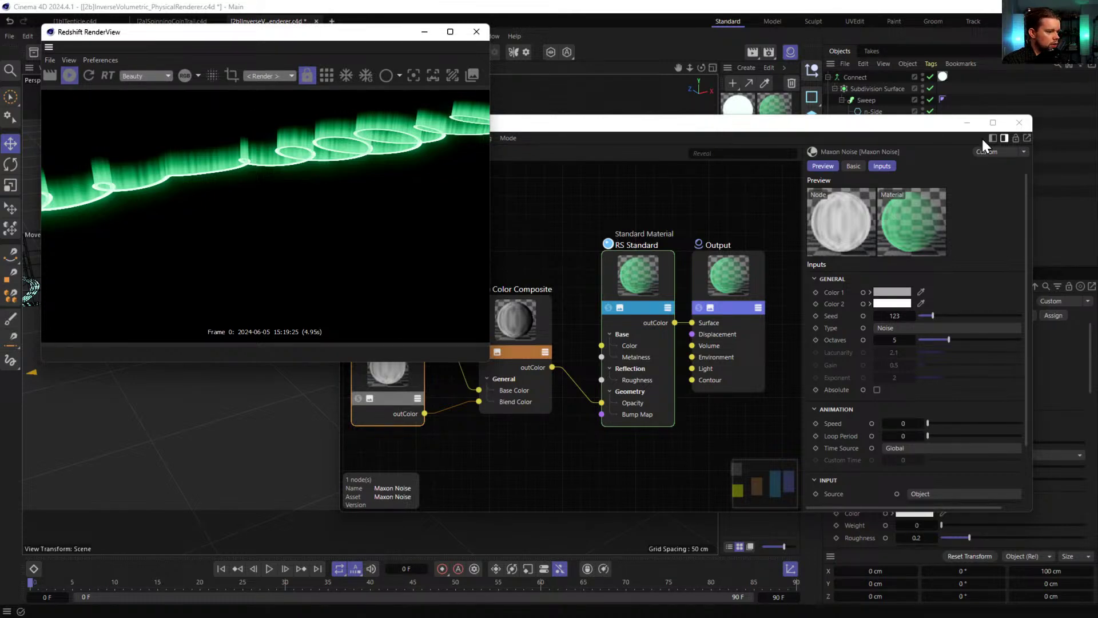
click(1020, 122)
- Lower the second Tracer Instance under Connect.1's Sweep to Y about 6.75 cm while watching the render, and close the RenderView
click(885, 192)
alt+drag(598, 185, 449, 280)
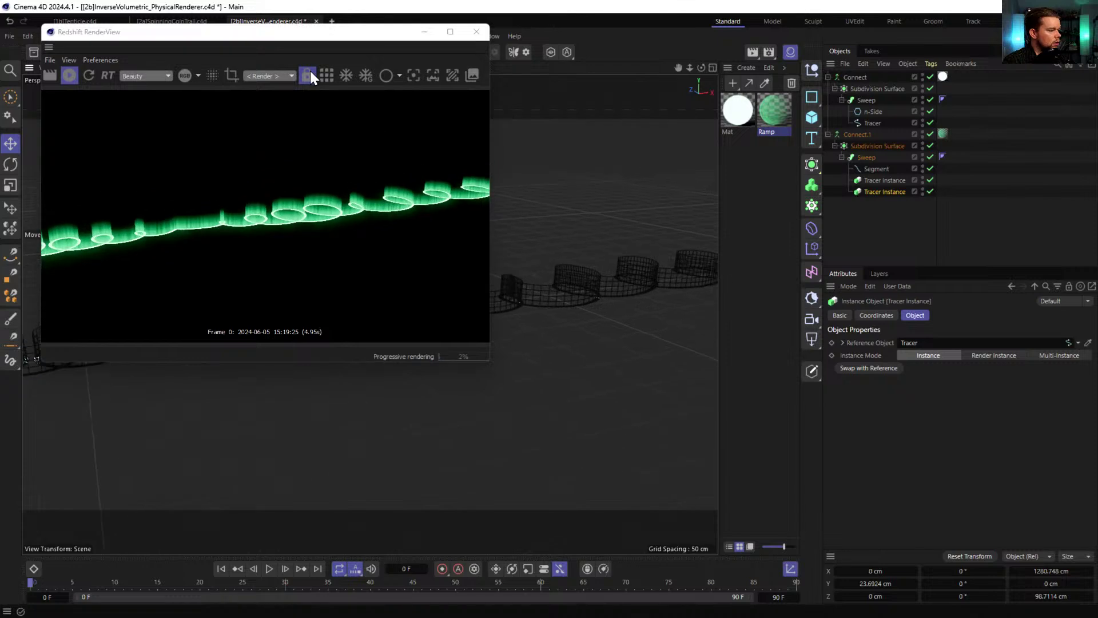
drag(307, 33, 883, 190)
alt+right_drag(496, 297, 362, 296)
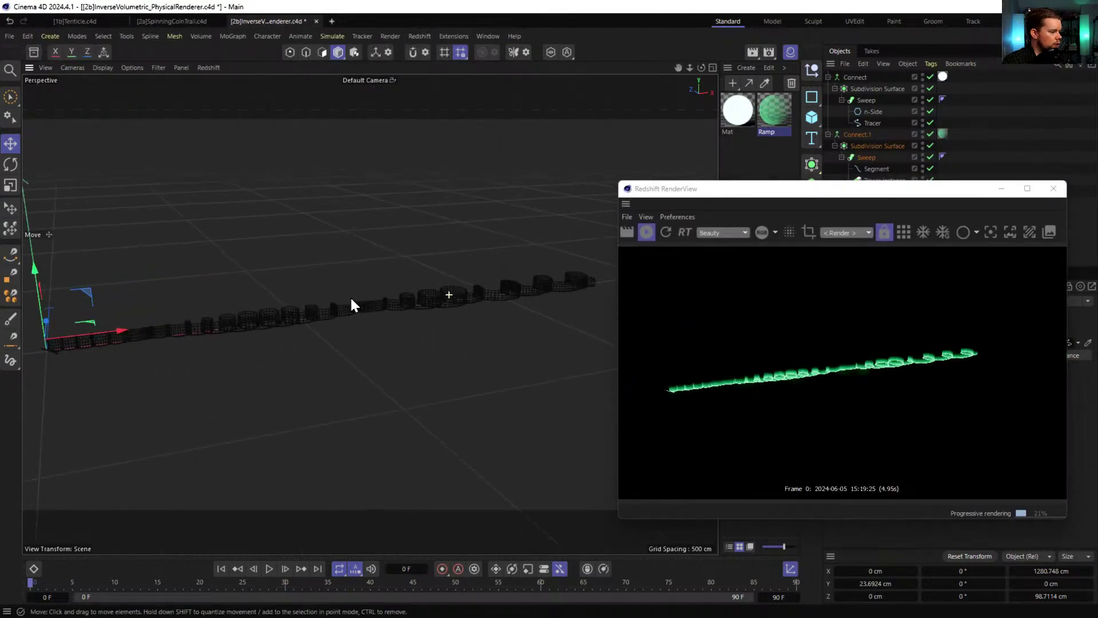
alt+middle_drag(210, 285, 288, 280)
mouse_move(104, 259)
mouse_down()
mouse_move(108, 143)
mouse_move(111, 270)
mouse_up()
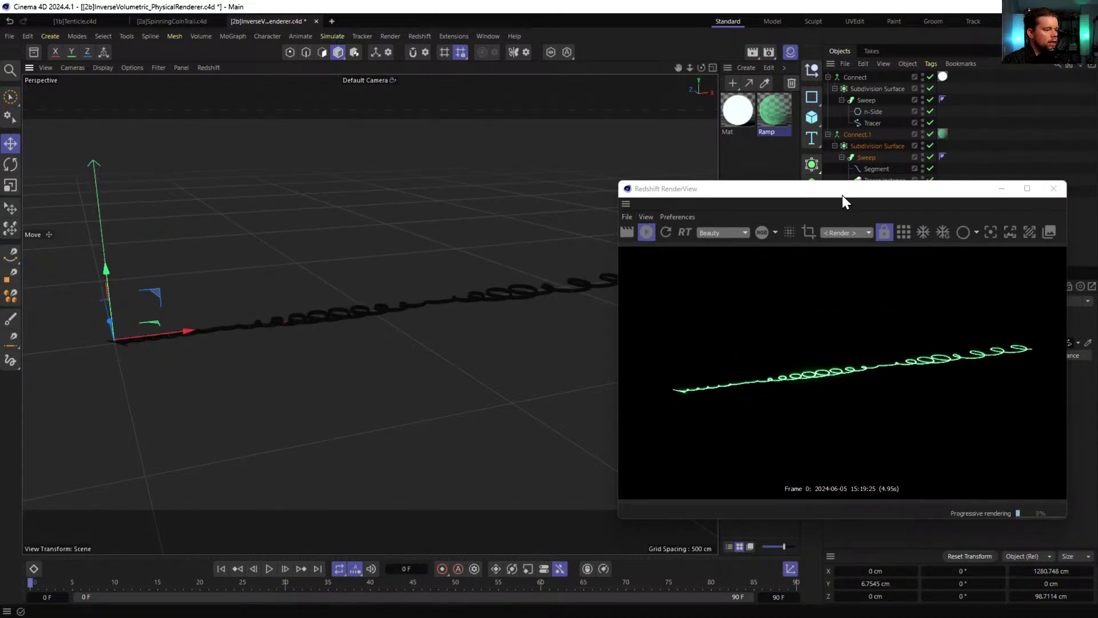
click(1053, 189)
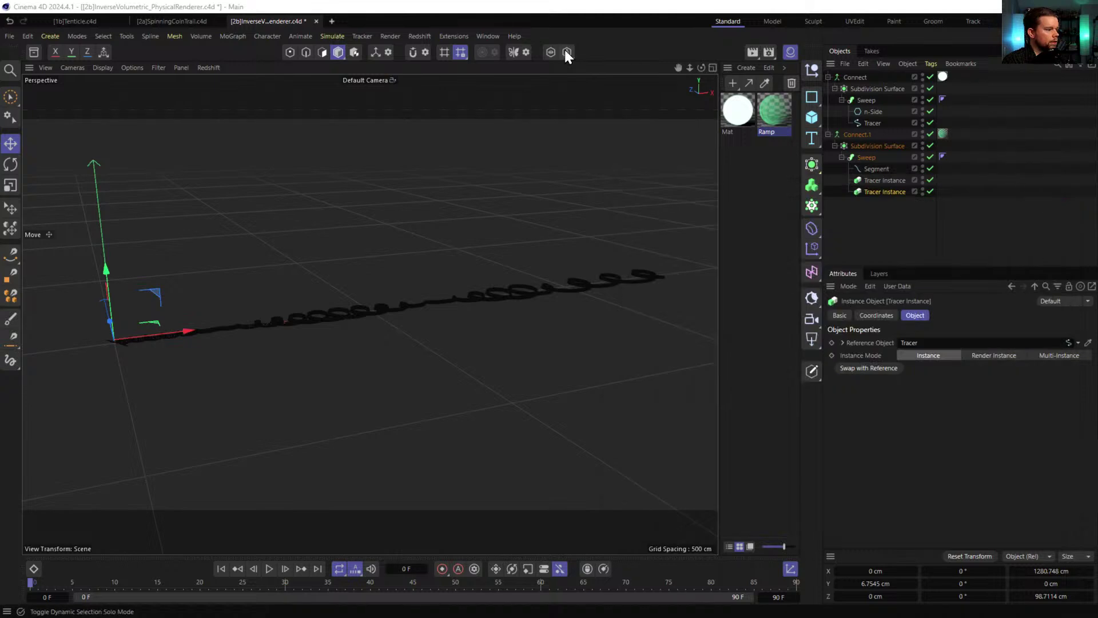
- Save the scene as a new version named [2c]FakeLine
key(ctrl+shift+s)
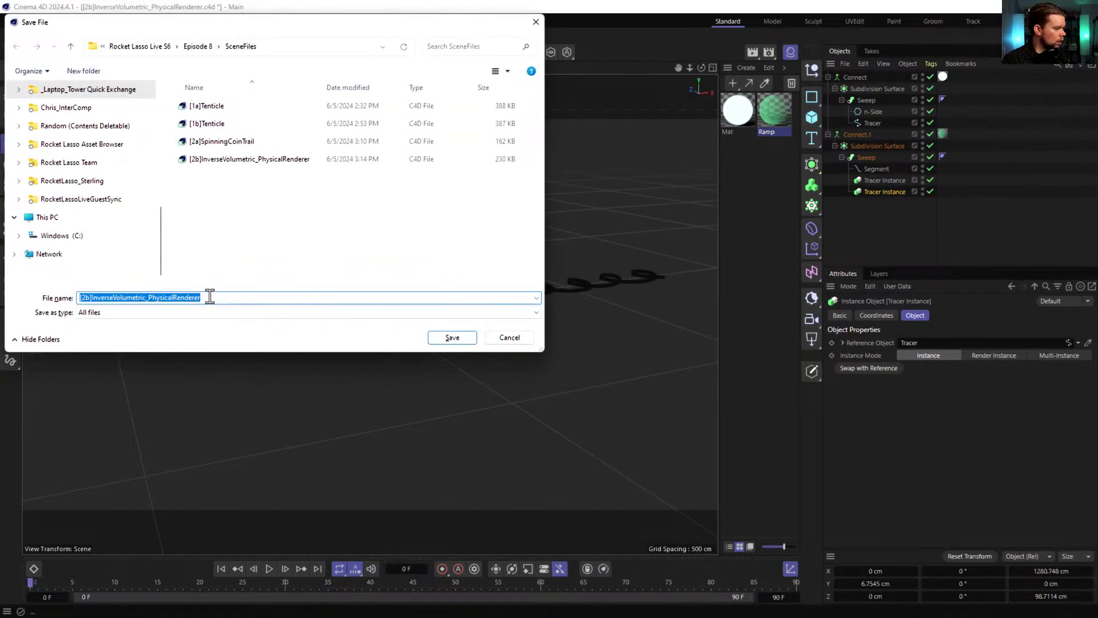
drag(216, 297, 94, 302)
click(86, 297)
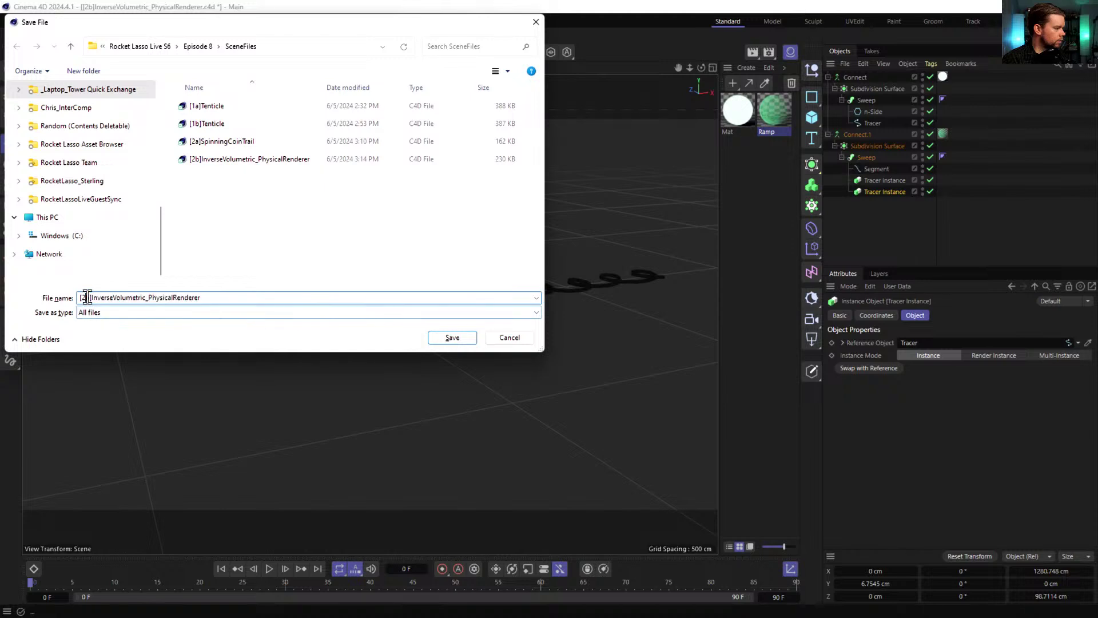
key(BackSpace)
text(c)
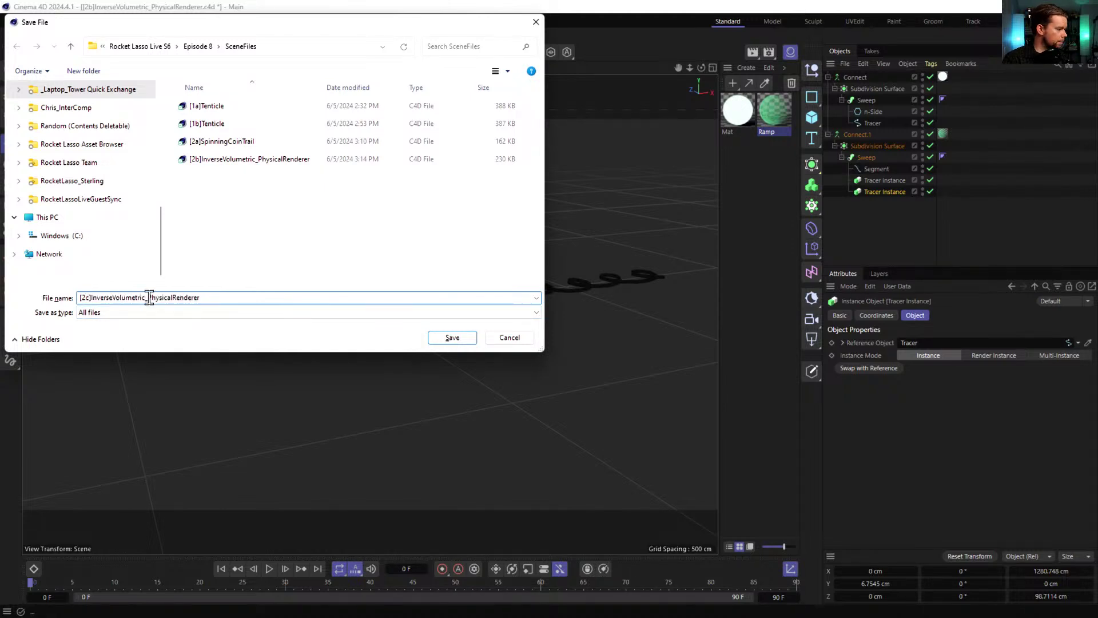
drag(208, 295, 87, 316)
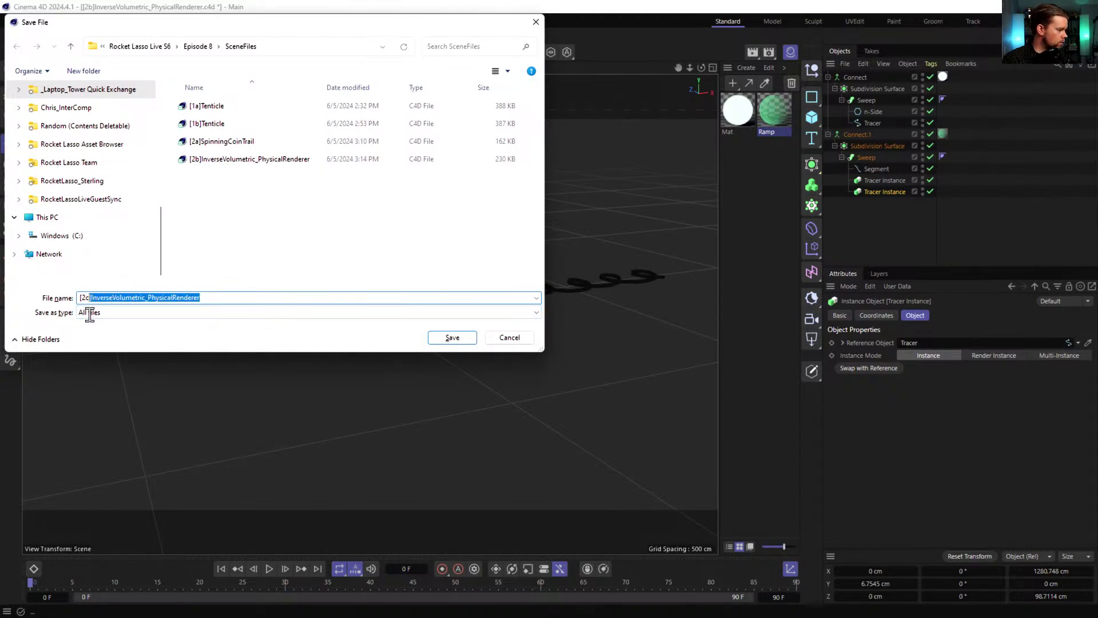
text(FakeLine)
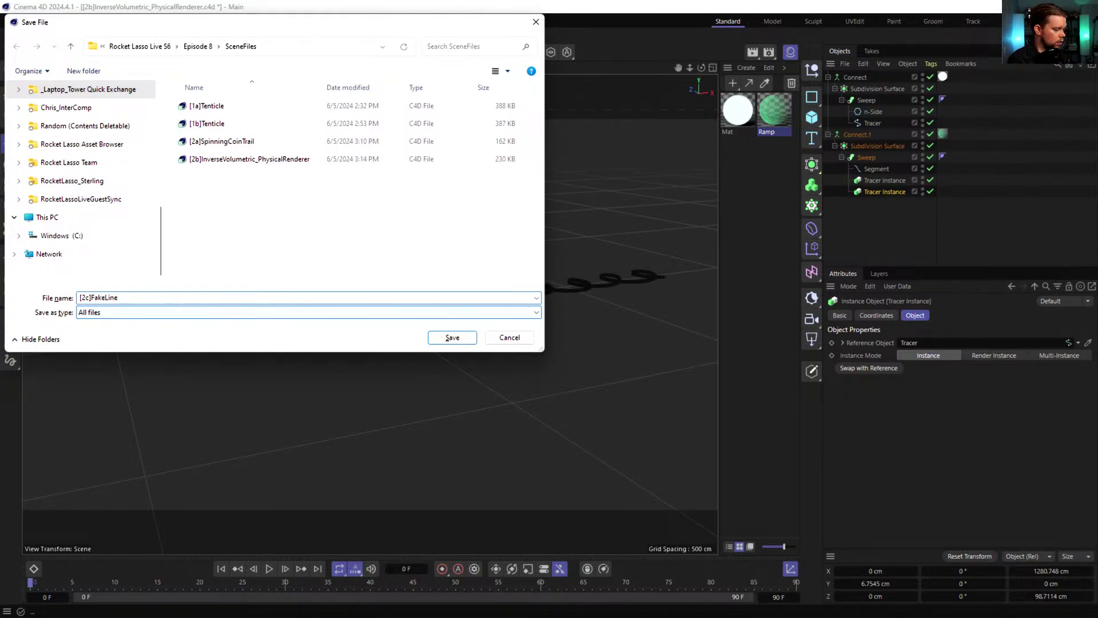
key(Return)
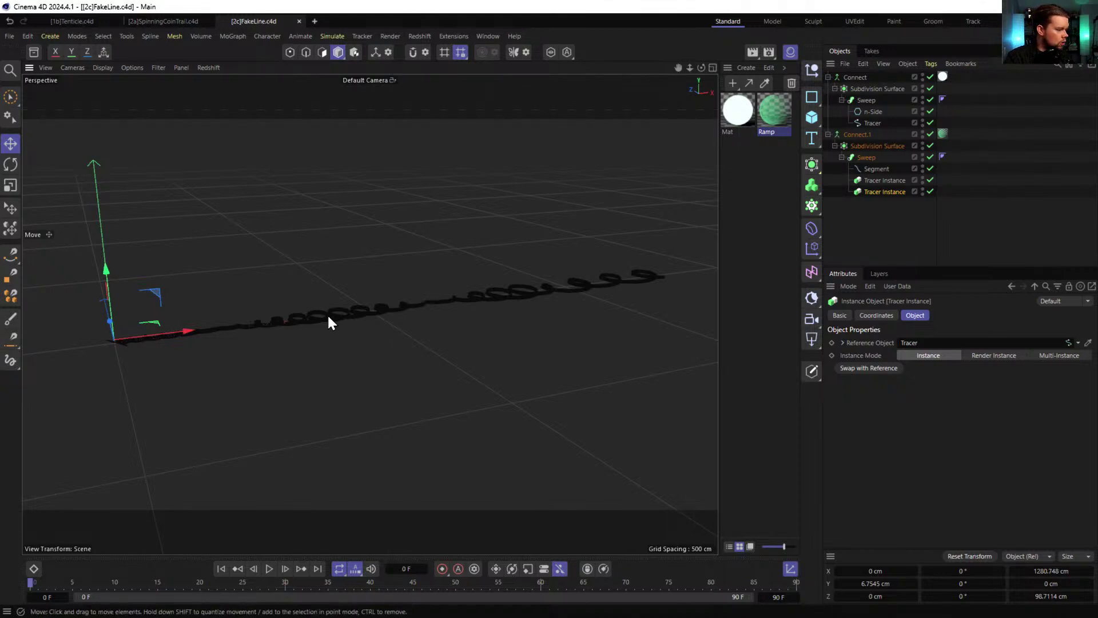
- Reset the transform of the second Tracer Instance under Connect.1's Sweep
key(o)
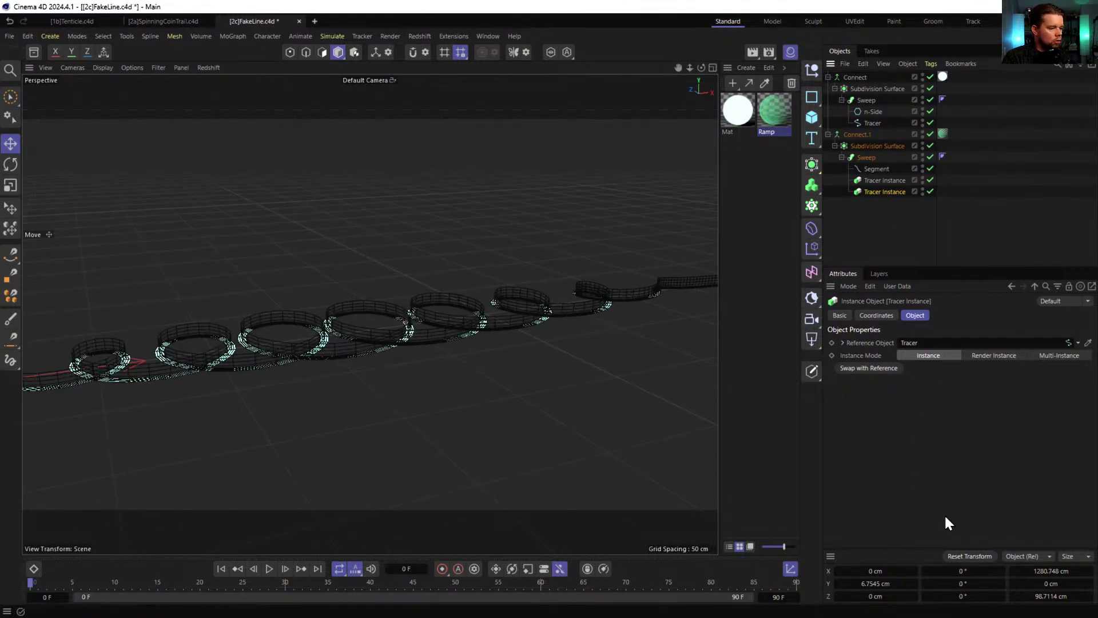
click(979, 557)
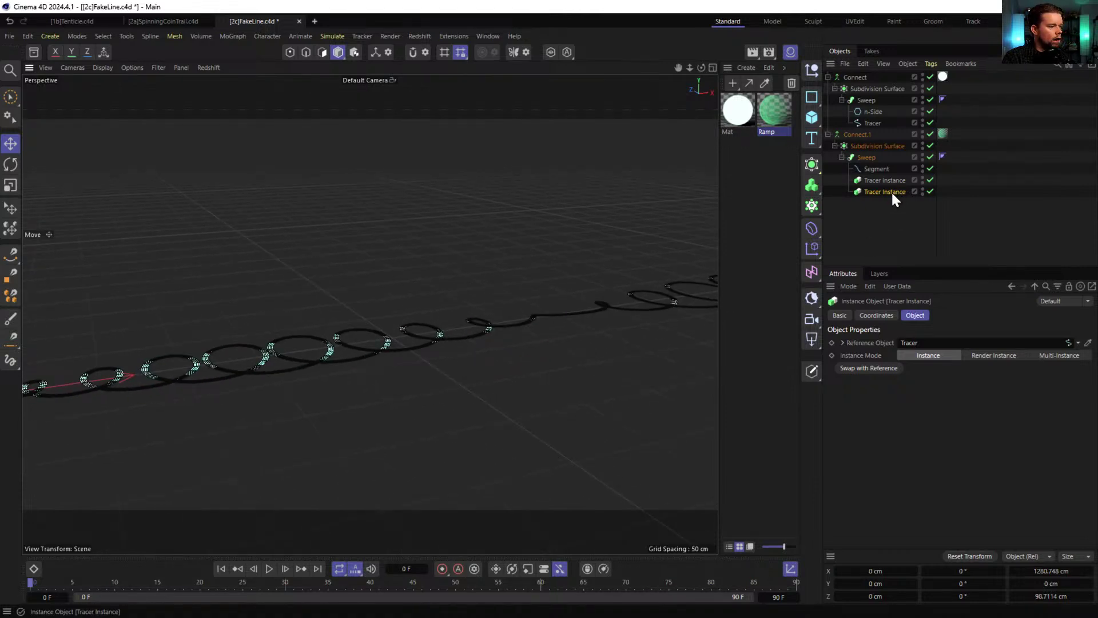
- Add a Plain effector as a child of the second Tracer Instance and turn on its deformation
click(804, 247)
click(875, 270)
drag(853, 79, 878, 203)
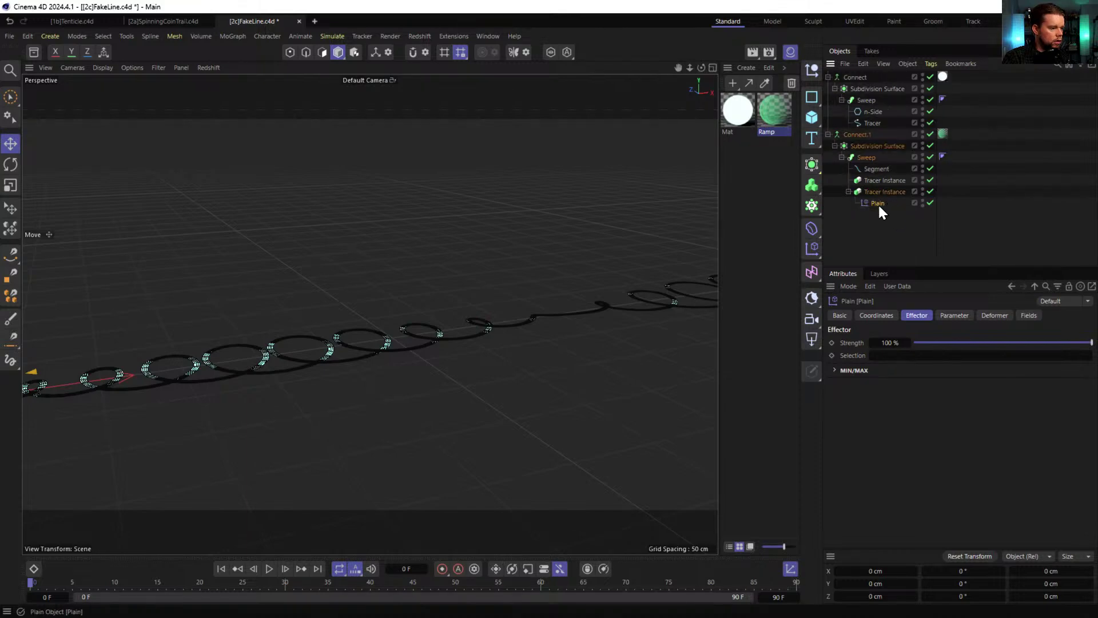
click(989, 316)
click(1008, 343)
alt+drag(520, 316, 477, 315)
- Add a Linear Field to the Plain effector and set its direction to -X
click(1029, 315)
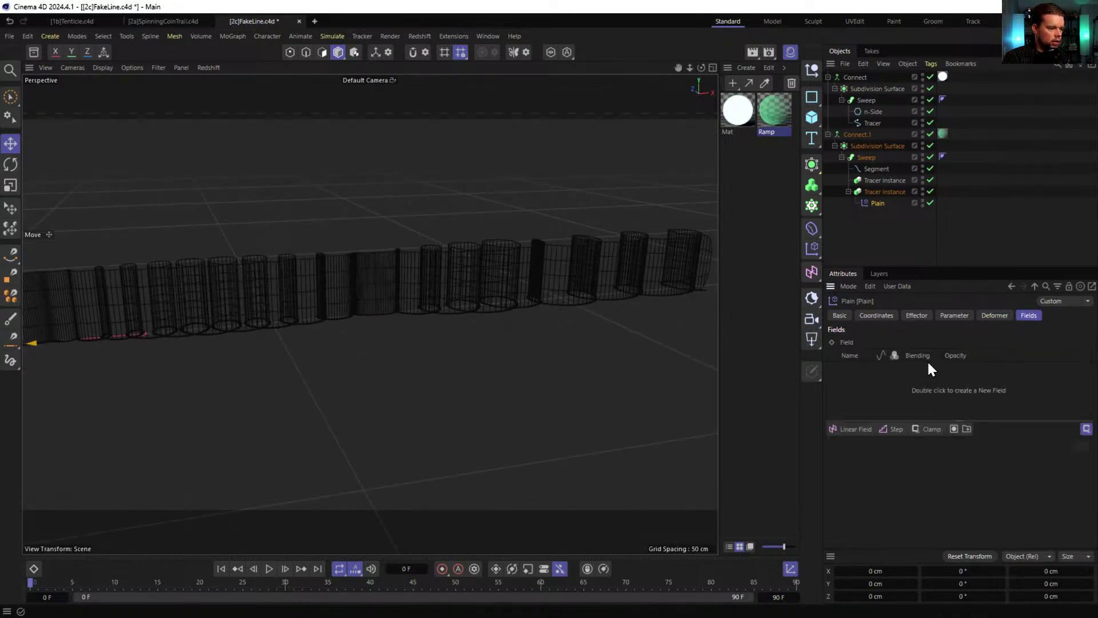
click(858, 429)
scroll(345, 315, down, 10)
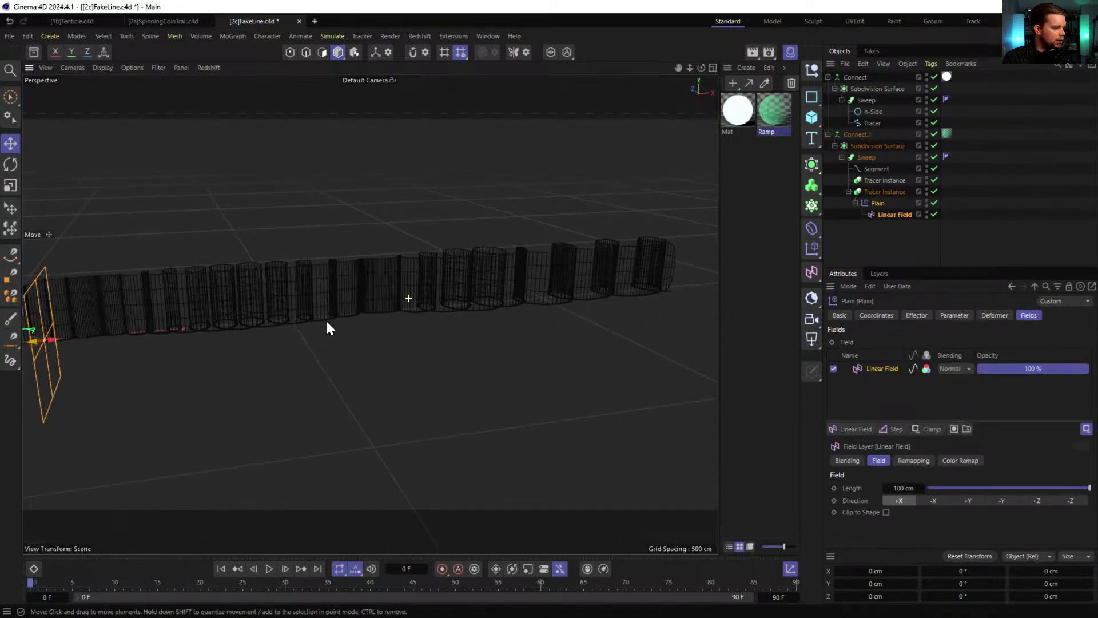
click(934, 501)
scroll(229, 316, up, 6)
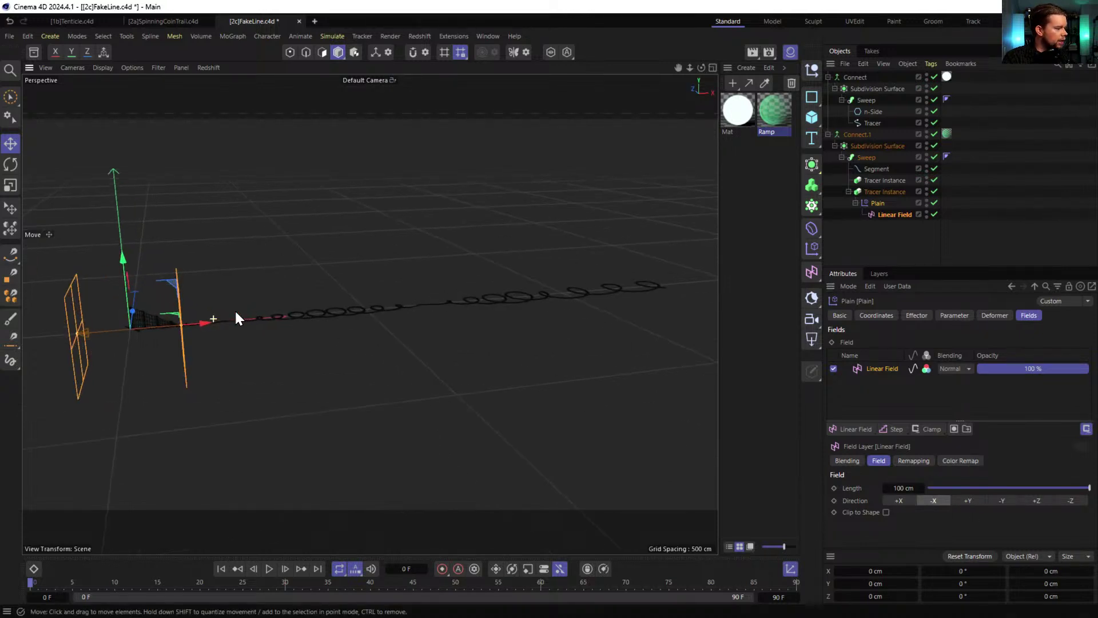
- Move the Linear Field along the trail to X about 330 cm and lengthen it to about 214 cm
drag(203, 322, 422, 301)
drag(360, 313, 246, 326)
key(ctrl+z)
drag(357, 313, 326, 281)
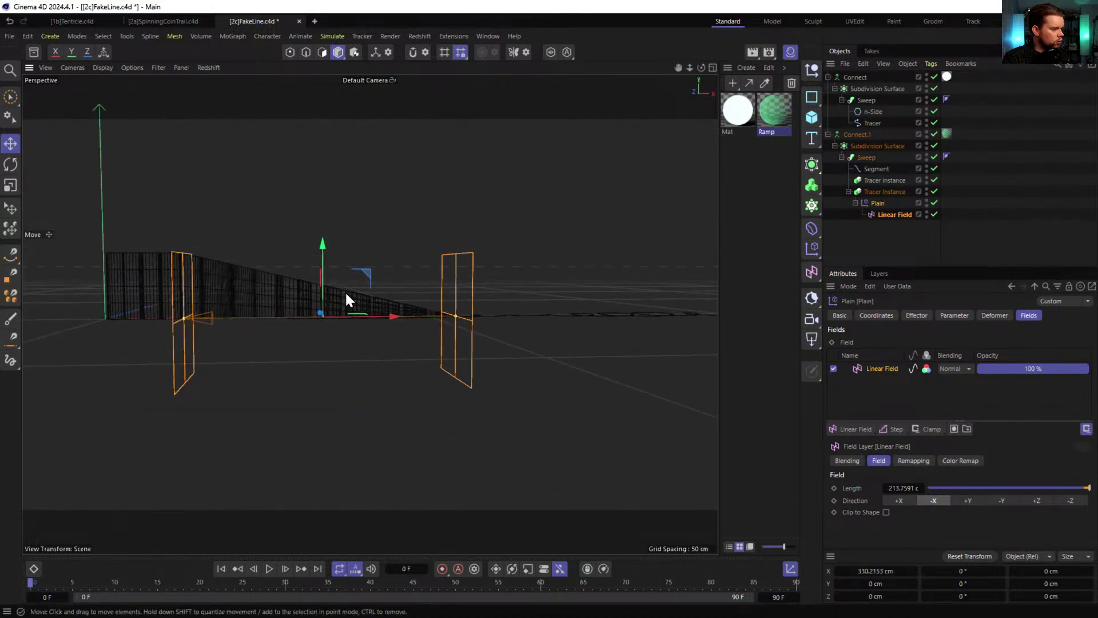
- Add a Curve modifier layer above the Linear Field and shape it into a smooth S-curve with eased ends
click(931, 428)
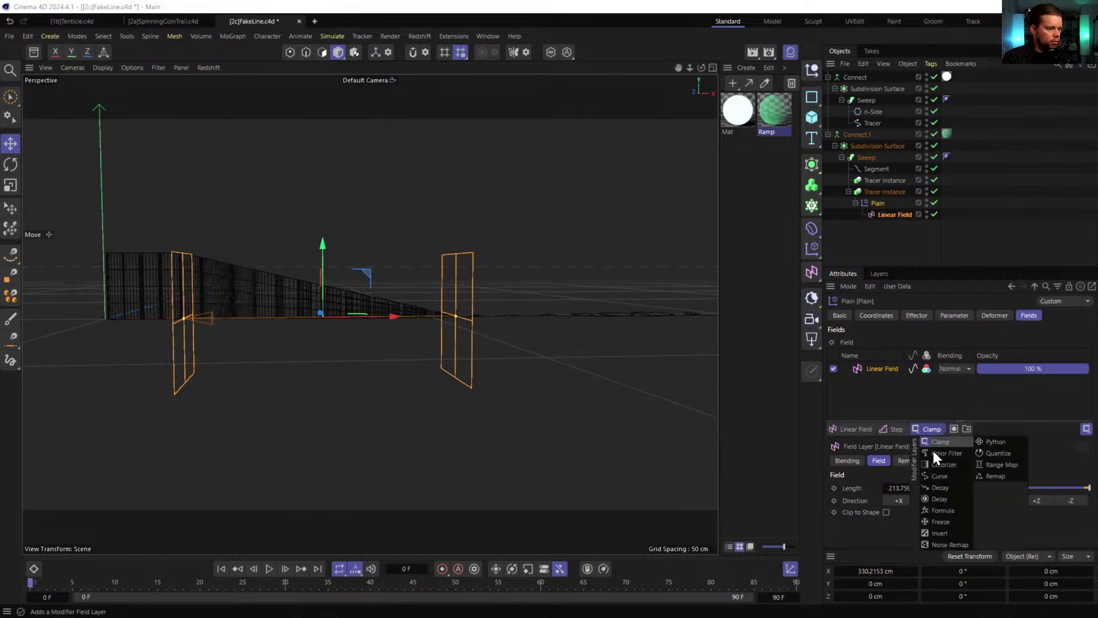
click(944, 475)
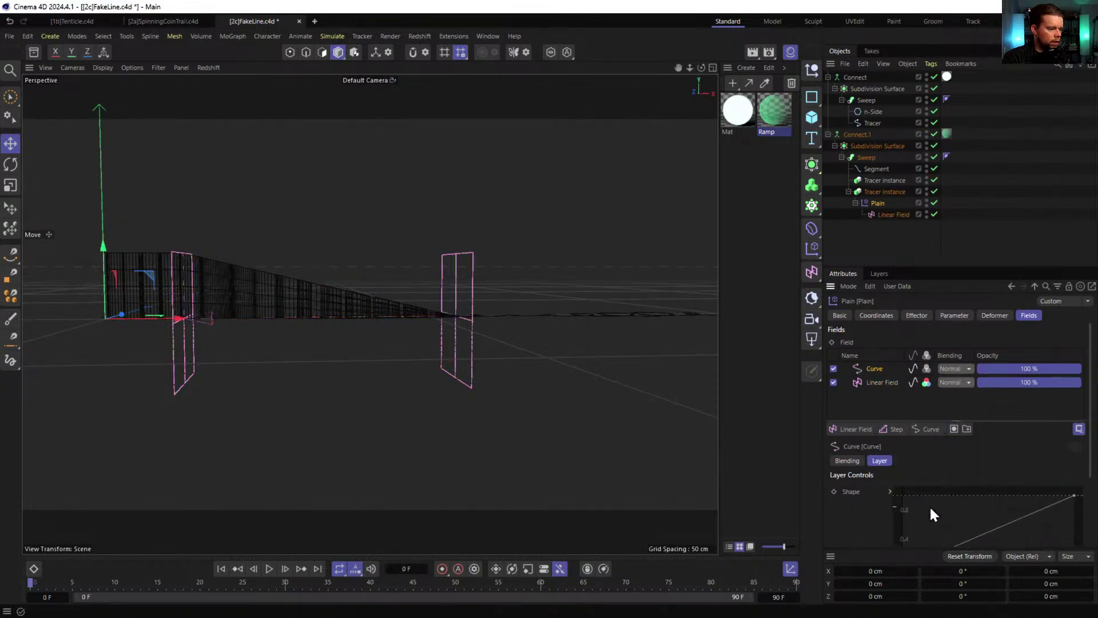
drag(879, 515, 961, 506)
click(1075, 427)
drag(1043, 445, 1017, 432)
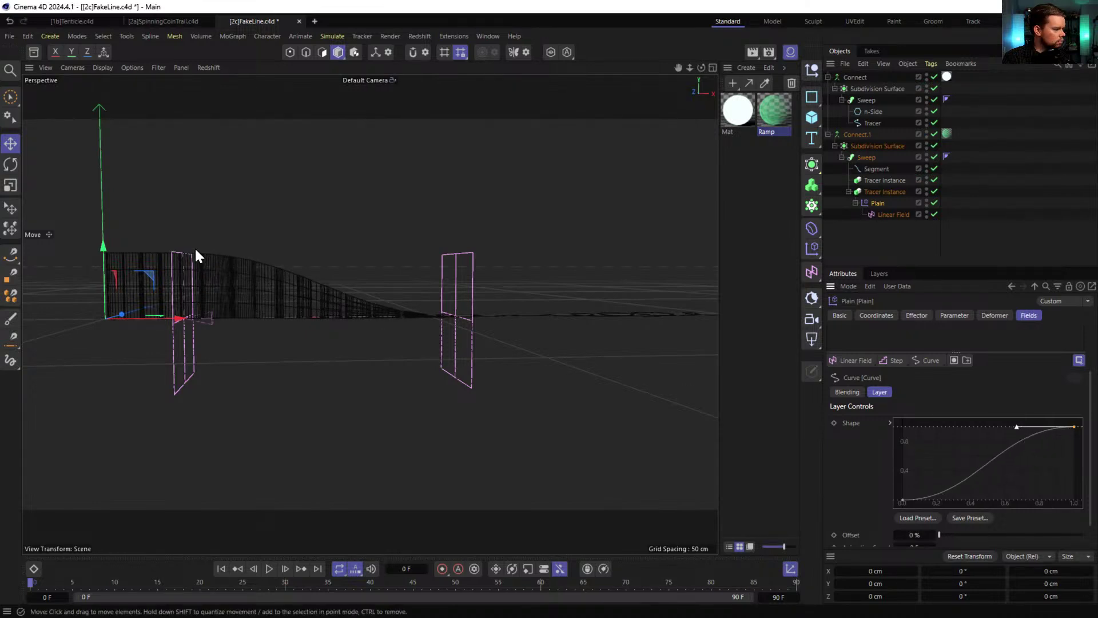
- Slide the Linear Field towards the far end of the trail, to X about 1120 cm
click(884, 213)
alt+drag(734, 277, 495, 344)
drag(403, 325, 623, 292)
scroll(607, 293, down, 3)
scroll(320, 369, down, 3)
drag(375, 367, 276, 318)
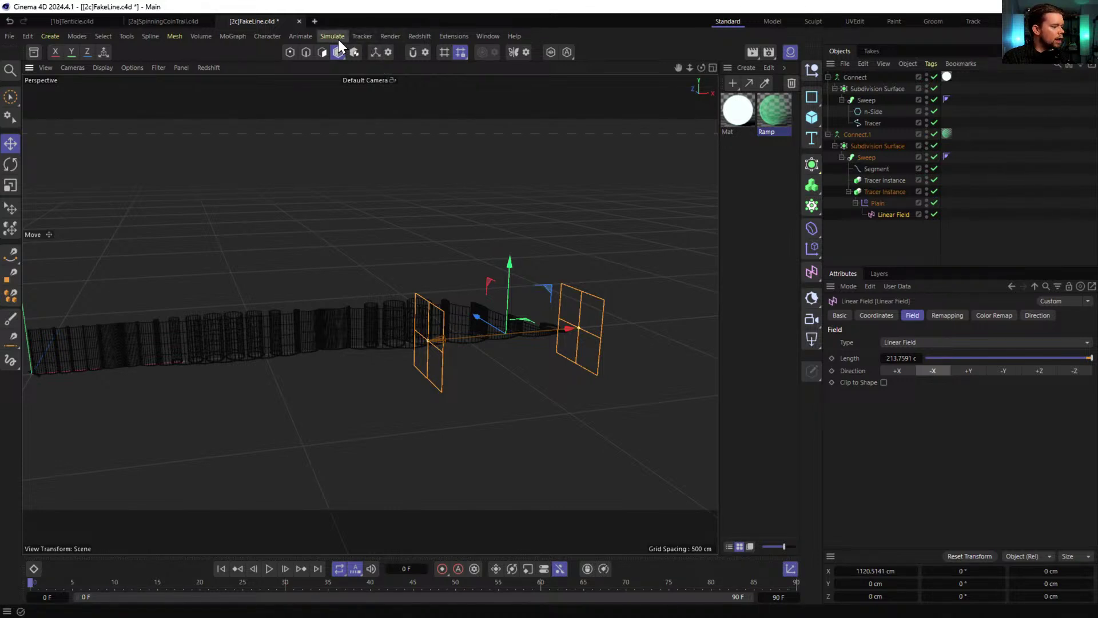
- Open the Redshift RenderView to check the tapered ribbon and place the window below the trail in the viewport
click(424, 39)
click(468, 129)
click(490, 167)
drag(592, 125, 249, 127)
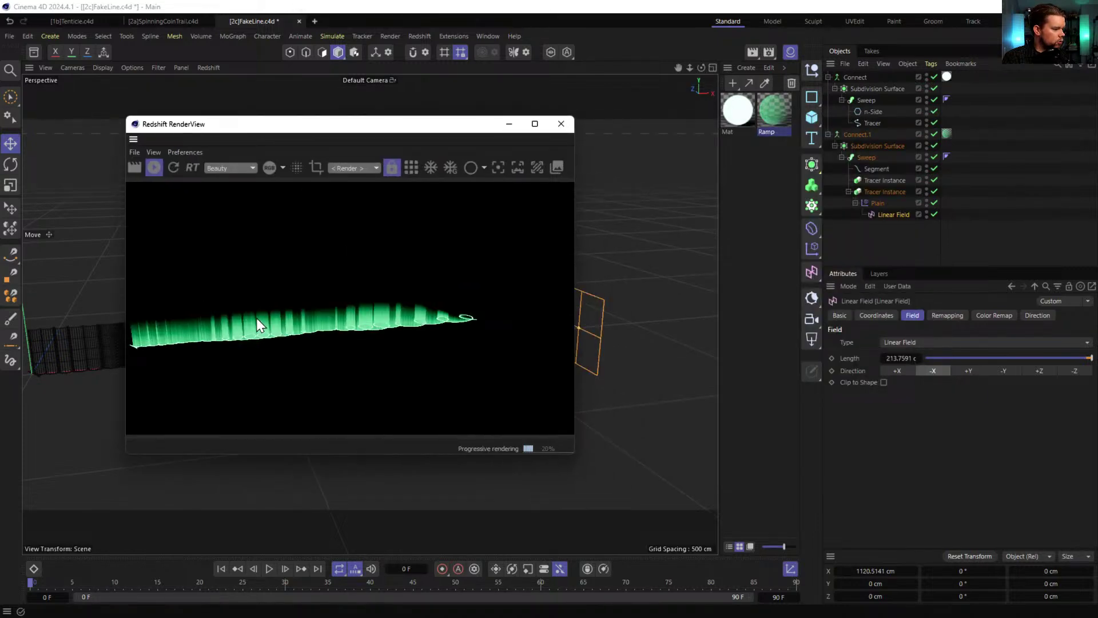
drag(270, 135, 309, 408)
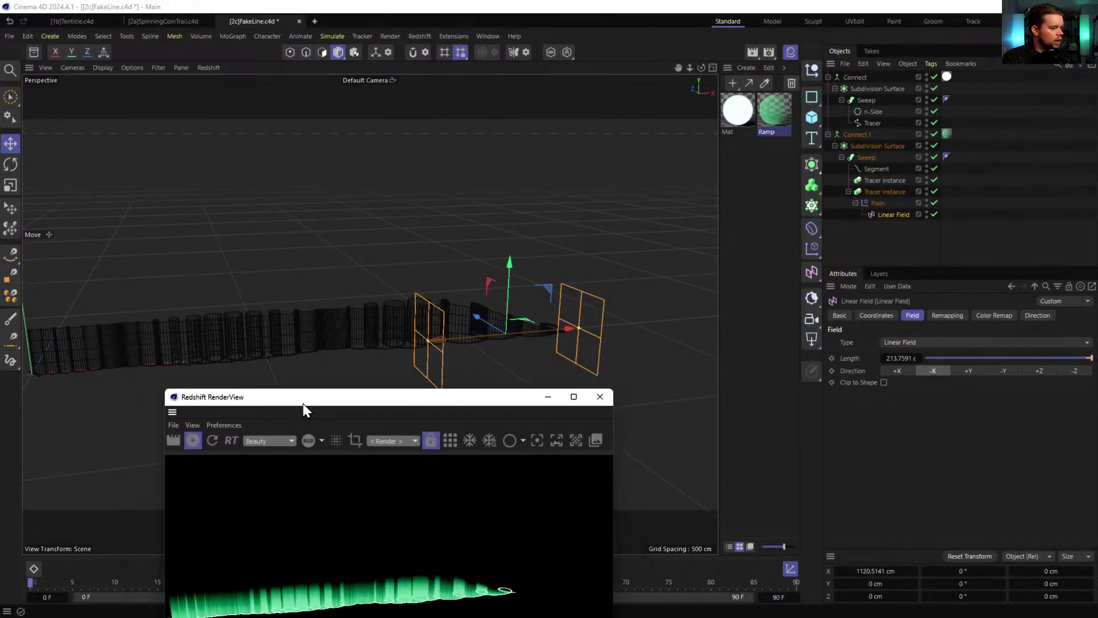
- Add a Random Field above the Curve layer in the Plain effector and set its blending to Normal
click(936, 215)
click(875, 203)
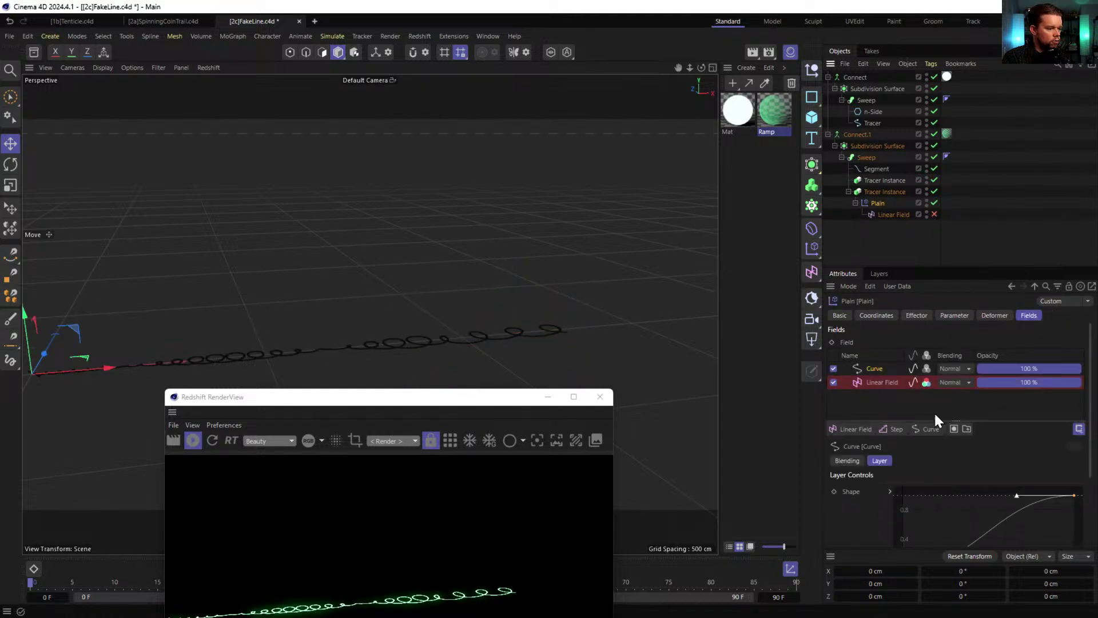
click(935, 214)
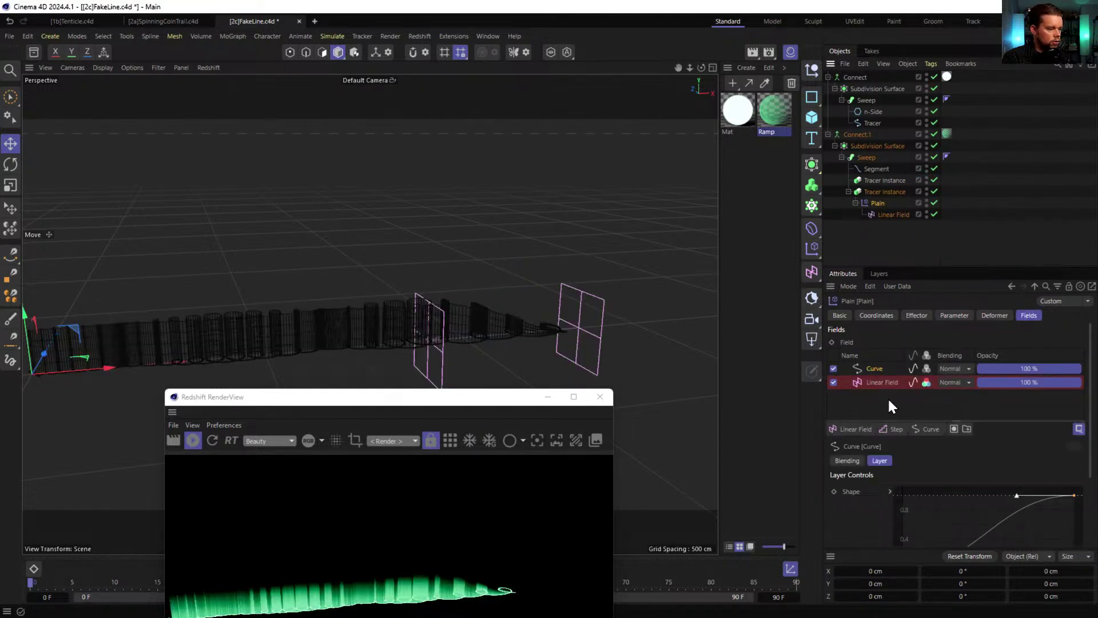
click(857, 428)
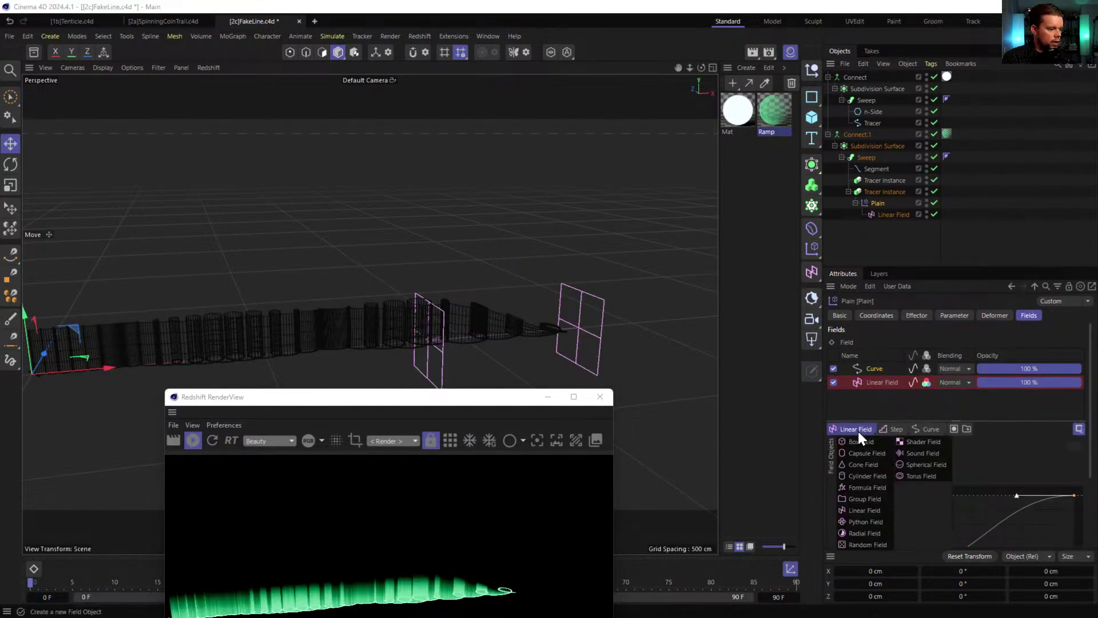
click(872, 544)
click(950, 371)
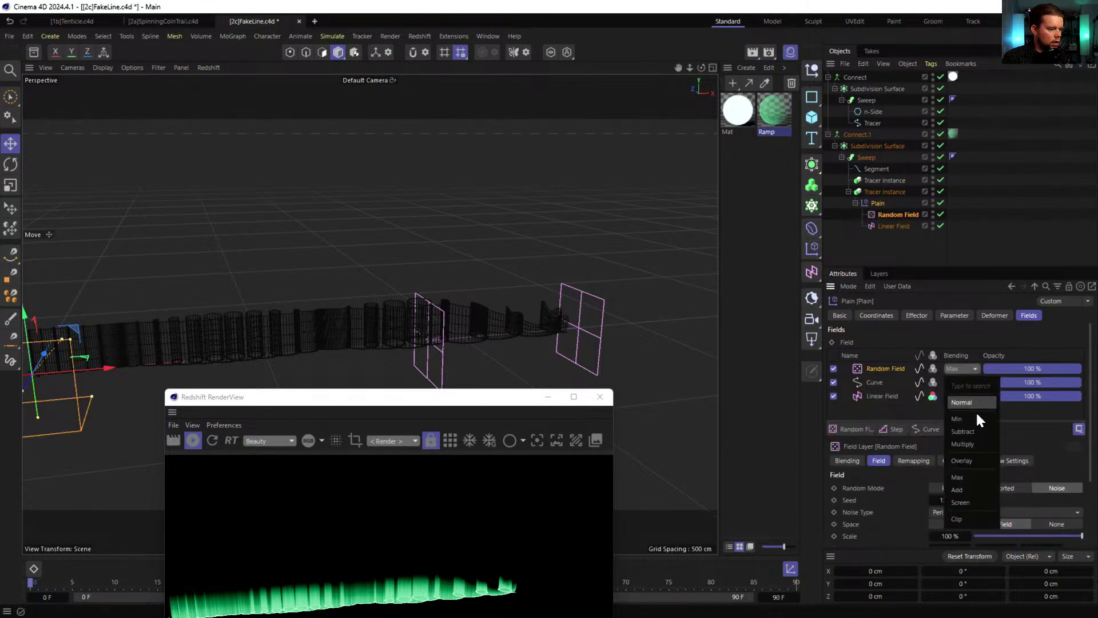
click(976, 399)
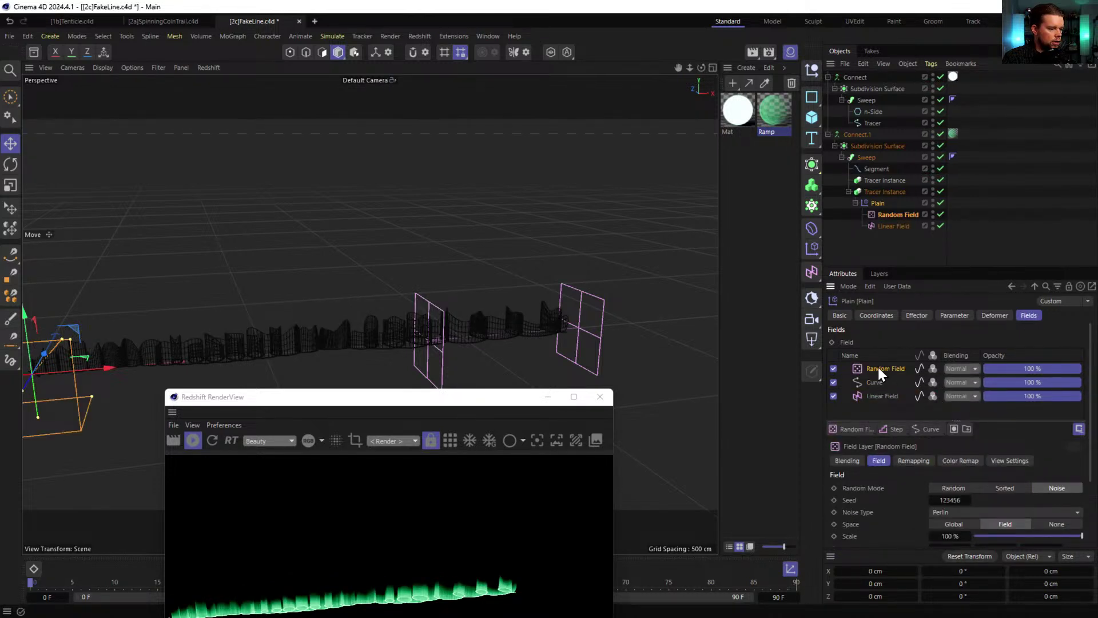
alt+drag(338, 344, 239, 329)
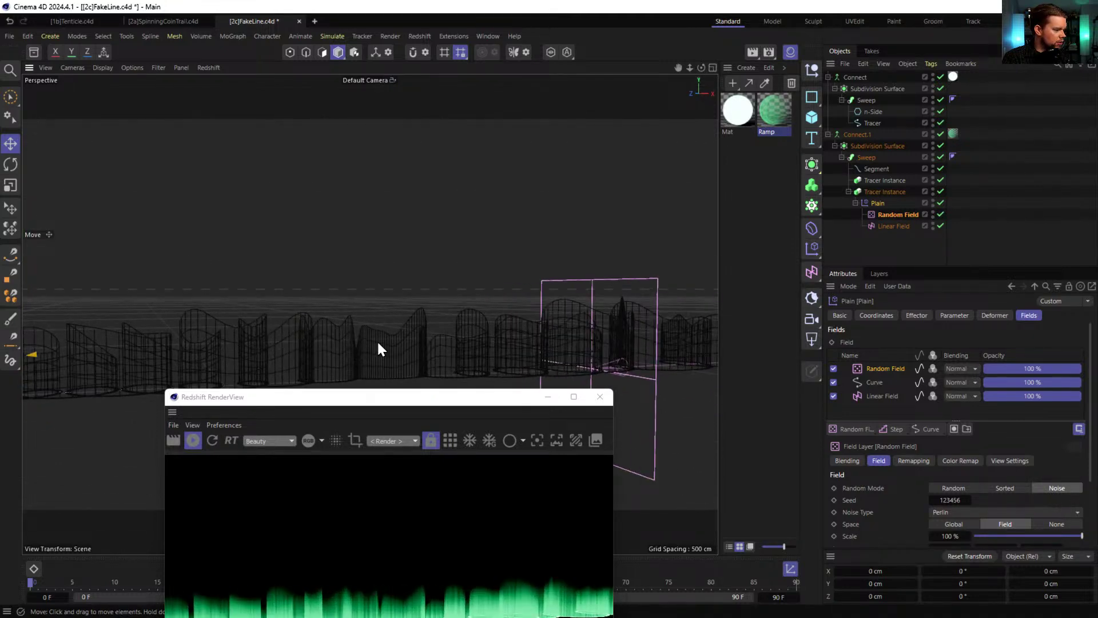
- Set the Random Field's animation speed to 54 % and its scale to about 142 %, and play the animation to check the noise
scroll(874, 514, down, 3)
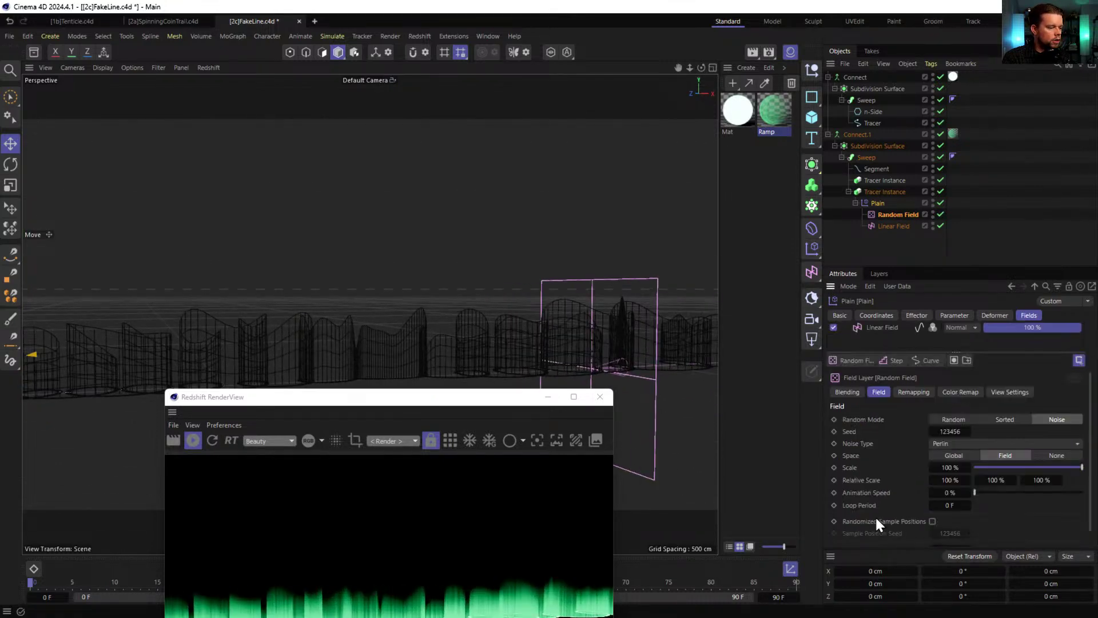
drag(1028, 492, 1032, 493)
drag(968, 467, 1004, 467)
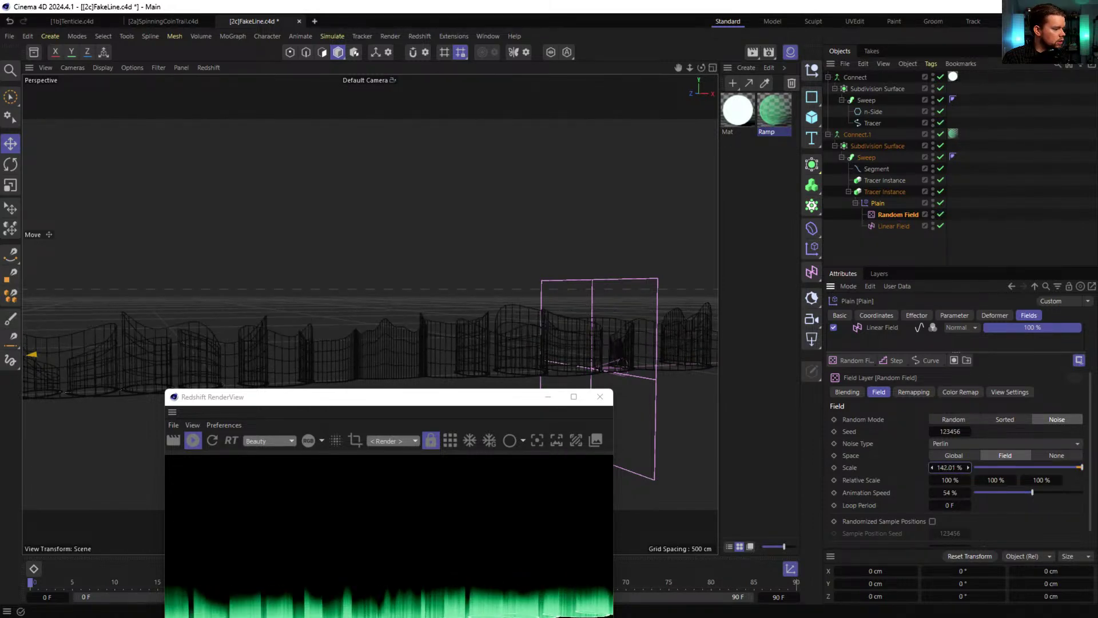
alt+drag(446, 326, 460, 487)
drag(459, 408, 836, 479)
click(269, 568)
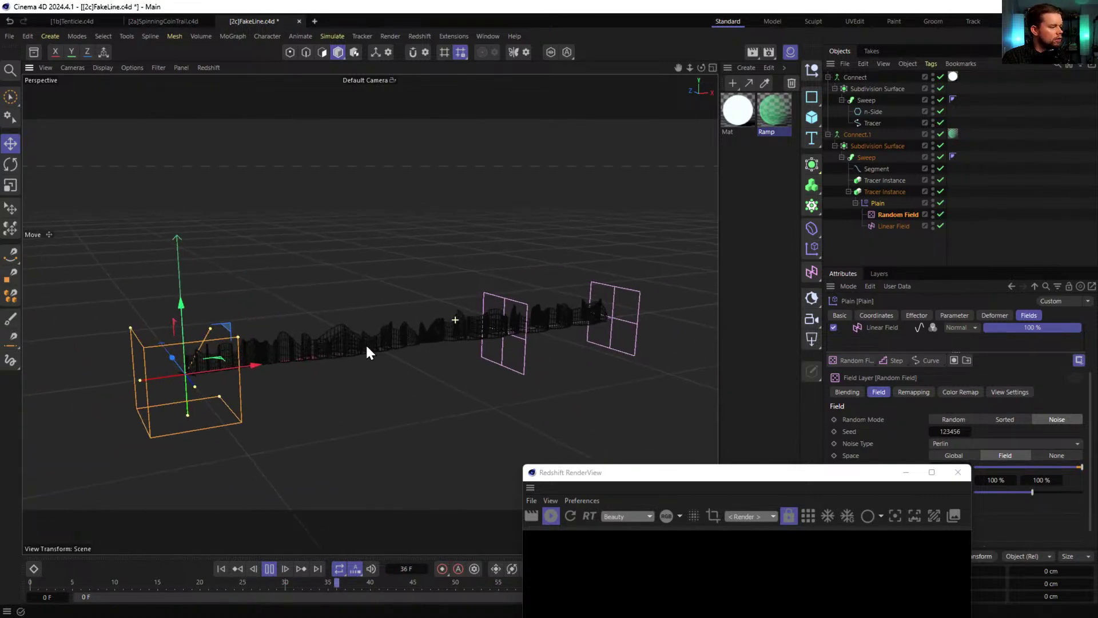
drag(801, 473, 741, 490)
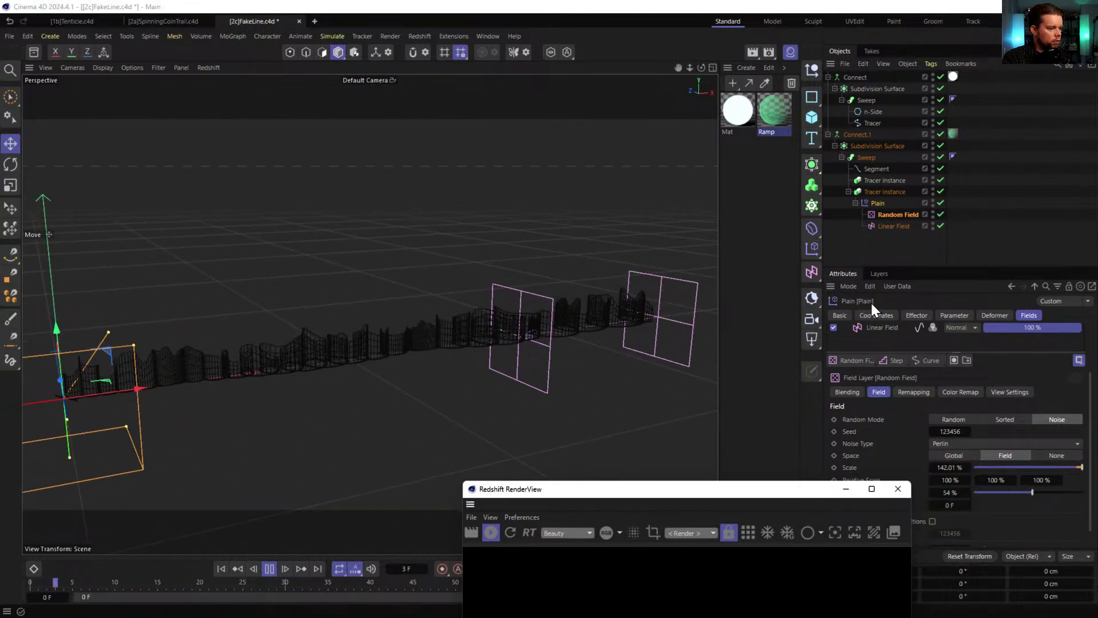
- Slide the Random Field along the trail to X about 238 cm and bring the RenderView back beside the ribbon
click(895, 215)
drag(140, 388, 278, 387)
drag(628, 493, 338, 355)
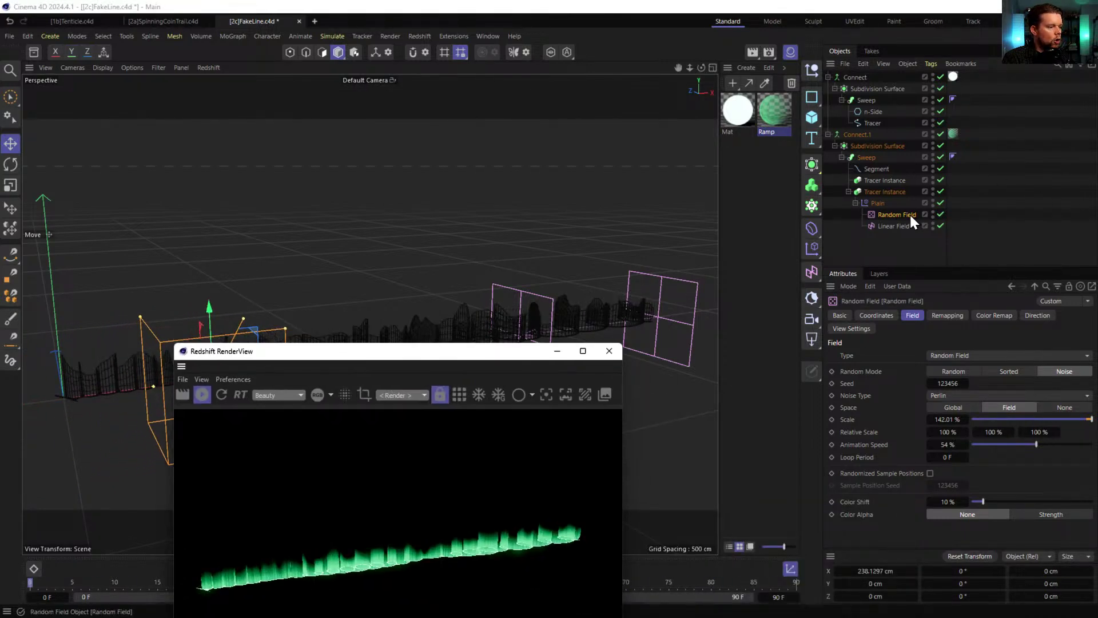
- In the Plain effector, disable the Curve layer and place the Linear Field above the Random Field with Multiply blending
click(877, 204)
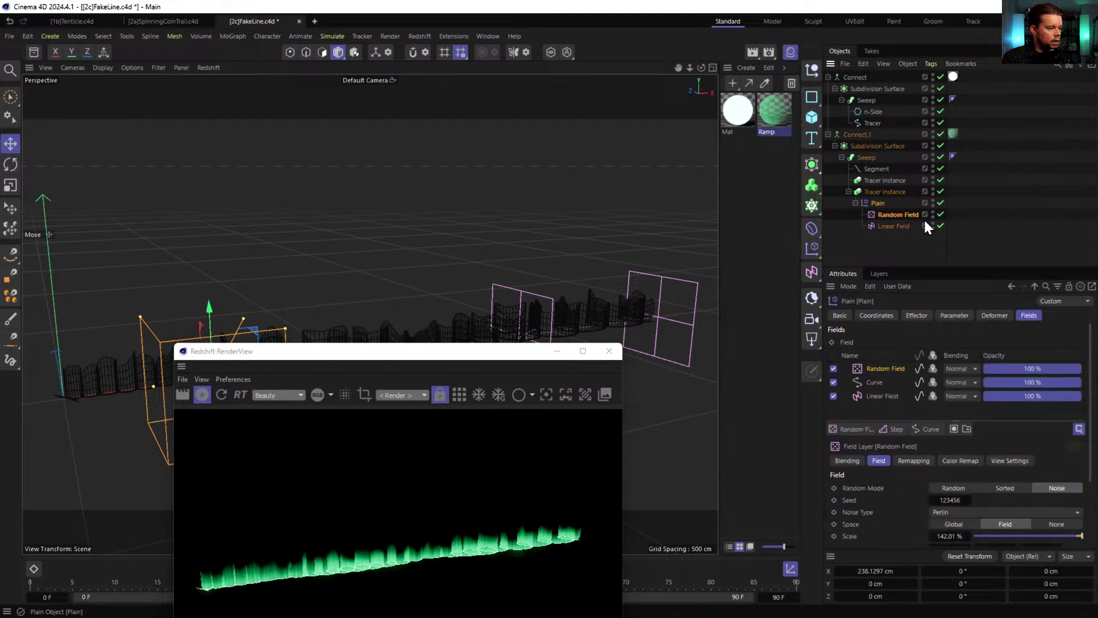
click(873, 382)
click(883, 395)
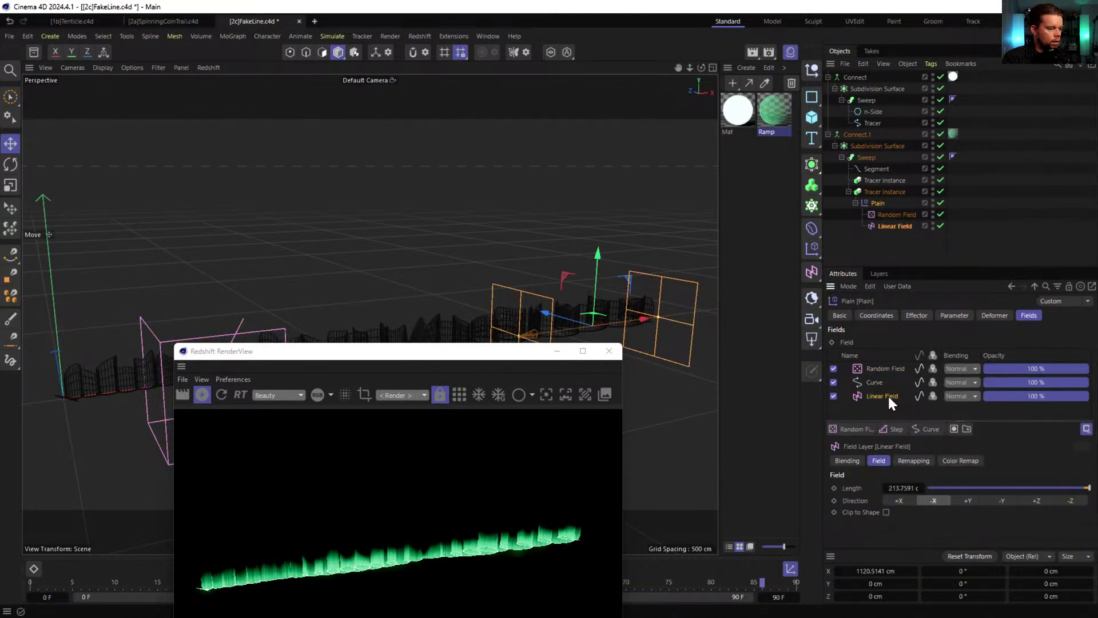
click(834, 382)
drag(885, 397, 897, 374)
click(962, 368)
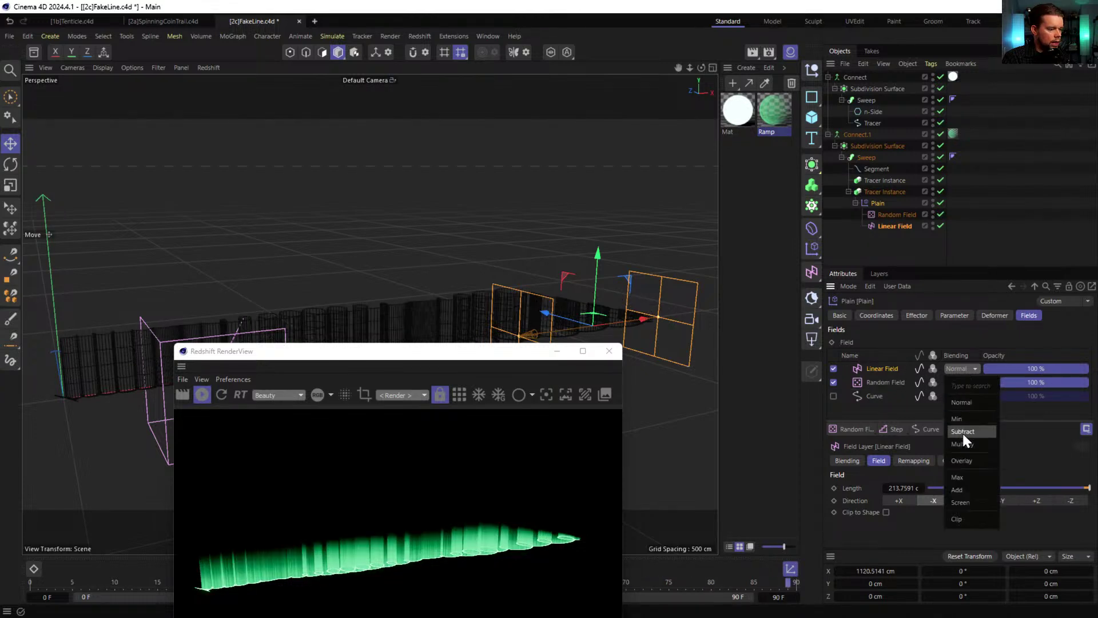
click(961, 434)
- Slide the Linear Field back to X about 1053 cm and play the animation up to frame 30
drag(480, 356, 468, 423)
drag(644, 318, 681, 355)
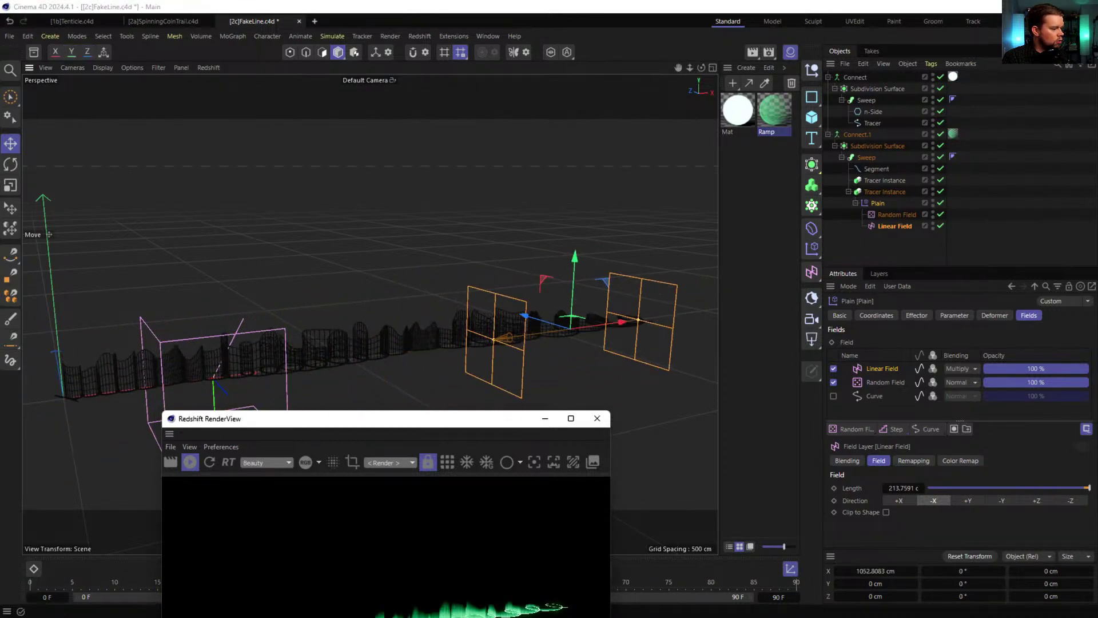
drag(422, 424, 432, 208)
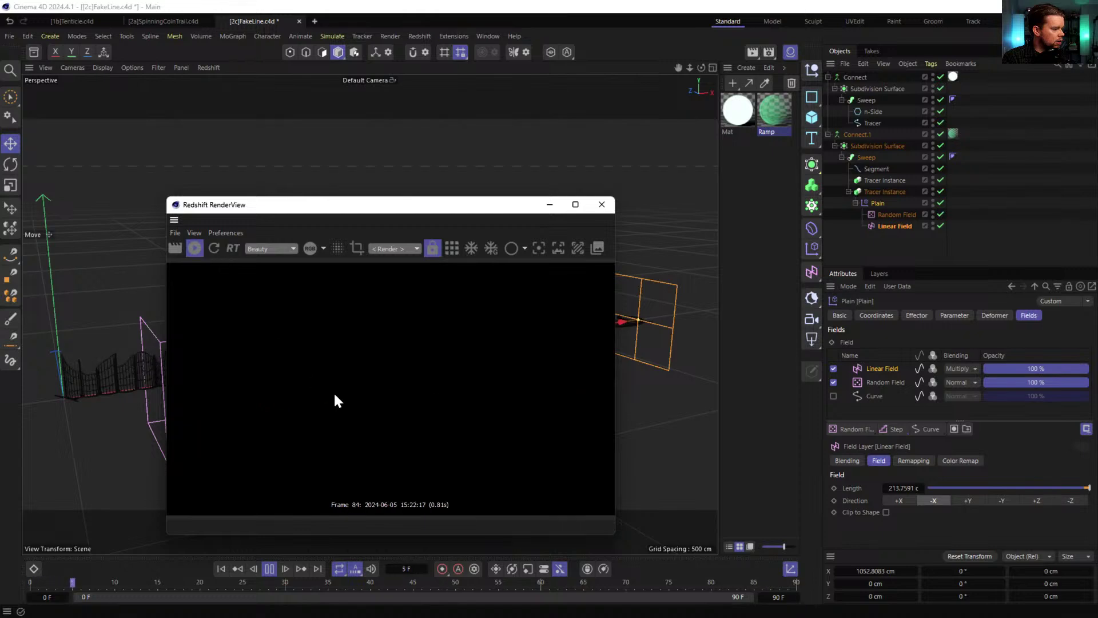
click(269, 569)
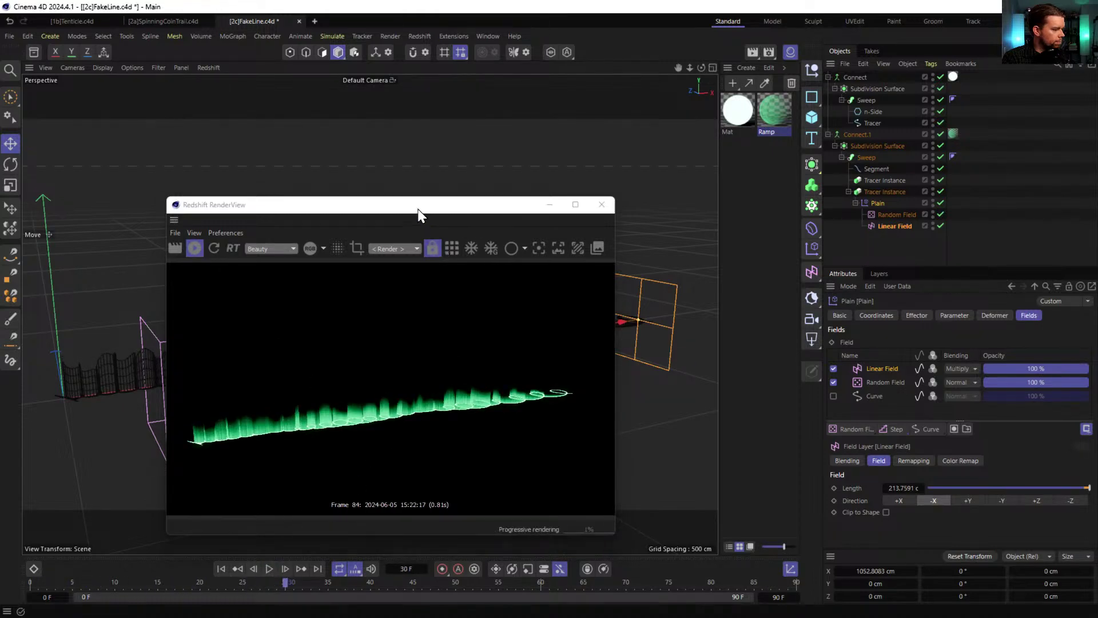
- Set the emission weight of the Ramp material's RS Standard node to 5, with the view close on the trail's loops
drag(422, 206, 555, 87)
scroll(285, 357, up, 10)
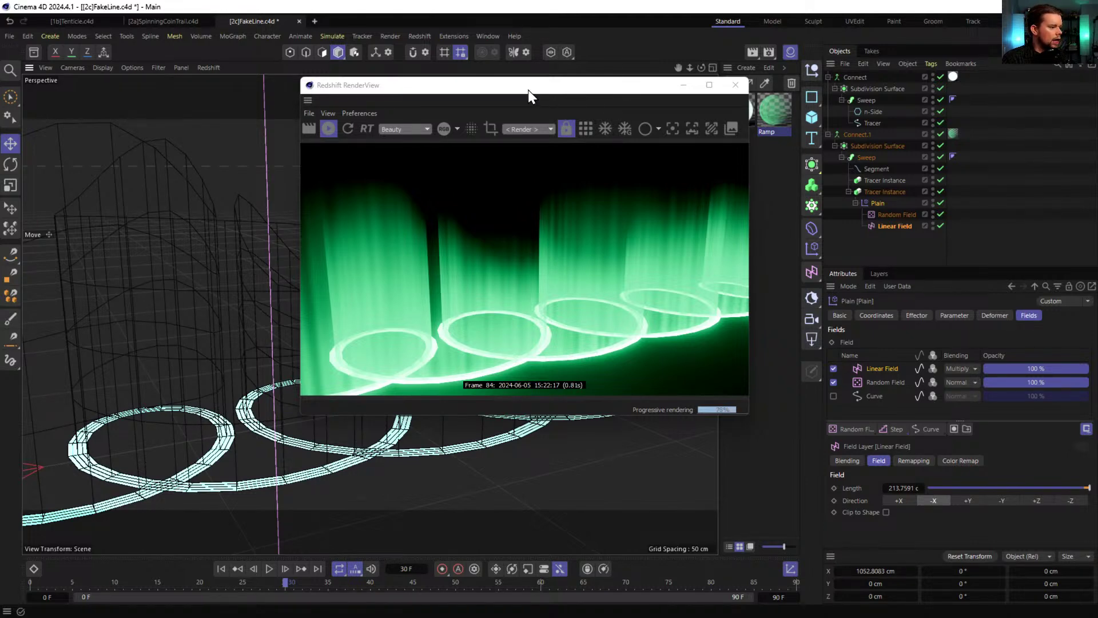
drag(530, 96, 343, 101)
double_click(774, 109)
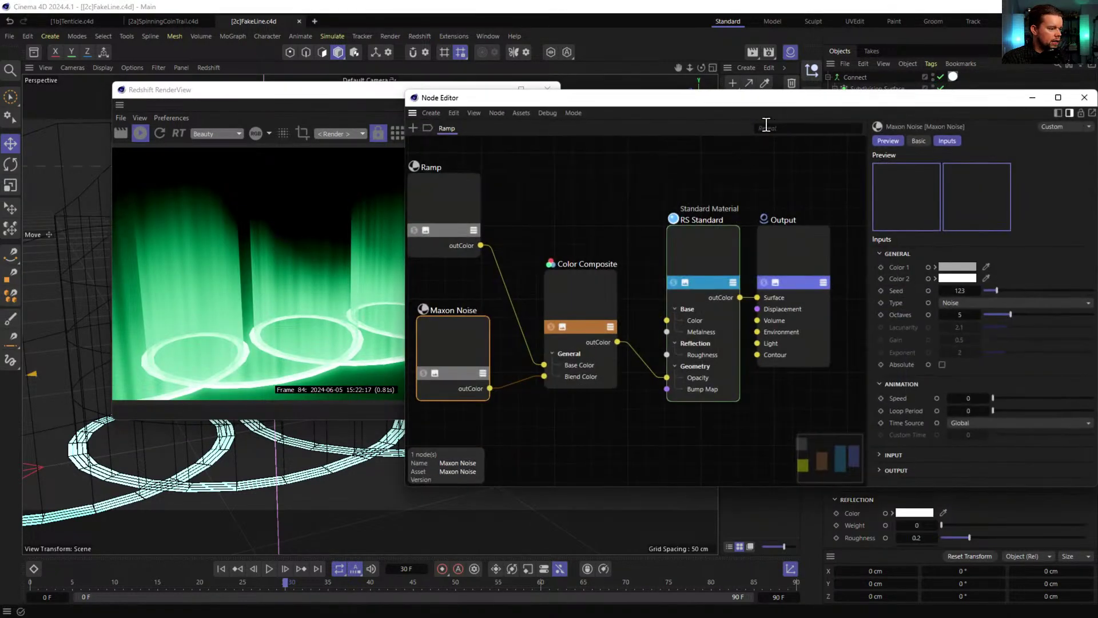
click(703, 252)
scroll(916, 366, down, 10)
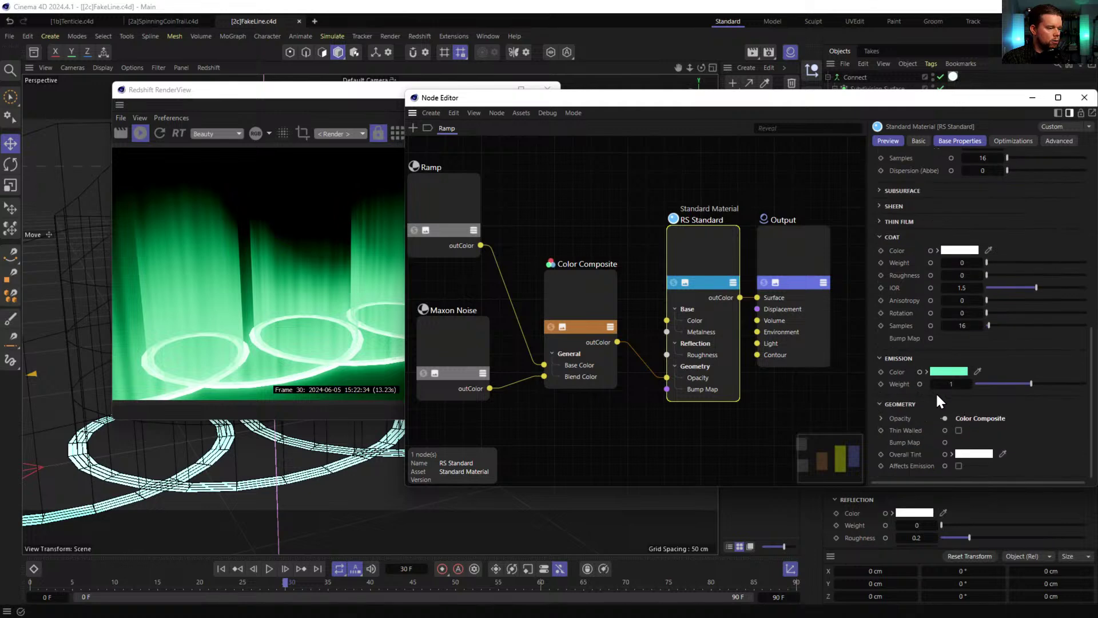
click(938, 387)
text(5)
key(Return)
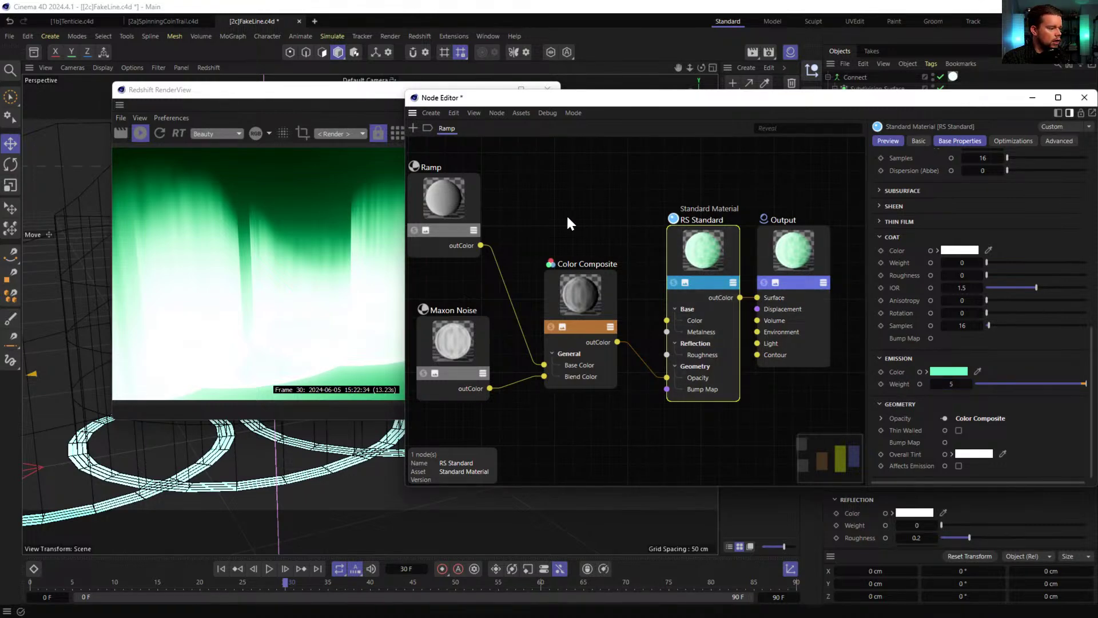
- Add a dark grey knot to the Ramp node's gradient near the white end, at about 12.8 %
click(451, 211)
drag(946, 402, 896, 401)
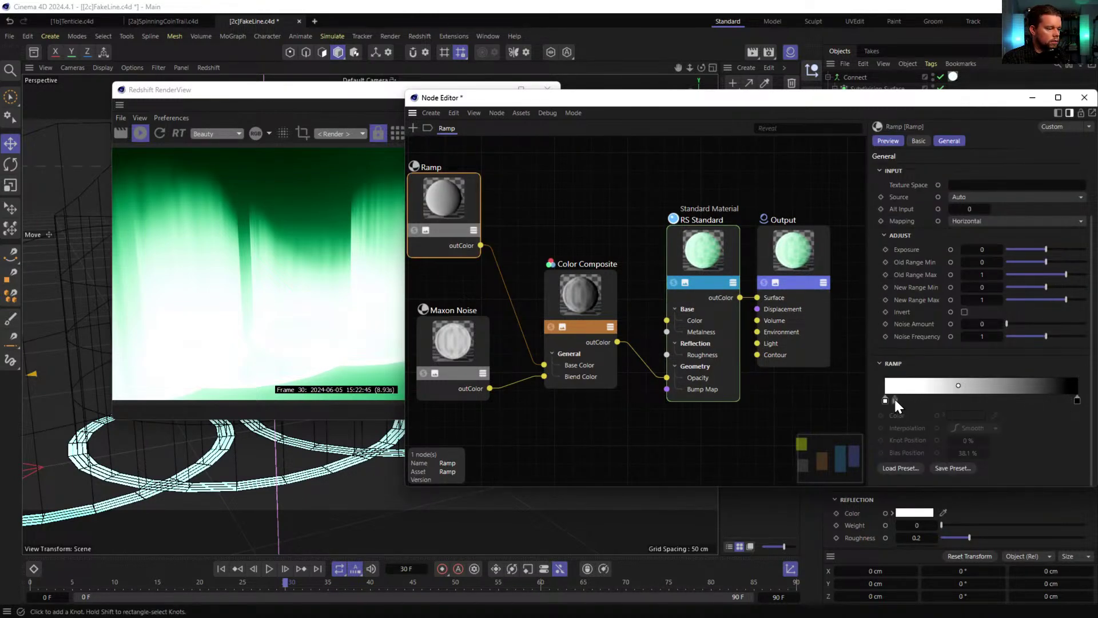
click(1071, 400)
mouse_move(1070, 404)
mouse_down()
mouse_move(980, 405)
mouse_move(1067, 404)
mouse_up()
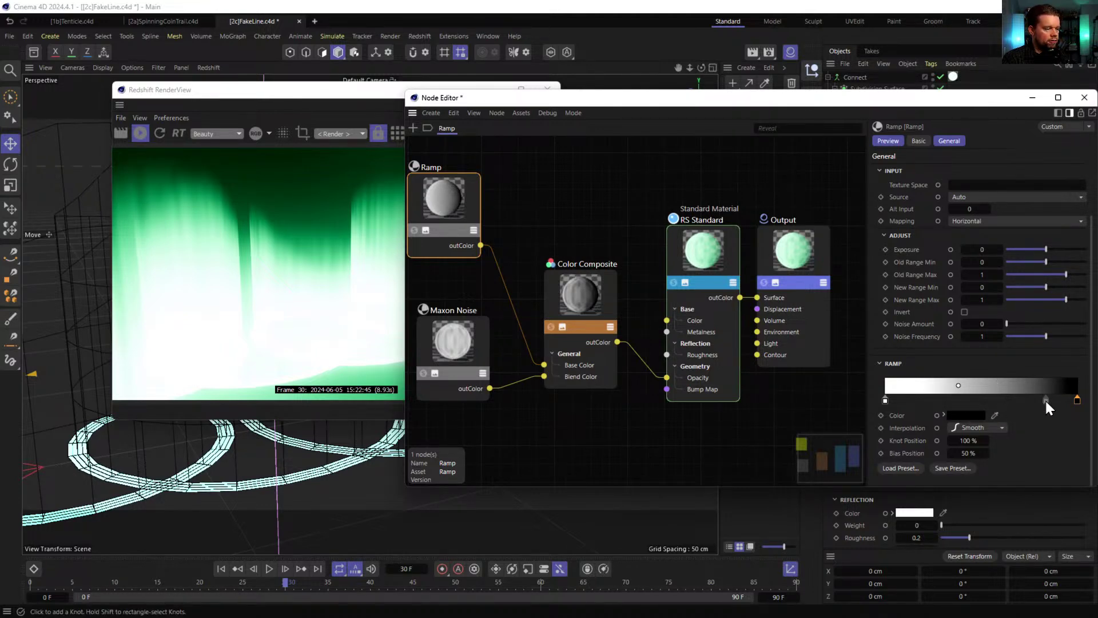
drag(1042, 400, 905, 398)
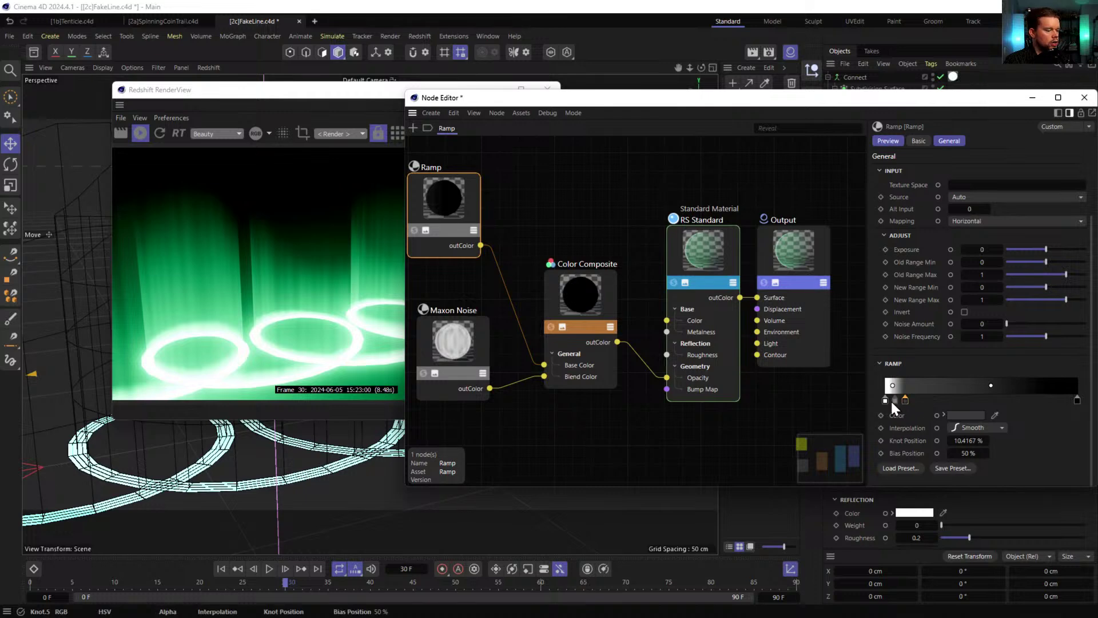
drag(905, 401, 911, 401)
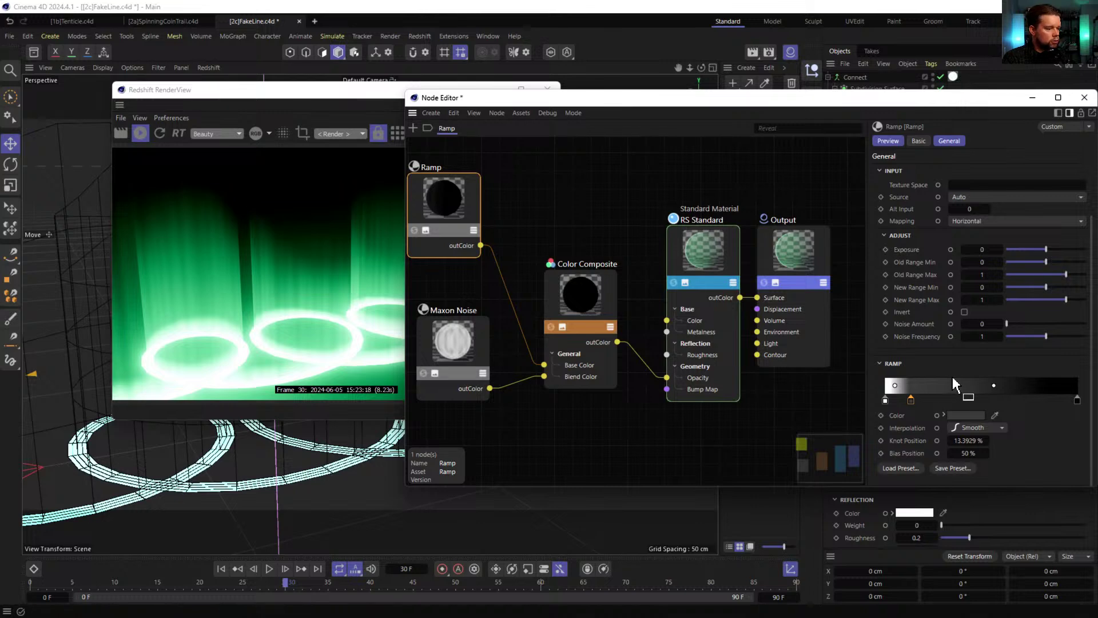
drag(913, 404, 902, 404)
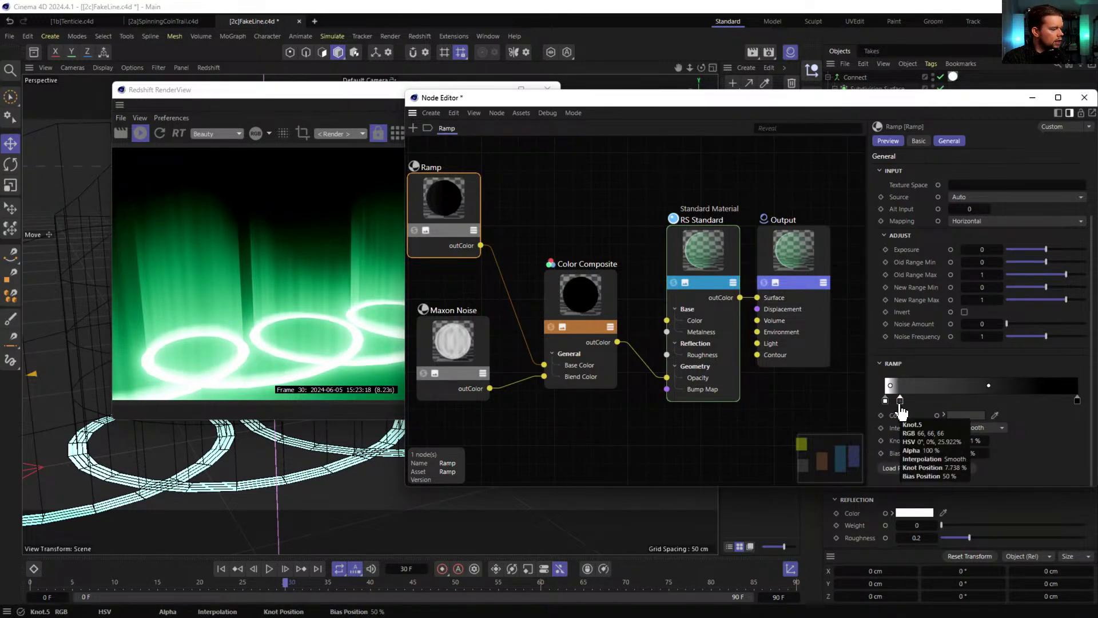
drag(901, 403, 911, 403)
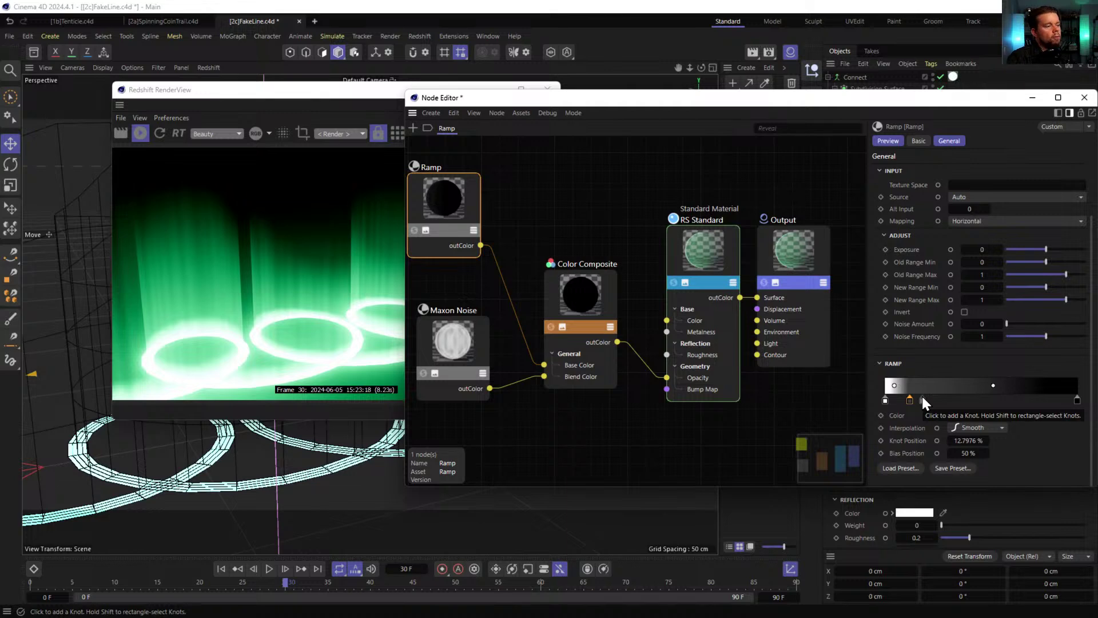
click(1085, 97)
- Stop the live Redshift render and save the scene
click(159, 133)
key(ctrl+s)
click(879, 180)
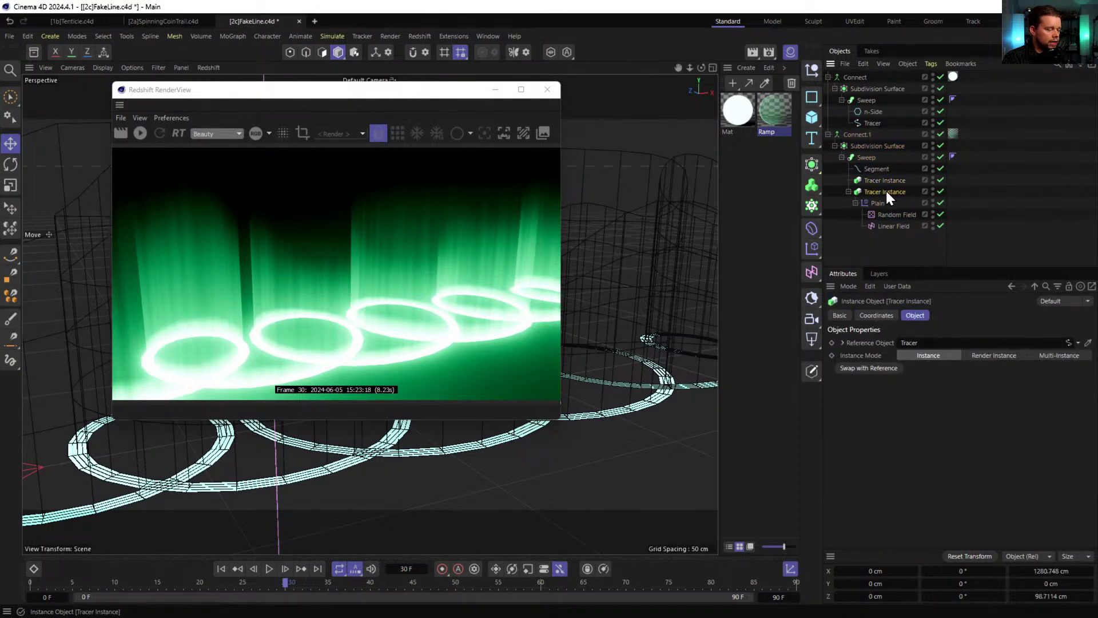
click(873, 122)
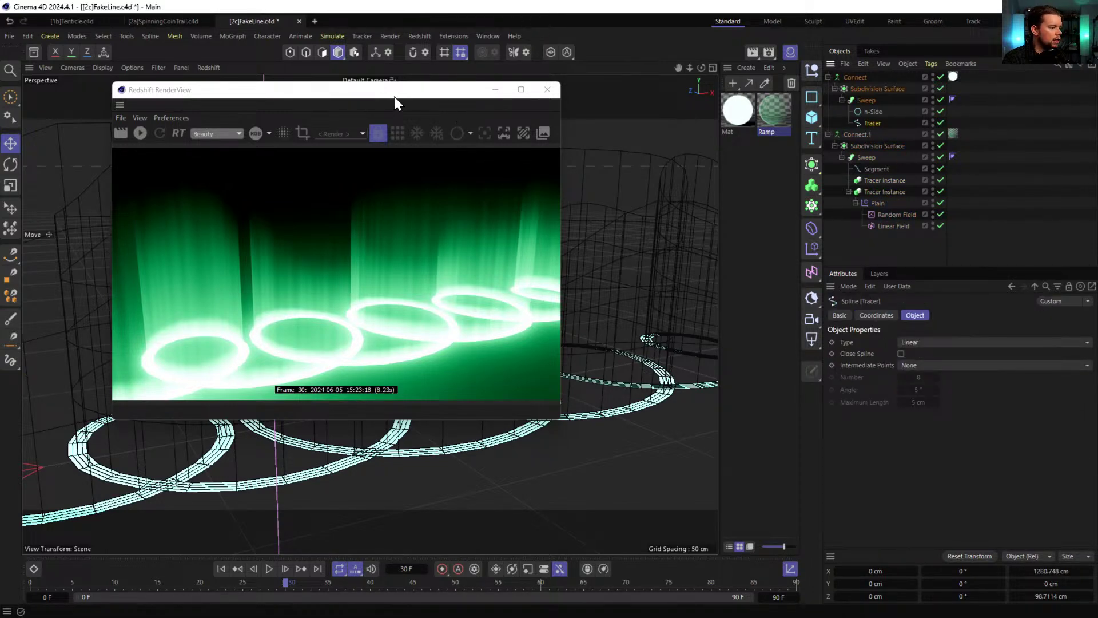
drag(386, 95, 355, 100)
key(ctrl+s)
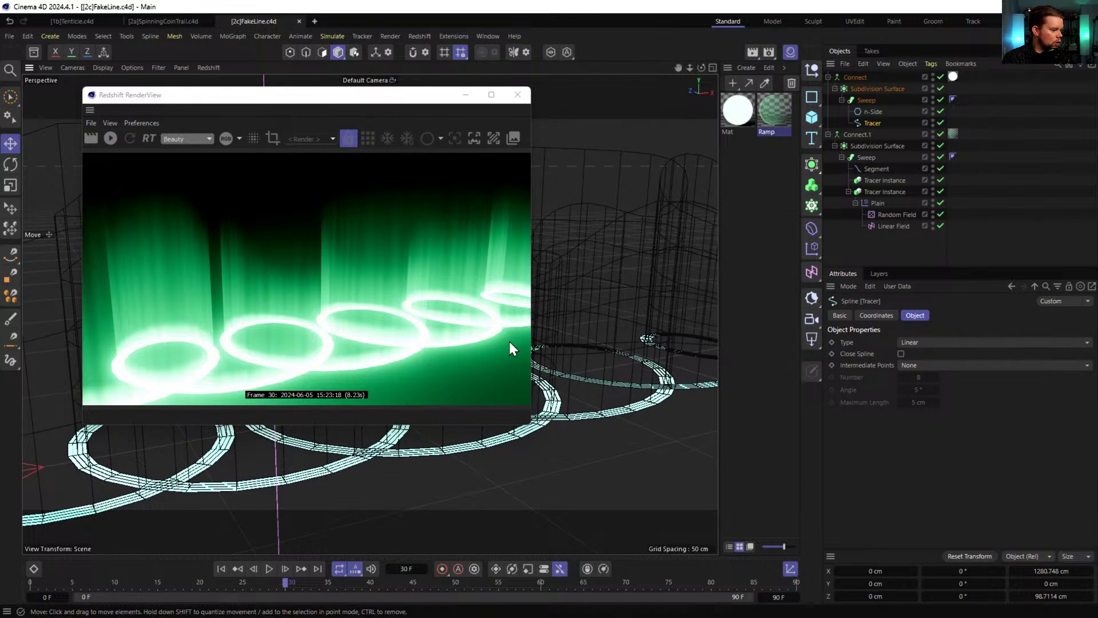
- Add a Trim Spline Modifier under the Tracer spline in the Connect group and test its End slider
click(870, 122)
alt+drag(703, 246, 589, 330)
drag(397, 103, 929, 399)
alt+drag(681, 286, 482, 265)
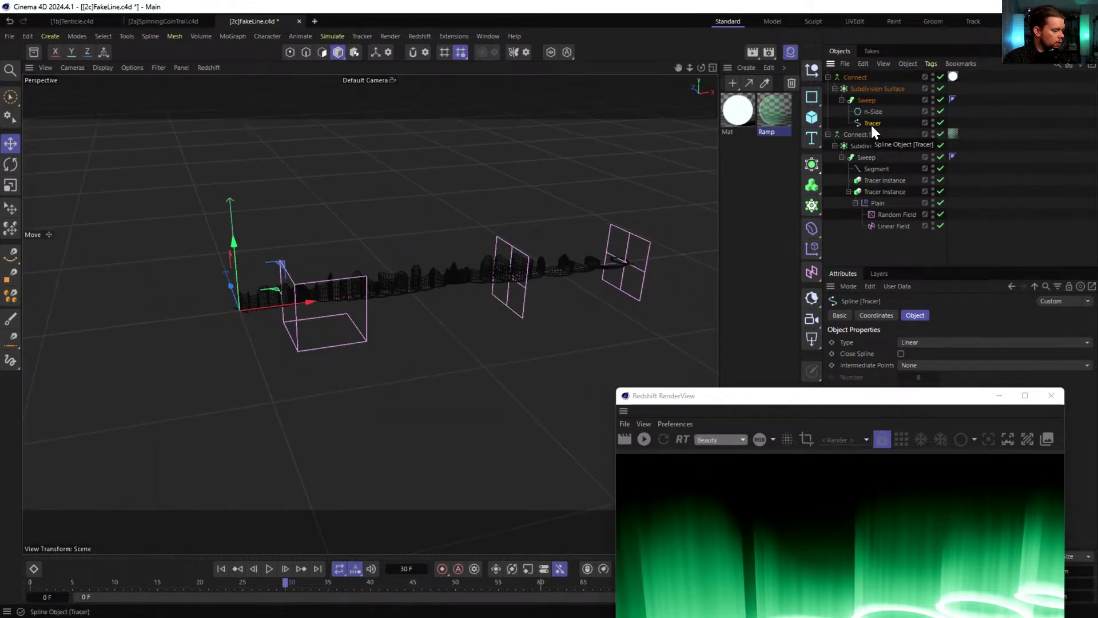
key(shift+c)
text(trim)
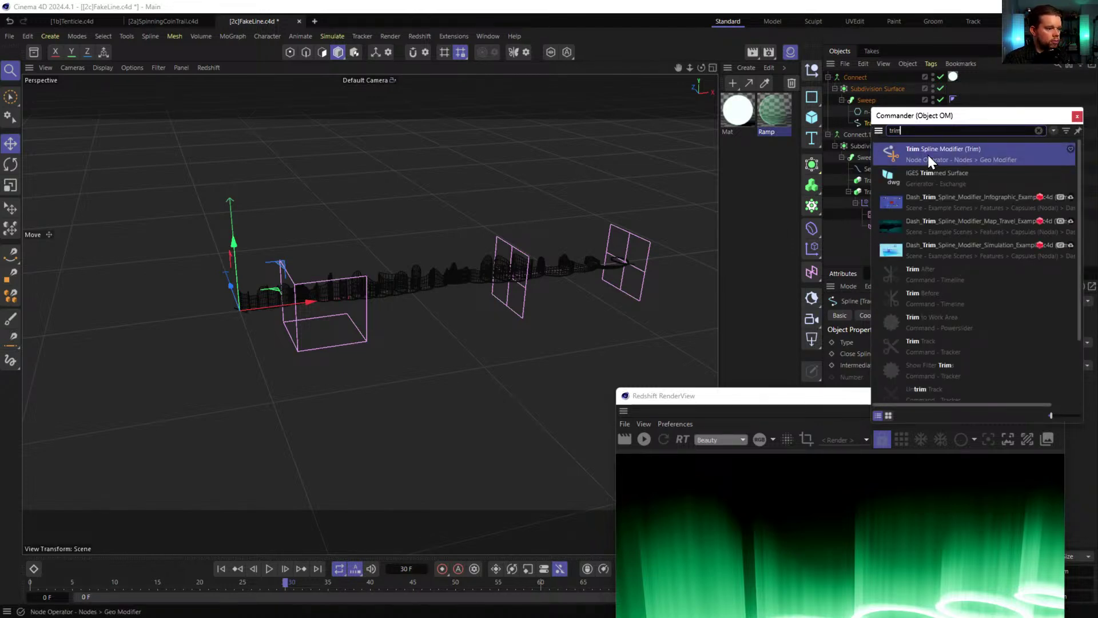
drag(928, 156, 863, 122)
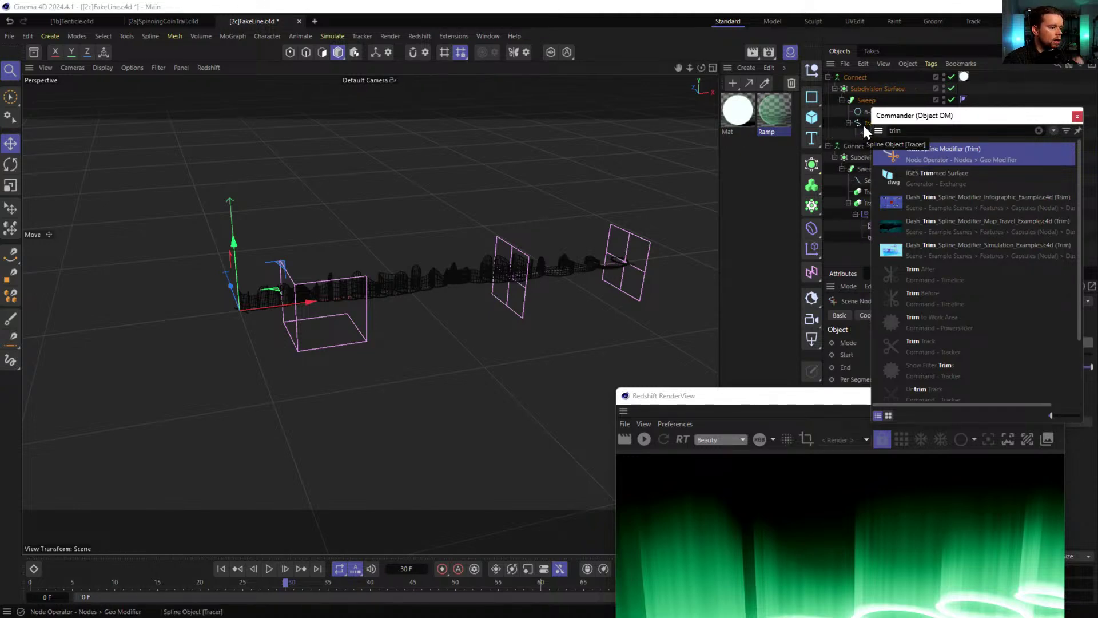
drag(879, 398, 782, 428)
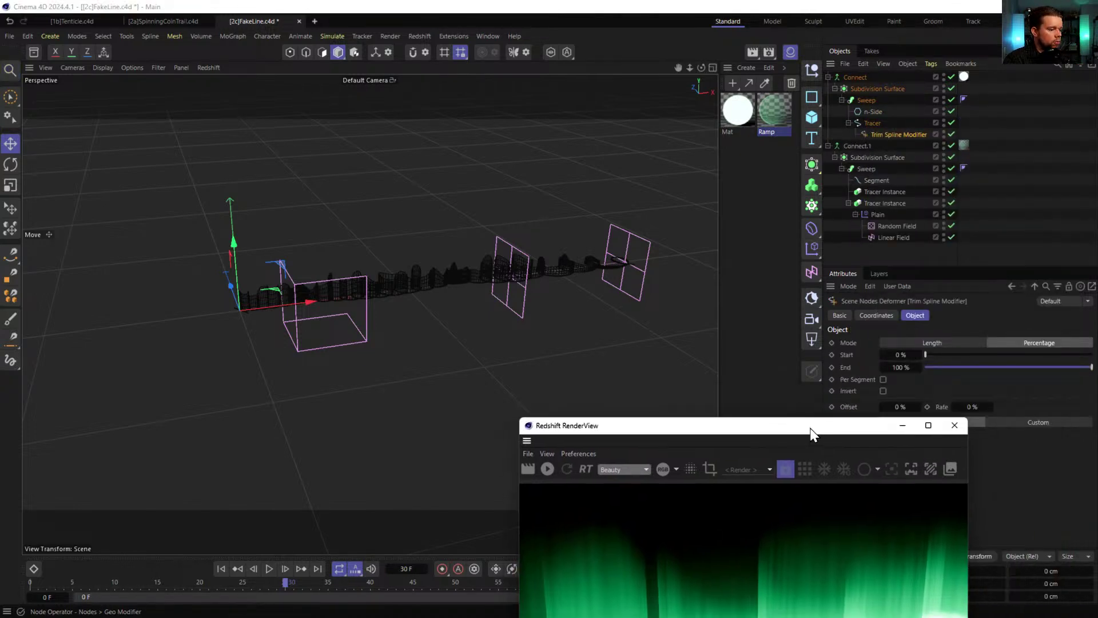
drag(1084, 370, 1095, 401)
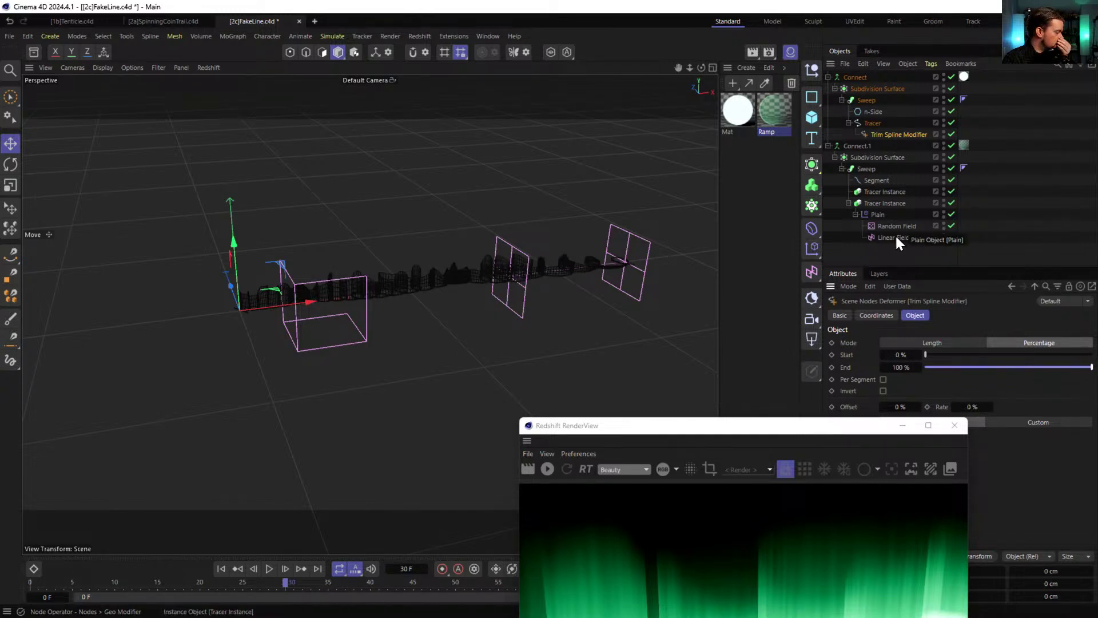
- Add an Electric Spline Modifier under the Tracer spline above the Trim Spline Modifier, disable the trim, and inspect the distorted trail
alt+drag(479, 292, 581, 248)
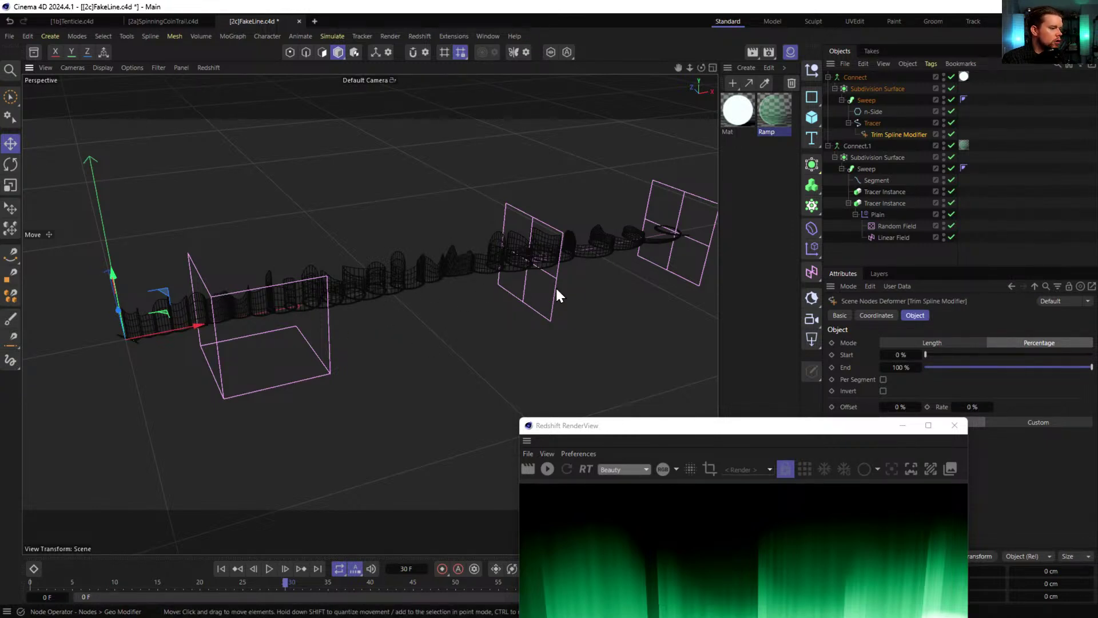
mouse_move(620, 255)
alt+mouse_down()
mouse_move(626, 284)
mouse_move(637, 256)
alt+mouse_up()
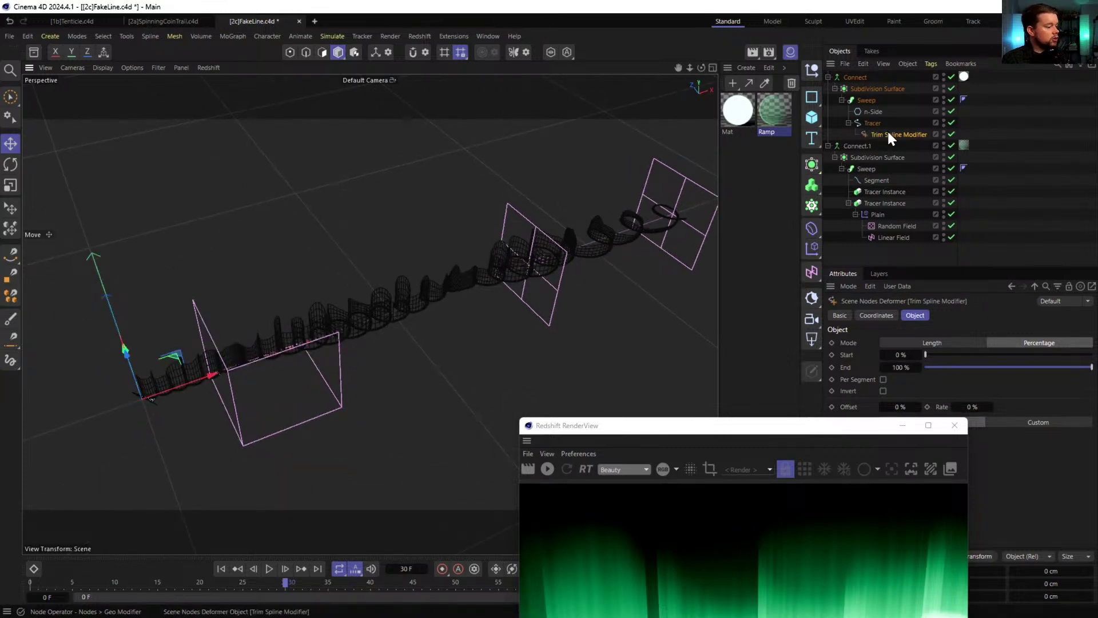
key(shift+c)
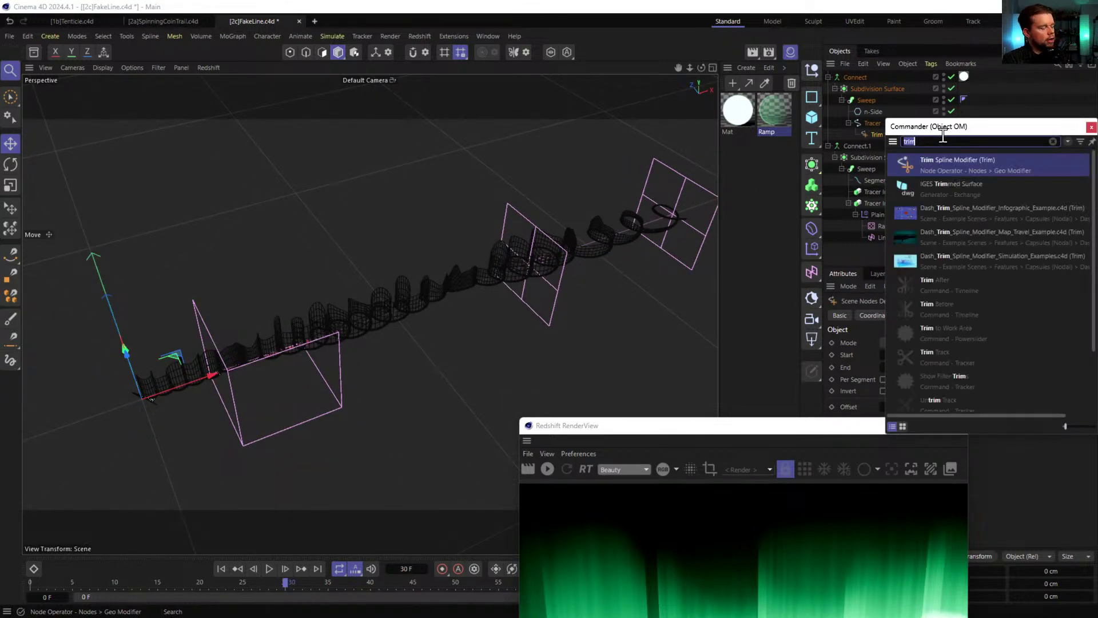
key(BackSpace)
text(el)
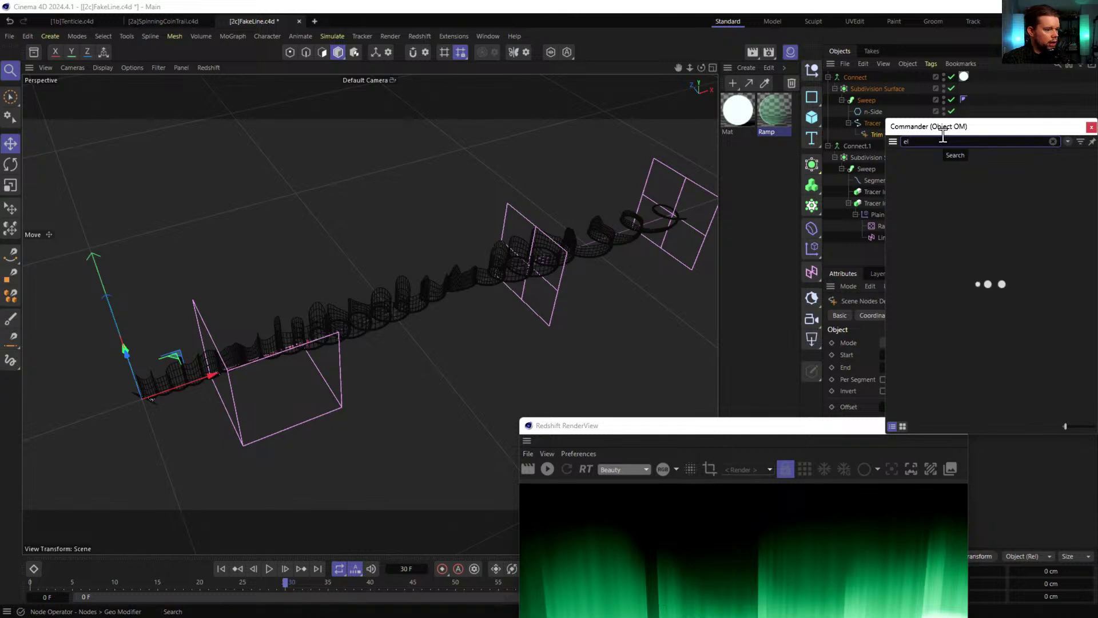
drag(943, 128, 584, 122)
text(e)
mouse_move(595, 161)
mouse_down()
mouse_move(896, 127)
mouse_move(885, 137)
mouse_up()
click(958, 145)
key(Escape)
alt+drag(639, 204, 470, 239)
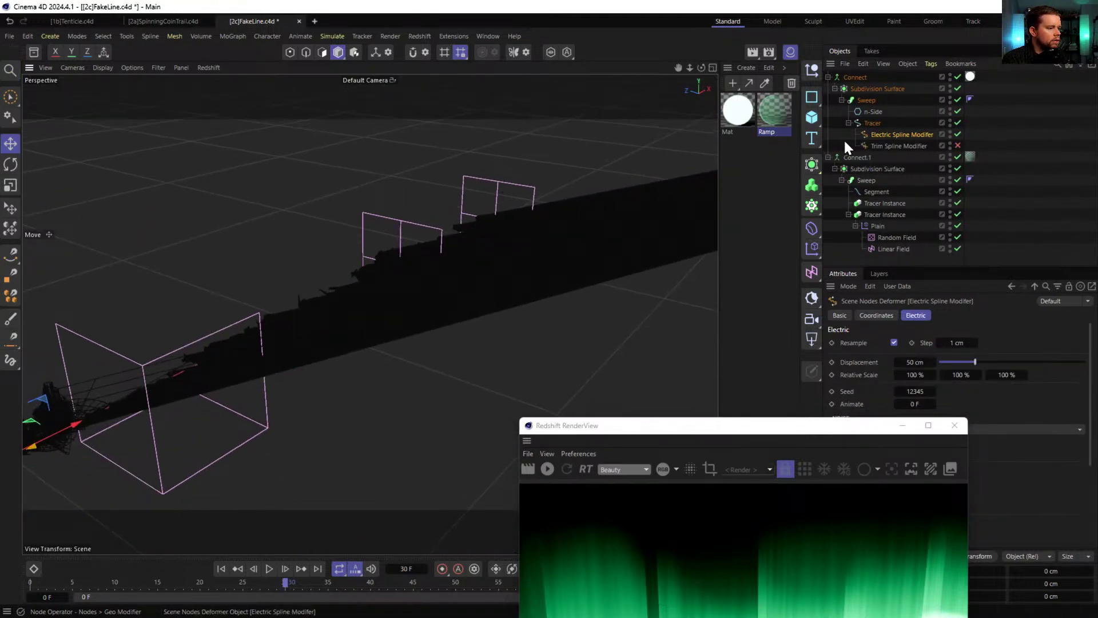
alt+drag(563, 232, 403, 247)
alt+drag(421, 260, 506, 252)
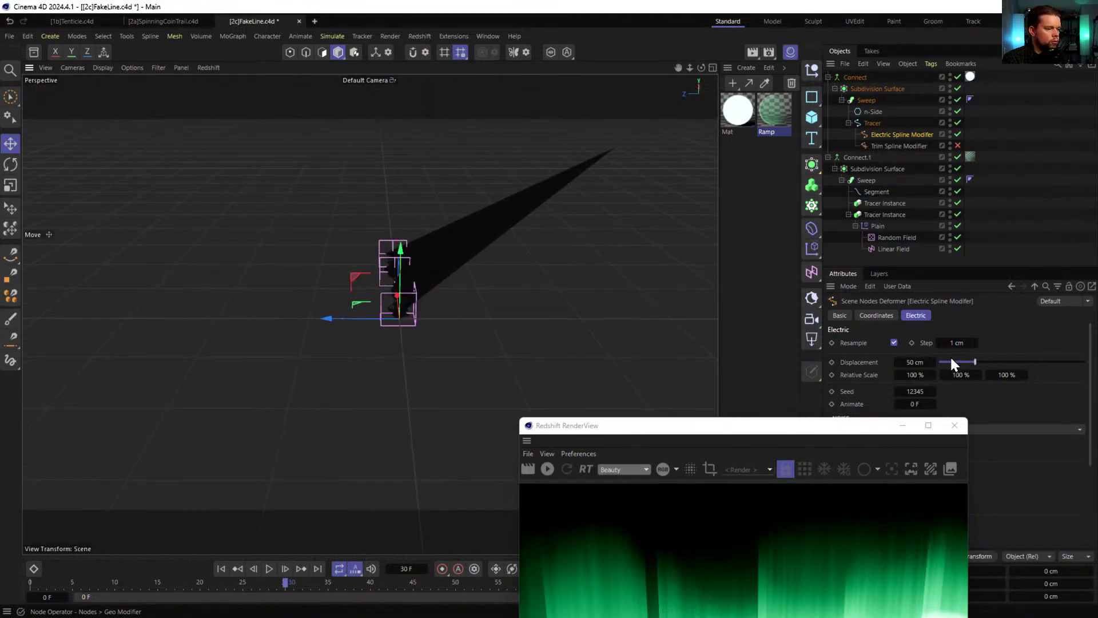
- Turn off Resample on the Electric Spline Modifier and inspect the distorted ribbon
click(894, 341)
alt+drag(439, 265, 518, 260)
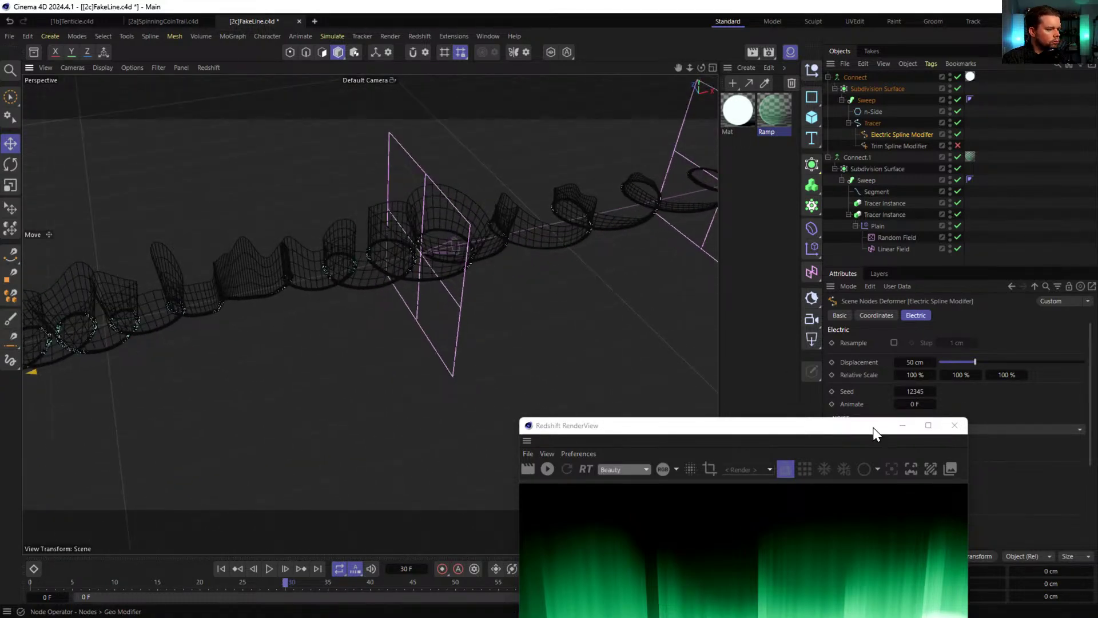
drag(874, 433, 575, 455)
alt+drag(402, 272, 595, 279)
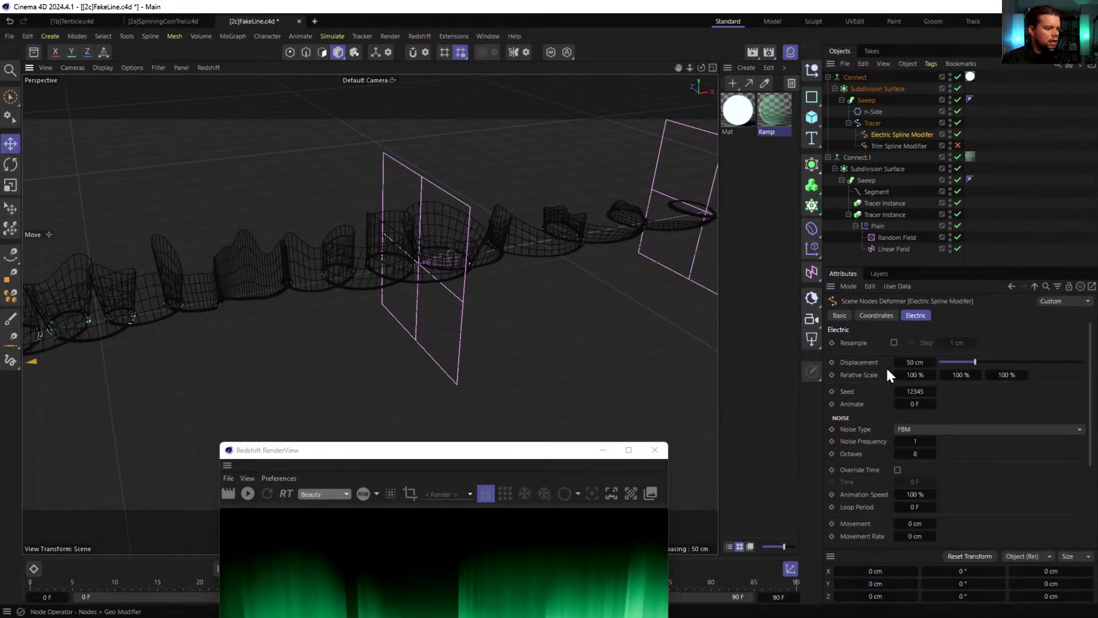
- Disable the Connect.1 ribbon group and raise the Electric Spline Modifier's displacement to 200 cm
mouse_move(977, 367)
mouse_down()
mouse_move(1058, 365)
mouse_move(992, 365)
mouse_up()
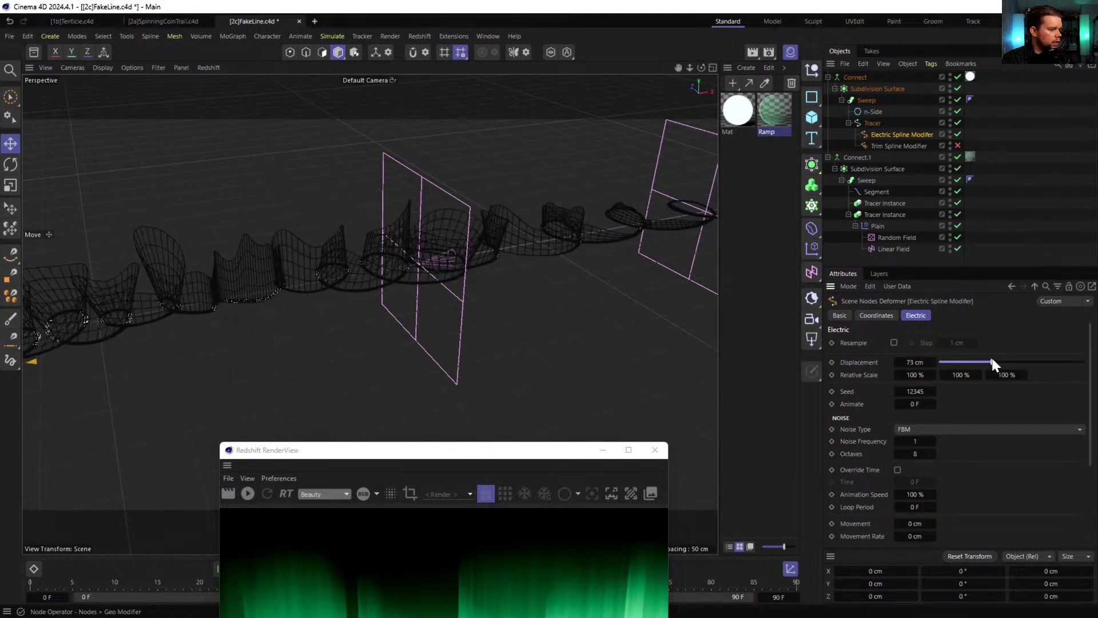
click(958, 157)
alt+drag(466, 273, 461, 311)
drag(993, 363, 1074, 368)
alt+drag(472, 207, 469, 172)
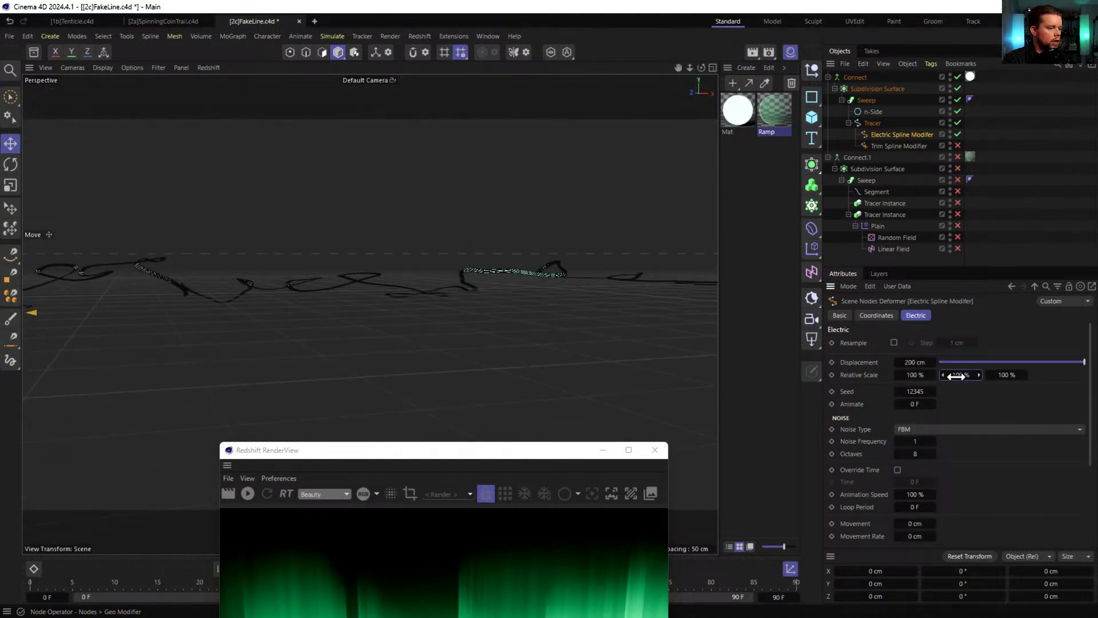
- Set the Electric Spline Modifier's vertical (second) relative scale to 0 % and play the animation
key(Return)
alt+drag(485, 309, 406, 284)
drag(473, 450, 771, 375)
click(269, 569)
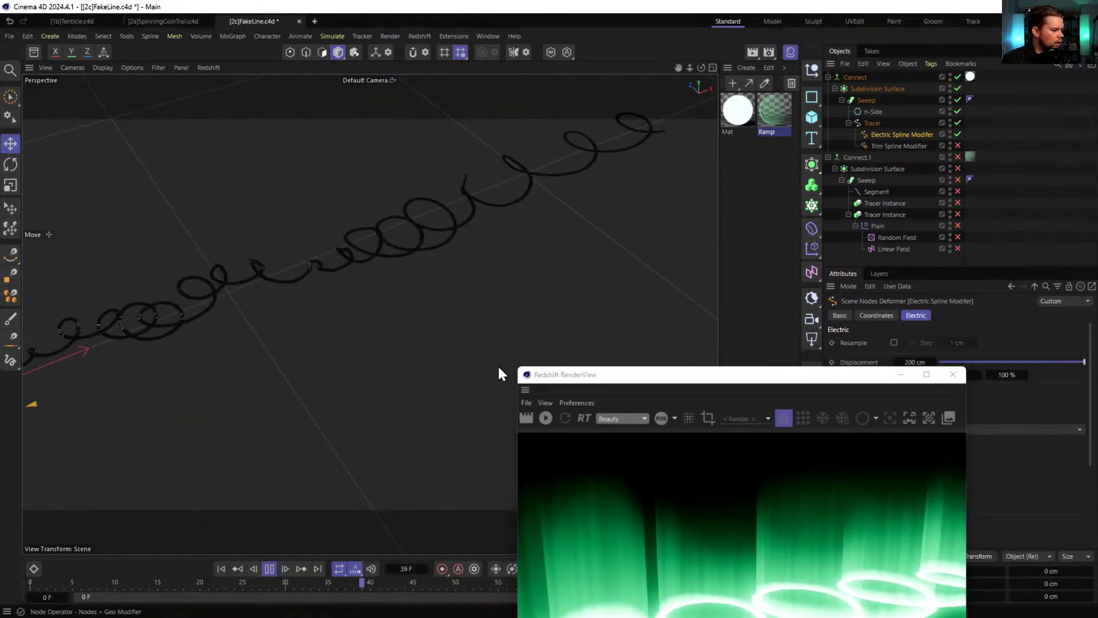
drag(718, 375, 743, 497)
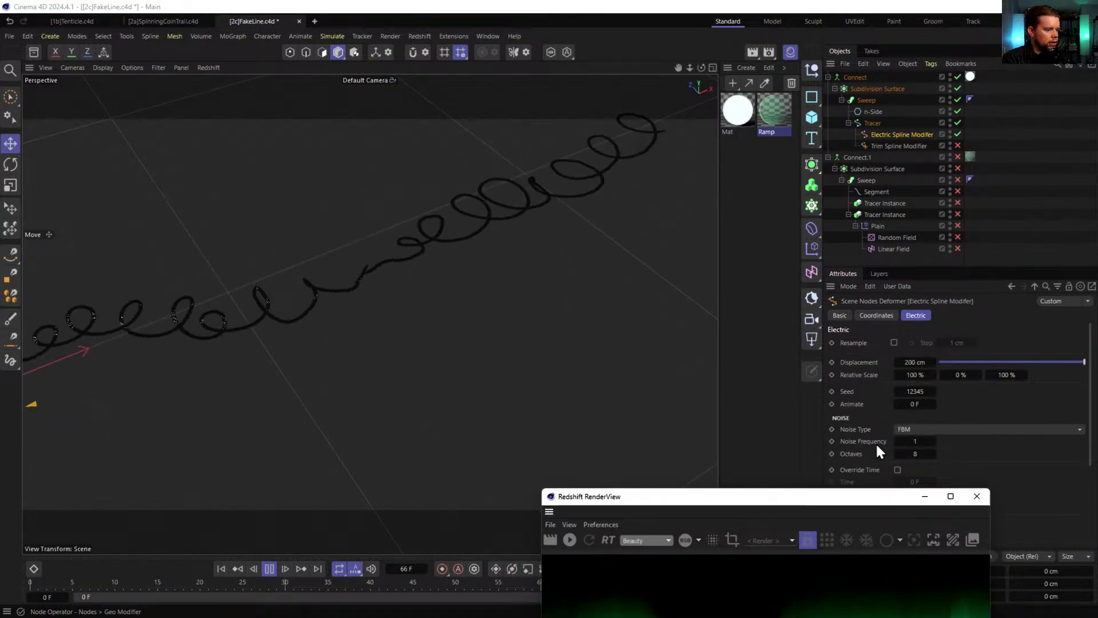
drag(850, 498, 646, 451)
- Try noise frequencies of 0.5 and 0.1 on the Electric Spline Modifier, then reset the frequency to 1
scroll(852, 431, down, 5)
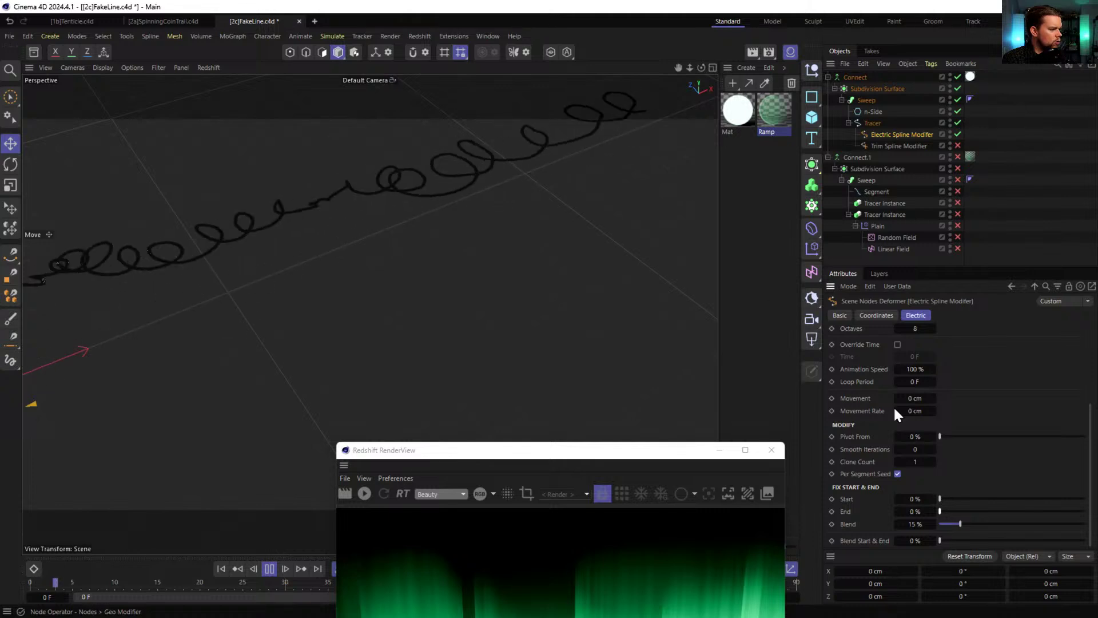
scroll(884, 424, up, 5)
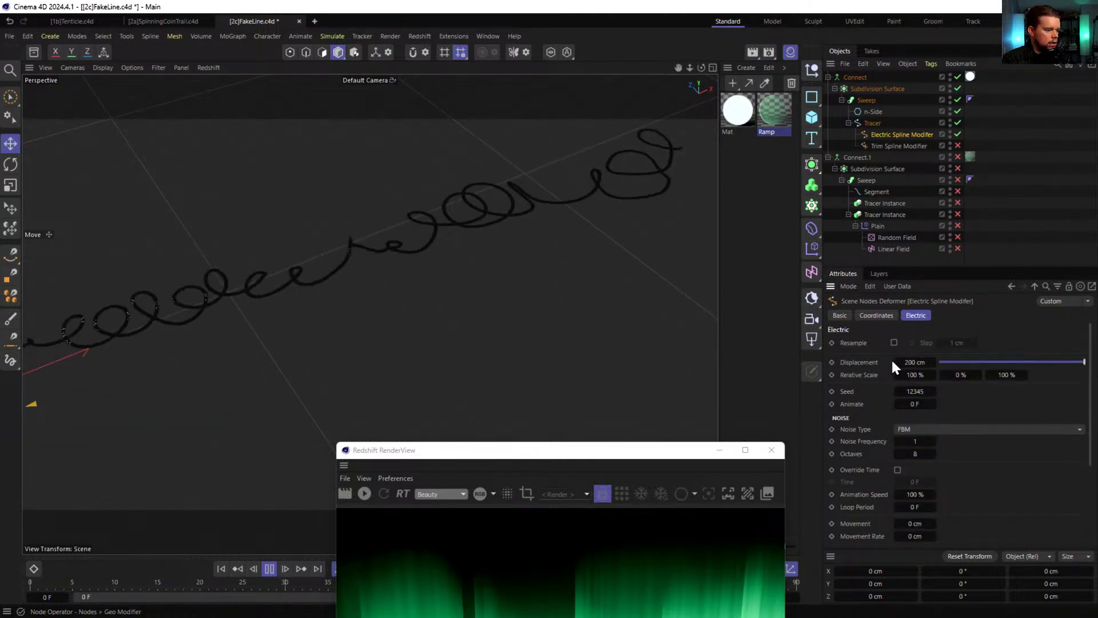
click(915, 441)
text(.5)
key(Return)
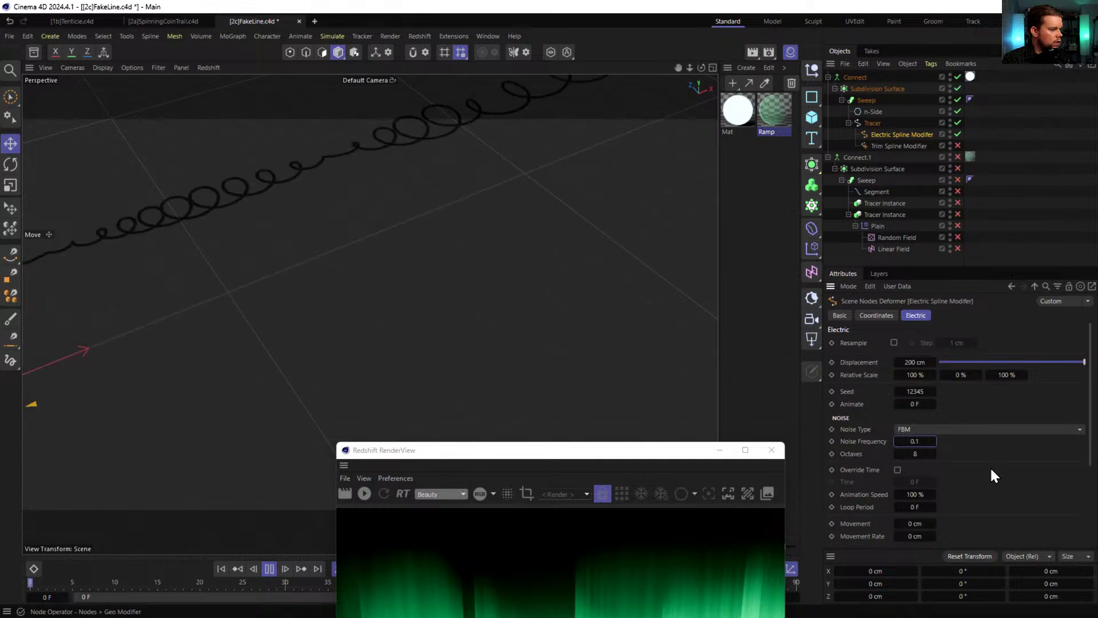
right_click(936, 441)
click(904, 439)
right_click(933, 441)
- Set the Electric Spline Modifier's animation speed to 11 % and its noise type to Perlin
double_click(920, 495)
text(11)
key(Return)
double_click(922, 495)
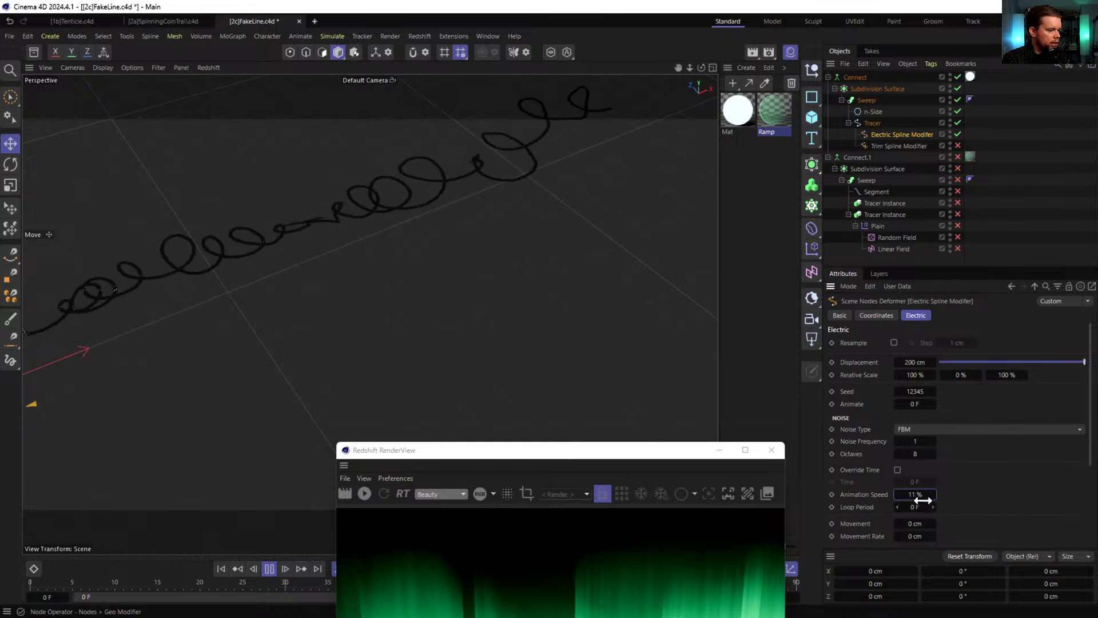
click(927, 430)
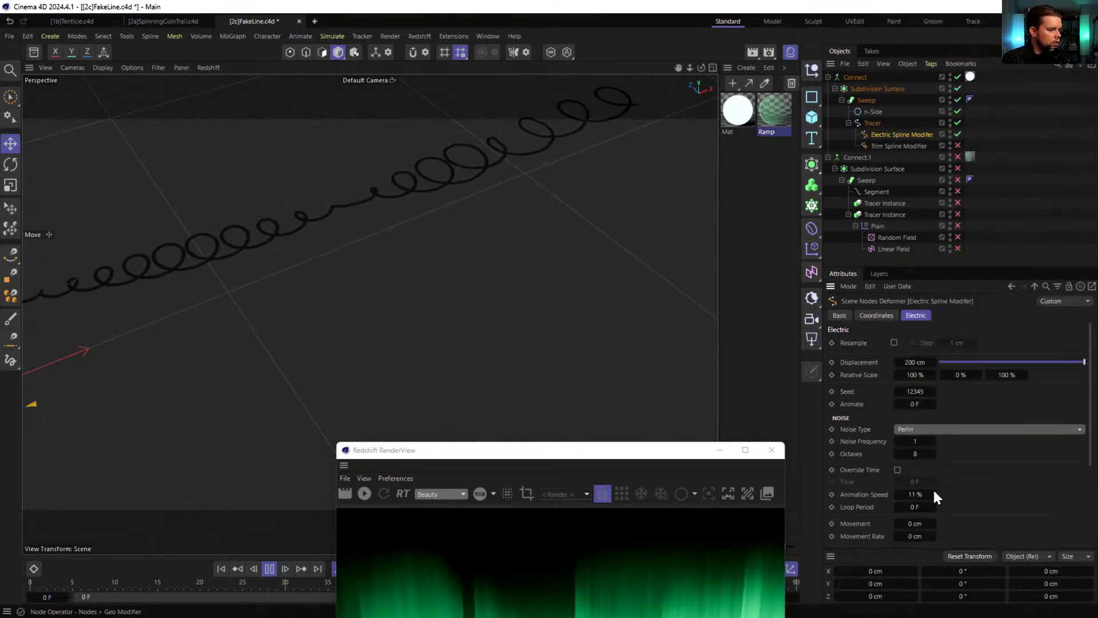
click(928, 430)
- Try a noise frequency of 5 on the Electric Spline Modifier, and settle on 11
click(919, 442)
text(5)
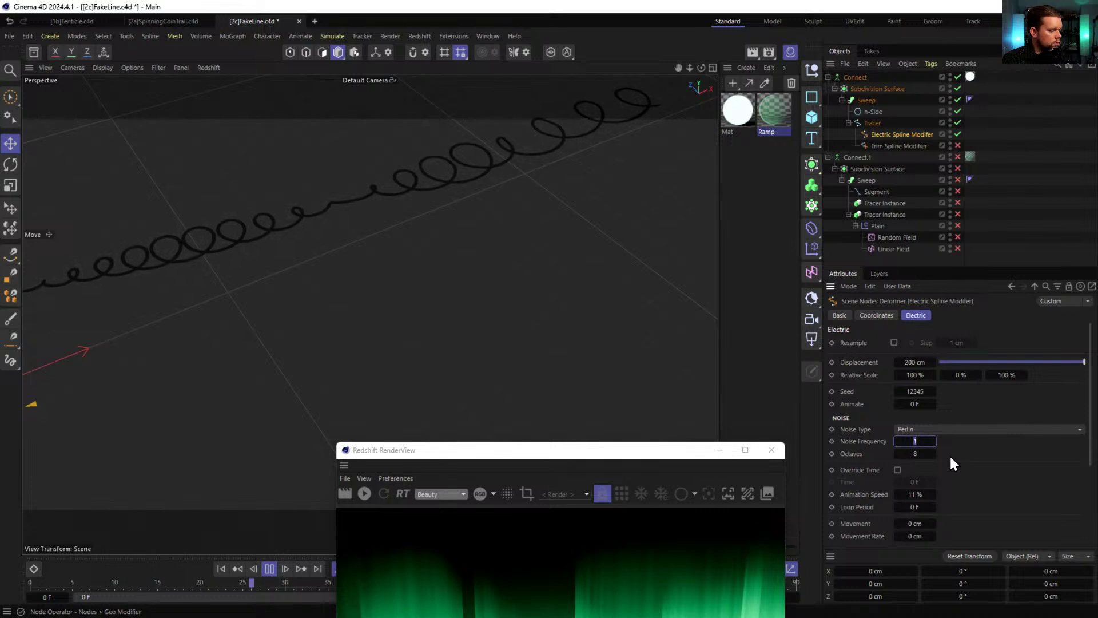
key(Return)
text(11)
key(Return)
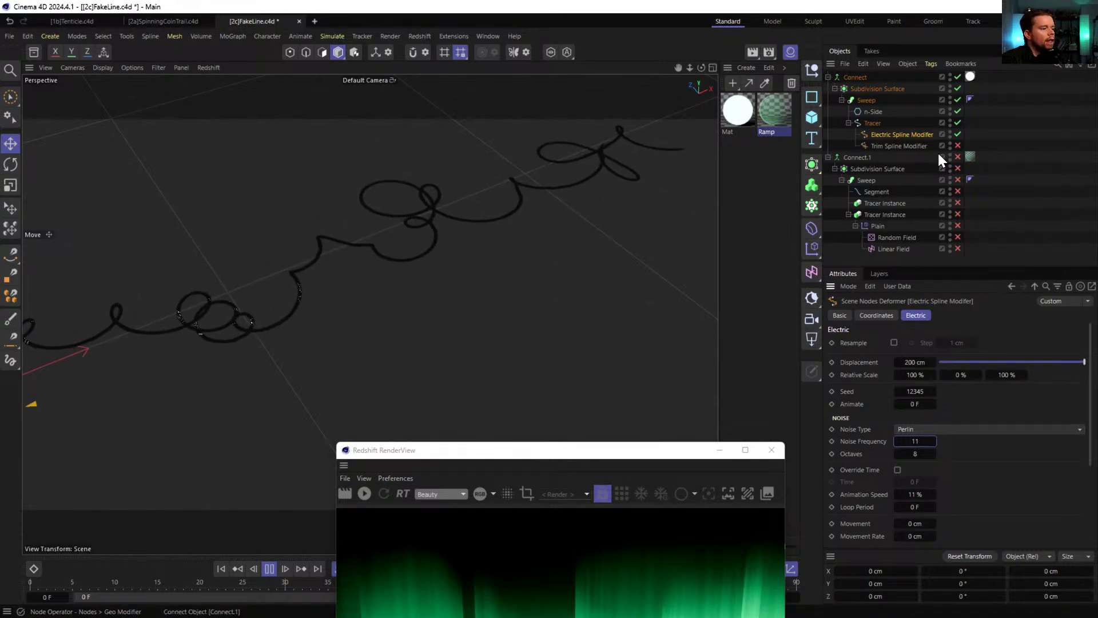
- Re-enable the Connect.1 ribbon group, frame the whole trail, and stop the playback at frame 49
ctrl+click(958, 157)
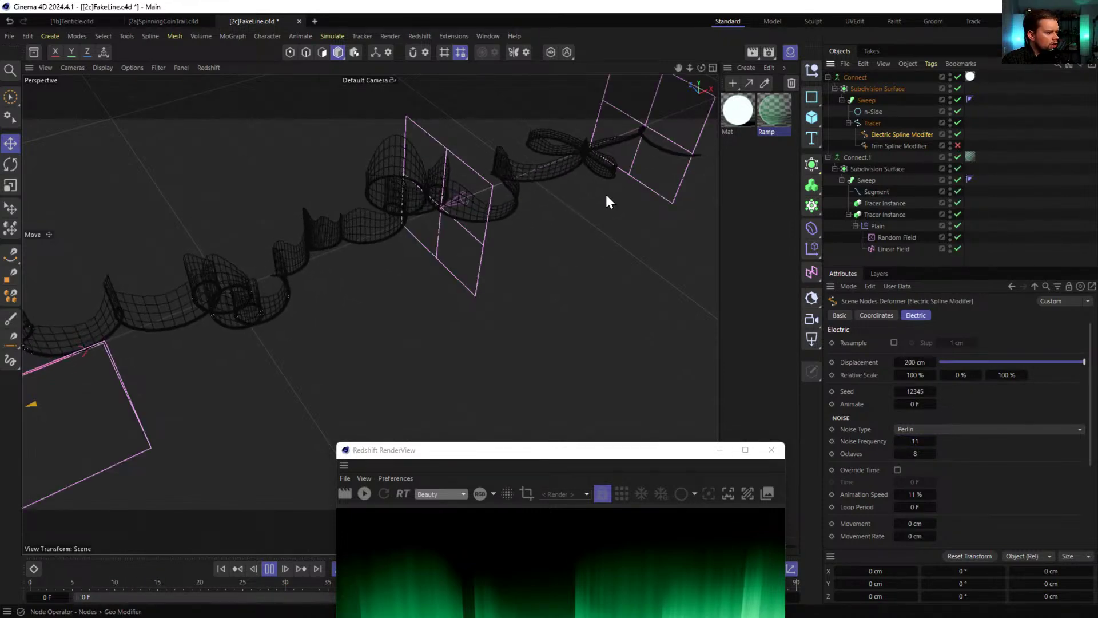
alt+drag(428, 170, 269, 238)
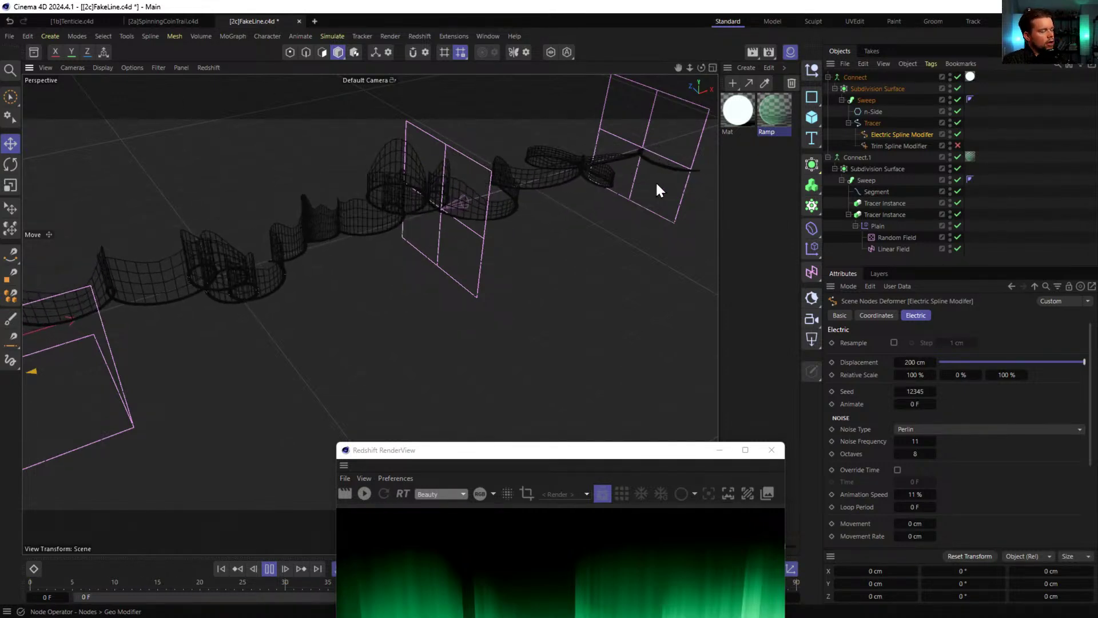
click(874, 123)
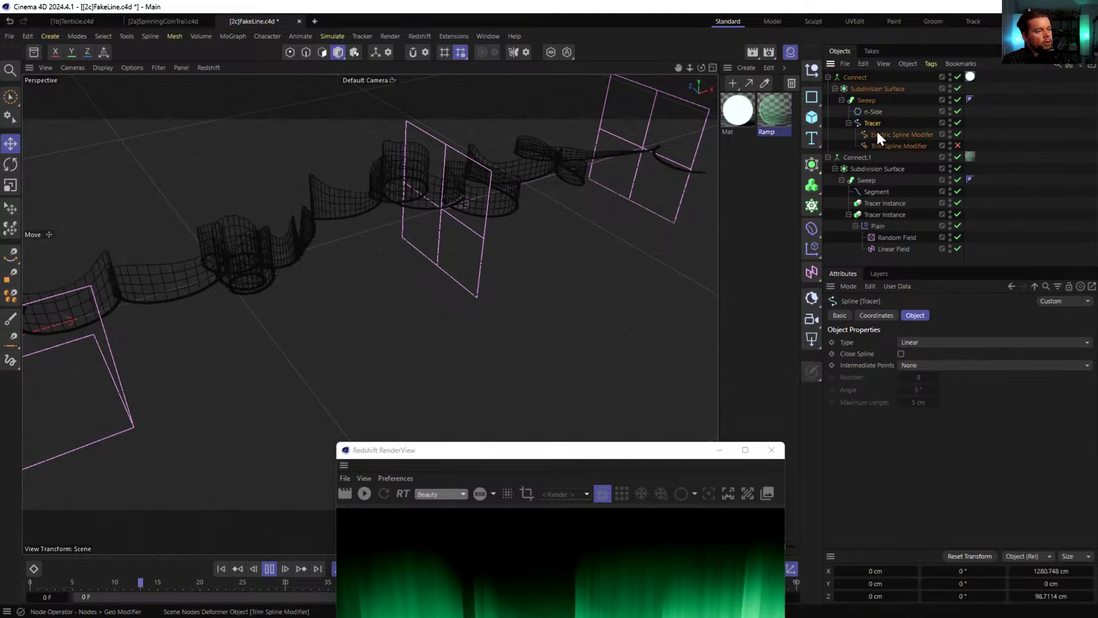
alt+drag(376, 212, 319, 287)
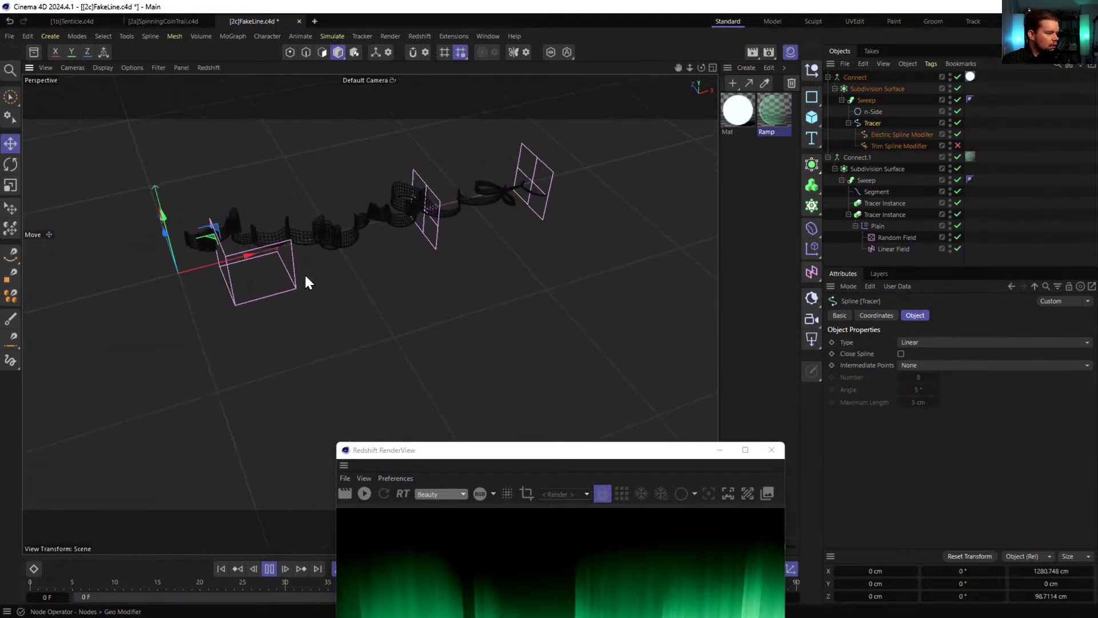
scroll(268, 240, down, 2)
alt+drag(269, 248, 305, 210)
scroll(304, 211, up, 3)
drag(464, 450, 434, 143)
click(267, 568)
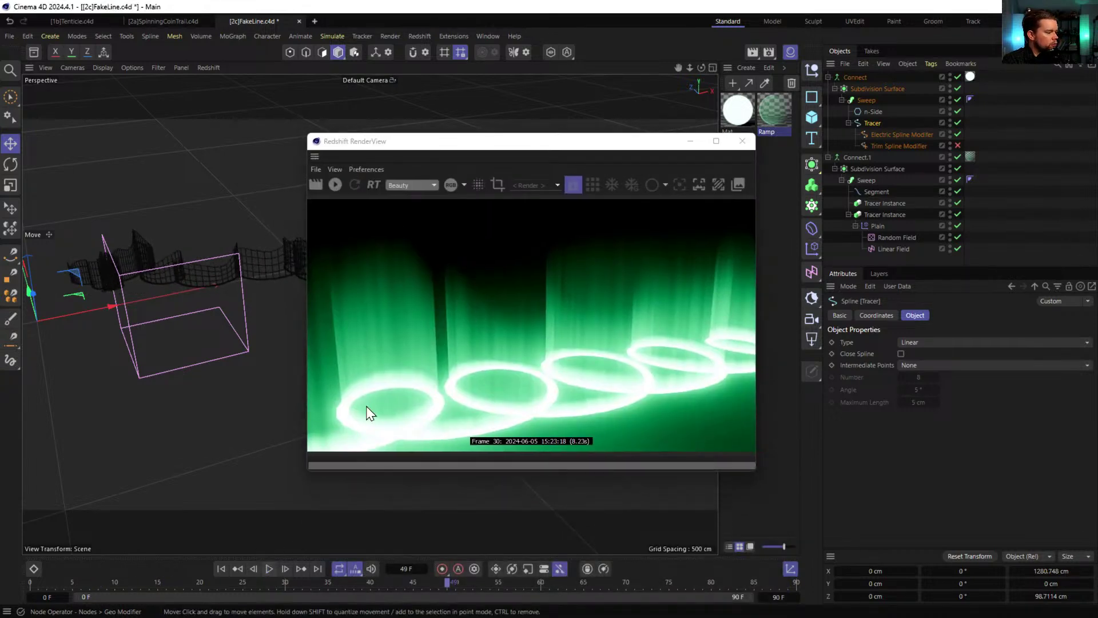
- Start the live Redshift render and examine the distorted glowing trail from several angles
click(335, 184)
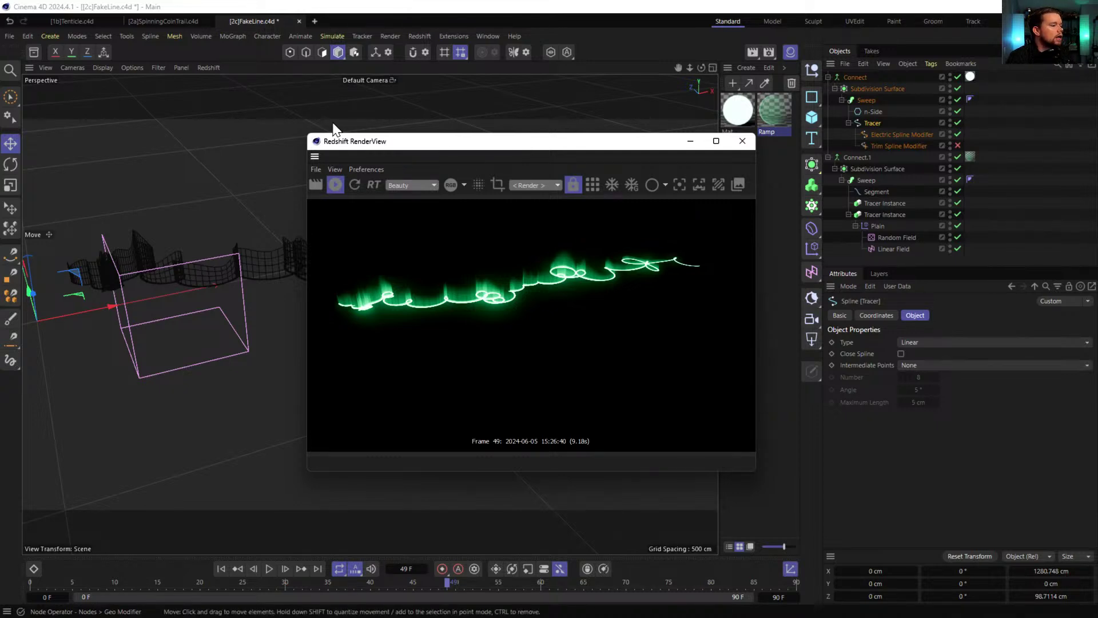
drag(417, 146, 540, 164)
alt+drag(315, 206, 302, 231)
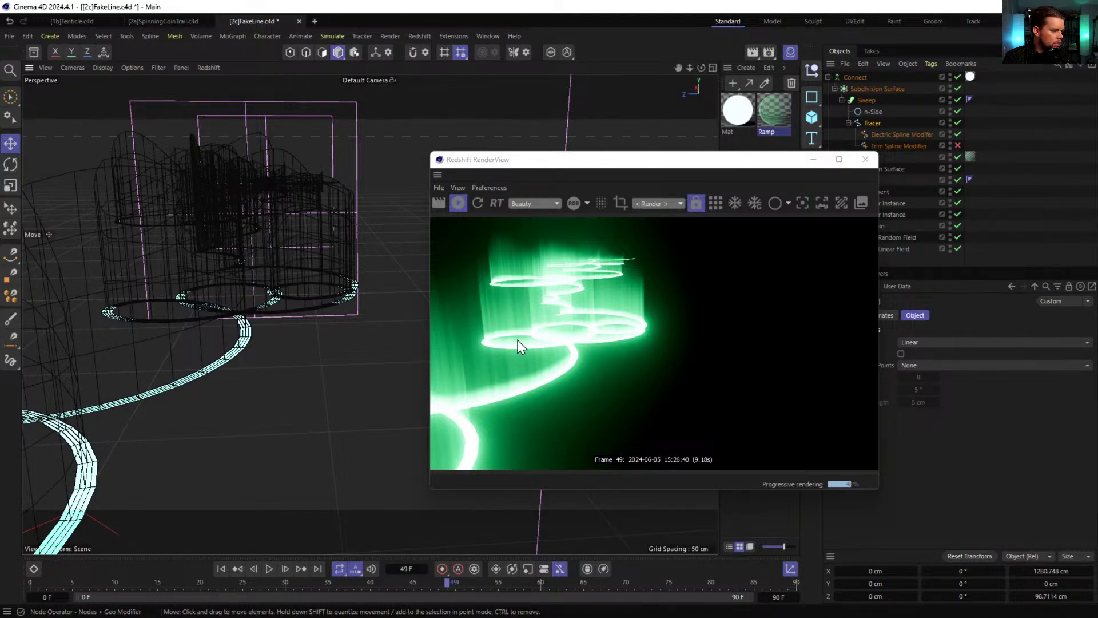
drag(552, 163, 402, 211)
alt+drag(320, 180, 500, 206)
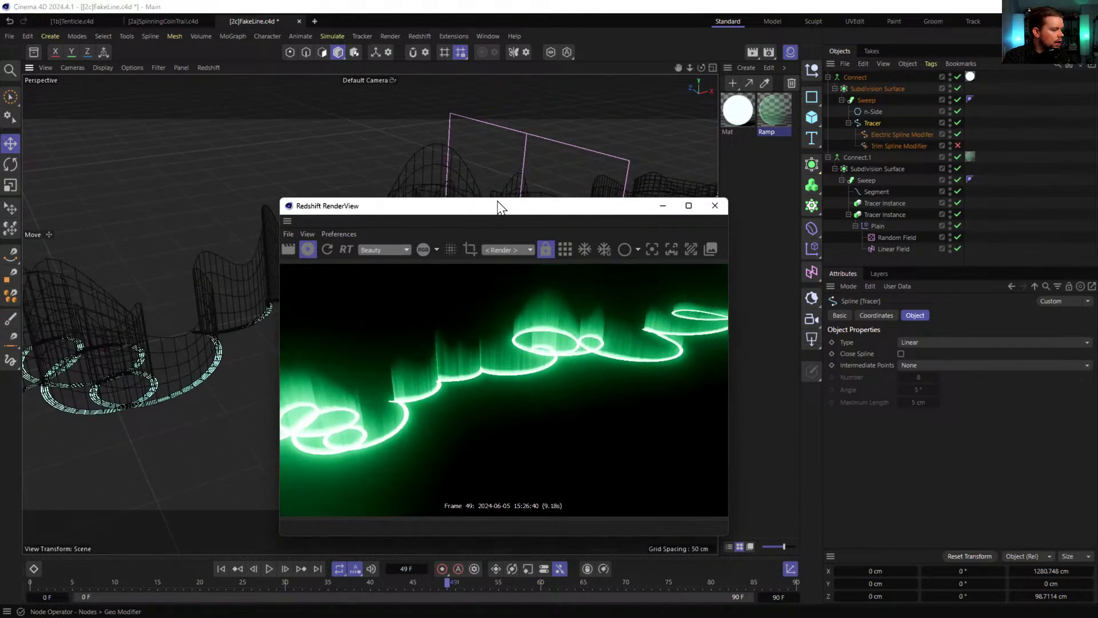
alt+drag(453, 179, 478, 169)
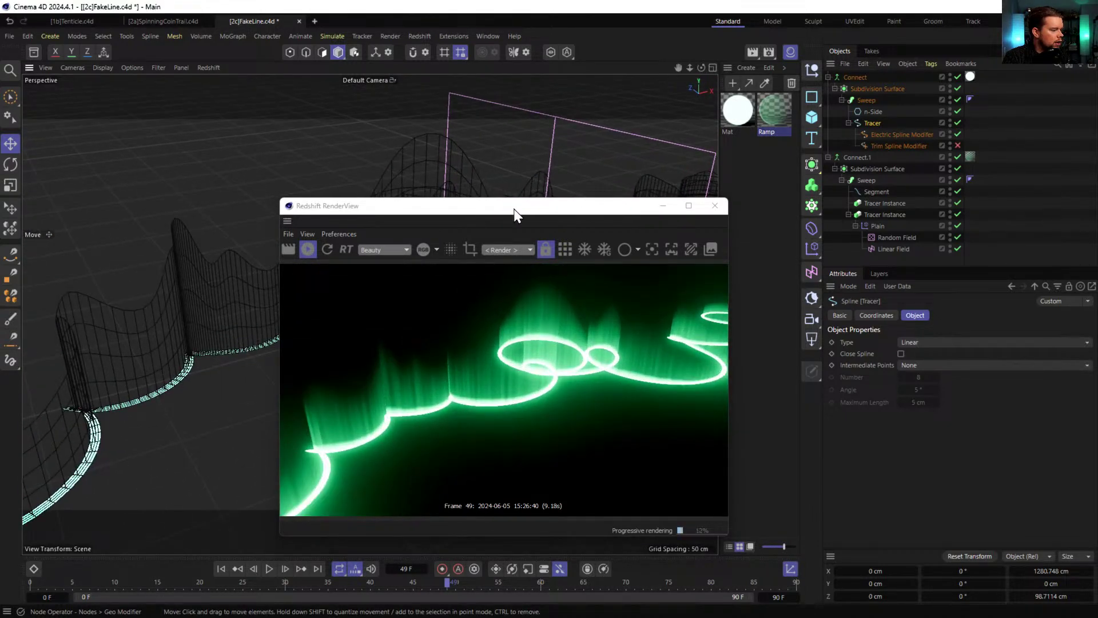
- Save the scene with the distorted trail and stop the live Redshift render
drag(562, 212, 458, 176)
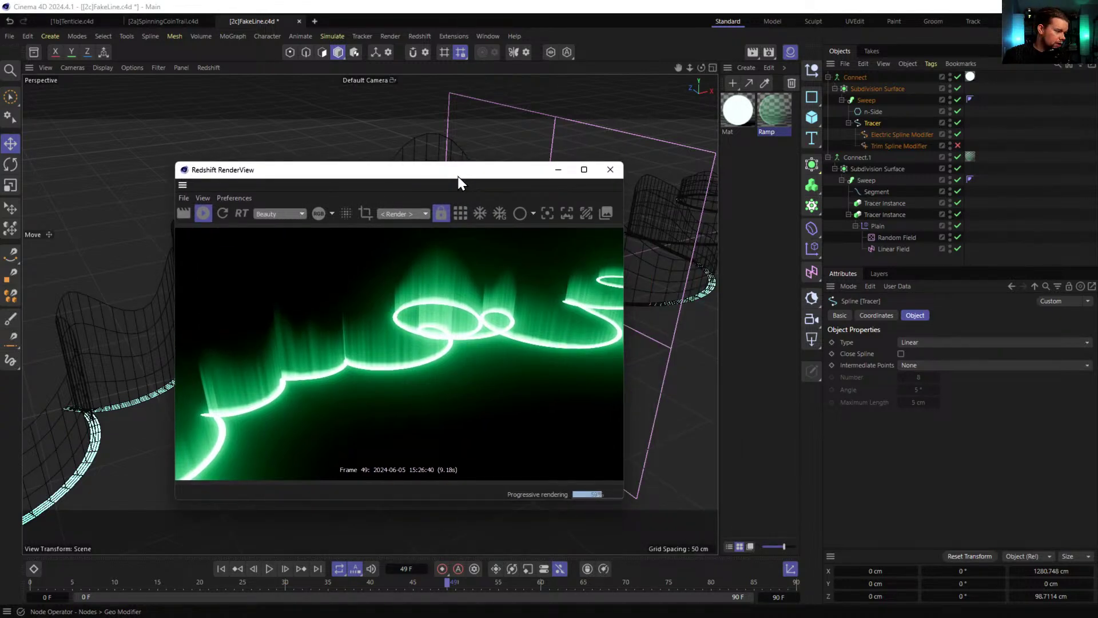
click(629, 64)
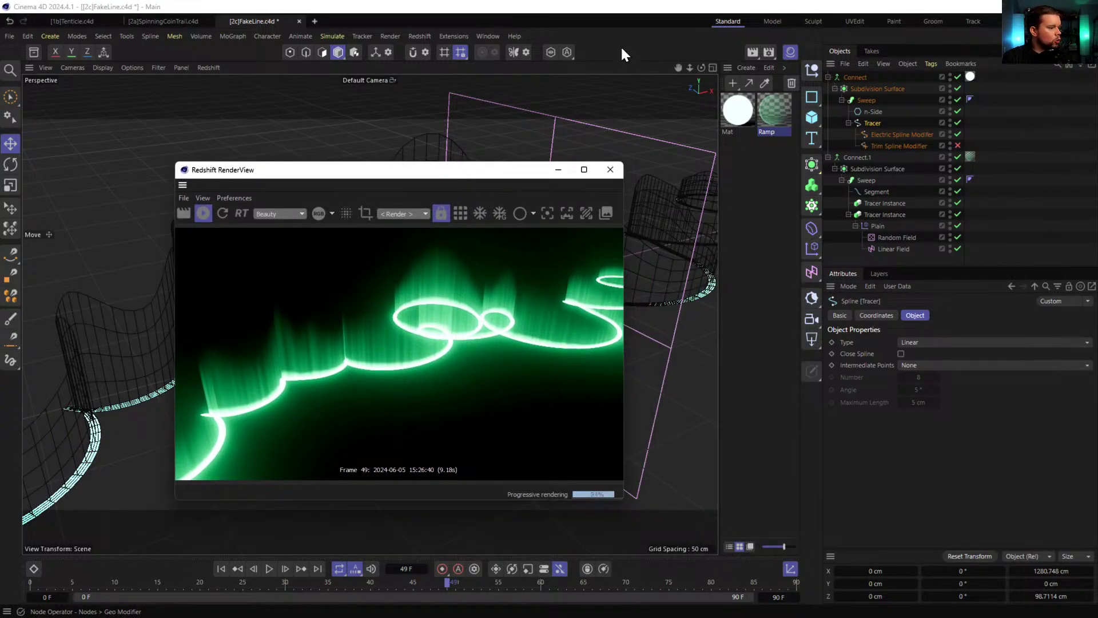
key(ctrl+s)
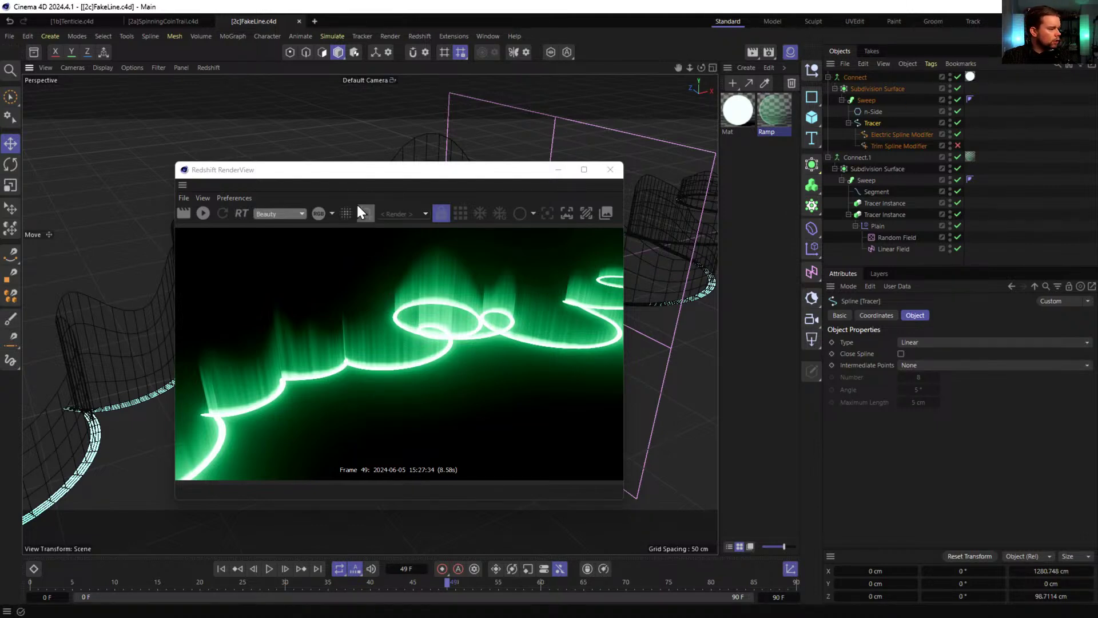
- Add a Plane as a floor under the trail and scale it up to about 12750 cm per side
drag(332, 173, 524, 469)
alt+drag(440, 258, 469, 263)
click(812, 117)
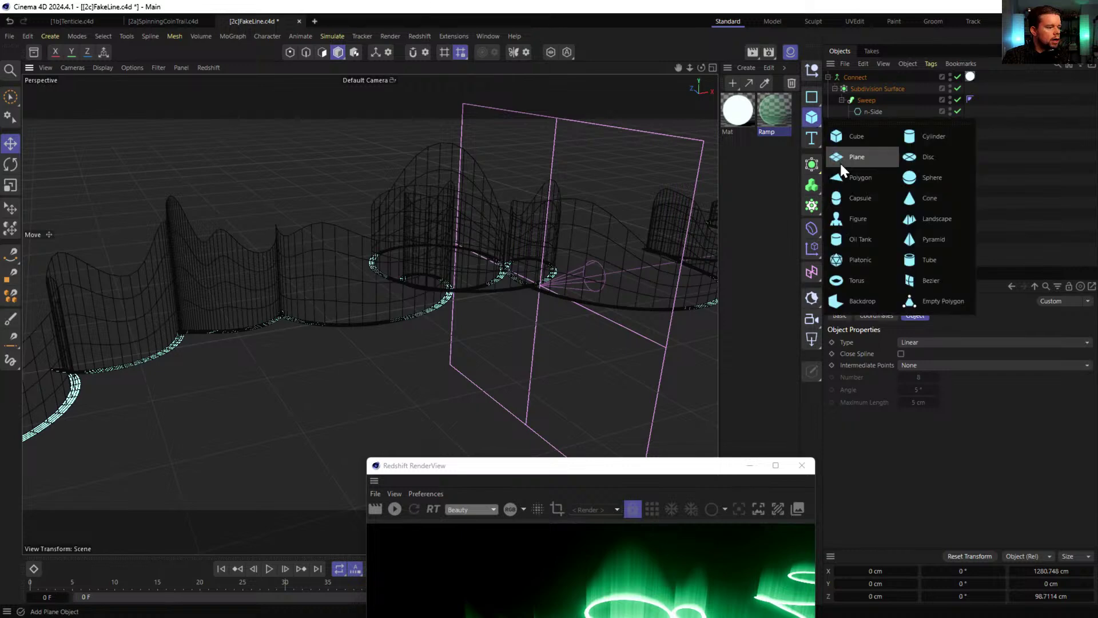
click(880, 164)
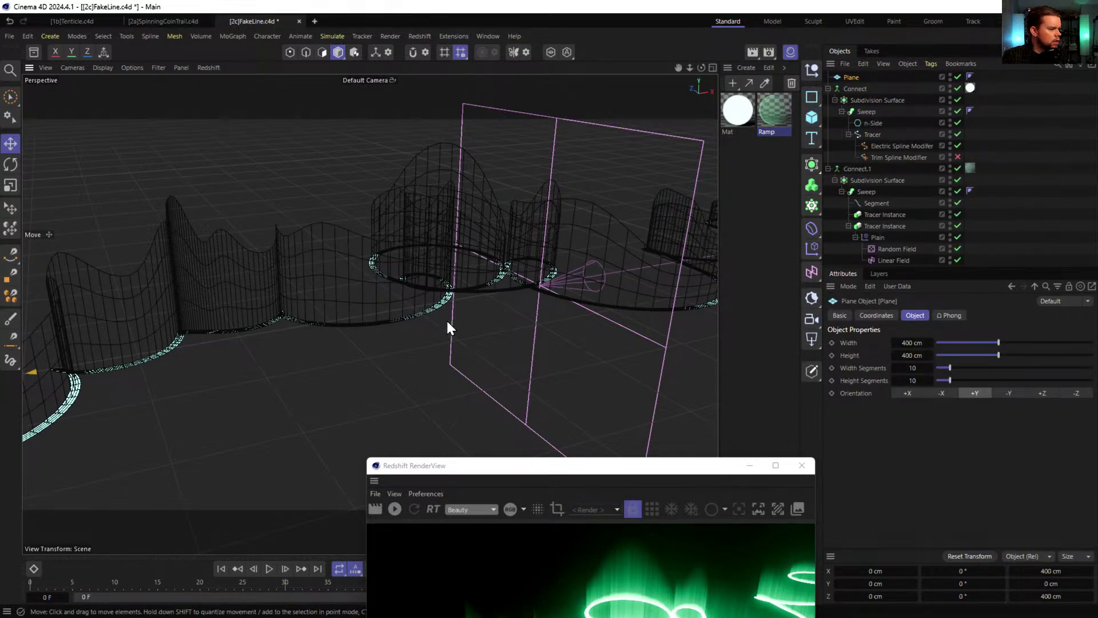
scroll(487, 304, down, 5)
key(t)
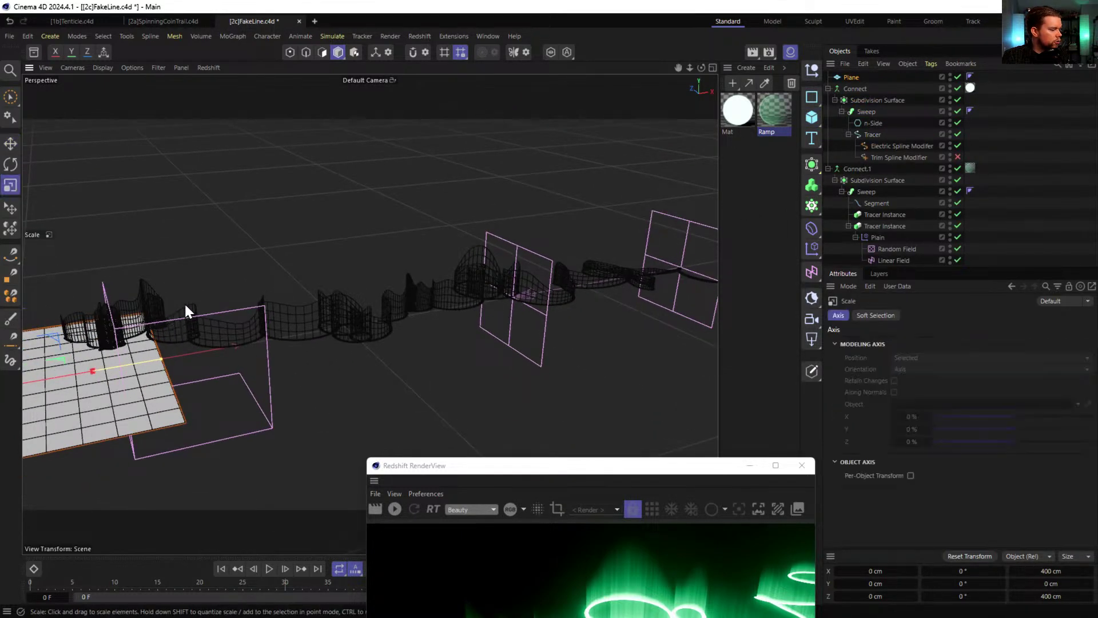
drag(184, 301, 203, 435)
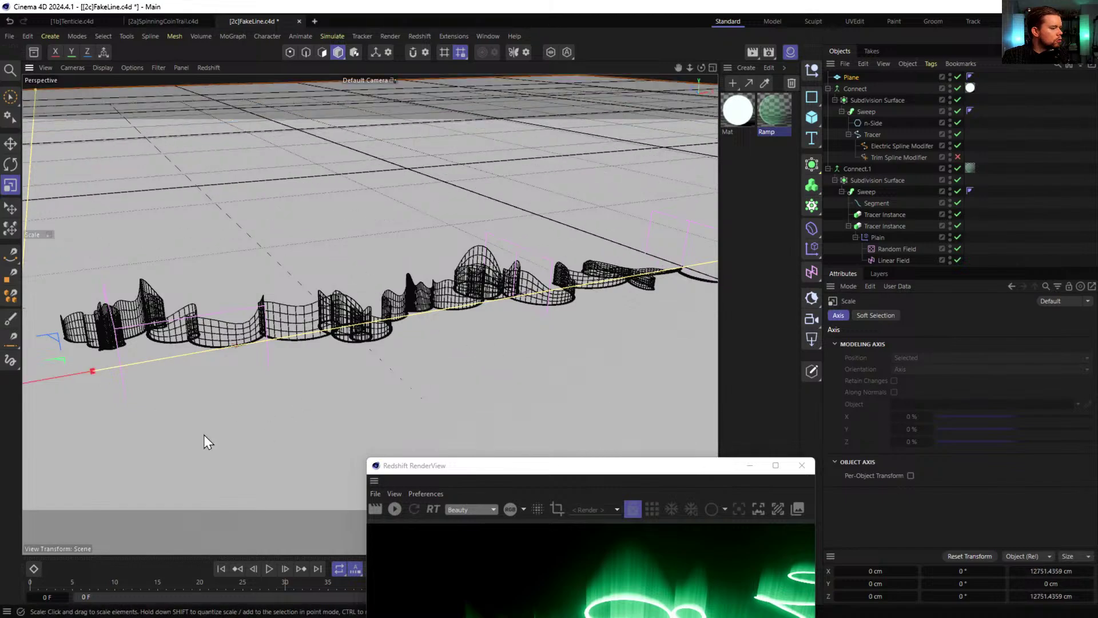
- Nudge the floor plane vertically to a Y position of about 0.58 cm
alt+middle_drag(180, 373, 544, 303)
key(e)
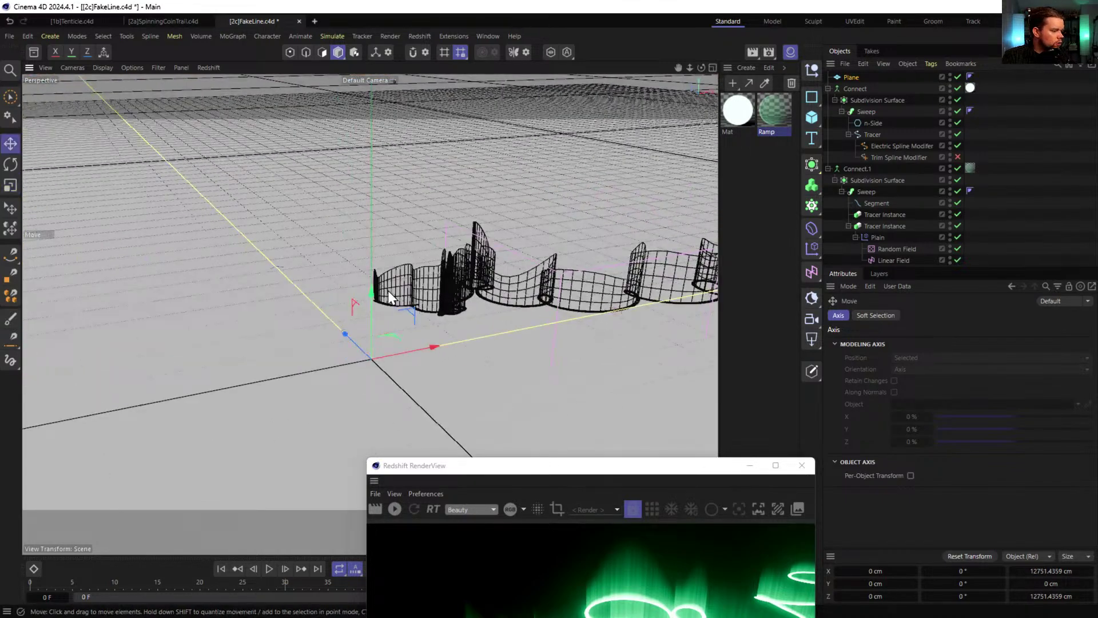
drag(373, 298, 373, 293)
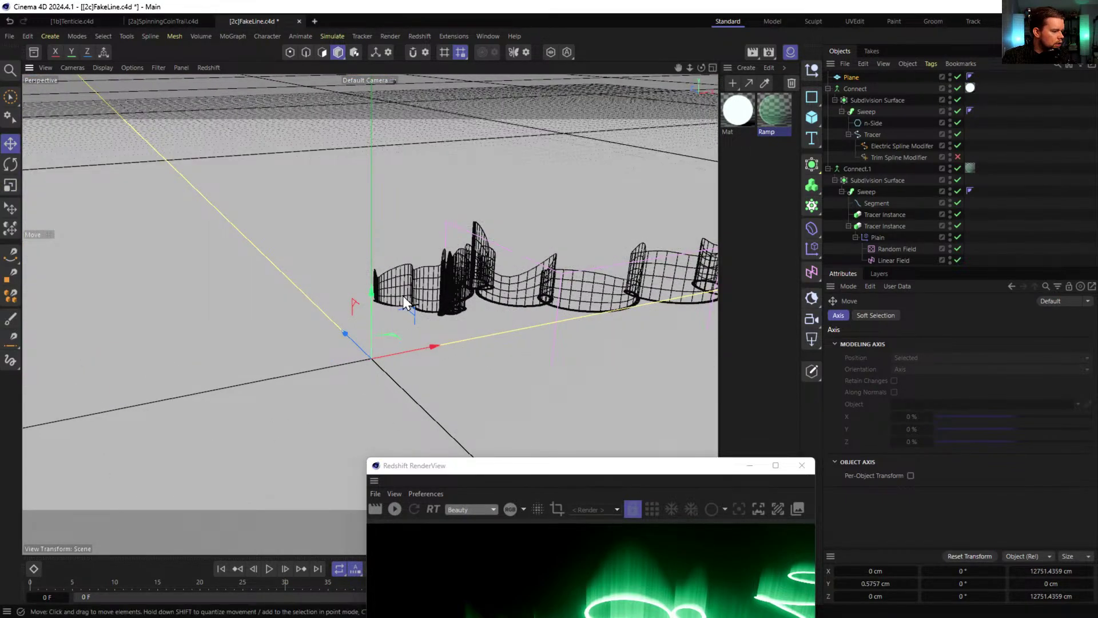
- Frame the trail on the floor plane and start the live Redshift render to check it
alt+middle_drag(575, 332, 204, 356)
drag(550, 466, 328, 115)
click(187, 153)
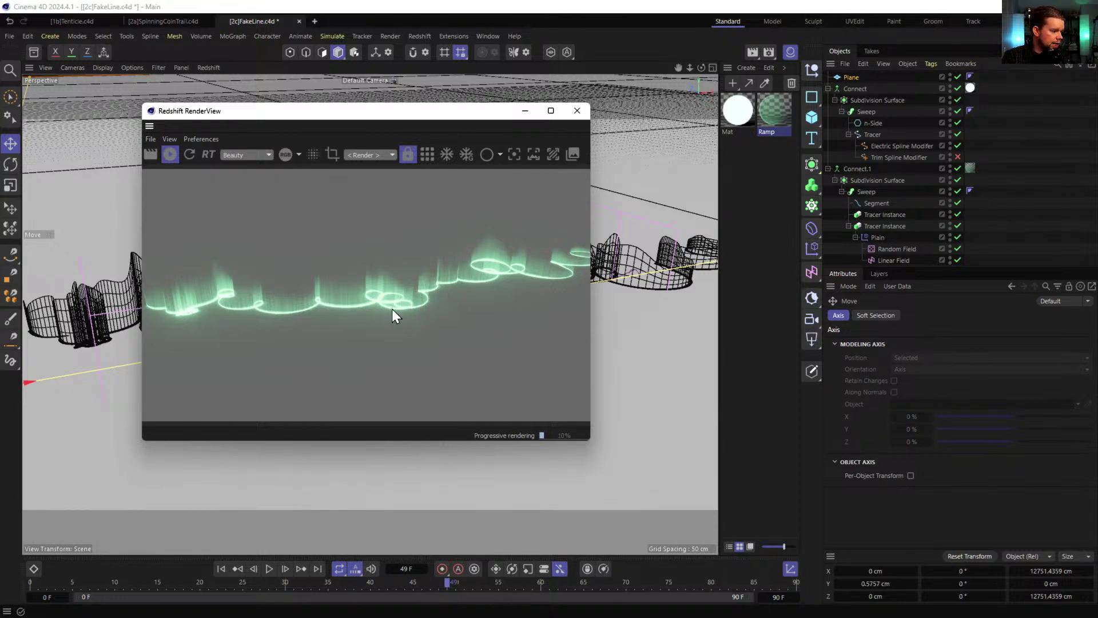
drag(377, 122, 318, 82)
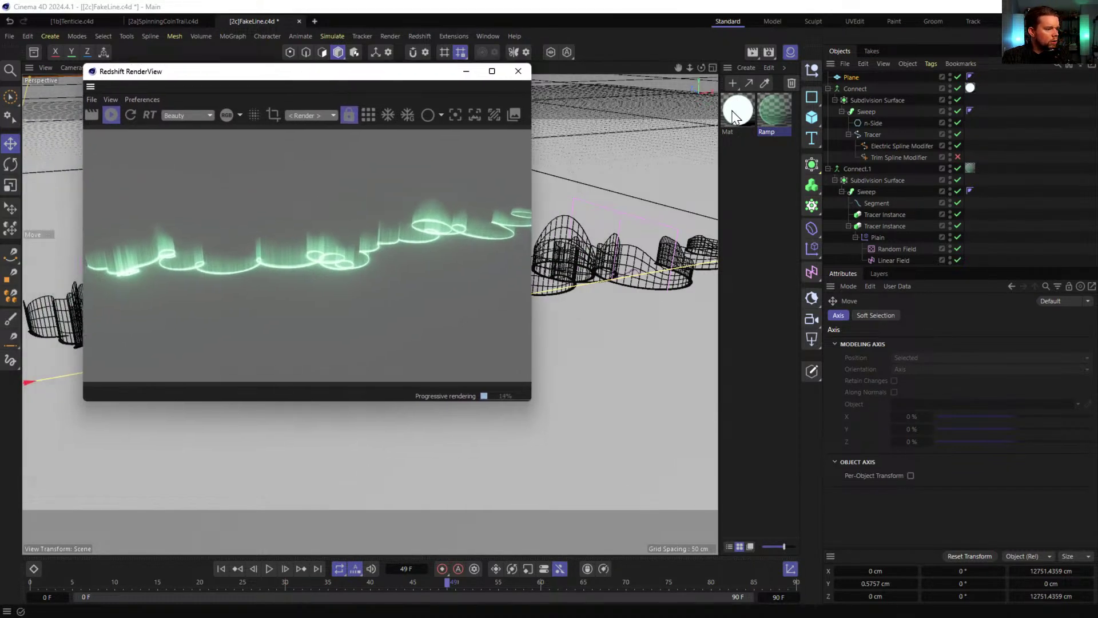
- Create a new Redshift Standard material, assign it to the floor Plane, and open its node graph
double_click(763, 169)
drag(736, 115, 853, 78)
double_click(748, 113)
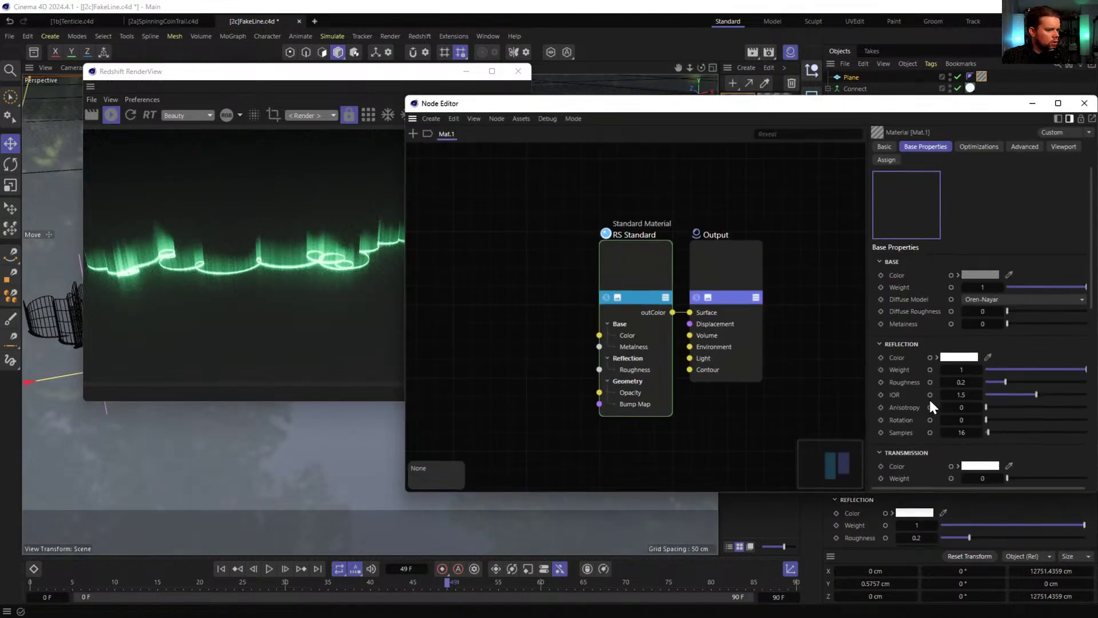
- Set the floor material's base weight to 0 and its reflection roughness to about 0.064
drag(982, 286, 940, 301)
drag(1005, 382, 992, 386)
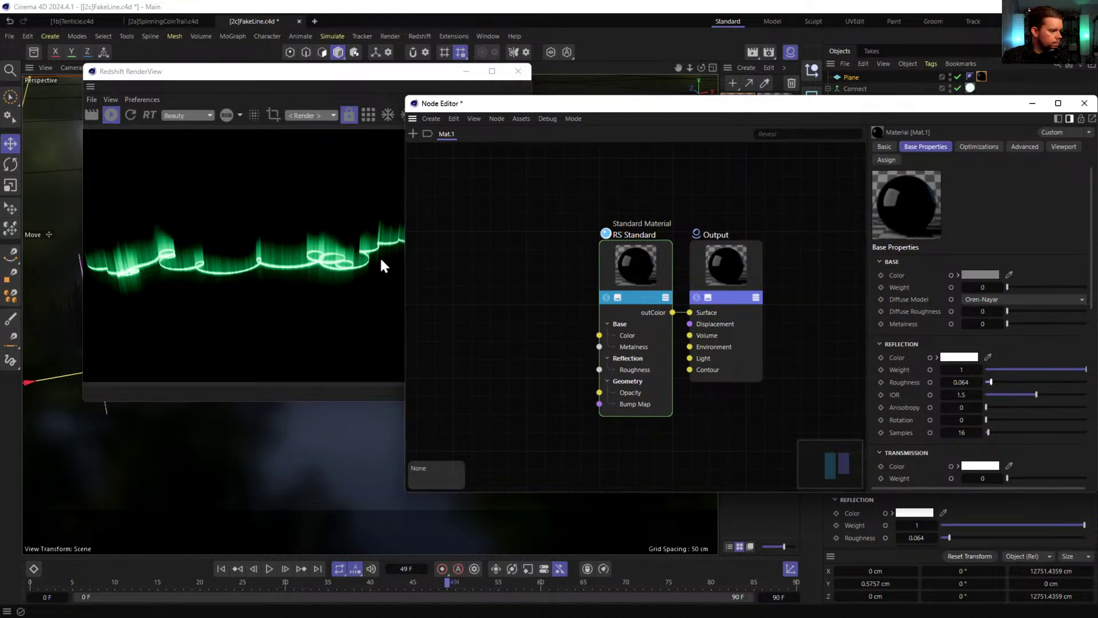
- Clear the Node Editor away from the render view and restart the live render on a closer view of the trail
drag(497, 119, 575, 293)
alt+right_drag(599, 272, 706, 252)
click(131, 115)
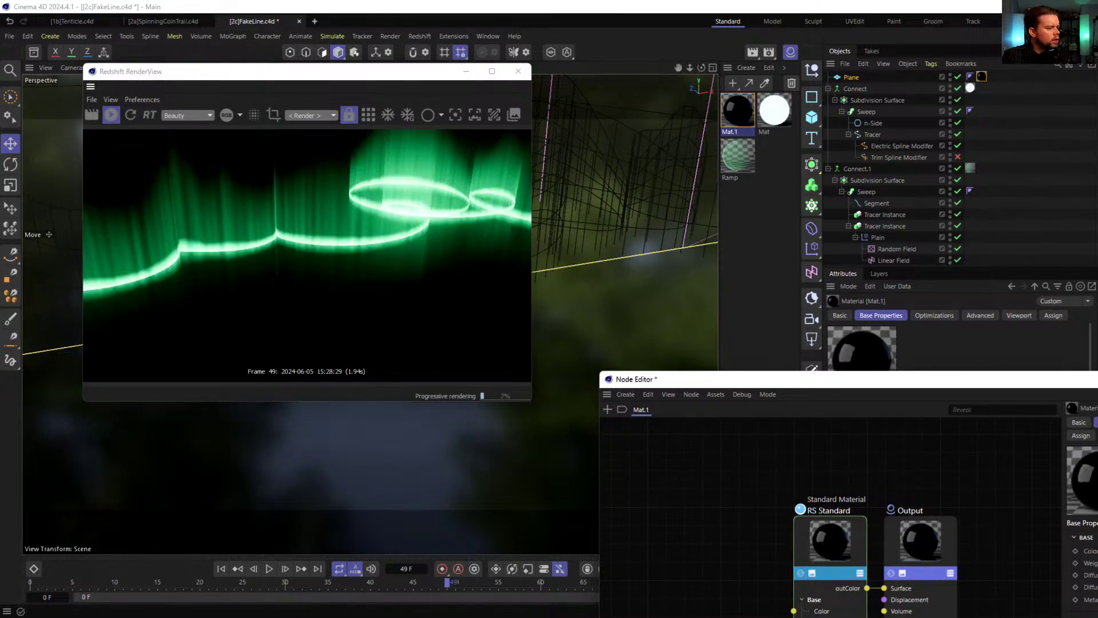
drag(748, 383, 353, 354)
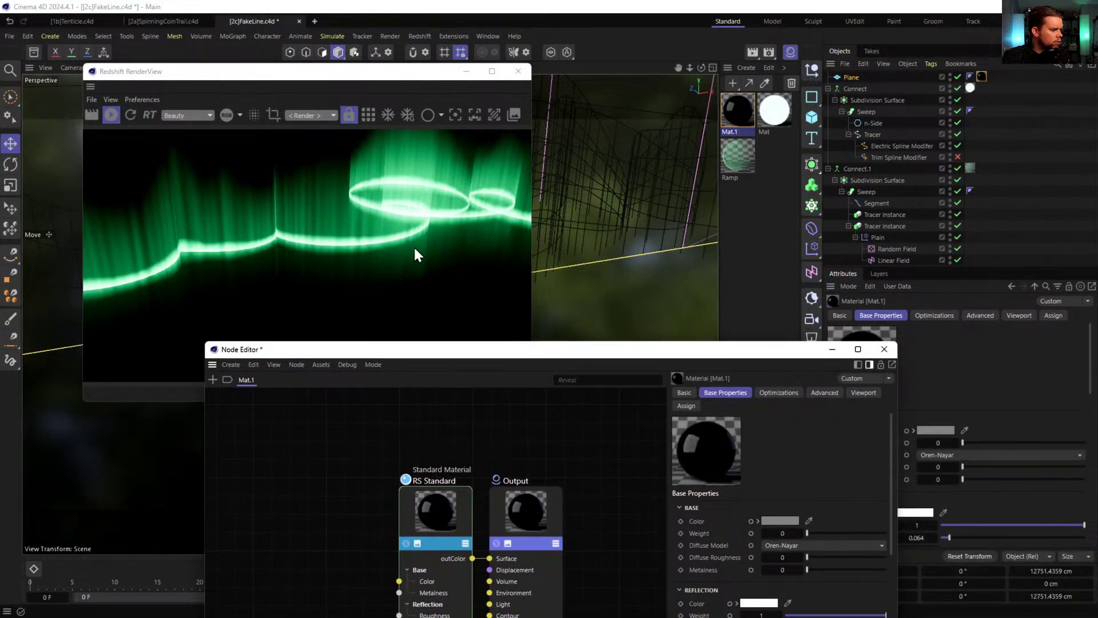
- Lower the floor Plane slightly beneath the trail to a Y position of about -0.37 cm
click(852, 77)
alt+right_drag(668, 243, 593, 282)
alt+drag(626, 268, 558, 261)
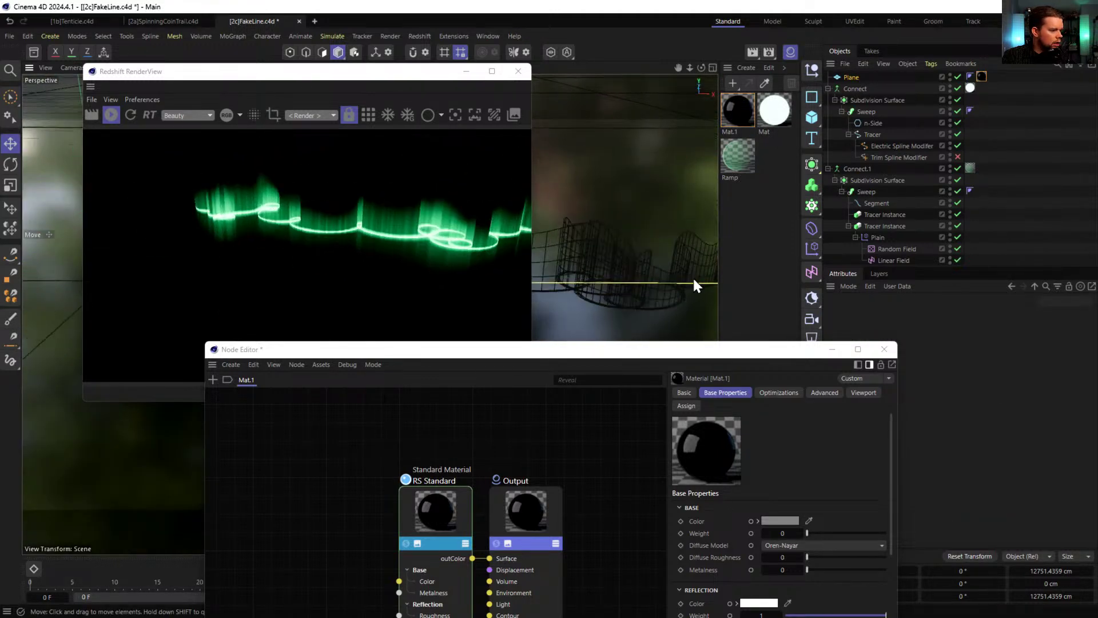
alt+middle_drag(613, 273, 709, 276)
alt+middle_drag(541, 294, 658, 286)
alt+middle_drag(567, 273, 641, 267)
drag(614, 213, 613, 216)
alt+right_drag(653, 229, 720, 225)
alt+middle_drag(656, 265, 671, 196)
drag(582, 165, 583, 159)
alt+drag(635, 192, 635, 127)
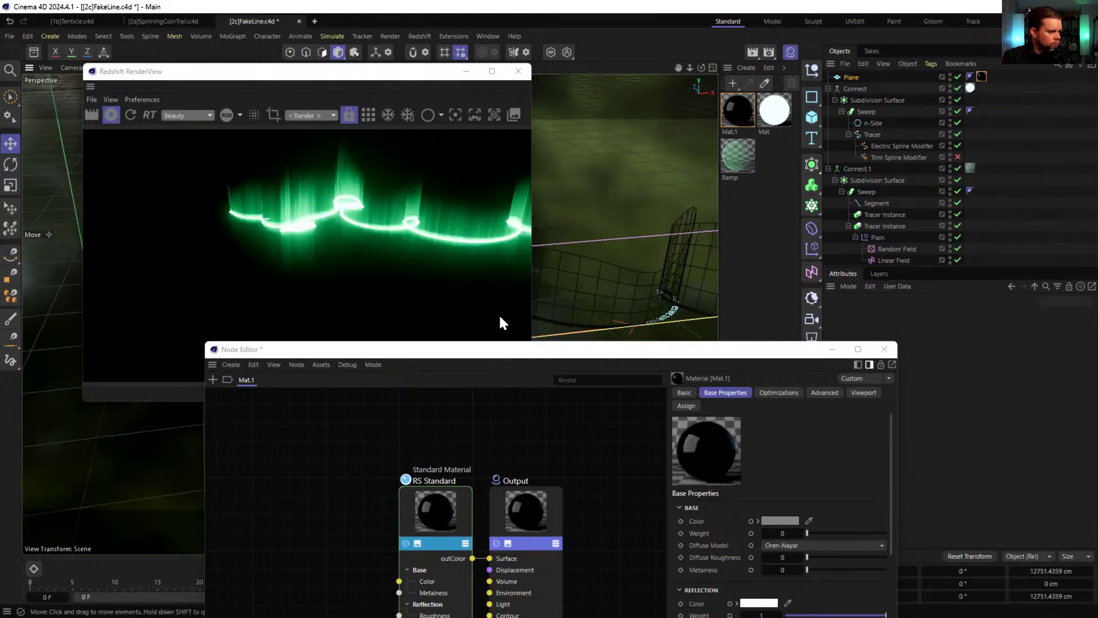
- Raise the floor material's reflection roughness to about 0.249 while checking the reflection close up
alt+right_drag(637, 310, 695, 263)
alt+drag(682, 294, 650, 366)
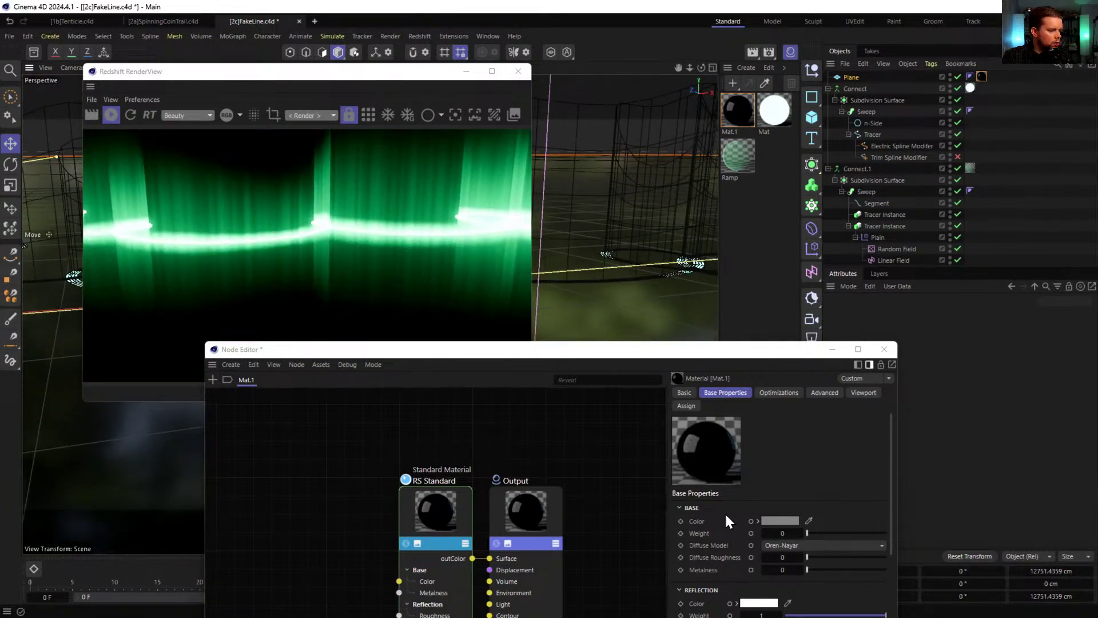
scroll(732, 525, down, 5)
scroll(715, 489, up, 2)
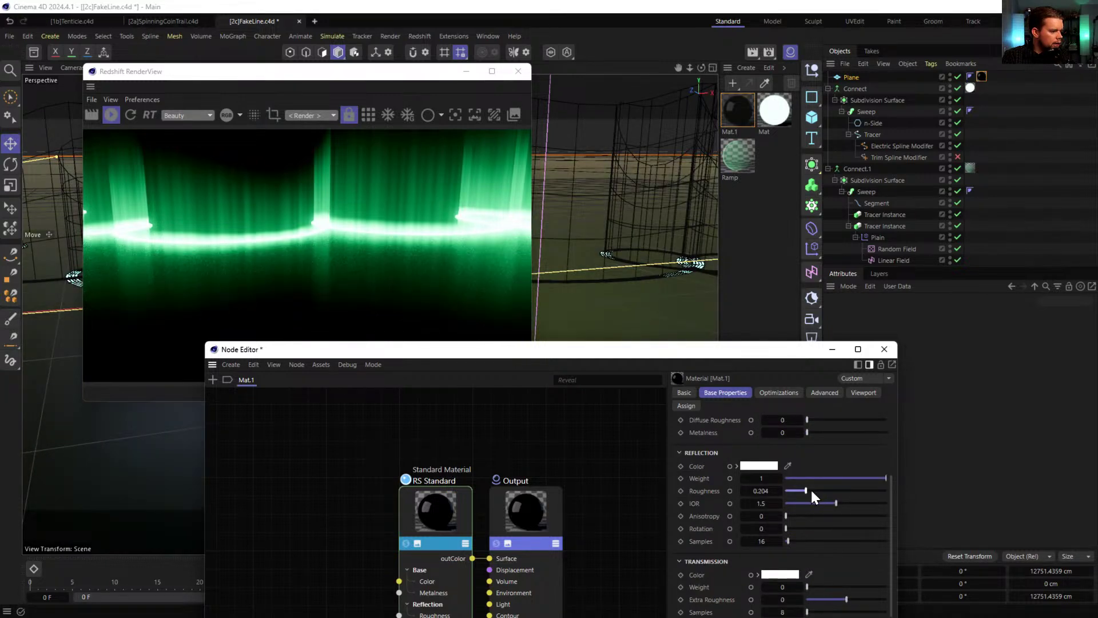
mouse_move(817, 491)
mouse_down()
mouse_move(835, 491)
mouse_move(810, 491)
mouse_up()
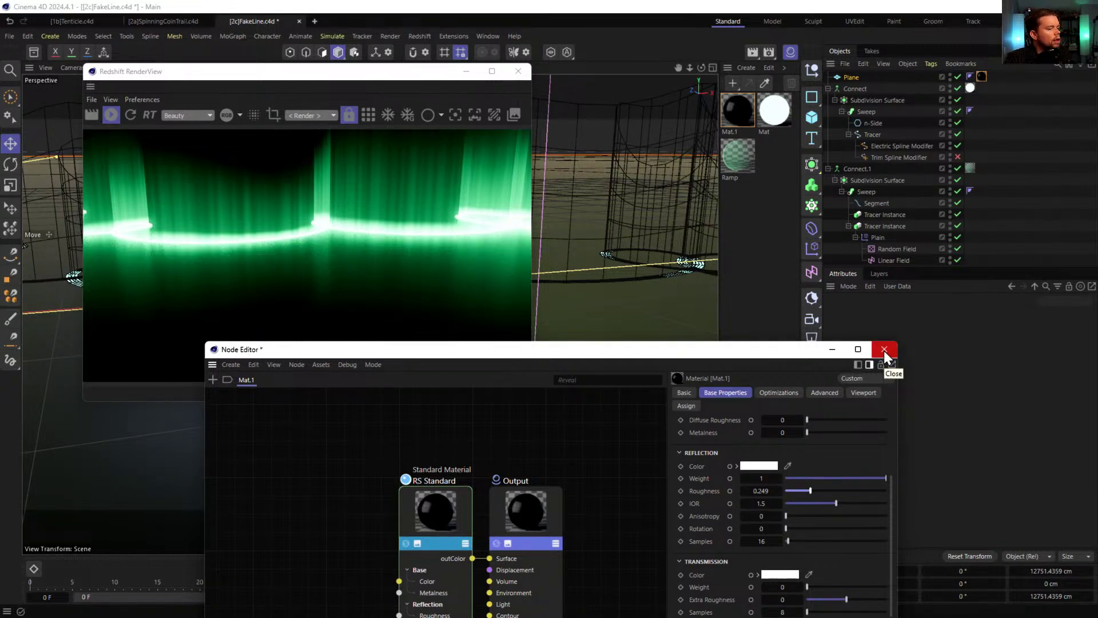
- Open the Ramp material's RS Standard node and set its emission weight to 15
double_click(746, 155)
drag(764, 354, 670, 196)
click(410, 343)
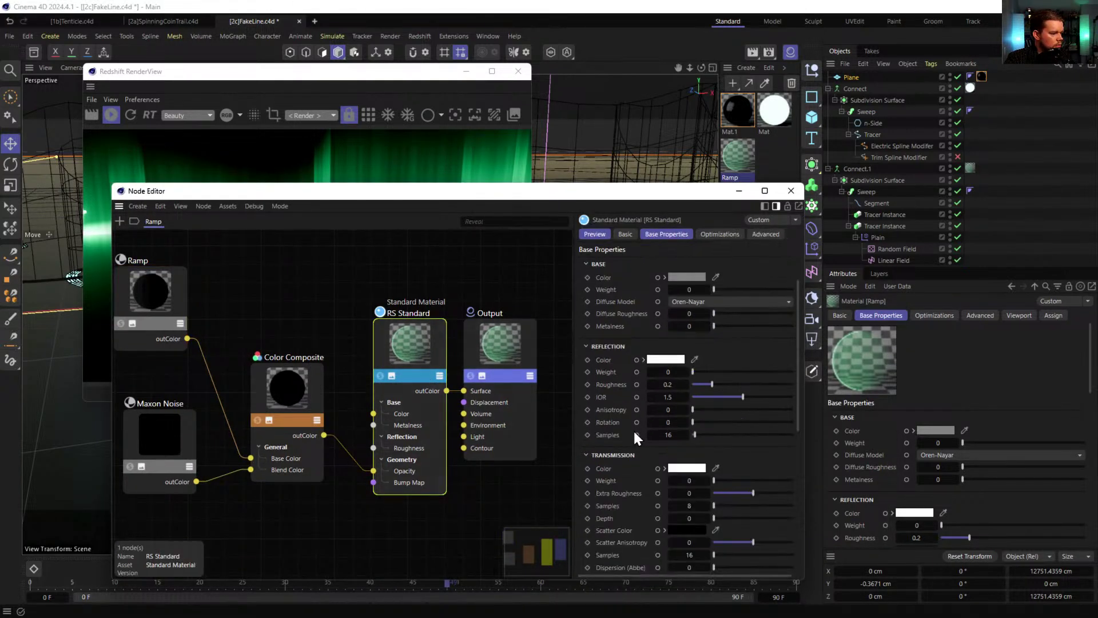
scroll(636, 429, down, 10)
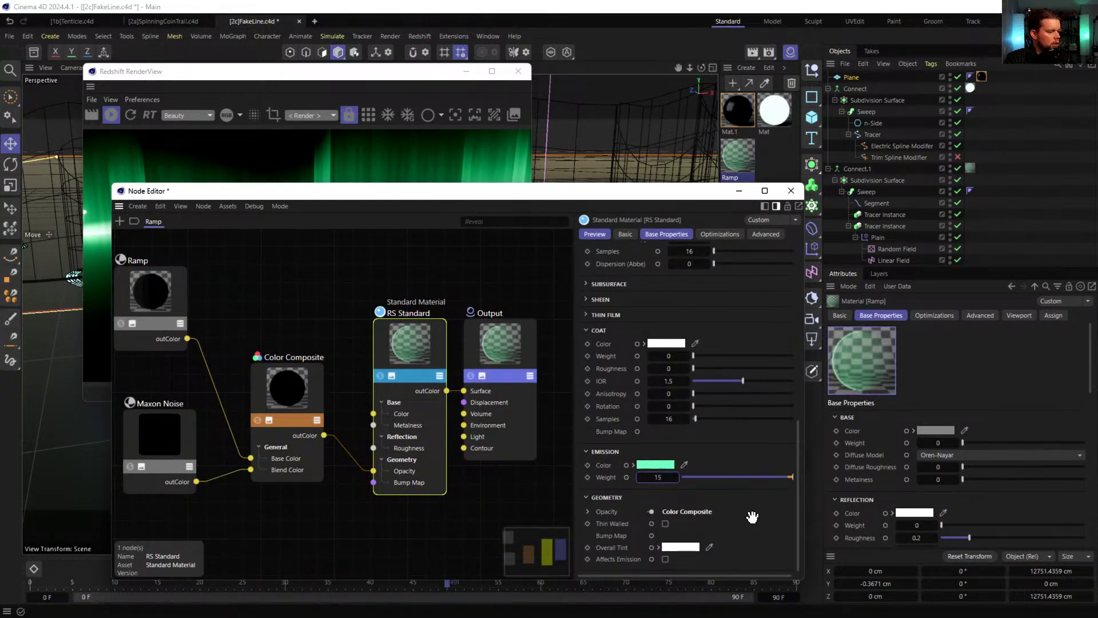
key(Return)
drag(405, 198, 762, 175)
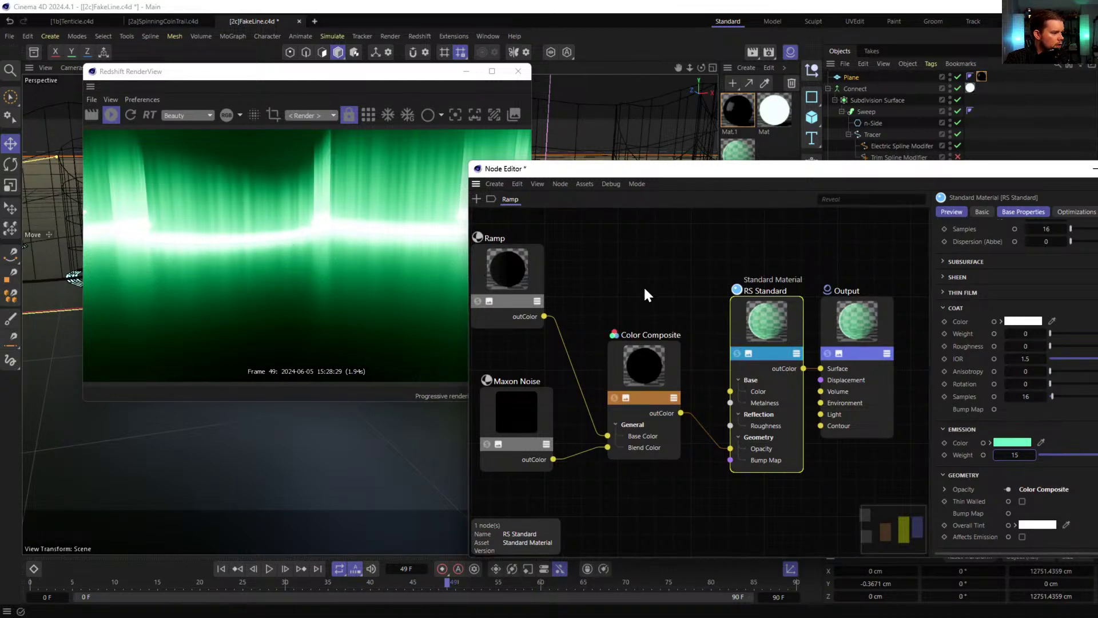
- Set the emission weight of the line's Mat material to 15 and uncover the render view
drag(645, 172, 597, 262)
click(776, 123)
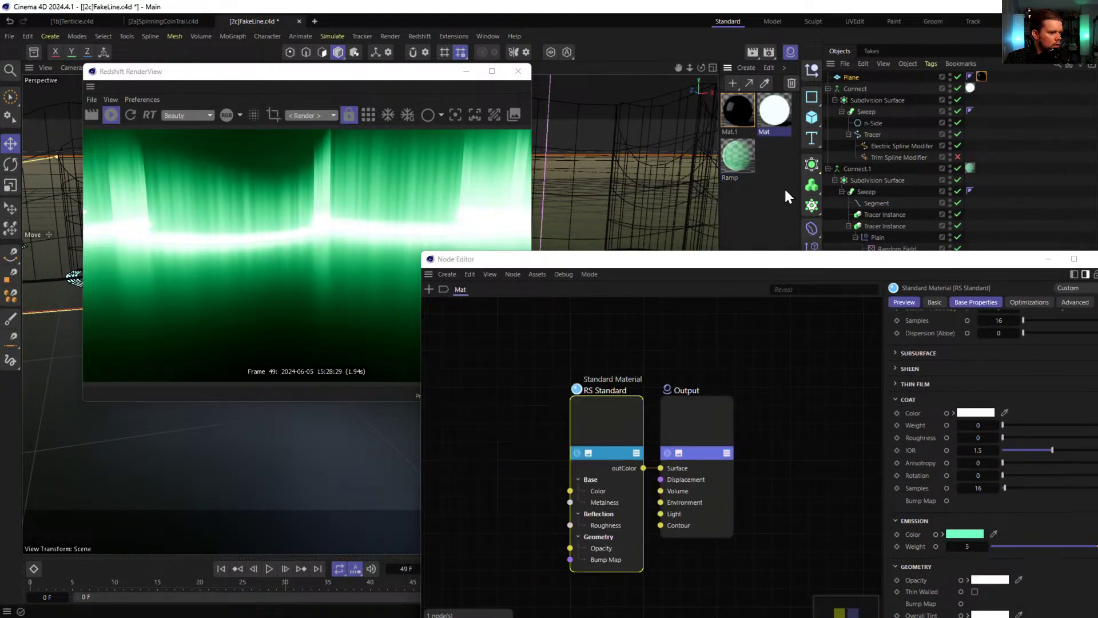
click(961, 546)
text(15)
key(Return)
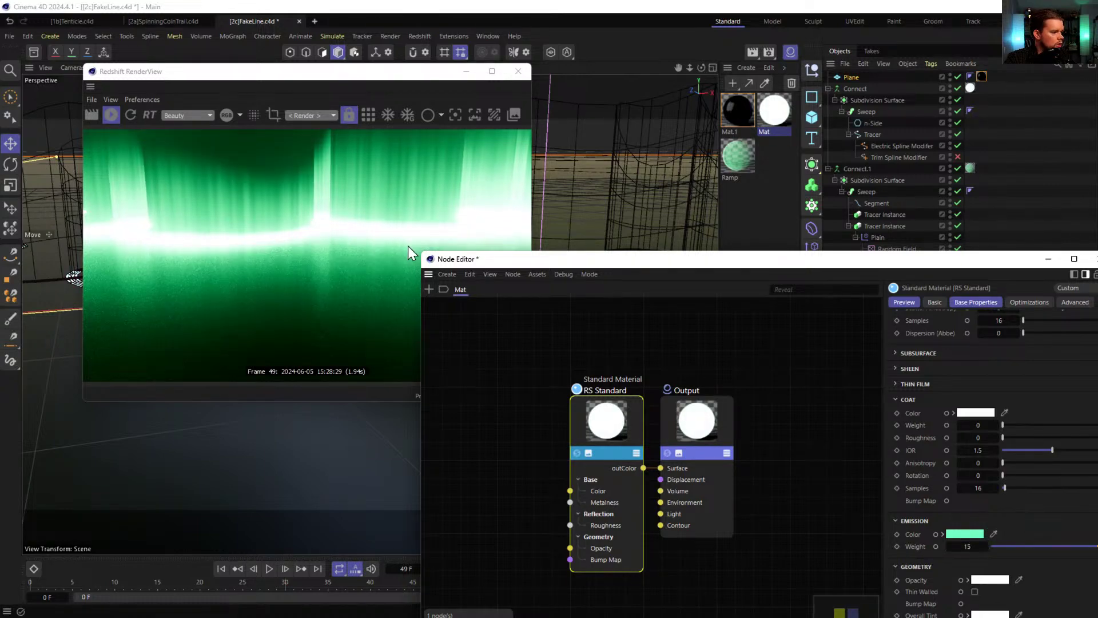
click(542, 274)
click(530, 265)
drag(530, 262, 488, 476)
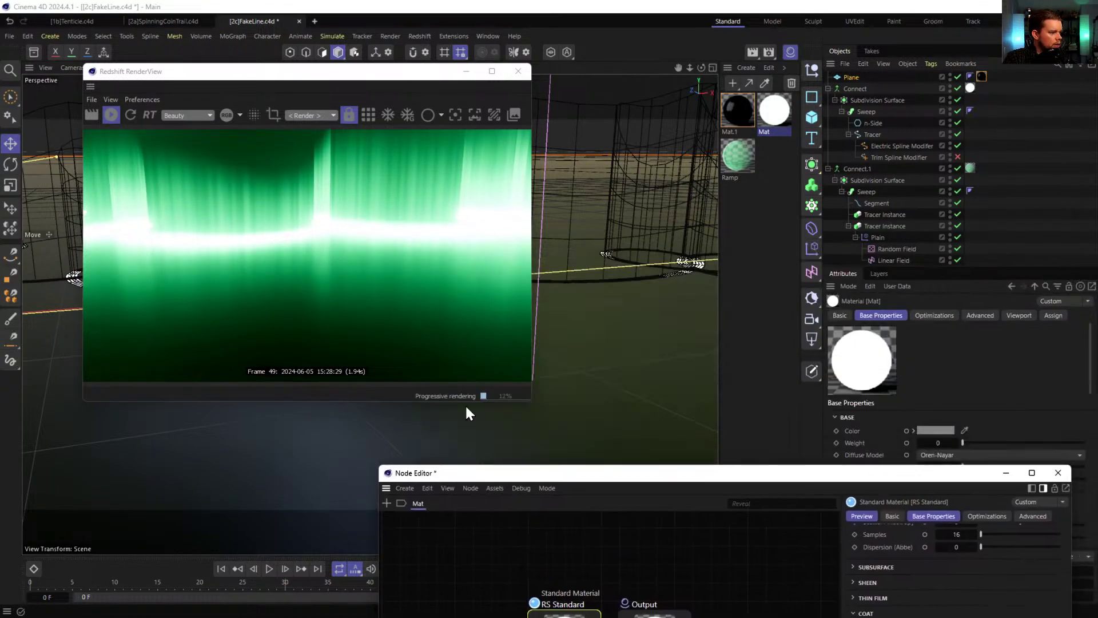
- Move the ribbon's Linear Field farther along the trail and view the result from a new angle
alt+drag(595, 307, 147, 425)
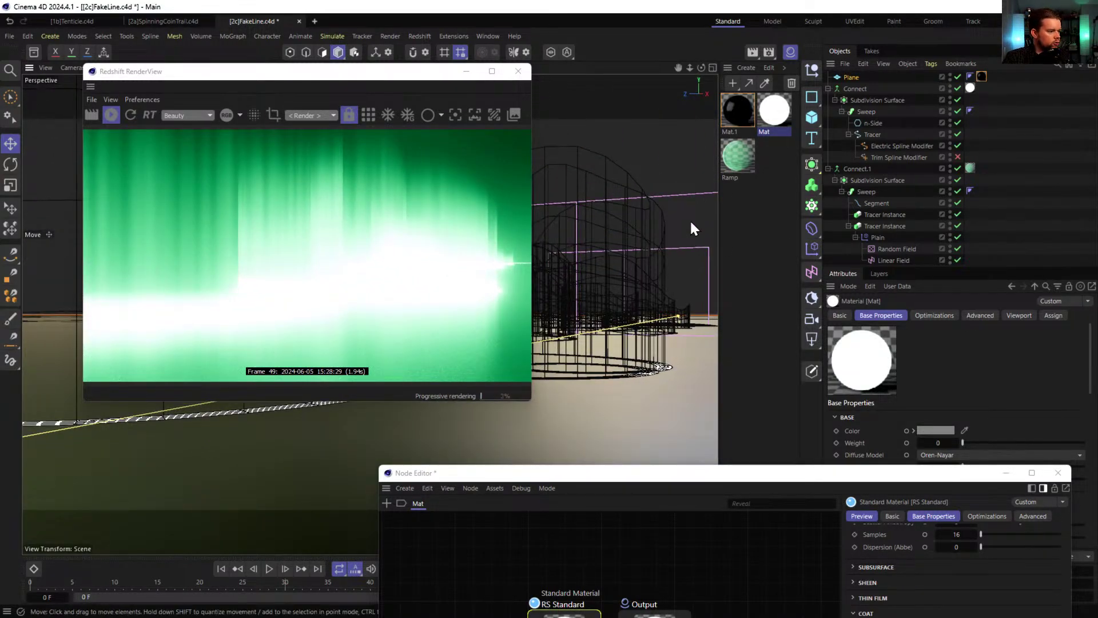
click(850, 77)
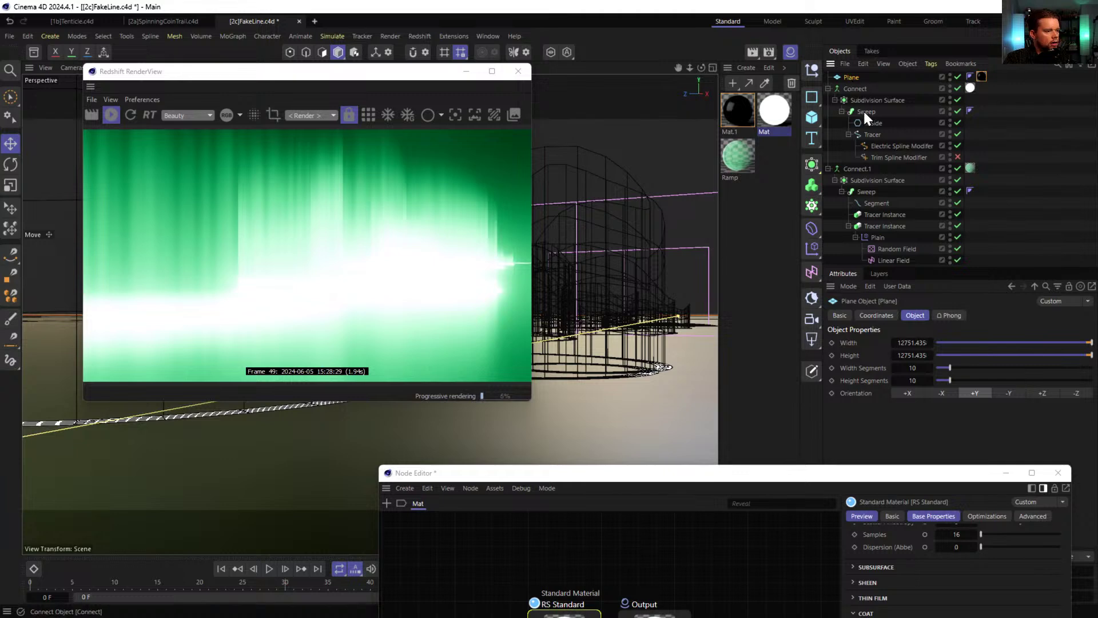
click(894, 260)
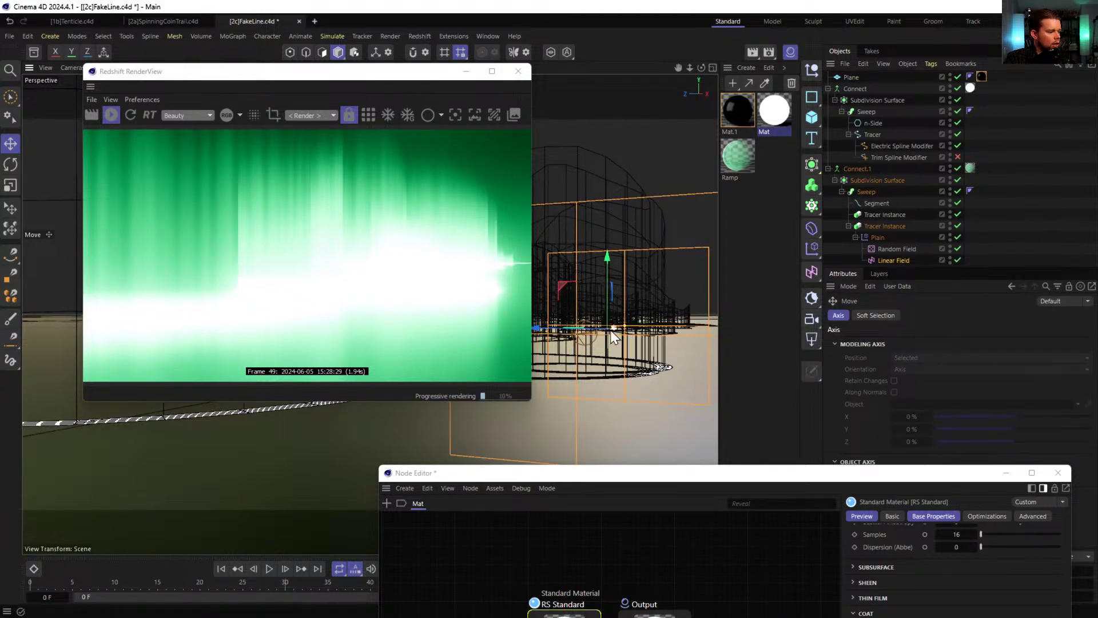
drag(610, 331, 668, 381)
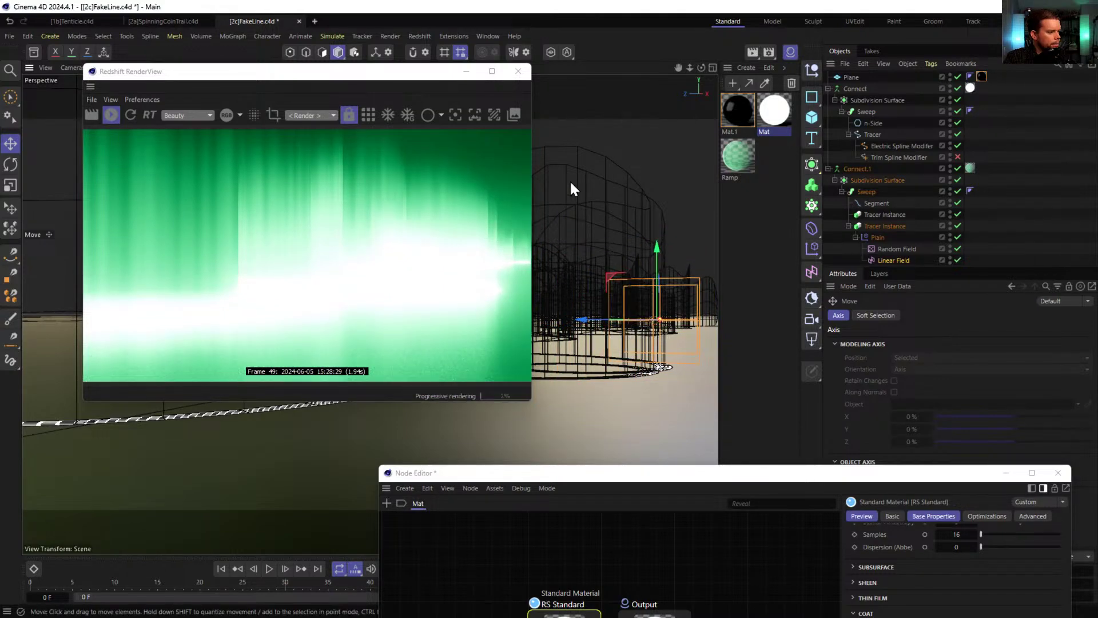
alt+drag(576, 329, 544, 346)
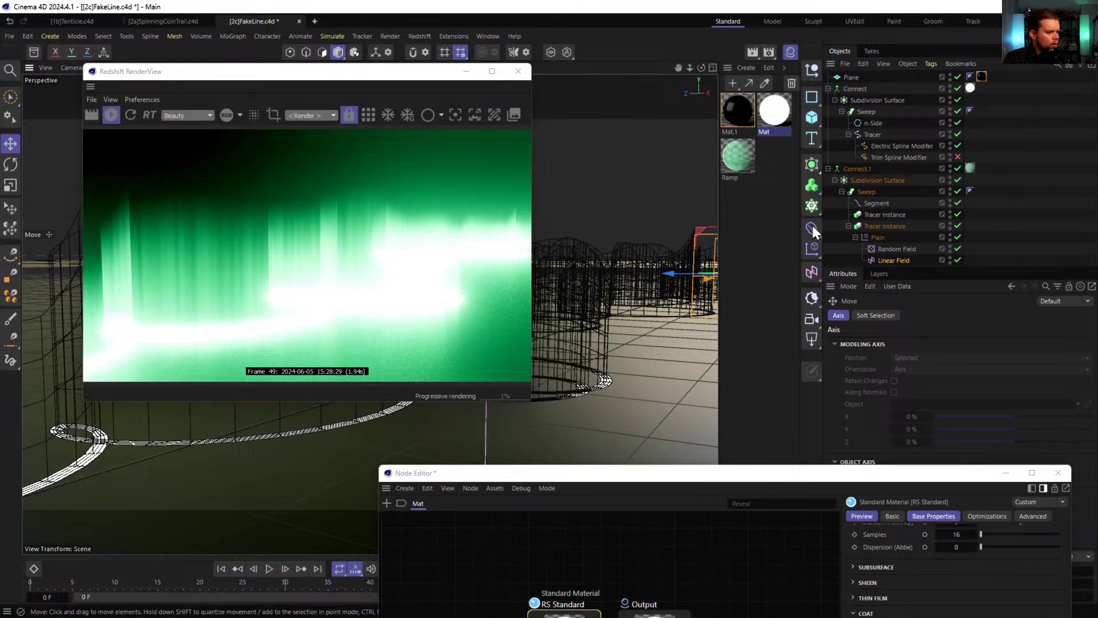
- Stop the live render, save the scene, and close the Node Editor
click(873, 134)
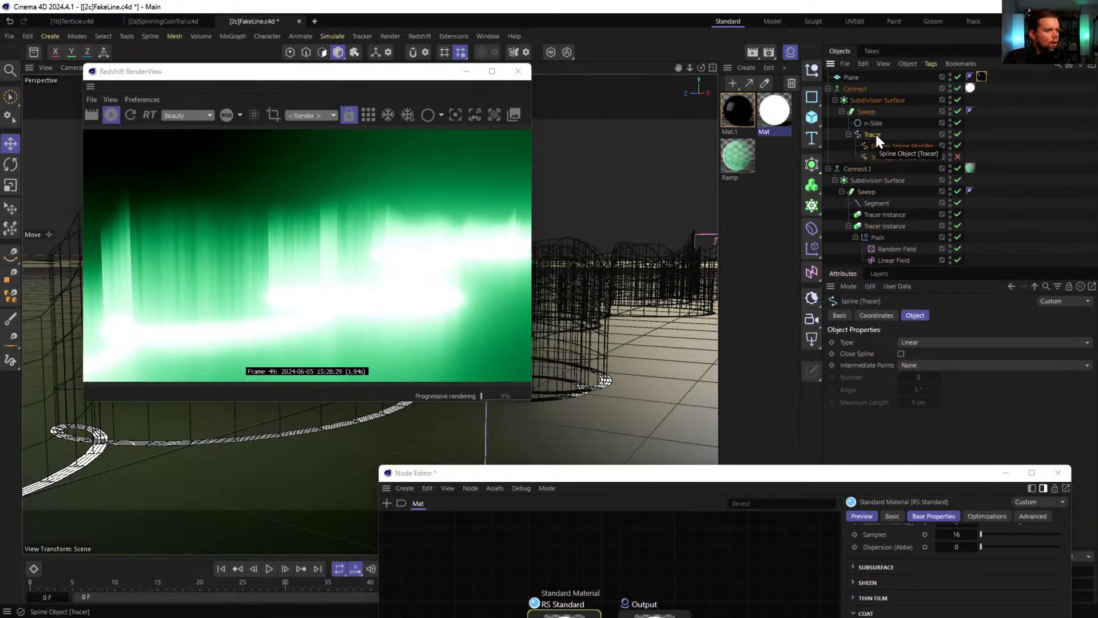
click(112, 115)
key(ctrl+s)
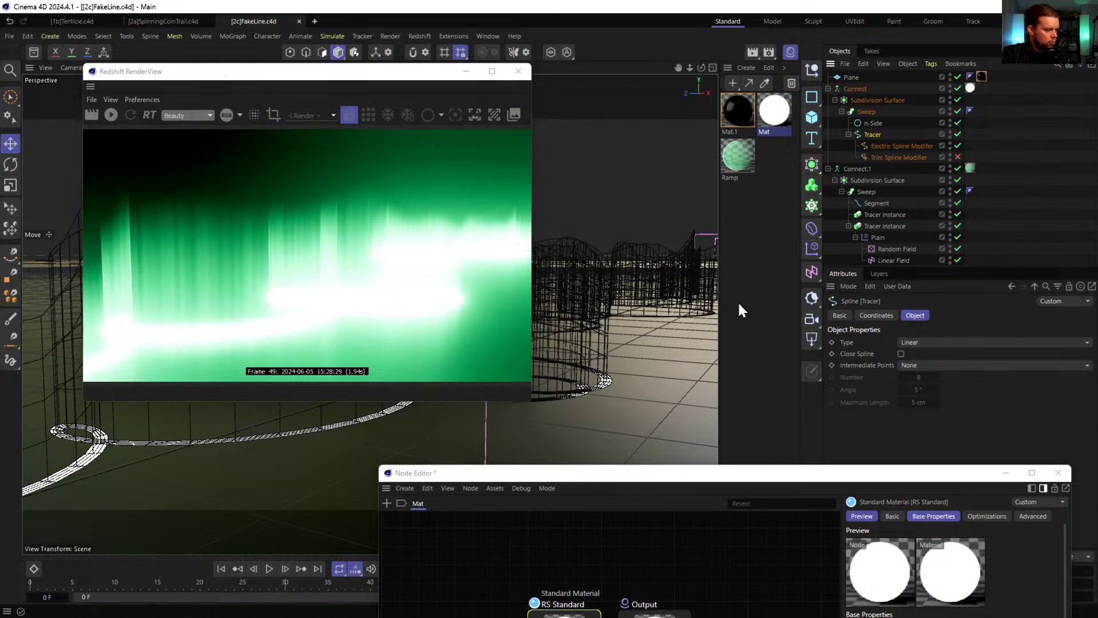
click(1056, 473)
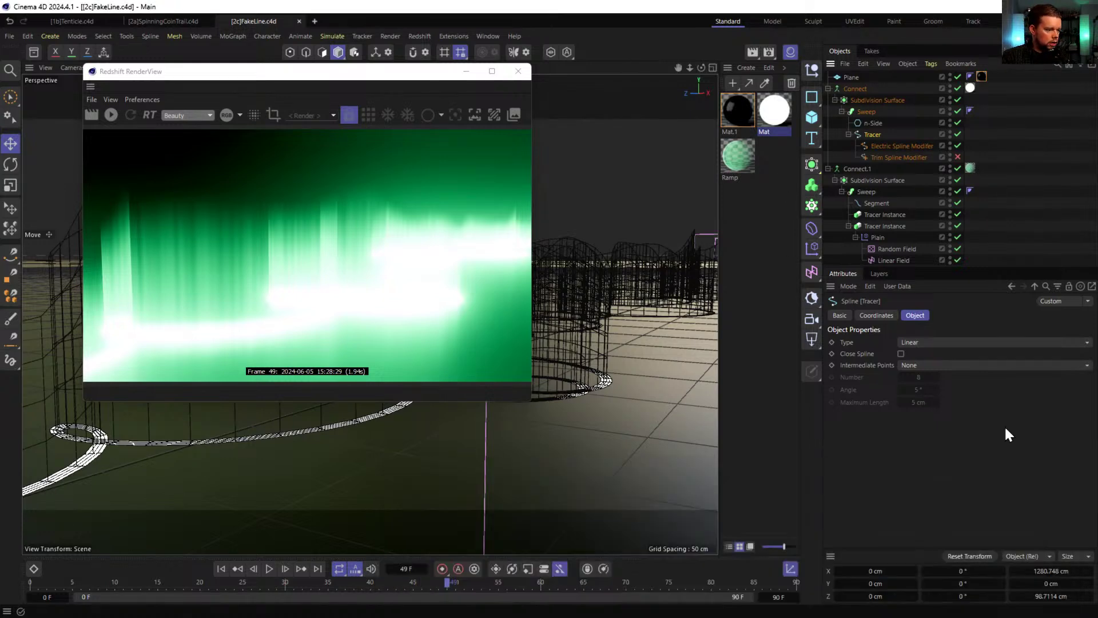
- Wrap the line's Tracer spline in a Connect object and make that Connect the reference object of both Tracer instances
click(887, 143)
click(868, 132)
click(812, 164)
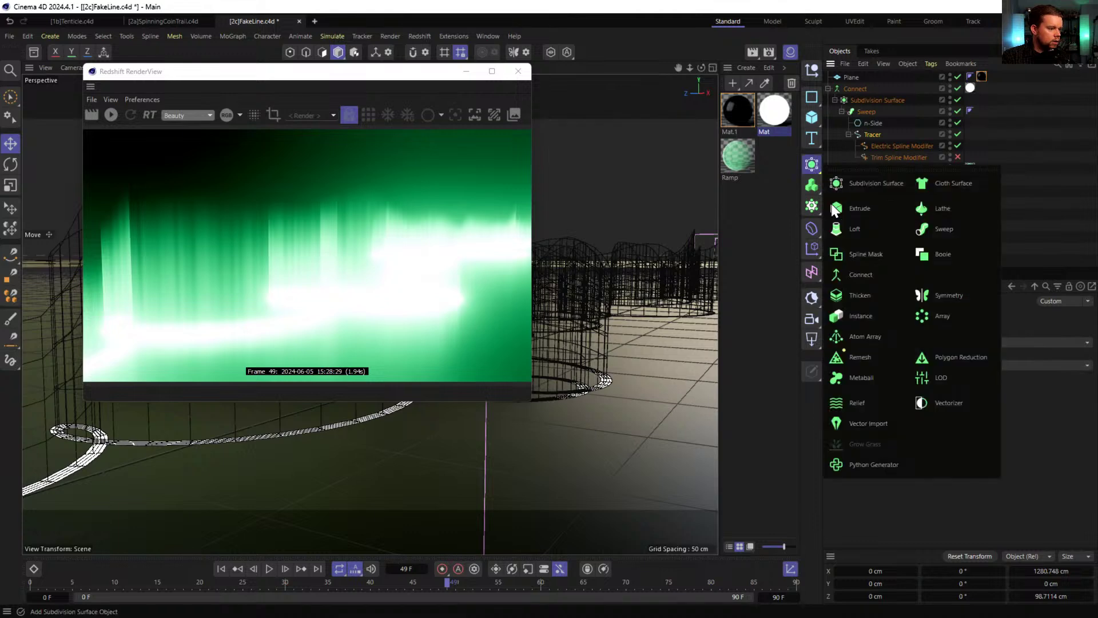
alt+click(869, 274)
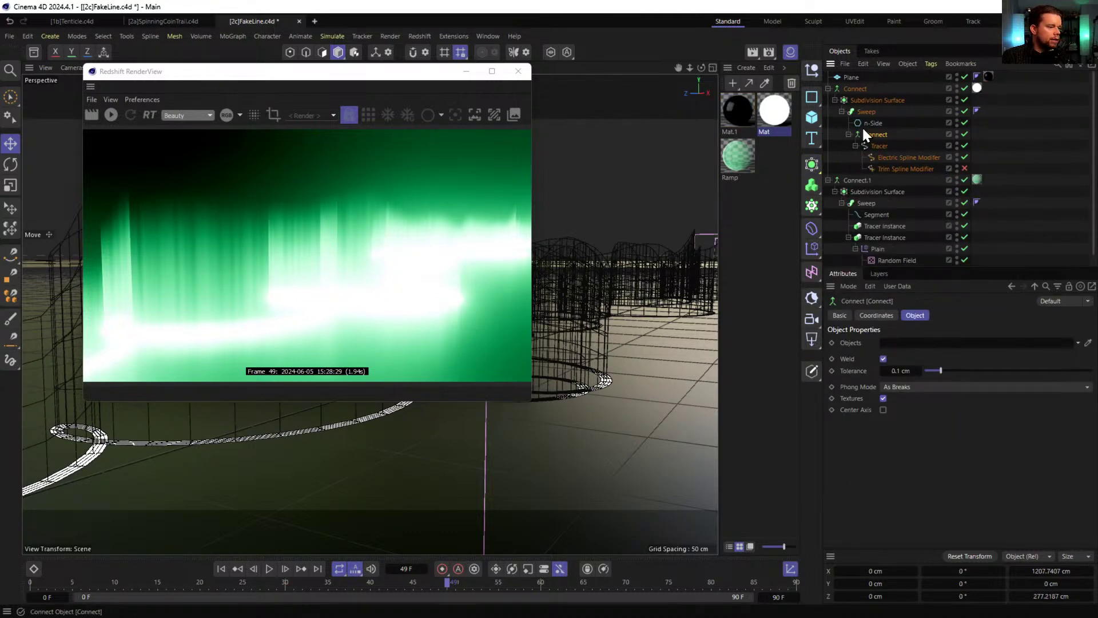
click(877, 226)
ctrl+click(881, 237)
drag(877, 135, 915, 343)
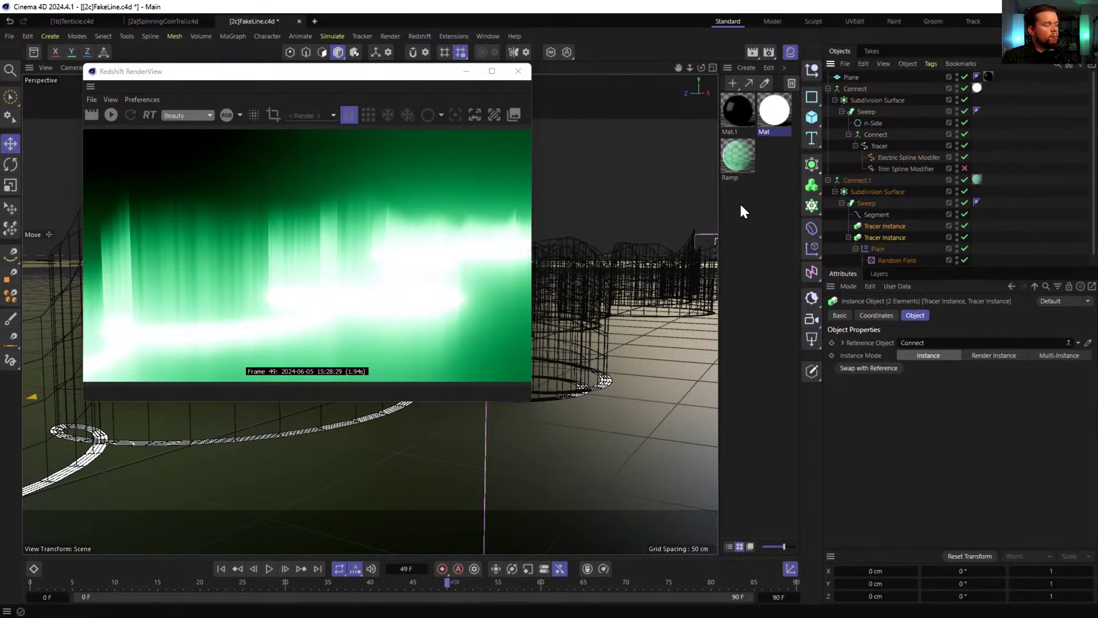
- Add a text spline reading "RKT" and orient it to the XZ plane
alt+drag(598, 308, 624, 344)
drag(379, 74, 294, 76)
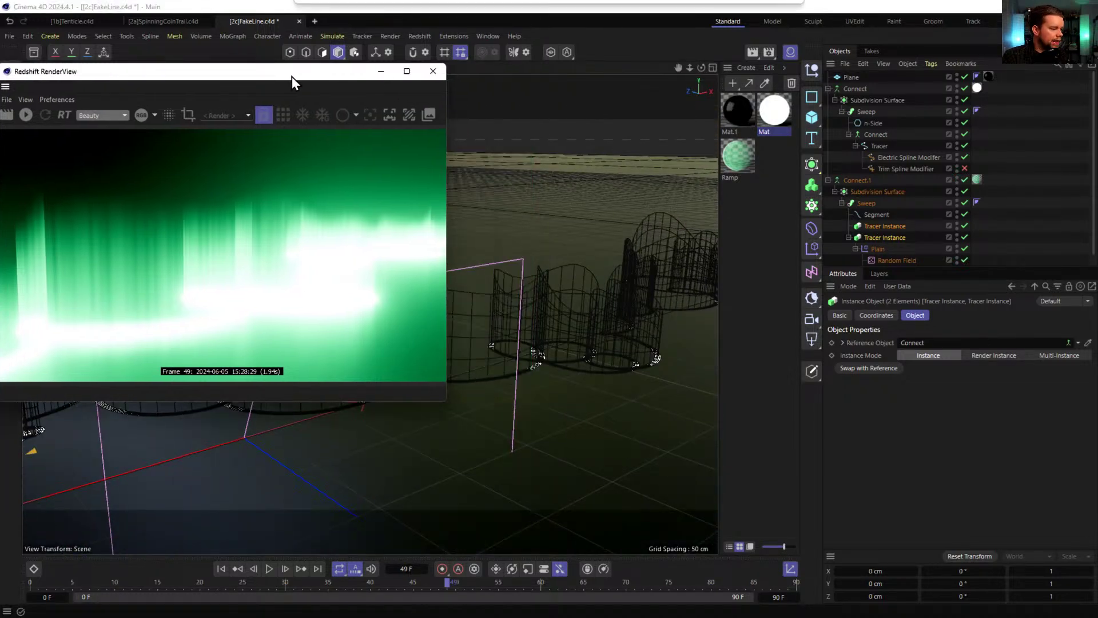
alt+drag(694, 111, 626, 280)
scroll(572, 298, down, 5)
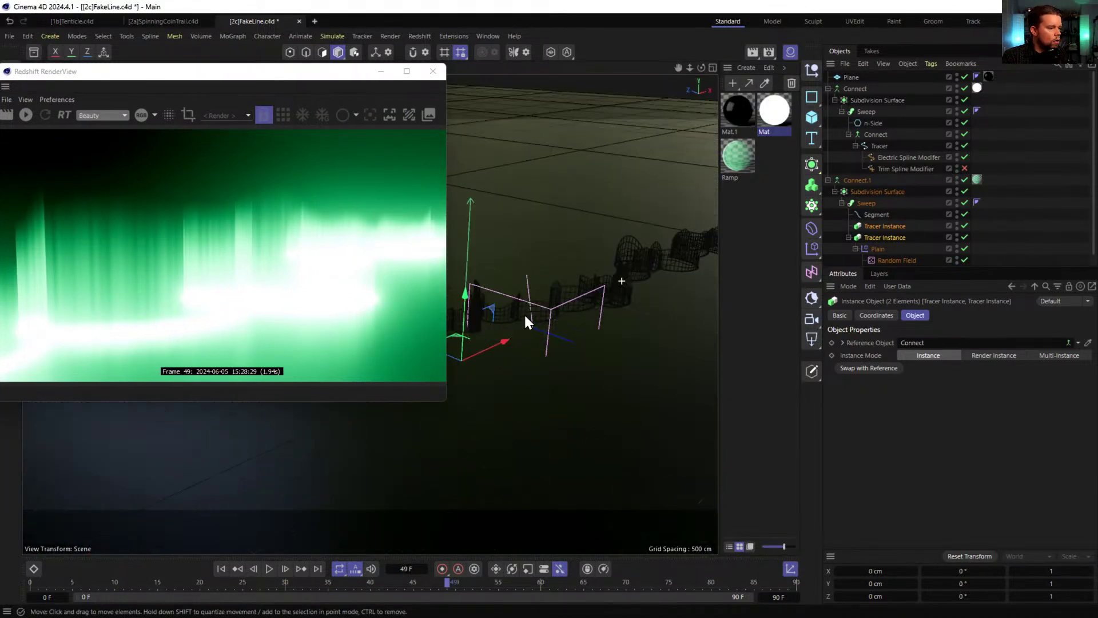
click(812, 138)
click(861, 179)
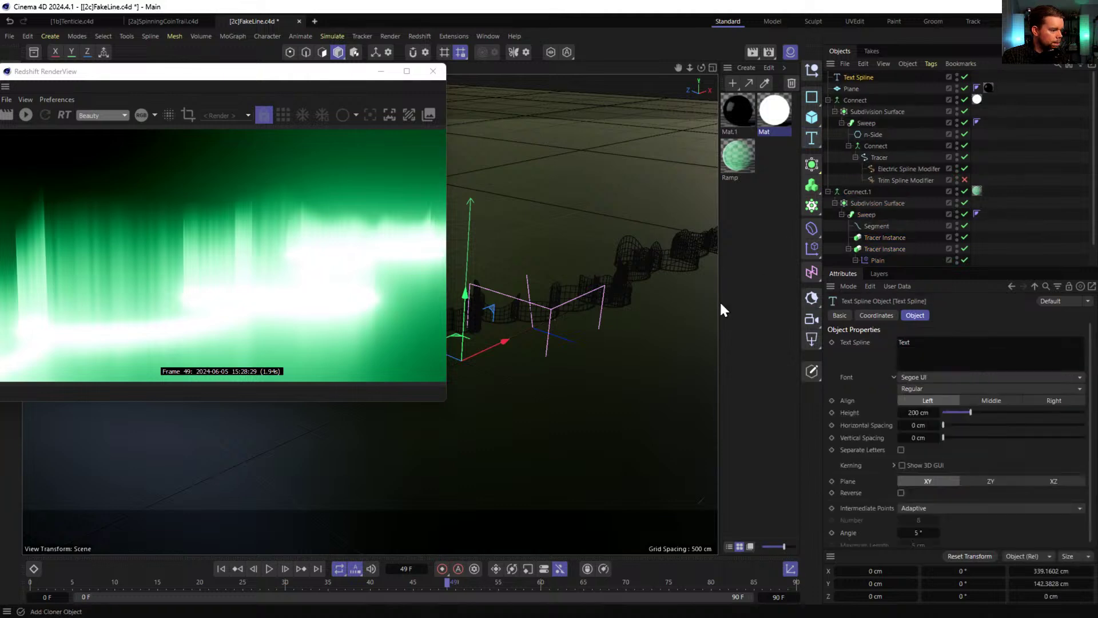
click(1003, 480)
click(1038, 479)
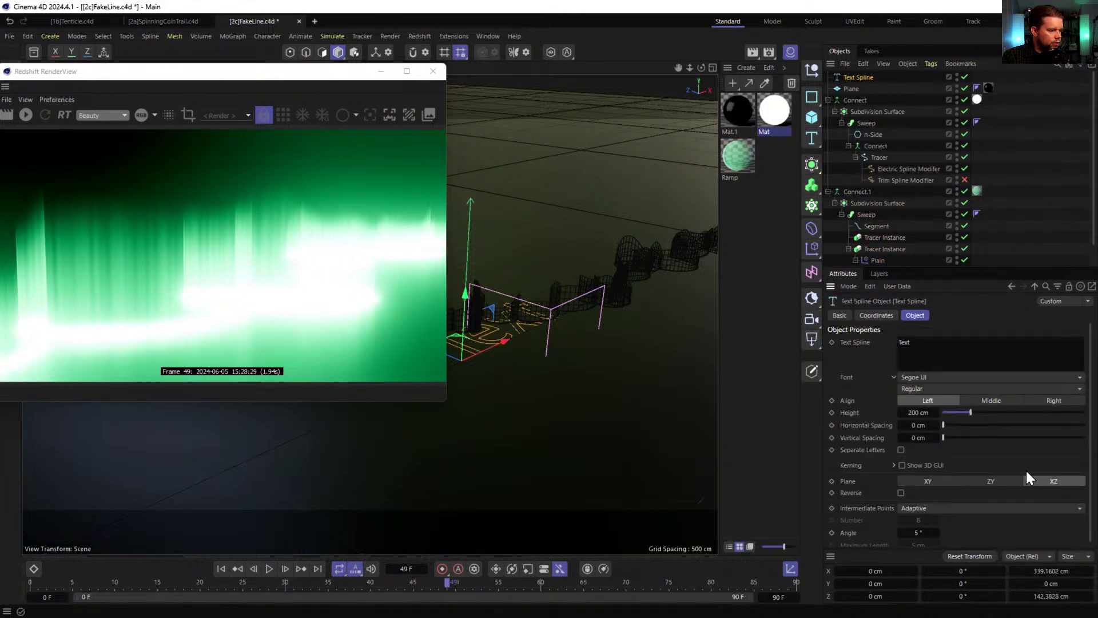
double_click(953, 355)
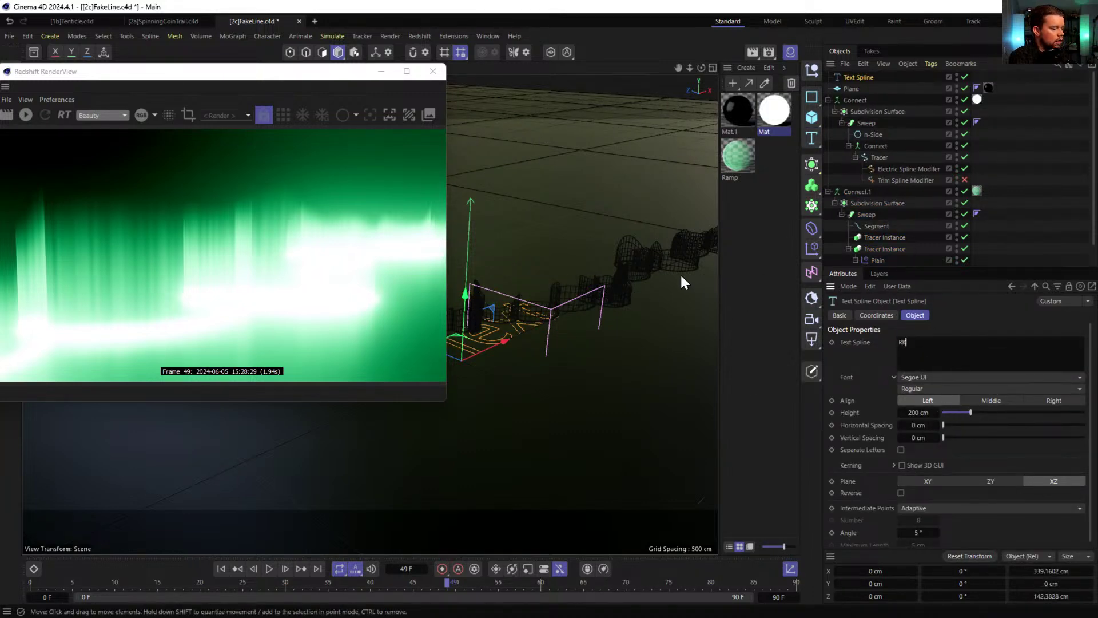
- Move the text spline to about X -21.5 cm, Z -174.9 cm and nest it above the Tracer inside the inner Connect
click(479, 351)
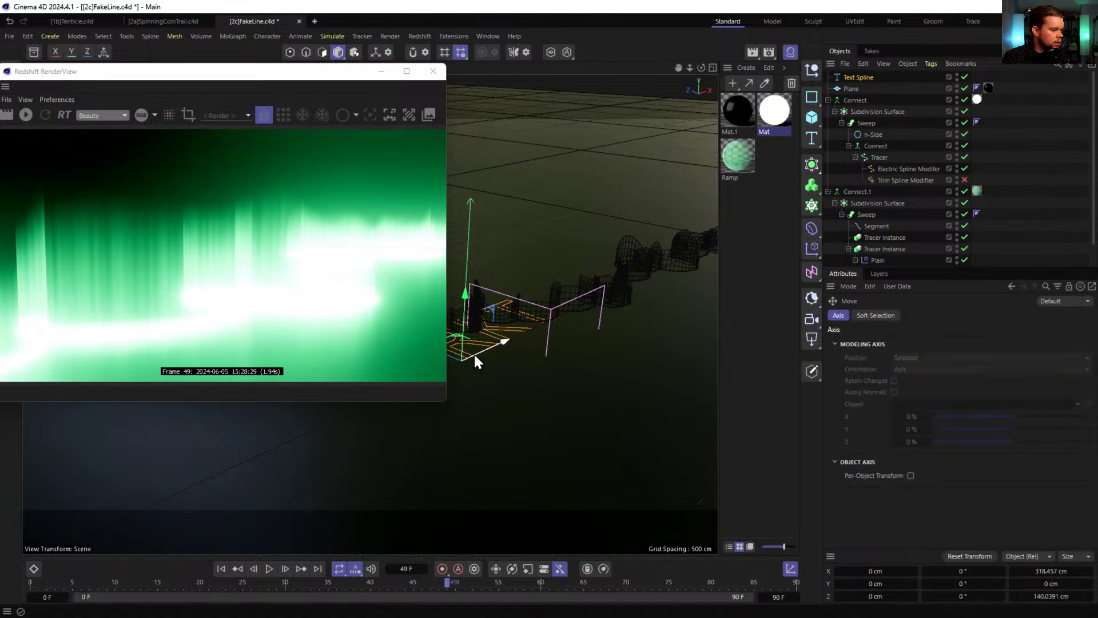
drag(478, 337, 572, 376)
drag(862, 78, 898, 152)
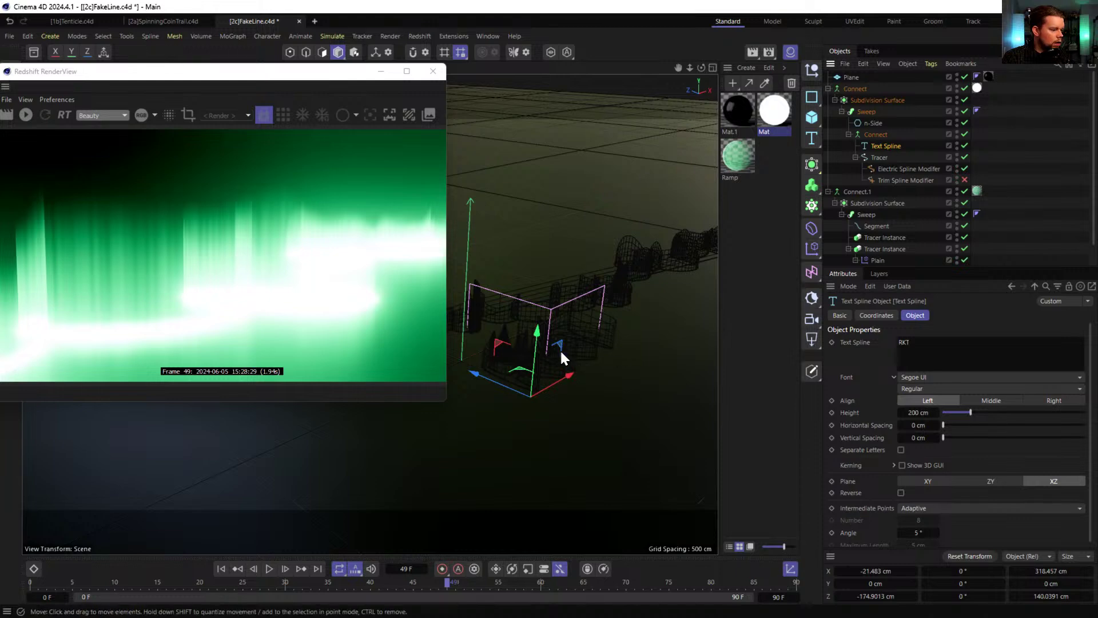
- Frame the text beside the trail, start the live render to check its glow, and examine the text spline's settings
scroll(633, 345, up, 6)
scroll(618, 347, down, 2)
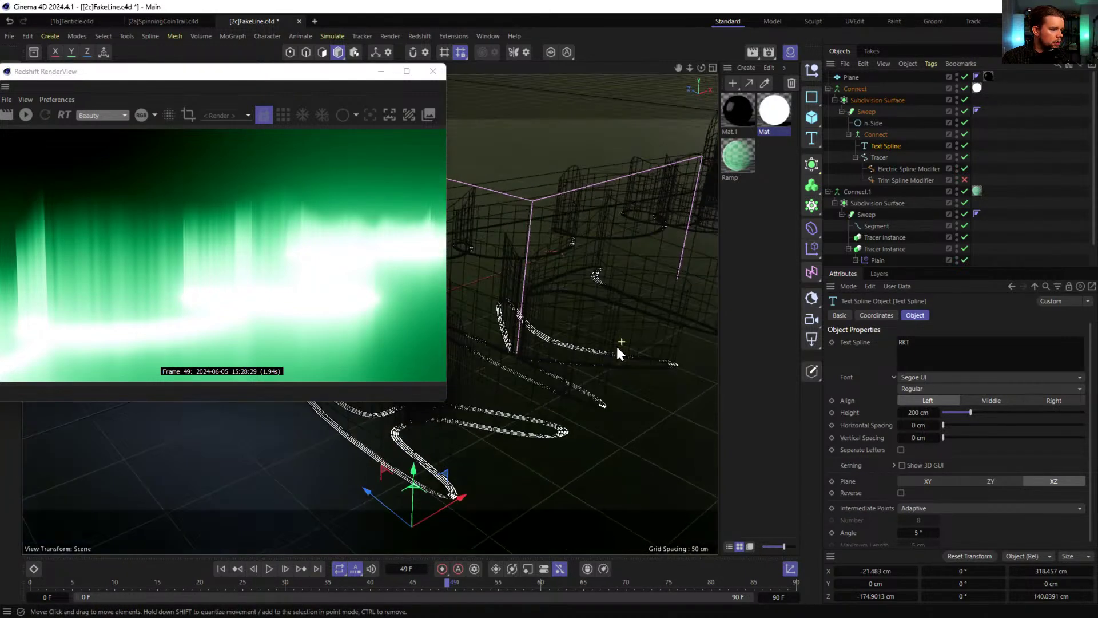
click(29, 115)
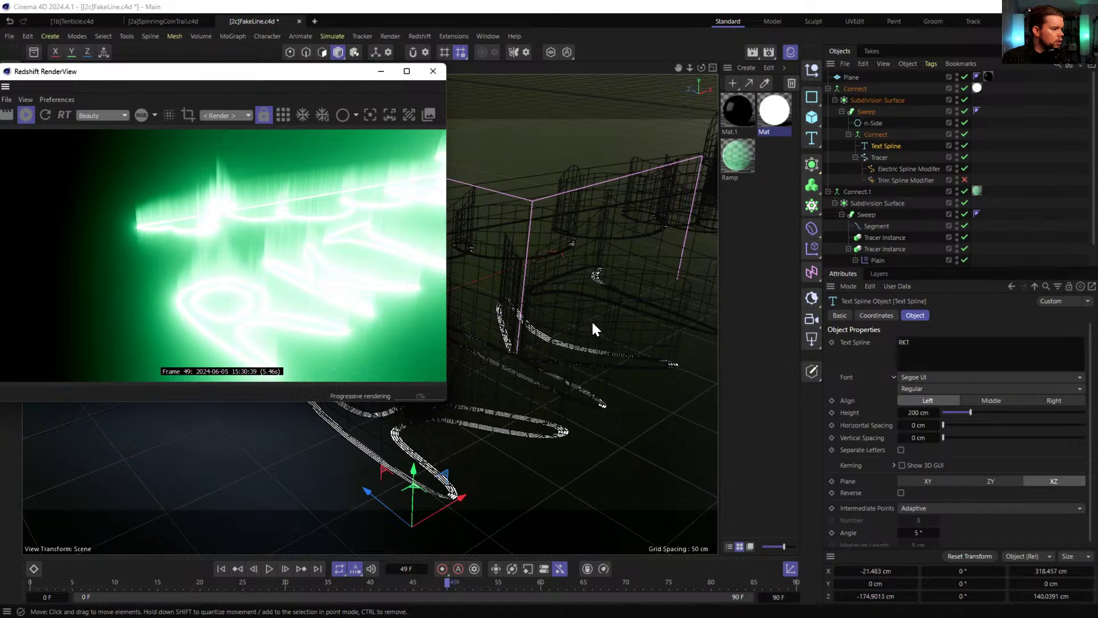
alt+drag(609, 328, 606, 368)
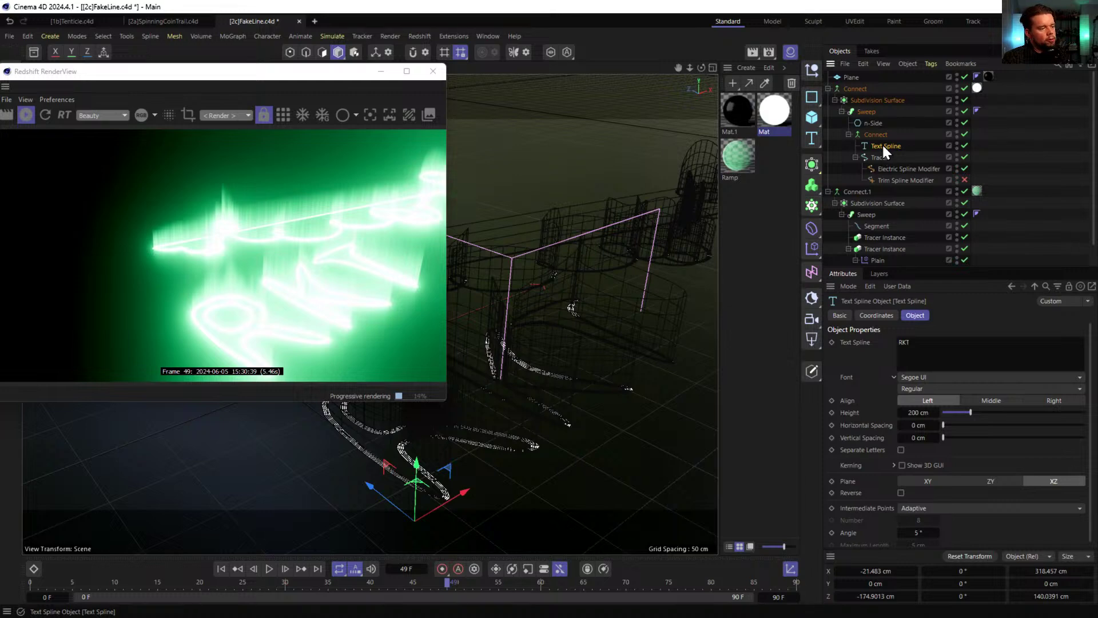
scroll(857, 449, down, 1)
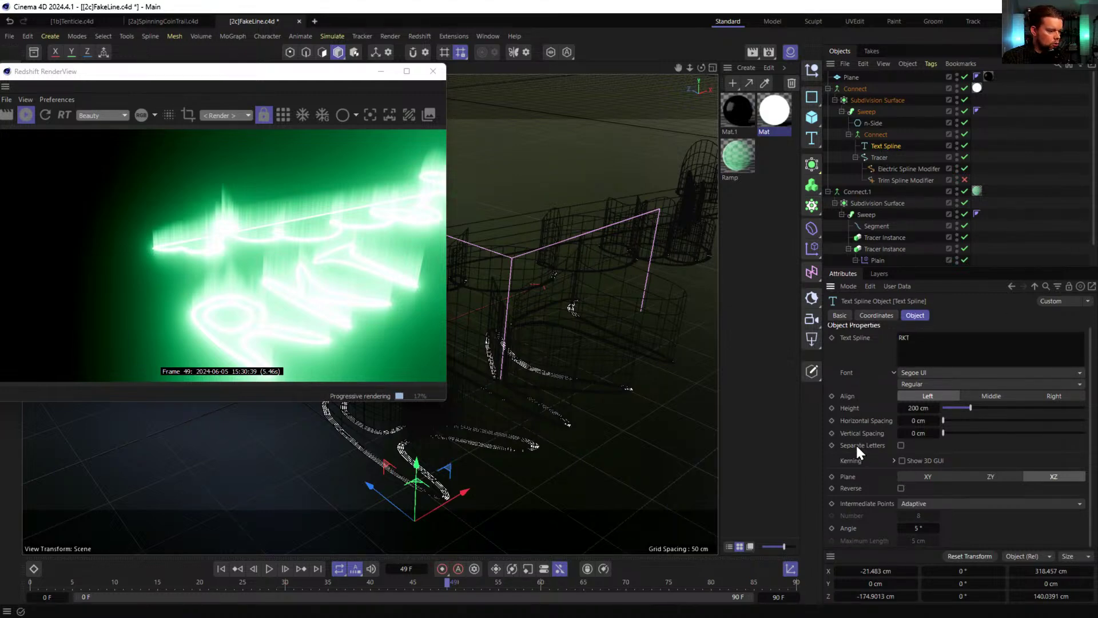
- Delete the RKT text spline from the inner Connect and save the scene
scroll(856, 444, up, 1)
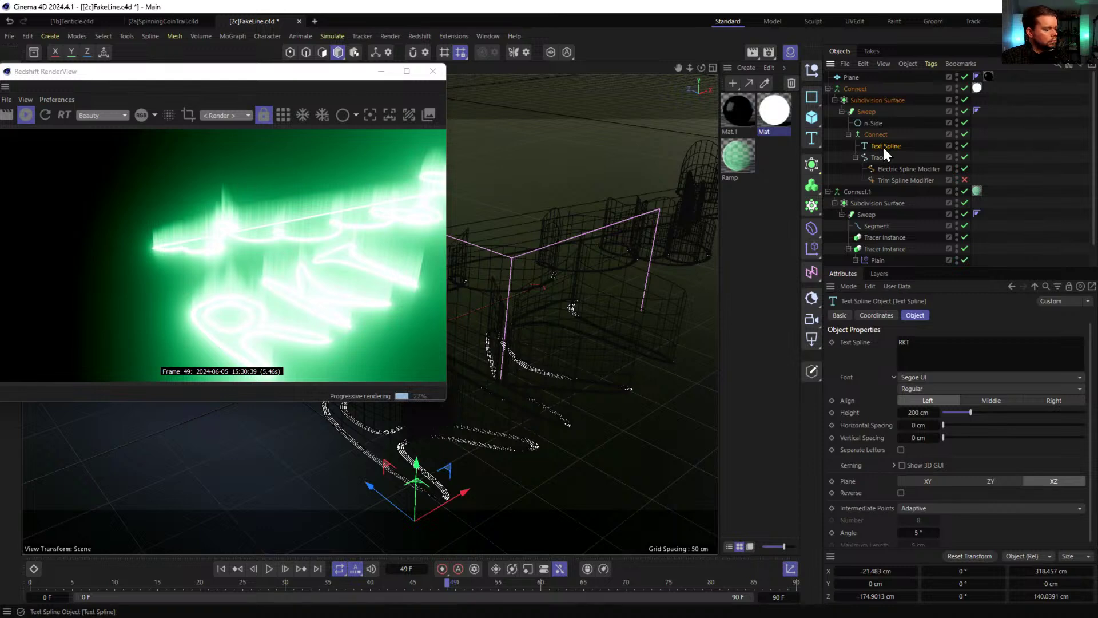
key(Delete)
key(ctrl+s)
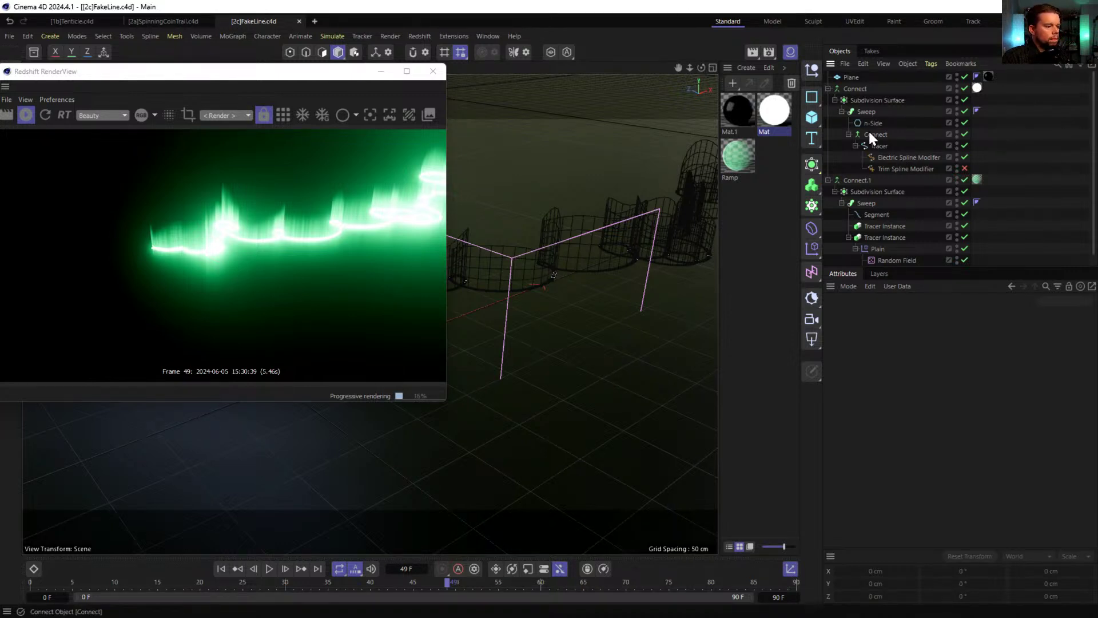
click(965, 168)
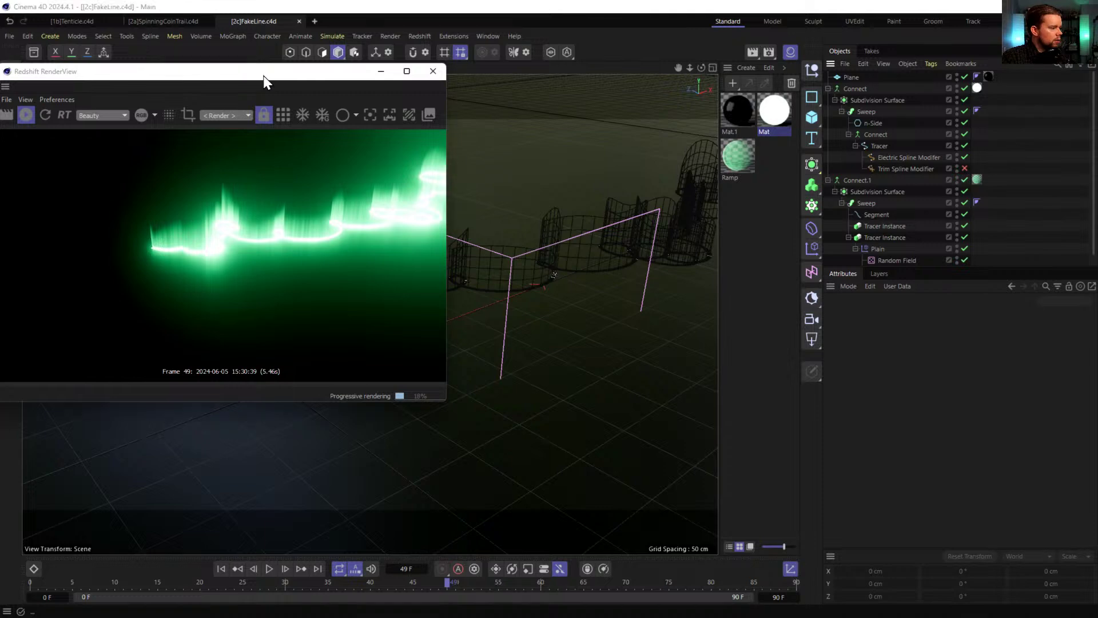
- Clear the render window from the viewport and add a null with a MoGraph Tracer linked to it
drag(265, 82, 707, 208)
click(876, 196)
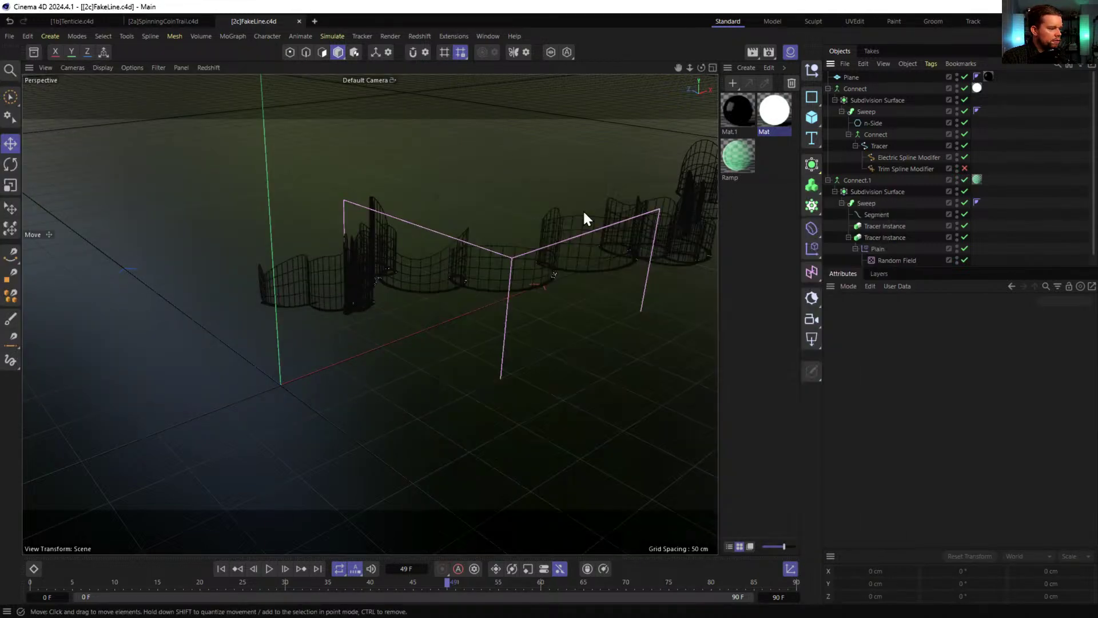
scroll(395, 263, up, 3)
scroll(383, 277, down, 10)
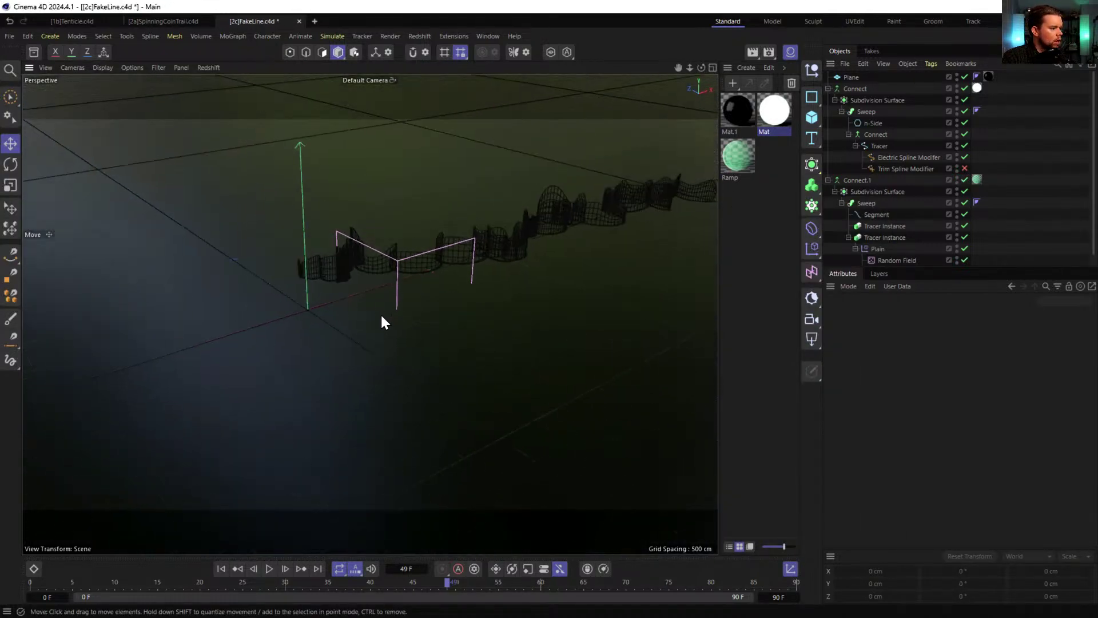
alt+drag(411, 273, 413, 300)
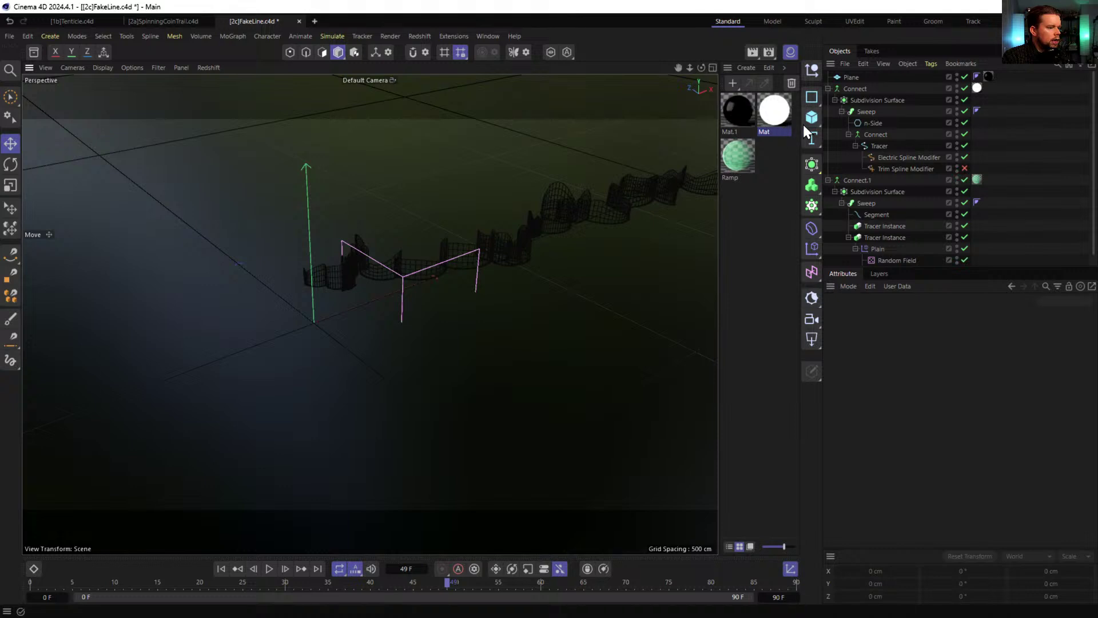
click(811, 73)
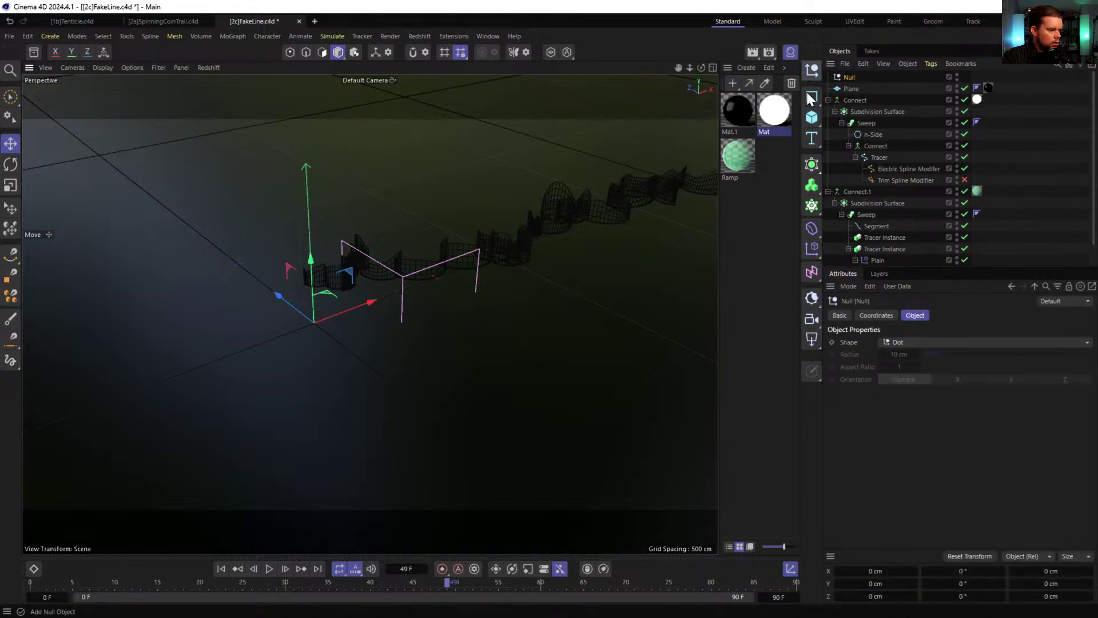
click(812, 206)
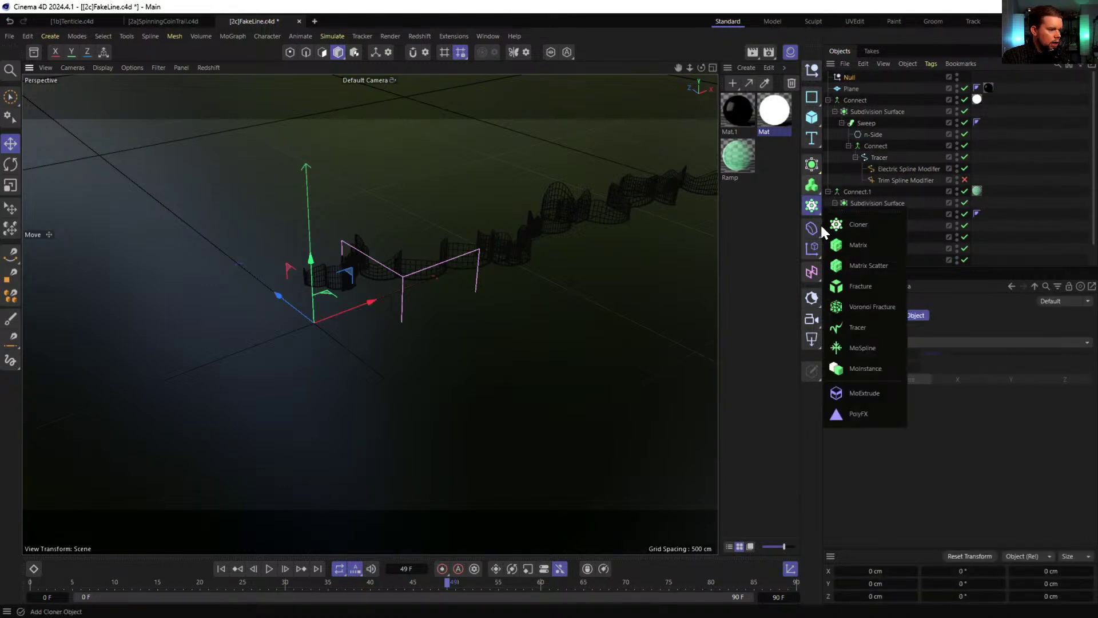
click(857, 328)
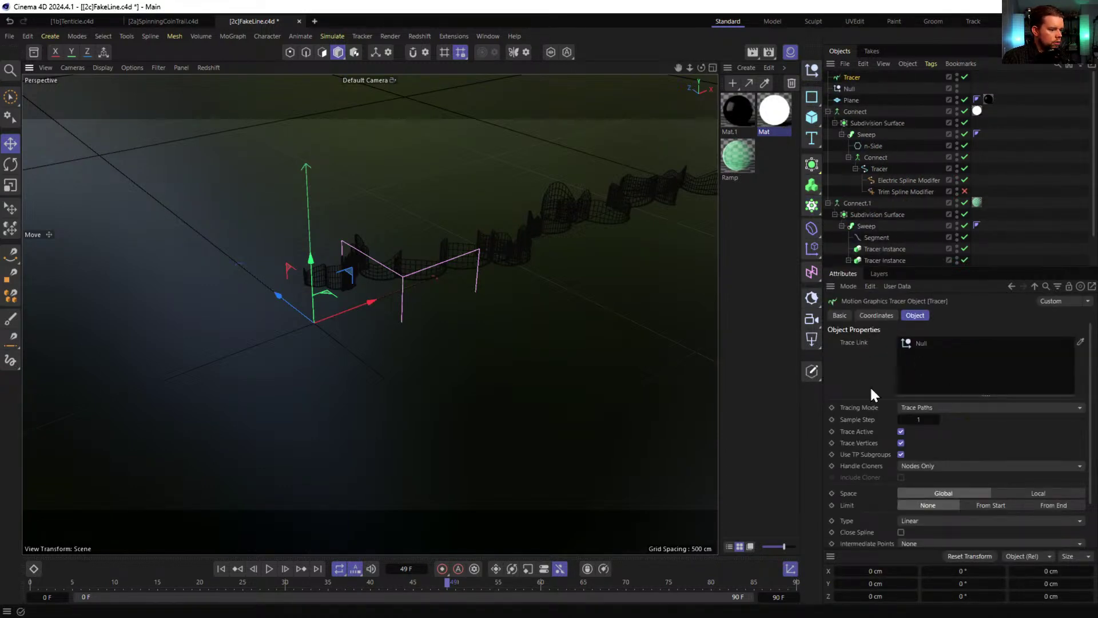
- Give the null a Vibrate tag with position enabled, amplitude 555 cm in X and Z and frequency 0.1, and play from the start
right_click(848, 87)
mouse_move(905, 111)
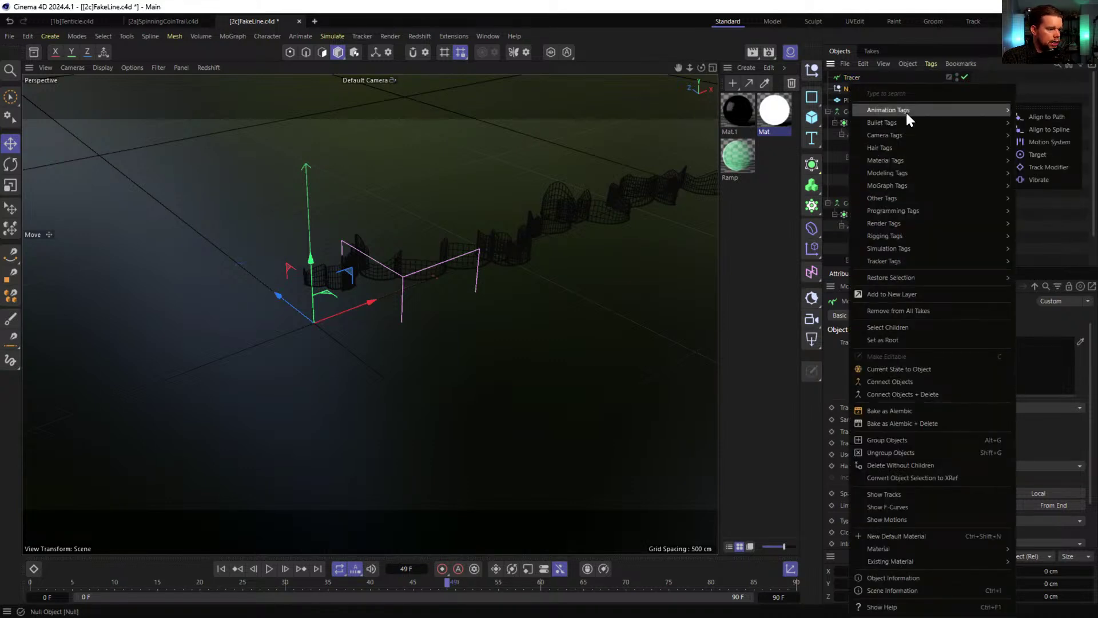
click(1042, 178)
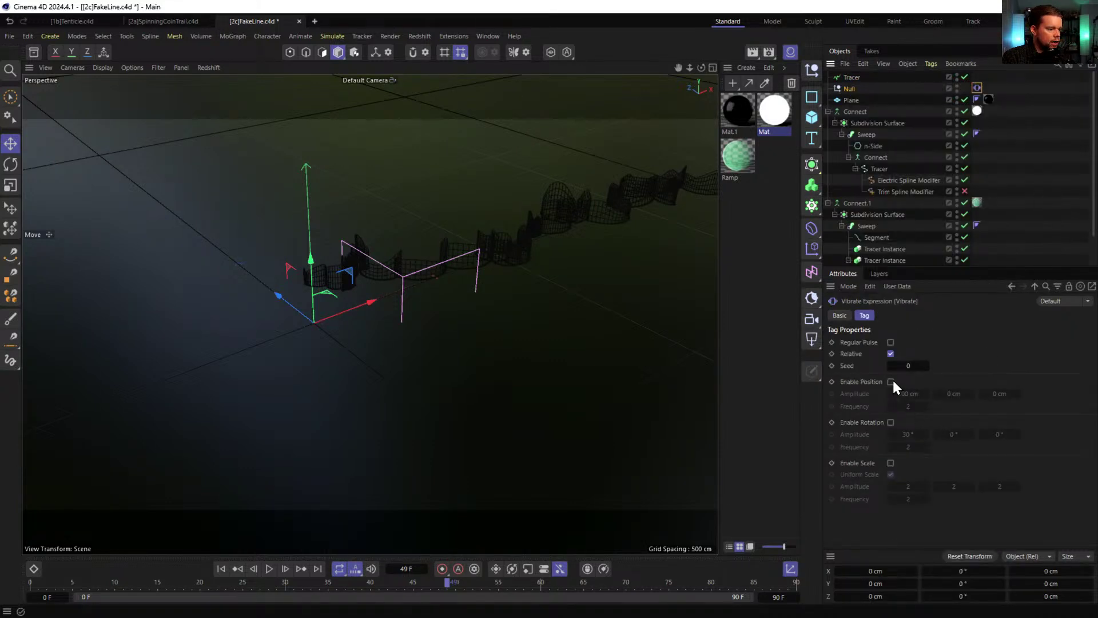
click(900, 394)
text(555)
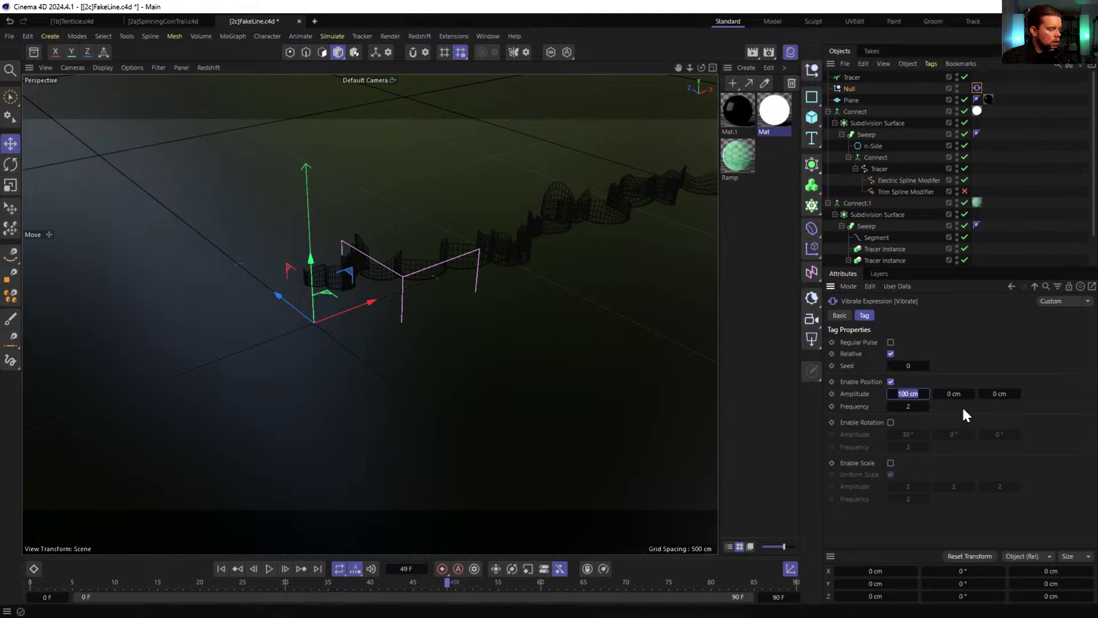
click(999, 393)
key(Tab)
text(0.1)
key(Return)
click(221, 569)
click(270, 567)
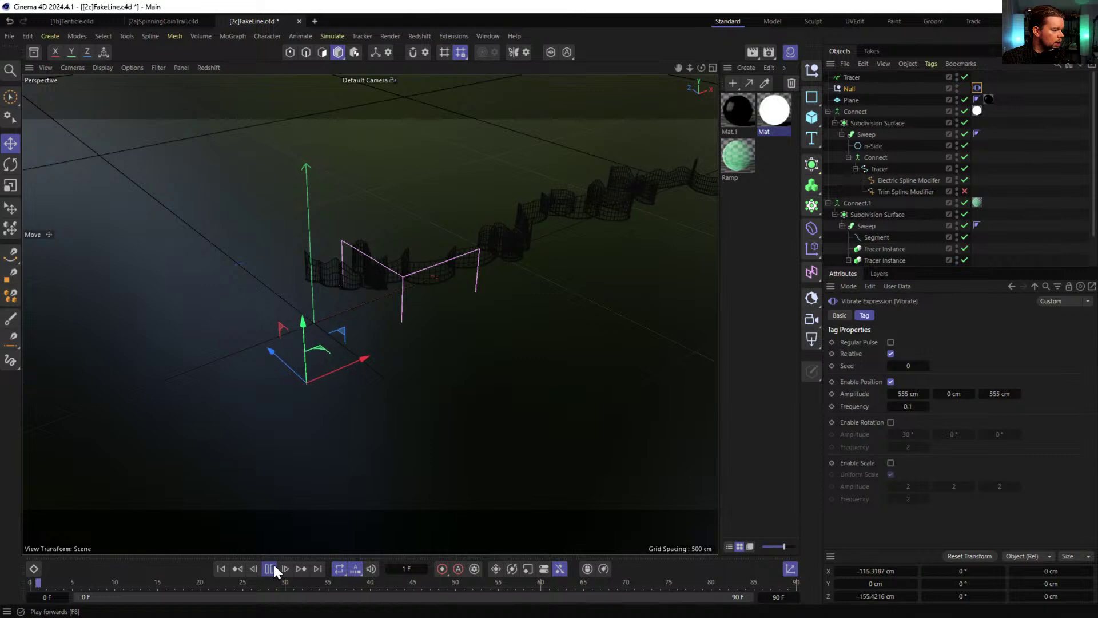
- Set the Vibrate tag's position frequency to 0.3 and extend the timeline's end to frame 999
double_click(915, 406)
text(0.3)
key(Return)
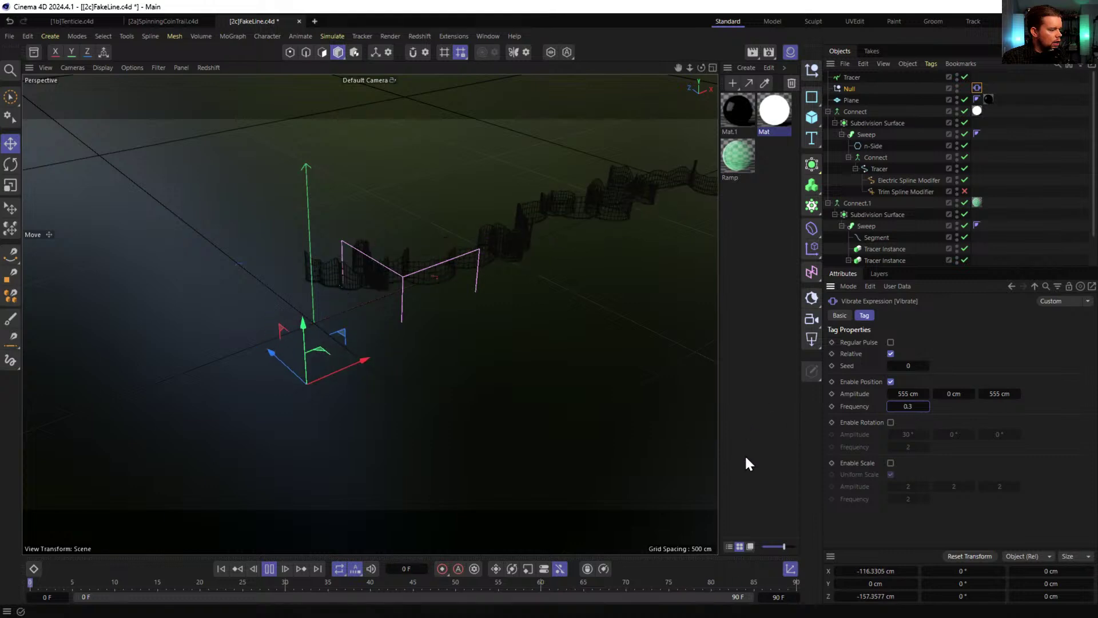
double_click(779, 596)
text(999)
key(Return)
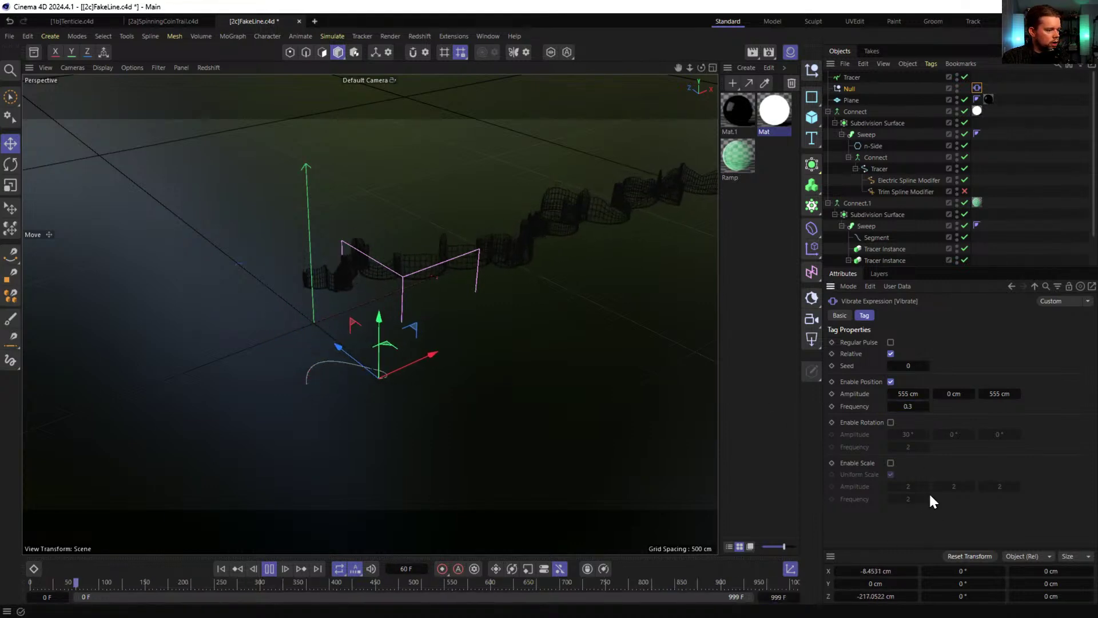
- Nest the new Tracer inside the inner Connect, and disable the old Tracer together with its Electric Spline Modifier
drag(851, 77, 902, 165)
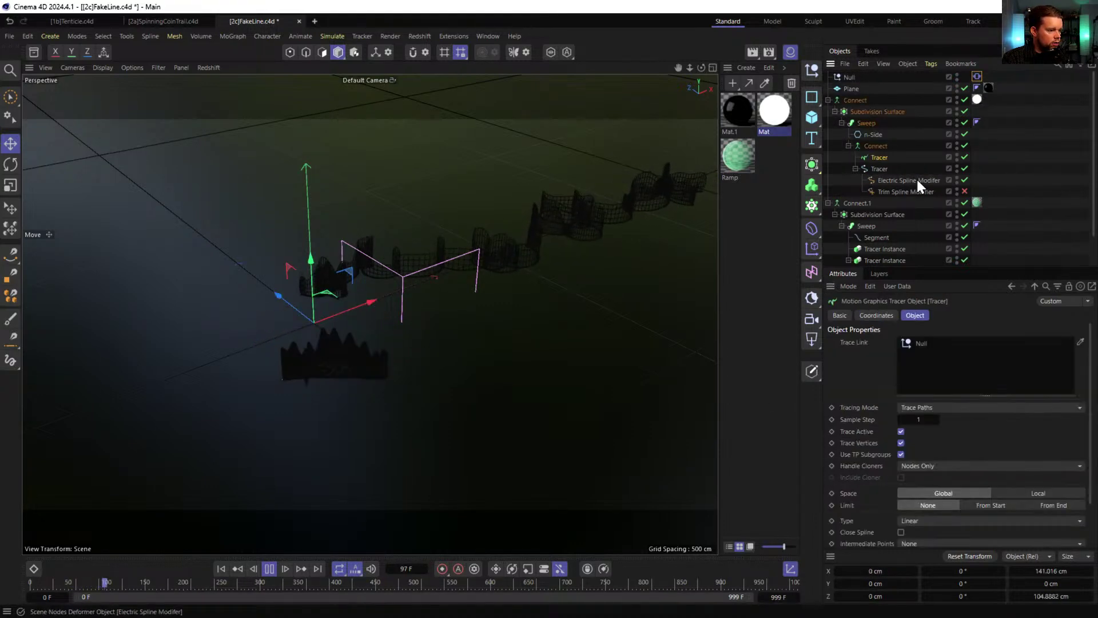
click(965, 168)
click(965, 179)
- Copy the Electric Spline Modifier under the new Tracer and enable the copy
ctrl+drag(908, 180, 880, 157)
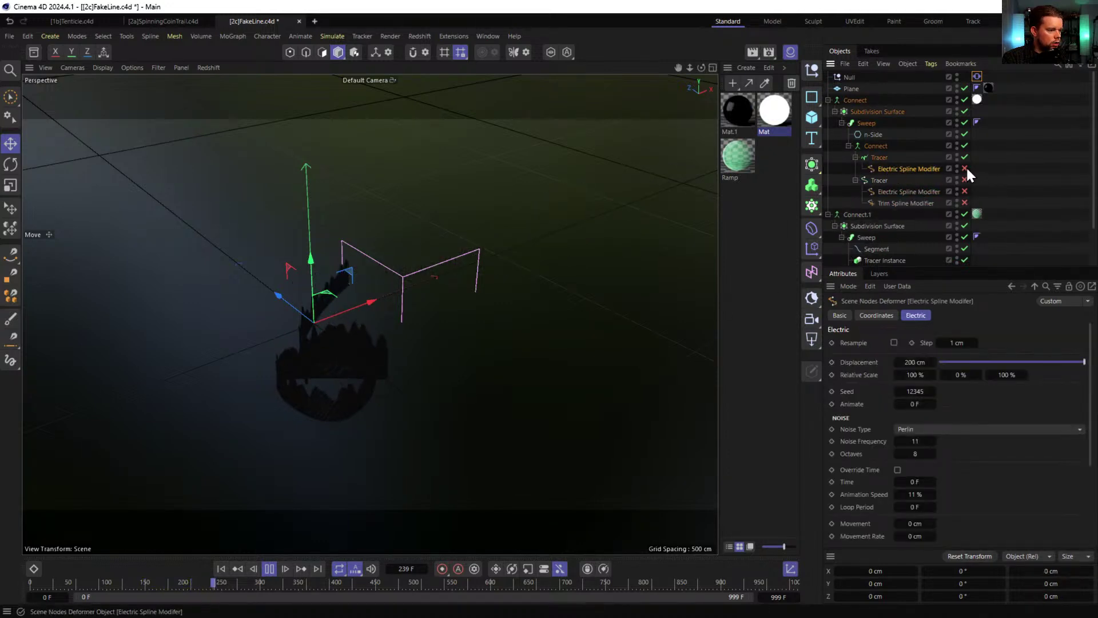
click(965, 168)
alt+drag(384, 410, 348, 358)
alt+right_drag(407, 344, 454, 311)
alt+drag(454, 311, 460, 338)
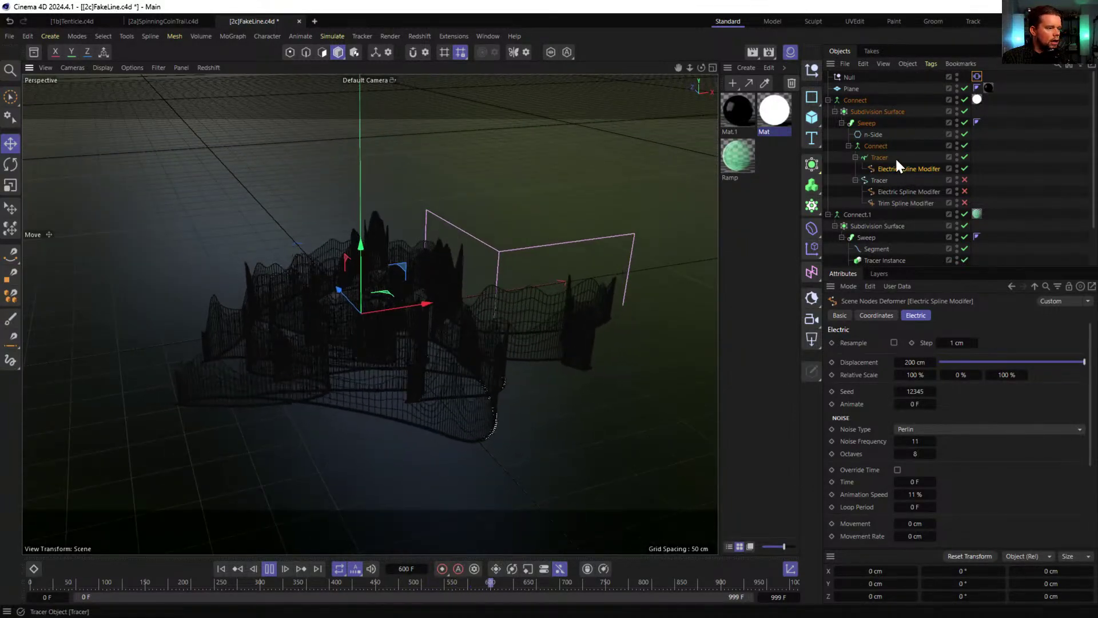
- Limit the new Tracer's path from the end with an amount of 33
click(878, 157)
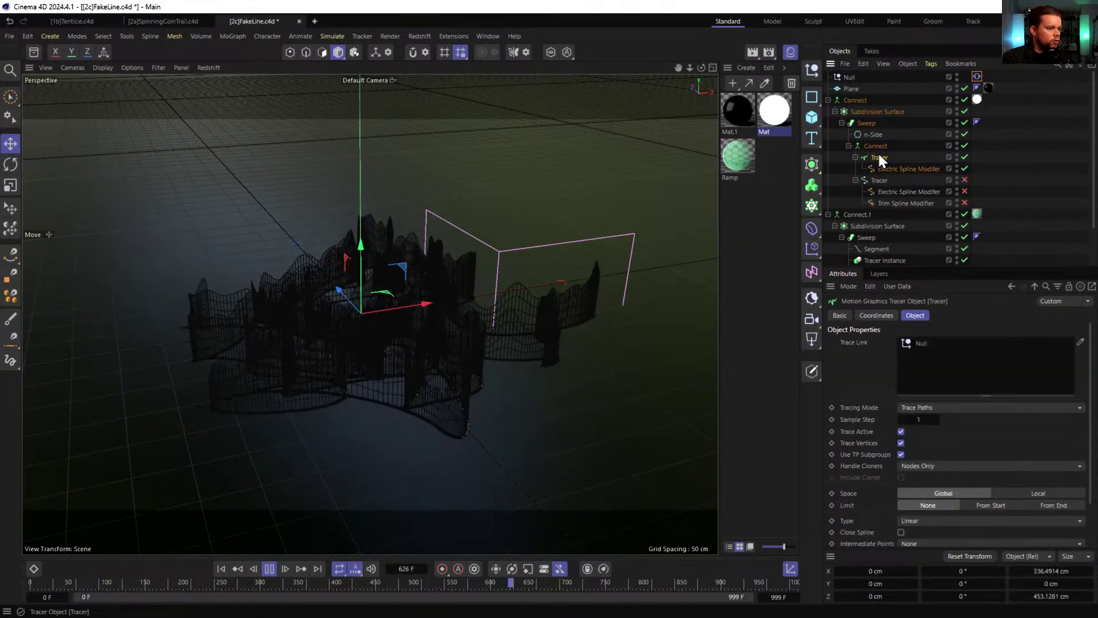
click(1034, 505)
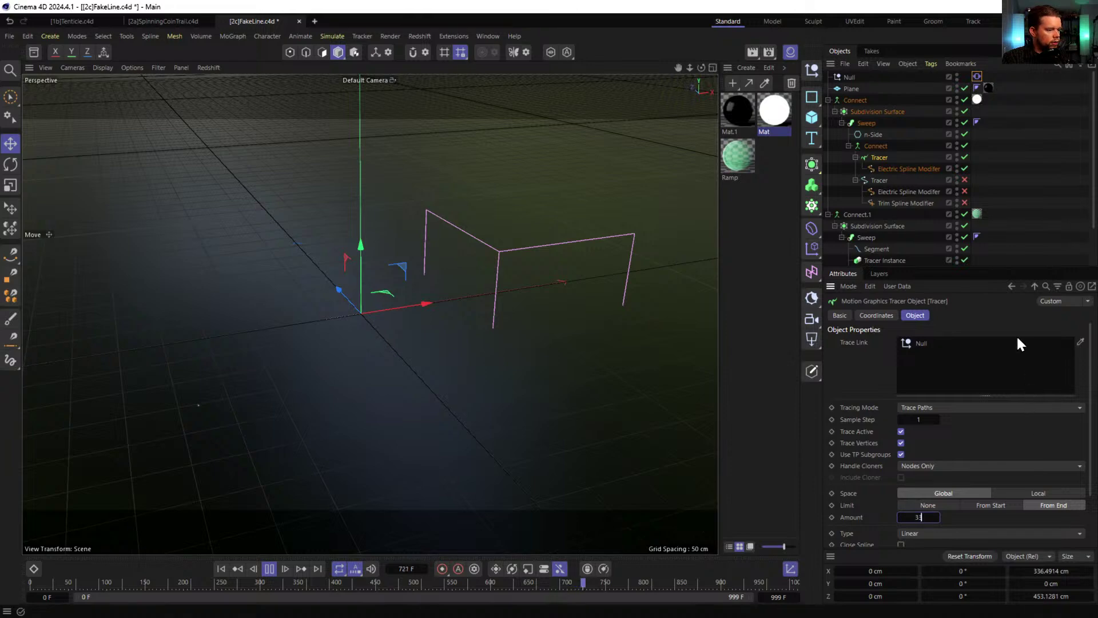
alt+drag(341, 400, 500, 332)
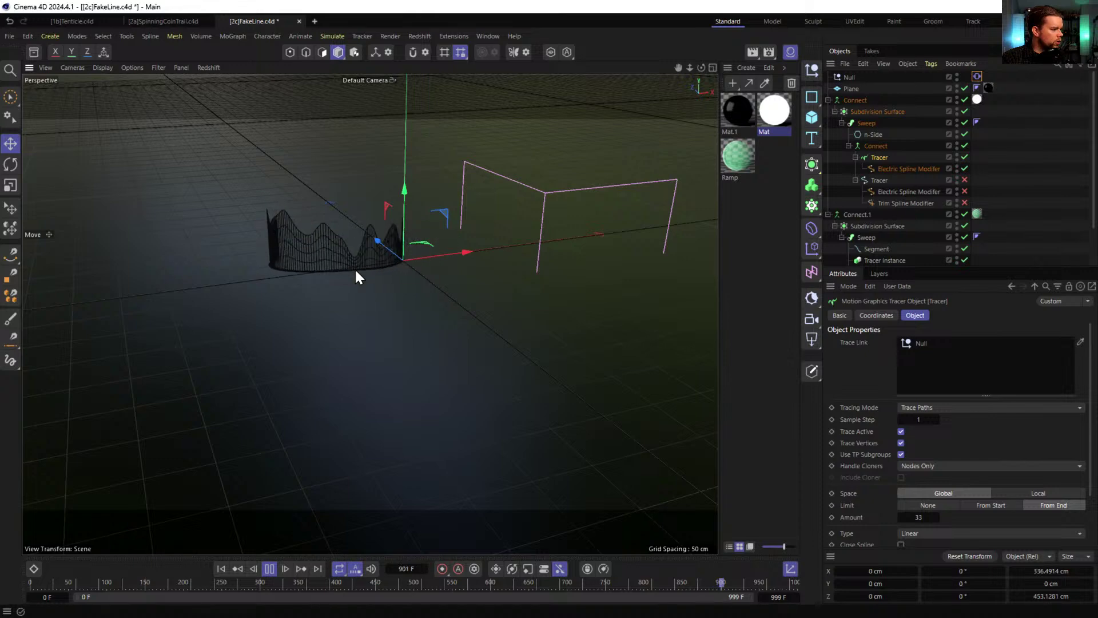
- Check the ribbon's Random Field settings and disable the Electric Spline Modifier under the new Tracer
click(897, 169)
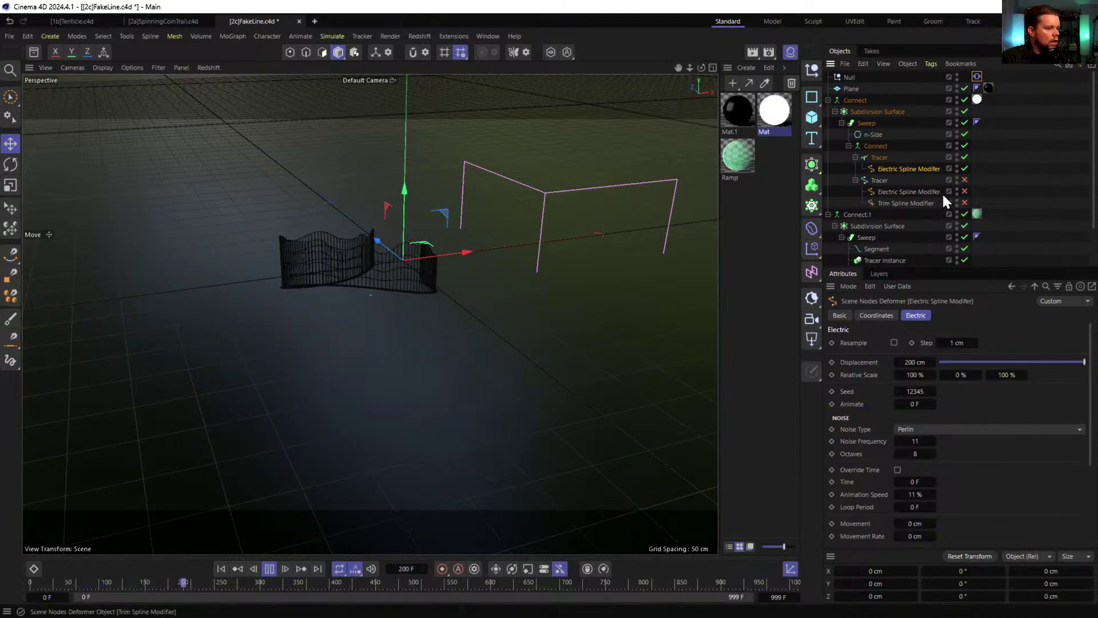
scroll(921, 194, down, 2)
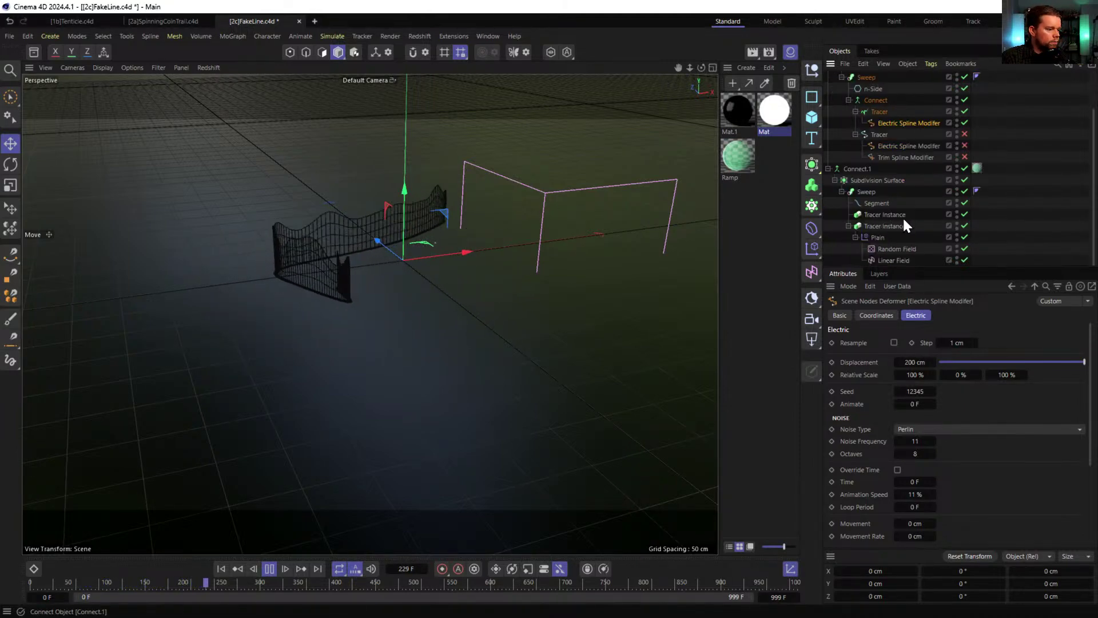
click(965, 248)
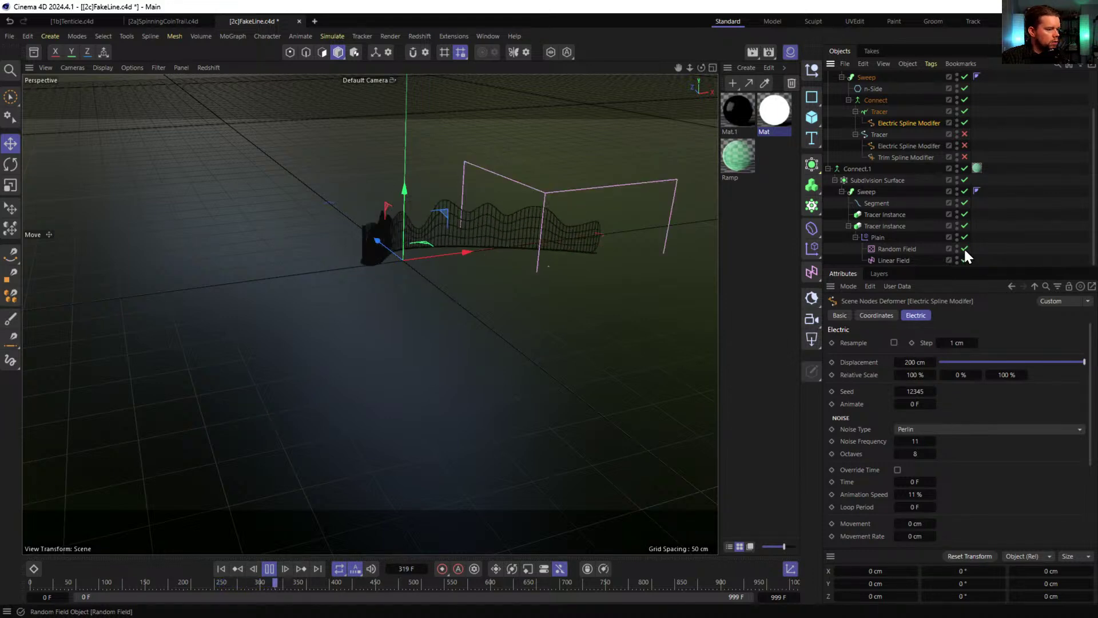
click(893, 249)
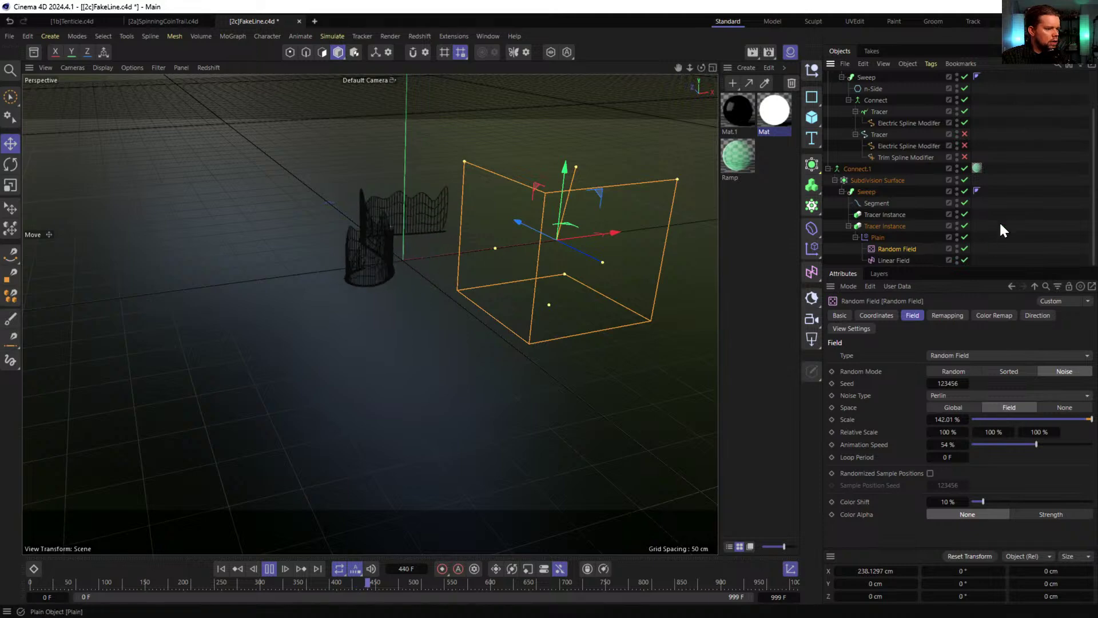
click(963, 122)
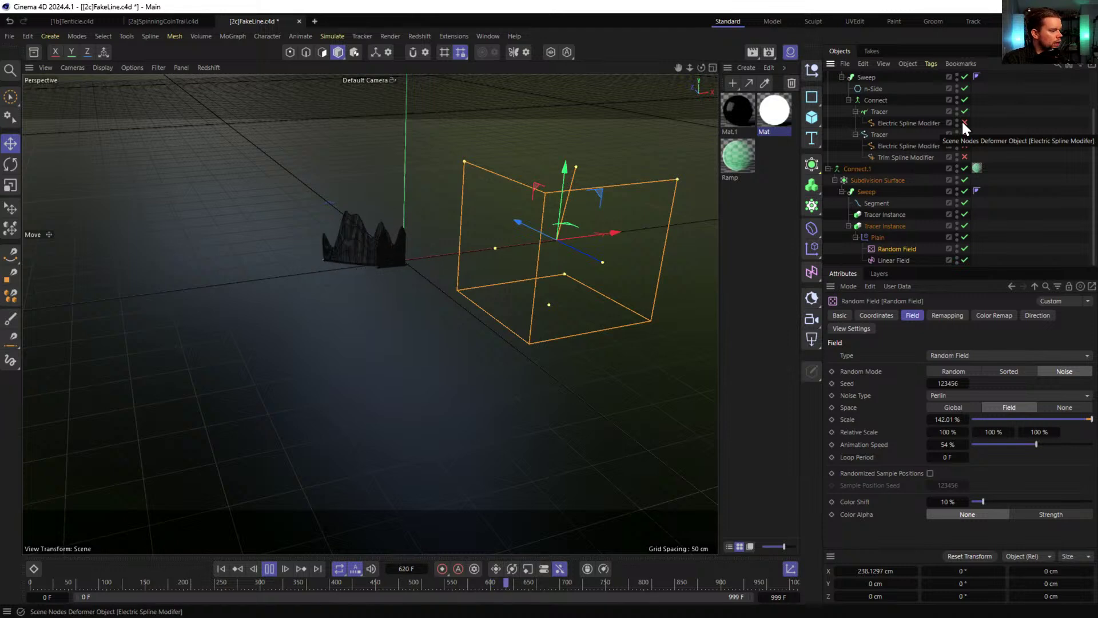
click(884, 123)
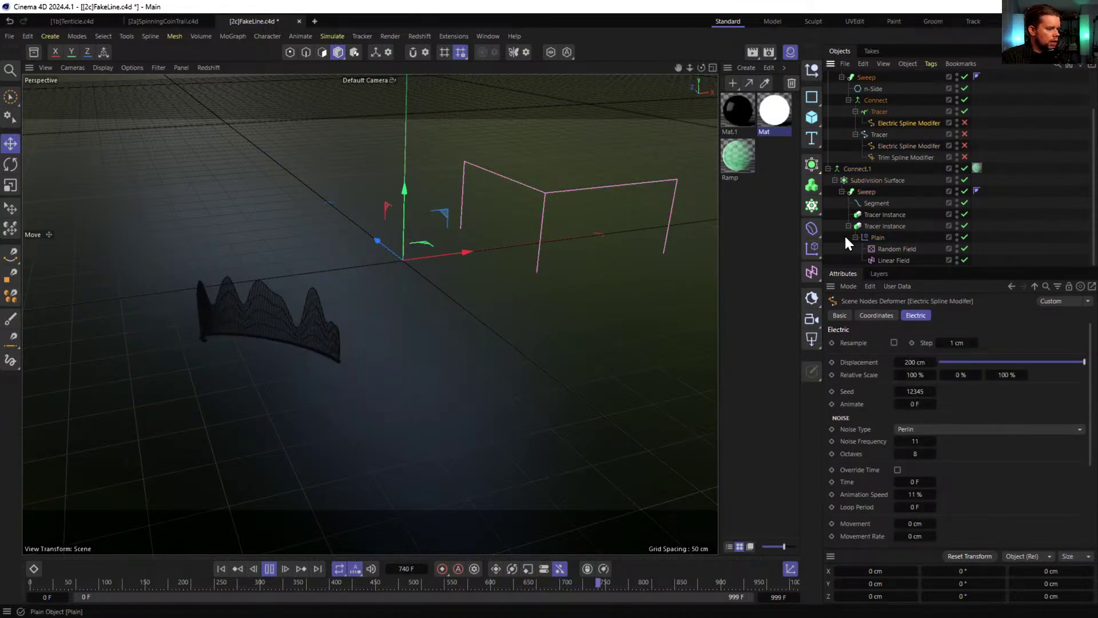
- Raise the new Tracer's limit amount to 99 and pause playback once the longer trail has formed
click(881, 112)
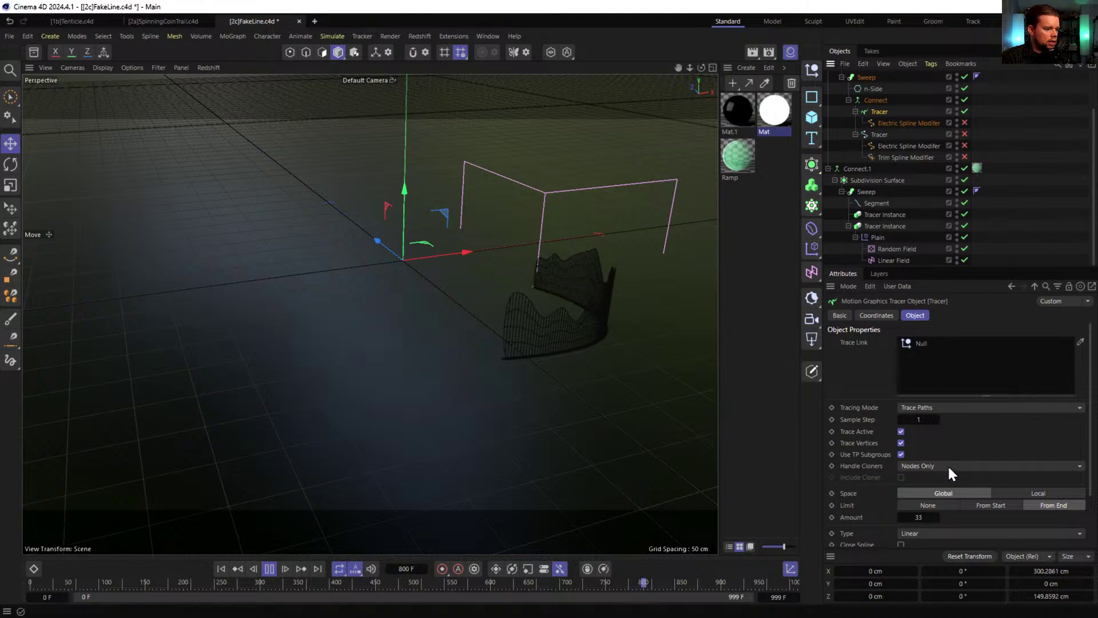
double_click(919, 517)
text(899)
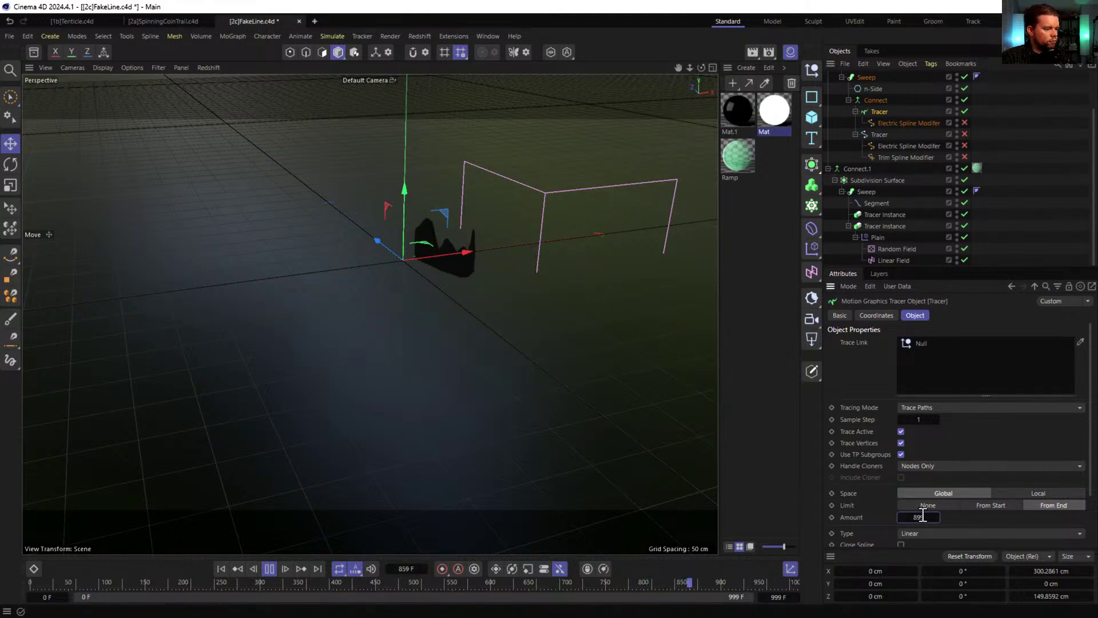
double_click(918, 517)
text(999)
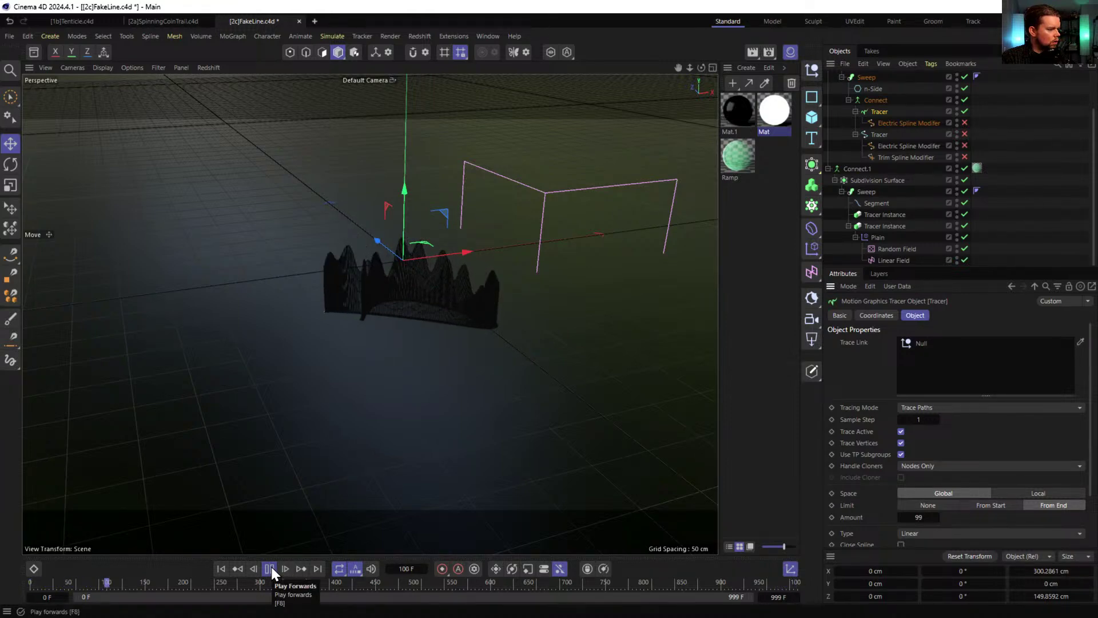
click(270, 569)
click(269, 569)
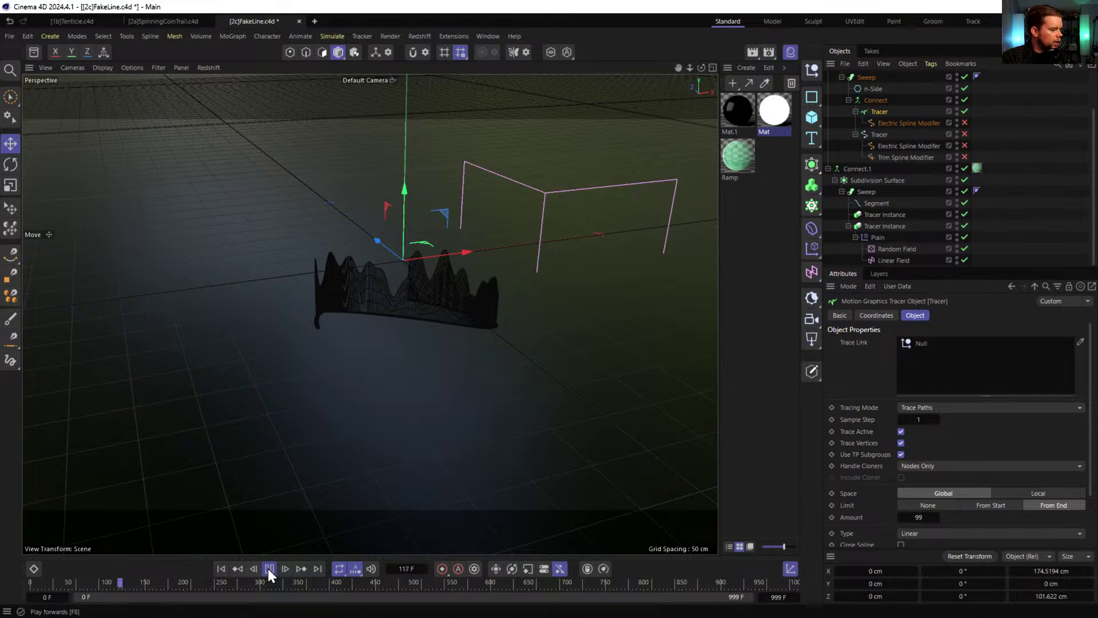
click(269, 569)
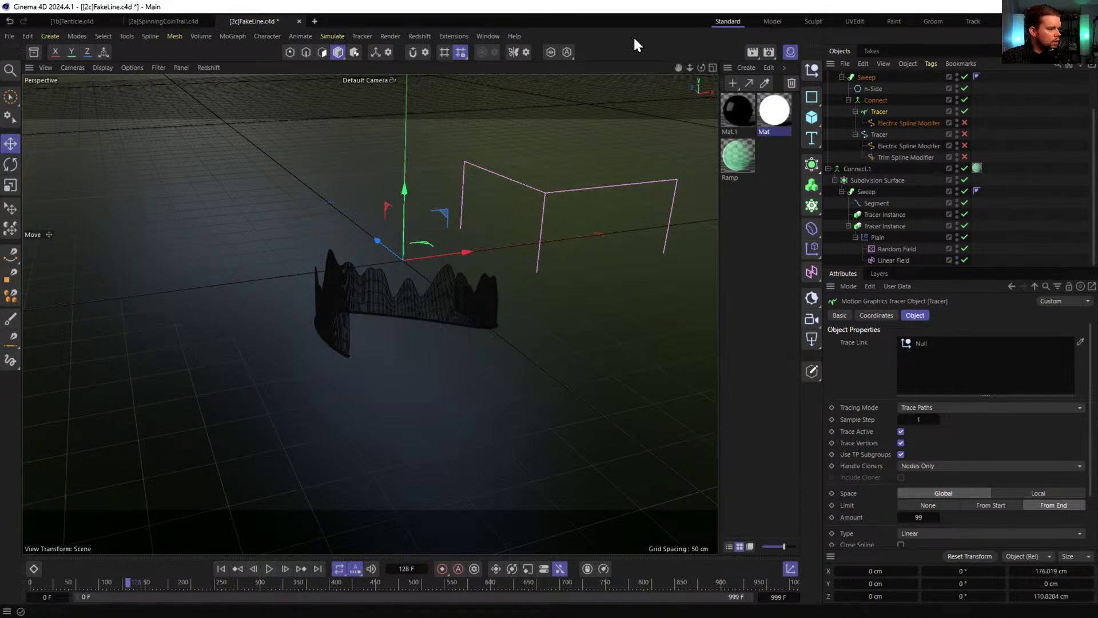
- Save the scene as a new file named [2d]FakeLine
key(ctrl+shift+s)
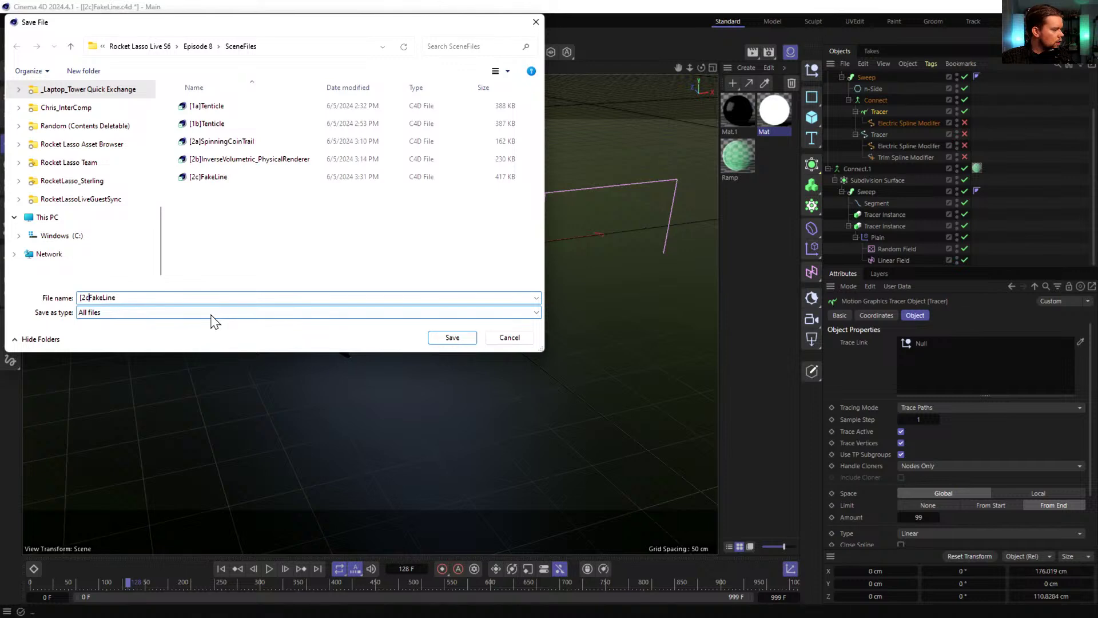
text(d])
key(Return)
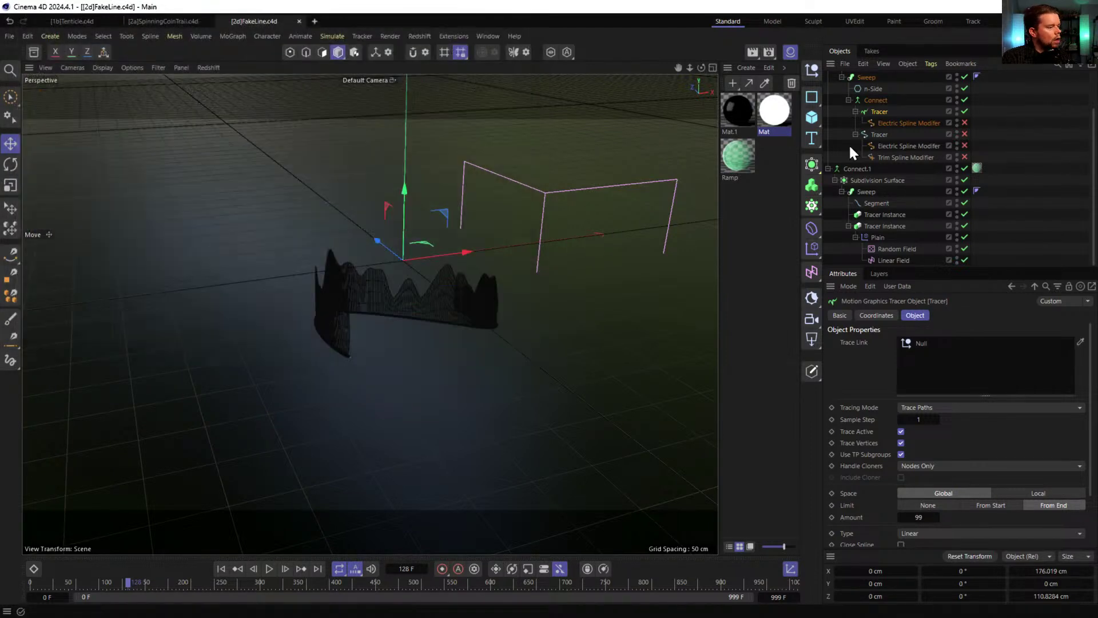
- Replace the Linear Field and Curve layers in the ribbon's Plain effector with the upper Tracer as a spline field layer
click(879, 235)
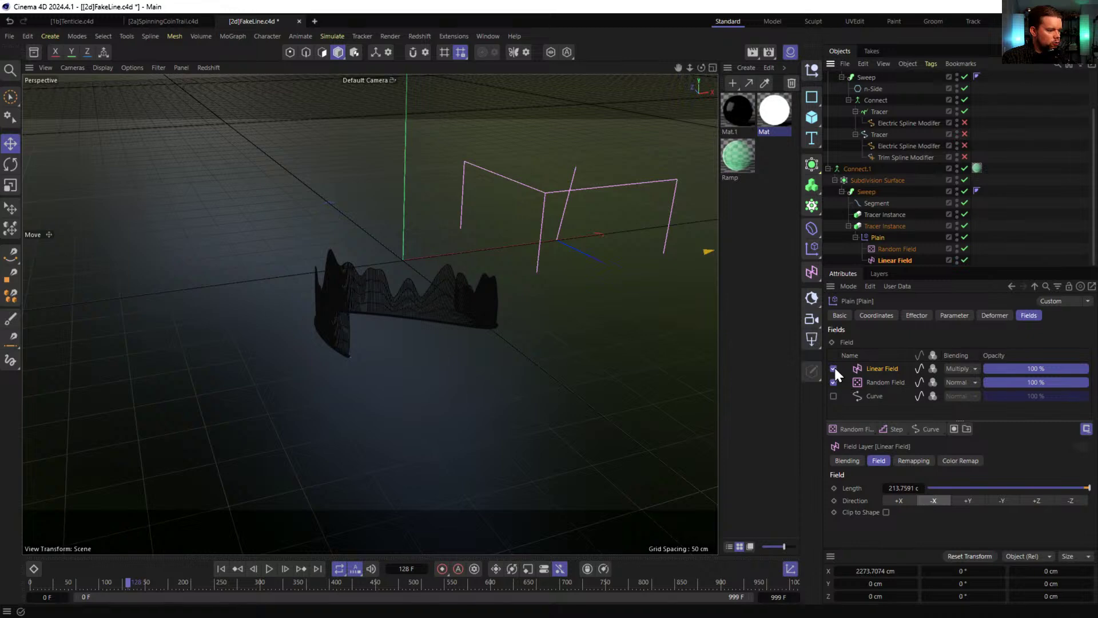
key(Delete)
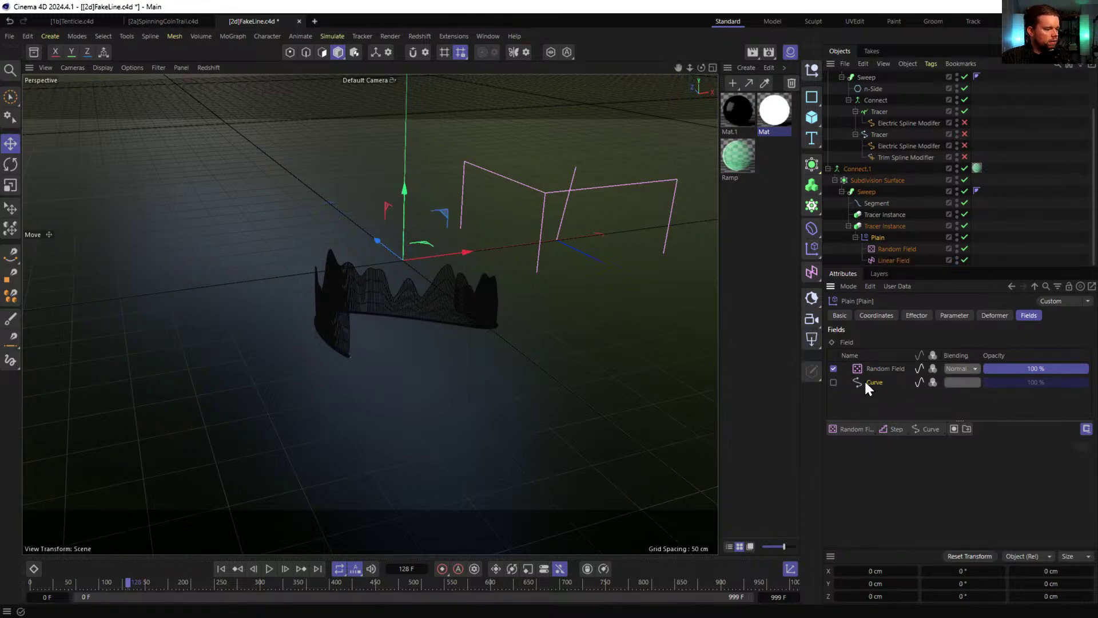
drag(882, 114, 938, 235)
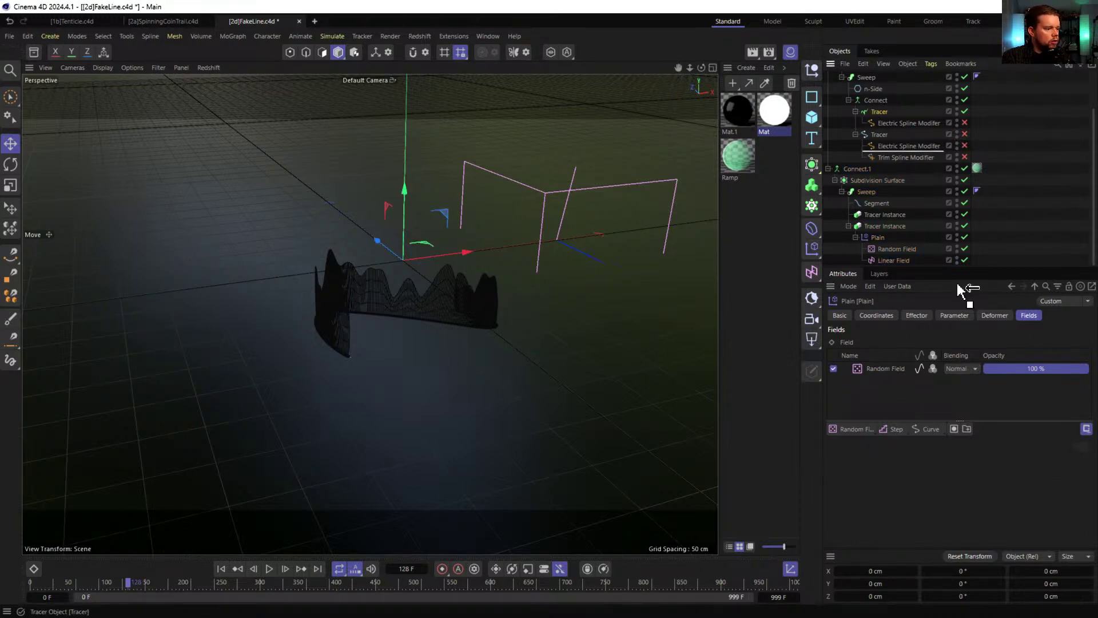
click(878, 180)
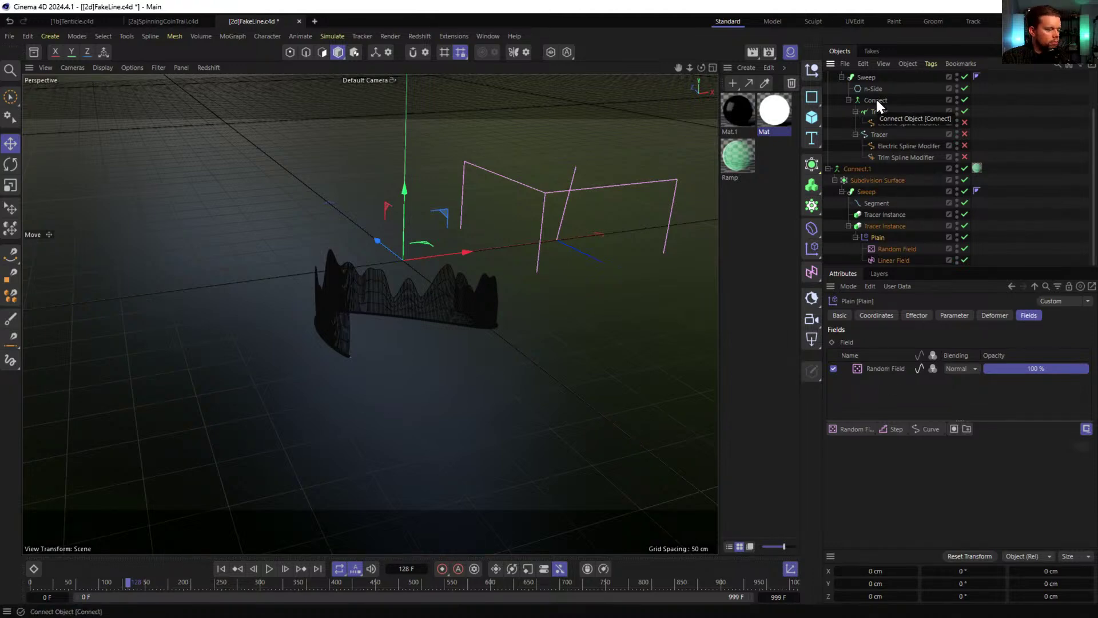
drag(881, 116, 878, 364)
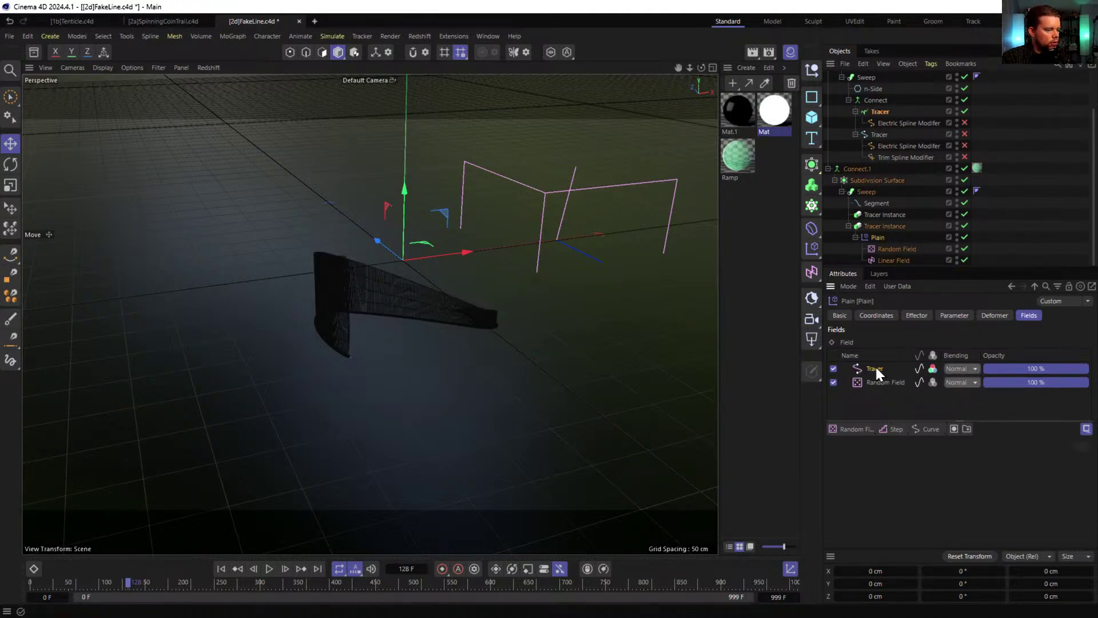
click(919, 369)
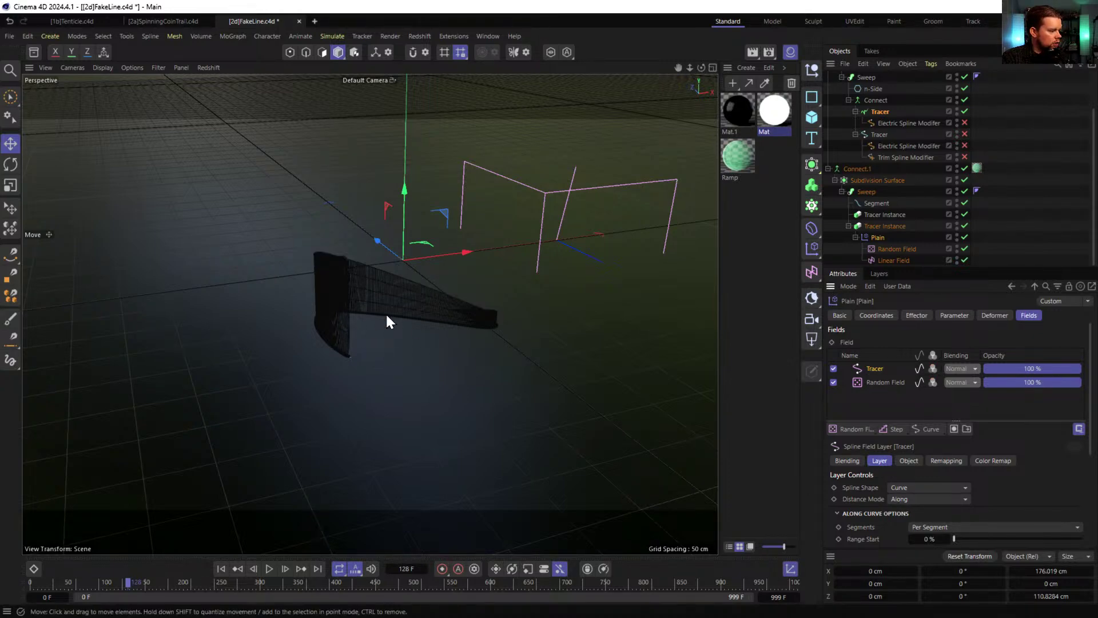
- Add a Curve layer above the Tracer layer and shape it into an arch that falls back to zero at its end
alt+drag(387, 322, 287, 277)
alt+drag(461, 342, 490, 343)
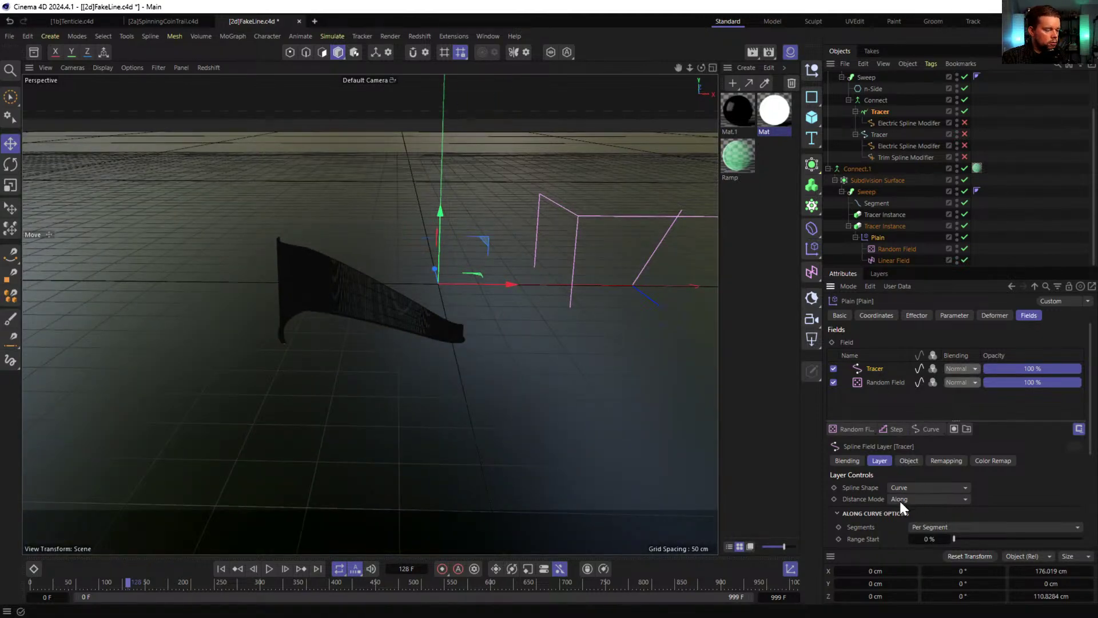
click(928, 431)
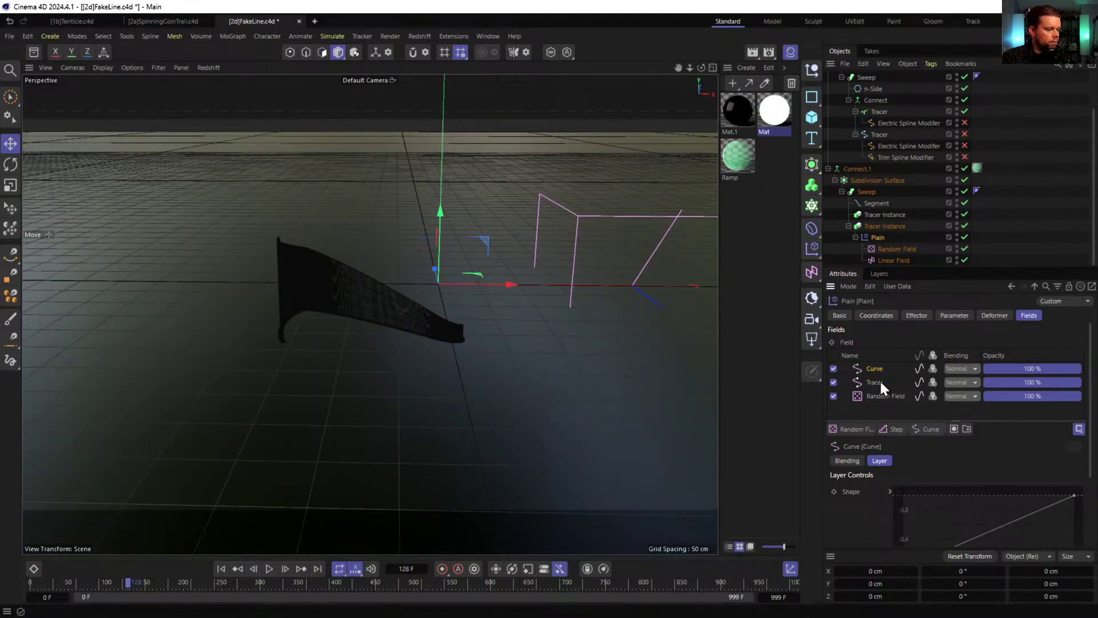
scroll(863, 510, down, 3)
ctrl+drag(992, 434, 963, 397)
drag(1075, 398, 1063, 474)
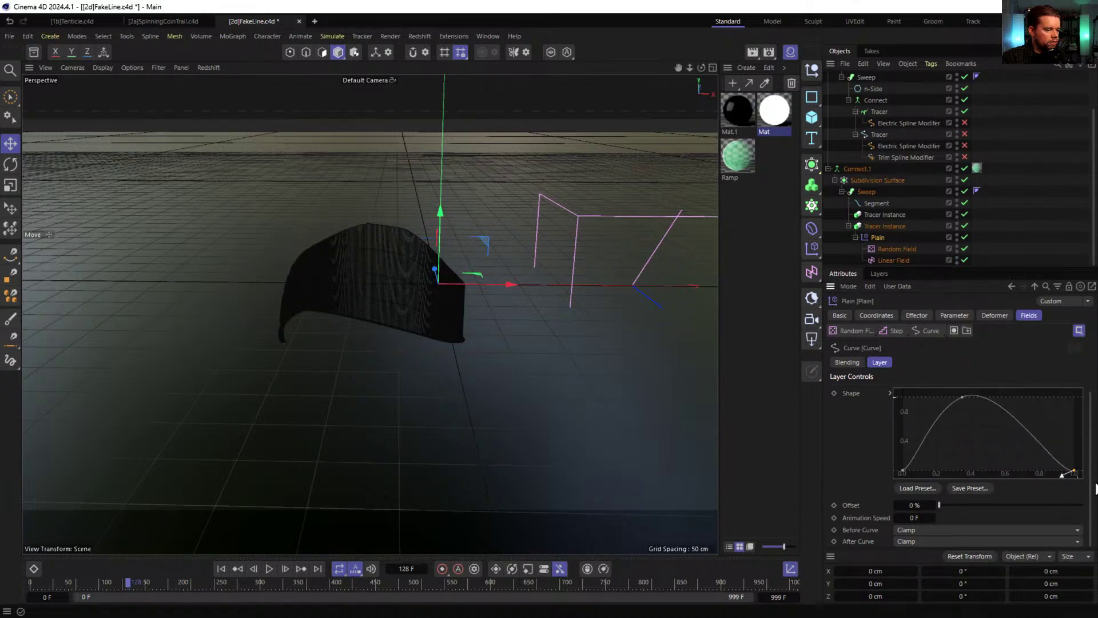
- Shift the curve's peak point towards the start and add a second high point near the end to broaden the arch
drag(963, 397, 944, 397)
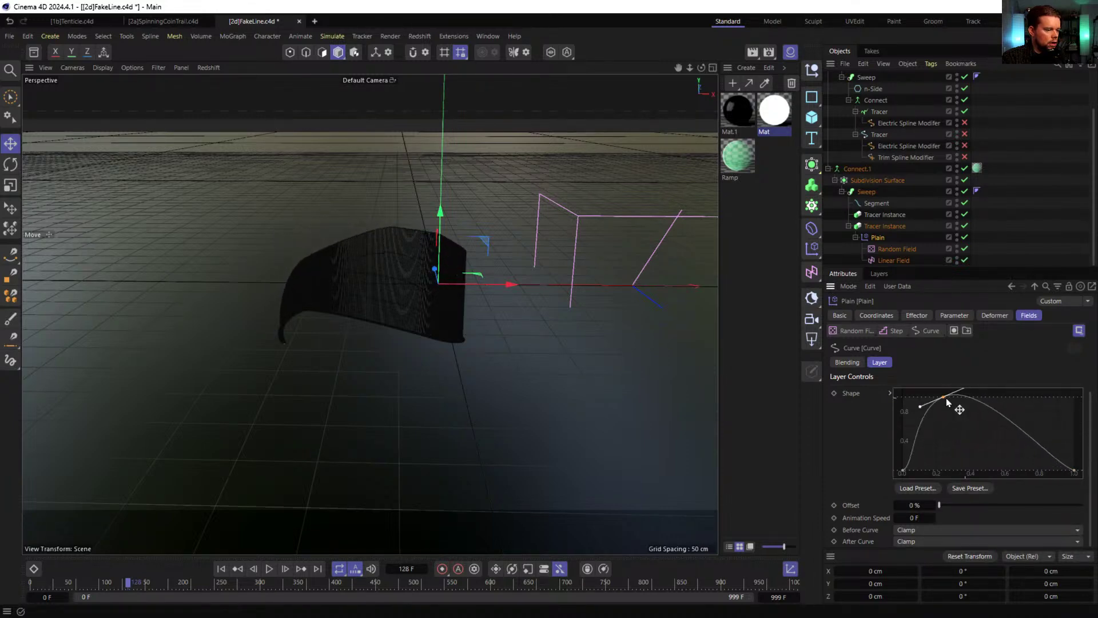
ctrl+drag(1052, 453, 1026, 398)
click(905, 468)
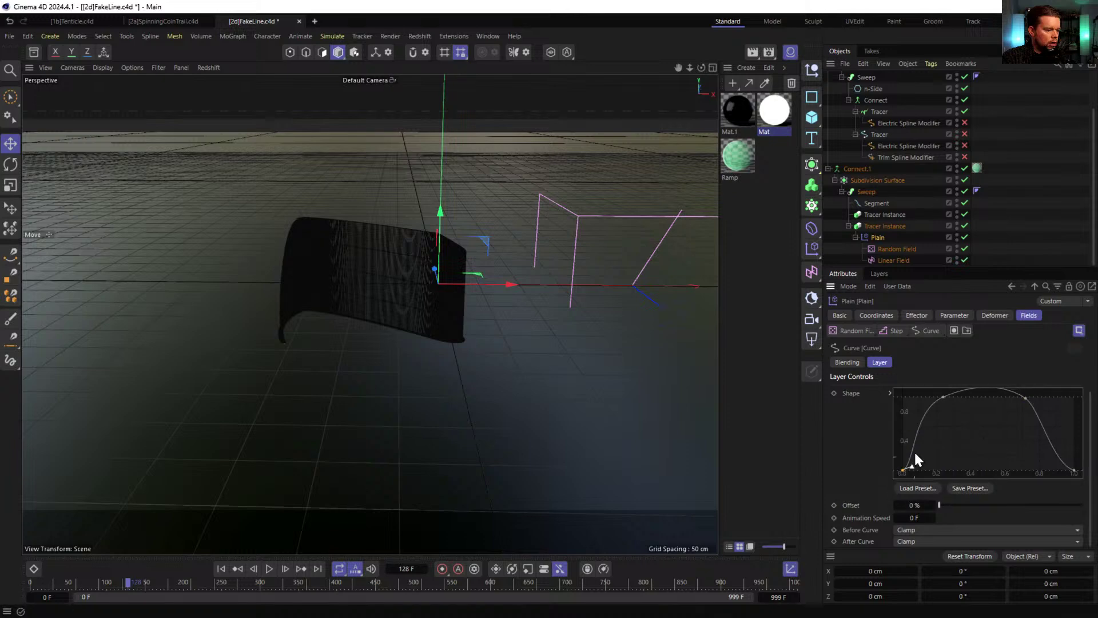
mouse_move(942, 399)
mouse_down()
mouse_move(960, 414)
mouse_move(949, 399)
mouse_up()
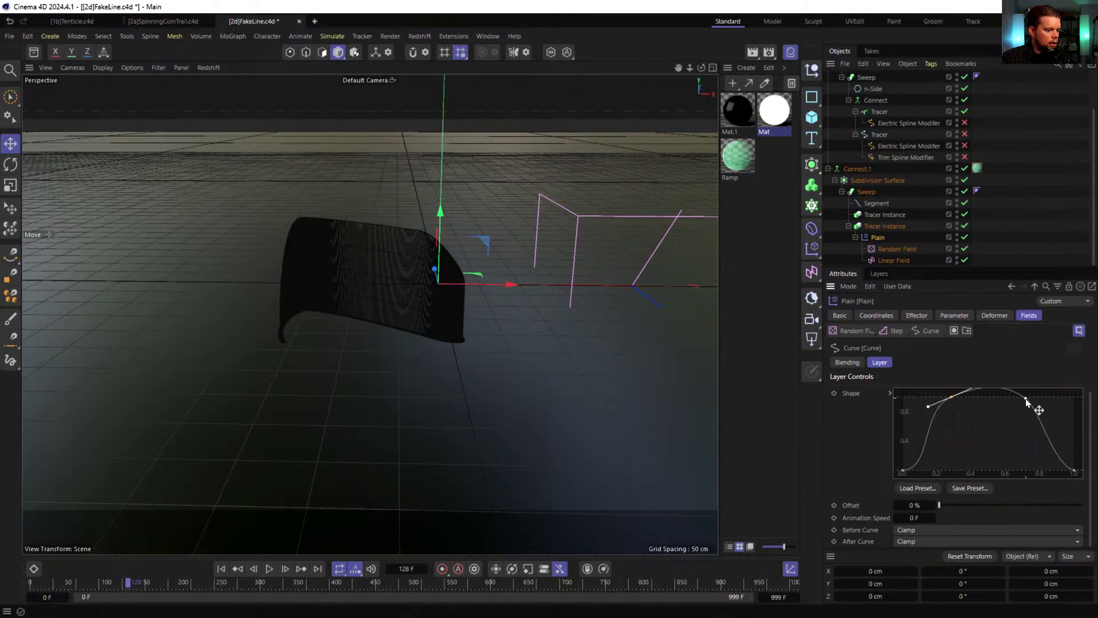
- Play the animation from frame 0 to check the ribbon's height profile along the traced path
alt+drag(510, 309, 476, 405)
click(221, 569)
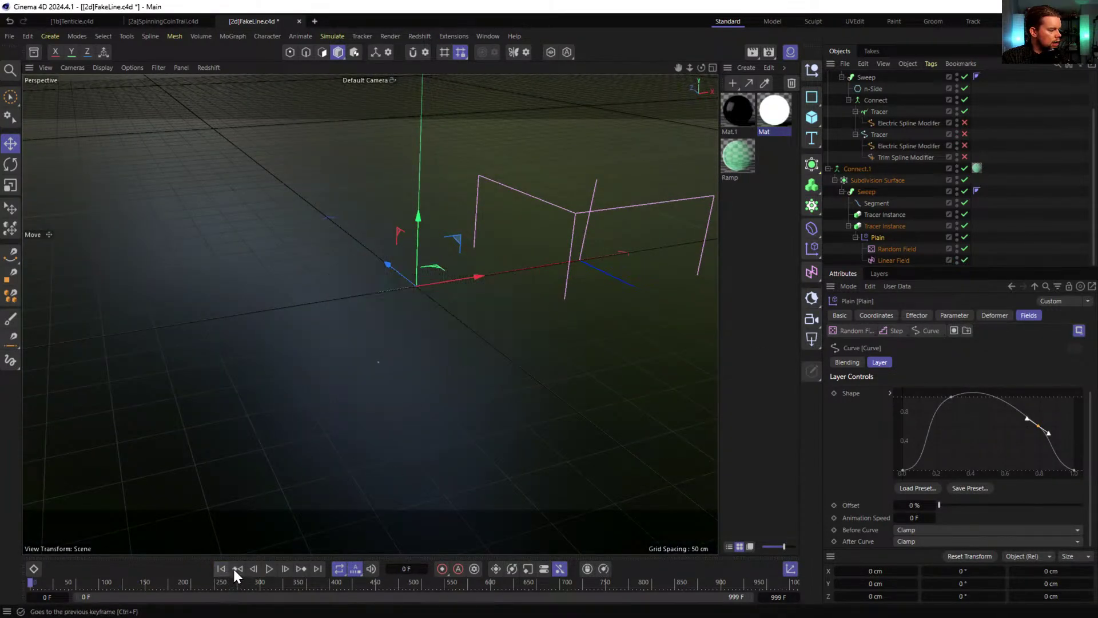
click(270, 569)
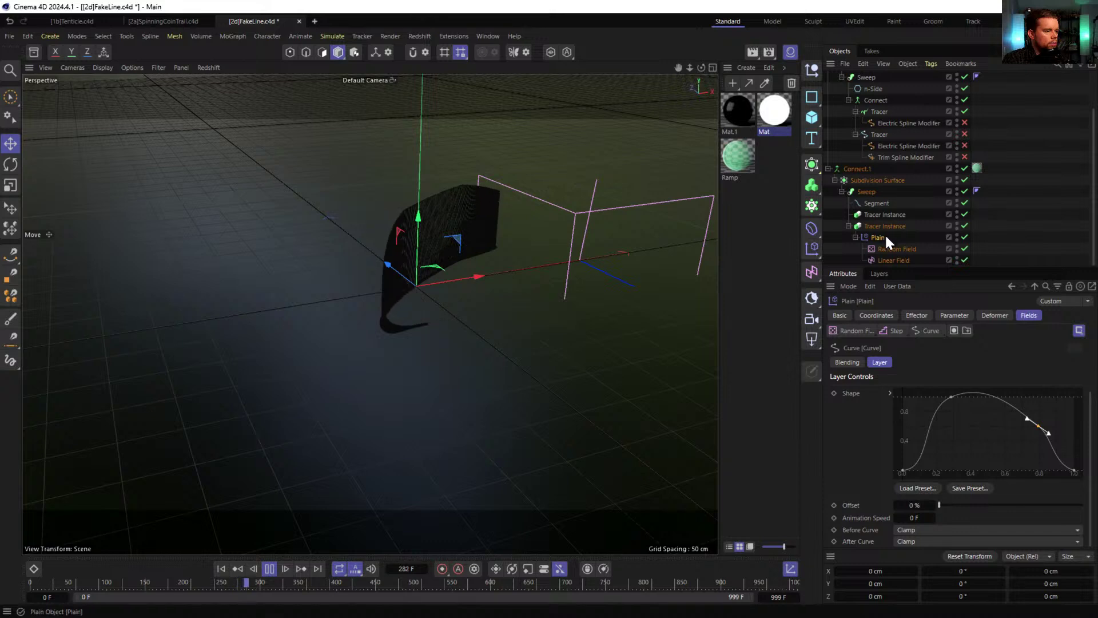
- Move the Random Field above the Curve and Tracer layers, set its blending to Multiply, and stop playback
click(1018, 315)
drag(889, 393, 878, 363)
click(961, 368)
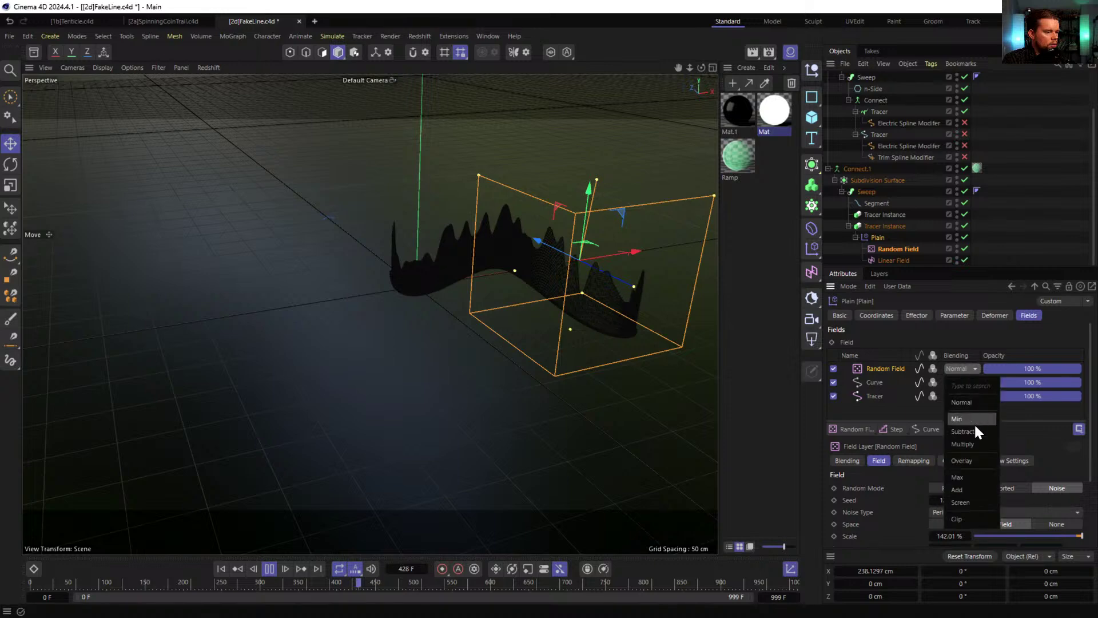
click(980, 441)
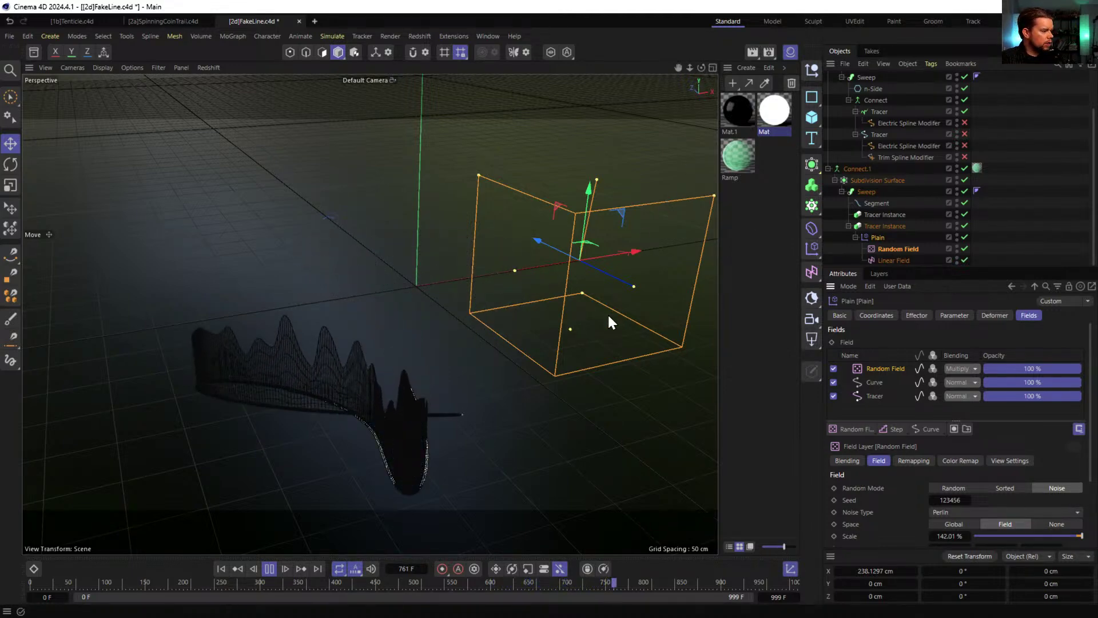
click(269, 569)
- Frame the trail from a closer angle and preview it in the Redshift RenderView, then close the preview
alt+drag(502, 437, 527, 403)
click(420, 35)
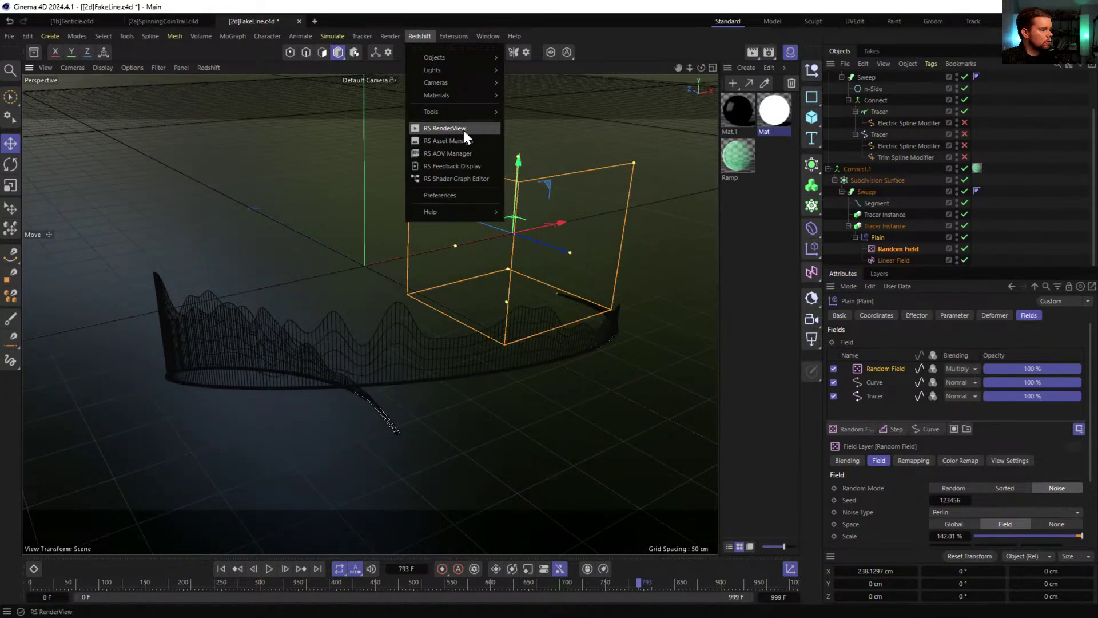
click(464, 129)
click(491, 165)
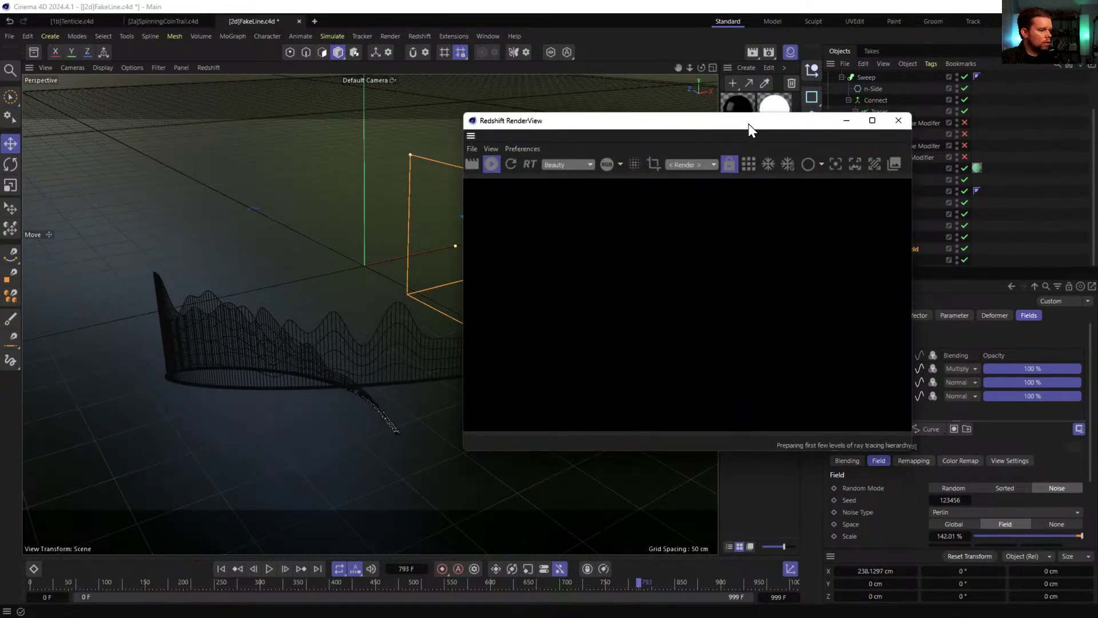
drag(751, 126, 503, 78)
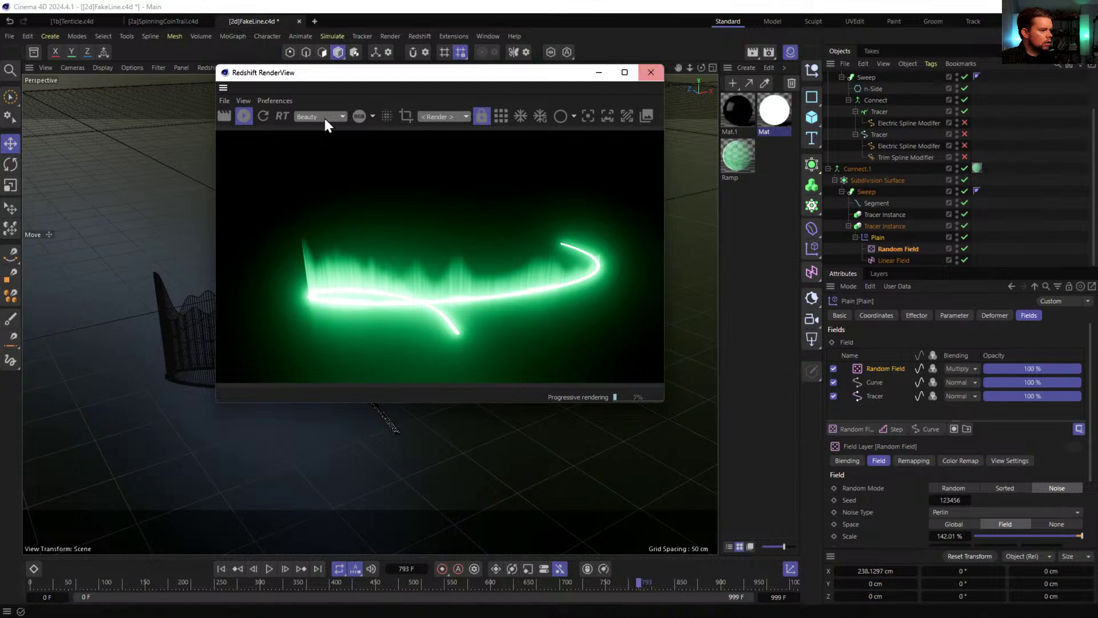
click(650, 73)
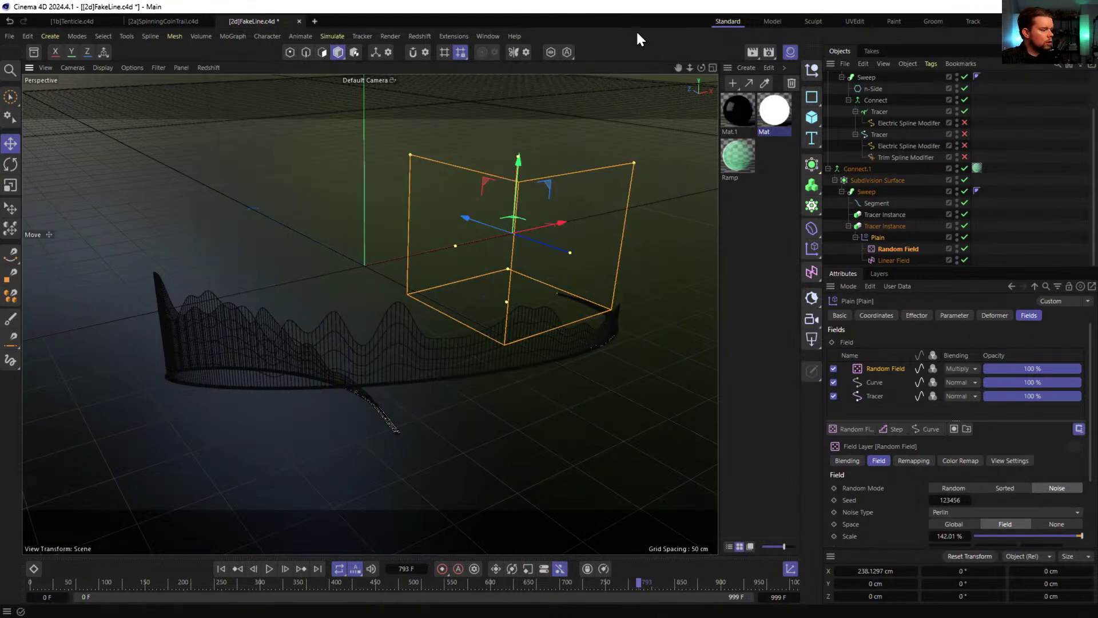
- Set the render output to cover all frames and turn off saving the rendered images
key(ctrl+b)
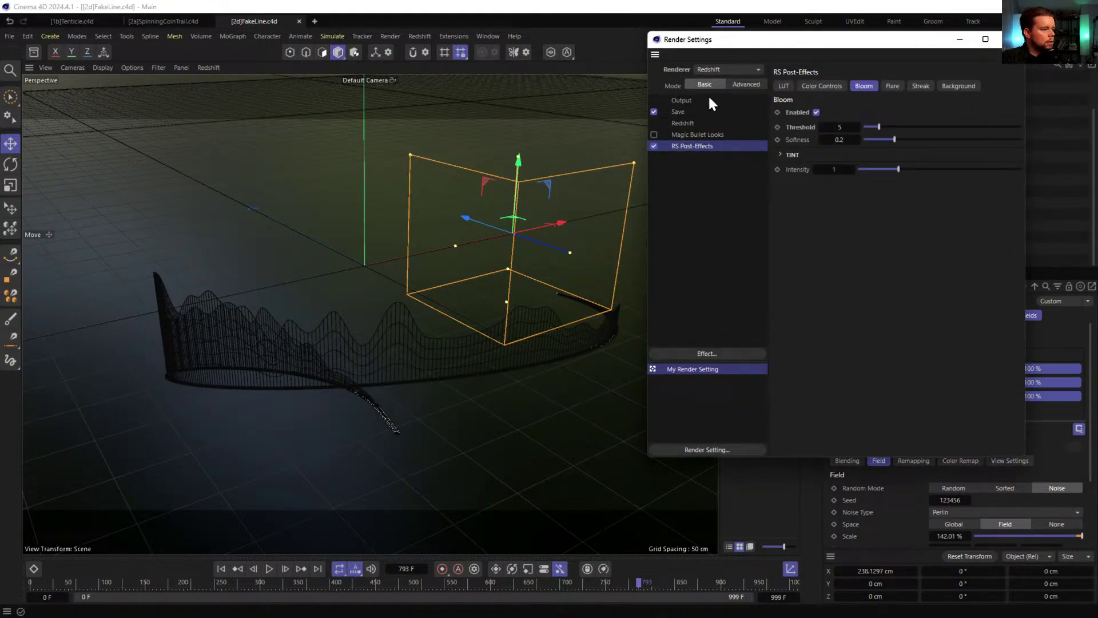
click(708, 100)
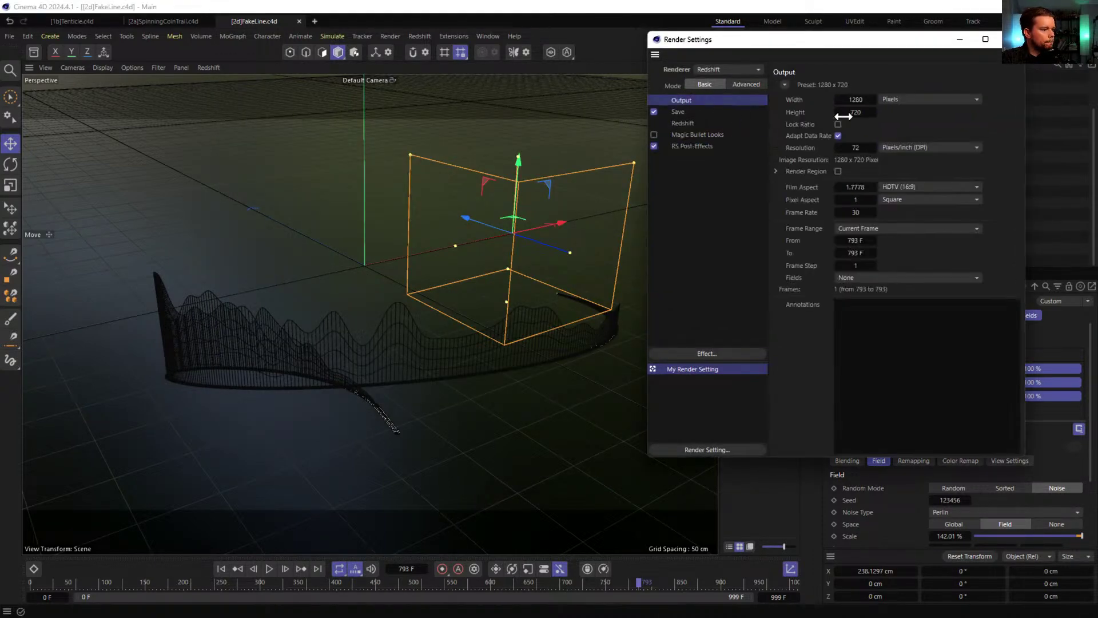
click(874, 228)
click(877, 269)
click(680, 111)
click(654, 112)
- Set Redshift's automatic sampling threshold to 1 in the advanced render settings and close the settings
click(698, 123)
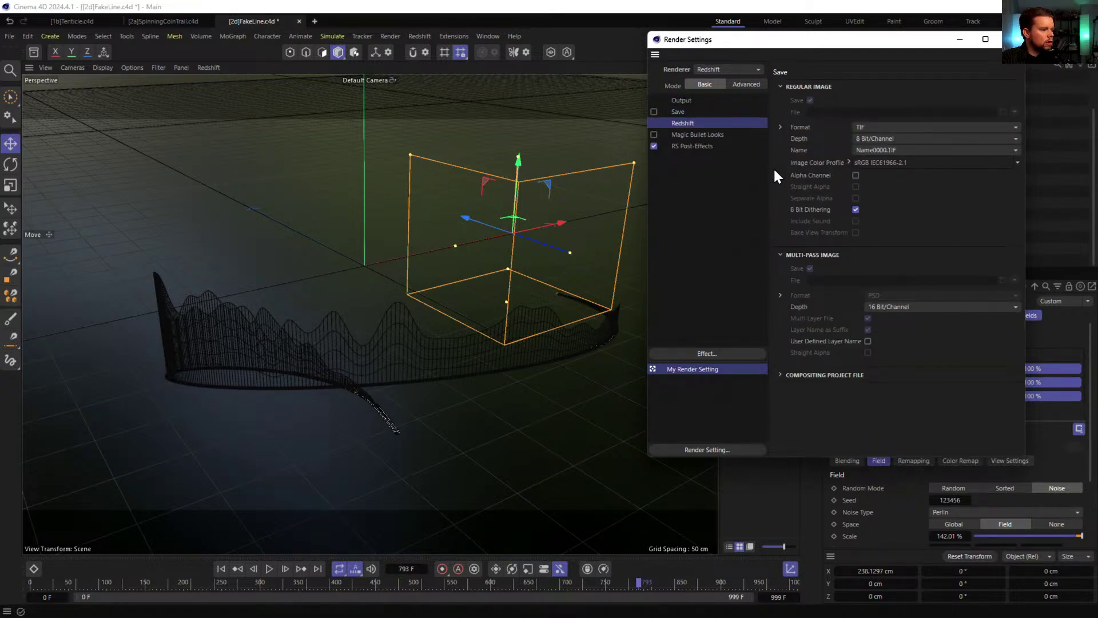
click(742, 84)
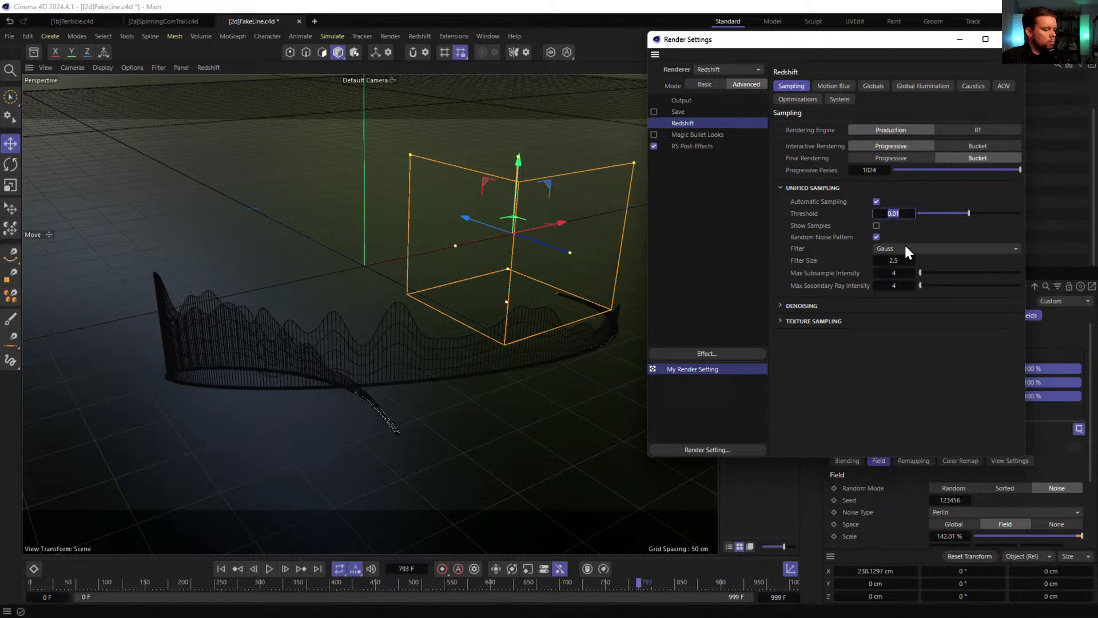
text(0.1)
key(Return)
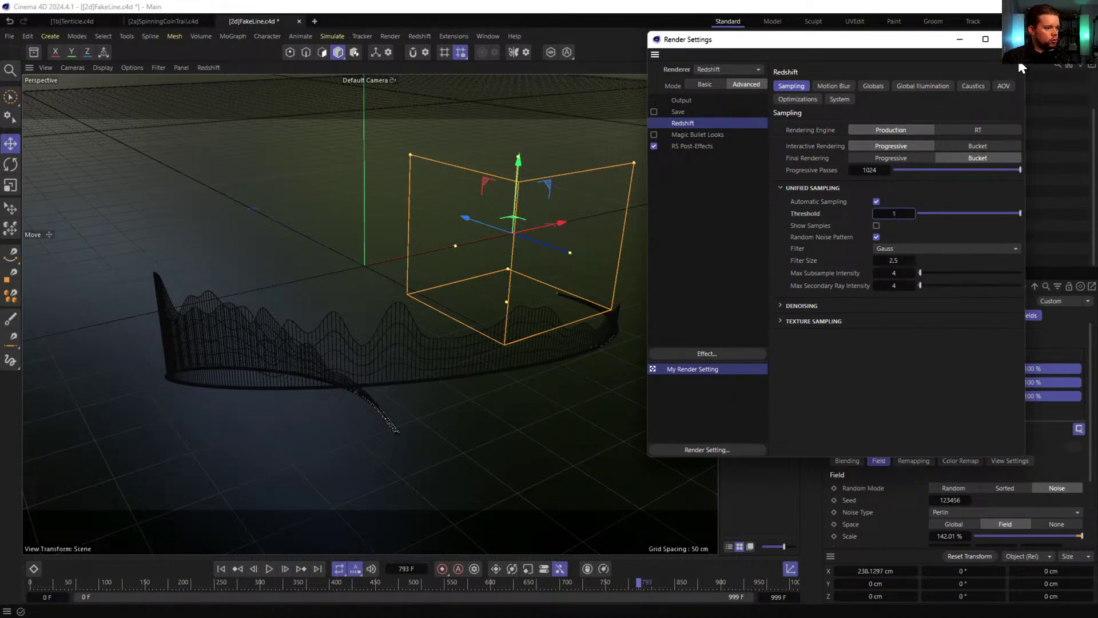
click(1011, 39)
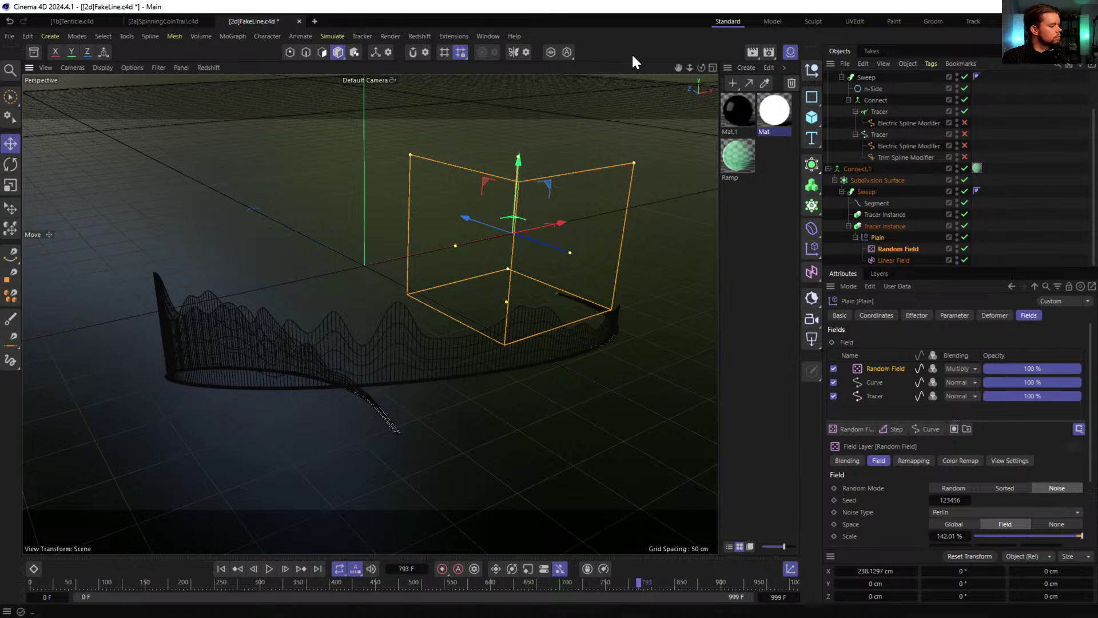
- Start rendering the animation to the Picture Viewer and maximize the viewer window
click(752, 52)
click(584, 356)
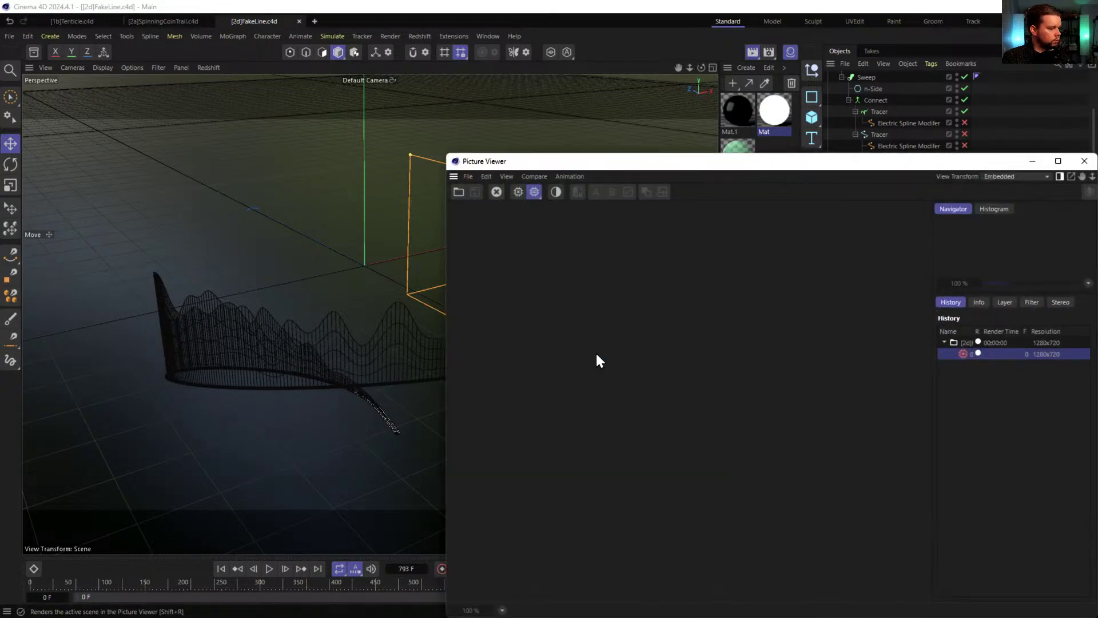
drag(645, 170, 286, 56)
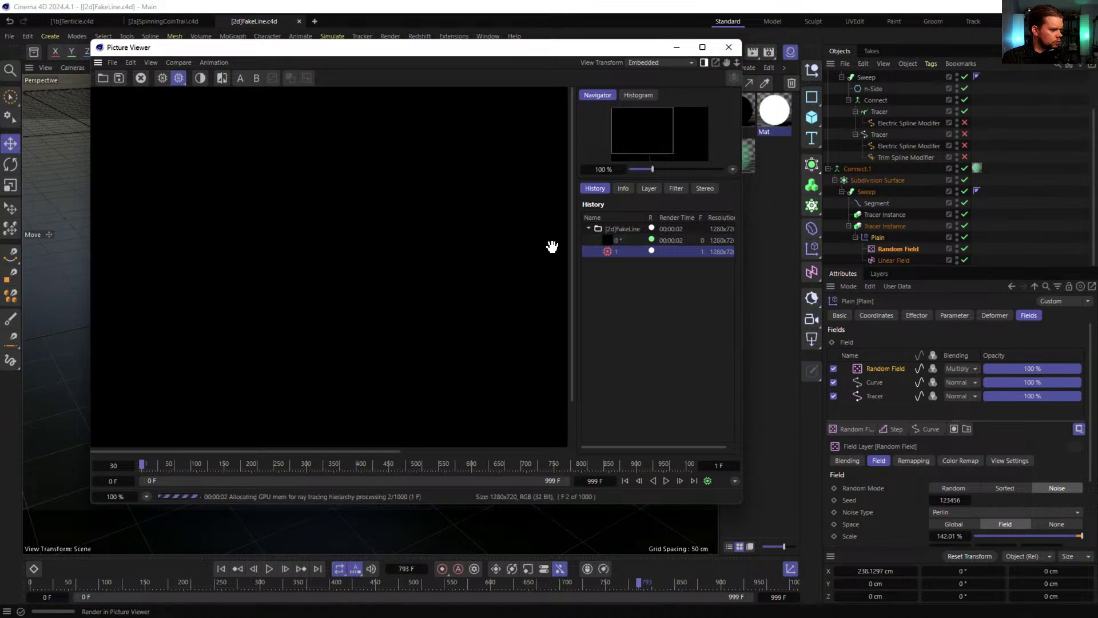
drag(563, 52, 552, 1)
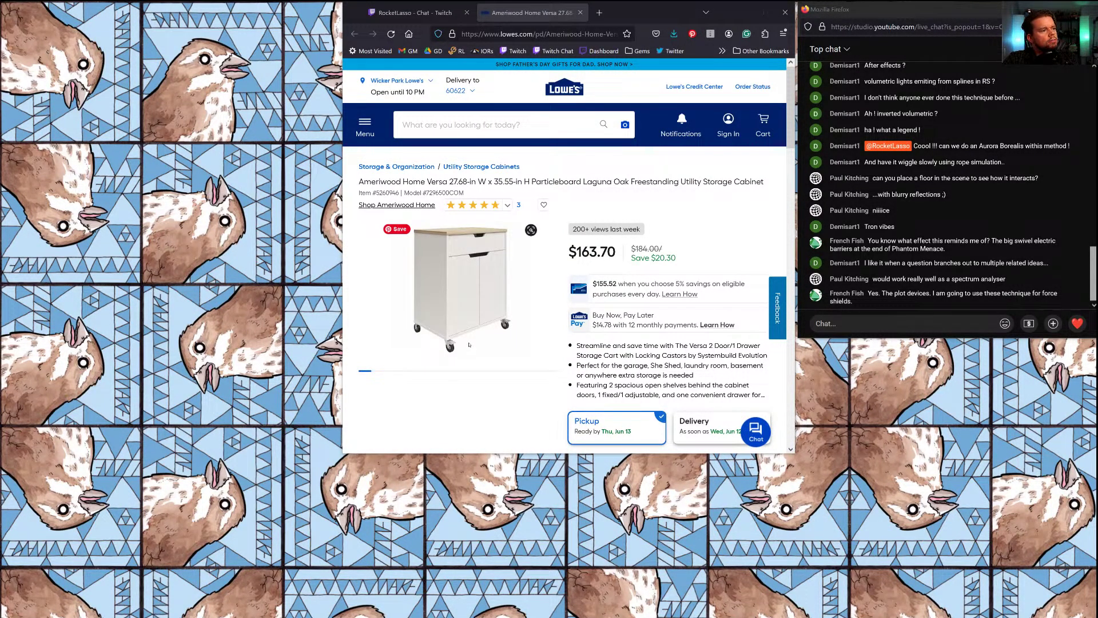
- Switch to the browser's Twitch stream chat and read the latest messages
click(446, 13)
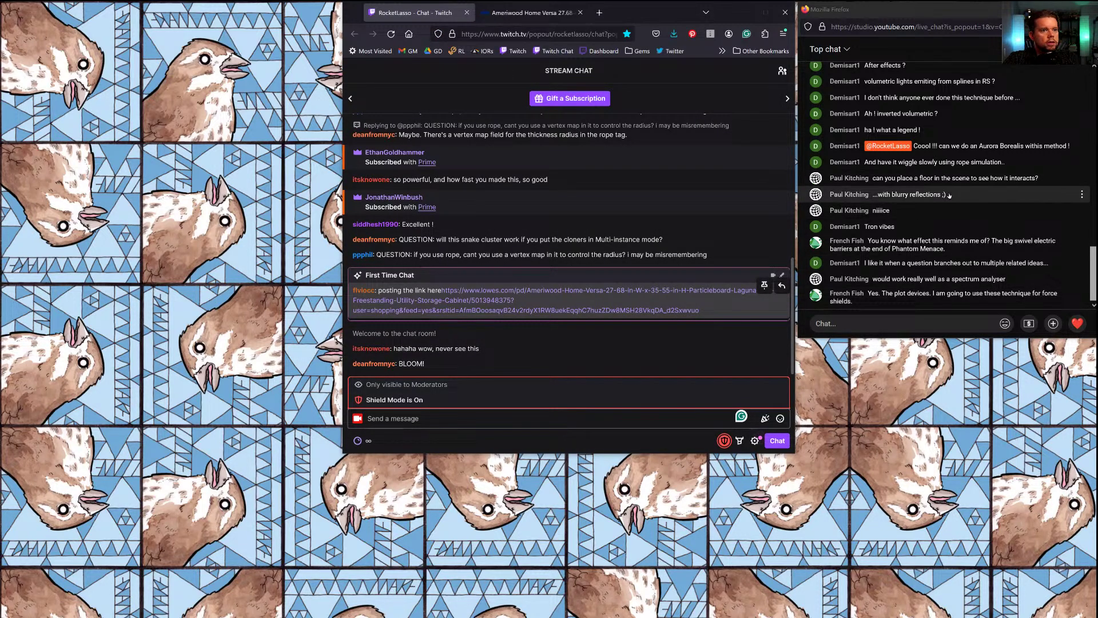
scroll(950, 195, down, 10)
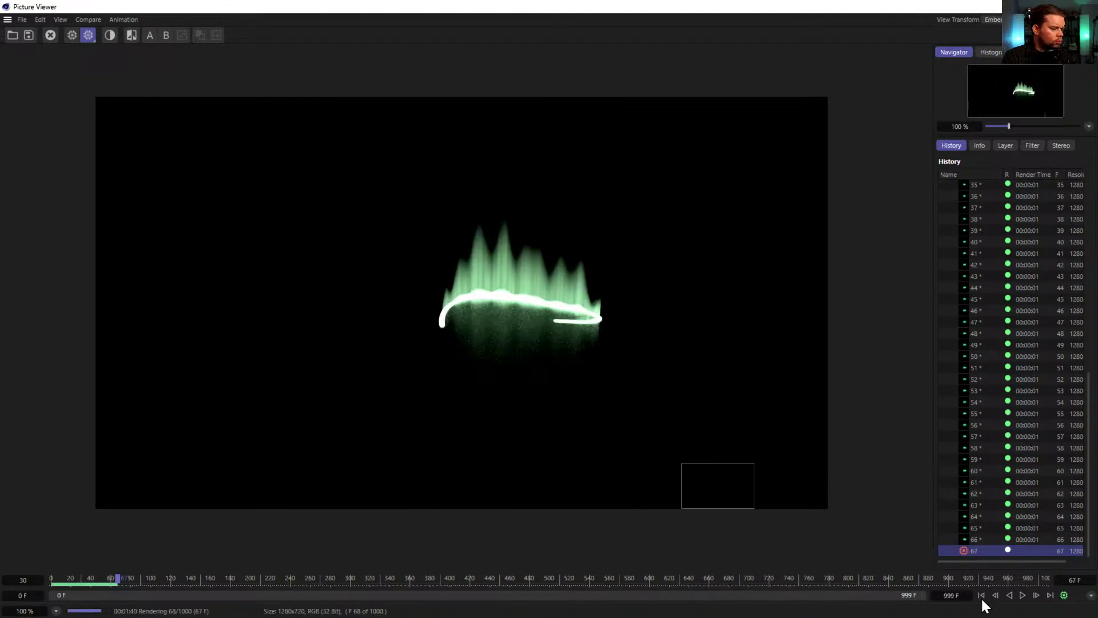
- Play back the rendered frames in the Picture Viewer, then close it and hide the Material Manager
click(1022, 595)
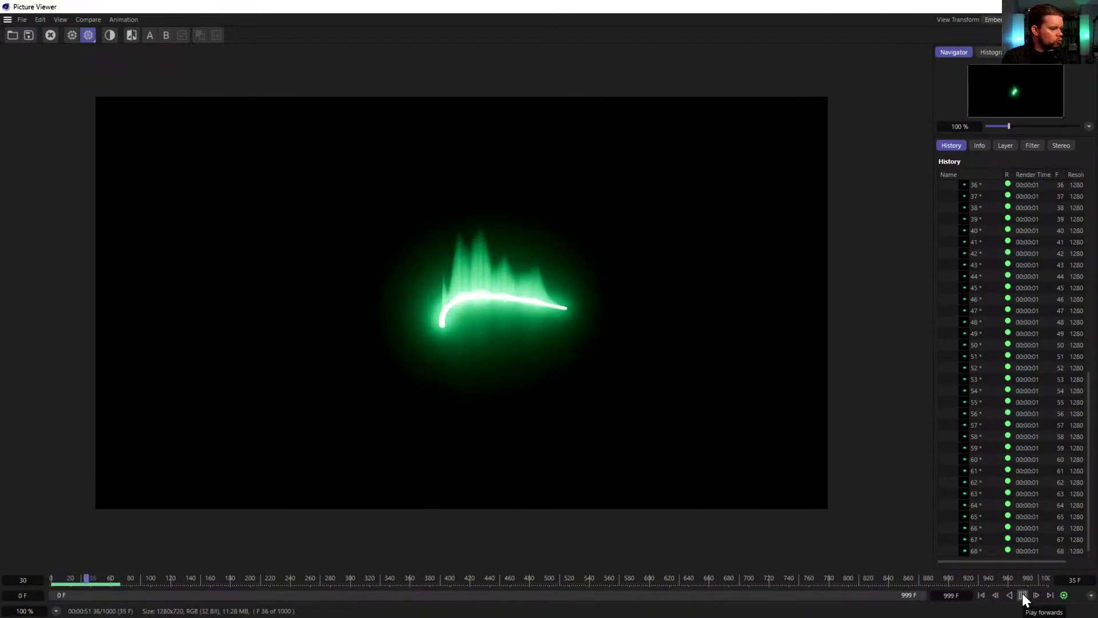
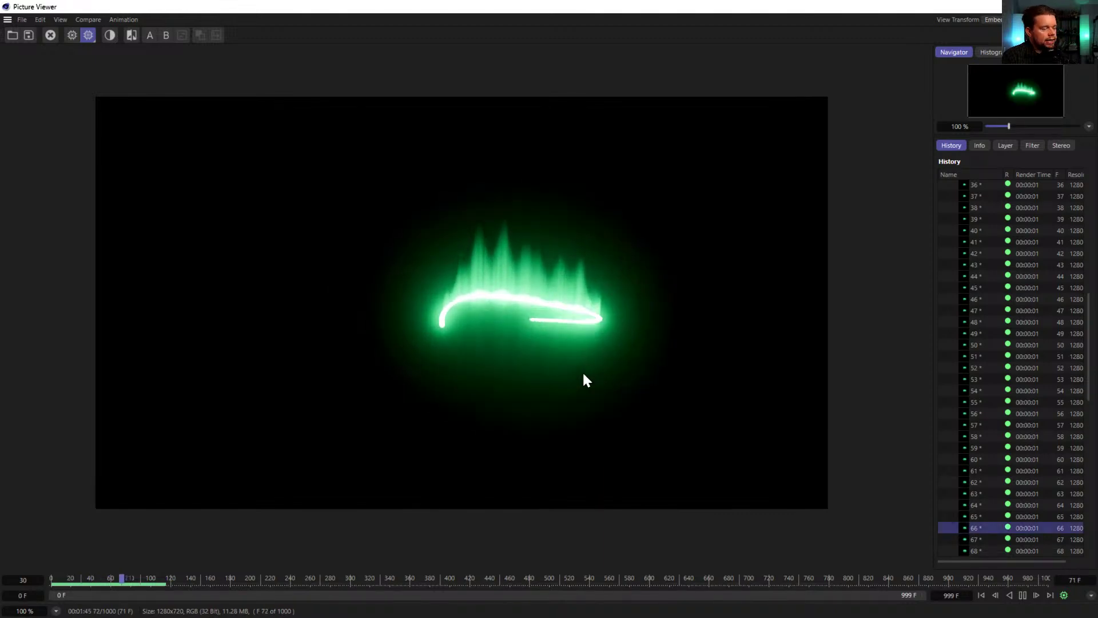
click(1022, 595)
click(1085, 7)
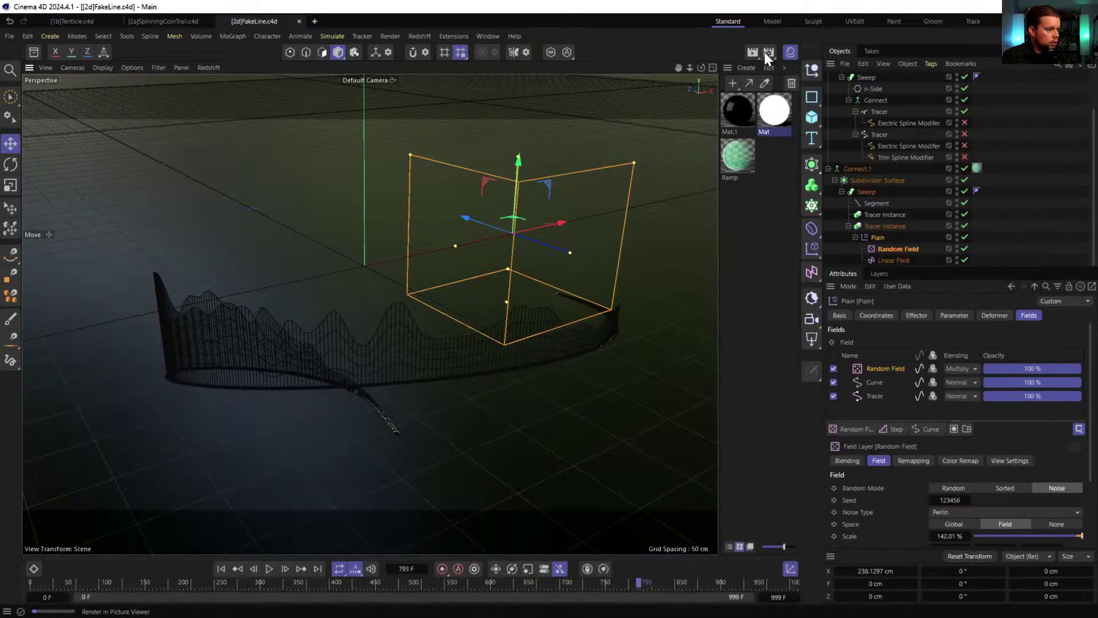
click(785, 51)
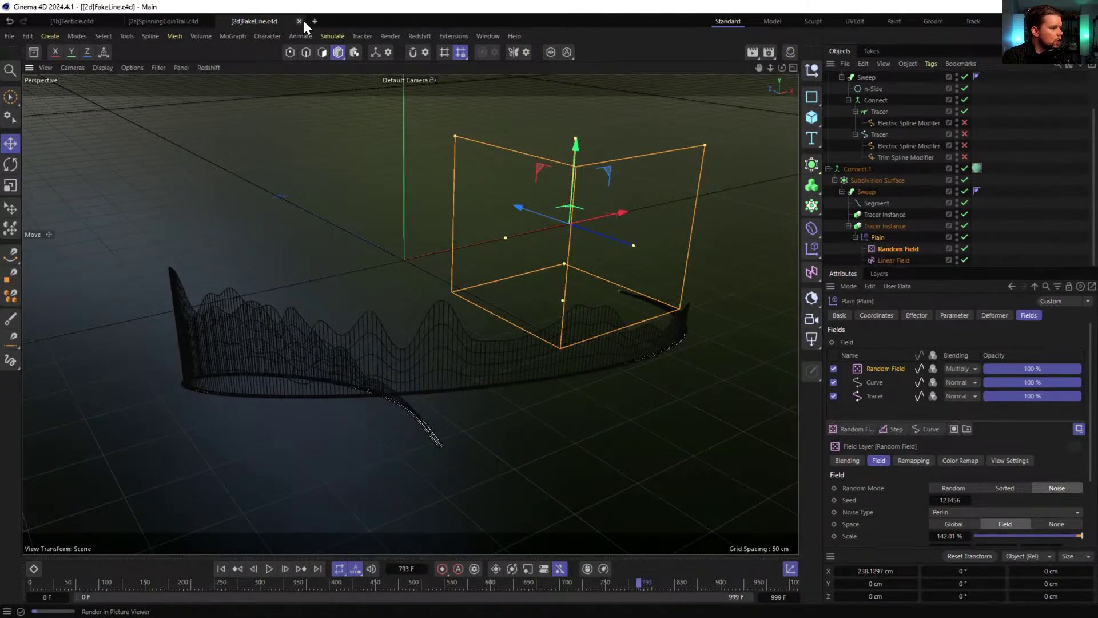
- Start a new project and add a plane as the floor and a default 180 cm figure as scale reference
click(313, 22)
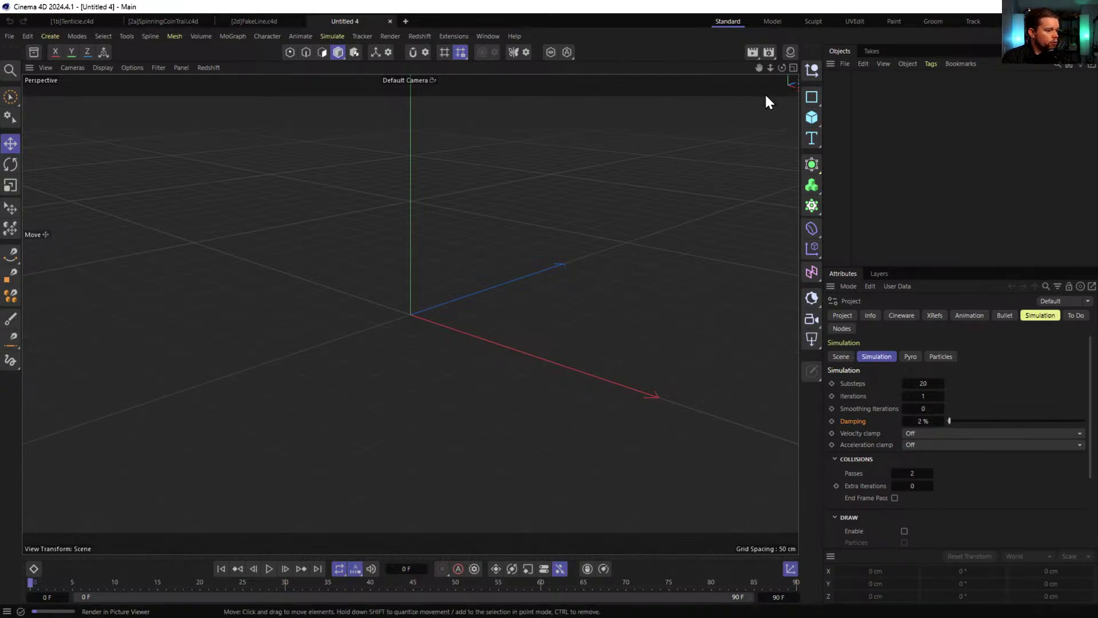
click(812, 117)
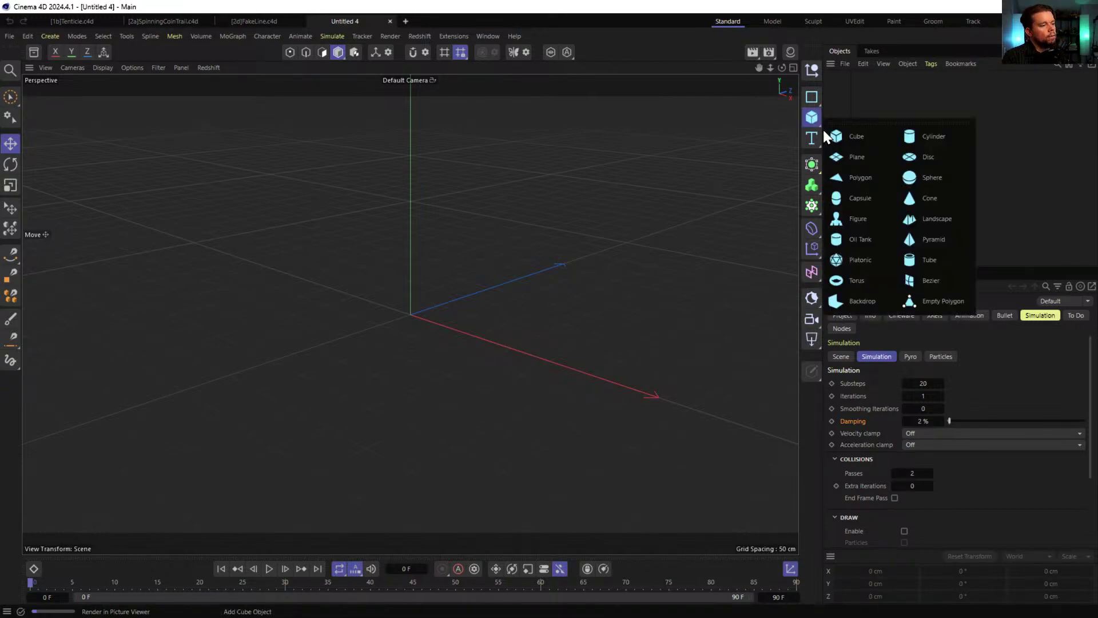
click(863, 156)
scroll(483, 300, up, 4)
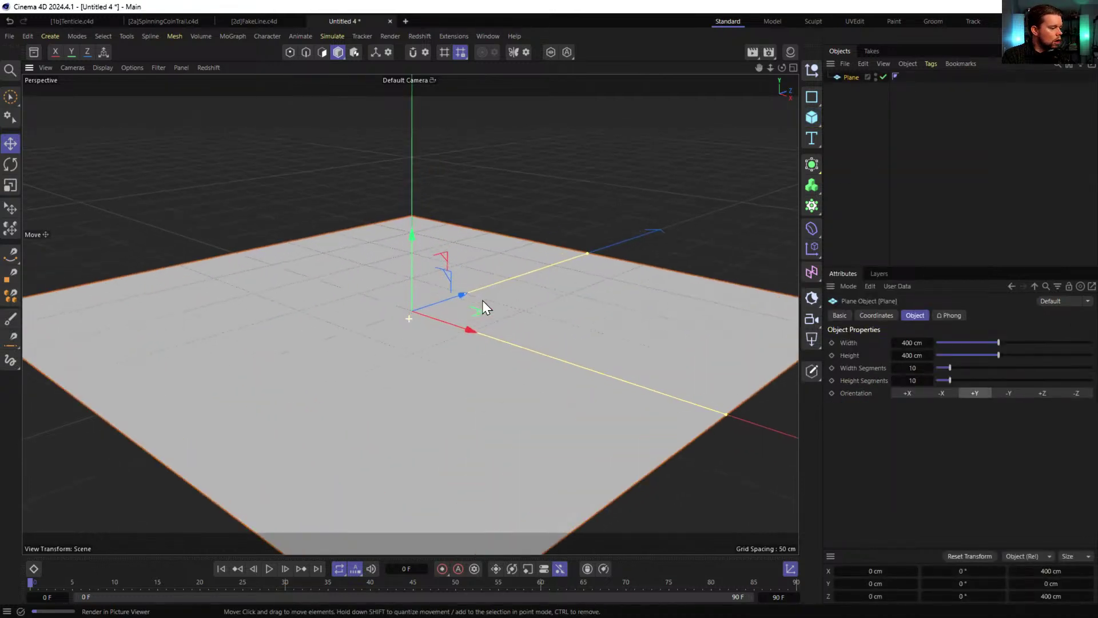
scroll(482, 300, up, 1)
click(813, 118)
click(901, 201)
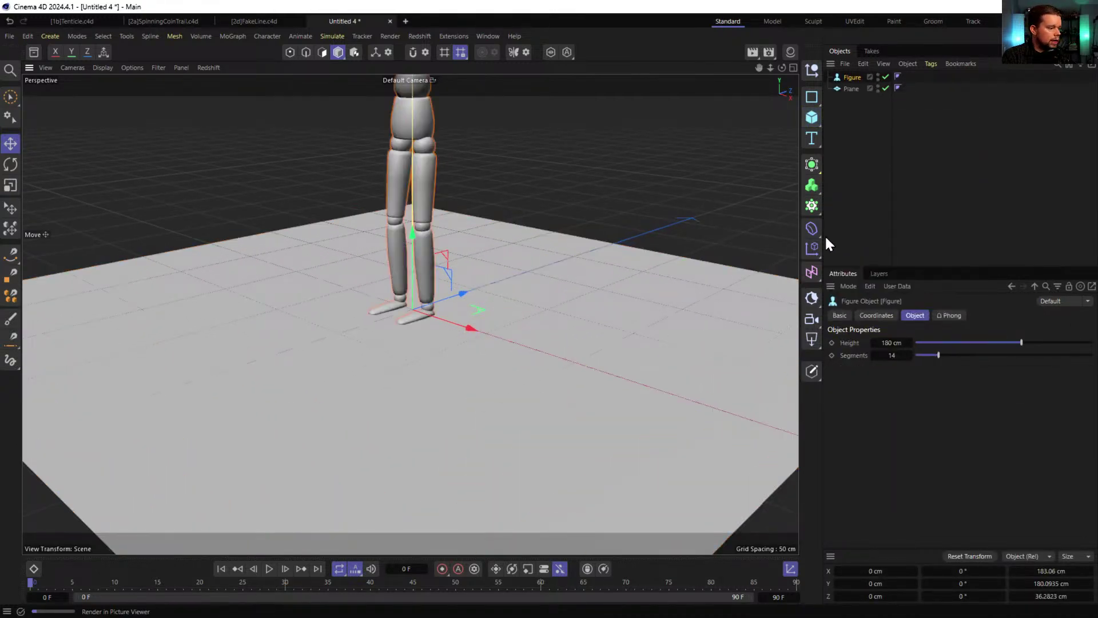
scroll(440, 289, down, 3)
scroll(496, 291, down, 1)
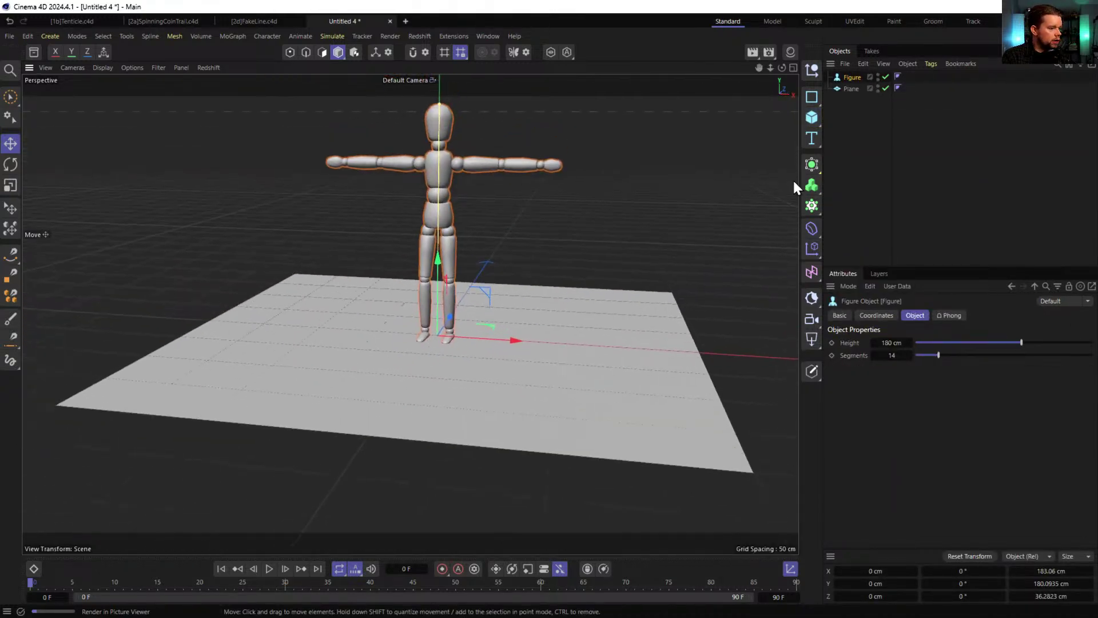
- Add a cube, scale it uniformly to about 65 cm, and raise it about 45 cm above the floor plane
click(812, 117)
key(t)
drag(610, 253, 383, 379)
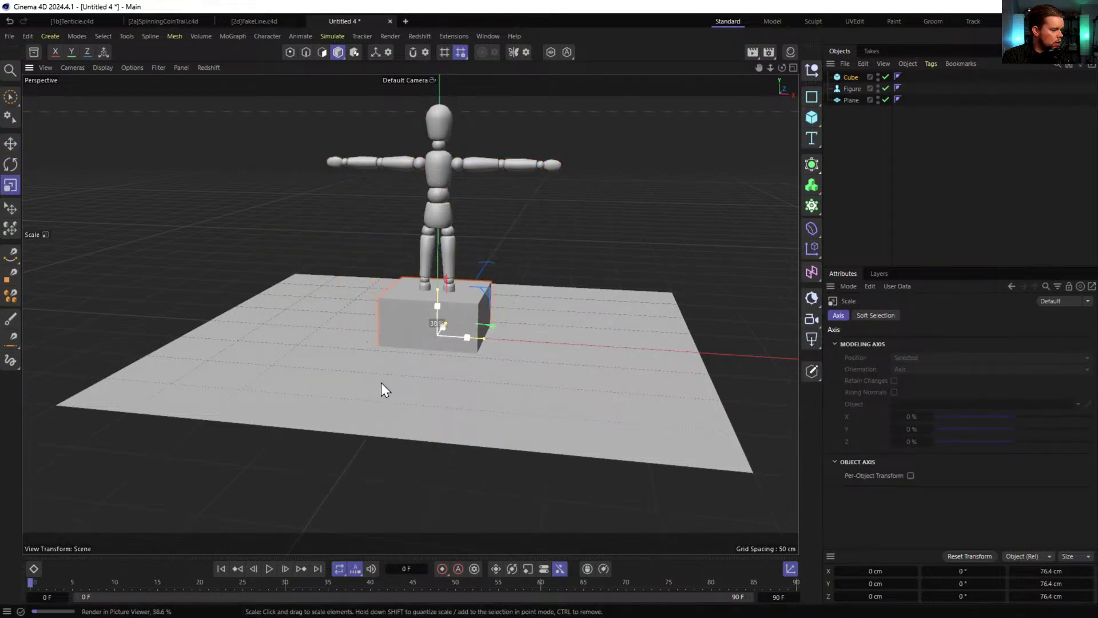
key(e)
drag(445, 282, 453, 224)
scroll(479, 286, up, 5)
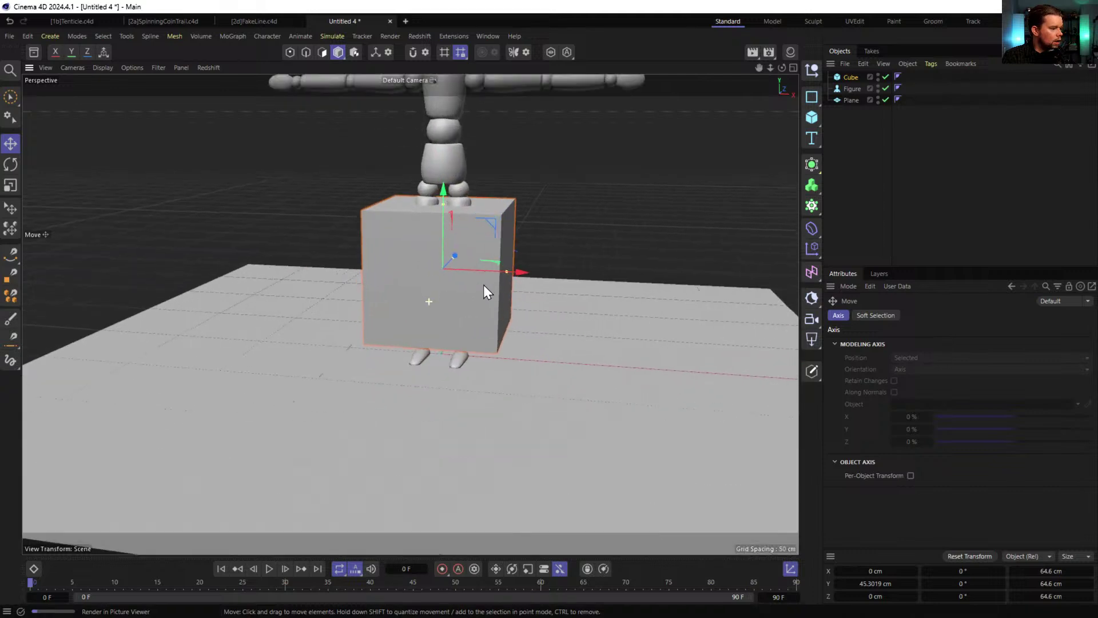
- Add a cylinder oriented along +Z, scale it to about 8.8 cm in diameter, and raise it about 4.7 cm between the figure's feet
click(812, 120)
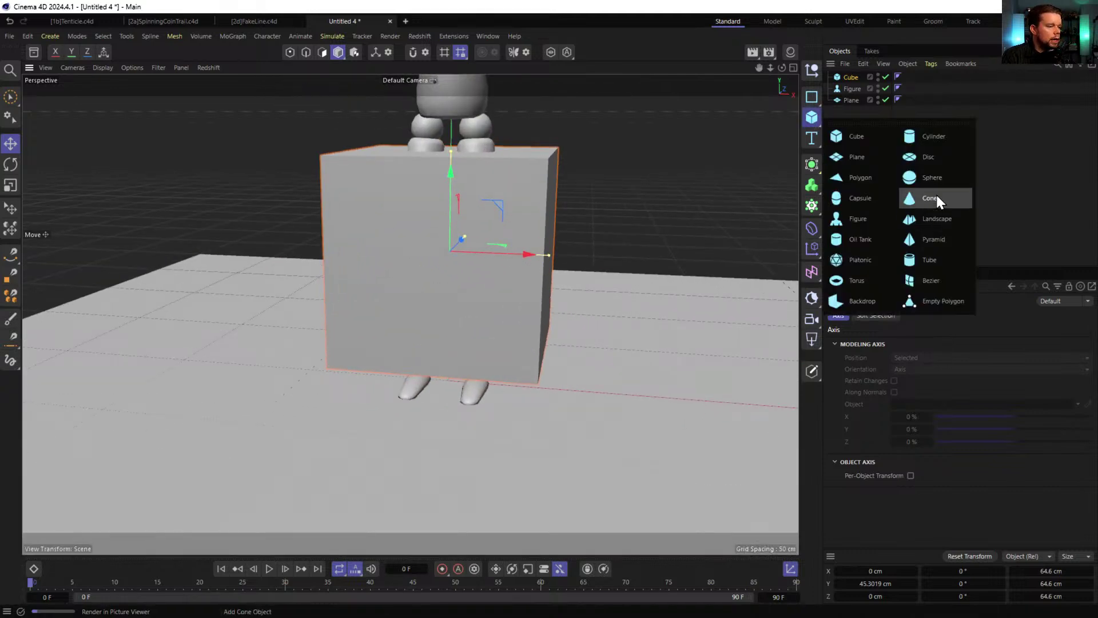
click(928, 138)
click(1043, 393)
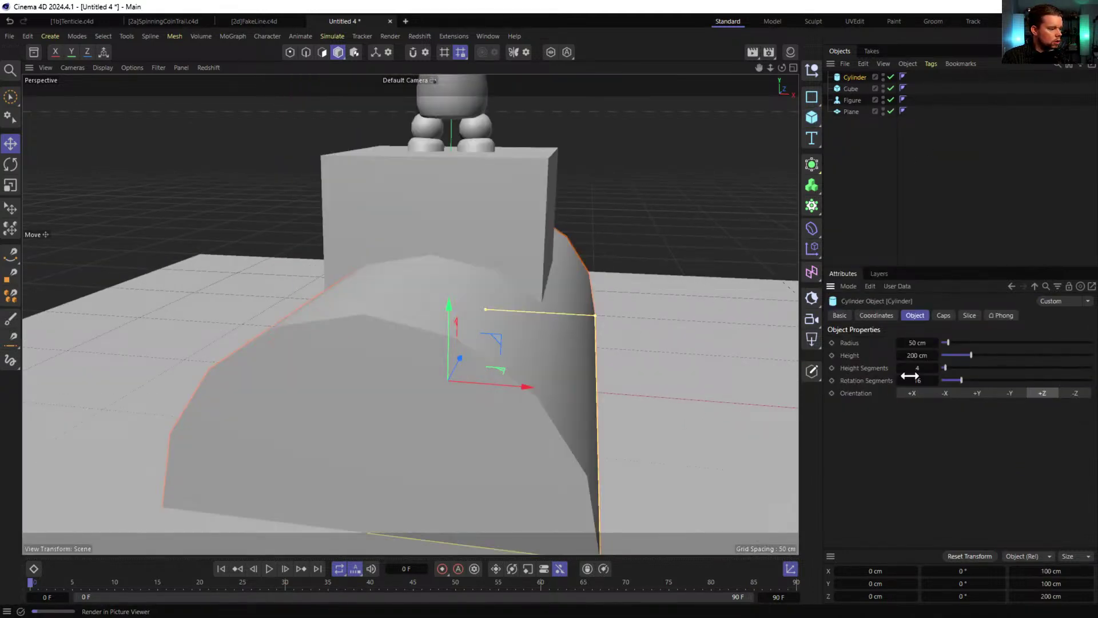
key(t)
drag(527, 356, 271, 476)
key(o)
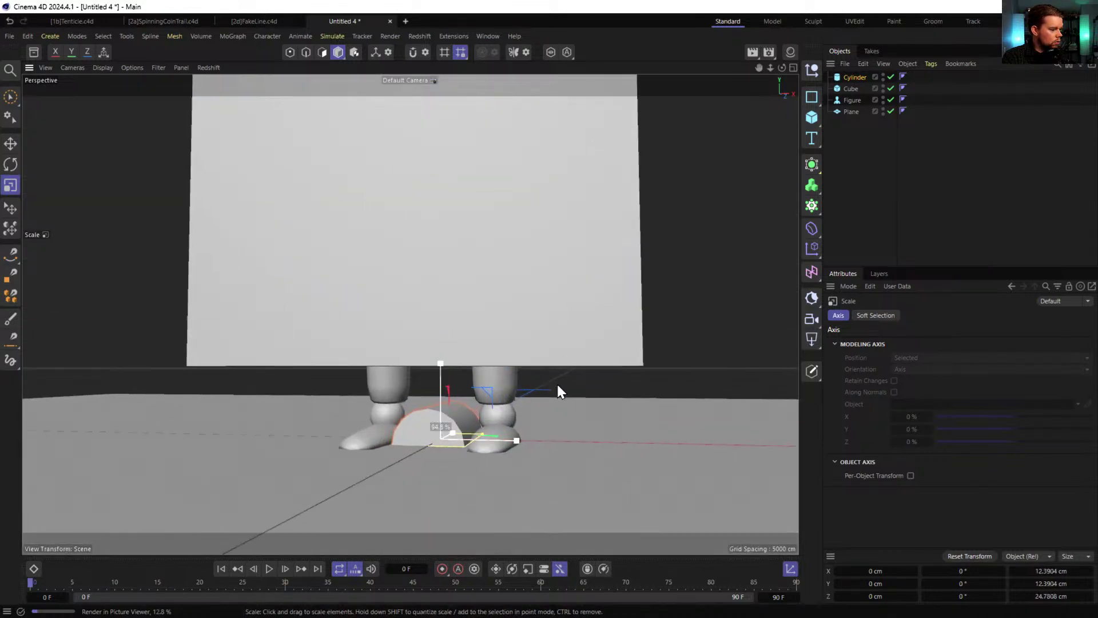
drag(444, 365, 449, 355)
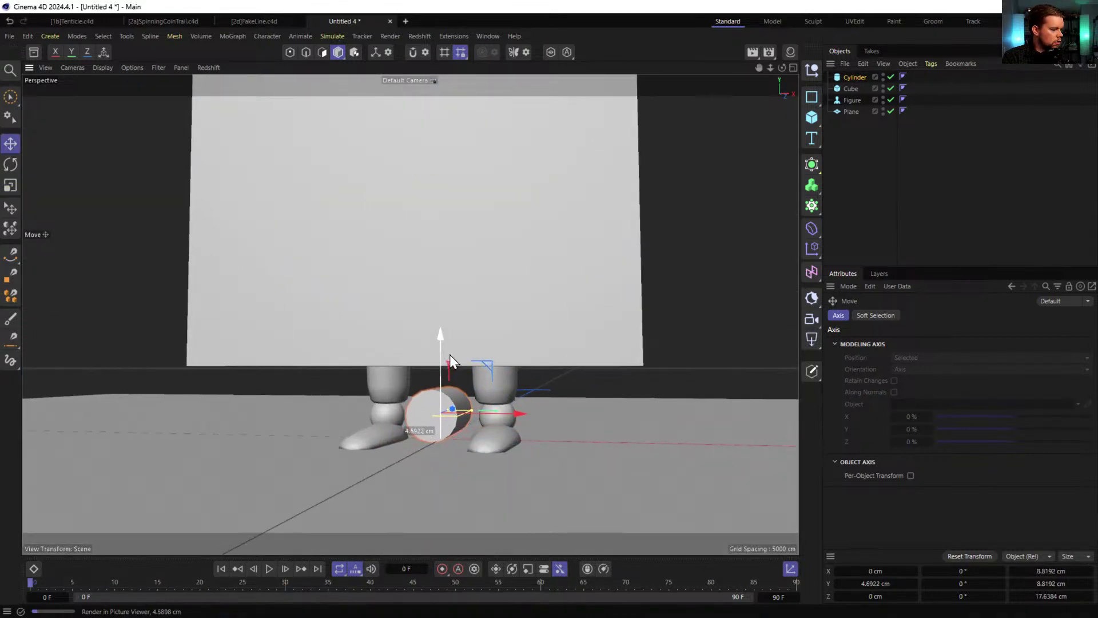
- Thin the cylinder into a wheel about 3.3 cm deep and set its rotation segments to 36
click(850, 79)
key(o)
drag(486, 383, 451, 400)
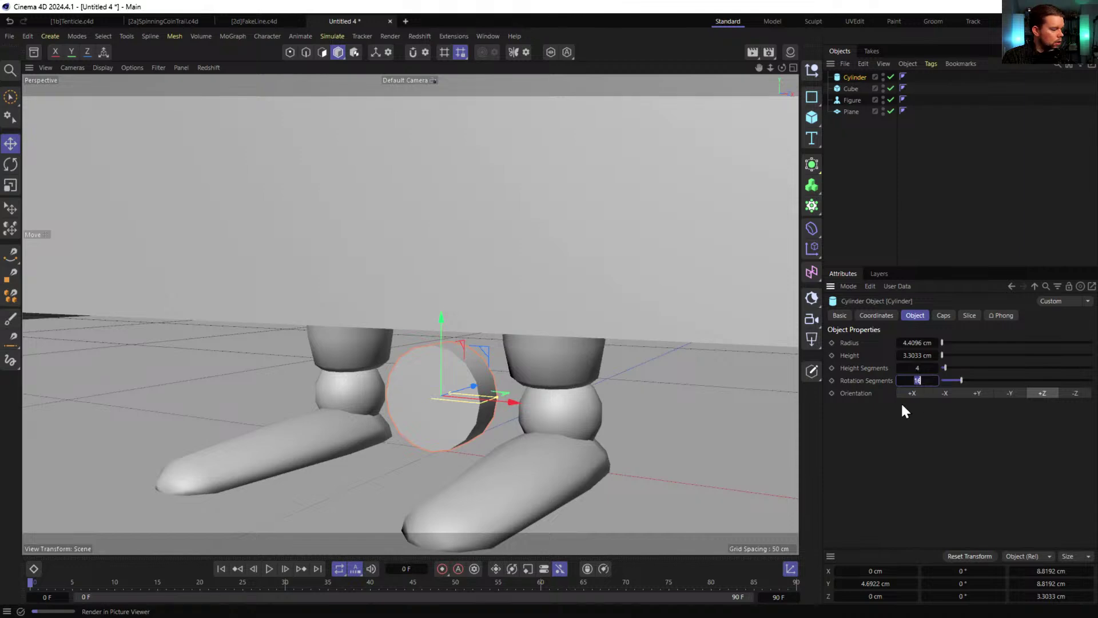
text(36)
key(Return)
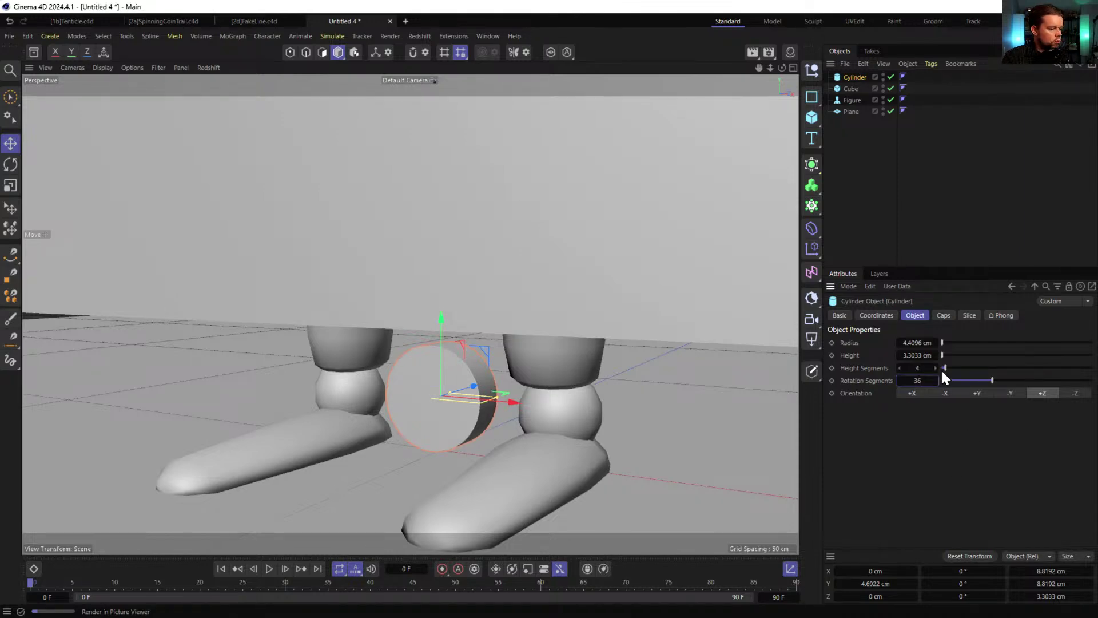
- Reduce the wheel cylinder's height segments to 1 and display the viewport with shaded wireframe lines
key(n)
key(b)
mouse_move(574, 344)
alt+right_down()
mouse_move(454, 397)
mouse_move(523, 370)
alt+right_up()
mouse_move(523, 370)
alt+mouse_down()
mouse_move(503, 332)
mouse_move(496, 220)
alt+mouse_up()
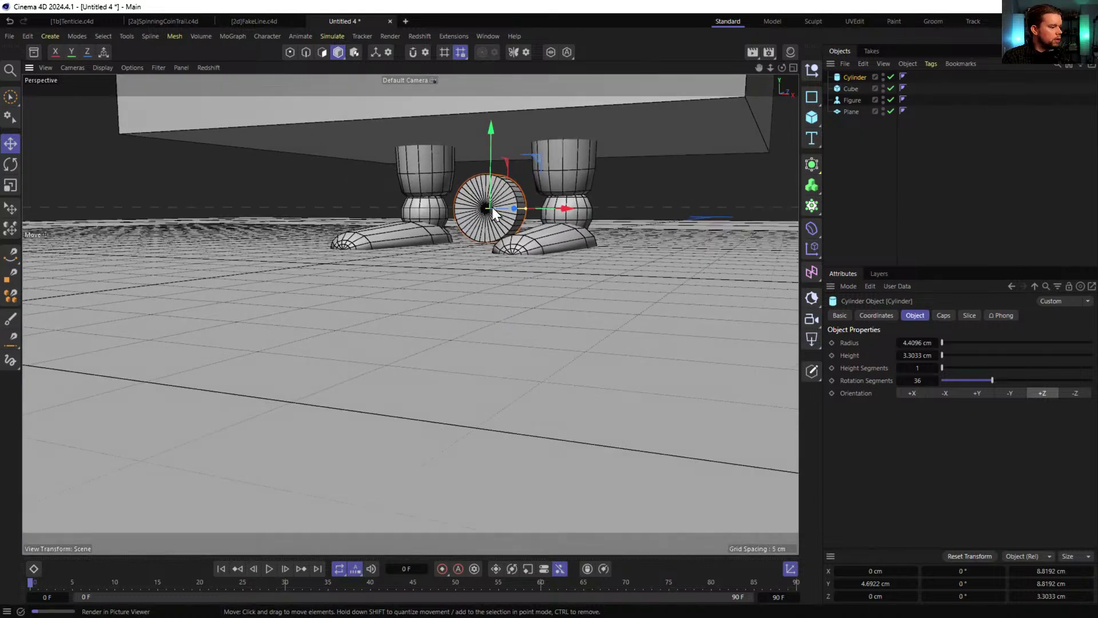
alt+middle_drag(495, 219, 492, 343)
alt+drag(492, 343, 493, 347)
alt+right_drag(493, 347, 534, 311)
alt+drag(535, 310, 491, 359)
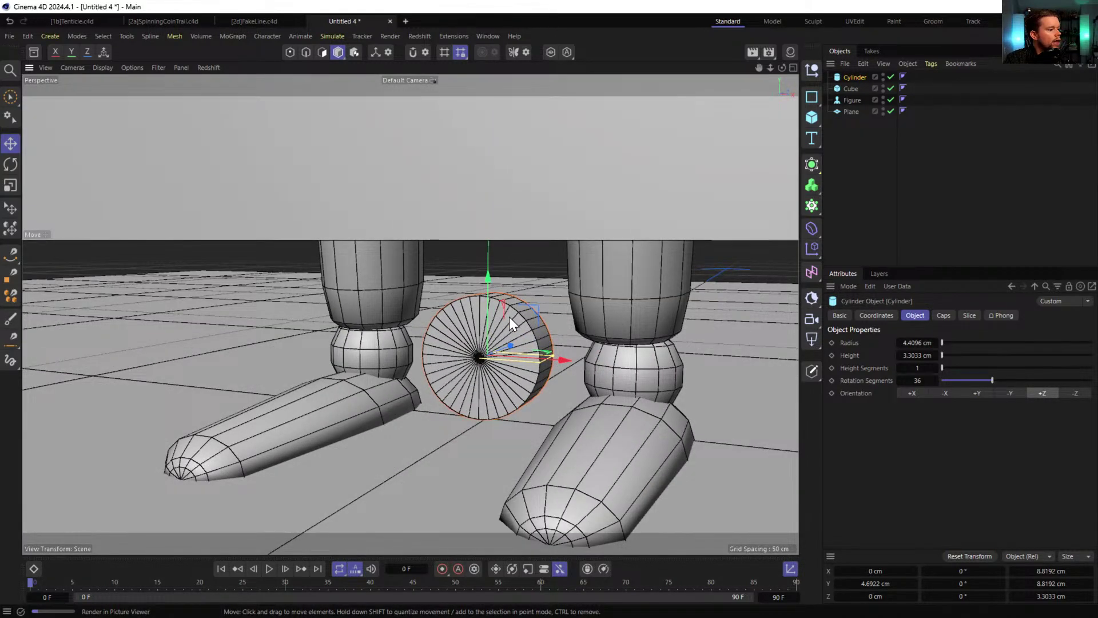
- Add a second cube, shape it into a flat bar about 9.8 × 2 × 4.6 cm, and raise it about 10.8 cm above the wheel
click(812, 117)
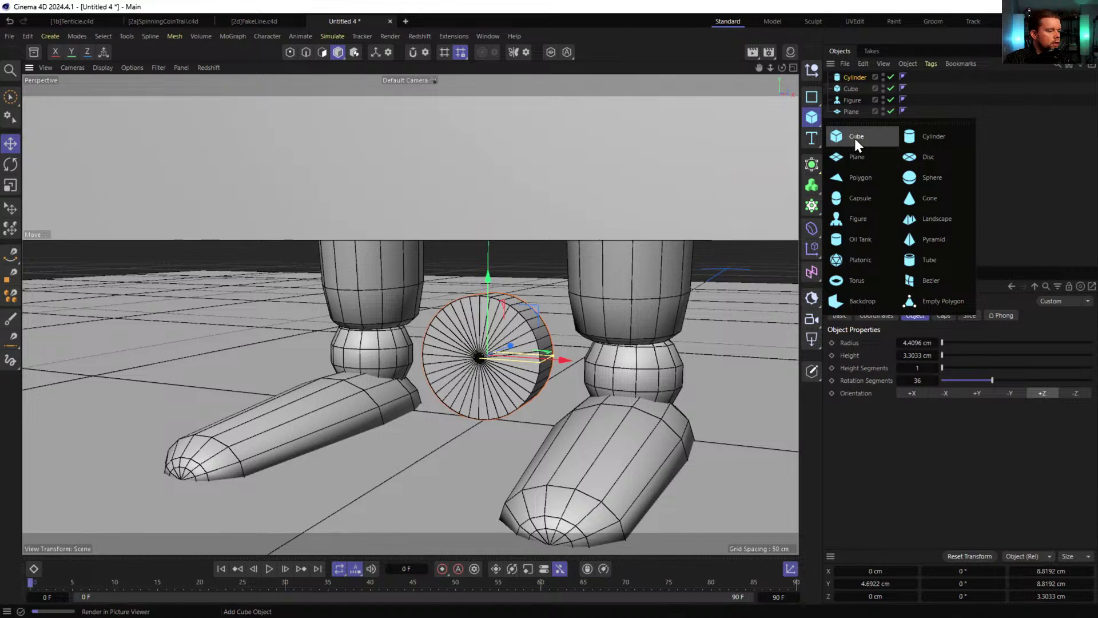
click(856, 142)
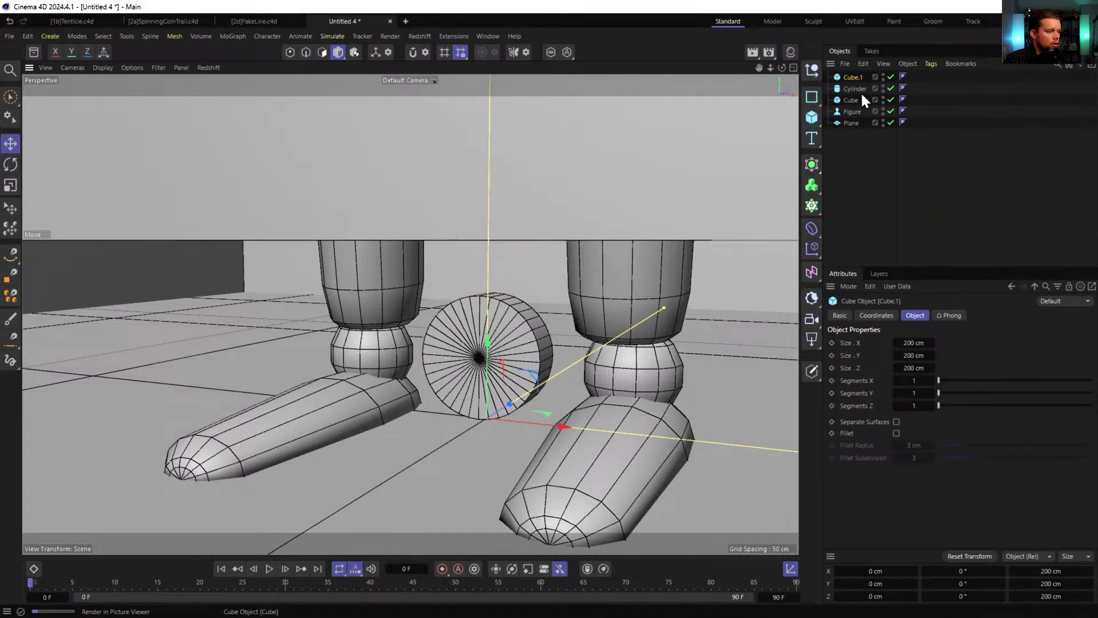
key(t)
drag(521, 282, 263, 455)
key(e)
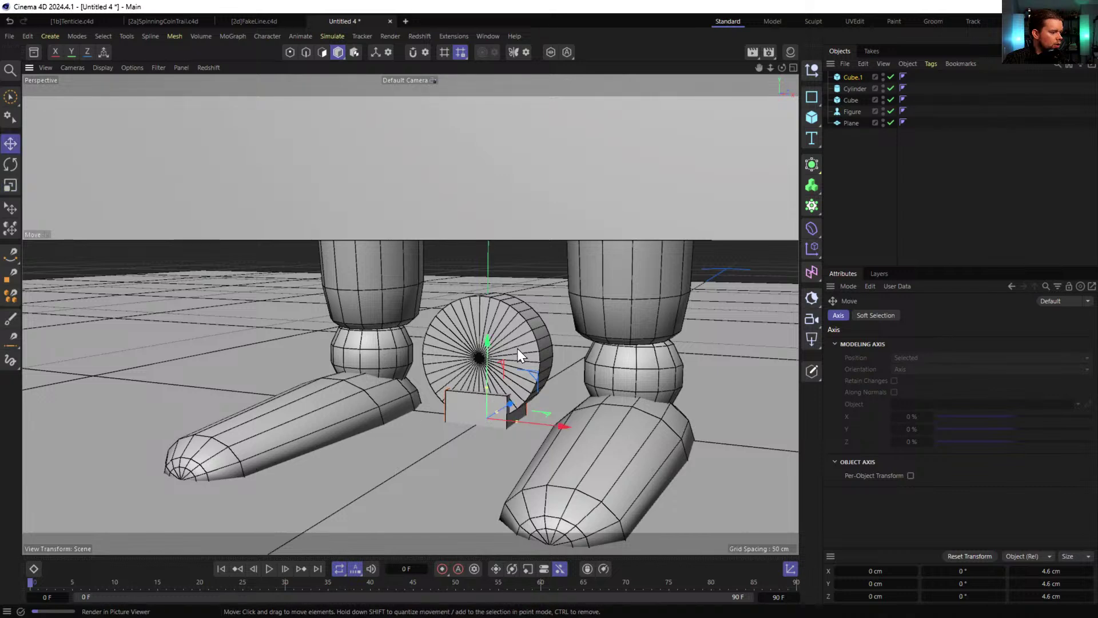
drag(493, 346, 520, 194)
drag(485, 239, 555, 273)
alt+drag(483, 270, 507, 269)
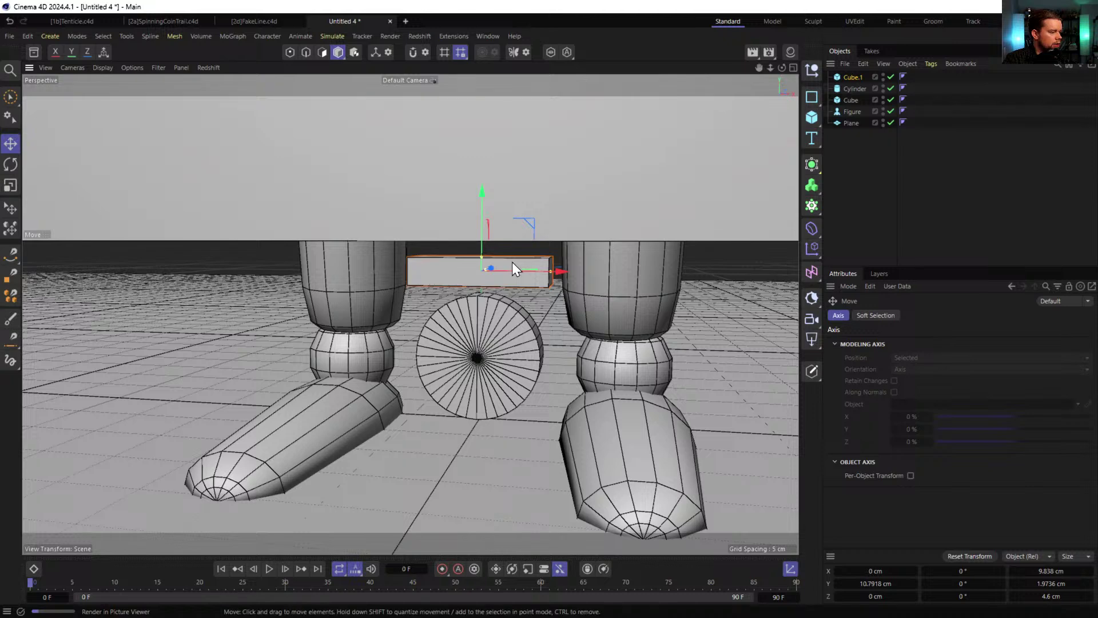
- Make the flat bar editable and ring-select its four lengthwise edges
click(852, 77)
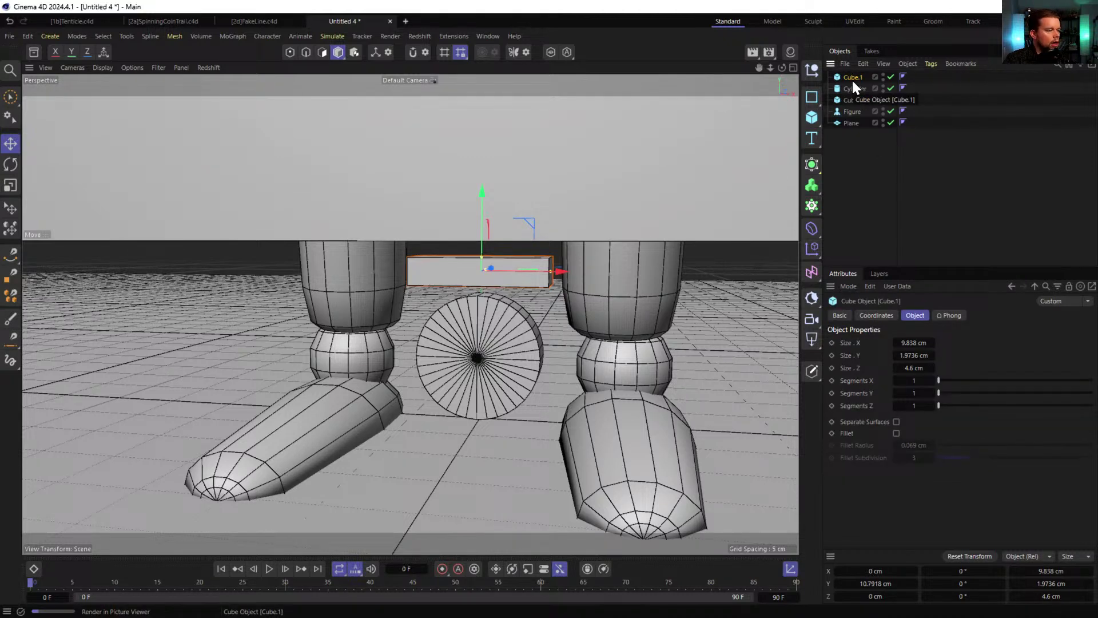
key(c)
click(305, 52)
key(u)
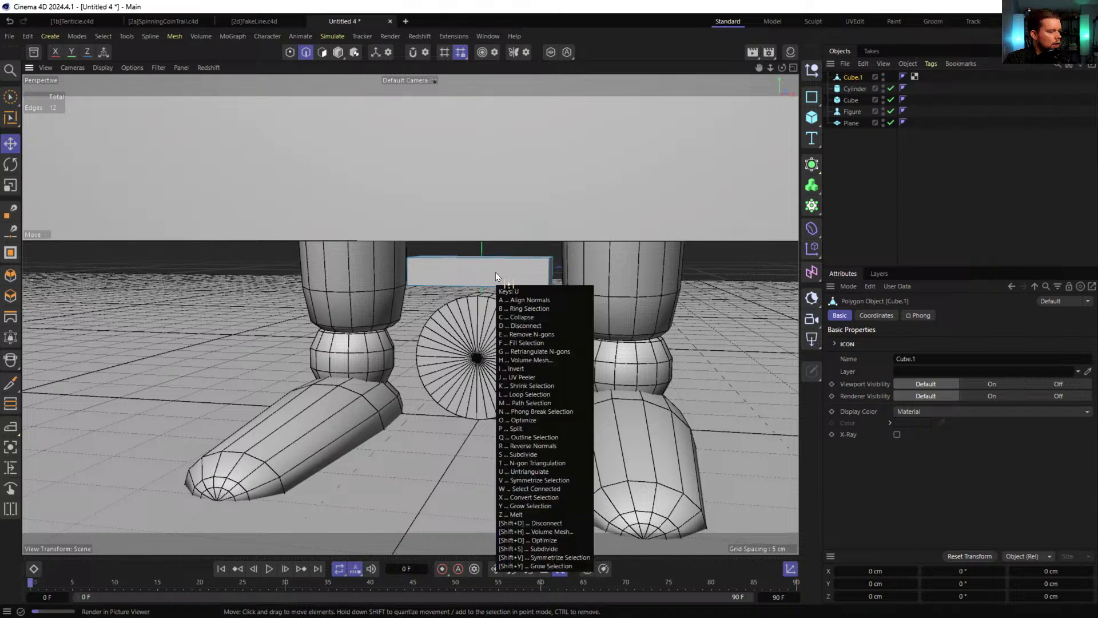
key(b)
click(495, 273)
- Cut the bar's selected lengthwise edges with Edge Cut, using 3 subdivisions
key(m)
key(f)
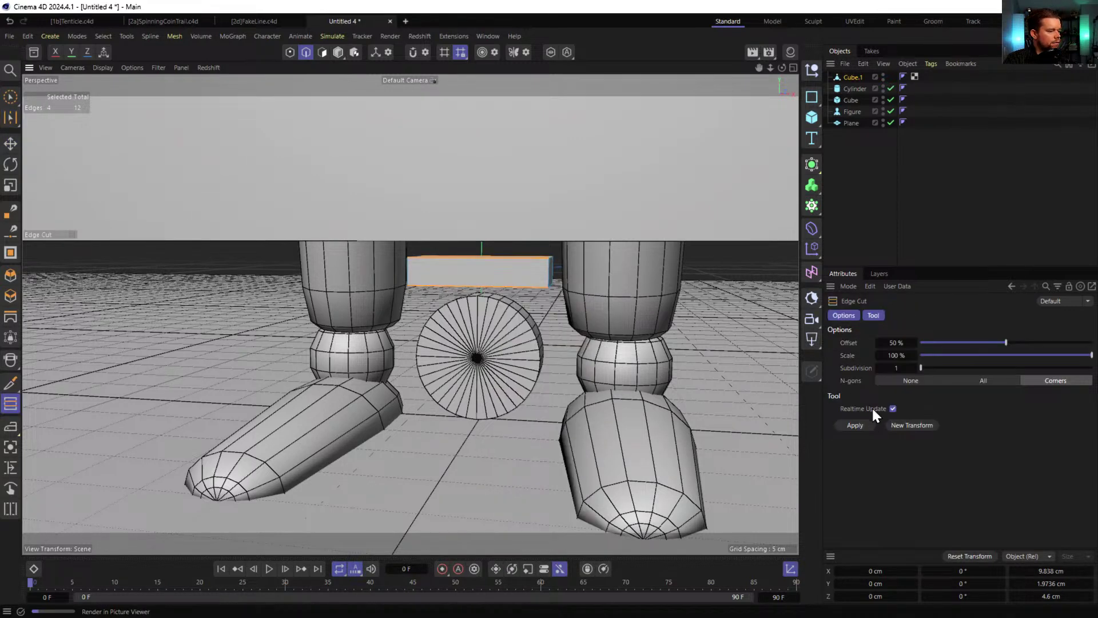
click(854, 426)
alt+drag(515, 297, 547, 254)
scroll(547, 255, up, 3)
click(915, 367)
click(915, 368)
alt+drag(550, 320, 544, 288)
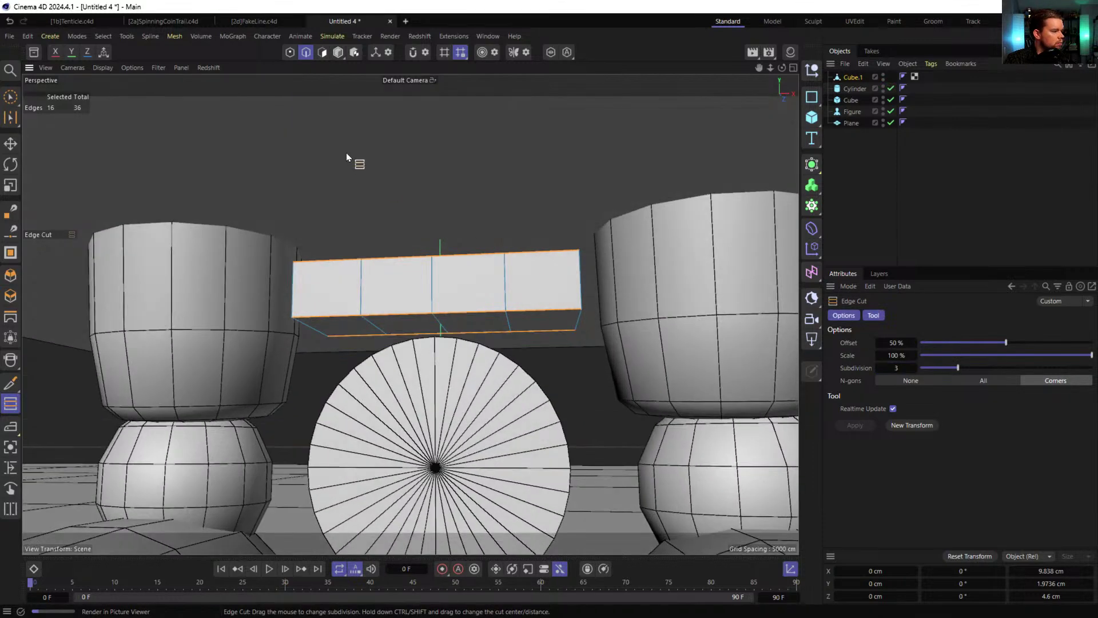
- Extrude the front and back faces of the horizontal bar outward by about 1 cm
click(322, 52)
key(u)
key(b)
key(u)
key(l)
click(518, 284)
ctrl+click(569, 325)
key(d)
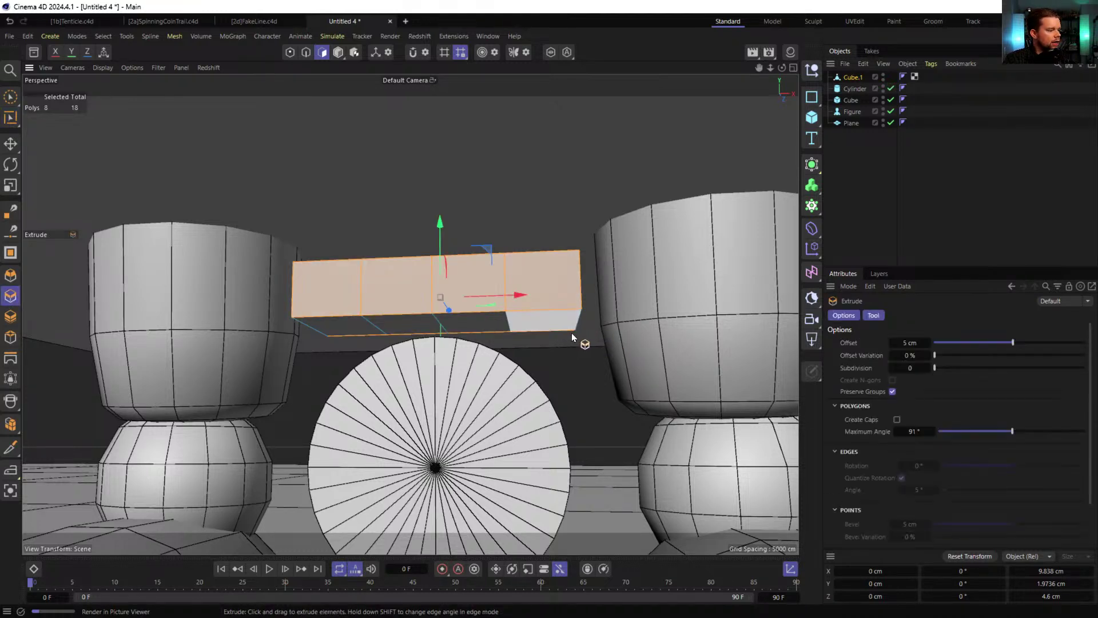
drag(581, 342, 615, 342)
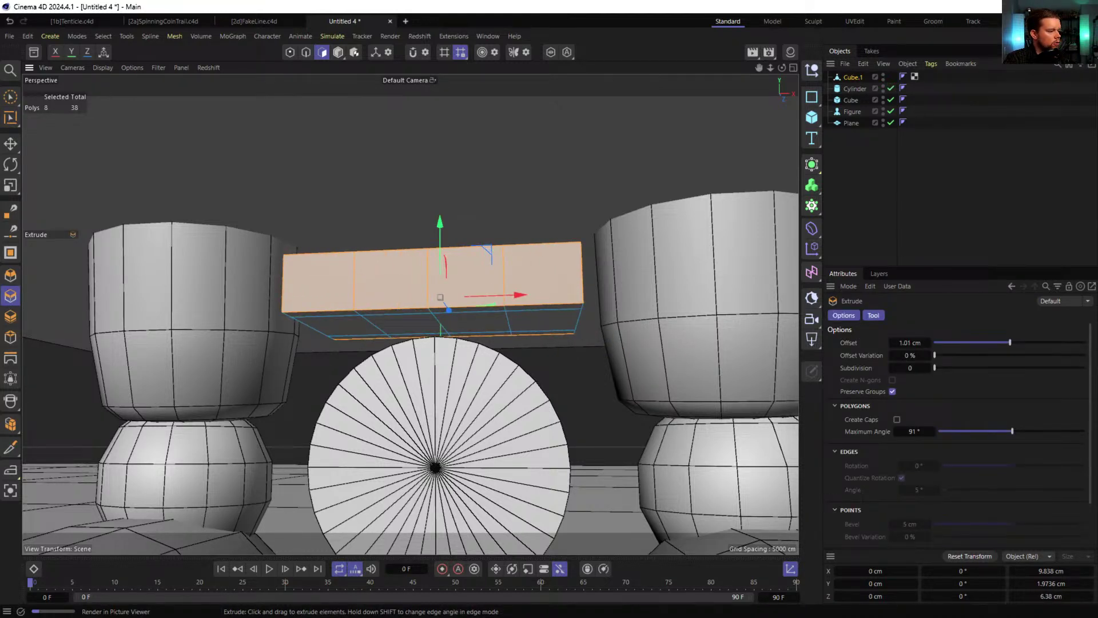
- Extrude the underside faces of the bar's overhanging end sections and slant them toward the wheel hub as diagonal fork legs
key(u)
key(l)
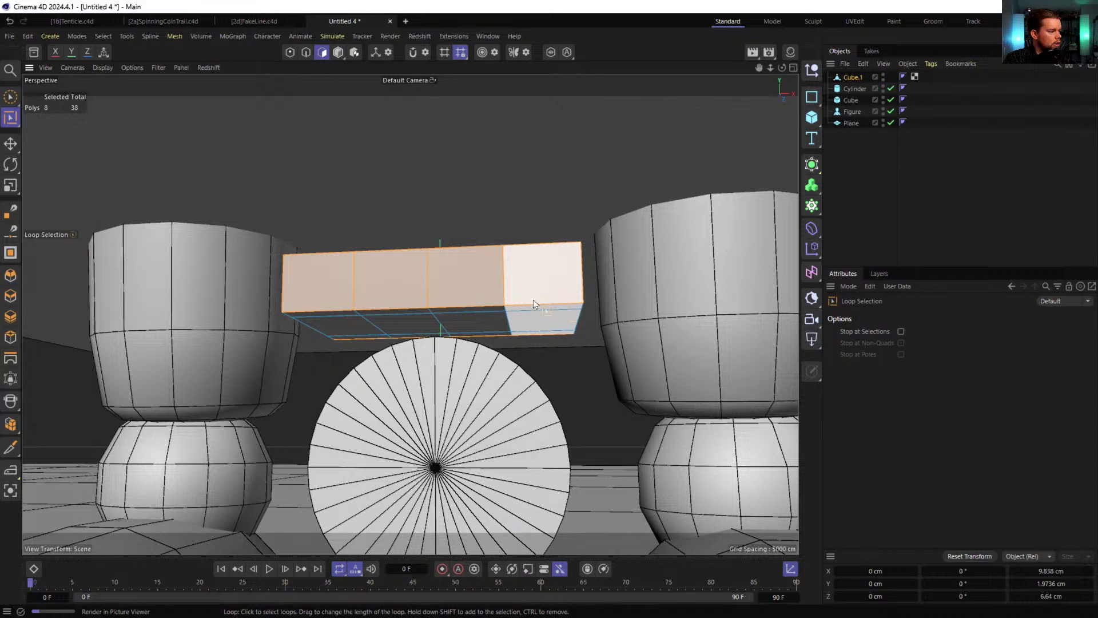
click(10, 96)
click(541, 311)
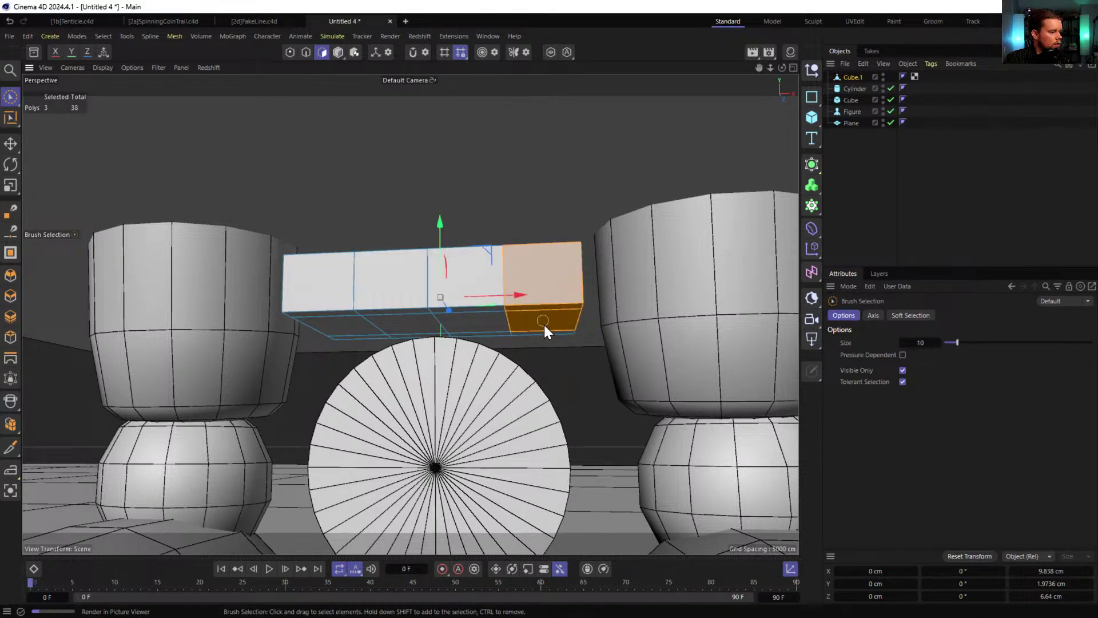
key(d)
mouse_move(503, 321)
mouse_down()
mouse_move(526, 321)
mouse_move(564, 439)
mouse_up()
drag(624, 522, 504, 521)
drag(420, 443, 442, 359)
key(ctrl+z)
key(ctrl+z)
drag(433, 454, 449, 367)
key(ctrl+z)
- Extrude both fork leg ends straight down beside the wheel hub and return to whole-object editing
drag(442, 354, 473, 459)
alt+right_drag(473, 458, 411, 455)
alt+drag(412, 455, 483, 453)
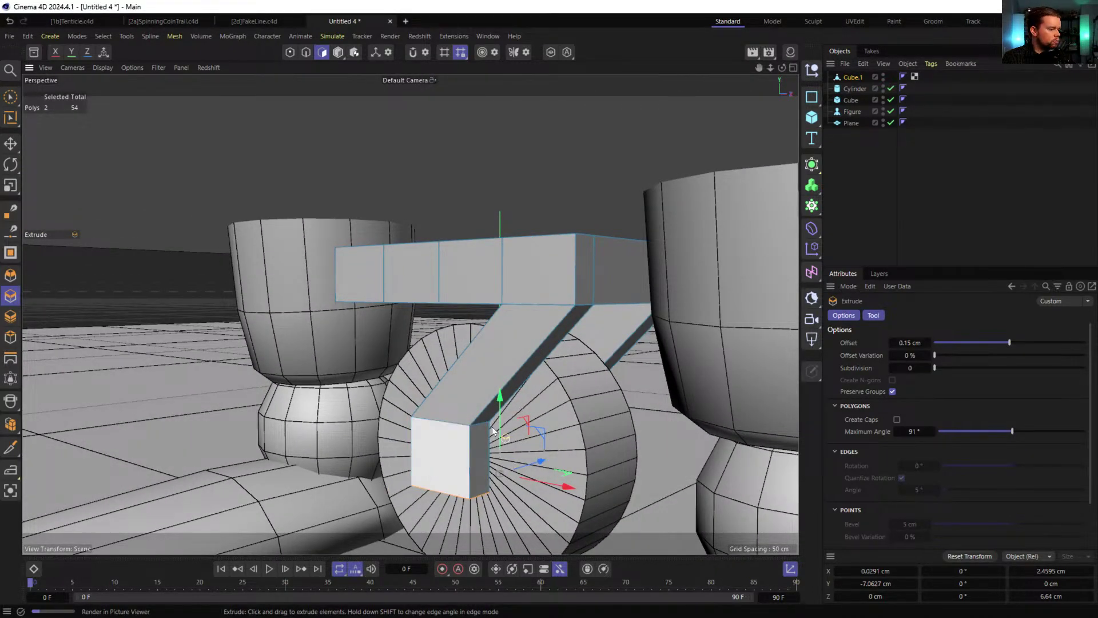
alt+drag(502, 418, 544, 414)
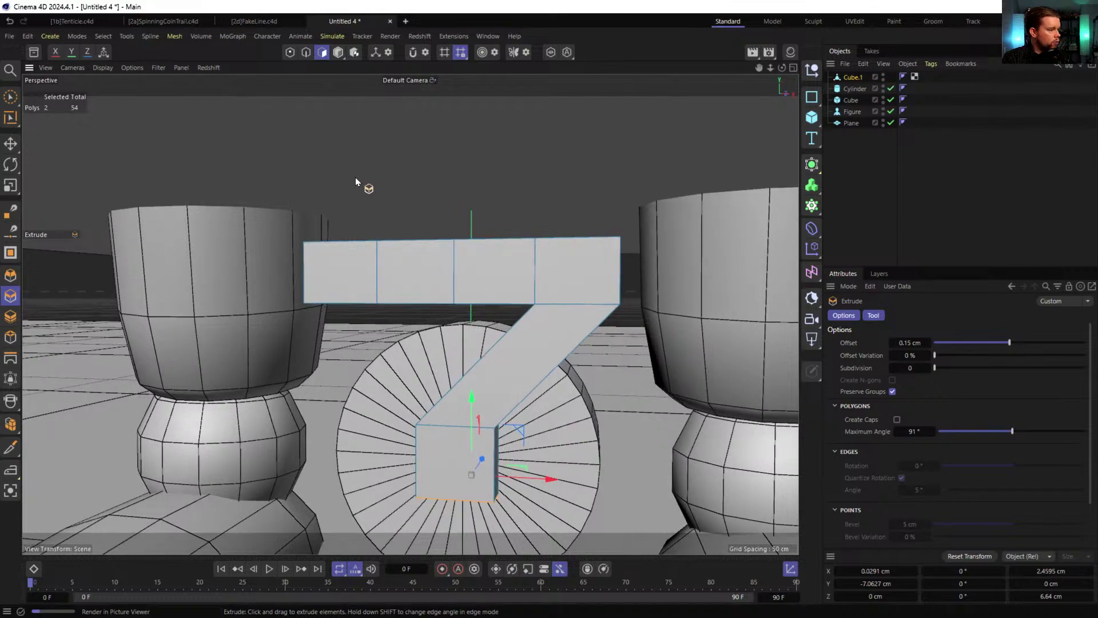
click(338, 52)
mouse_move(486, 283)
alt+mouse_down()
mouse_move(539, 284)
mouse_move(456, 293)
mouse_move(495, 300)
alt+mouse_up()
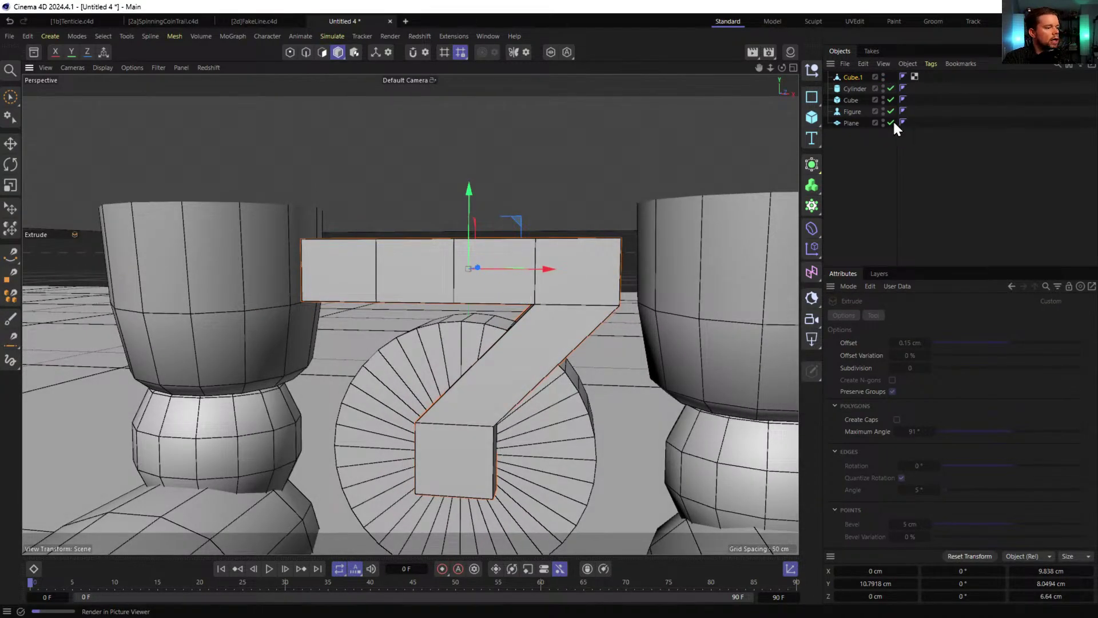
- Save the scene as [3a]CasterWheels in the SceneFiles folder
key(ctrl+s)
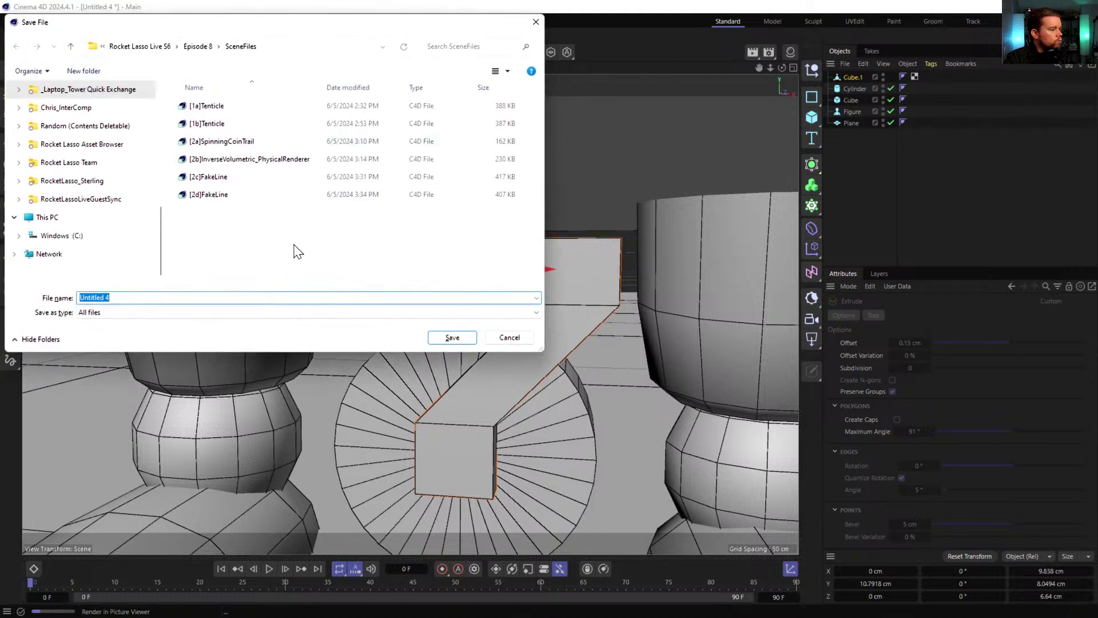
text([3a]Caster)
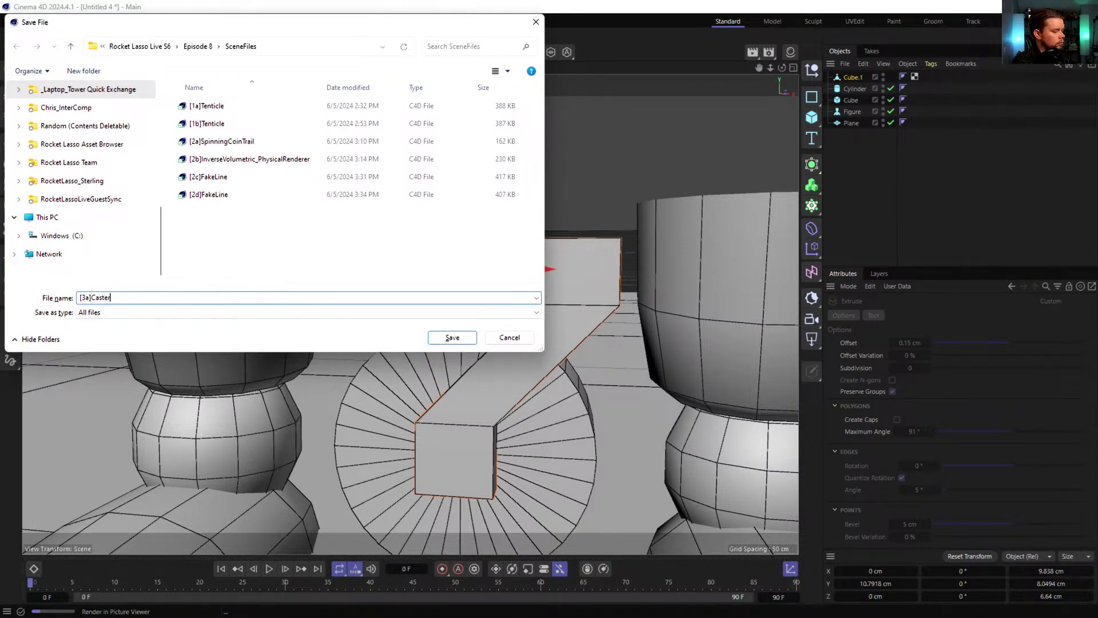
text(Wheels)
key(Return)
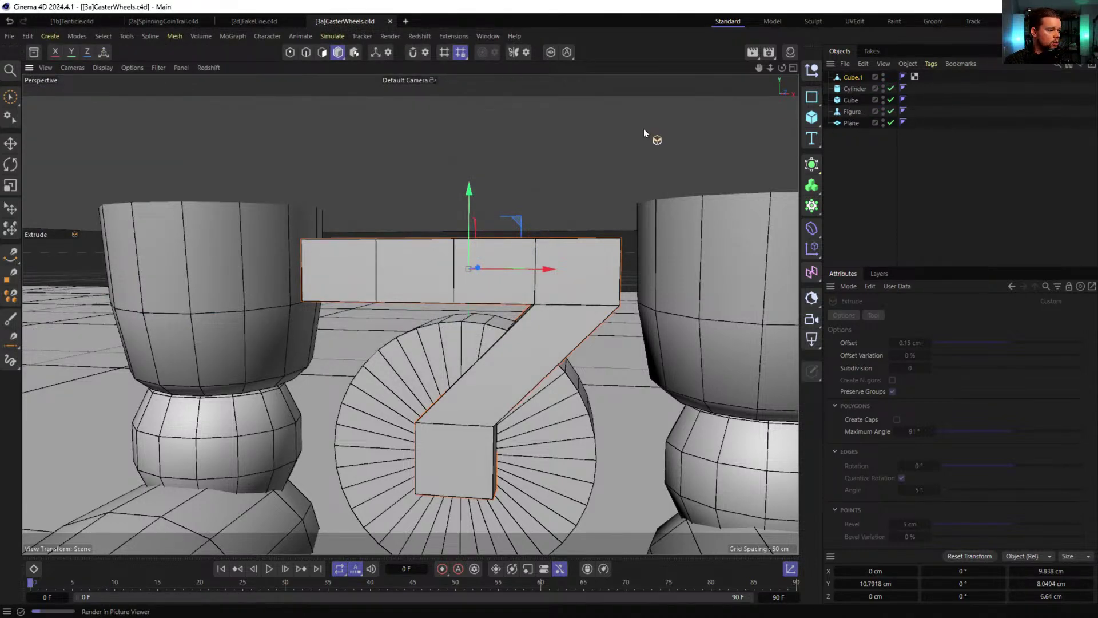
- Add Rigid Body tags to Cube.1, Cylinder and Cube, and a Collider tag to the Plane
scroll(589, 169, down, 5)
alt+drag(573, 155, 458, 114)
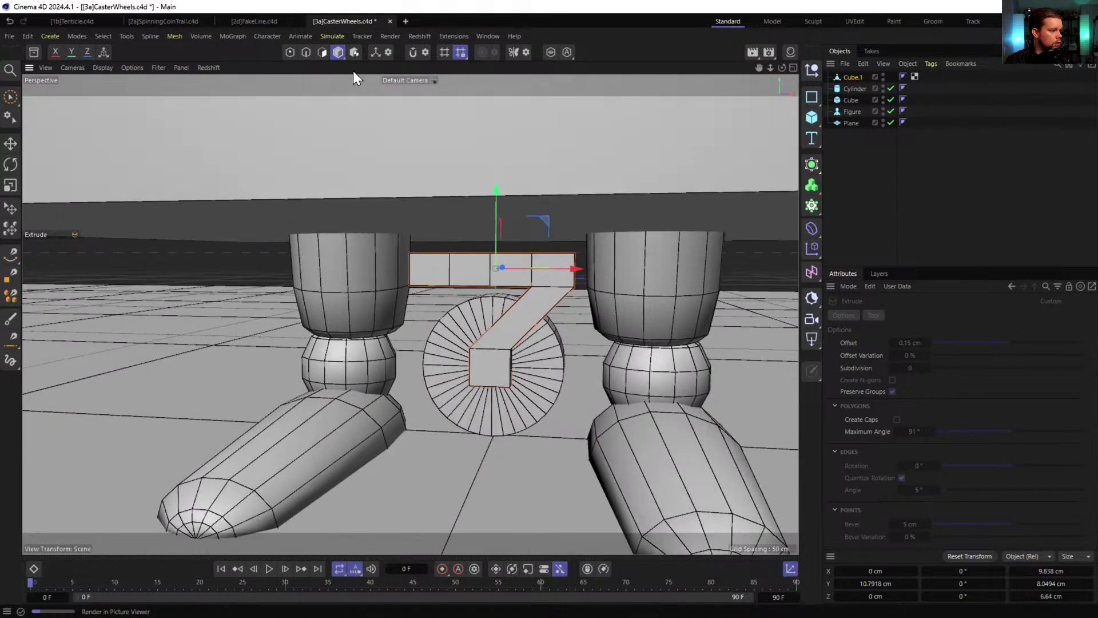
ctrl+click(856, 89)
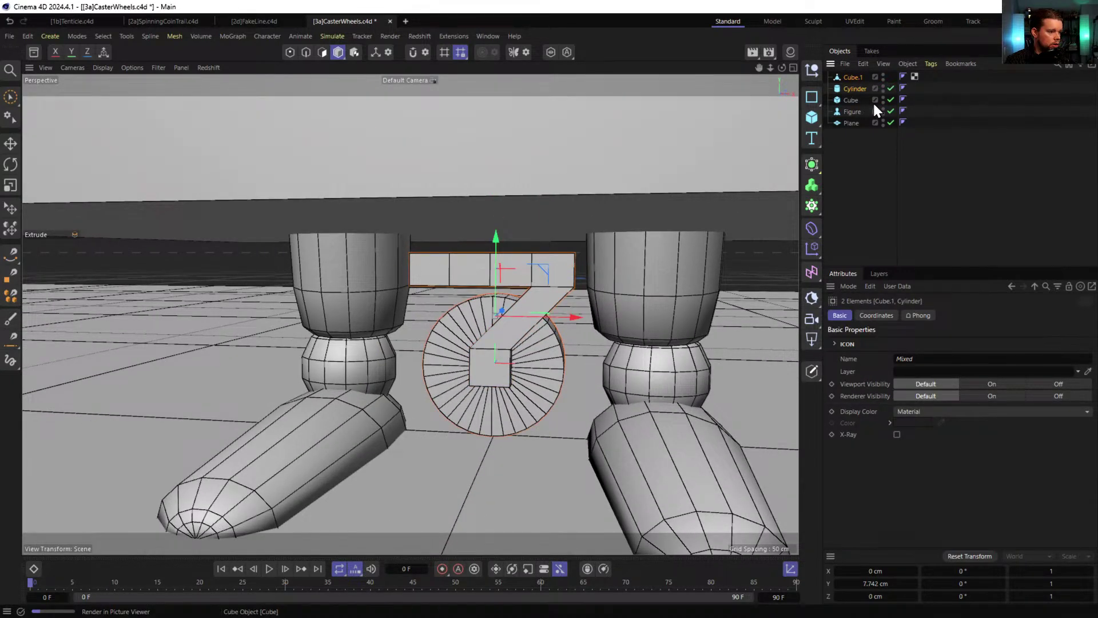
ctrl+click(853, 100)
right_click(852, 99)
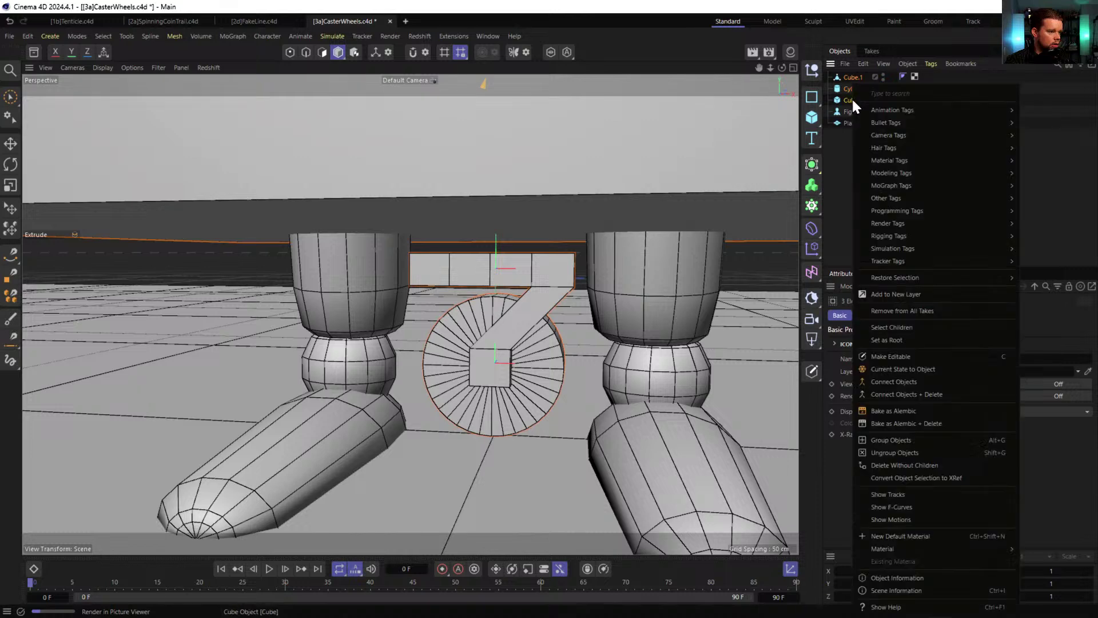
mouse_move(885, 122)
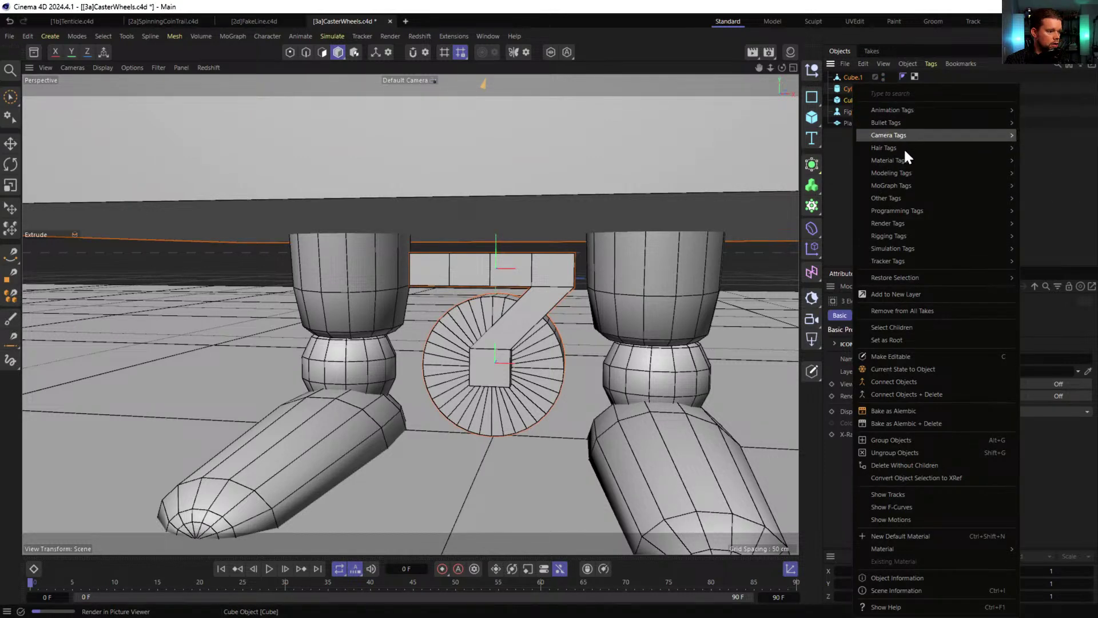
mouse_move(912, 171)
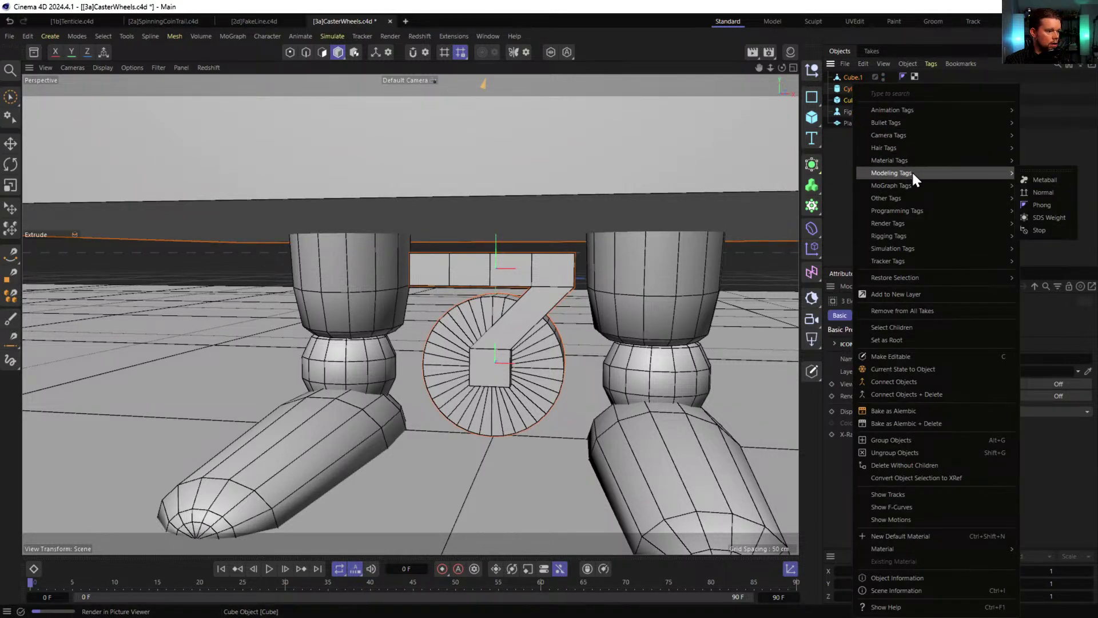
mouse_move(919, 248)
click(1029, 255)
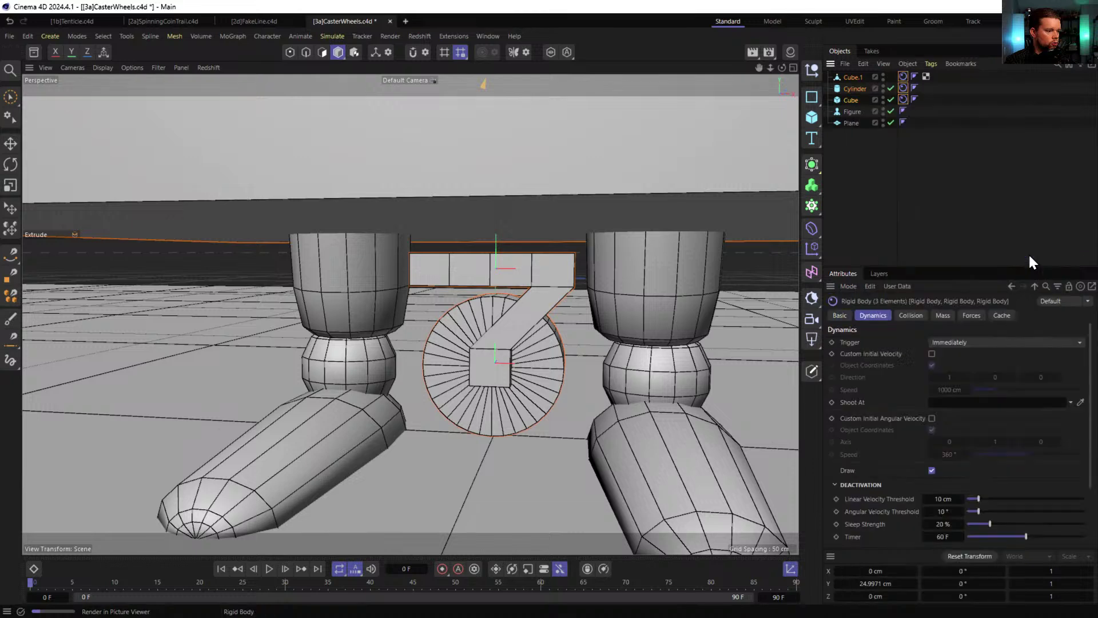
right_click(852, 123)
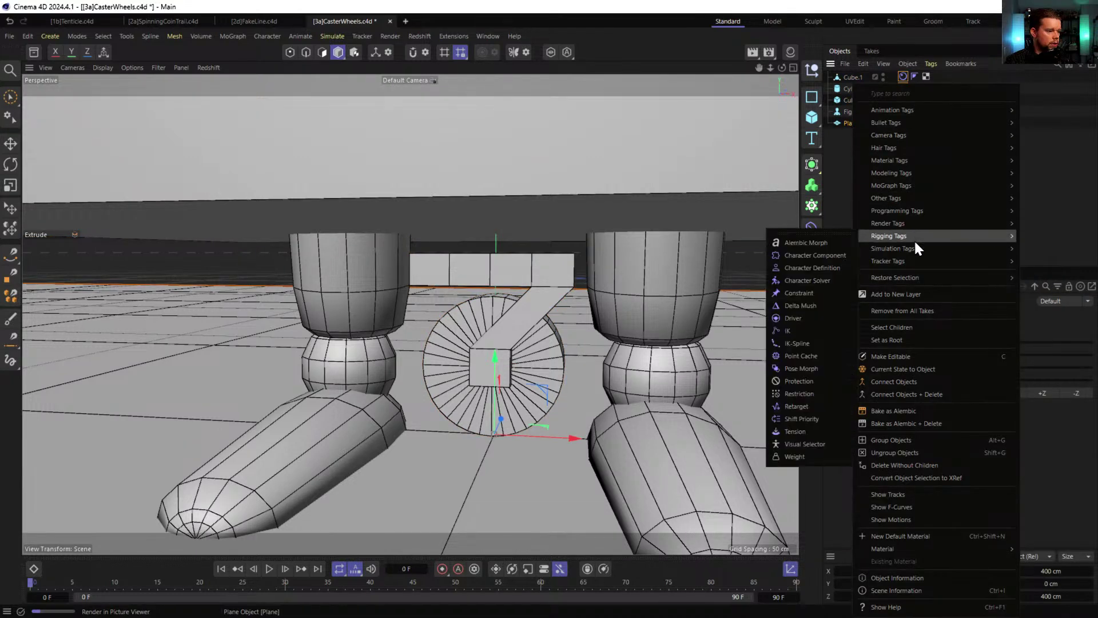
click(1049, 401)
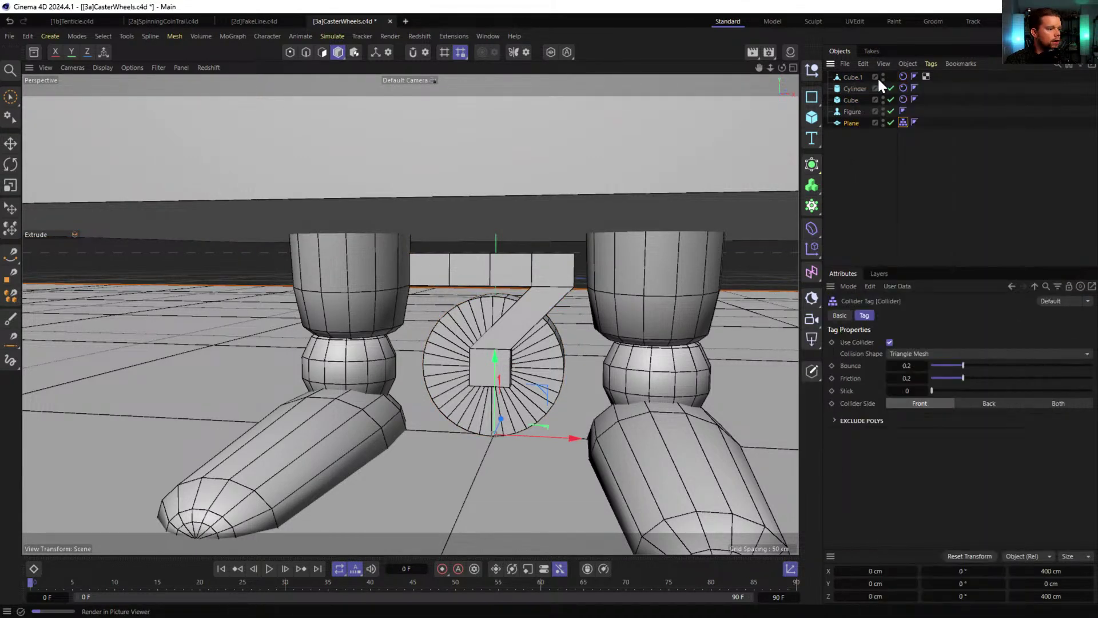
- Create an Angular connector for Cube.1 and add Cylinder to its linked objects
click(853, 77)
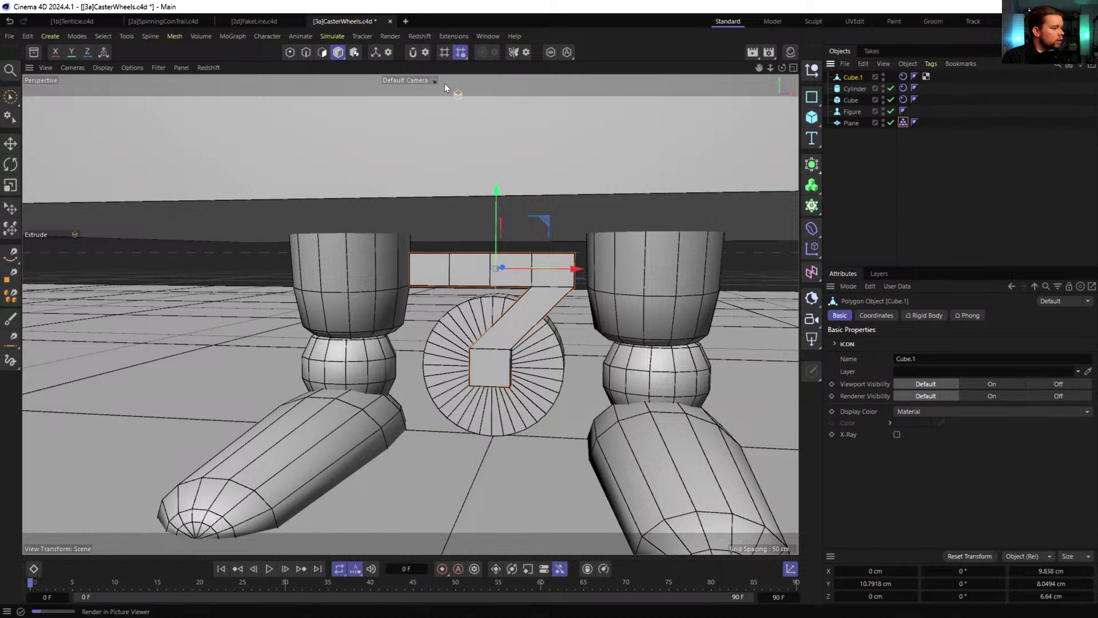
click(278, 36)
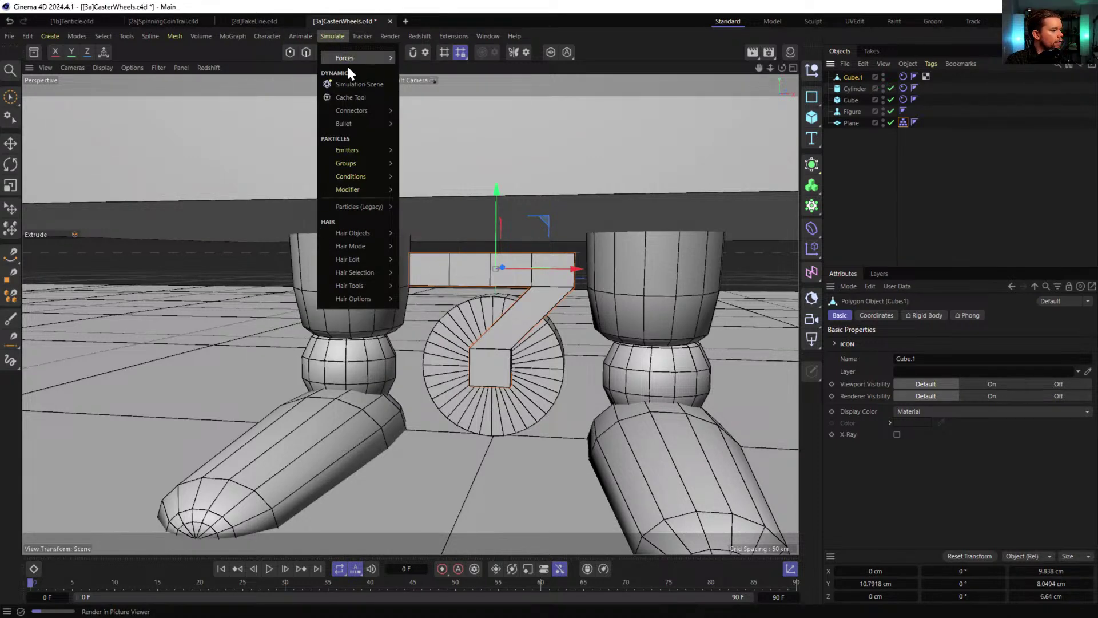
mouse_move(364, 112)
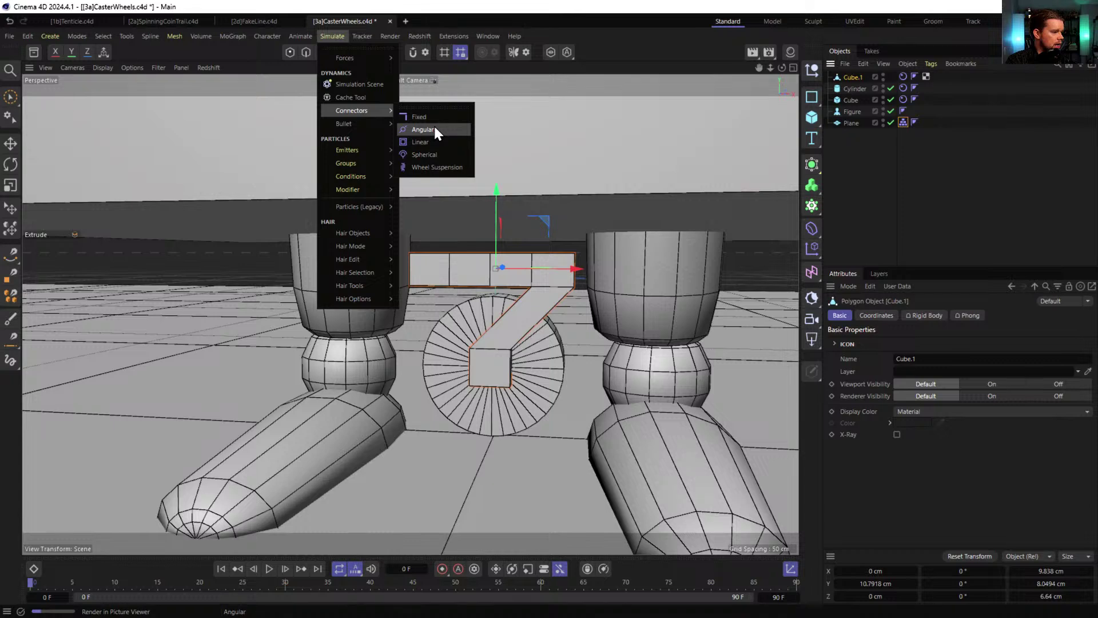
click(435, 130)
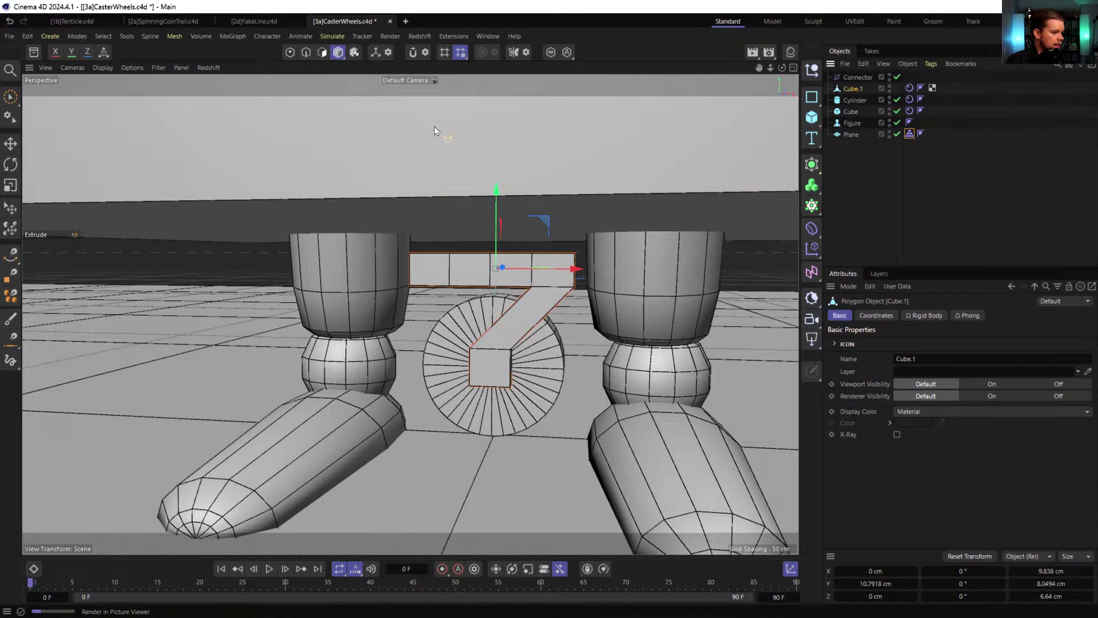
click(848, 76)
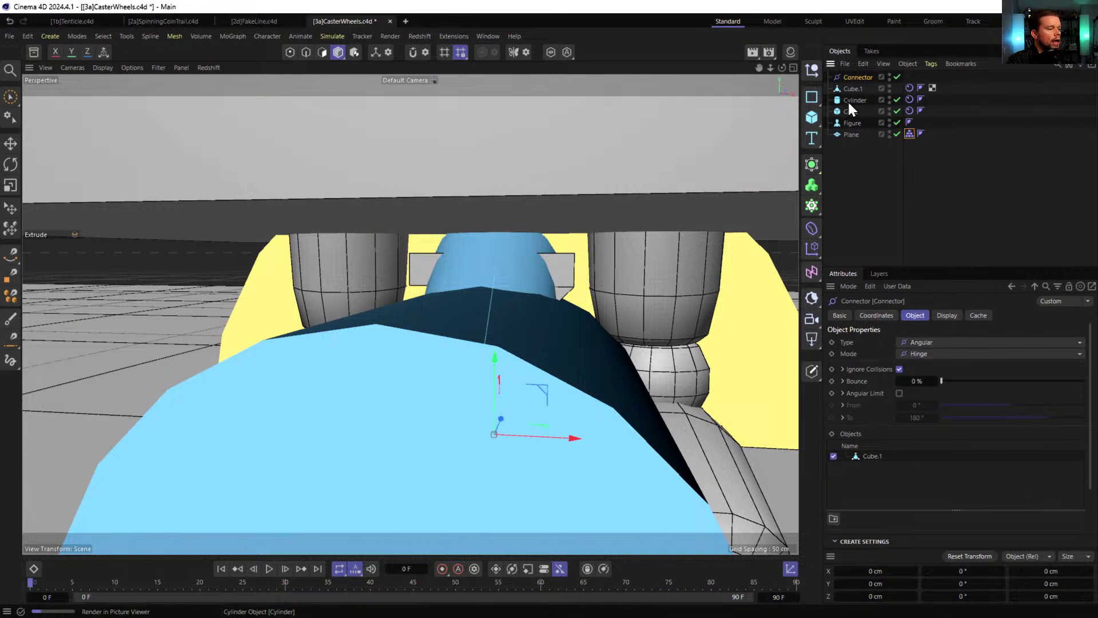
drag(909, 422, 870, 458)
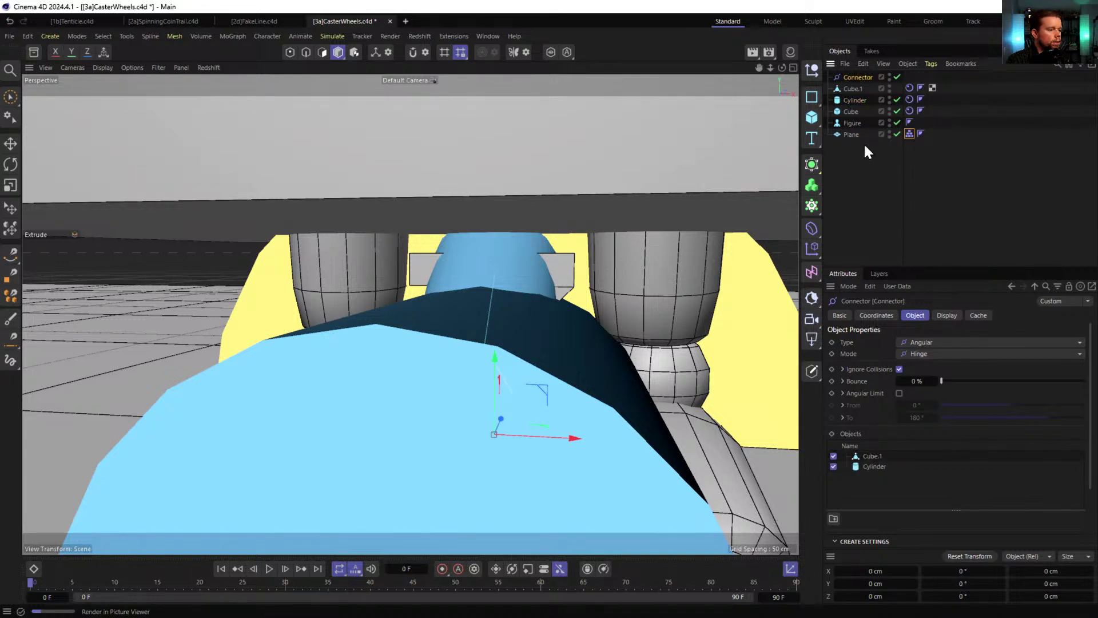
- Rename Cylinder to Wheel, Cube.1 to Pivot and Cube to Box
double_click(860, 96)
text(Wh)
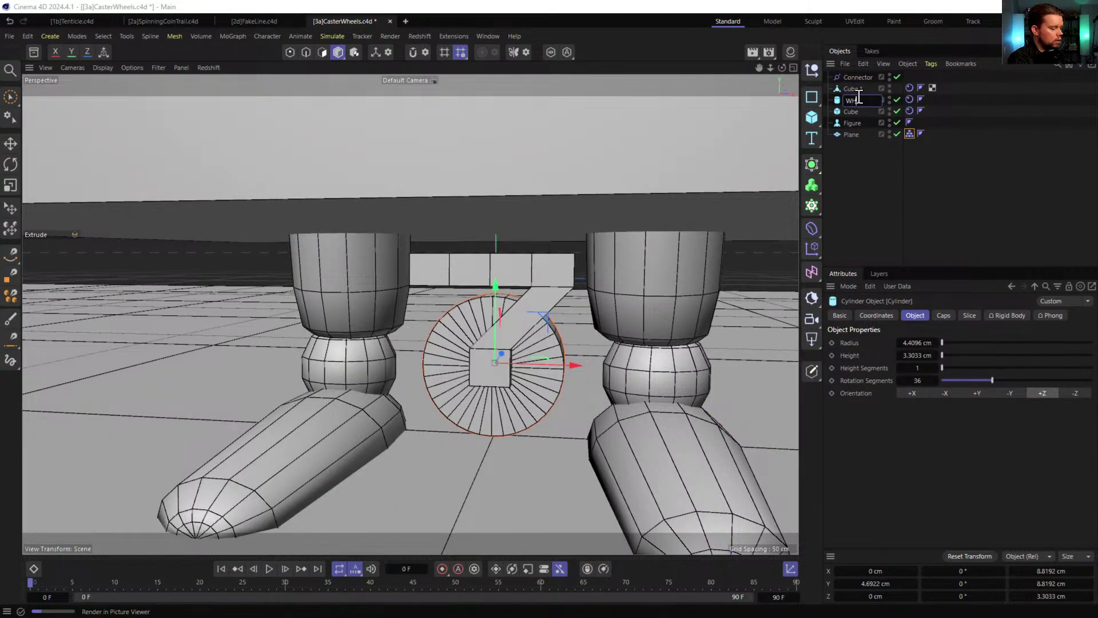
text(eel)
key(BackSpace)
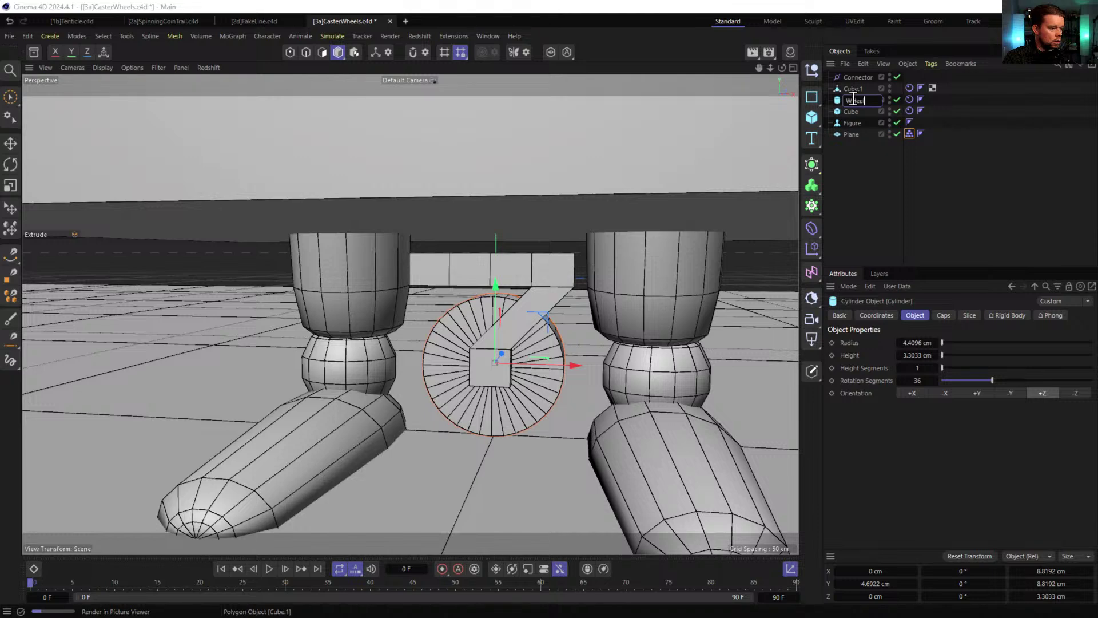
double_click(854, 89)
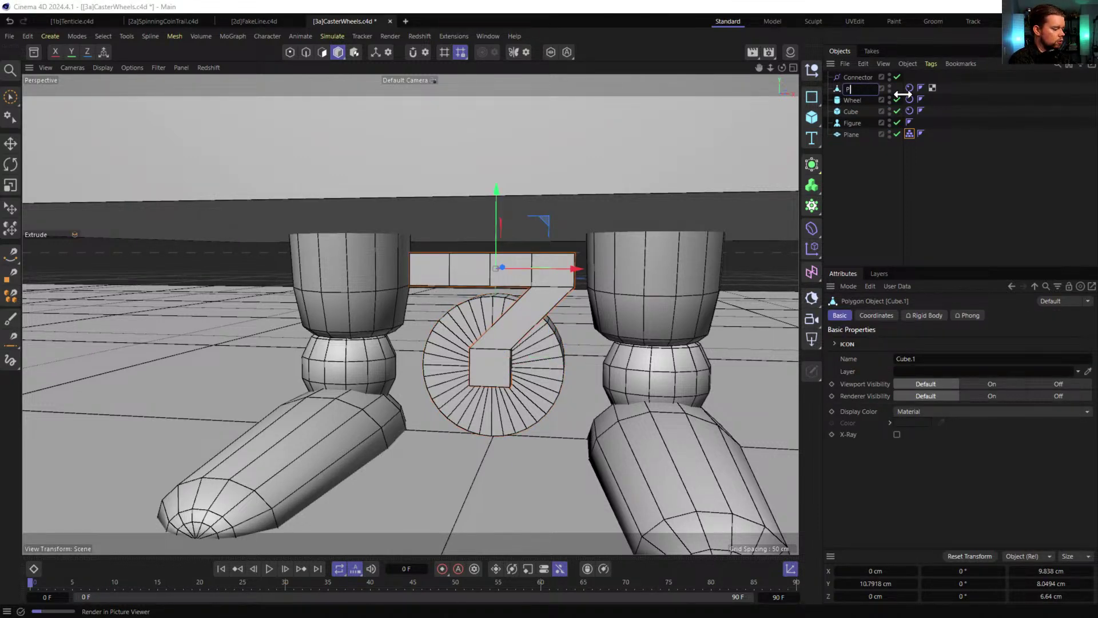
click(864, 111)
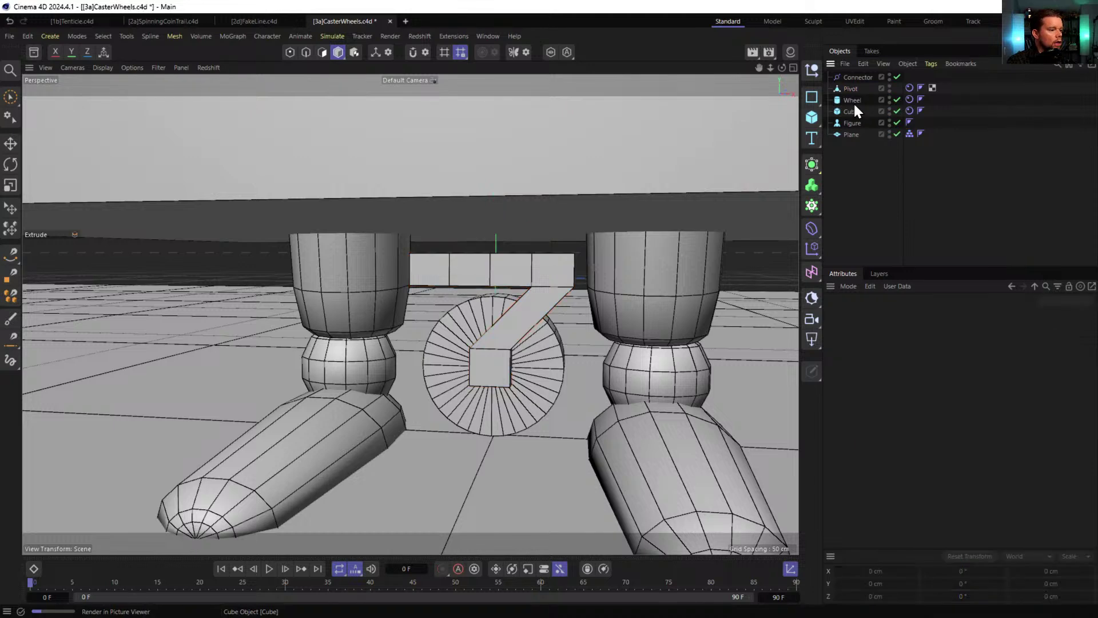
double_click(854, 111)
text(Box)
key(Return)
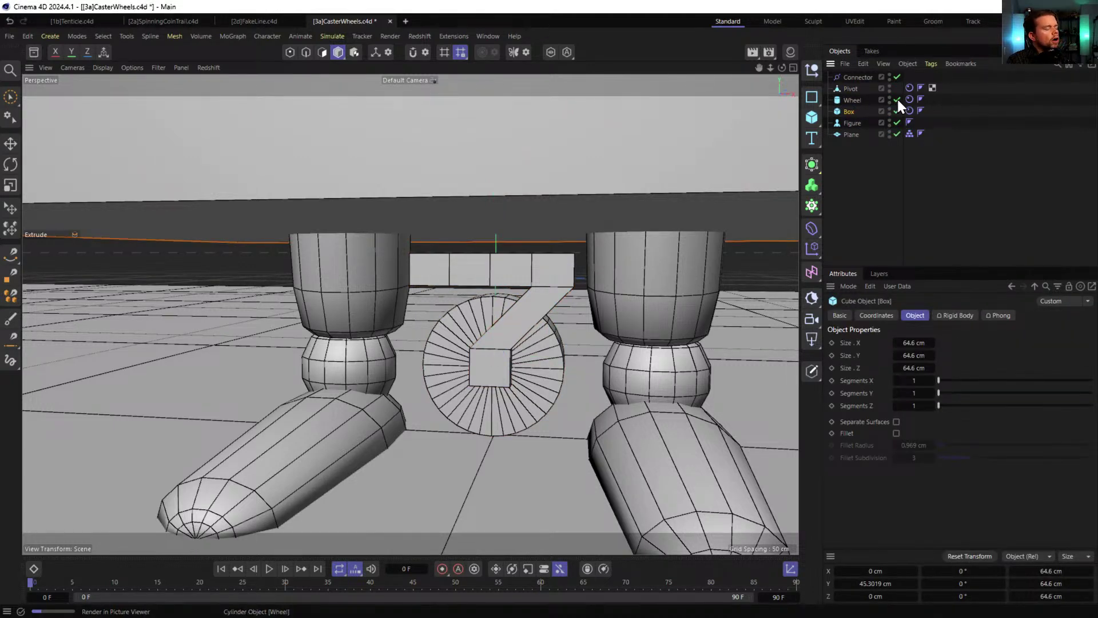
- Set the Connector's display draw size to 5 cm
click(856, 78)
alt+drag(588, 245, 547, 243)
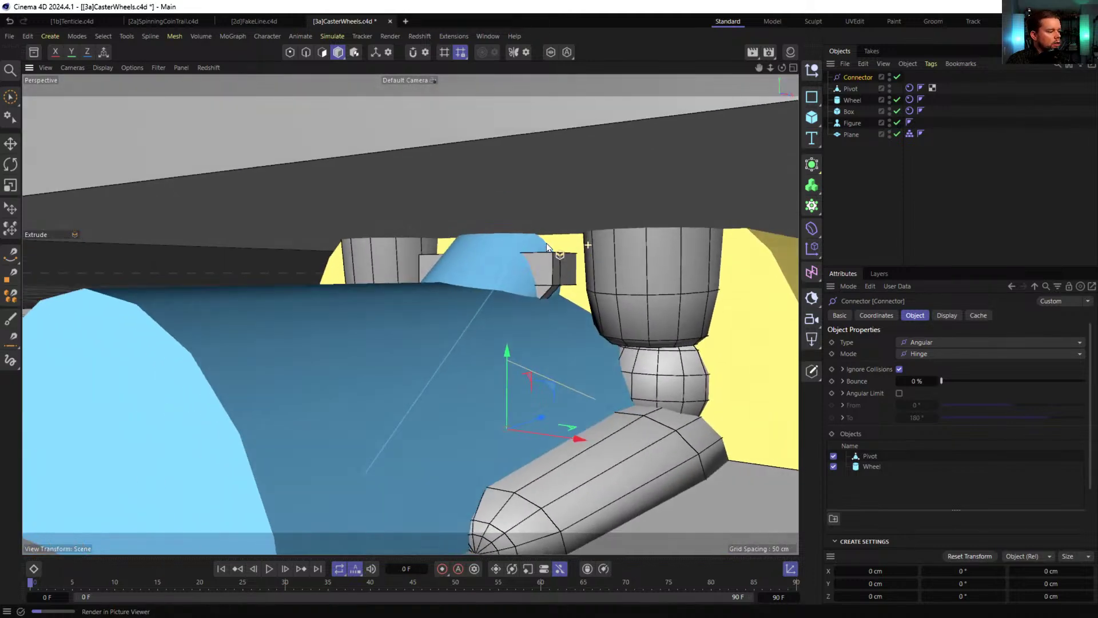
click(947, 315)
double_click(910, 354)
text(5)
key(Return)
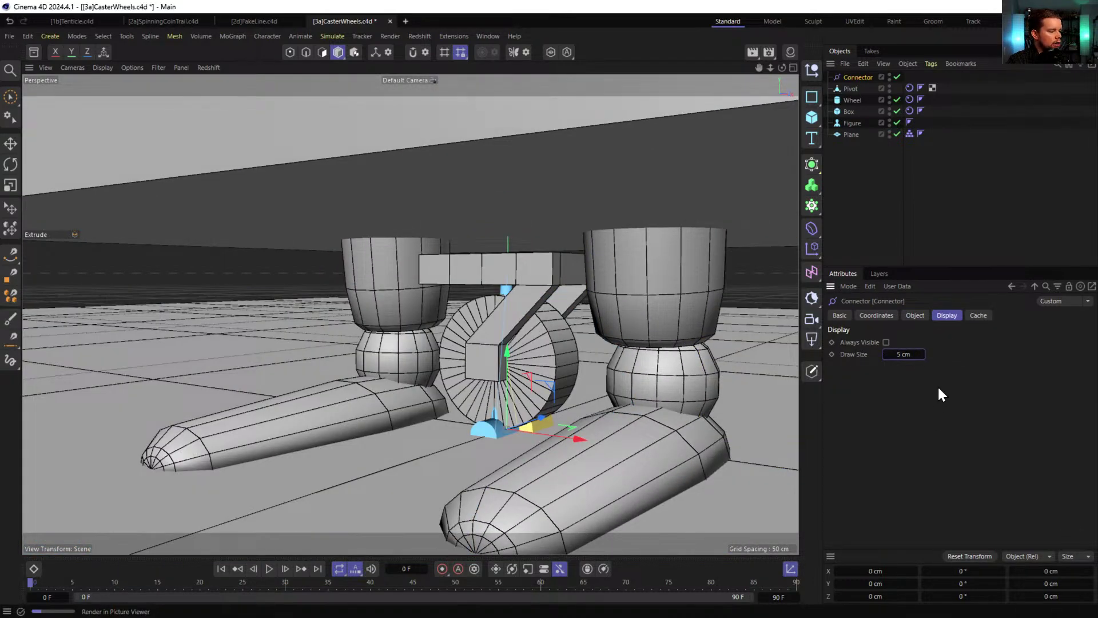
- Nest the Wheel under the Pivot and center the Connector on the Wheel using relative Y position 0, leaving the Connector at the top level
scroll(506, 393, up, 3)
drag(518, 375, 525, 266)
drag(857, 77, 853, 99)
click(876, 316)
click(875, 581)
text(0)
key(Return)
drag(865, 100, 853, 83)
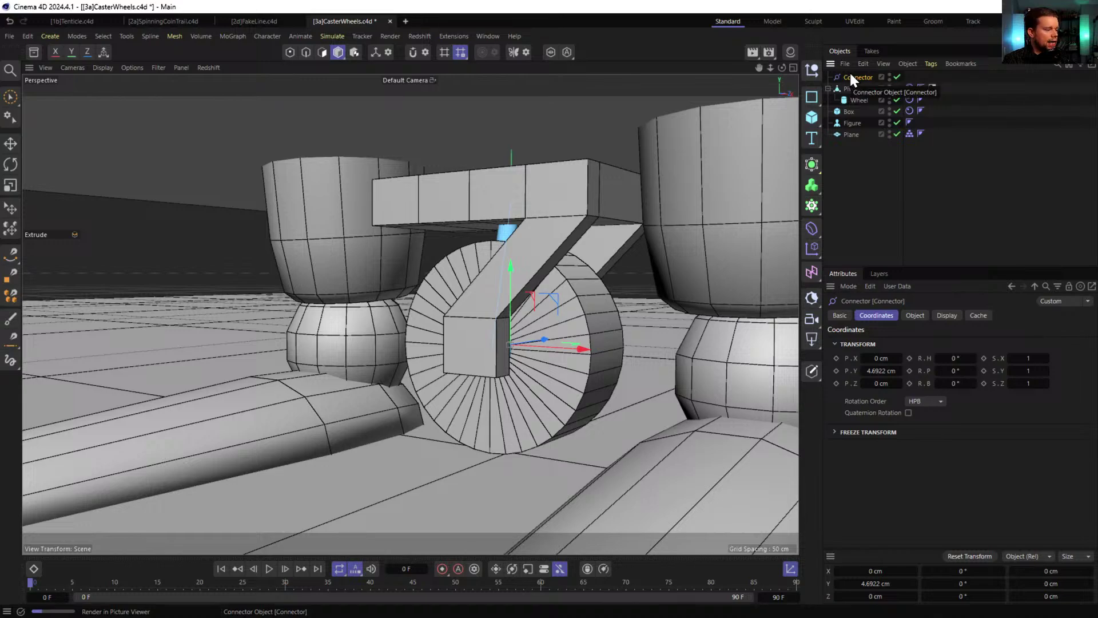
- Save the scene and test the caster by briefly playing the simulation, returning to the first frame
alt+drag(515, 320, 522, 344)
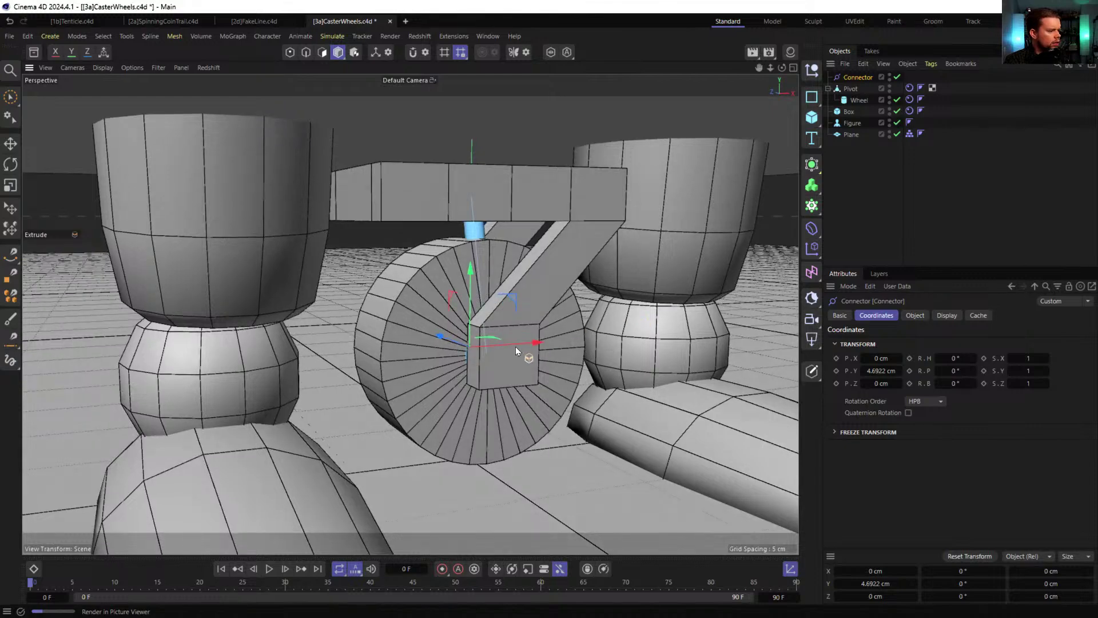
alt+drag(460, 314, 498, 189)
alt+drag(555, 206, 539, 208)
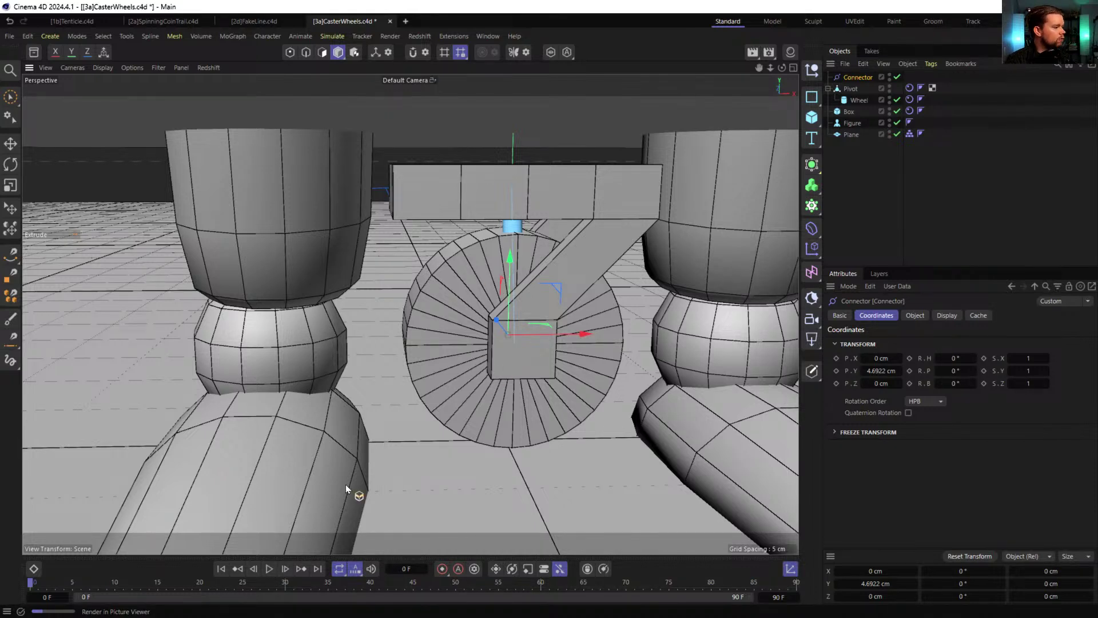
key(ctrl+s)
click(270, 568)
click(269, 569)
click(221, 569)
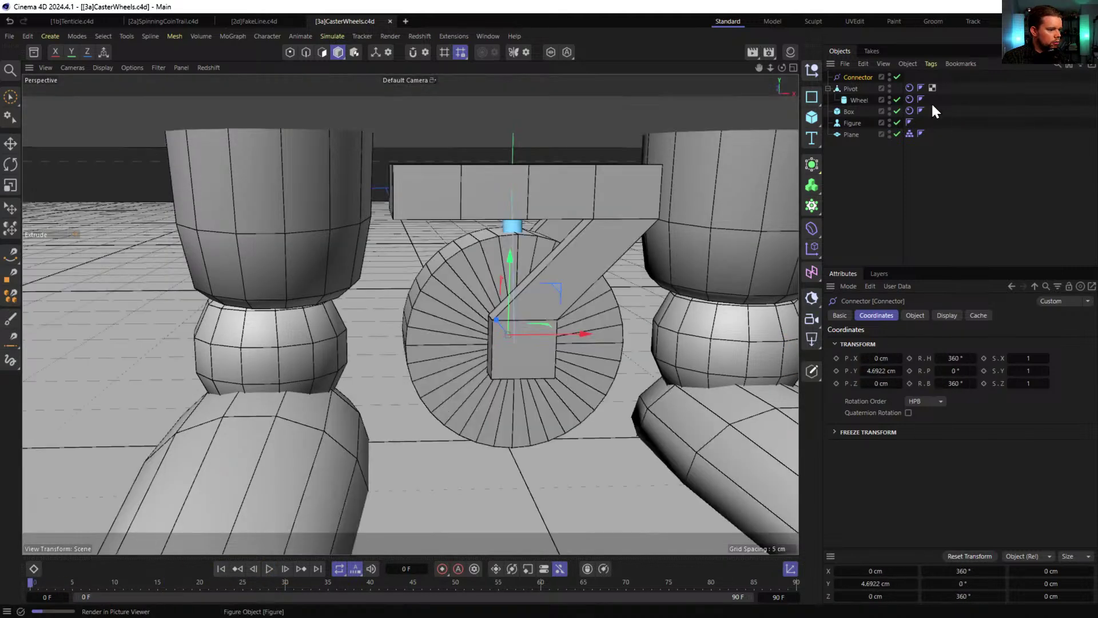
- Disable the Box and briefly play the simulation to test the caster alone, returning to the first frame
click(897, 111)
click(268, 567)
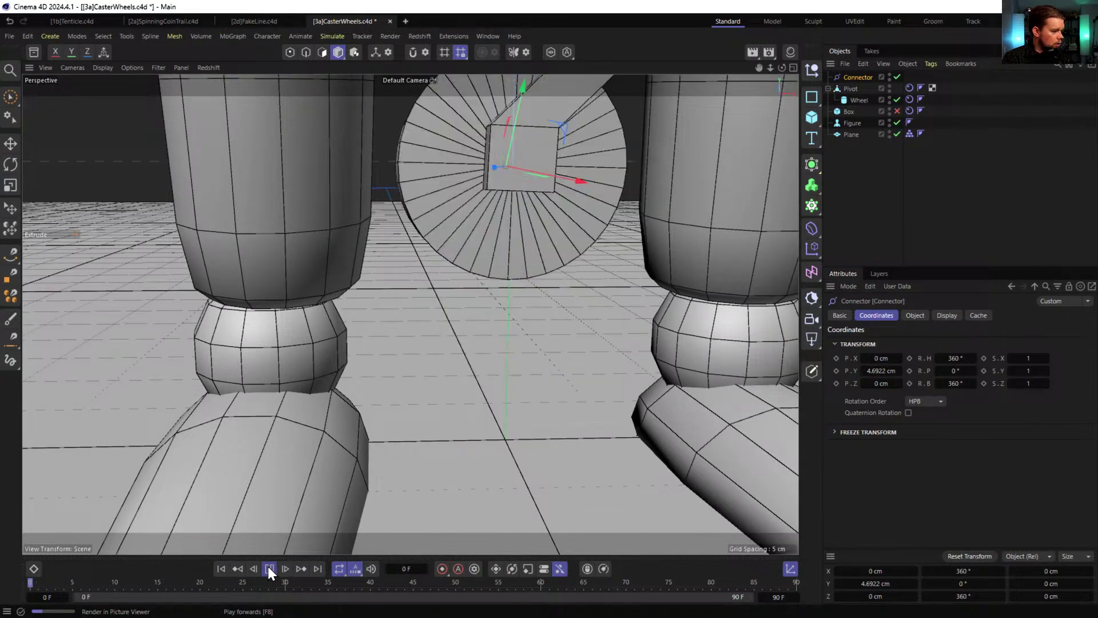
click(267, 566)
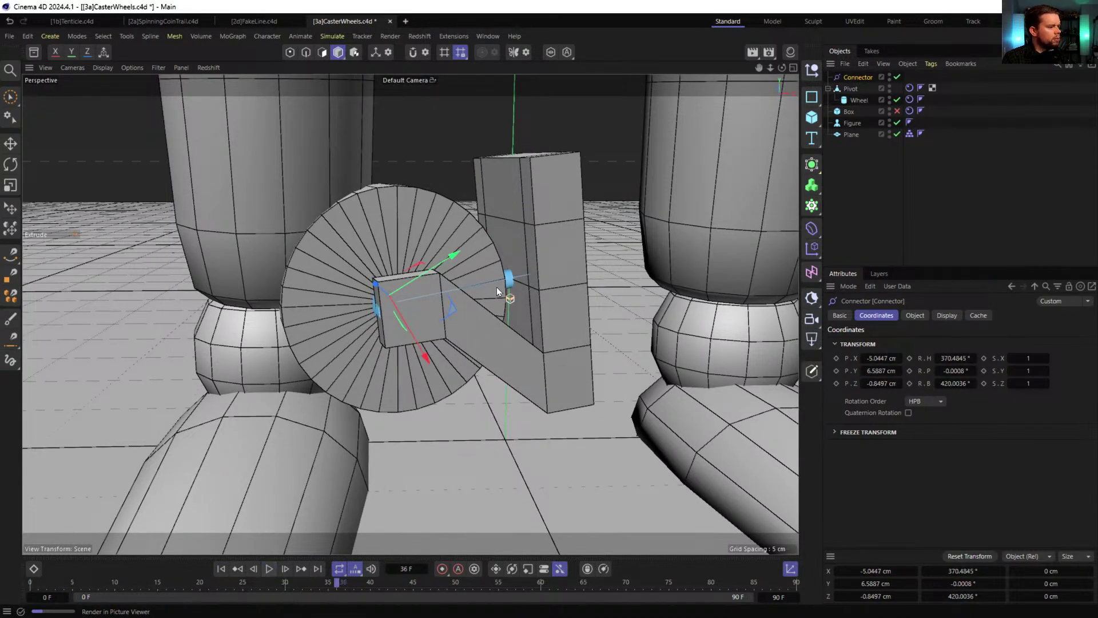
click(222, 569)
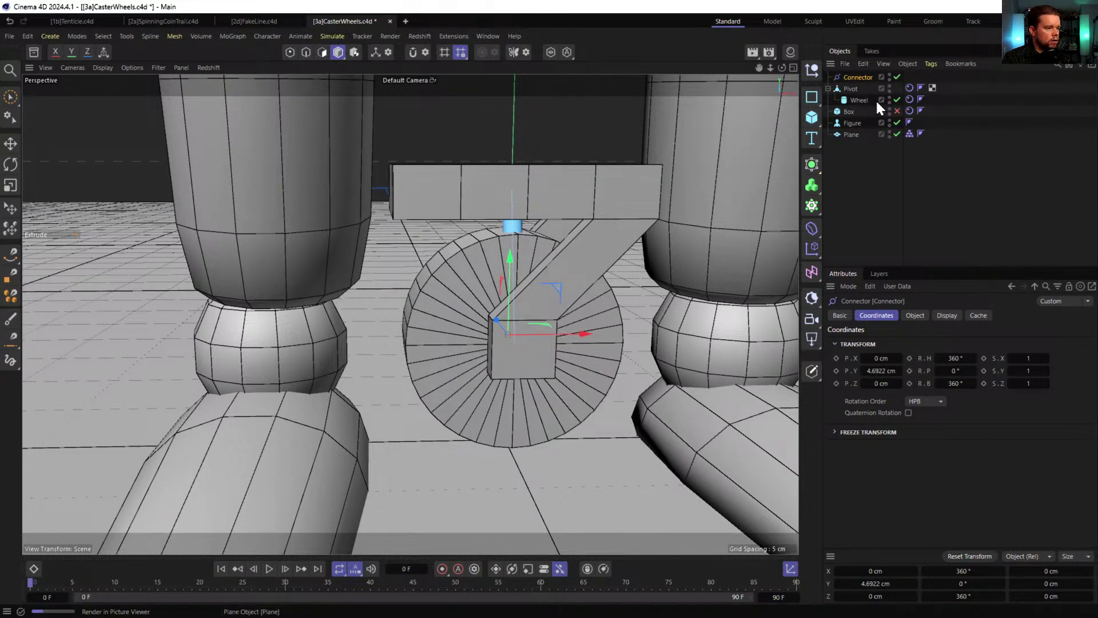
- Set the collision shape of the Pivot's rigid body to Triangle Mesh and play the simulation to test it
click(910, 88)
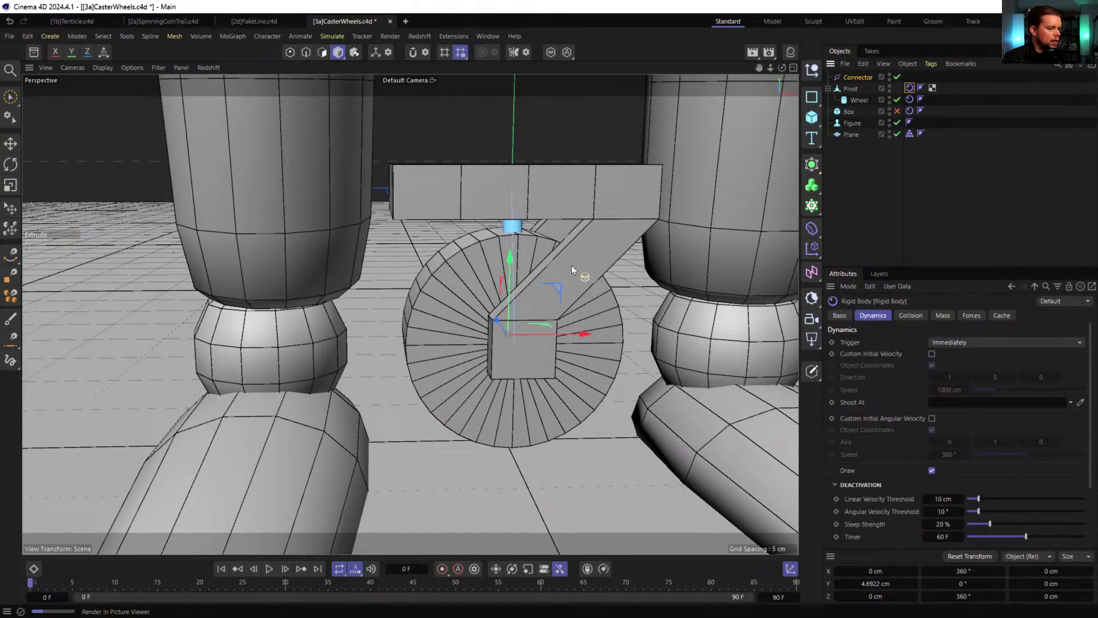
click(912, 315)
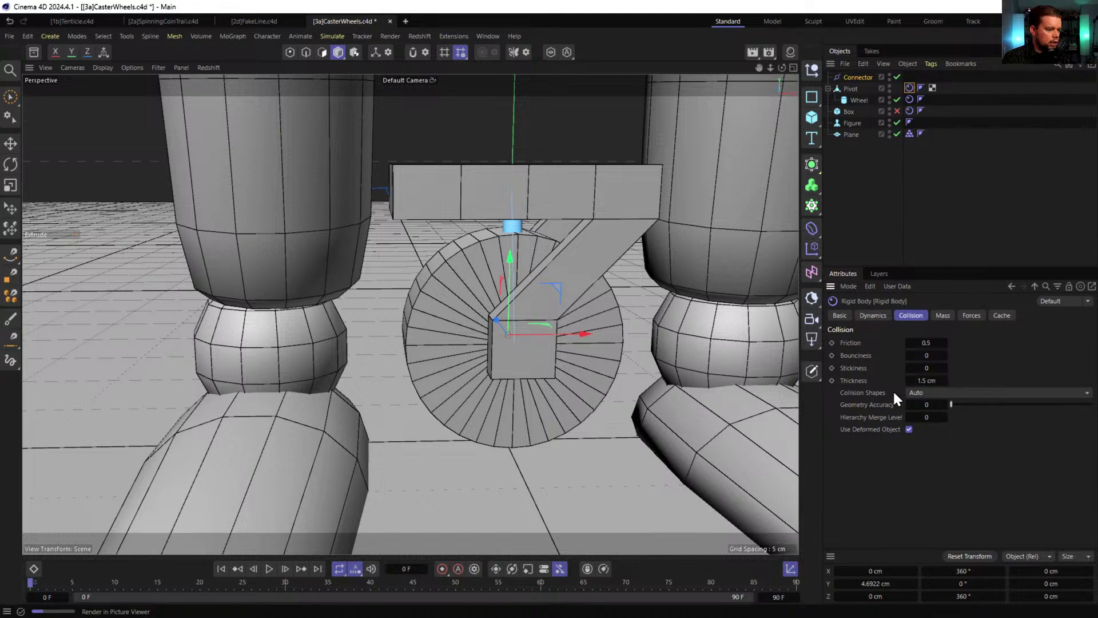
click(940, 393)
click(952, 420)
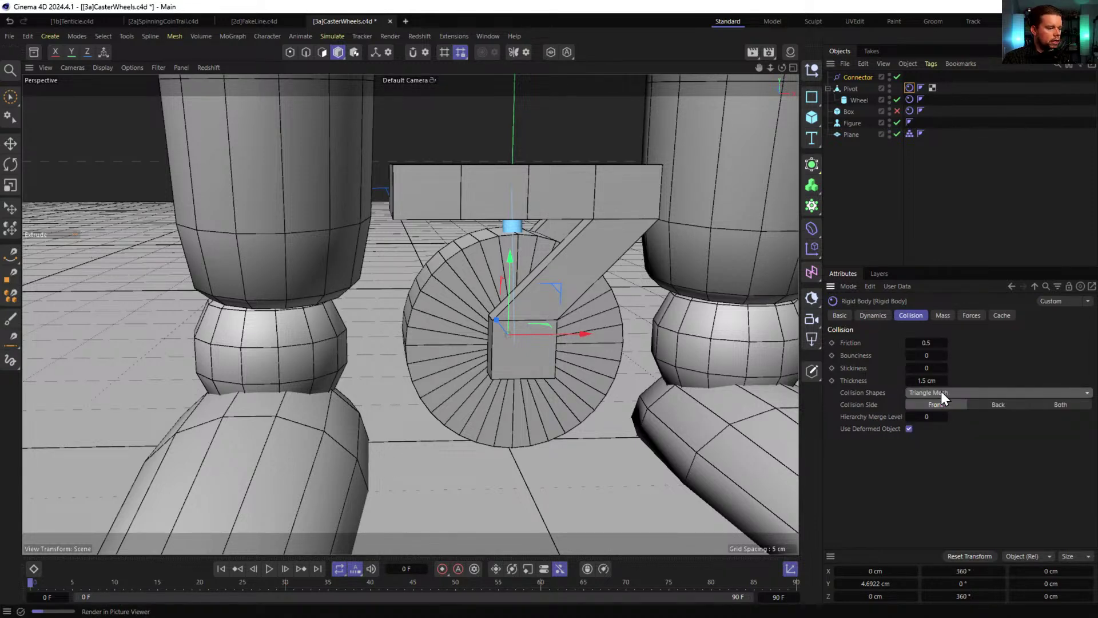
click(269, 567)
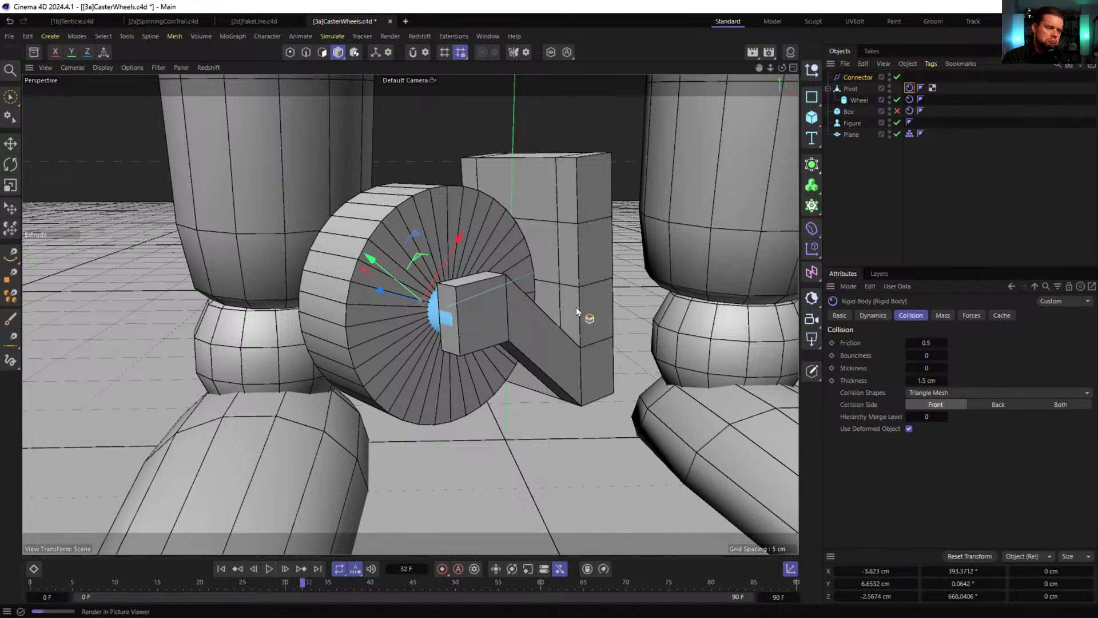
- Disable the Figure and return the animation to the first frame
scroll(563, 312, down, 2)
scroll(585, 256, down, 4)
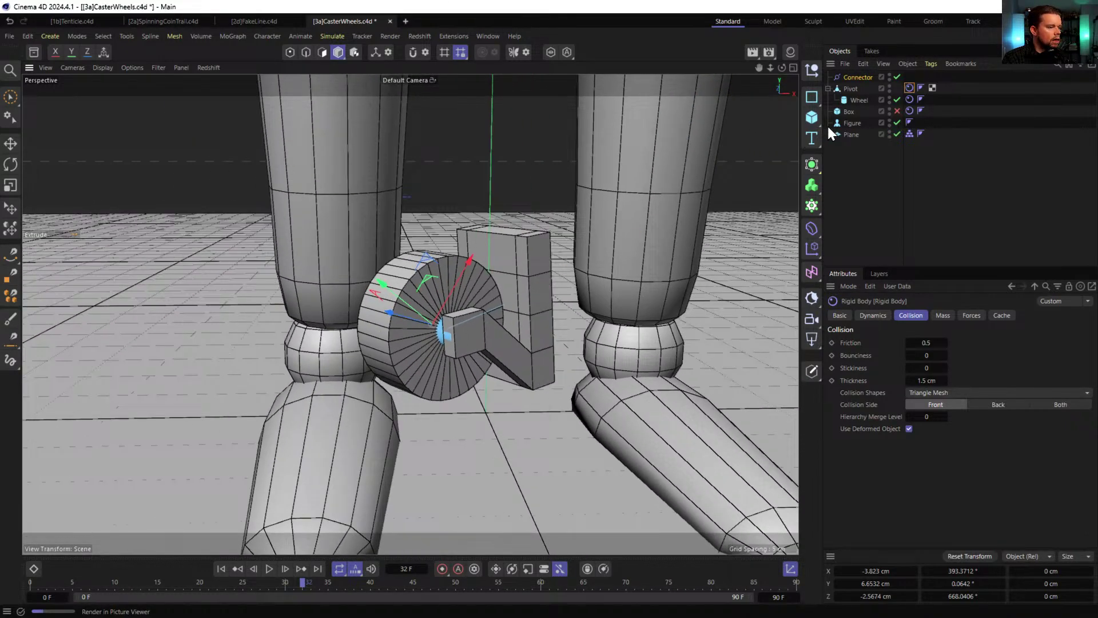
click(897, 123)
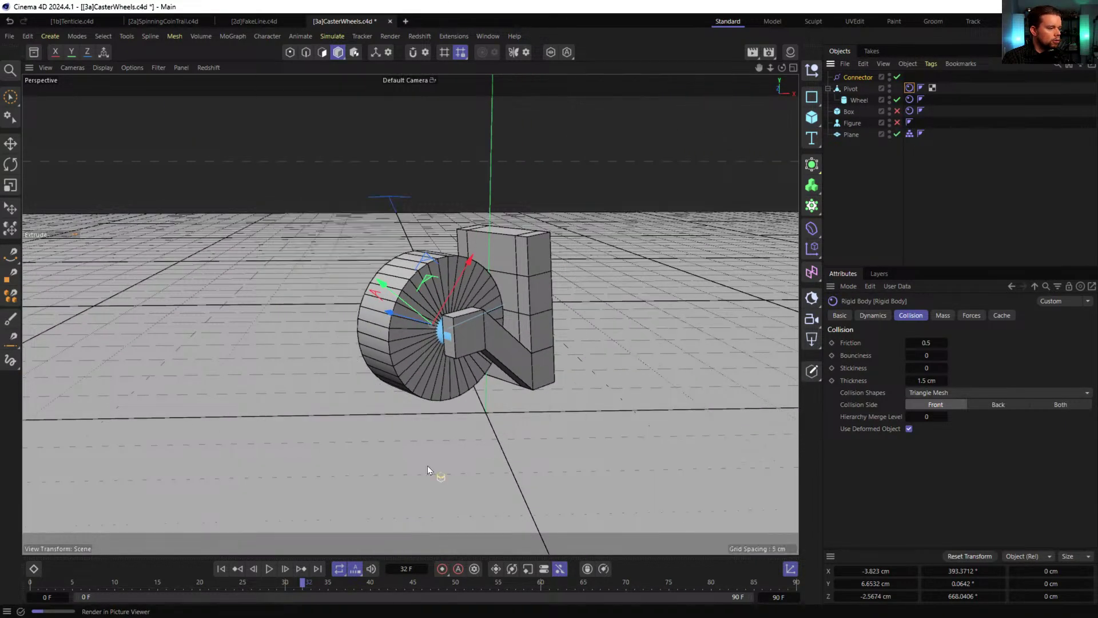
click(222, 568)
alt+drag(424, 446, 472, 397)
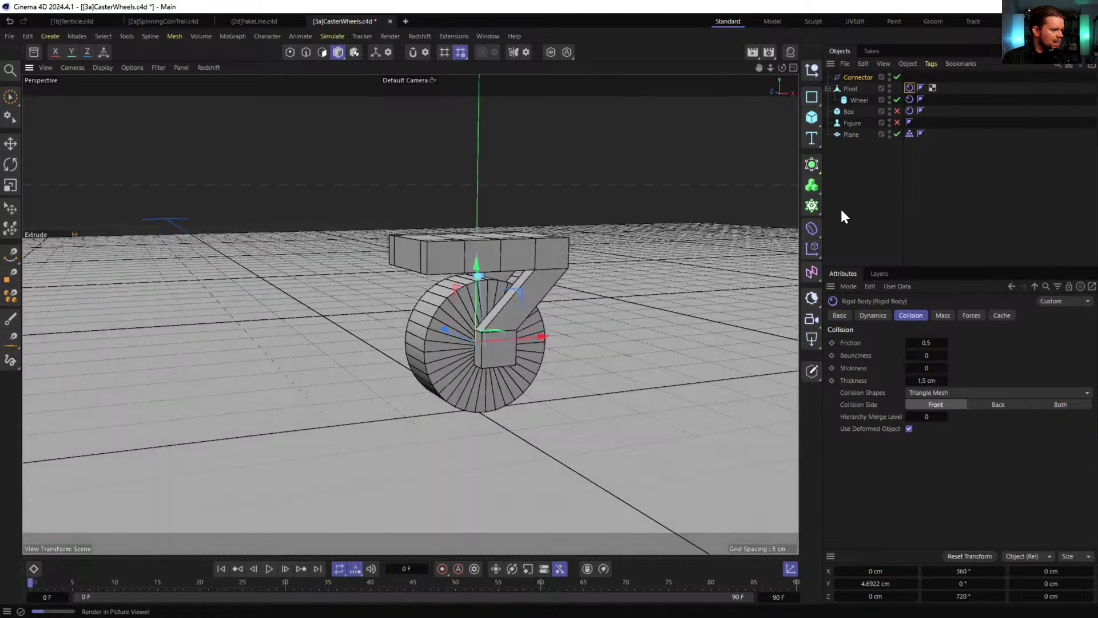
- Lower the ground Plane below the wheel to a Y position of about -1.28 cm
click(851, 134)
key(e)
drag(475, 331, 472, 353)
- Hide the Workplane grid in the viewport
click(132, 68)
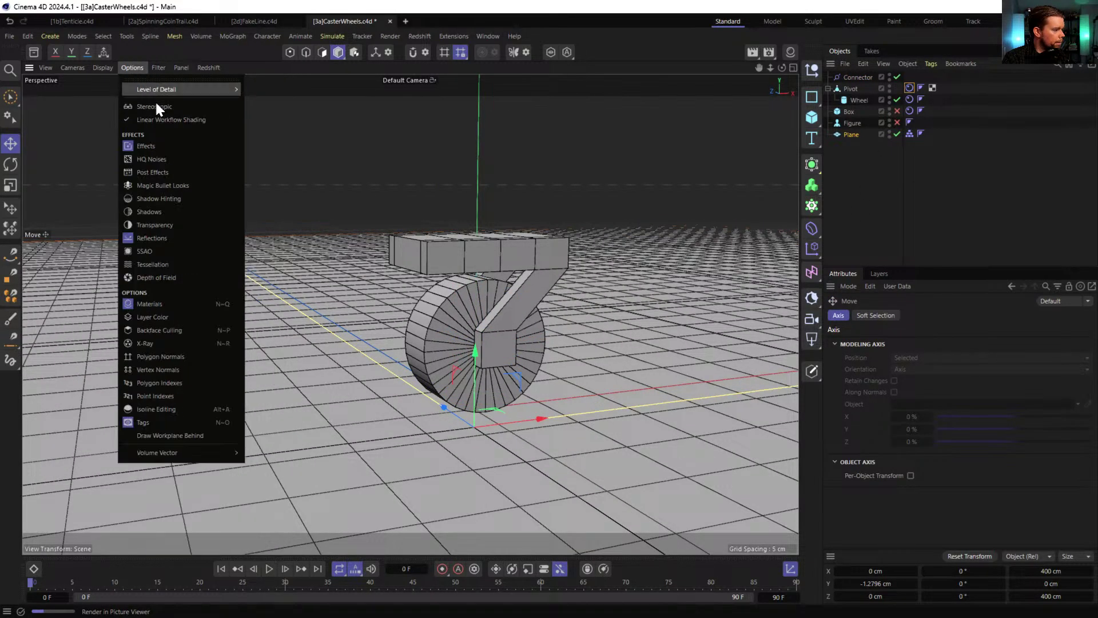
click(99, 66)
click(157, 67)
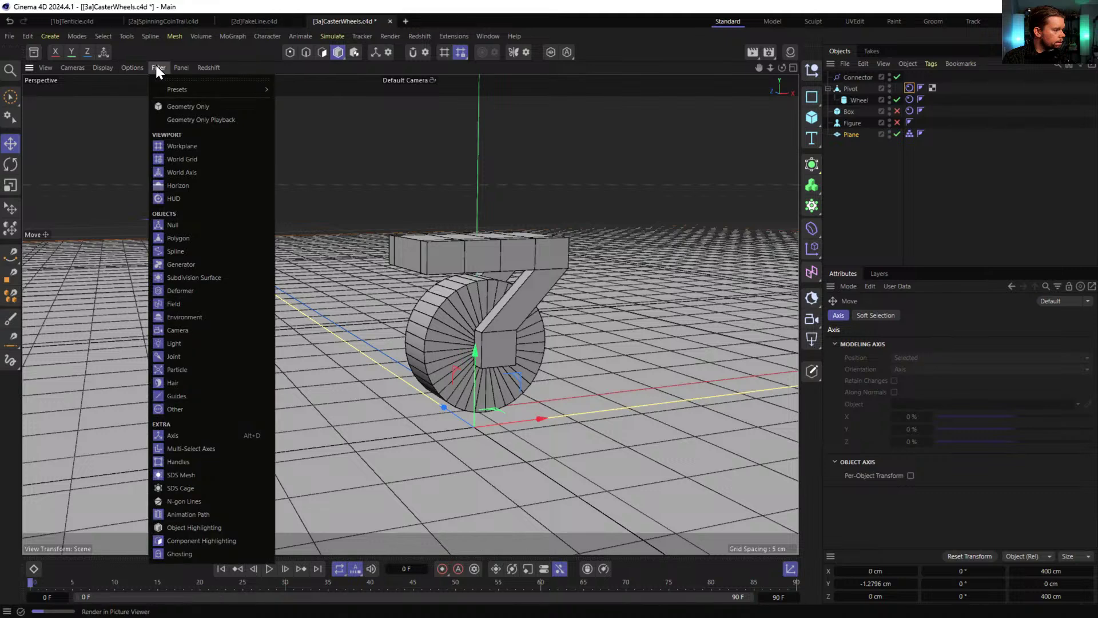
click(176, 147)
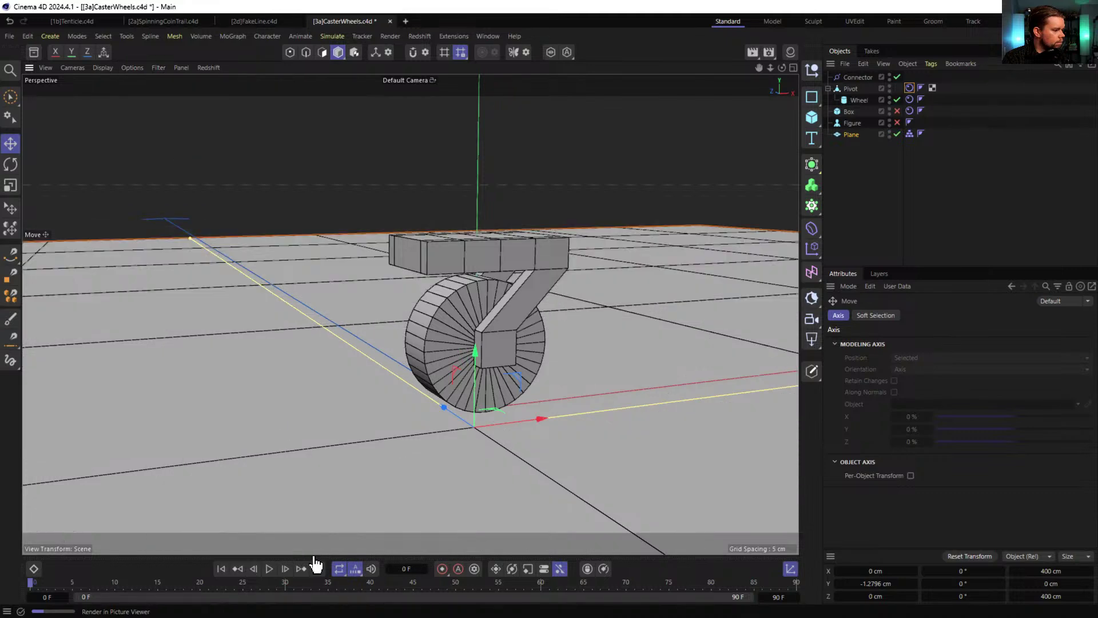
- Play the simulation twice to check how the caster lands on the lowered Plane, returning to the first frame
click(270, 566)
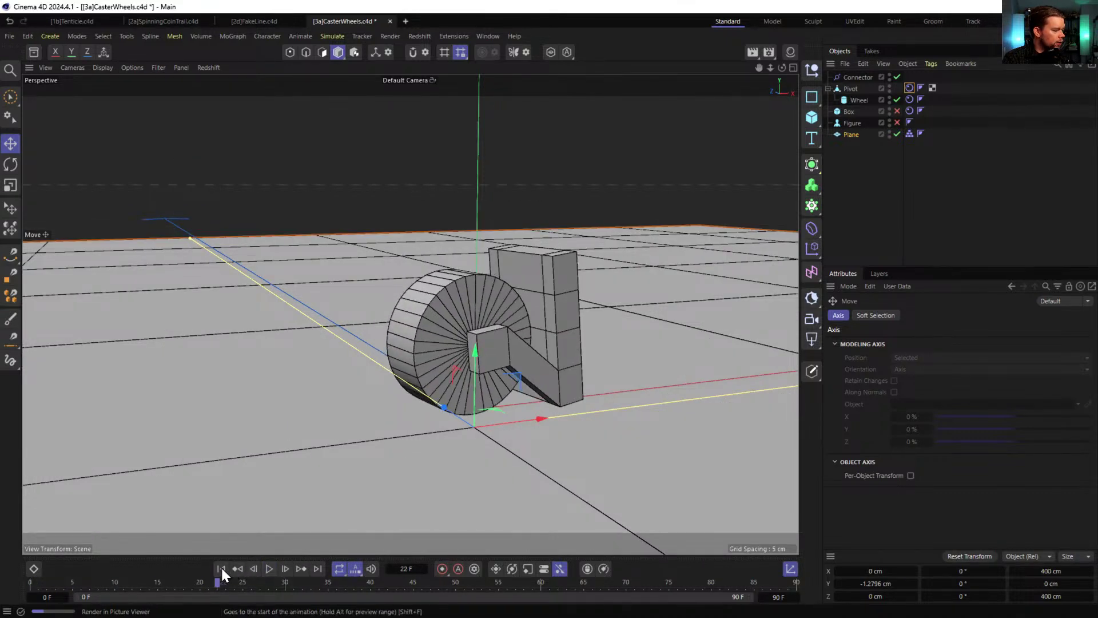
click(221, 569)
click(270, 569)
click(269, 567)
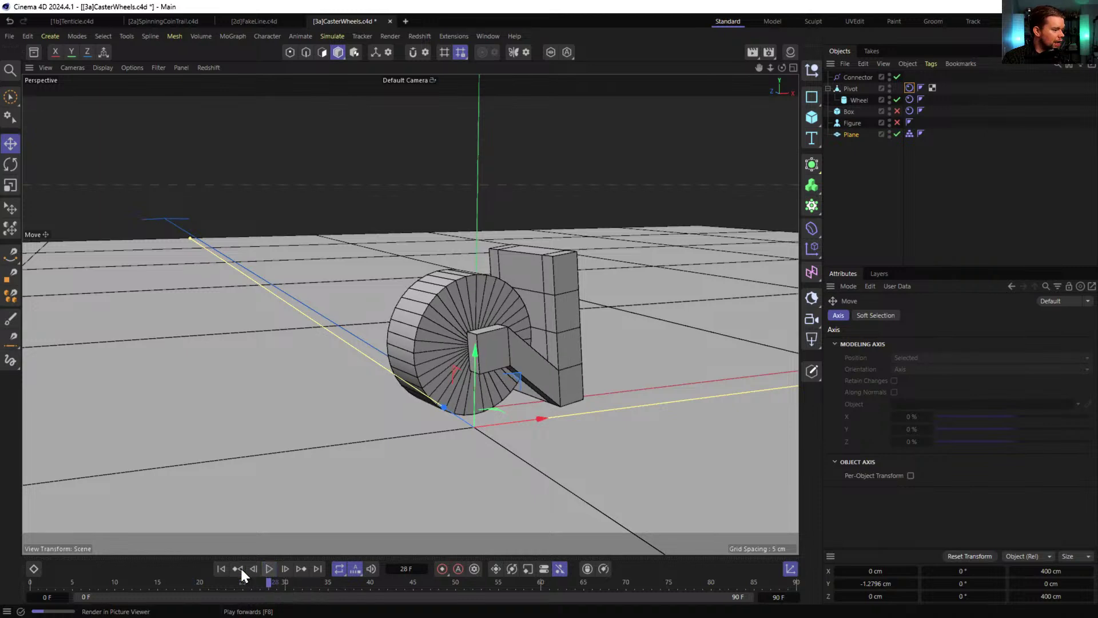
click(220, 568)
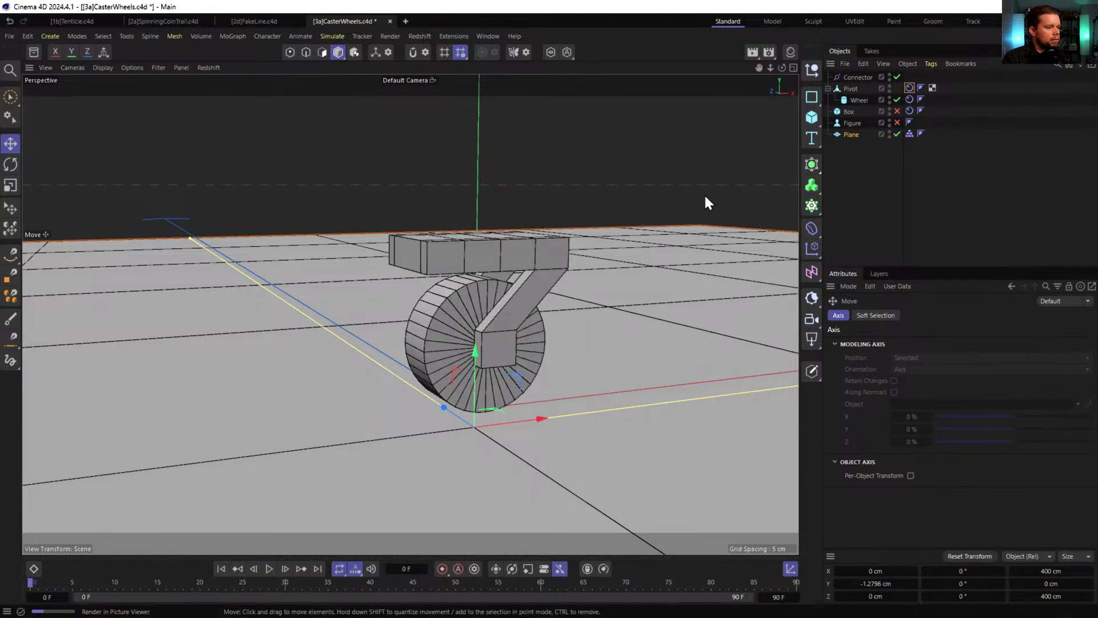
- Re-enable the Box and rename the Connector to WHeel-Pivot
click(897, 111)
mouse_move(471, 292)
alt+mouse_down()
mouse_move(464, 258)
mouse_move(476, 283)
alt+mouse_up()
alt+right_drag(559, 404, 609, 386)
alt+middle_drag(610, 385, 581, 305)
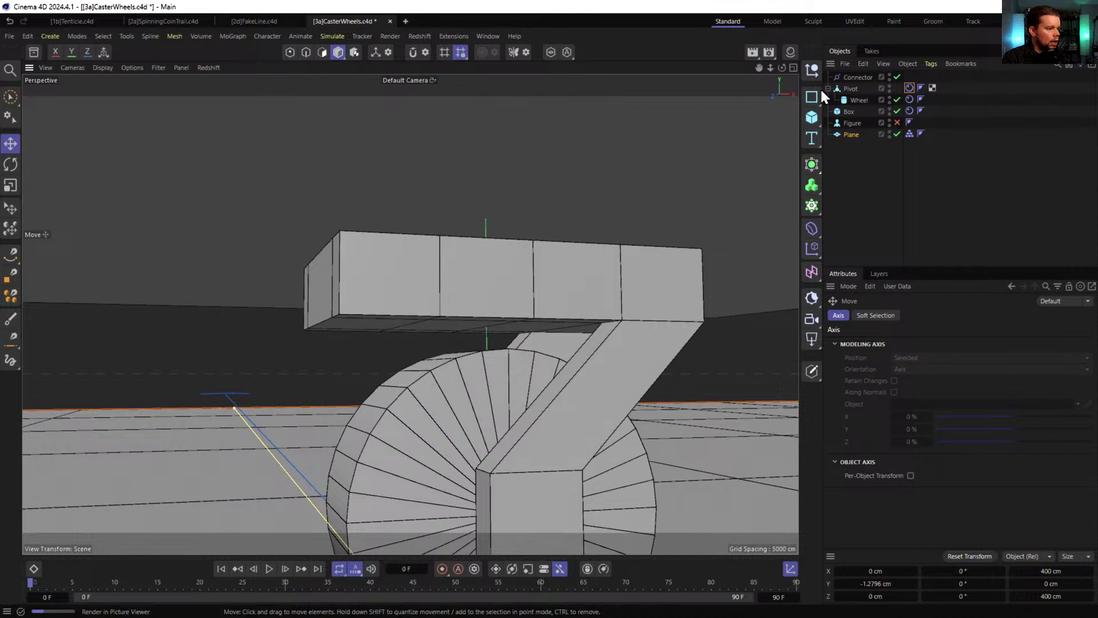
click(859, 75)
double_click(862, 75)
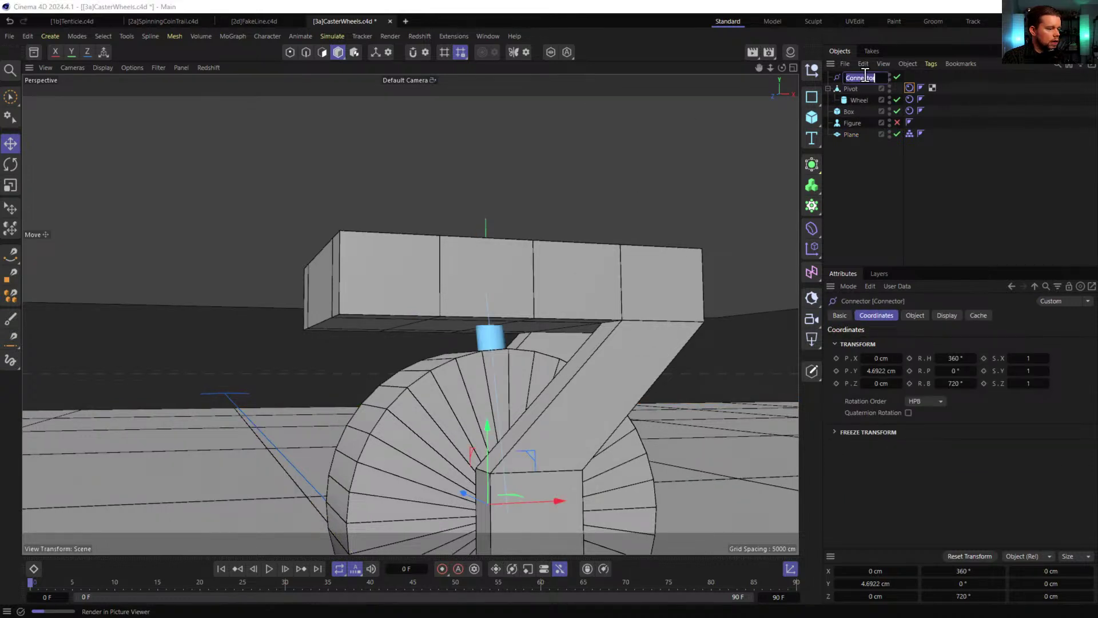
text(WHee)
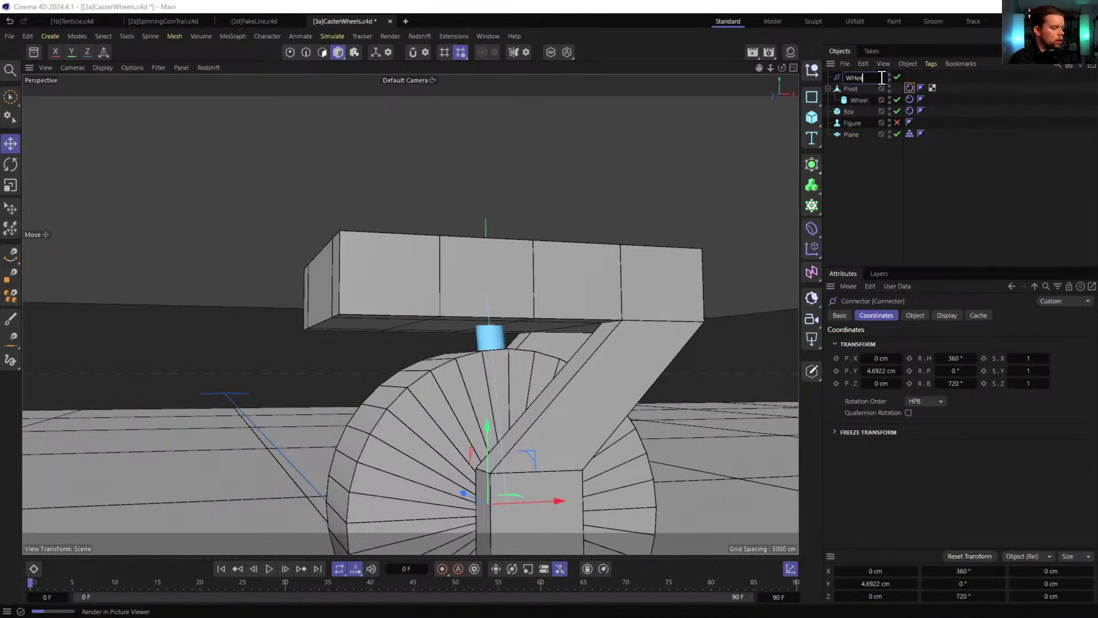
text(l-Pivot)
key(Return)
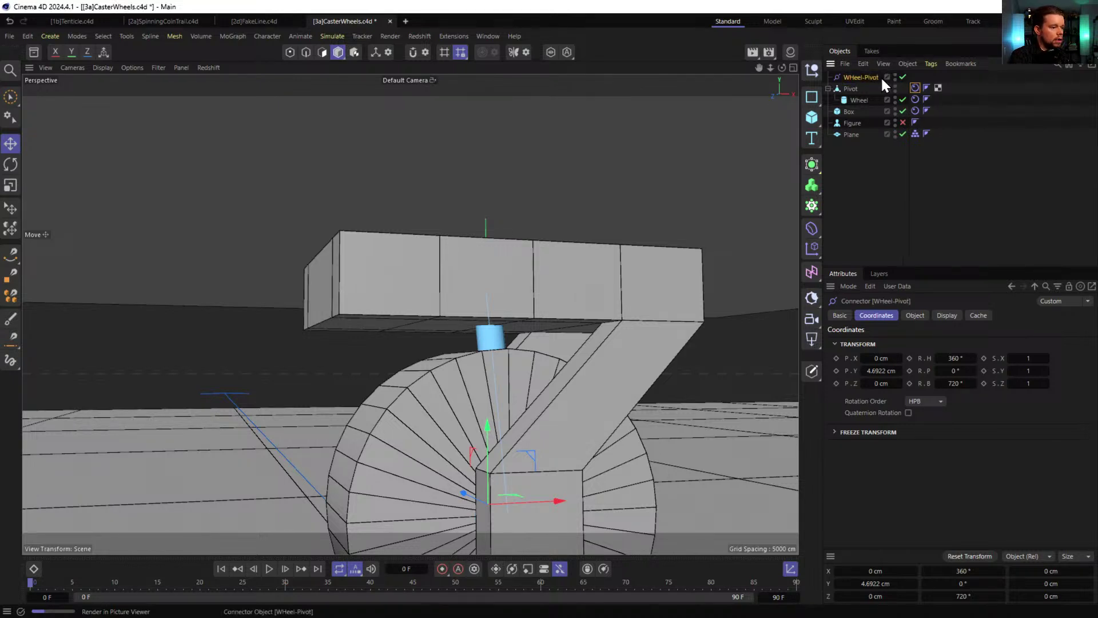
- Duplicate the WHeel-Pivot connector and rename the copy to Box-Pivot
key(ctrl+c)
key(ctrl+v)
double_click(865, 77)
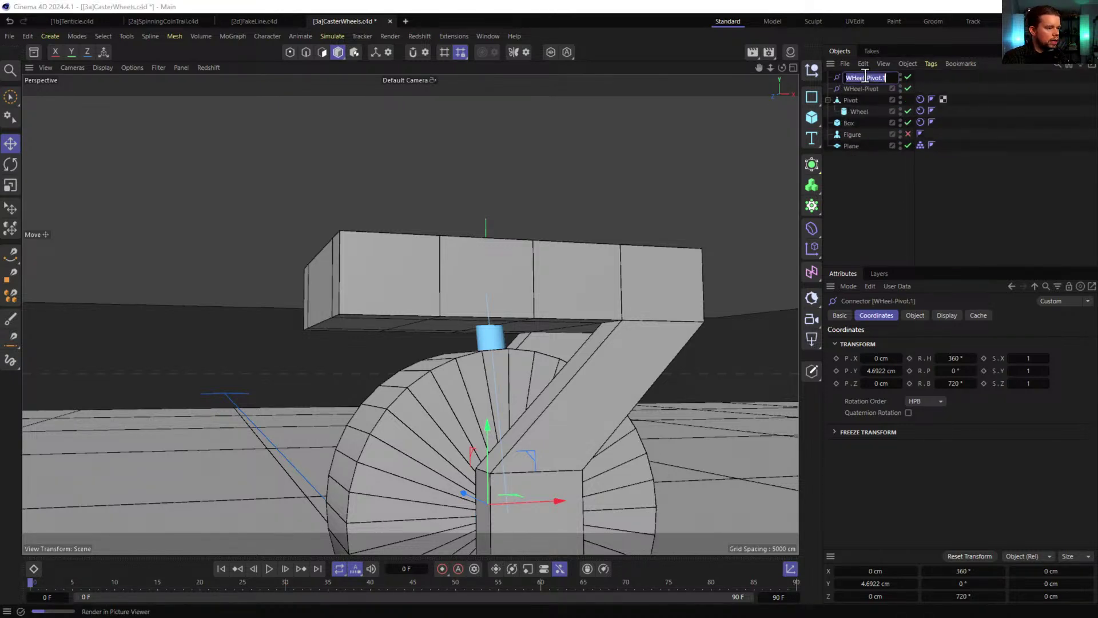
text(Box)
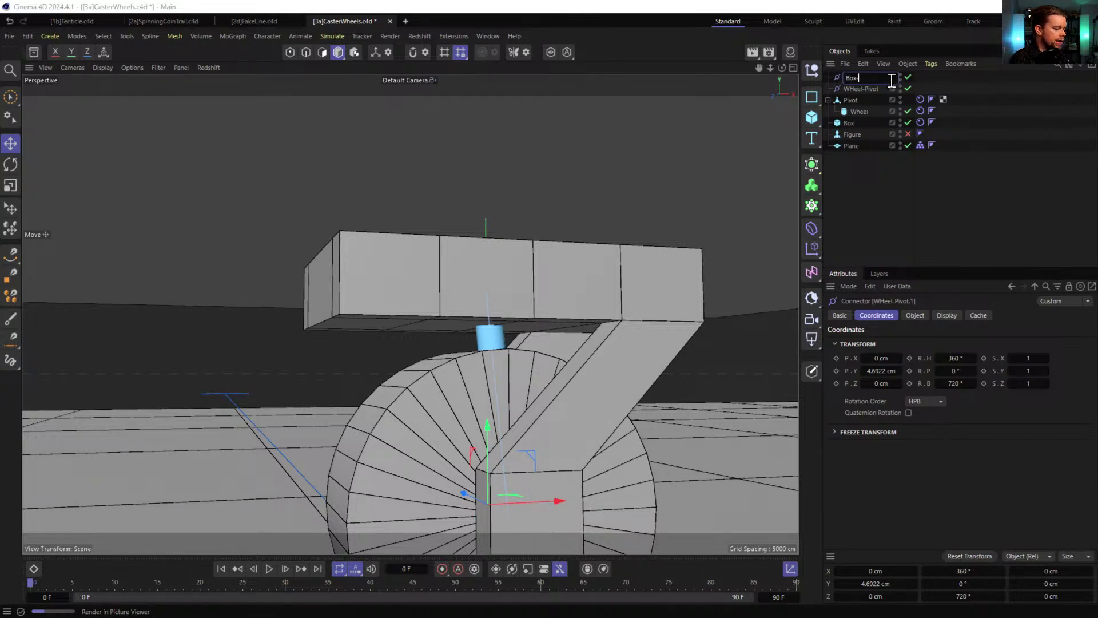
text(-Pivot)
key(Return)
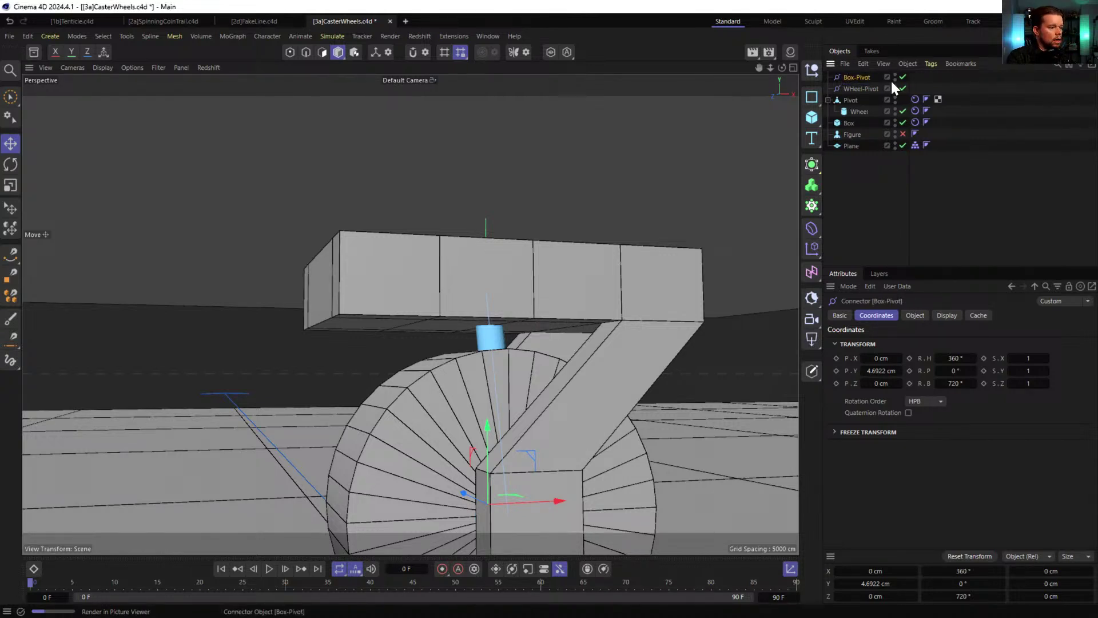
- Rotate the Box-Pivot connector to a 90° pitch and raise it to the caster's top plate at about Y 12 cm
click(915, 315)
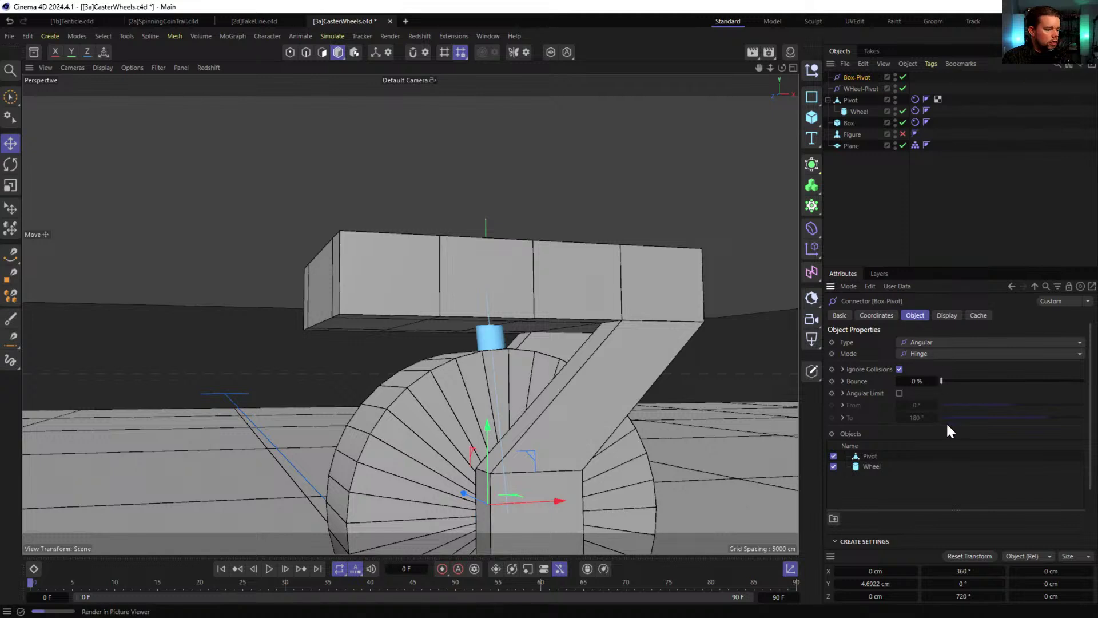
alt+middle_drag(589, 397, 572, 311)
scroll(572, 343, down, 2)
key(r)
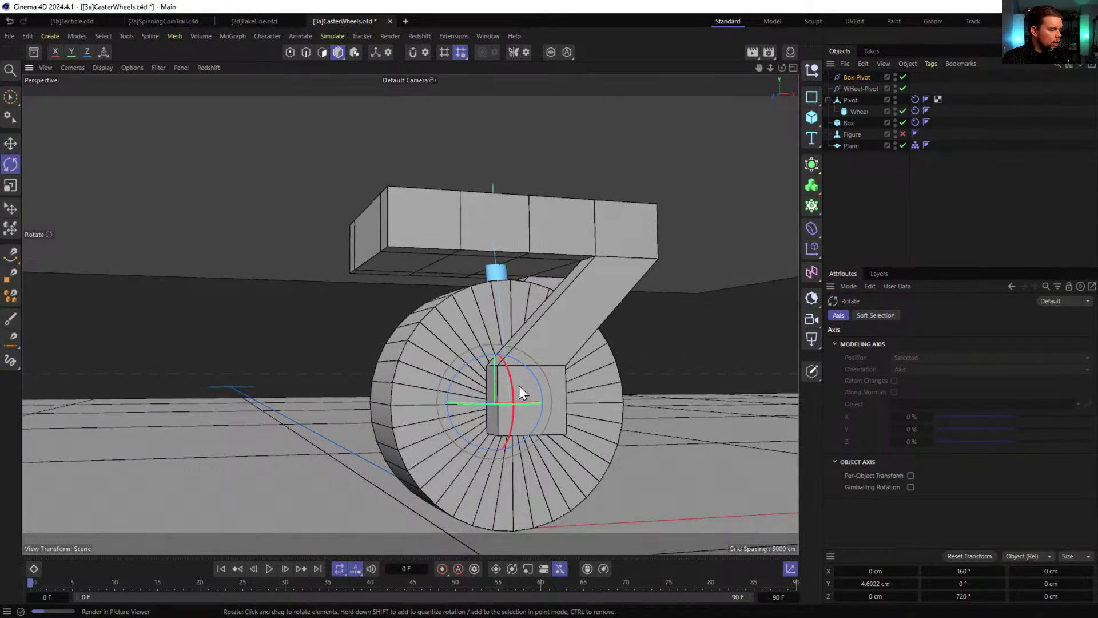
drag(512, 387, 506, 478)
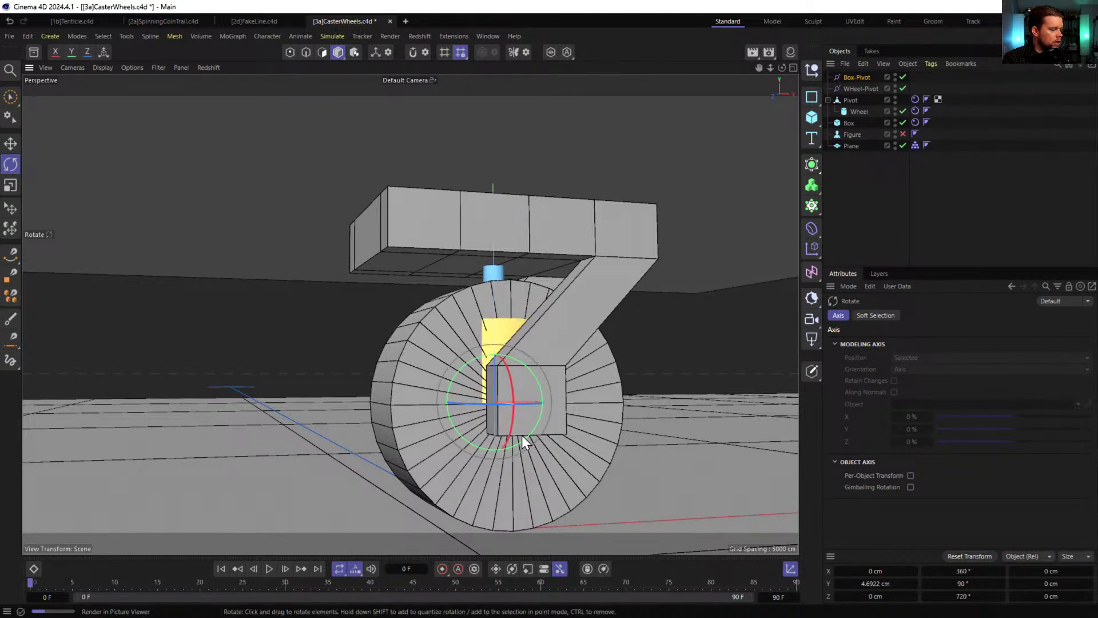
key(e)
drag(514, 349, 511, 162)
- Replace the Wheel with the Box among the Box-Pivot connector's linked objects, keeping the Pivot
click(854, 77)
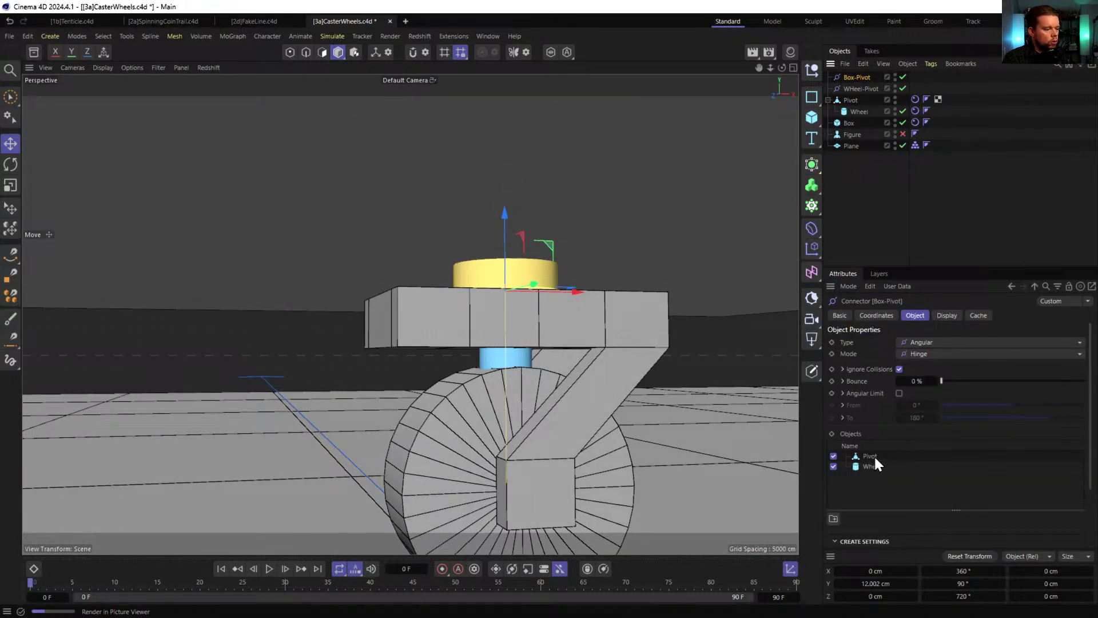
click(870, 465)
key(Delete)
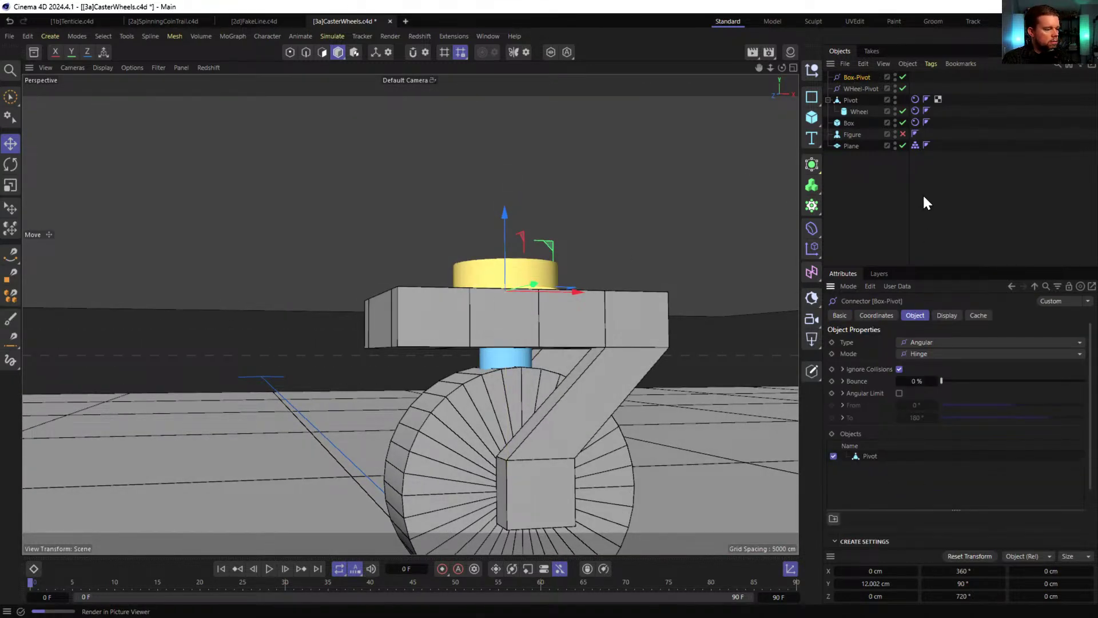
drag(846, 122, 867, 462)
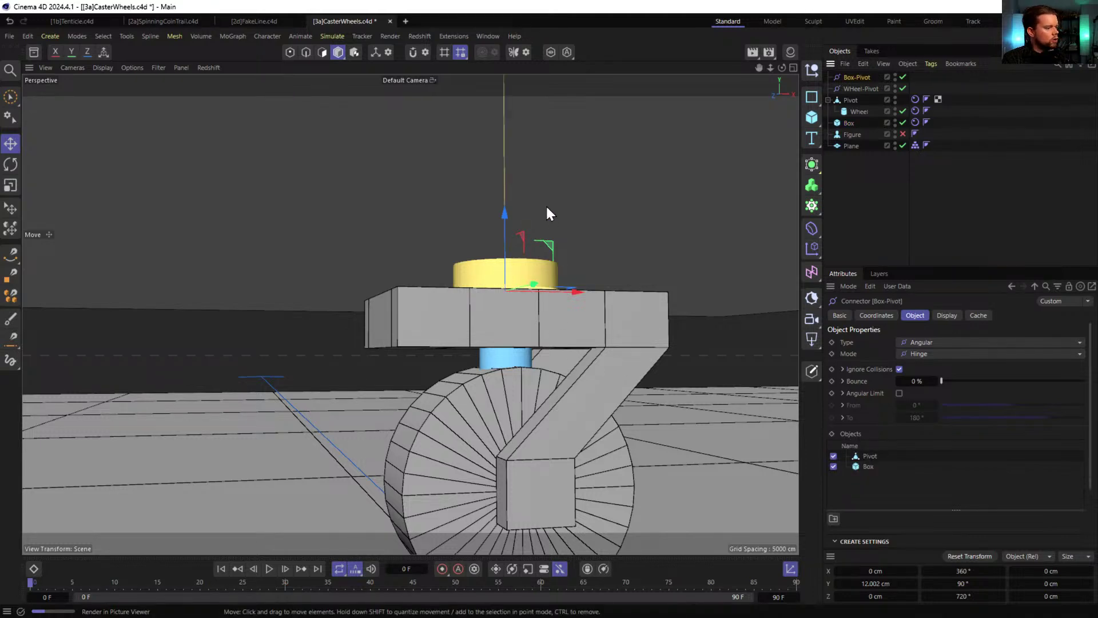
- Nest the Box-Pivot connector under the Box
scroll(526, 362, up, 5)
alt+drag(651, 334, 558, 314)
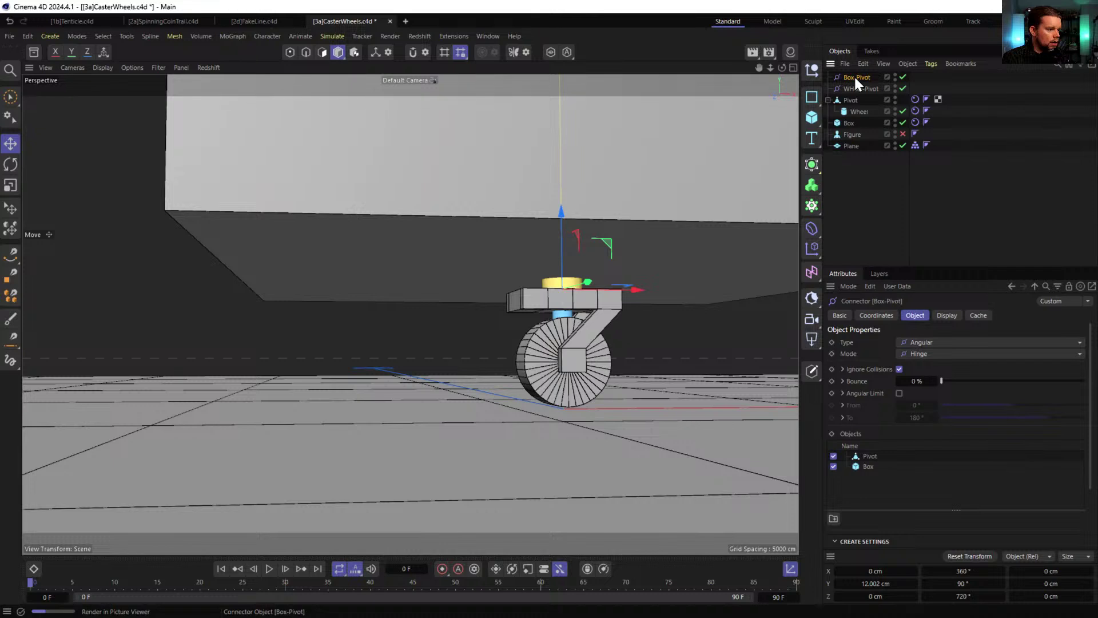
drag(856, 78, 852, 126)
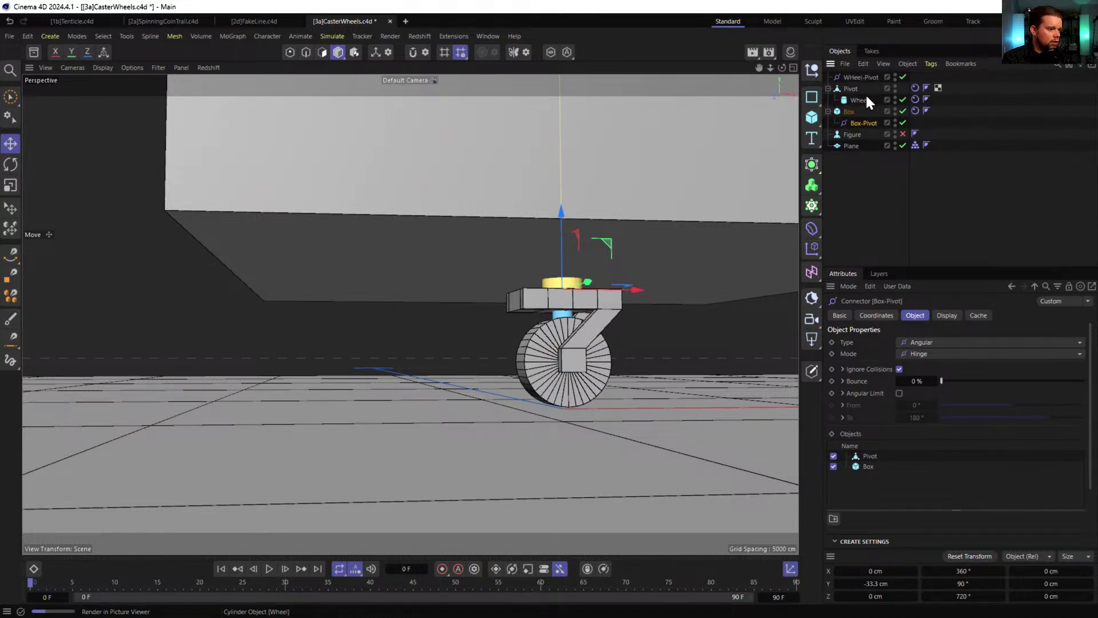
- Move the Pivot and Box-Pivot together under one corner of the Box, at about X -27.5 cm and Z -29.2 cm
click(850, 89)
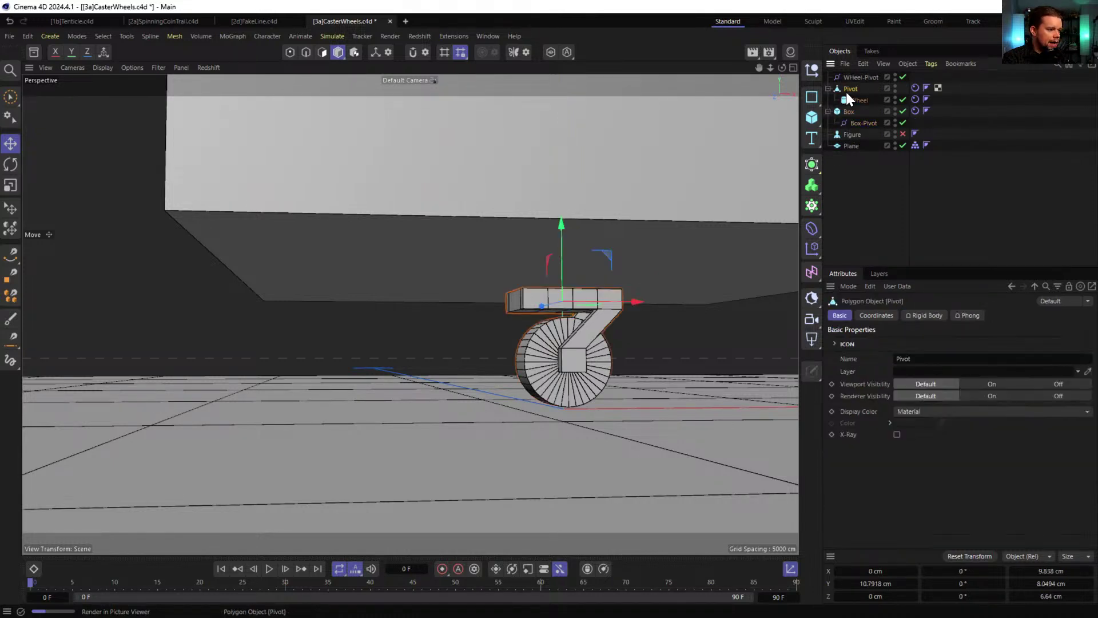
ctrl+click(853, 122)
alt+drag(566, 302, 603, 244)
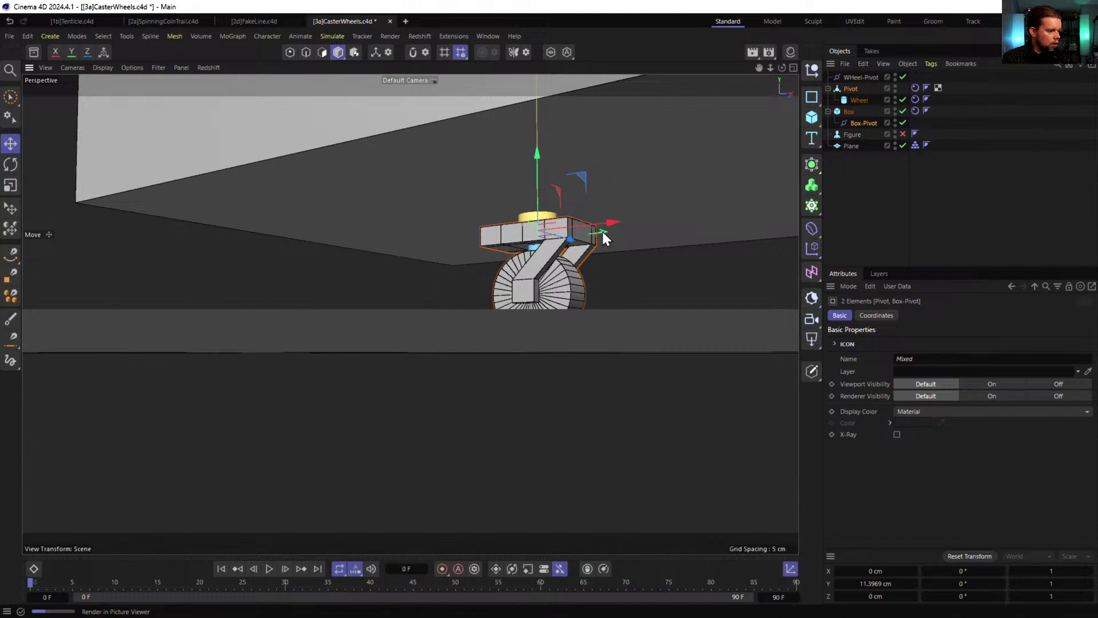
drag(603, 233, 360, 257)
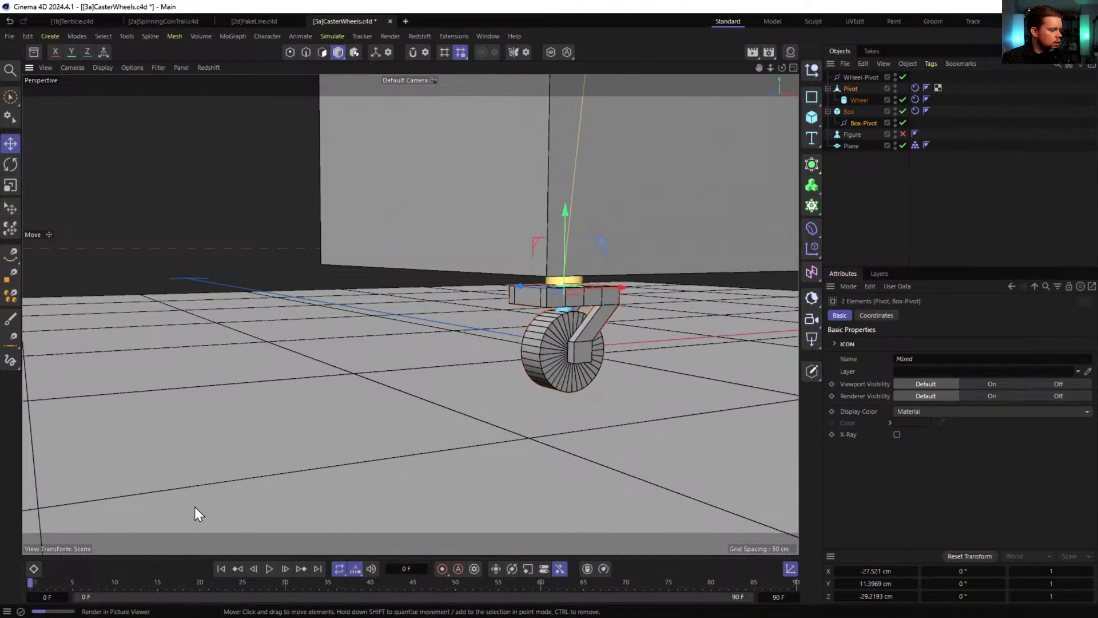
- Save the scene and play the simulation twice to test the caster under the Box, returning to the first frame
key(ctrl+s)
click(269, 568)
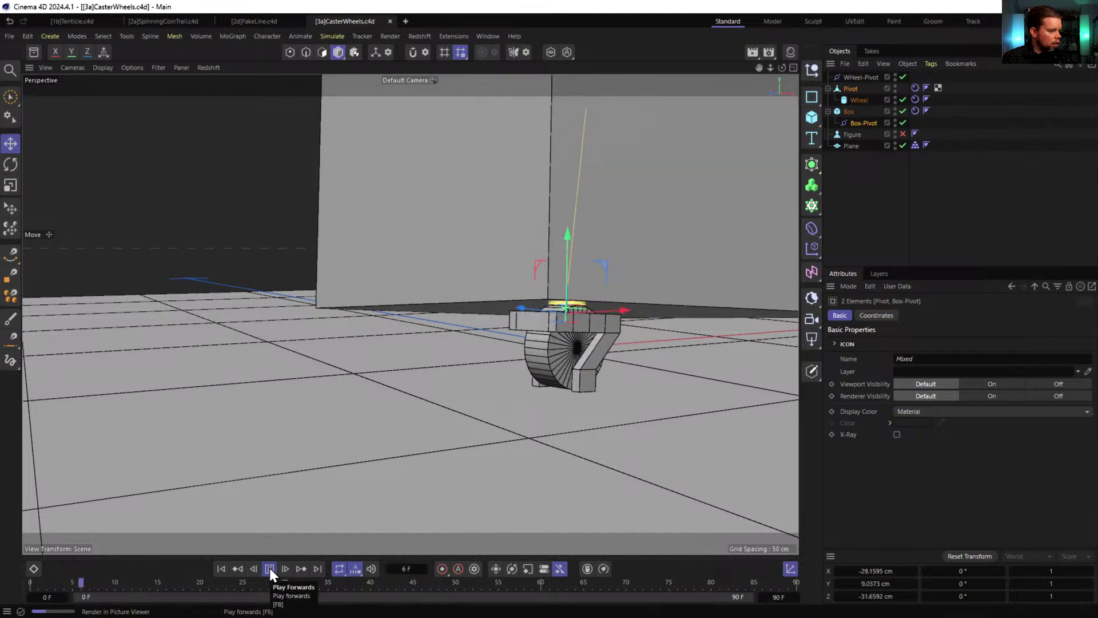
click(270, 568)
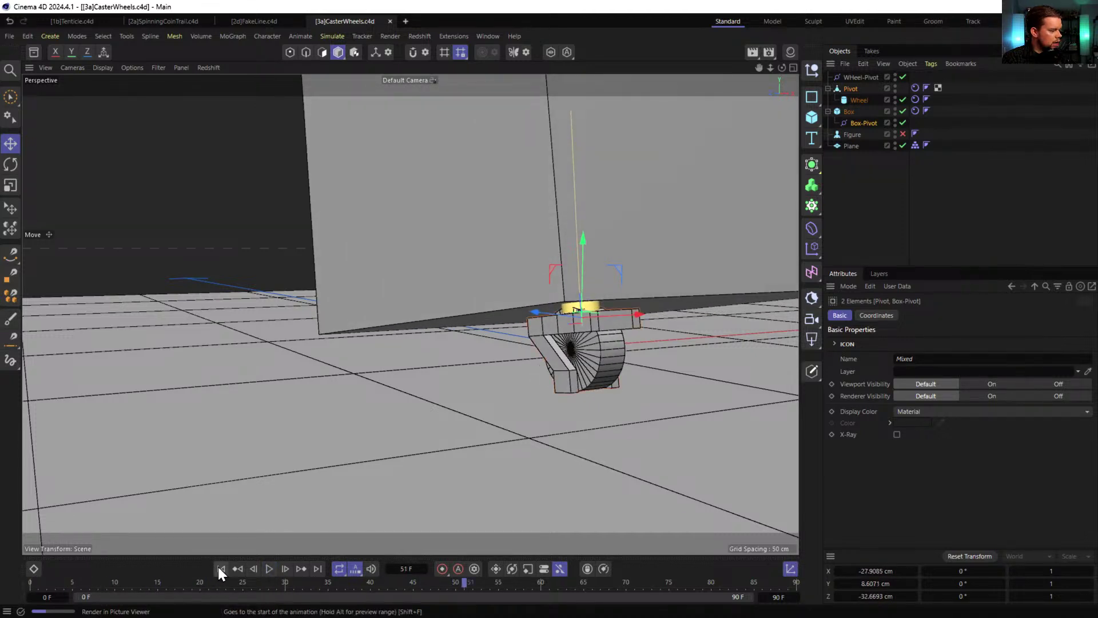
click(219, 568)
click(266, 567)
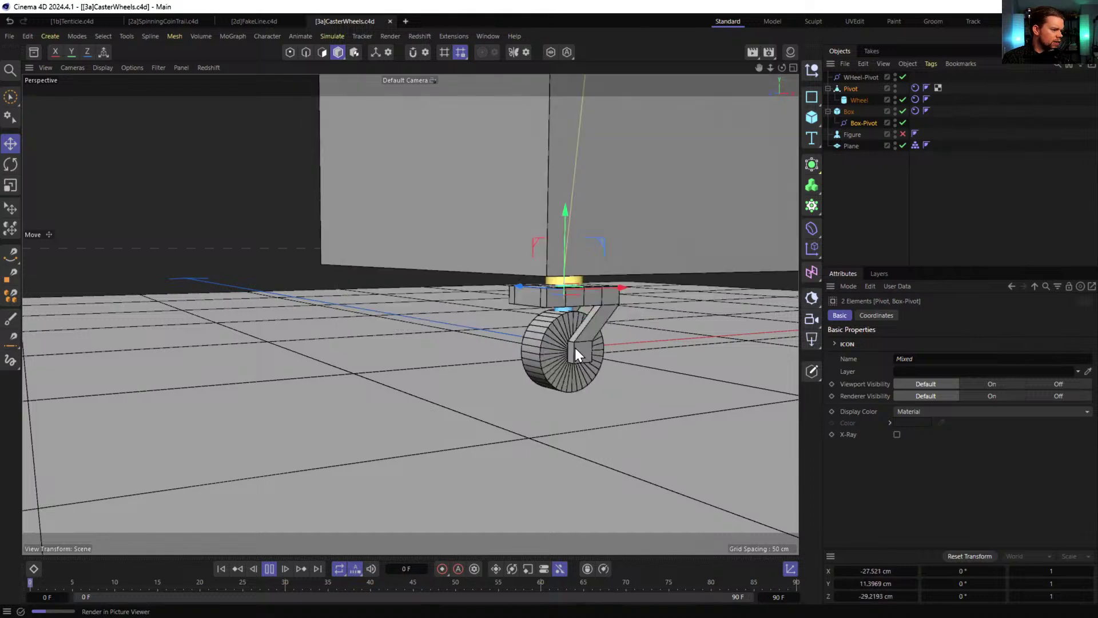
click(222, 568)
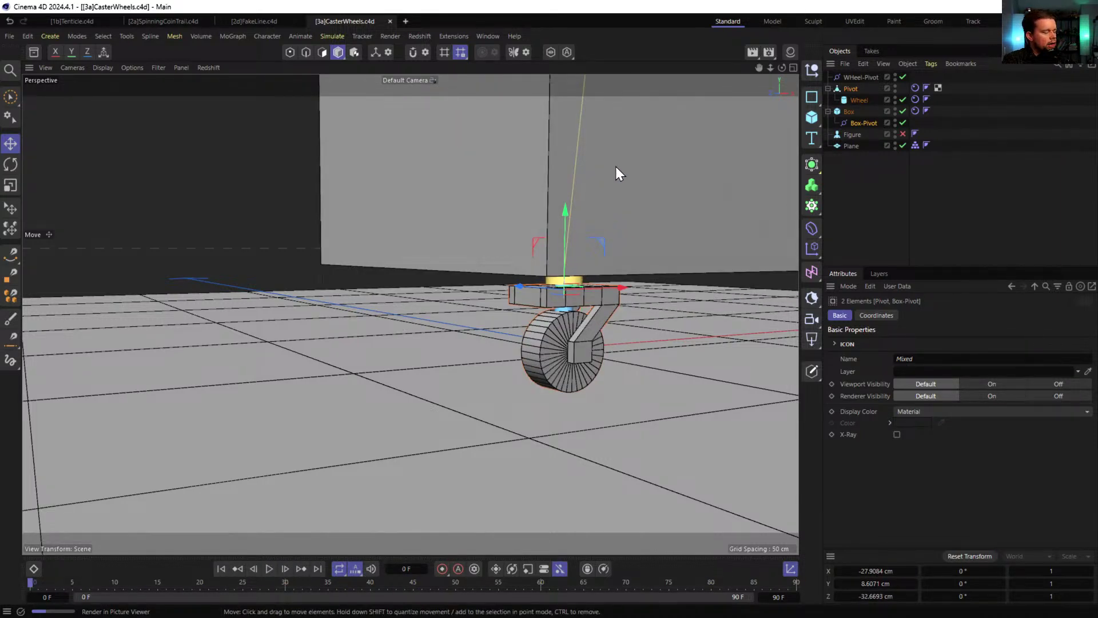
- Set the custom density of the Box's rigid body to 0.1 and play the simulation
mouse_move(598, 212)
alt+mouse_down()
mouse_move(543, 255)
mouse_move(601, 217)
alt+mouse_up()
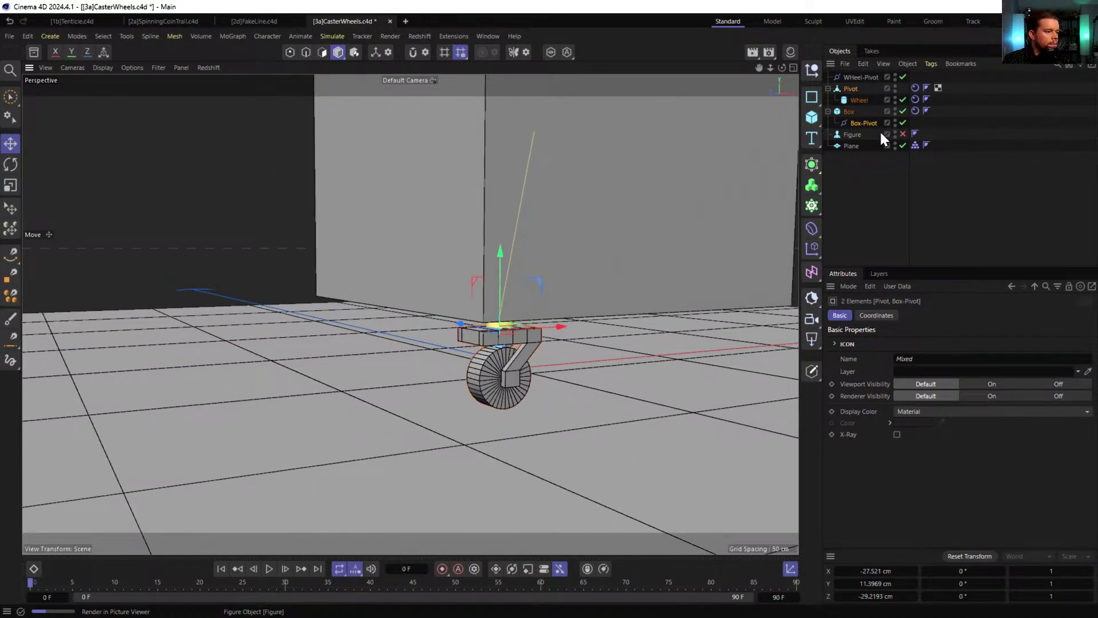
click(916, 111)
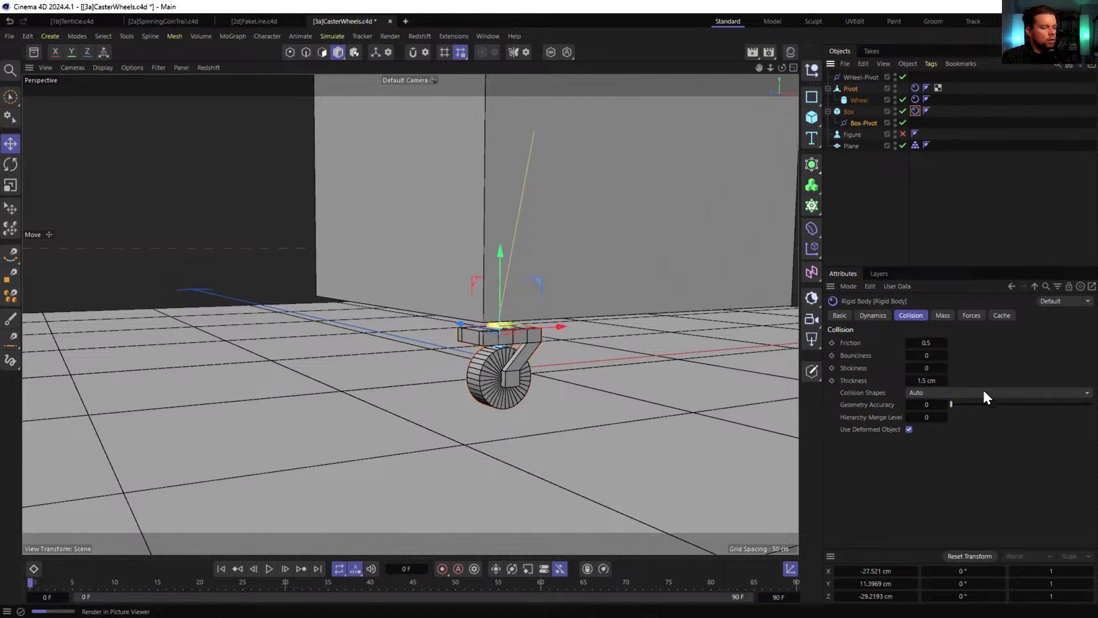
click(942, 316)
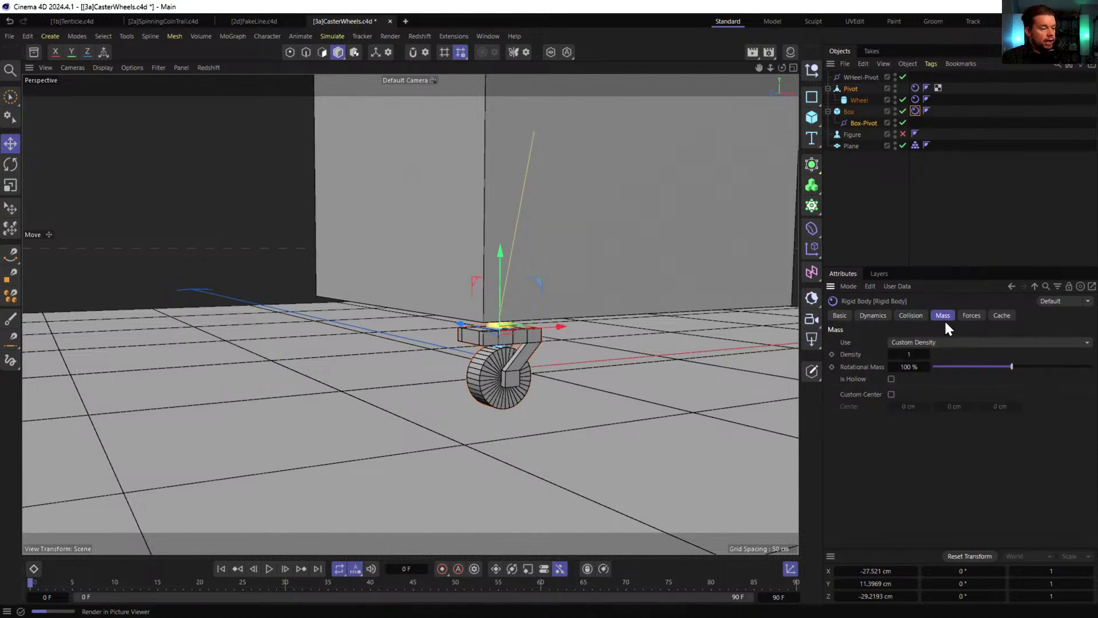
click(921, 341)
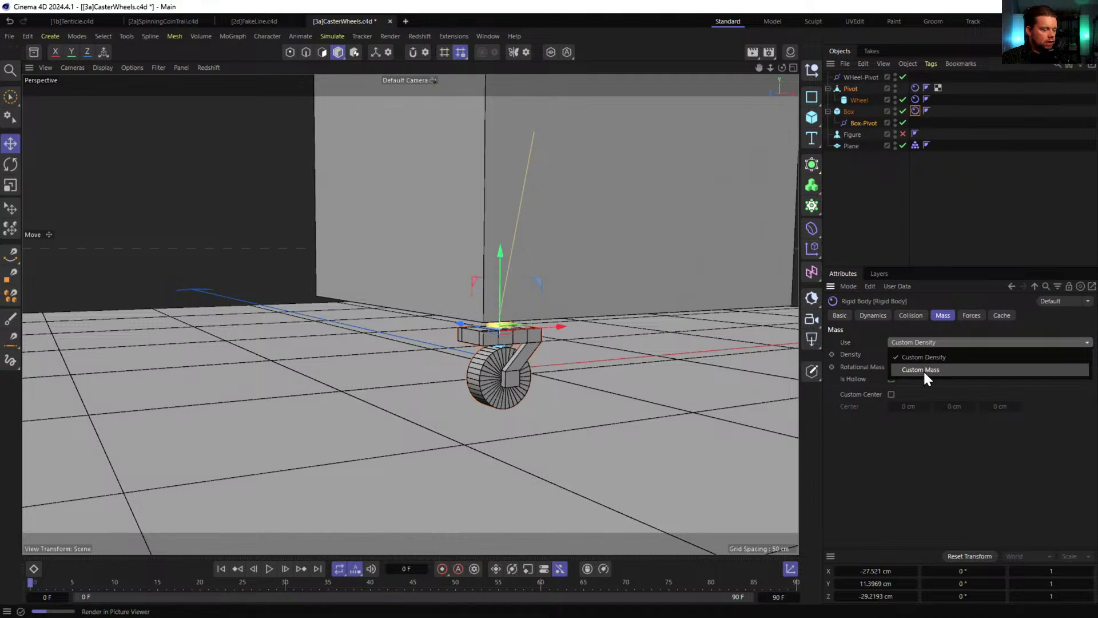
click(850, 349)
double_click(921, 356)
text(0.1)
key(Return)
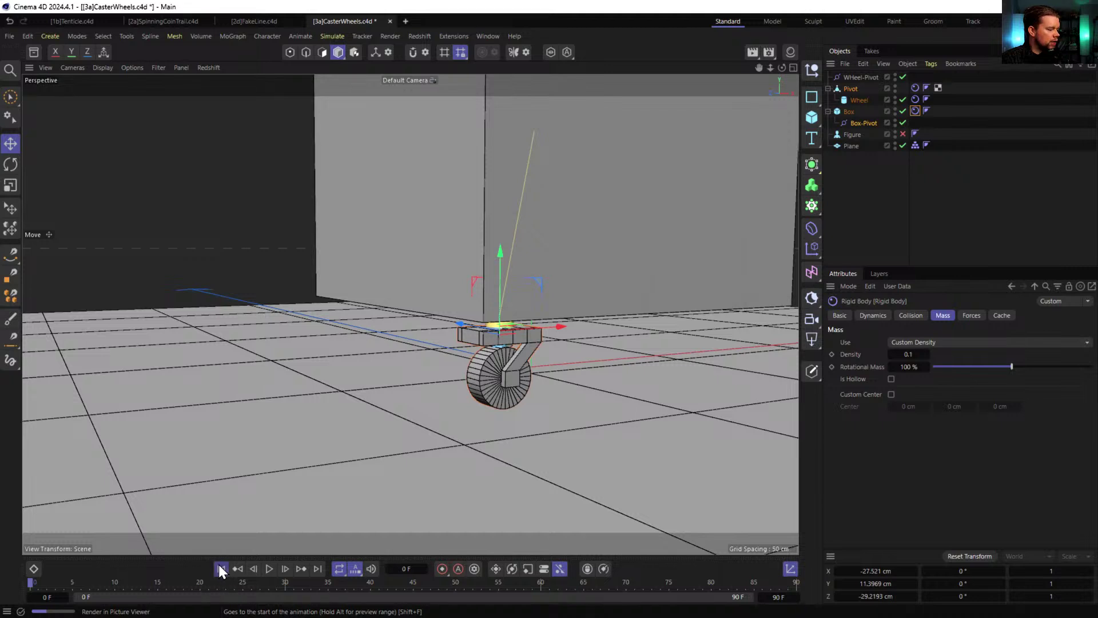
click(269, 569)
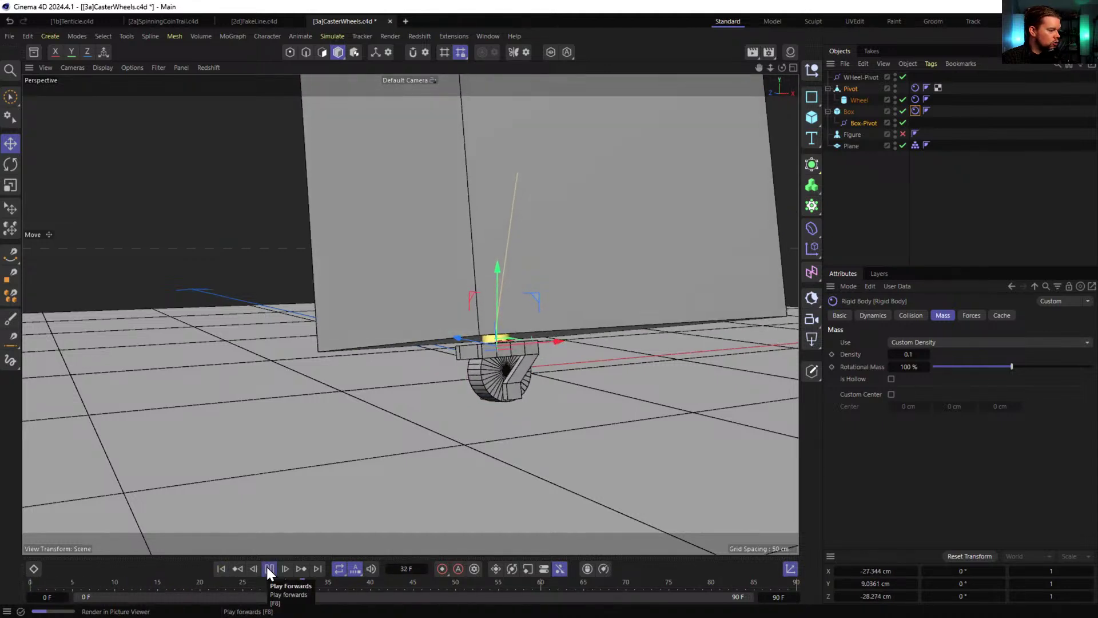
- Lower the Box's rigid body density to 0.01
click(913, 354)
text(0)
key(Return)
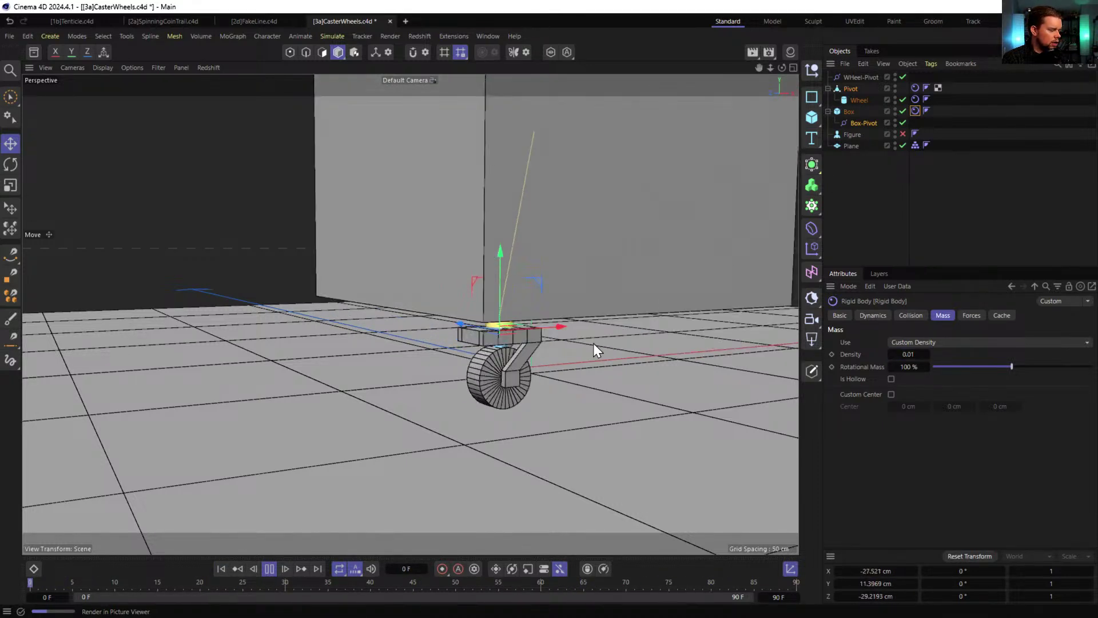
- Stop and rewind the simulation, nest the WHeel-Pivot connector under the Pivot, and move the Wheel out to the top level
click(863, 75)
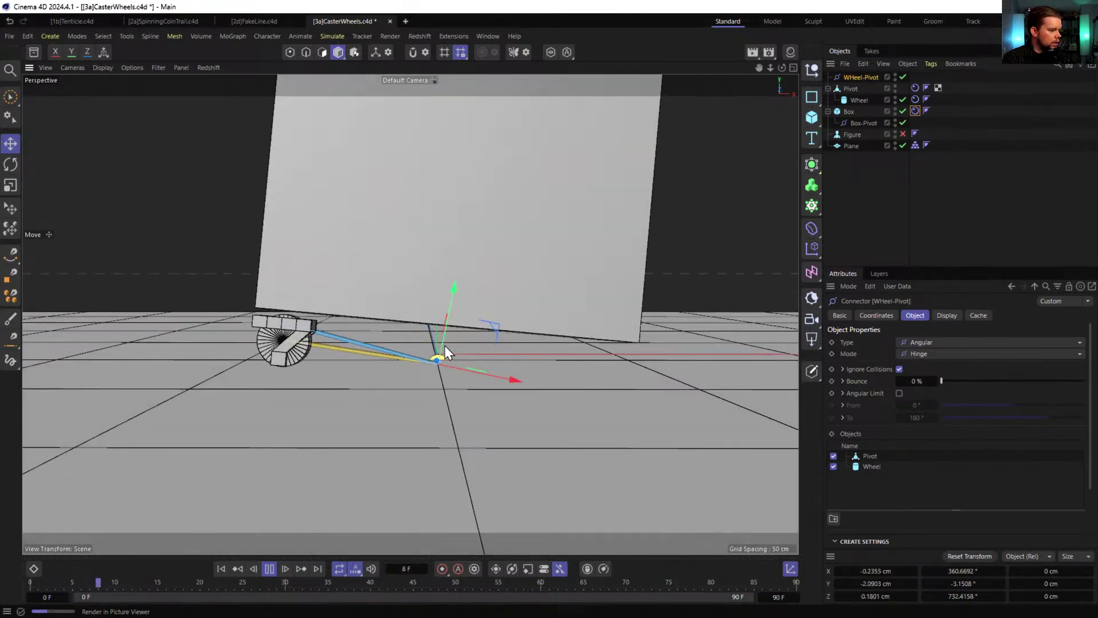
click(269, 569)
click(222, 568)
drag(858, 76, 863, 97)
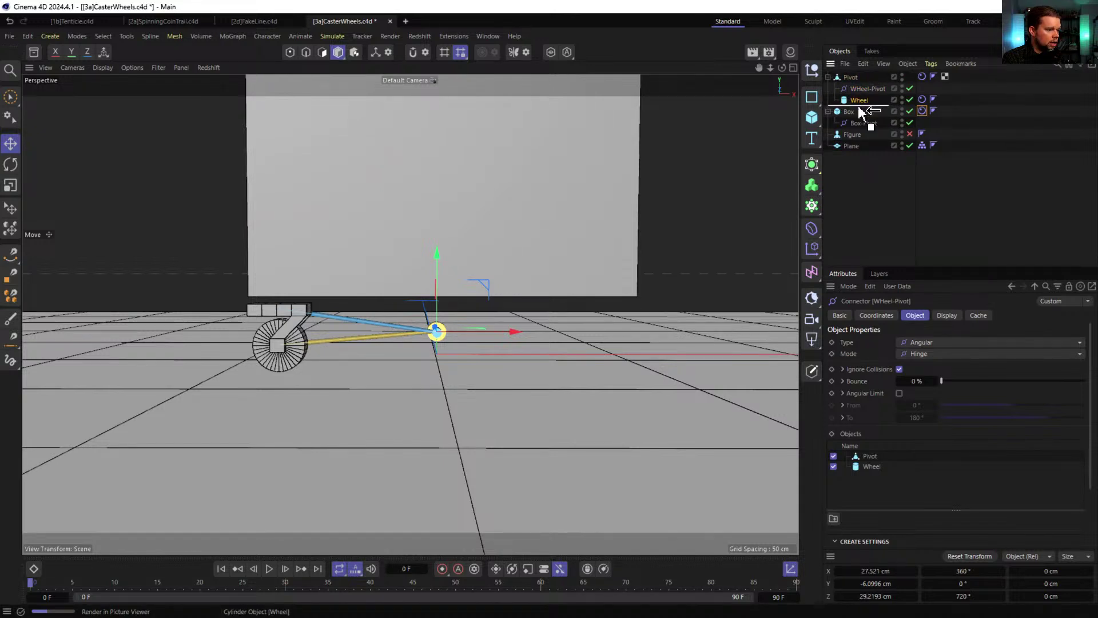
click(855, 100)
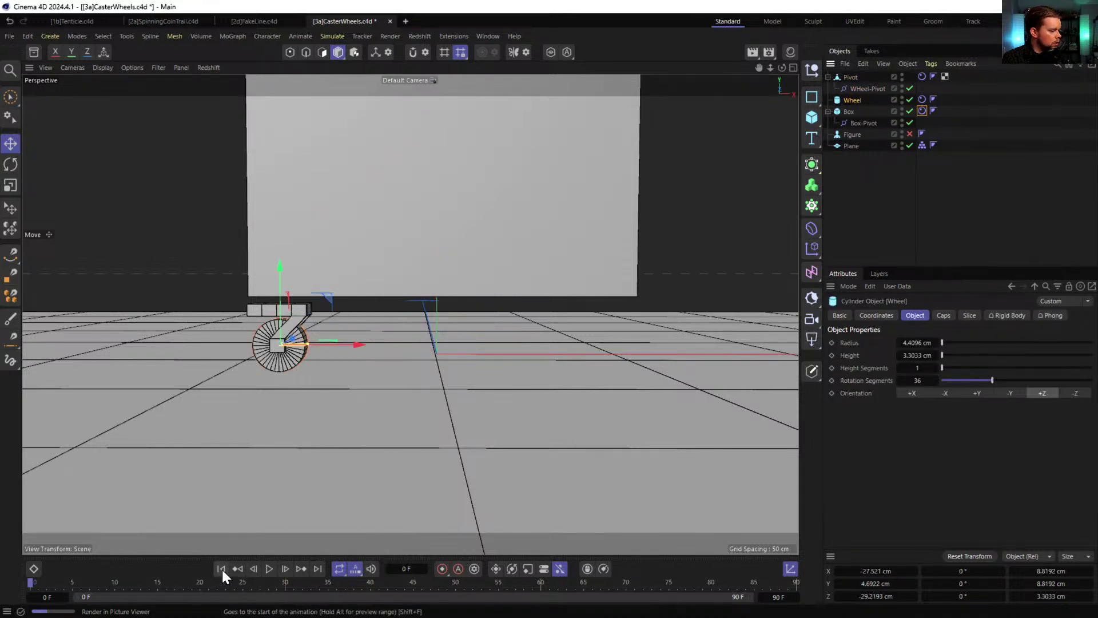
- Centre the WHeel-Pivot connector on the Wheel by nesting it there and resetting its transform, and return it under the Pivot
click(849, 90)
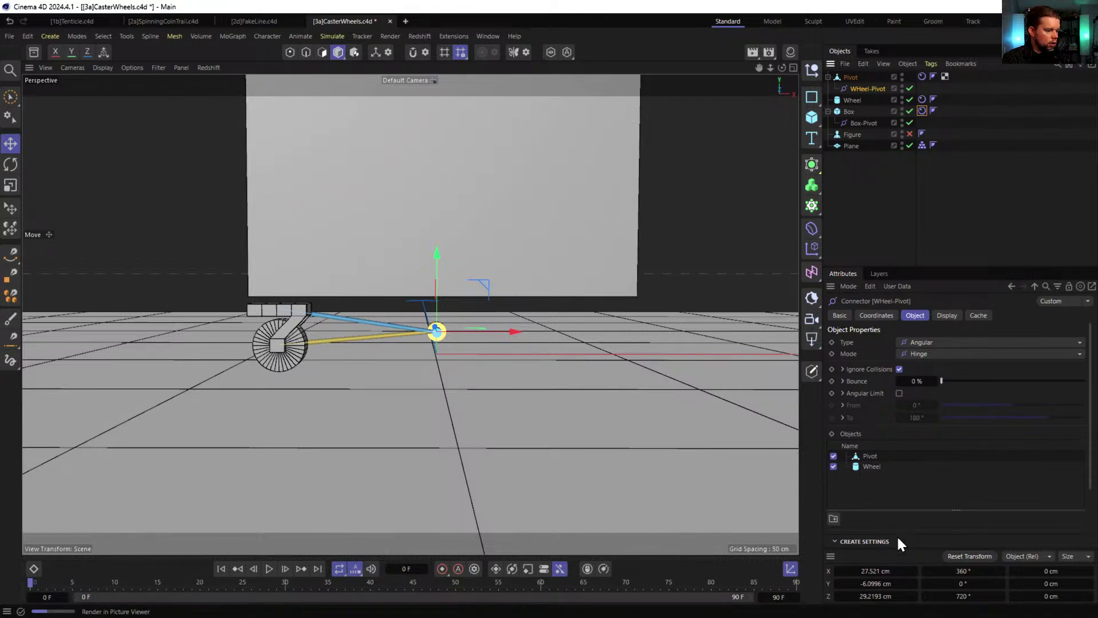
ctrl+click(863, 87)
drag(857, 100, 858, 100)
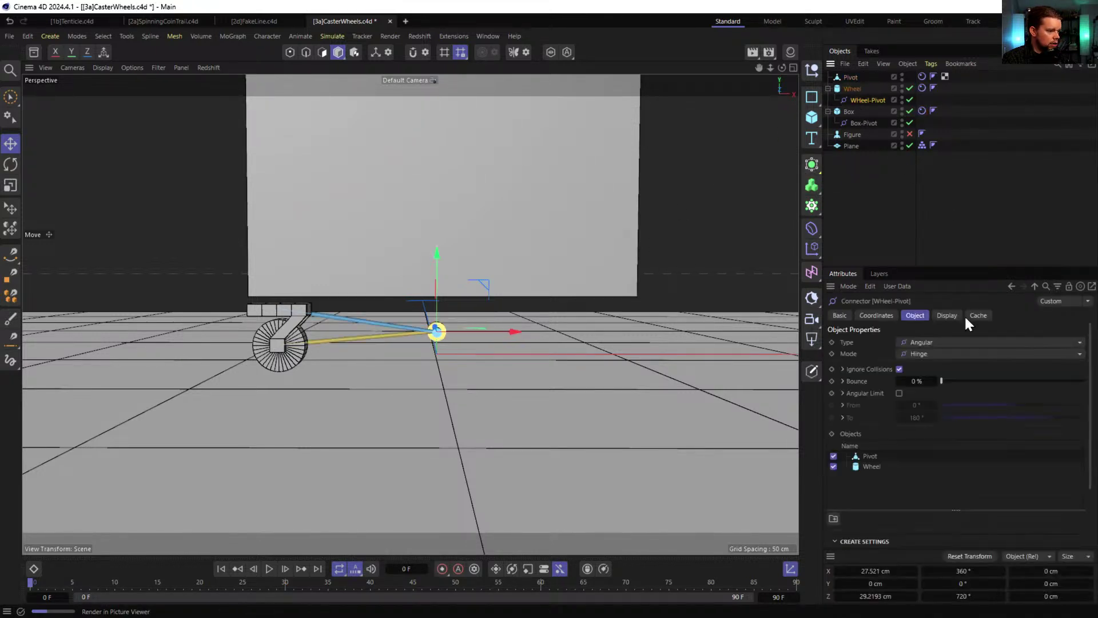
click(974, 554)
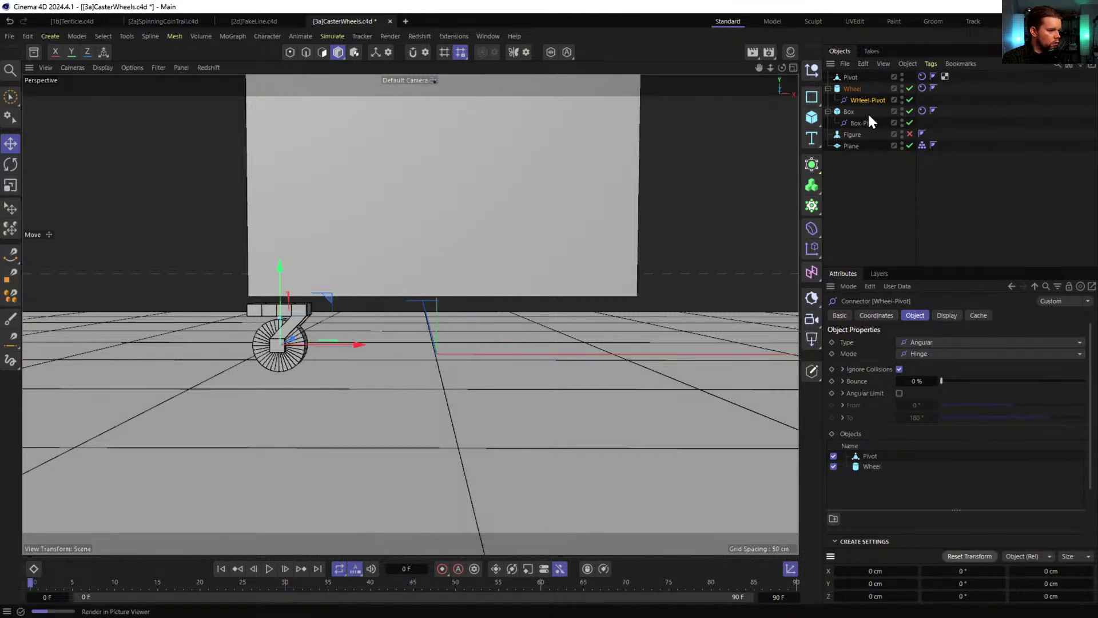
drag(857, 101, 852, 77)
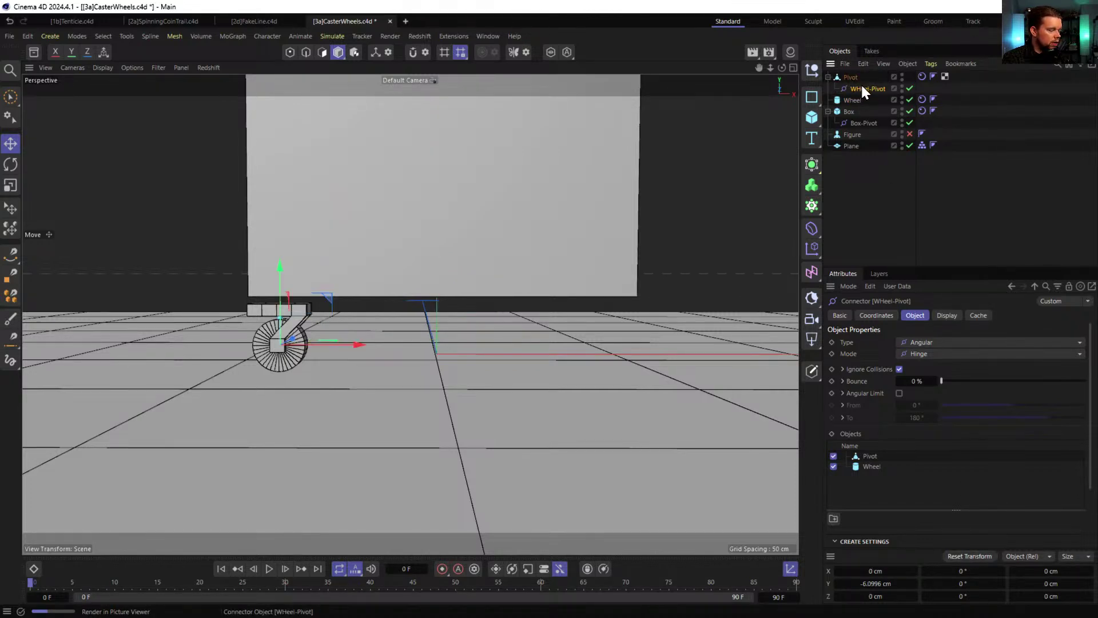
- Inspect the connector at the wheel's axle and play the simulation to test the hinge, rewinding to the first frame
alt+drag(286, 337, 401, 329)
alt+right_drag(285, 322, 352, 317)
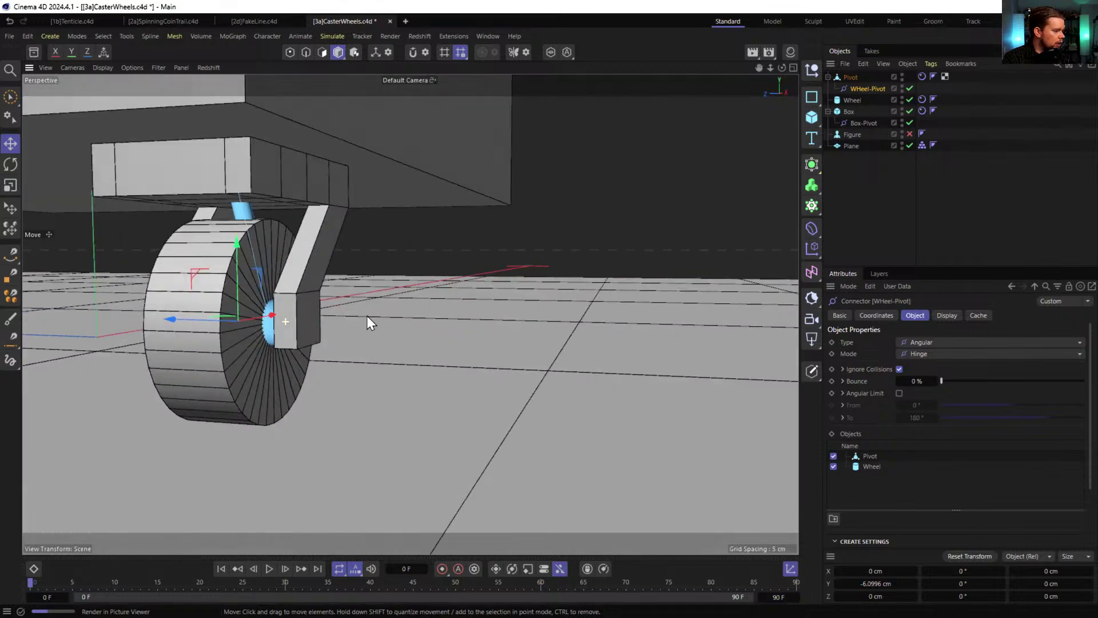
alt+drag(353, 318, 349, 344)
scroll(403, 338, down, 6)
alt+drag(366, 335, 457, 314)
scroll(456, 314, up, 2)
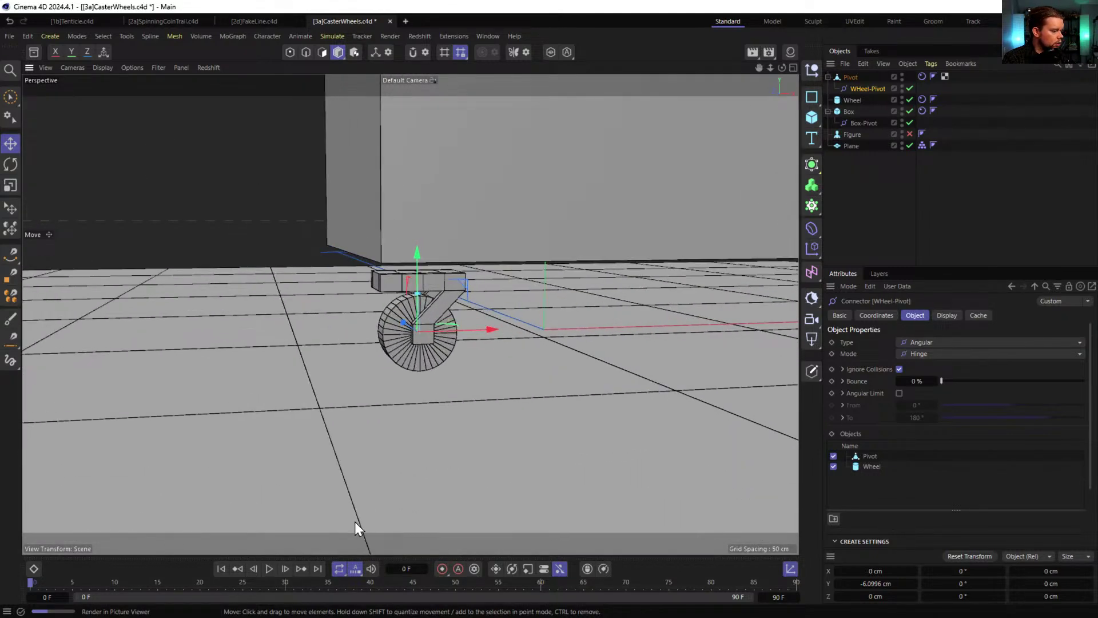
click(268, 569)
click(268, 568)
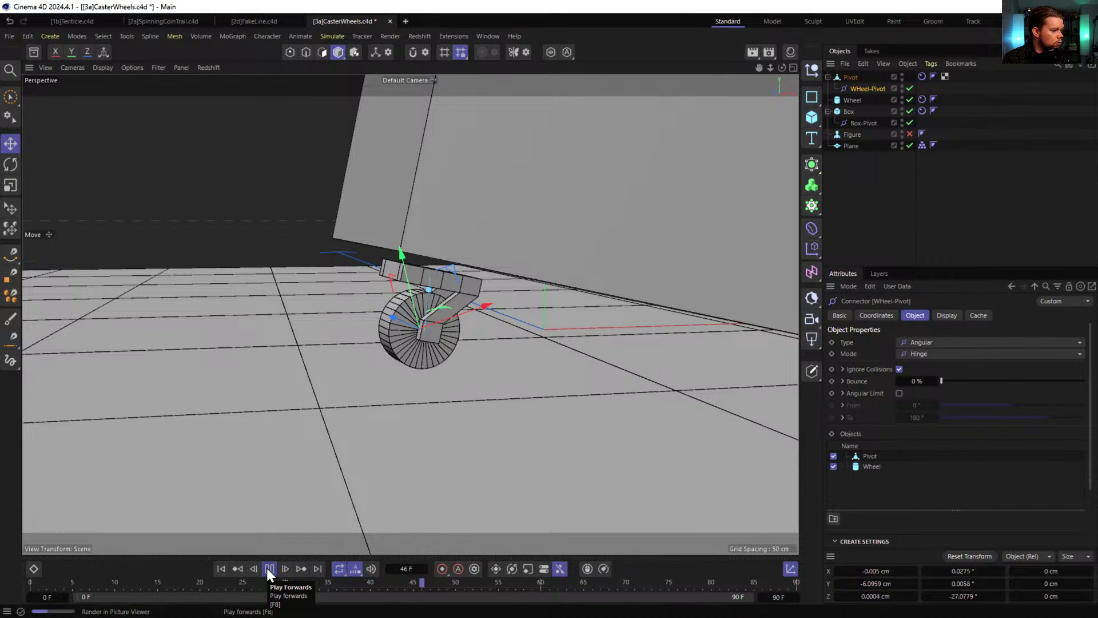
click(221, 569)
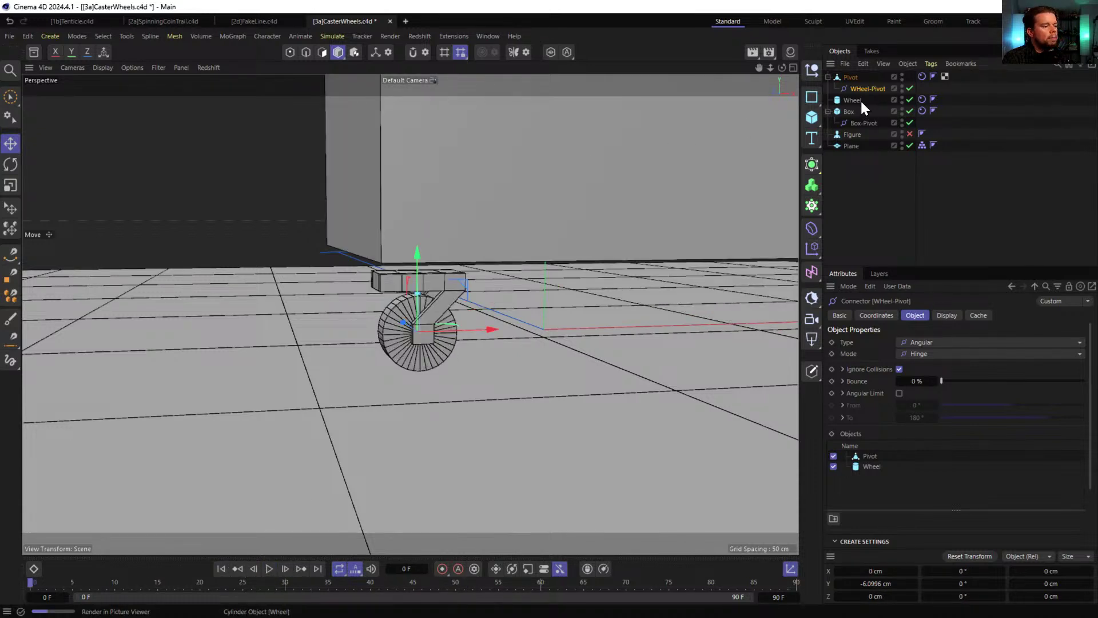
- Set the Box's rigid body density to 1 and replay the simulation
click(922, 112)
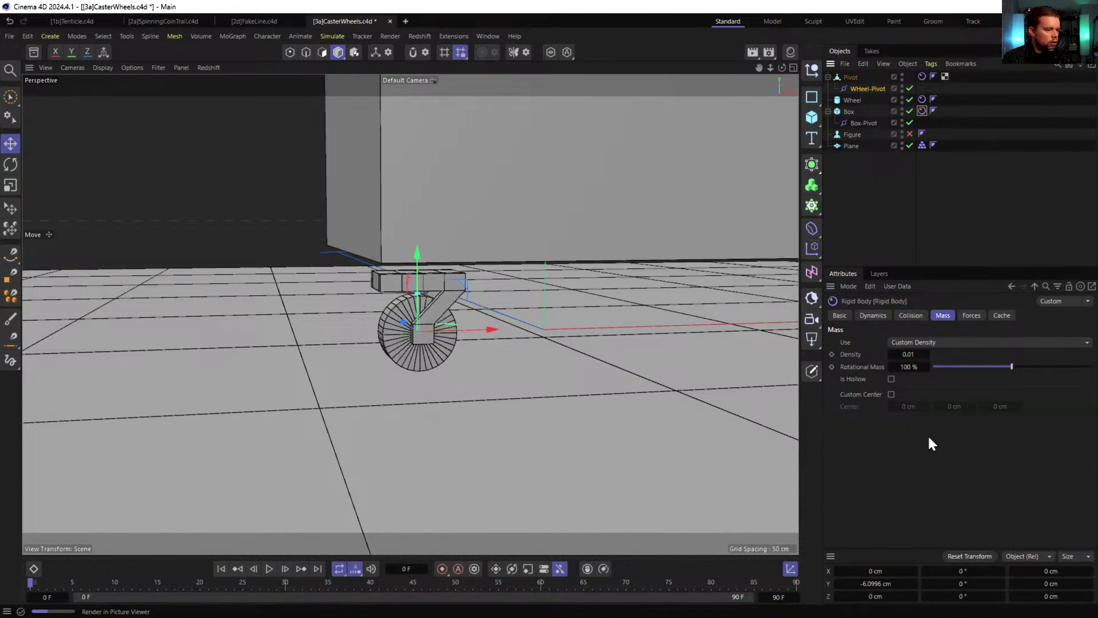
right_click(927, 356)
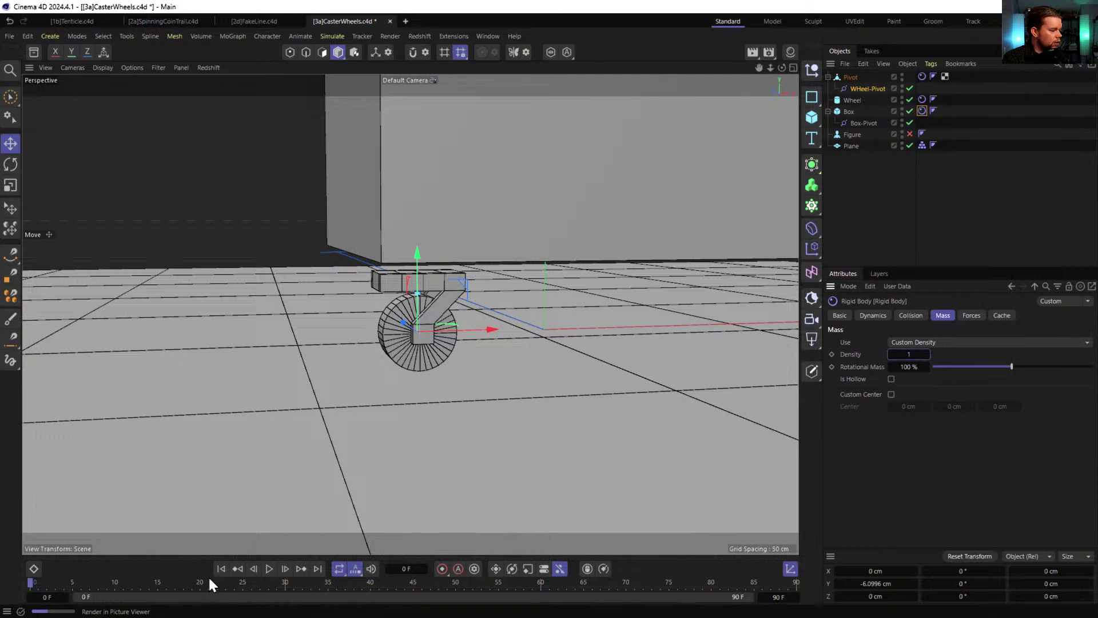
click(268, 569)
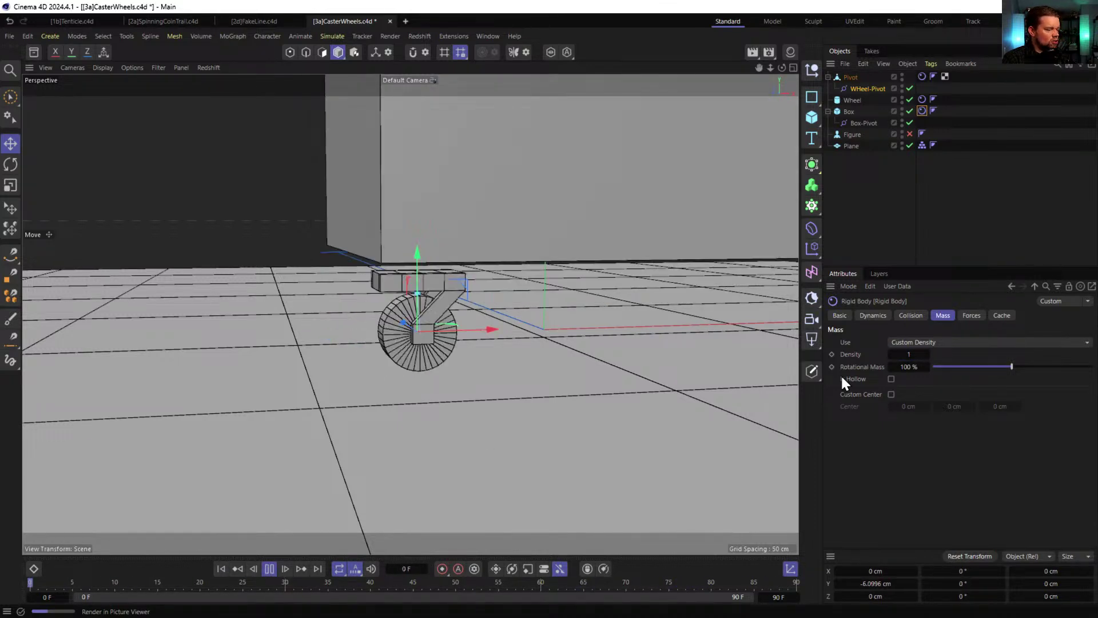
- Set the Box's rigid body density to 0.1, stop the simulation and rewind to the first frame
double_click(915, 355)
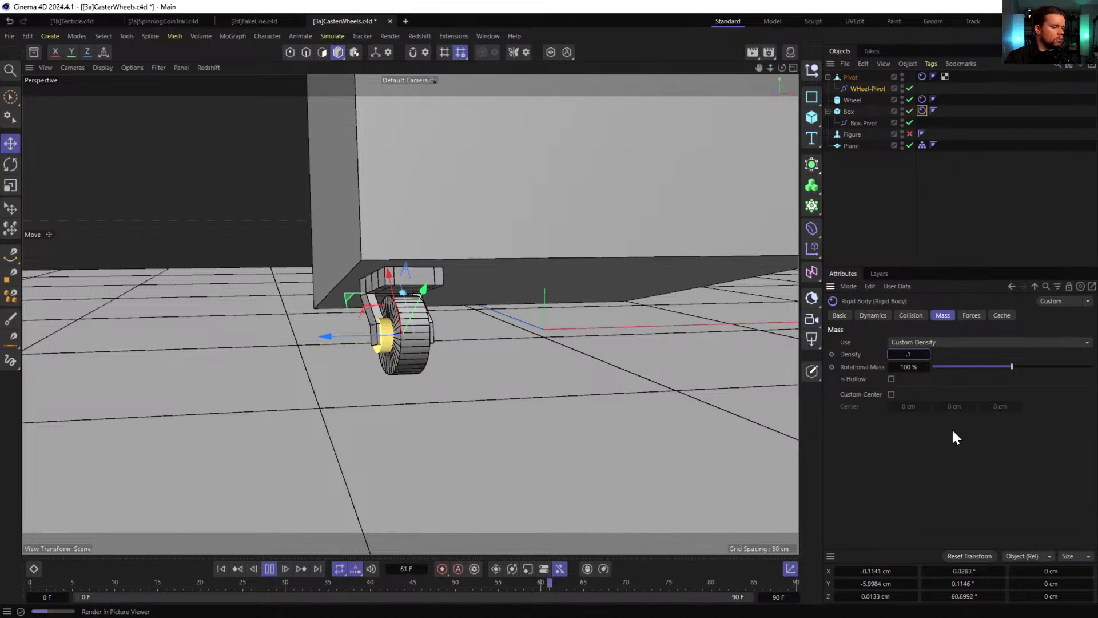
text(0.1)
key(Return)
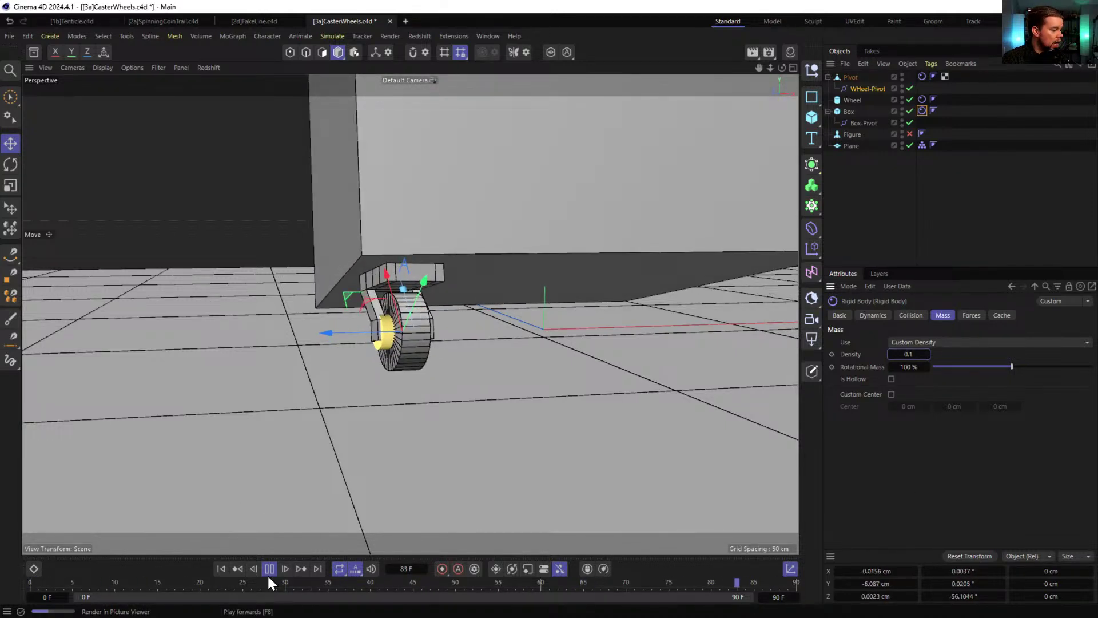
click(222, 569)
click(221, 569)
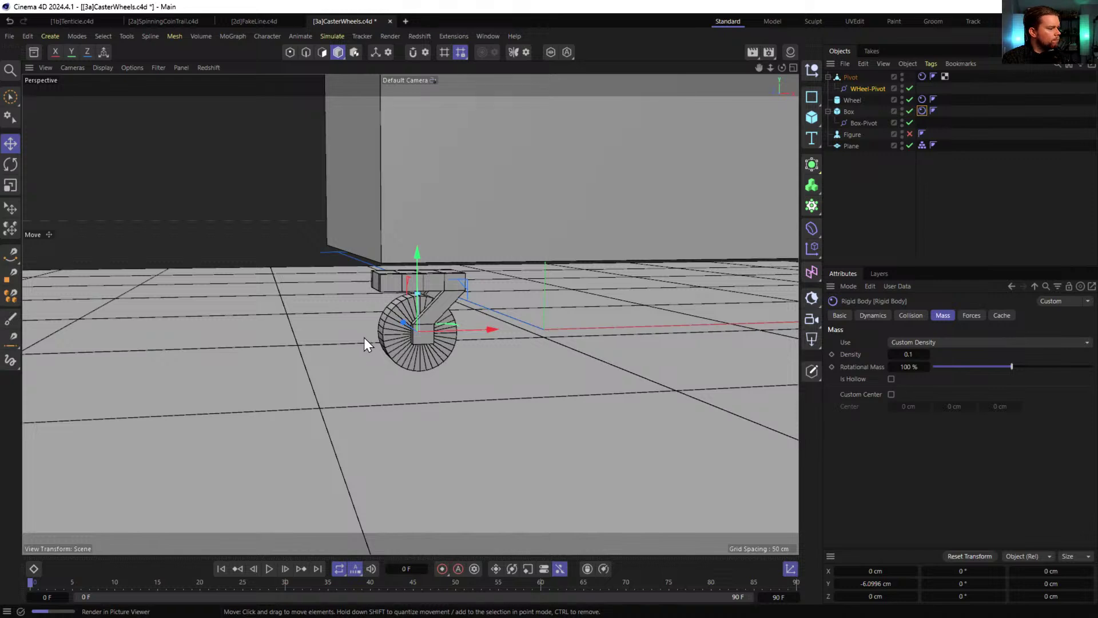
- Select the polygons at the protruding end of the Pivot's top plate, opposite the fork arms' attachment, and delete them
scroll(420, 284, up, 4)
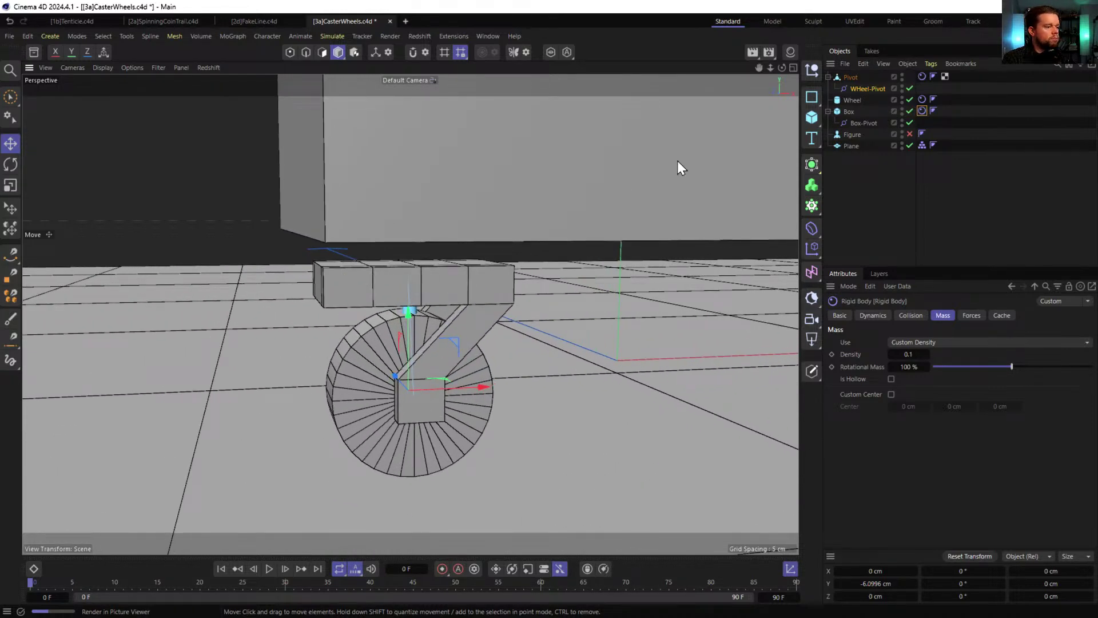
click(862, 118)
alt+drag(462, 274, 532, 255)
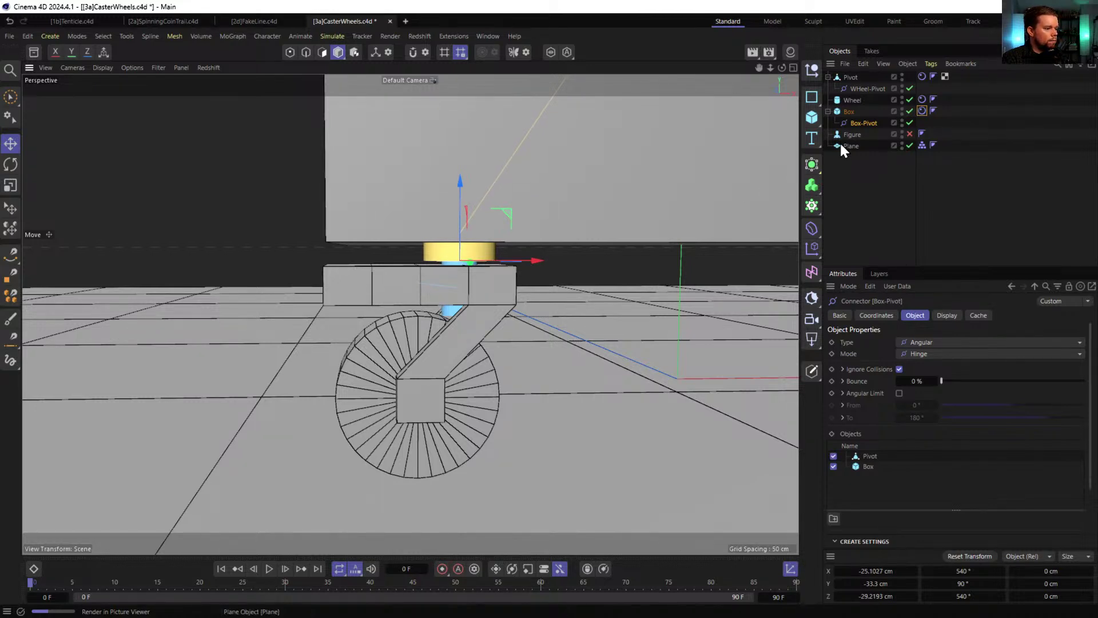
click(851, 77)
click(322, 52)
alt+drag(423, 297, 355, 301)
click(348, 297)
shift+click(333, 290)
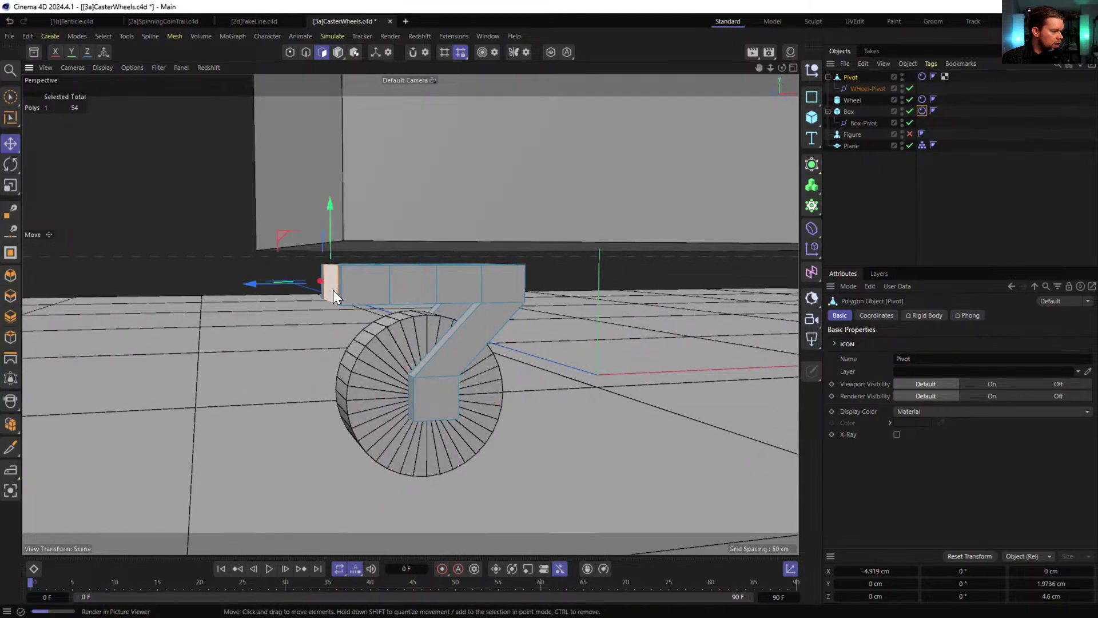
key(9)
ctrl+click(379, 300)
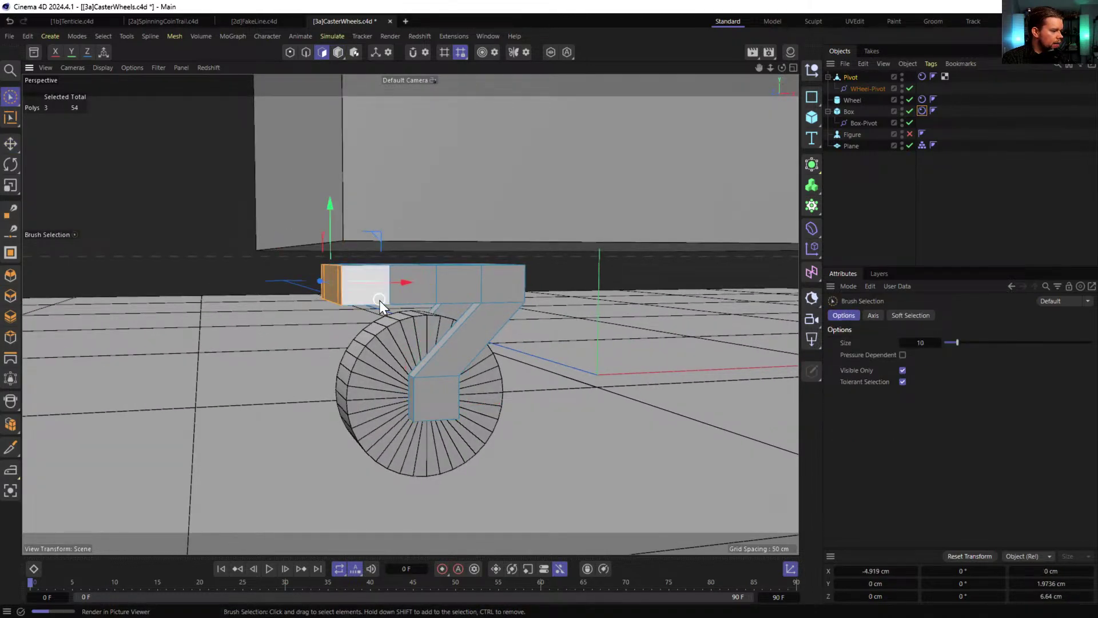
shift+drag(381, 303, 403, 312)
key(Delete)
- Seal the open end of the Pivot's top plate with Close Polygon Hole and return to model mode
right_click(415, 309)
click(434, 390)
click(385, 286)
alt+drag(431, 294, 401, 293)
click(339, 52)
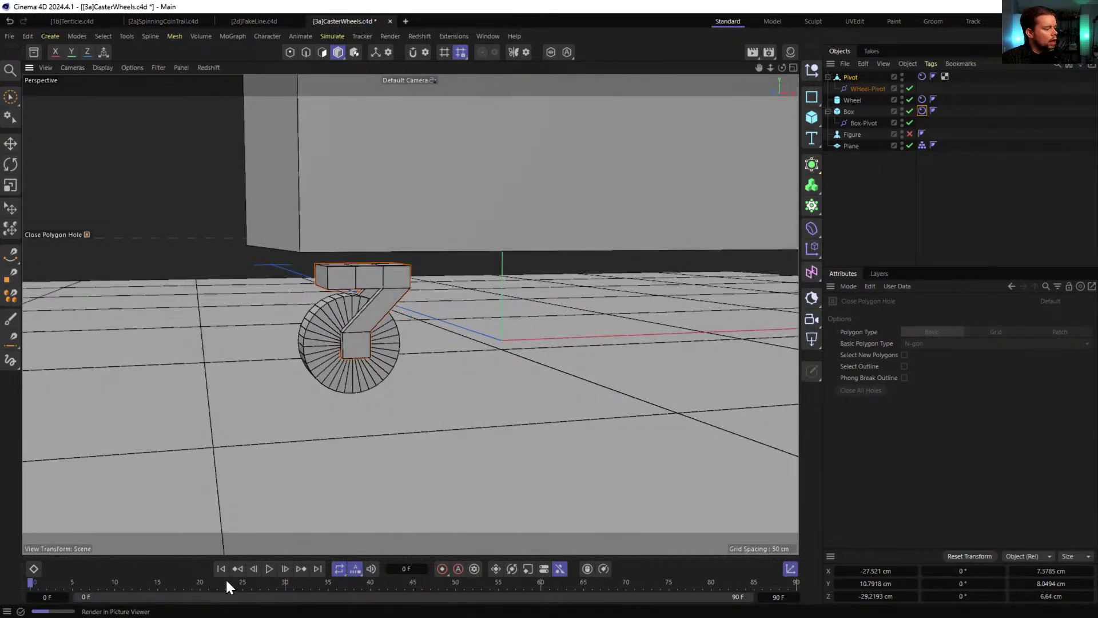
- Select the WHeel-Pivot connector and examine its placement between the fork arms and the wheel's axle
click(868, 89)
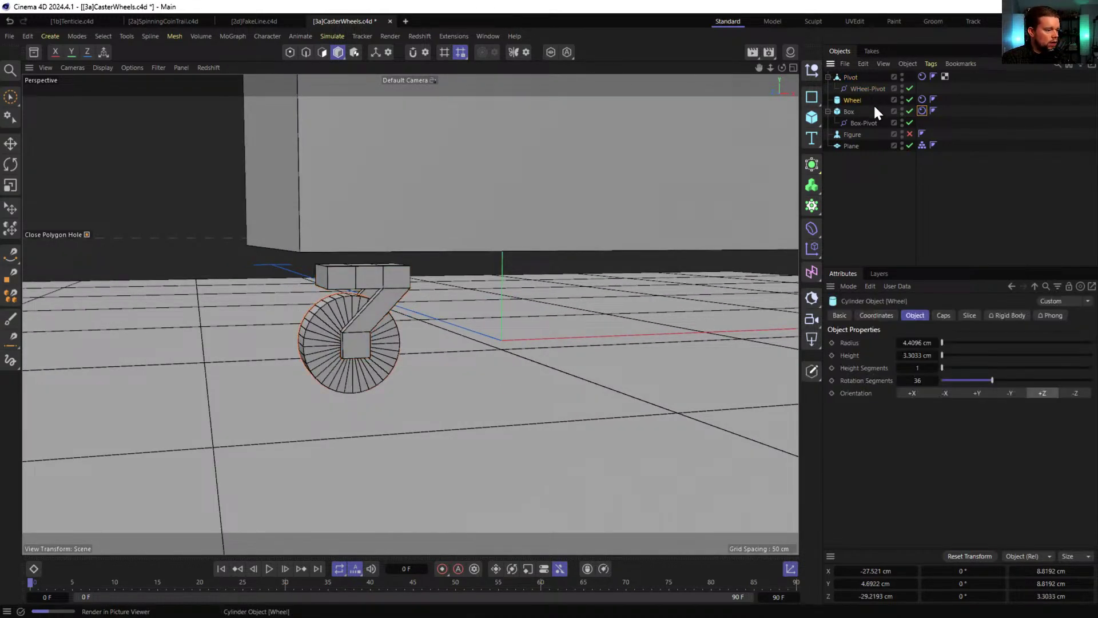
alt+right_drag(338, 331, 520, 310)
alt+drag(410, 373, 550, 369)
alt+right_drag(492, 395, 551, 400)
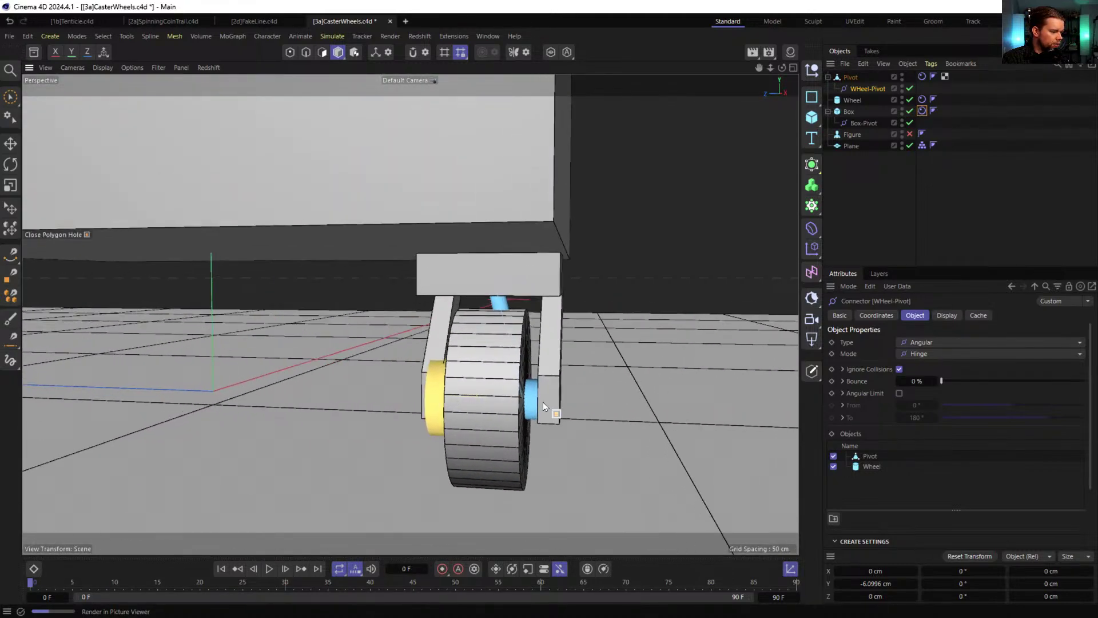
- Select the Box-Pivot connector and play the simulation to check the caster's motion, stopping and rewinding to the first frame
click(864, 123)
alt+drag(568, 236, 329, 338)
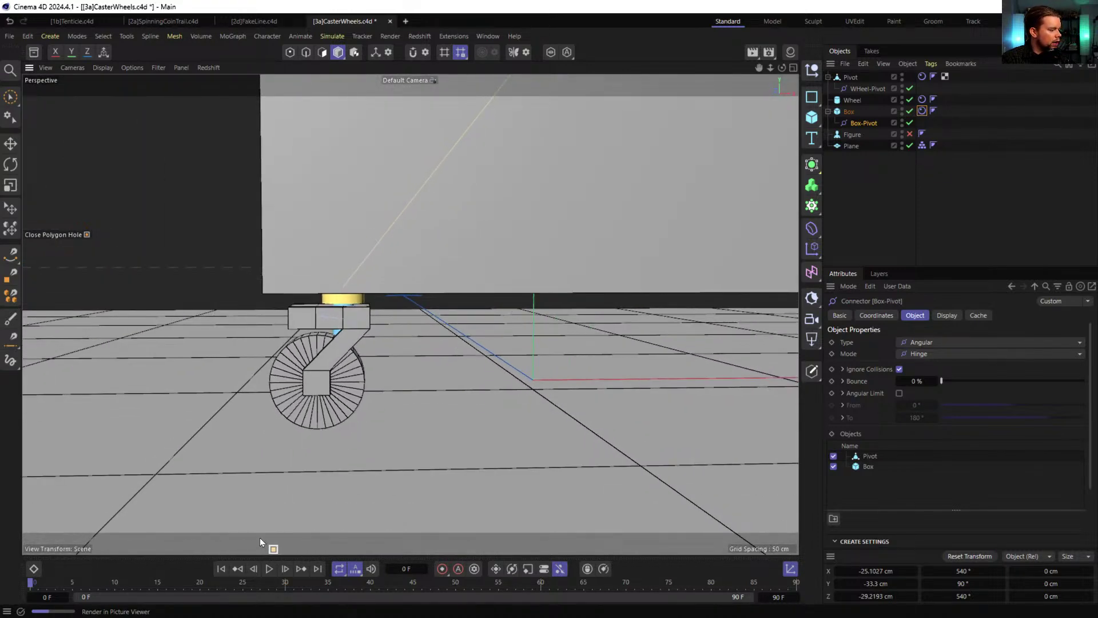
click(268, 568)
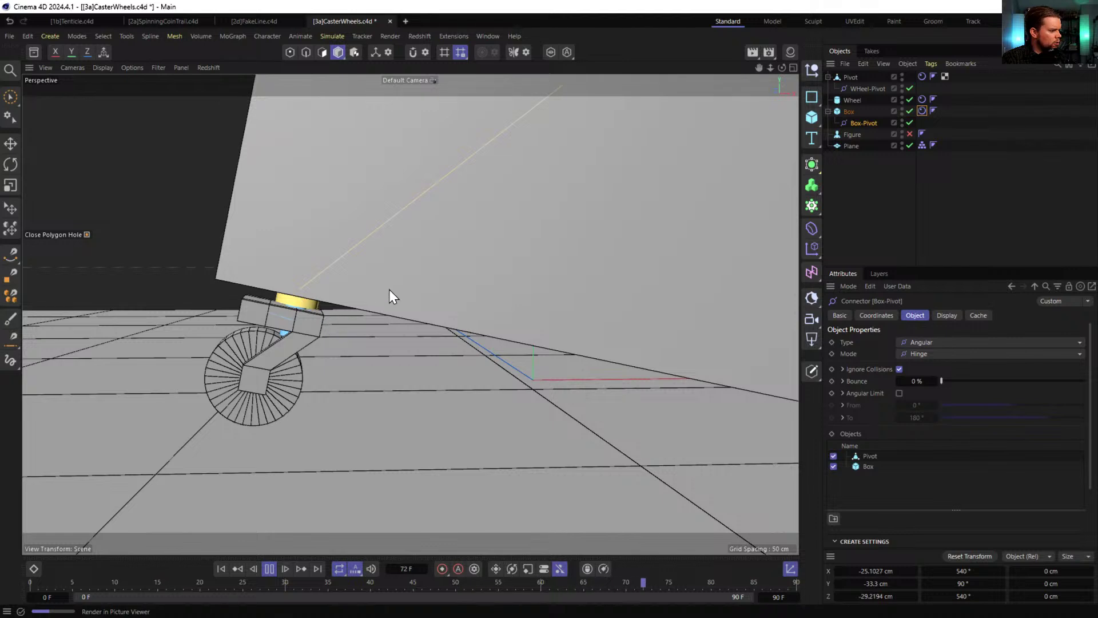
click(269, 569)
click(221, 568)
alt+drag(475, 266, 482, 263)
- Collapse the Pivot and Box hierarchies, add an empty null, and group the Pivot under its own null
click(827, 77)
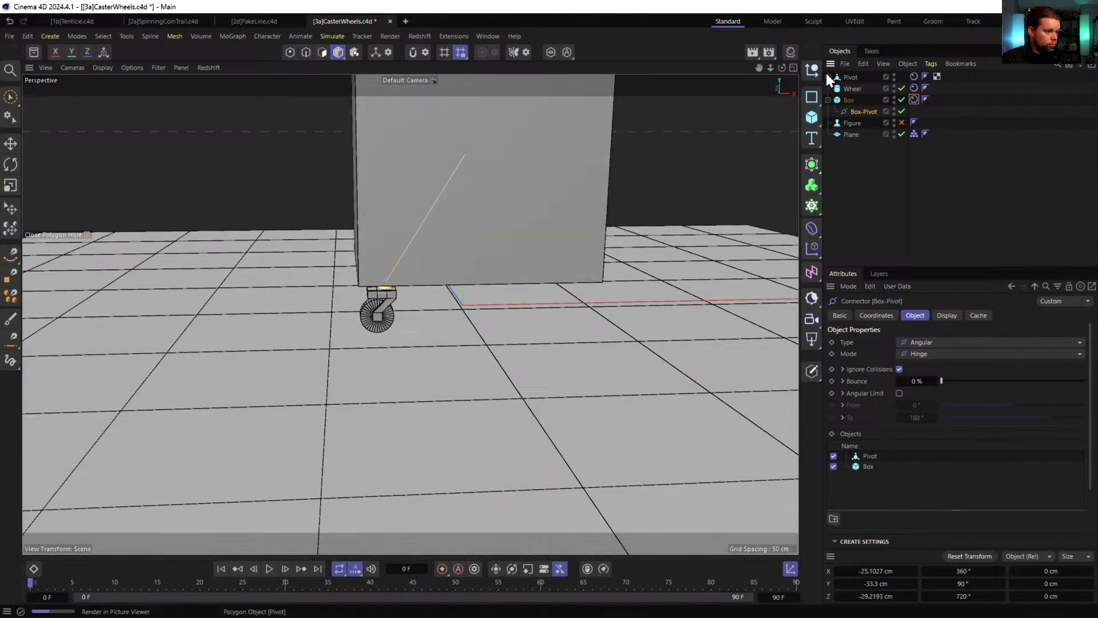
click(827, 100)
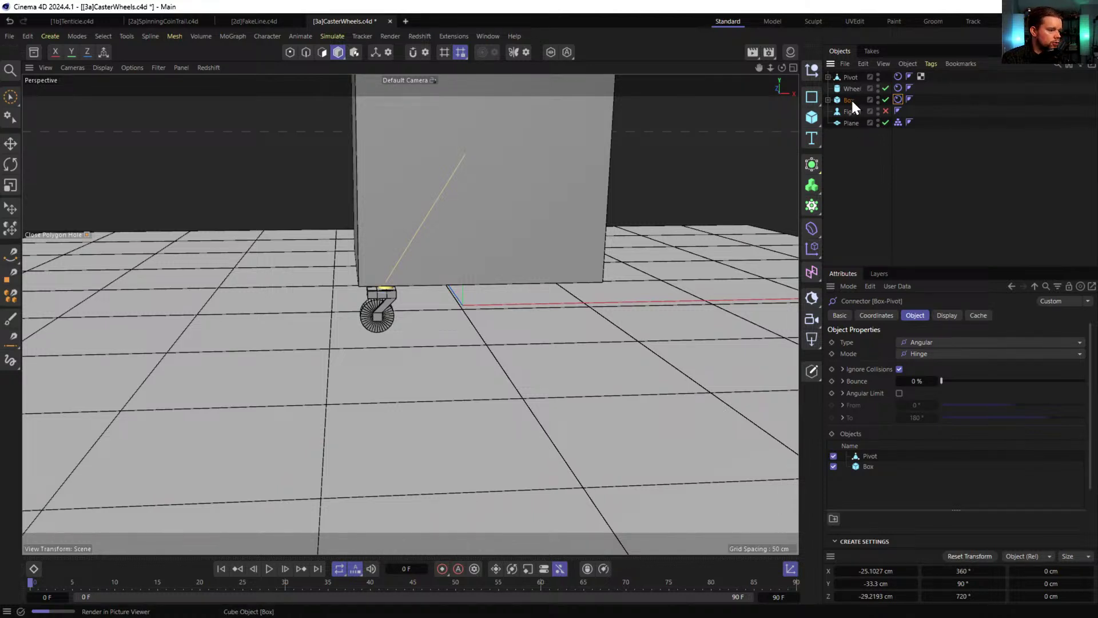
drag(848, 102, 846, 73)
ctrl+click(852, 78)
click(811, 70)
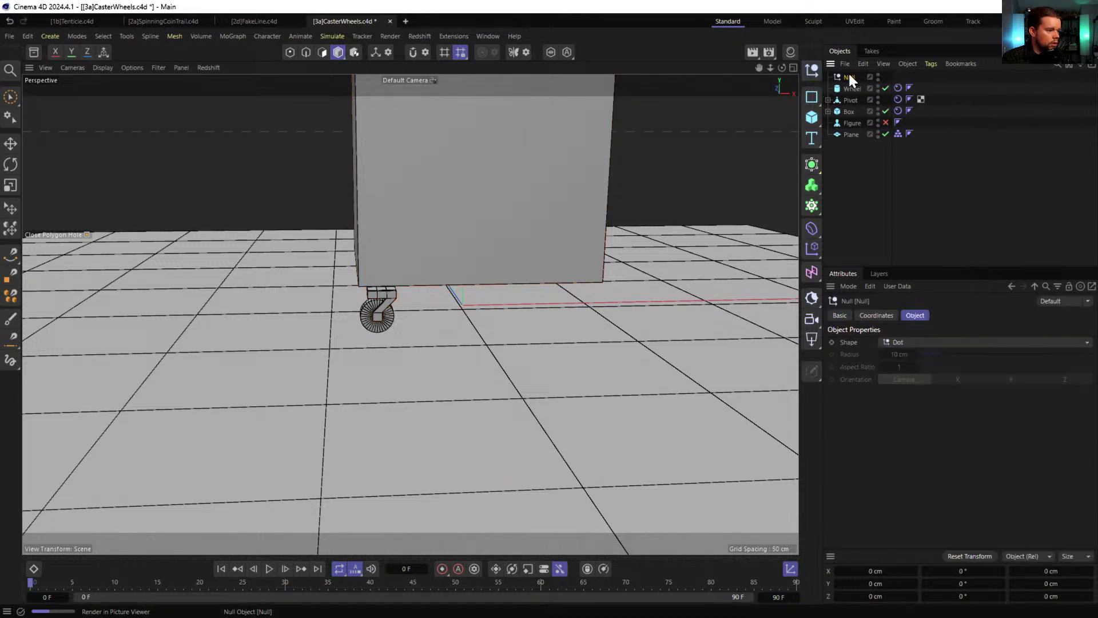
drag(853, 92, 853, 92)
click(855, 102)
key(alt+g)
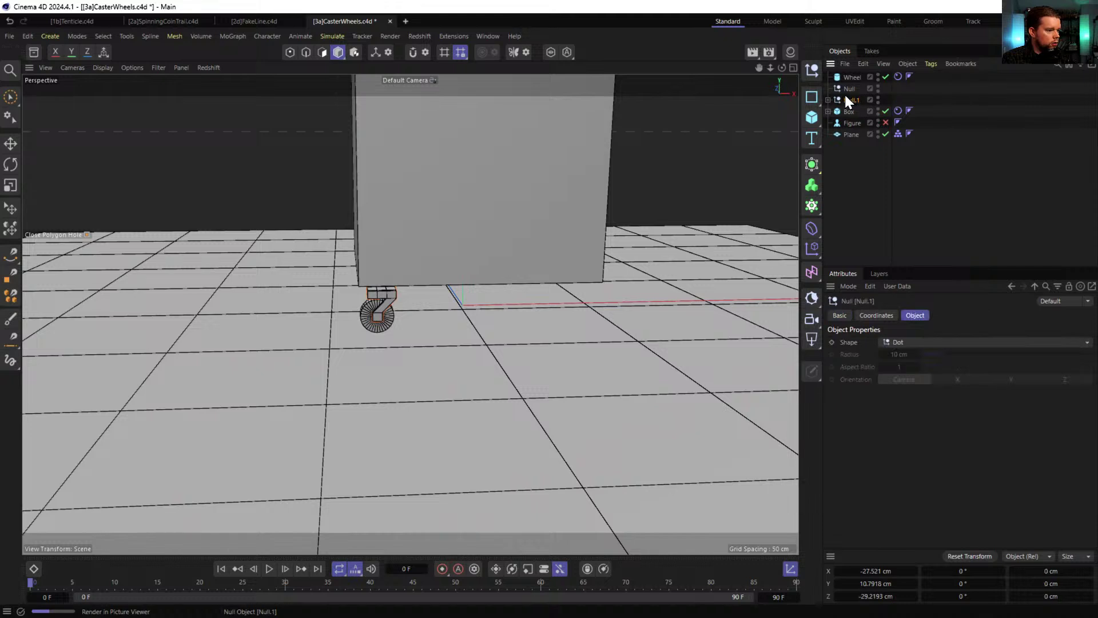
- Move the Wheel into the null beneath the Pivot, delete the empty null, and select the caster group
click(828, 100)
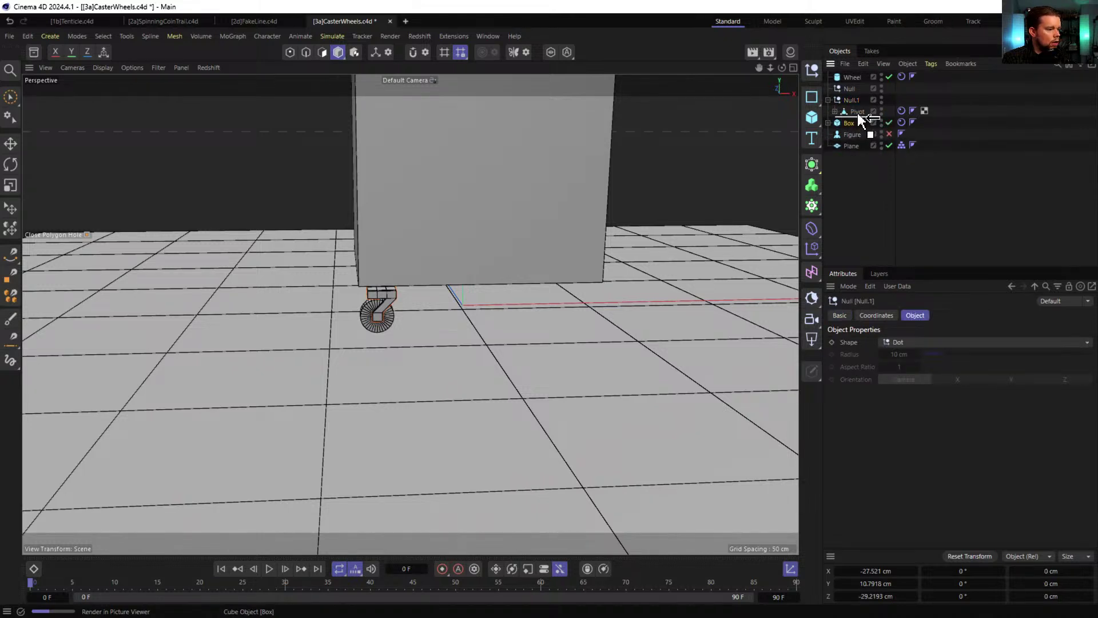
drag(858, 115, 854, 92)
click(854, 88)
key(Delete)
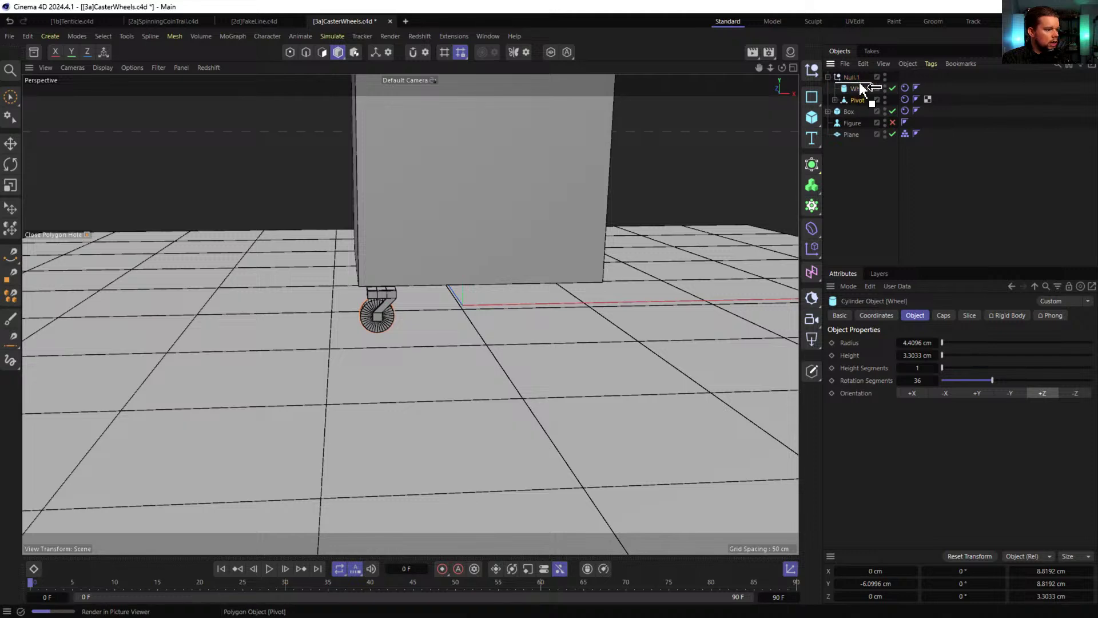
click(859, 88)
click(852, 77)
- Duplicate the caster null and place the copy at Z 29.2193 cm under the box's opposite corner
alt+drag(595, 257, 503, 251)
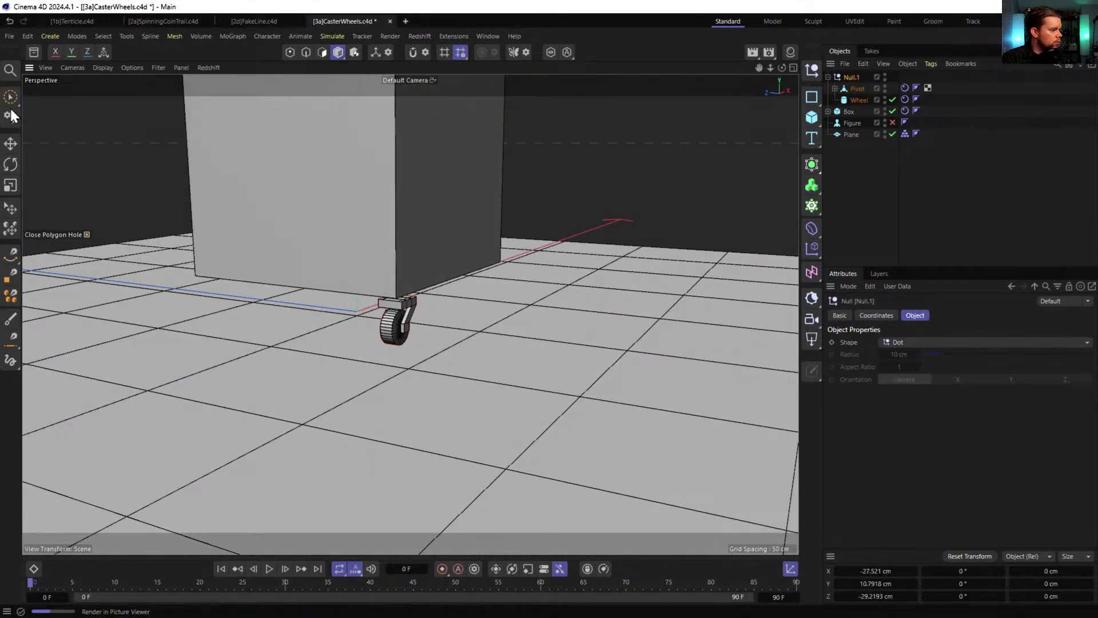
scroll(505, 228, down, 3)
alt+drag(505, 229, 515, 253)
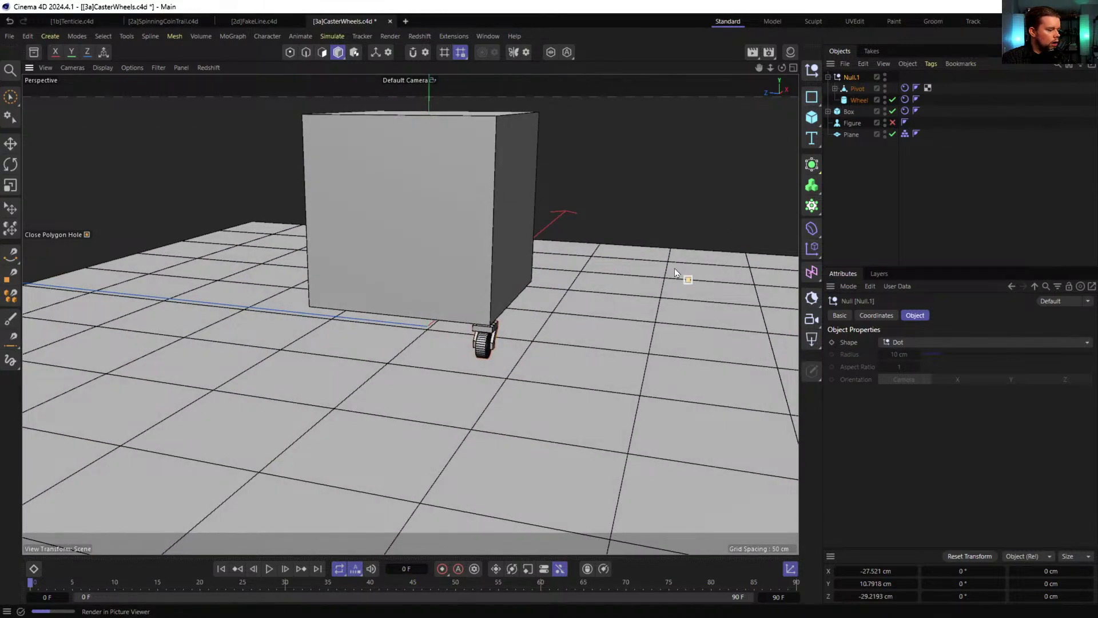
key(e)
key(ctrl+c)
key(ctrl+v)
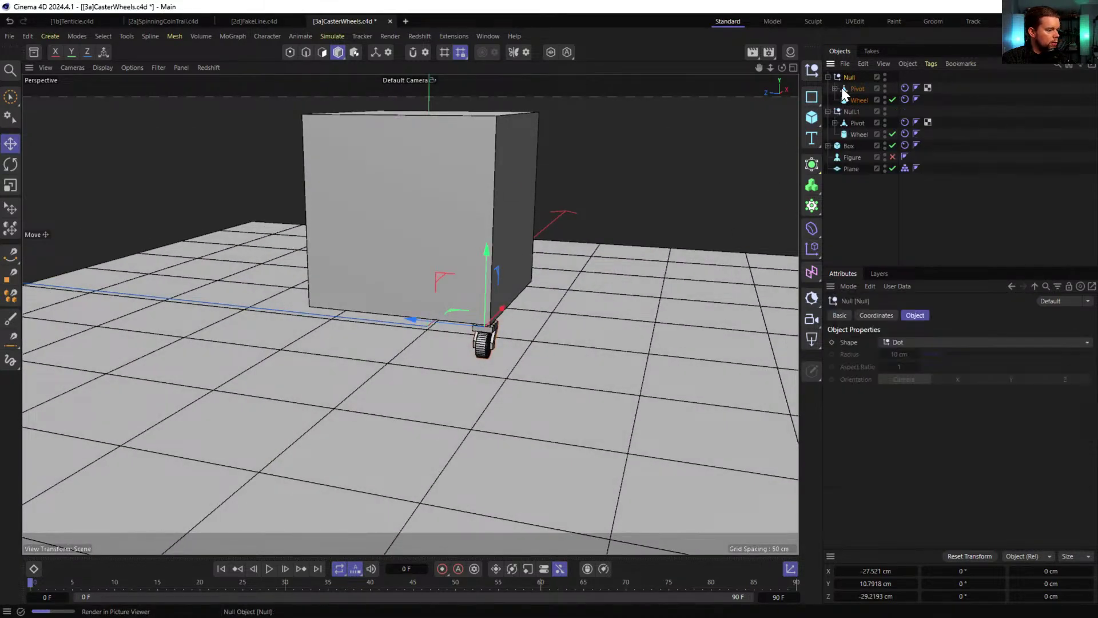
alt+drag(422, 323, 499, 293)
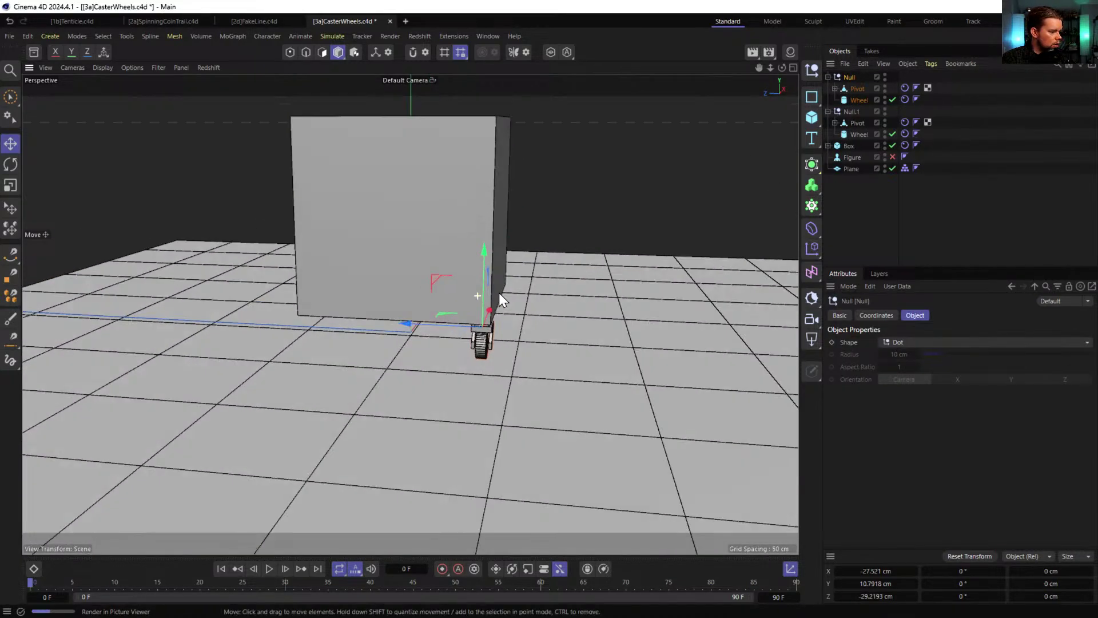
click(877, 315)
click(873, 383)
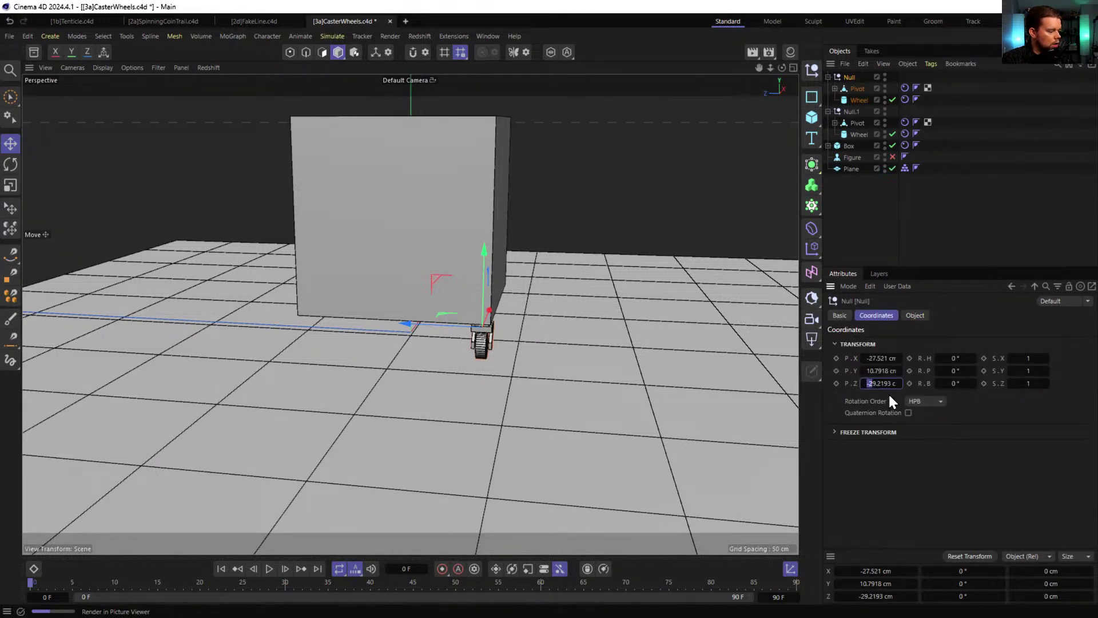
key(Return)
- Duplicate both caster nulls and set the copies' X position to 27.521 cm, placing them under the remaining corners
ctrl+click(855, 110)
key(ctrl+c)
key(ctrl+v)
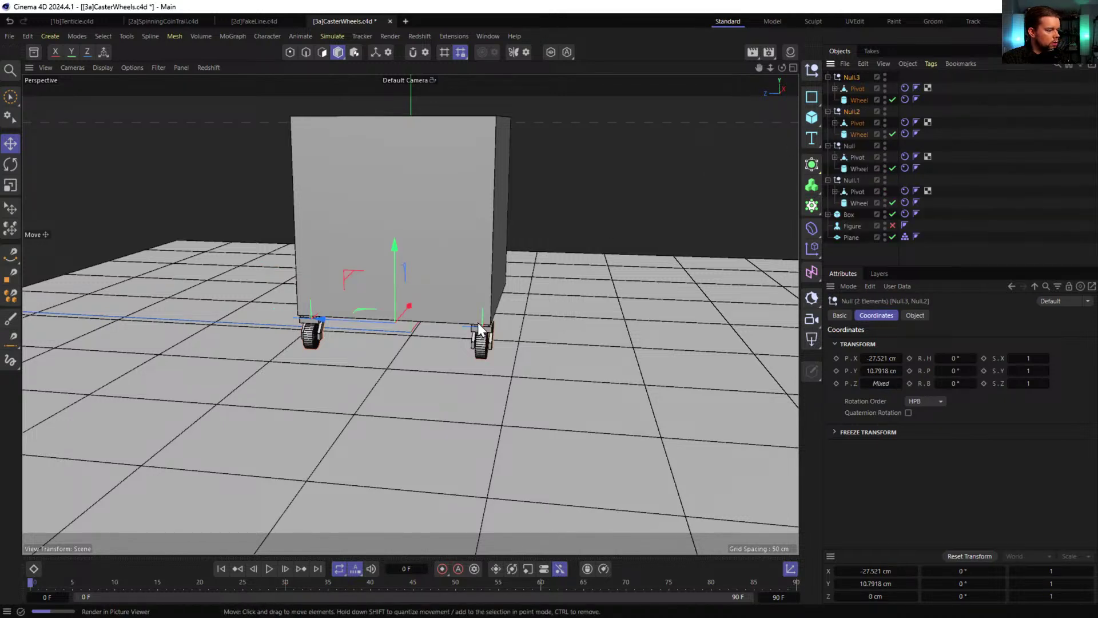
alt+drag(478, 324, 452, 323)
click(868, 358)
text(27.521)
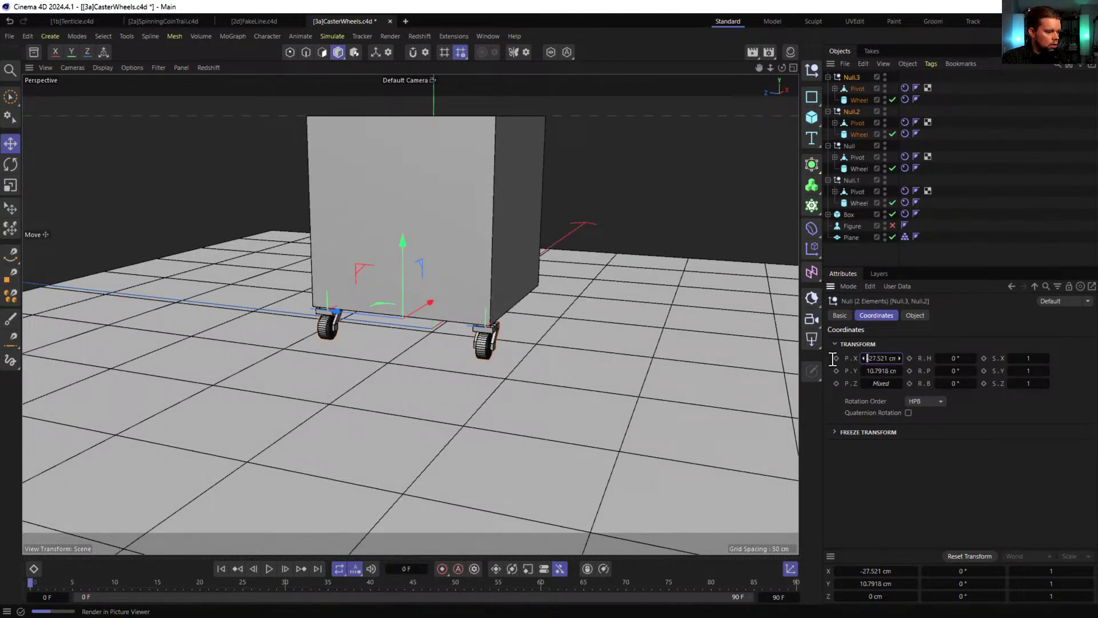
key(Return)
alt+drag(439, 286, 361, 283)
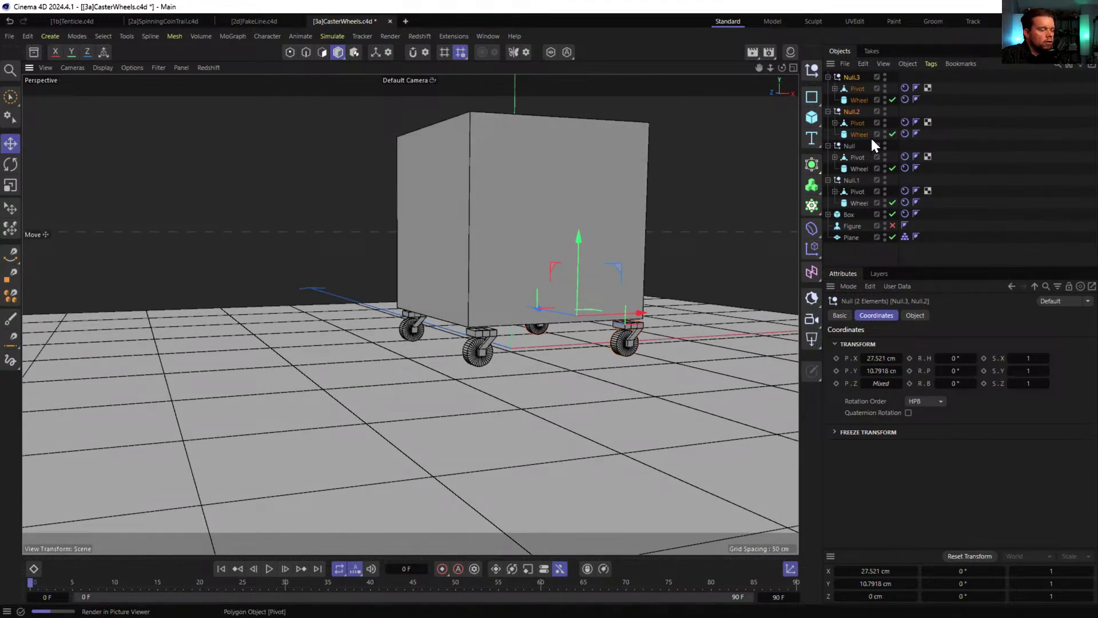
- Play the simulation to test the box on its four casters, stop it and rewind to the first frame
alt+drag(514, 278, 532, 298)
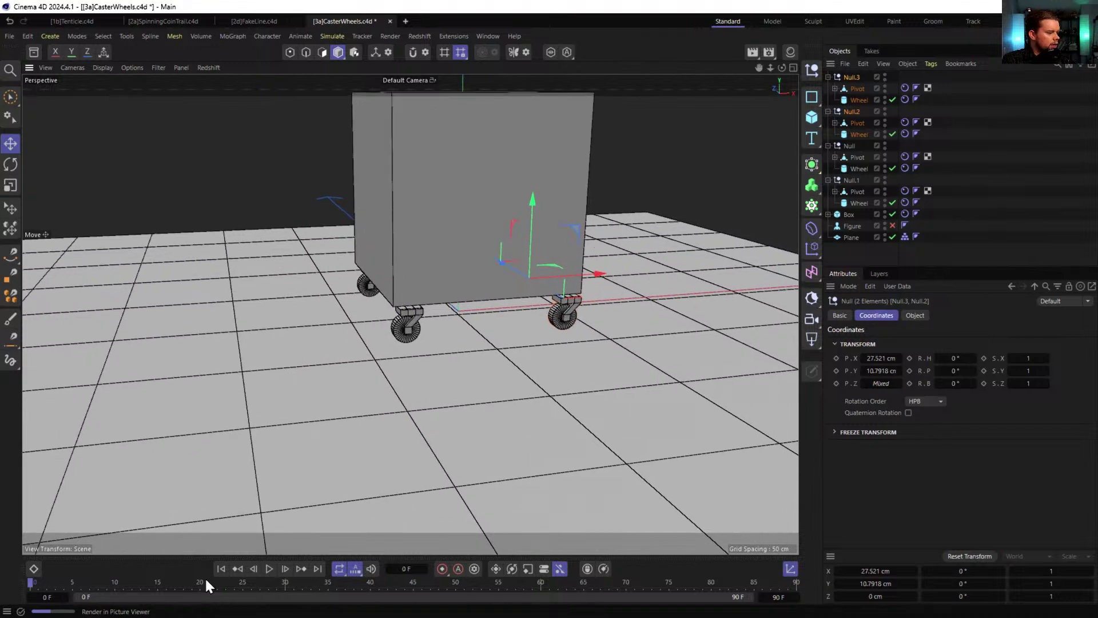
click(270, 568)
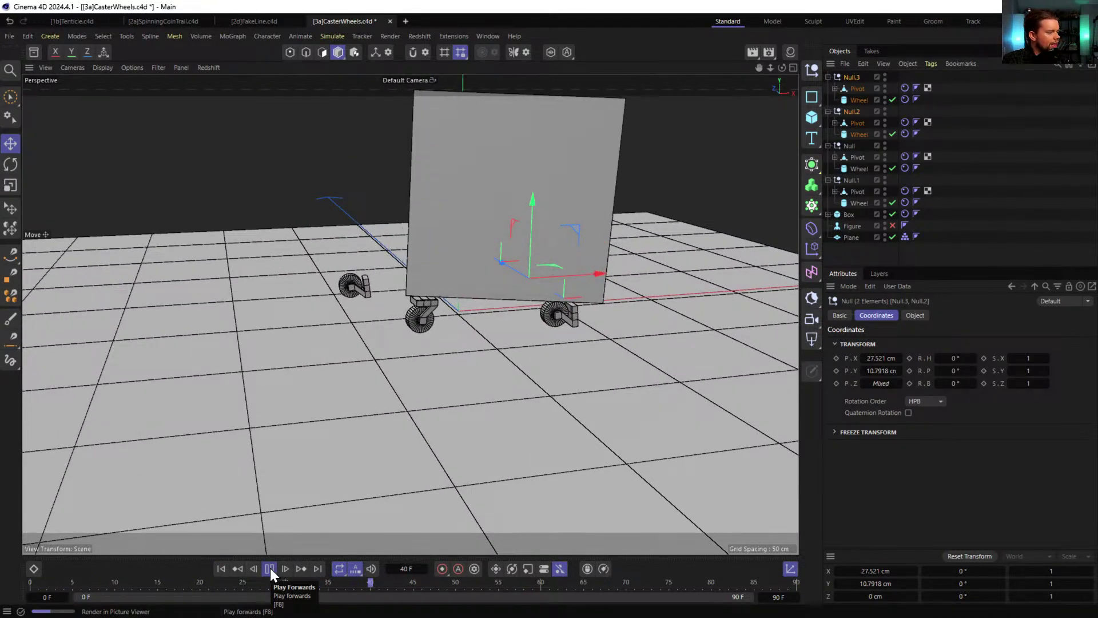
click(270, 568)
click(221, 568)
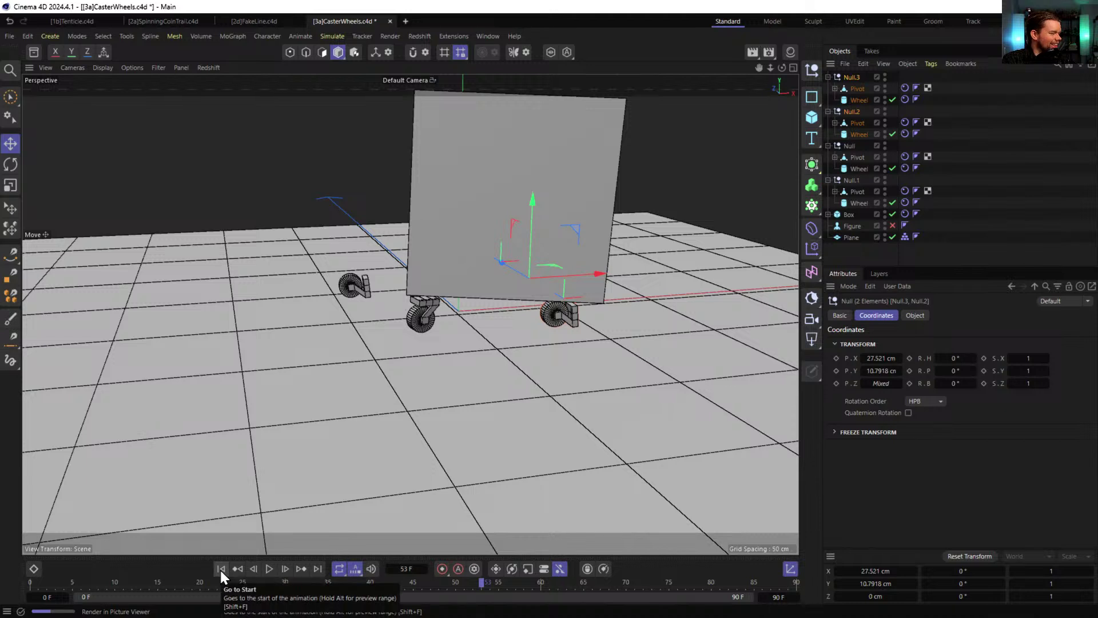
- Examine the WHeel-Pivot connector's cache settings and linked objects inside the Null.3 caster group
click(835, 88)
click(871, 100)
click(977, 316)
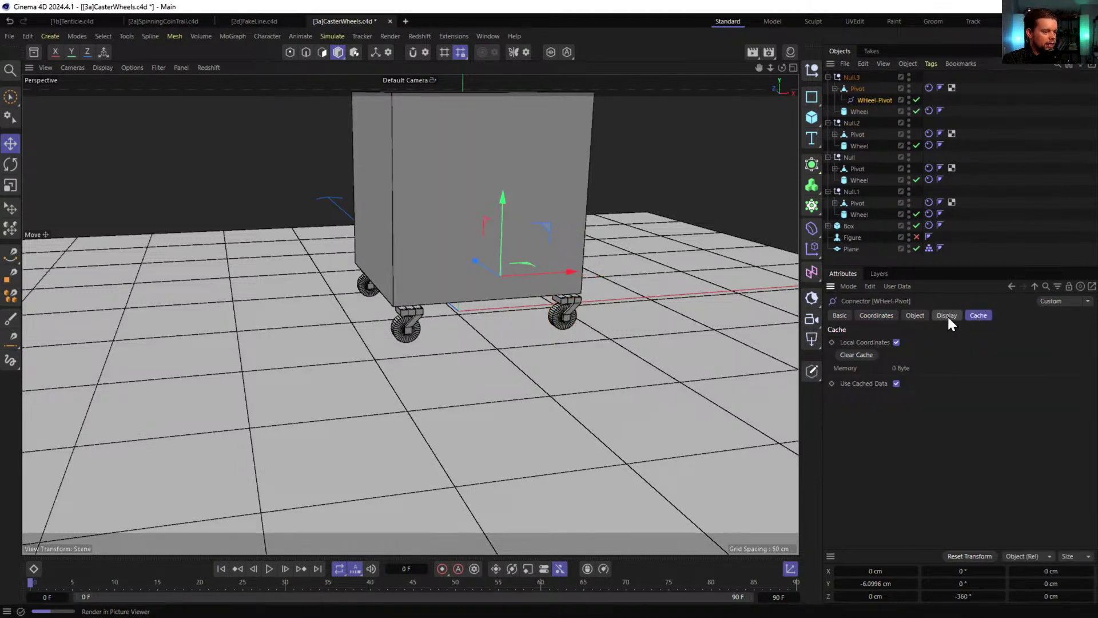
click(914, 316)
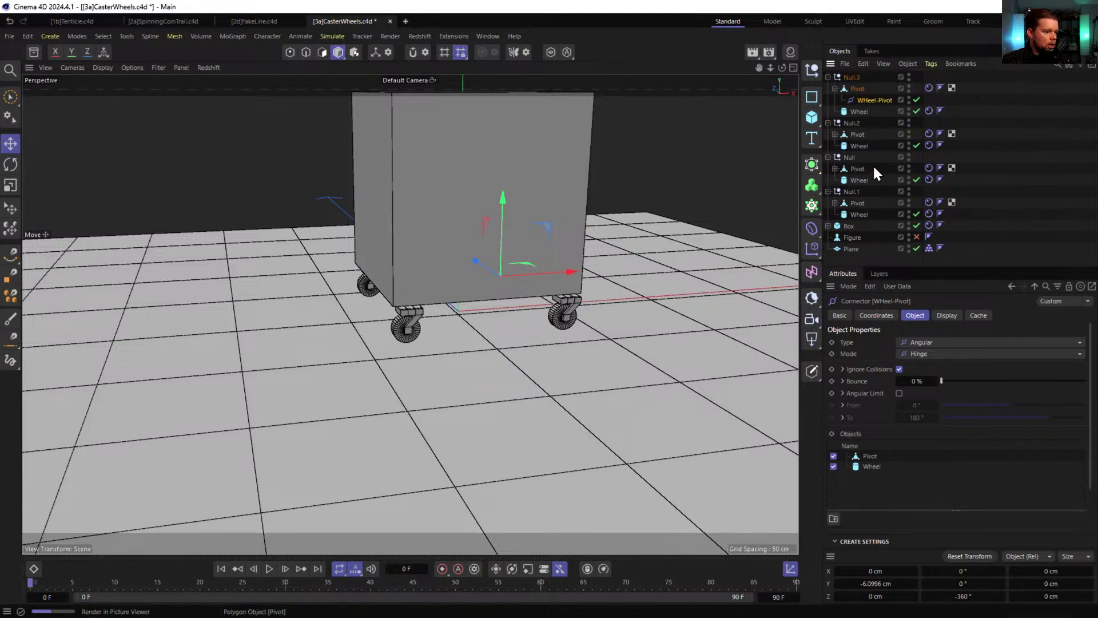
- Delete the three duplicated caster nulls, leaving only the original Null.1 group
click(851, 76)
key(Delete)
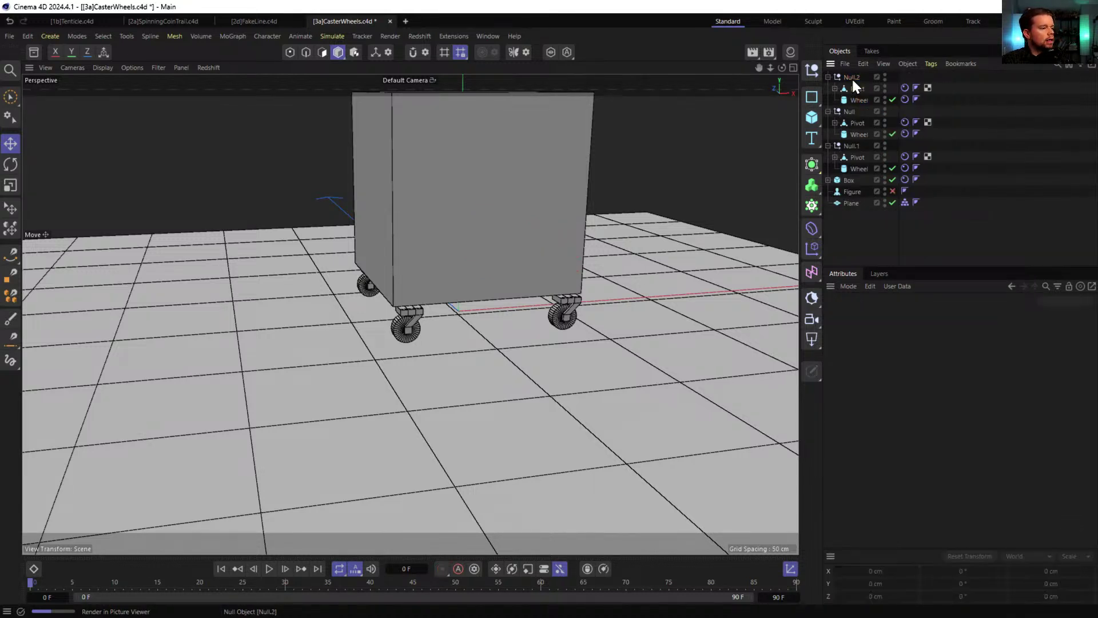
click(851, 77)
key(Delete)
click(852, 77)
key(Delete)
- Move the Box-Pivot connector from the Box into the Null.1 group, test the simulation and rewind to the first frame
click(829, 111)
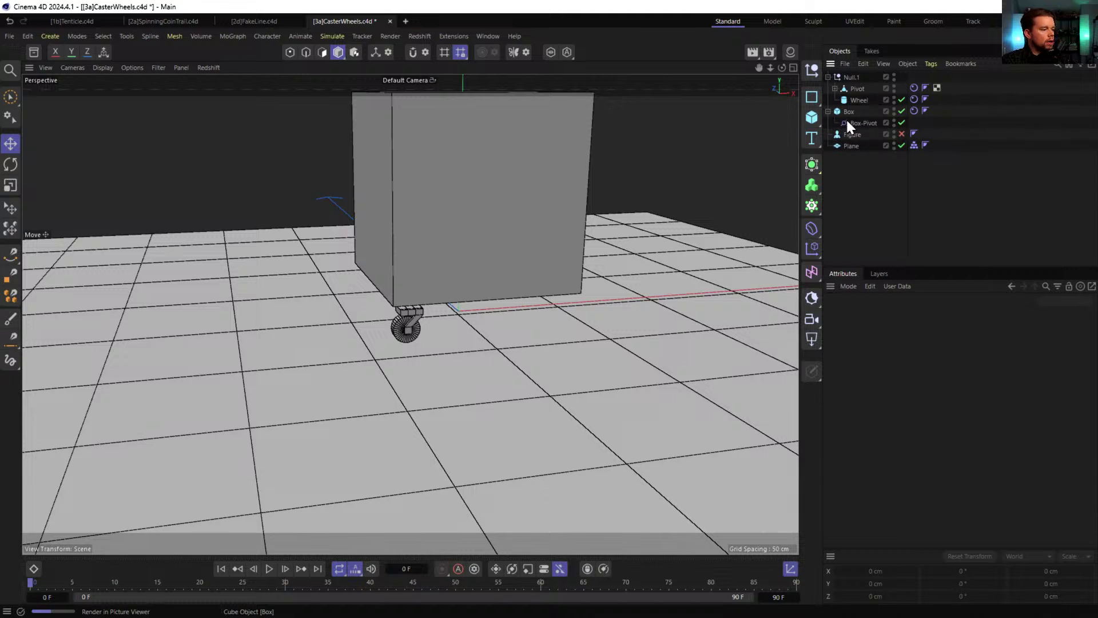
click(859, 123)
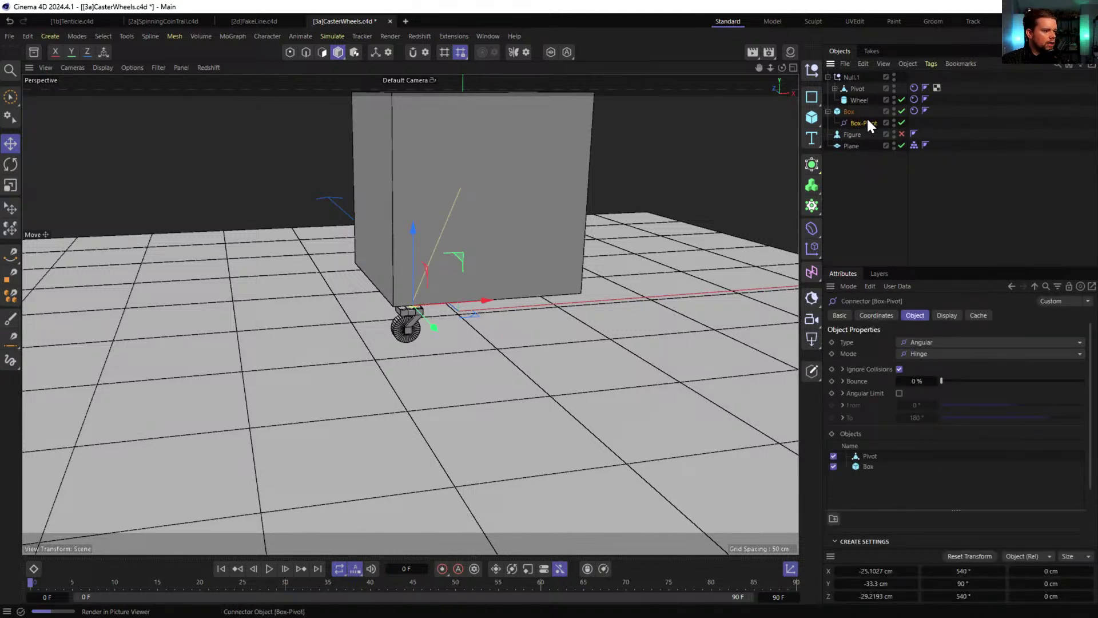
drag(858, 86, 858, 87)
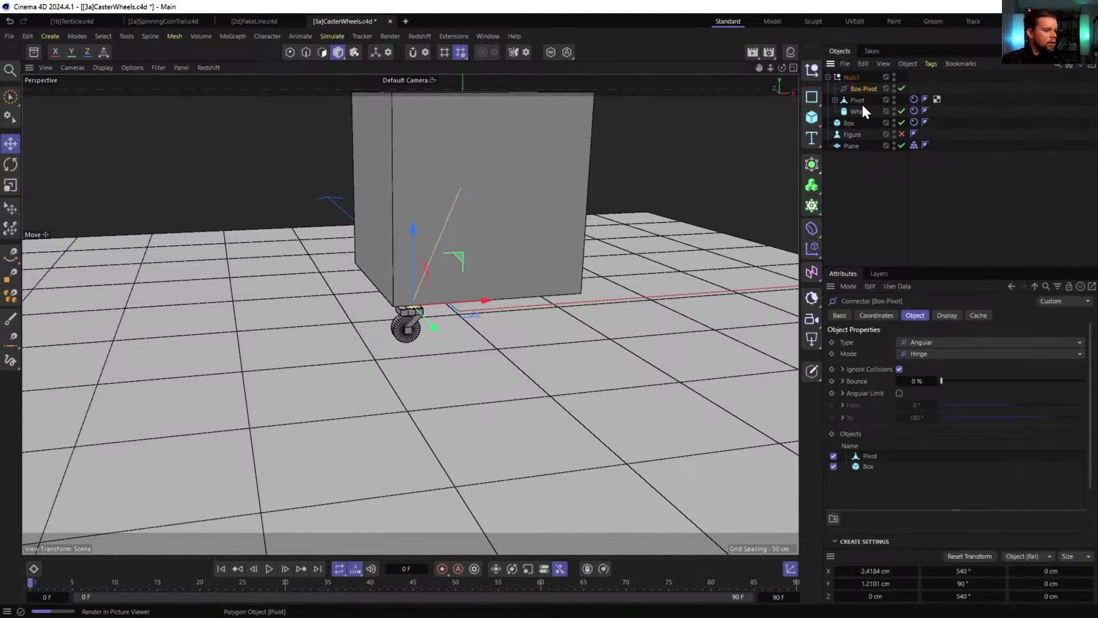
click(266, 567)
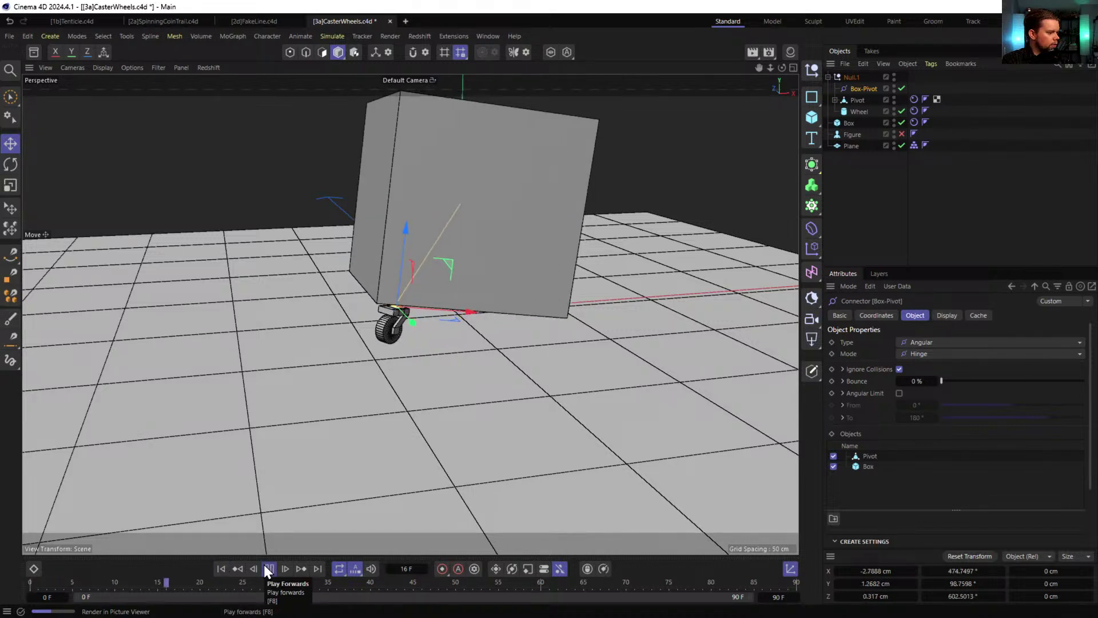
click(221, 568)
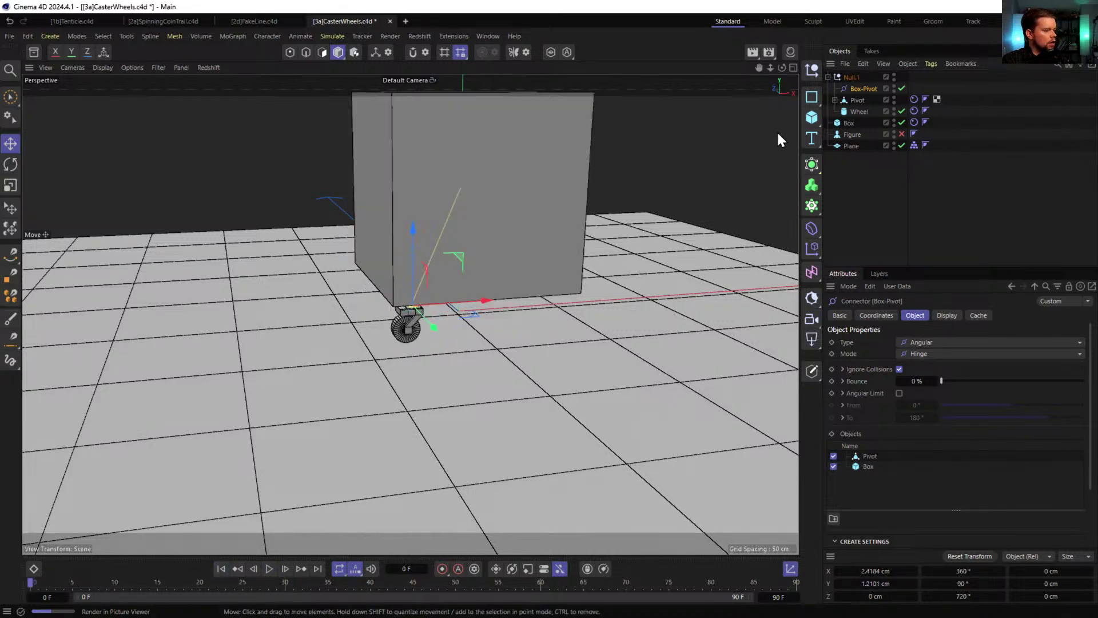
- Collapse the Null.1 group and rename it Caster
click(852, 78)
click(829, 77)
double_click(852, 77)
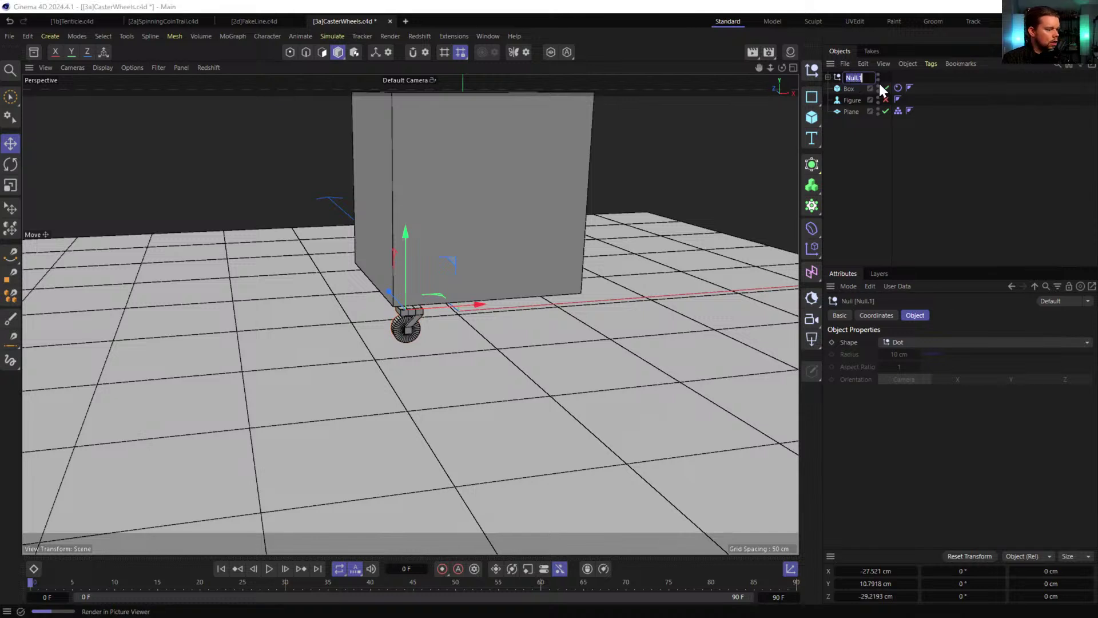
text(Caster)
key(Return)
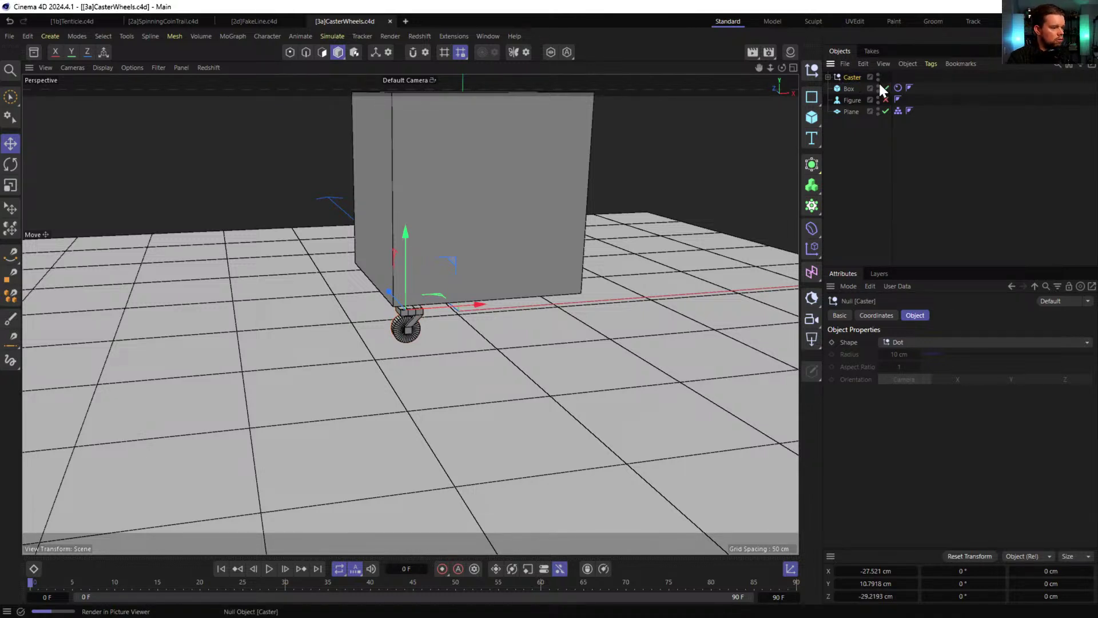
- Duplicate the Caster group and set the copy's Z position to 28.2193 cm
key(ctrl+c)
key(ctrl+v)
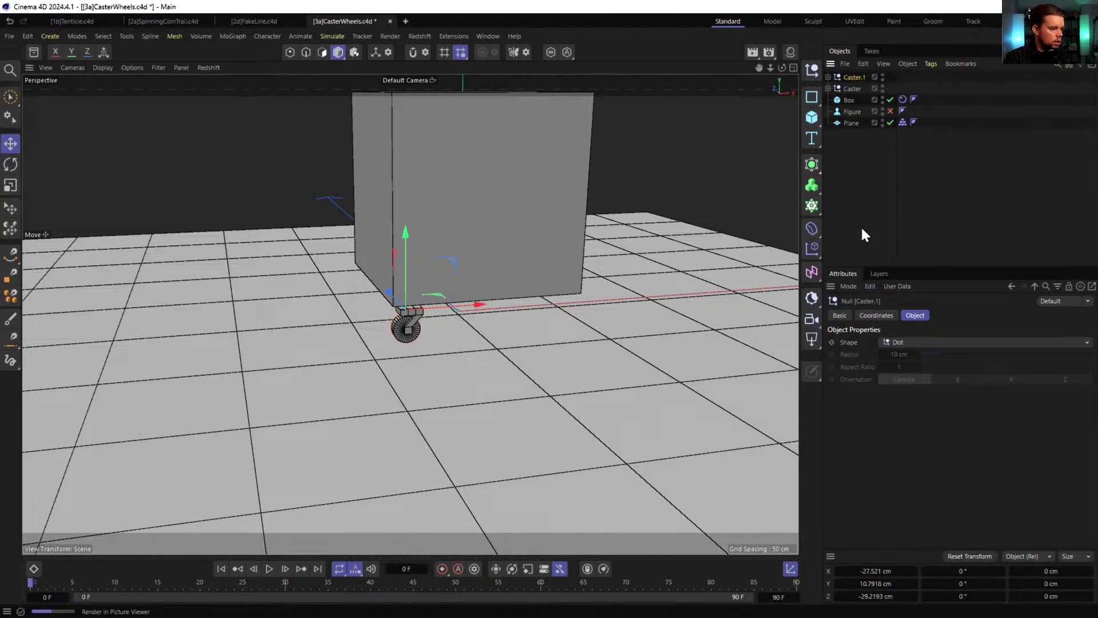
click(875, 315)
click(871, 382)
click(868, 382)
key(Up)
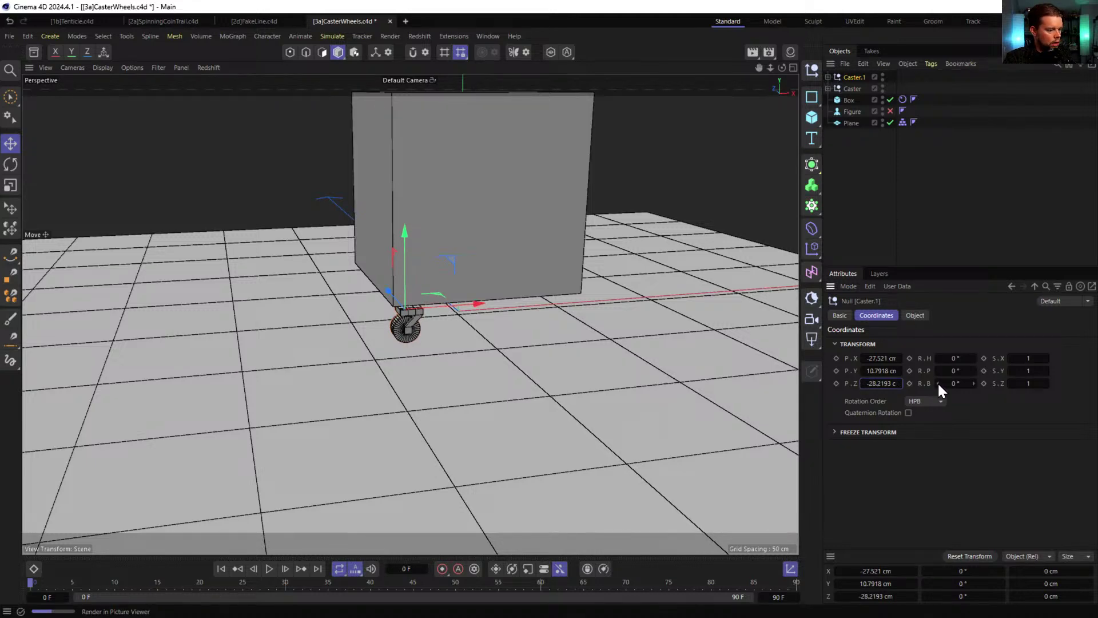
key(Delete)
key(Return)
alt+drag(466, 338, 554, 296)
- Duplicate both Caster groups and set the copies' X position to 27.521 cm, placing them beneath the box's other side
click(856, 88)
ctrl+click(854, 79)
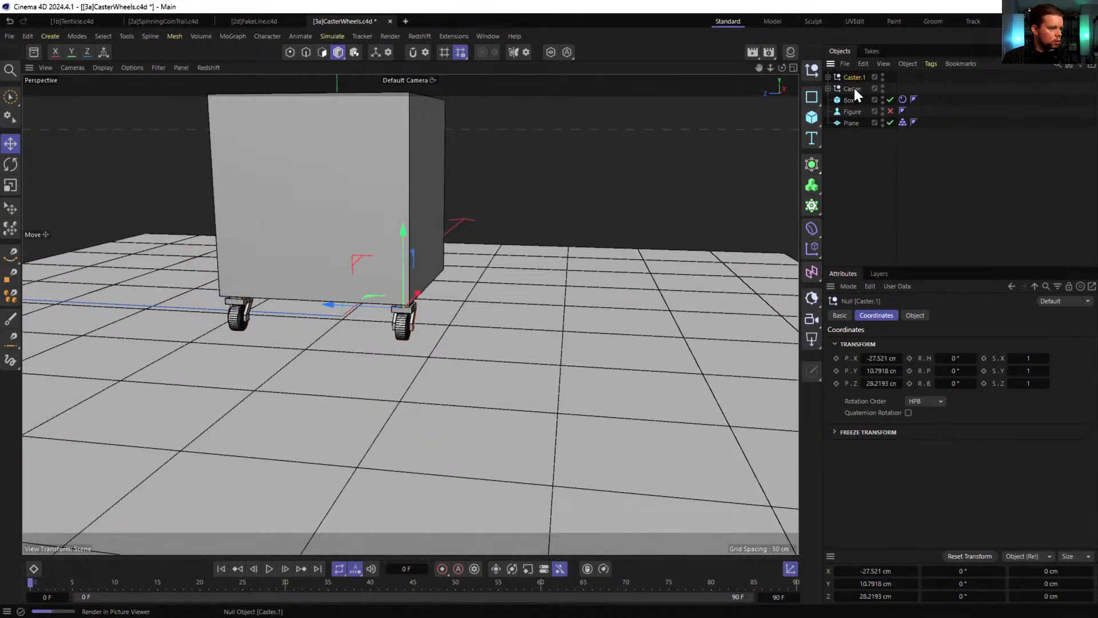
key(ctrl+c)
key(ctrl+v)
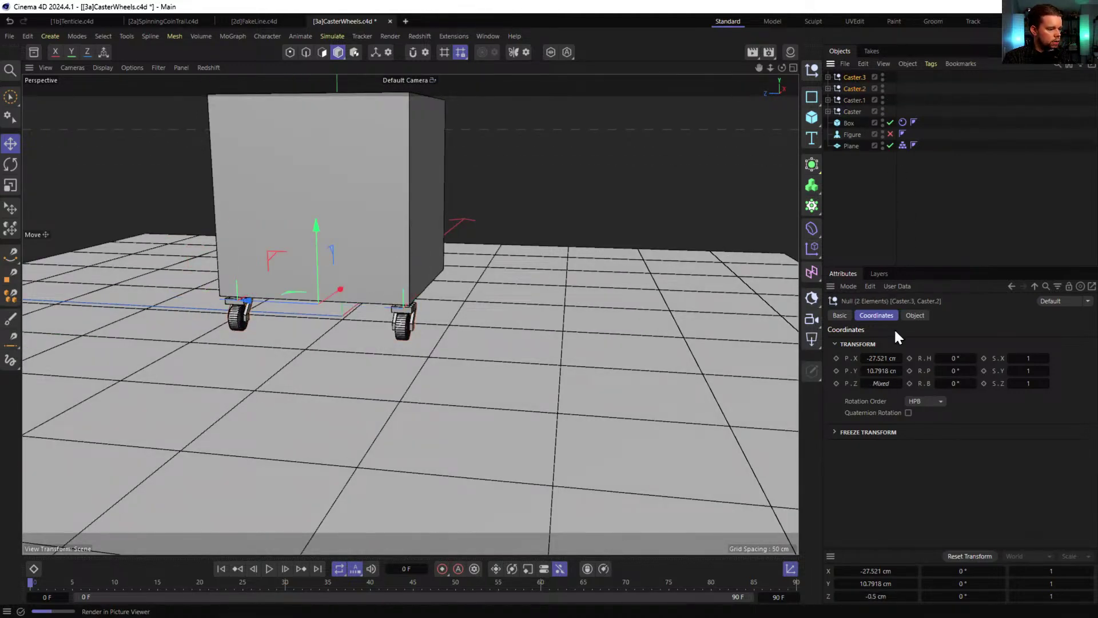
click(871, 359)
key(BackSpace)
key(Return)
- Examine the four casters beneath the box and the contents of the Caster.3 group, leaving nothing selected
alt+drag(420, 295, 269, 285)
click(828, 77)
click(978, 92)
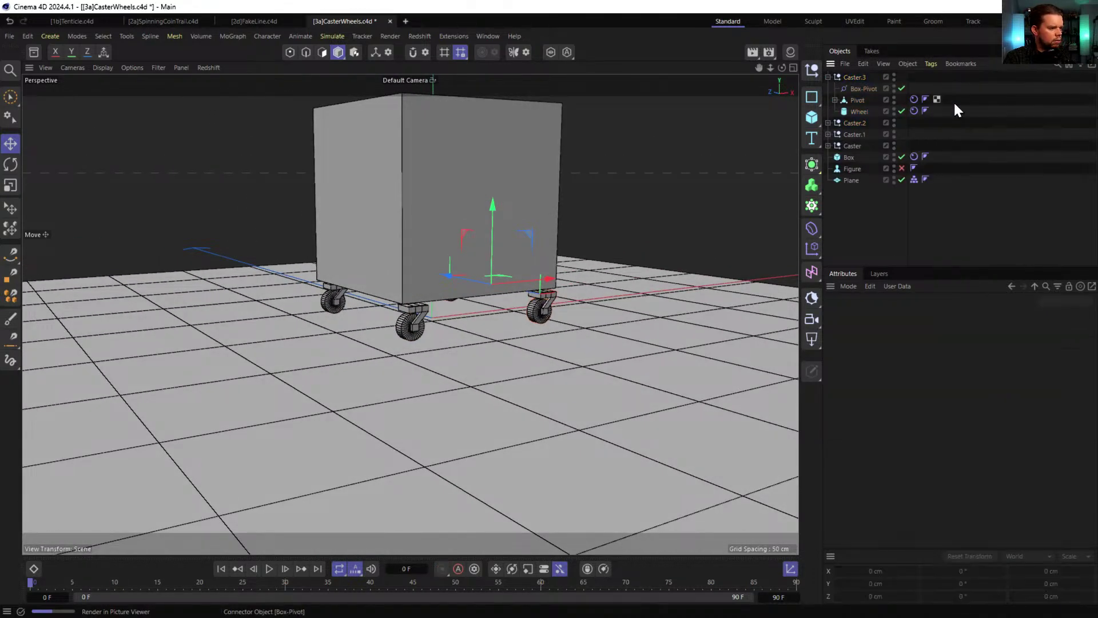
click(828, 77)
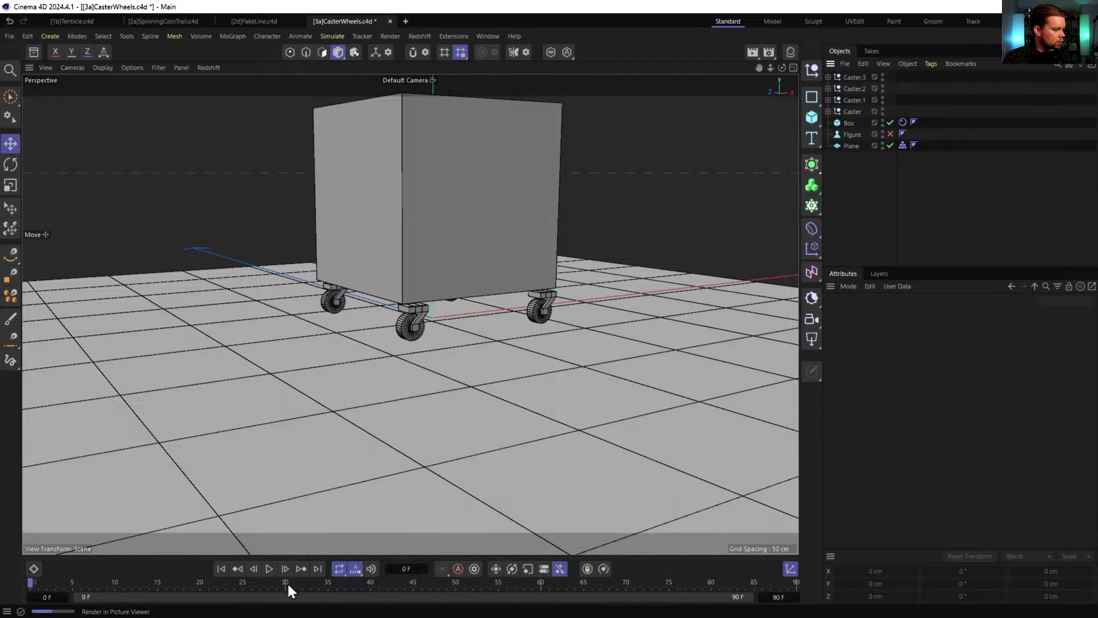
- Play back the simulation of the box on its four casters, return to frame 0 and save the scene
click(267, 568)
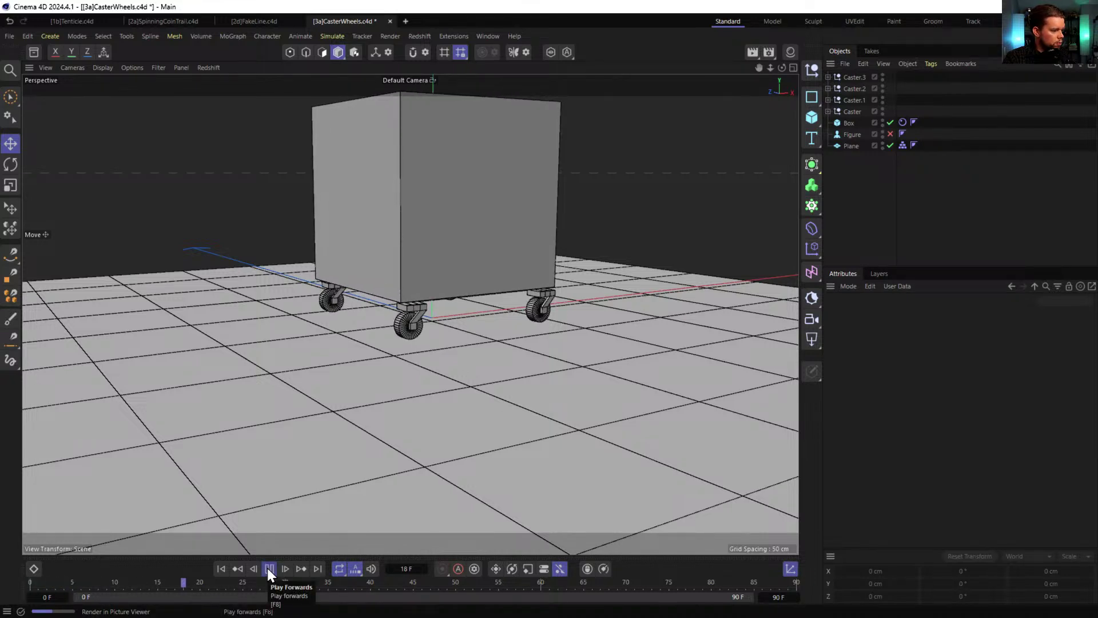
click(267, 568)
click(267, 568)
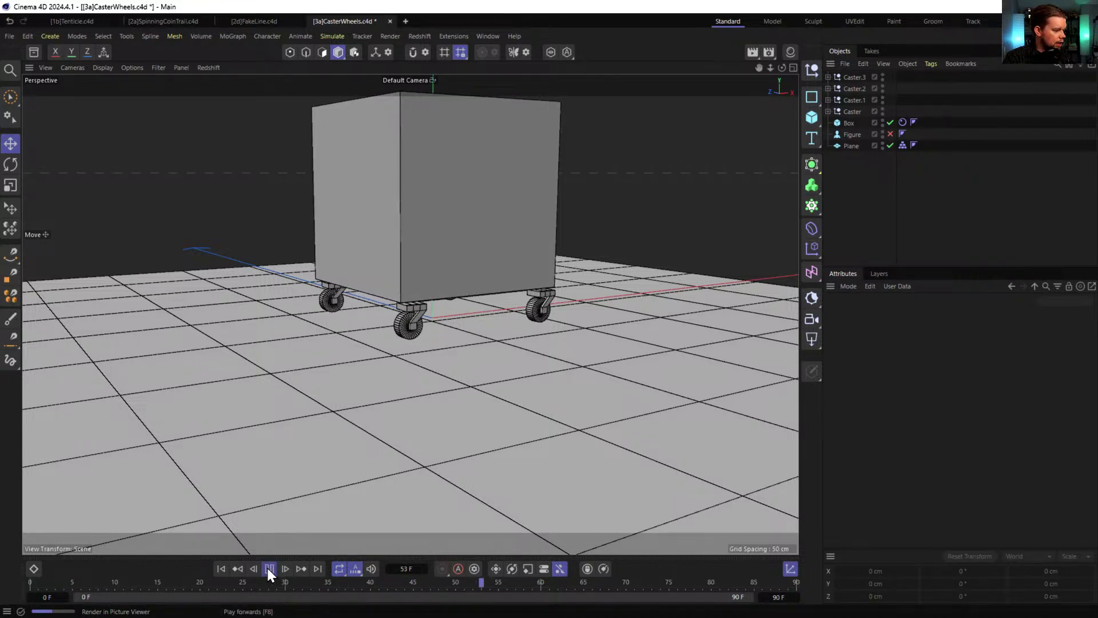
alt+drag(523, 304, 464, 300)
click(269, 569)
click(222, 569)
key(ctrl+s)
- Add a null object and place all four Caster groups inside it
alt+drag(440, 315, 463, 346)
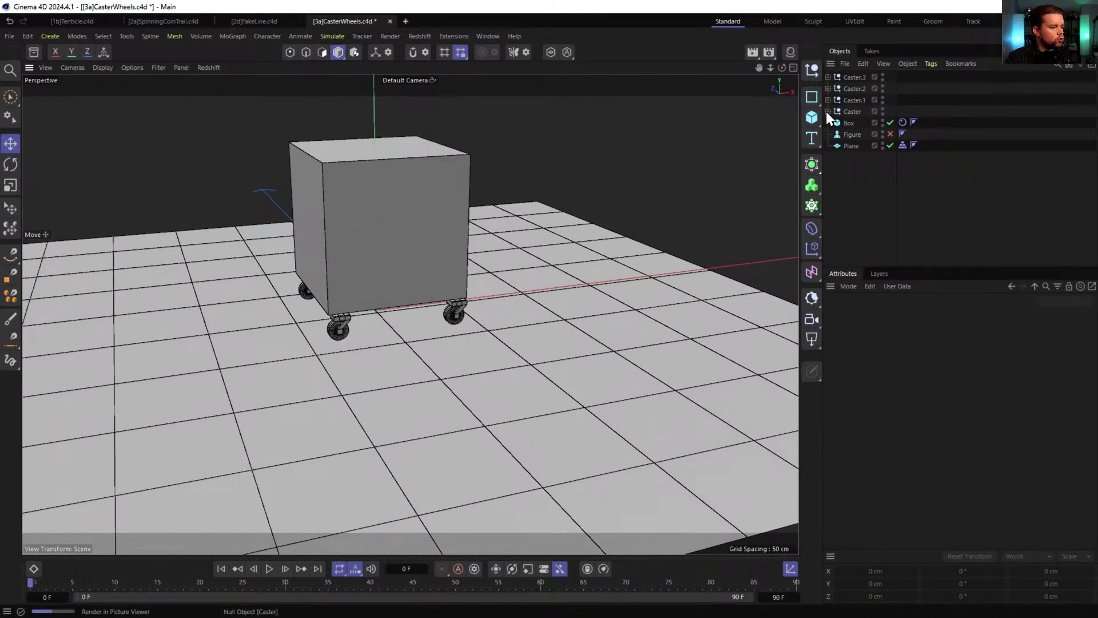
click(812, 71)
click(854, 88)
shift+click(855, 123)
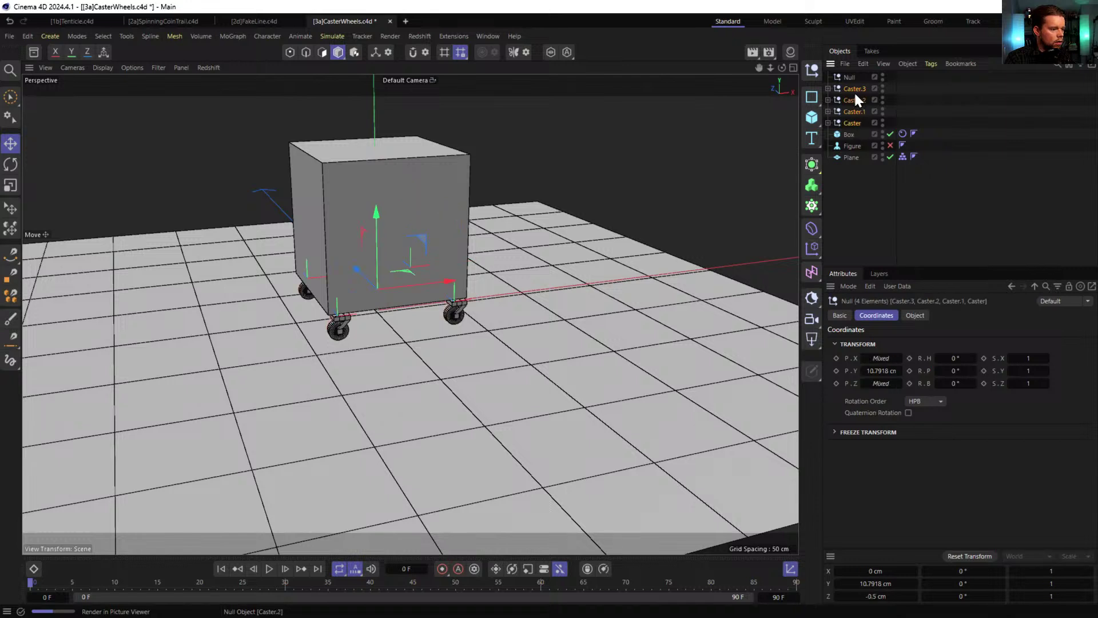
drag(849, 80, 846, 76)
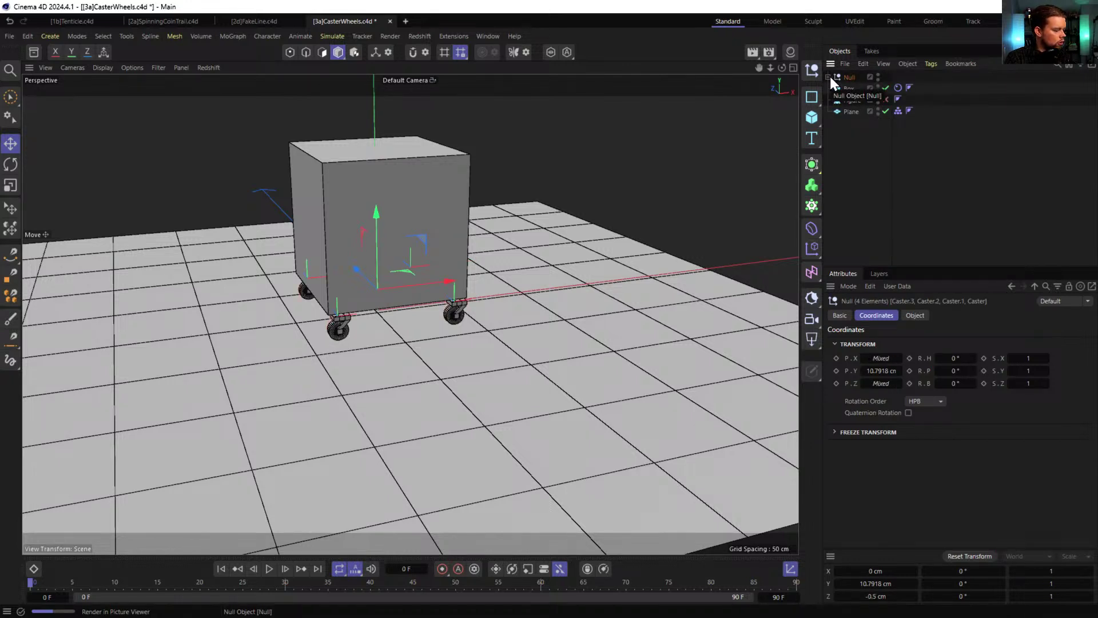
- Examine the mass and forces settings of the casters' Rigid Body tags, leaving the Caster groups collapsed and nothing selected
ctrl+click(828, 77)
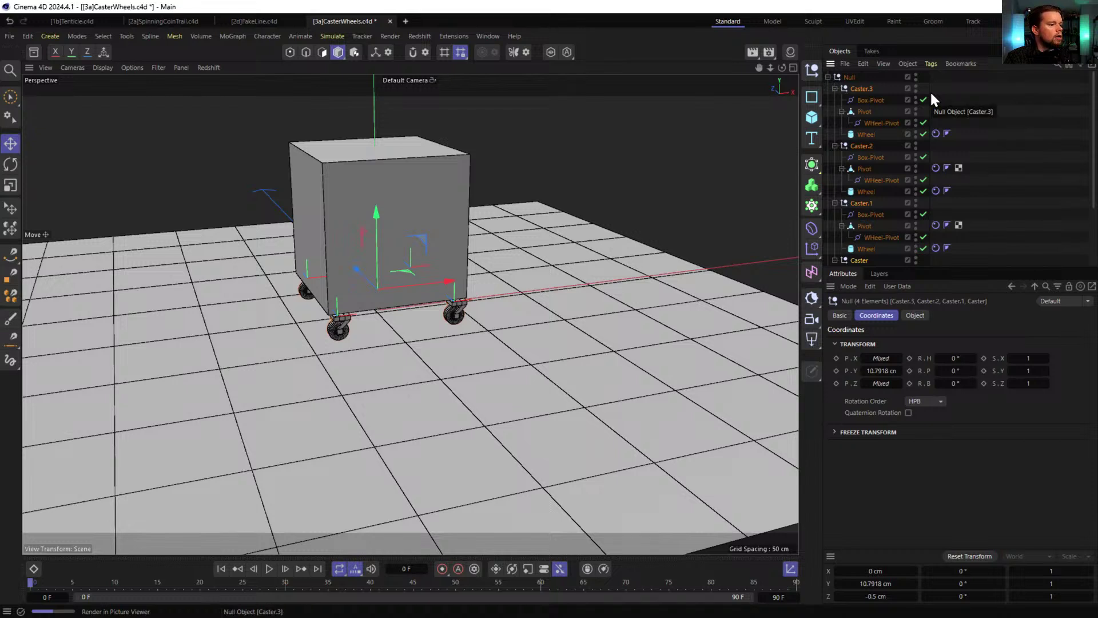
drag(936, 94, 939, 182)
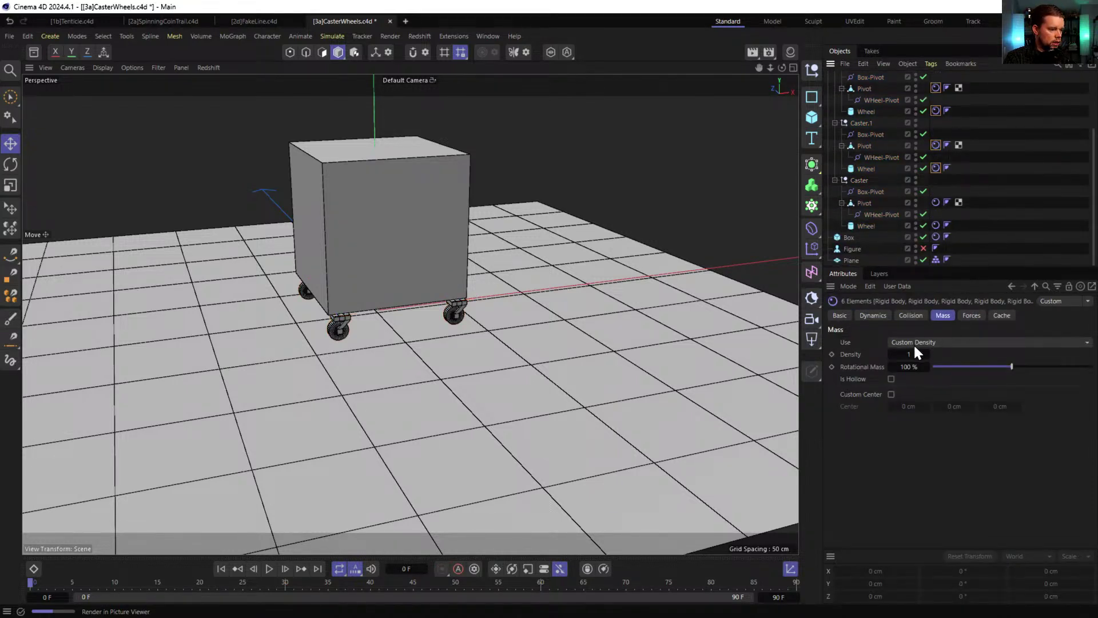
click(976, 316)
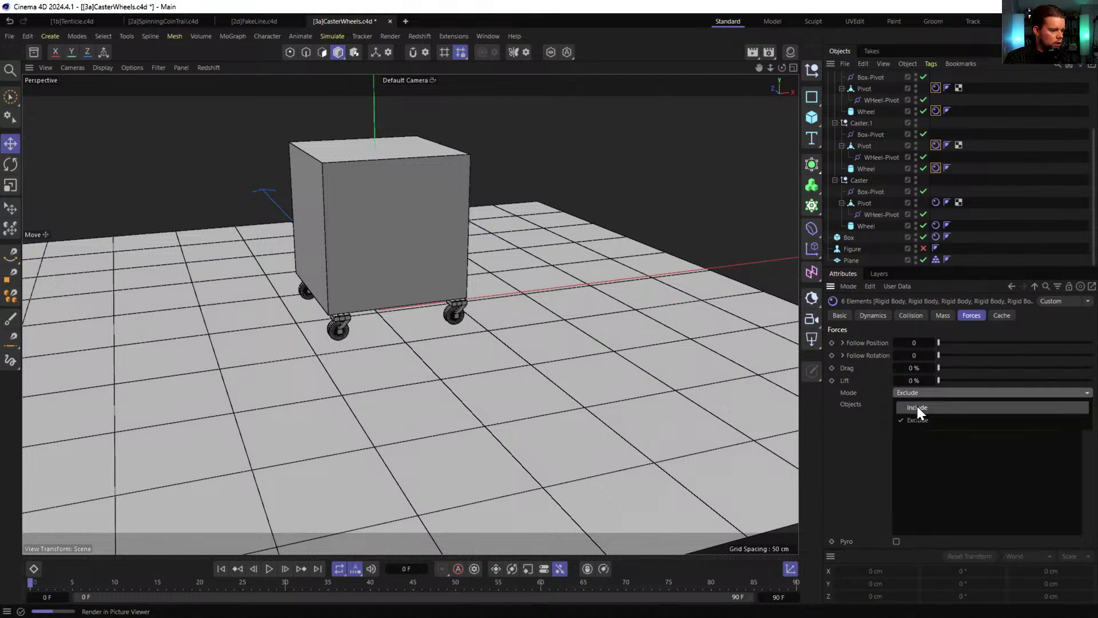
click(1018, 225)
scroll(836, 90, up, 3)
ctrl+click(829, 77)
click(829, 77)
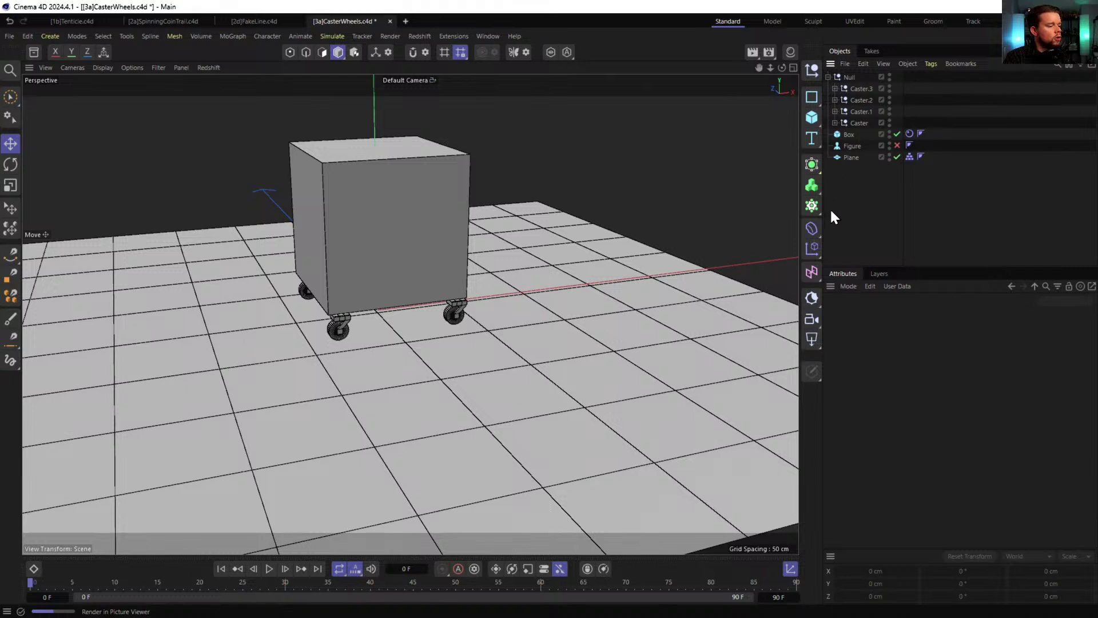
- Add a Turbulence force with its strength set to 55 cm and its scale to 100%
click(331, 36)
mouse_move(378, 75)
click(439, 152)
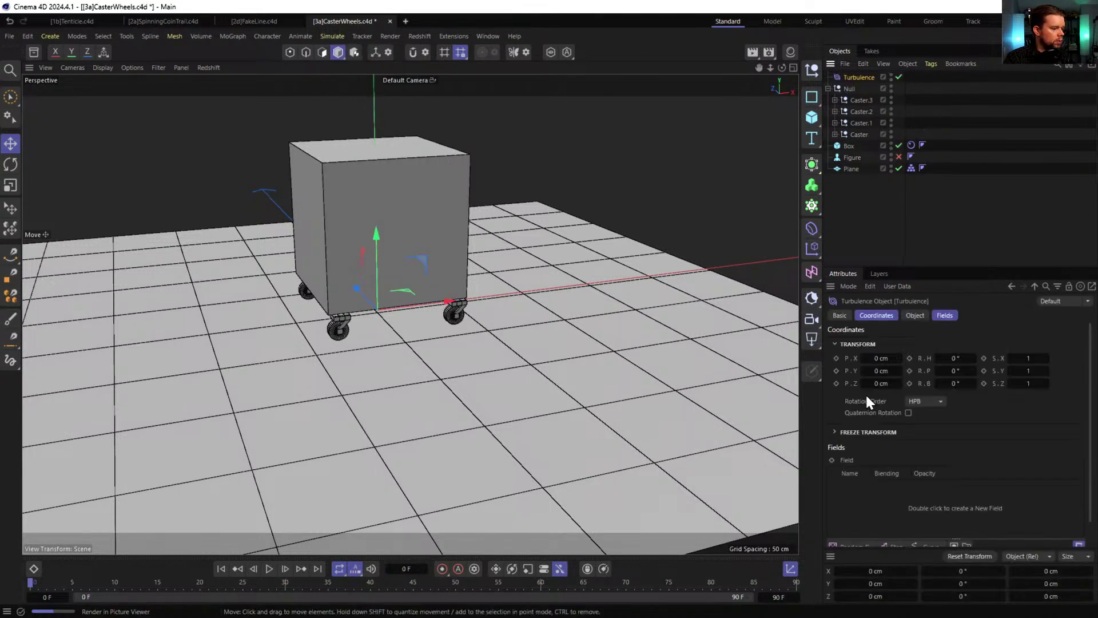
click(916, 316)
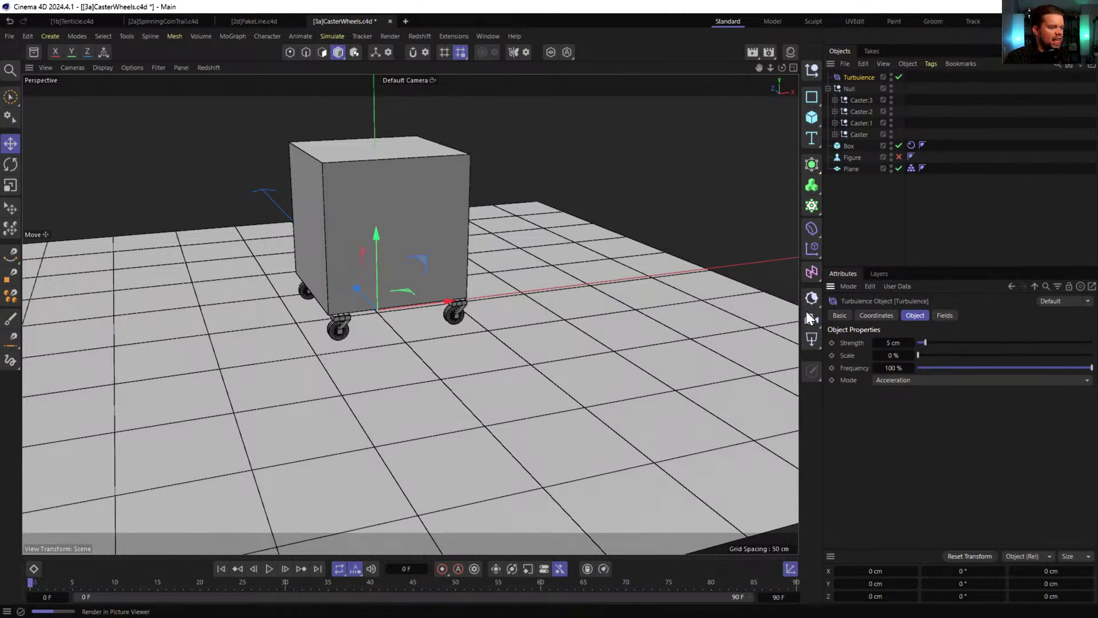
alt+drag(468, 256, 413, 219)
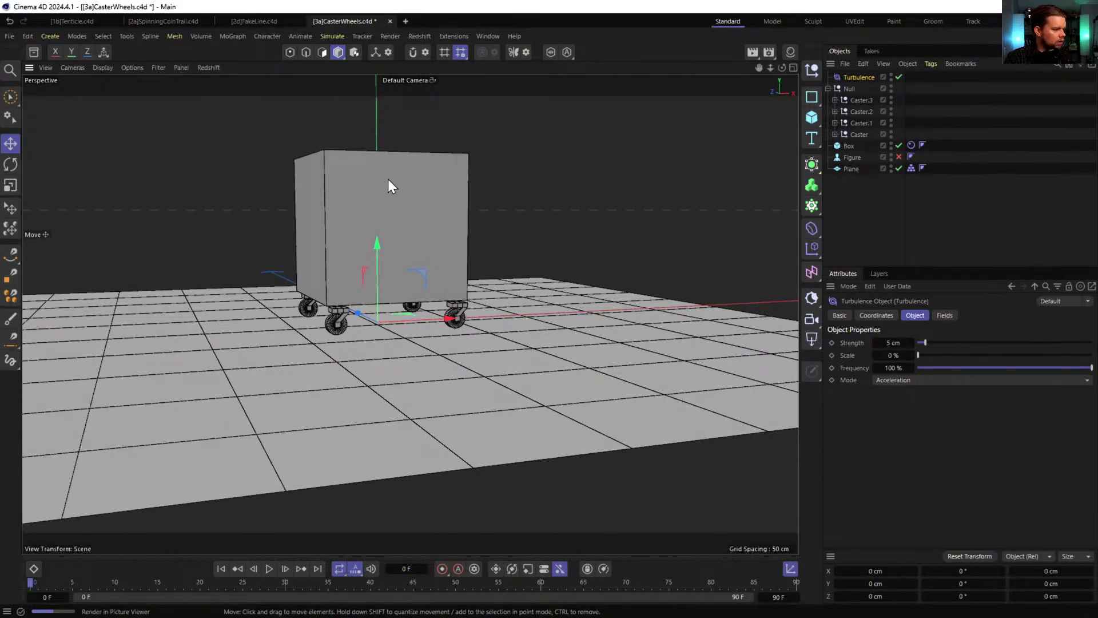
alt+drag(381, 153, 422, 246)
double_click(893, 343)
text(55)
key(Return)
- Extend the end of the timeline to frame 999
alt+drag(481, 317, 435, 335)
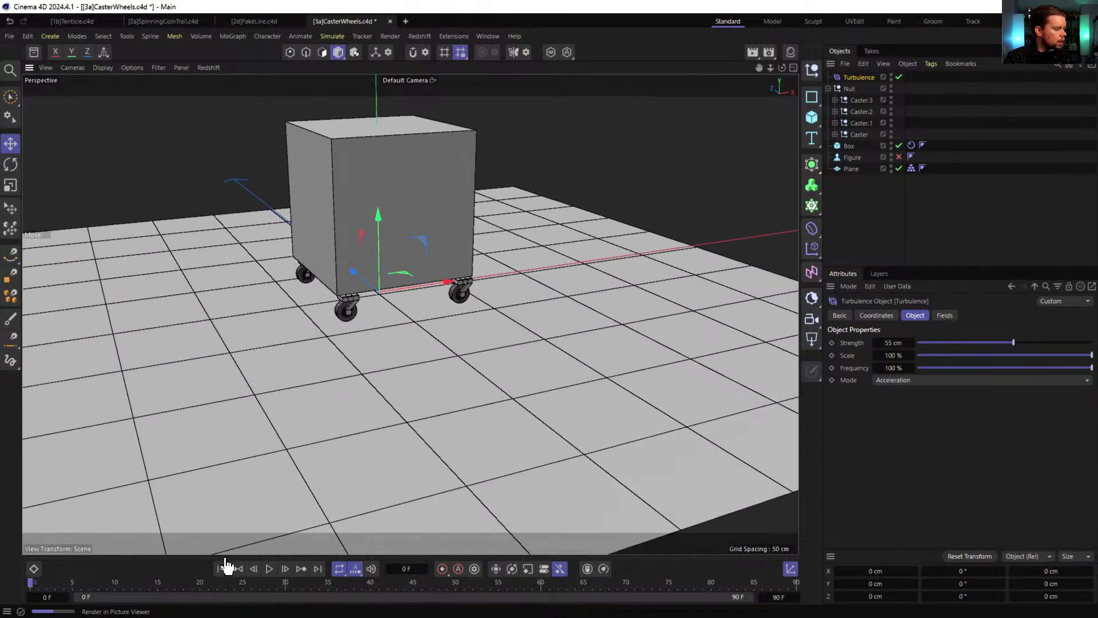
click(269, 569)
double_click(779, 597)
text(999)
key(Return)
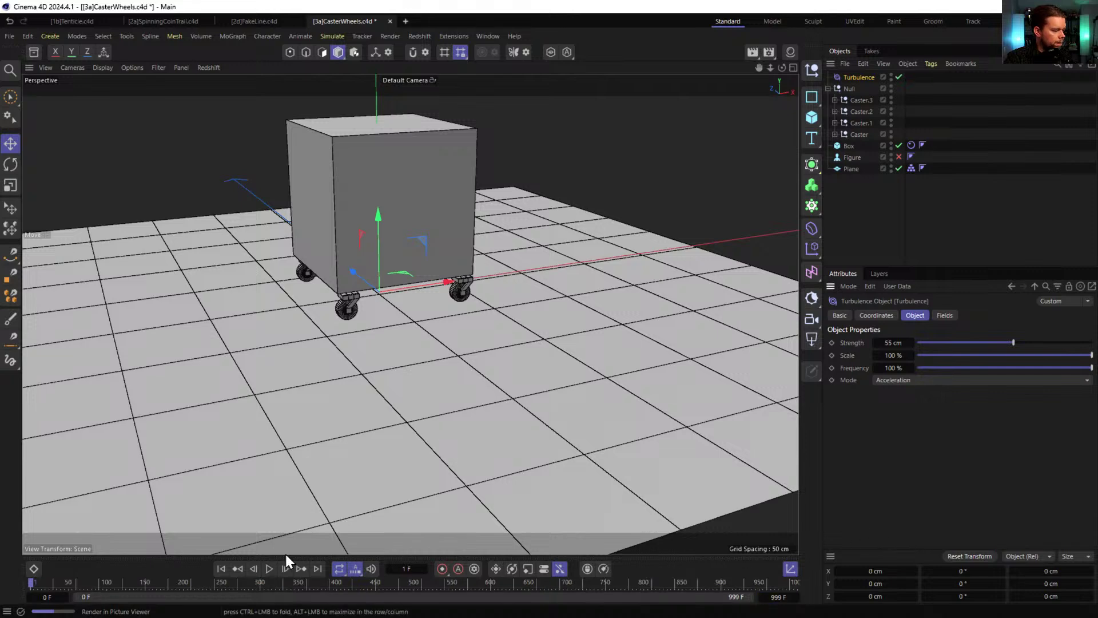
- Play the simulation to check how the turbulence moves the box across the plane, and return to frame 0
click(269, 567)
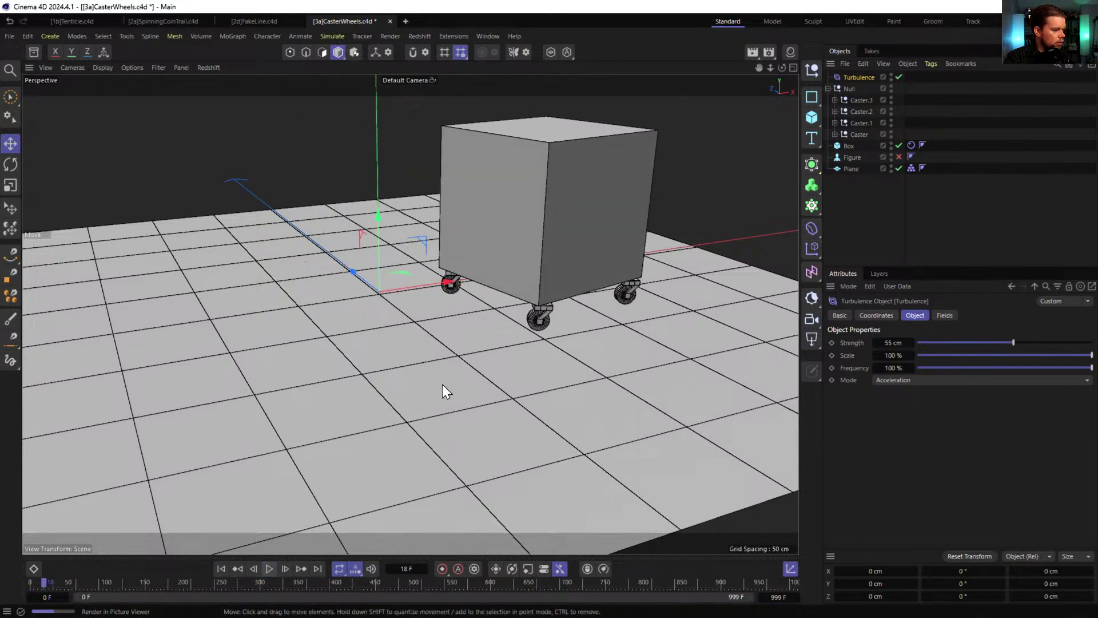
scroll(437, 314, down, 5)
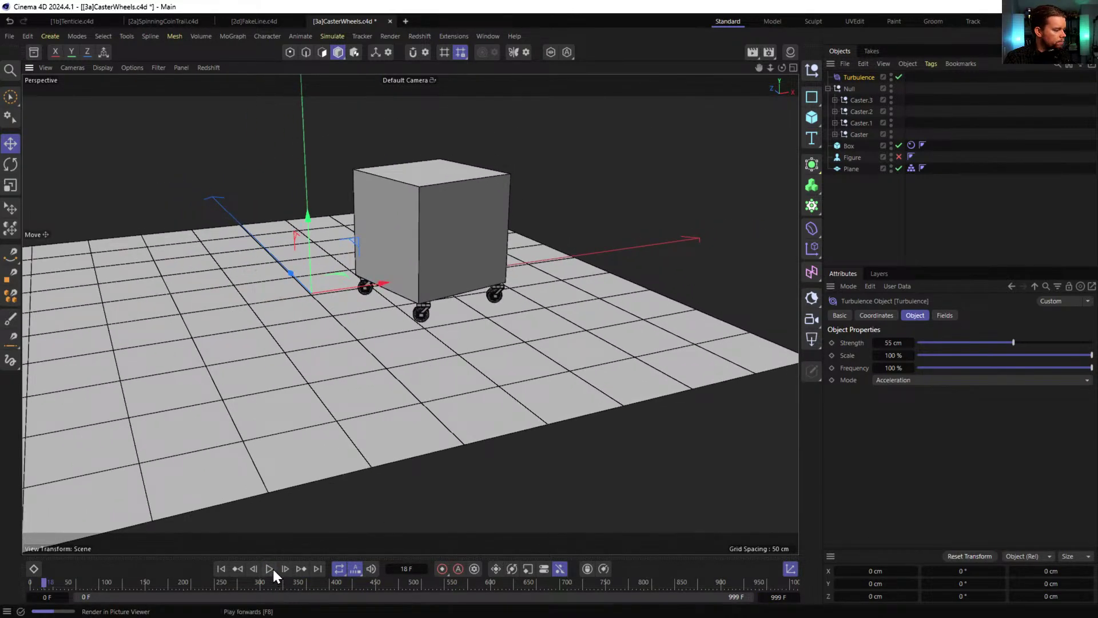
click(272, 568)
click(273, 569)
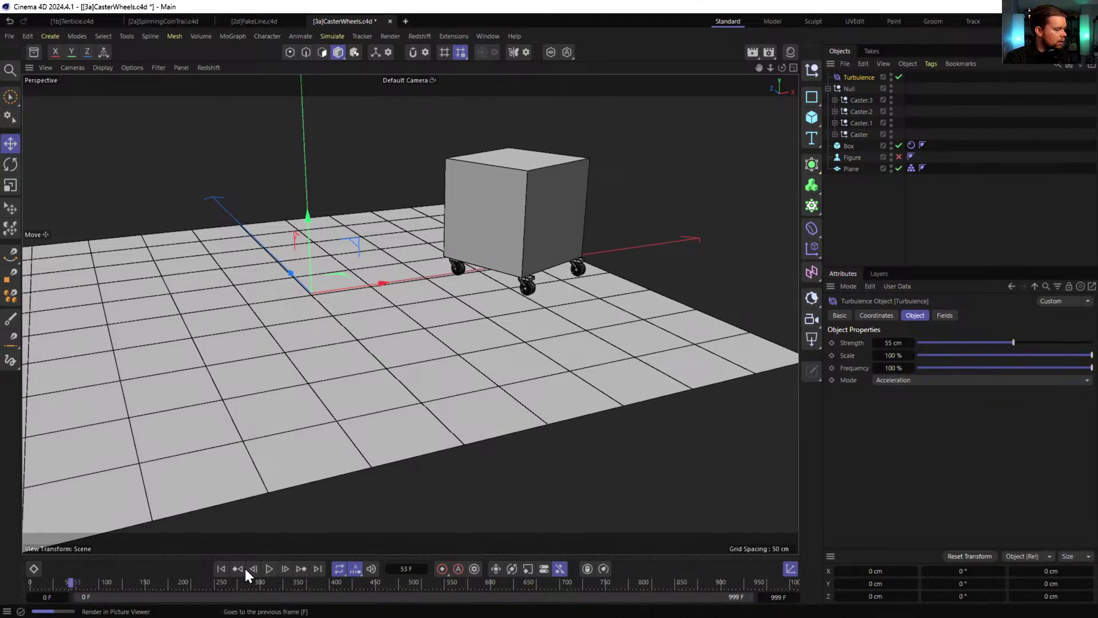
click(221, 568)
- Add a Tube primitive with 4 rotation segments
click(811, 117)
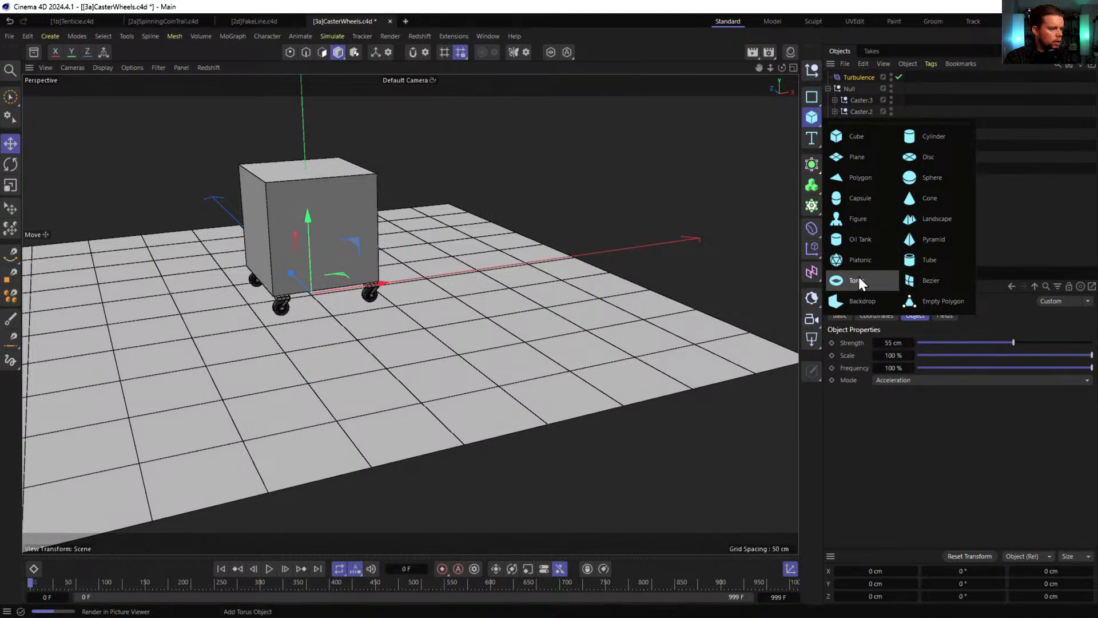
click(930, 259)
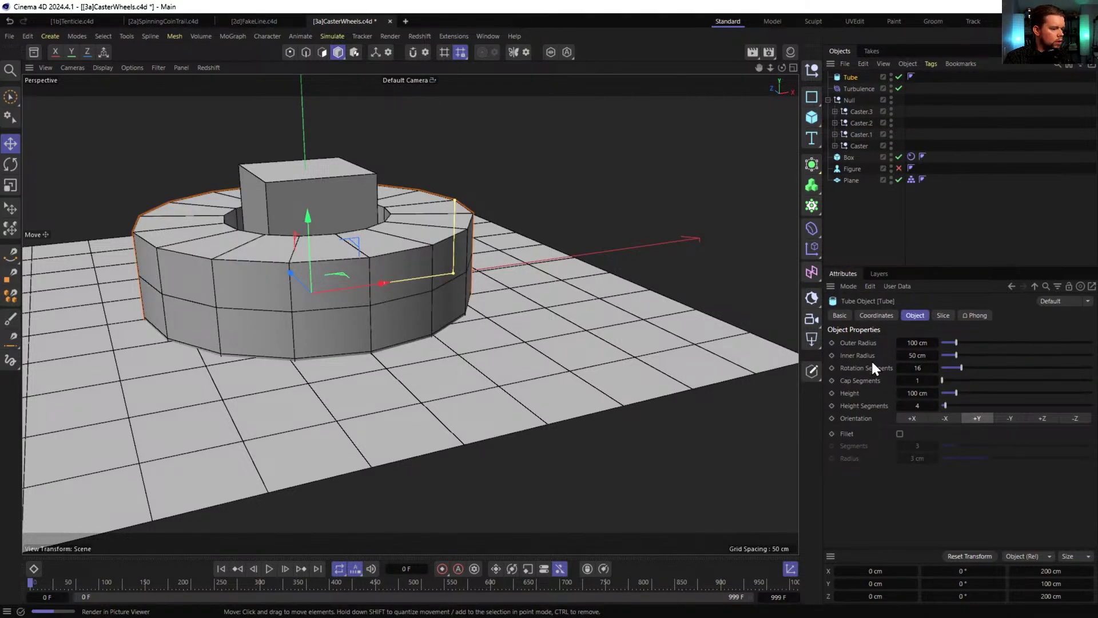
double_click(918, 367)
text(4)
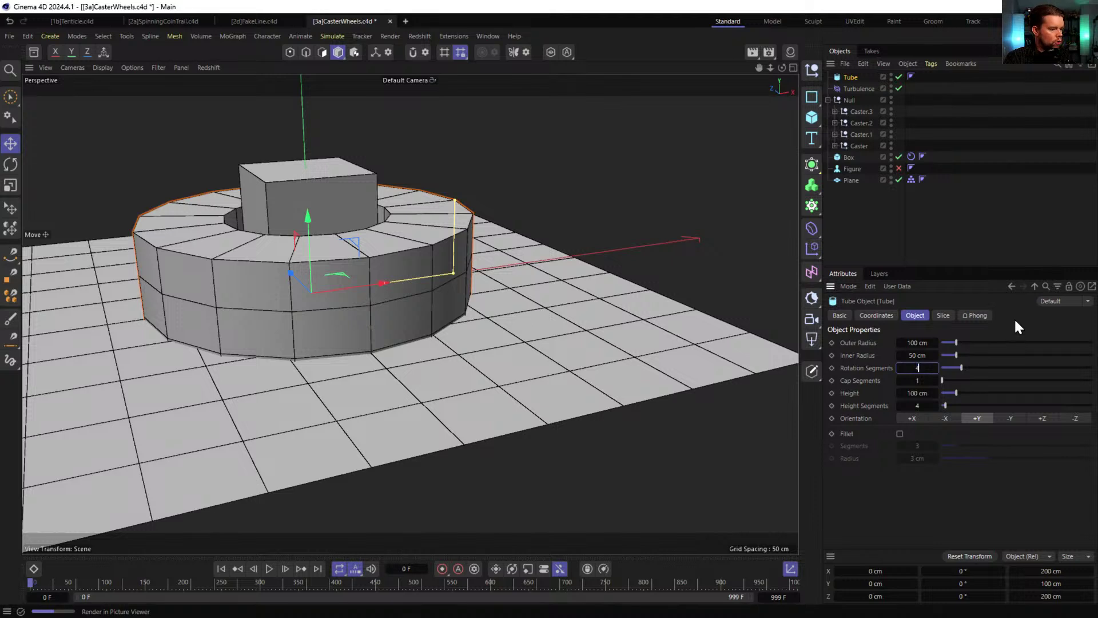
key(Return)
- Rotate the tube 45° in heading and enlarge it to about 781 cm across, forming walls around the floor plane
key(r)
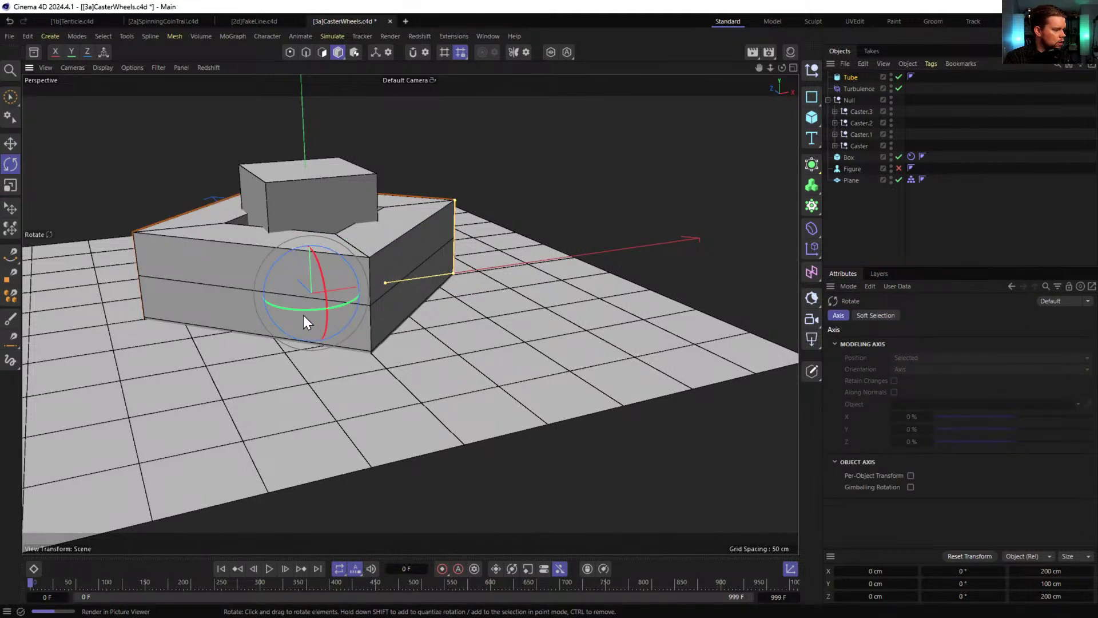
drag(303, 311, 362, 286)
drag(387, 238, 476, 256)
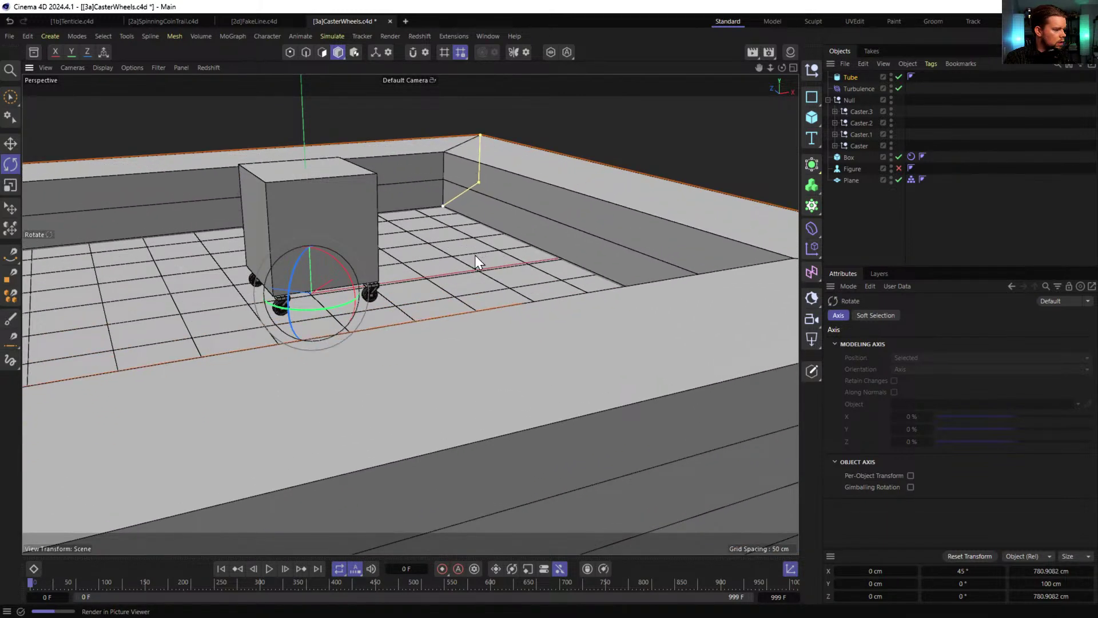
- Give the tube a Collider tag with Triangle Mesh shape, bounce 0.64, friction 0 and collider side Both
right_click(852, 78)
mouse_move(908, 245)
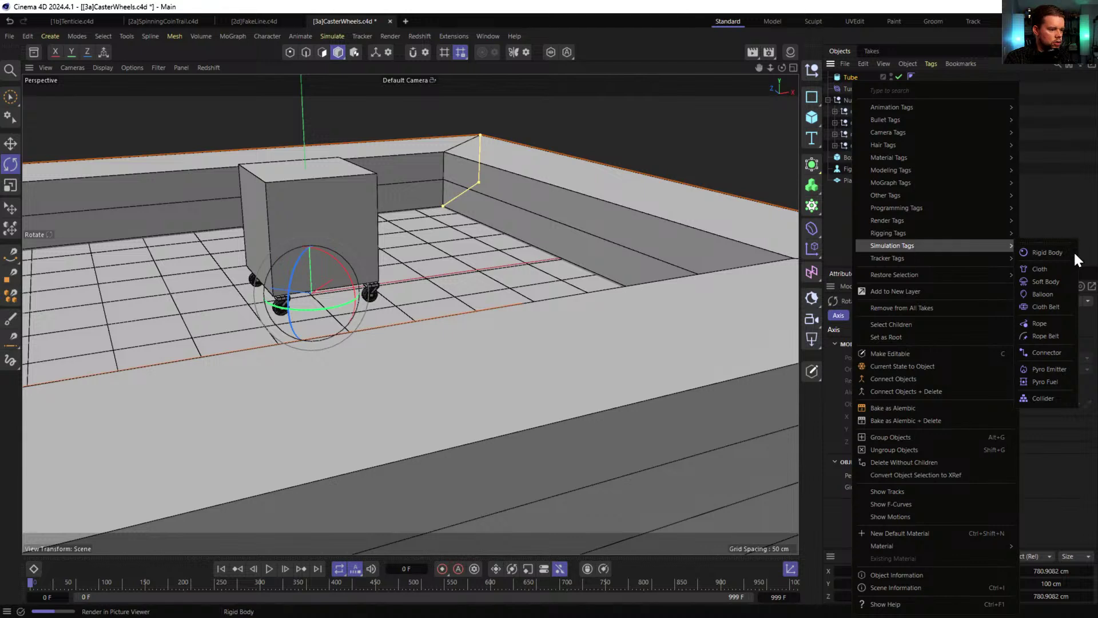
click(1047, 397)
click(917, 354)
click(937, 318)
click(1034, 366)
drag(965, 378, 904, 404)
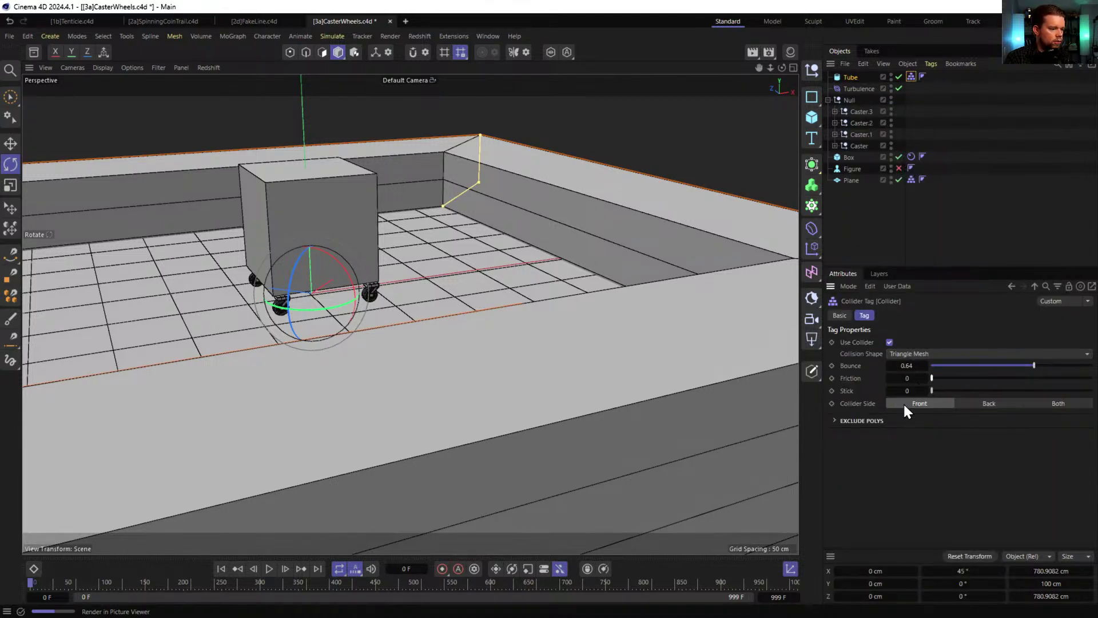
click(1052, 407)
click(714, 76)
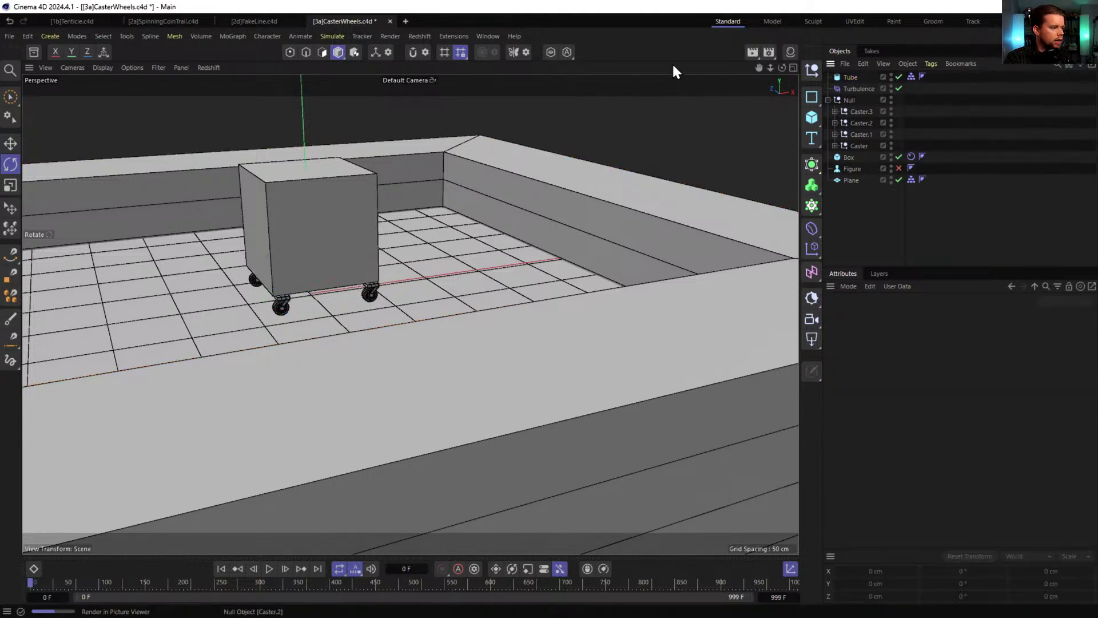
- Hide the tube in the viewport and save the scene
click(891, 75)
mouse_move(455, 273)
alt+mouse_down()
mouse_move(503, 254)
mouse_move(469, 273)
alt+mouse_up()
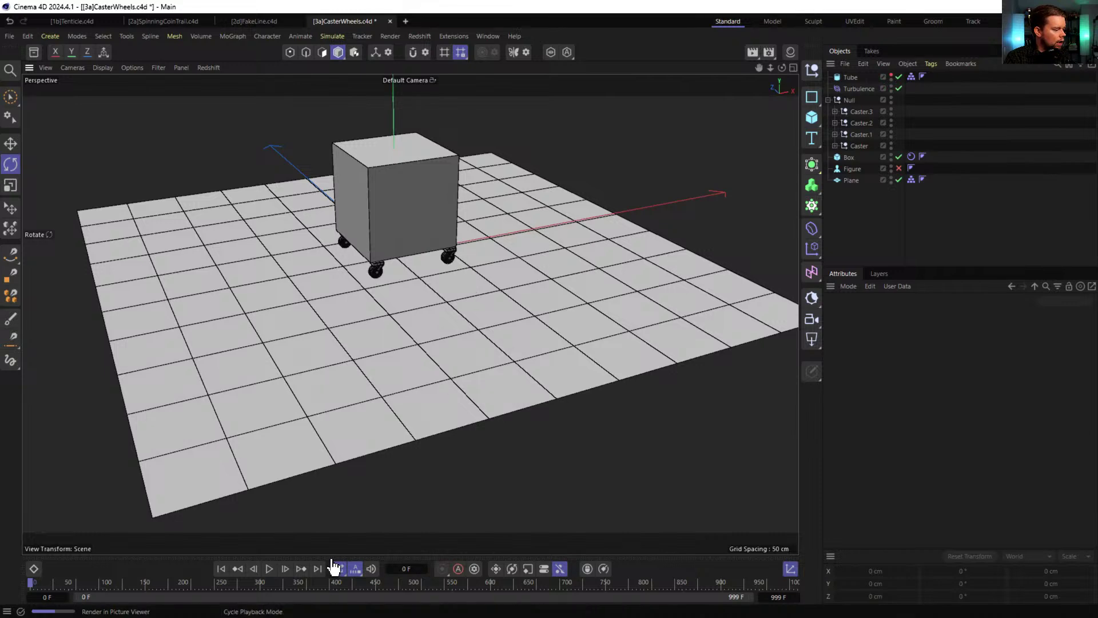
key(ctrl+s)
- Play the simulation and watch from several distances how the box rolls on its casters inside the hidden walls
click(267, 568)
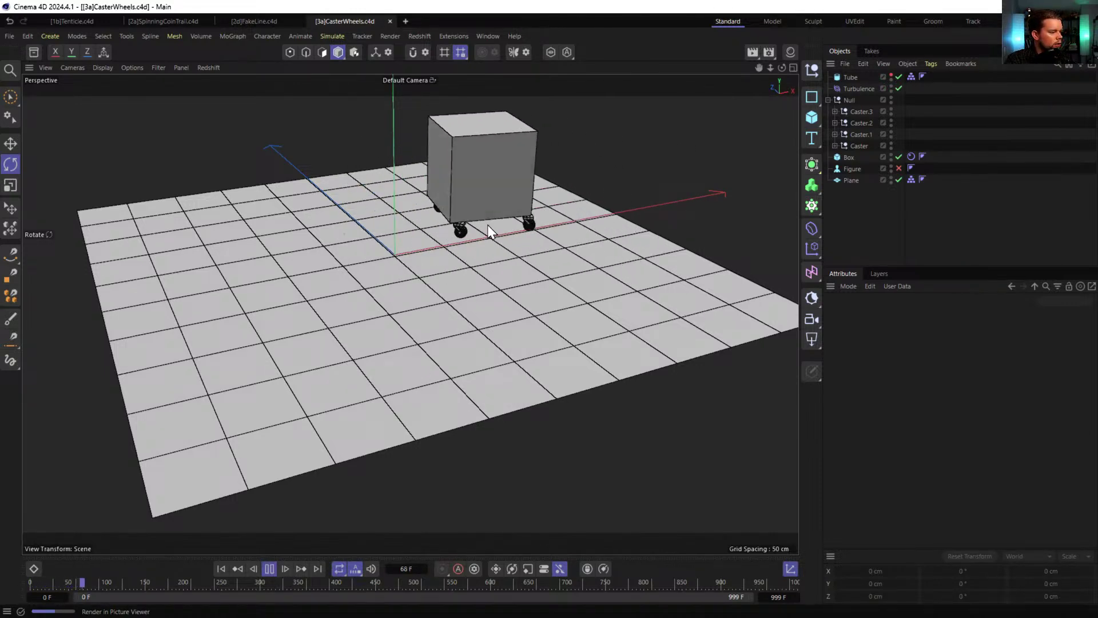
scroll(492, 231, up, 5)
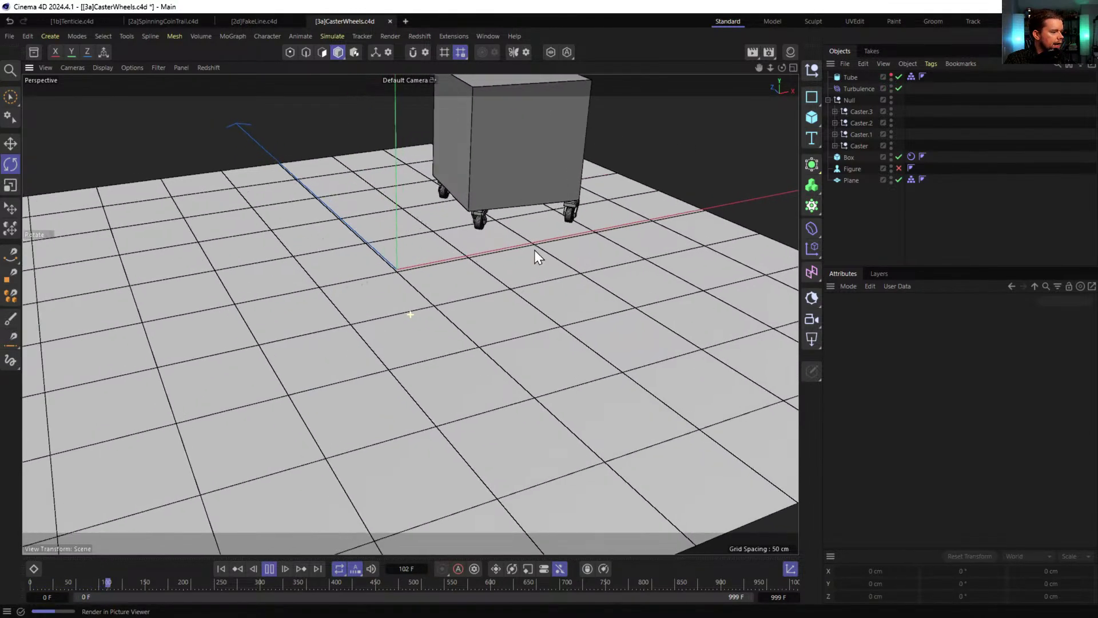
alt+drag(606, 325, 227, 290)
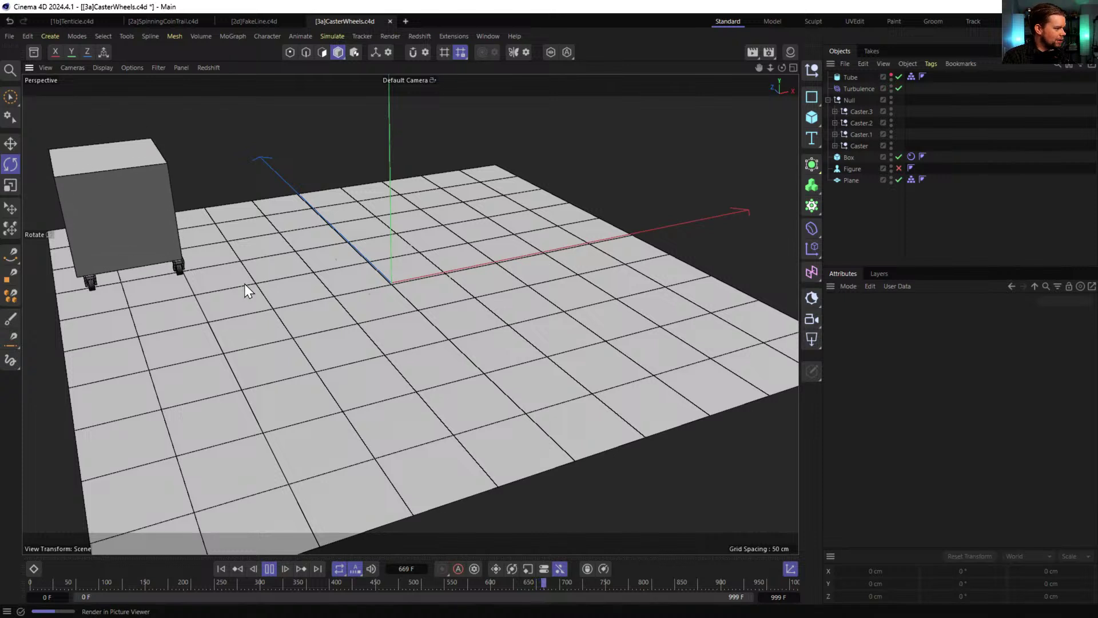
alt+middle_drag(441, 411, 409, 334)
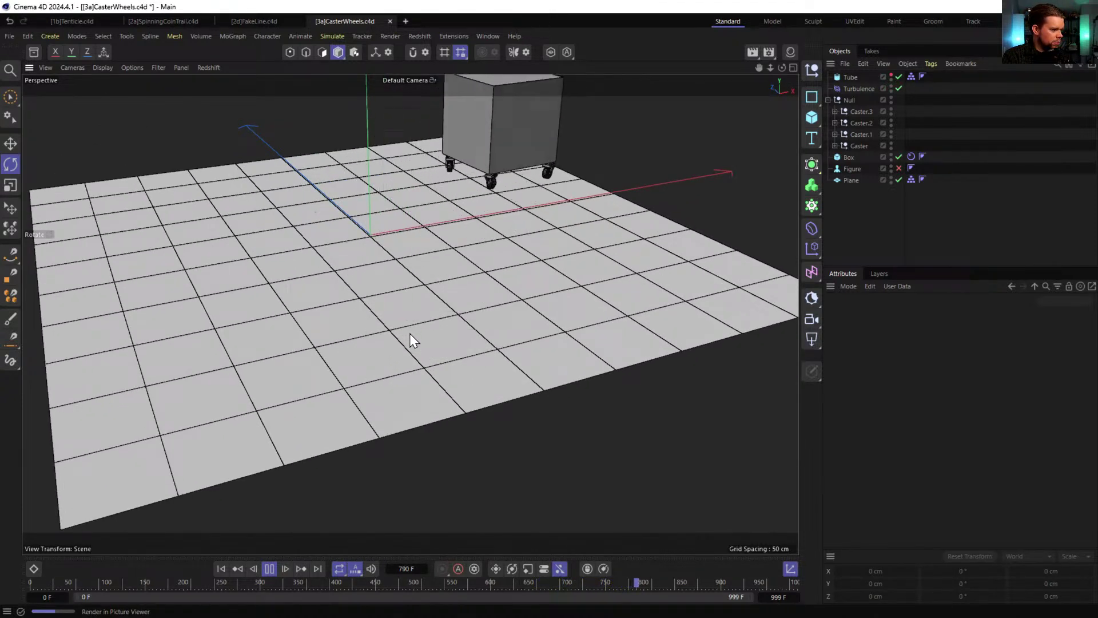
scroll(465, 166, up, 10)
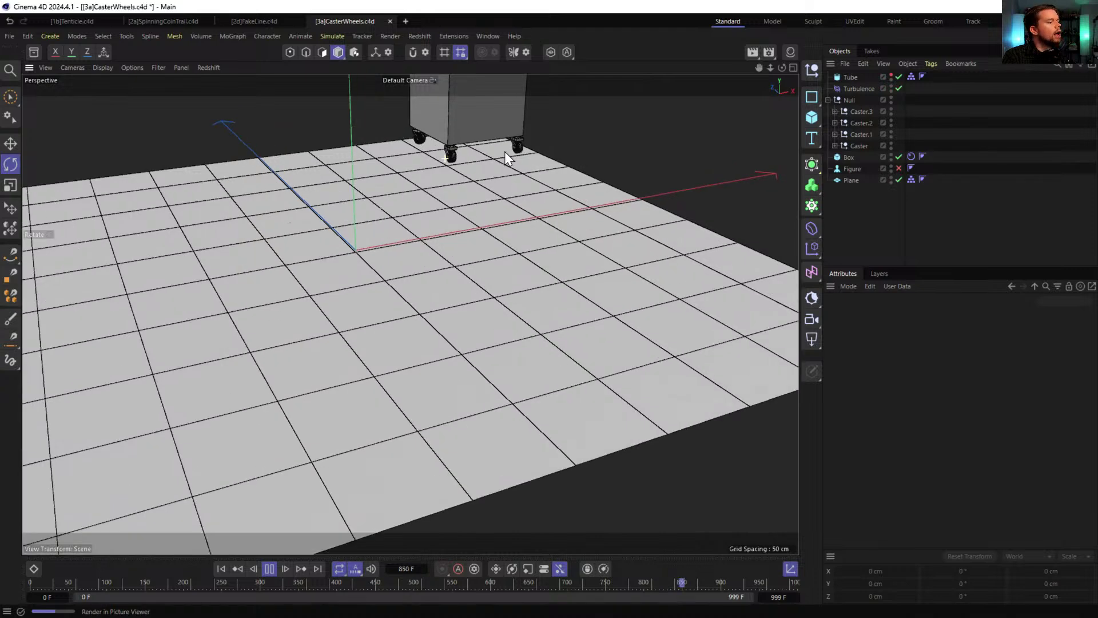
scroll(495, 198, down, 8)
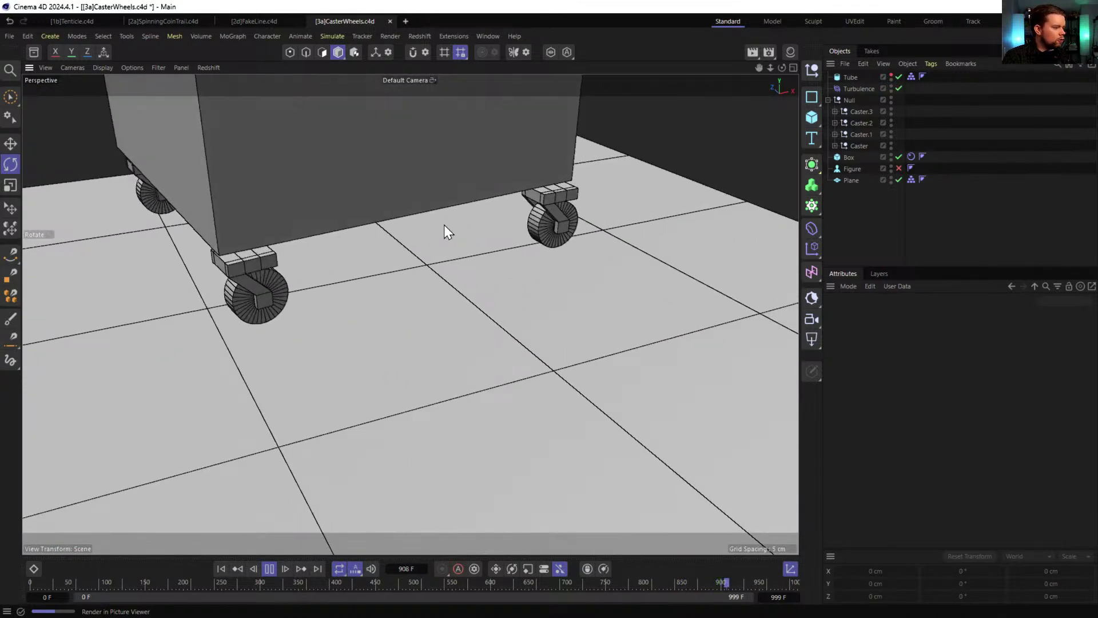
scroll(527, 232, down, 10)
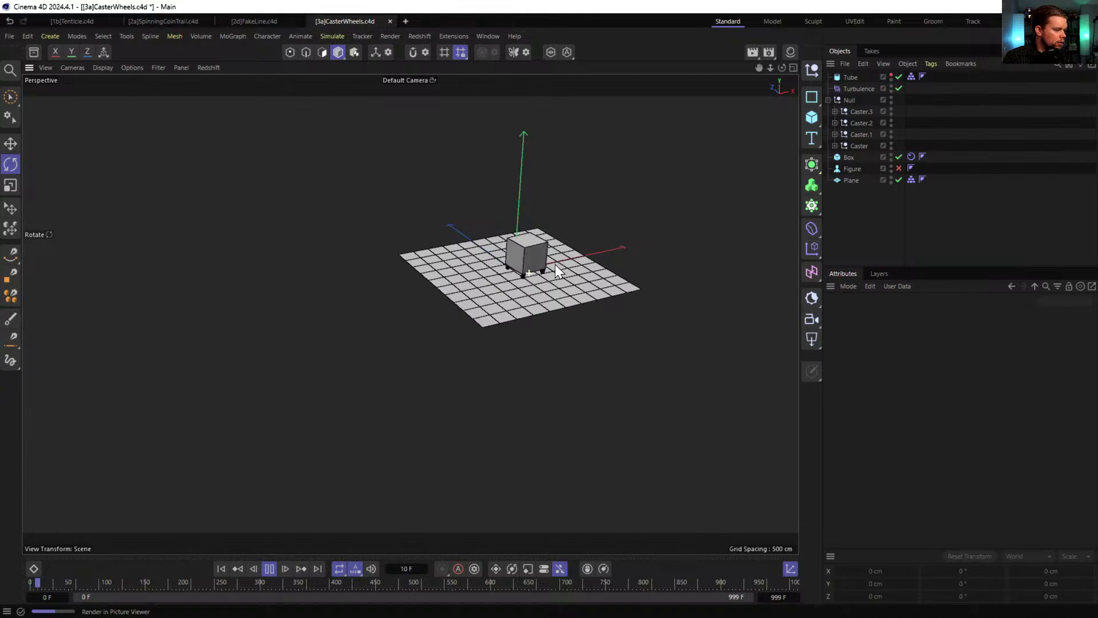
scroll(540, 269, up, 10)
scroll(510, 256, up, 5)
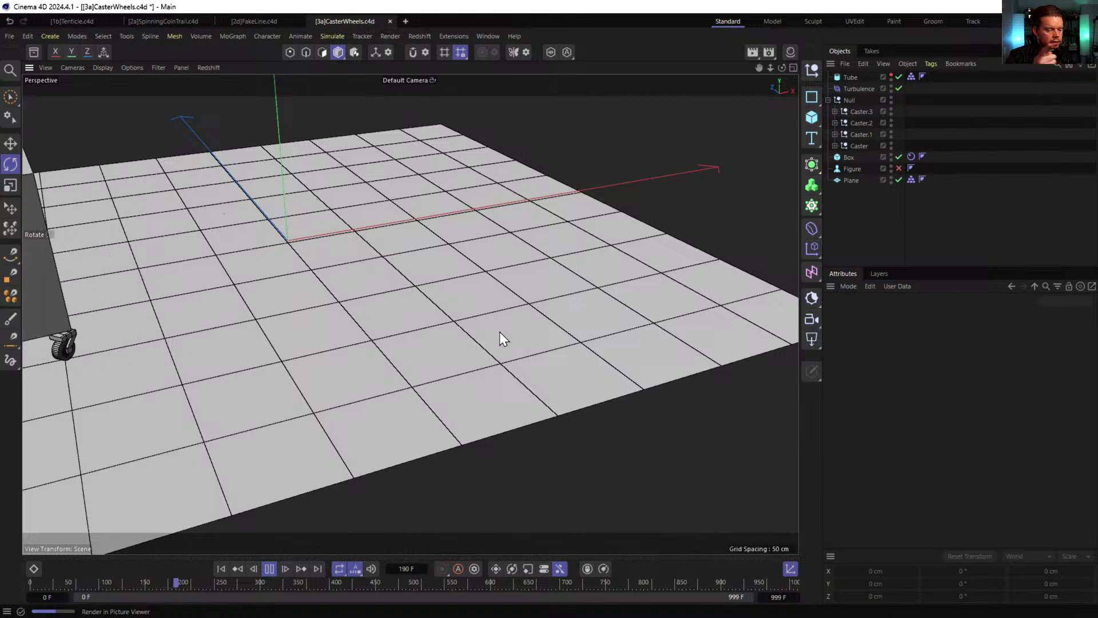
scroll(468, 295, down, 4)
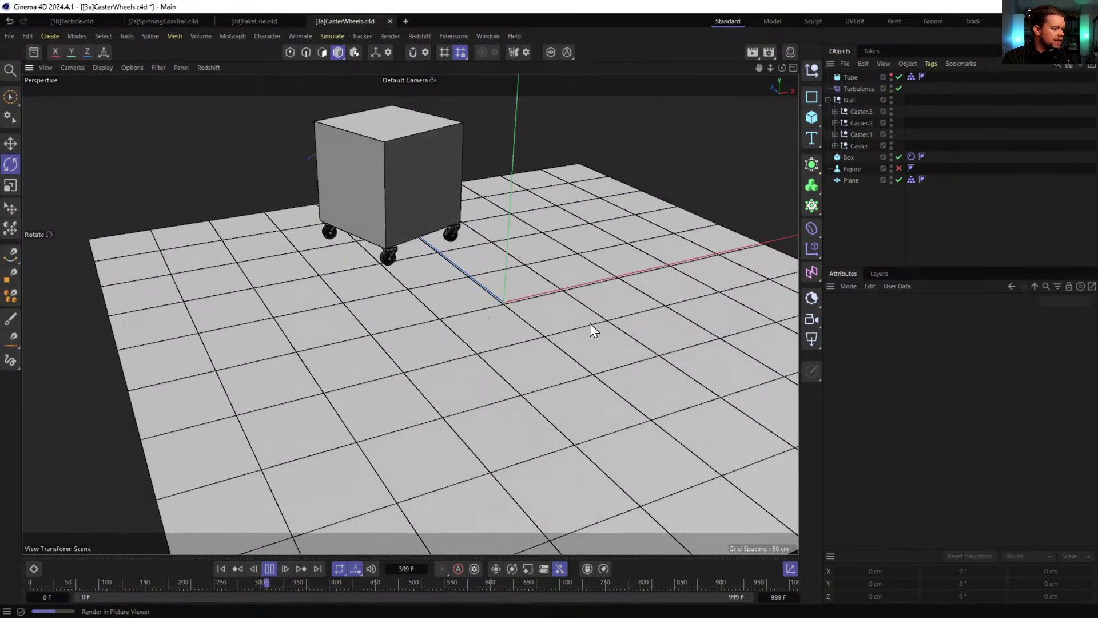
- Stop the simulation, return to the first frame and disable the Turbulence force
alt+drag(589, 324, 414, 302)
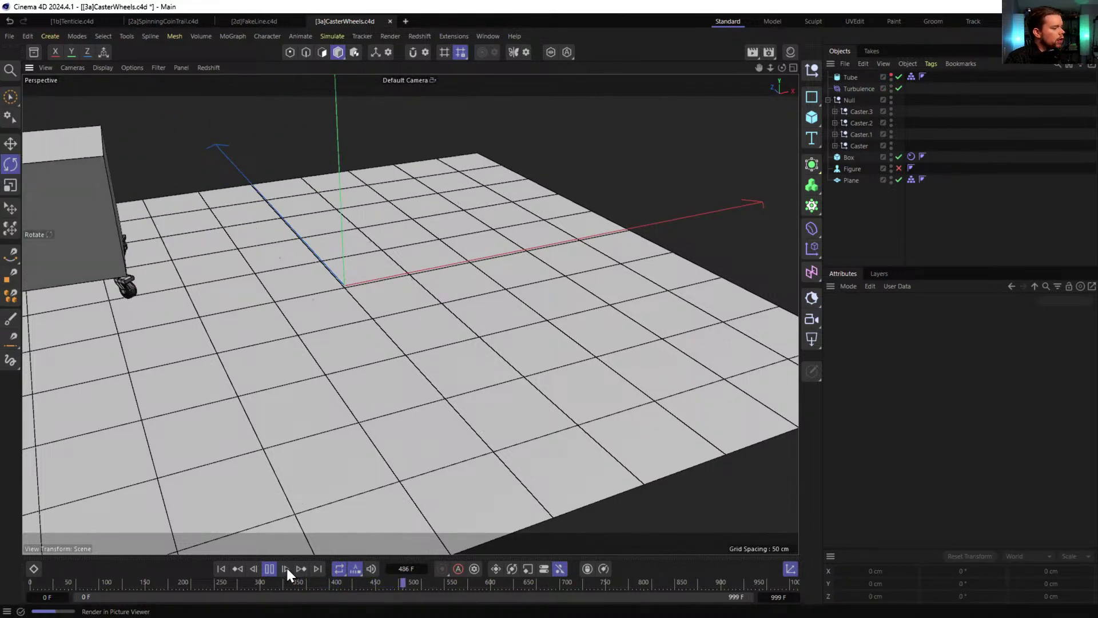
click(270, 566)
click(224, 570)
click(898, 88)
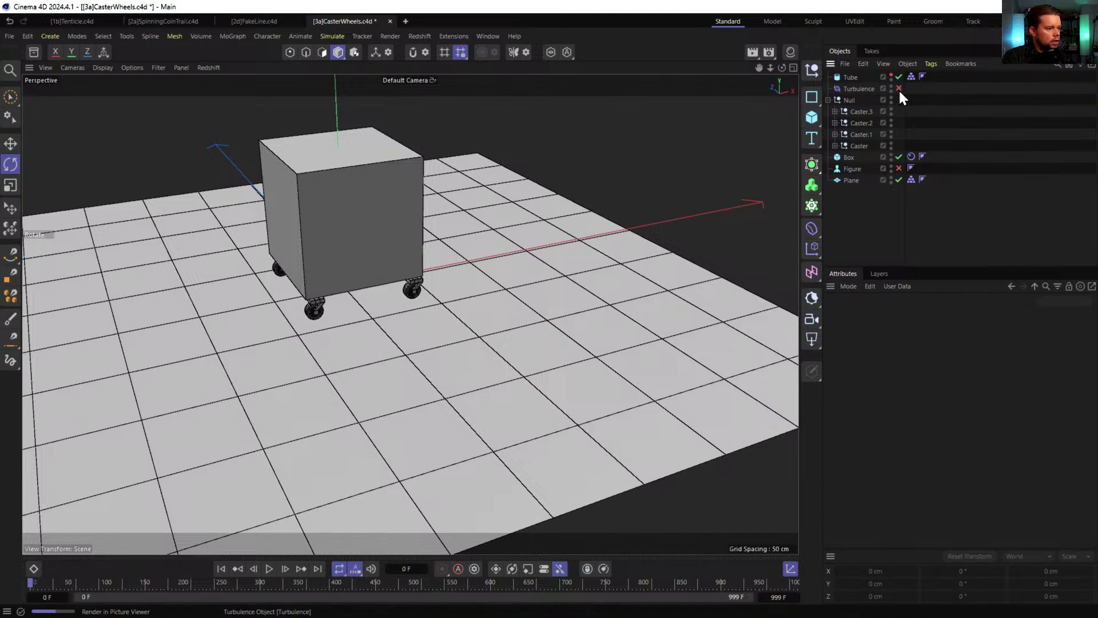
- Add a Vibrate tag to the plane with rotation enabled, amplitude 30°, 0°, 30° and frequency 0.25
click(852, 180)
right_click(852, 180)
mouse_move(932, 105)
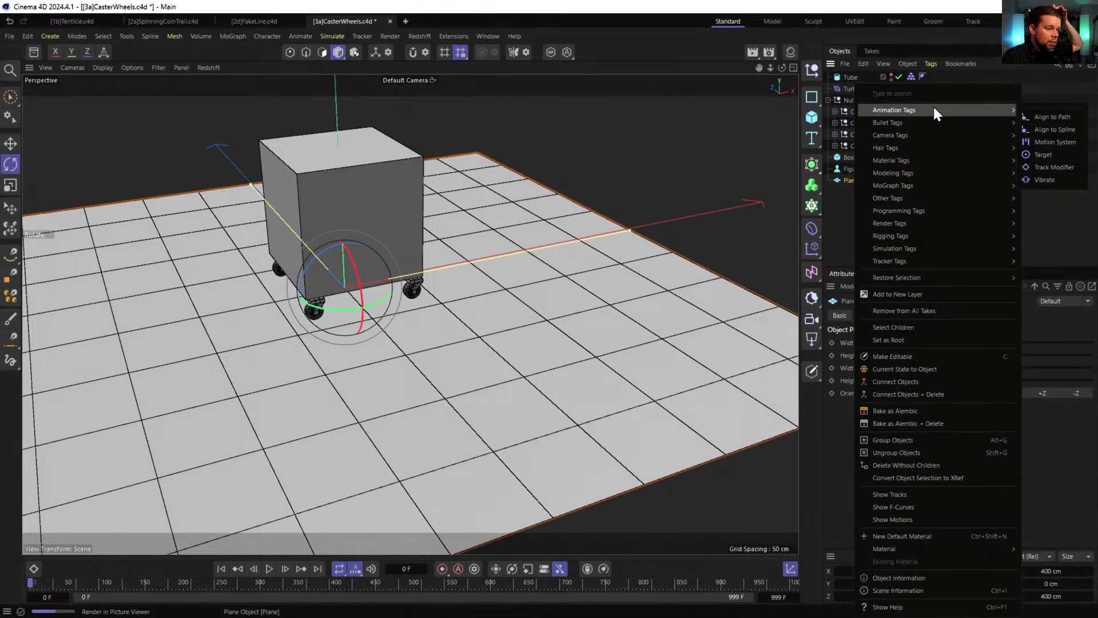
click(1054, 180)
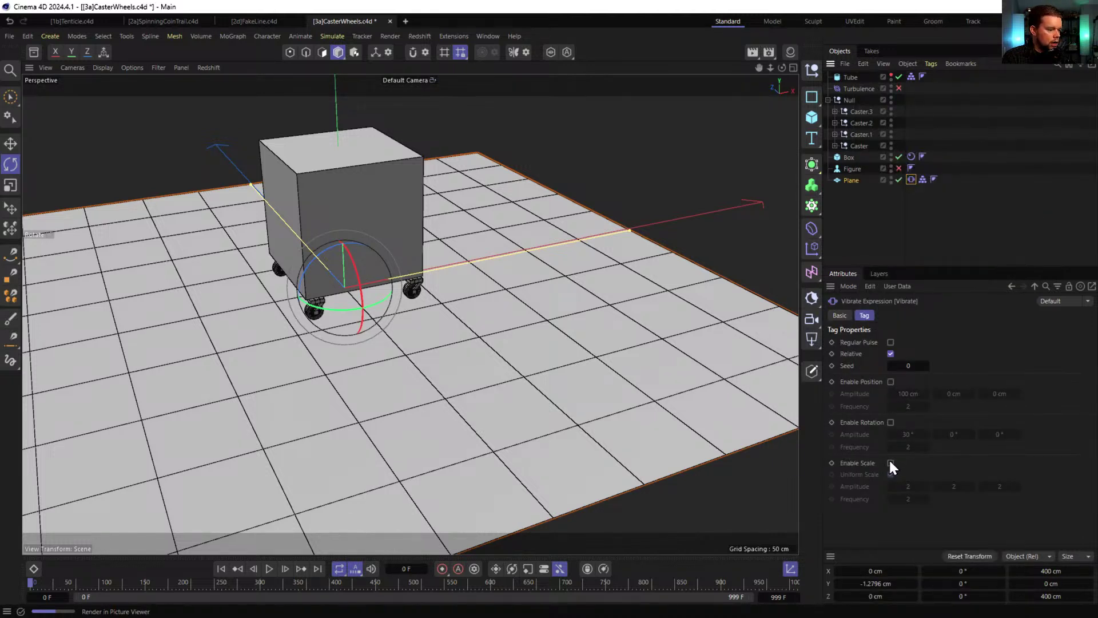
click(891, 422)
click(912, 446)
text(0.25)
click(921, 435)
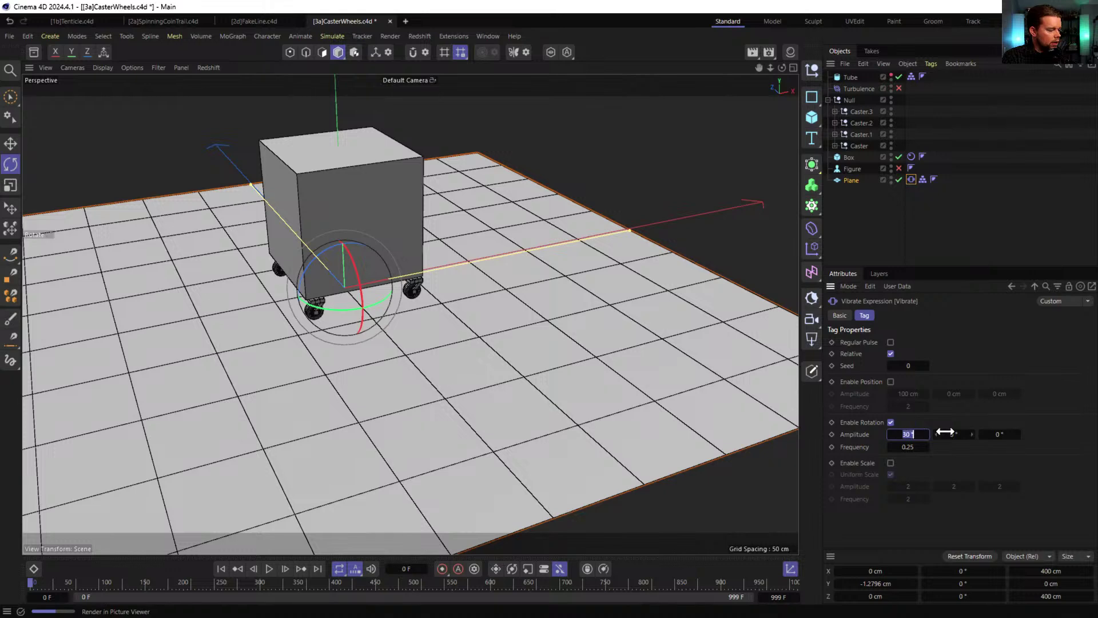
- Play the simulation, set the vibration's middle rotation amplitude to 30° while it runs, and rewind to the start
click(270, 567)
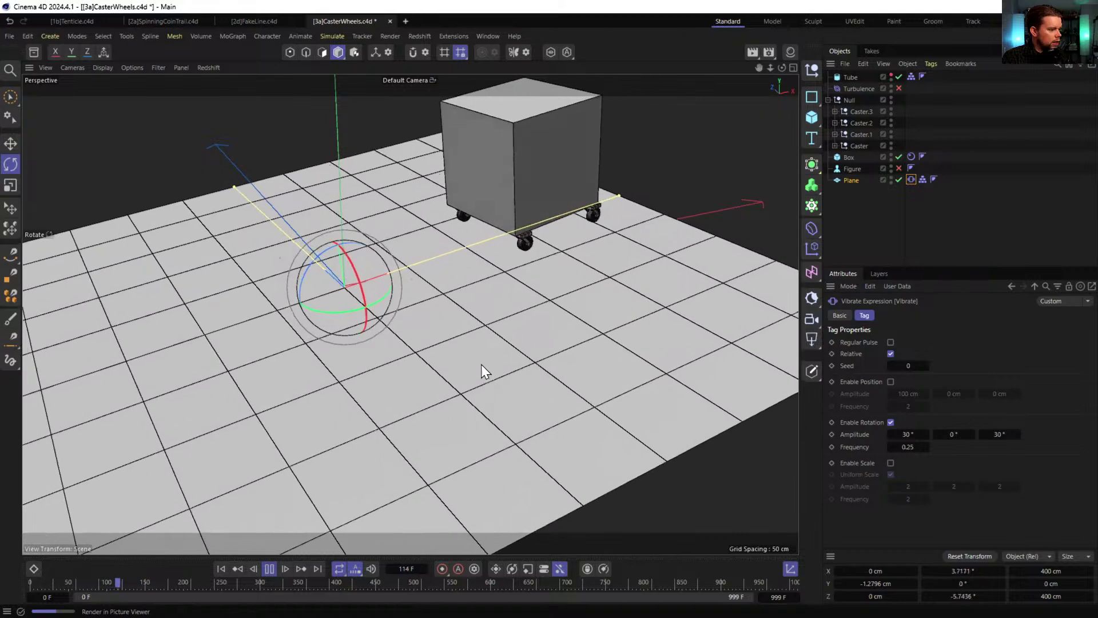
scroll(515, 312, down, 5)
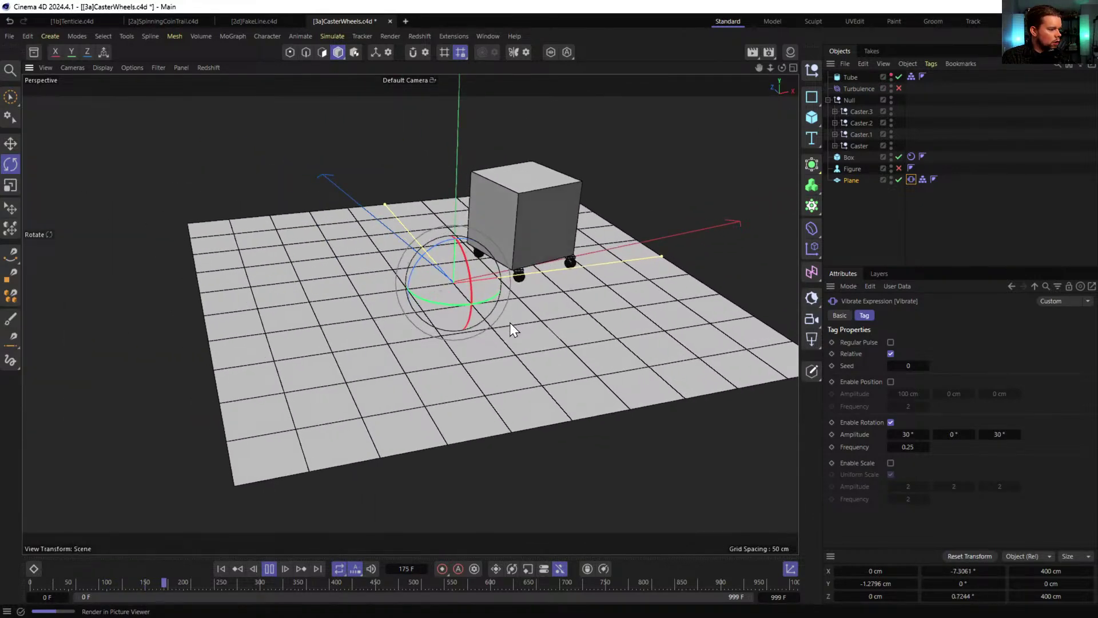
click(953, 435)
text(30)
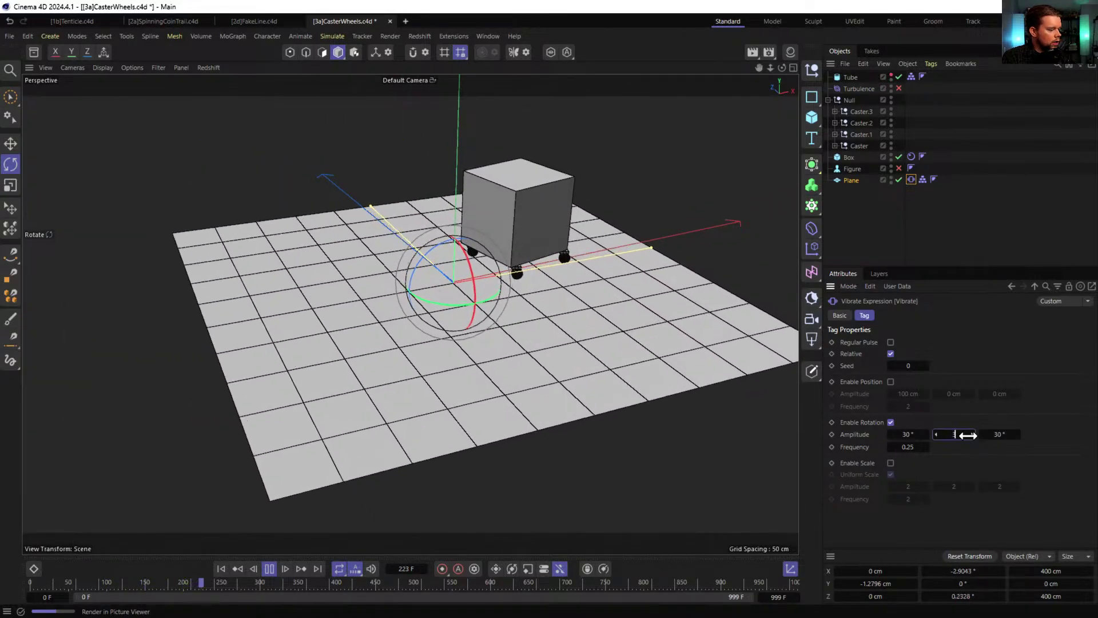
key(Return)
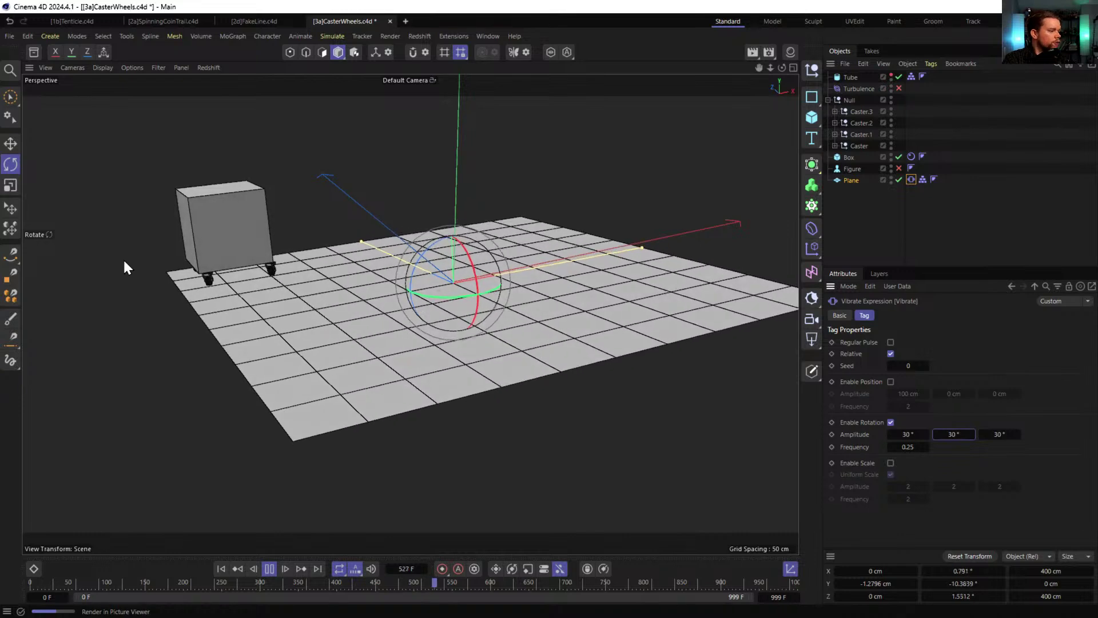
scroll(286, 276, up, 10)
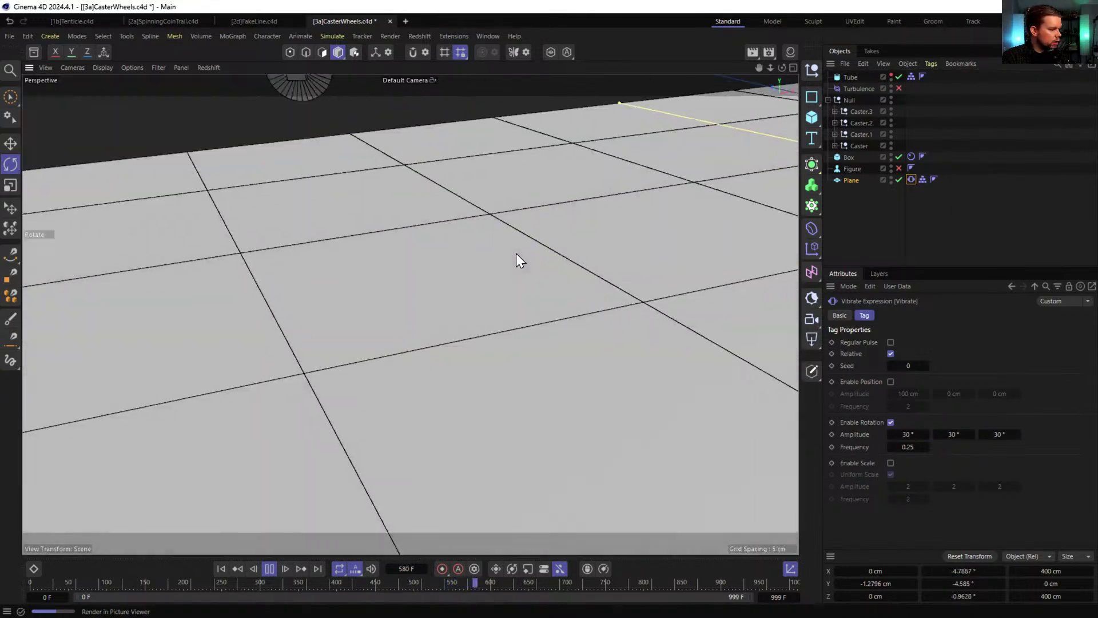
scroll(466, 283, down, 10)
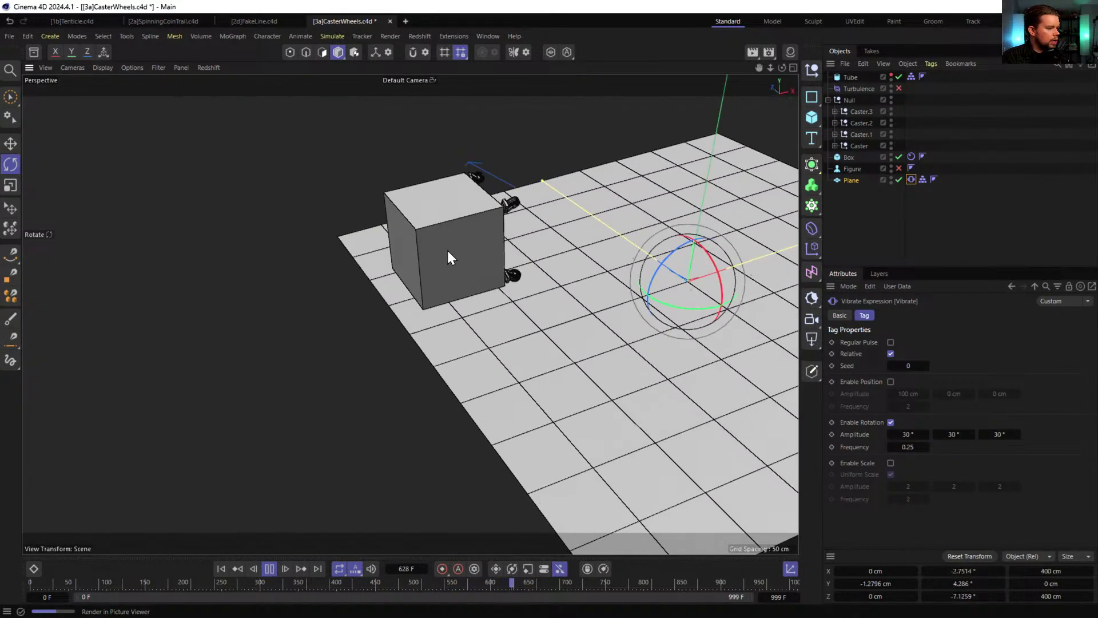
click(222, 569)
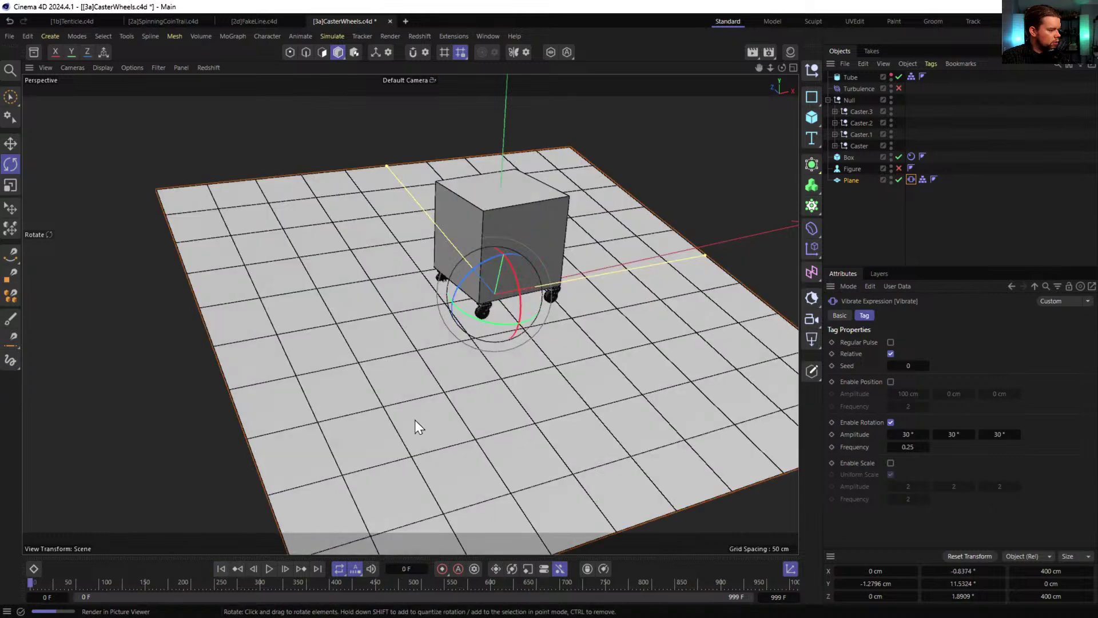
- Unhide the tube to reduce its inner radius to about 237 cm and raise its height to about 172 cm, keeping it hidden in the end
click(891, 75)
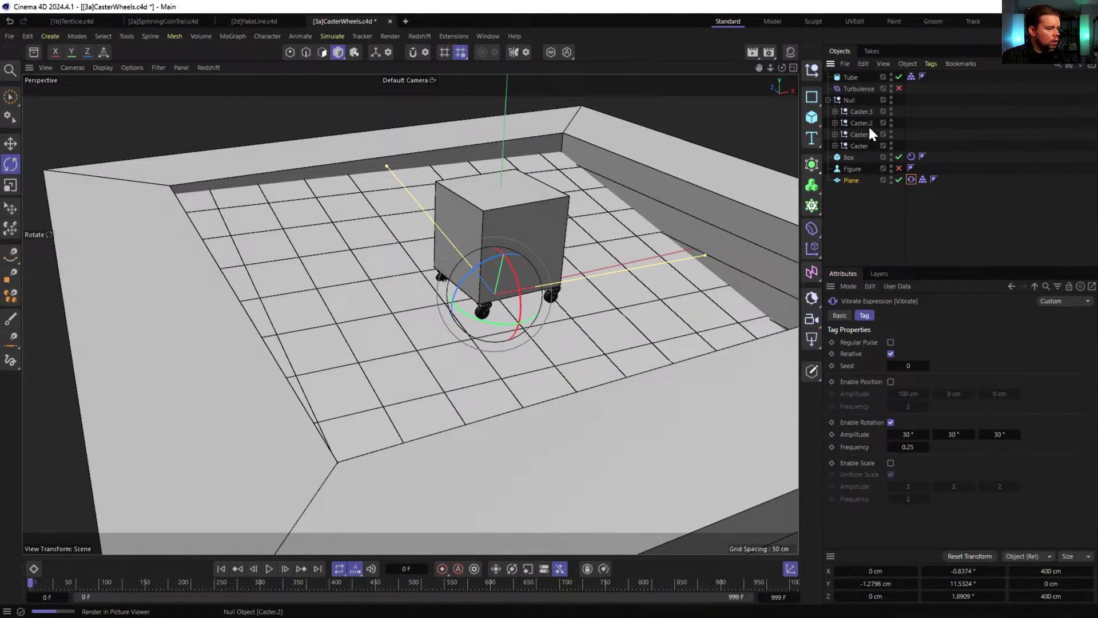
drag(702, 255, 683, 259)
click(853, 76)
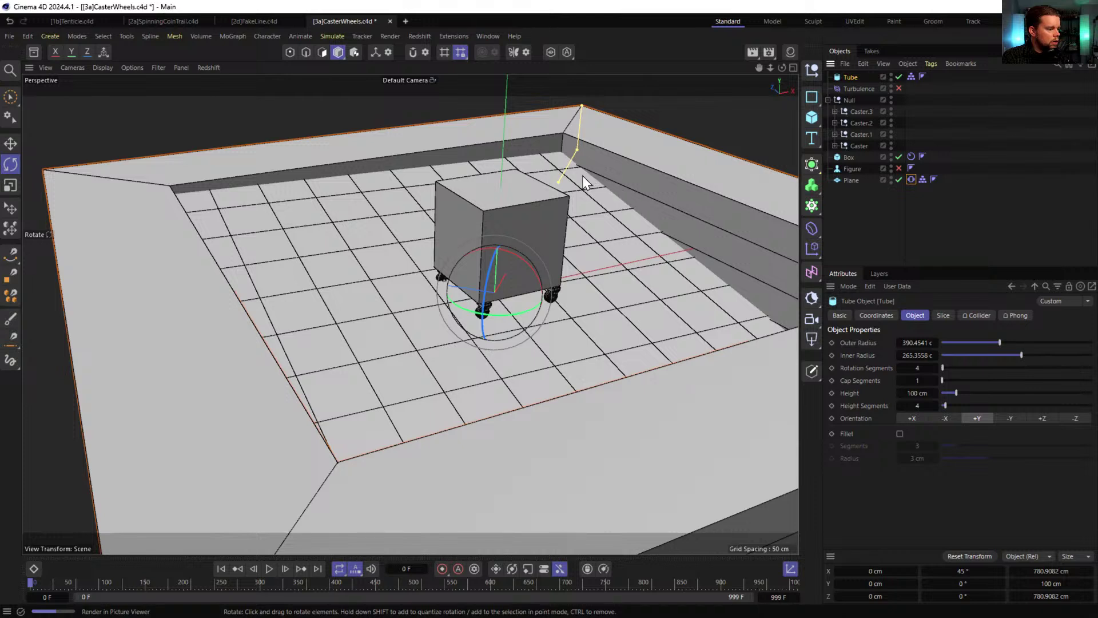
drag(558, 184, 554, 190)
drag(584, 105, 583, 77)
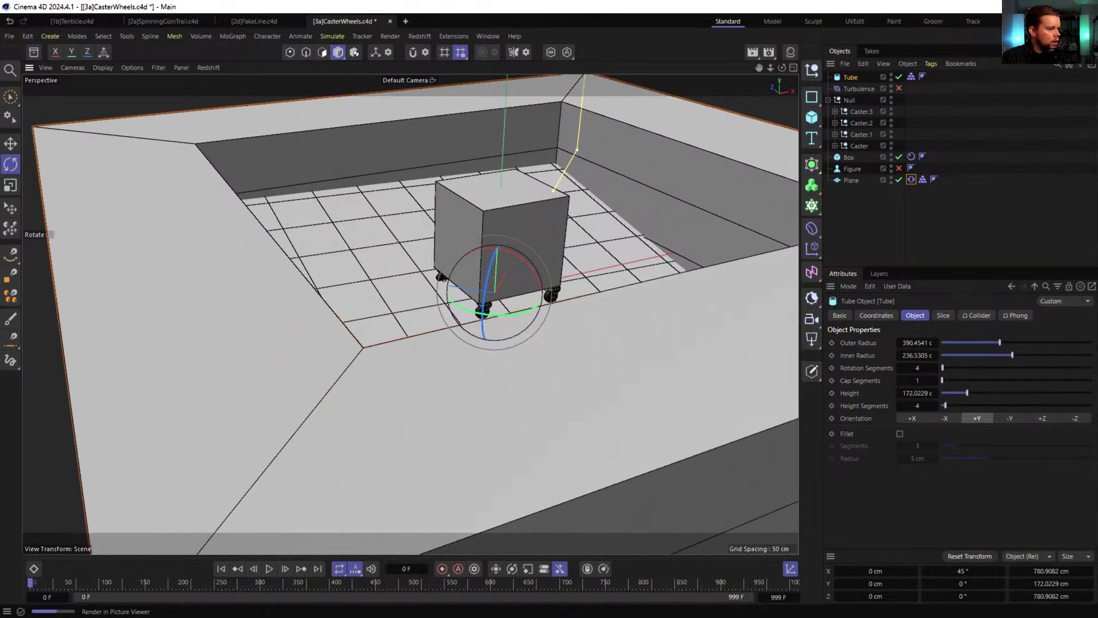
click(892, 76)
click(733, 137)
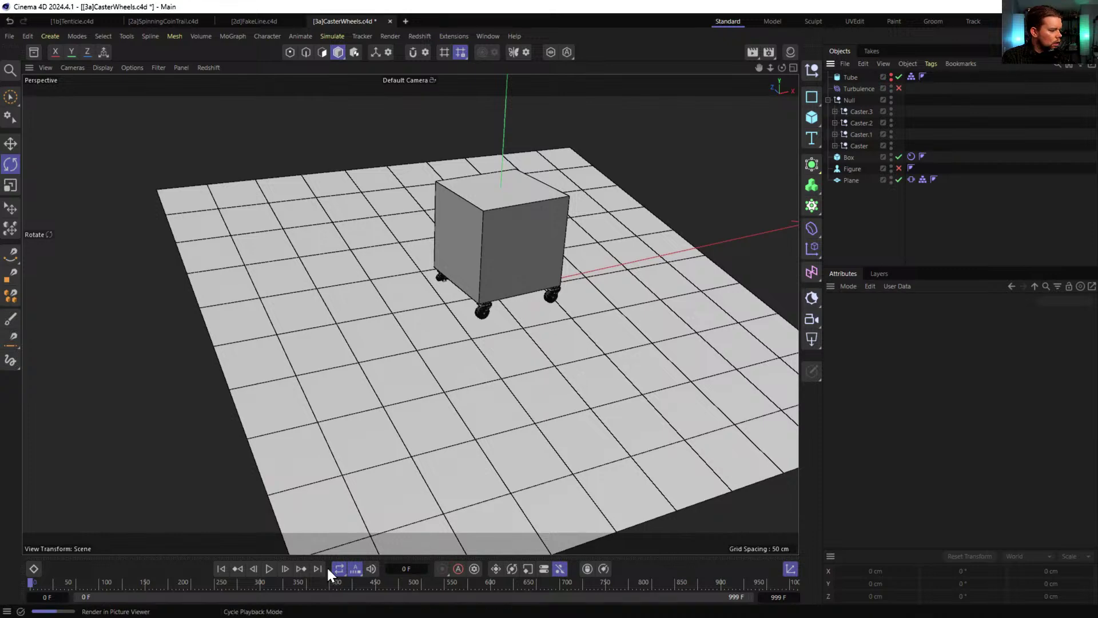
- Play the simulation from the first frame to check how the box starts off, and rewind it
click(269, 568)
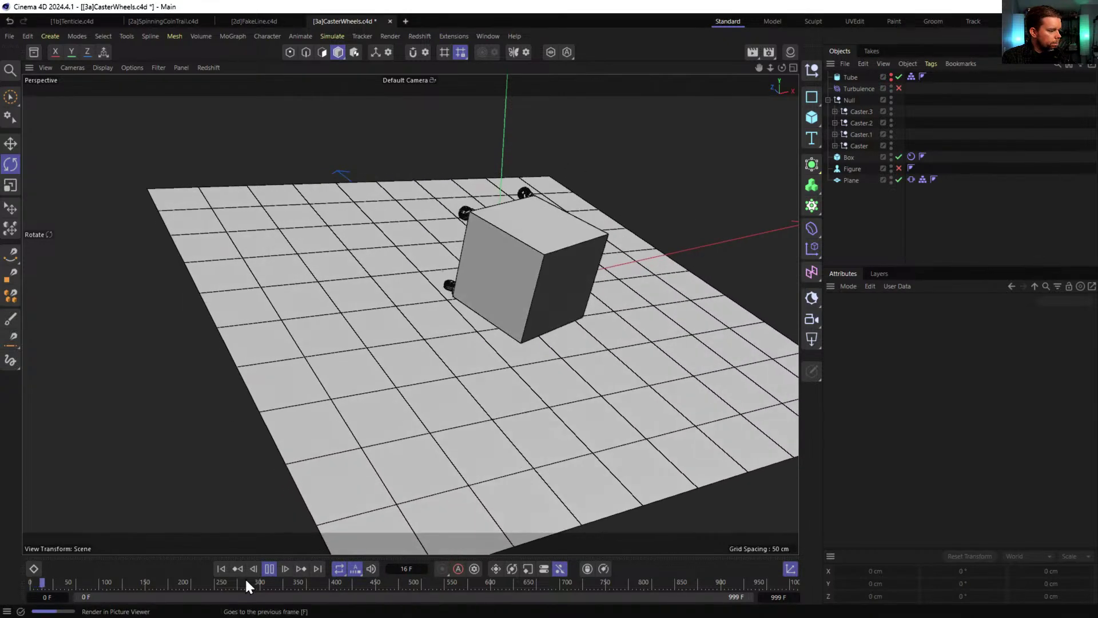
click(222, 569)
click(271, 569)
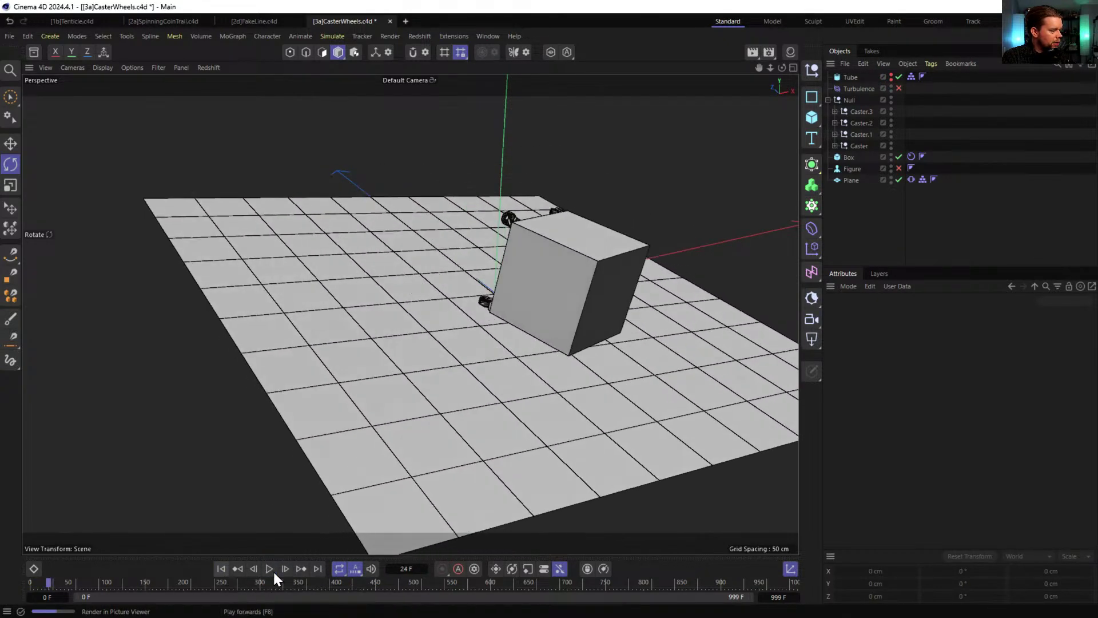
click(221, 569)
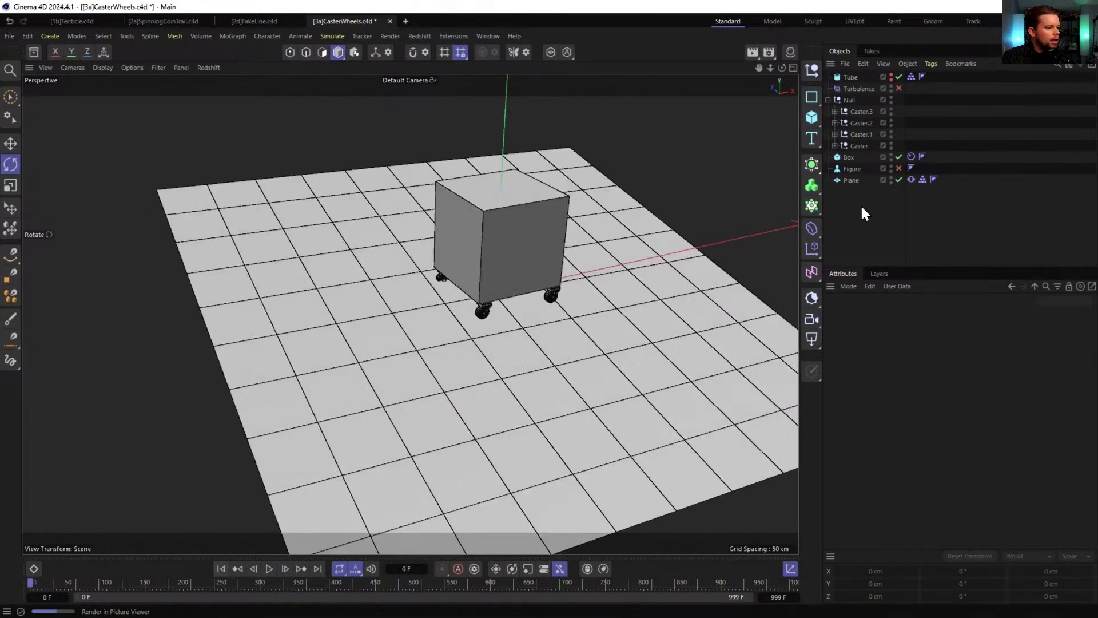
- Lower the plane to about -9.2 cm in Y, test the simulation and return to the first frame
click(911, 180)
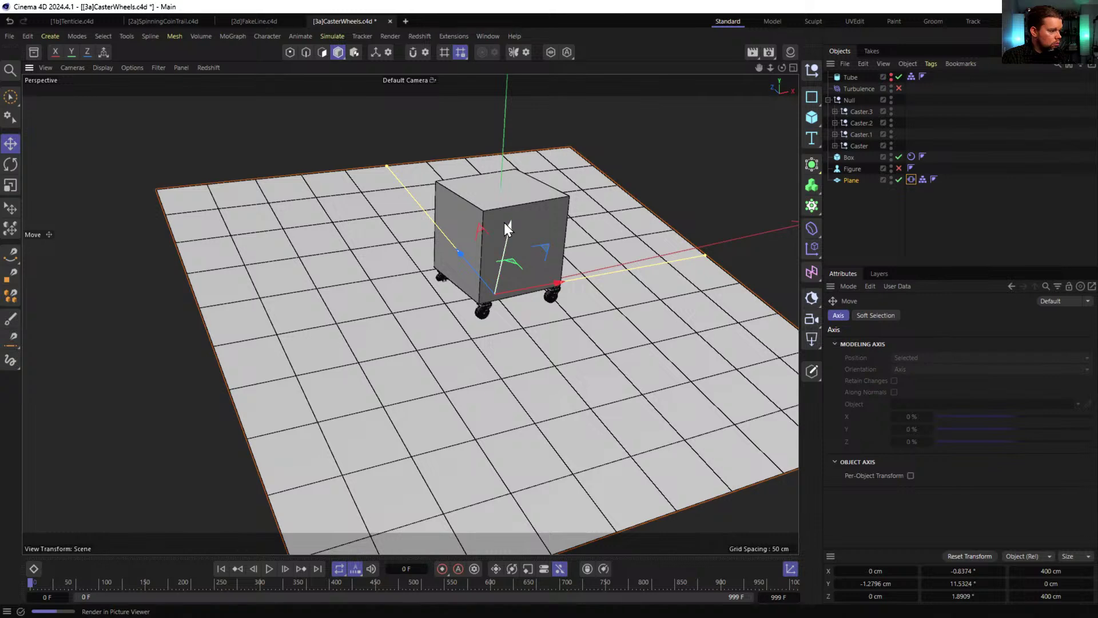
drag(503, 228, 499, 239)
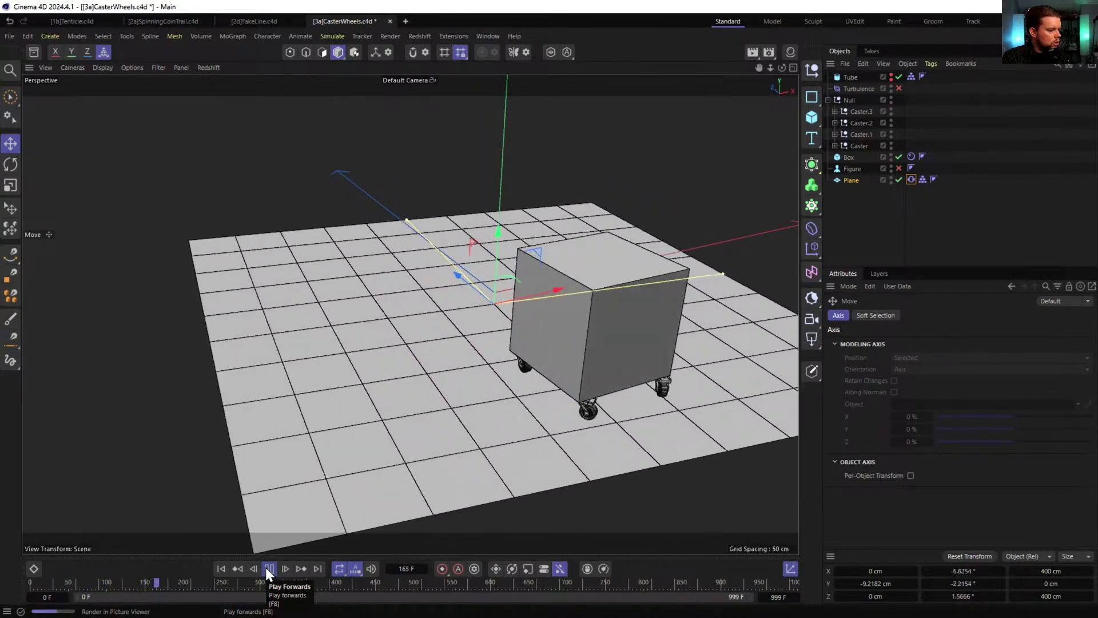
click(269, 568)
click(220, 568)
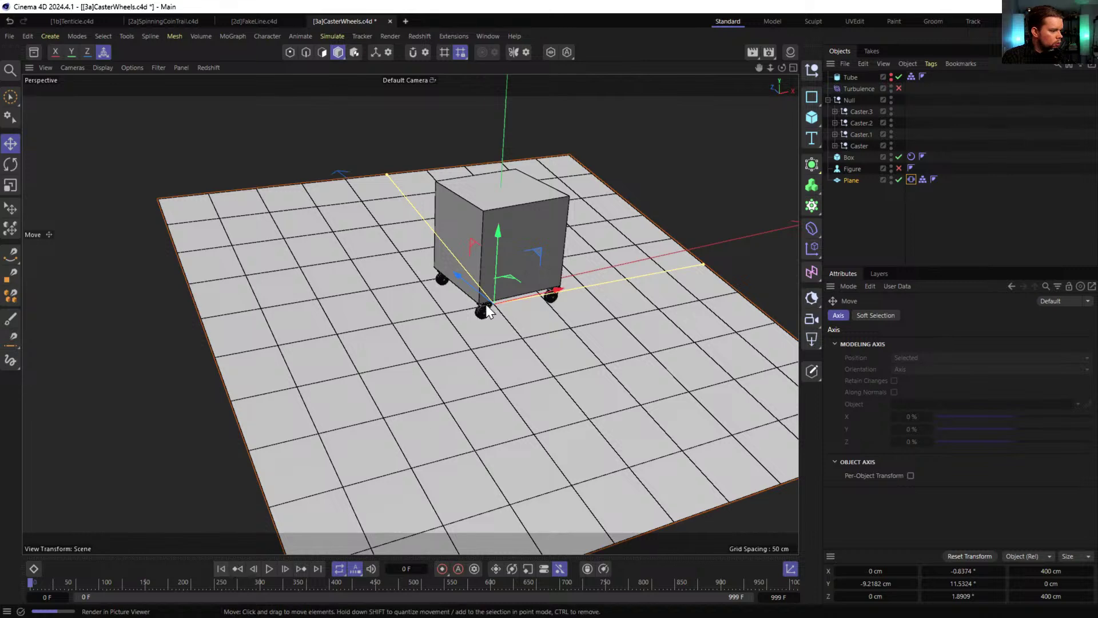
- Show the material manager and change the renderer to Standard in the render settings
scroll(480, 318, up, 10)
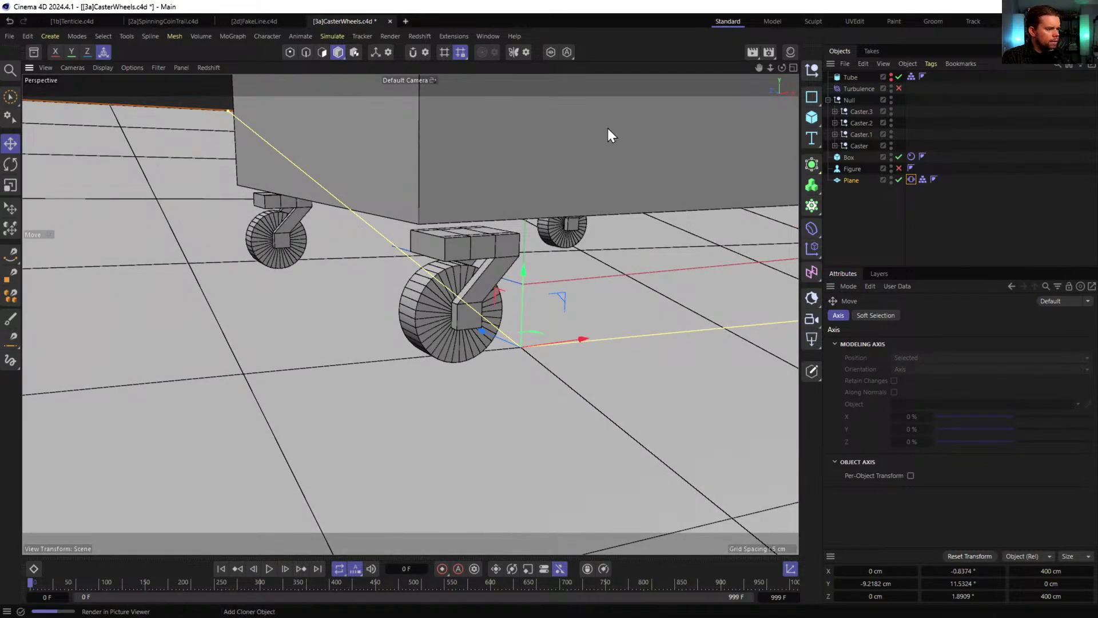
click(791, 53)
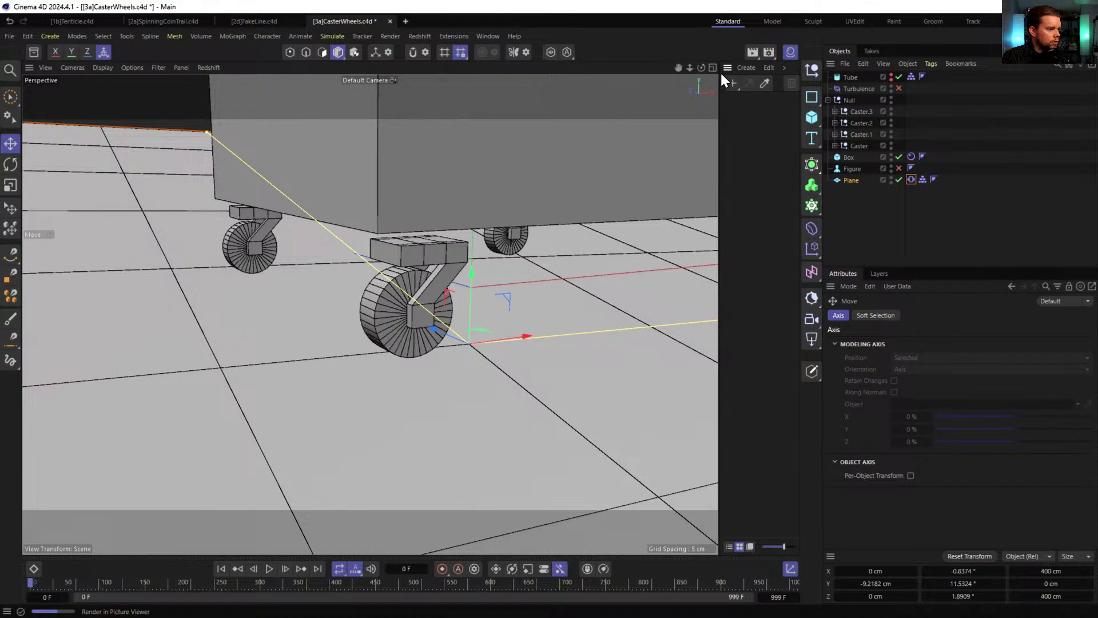
key(ctrl+b)
drag(811, 85, 488, 102)
click(464, 130)
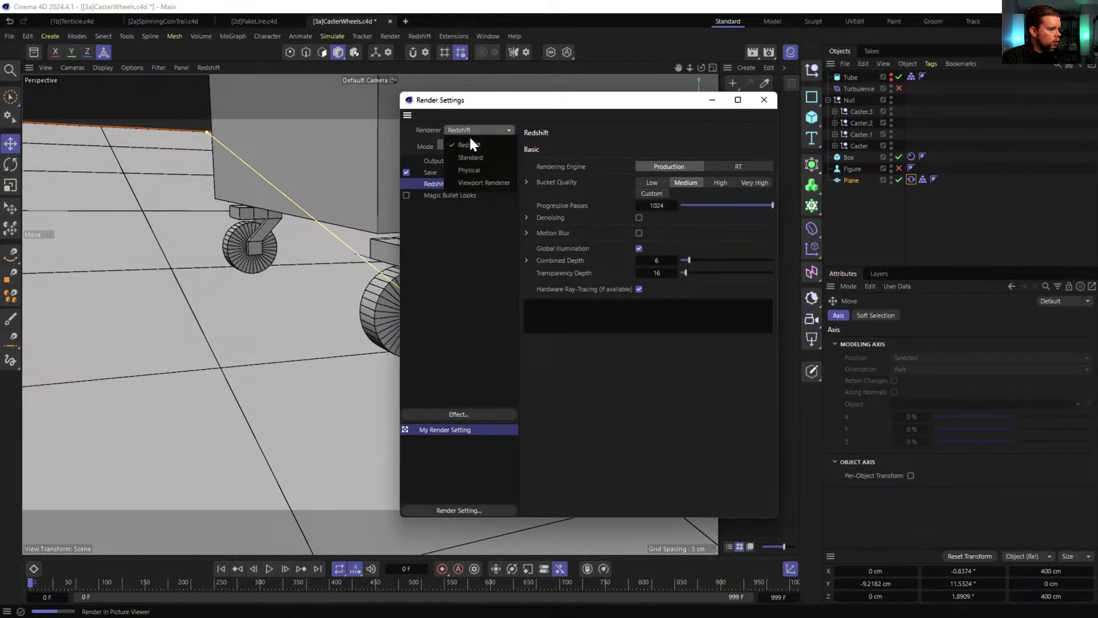
click(490, 158)
- Create a new standard material and set the renderer back to Redshift
drag(644, 105, 525, 117)
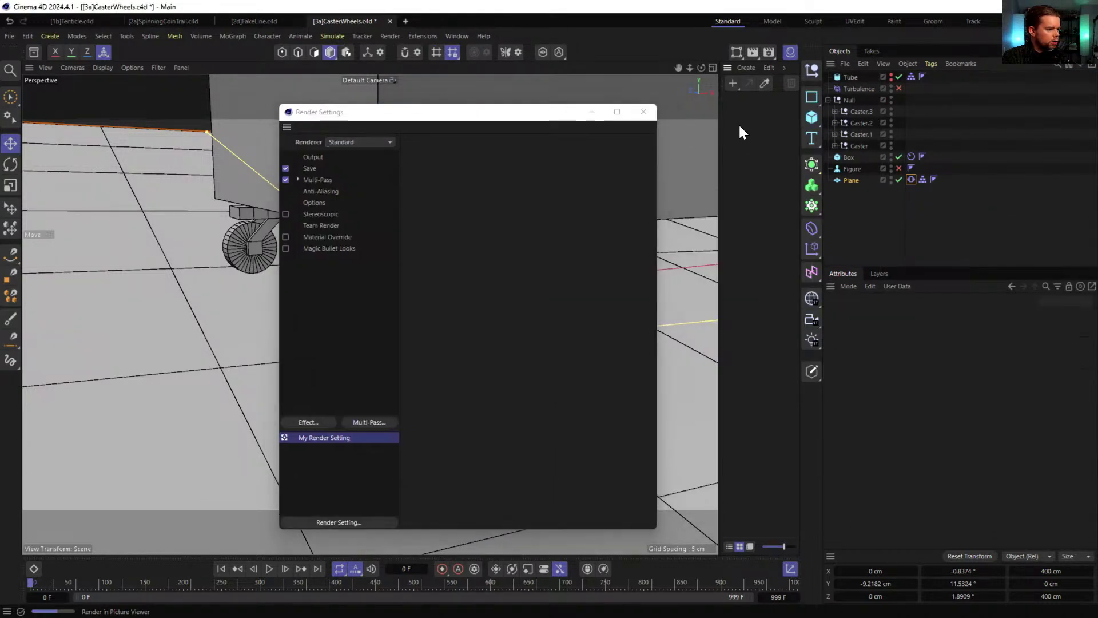
click(363, 142)
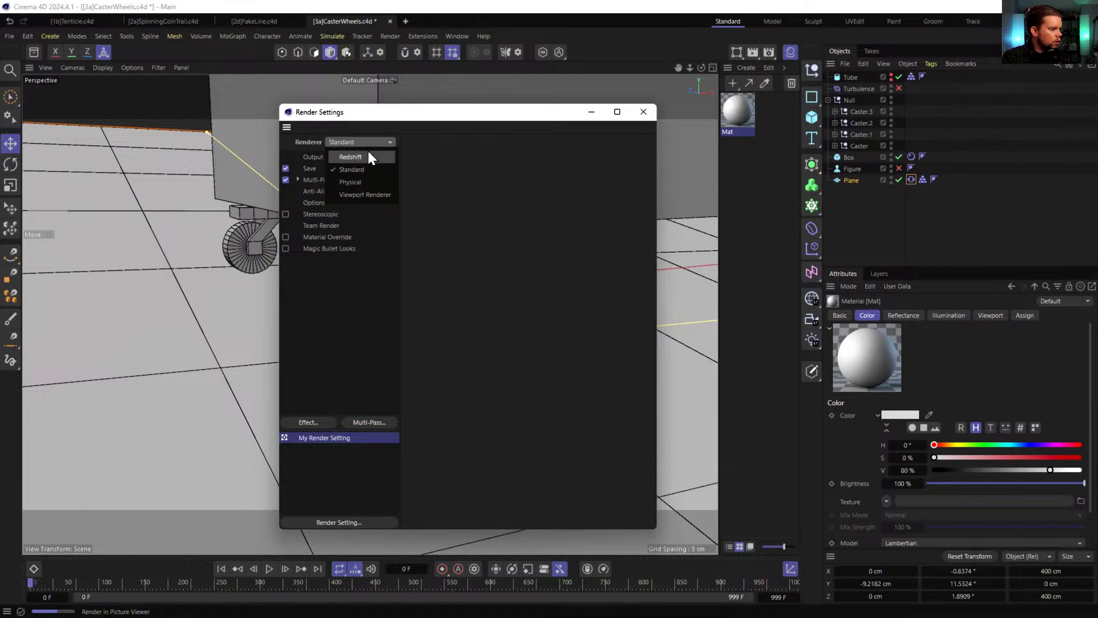
click(368, 156)
- Load a Checkerboard surface shader as the texture of the new material's color channel
double_click(746, 108)
click(743, 230)
click(857, 228)
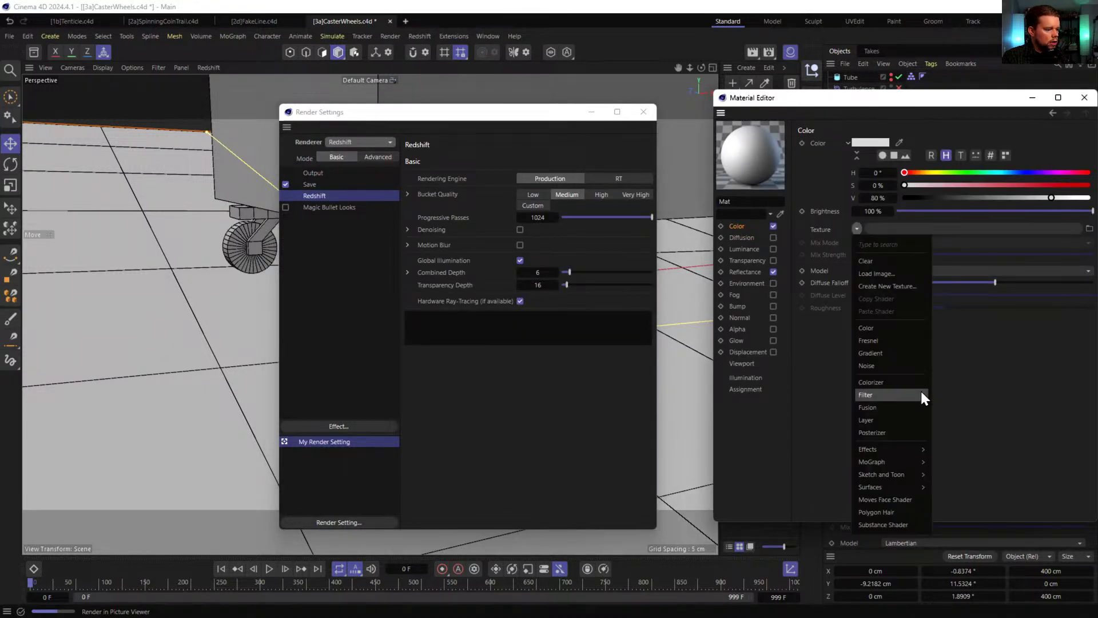
mouse_move(856, 476)
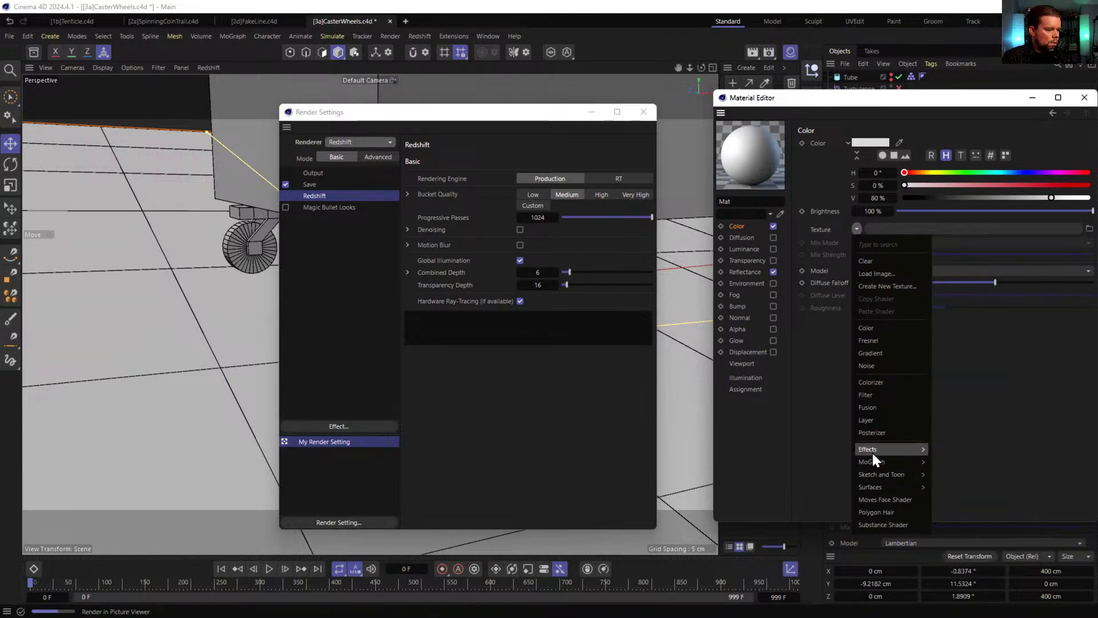
mouse_move(873, 455)
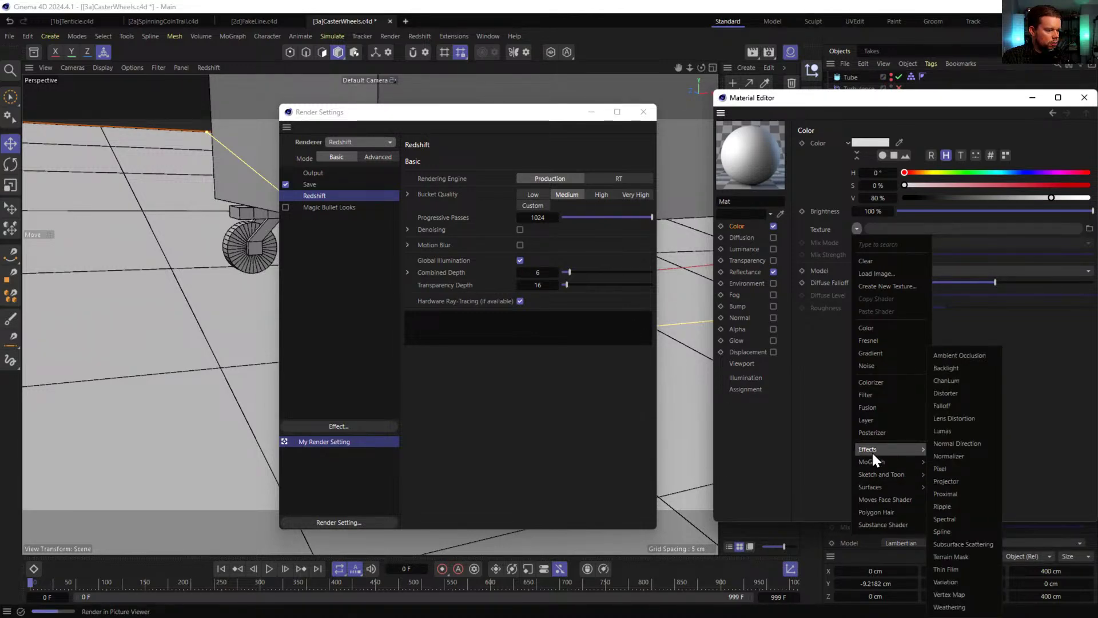
mouse_move(883, 488)
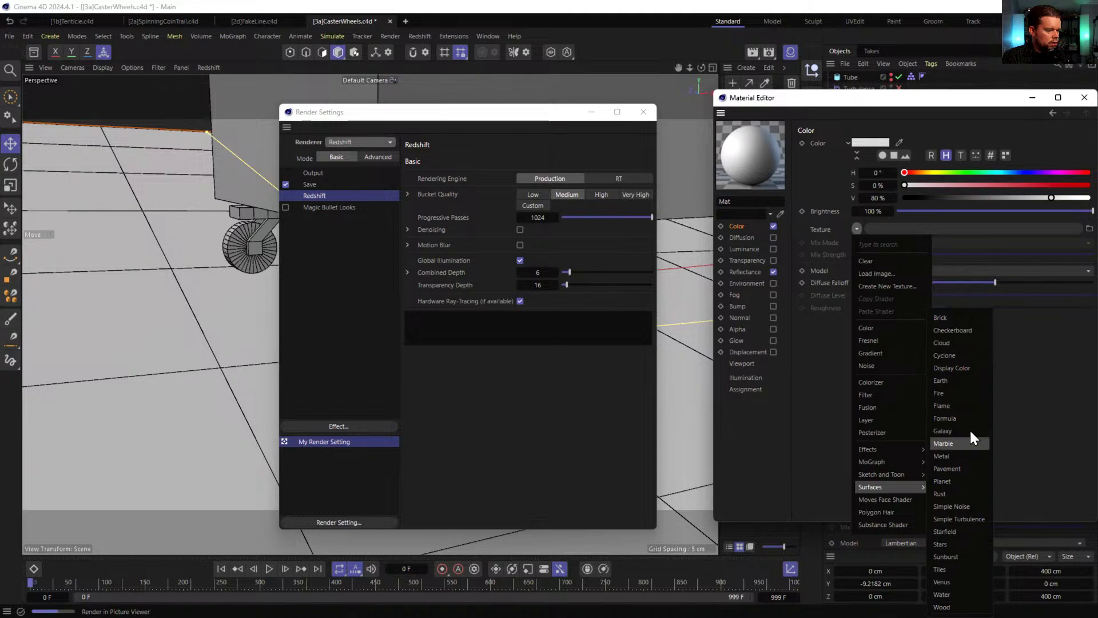
click(963, 332)
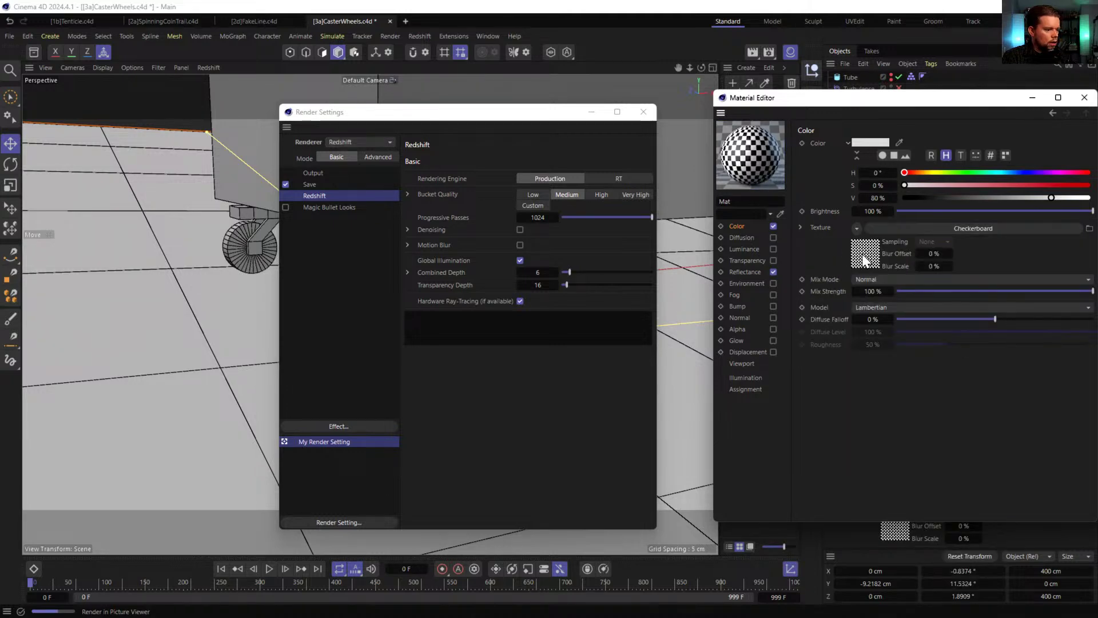
- Set the checkerboard shader's U and V frequency to 1
click(856, 247)
text(1)
key(Tab)
text(1)
key(Return)
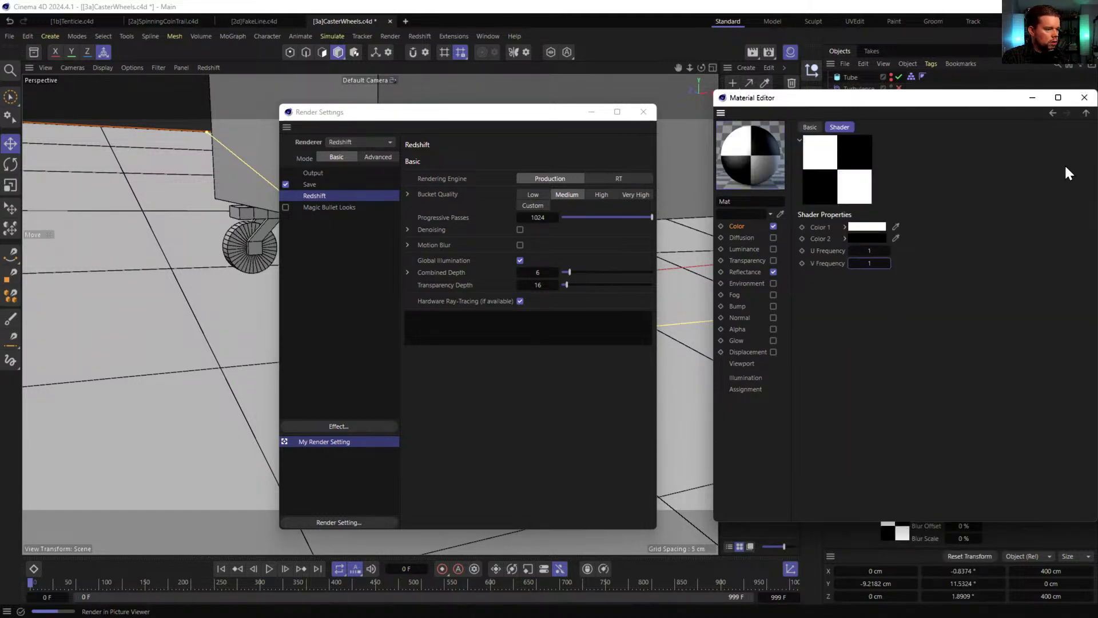
- Close the material editor and render settings and assign the checkerboard material to the Null holding the casters
click(1087, 98)
click(644, 112)
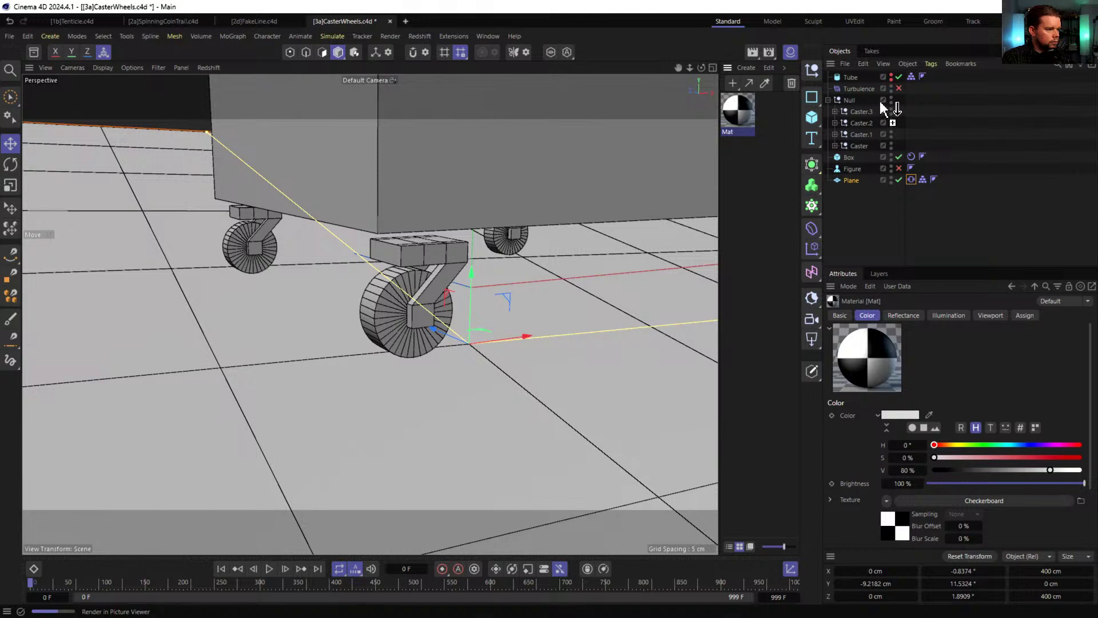
drag(866, 116, 910, 99)
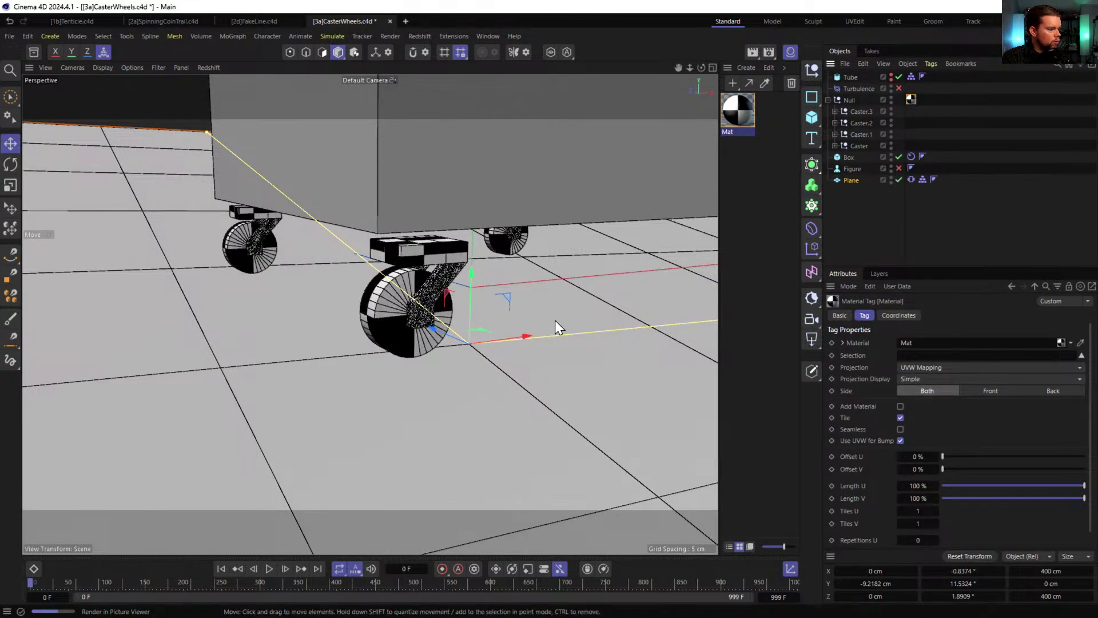
- Play the simulation and examine the checkerboard casters rolling under the box, up close and from farther away
click(272, 569)
scroll(524, 358, down, 10)
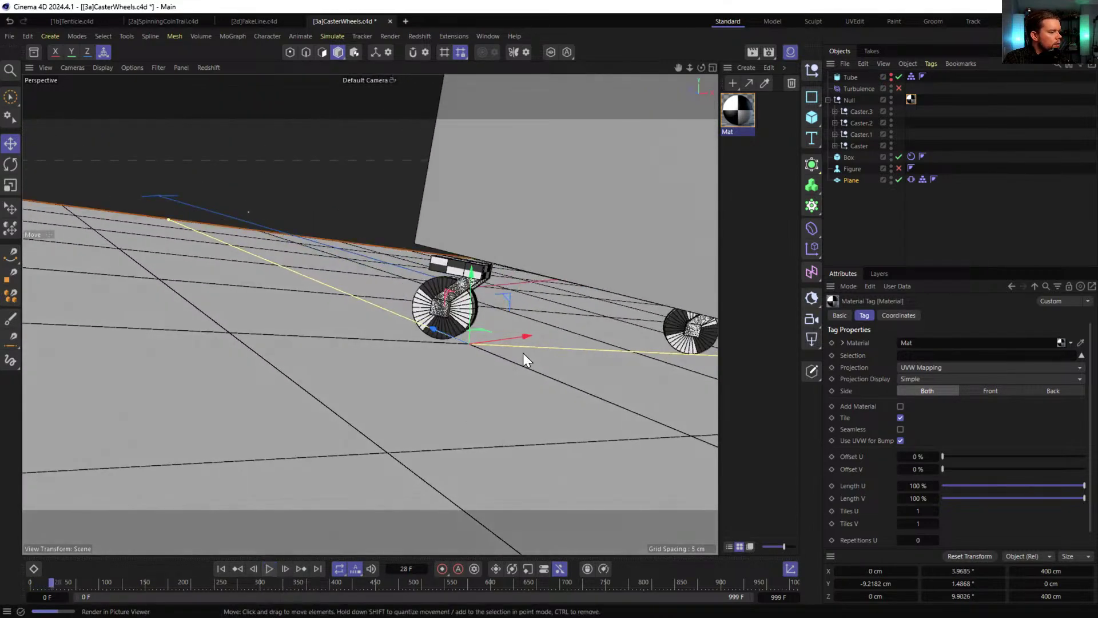
scroll(511, 363, up, 10)
right_click(462, 300)
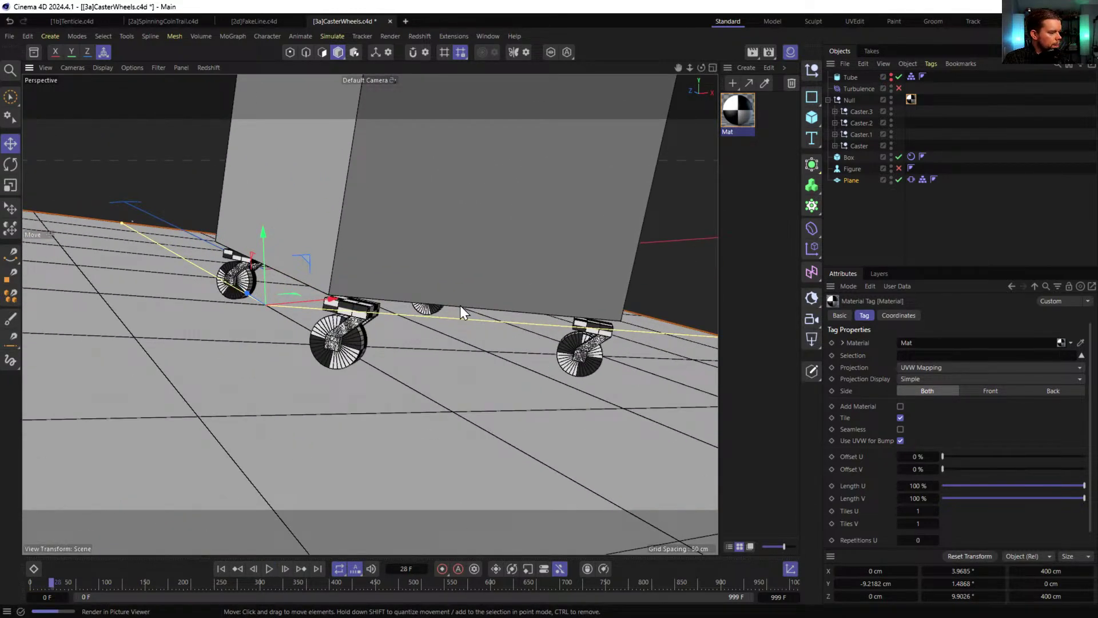
key(Escape)
click(269, 569)
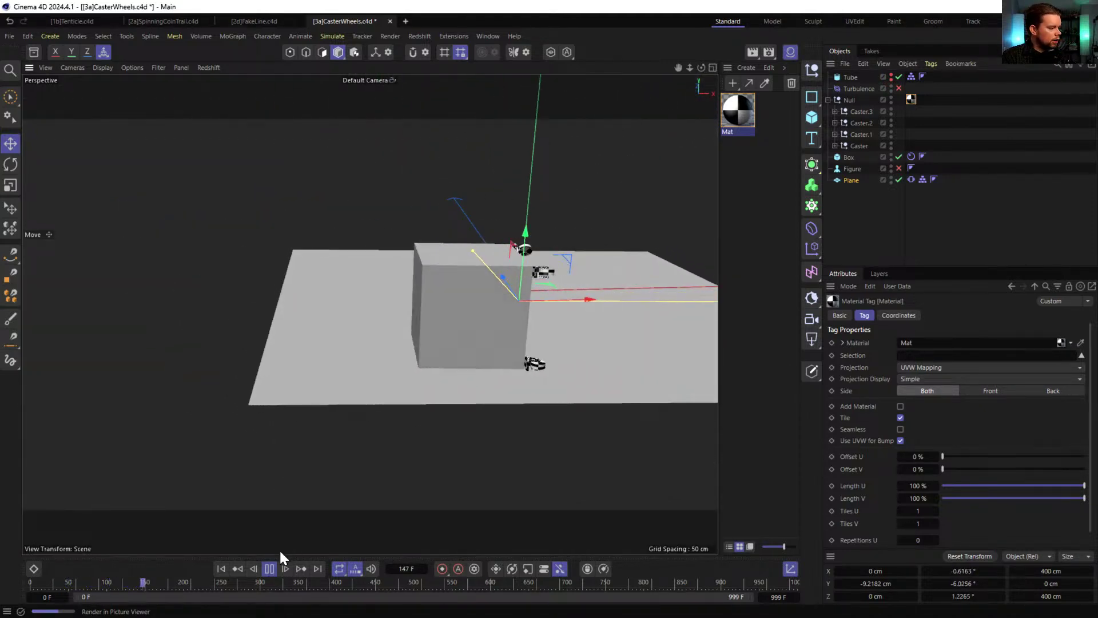
- Enable SSAO in the viewport and replay the simulation from the start to check the box's motion, ending at frame 0
click(222, 569)
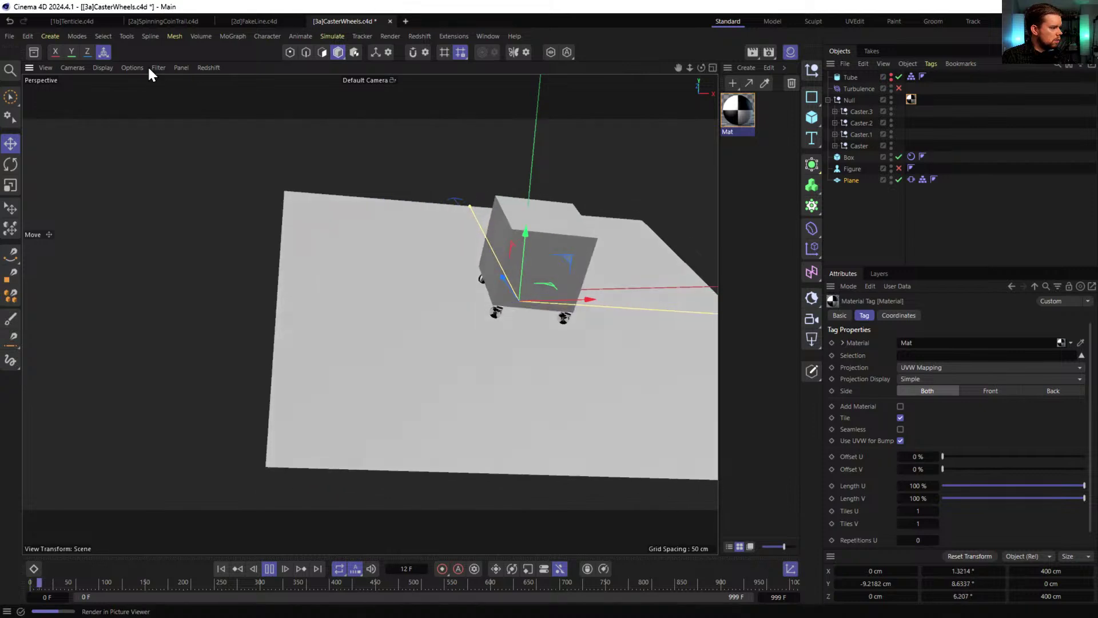
click(137, 68)
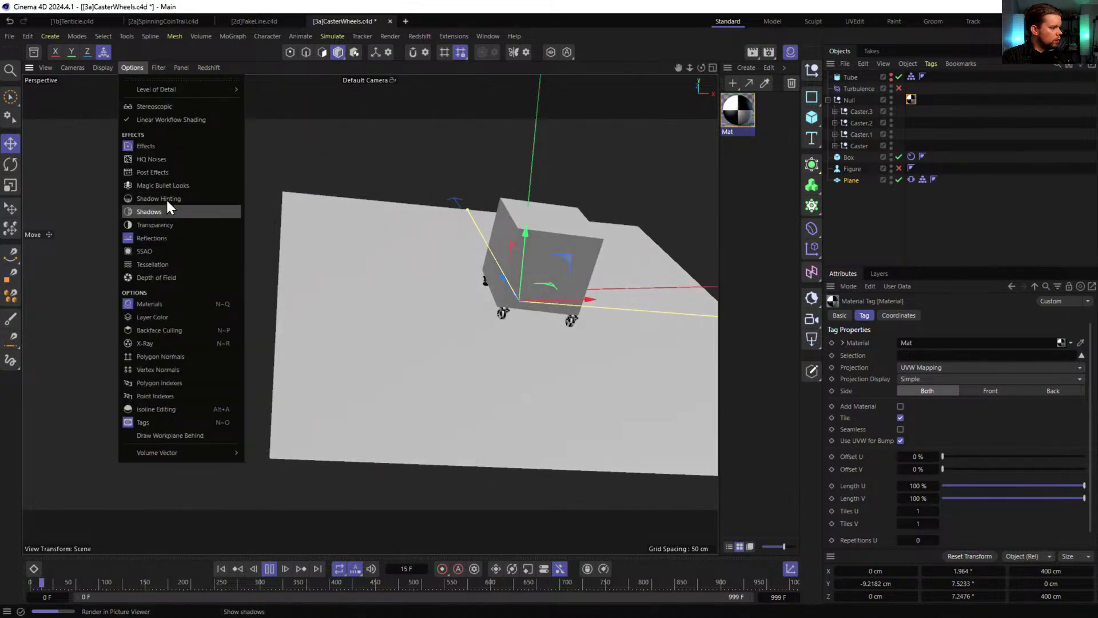
click(175, 251)
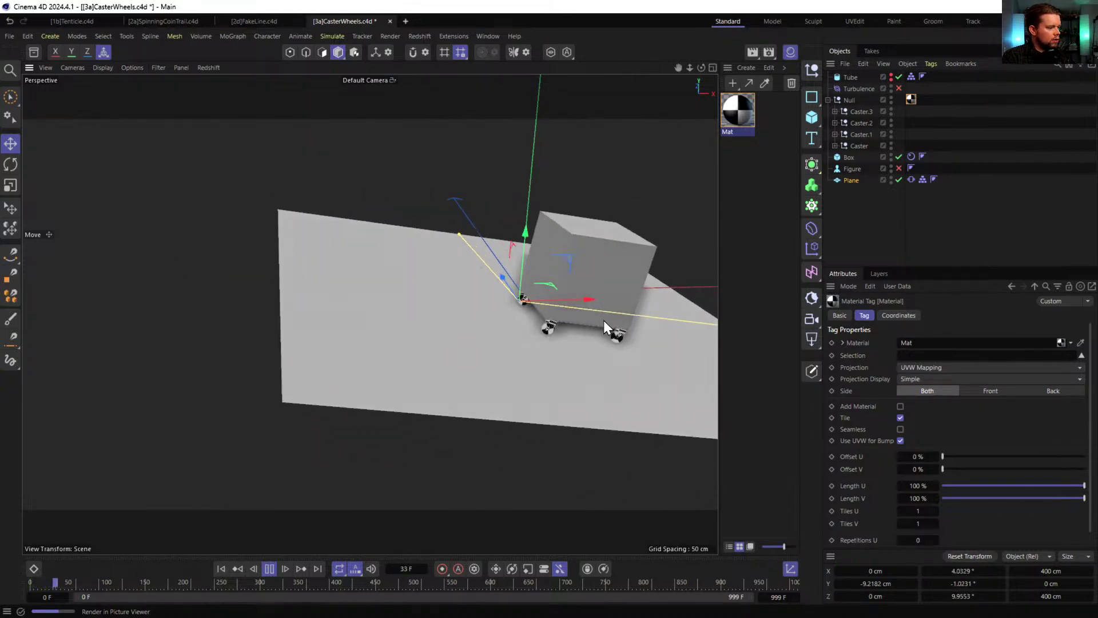
alt+drag(648, 363, 472, 352)
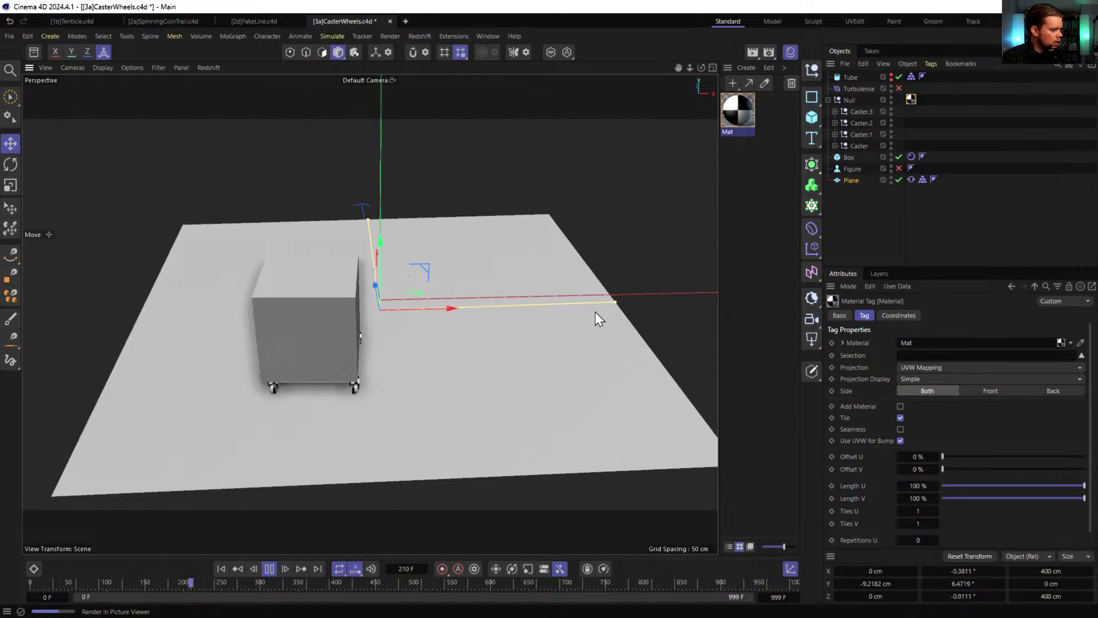
click(269, 569)
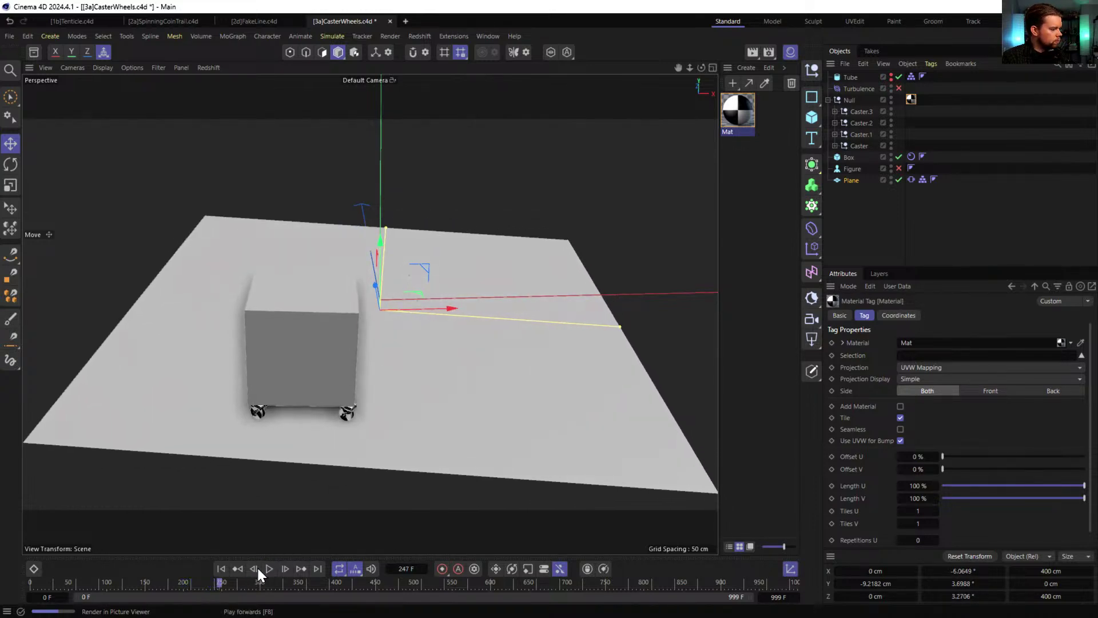
click(221, 569)
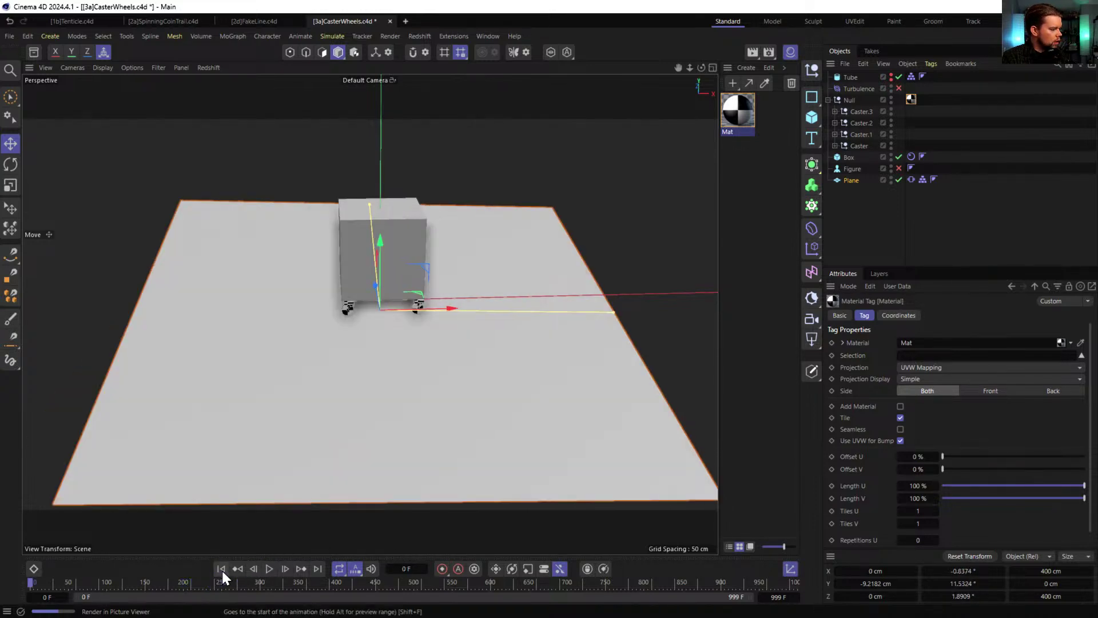
- Set the rotation amplitude of the plane's Vibrate tag to 15° on all three axes
click(815, 97)
key(Delete)
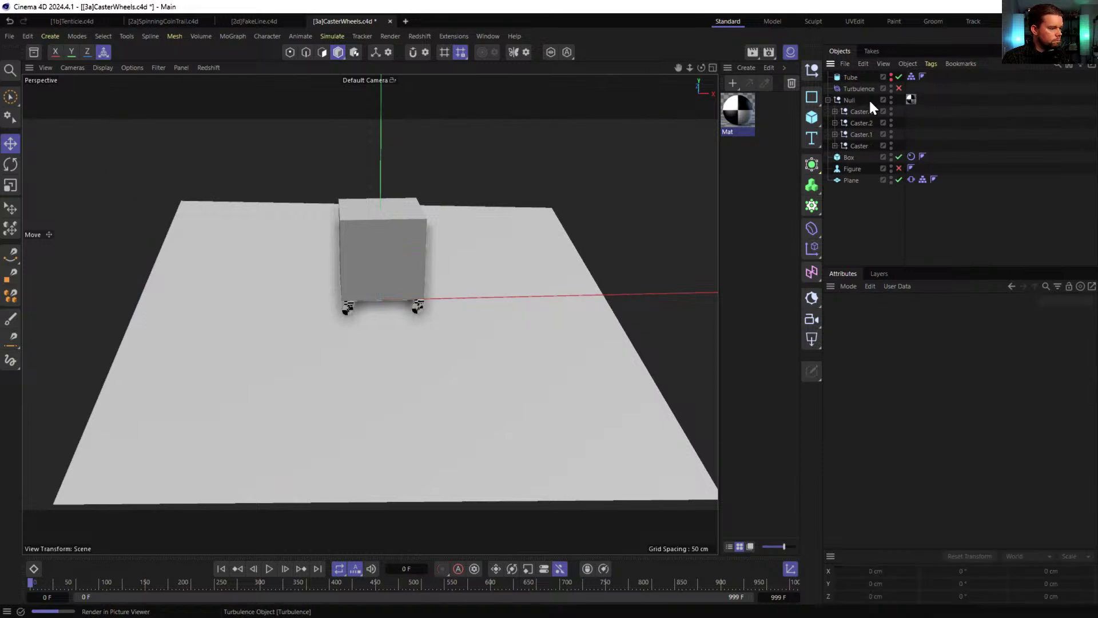
click(910, 180)
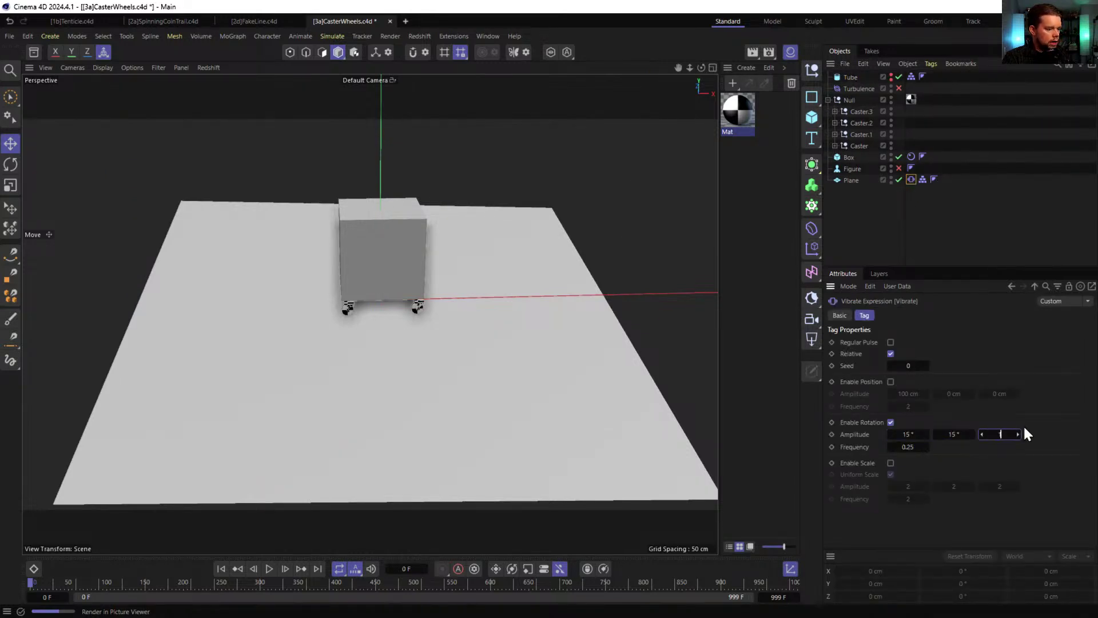
click(226, 573)
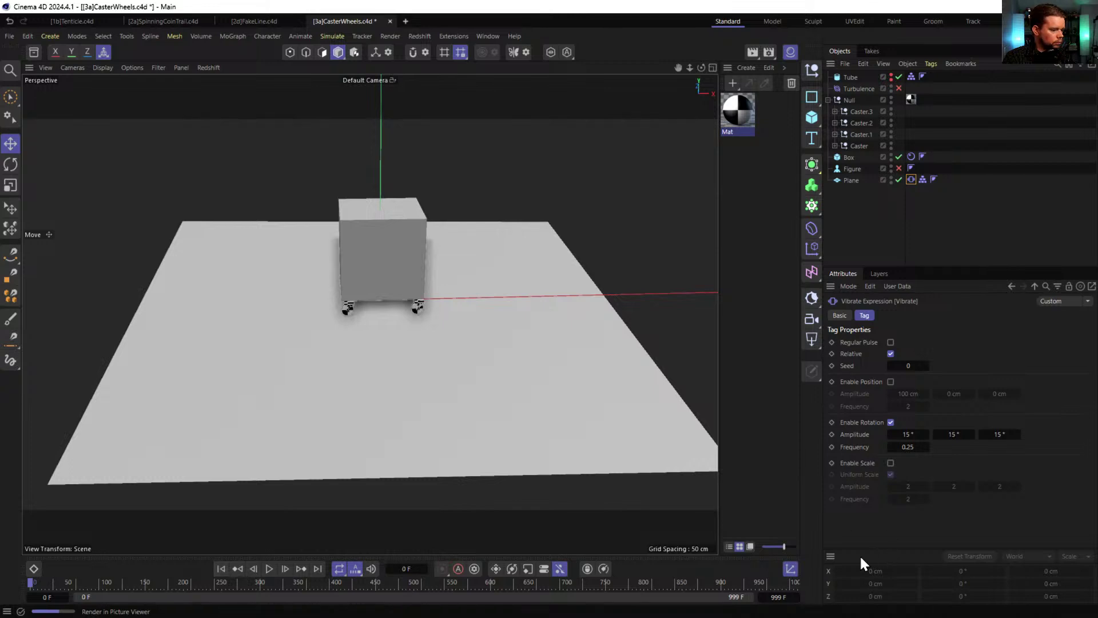
click(791, 568)
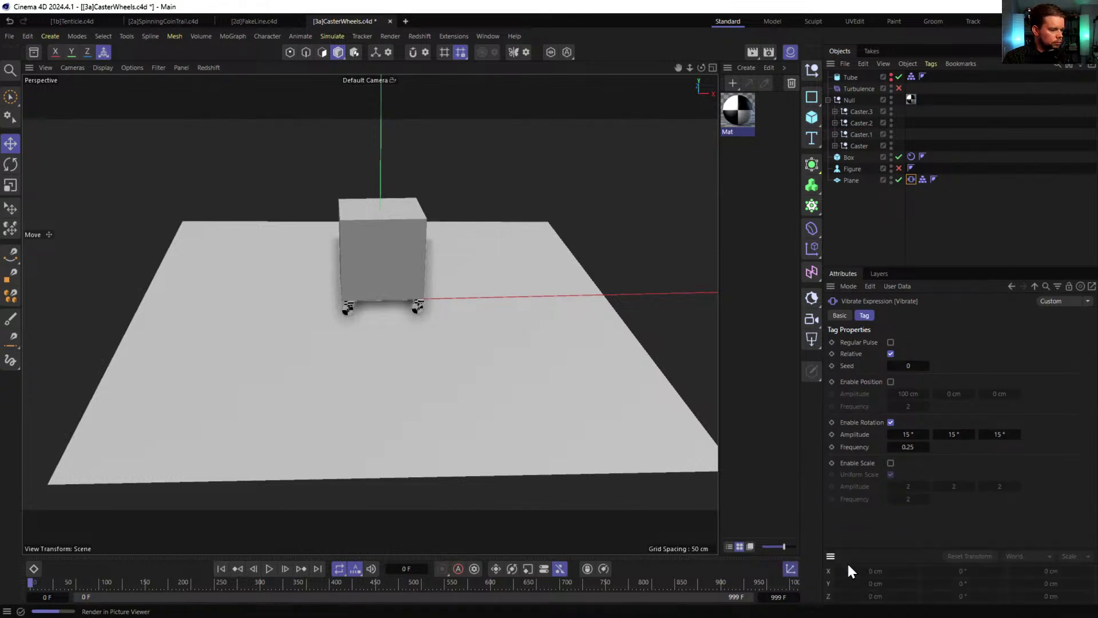
- Place the Box in the Null that holds the casters and rename that Null "Caster Box"
click(852, 180)
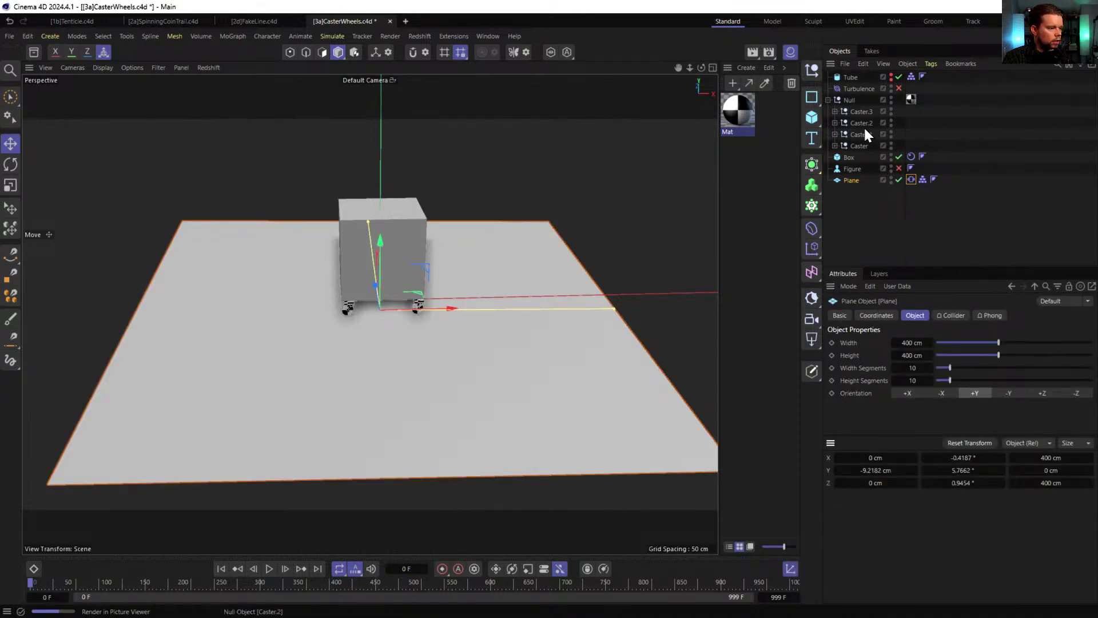
drag(862, 110, 850, 101)
double_click(850, 100)
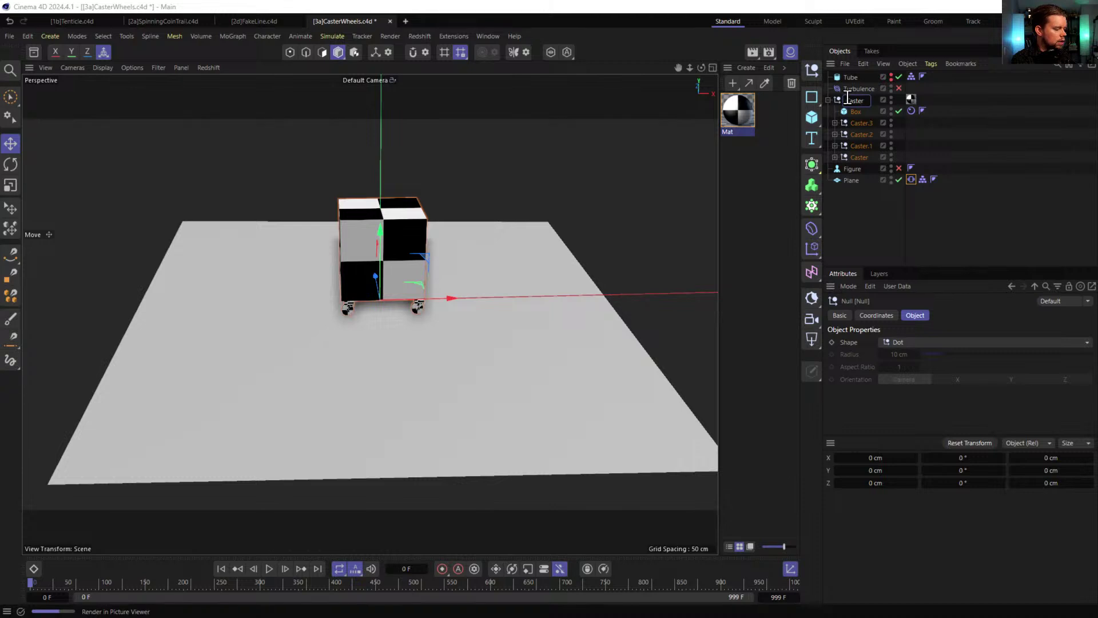
text(Caster Box)
key(Return)
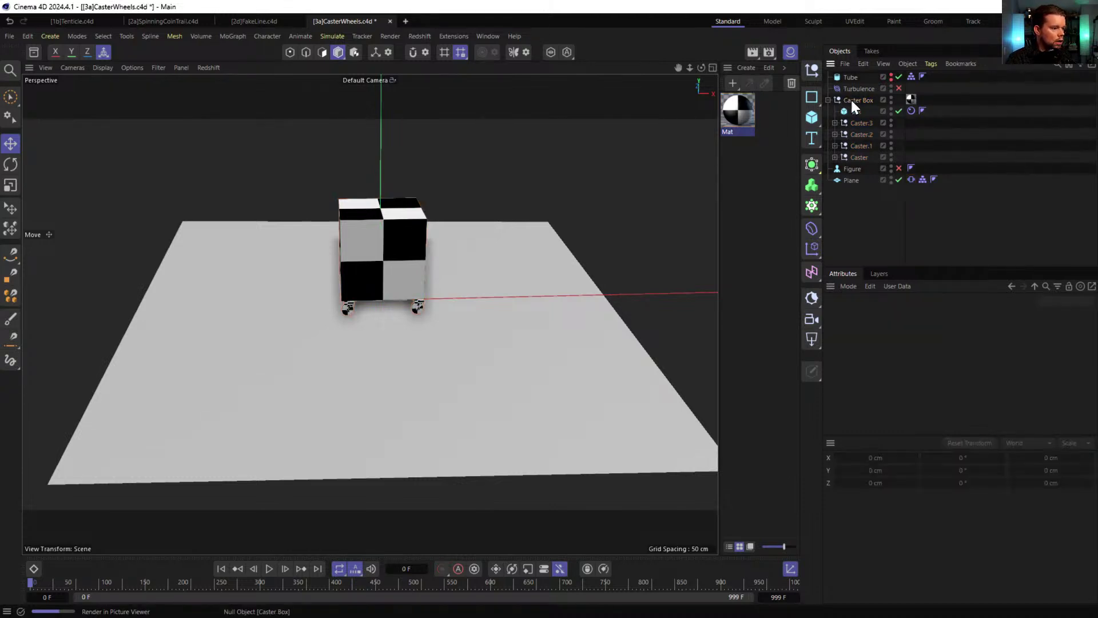
- Make two copies of the Caster Box group and place one on each side of the original along the X axis
key(ctrl+c)
key(ctrl+v)
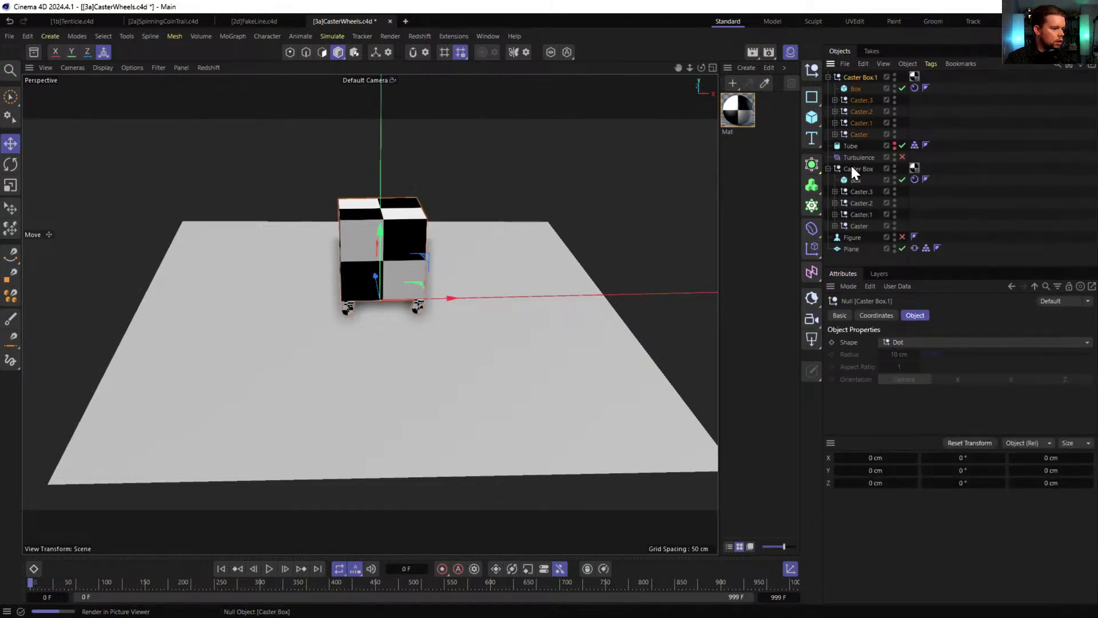
drag(458, 293, 337, 308)
key(ctrl+v)
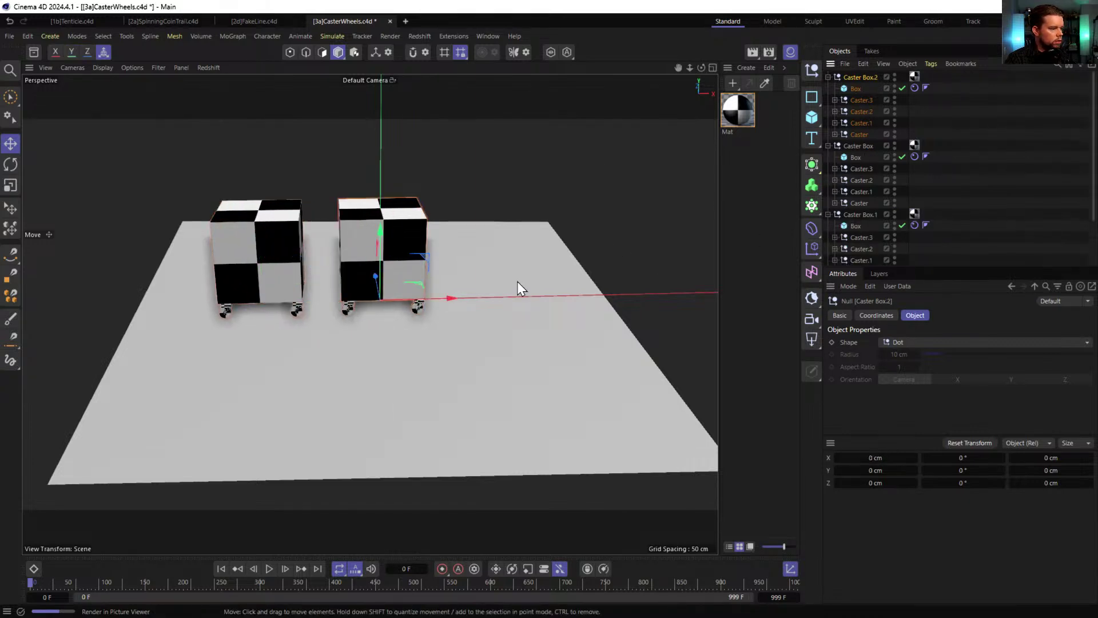
drag(452, 298, 560, 298)
click(456, 500)
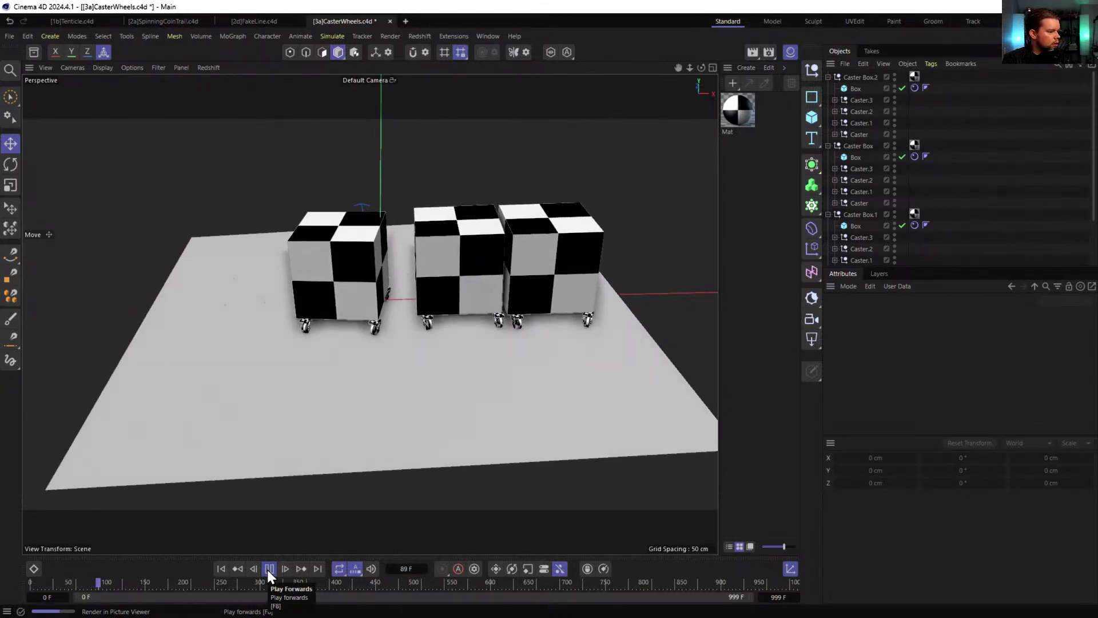
- With the simulation running, set the rotation amplitude of the plane's Vibrate tag to 33° on all three axes
alt+drag(421, 491, 410, 349)
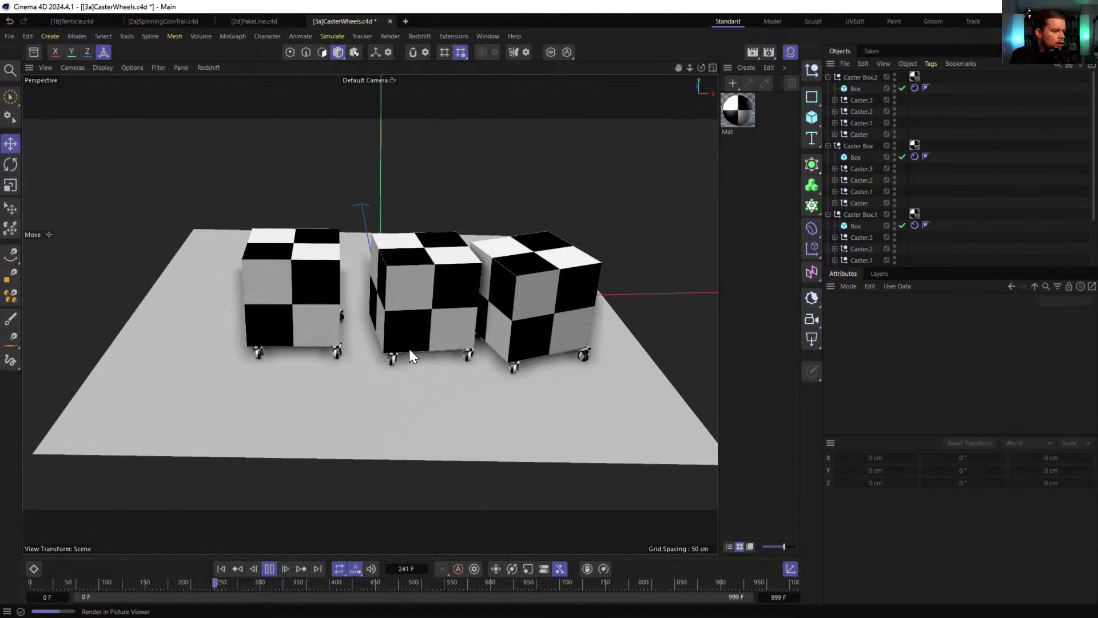
scroll(921, 217, down, 3)
click(915, 259)
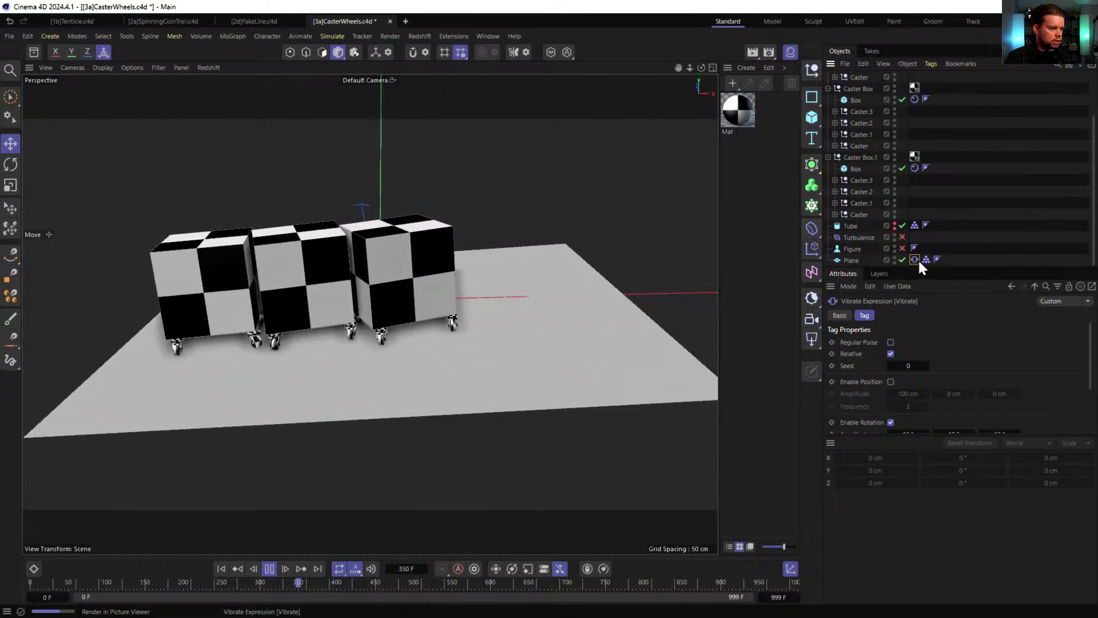
scroll(926, 412, down, 3)
click(908, 366)
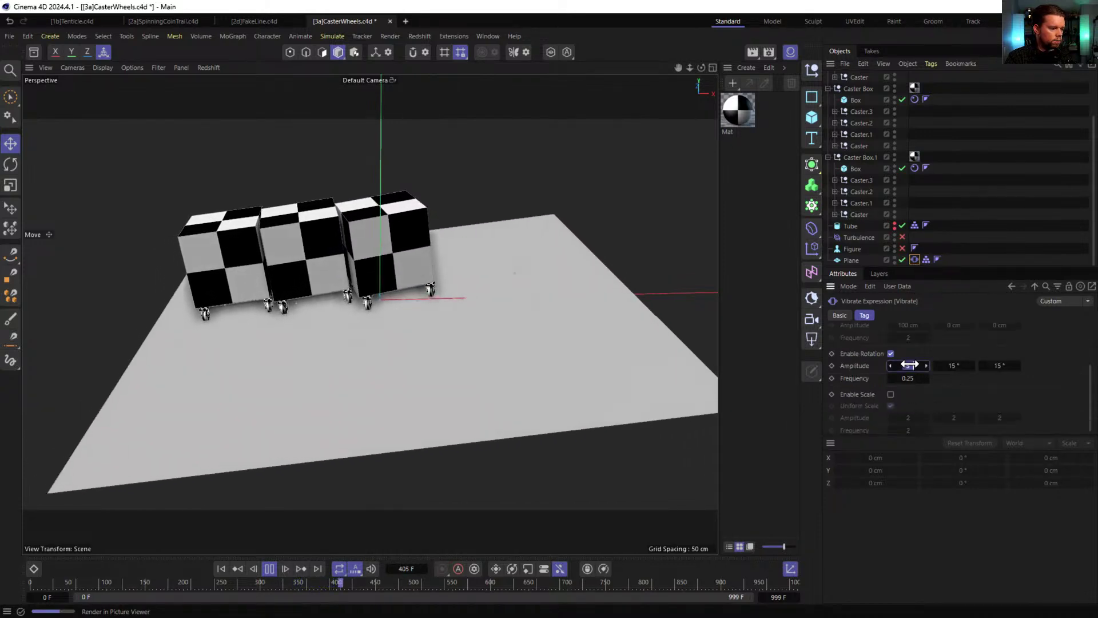
click(950, 365)
text(33)
click(996, 365)
text(33)
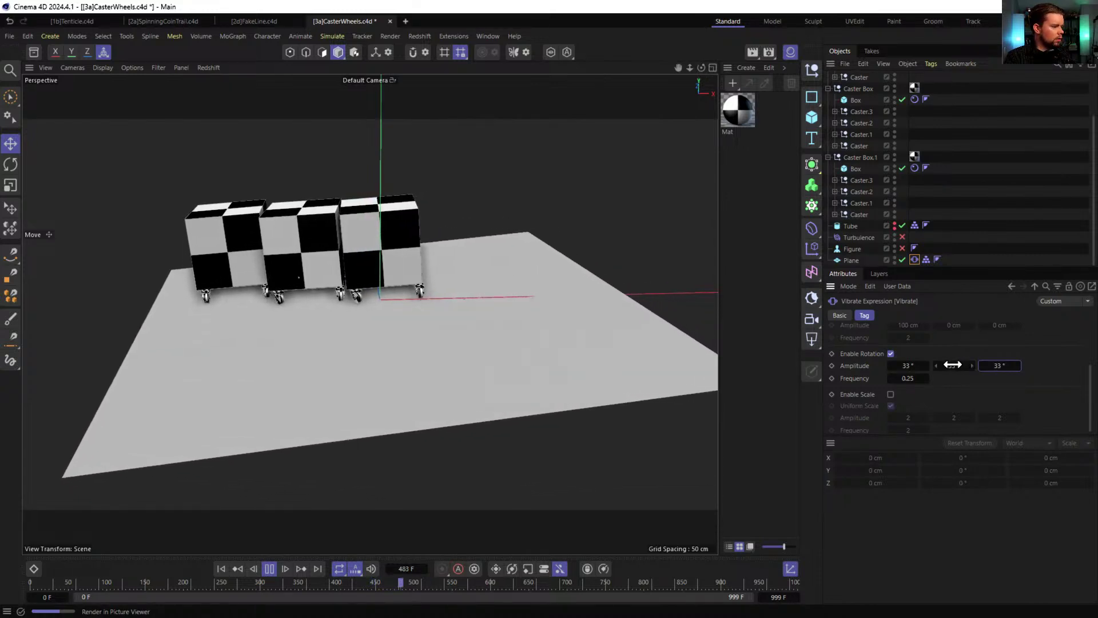
- Replay the three-box simulation from frame 0 and hide the material manager to enlarge the viewport
click(221, 569)
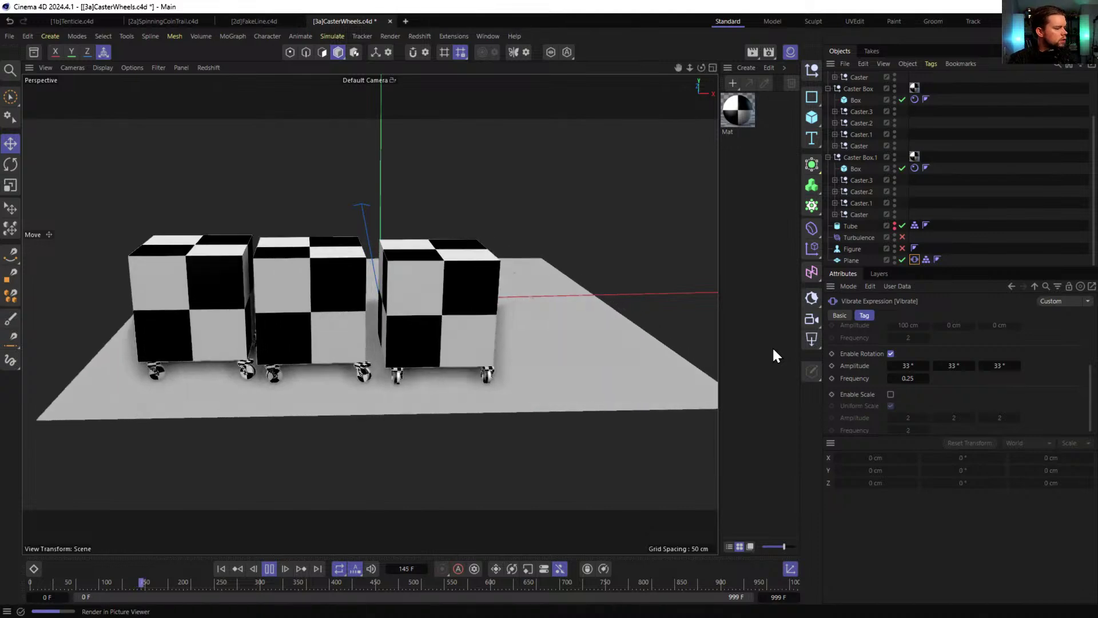
click(221, 568)
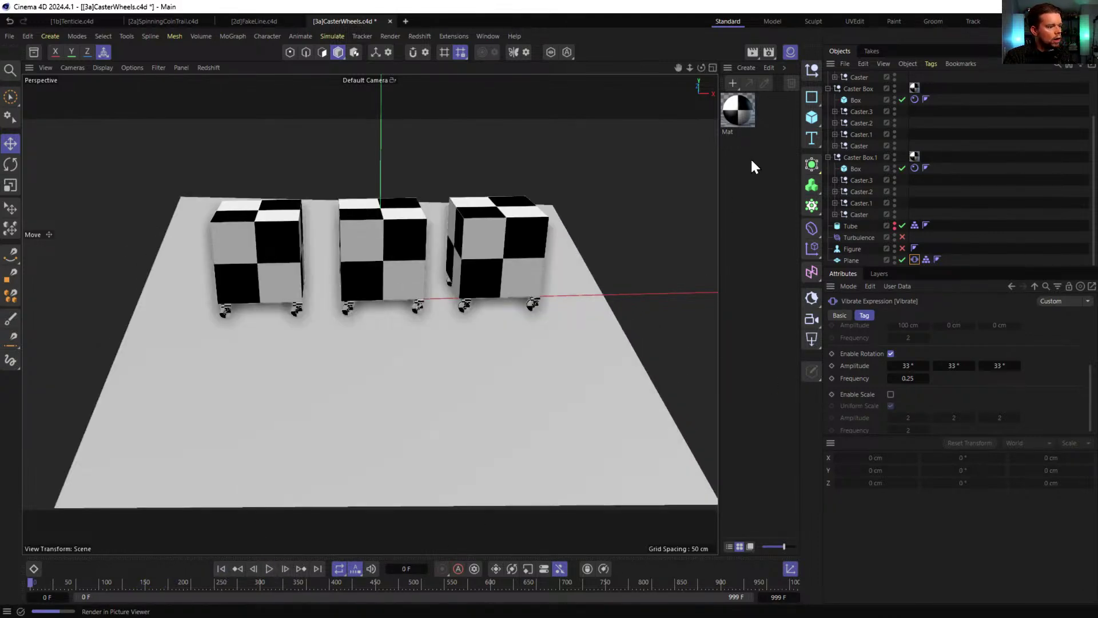
click(795, 64)
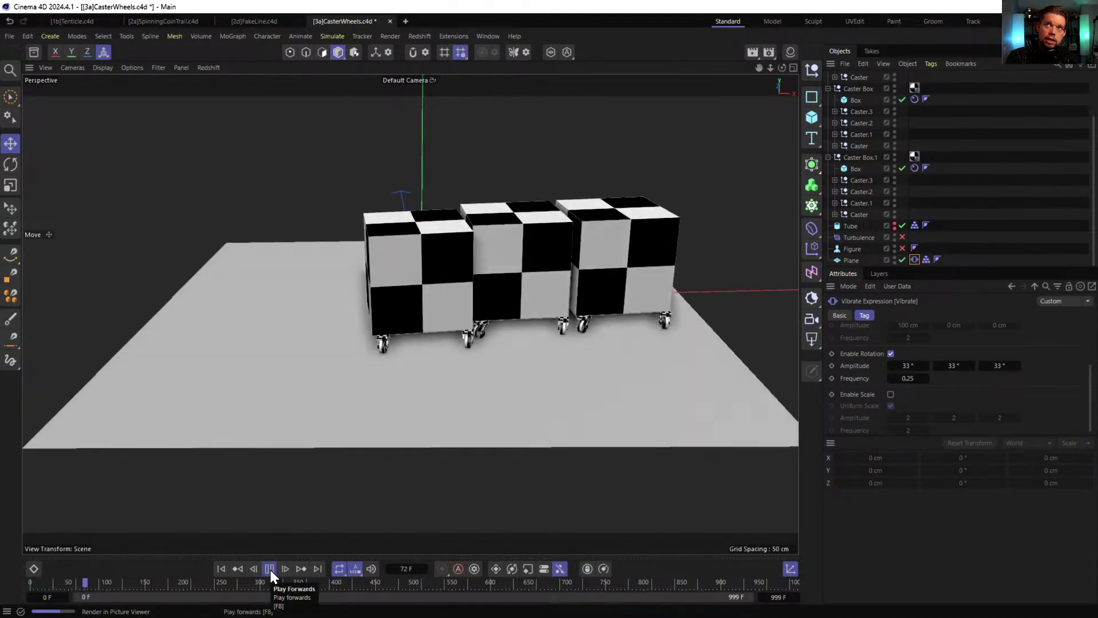
click(270, 570)
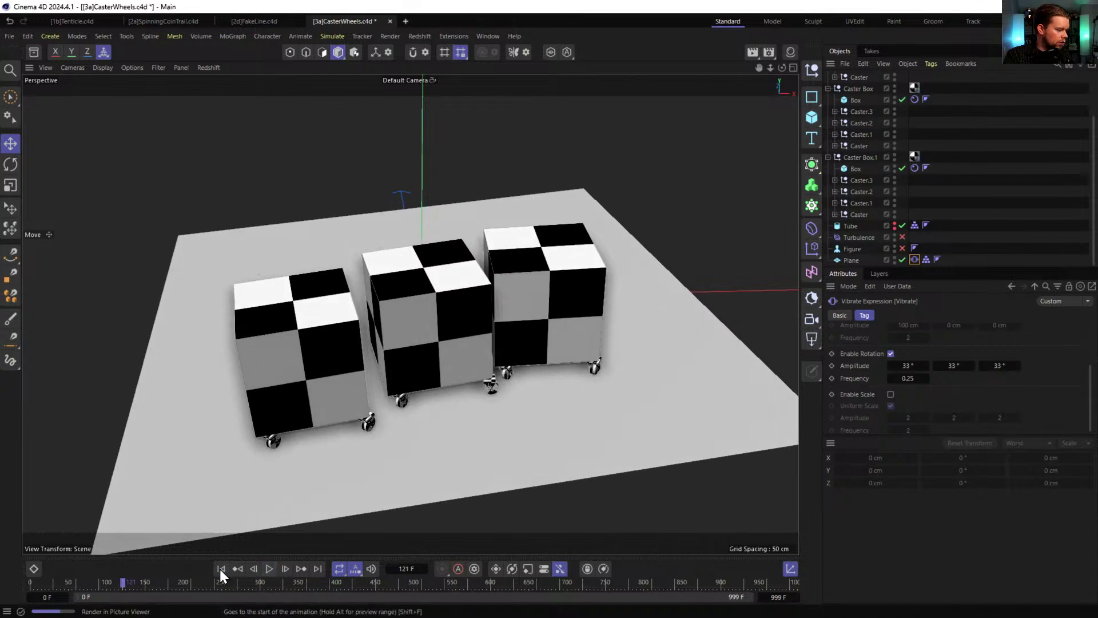
click(220, 568)
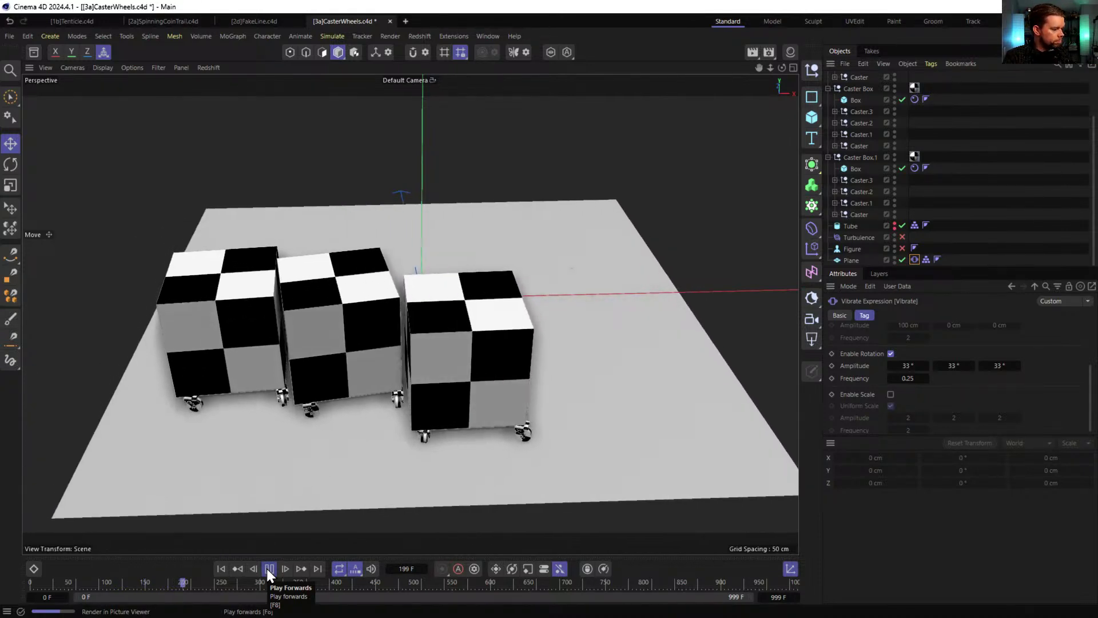
- Enable the Turbulence force during playback, return the simulation to frame 0 and save the scene
click(903, 237)
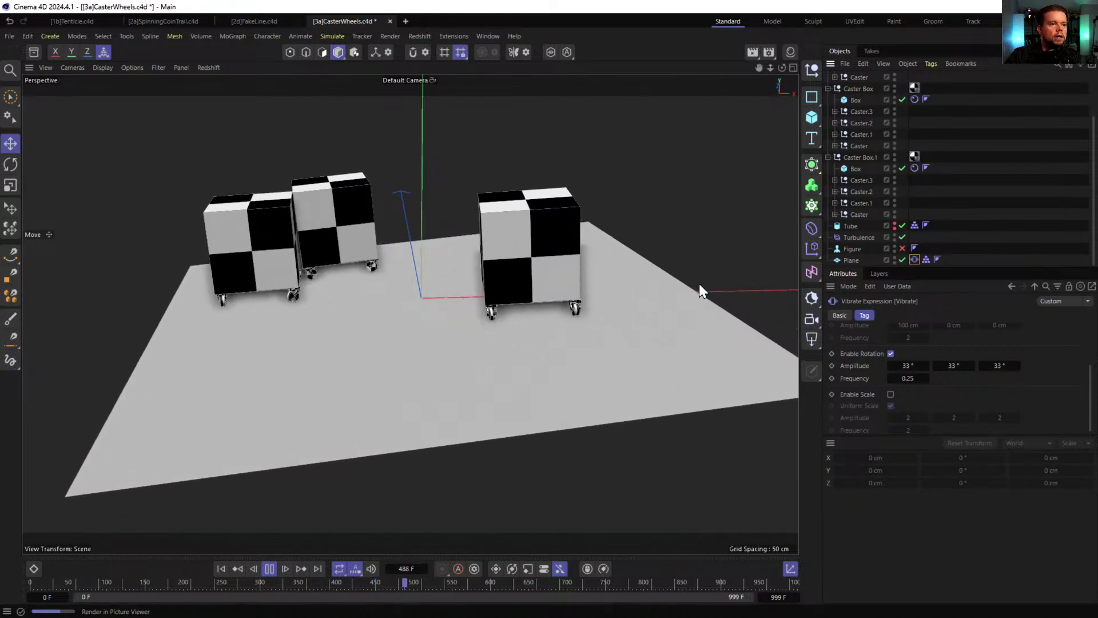
click(269, 568)
click(222, 569)
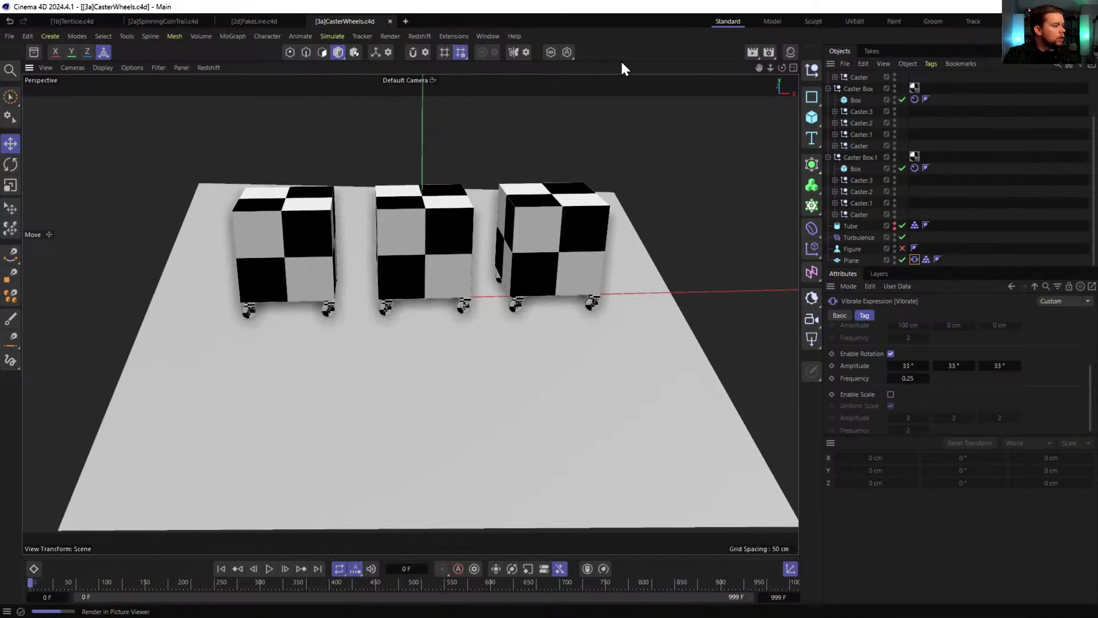
- Switch to the [2d]FakeLine.c4d scene and review its rendered frames in the Picture Viewer, playing them from the start
click(255, 21)
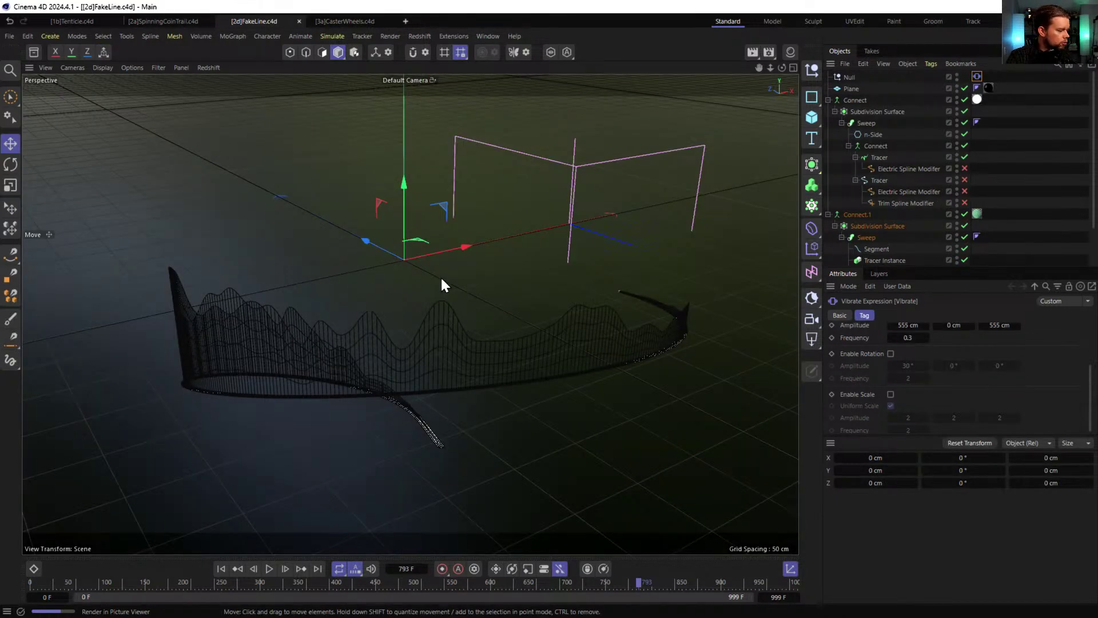
click(486, 37)
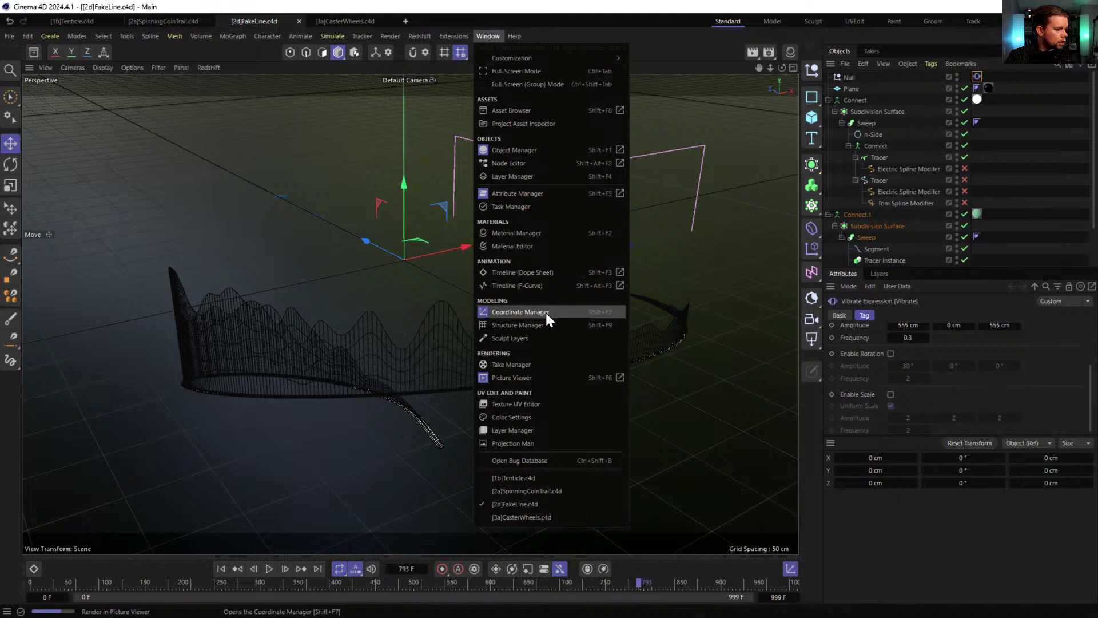
click(526, 377)
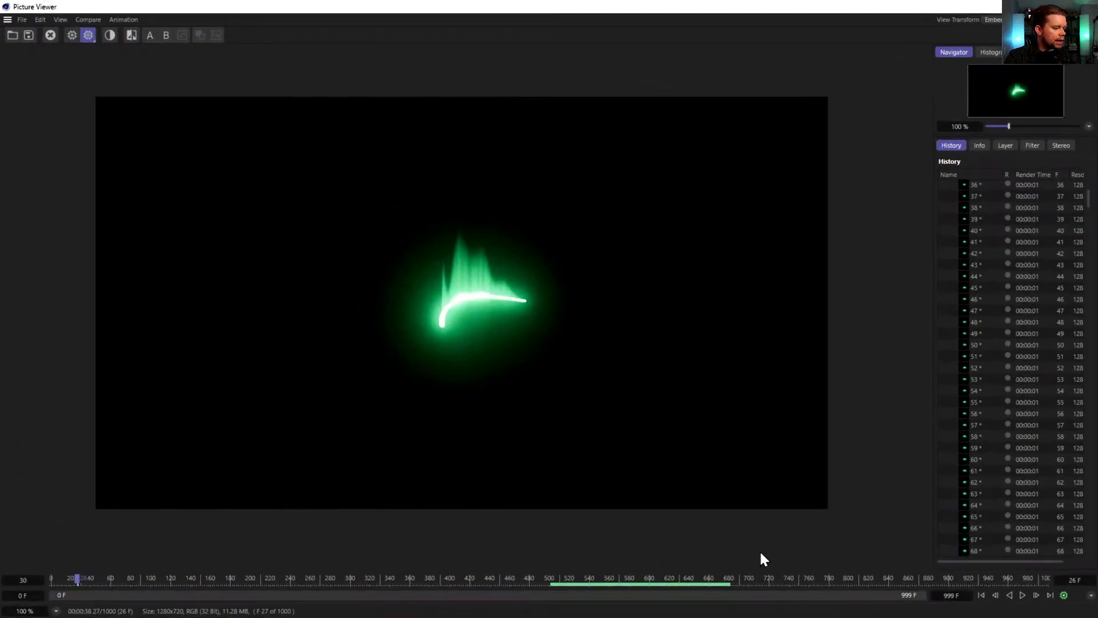
drag(669, 577, 554, 575)
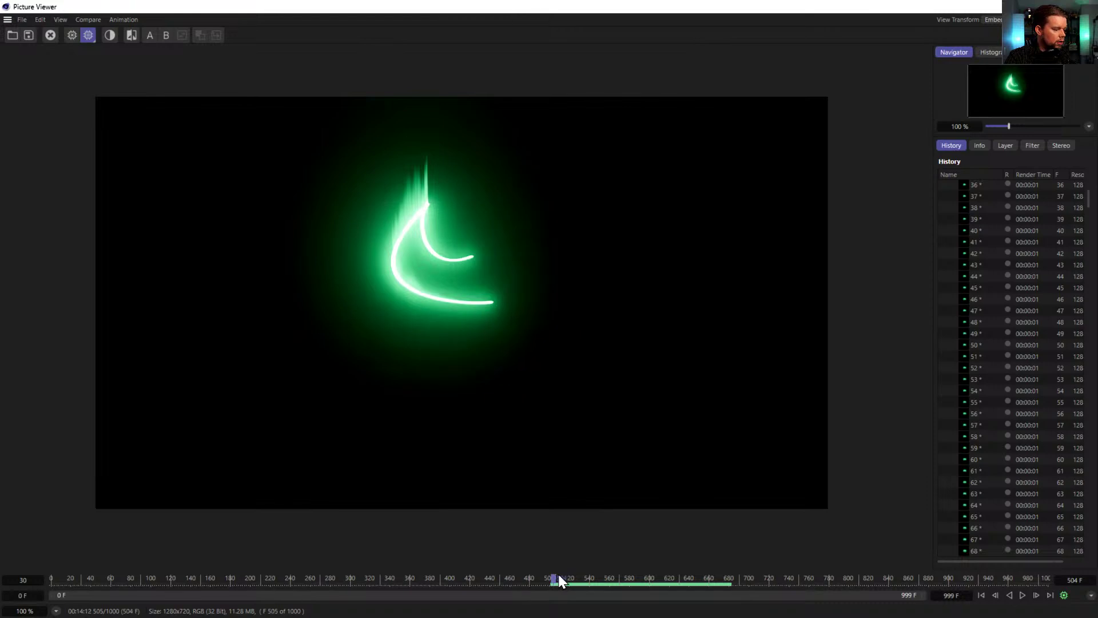
click(980, 596)
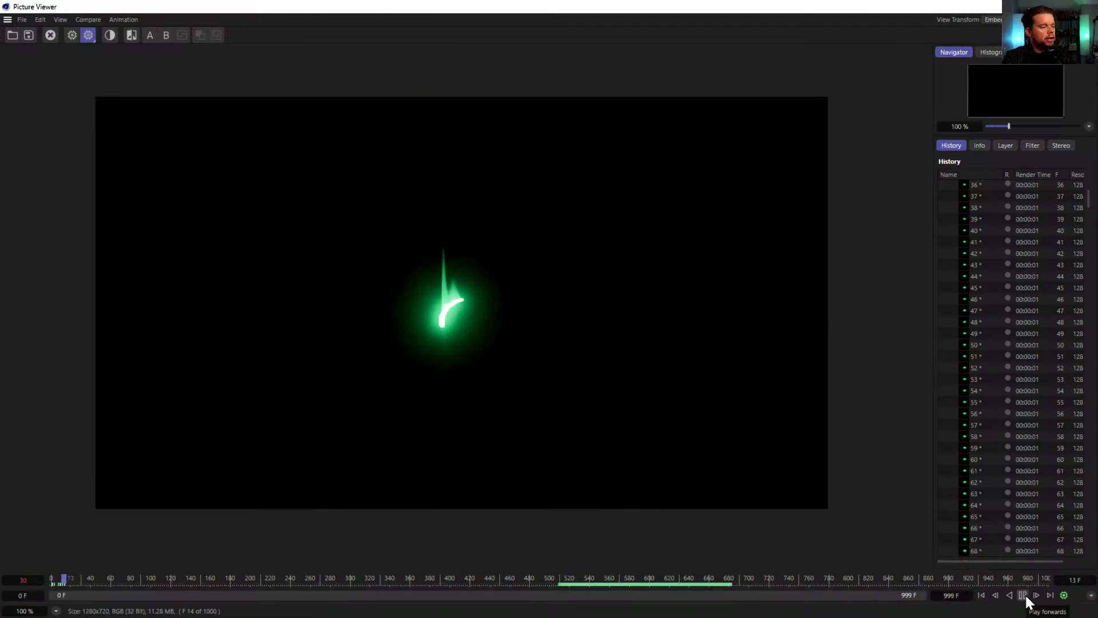
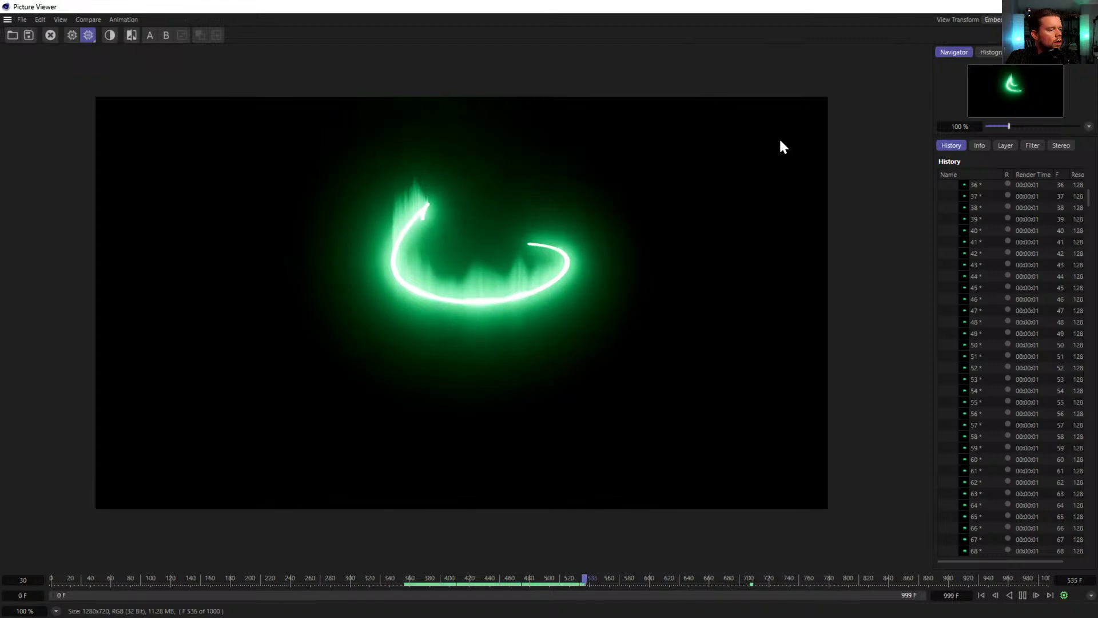
- Close the Picture Viewer and open the Fields settings of the Plain effector under the second Tracer Instance
click(1085, 7)
click(570, 356)
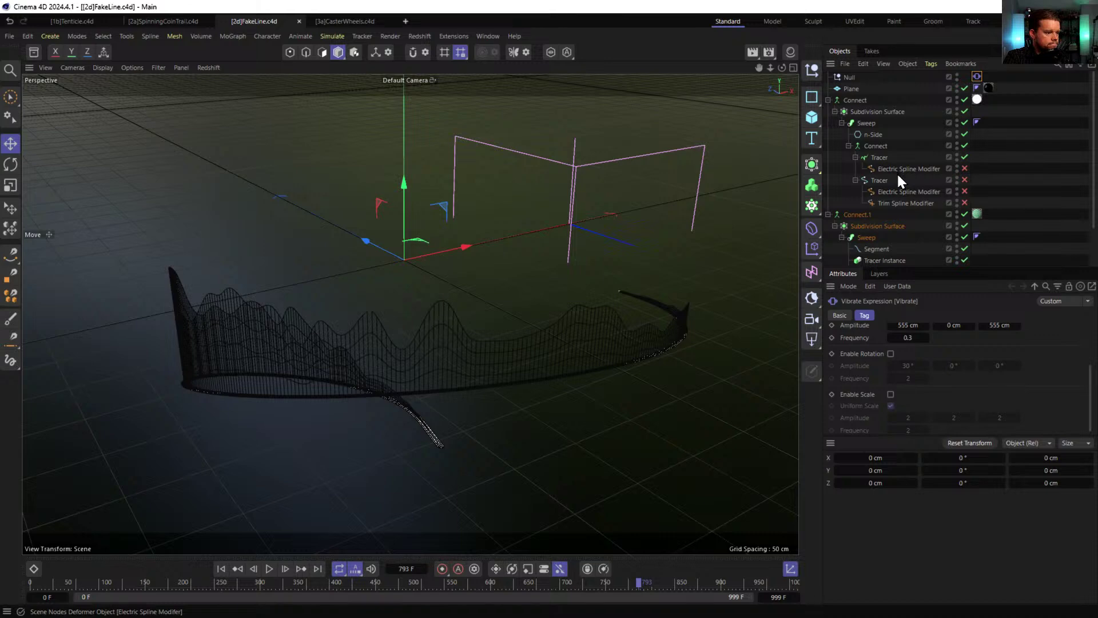
scroll(902, 194, down, 2)
click(898, 248)
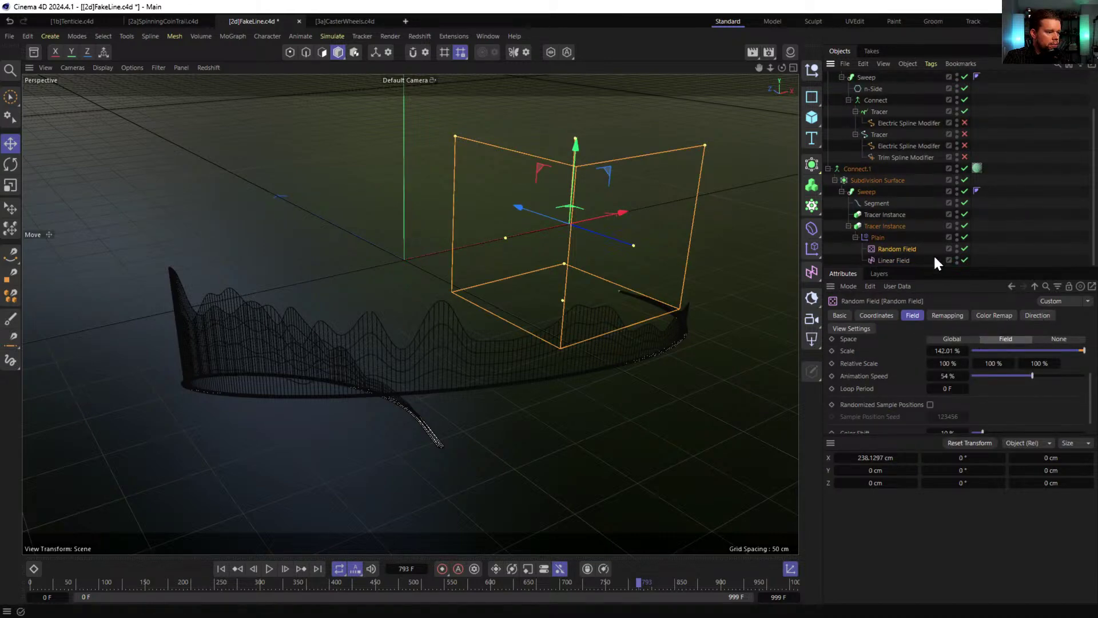
click(877, 237)
click(1029, 315)
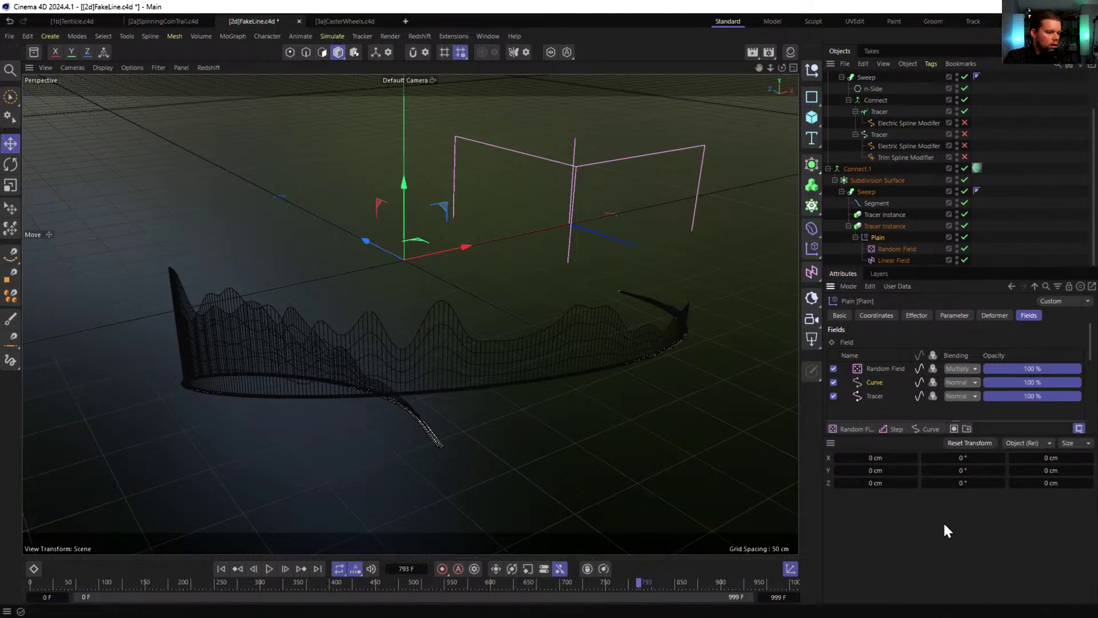
- Reshape the Plain effector's Curve field layer so it peaks near the start, dips around 0.2 and rises again around 0.6
click(878, 398)
scroll(1032, 420, down, 3)
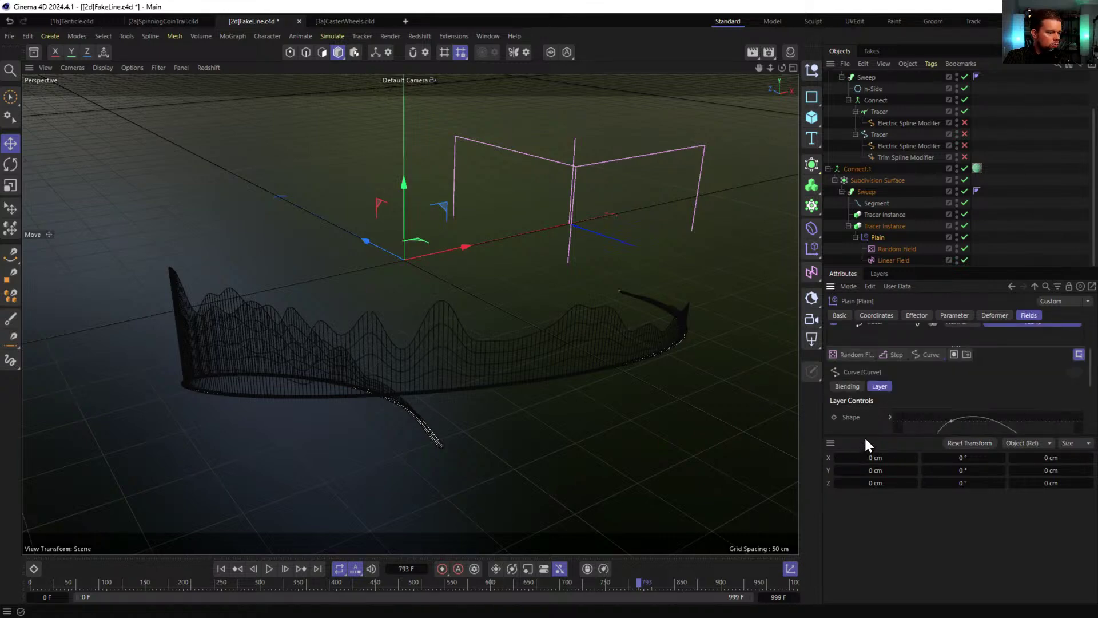
mouse_move(863, 433)
mouse_down()
mouse_move(857, 483)
mouse_move(875, 544)
mouse_move(869, 444)
mouse_up()
scroll(865, 456, up, 3)
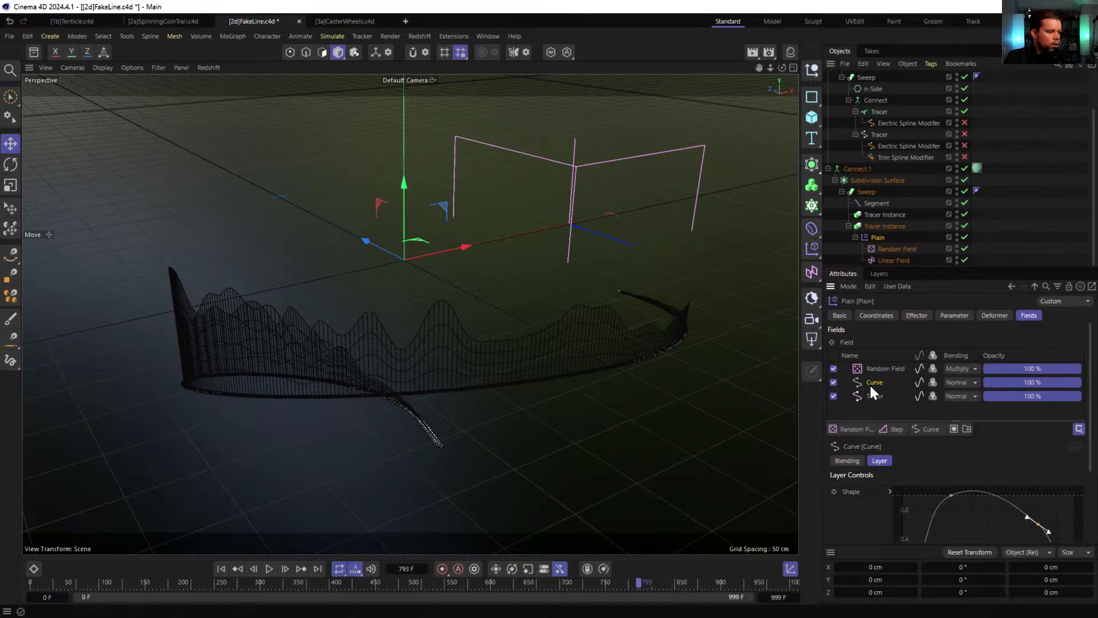
scroll(864, 496, down, 3)
drag(951, 434, 913, 426)
drag(1039, 457, 914, 426)
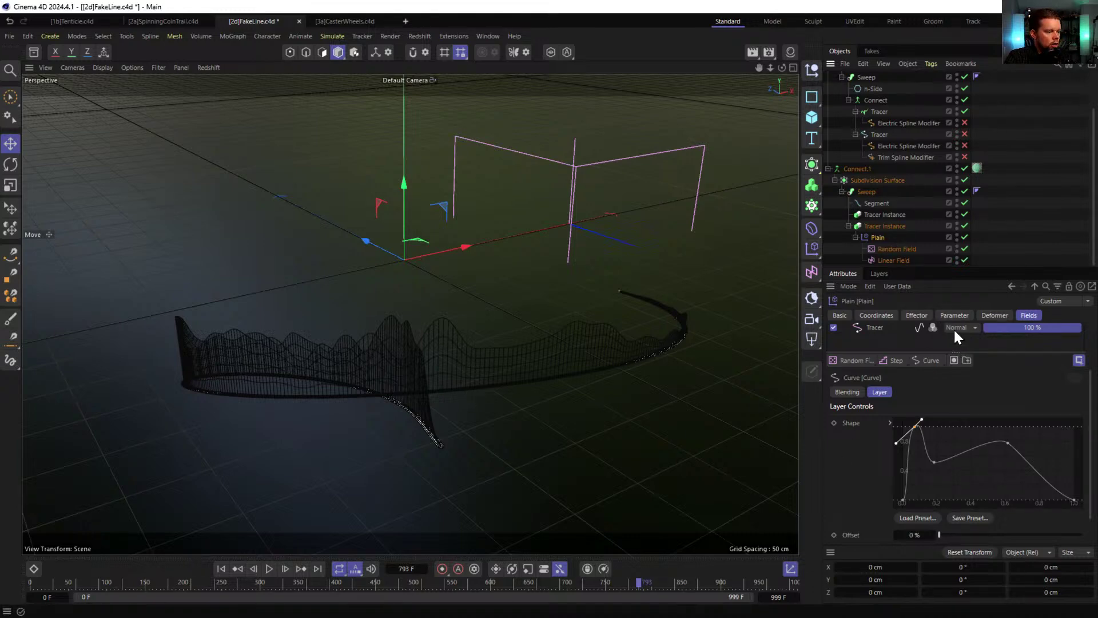
click(928, 327)
click(952, 316)
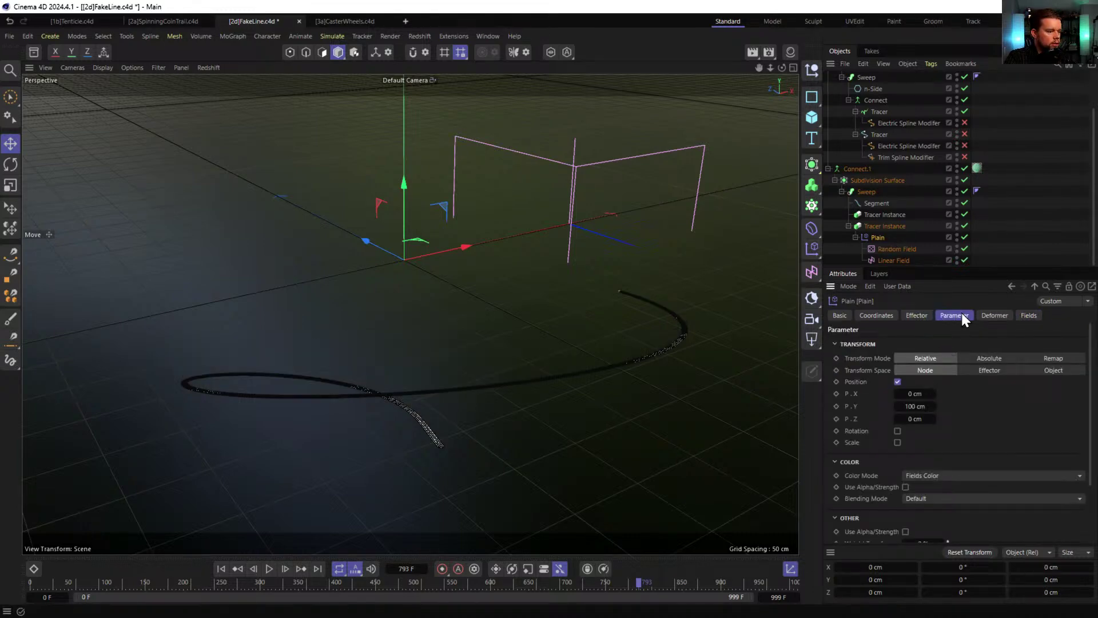
click(917, 316)
click(956, 316)
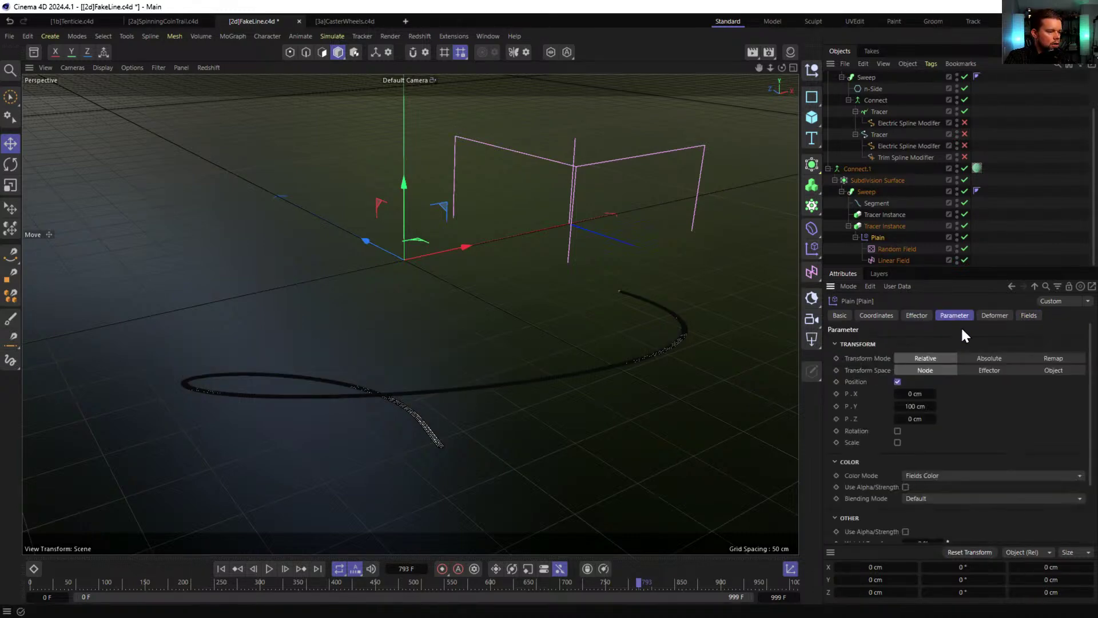
click(970, 370)
- Set the Plain effector's P.Y position offset to 174 cm
click(915, 317)
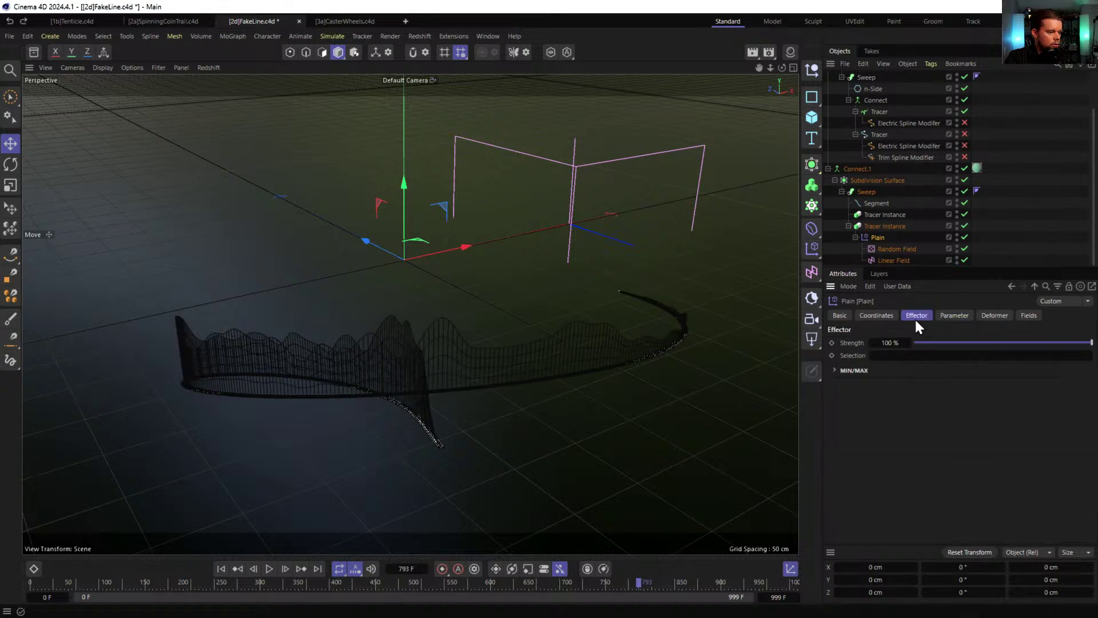
click(952, 316)
drag(917, 406, 947, 407)
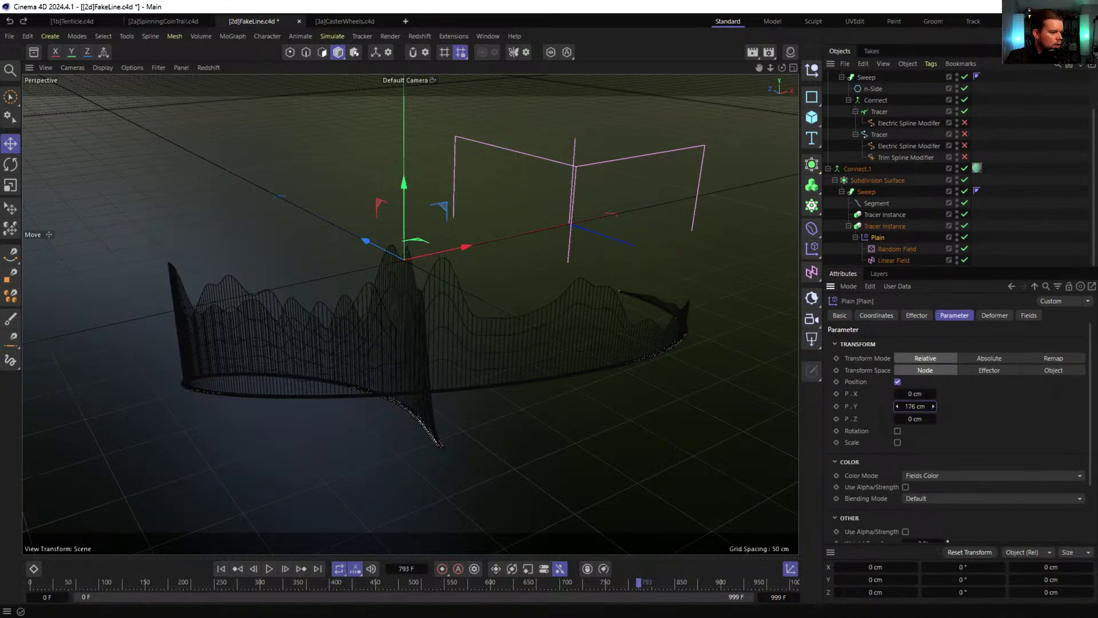
- Show the Material Manager and open the Ramp material's node network for editing
click(790, 55)
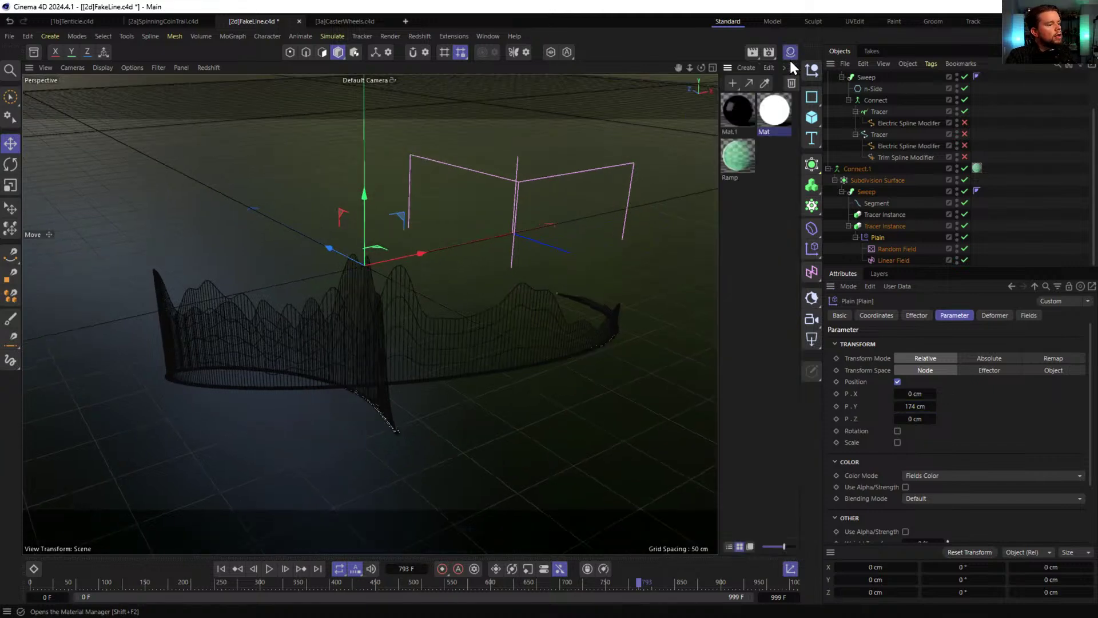
double_click(736, 157)
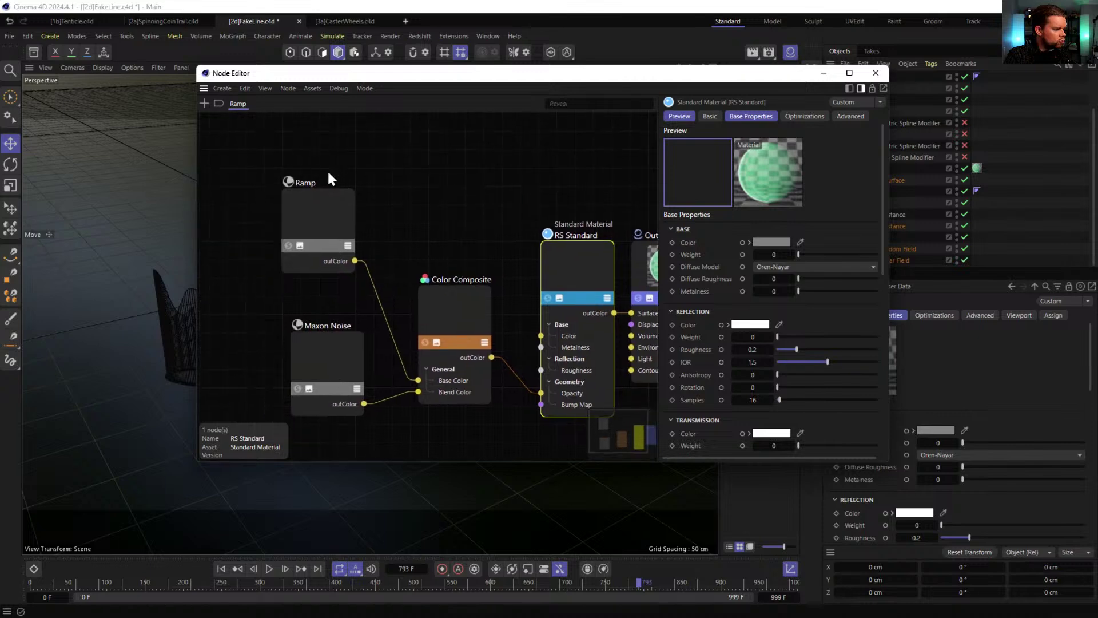
ctrl+drag(457, 301, 511, 133)
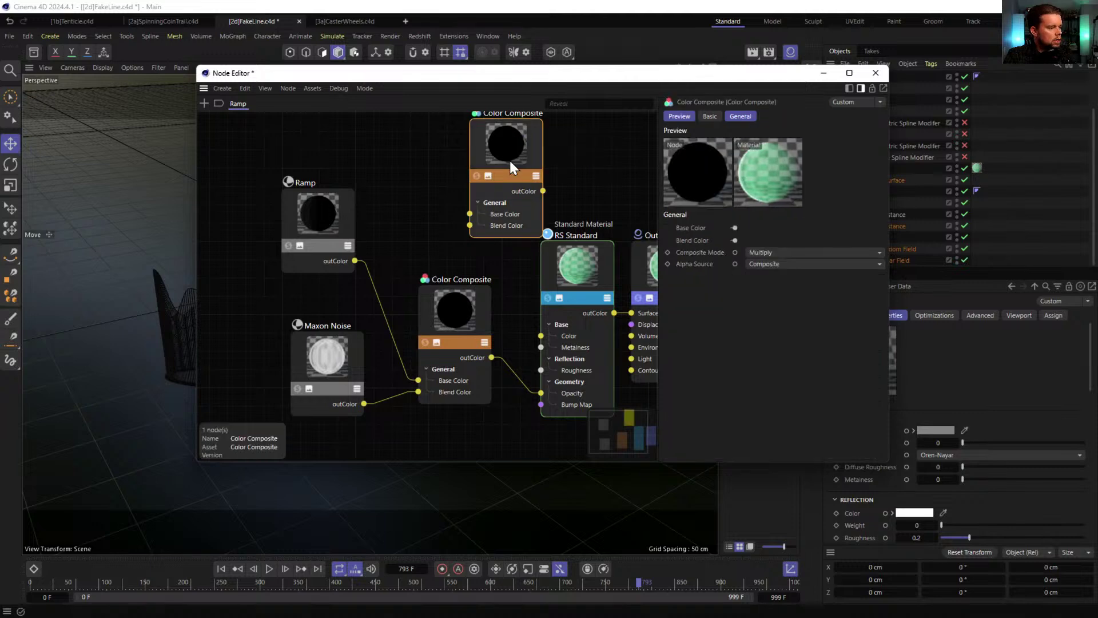
key(Delete)
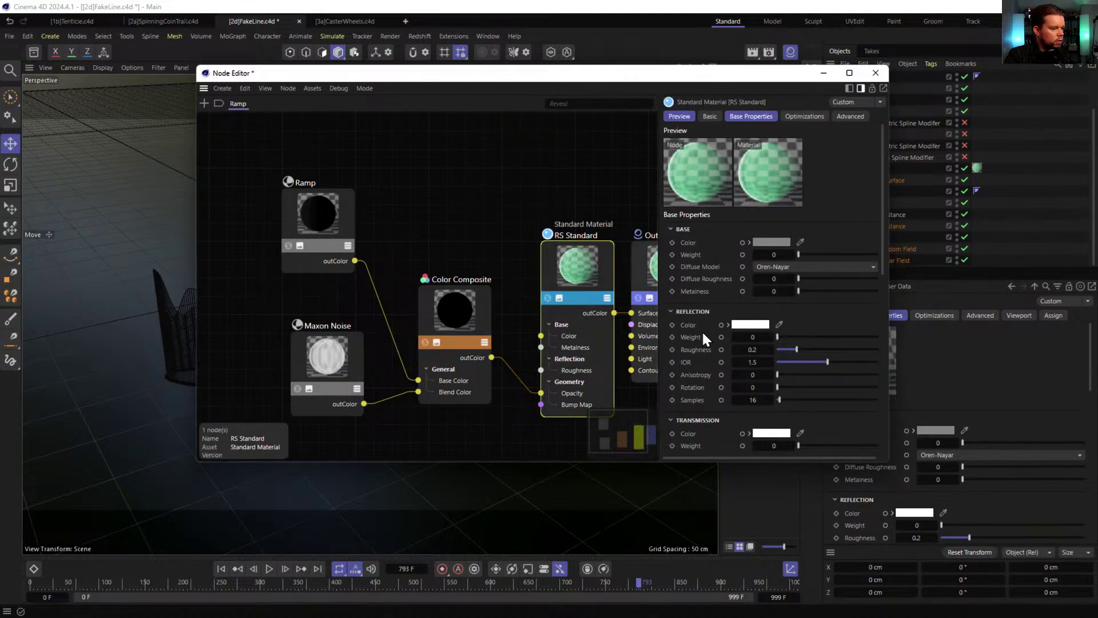
- Expose the RS Standard node's Emission Color input, duplicate the Ramp node and connect the copy's outColor to that input
scroll(701, 329, down, 10)
click(711, 347)
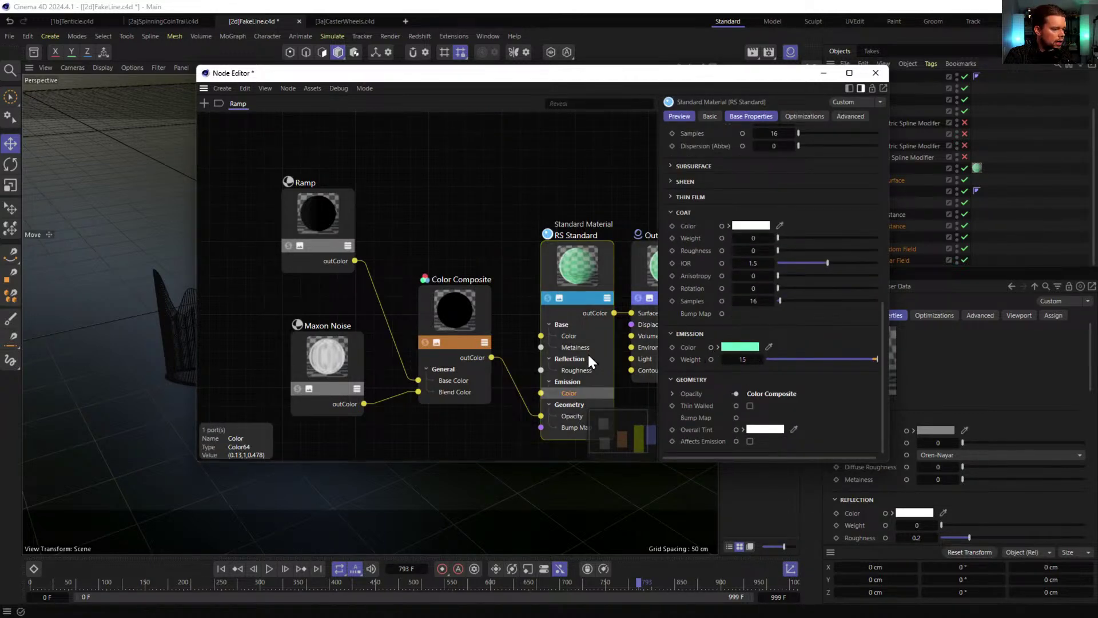
ctrl+drag(343, 213, 441, 149)
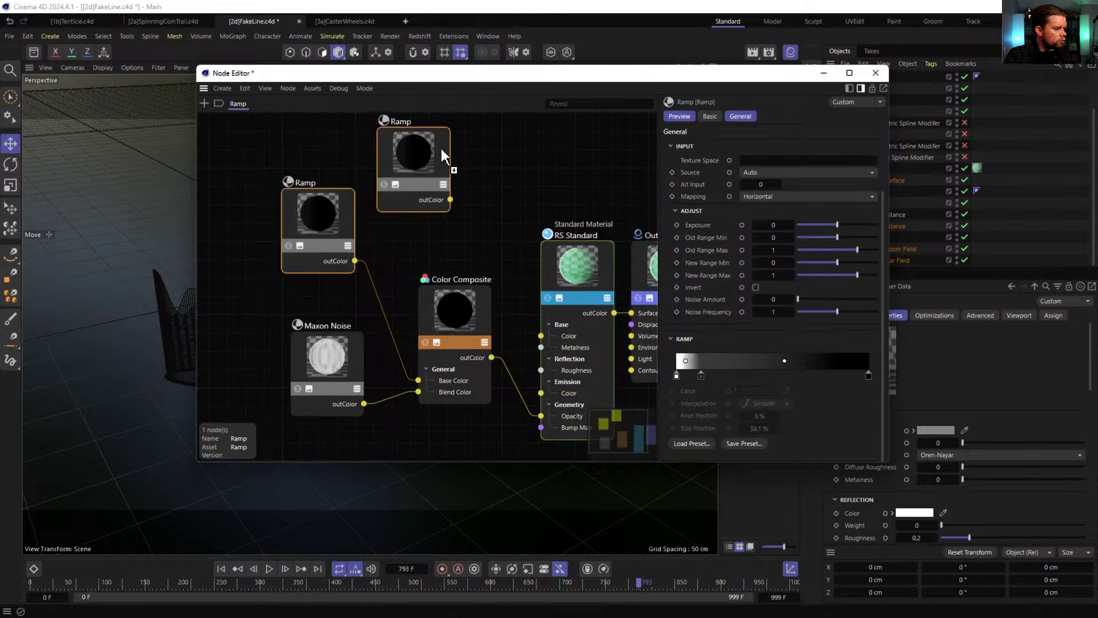
drag(538, 365, 541, 416)
- Open the Redshift RenderView and arrange it beside the Node Editor so the render and the copied Ramp's settings are both visible
drag(523, 83, 591, 313)
click(418, 36)
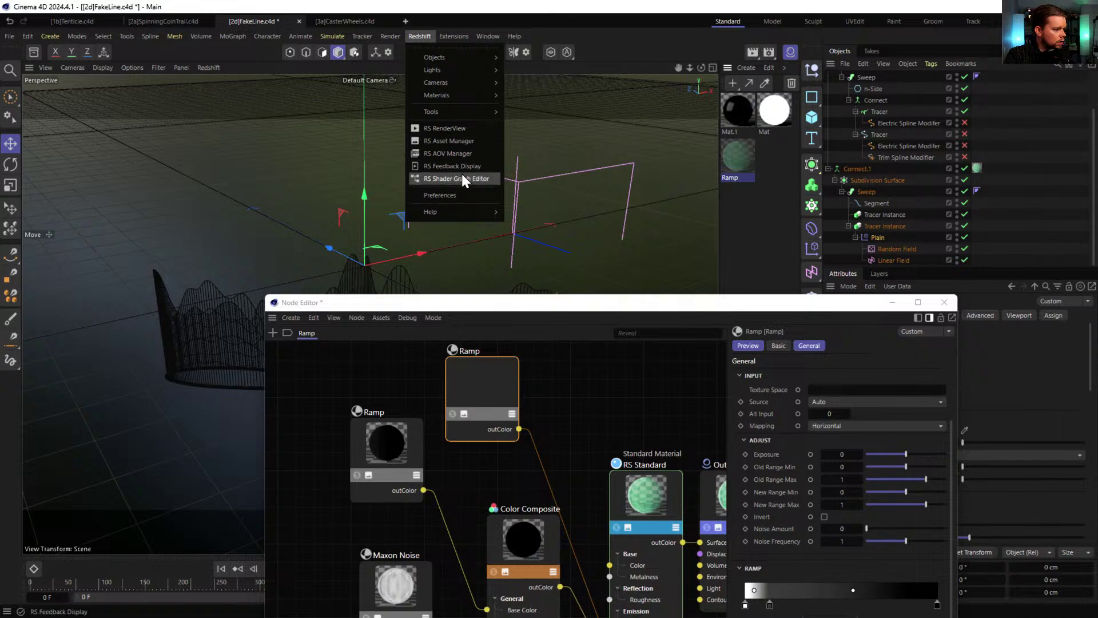
click(462, 25)
click(488, 36)
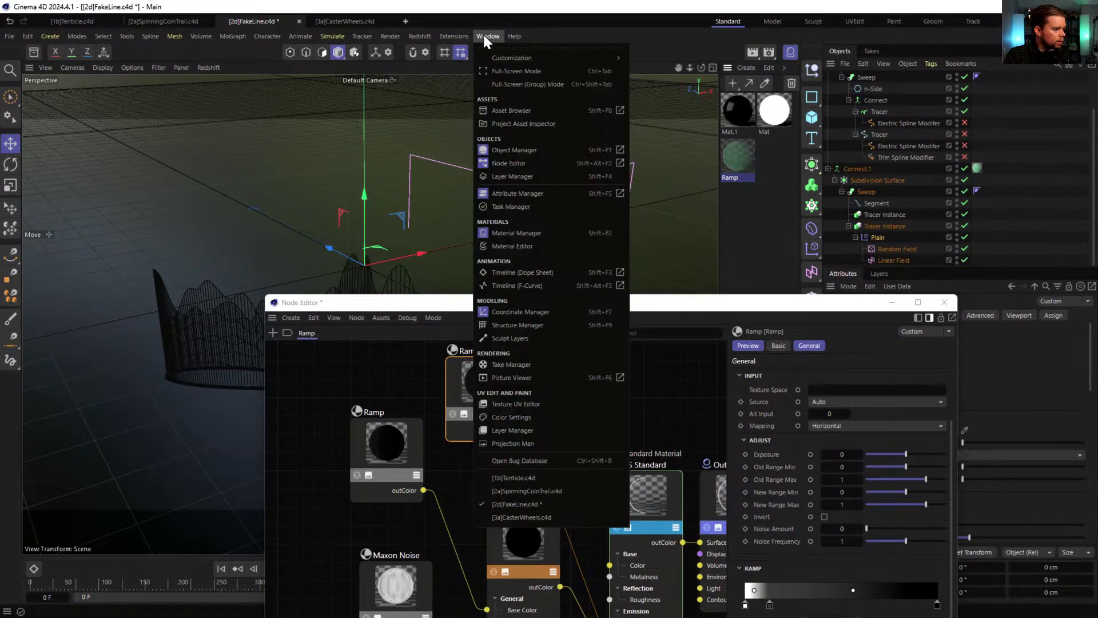
mouse_move(422, 36)
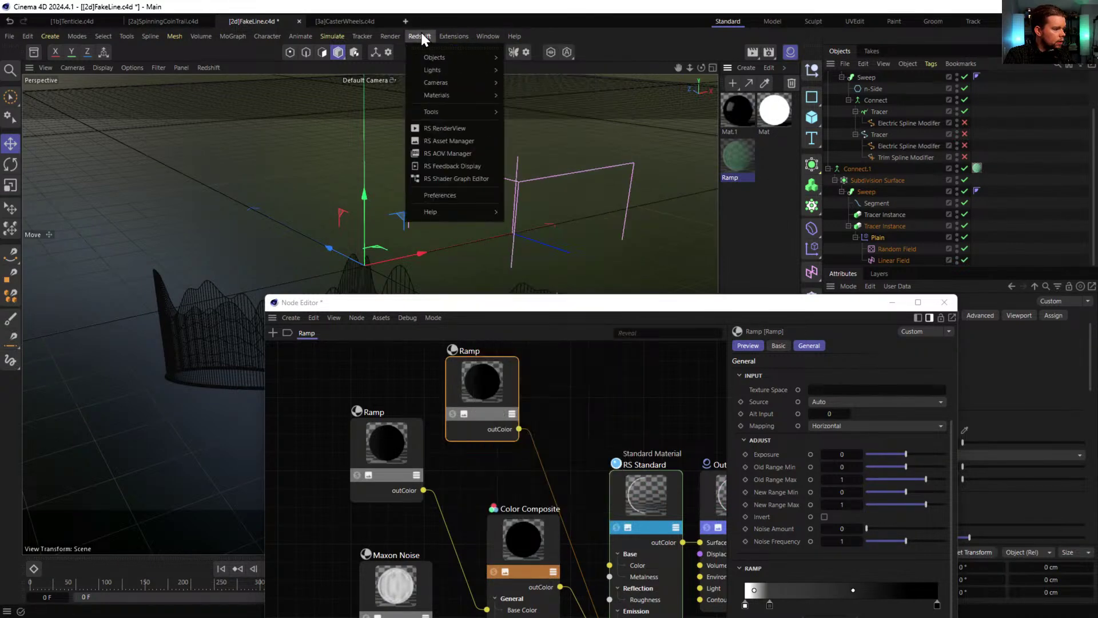
click(443, 130)
drag(533, 123, 92, 13)
drag(574, 300, 591, 129)
drag(573, 213, 502, 228)
- Remove the middle knot from the copied Ramp's gradient and set the ramp's mapping to Vertical
drag(788, 435, 862, 436)
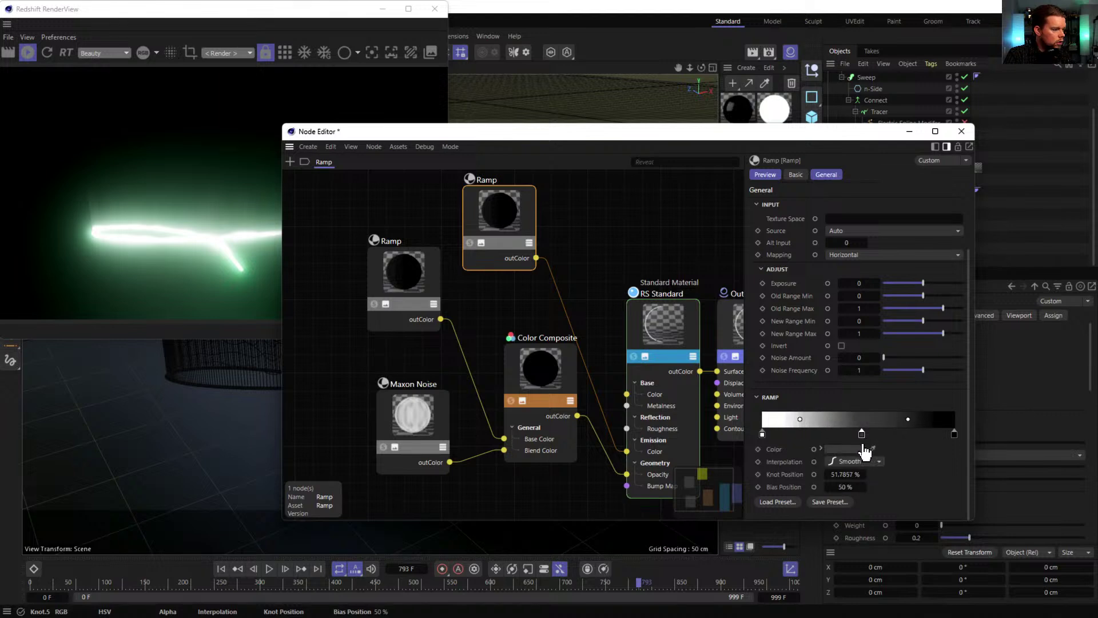
drag(563, 140, 701, 111)
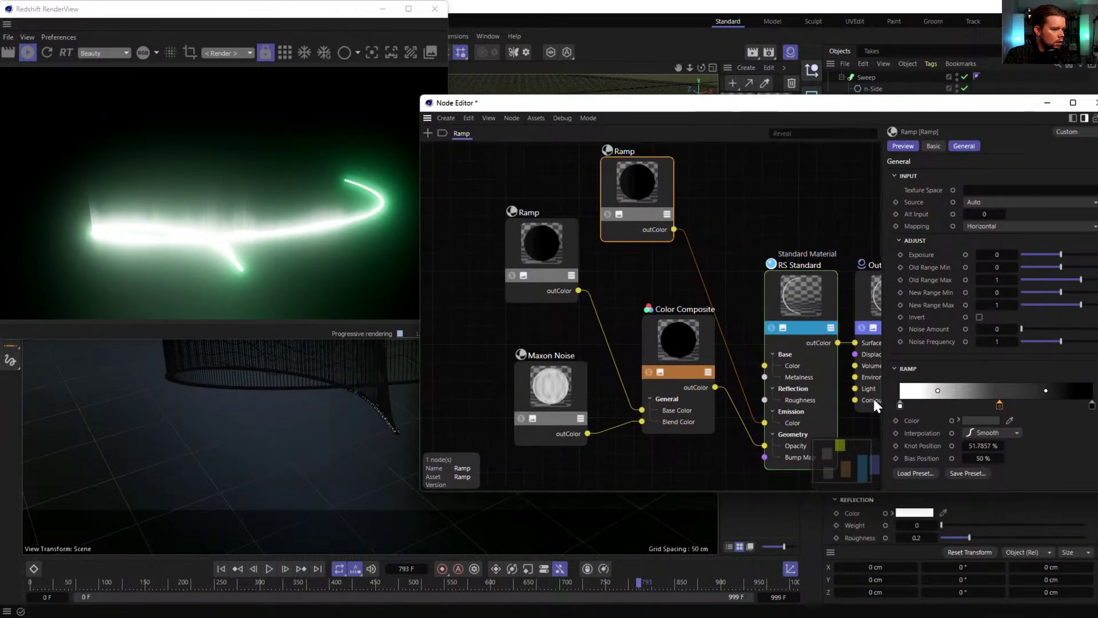
drag(1003, 412, 1020, 432)
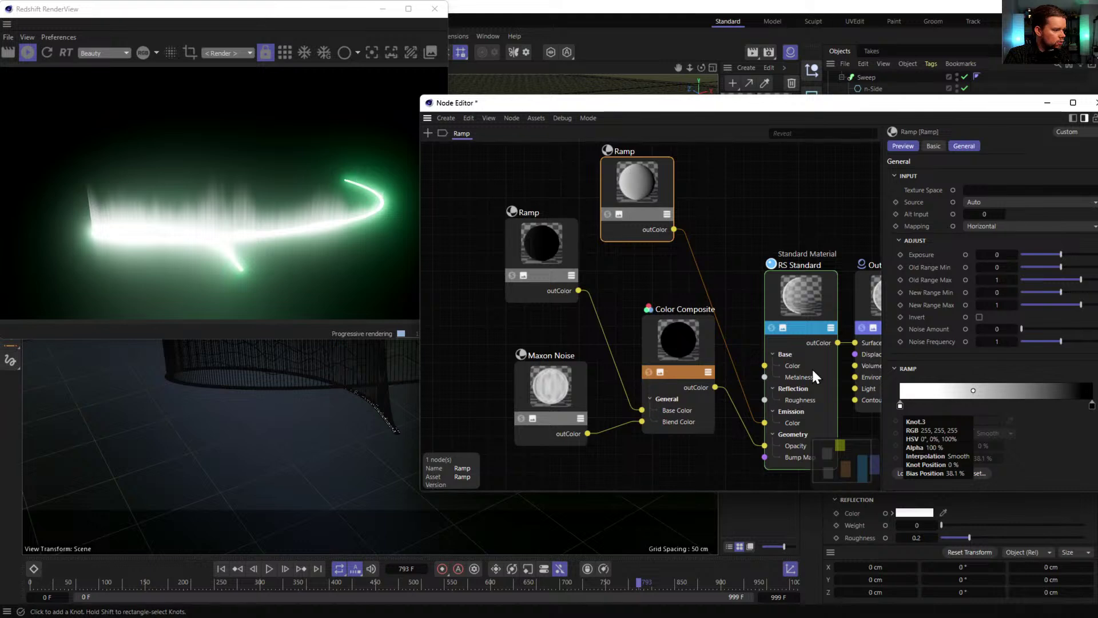
mouse_move(1090, 405)
mouse_down()
mouse_move(973, 405)
mouse_move(1091, 406)
mouse_up()
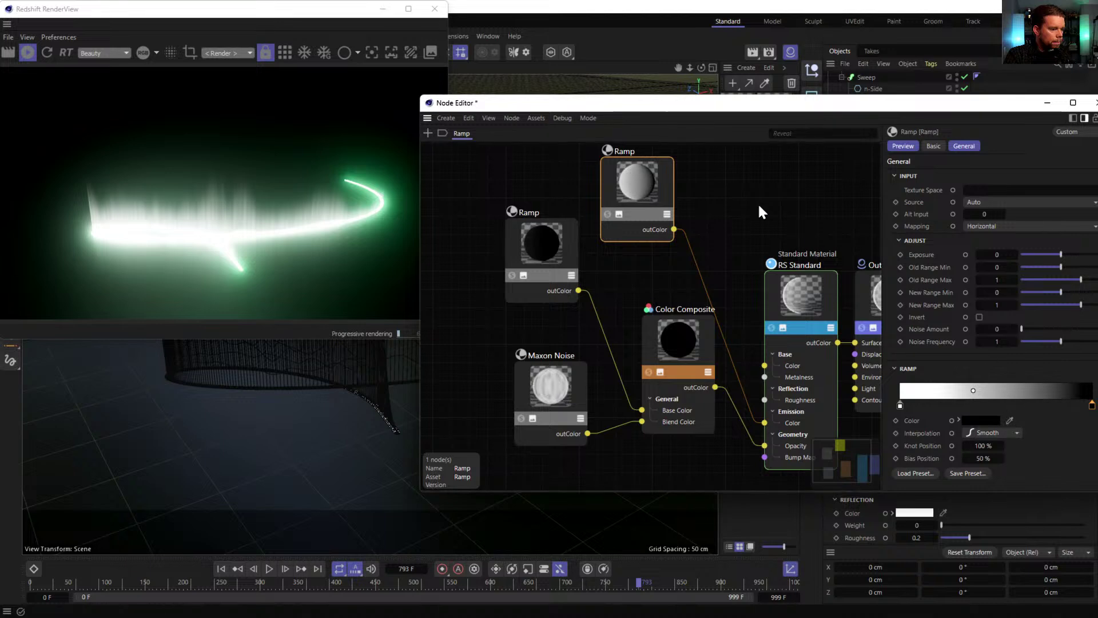
click(992, 227)
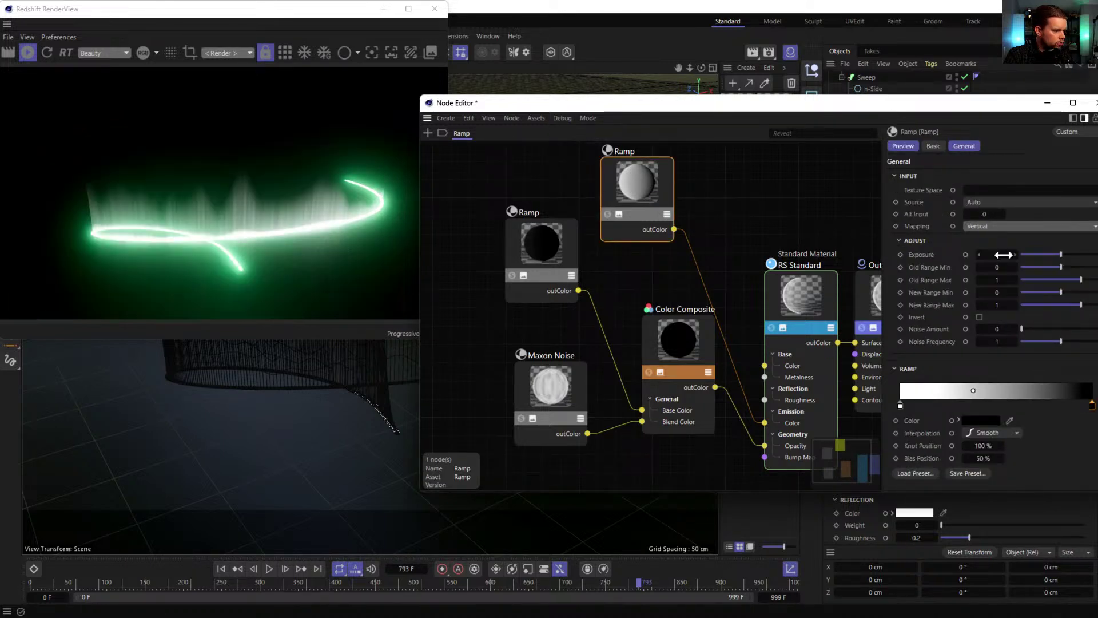
click(1004, 257)
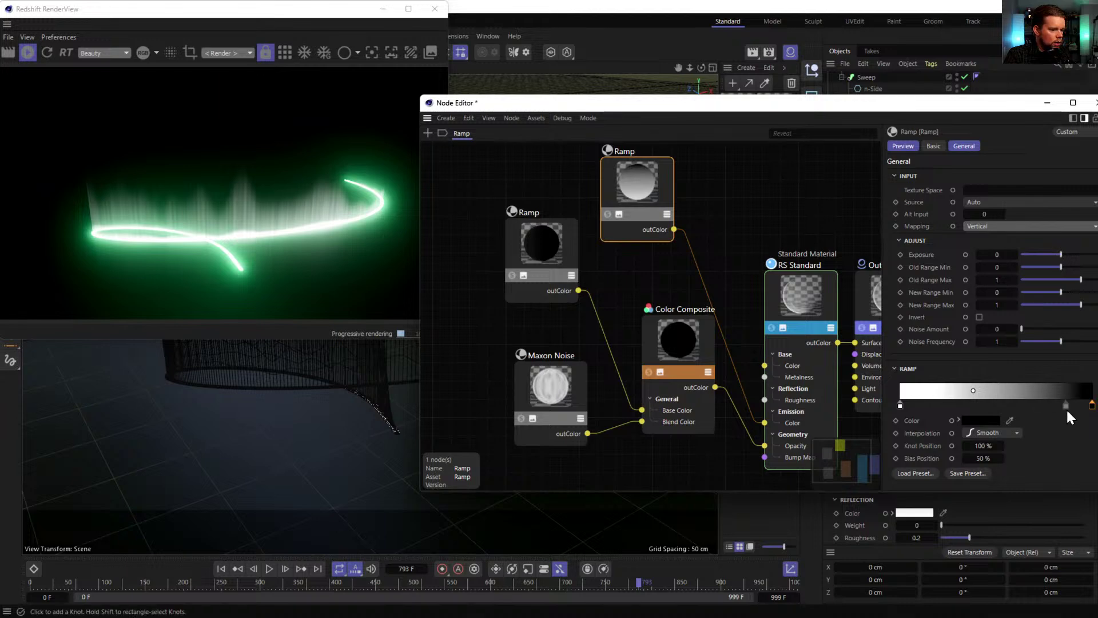
- Place the gradient's black end knot at 91.6667 %, with a white knot after it at 97.9167 %
mouse_move(1092, 405)
mouse_down()
mouse_move(1060, 407)
mouse_move(1084, 411)
mouse_up()
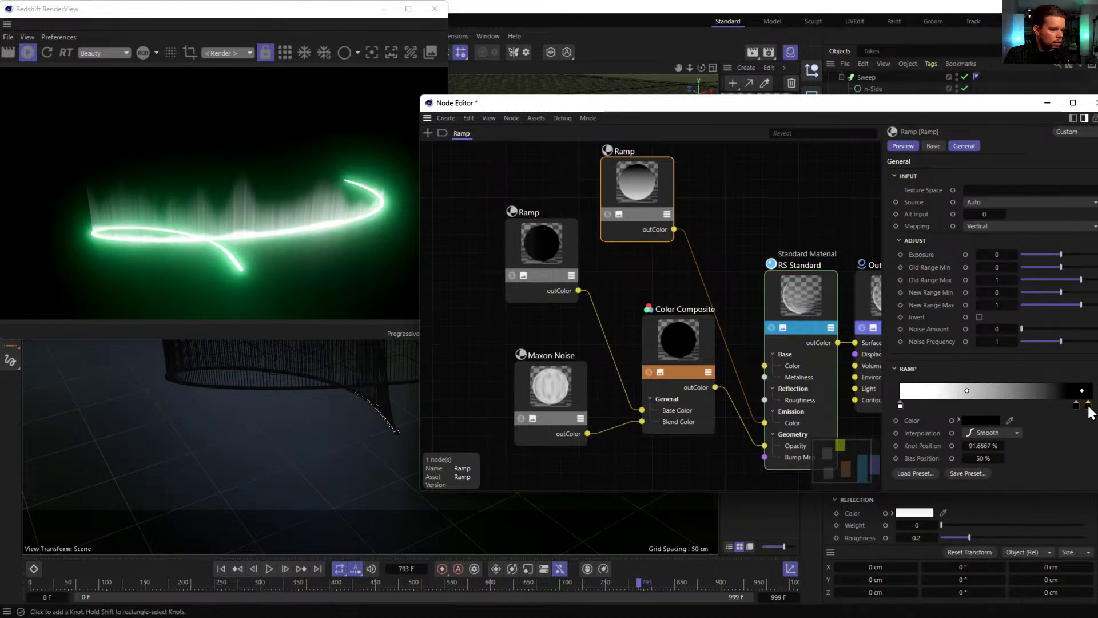
double_click(1084, 411)
drag(881, 439, 994, 449)
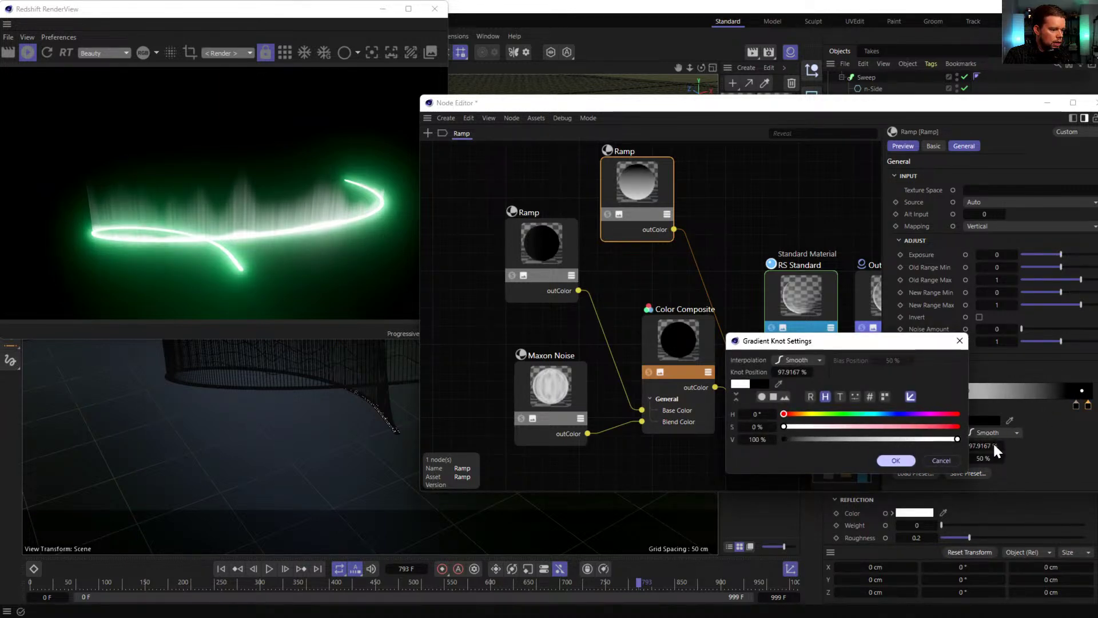
click(897, 461)
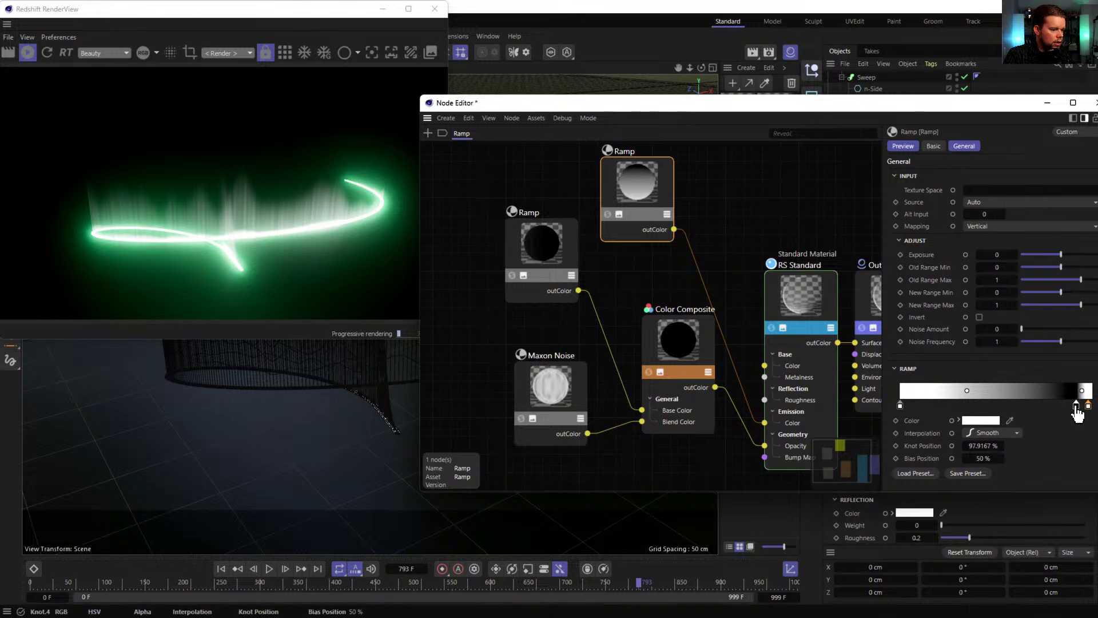
- Color the 91.6667 % gradient knot turquoise green, with a hue of about 155° and saturation and value at 100 %
double_click(1076, 405)
drag(869, 419, 863, 420)
drag(930, 430, 965, 441)
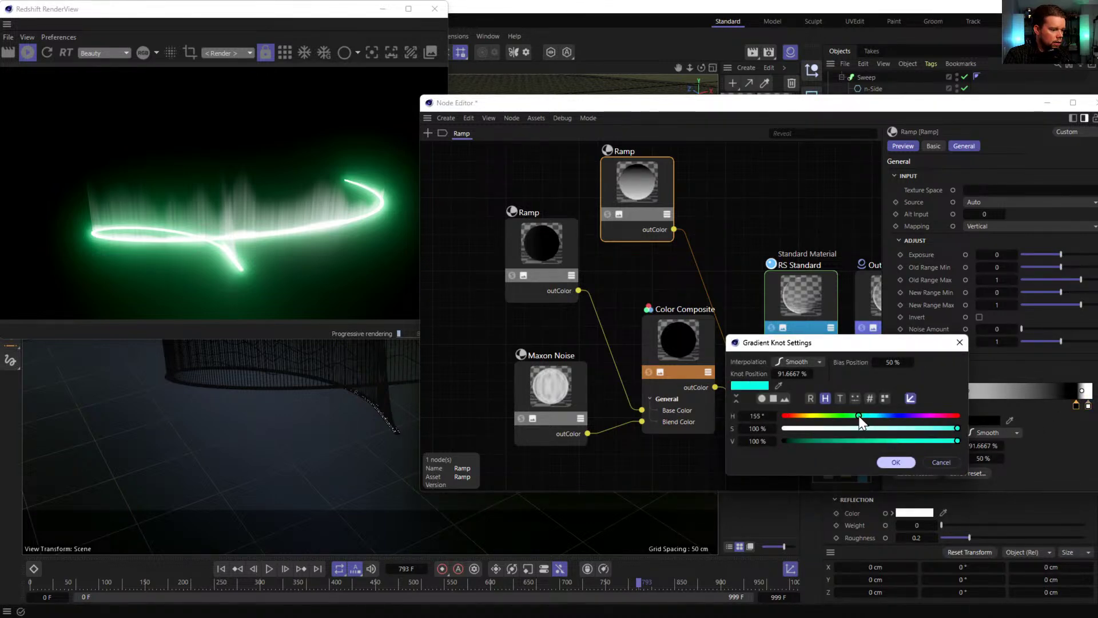
click(892, 462)
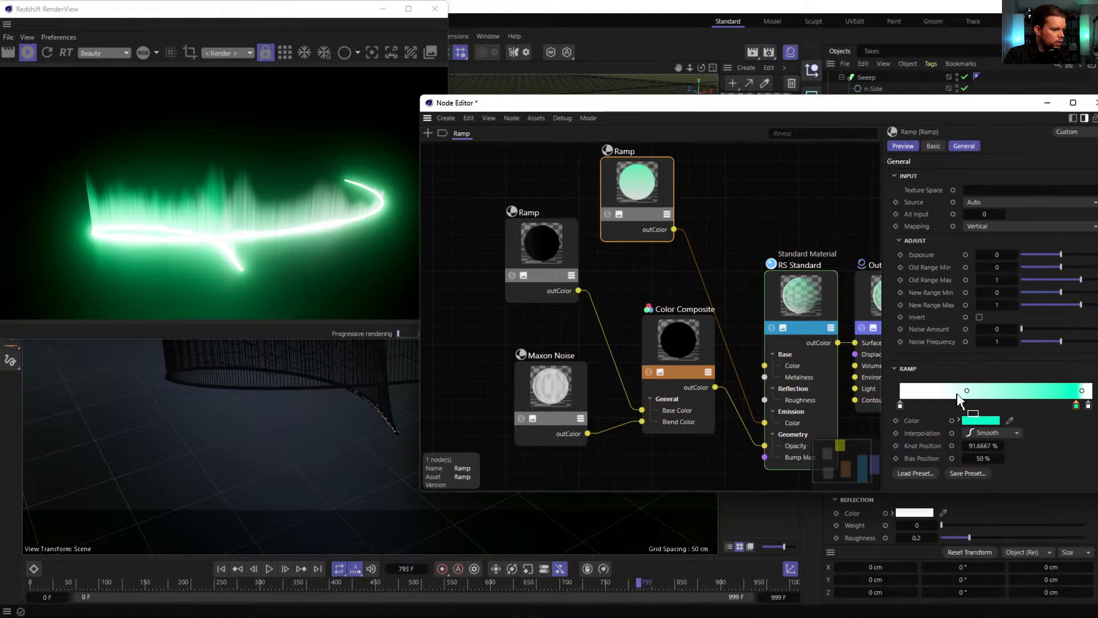
- Color the gradient's first knot light blue, with a hue of about 210° and saturation and value at 100 %
double_click(901, 405)
drag(925, 429, 969, 428)
drag(897, 417, 887, 418)
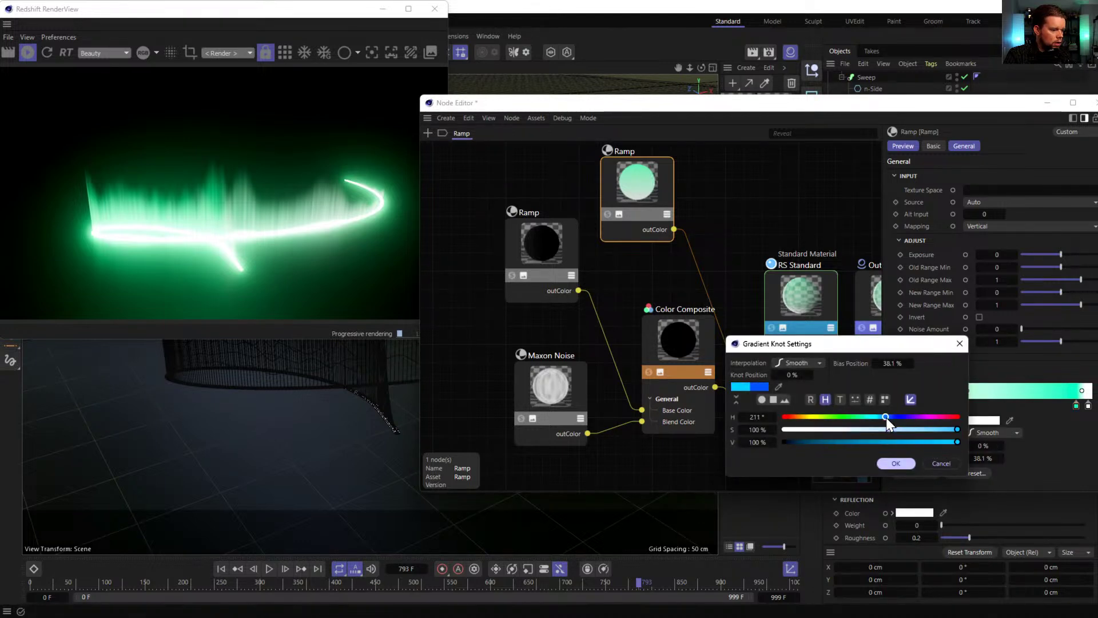
click(898, 464)
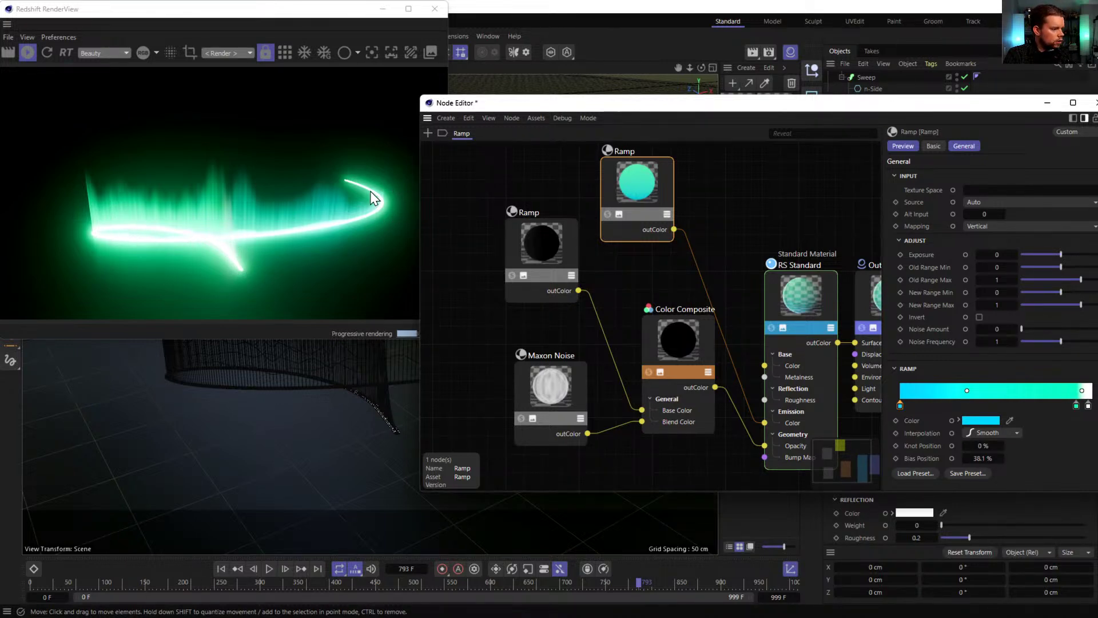
- Add a light blue gradient knot at 44.0476 % and color the 0 % knot deep blue, with a hue of about 250° and value about 61 %
click(985, 405)
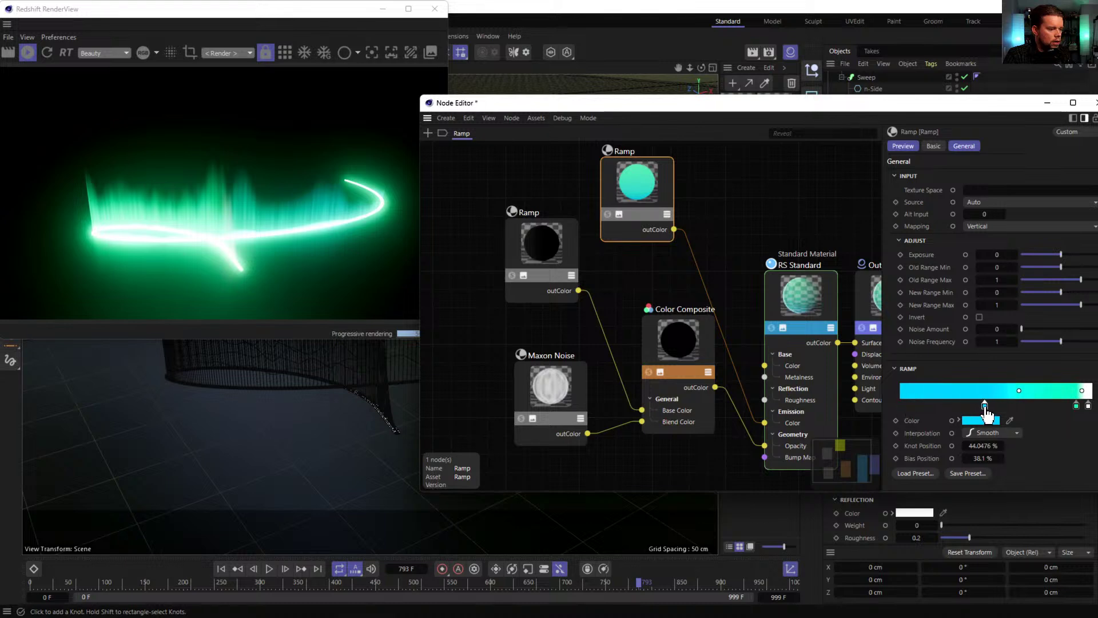
double_click(901, 405)
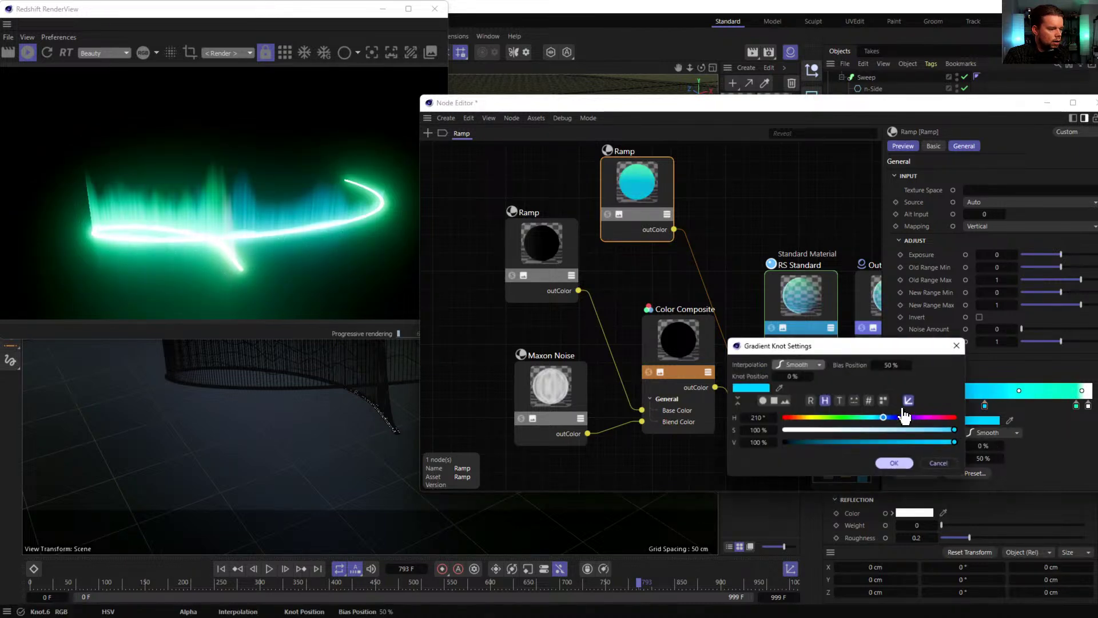
drag(885, 419, 901, 419)
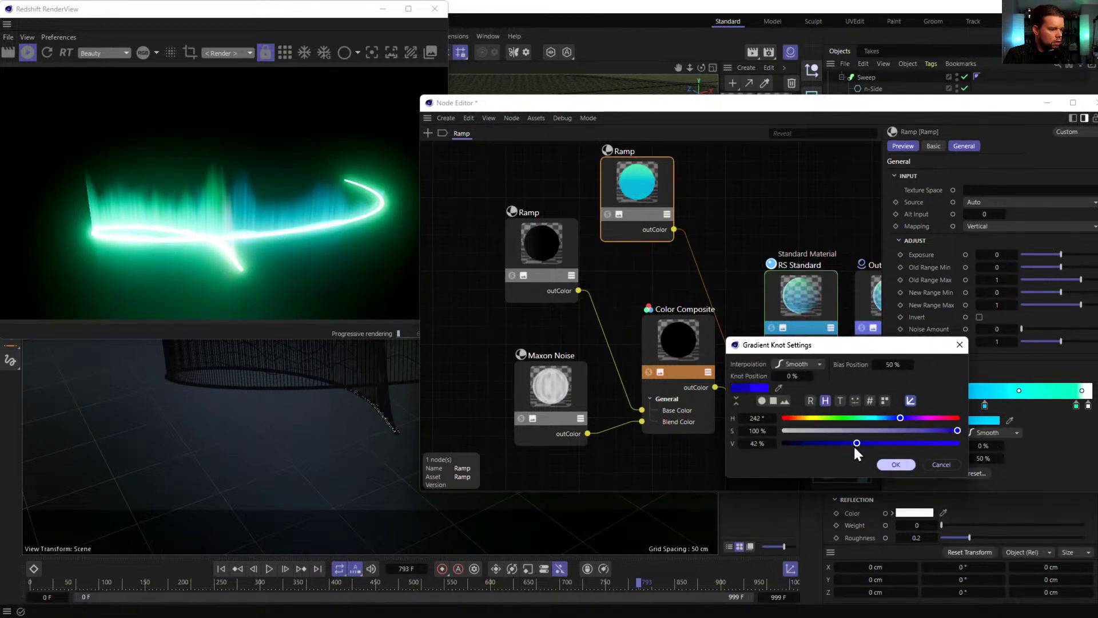
click(881, 464)
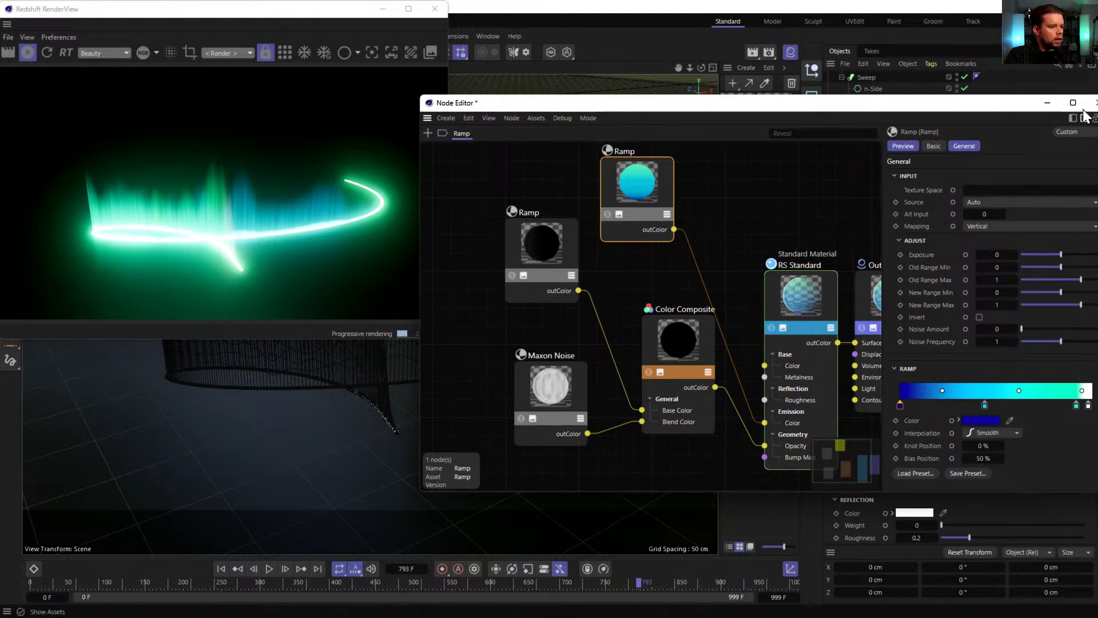
- Set the Maxon Noise node's animation speed to 1, close the node graph and play the animation to preview the result
drag(966, 111, 853, 133)
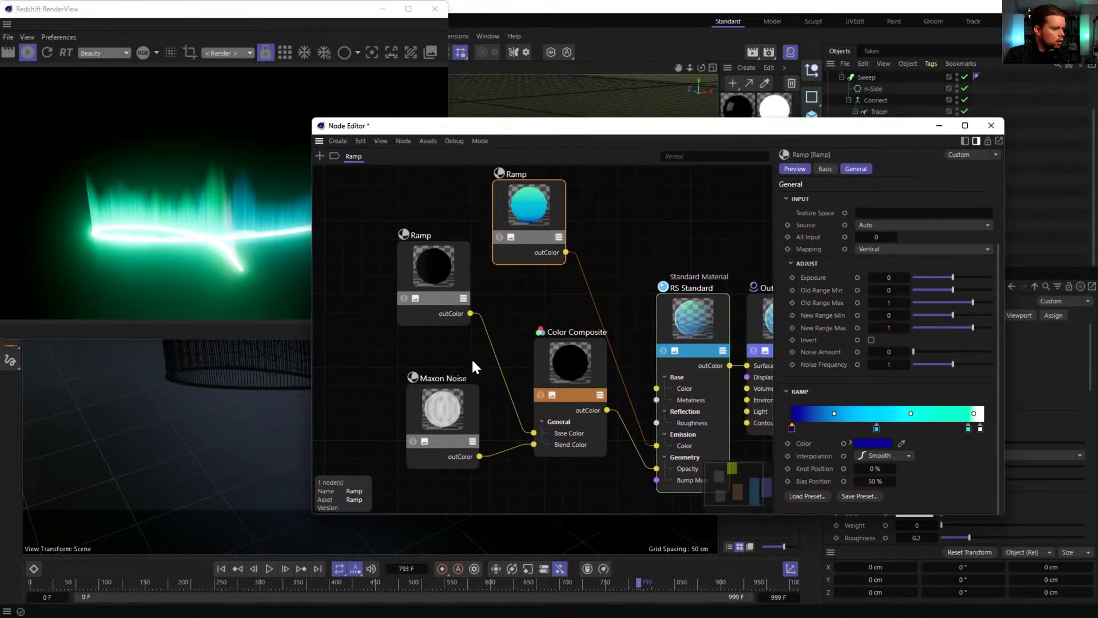
click(478, 442)
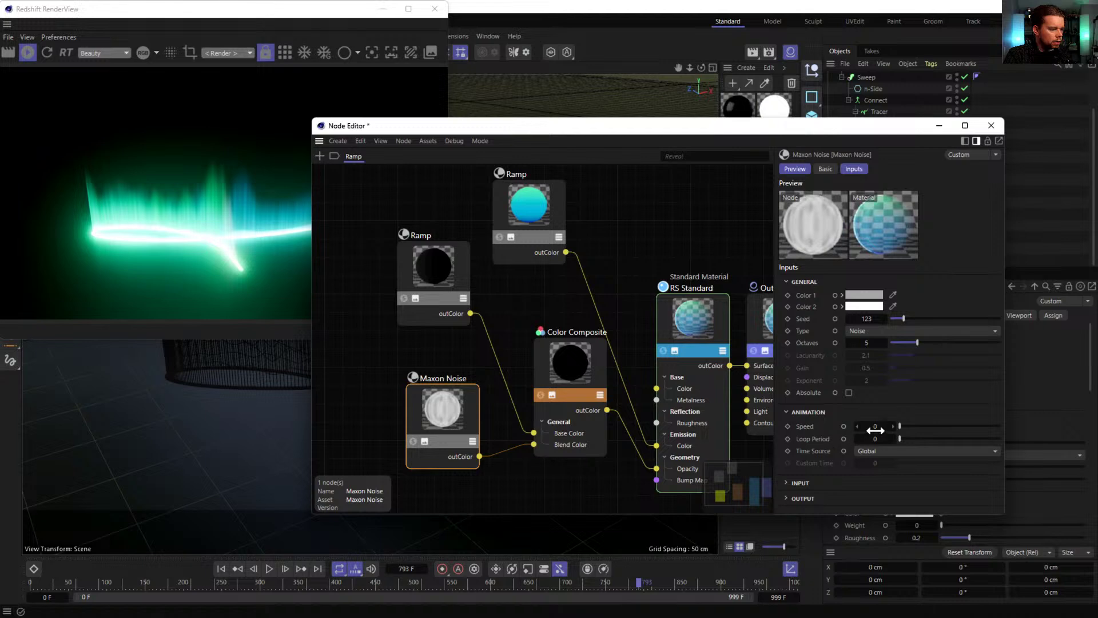
text(1)
key(Return)
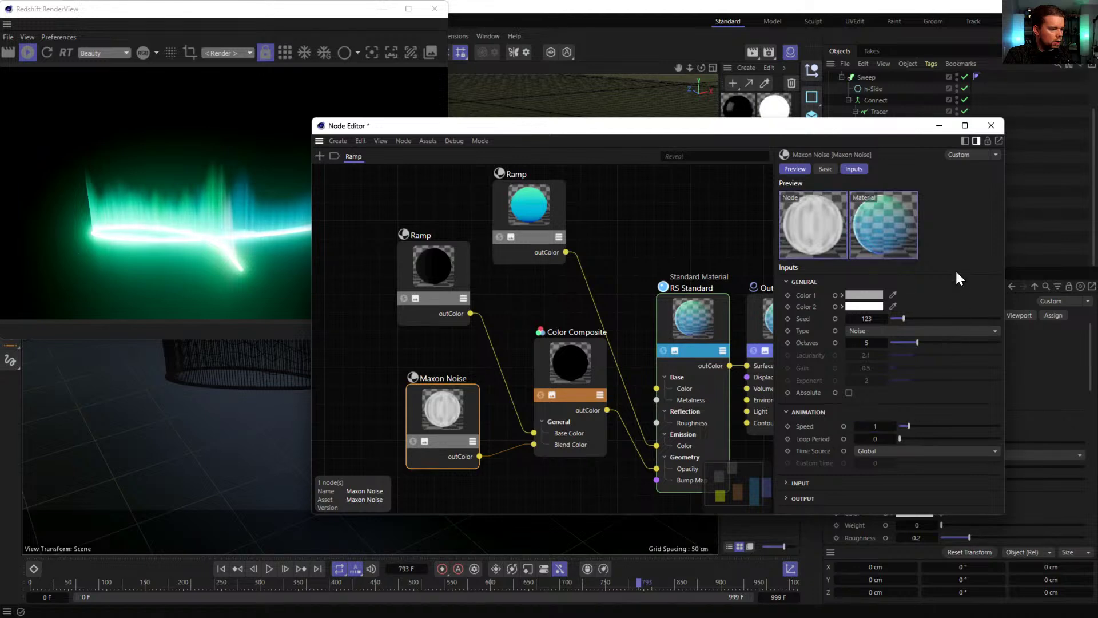
click(991, 127)
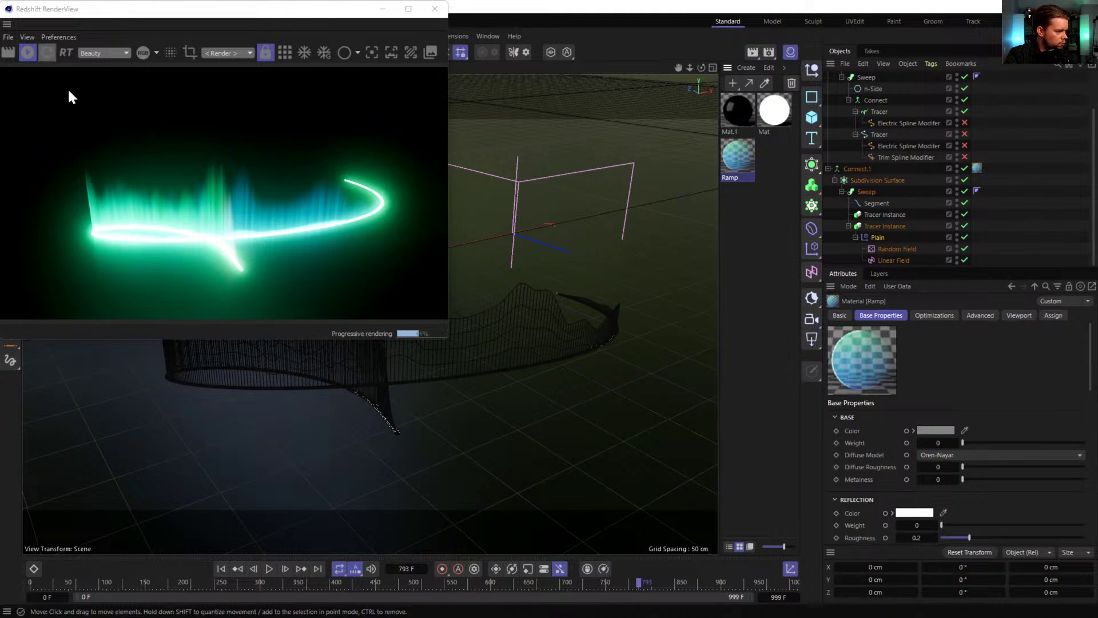
click(269, 568)
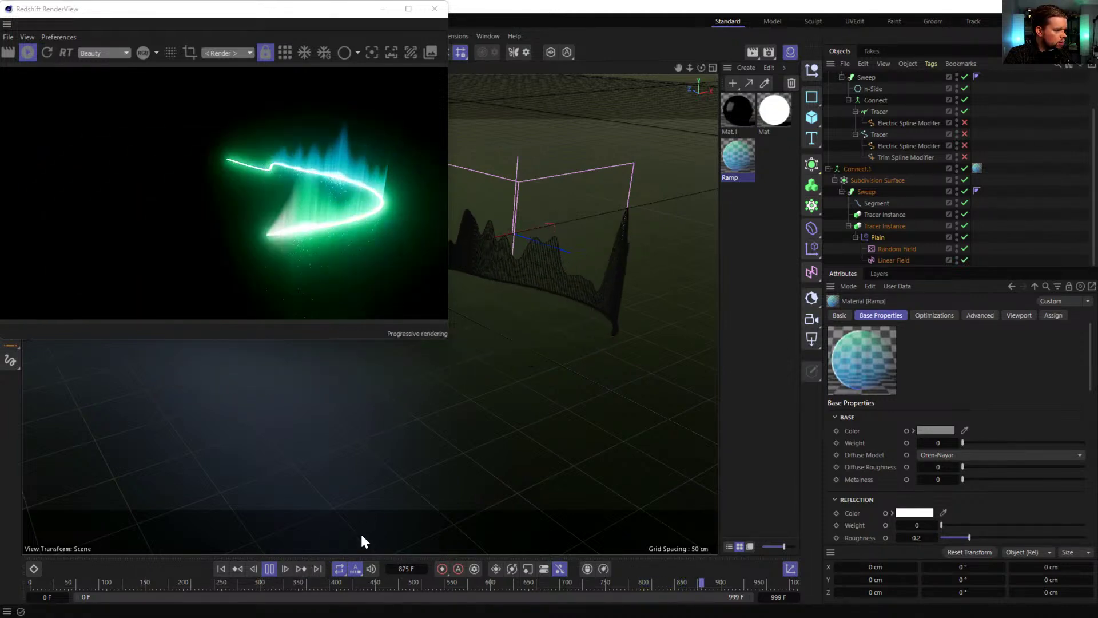
click(267, 568)
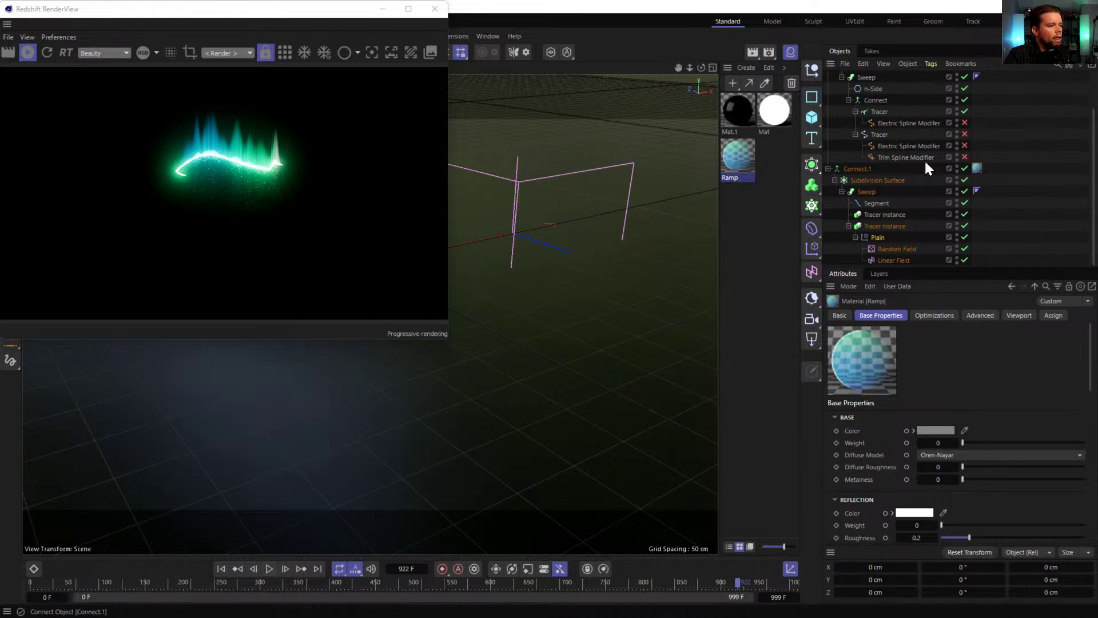
- Enable Reverse Sequence on the first Tracer under Connect and play the animation to check the trail
click(884, 111)
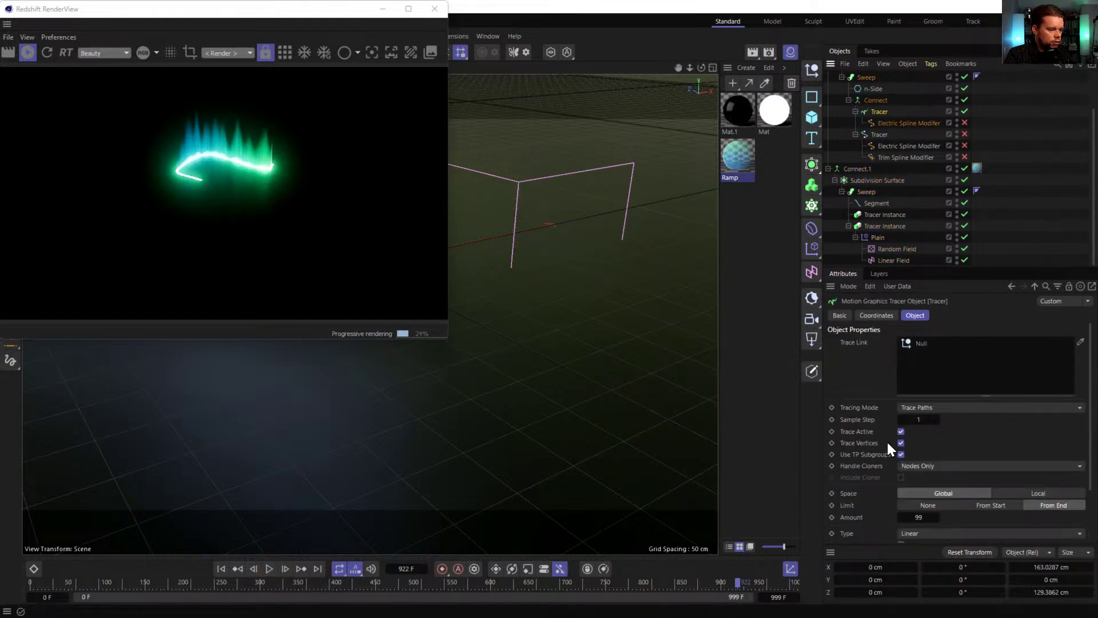
scroll(871, 443, down, 2)
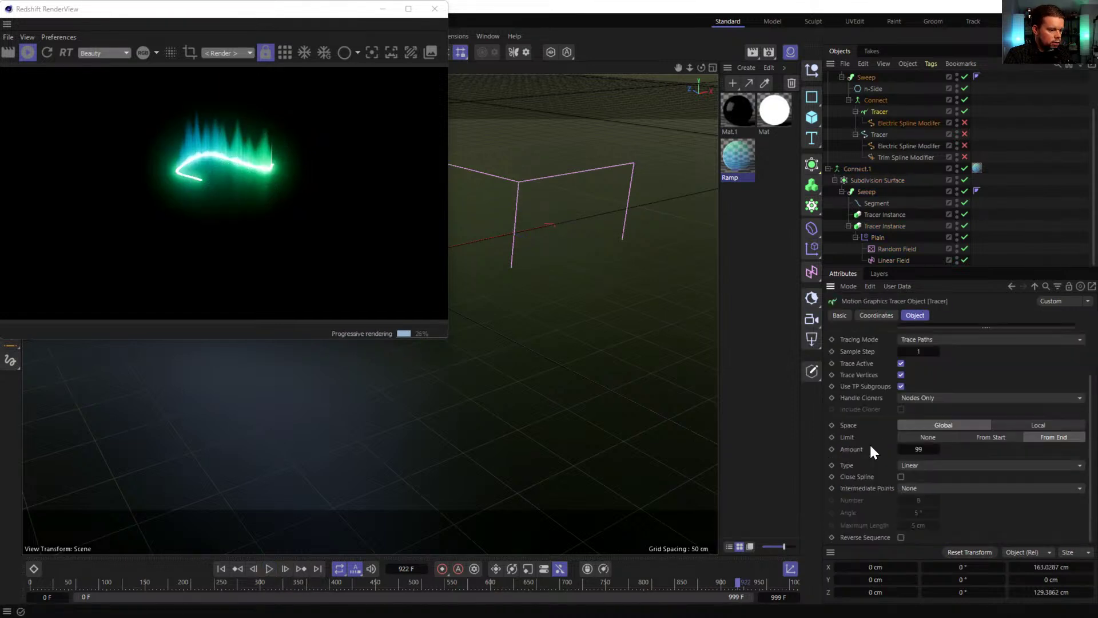
click(901, 537)
click(269, 569)
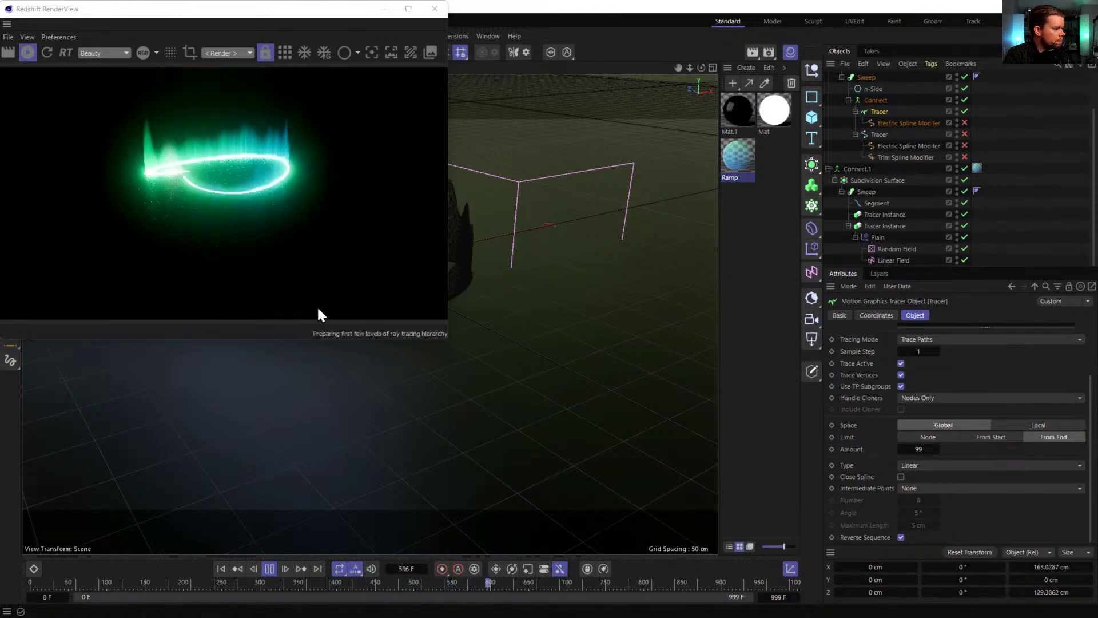
click(268, 568)
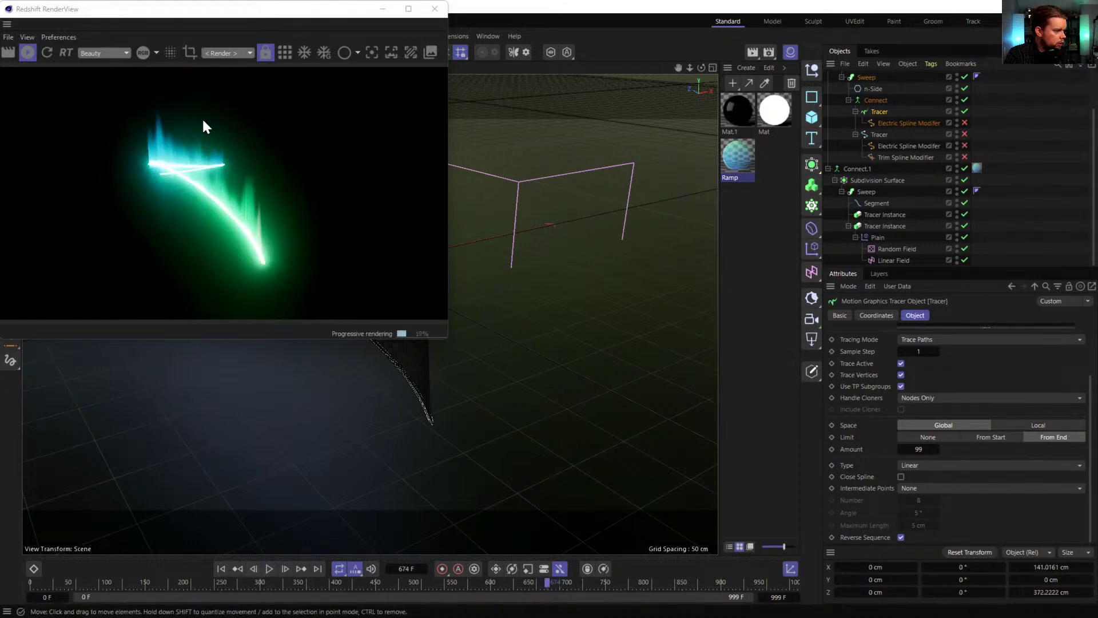
- Stop the live render and examine the settings of the Plain effector's Random Field and Linear Field
drag(137, 8, 316, 100)
click(210, 142)
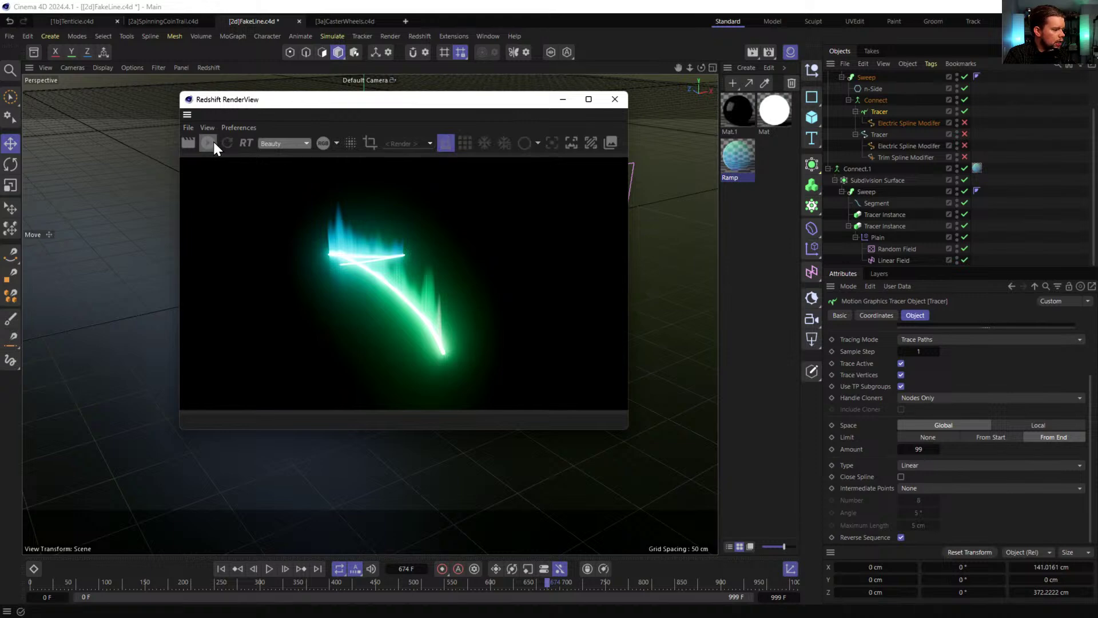
click(886, 203)
click(880, 238)
click(894, 248)
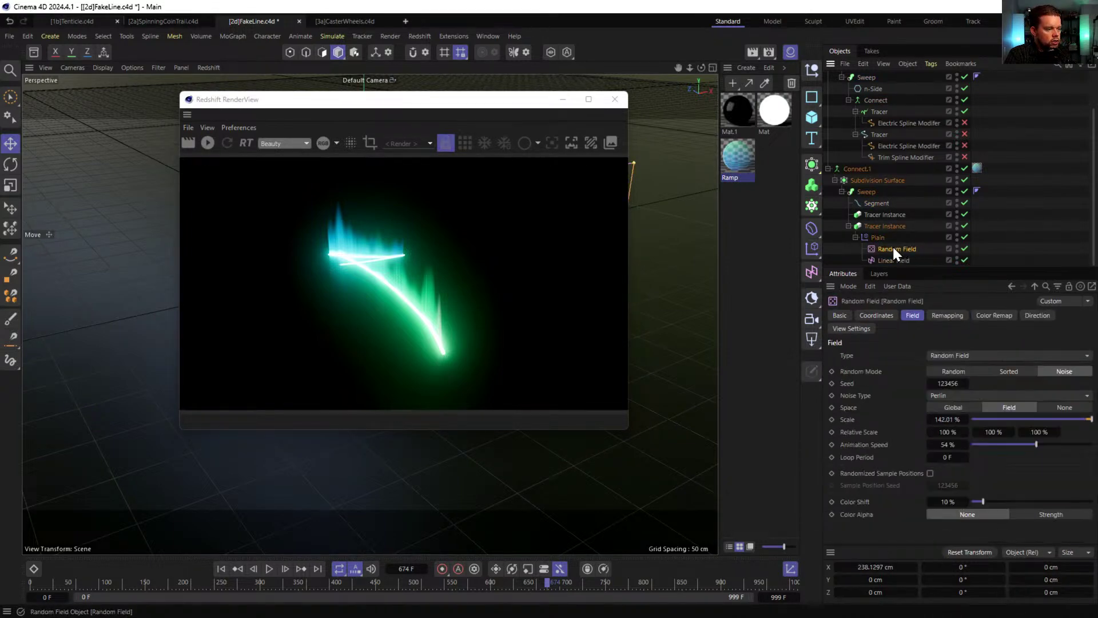
click(882, 259)
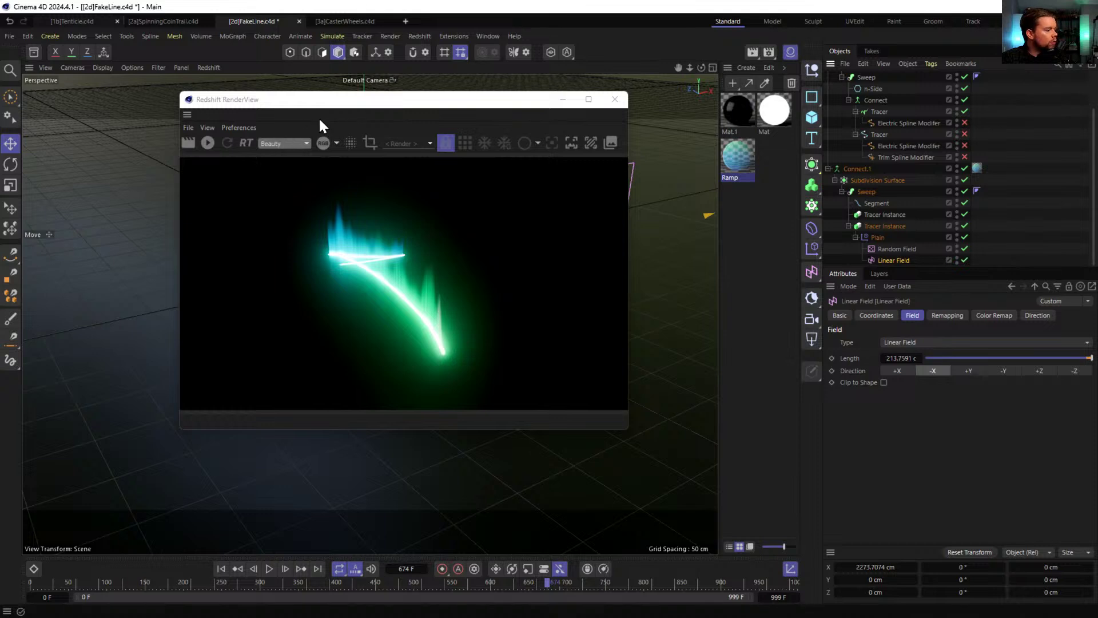
- Move the render preview aside and save the FakeLine scene
drag(347, 106, 280, 103)
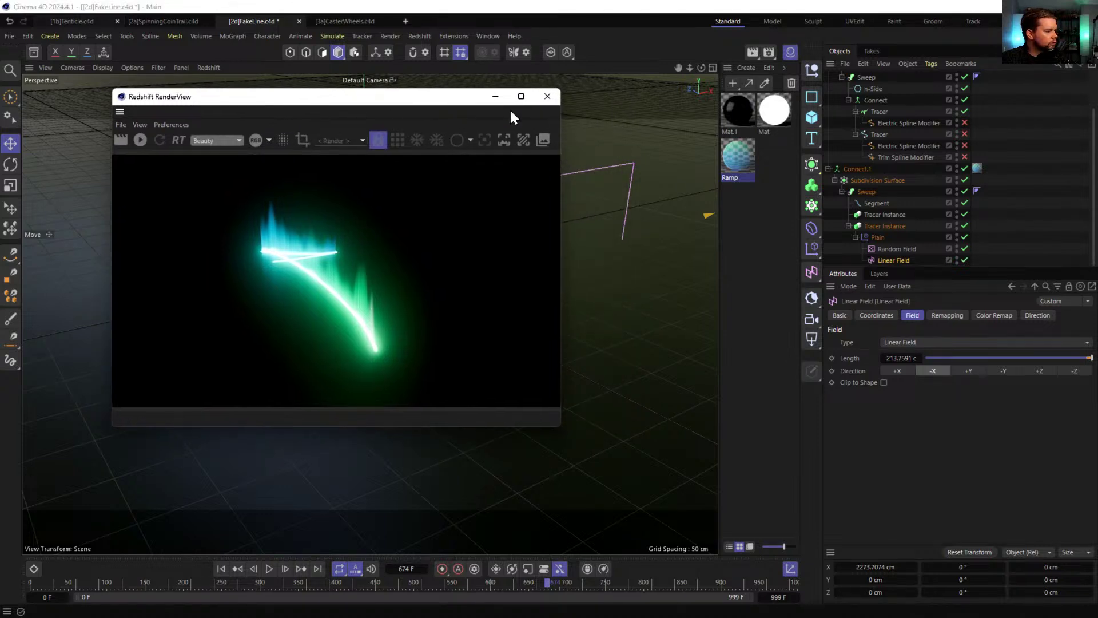
click(637, 56)
key(ctrl+s)
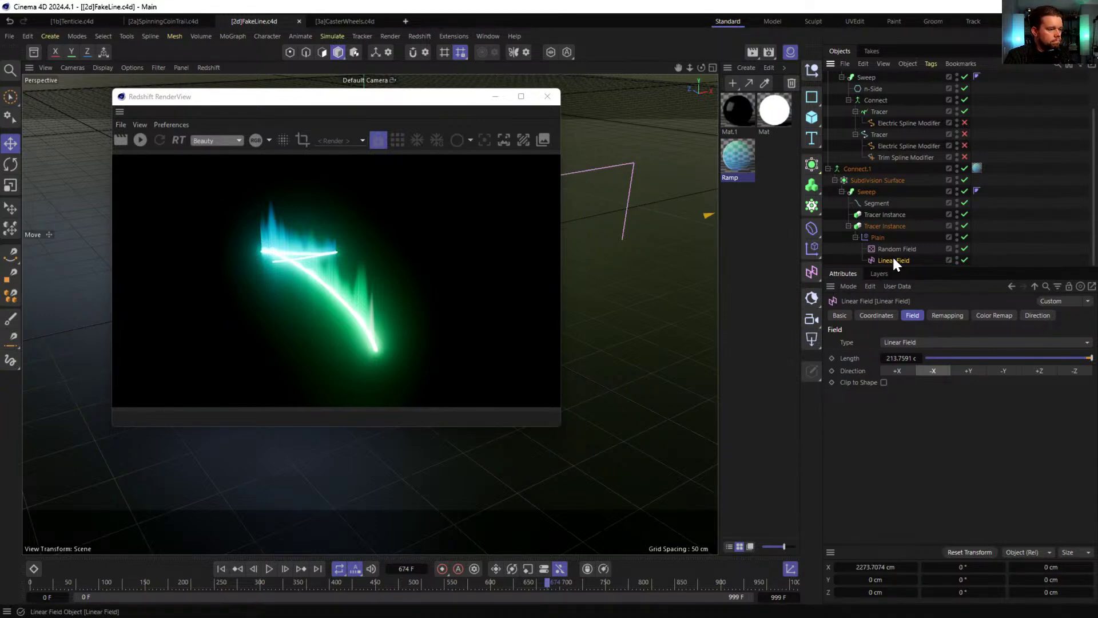
- Duplicate the material's colored Ramp node, connect the copy to the RS Standard emission color and set its mapping to Horizontal
double_click(743, 156)
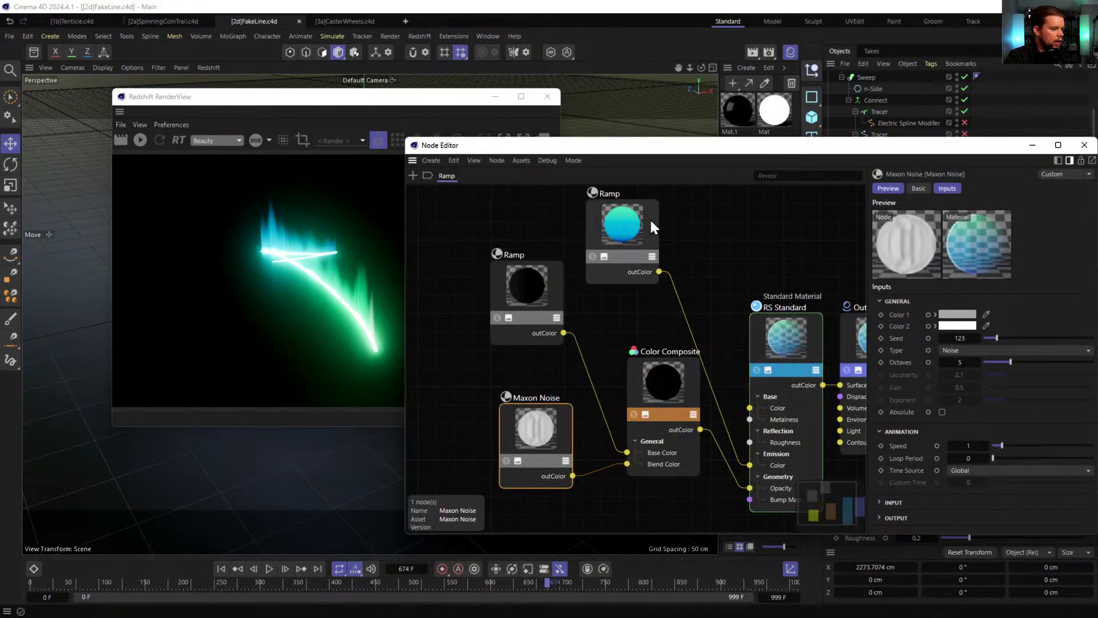
ctrl+drag(650, 217, 760, 207)
drag(659, 272, 769, 262)
click(969, 327)
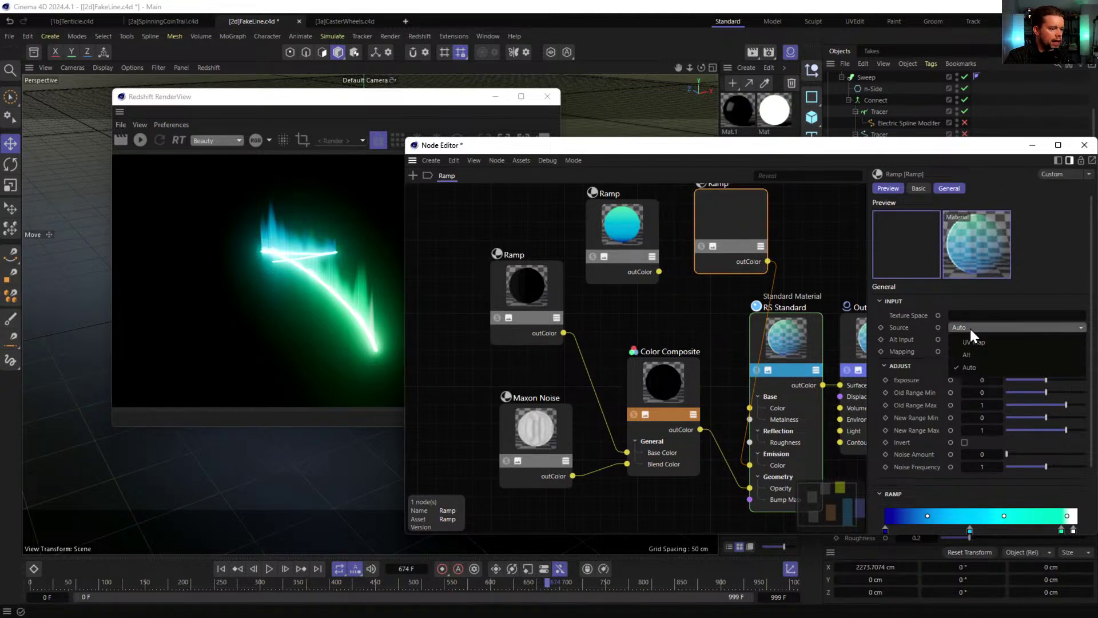
click(973, 351)
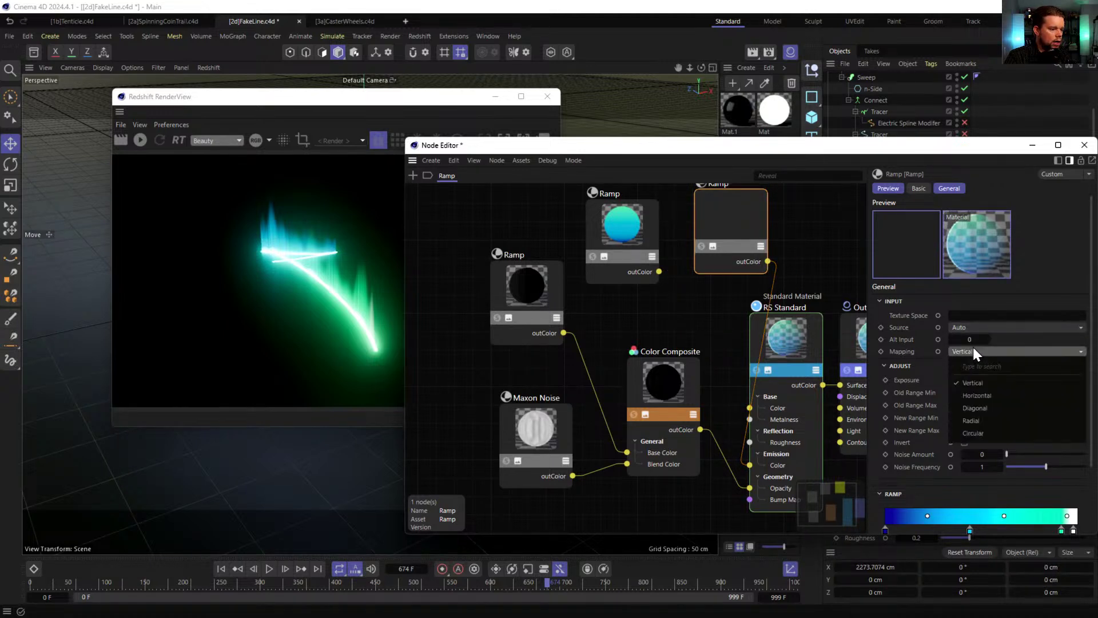
click(997, 396)
- Restart the live render and reverse the knot order of the horizontal Ramp's gradient
click(140, 140)
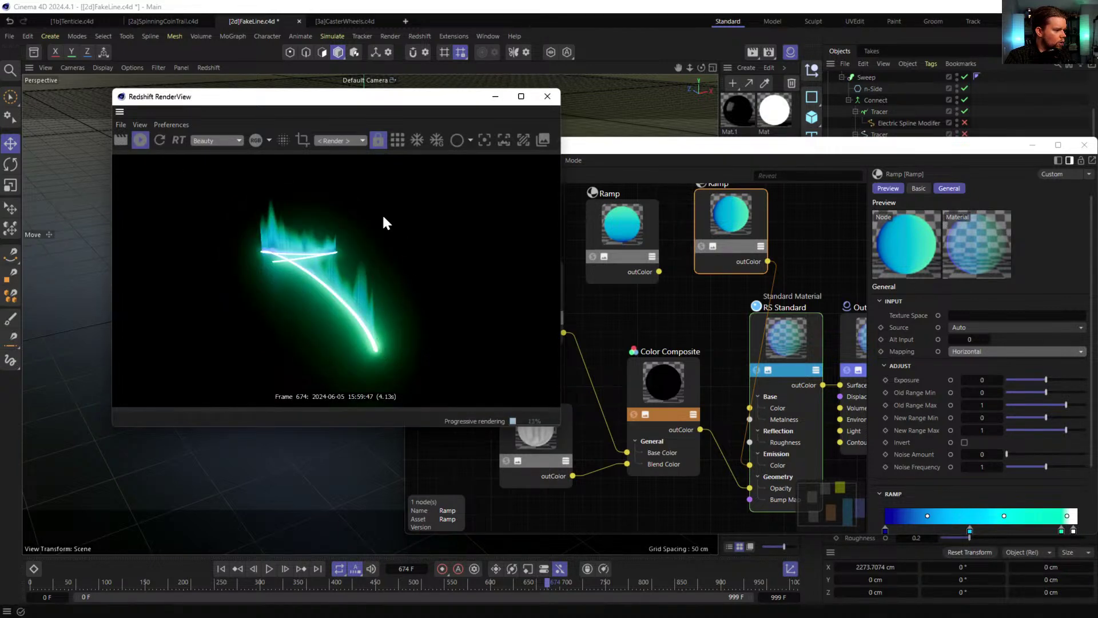
drag(402, 112, 311, 94)
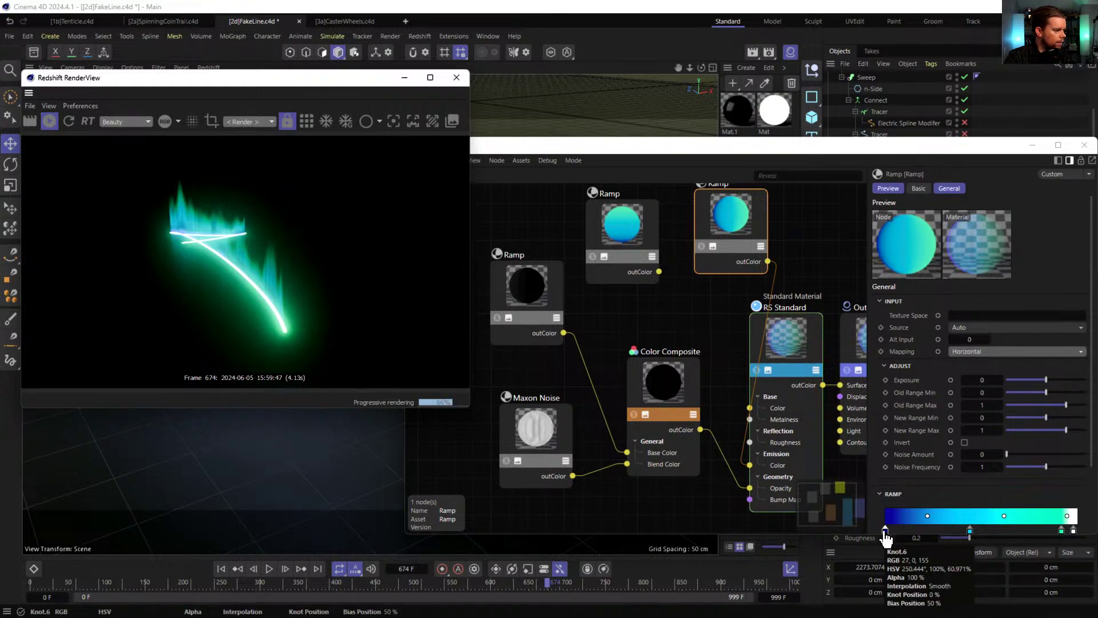
right_click(971, 515)
click(1008, 533)
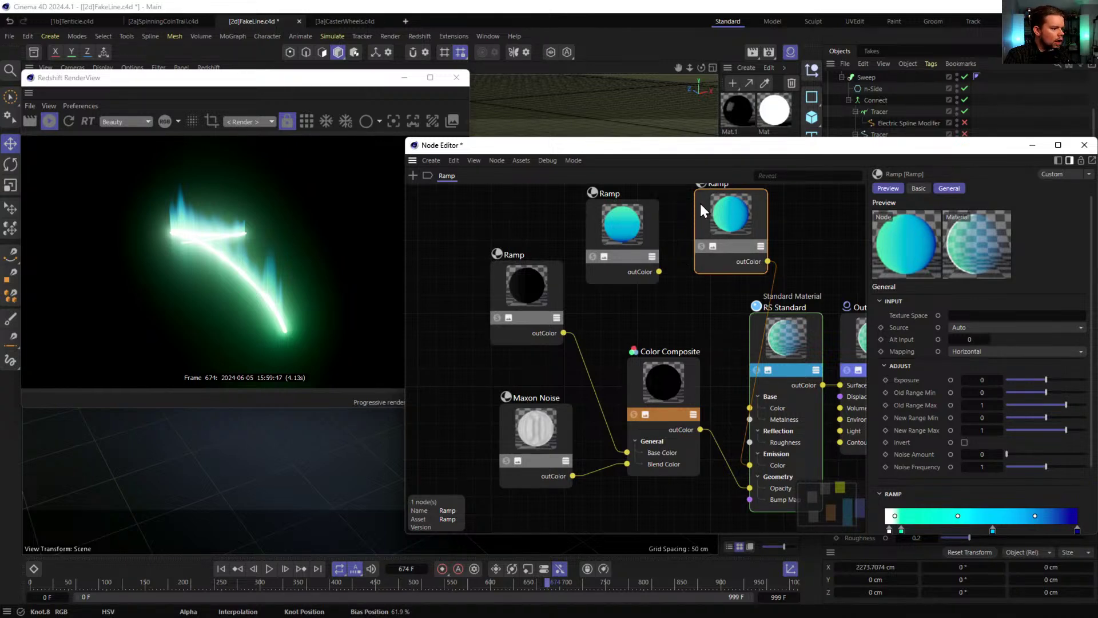
- Duplicate the Color Composite node, blend the horizontal Ramp as base with the vertical Ramp, and connect it to the emission color
drag(777, 196, 640, 220)
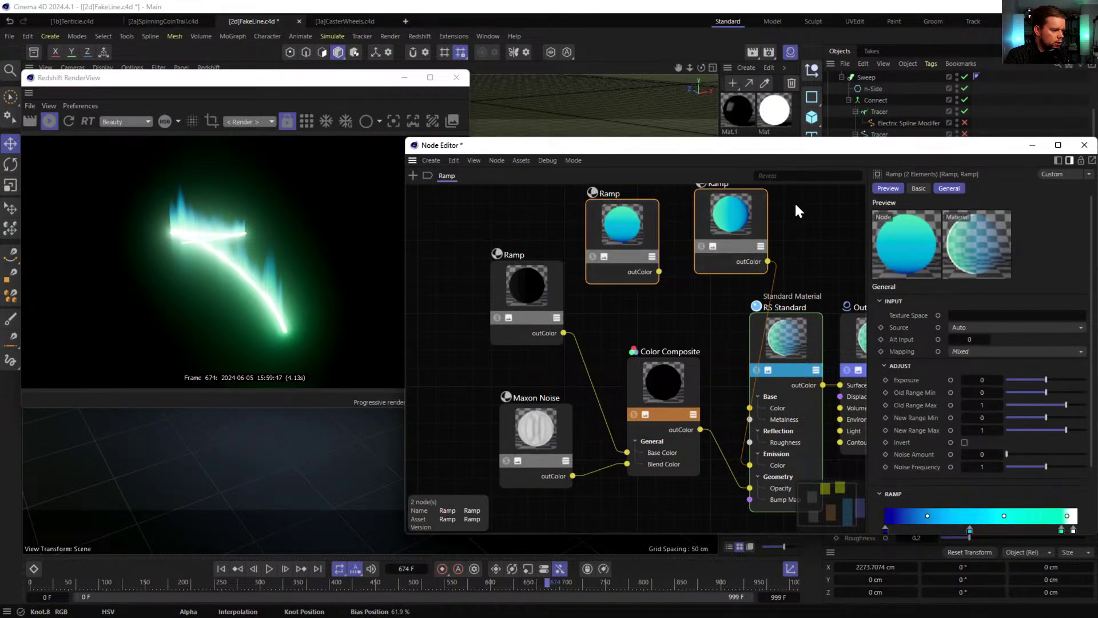
scroll(799, 211, down, 3)
drag(753, 221, 563, 252)
ctrl+drag(637, 399, 720, 213)
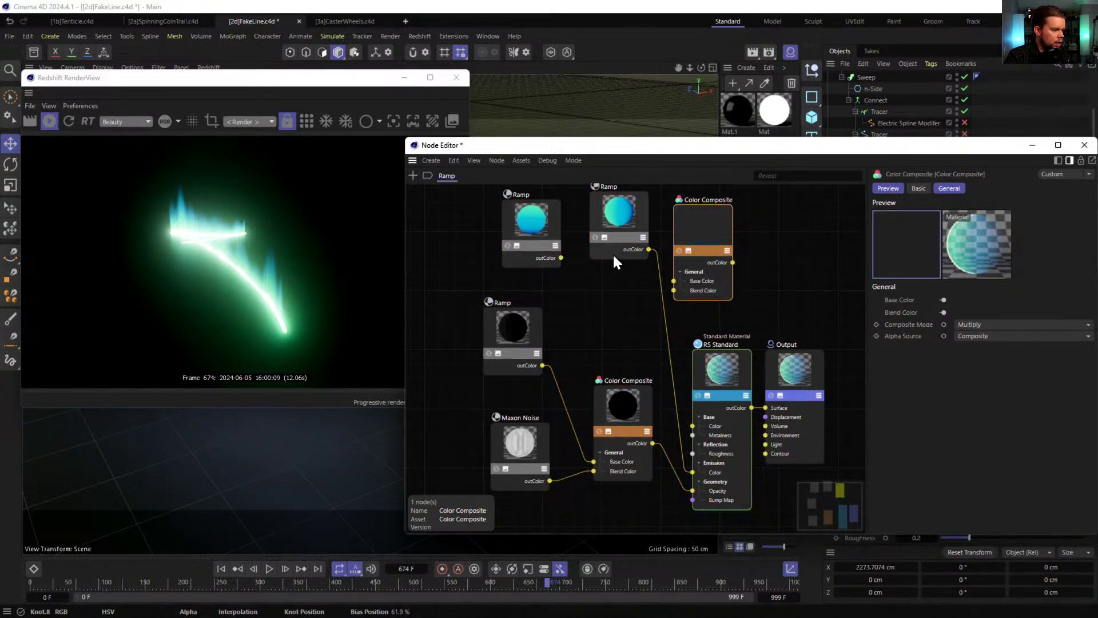
drag(672, 275, 625, 294)
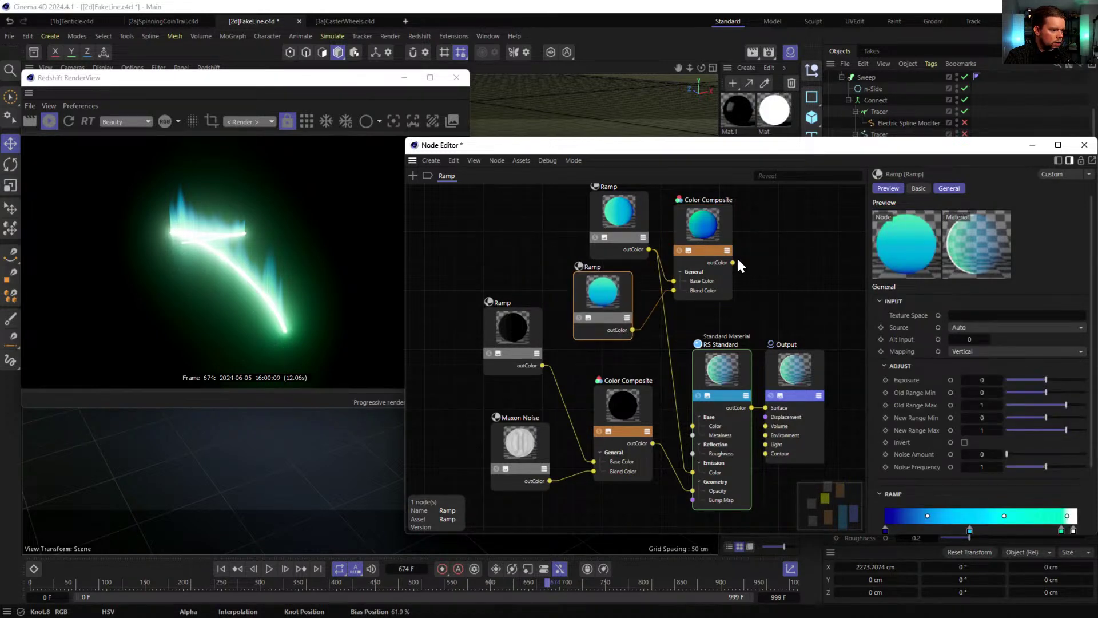
drag(733, 262, 694, 471)
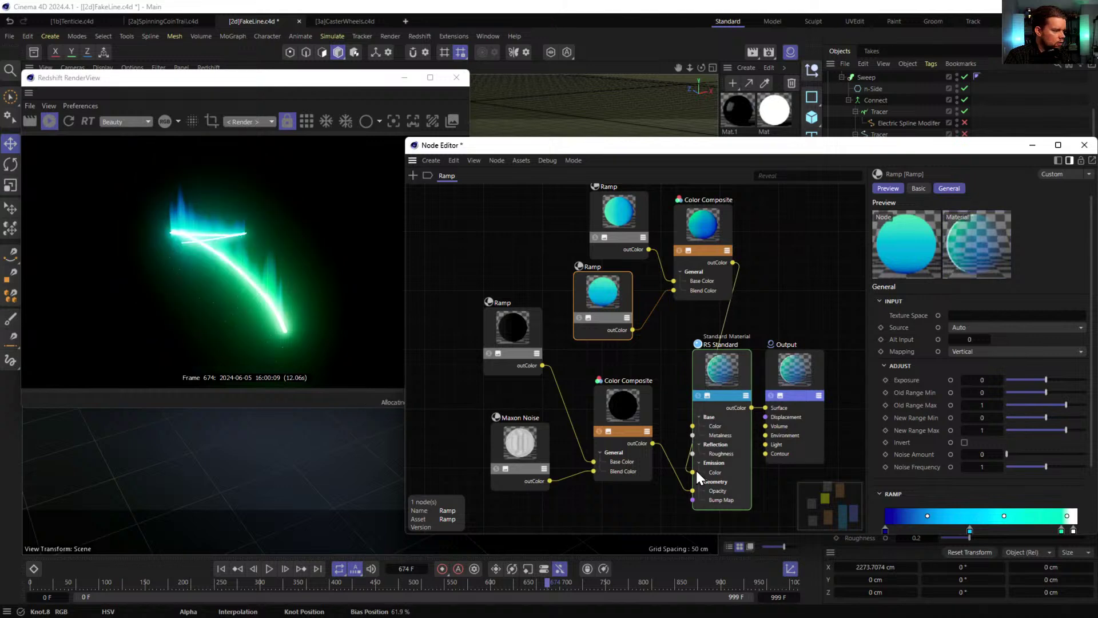
- Set the composite mode of the emission's Color Composite node to Overlay
click(702, 226)
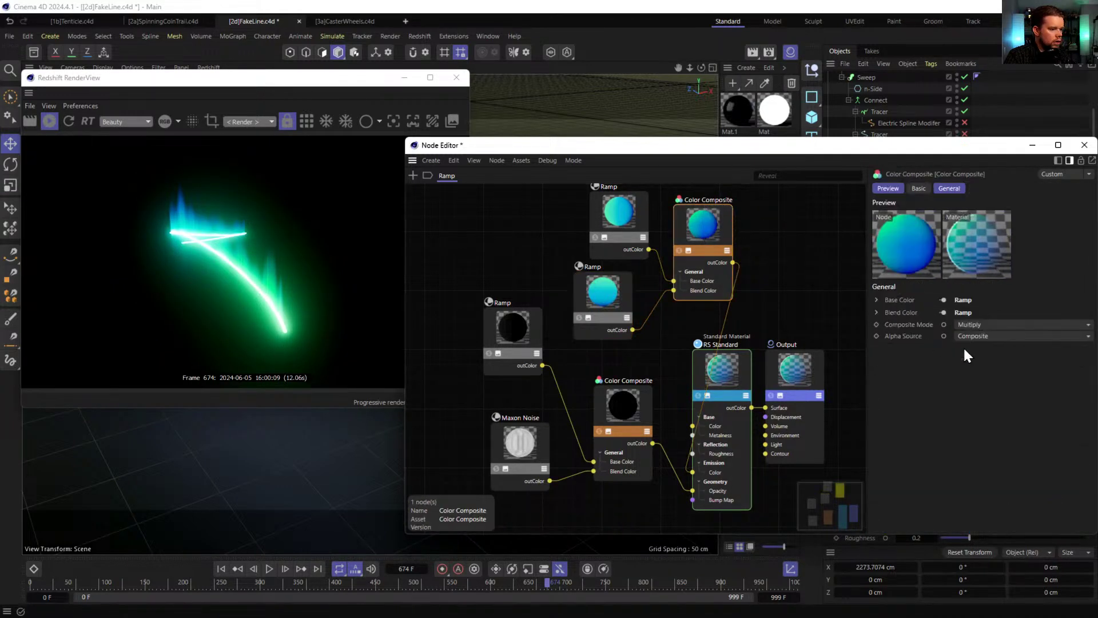
click(979, 324)
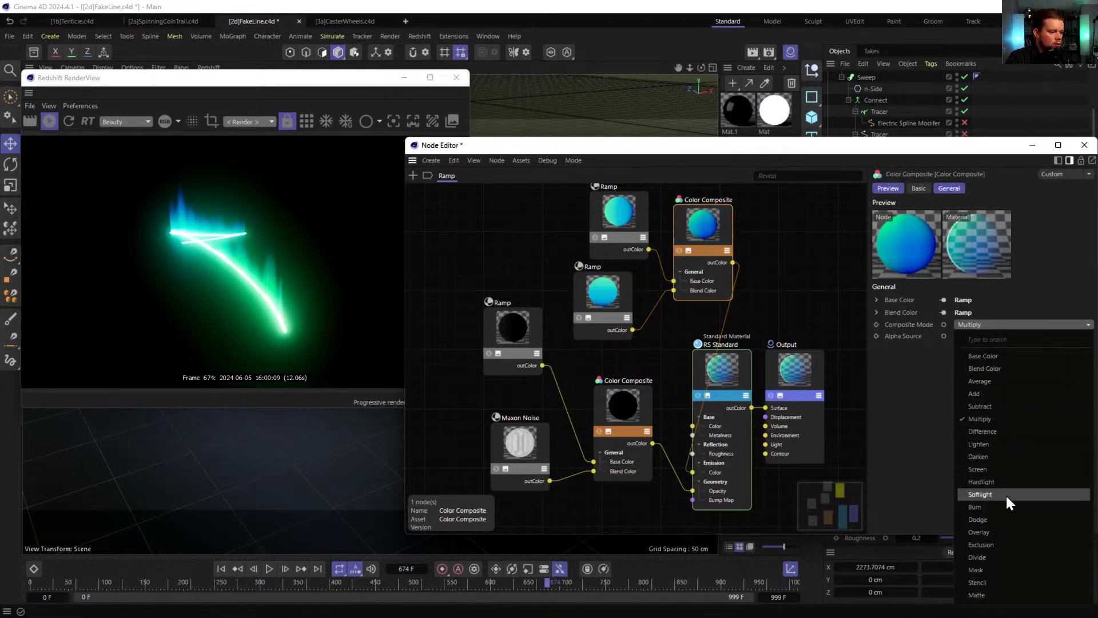
click(1004, 532)
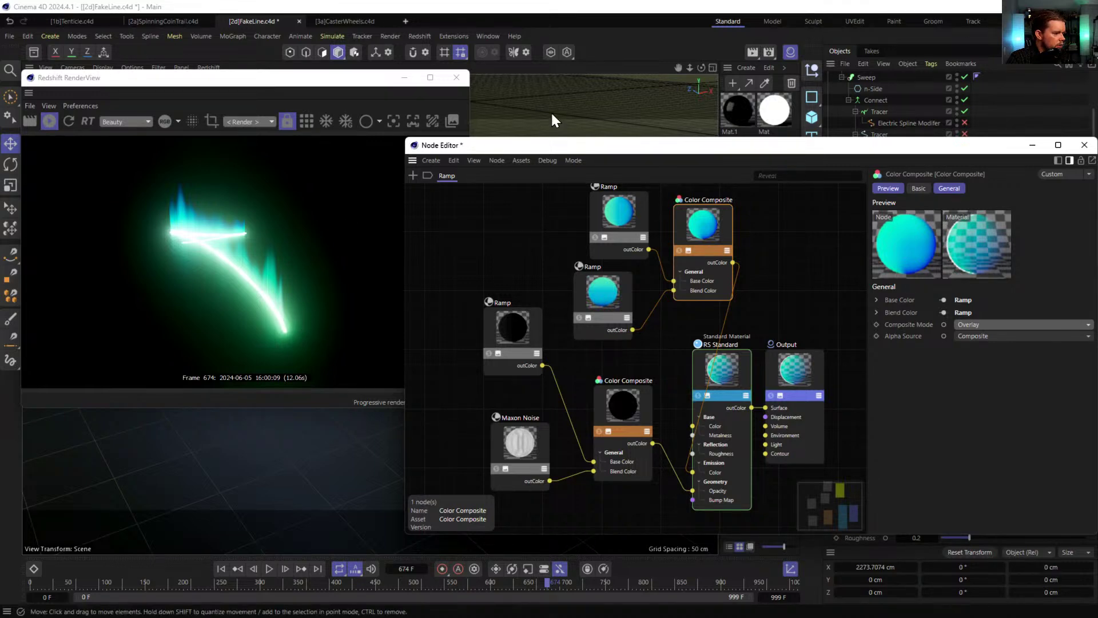
- Recolor the turquoise knot near the end of the vertical Ramp's gradient to yellow-green
alt+drag(351, 422, 469, 436)
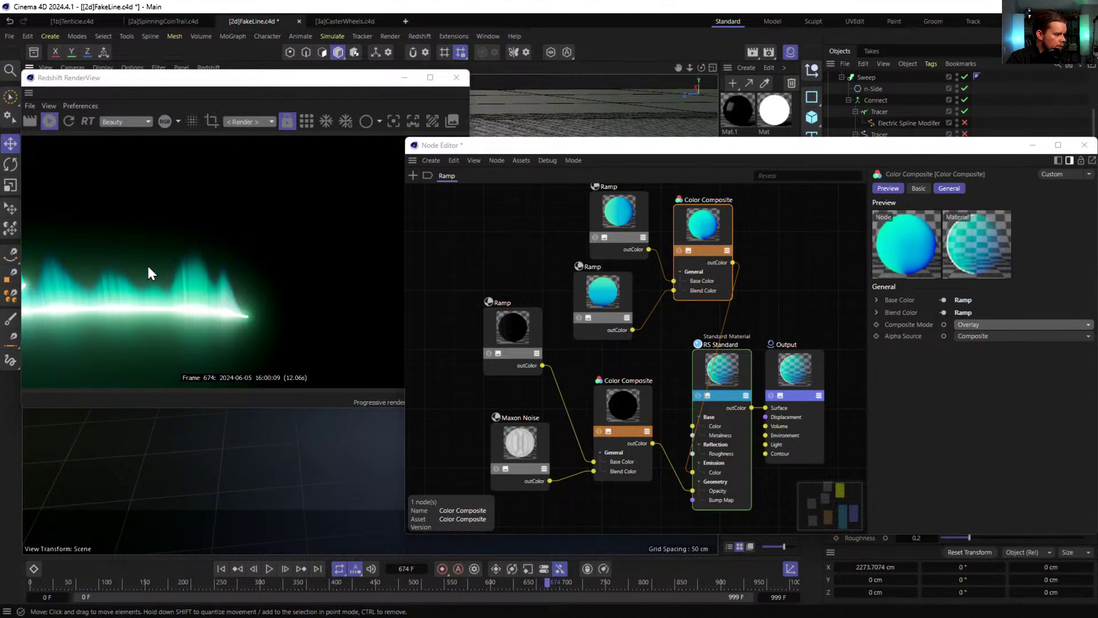
click(616, 297)
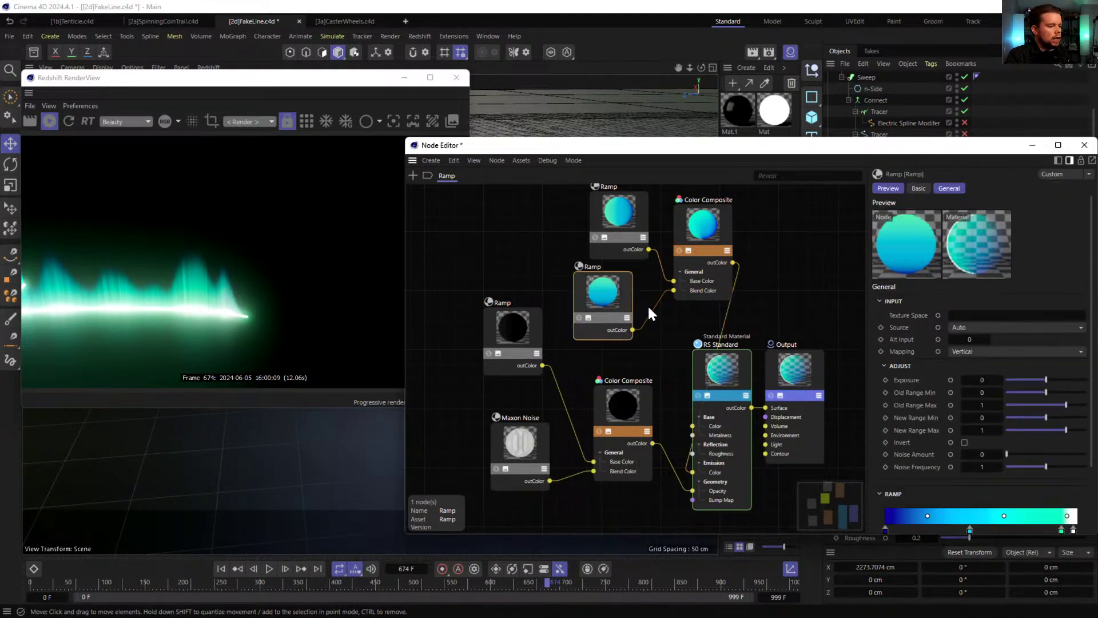
double_click(1063, 540)
drag(864, 541, 835, 542)
click(897, 586)
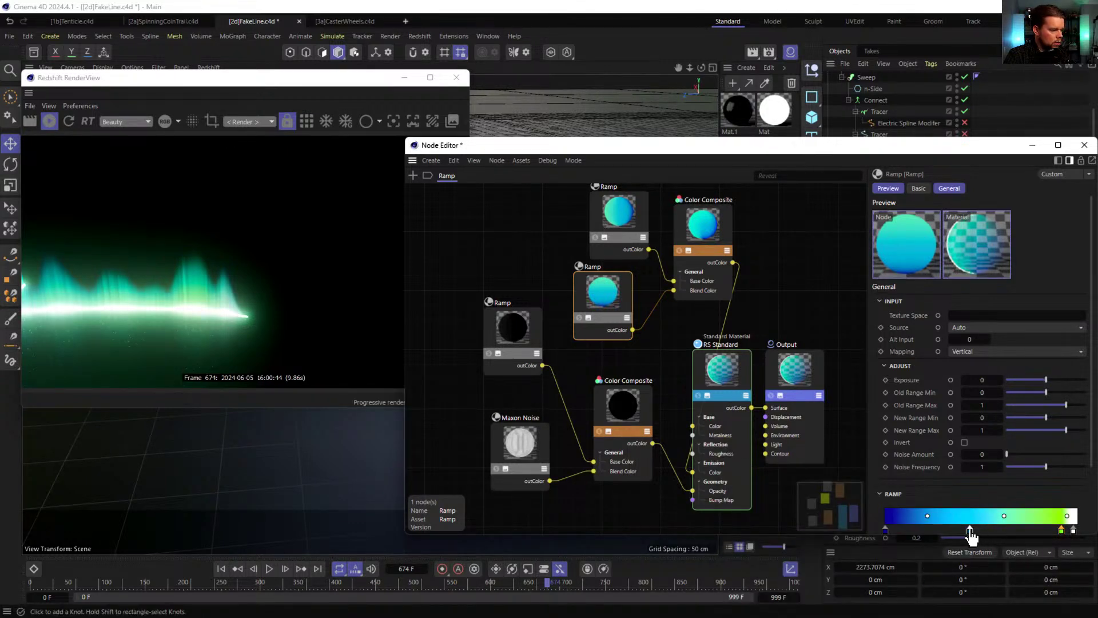
- Remove the light blue middle knot from the vertical Ramp's gradient and recolor its dark blue first knot to dark magenta
drag(970, 531, 967, 569)
scroll(904, 512, down, 2)
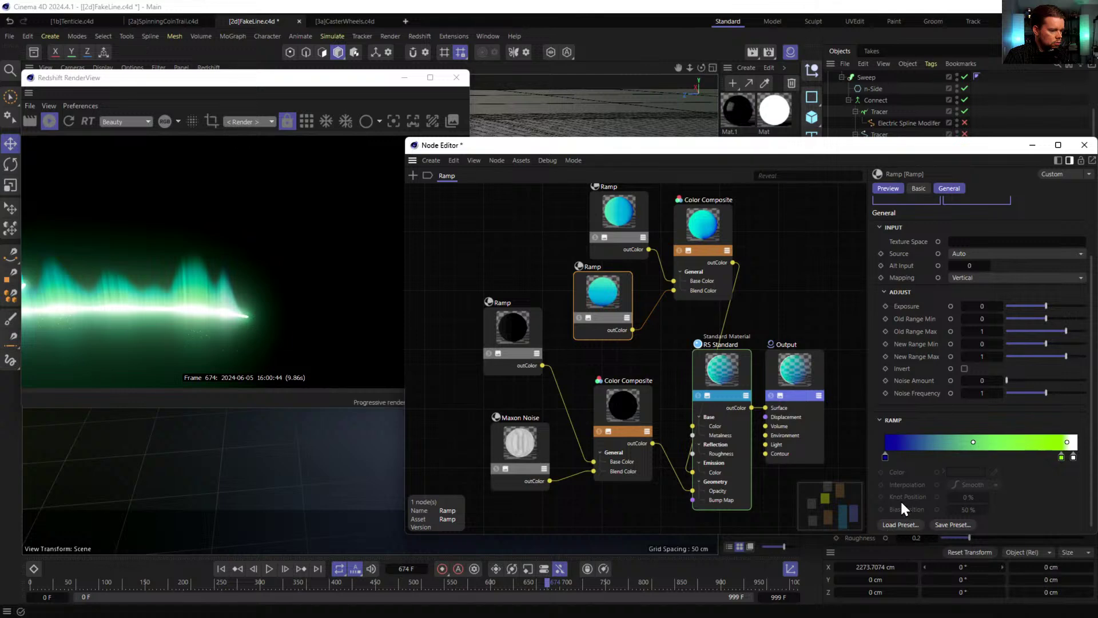
double_click(885, 455)
drag(937, 466, 948, 466)
click(895, 514)
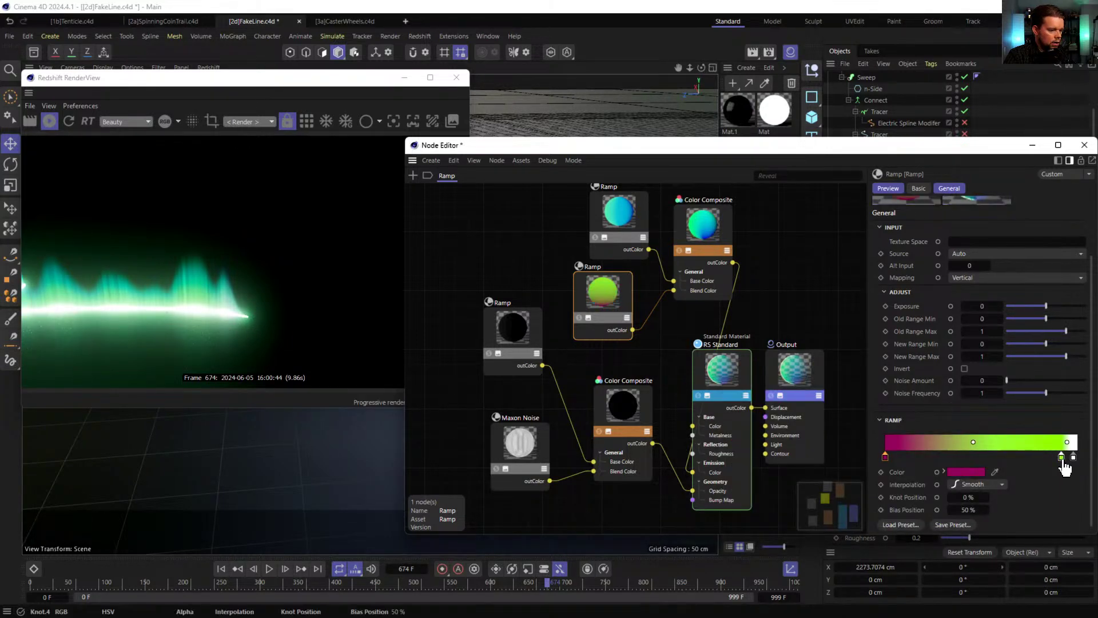
- Recolor the yellow-green knot near the end of the vertical Ramp's gradient to purple, trying magenta at hue 316° first
double_click(1059, 459)
click(938, 469)
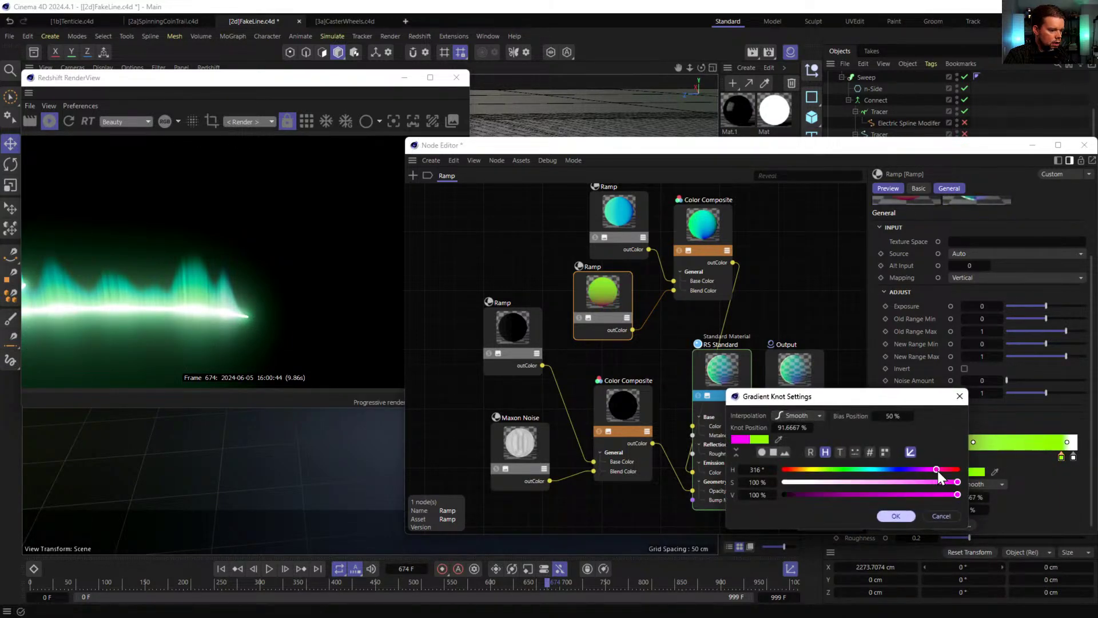
click(894, 514)
double_click(1061, 456)
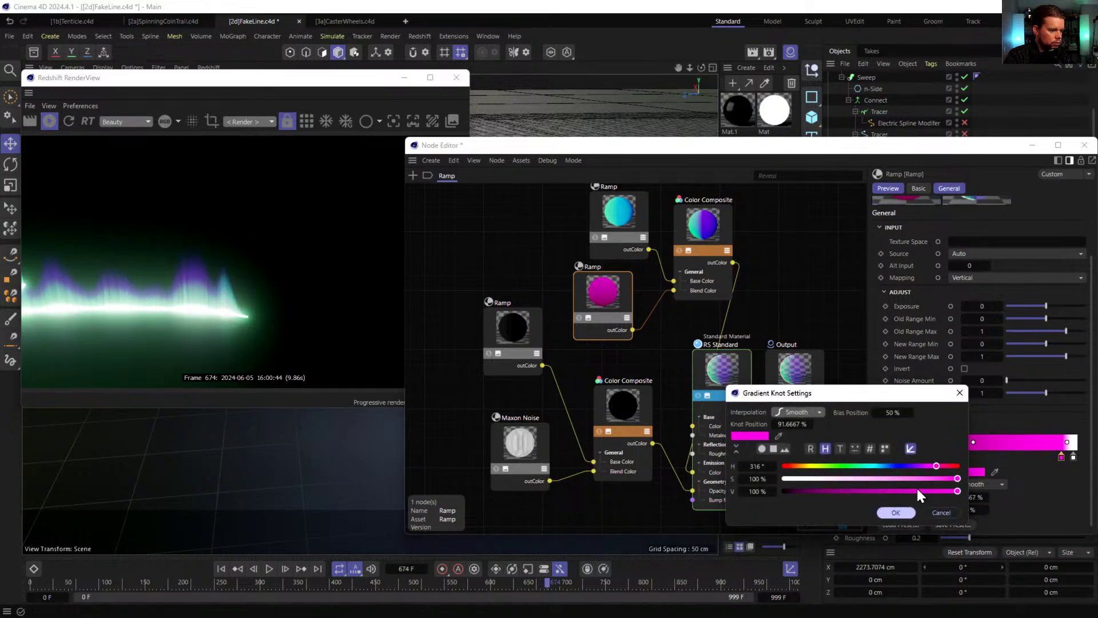
drag(935, 468, 911, 468)
click(896, 513)
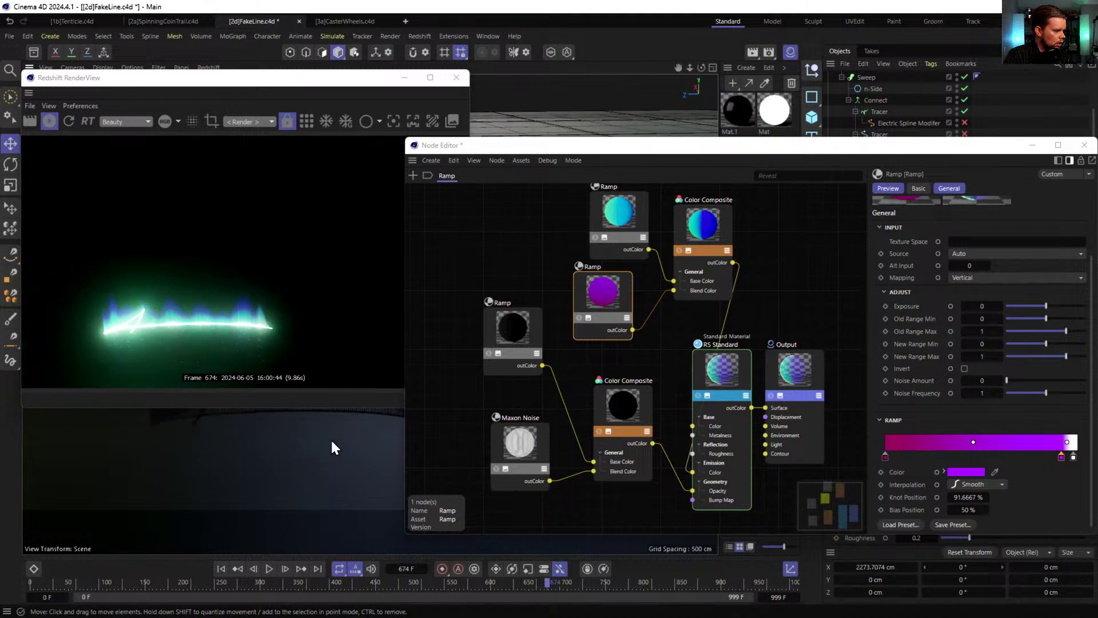
- Try successive composite modes from Add onward on the emission's Color Composite node and set it to Exclusion
click(723, 225)
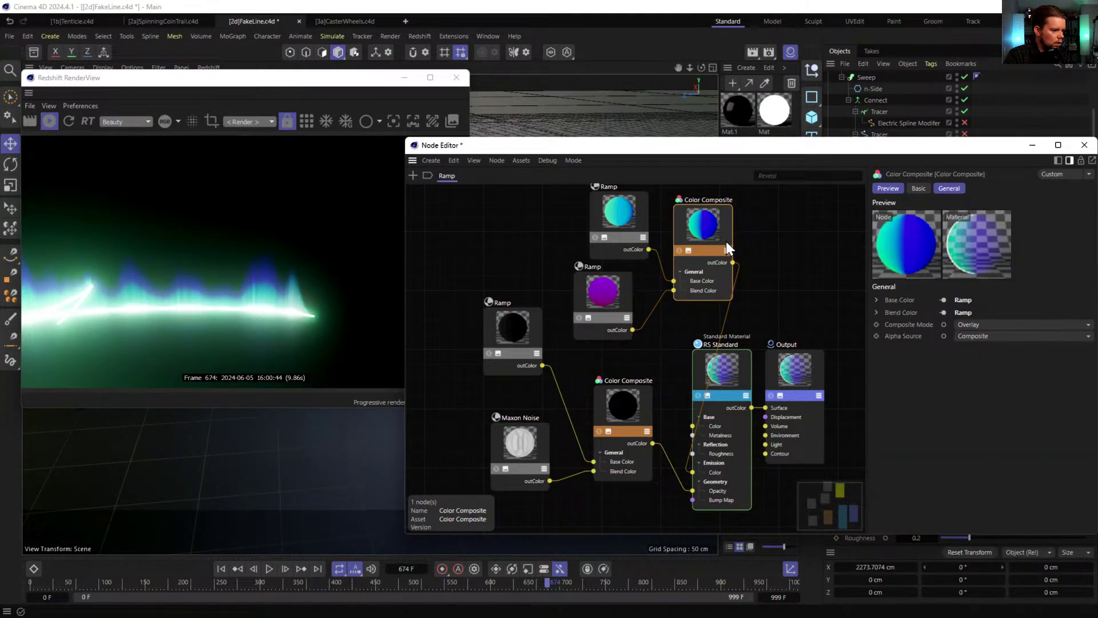
click(988, 322)
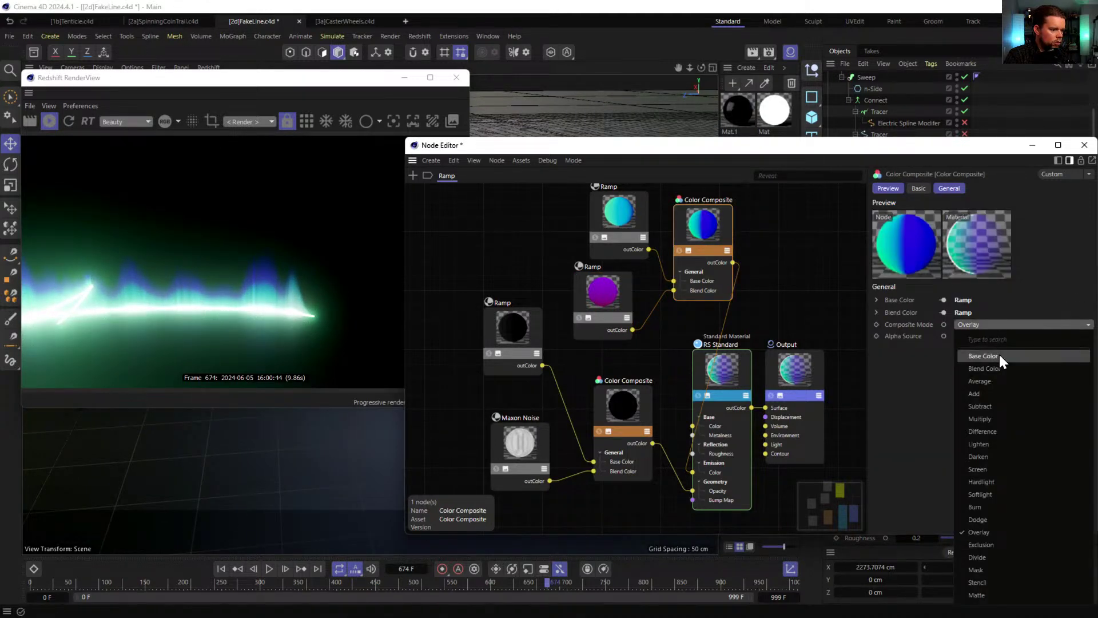
click(1000, 395)
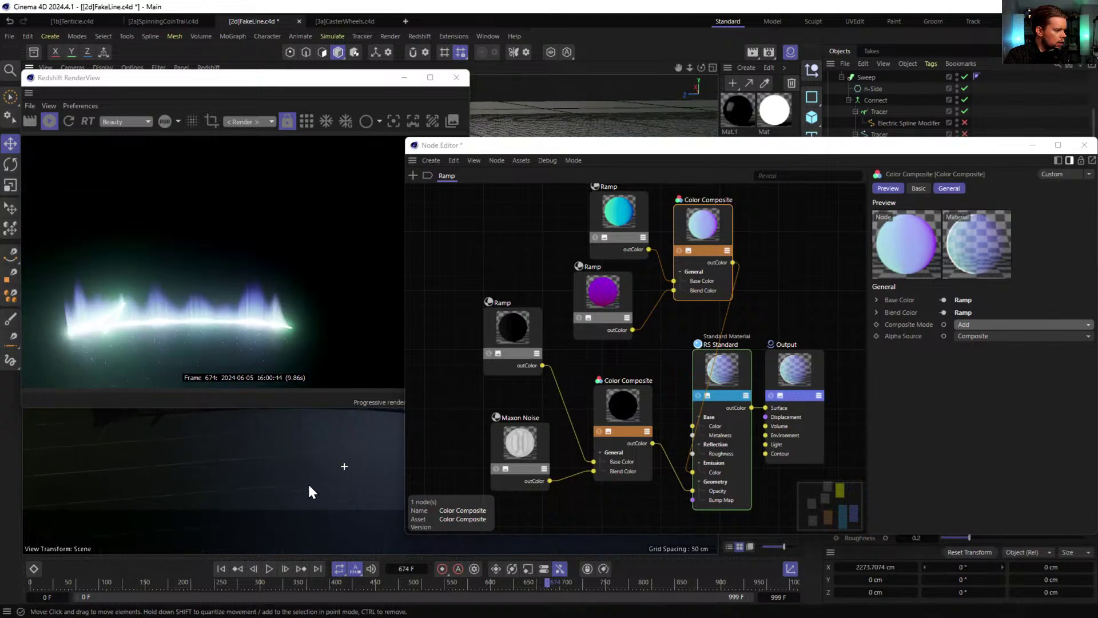
scroll(986, 326, down, 1)
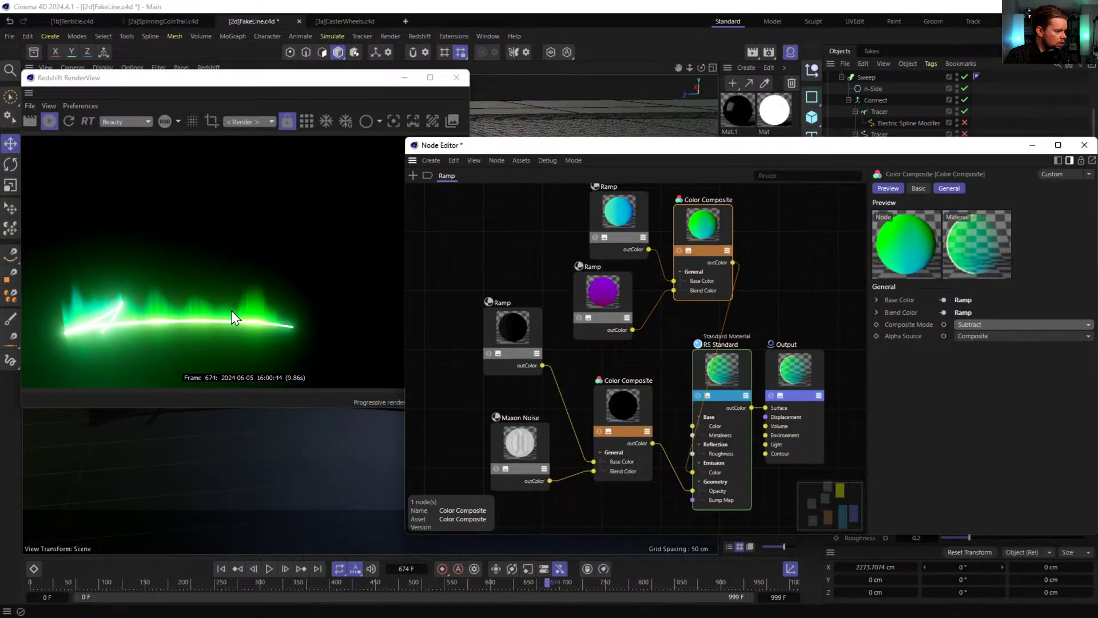
scroll(1003, 322, down, 1)
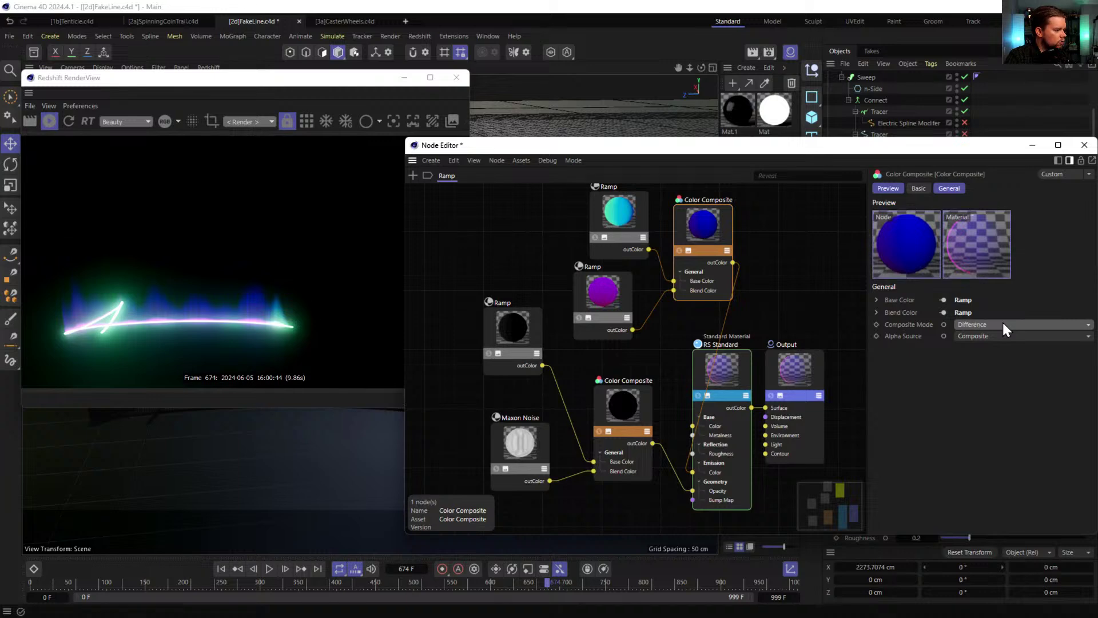
scroll(1003, 322, down, 1)
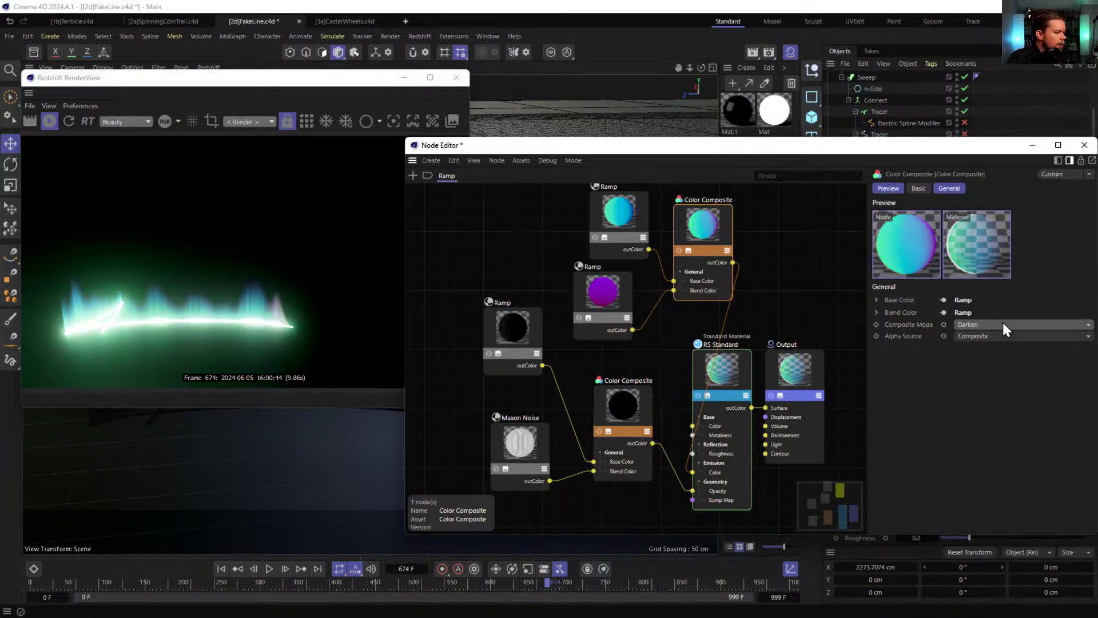
scroll(1002, 322, down, 1)
scroll(1002, 322, down, 1)
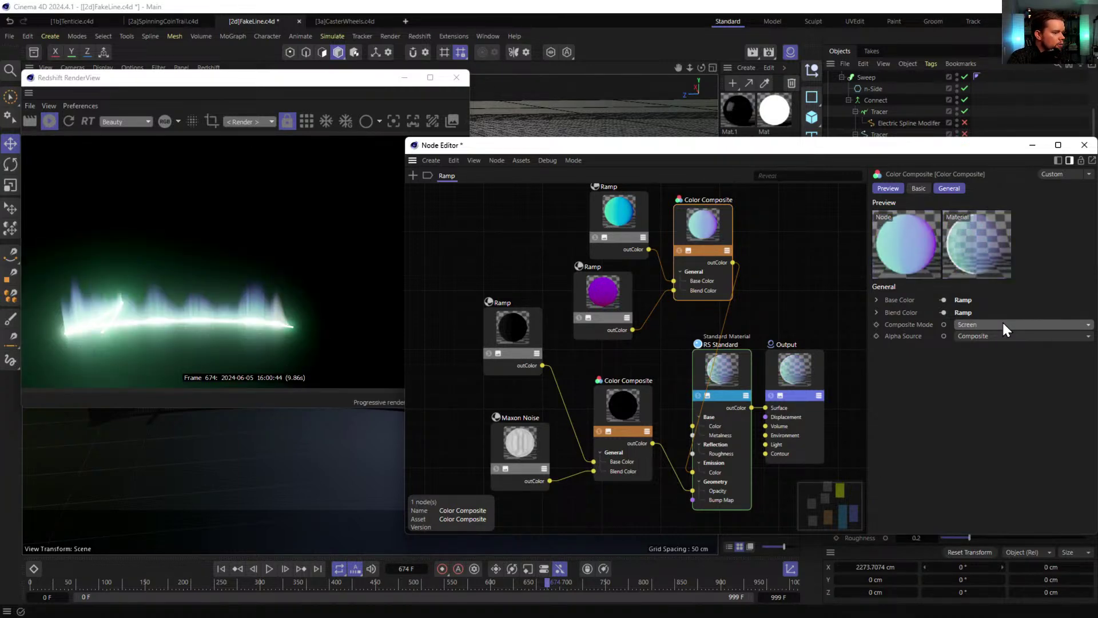
scroll(1002, 321, down, 1)
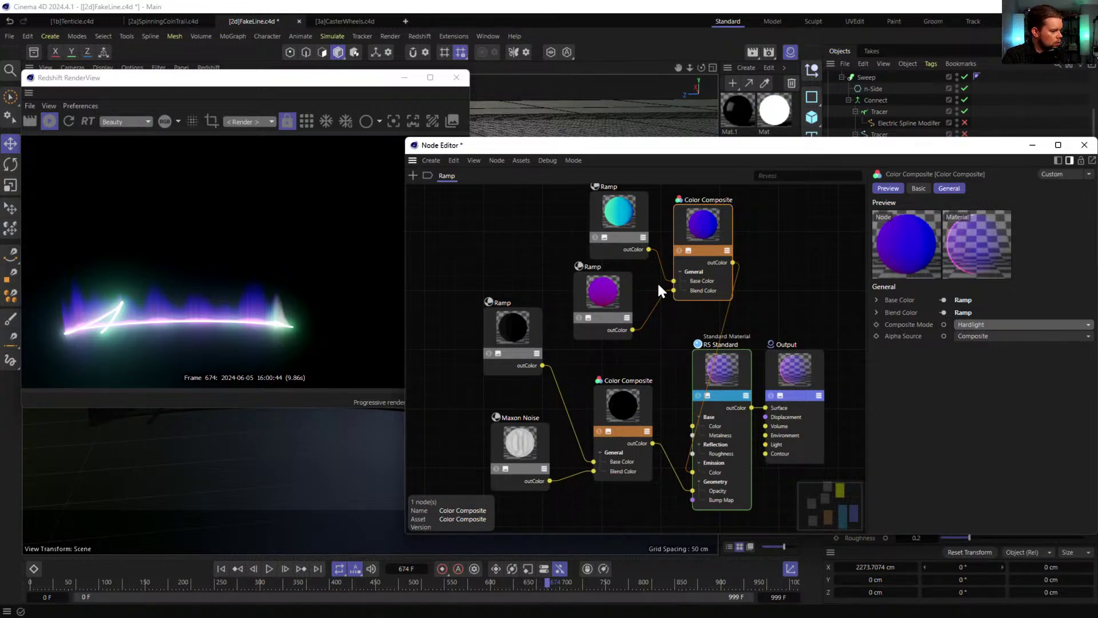
scroll(987, 321, down, 1)
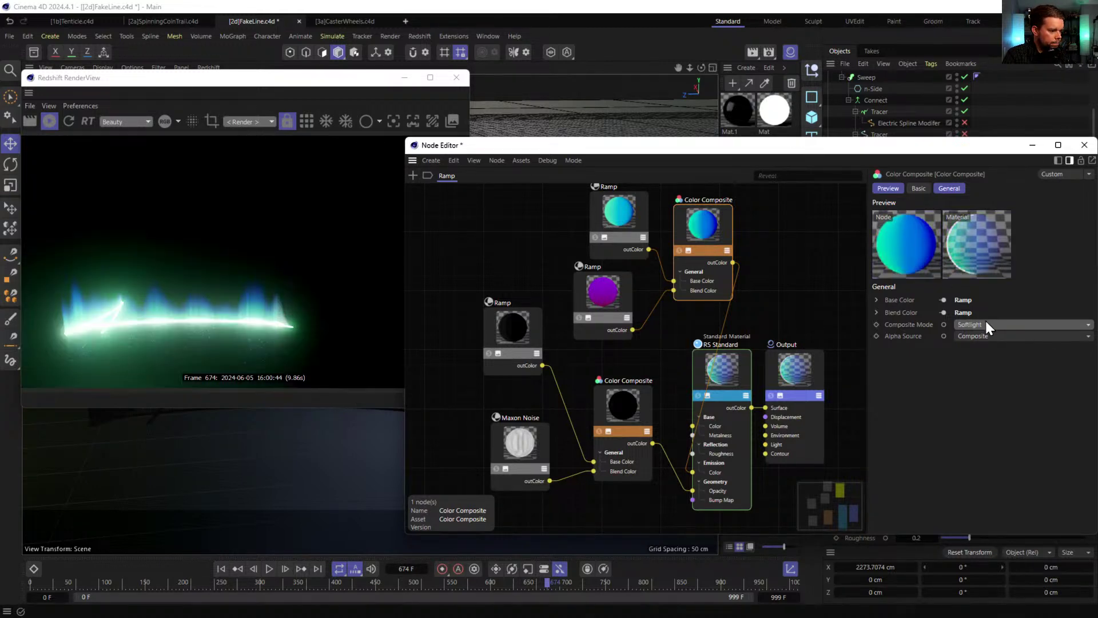
scroll(987, 321, down, 1)
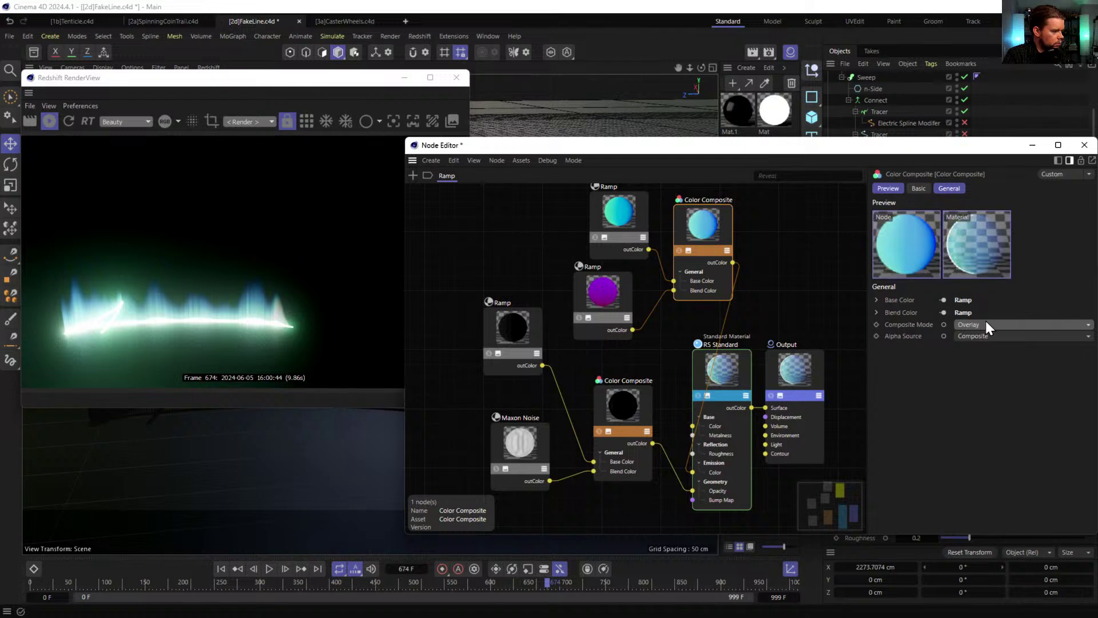
scroll(987, 321, down, 1)
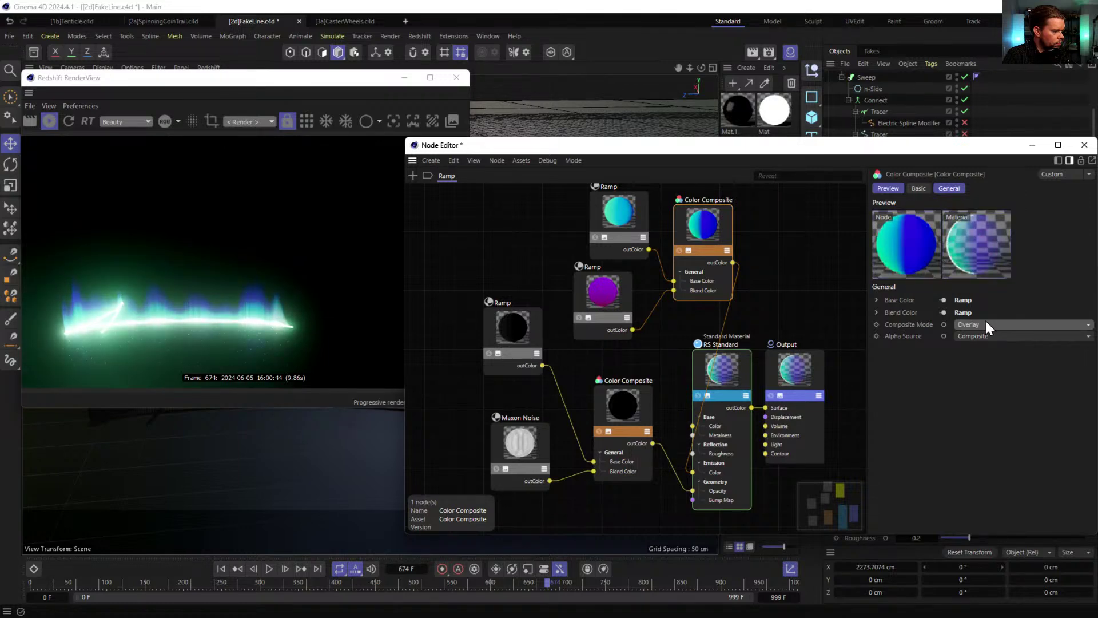
scroll(986, 321, down, 1)
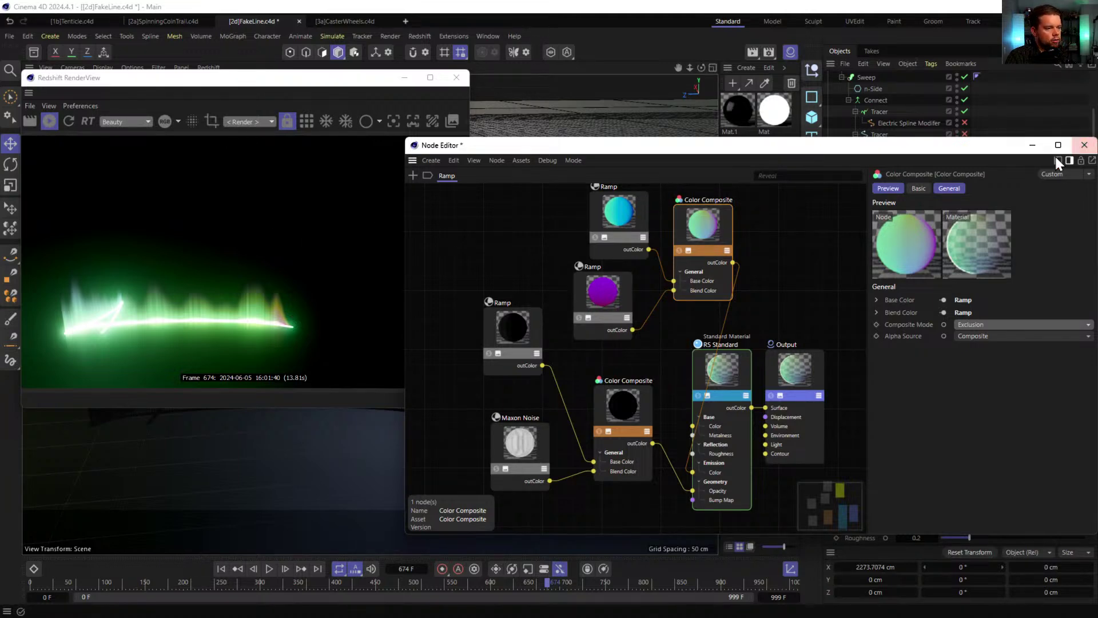
- Close the Node Editor, save the scene as the new version [2e]FakeLine.c4d, and stop the live render
click(1085, 145)
drag(339, 80, 698, 96)
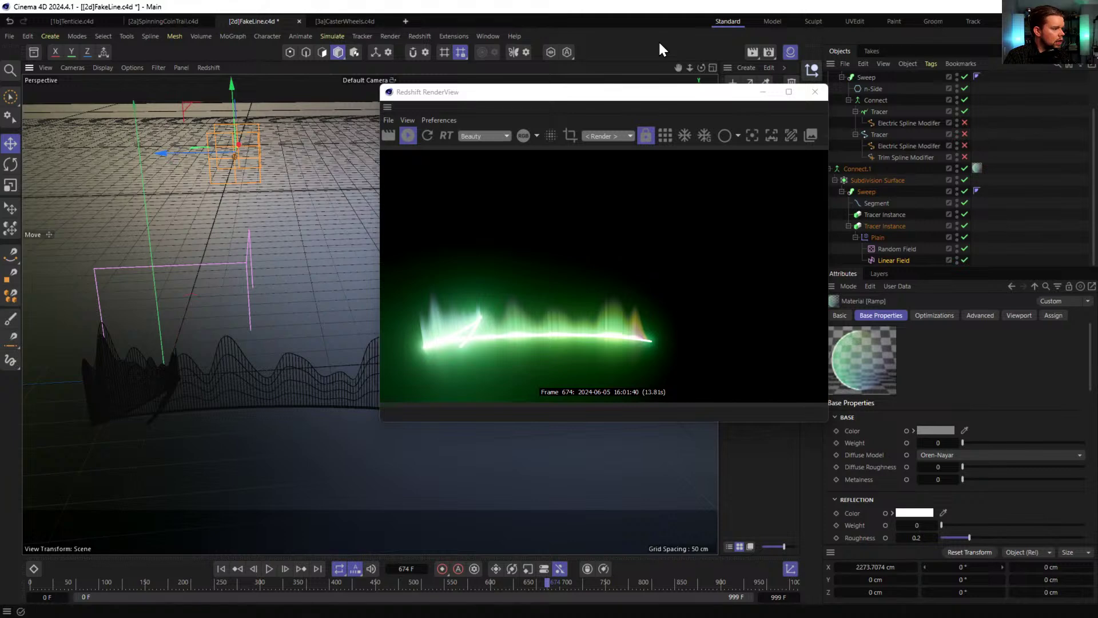
key(ctrl+shift+s)
click(83, 297)
key(BackSpace)
text(e)
click(452, 338)
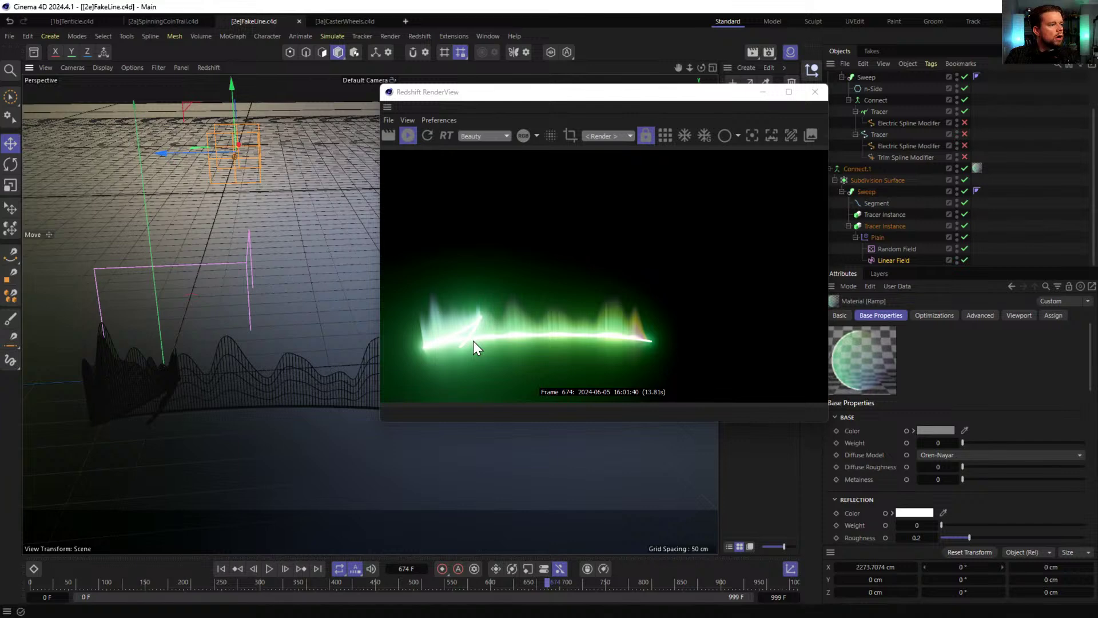
click(415, 137)
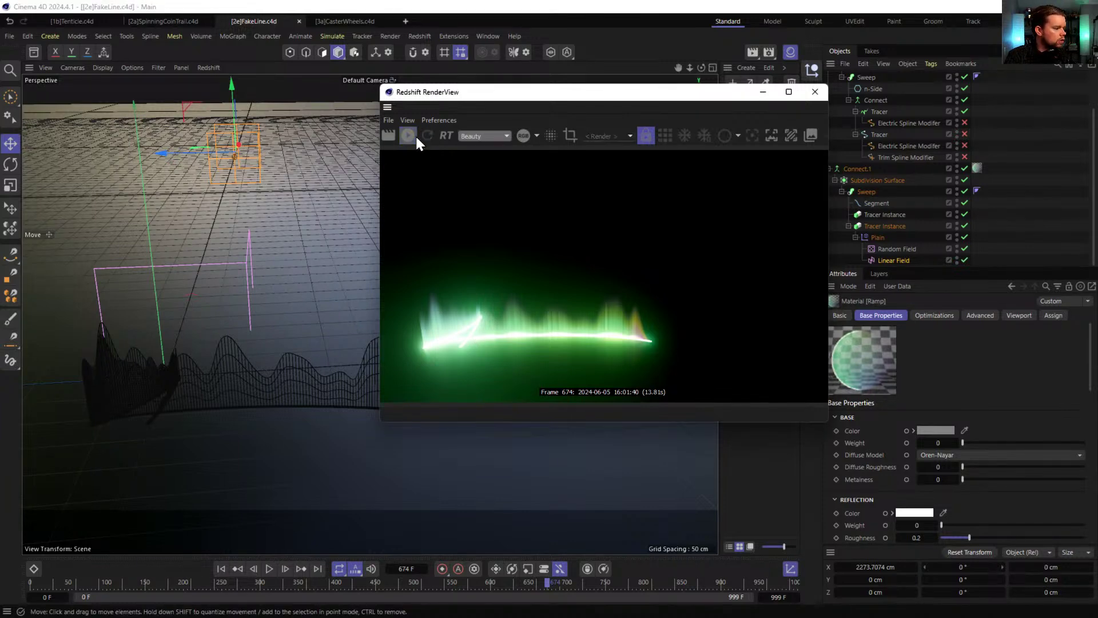